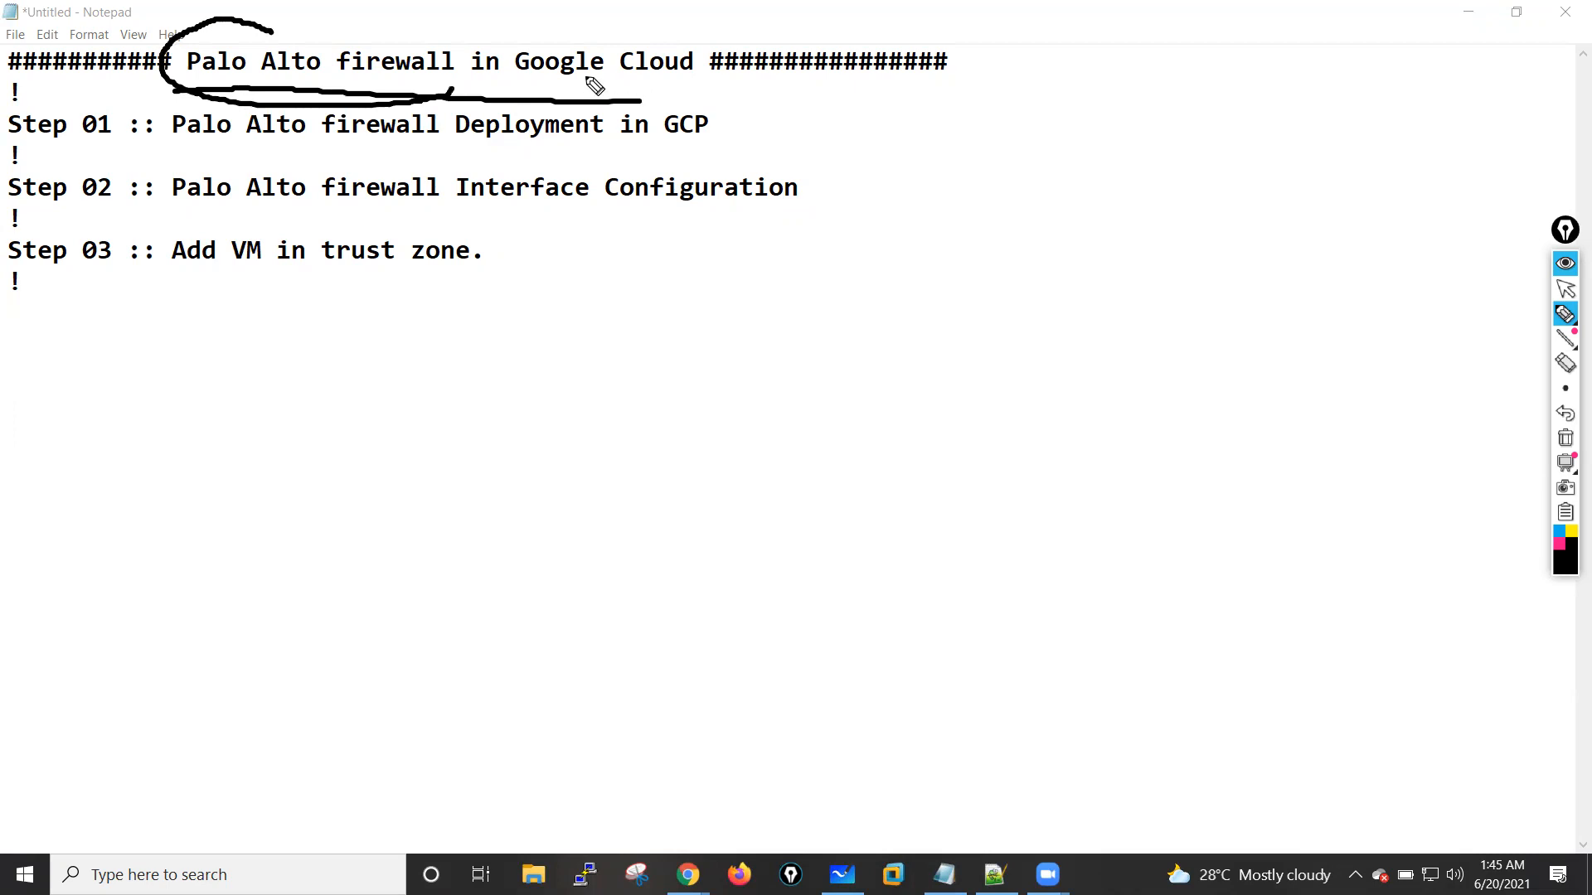
Step: Clear the existing ink, mark the Step 01 line with an arrow and underline key words in Steps 01 and 02
left_click(1566, 439)
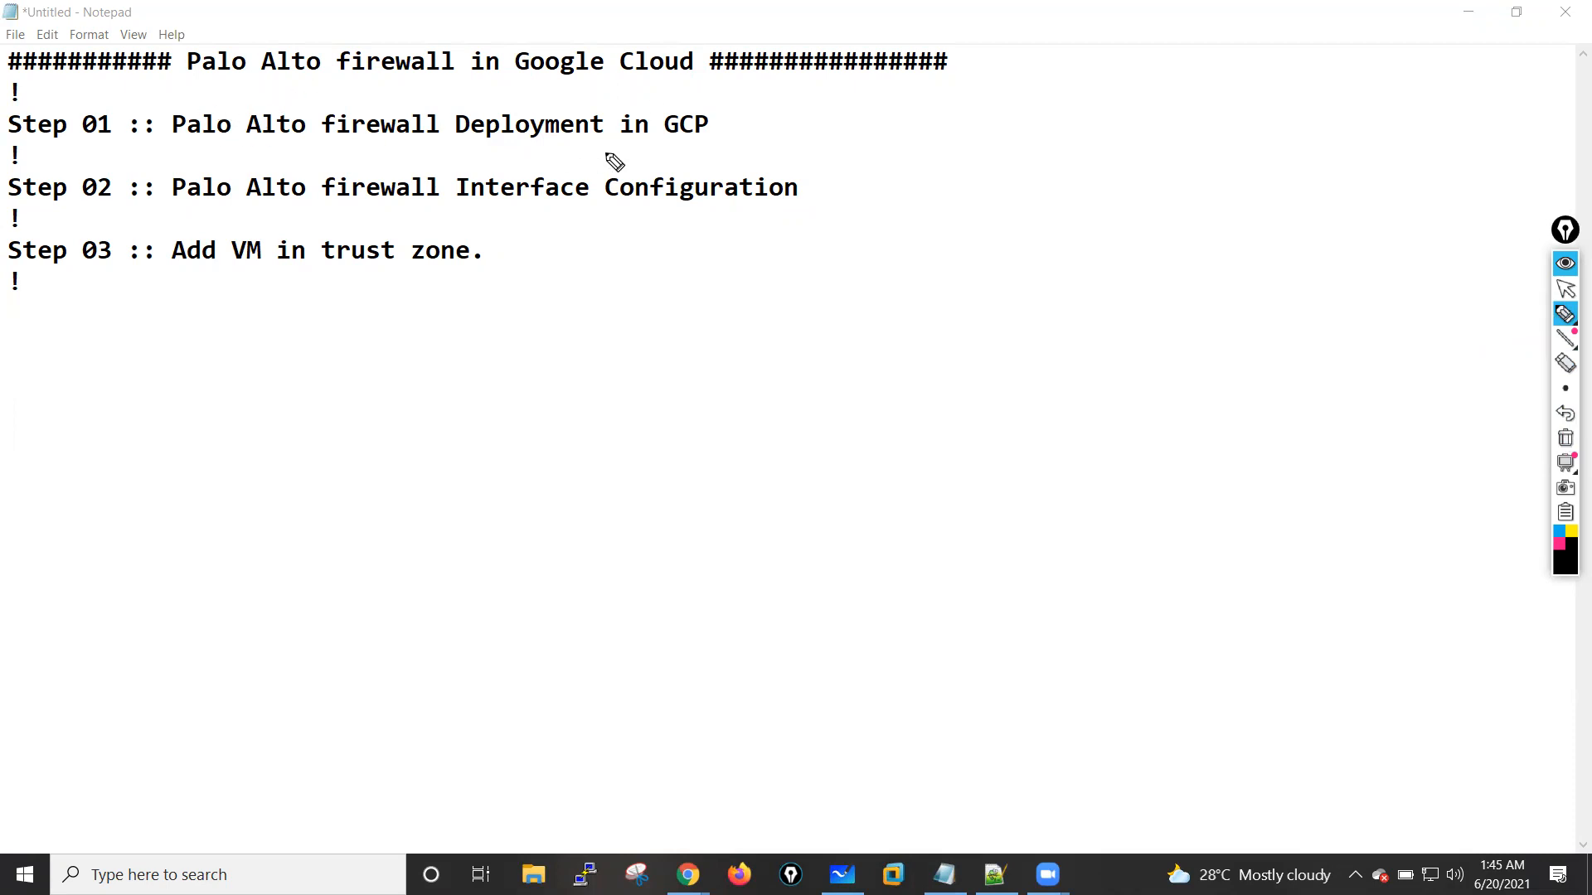
left_click_drag(818, 117, 717, 116)
left_click_drag(734, 98, 755, 128)
left_click_drag(212, 143, 380, 144)
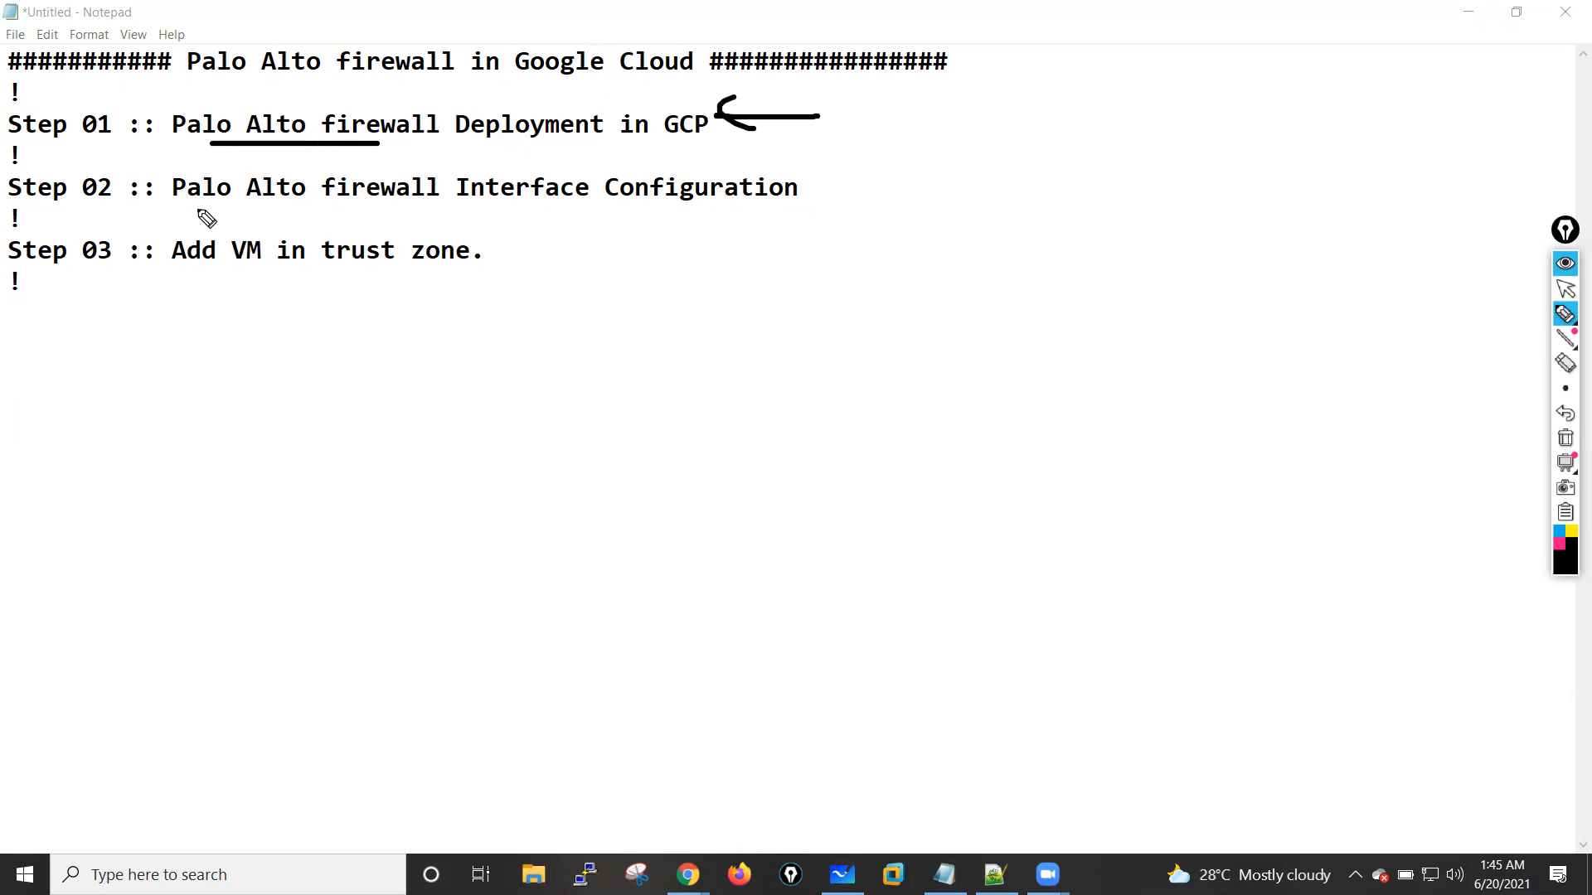
mouse_move(191, 216)
left_mouse_down()
mouse_move(728, 217)
mouse_move(710, 228)
left_mouse_up()
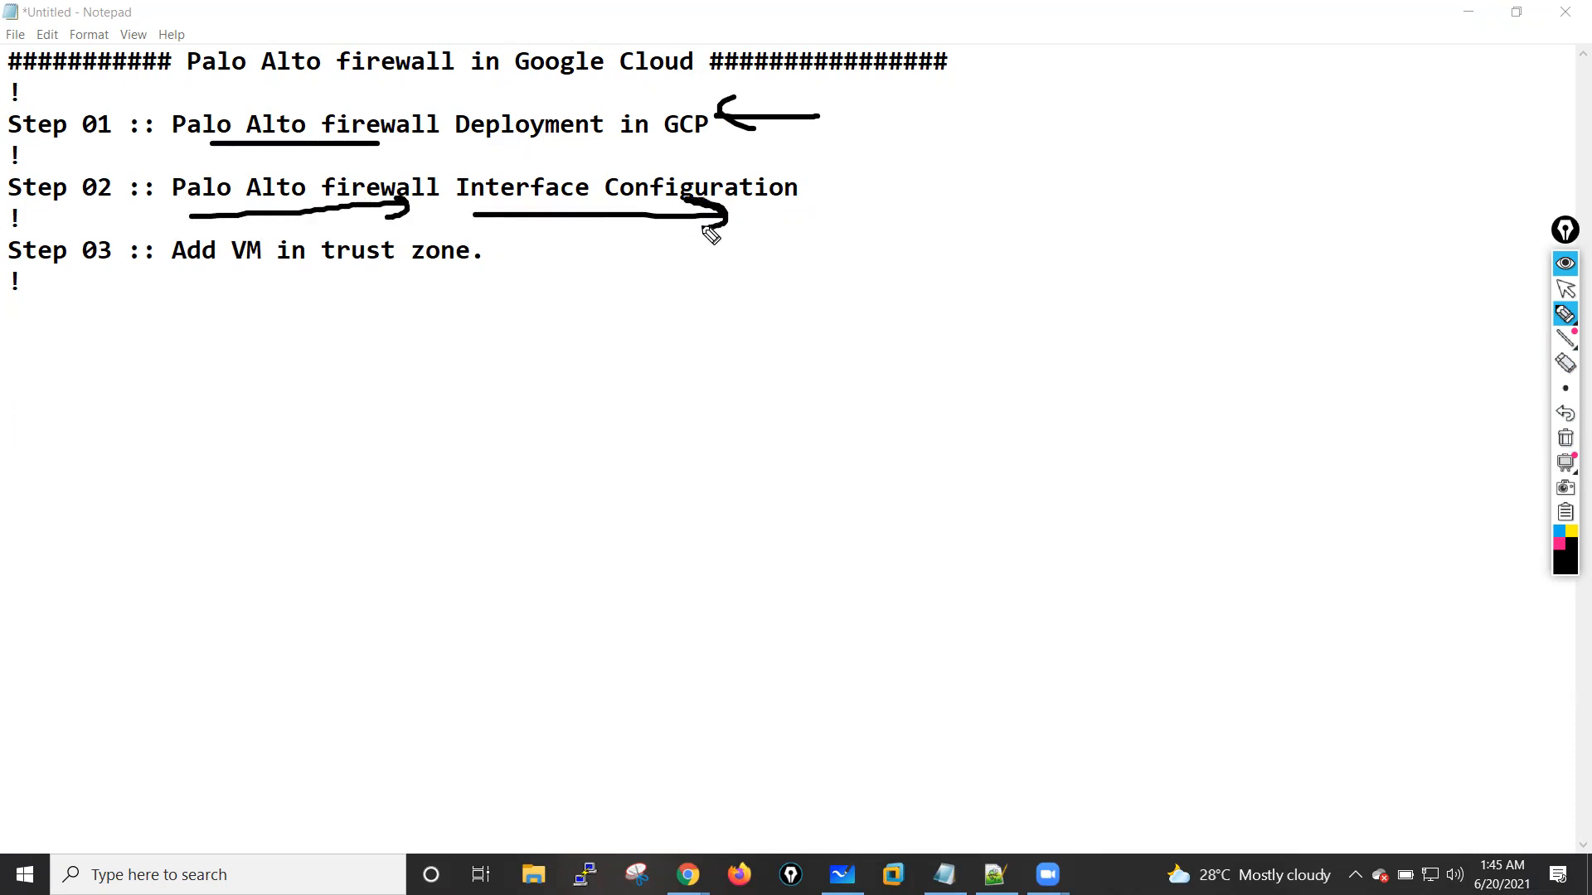
Step: Draw an arrow from VM in Step 03 to a circled "Inside" note with two downward arrows, and clear all ink
mouse_move(266, 266)
left_mouse_down()
mouse_move(223, 316)
mouse_move(283, 353)
left_mouse_up()
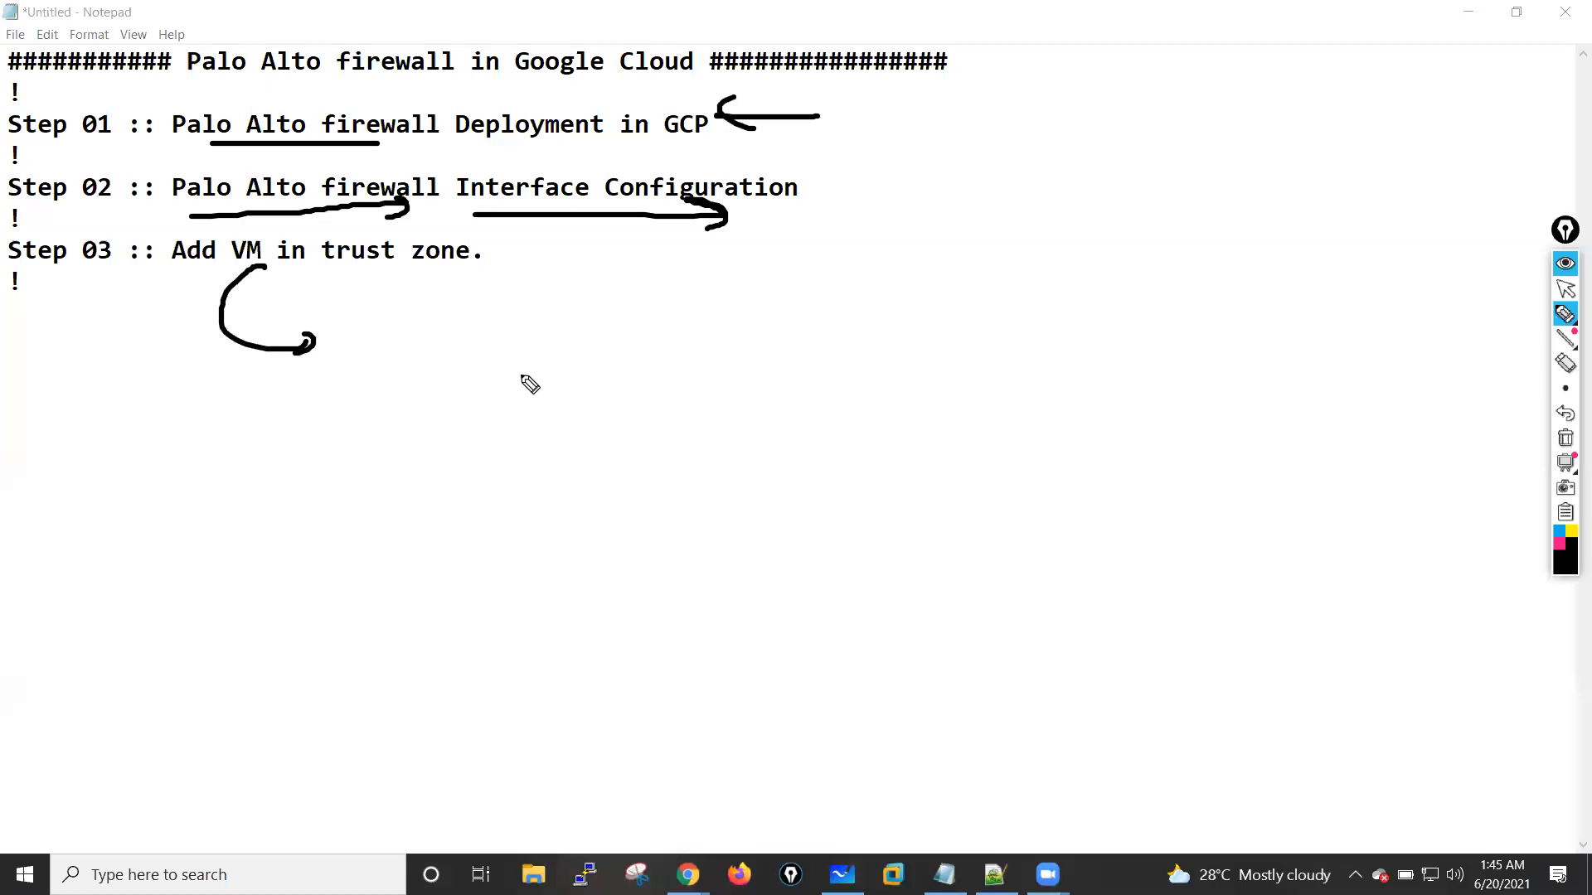
mouse_move(452, 323)
left_mouse_down()
mouse_move(501, 351)
mouse_move(569, 332)
left_mouse_up()
mouse_move(549, 286)
left_mouse_down()
mouse_move(512, 390)
mouse_move(556, 305)
left_mouse_up()
left_click_drag(514, 401, 475, 470)
left_click_drag(516, 448, 475, 470)
left_click_drag(550, 389, 550, 451)
left_click_drag(539, 427, 561, 431)
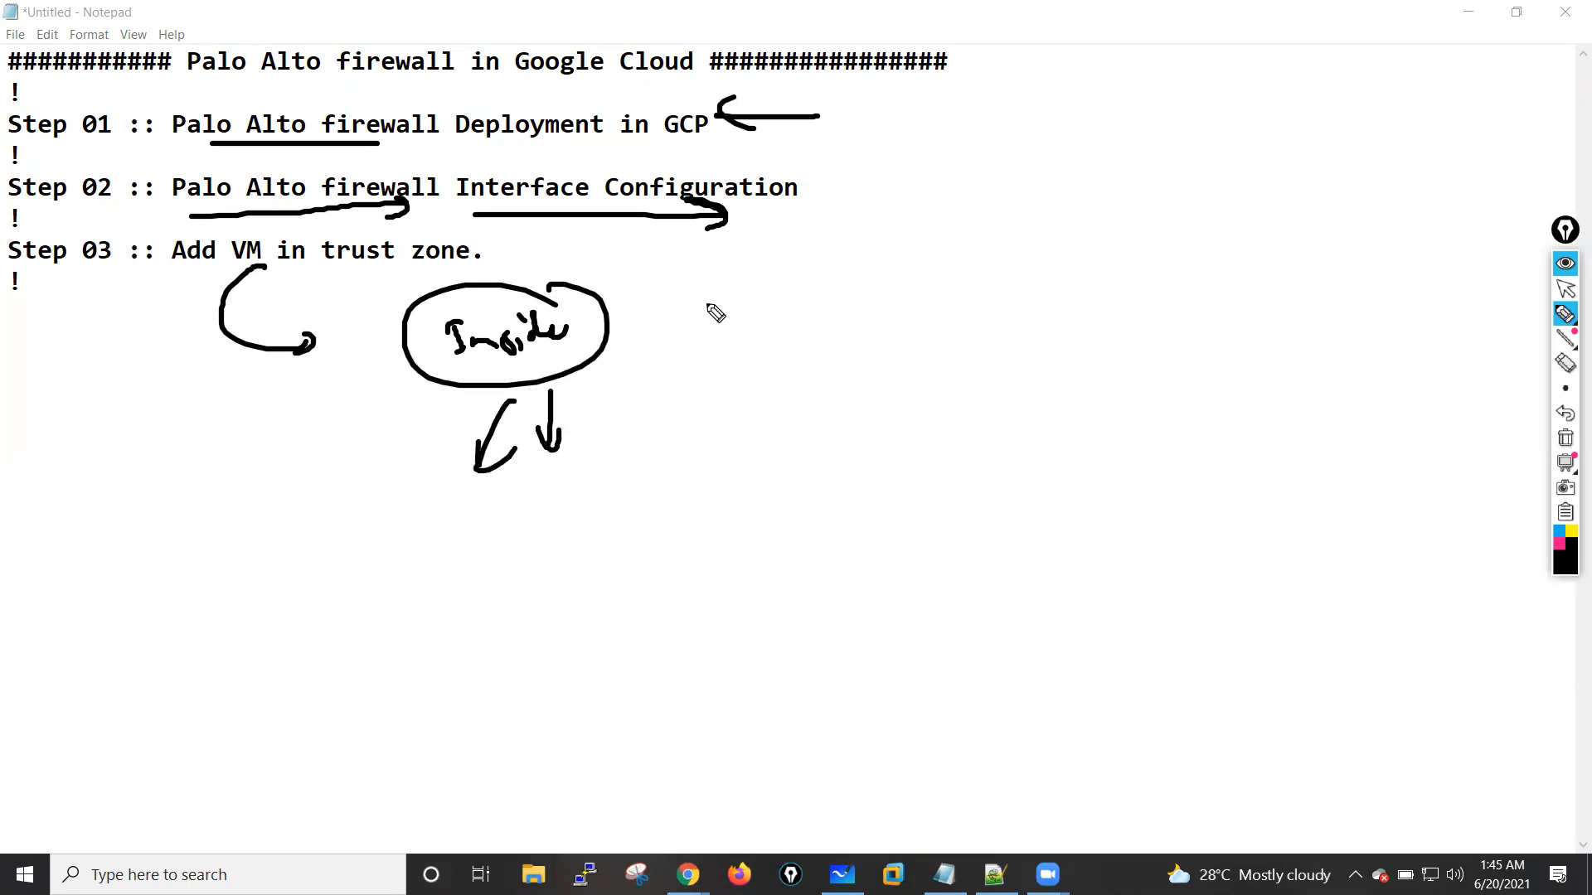
left_click(1565, 438)
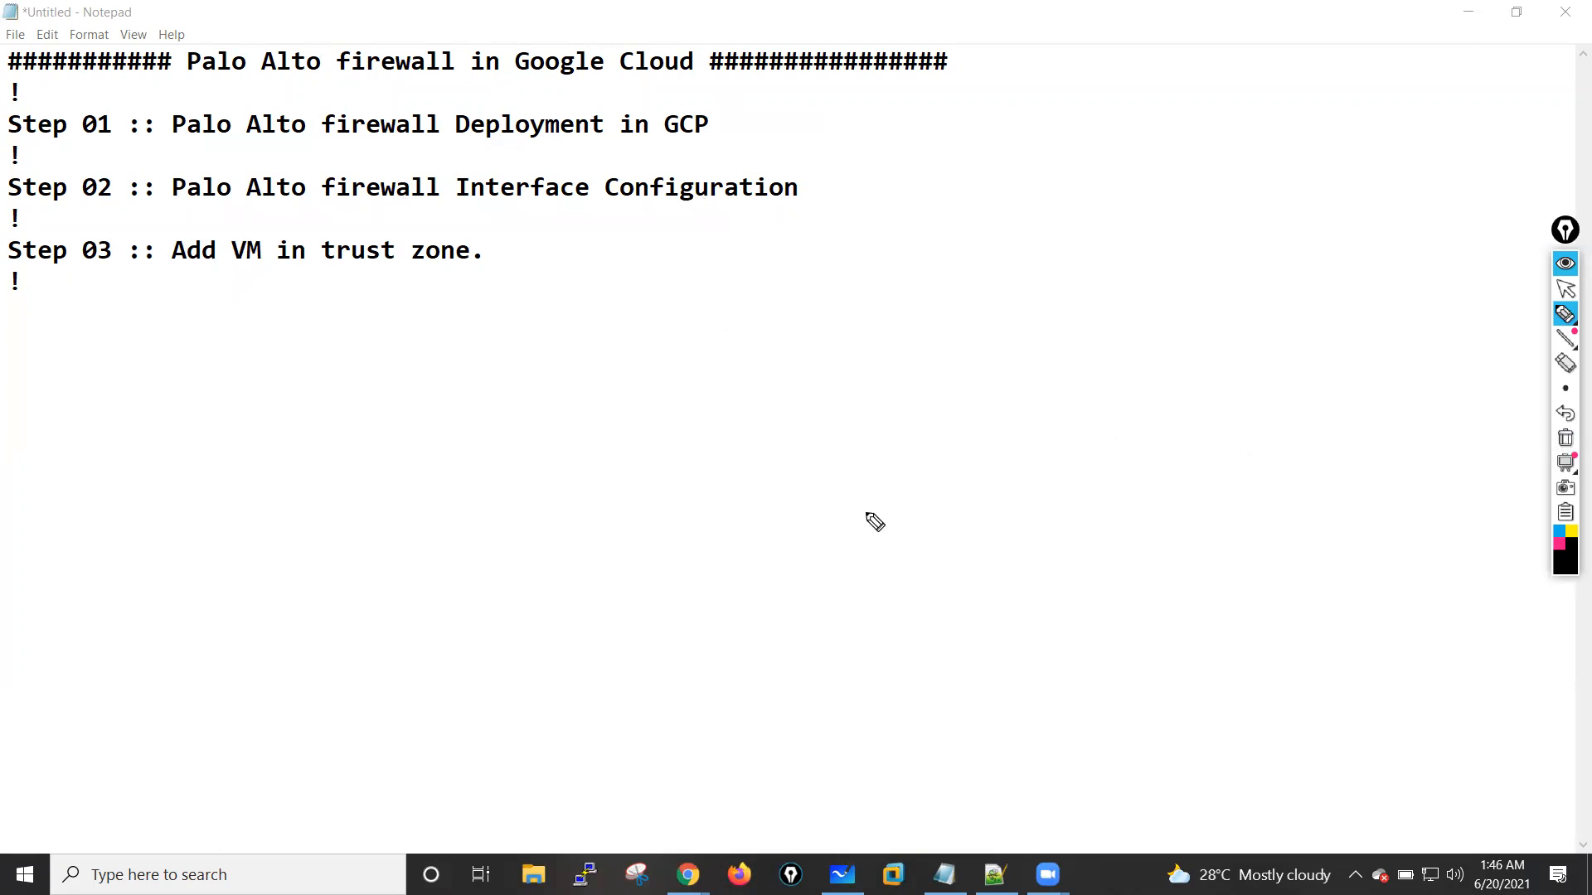
mouse_move(698, 456)
left_mouse_down()
mouse_move(707, 580)
mouse_move(1089, 441)
mouse_move(1101, 569)
mouse_move(707, 584)
left_mouse_up()
left_click_drag(829, 494, 831, 524)
left_click_drag(853, 516, 975, 485)
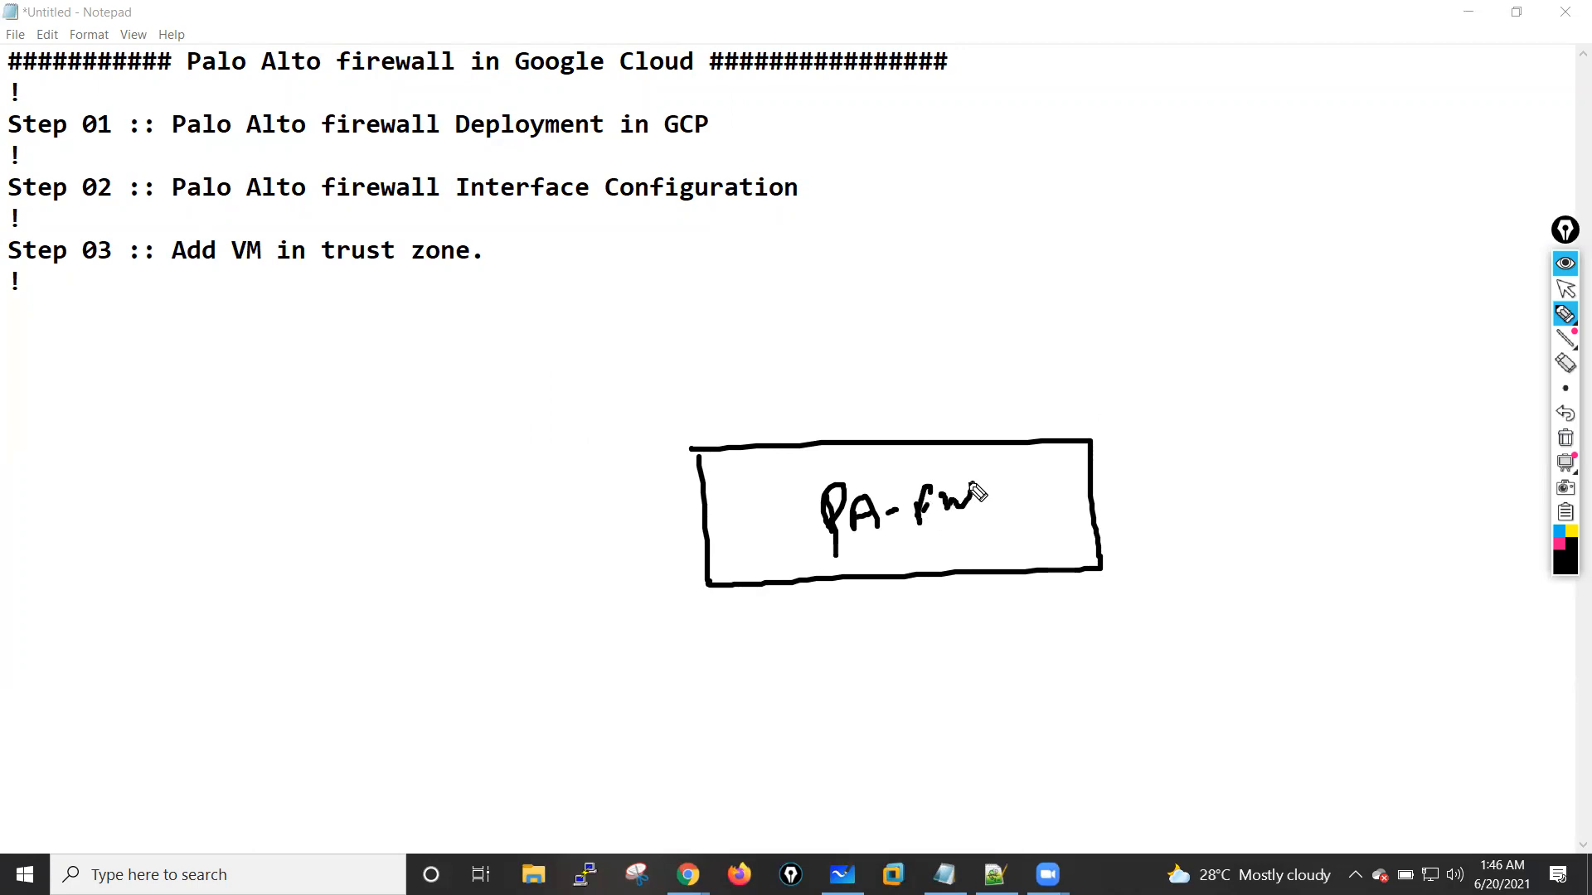
left_click(1565, 438)
Step: Switch to Microsoft Whiteboard and sketch a rectangle labelled "PA-FW" near the middle of the blank canvas
left_click(1565, 288)
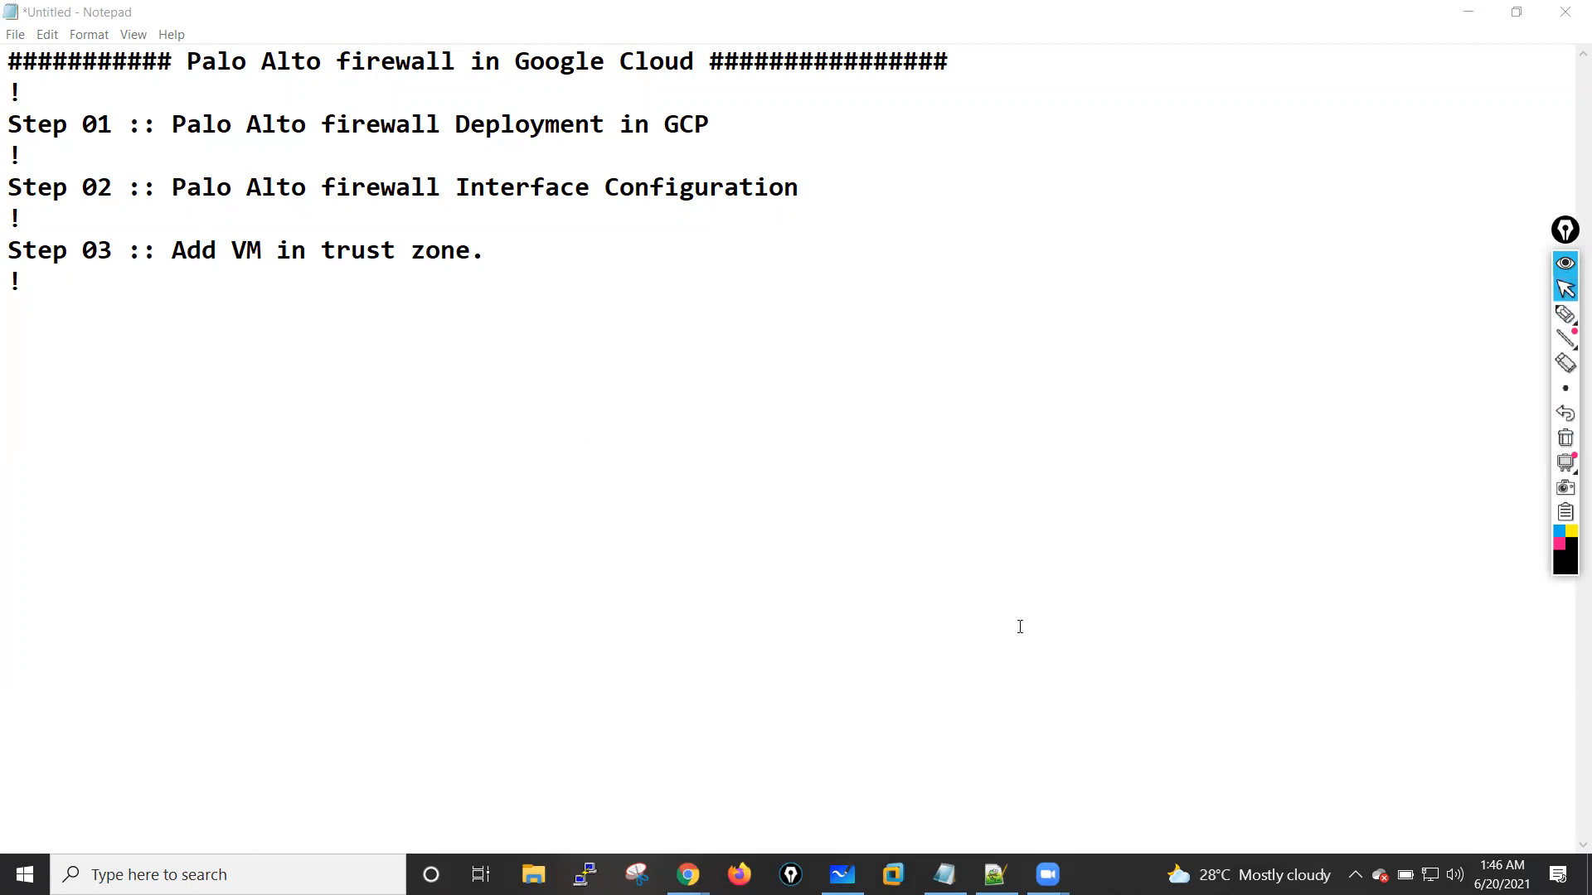
left_click(842, 875)
mouse_move(1563, 316)
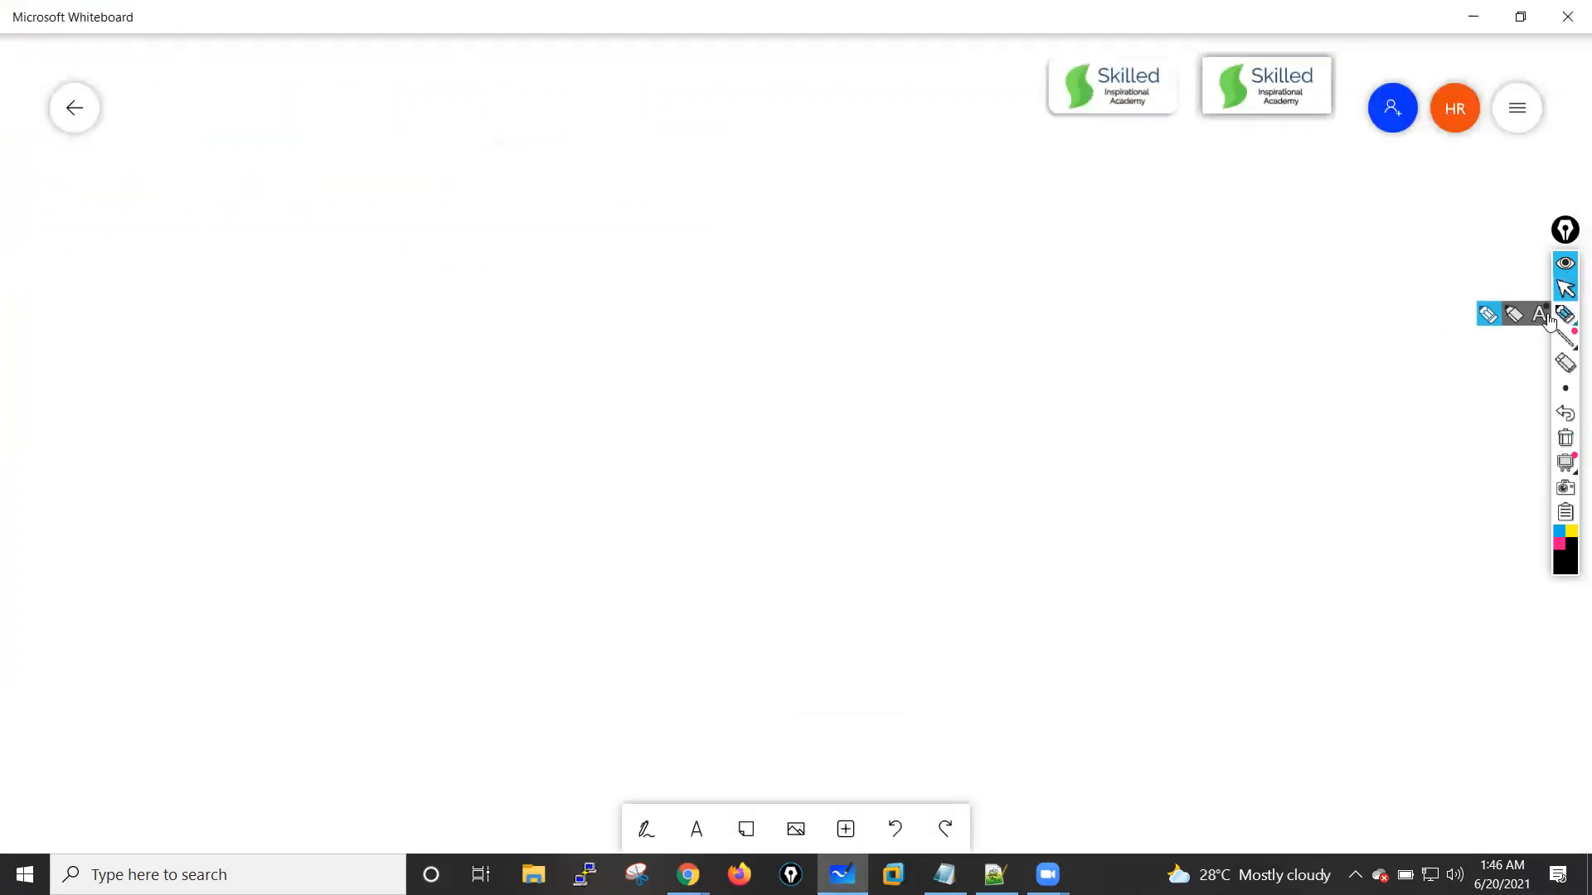
left_click(1482, 319)
left_click_drag(683, 371, 682, 472)
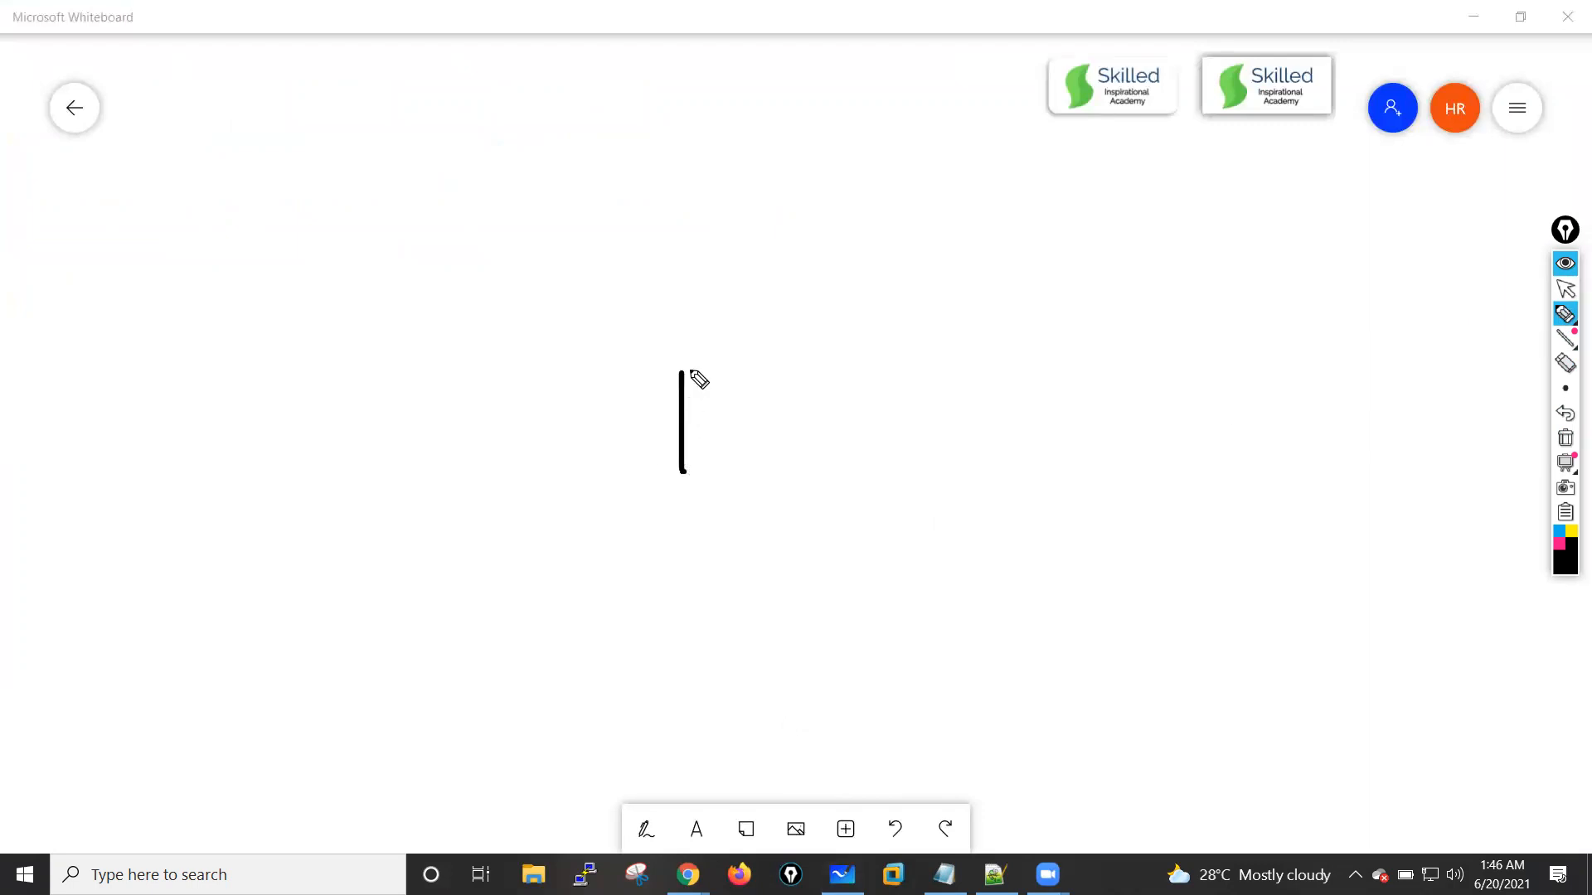
mouse_move(684, 369)
left_mouse_down()
mouse_move(970, 369)
mouse_move(713, 483)
mouse_move(682, 479)
left_mouse_up()
left_click_drag(758, 404, 759, 442)
mouse_move(751, 412)
left_mouse_down()
mouse_move(787, 404)
mouse_move(799, 431)
left_mouse_up()
left_click_drag(777, 424, 830, 423)
left_click_drag(835, 410, 854, 407)
mouse_move(842, 409)
left_mouse_down()
mouse_move(844, 448)
mouse_move(850, 417)
left_mouse_up()
mouse_move(866, 414)
left_mouse_down()
mouse_move(896, 441)
mouse_move(903, 418)
left_mouse_up()
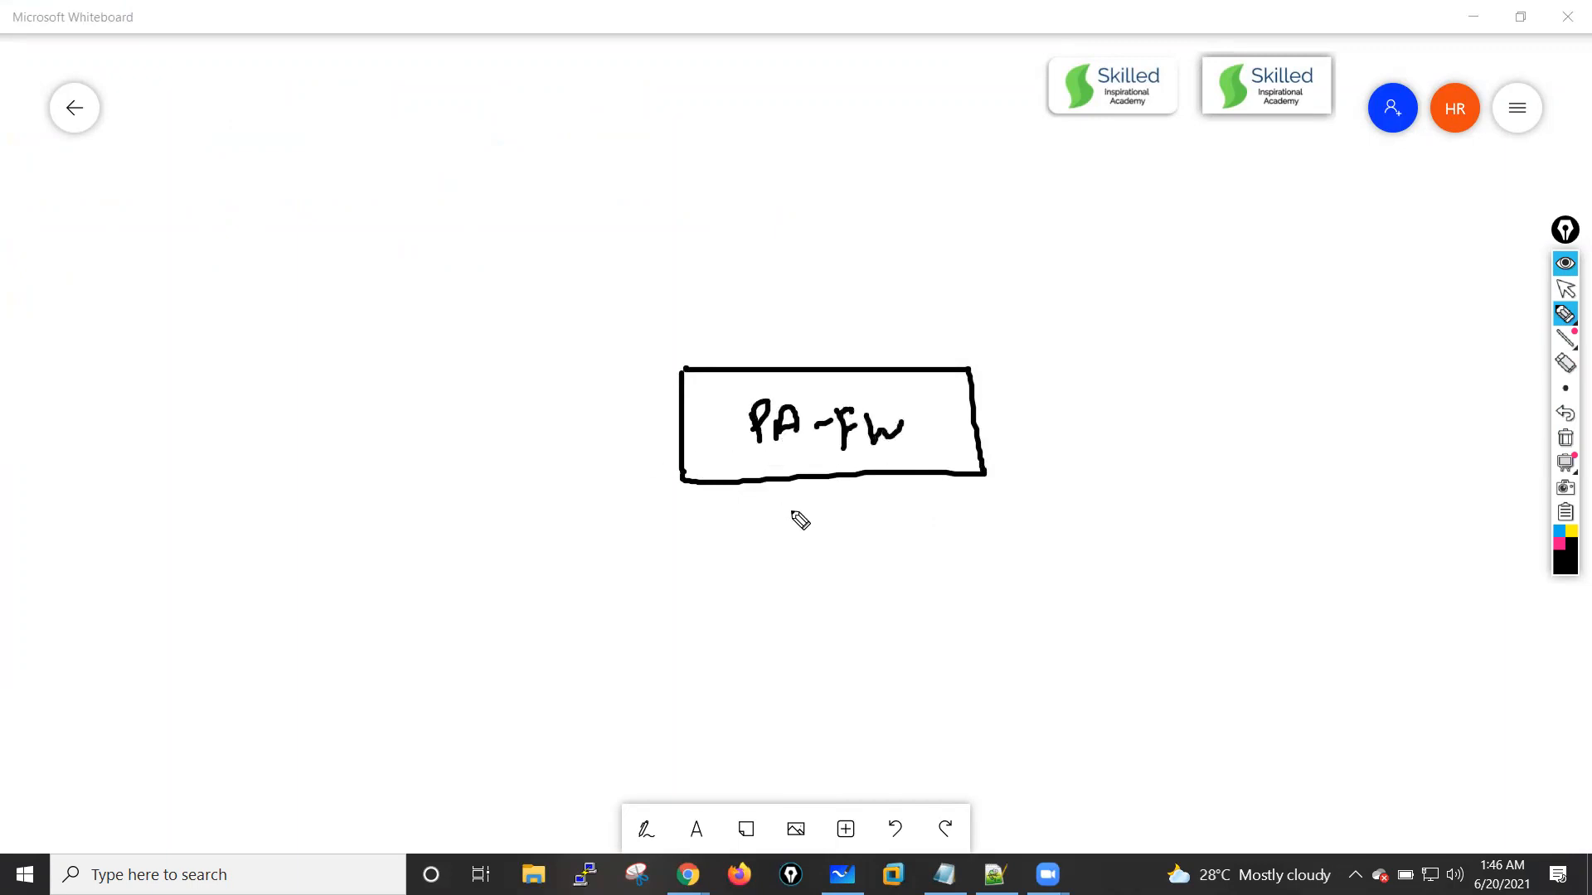
Step: Sketch a horizontal link from the left side of the PA-FW box and label it "m0/0"
left_click_drag(679, 419, 351, 419)
mouse_move(484, 379)
left_mouse_down()
mouse_move(530, 380)
mouse_move(541, 405)
left_mouse_up()
left_click_drag(557, 382, 567, 389)
Step: Sketch a vertical link downward from the PA-FW box and label it "Inside"
left_click_drag(831, 474, 849, 689)
left_click_drag(867, 534, 901, 531)
left_click_drag(890, 534, 906, 570)
left_click_drag(904, 569, 955, 566)
mouse_move(985, 548)
left_mouse_down()
mouse_move(987, 567)
mouse_move(1023, 547)
left_mouse_up()
Step: Sketch a vertical link upward from the PA-FW box and label it "outside"
left_click_drag(784, 186, 812, 366)
left_click_drag(834, 300, 868, 310)
mouse_move(881, 286)
left_mouse_down()
mouse_move(879, 308)
mouse_move(922, 300)
left_mouse_up()
left_click(897, 268)
left_click_drag(935, 278, 959, 280)
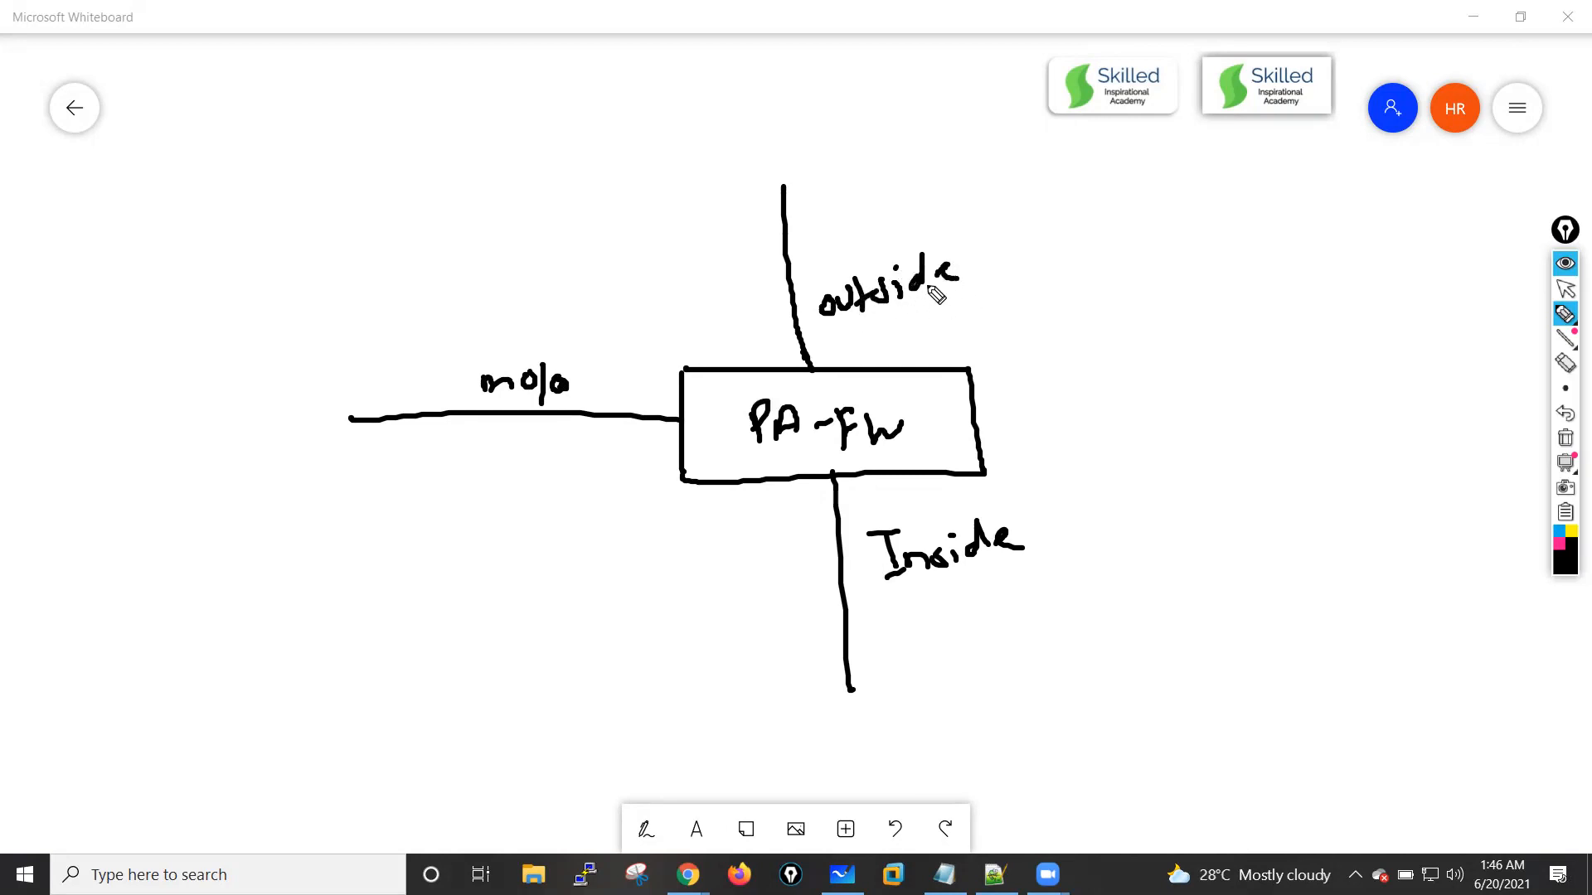
Step: Label the outside interface "e1/1" and the inside interface "e1/2" beside the firewall box
left_click_drag(860, 338, 866, 351)
mouse_move(880, 328)
left_mouse_down()
mouse_move(878, 351)
mouse_move(898, 351)
left_mouse_up()
left_click_drag(914, 322, 914, 352)
left_click_drag(737, 519, 741, 529)
left_click_drag(750, 508, 763, 533)
left_click_drag(772, 516, 811, 526)
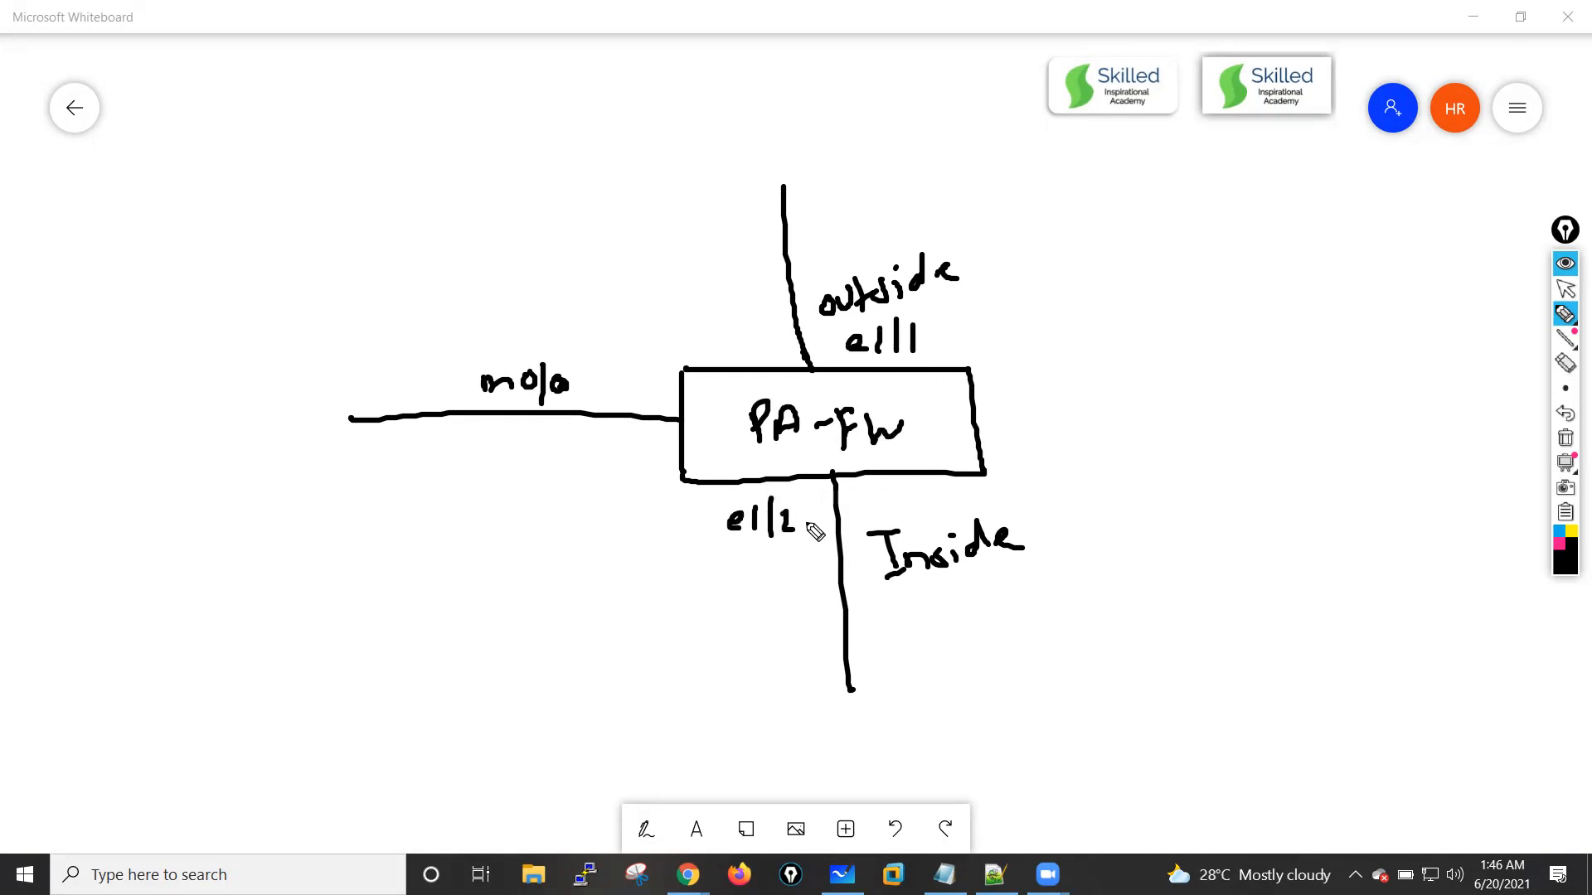
Step: Write the subnet 10.1.1.0/24 below the Inside label
mouse_move(886, 627)
left_mouse_down()
mouse_move(889, 655)
mouse_move(900, 632)
mouse_move(972, 638)
mouse_move(995, 613)
mouse_move(1017, 634)
left_mouse_up()
left_click(921, 637)
left_click(945, 626)
left_click(981, 621)
mouse_move(1034, 604)
left_mouse_down()
mouse_move(1080, 637)
mouse_move(1119, 613)
left_mouse_up()
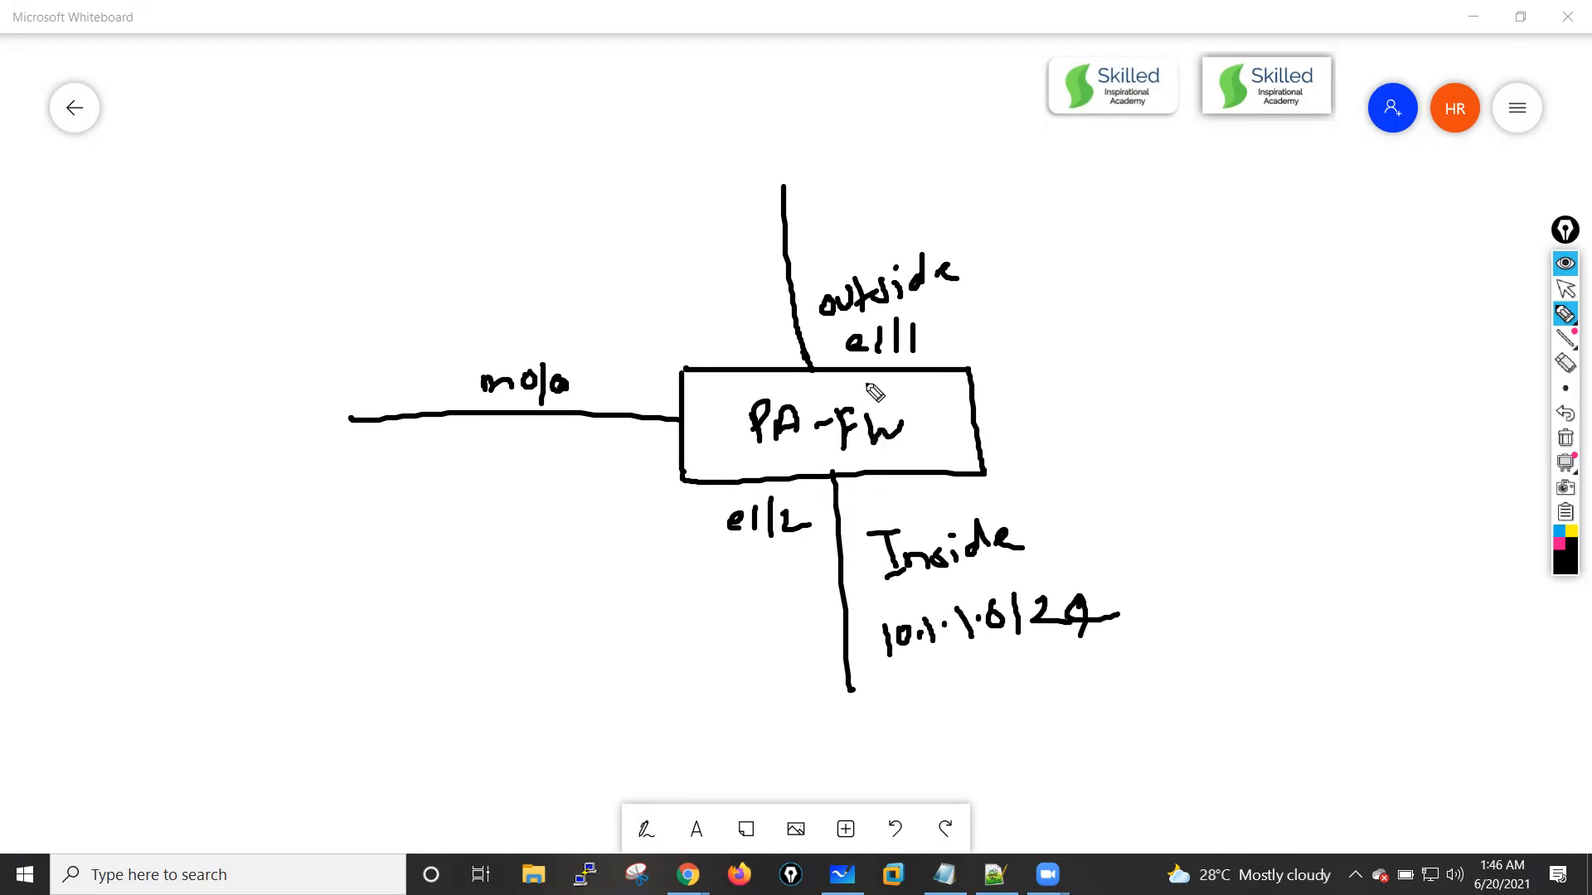
Step: Write the subnet 10.1.10.0/24 above the outside label
mouse_move(816, 215)
left_mouse_down()
mouse_move(827, 238)
mouse_move(895, 218)
left_mouse_up()
mouse_move(914, 190)
left_mouse_down()
mouse_move(938, 214)
mouse_move(999, 209)
left_mouse_up()
left_click_drag(987, 197, 1036, 193)
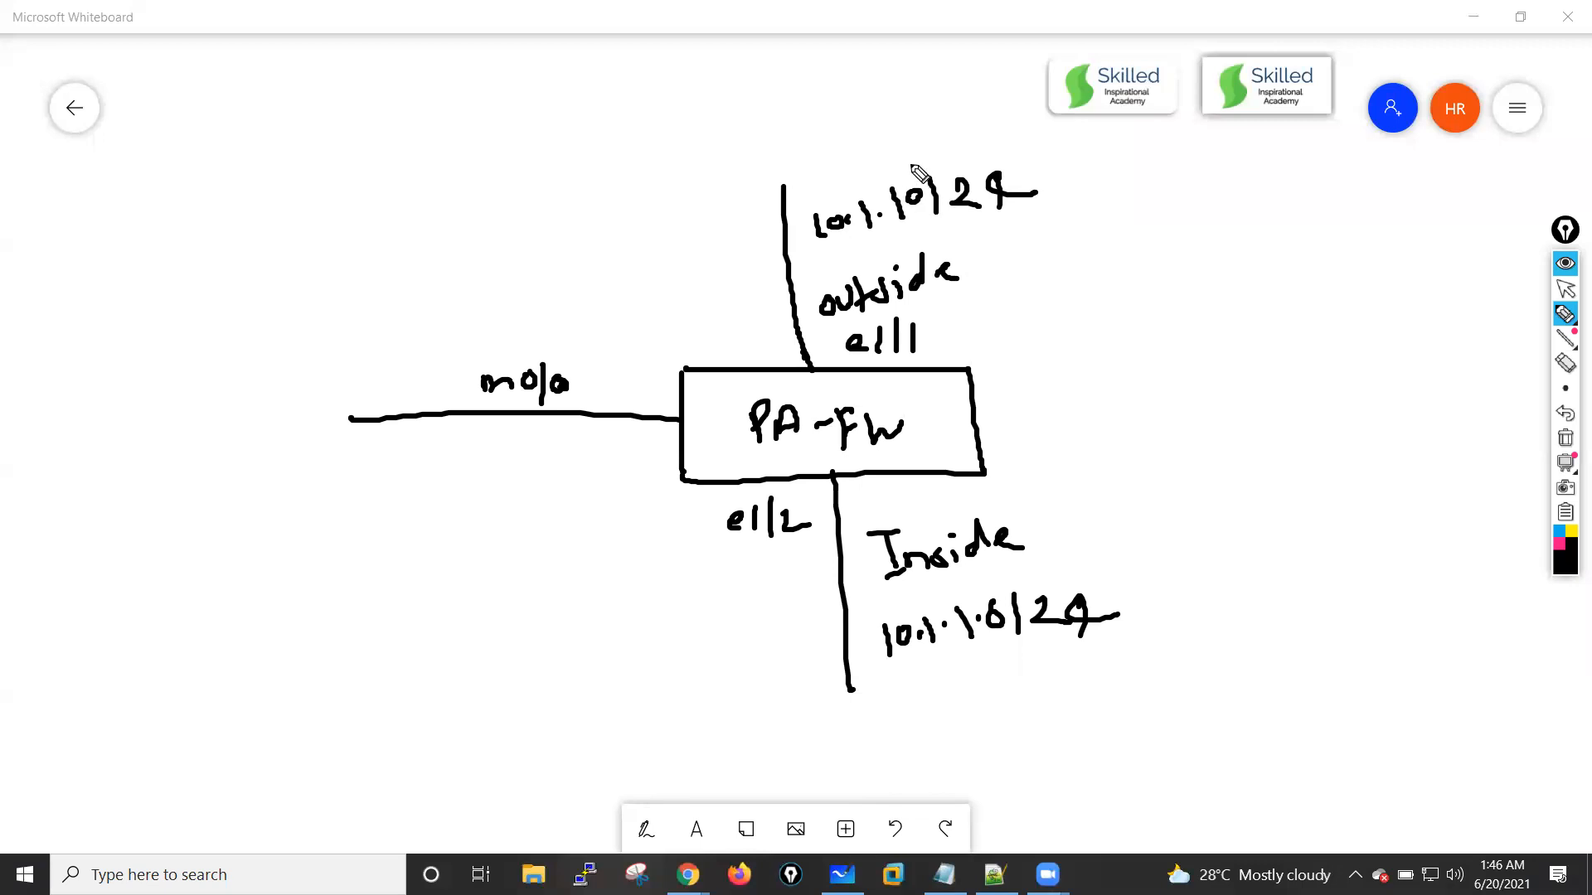
left_click_drag(915, 149, 936, 234)
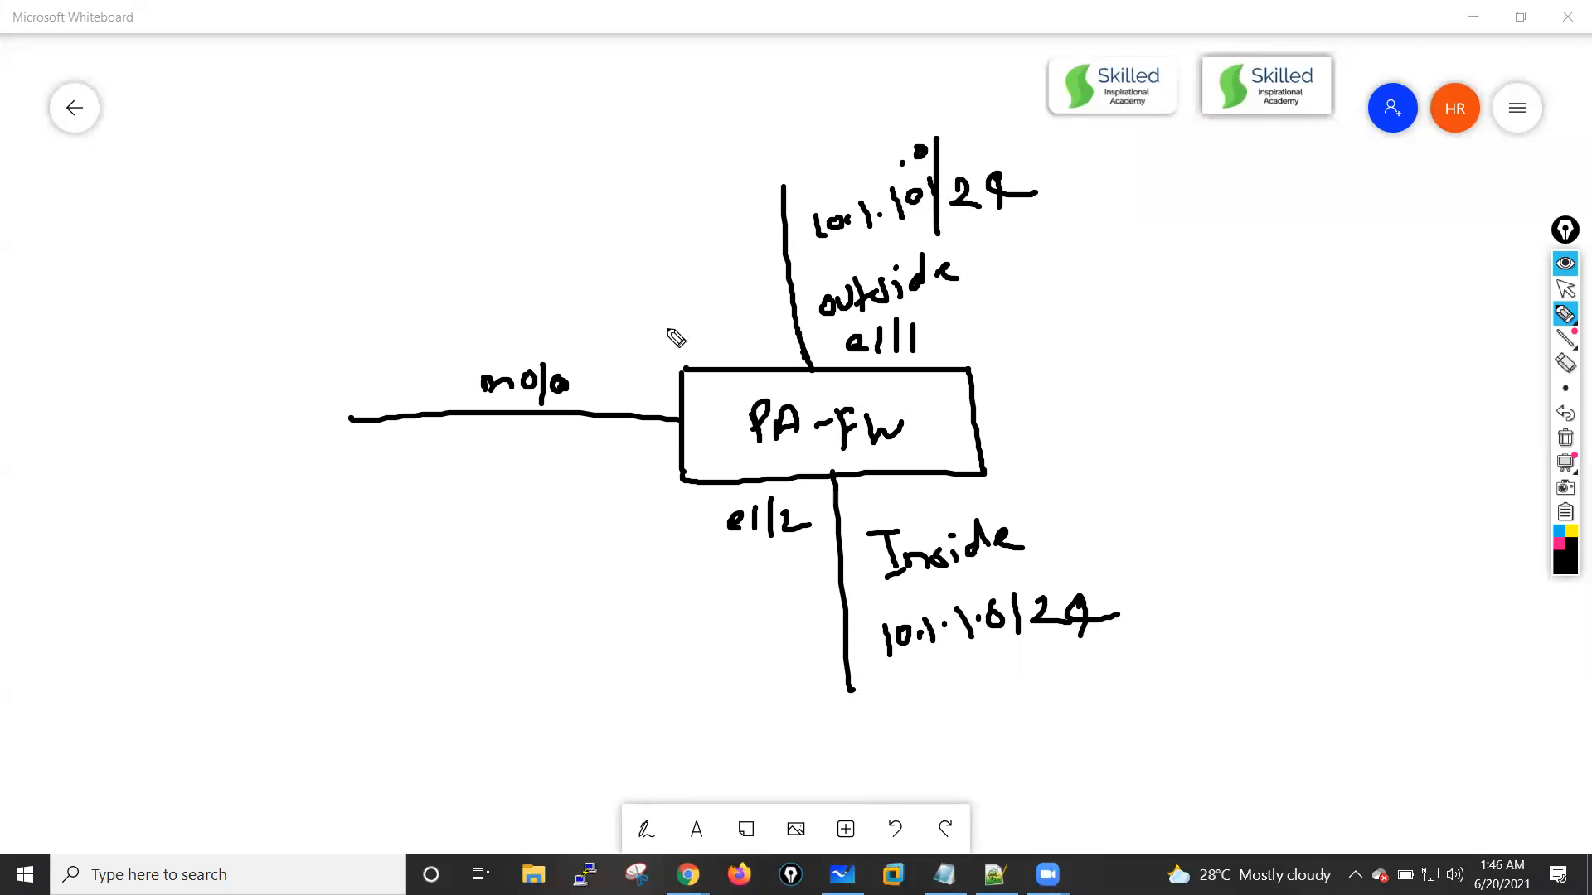
Step: Write the subnet 10.1.11.0/24 above the m0/0 management link
mouse_move(290, 359)
left_mouse_down()
mouse_move(300, 388)
mouse_move(315, 363)
left_mouse_up()
left_click_drag(329, 362, 403, 360)
mouse_move(412, 341)
left_mouse_down()
mouse_move(438, 320)
mouse_move(466, 331)
left_mouse_up()
mouse_move(476, 303)
left_mouse_down()
mouse_move(505, 318)
mouse_move(537, 294)
left_mouse_up()
mouse_move(530, 278)
left_mouse_down()
mouse_move(533, 314)
mouse_move(585, 281)
left_mouse_up()
Step: Mark the management interface on the firewall box with a dot and write its host address .250 below the link
left_click(662, 423)
left_click_drag(663, 423, 666, 419)
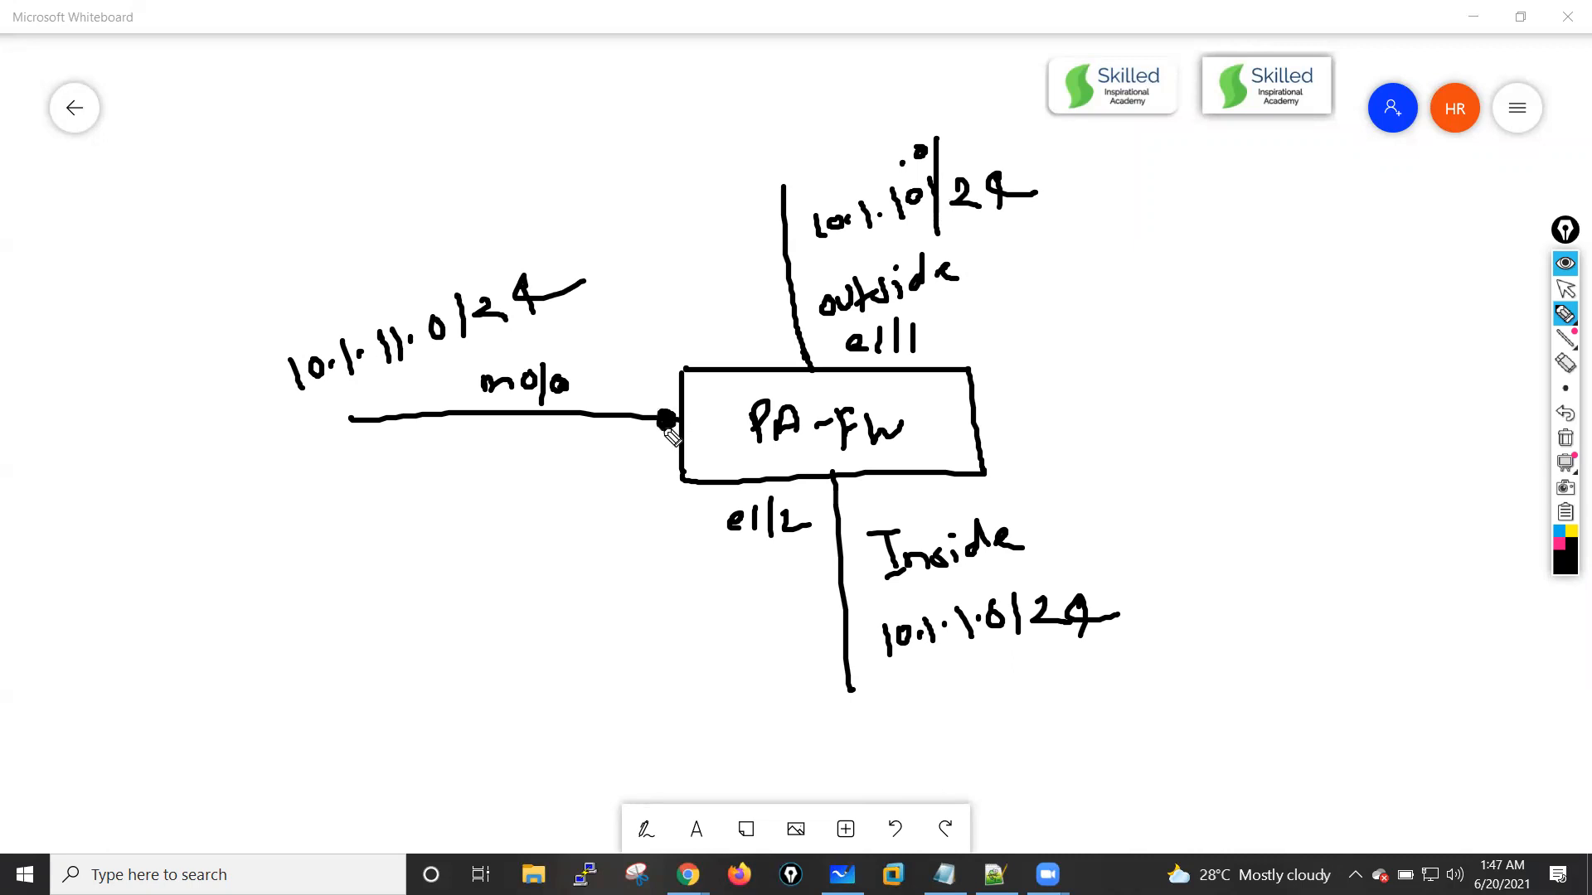
left_click(501, 481)
left_click_drag(520, 466, 547, 488)
left_click_drag(555, 463, 568, 461)
left_click_drag(581, 465, 580, 467)
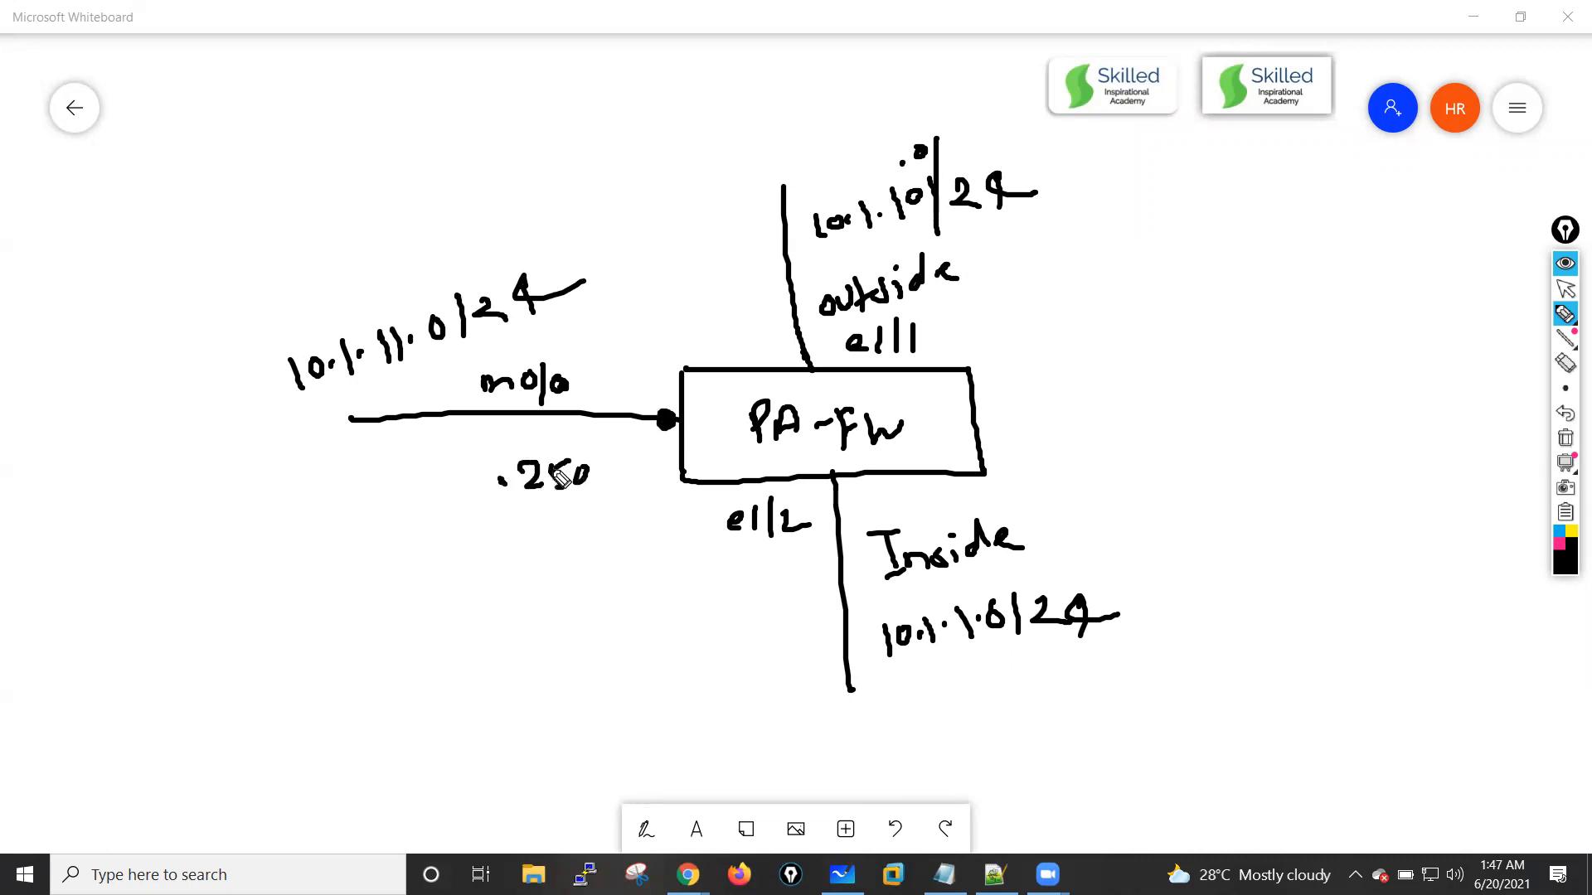
Step: Mark the outside and inside interfaces with dots and write the host address .250 beside each
left_click_drag(801, 376, 825, 360)
left_click(987, 336)
left_click_drag(995, 319, 1034, 338)
left_click_drag(1070, 317, 1077, 330)
left_click_drag(833, 480, 836, 478)
left_click(1030, 499)
left_click_drag(1053, 491, 1088, 514)
left_click_drag(1093, 489, 1120, 512)
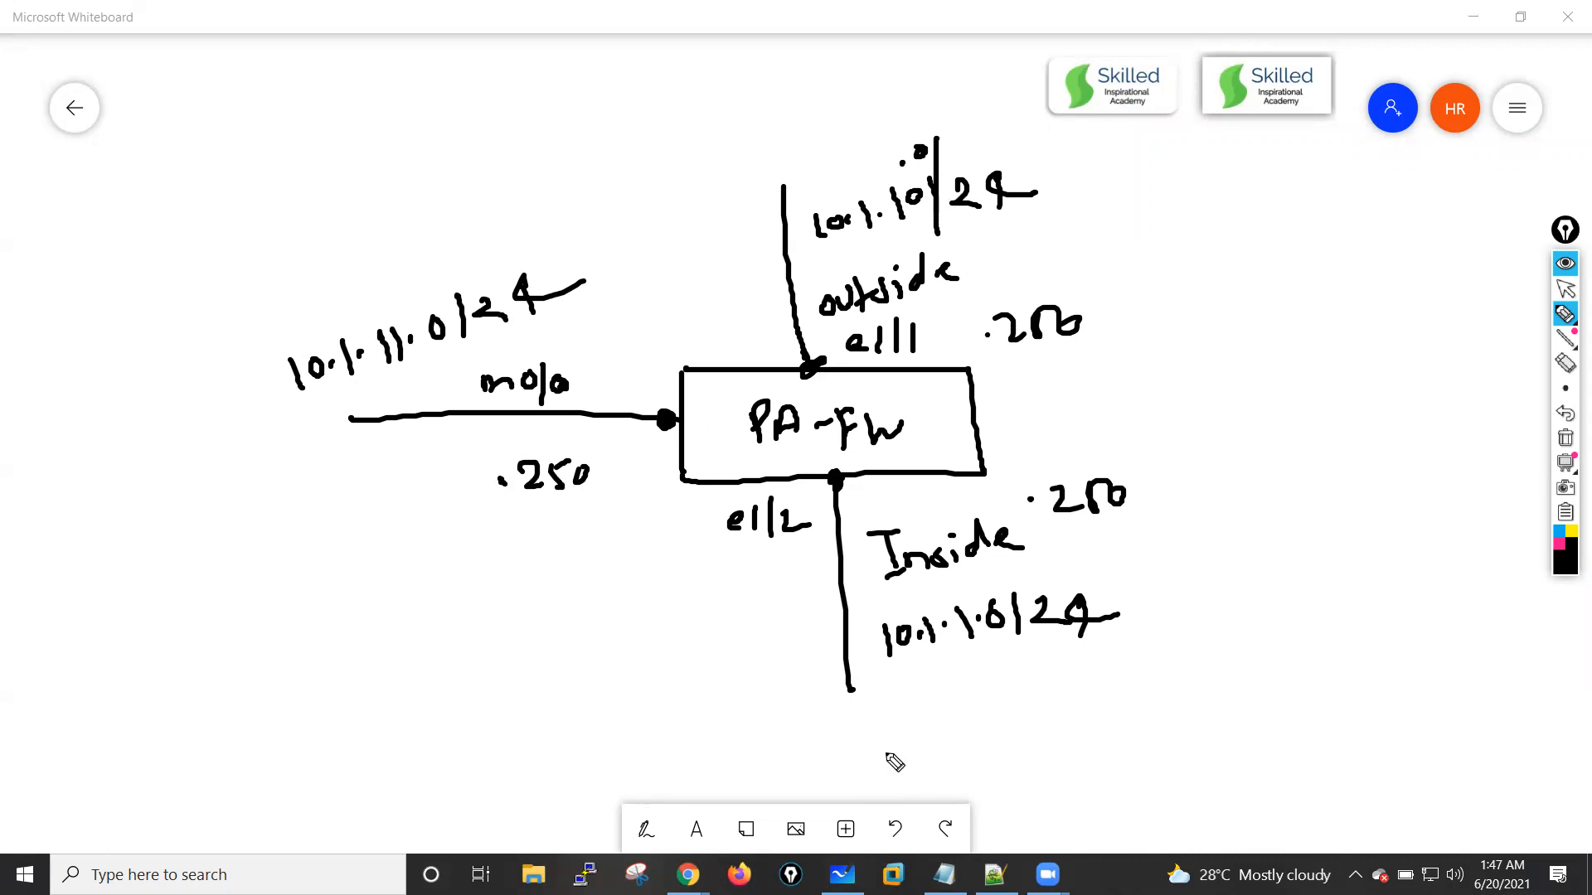
Step: Sketch a computer at the lower end of the Inside link and write a label beside it
mouse_move(803, 696)
left_mouse_down()
mouse_move(903, 694)
mouse_move(819, 758)
mouse_move(889, 772)
left_mouse_up()
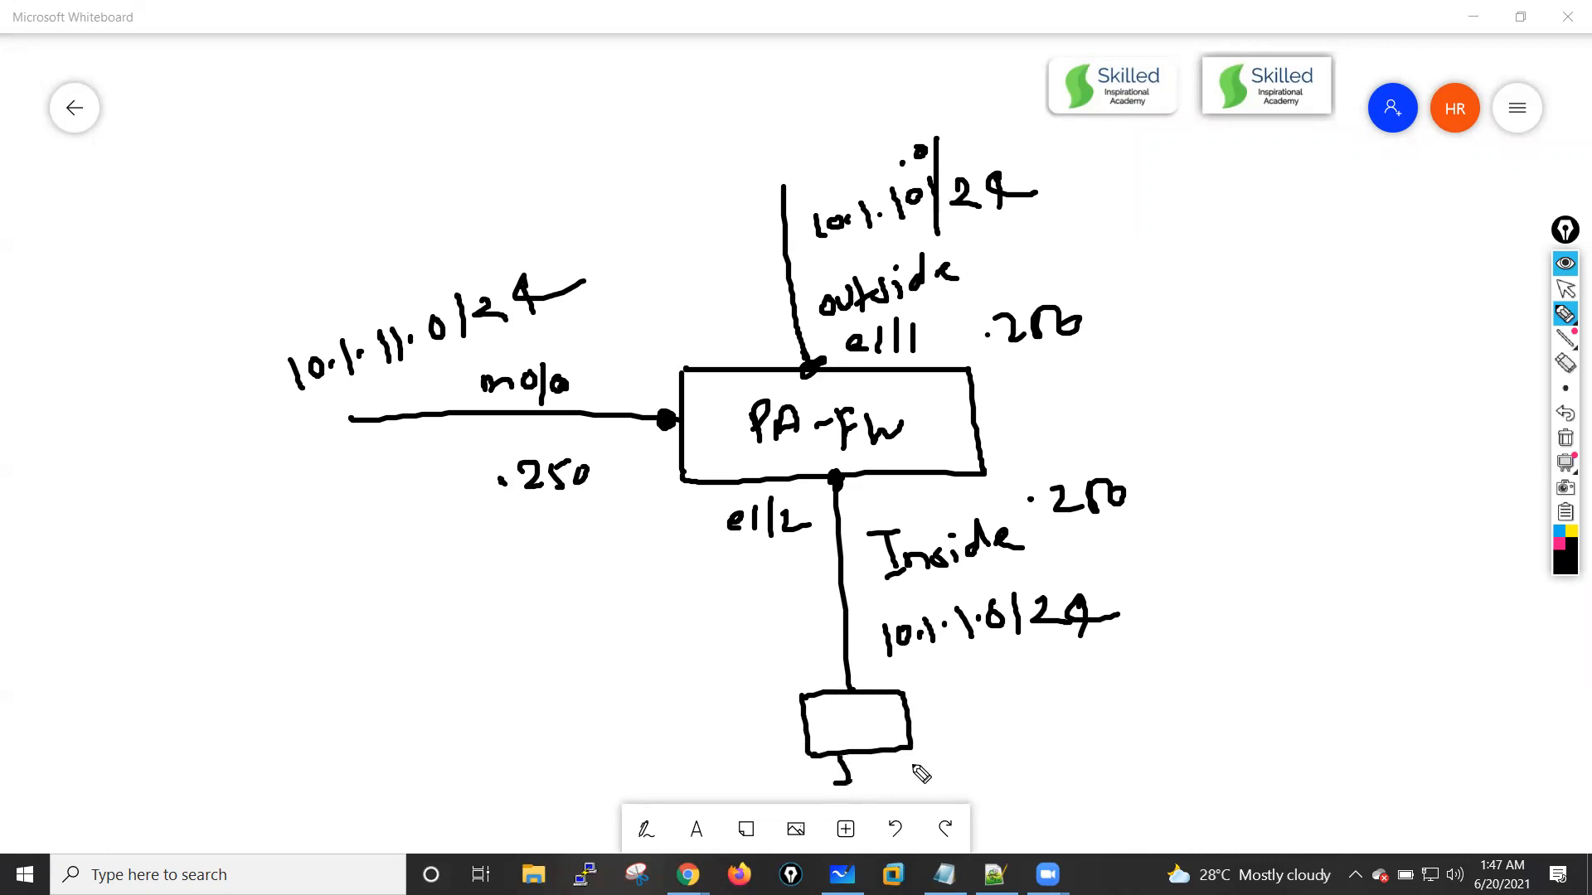
left_click(949, 737)
left_click_drag(955, 713, 958, 740)
mouse_move(938, 714)
left_mouse_down()
mouse_move(966, 708)
mouse_move(974, 740)
mouse_move(960, 745)
mouse_move(982, 746)
left_mouse_up()
left_click(977, 718)
left_click_drag(962, 731, 995, 720)
mouse_move(1015, 715)
left_mouse_down()
mouse_move(1005, 735)
mouse_move(1033, 740)
left_mouse_up()
left_click_drag(1018, 733, 1068, 727)
Step: Write the address 10.1.1.100/24 beside the inside computer
mouse_move(993, 777)
left_mouse_down()
mouse_move(997, 804)
mouse_move(1014, 782)
mouse_move(1087, 773)
left_mouse_up()
left_click(1071, 771)
left_click(1095, 769)
mouse_move(1103, 752)
left_mouse_down()
mouse_move(1108, 771)
mouse_move(1121, 757)
left_mouse_up()
mouse_move(1143, 754)
left_mouse_down()
mouse_move(1180, 735)
mouse_move(1178, 779)
left_mouse_up()
left_click_drag(1189, 736, 1245, 755)
mouse_move(1237, 727)
left_mouse_down()
mouse_move(1235, 779)
mouse_move(1270, 753)
left_mouse_up()
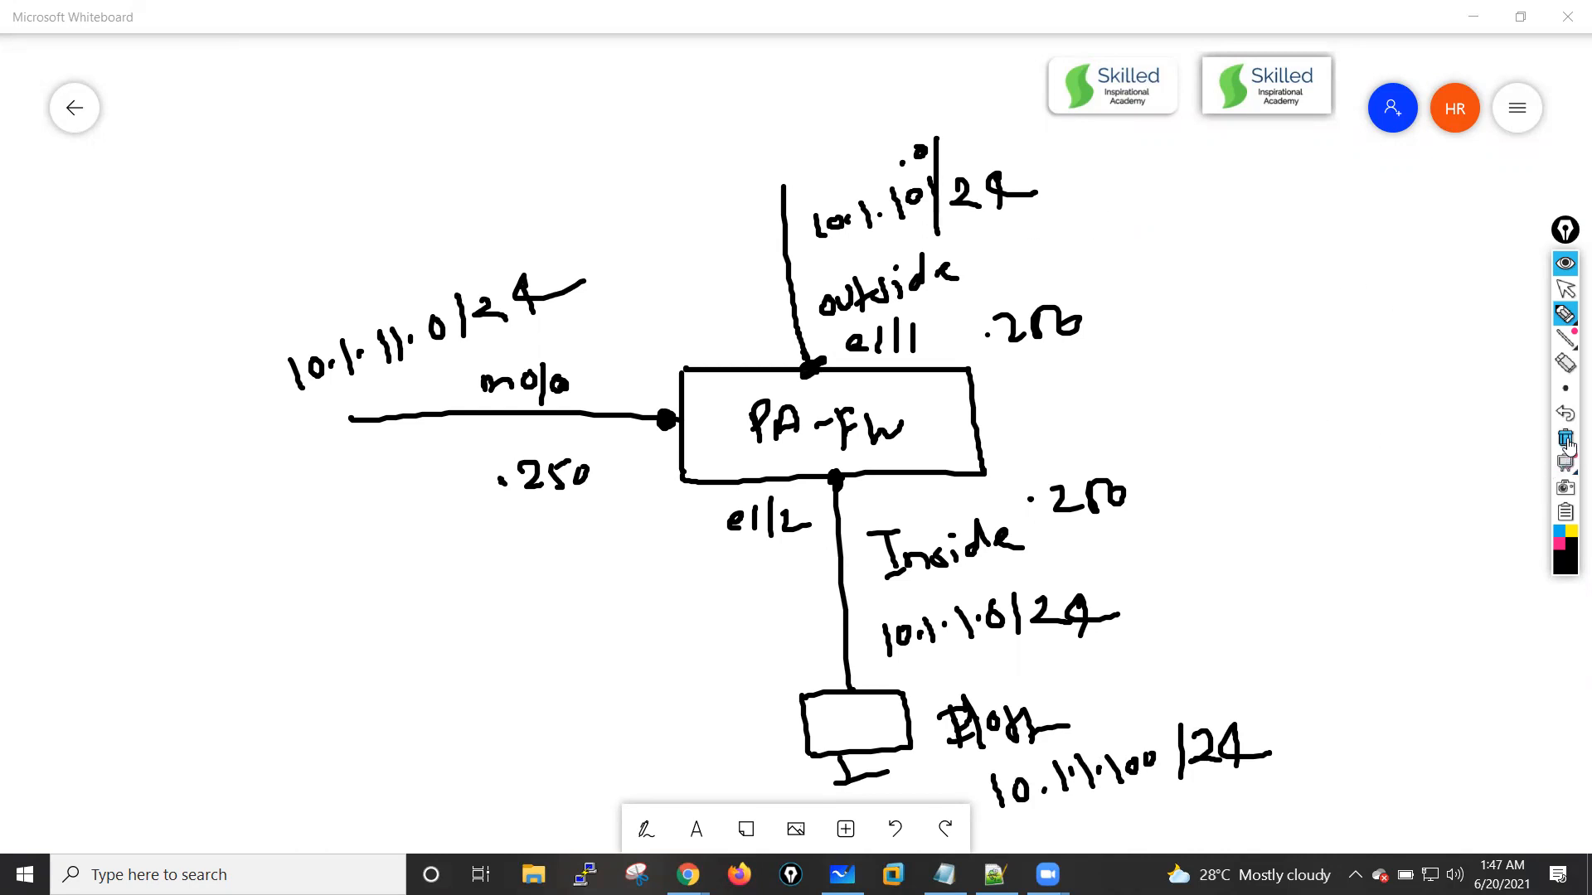
Step: Clear the network sketch and open the VPC networks page of Google Cloud Platform in Chrome
left_click(1566, 447)
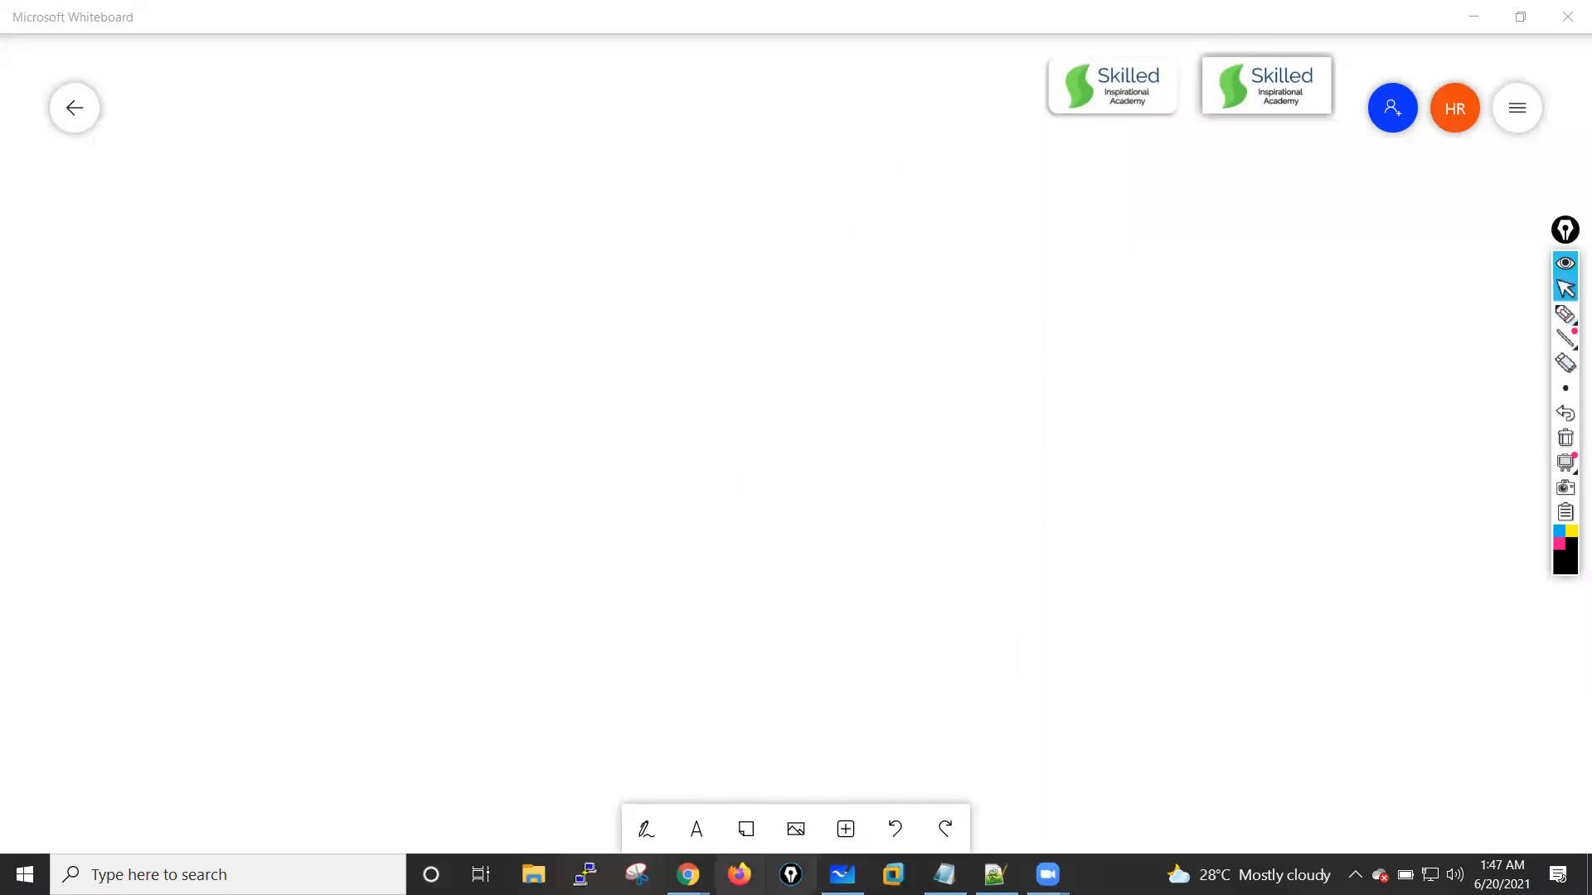
mouse_move(688, 875)
left_click(577, 820)
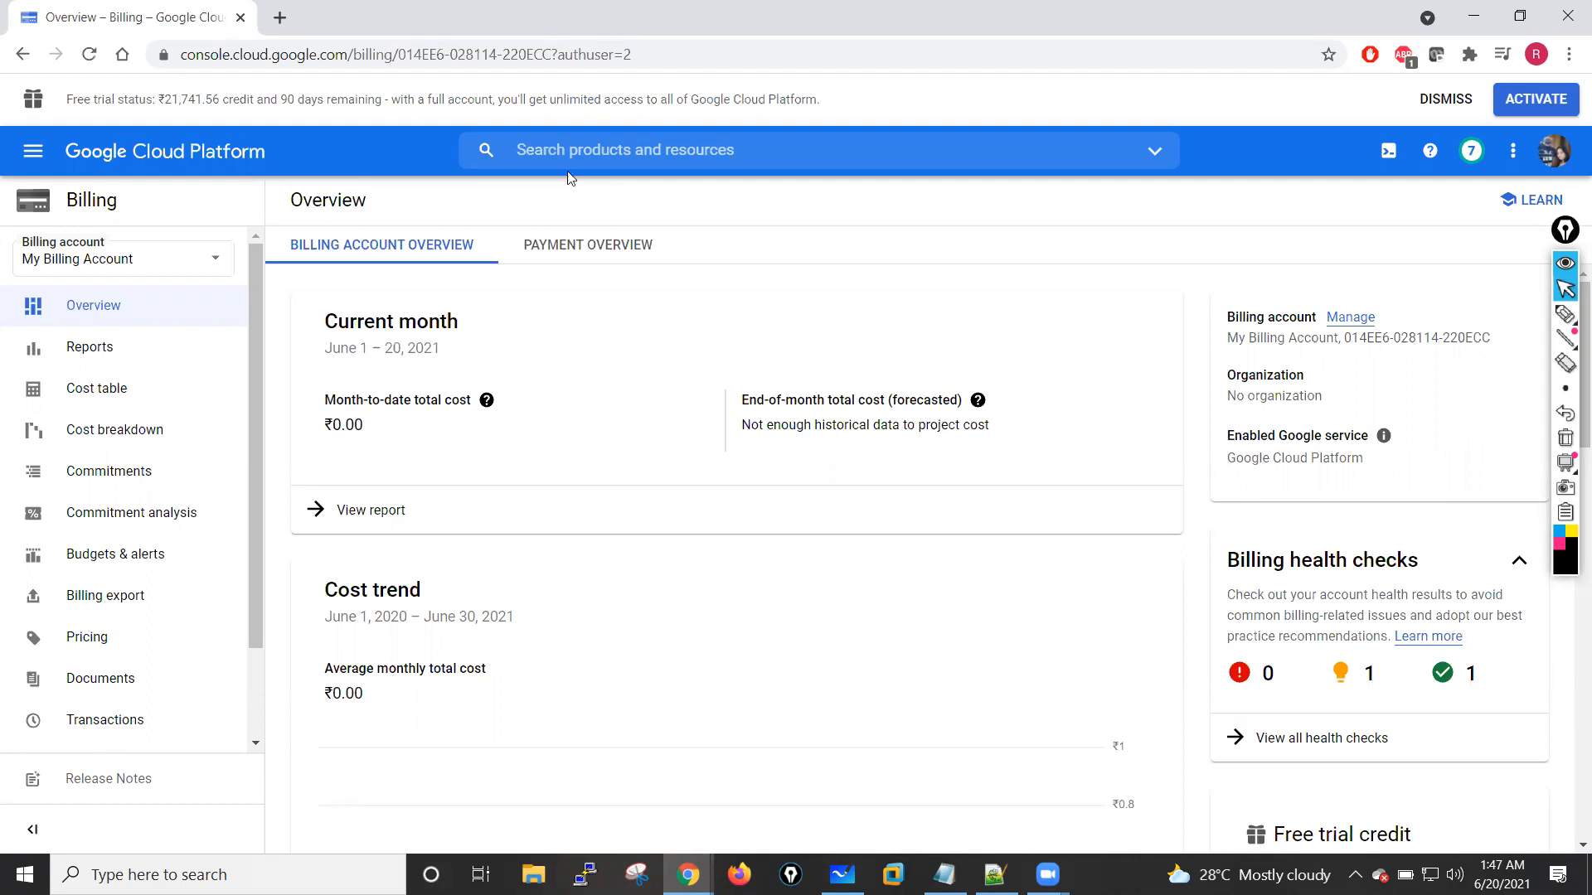
left_click(34, 155)
mouse_move(160, 585)
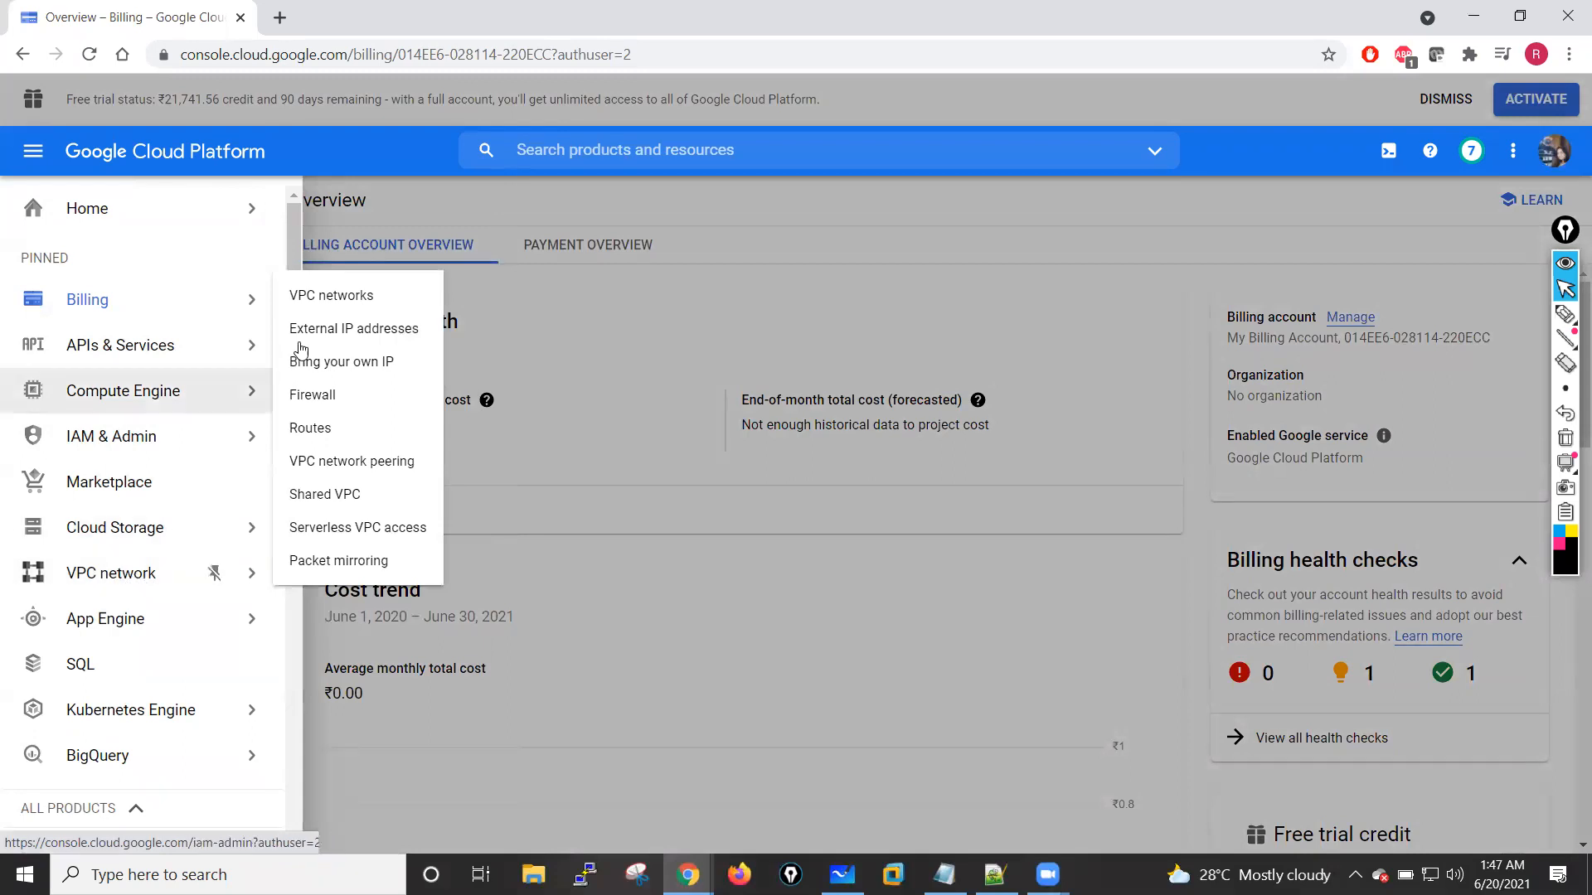
left_click(346, 299)
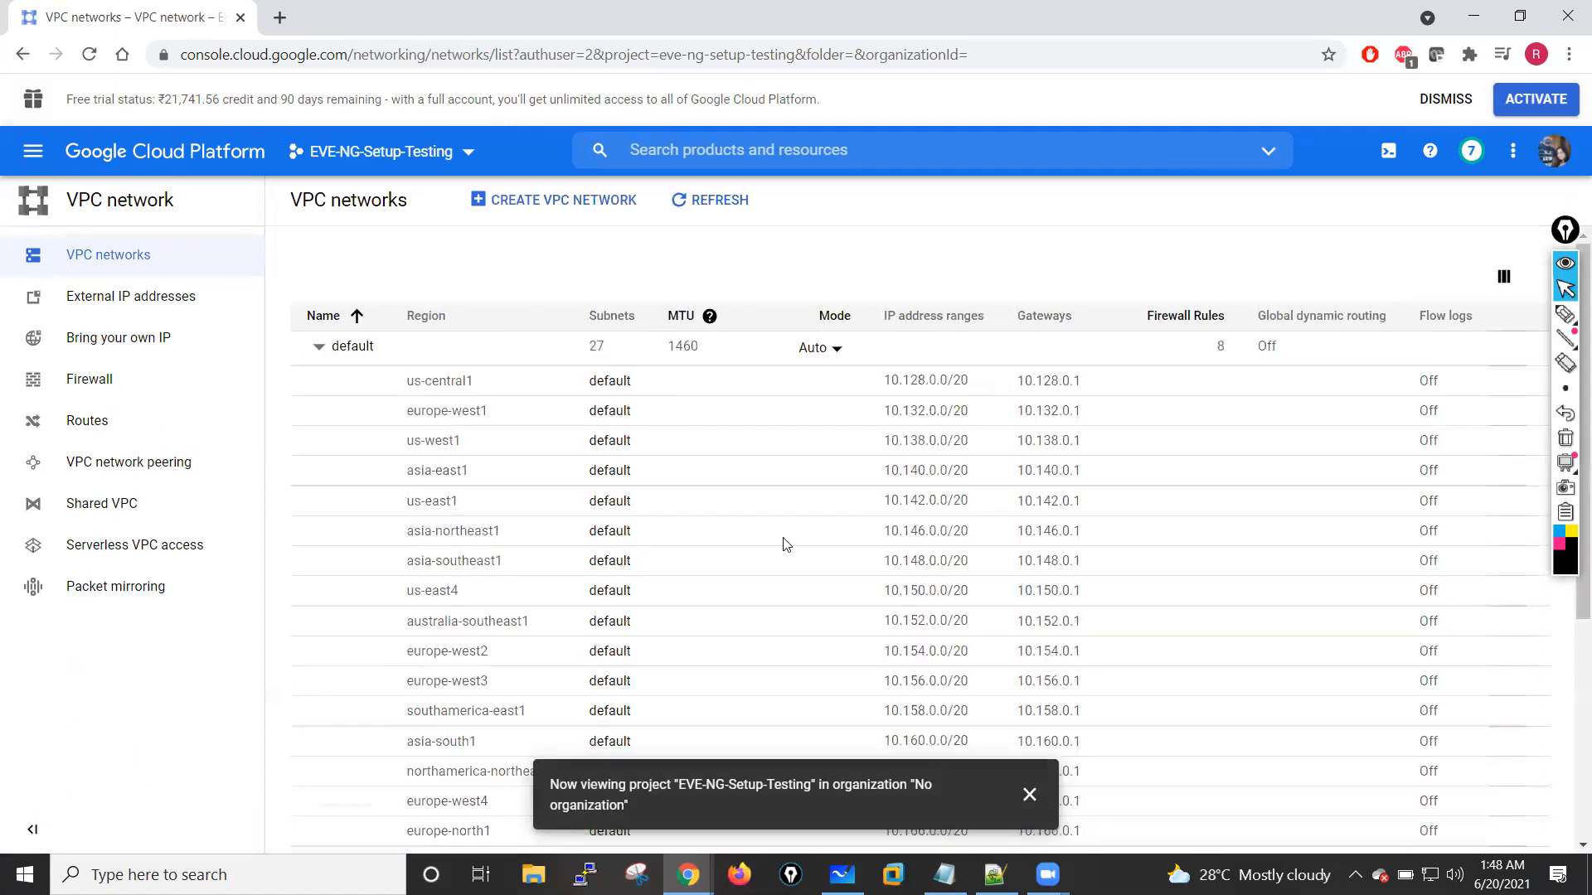
Step: Start creating a VPC network named management-vpc and copy its name into the network's description
left_click(541, 201)
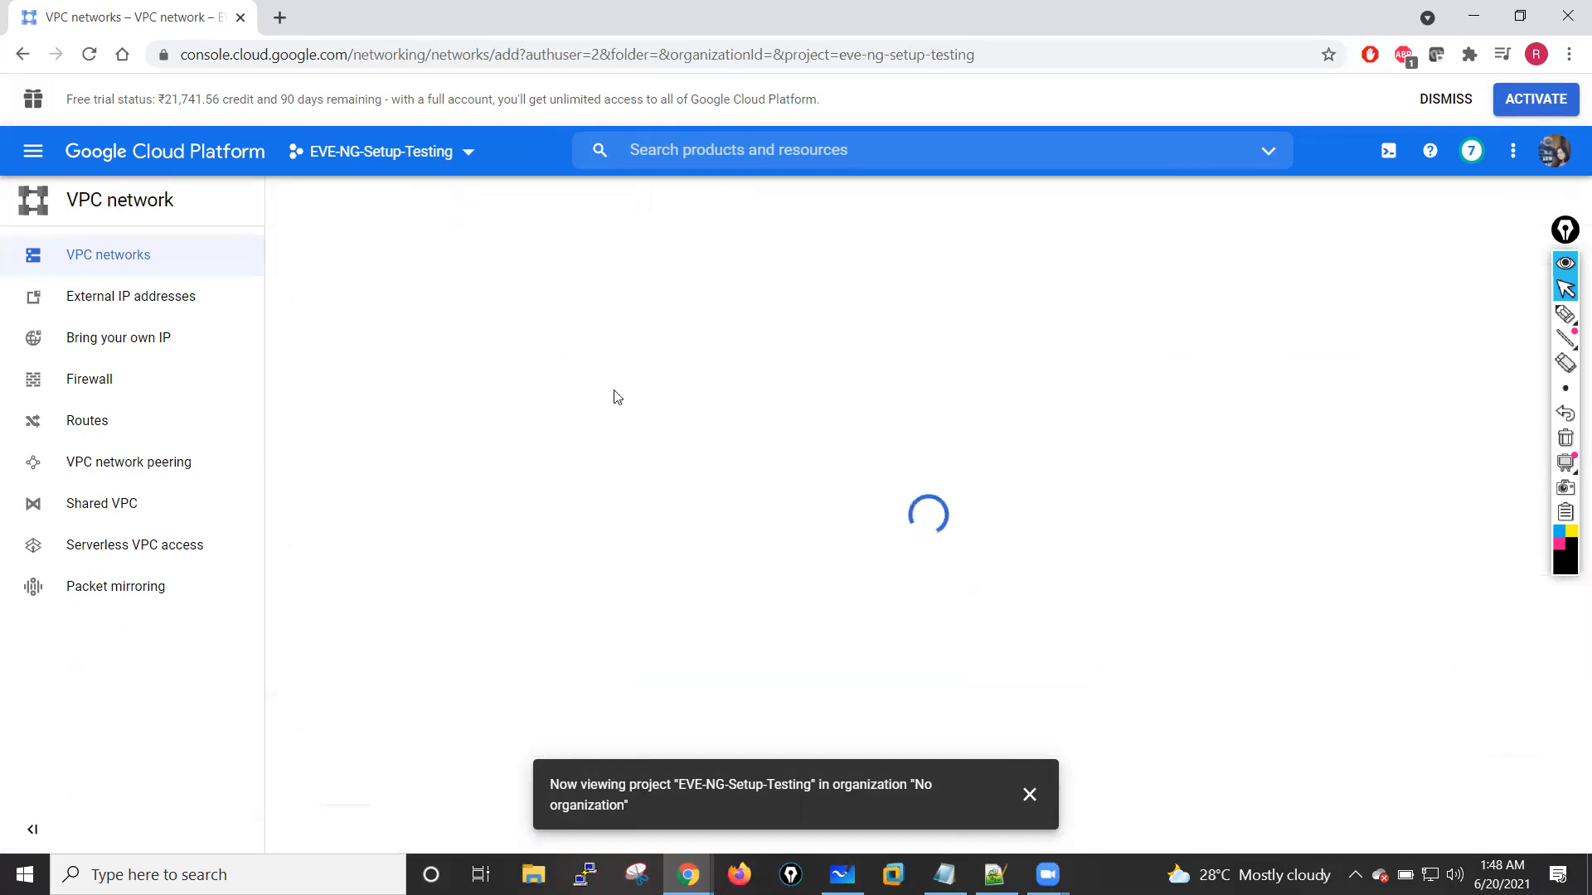
left_click(1029, 794)
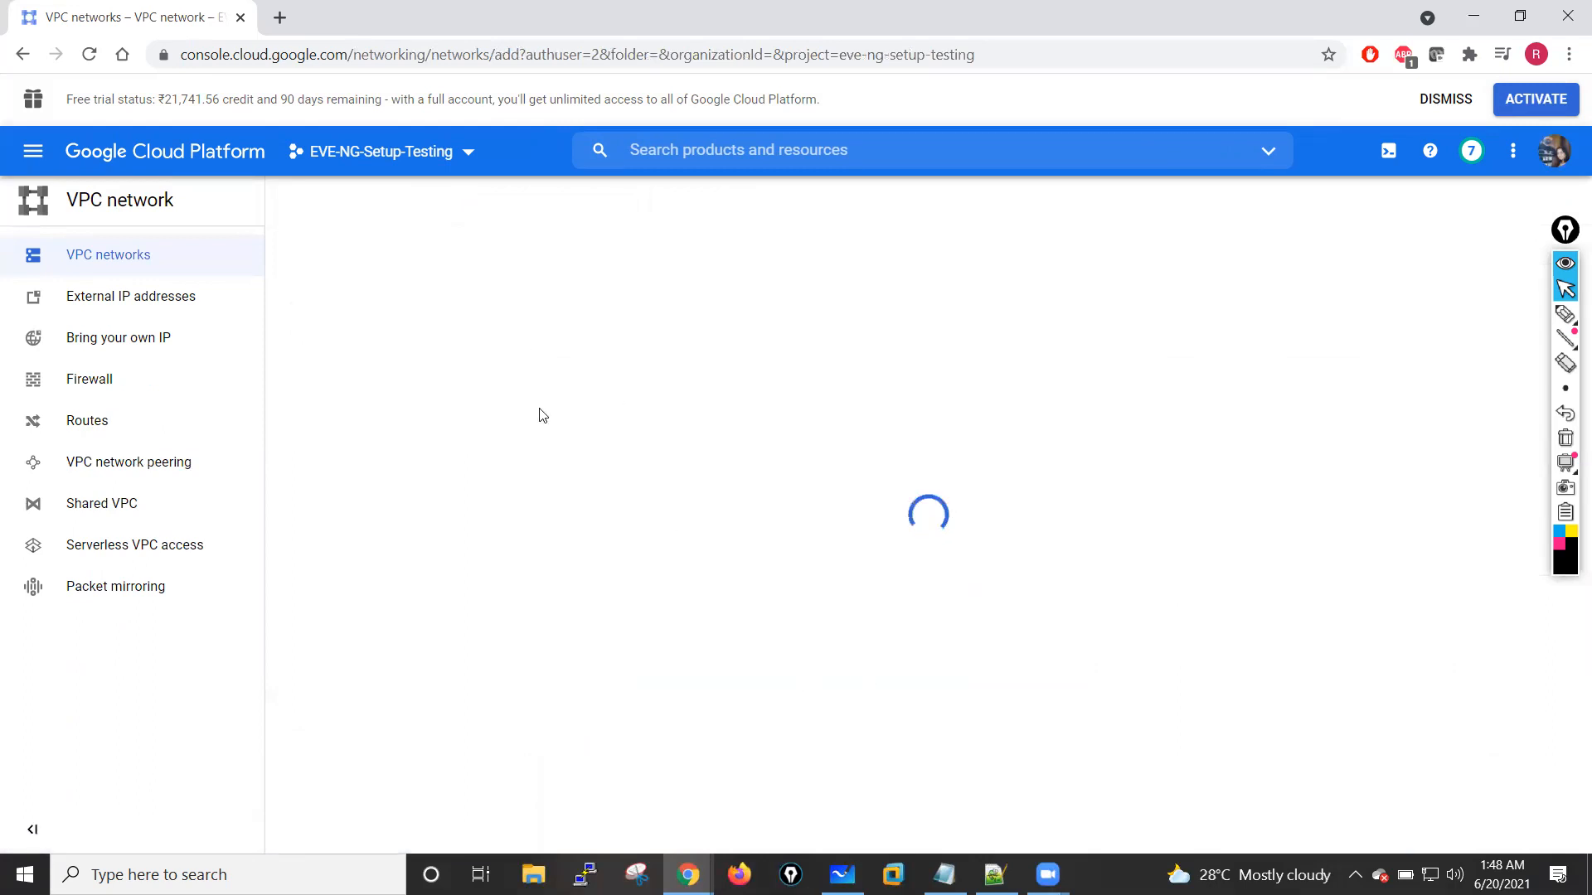
left_click(453, 270)
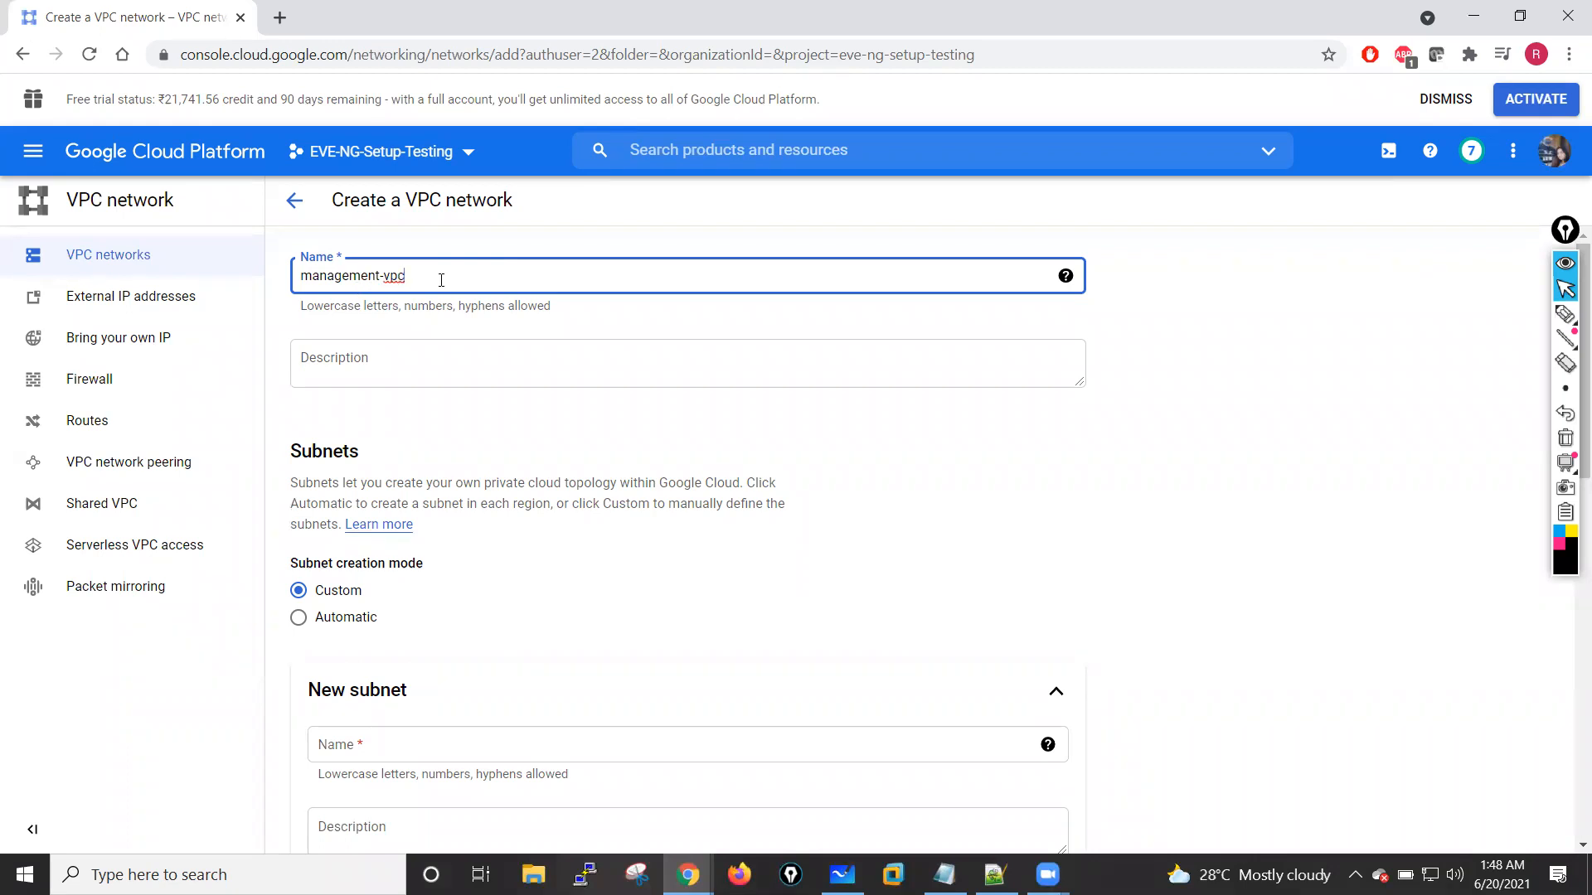
left_click(394, 364)
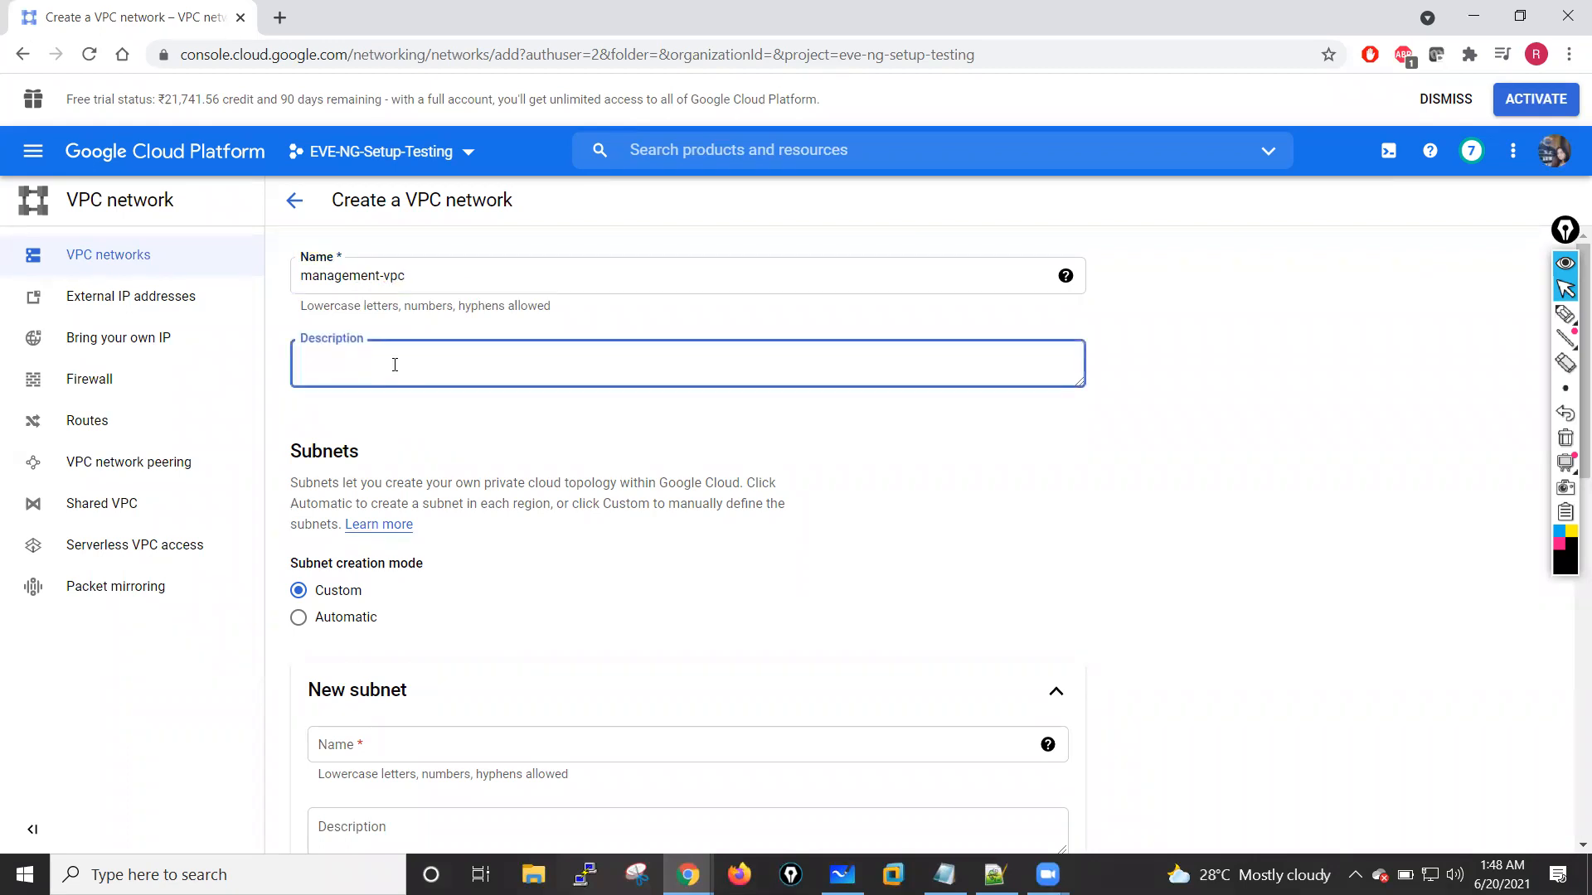
left_click_drag(406, 276, 295, 278)
key("ctrl+c")
left_click(338, 368)
key("ctrl+v")
Step: Name the new subnet mgmt-subnet and set its region to us-central1
scroll(611, 599, "down", 4)
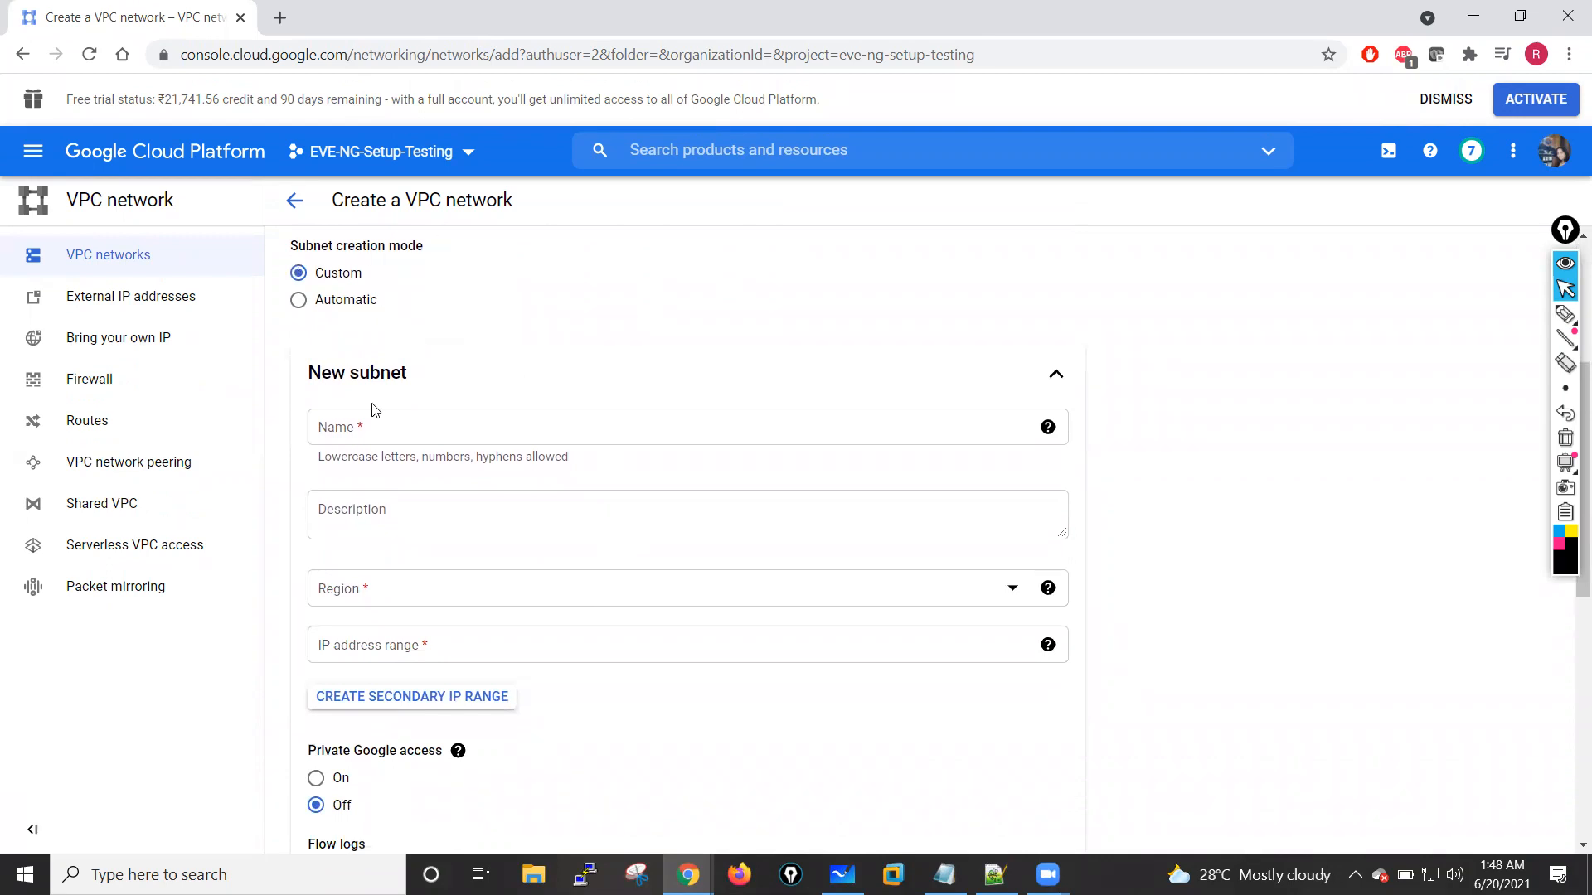
left_click(357, 426)
left_click(344, 595)
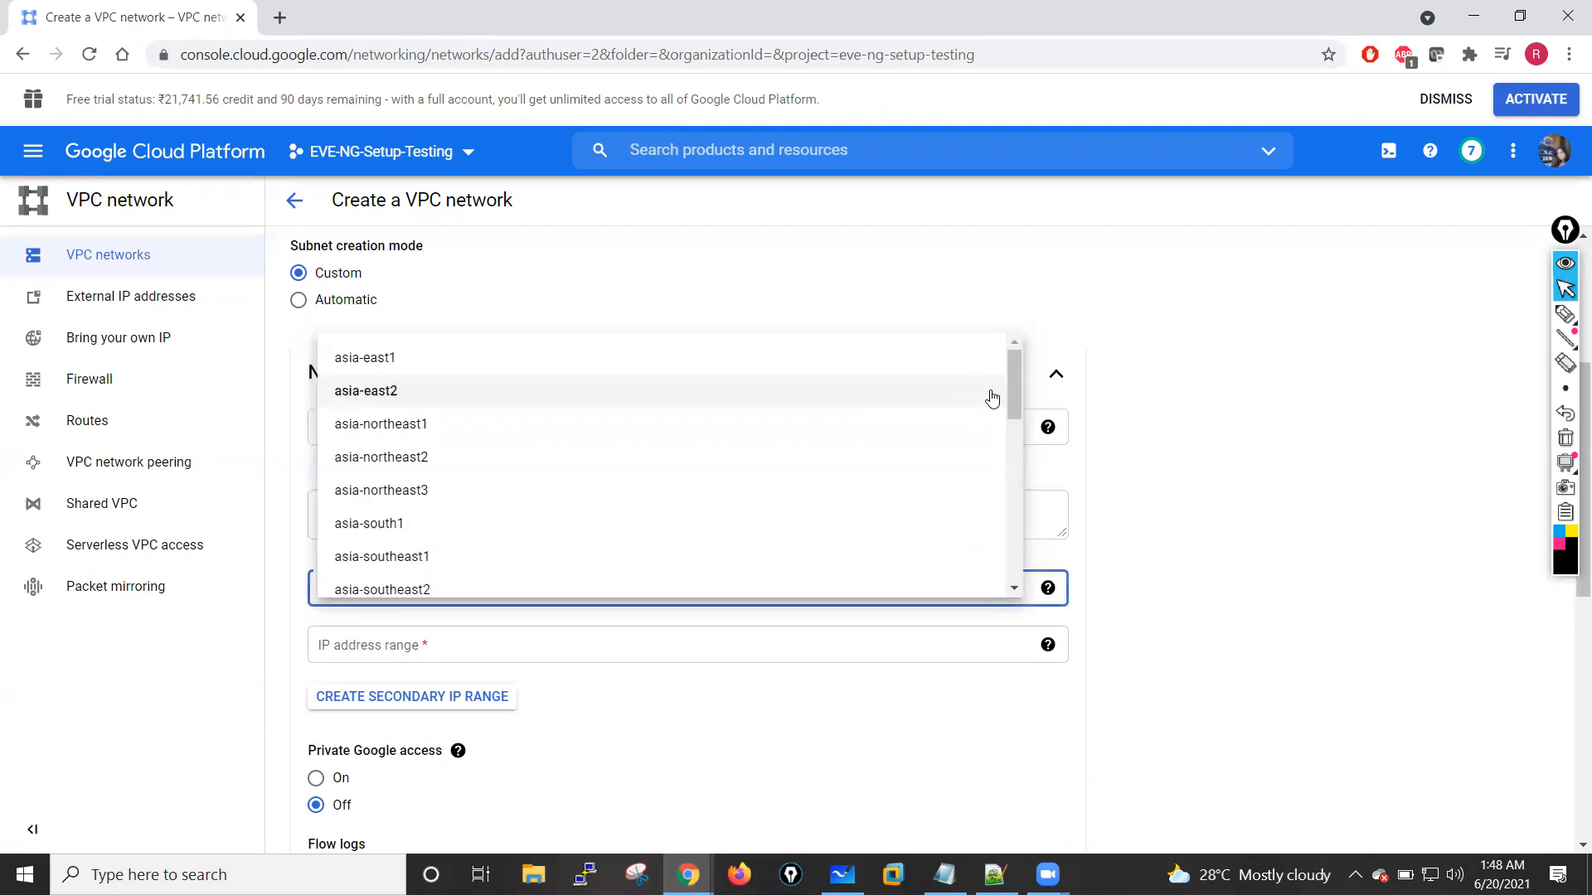
left_click_drag(1013, 381, 1000, 511)
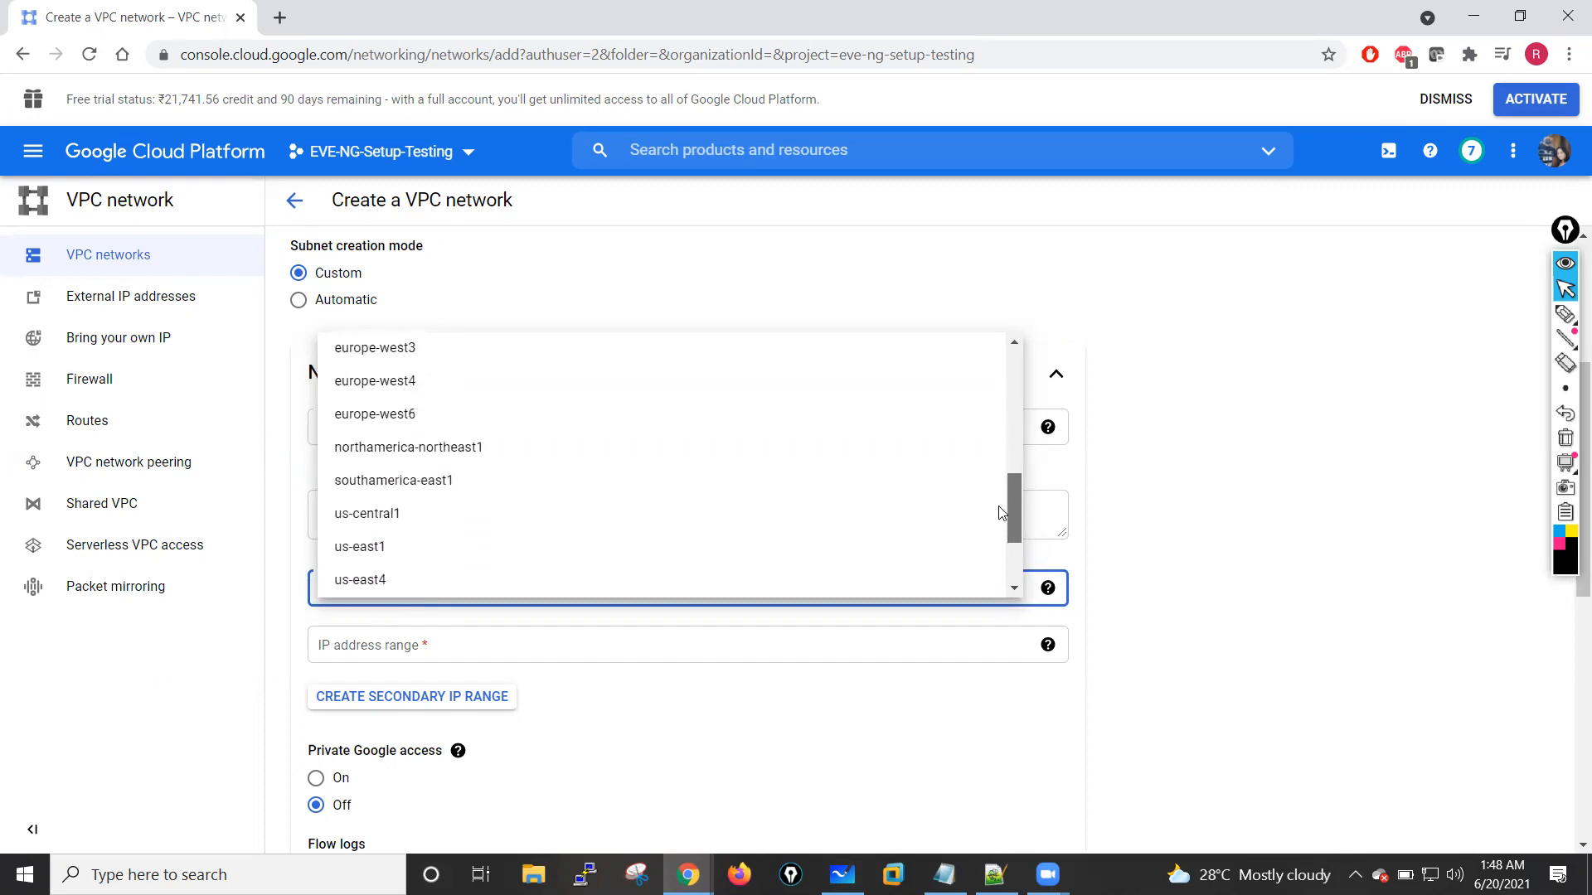
left_click(383, 519)
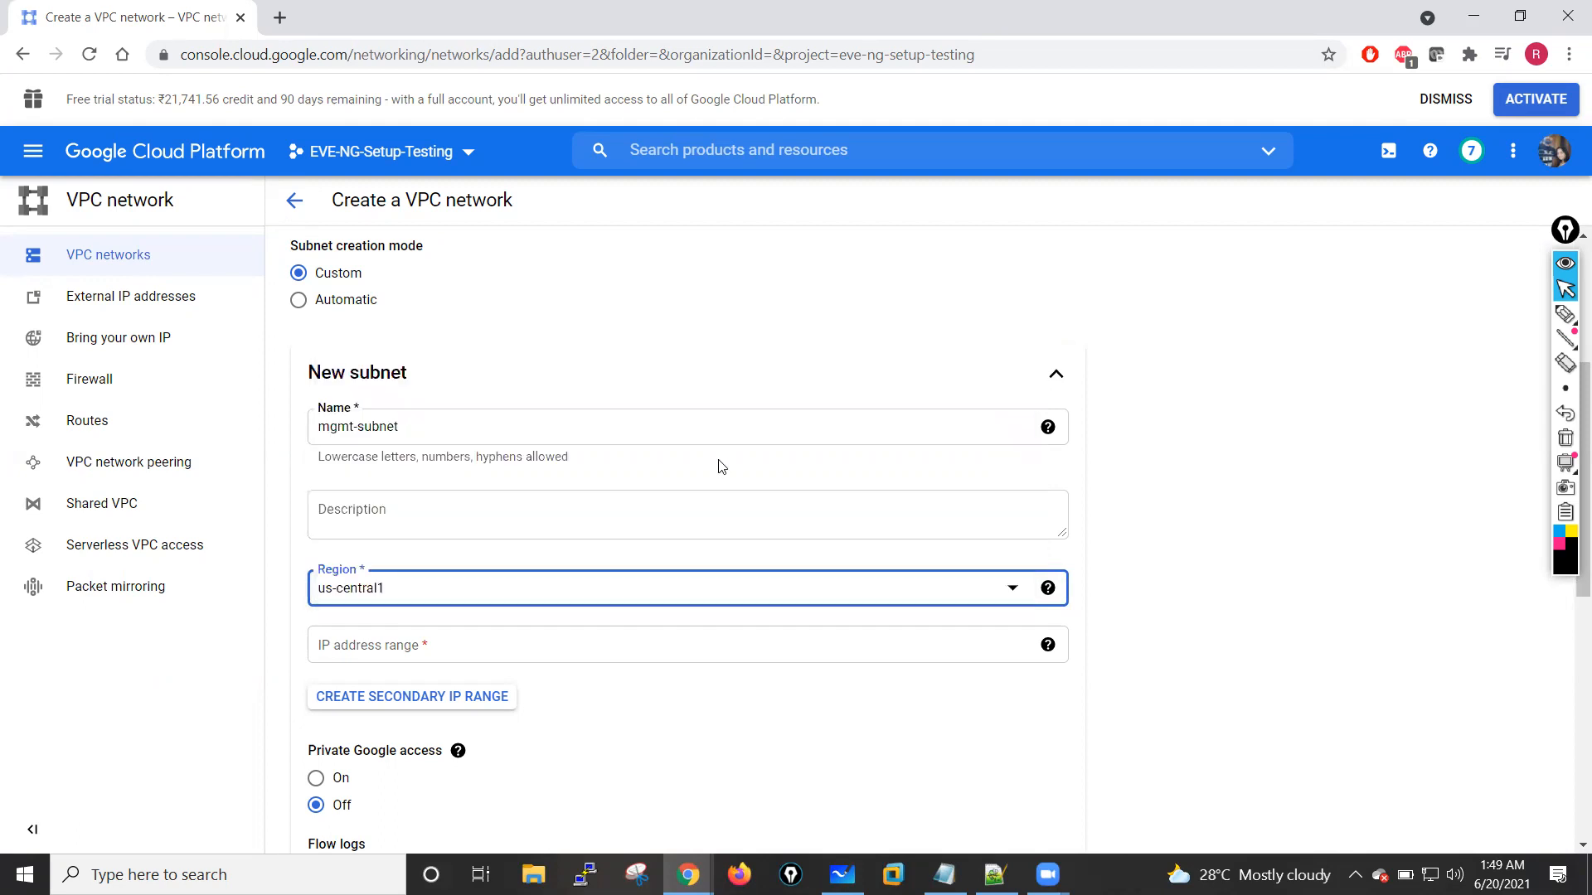
Step: Set the IP address range of mgmt-subnet to 10.1.11.0/24
scroll(721, 466, "up", 4)
scroll(719, 464, "down", 4)
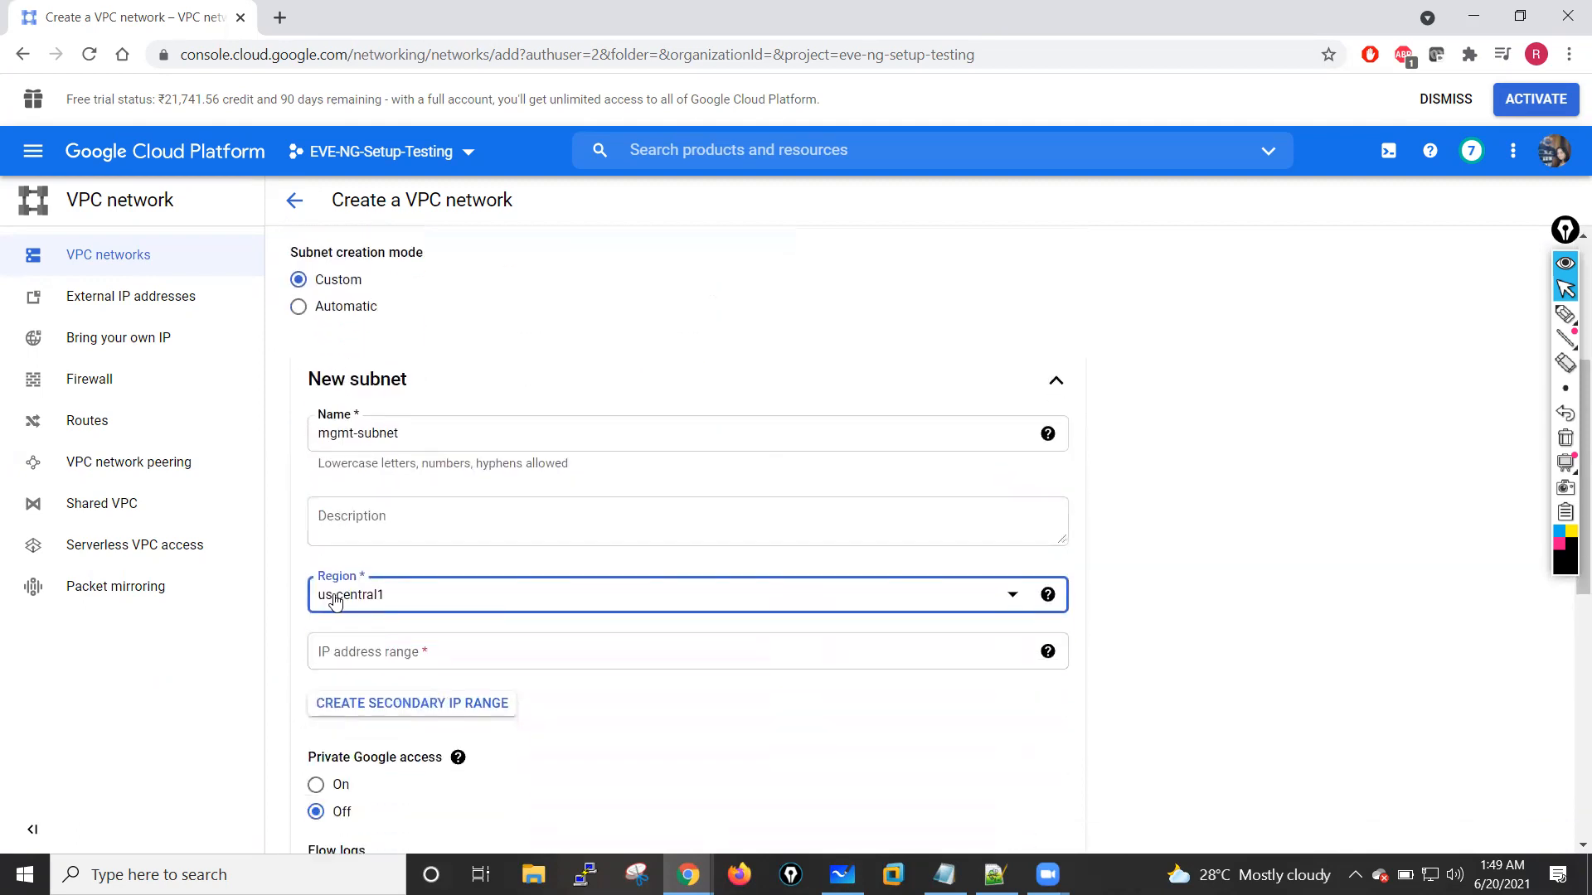
scroll(507, 594, "down", 2)
left_click(469, 456)
type("10.1.11.0/24")
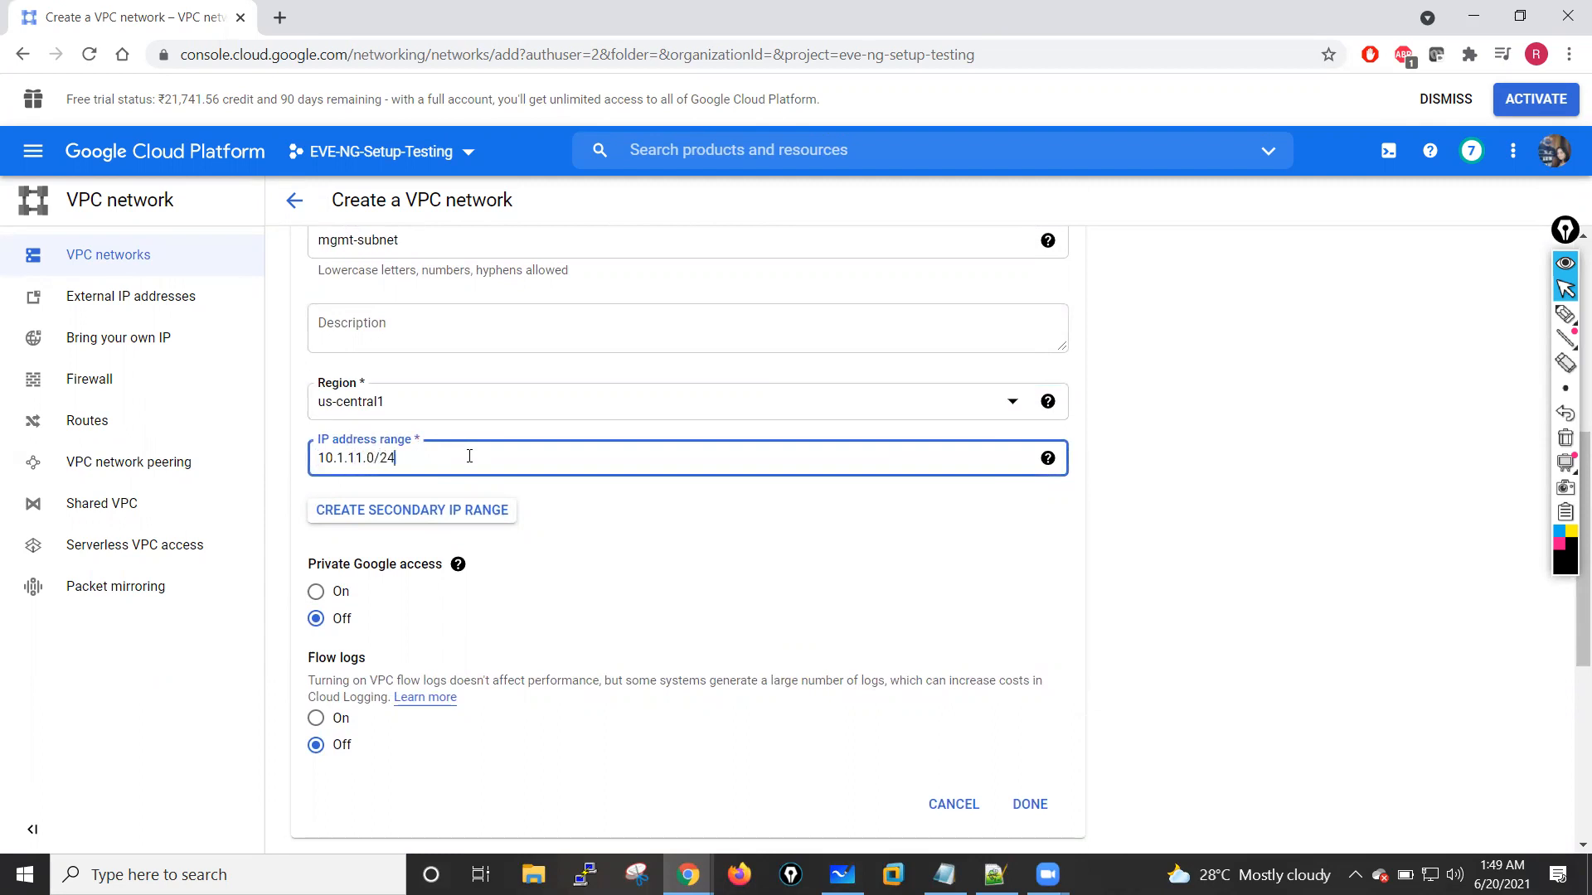
left_click(663, 558)
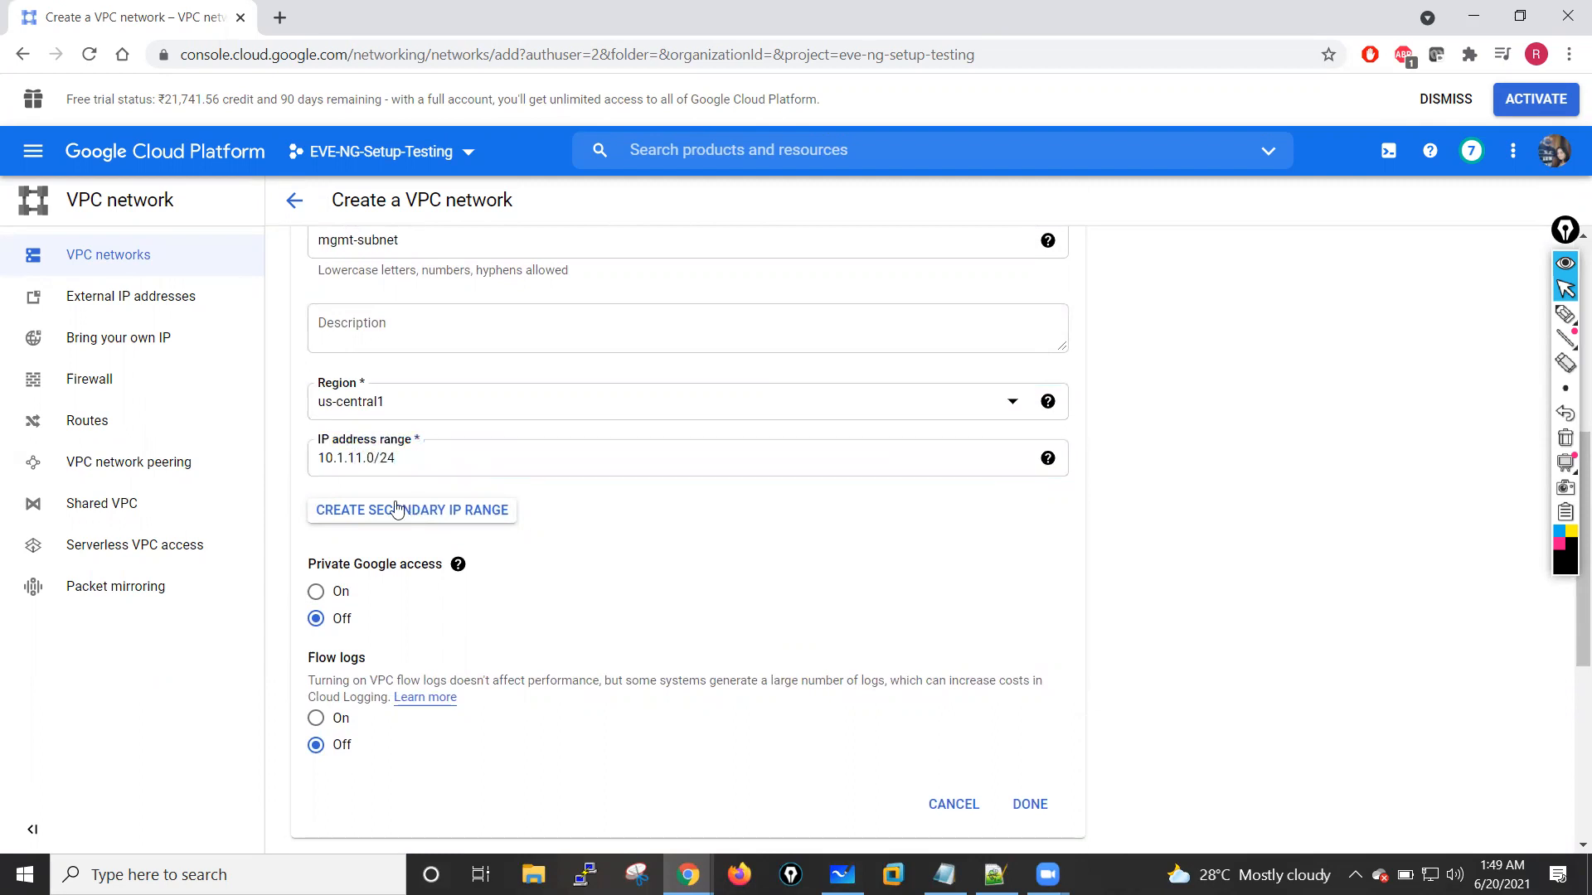
Step: Review the remaining settings, create the management-vpc network with regional dynamic routing, and dismiss the creation notification
scroll(410, 601, "down", 2)
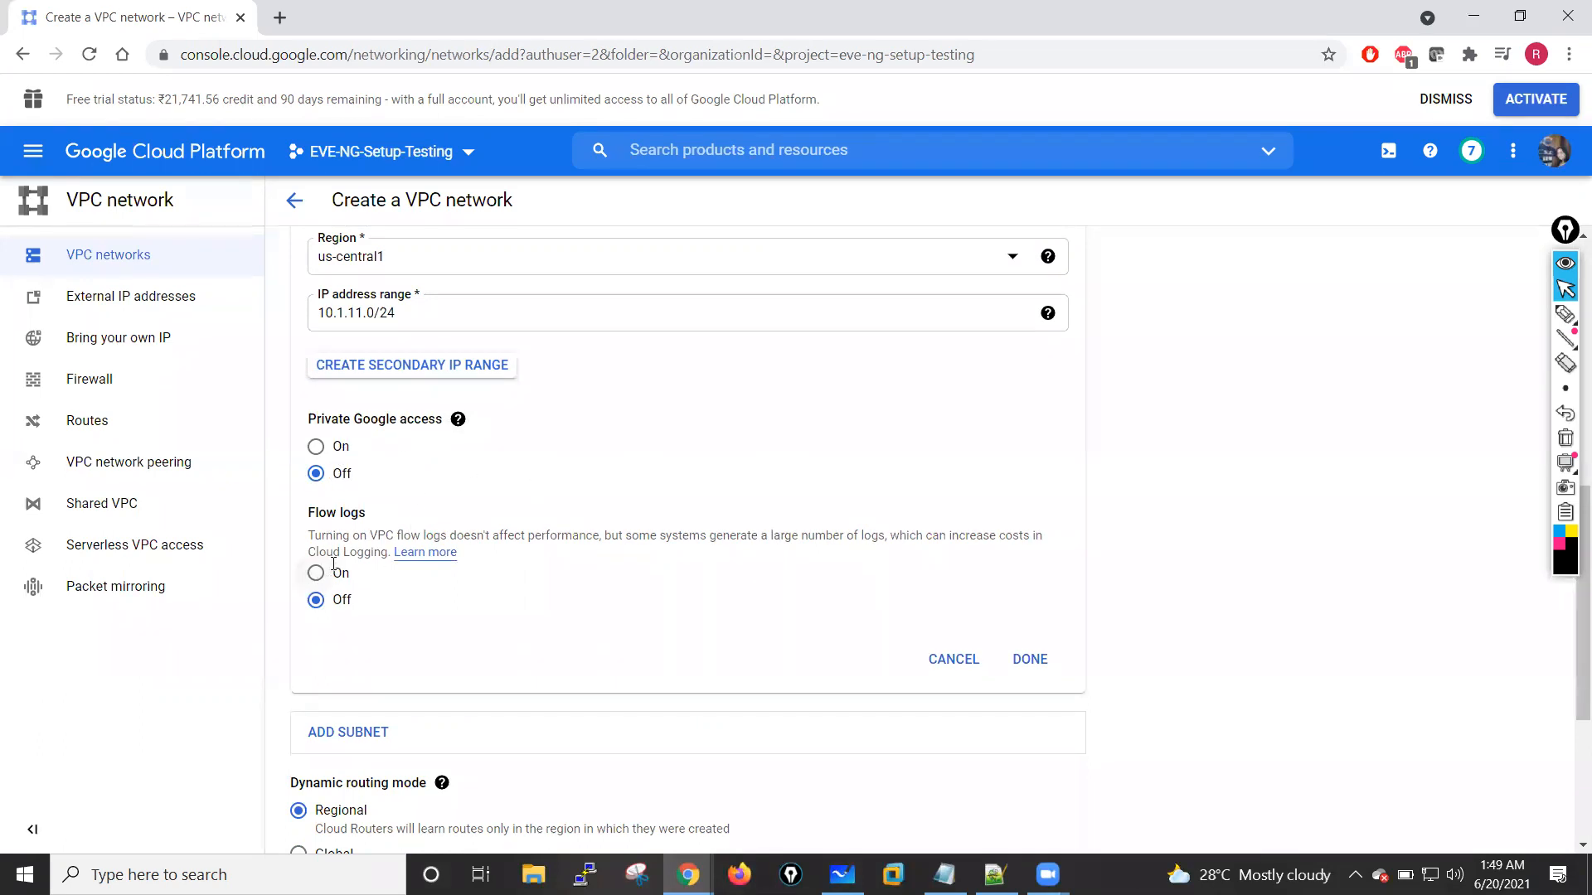
scroll(478, 690, "down", 3)
scroll(362, 620, "down", 2)
mouse_move(455, 483)
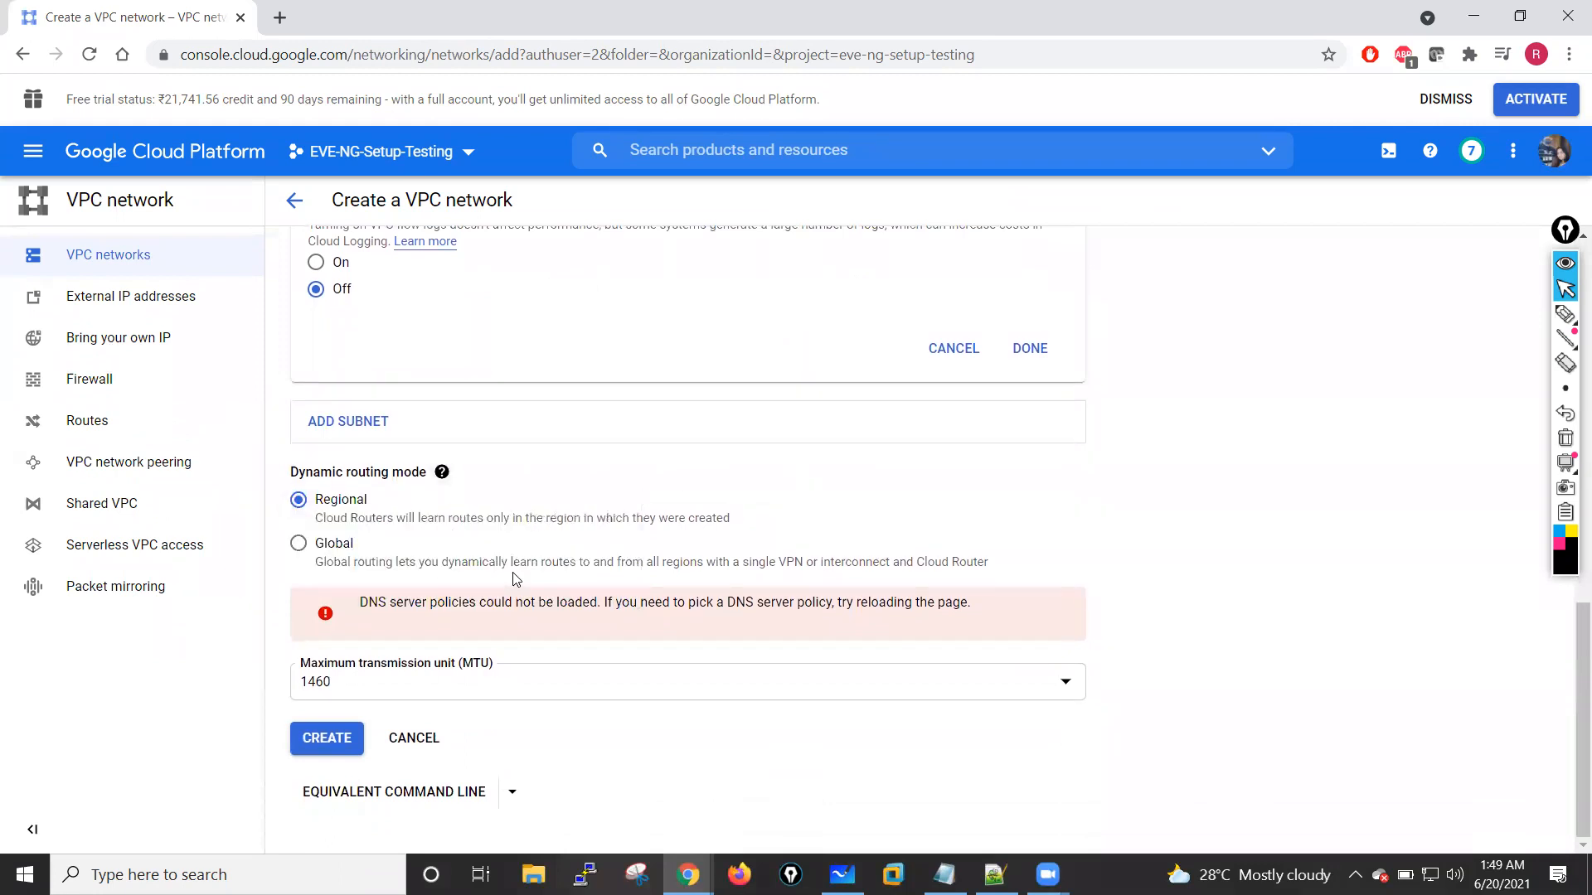
scroll(655, 371, "up", 10)
scroll(658, 373, "up", 2)
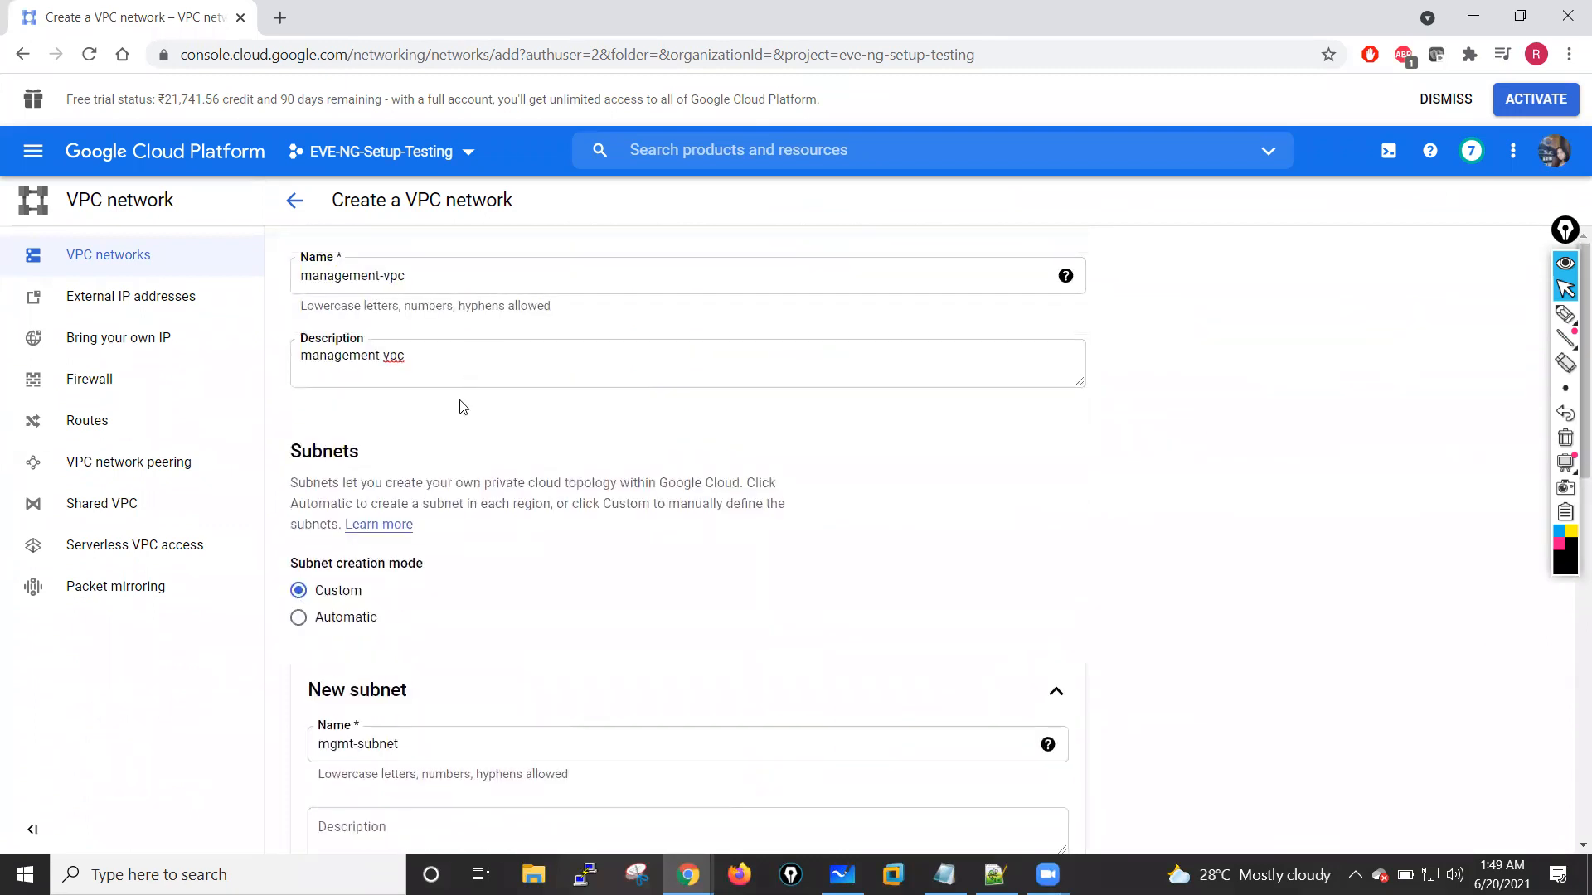
scroll(497, 467, "down", 3)
scroll(522, 459, "down", 8)
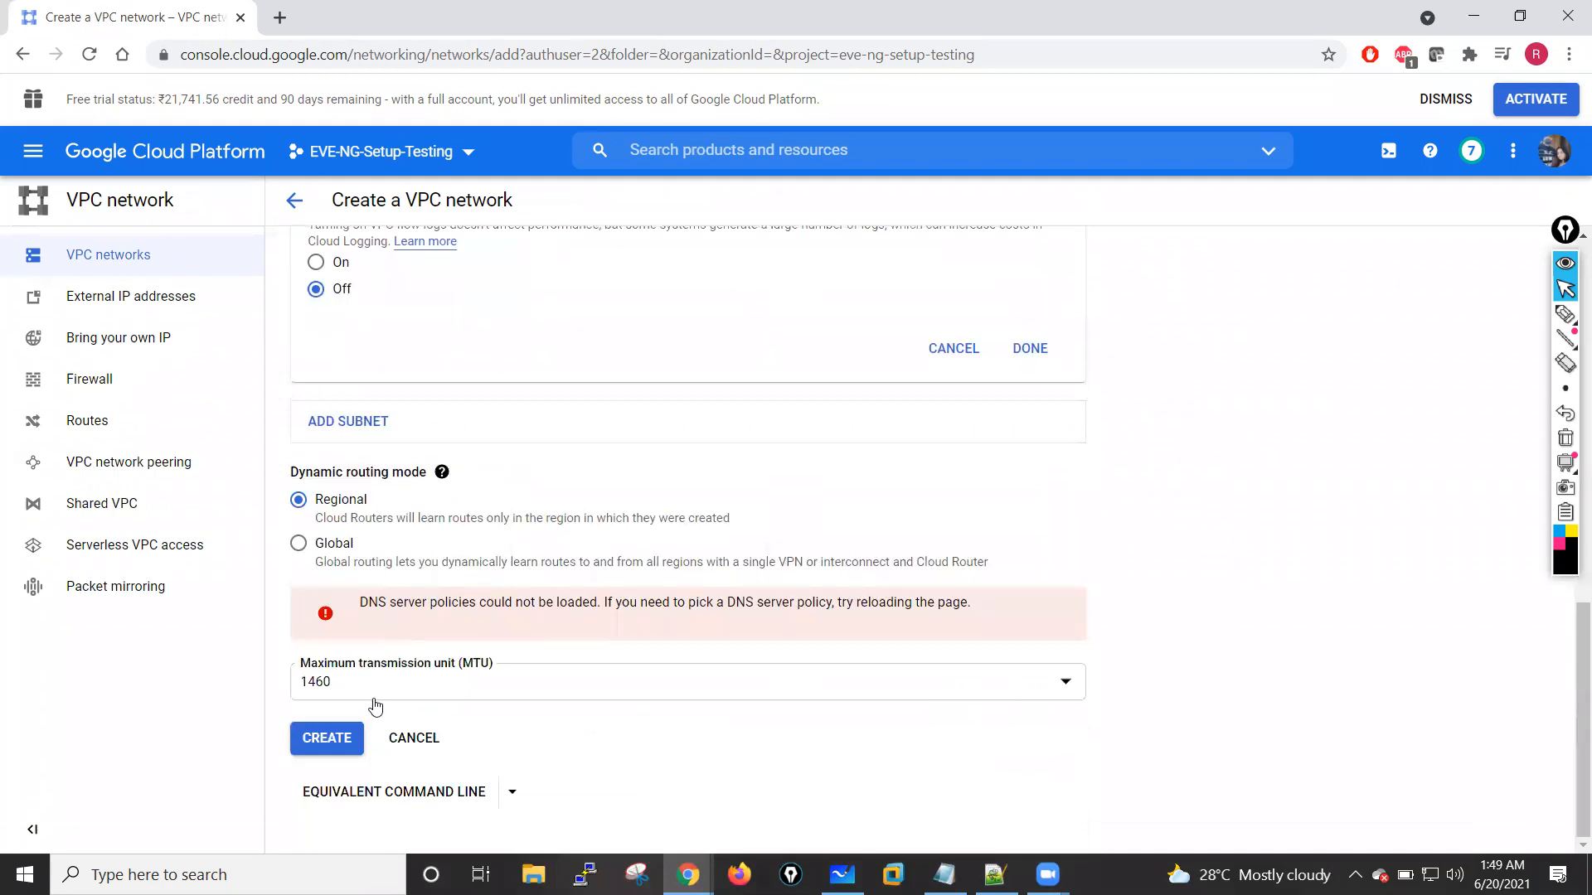
left_click(326, 751)
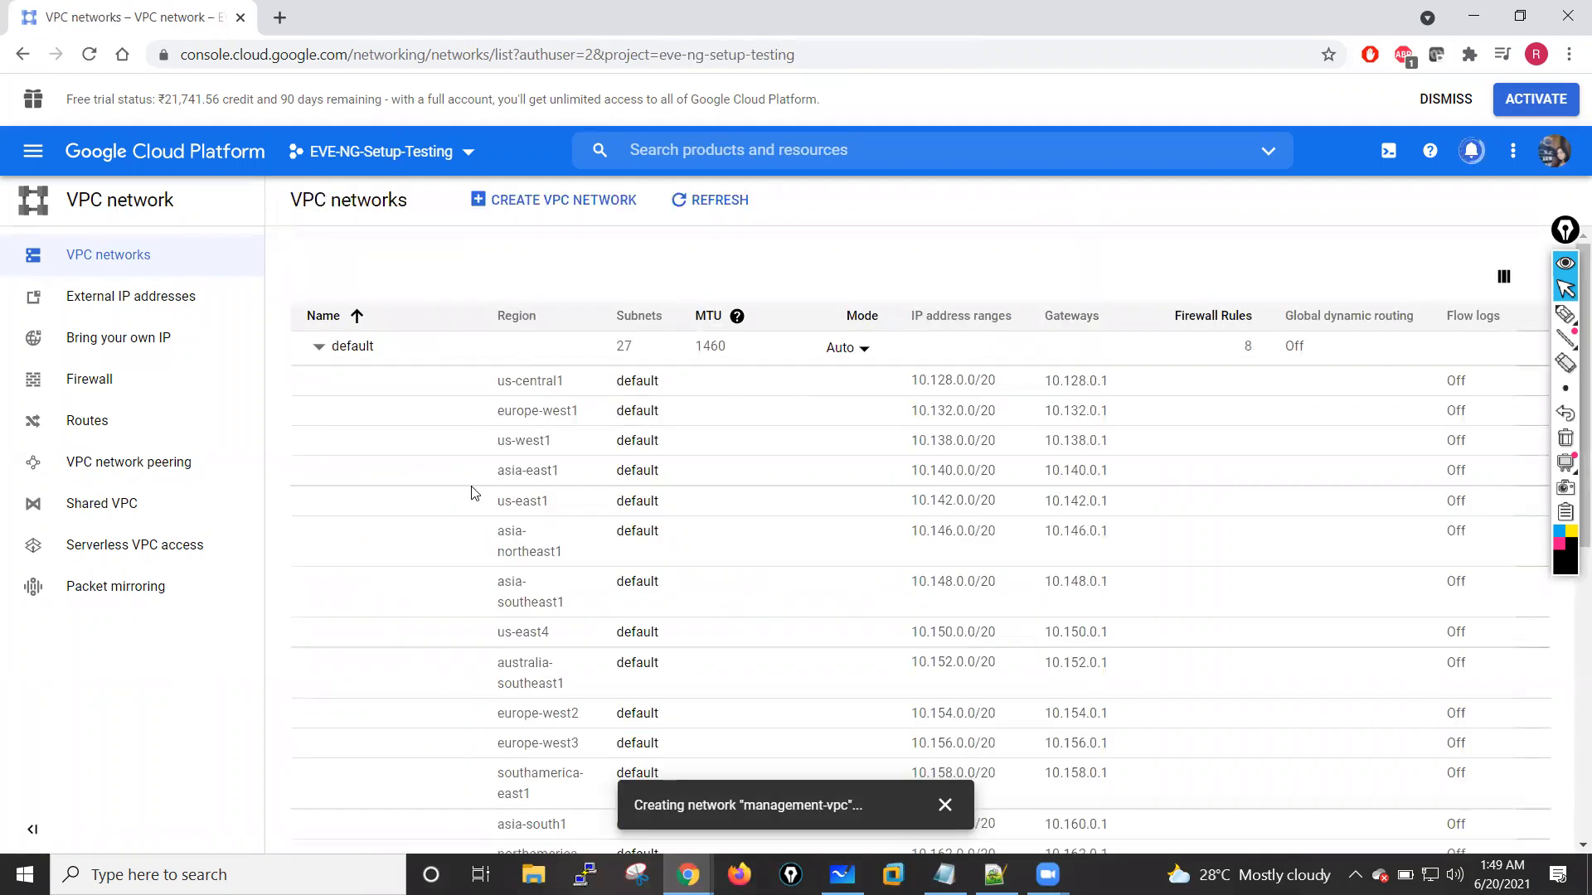
scroll(551, 505, "down", 8)
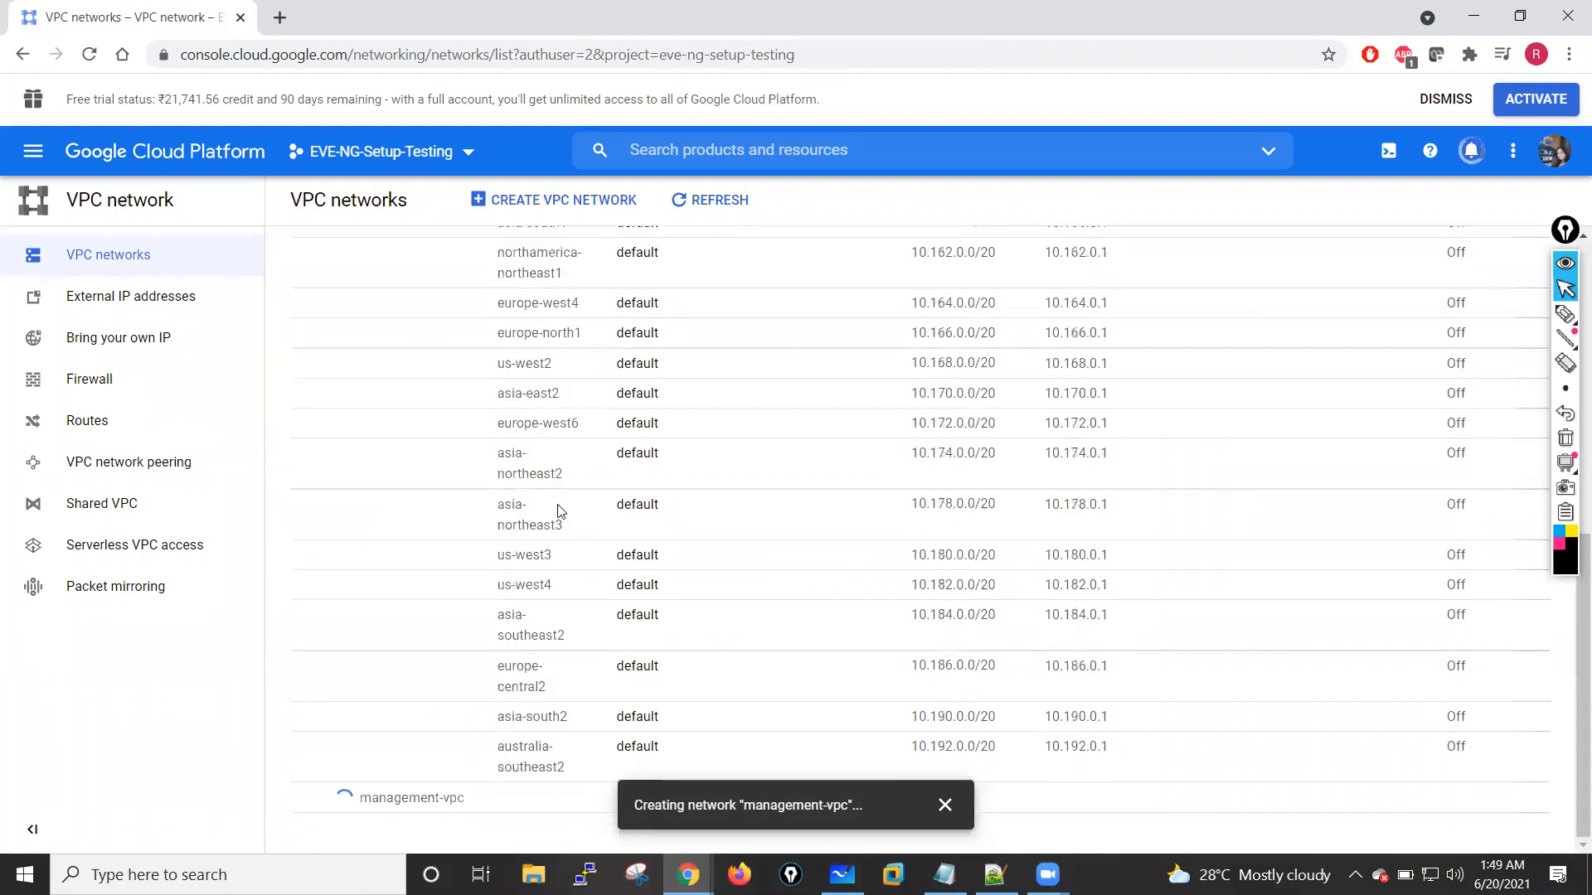
left_click(943, 805)
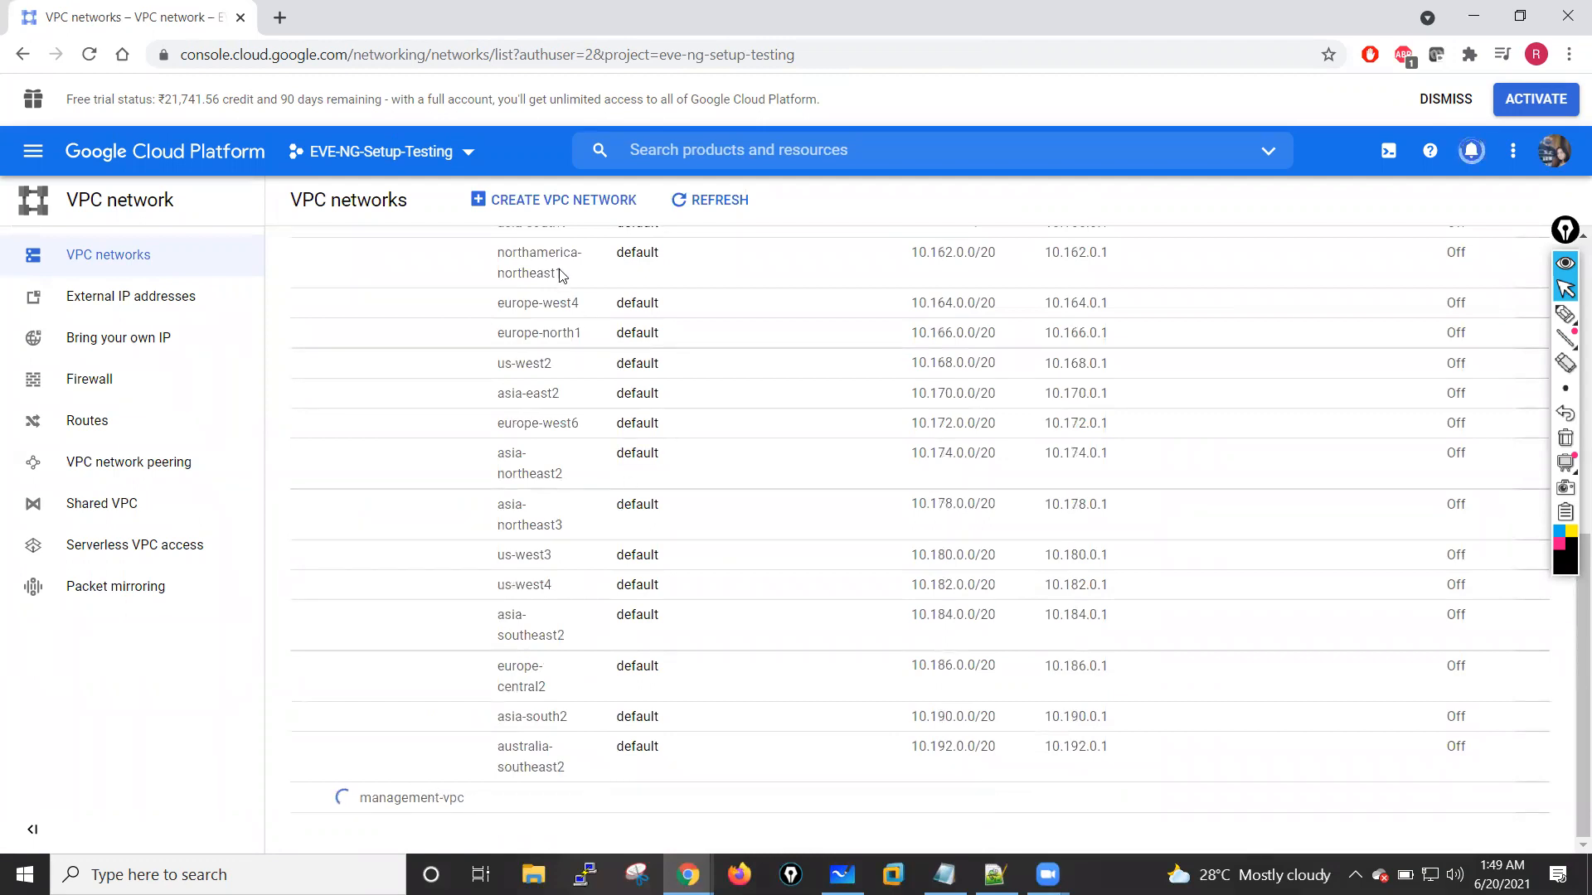
Step: Start creating another VPC network and name it outside-vpc
left_click(560, 206)
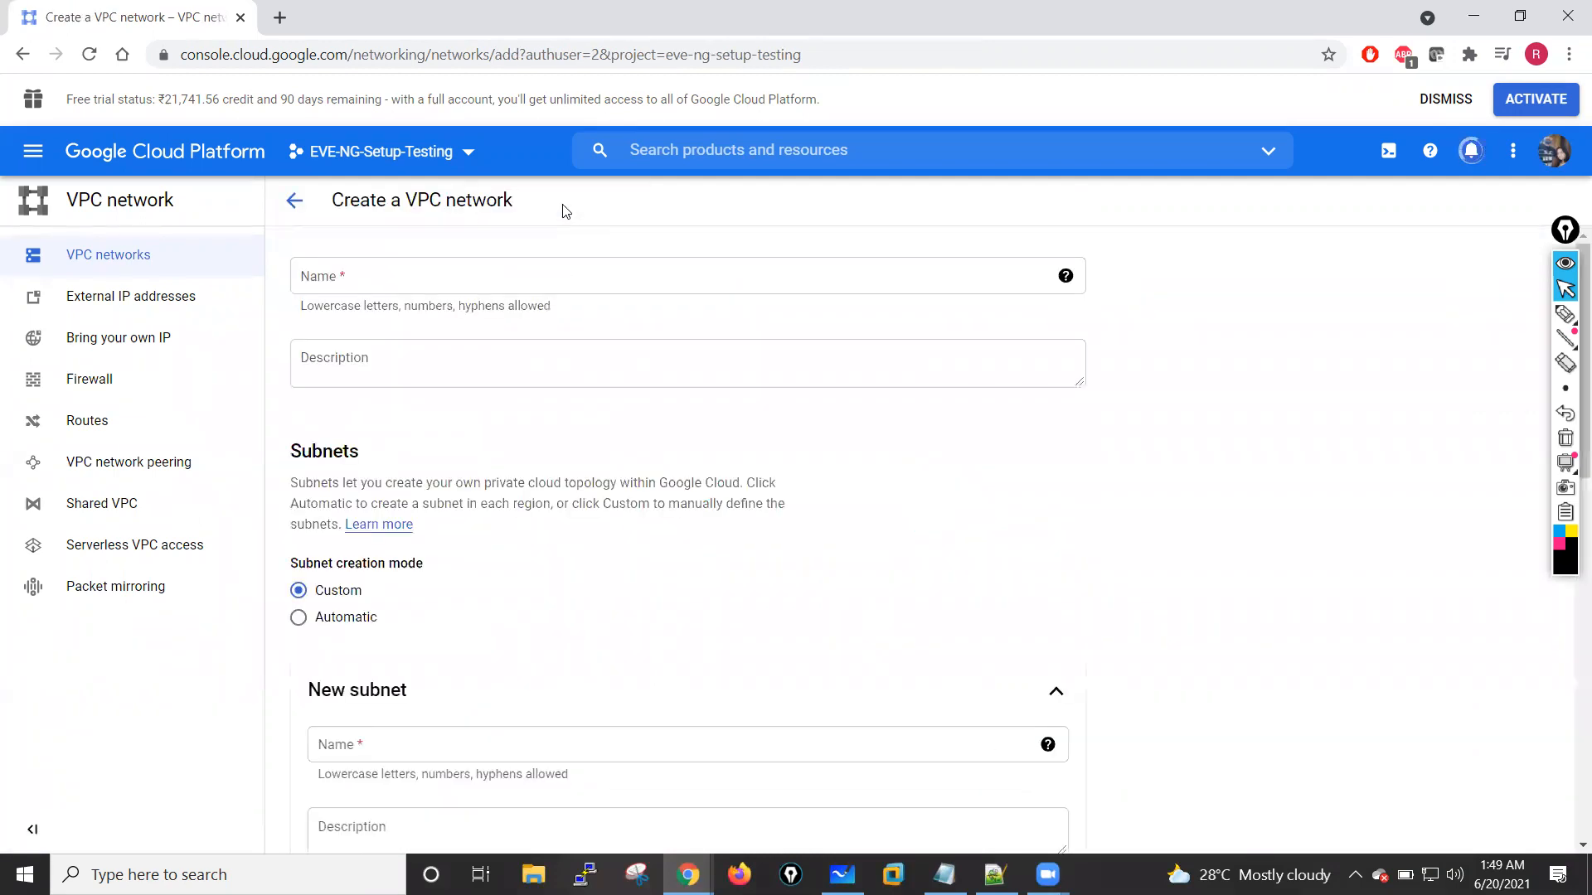
left_click(405, 273)
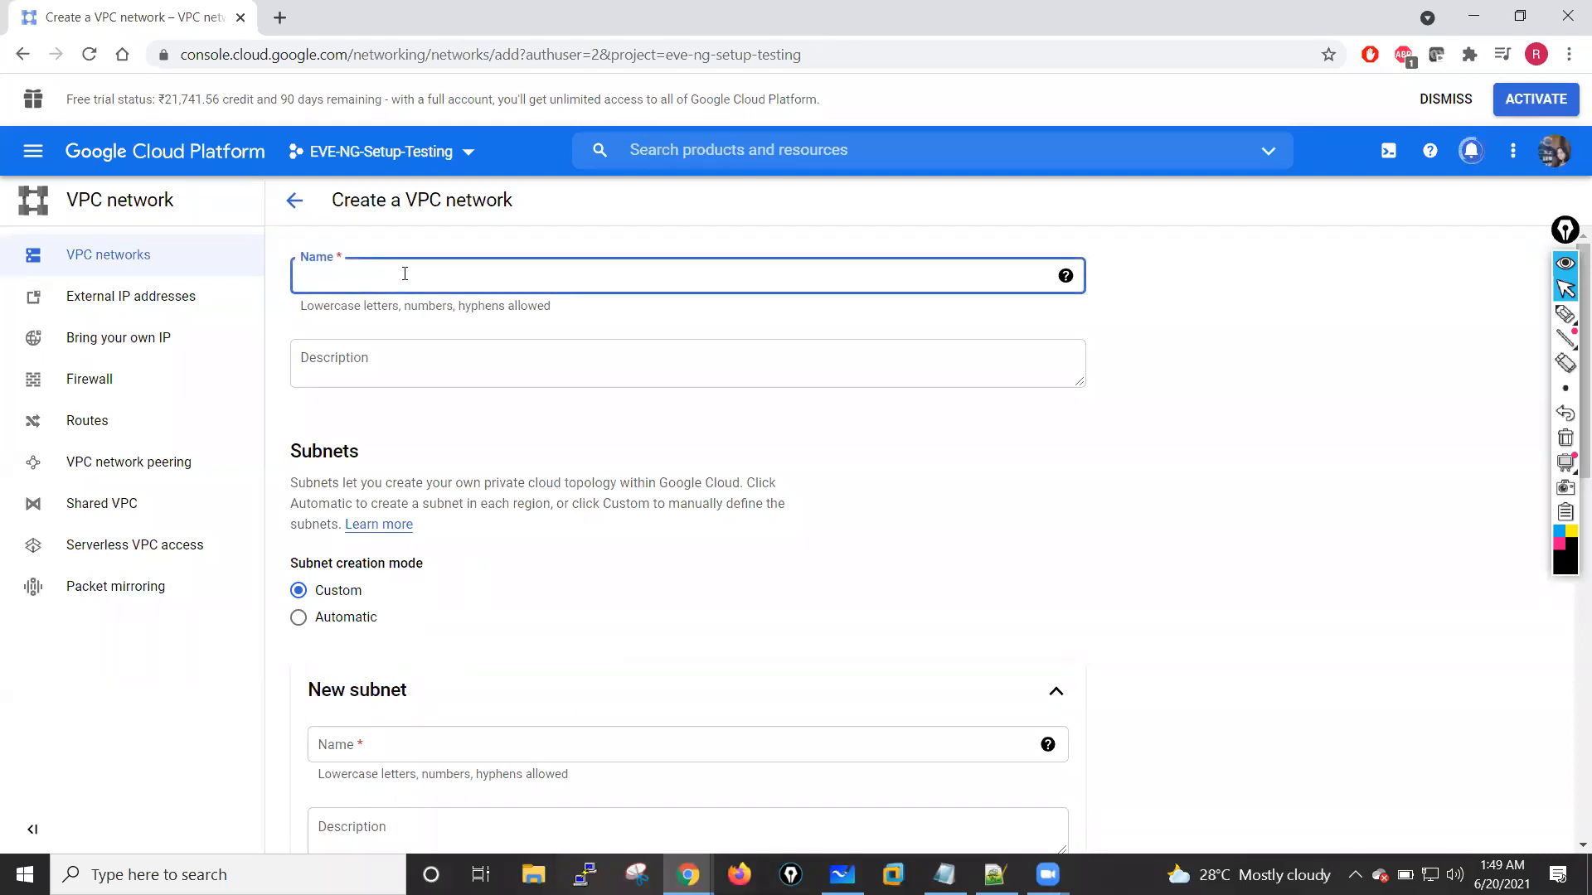
type("outside")
key("BackSpace")
key("BackSpace")
left_click_drag(399, 281, 302, 286)
type("outside-vpc")
Step: Describe the outside-vpc network as "this vpc connect with untrust zone"
left_click(333, 366)
type("this vpc")
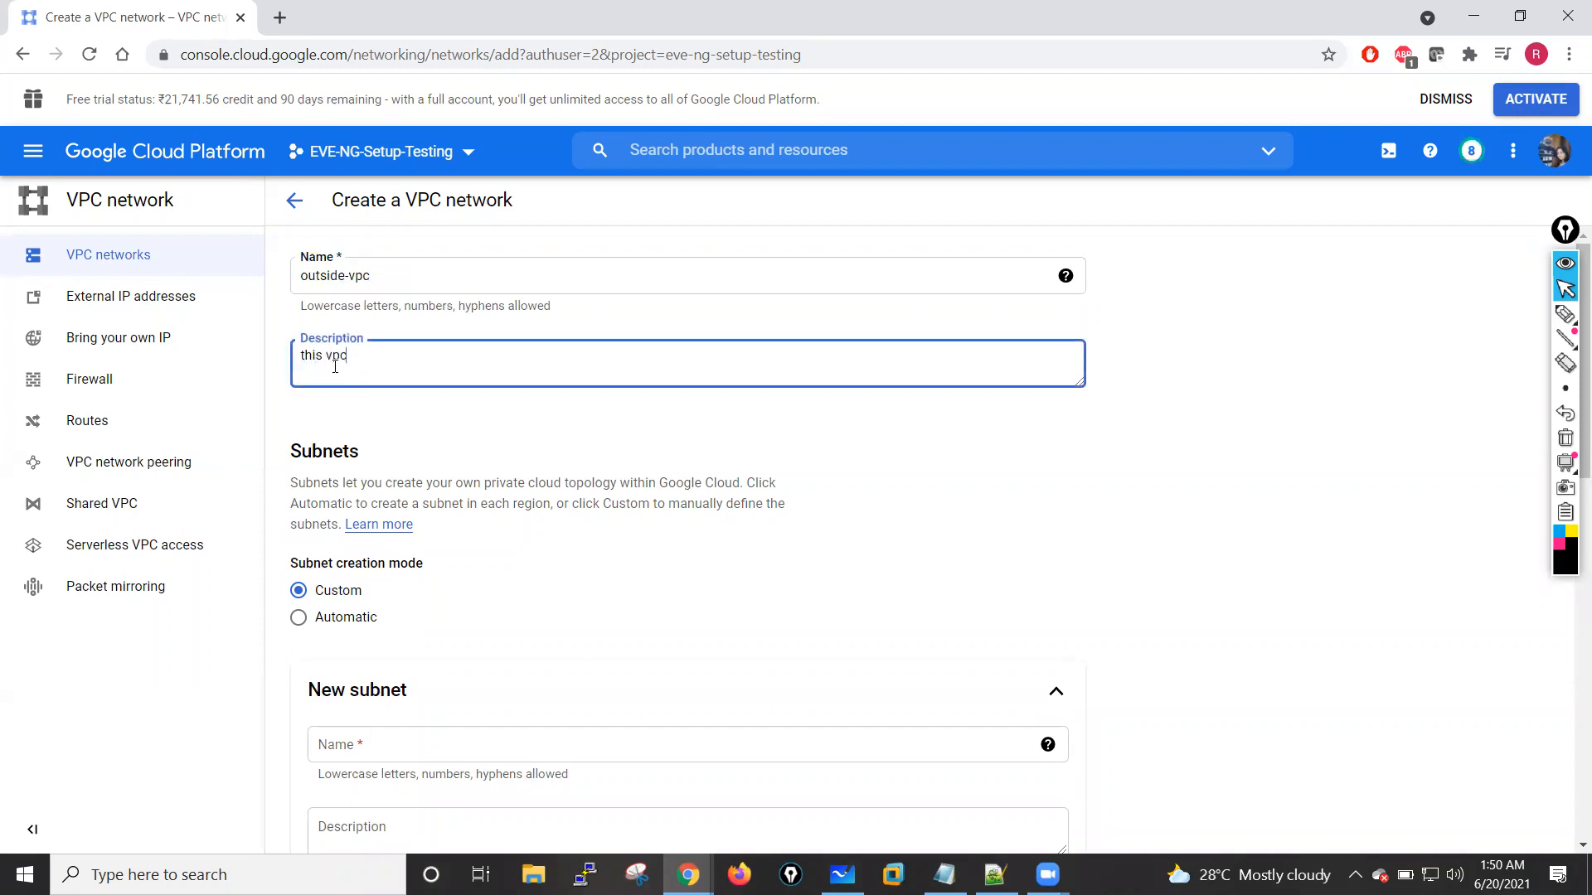
type(" connect with untrust zone")
left_click(504, 357)
key("BackSpace")
right_click(440, 360)
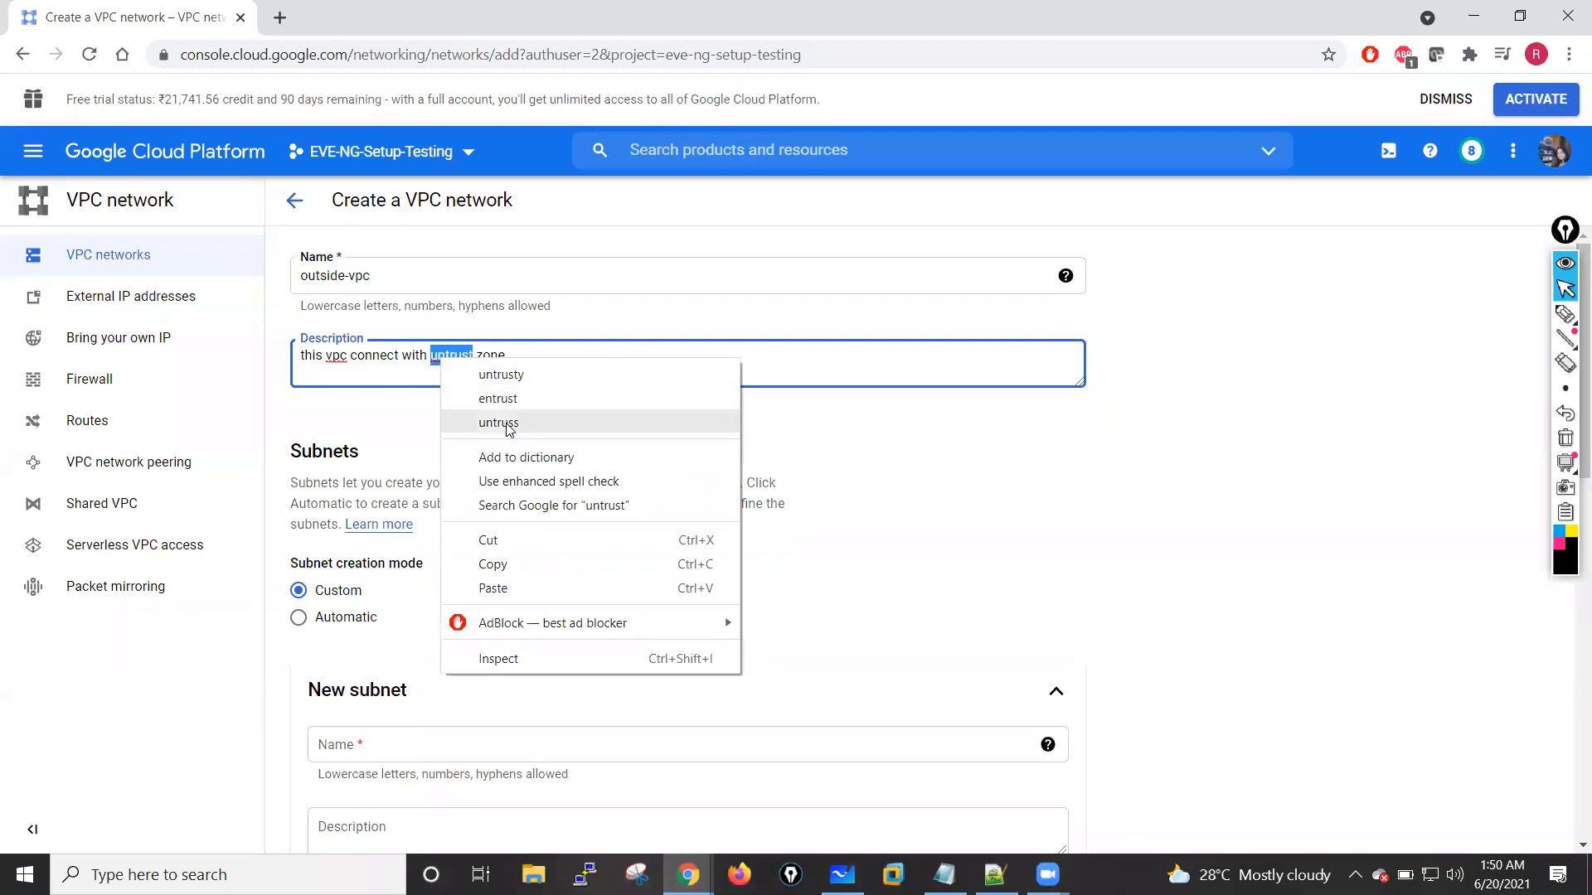
left_click(384, 405)
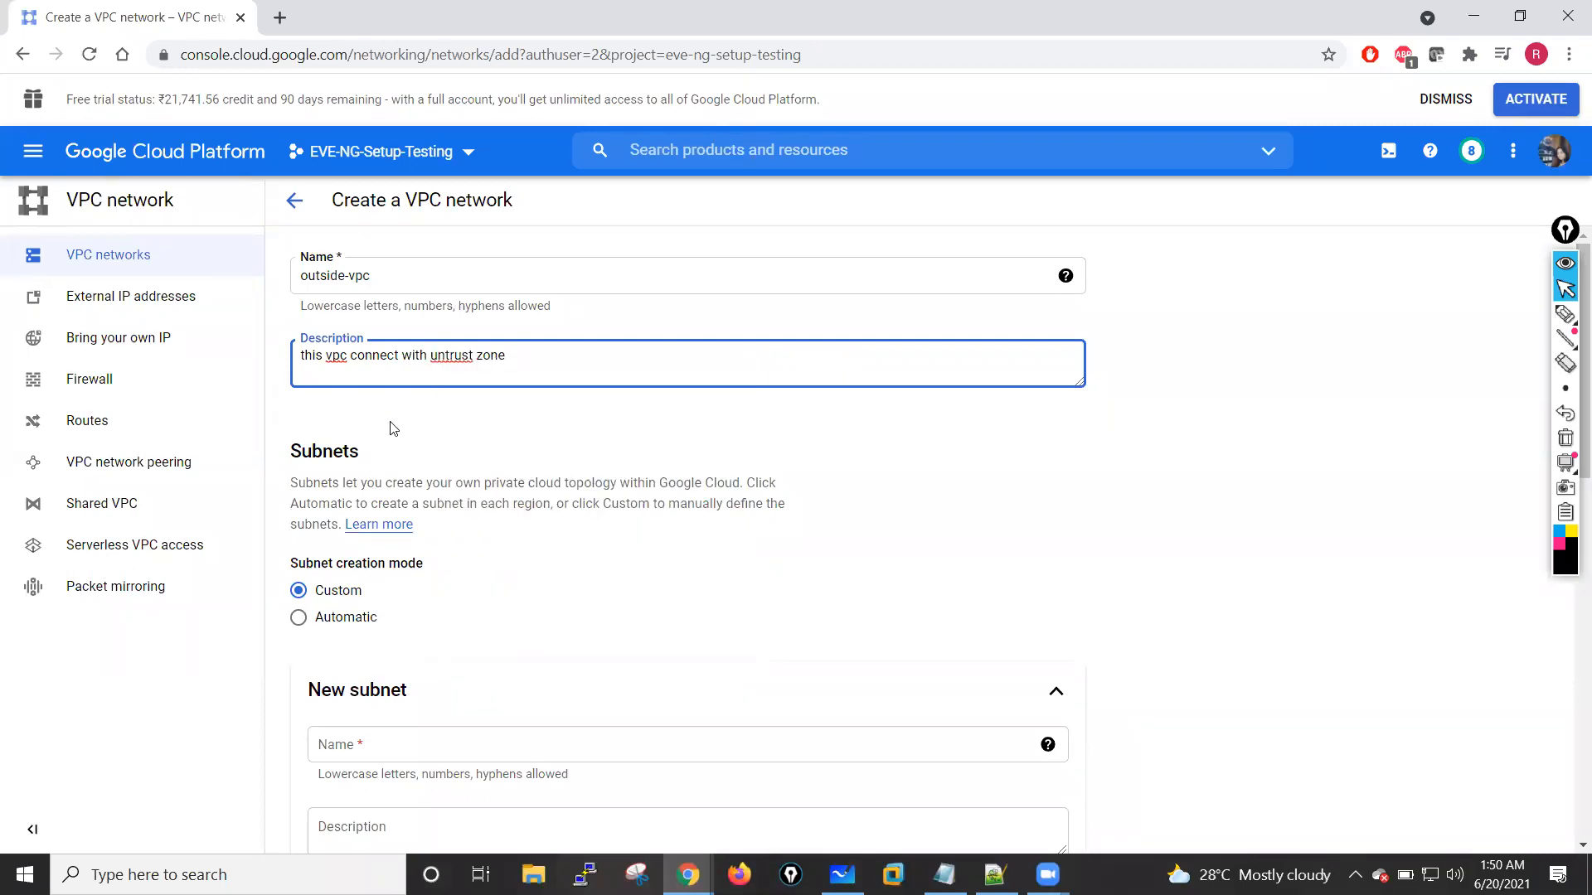
scroll(389, 427, "down", 3)
scroll(323, 420, "down", 1)
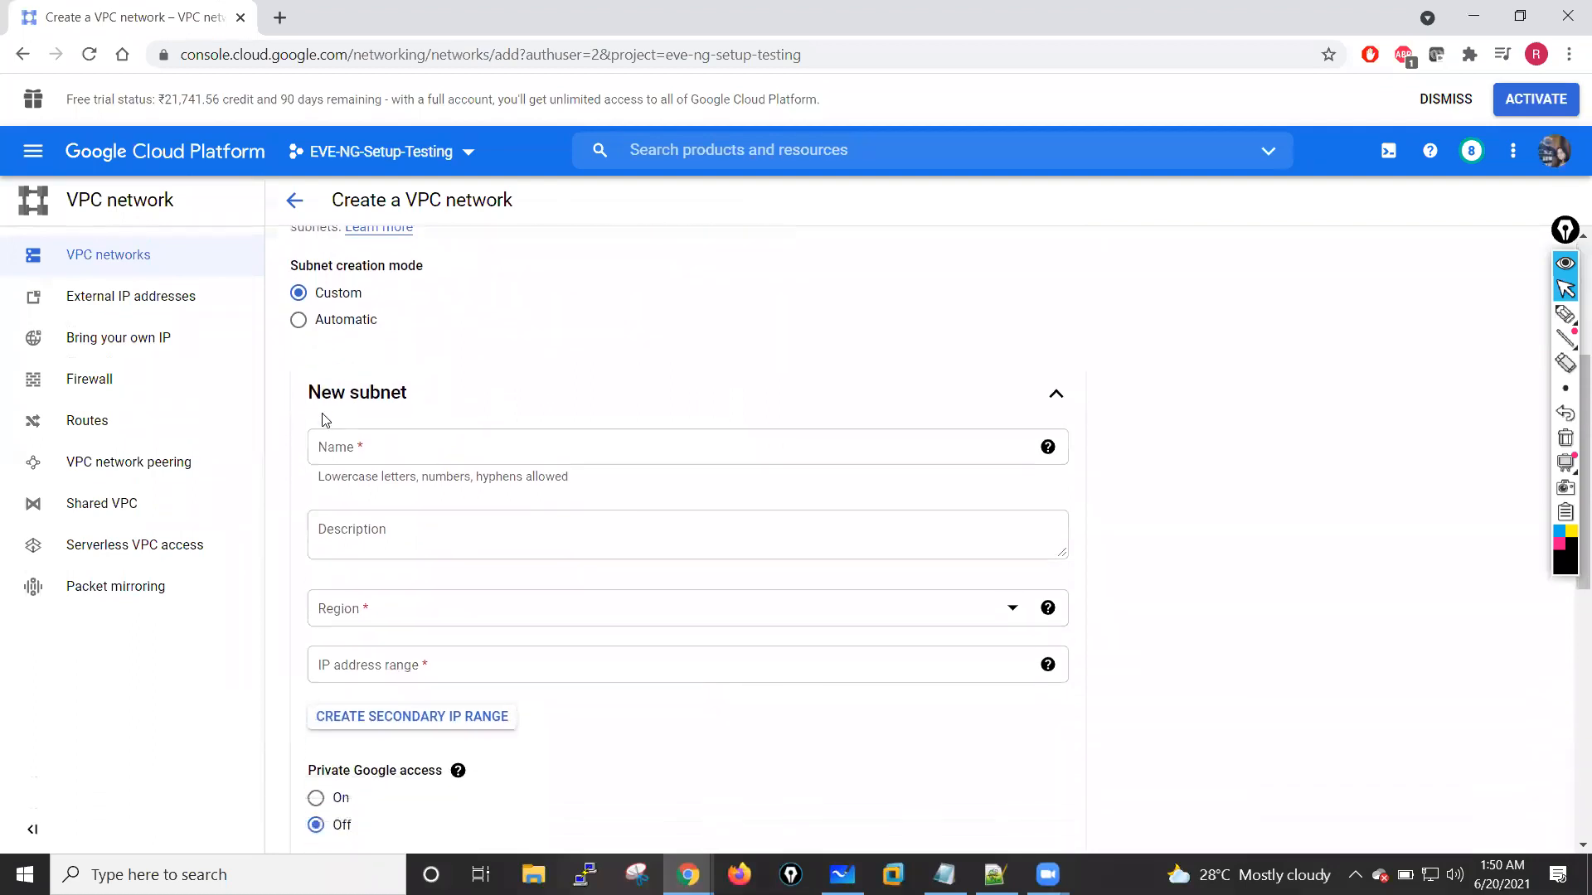
left_click(298, 271)
scroll(531, 340, "up", 1)
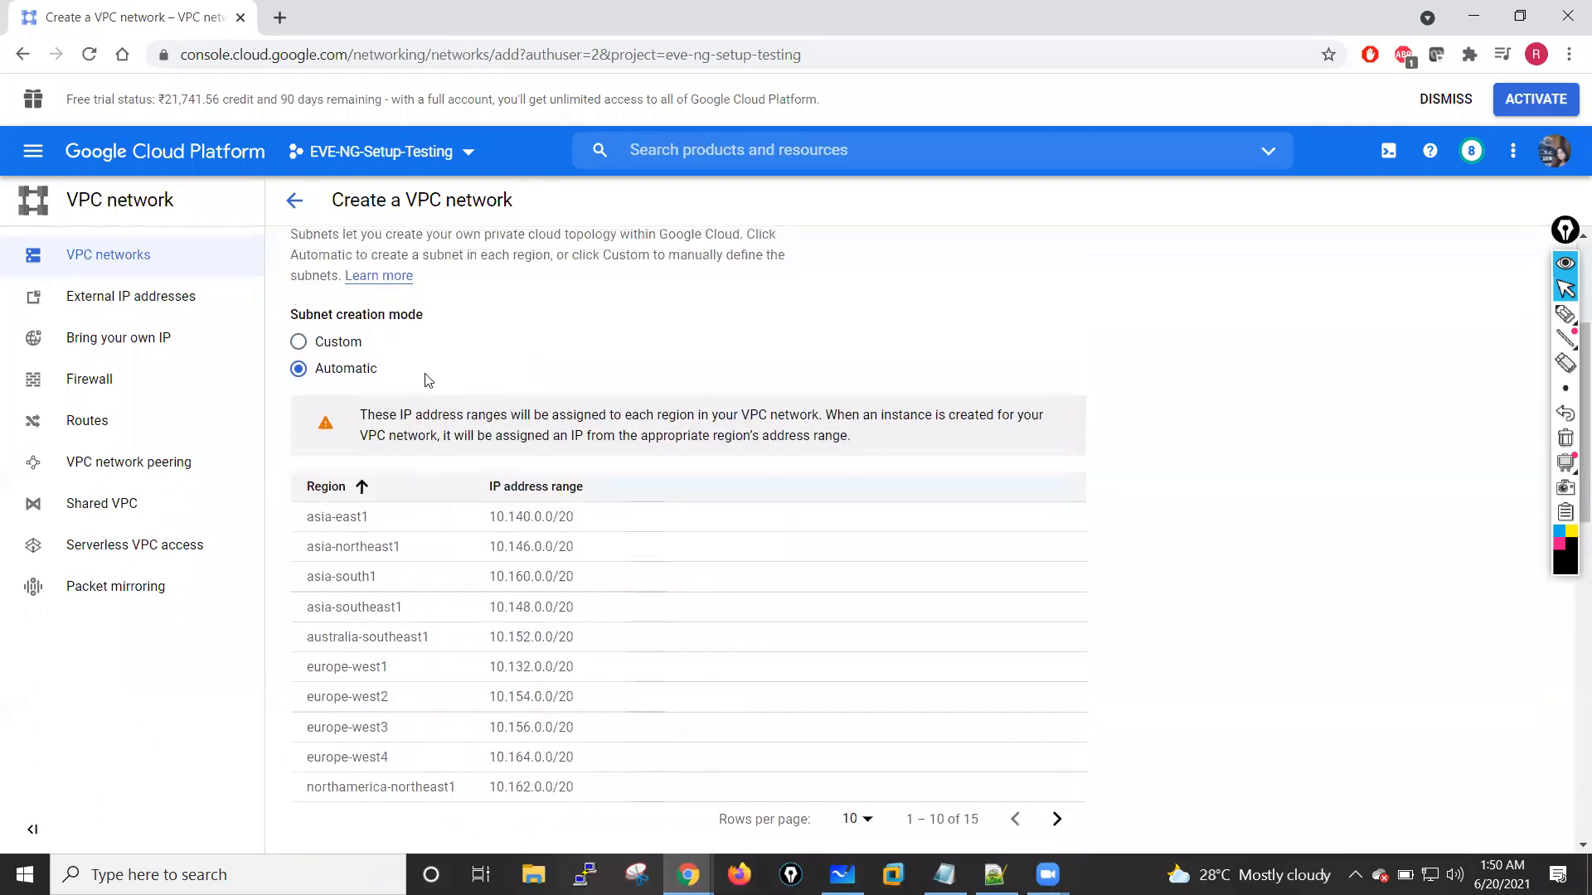
left_click(298, 342)
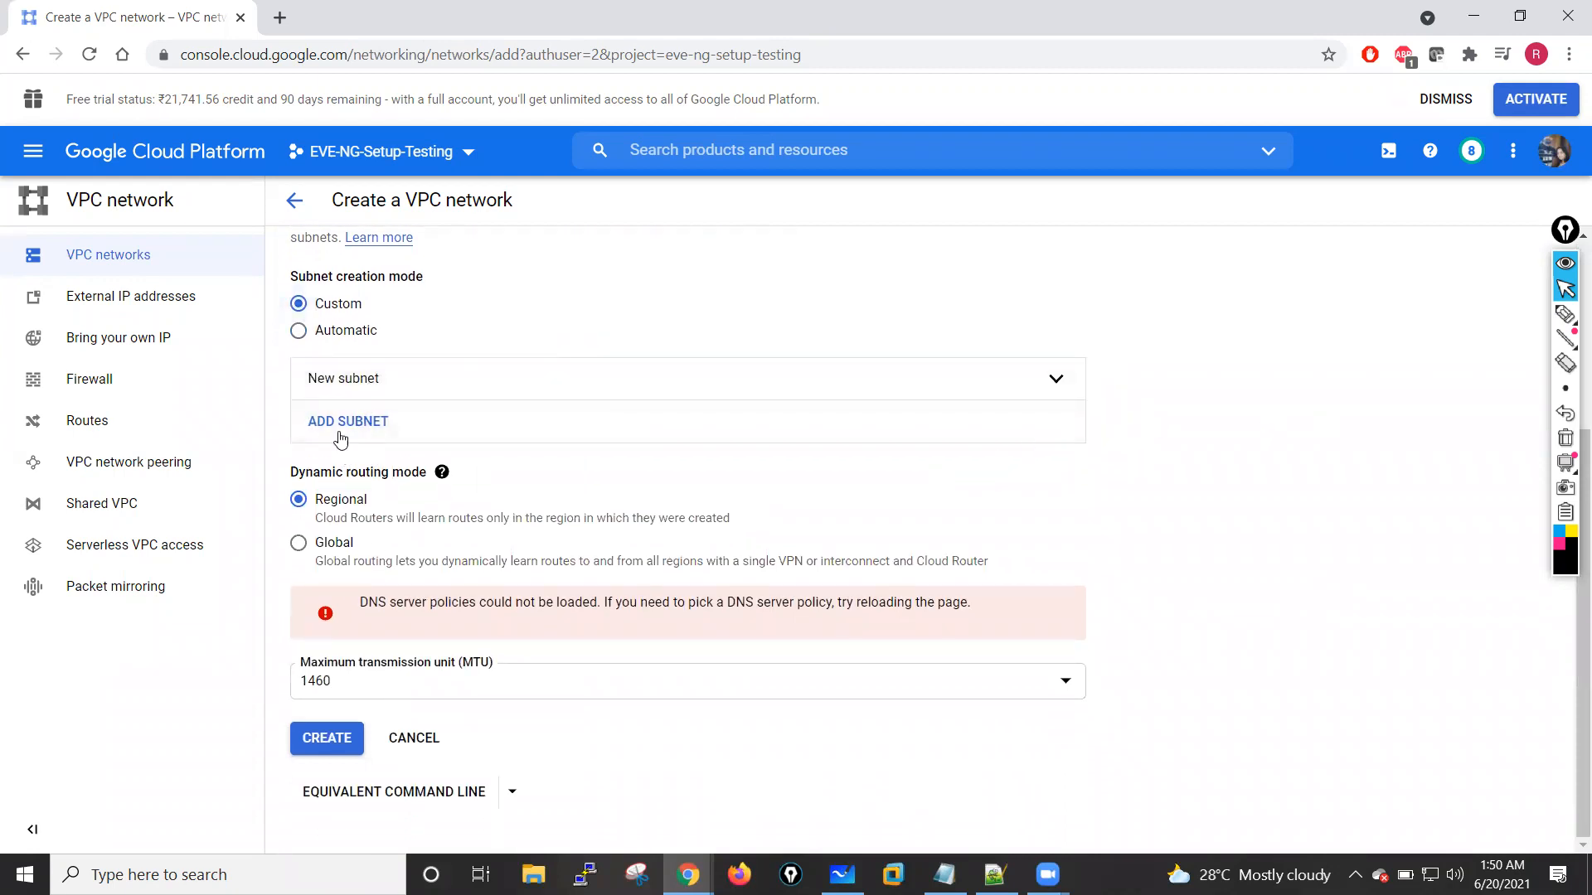
Step: Add a subnet to the outside-vpc network and name it outside-subnet
scroll(341, 434, "up", 3)
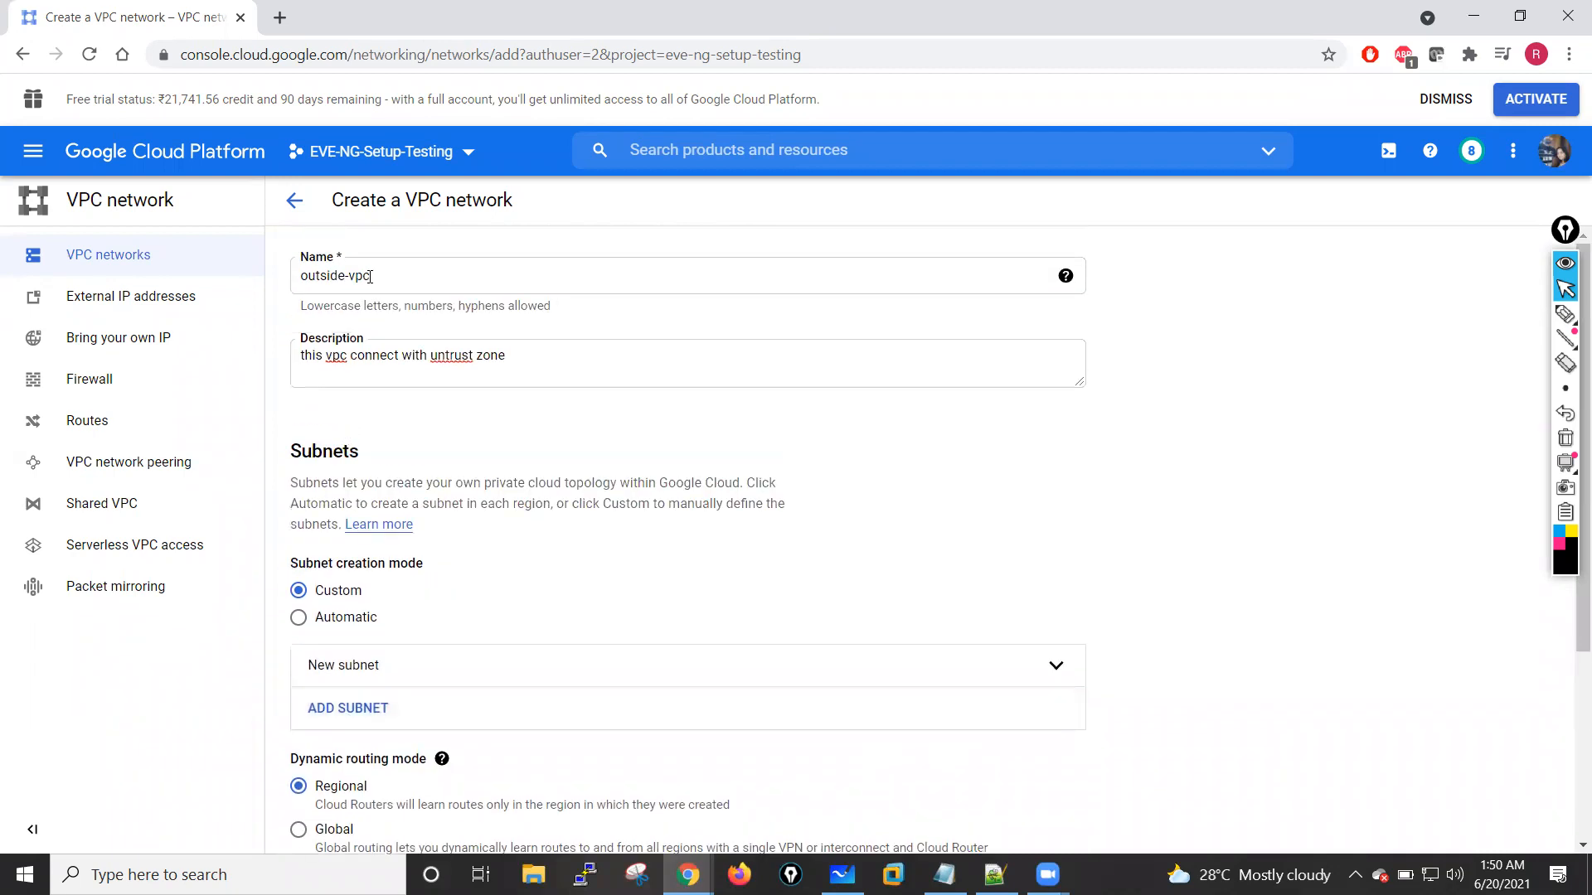
scroll(448, 564, "down", 2)
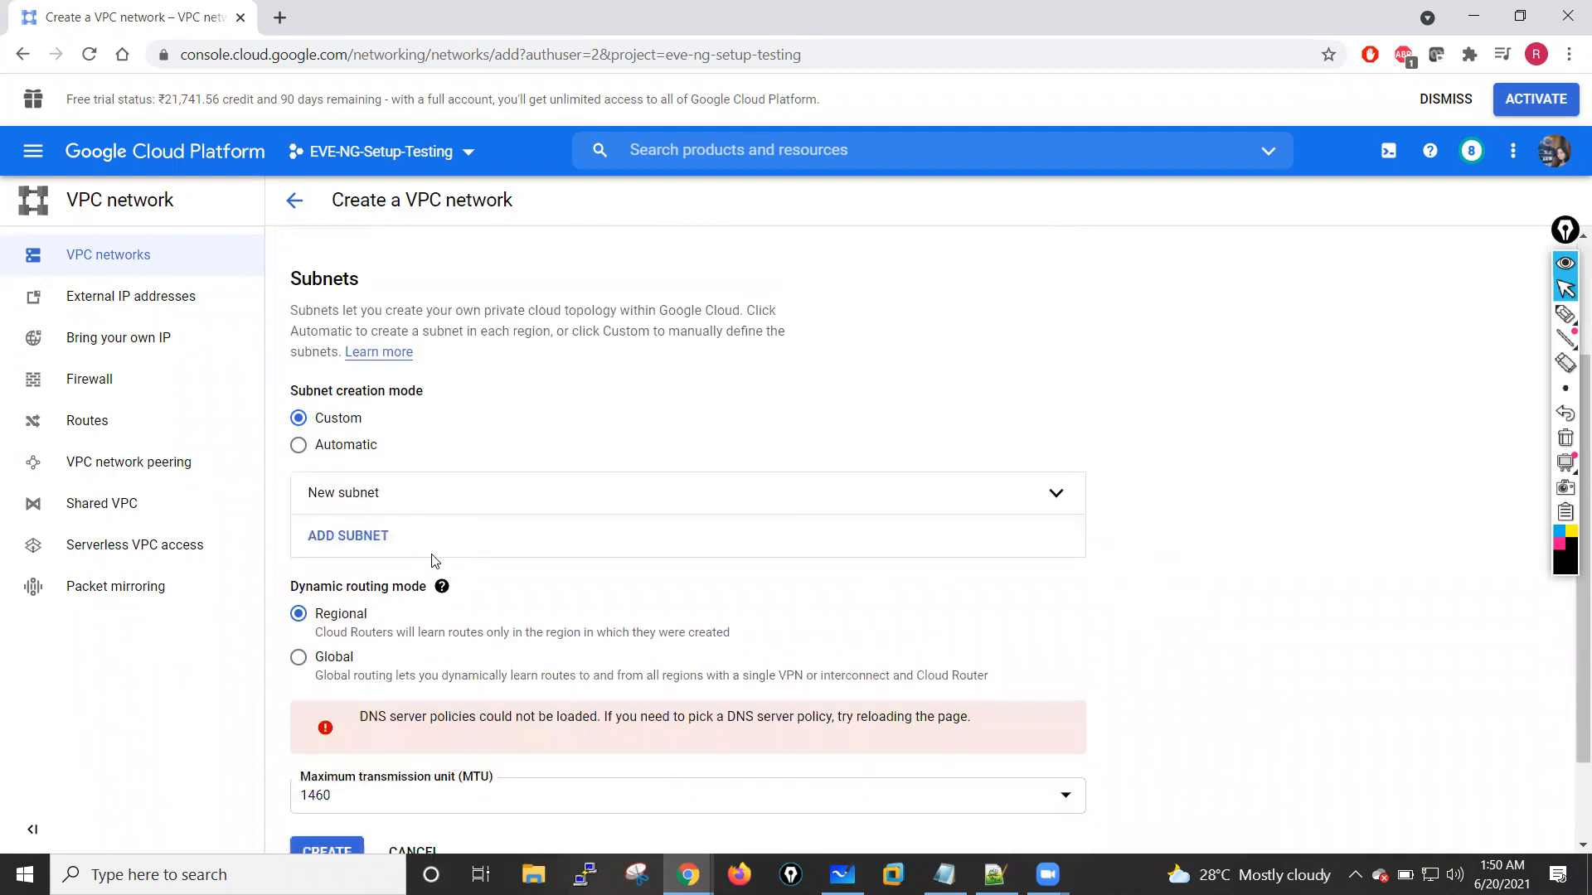
left_click(348, 537)
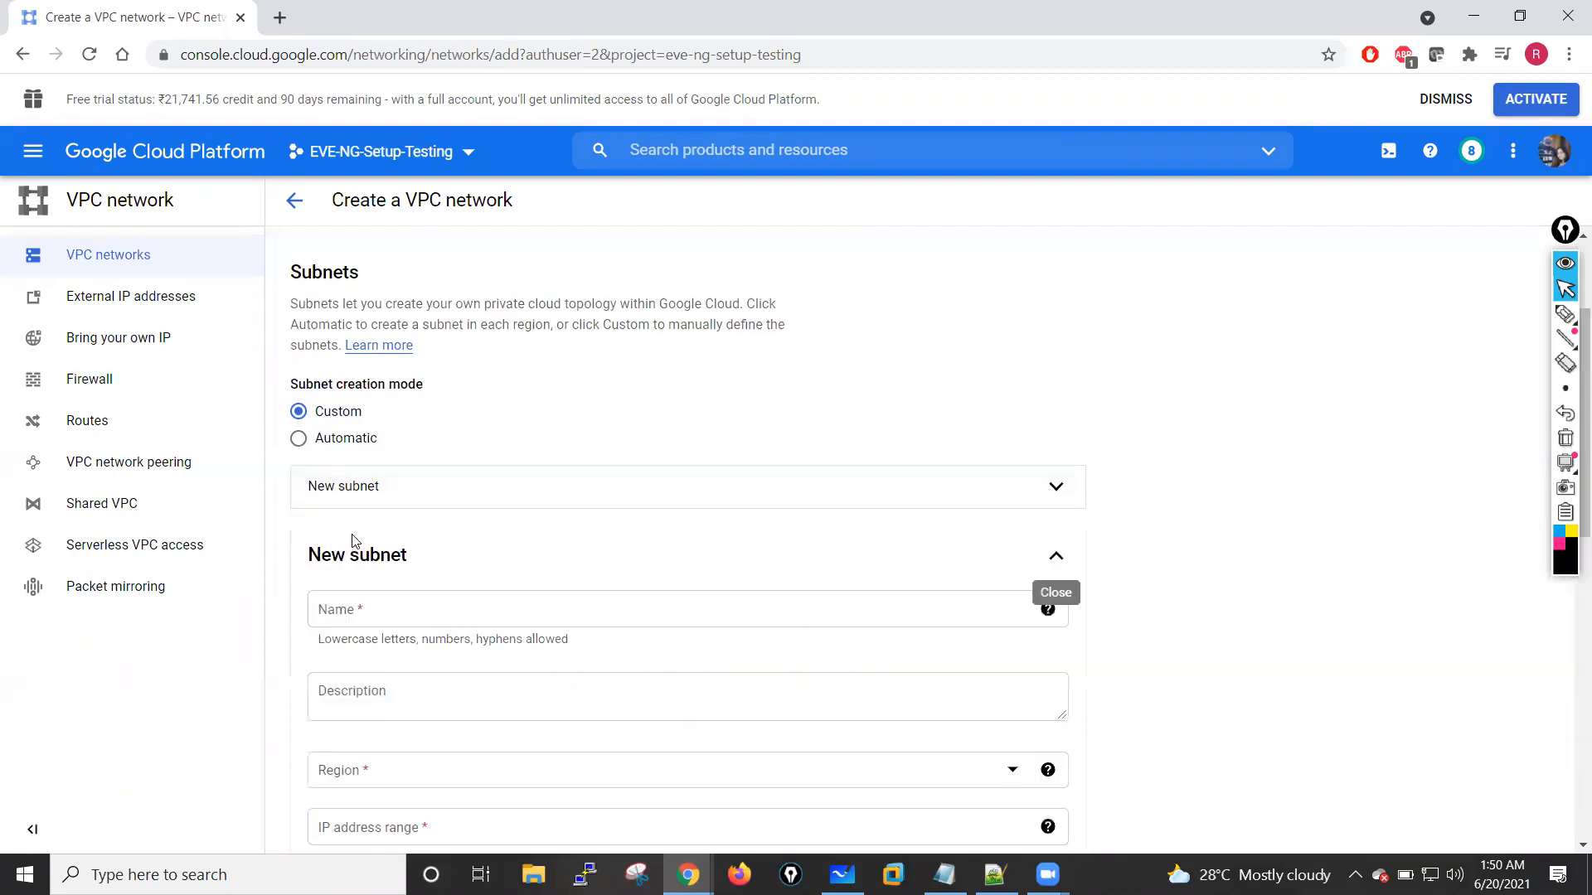
left_click(382, 613)
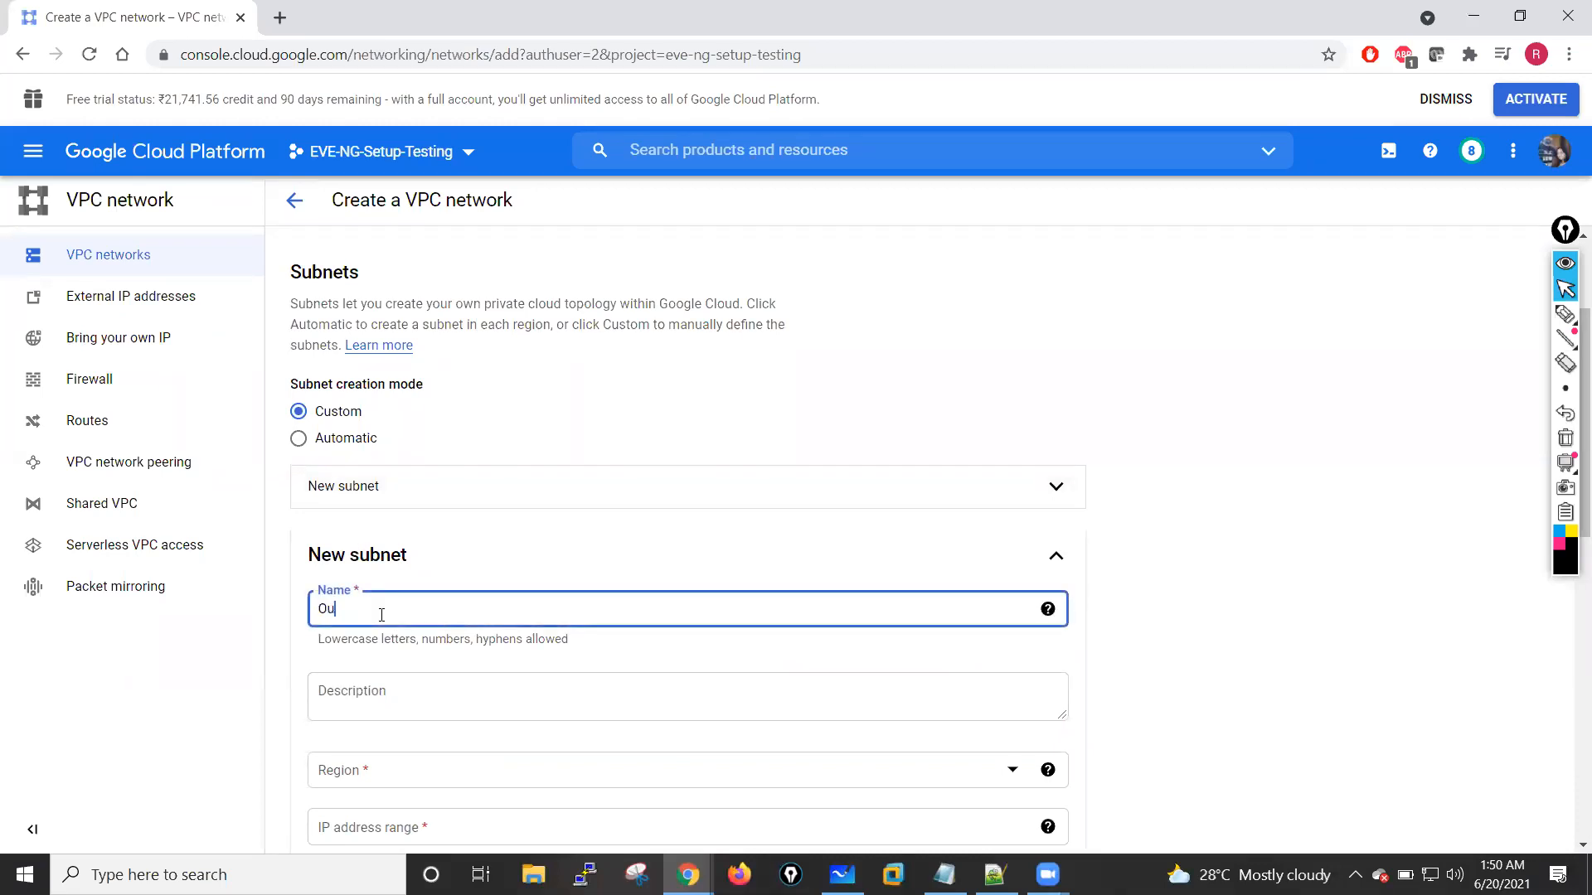
type("outside-subnet")
left_click(360, 690)
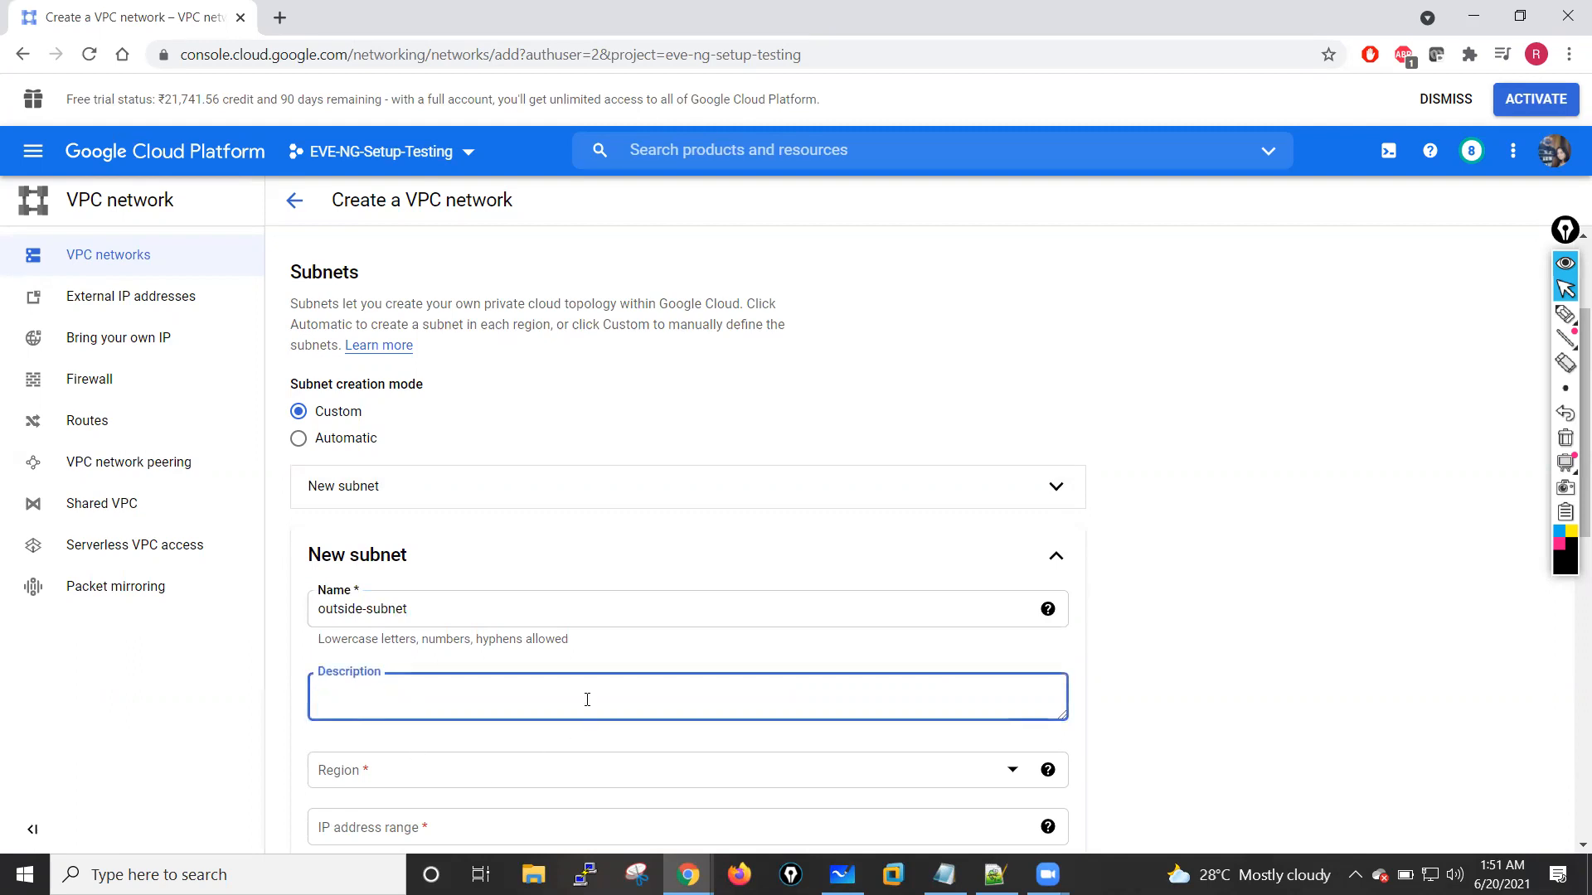
Step: Set the region of outside-subnet to us-central1
scroll(587, 700, "down", 3)
left_click(413, 552)
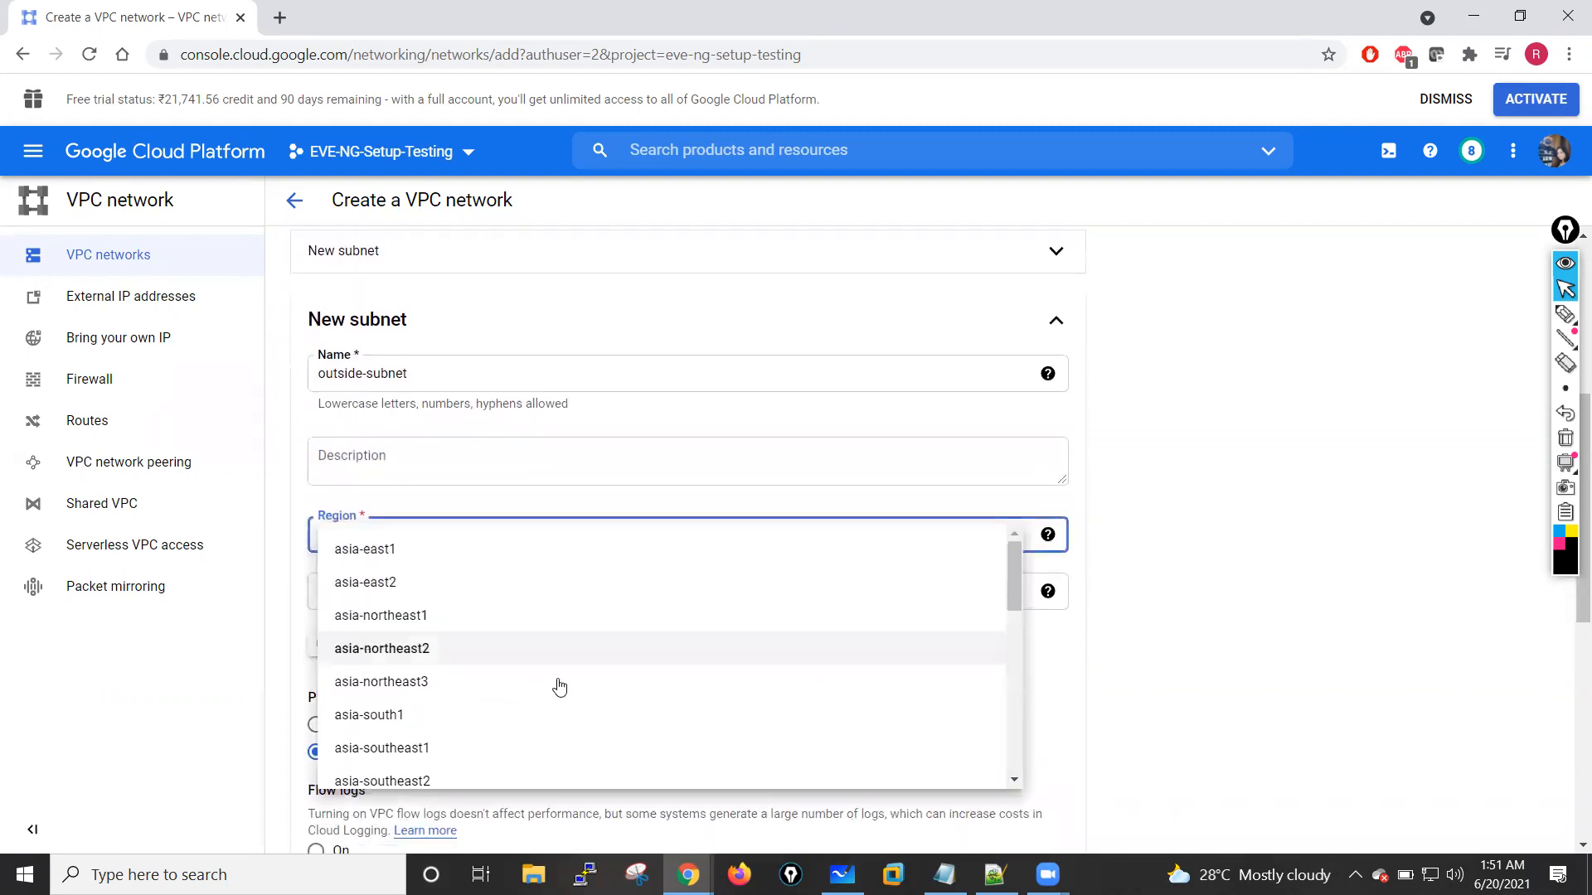
scroll(559, 687, "down", 3)
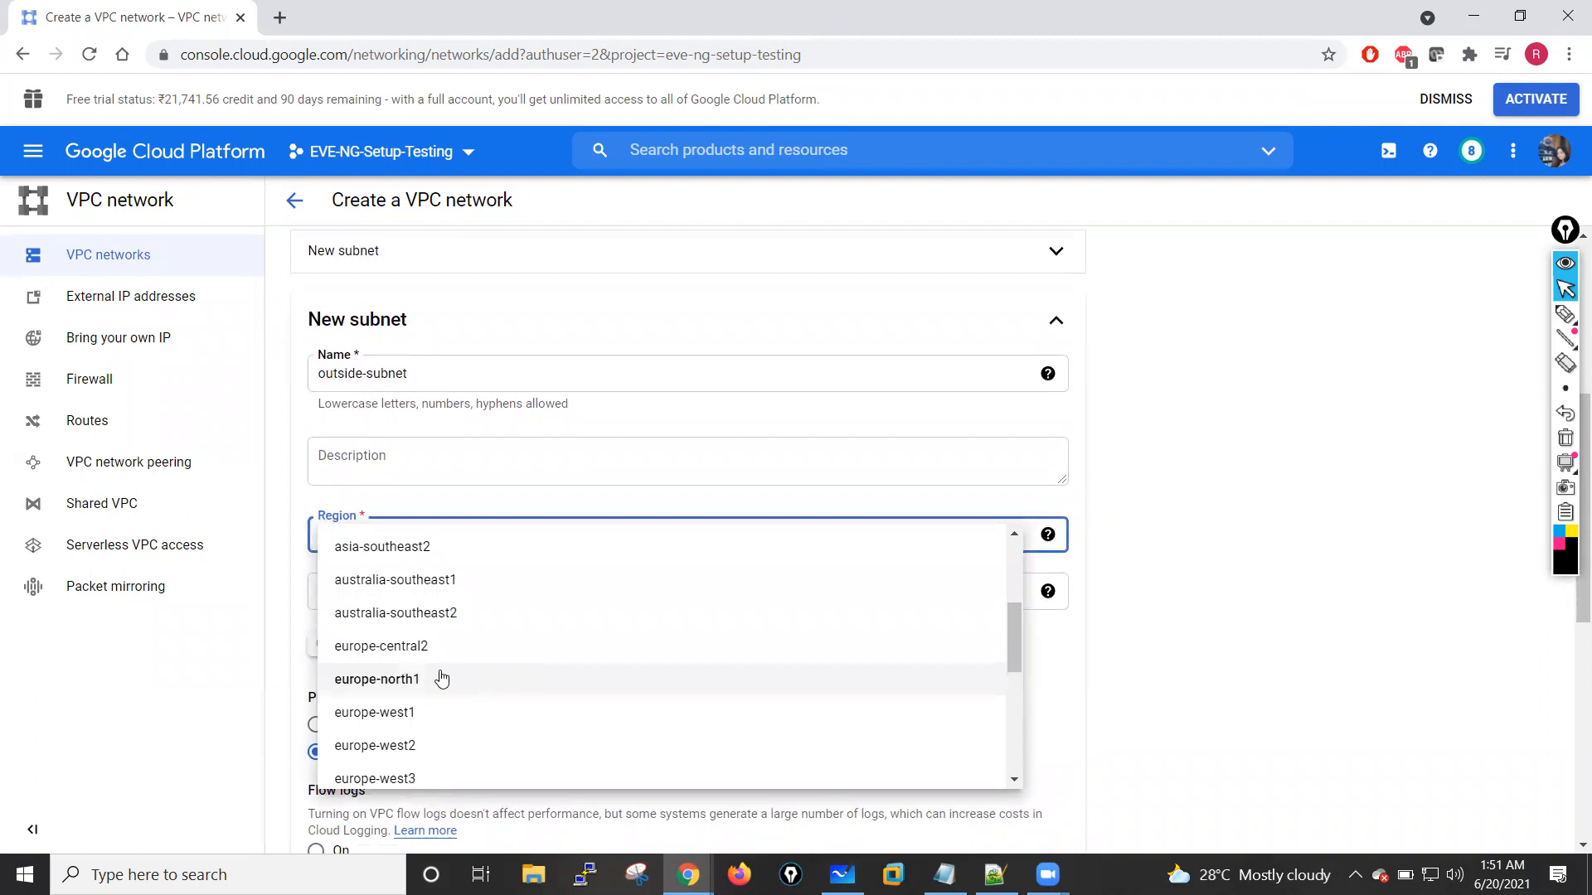
scroll(448, 686, "down", 2)
scroll(447, 686, "down", 5)
left_click(401, 686)
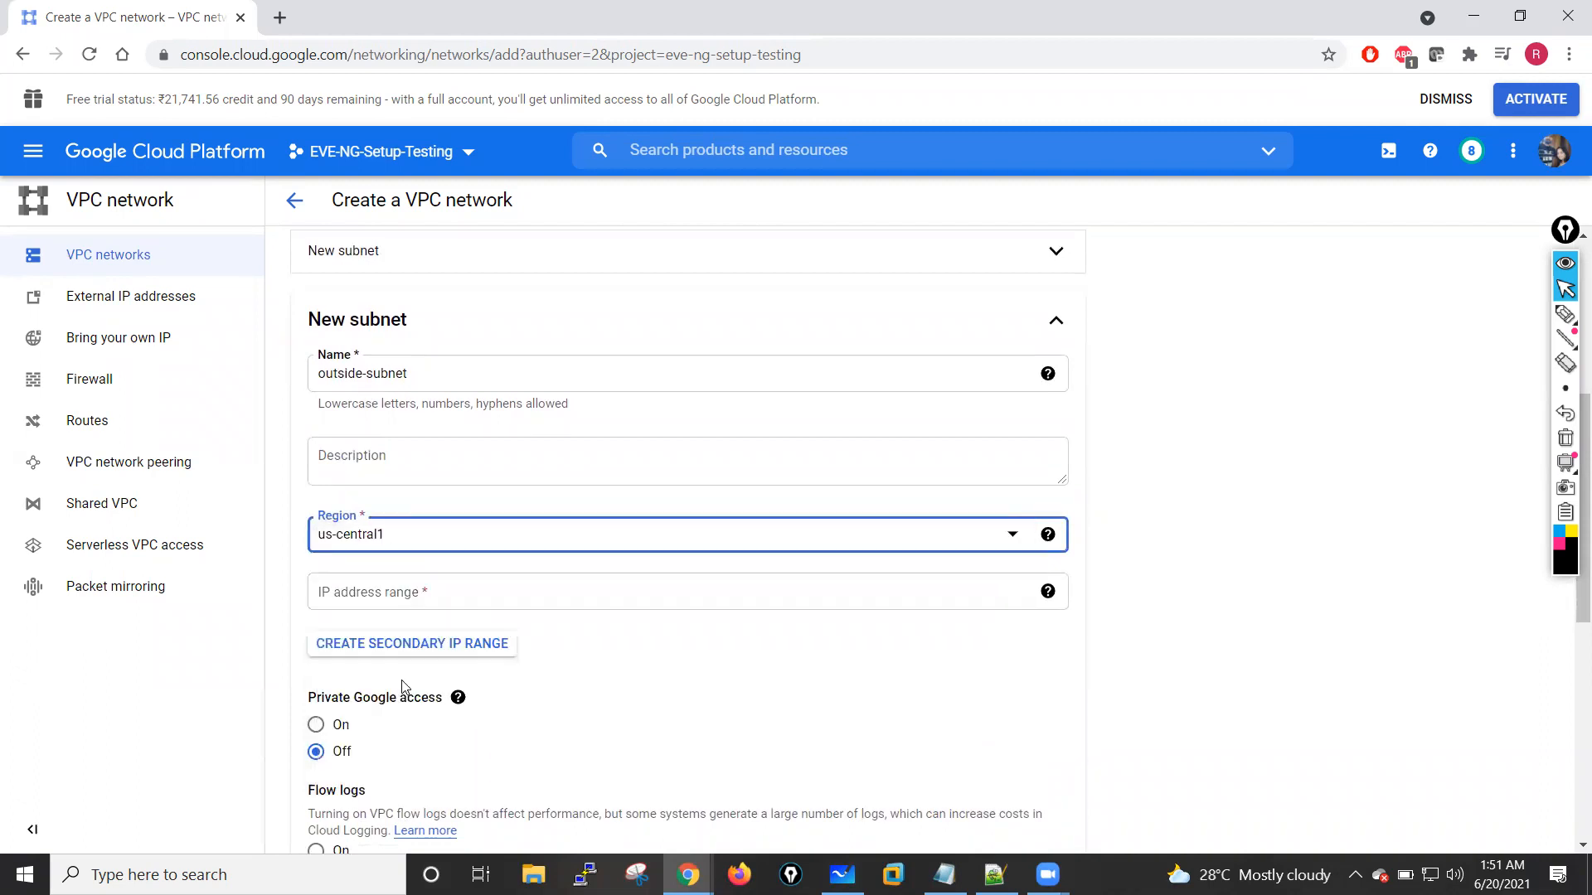
Step: Set the IP address range of outside-subnet to 10.1.10.0/24
left_click(360, 594)
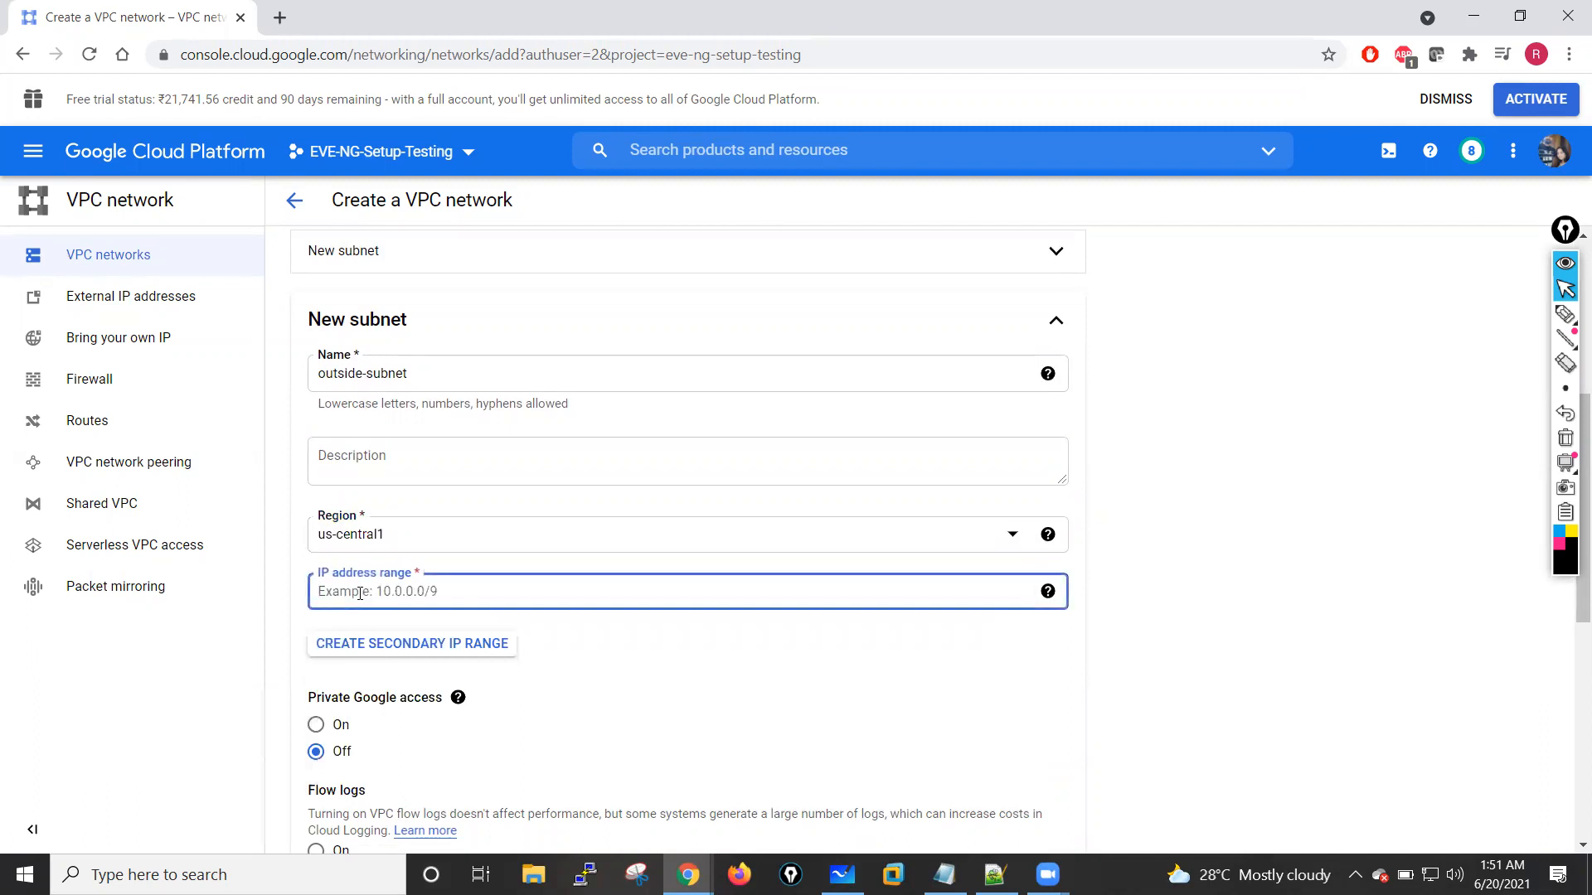
type("10.1.10.0/24")
left_click(741, 705)
Step: Try to create the outside-vpc network with the entered settings
scroll(740, 705, "down", 7)
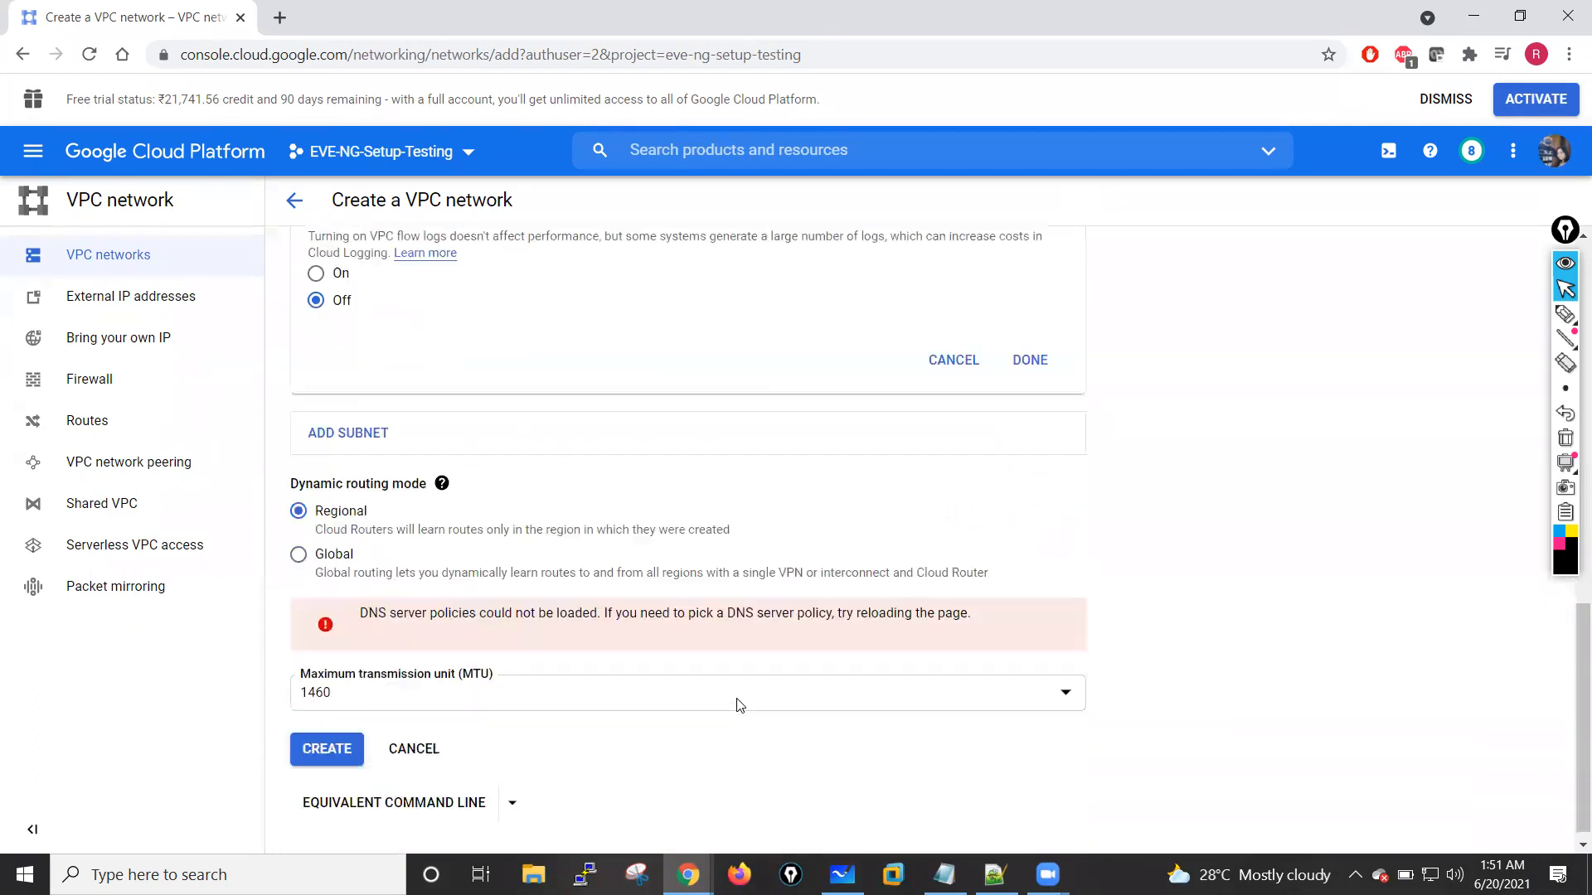
left_click(320, 736)
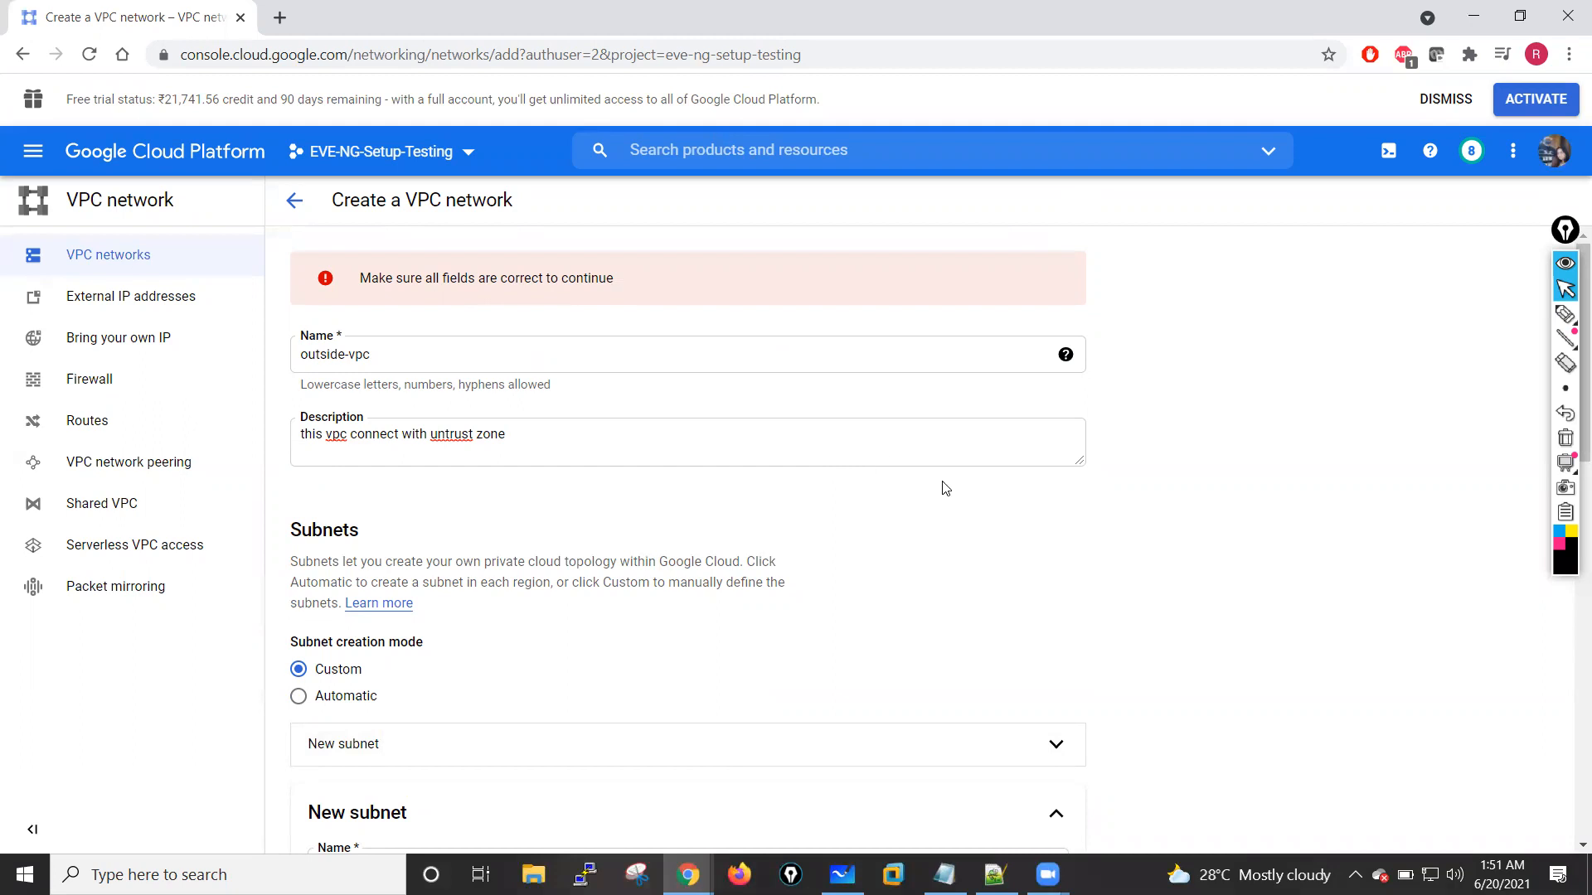
scroll(1161, 480, "down", 5)
scroll(1149, 480, "down", 8)
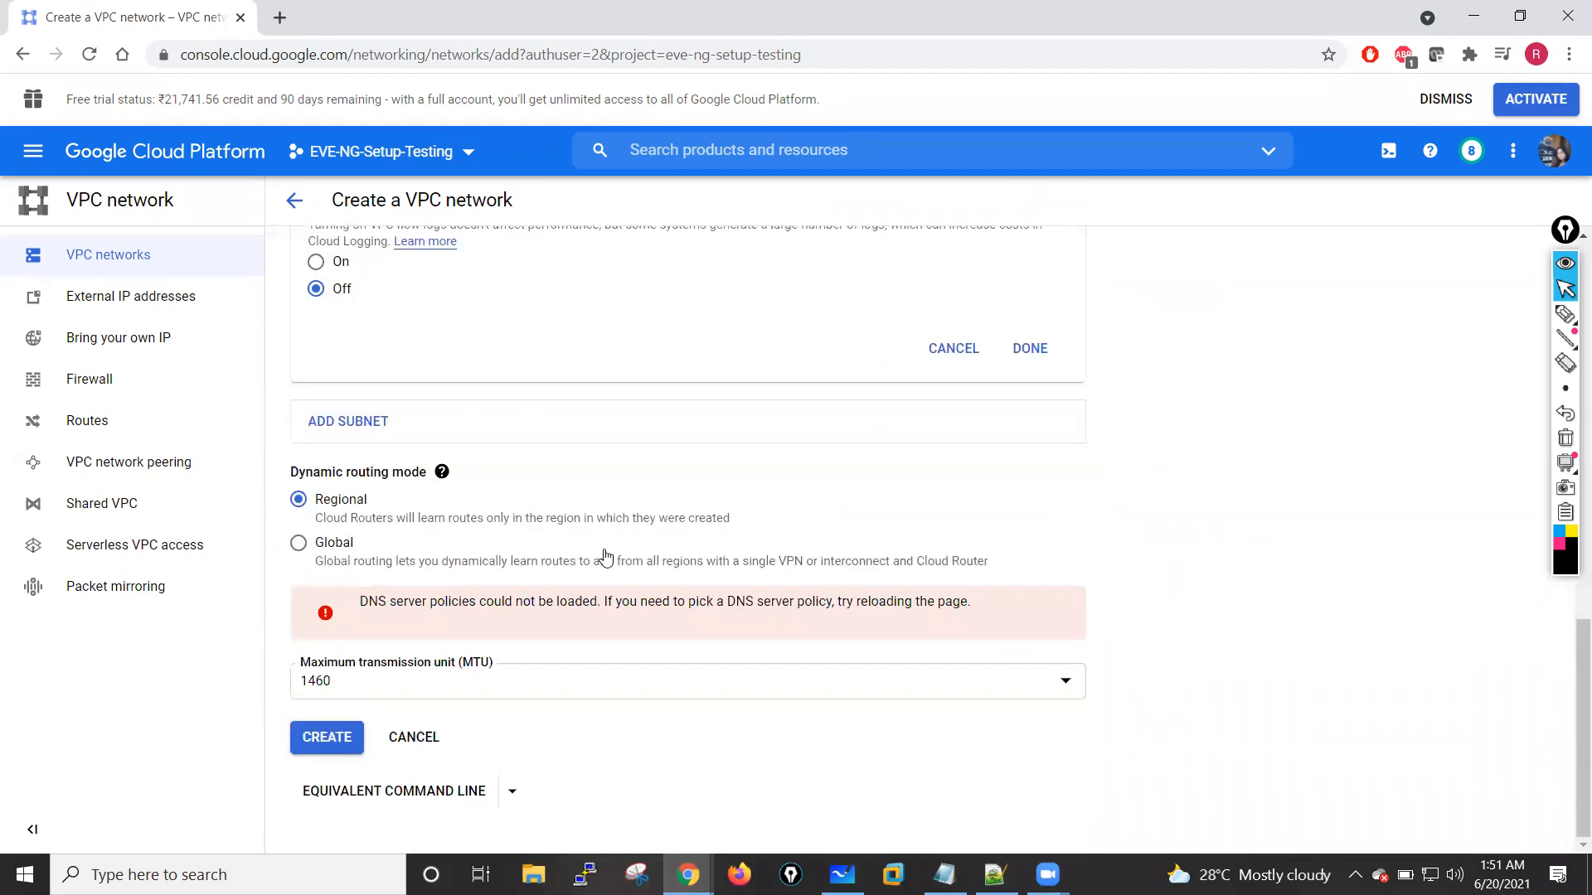
left_click(315, 737)
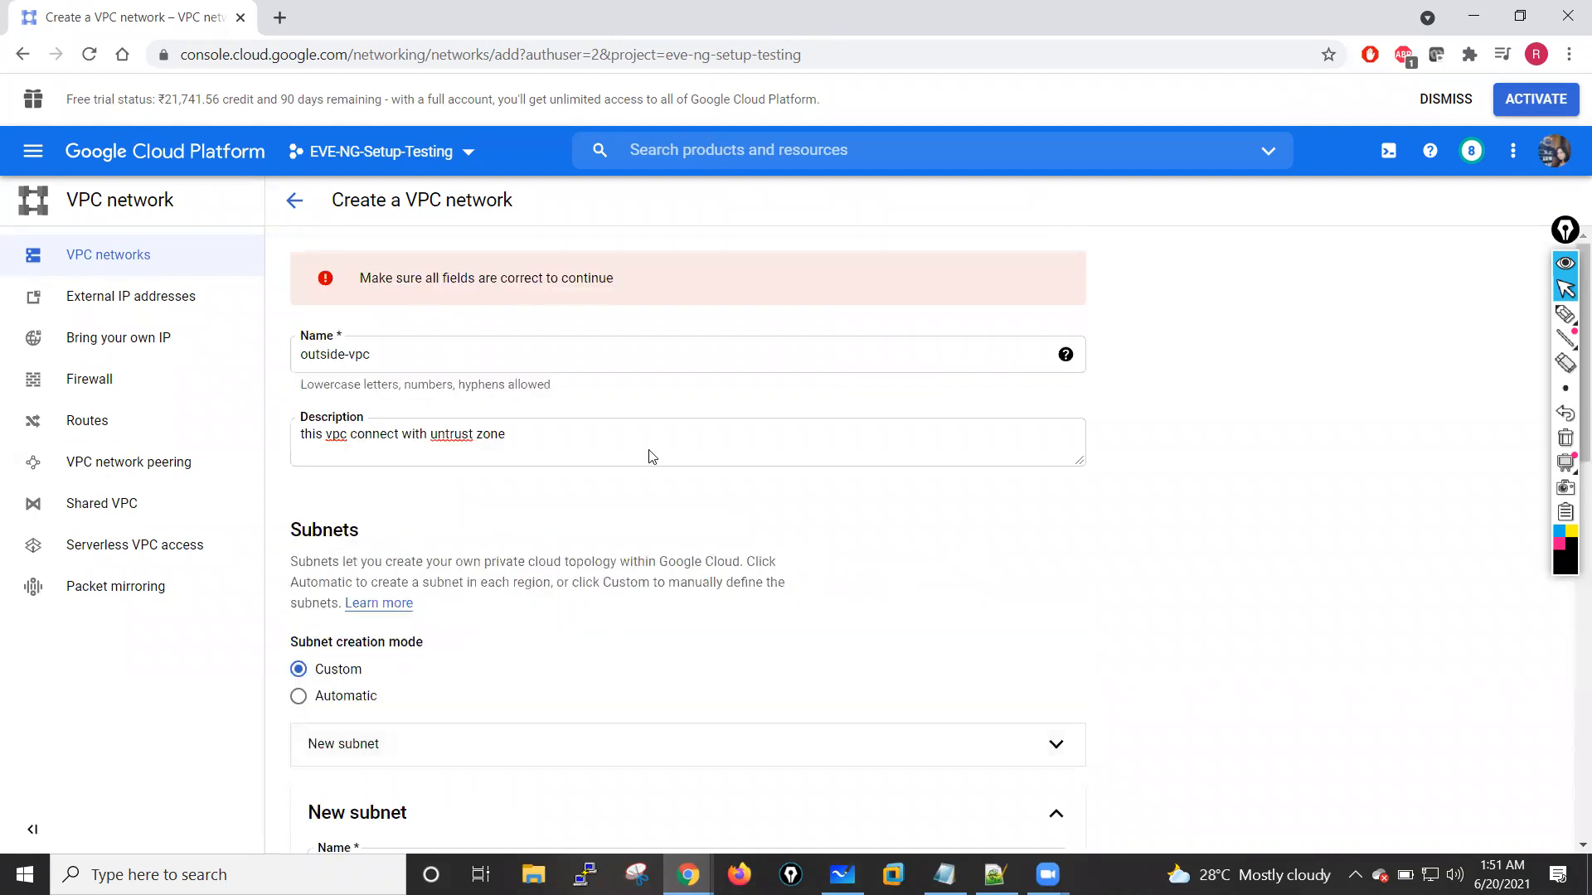
Step: Check the outside-vpc form's name, description and subnet settings for incorrect fields
left_click(335, 362)
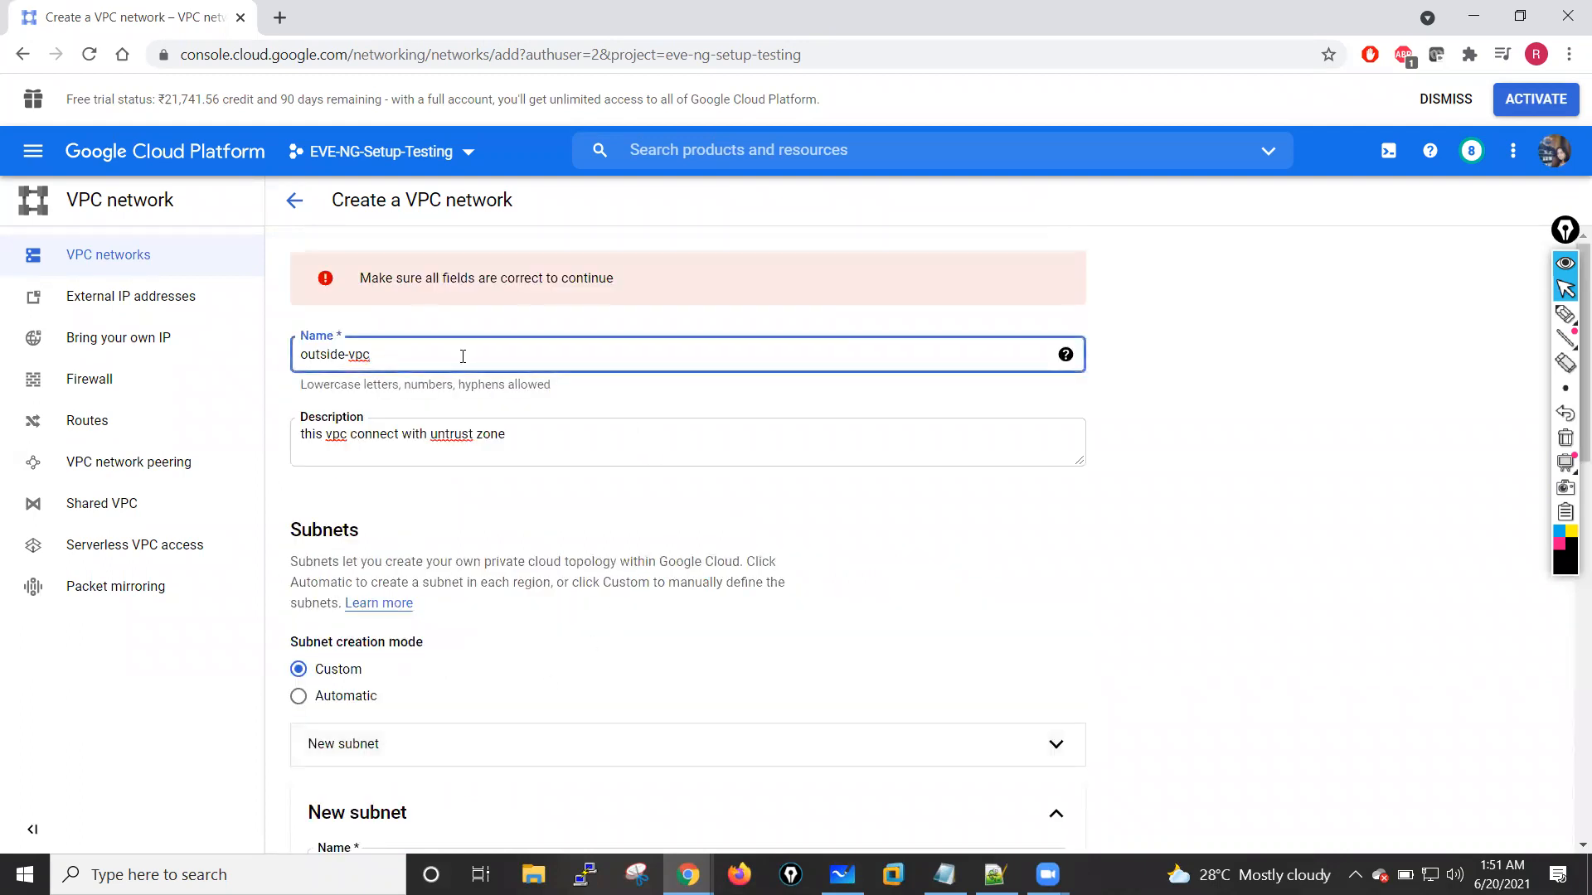
left_click(457, 438)
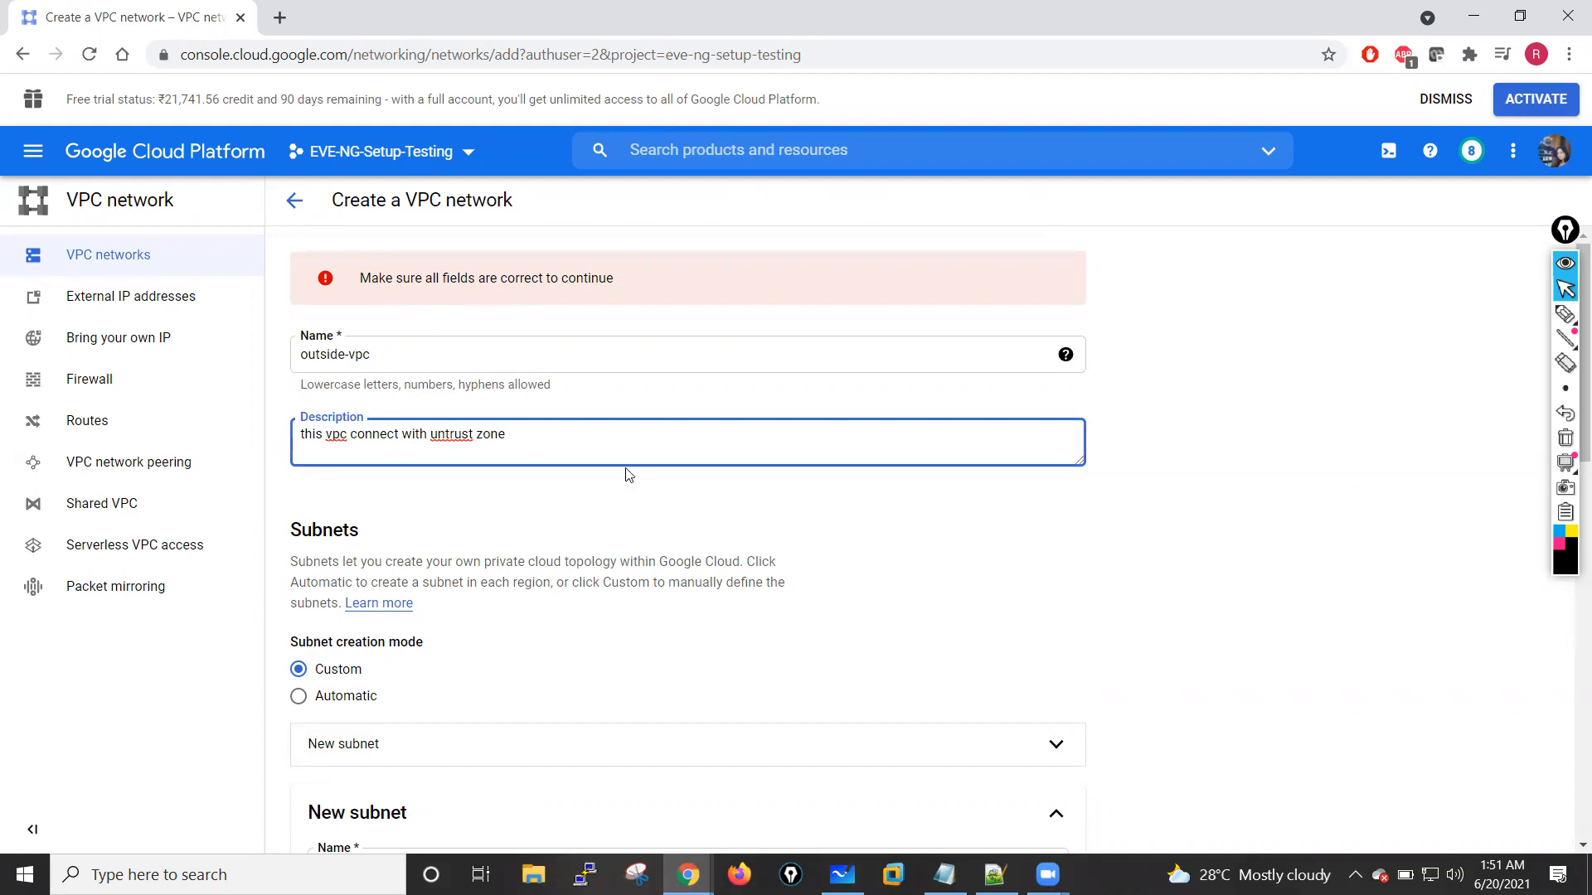
scroll(366, 398, "down", 6)
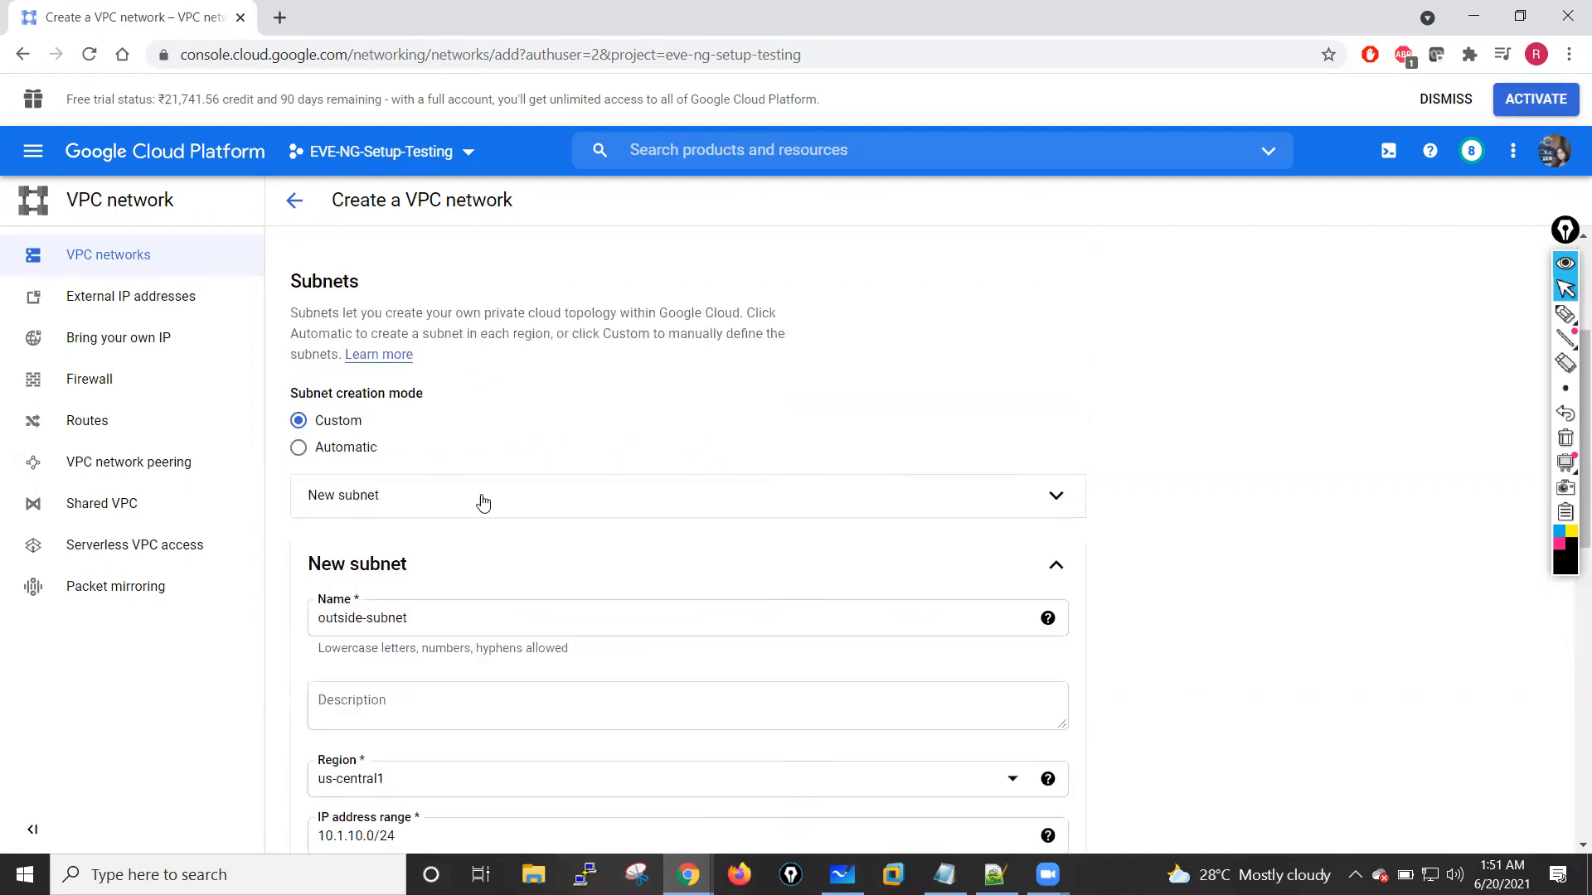
scroll(484, 502, "down", 7)
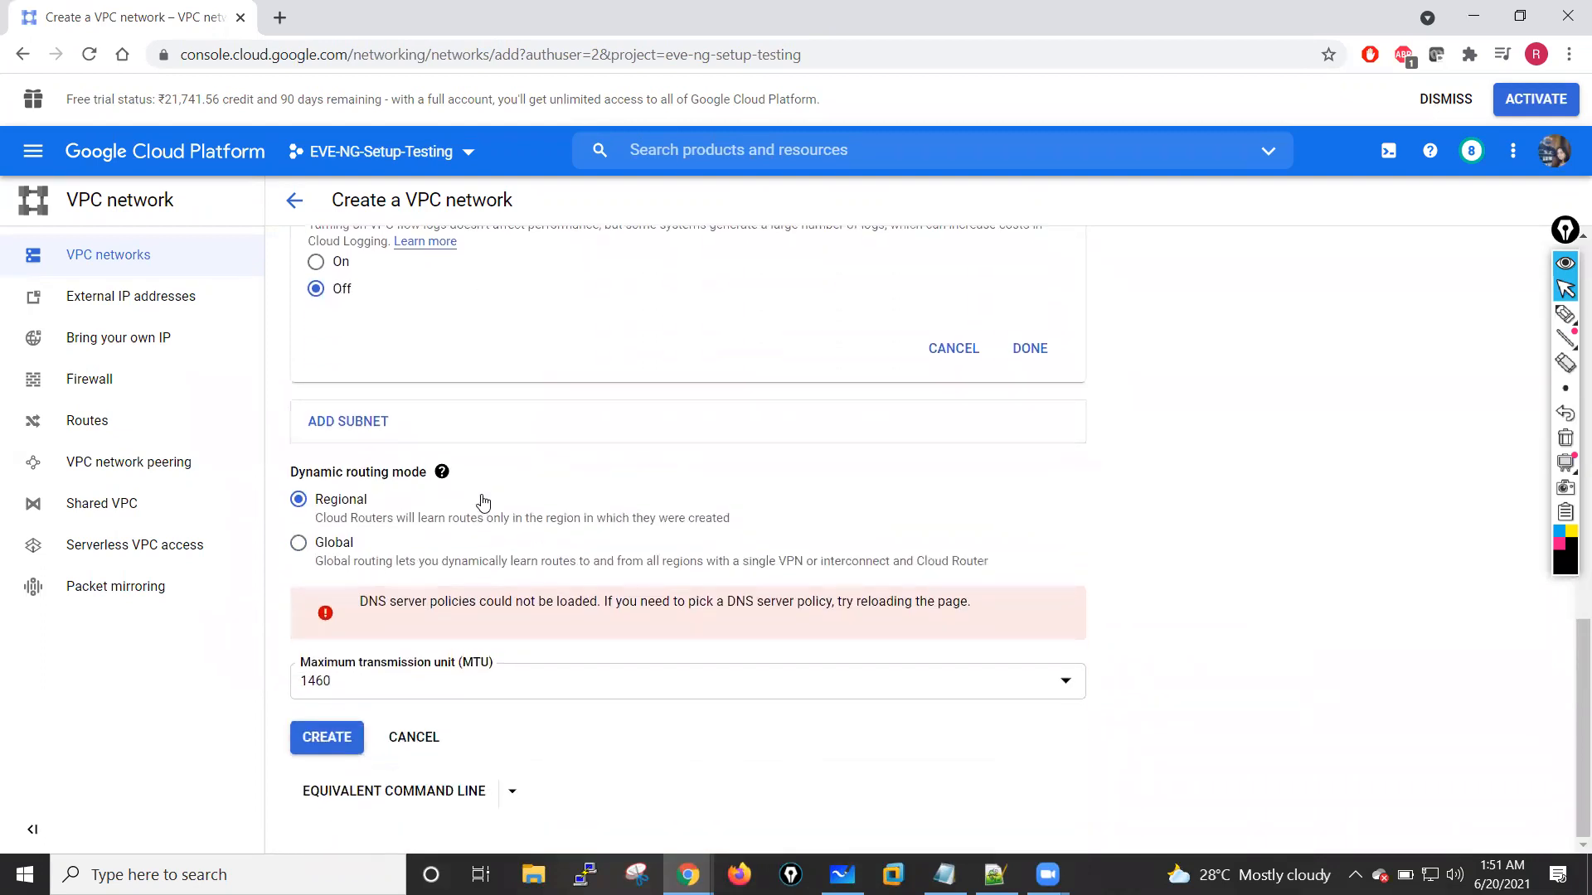
scroll(483, 503, "up", 6)
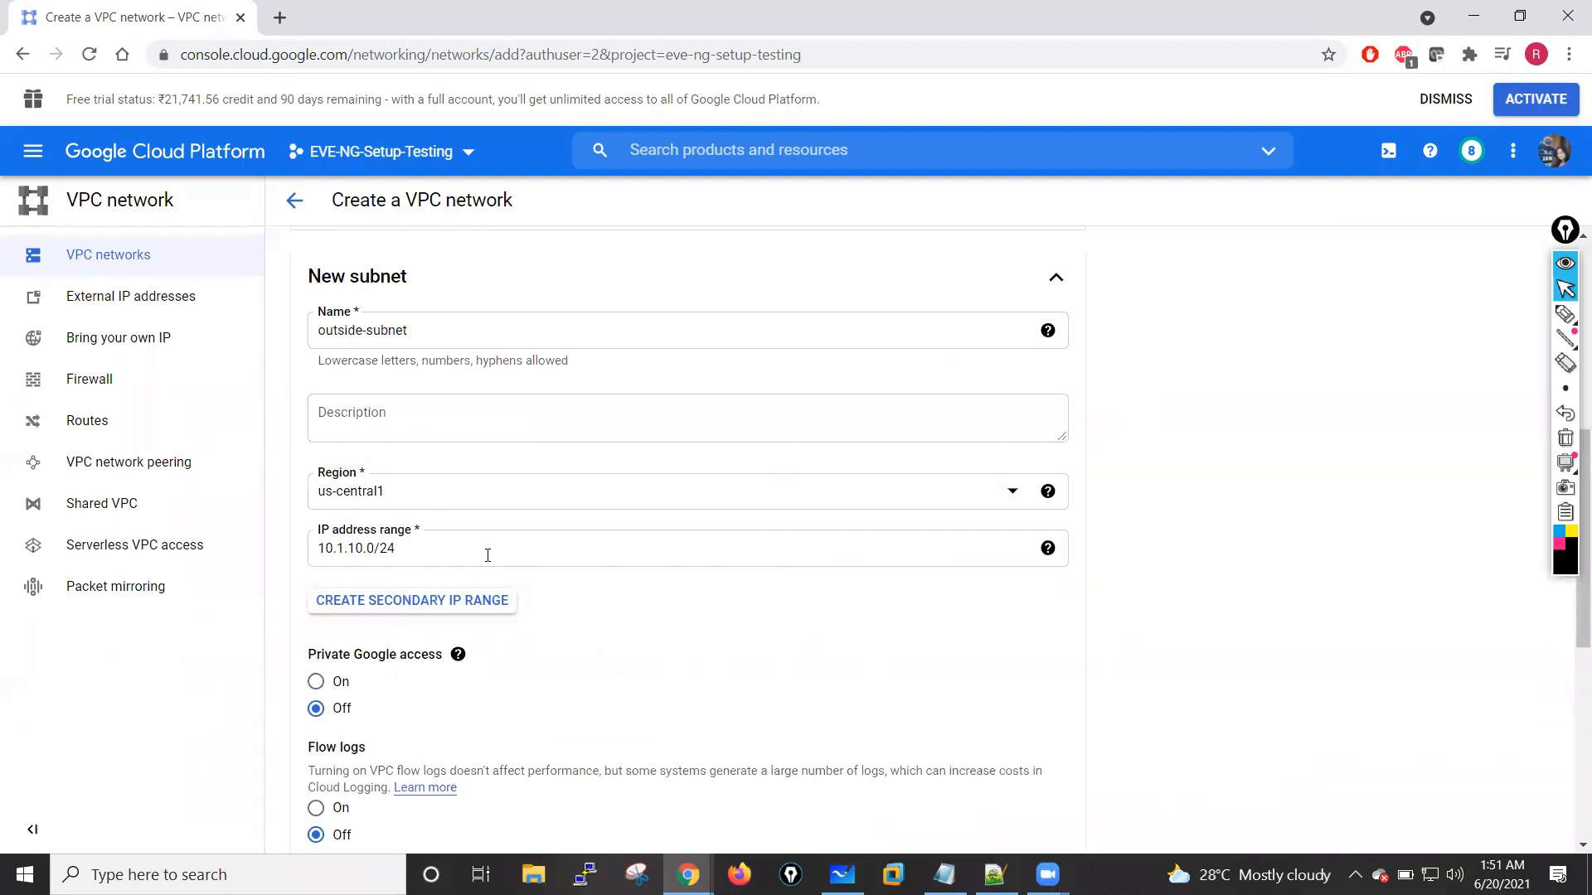
scroll(497, 549, "up", 2)
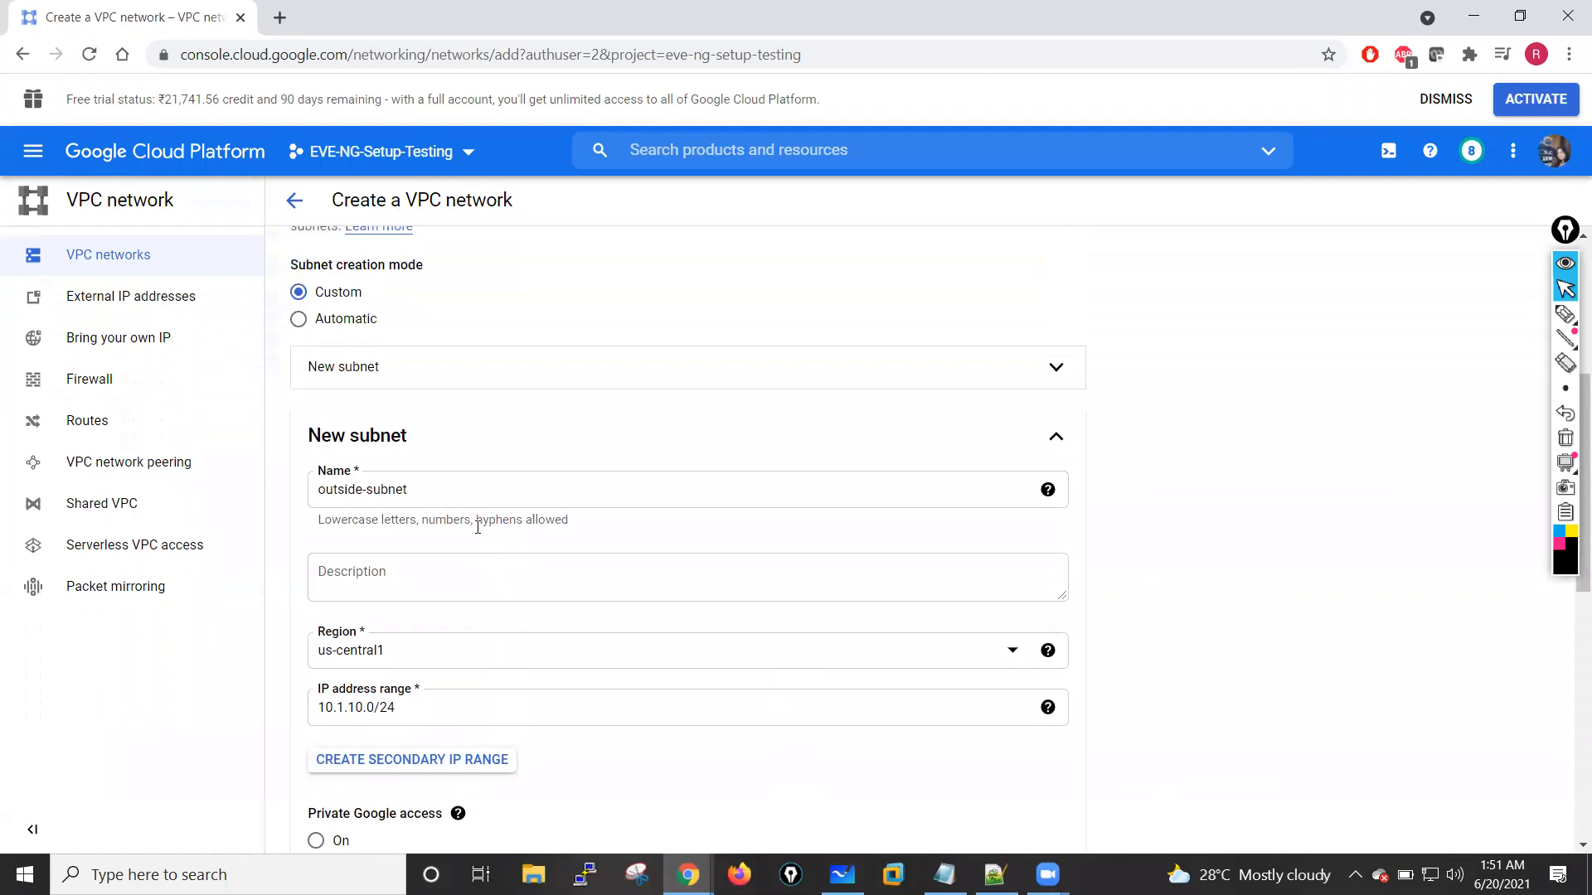
scroll(549, 498, "up", 5)
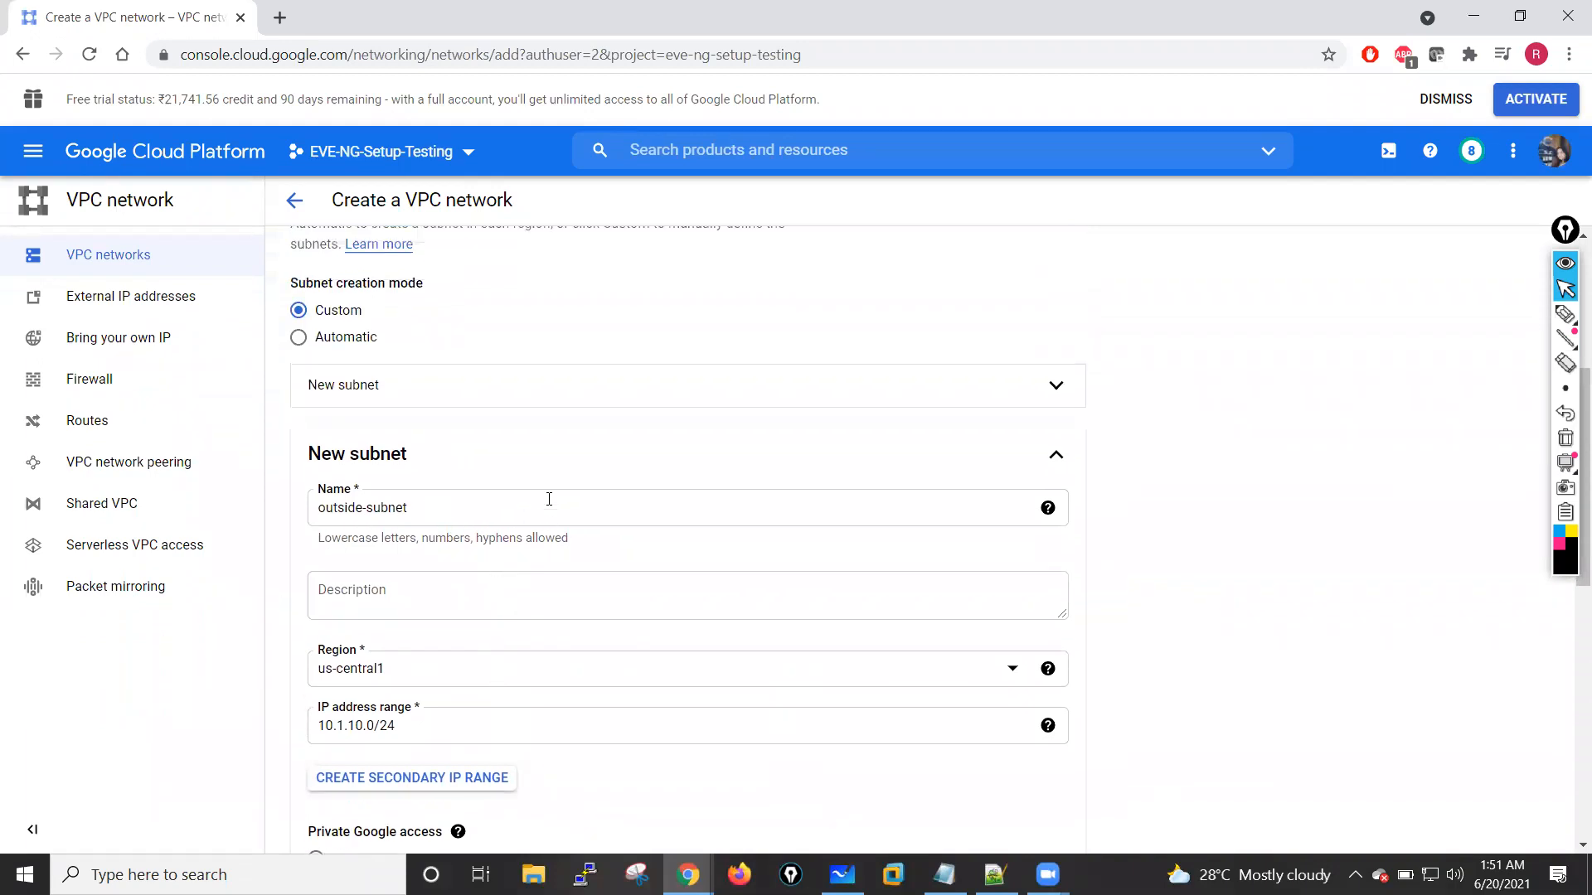
Step: Clear the outside-vpc description and retry creating the network
left_click_drag(526, 429, 285, 437)
key("BackSpace")
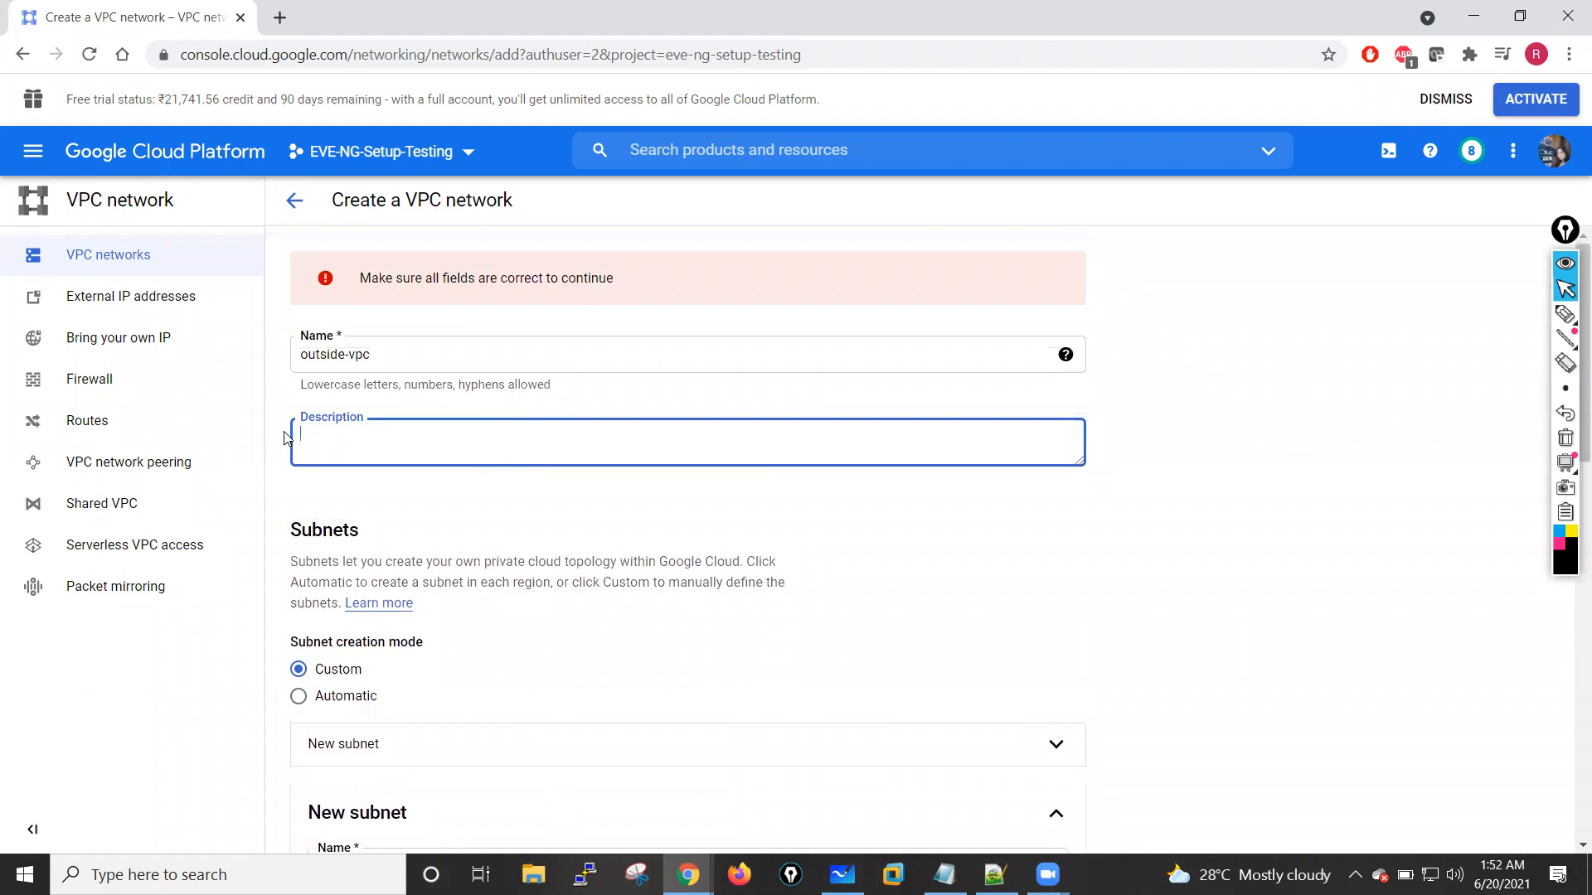
left_click(1210, 445)
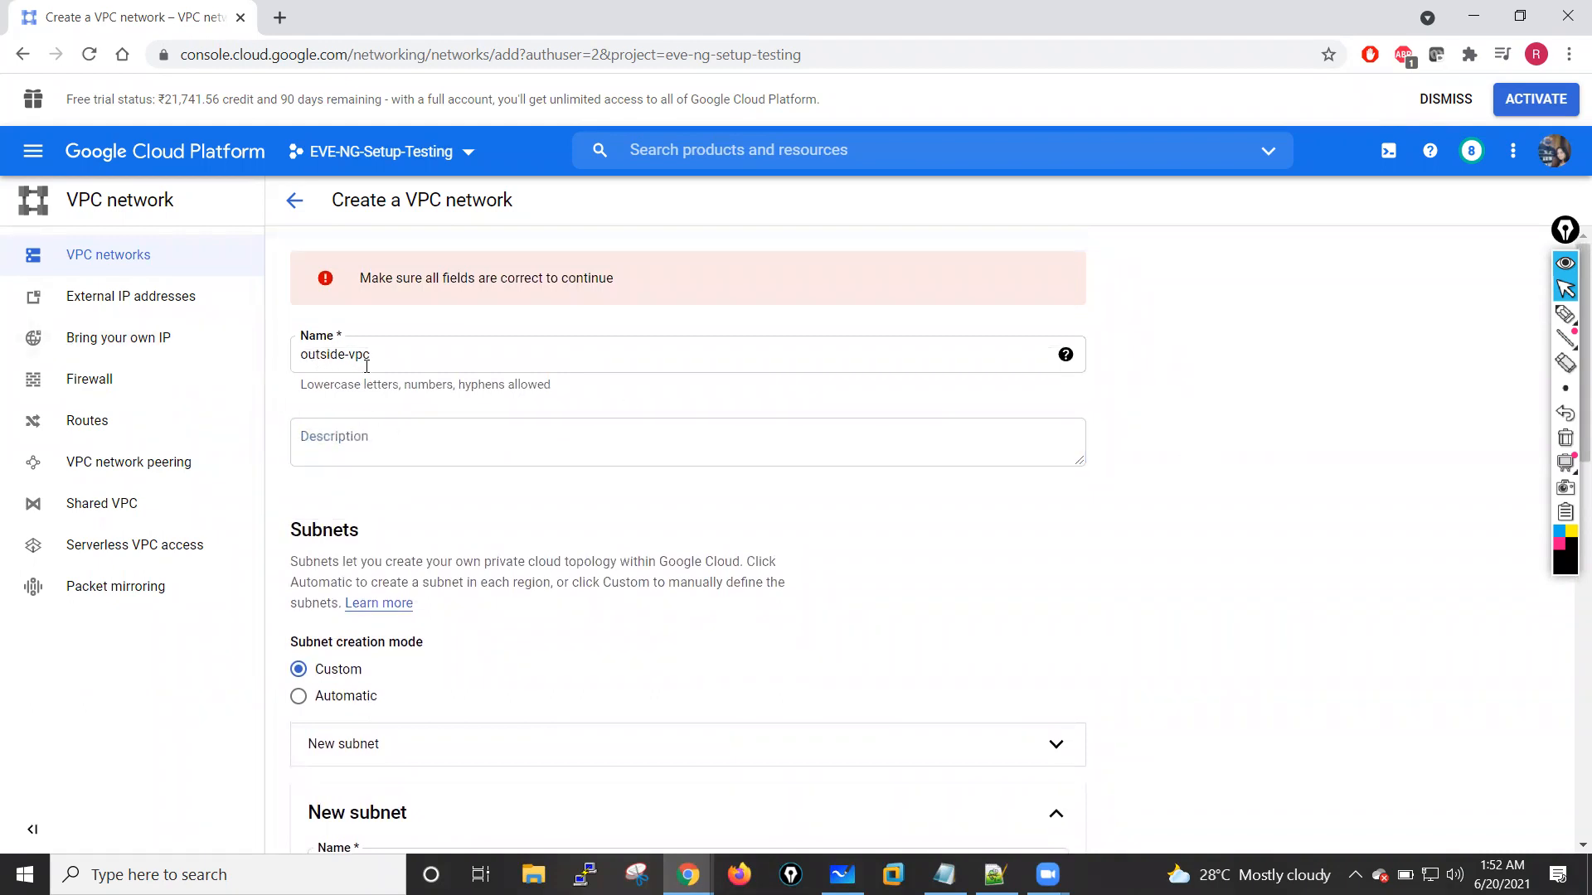
scroll(462, 408, "down", 15)
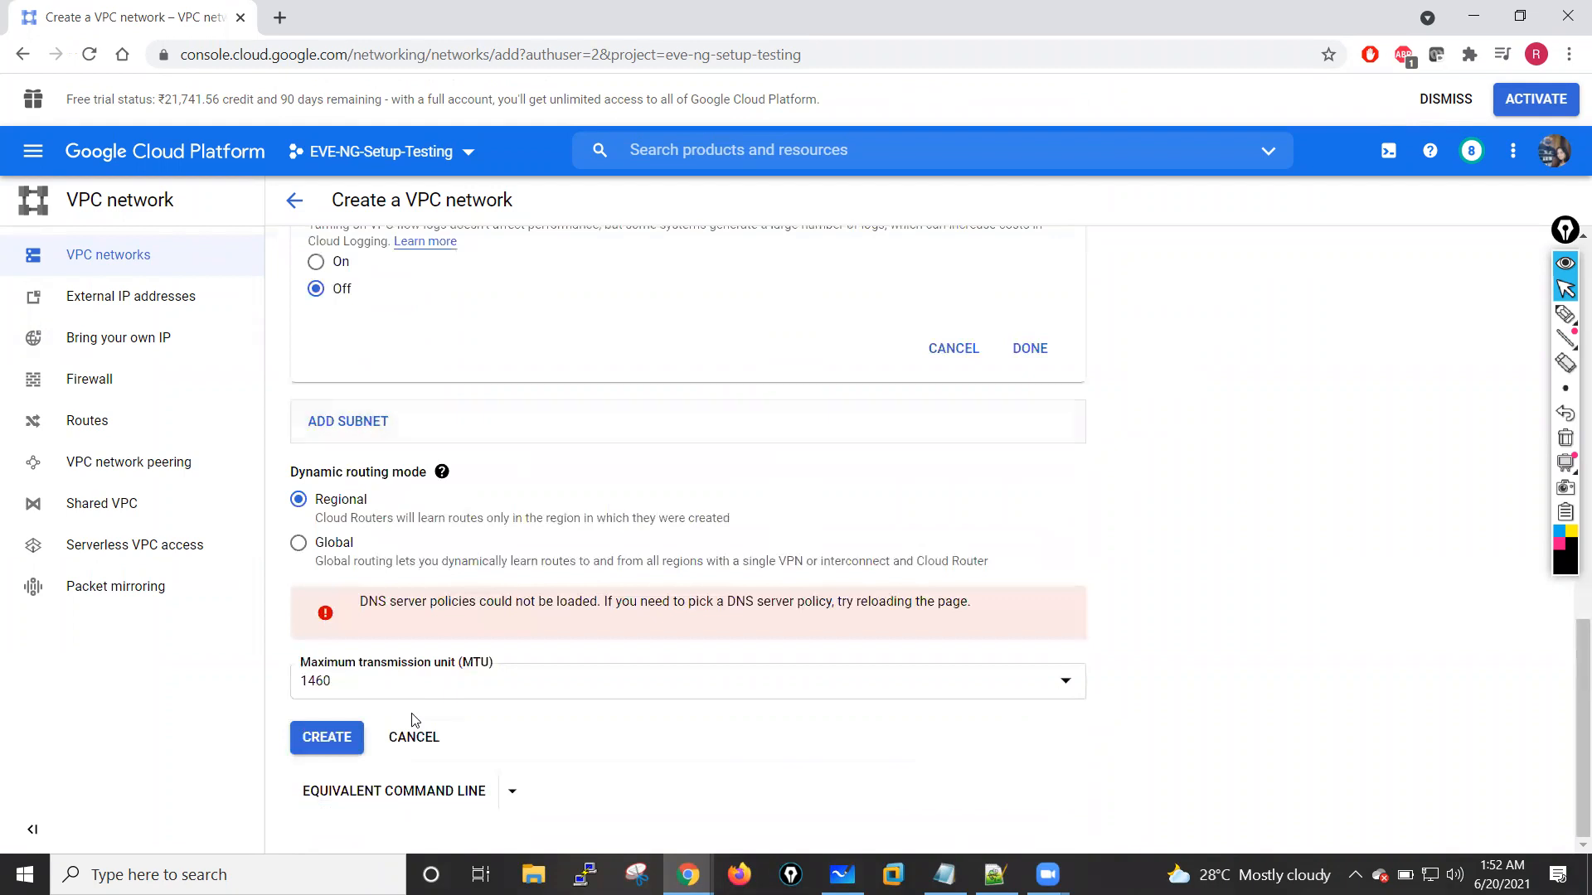
left_click(320, 737)
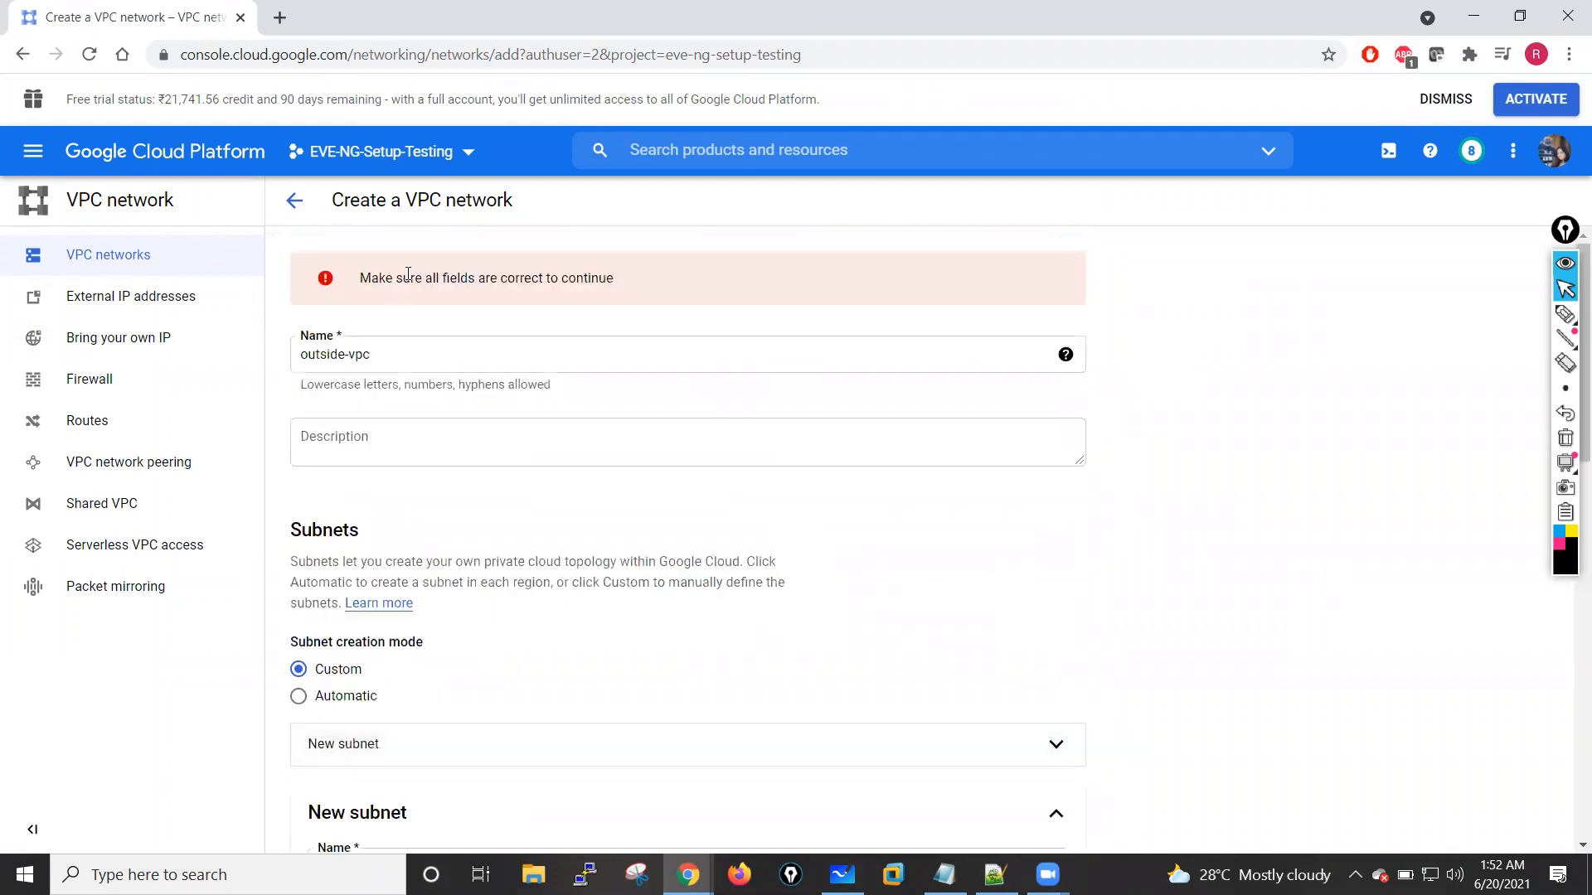
Step: Finish the outside-subnet entry with its existing settings and try to create the outside-vpc network again
left_click_drag(1566, 230, 1569, 327)
scroll(1570, 367, "down", 3)
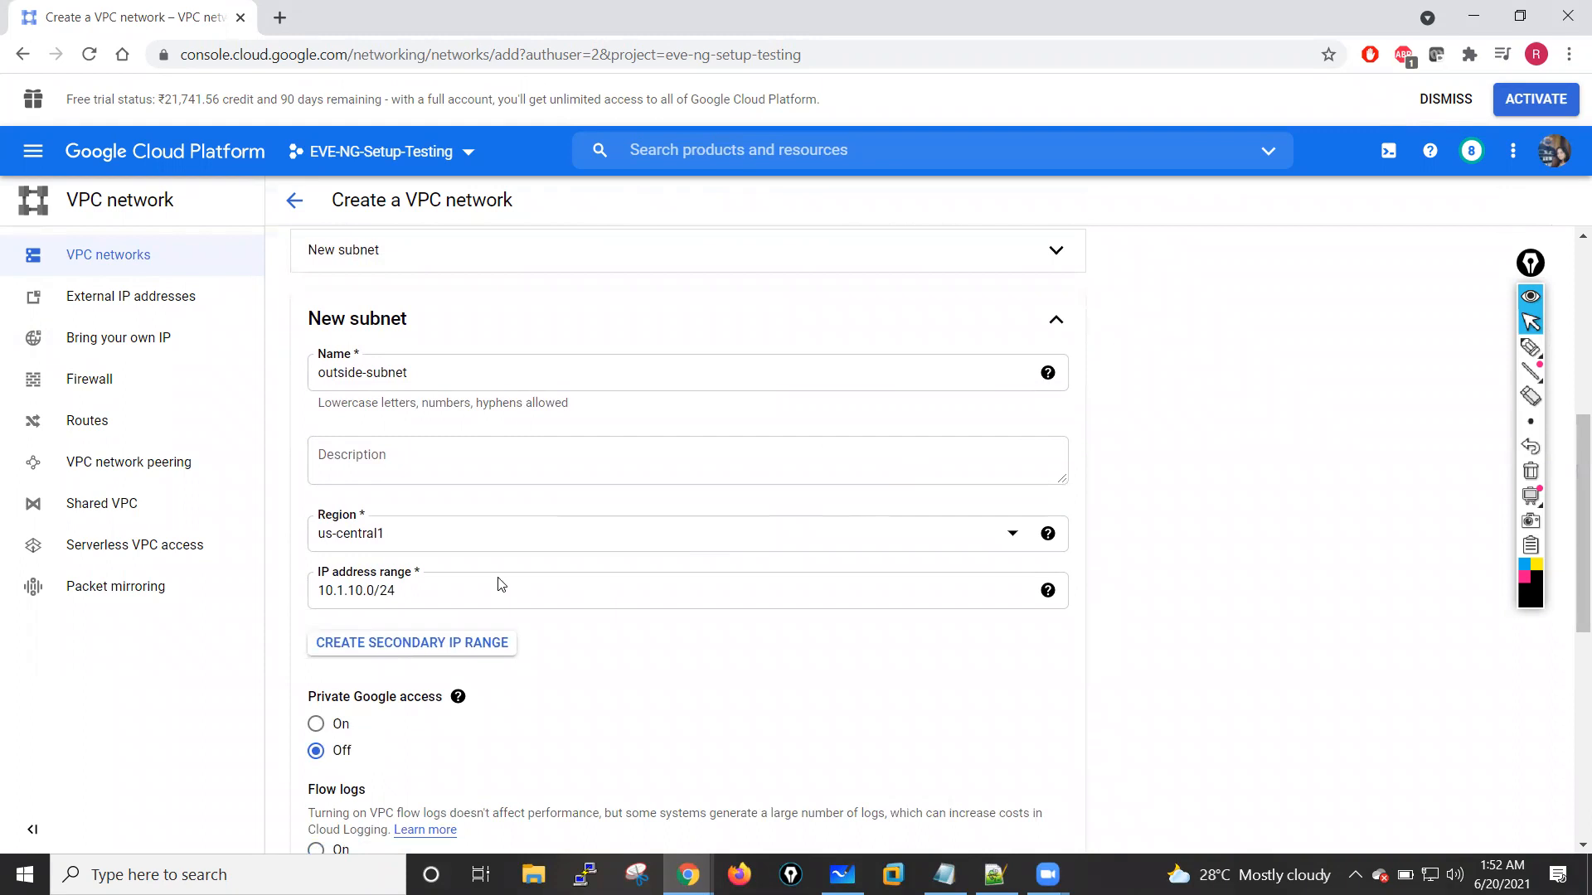
left_click(408, 593)
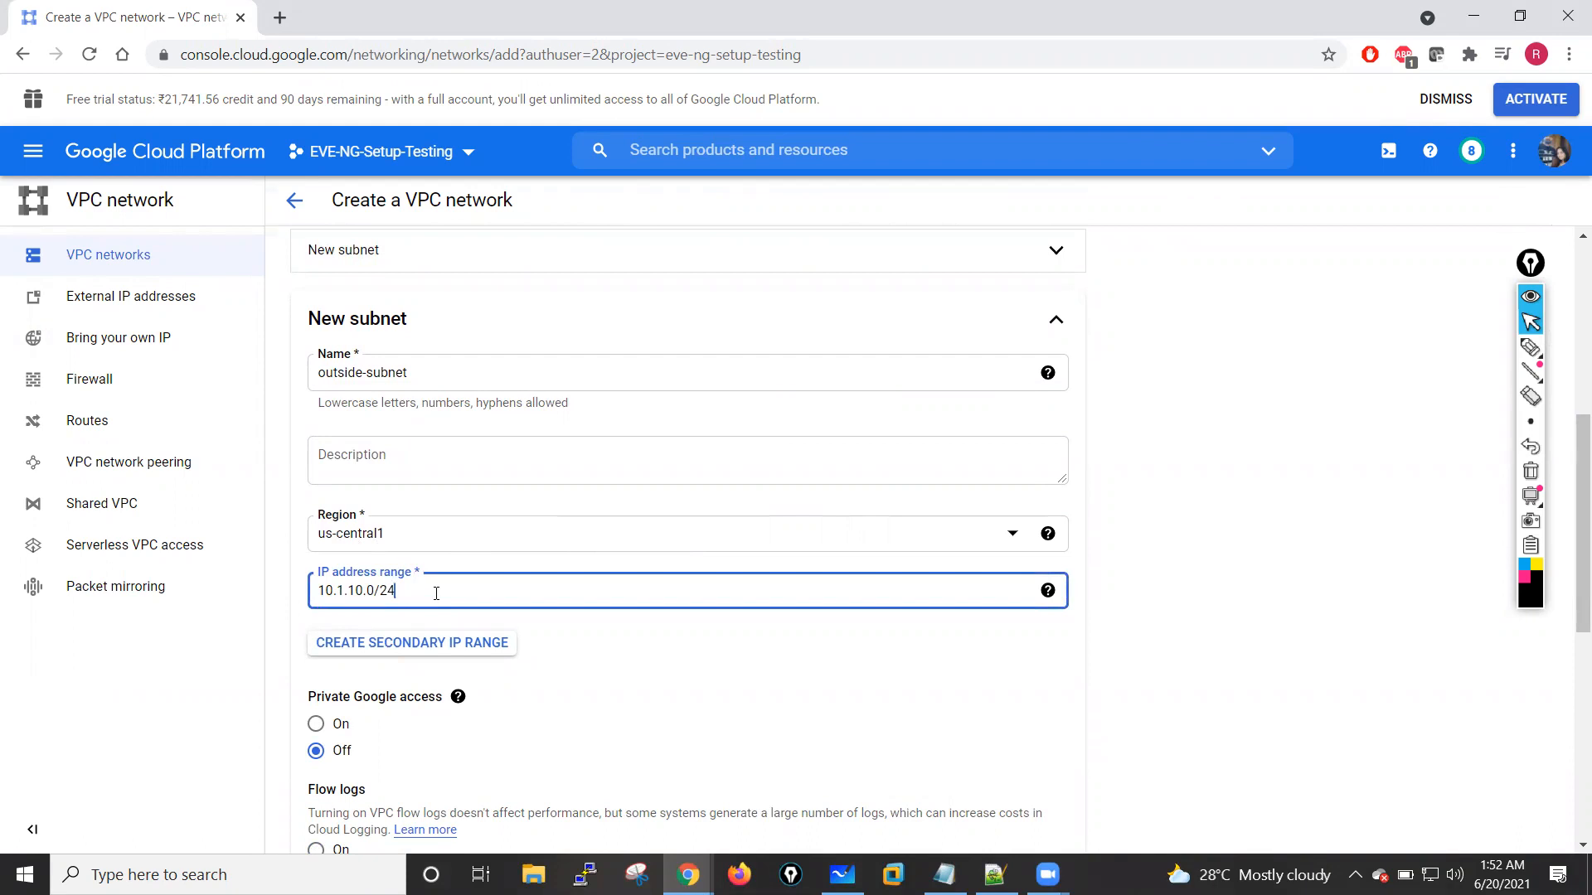
scroll(555, 673, "down", 5)
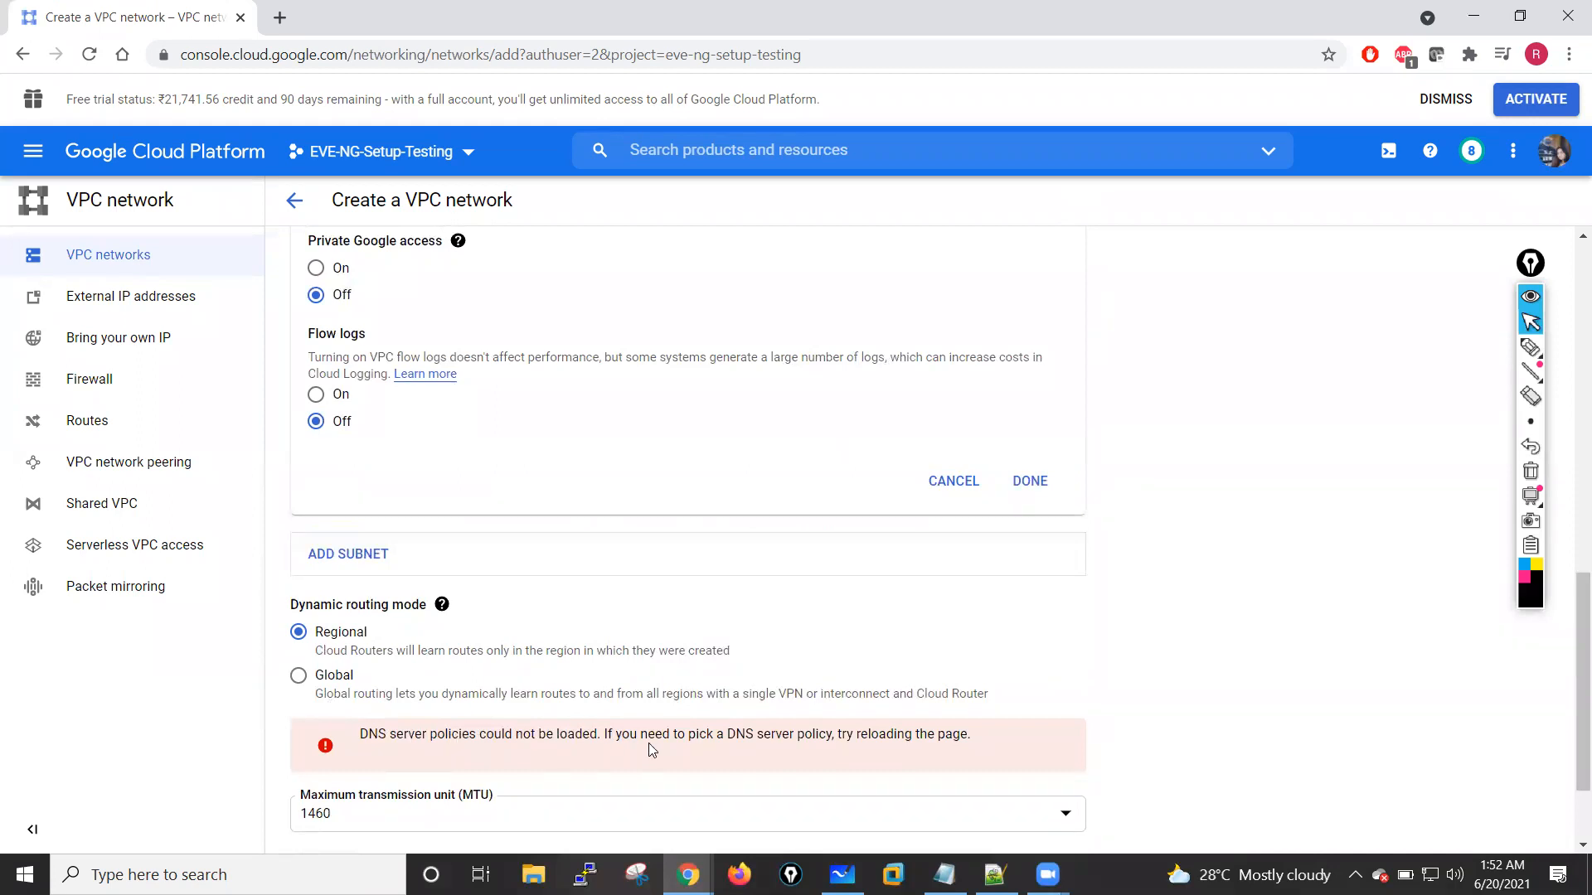
left_click(1028, 484)
scroll(624, 540, "up", 4)
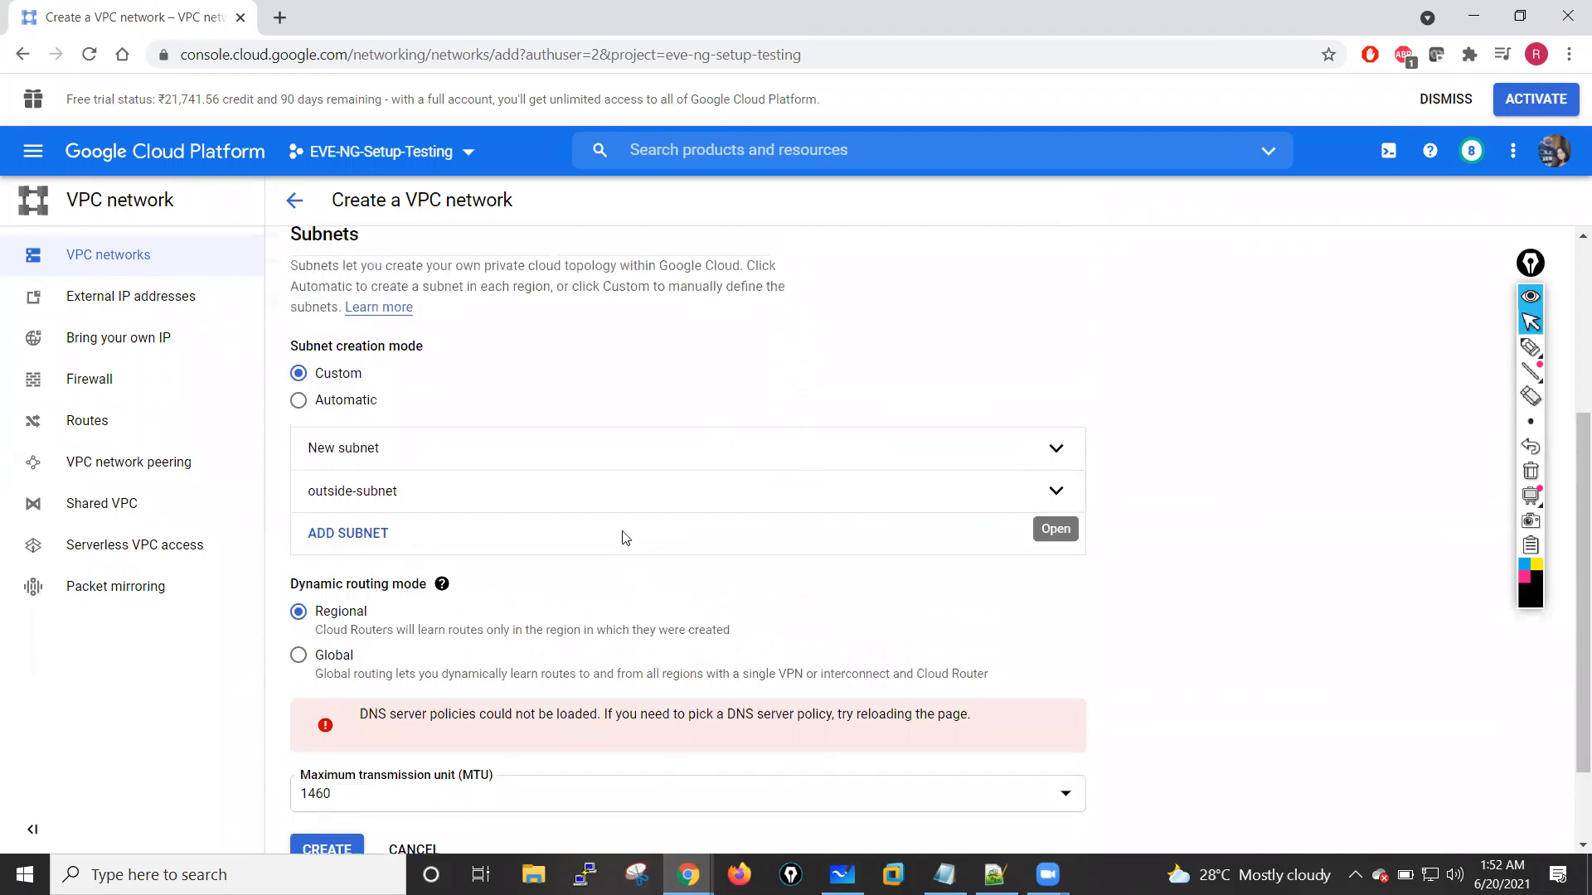
scroll(625, 540, "down", 3)
scroll(624, 540, "down", 3)
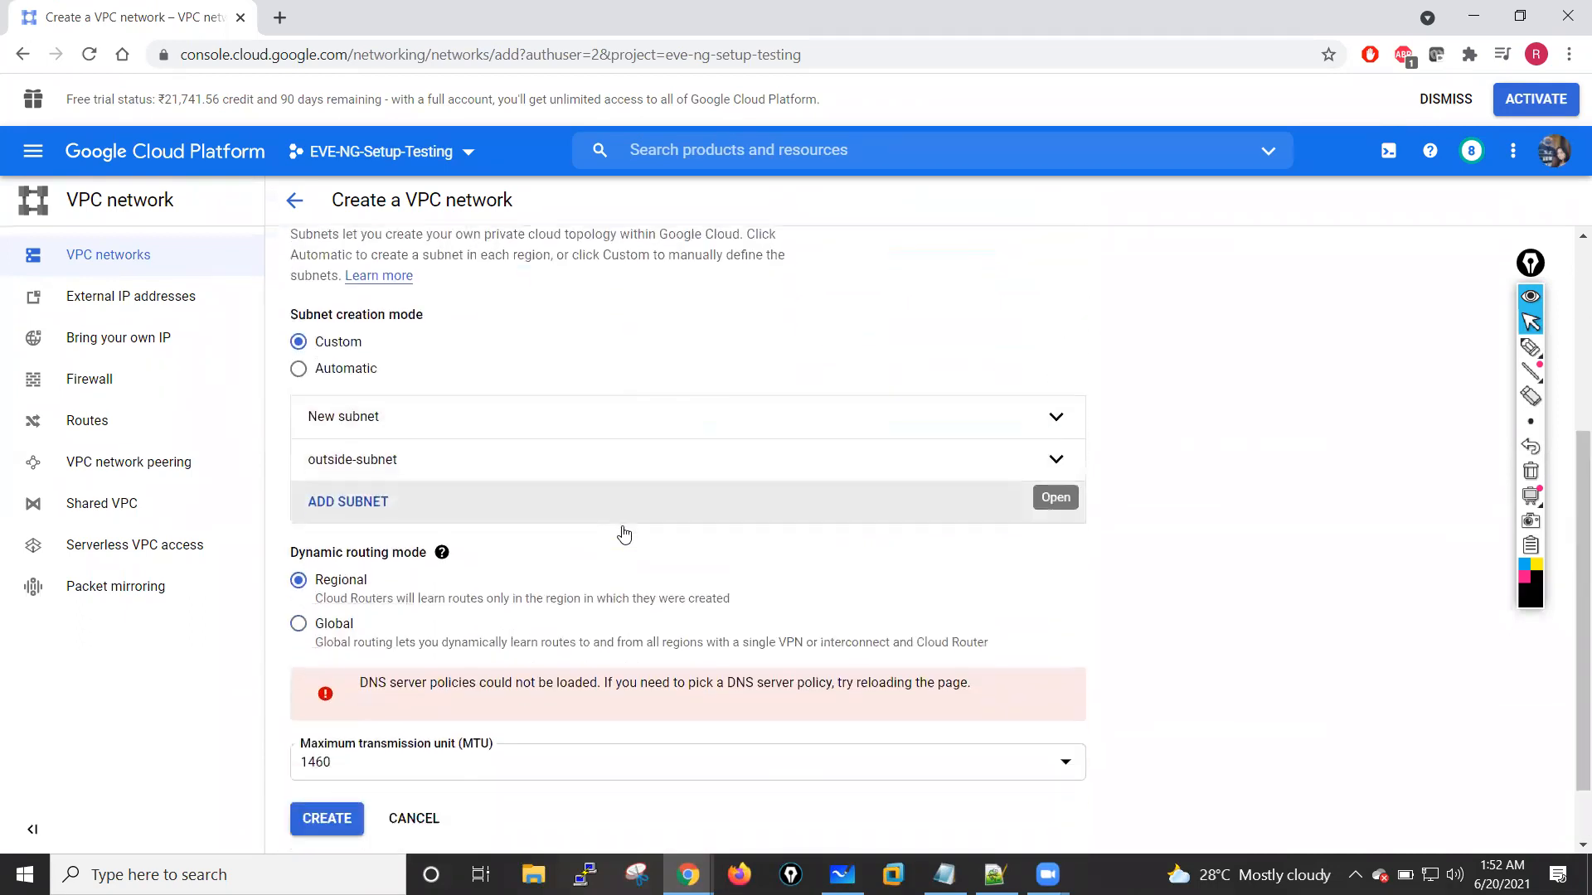
left_click(296, 754)
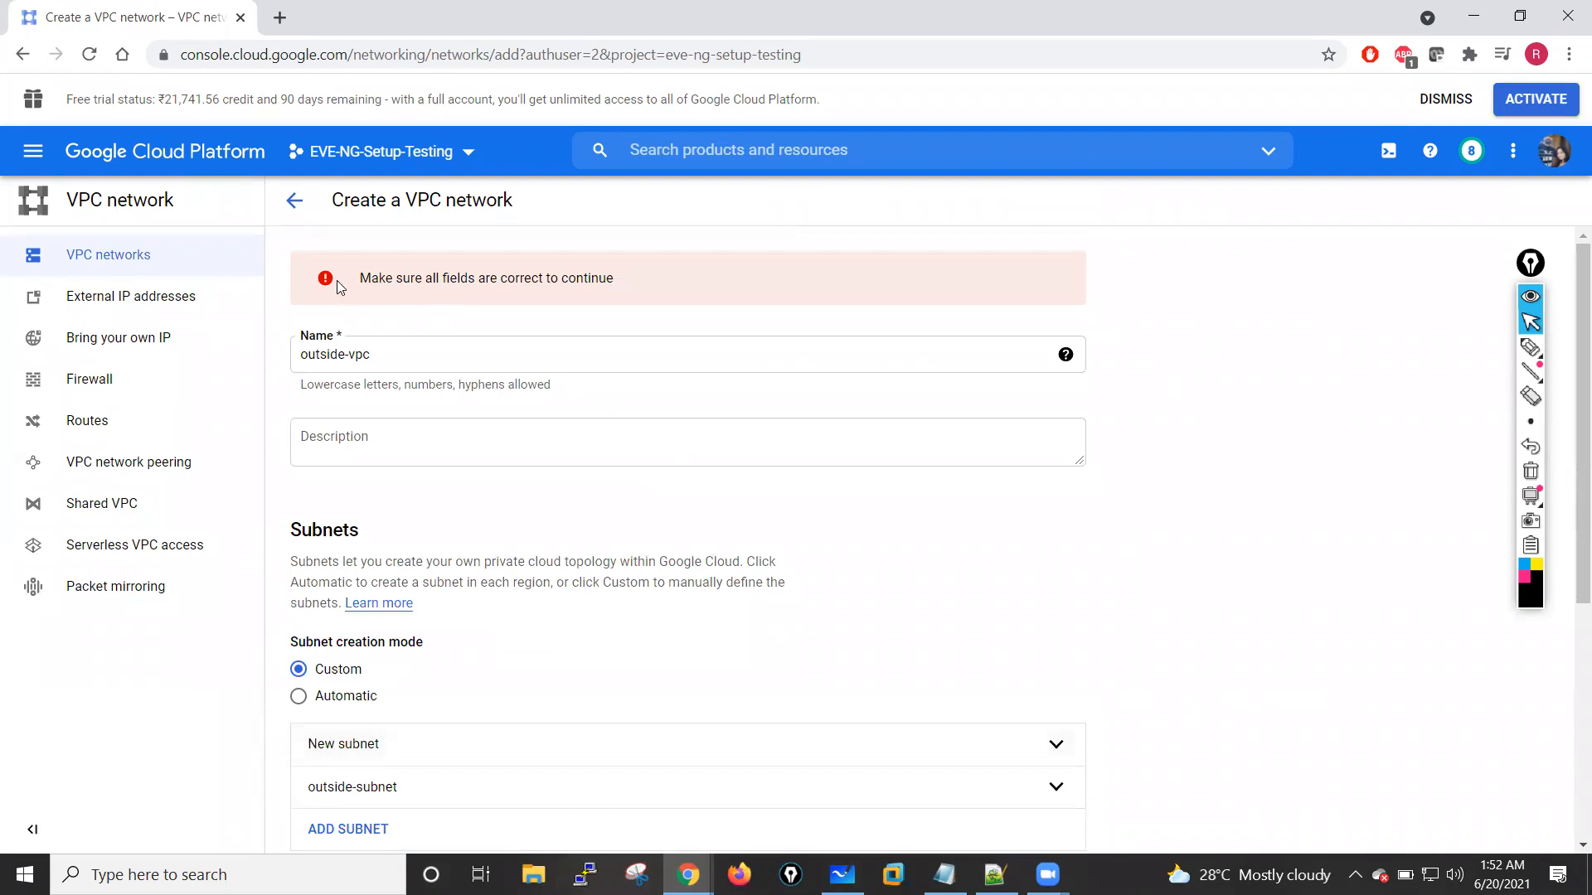
Step: Check the project notifications for details about the outside-vpc creation
double_click(378, 278)
left_click(597, 278)
left_click(1469, 153)
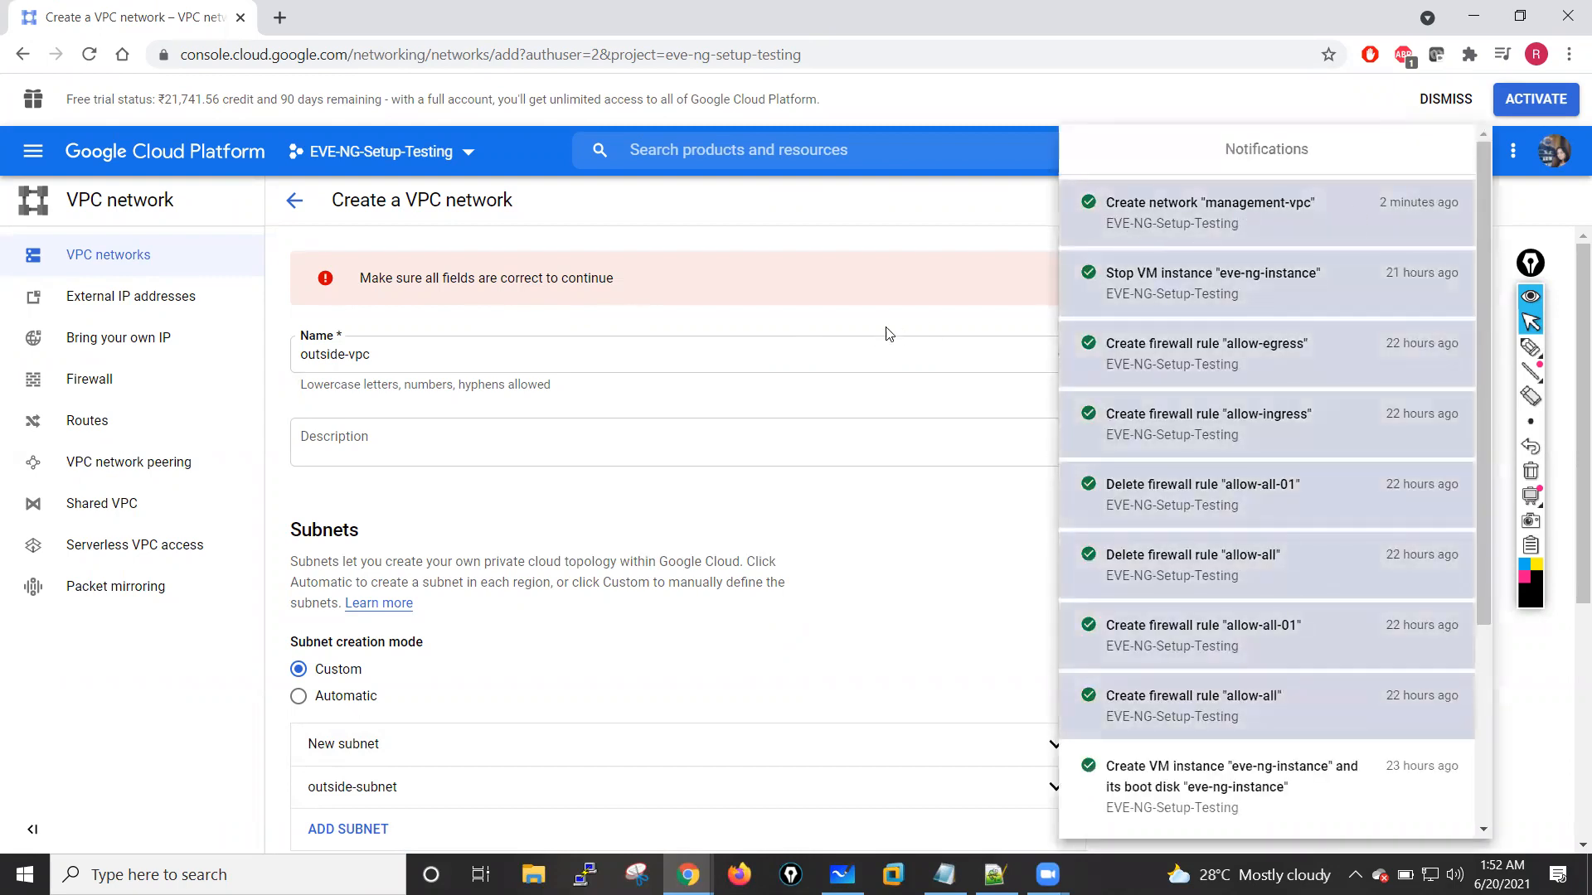
left_click(907, 221)
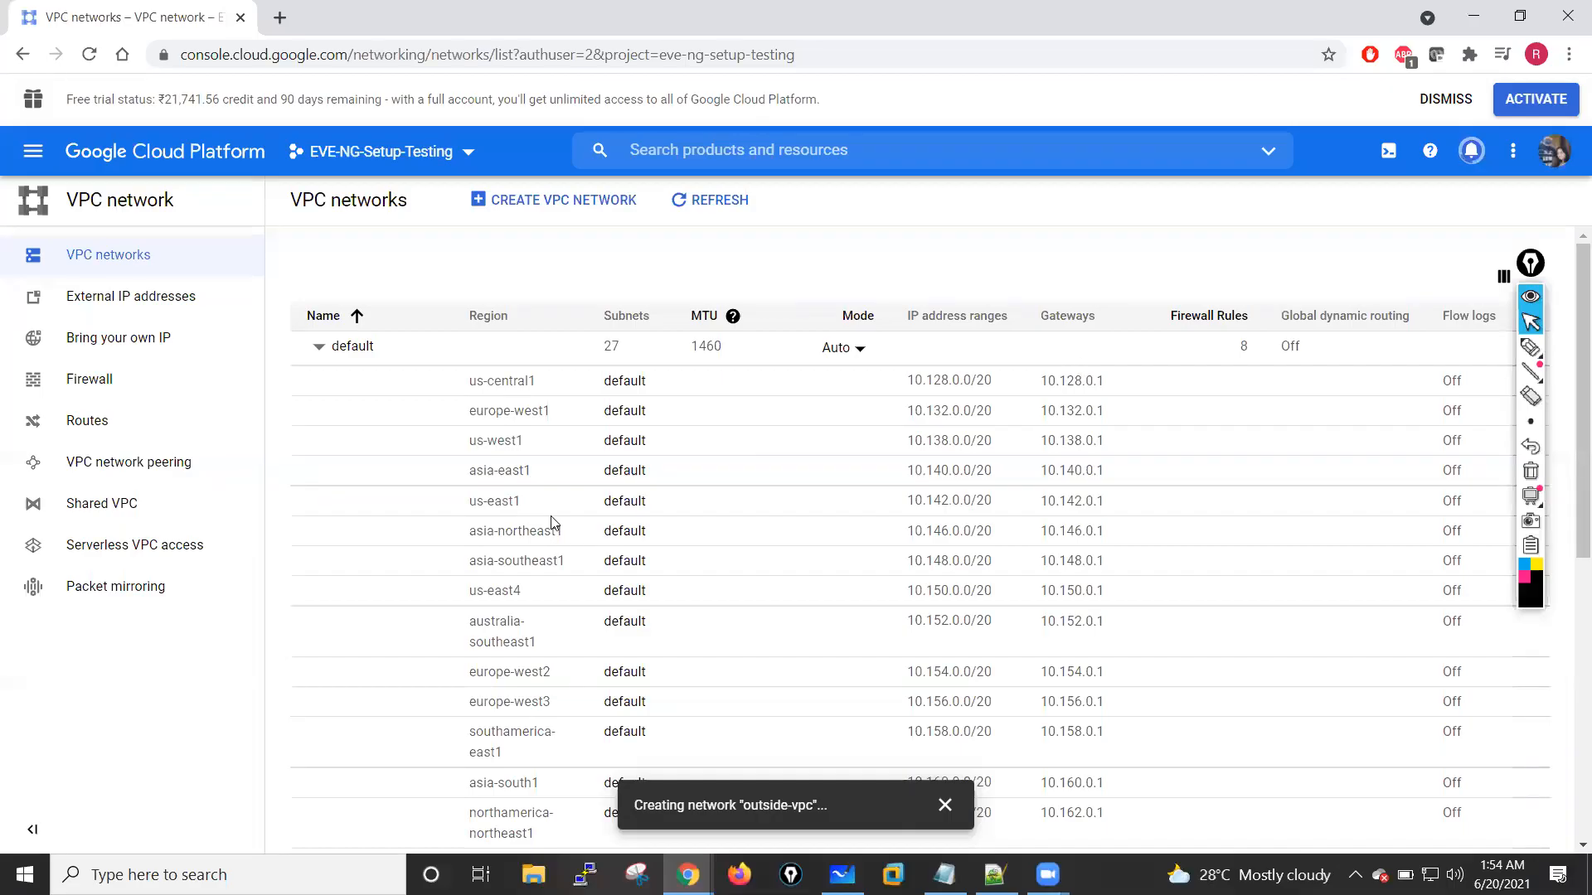
Step: Start a new VPC network and name it inside-vpc
scroll(554, 523, "down", 7)
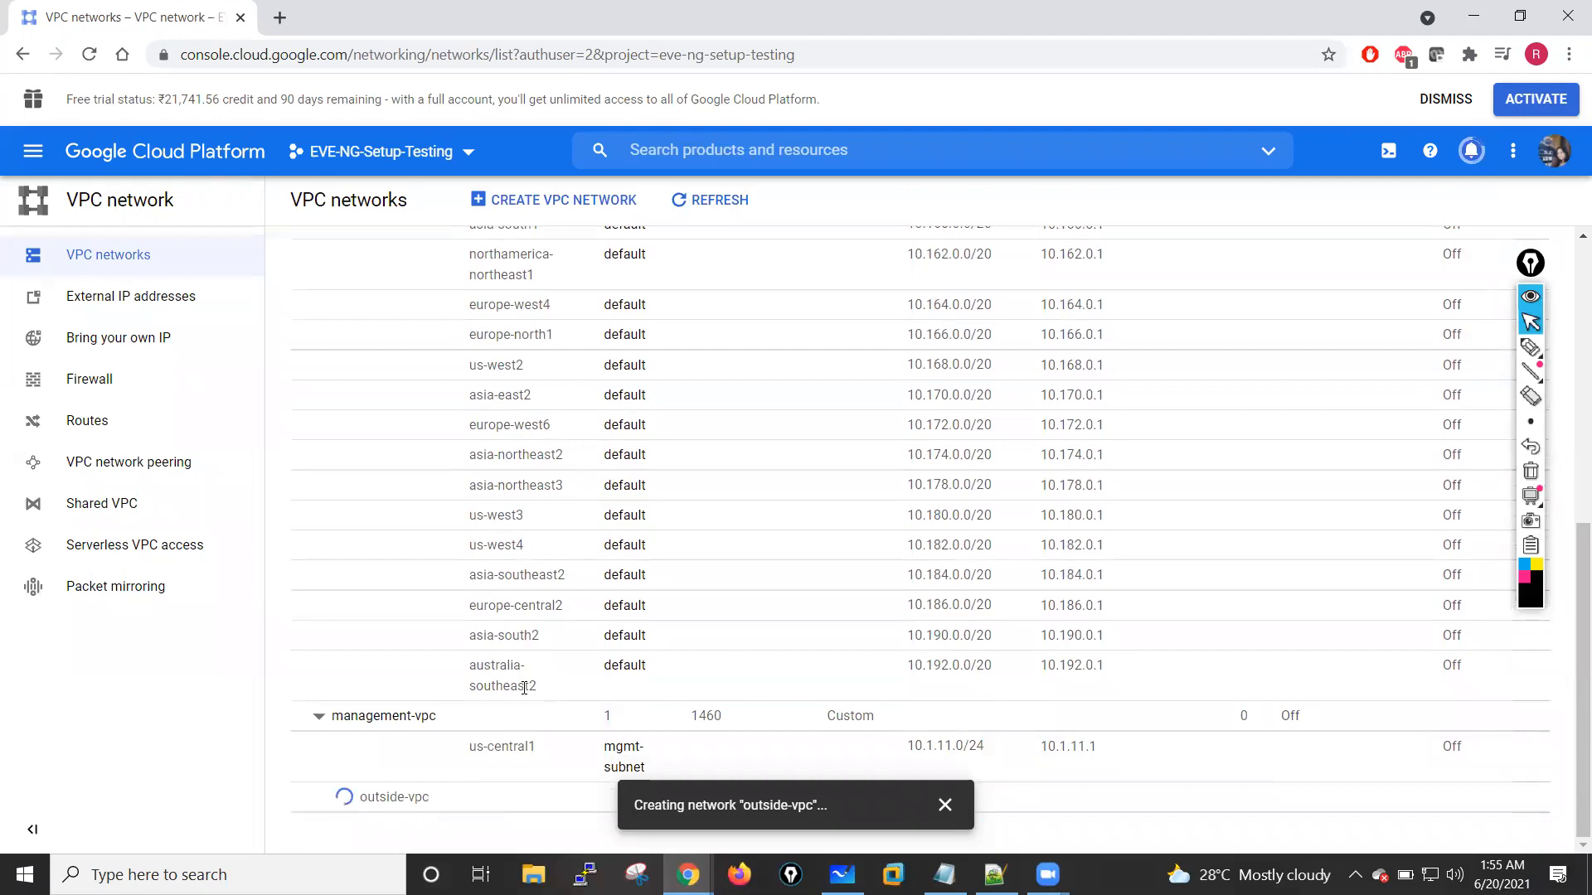
left_click(945, 805)
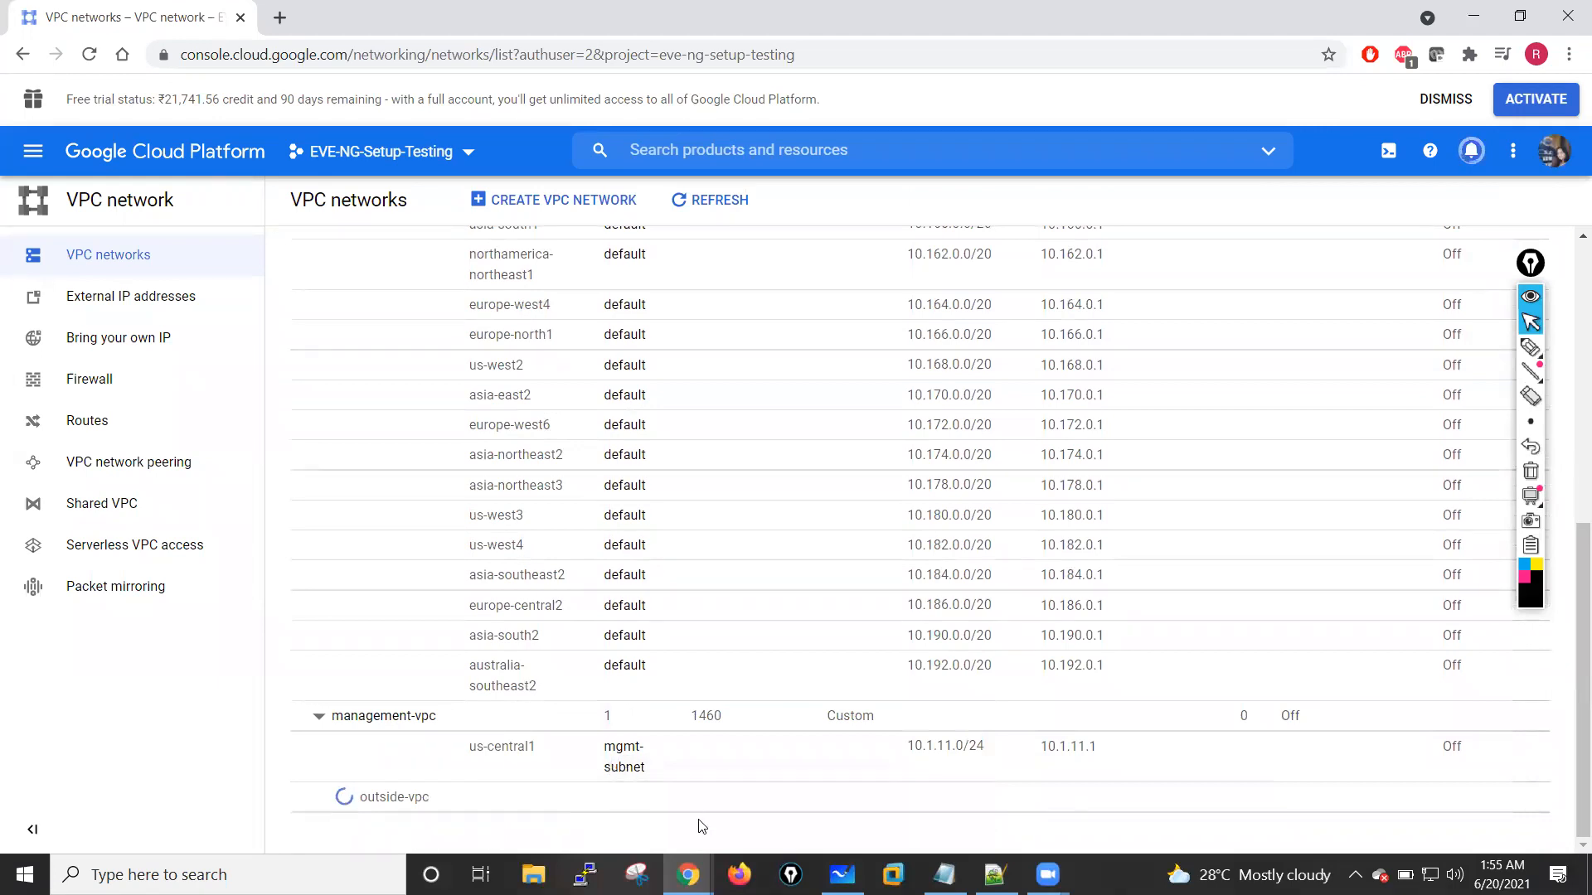
left_click(489, 200)
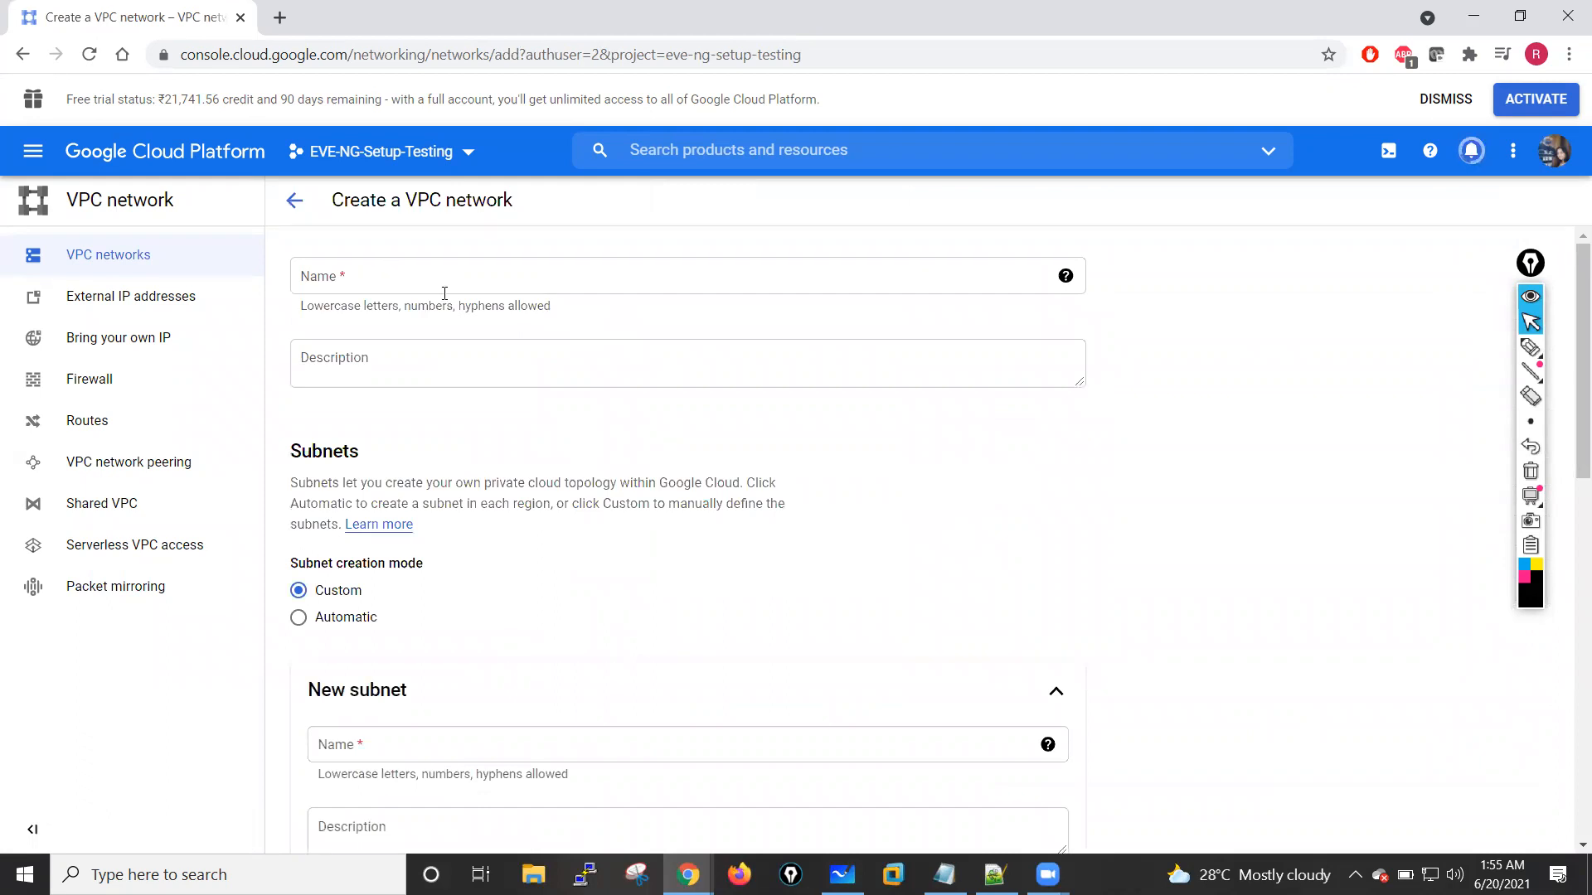
left_click(373, 285)
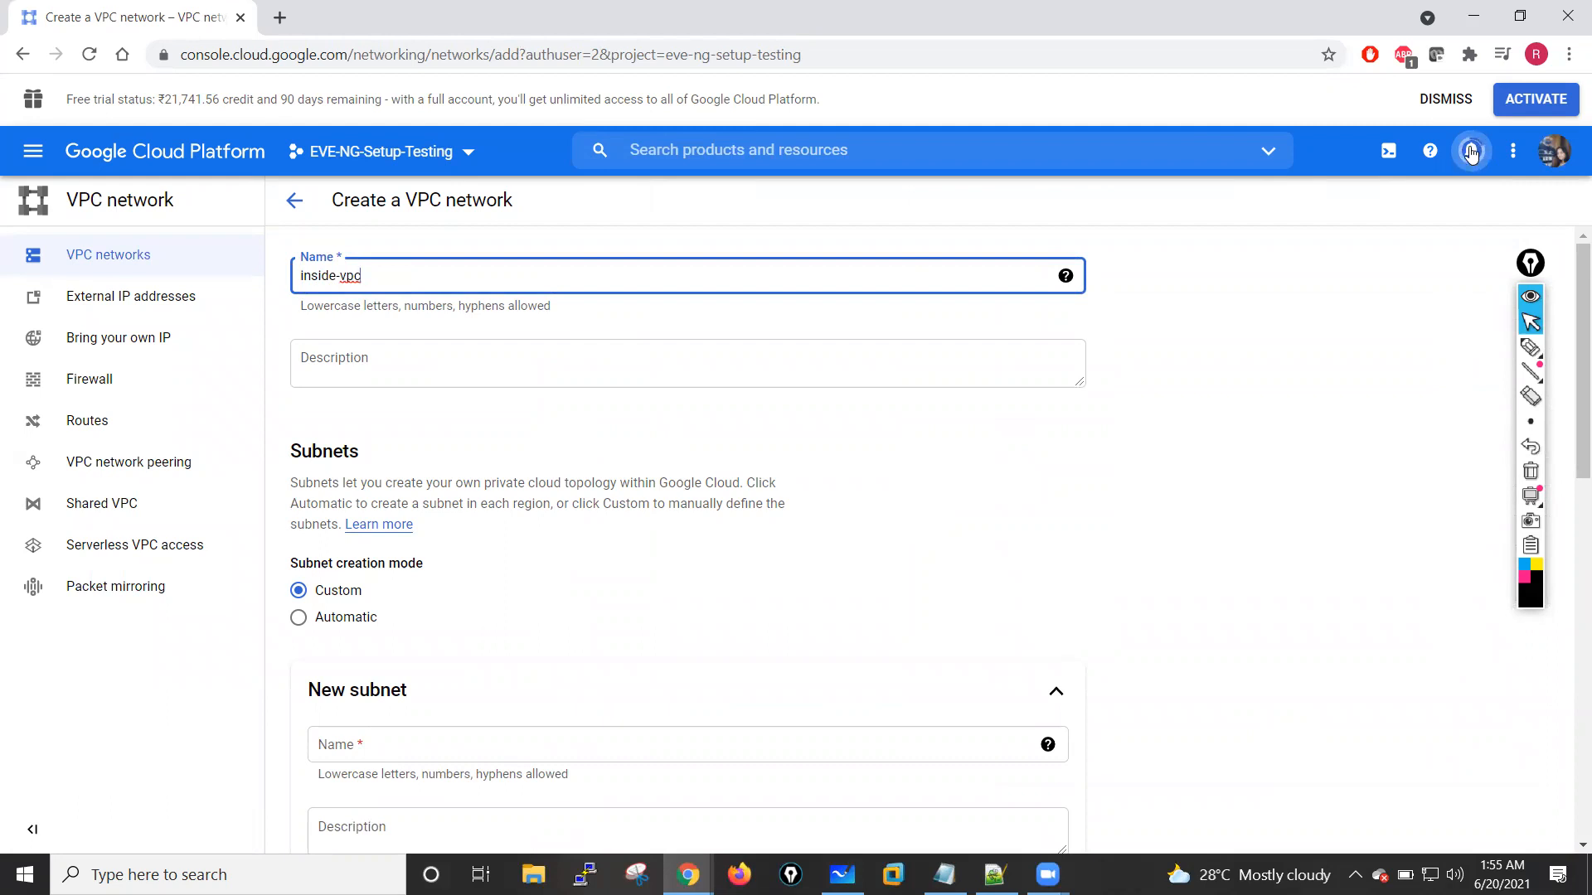
left_click(366, 361)
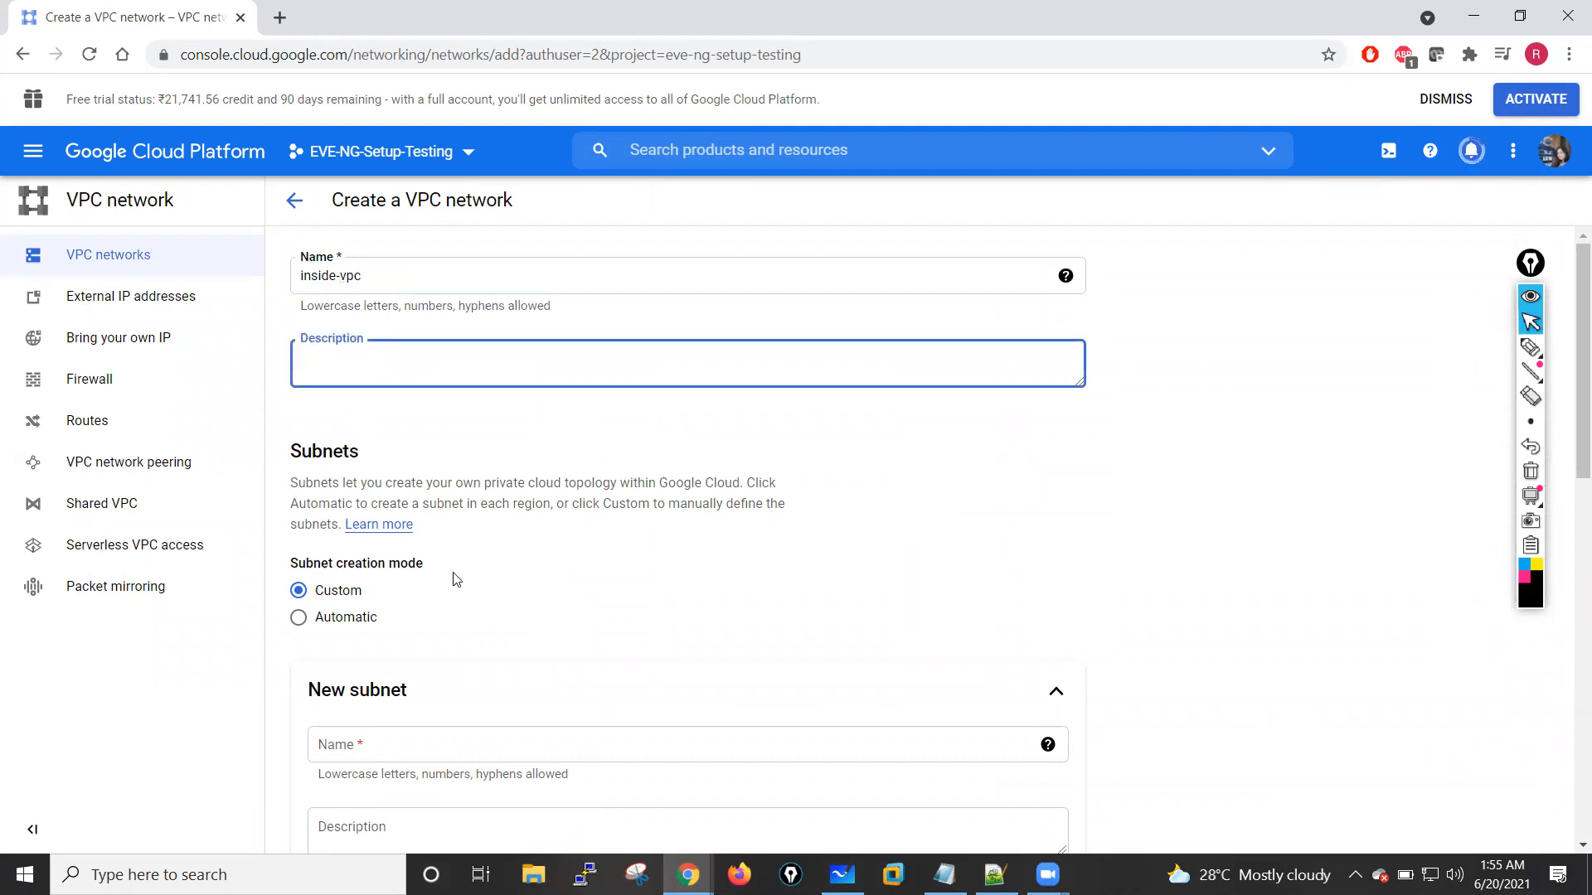
Step: Name the new subnet of inside-vpc inside-subnet
scroll(443, 559, "down", 3)
left_click(372, 471)
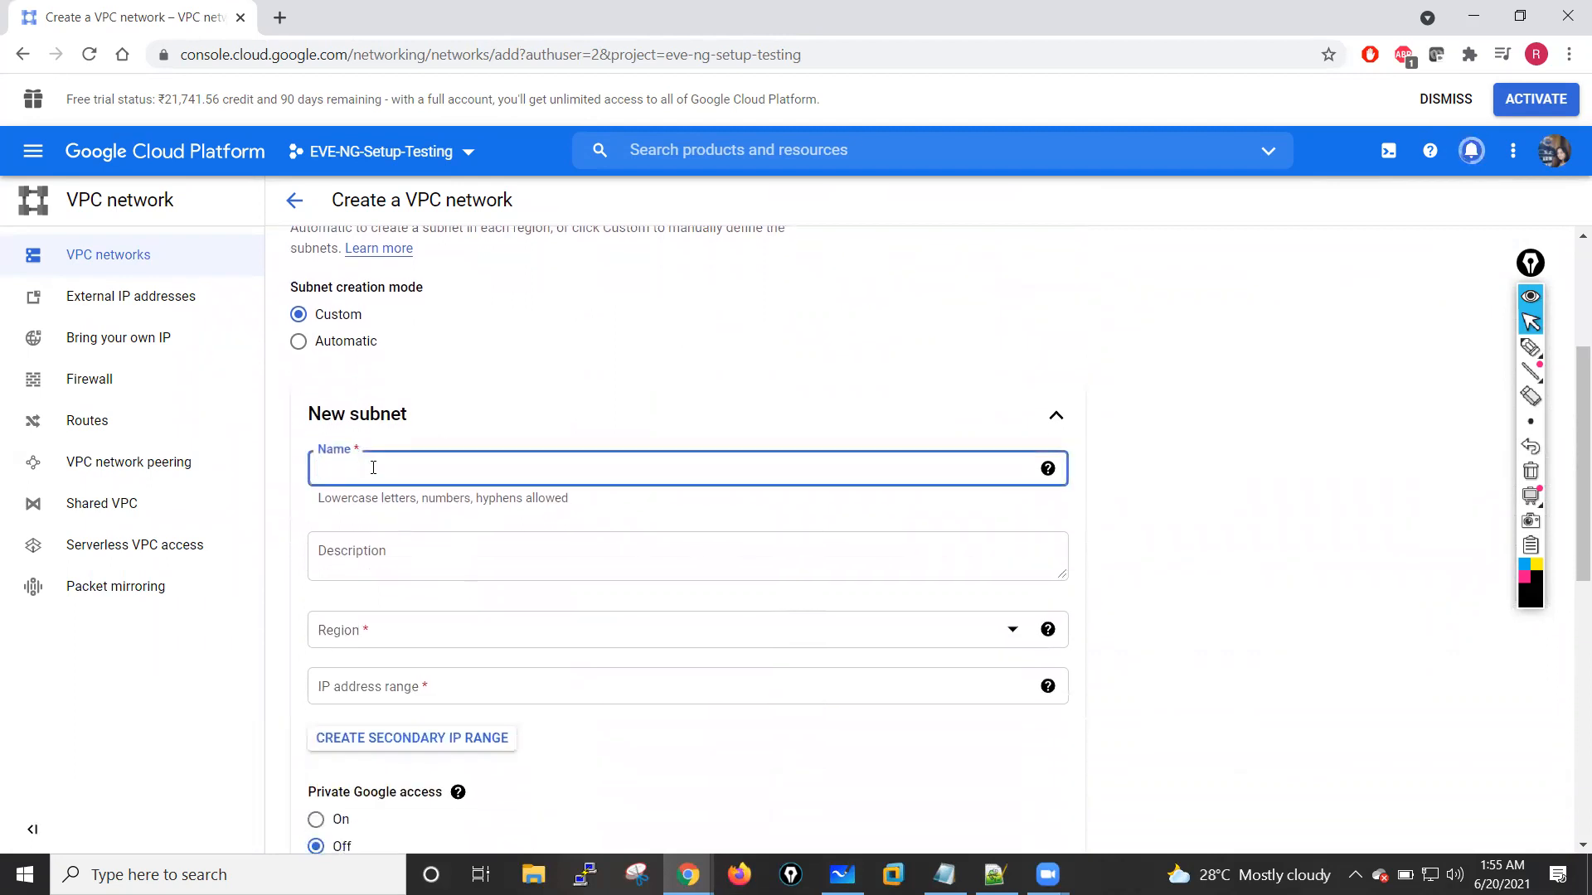
type("inside-subn")
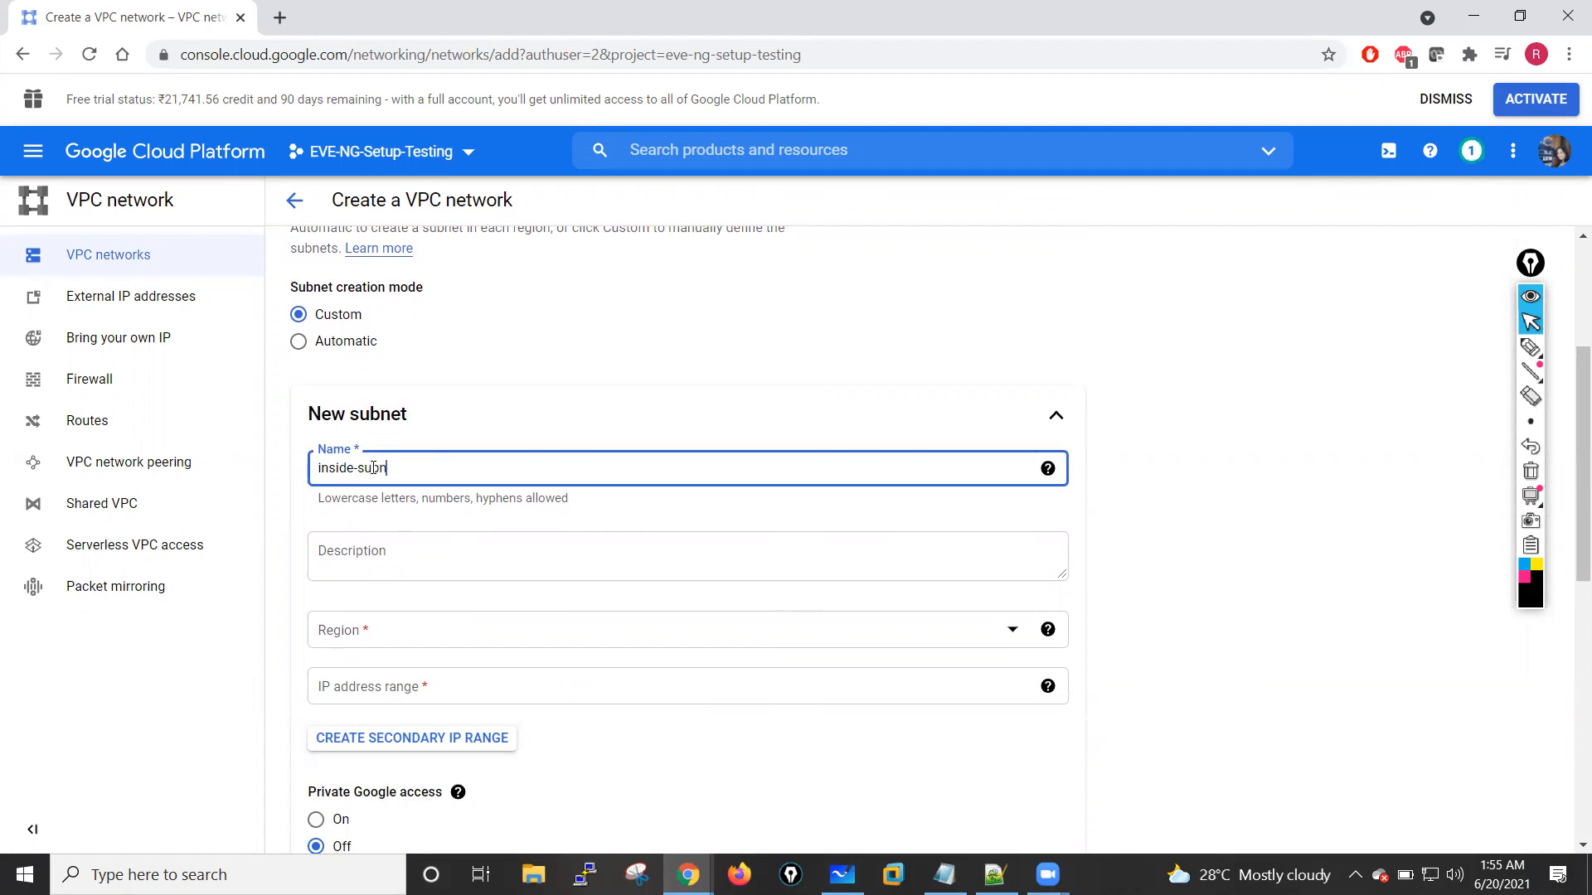
type("et")
Step: Set the region of inside-subnet to us-central1 and its IP address range to 10.1.1.0/24
left_click(434, 633)
scroll(611, 572, "down", 5)
scroll(612, 574, "down", 2)
left_click(389, 485)
left_click(393, 691)
type("10.1.1.0/")
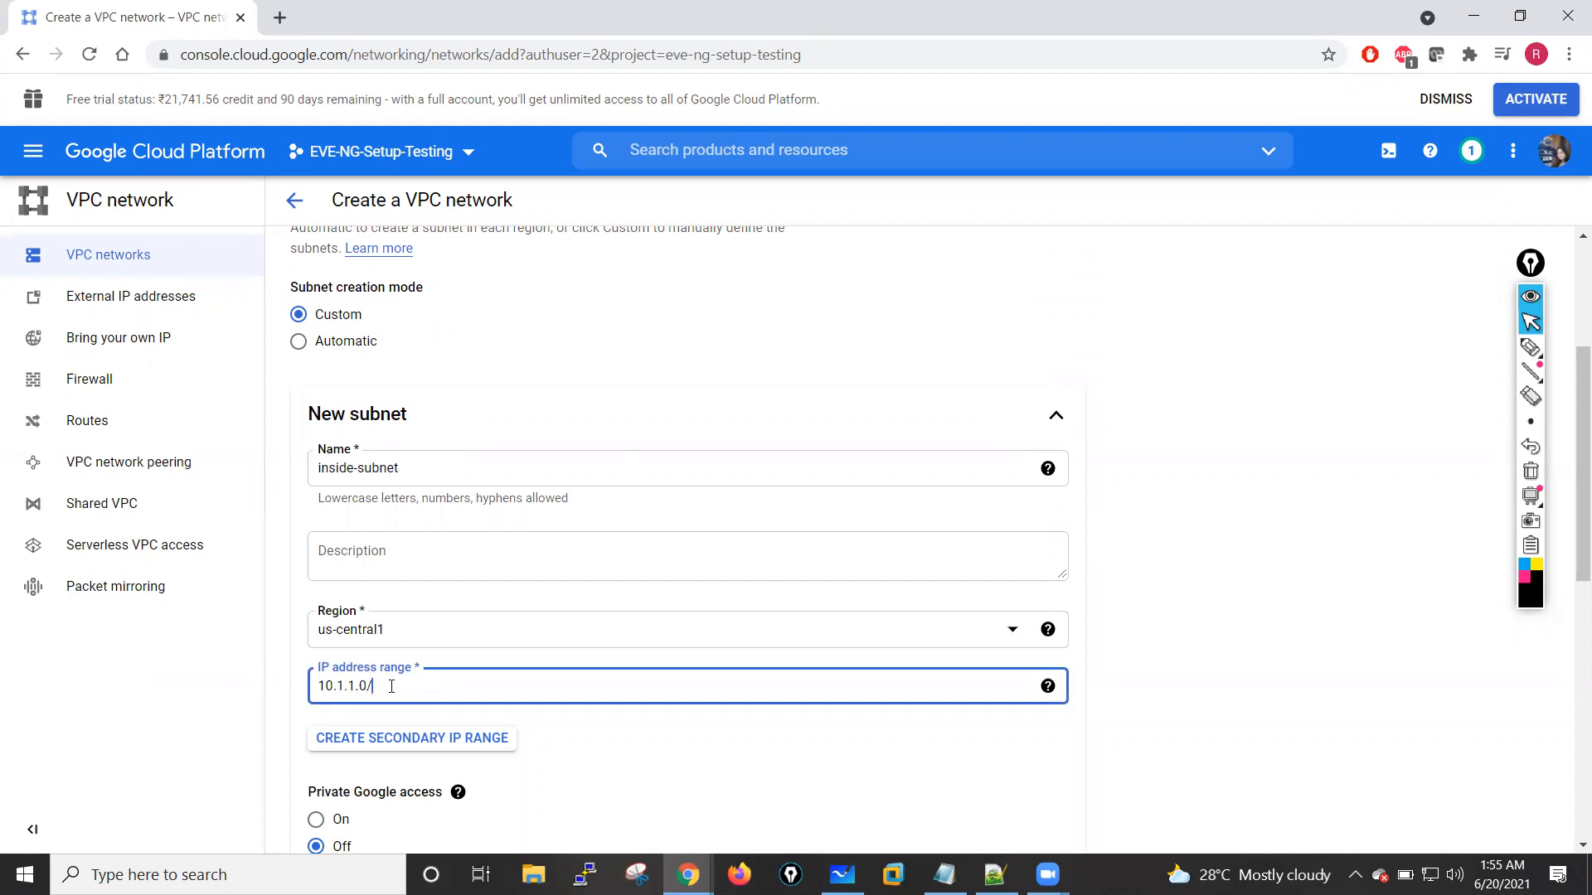
left_click(1199, 585)
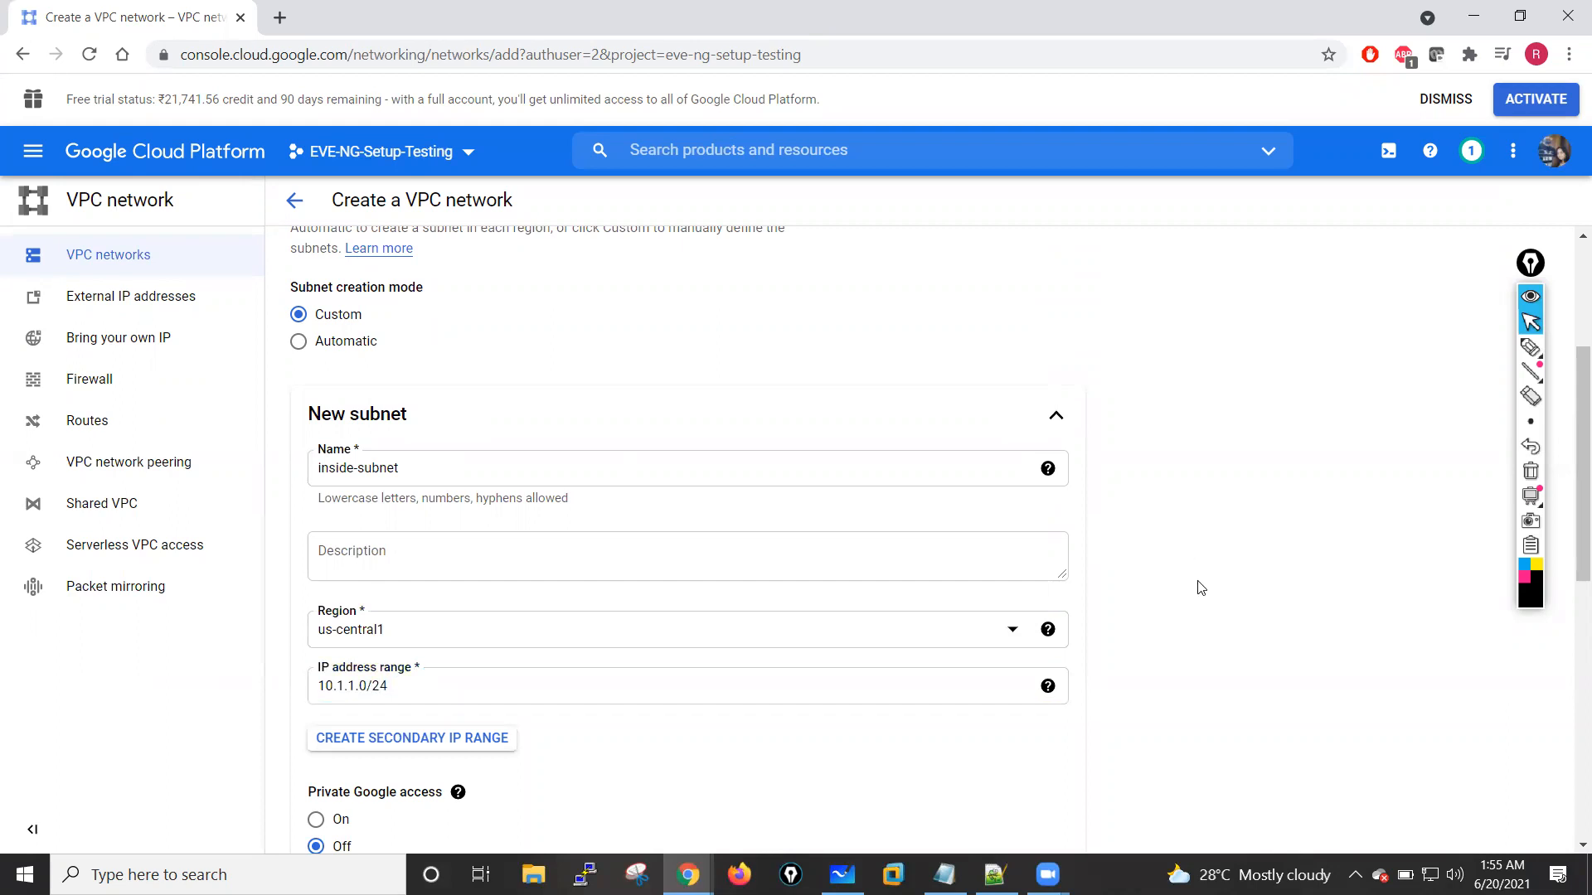
Step: Create the inside-vpc network with the entered settings and dismiss the progress message
scroll(849, 669, "down", 6)
scroll(555, 667, "down", 2)
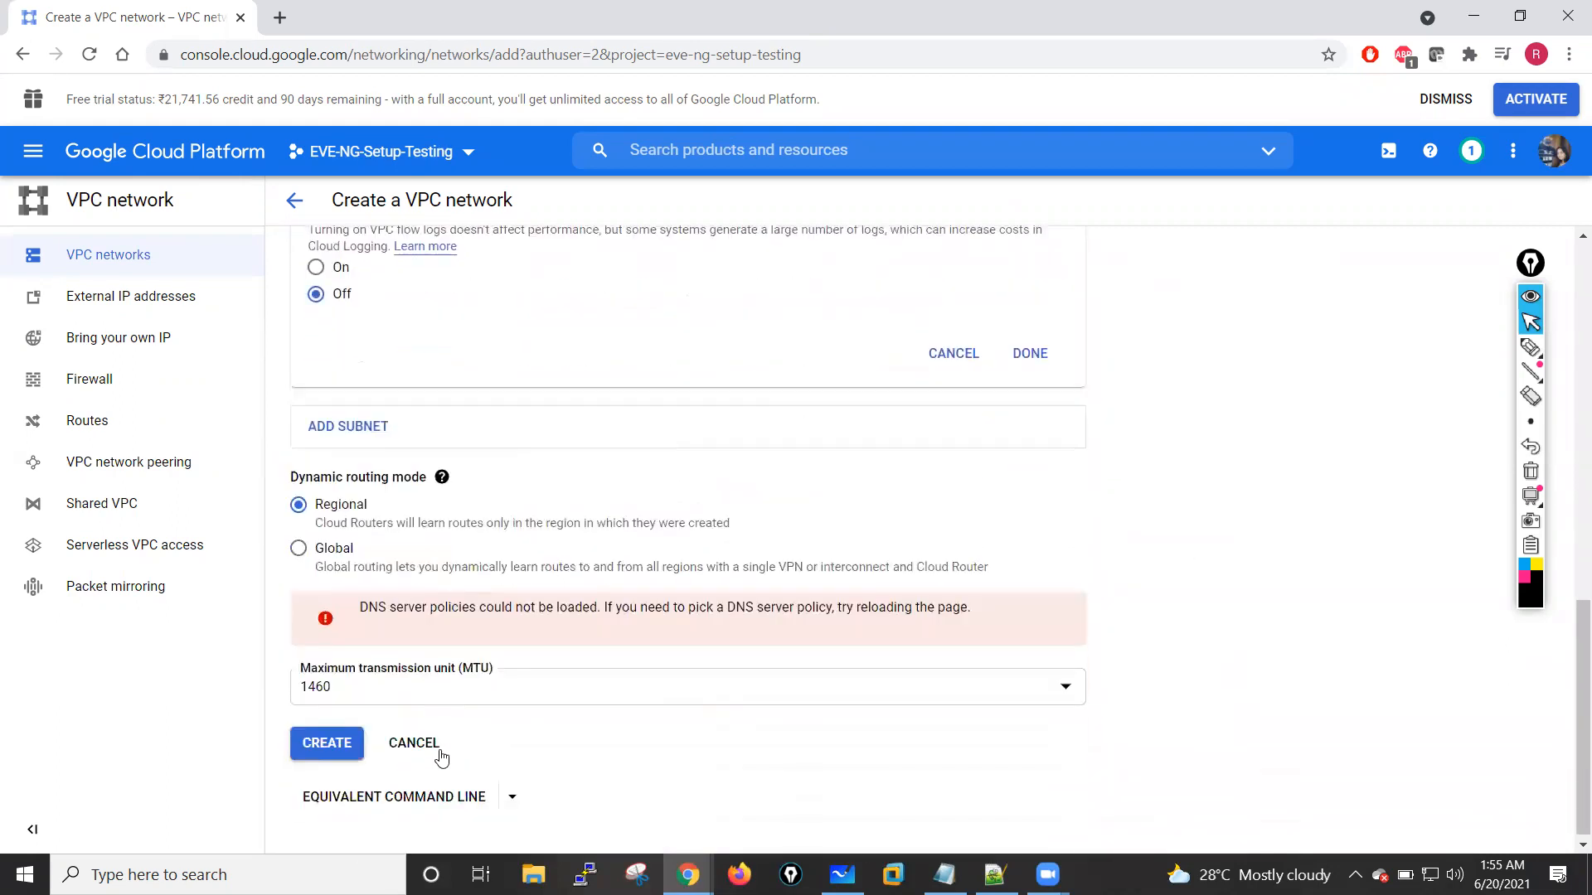
left_click(336, 737)
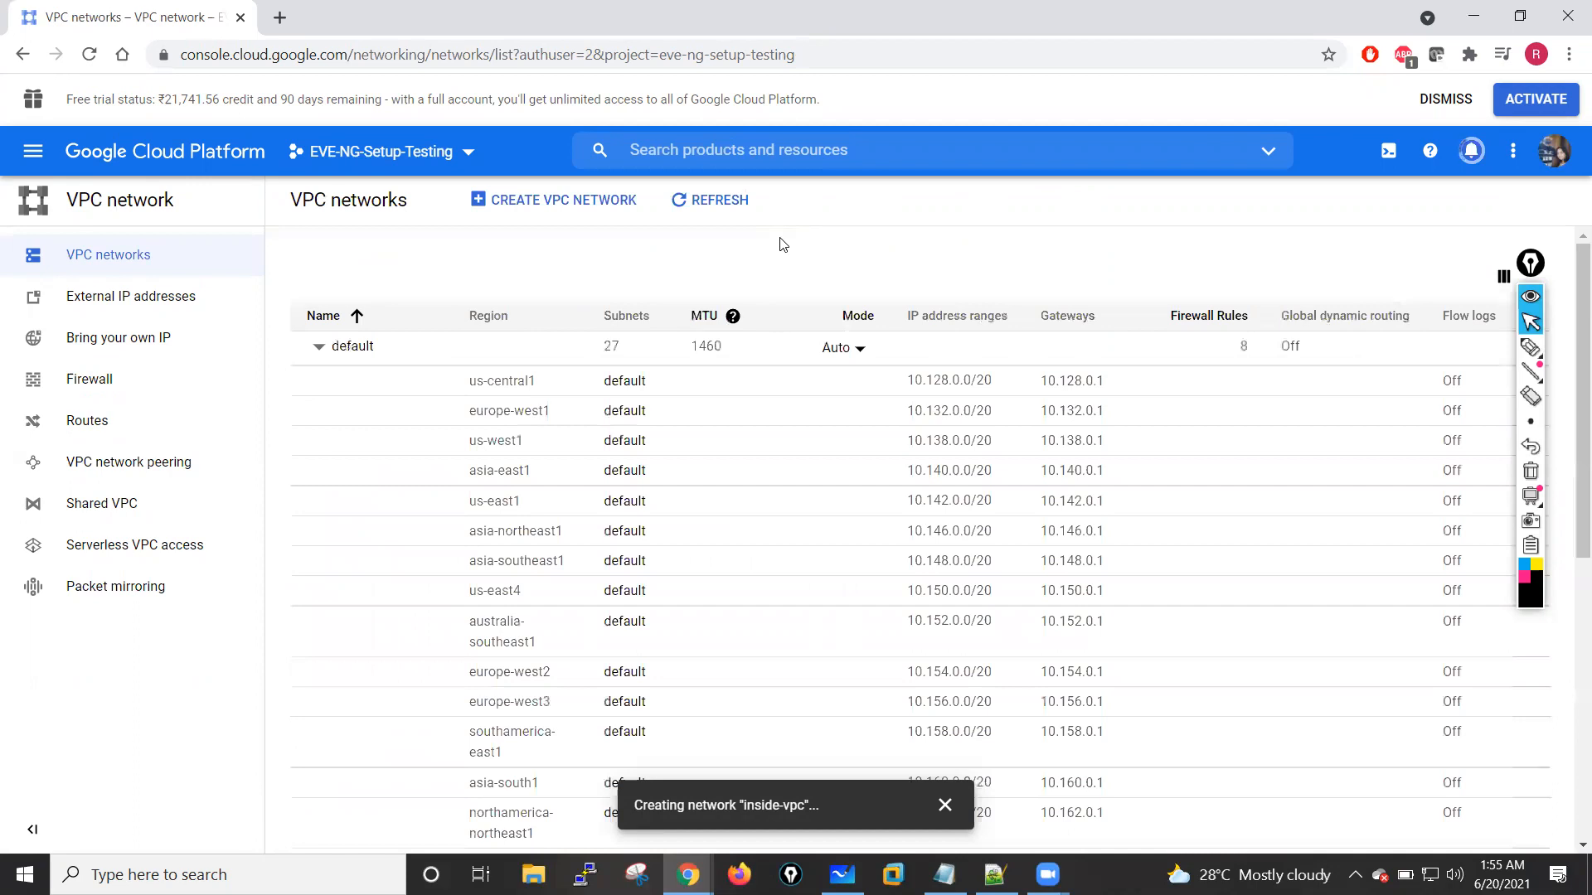
scroll(496, 484, "down", 6)
scroll(495, 484, "down", 1)
left_click(944, 805)
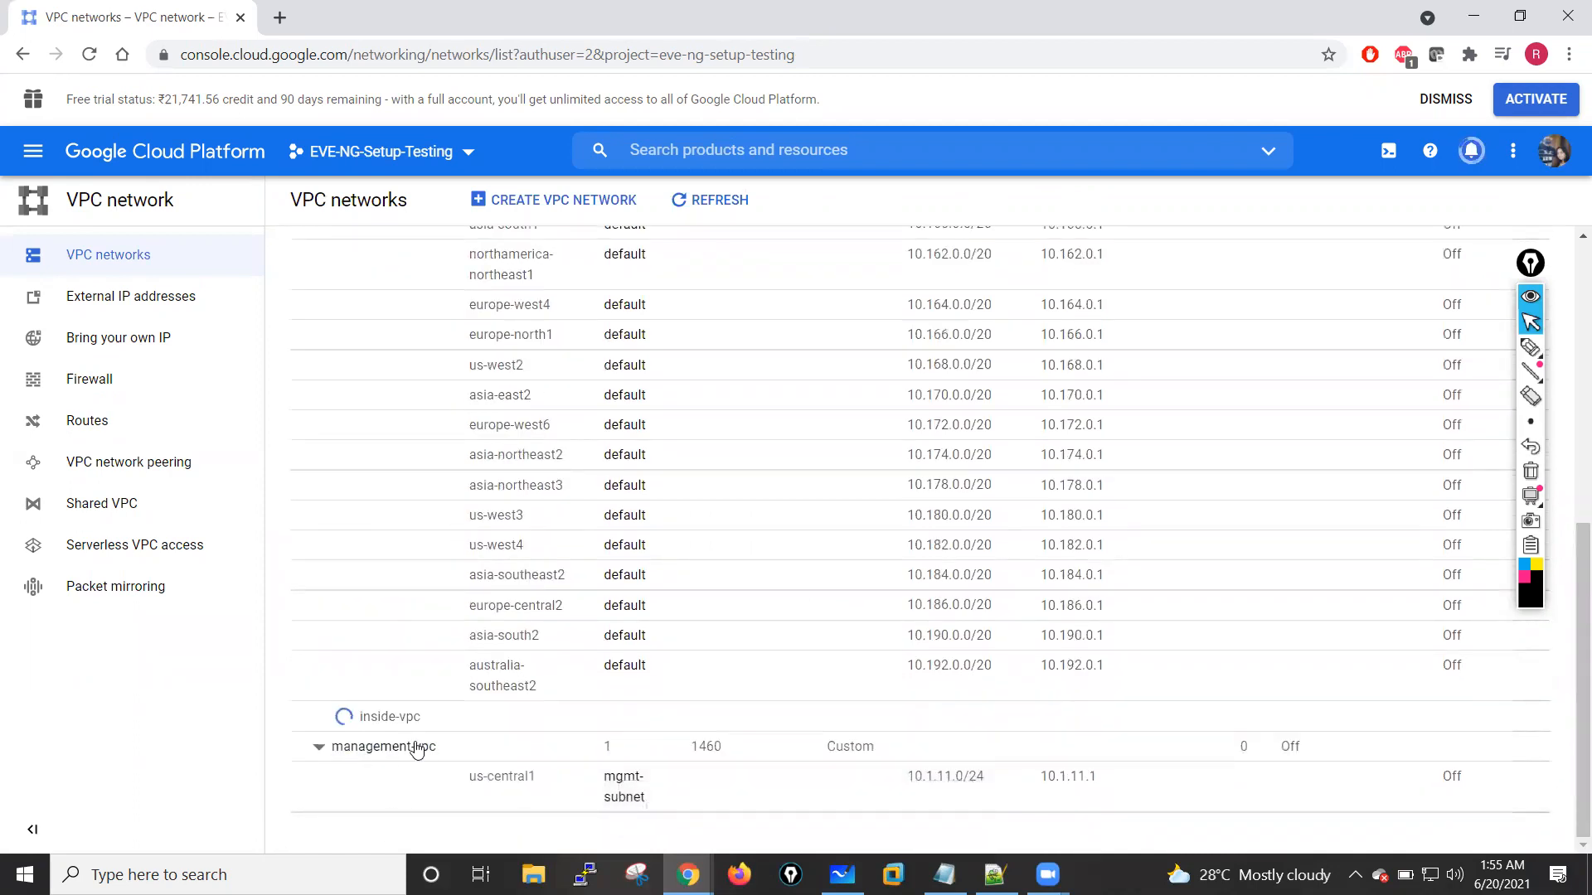
Step: Collapse the default network's subnets in the VPC networks list
scroll(448, 571, "up", 4)
scroll(449, 571, "up", 3)
scroll(451, 569, "down", 2)
scroll(440, 559, "up", 2)
left_click(319, 355)
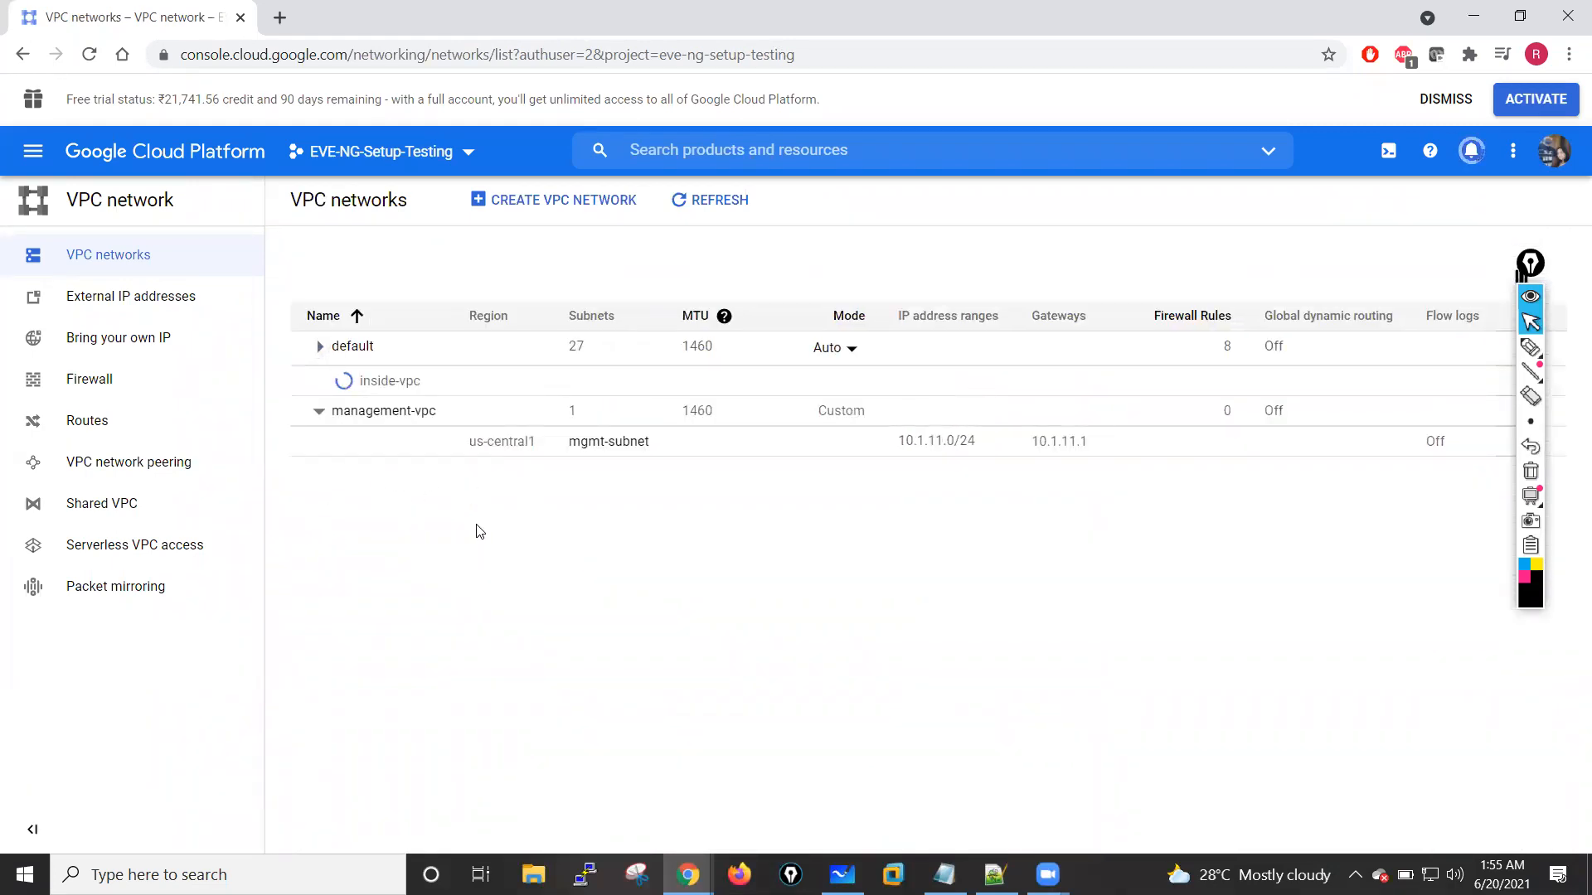
Step: Check the notifications for the creation status of the inside-vpc and outside-vpc networks
left_click(1534, 292)
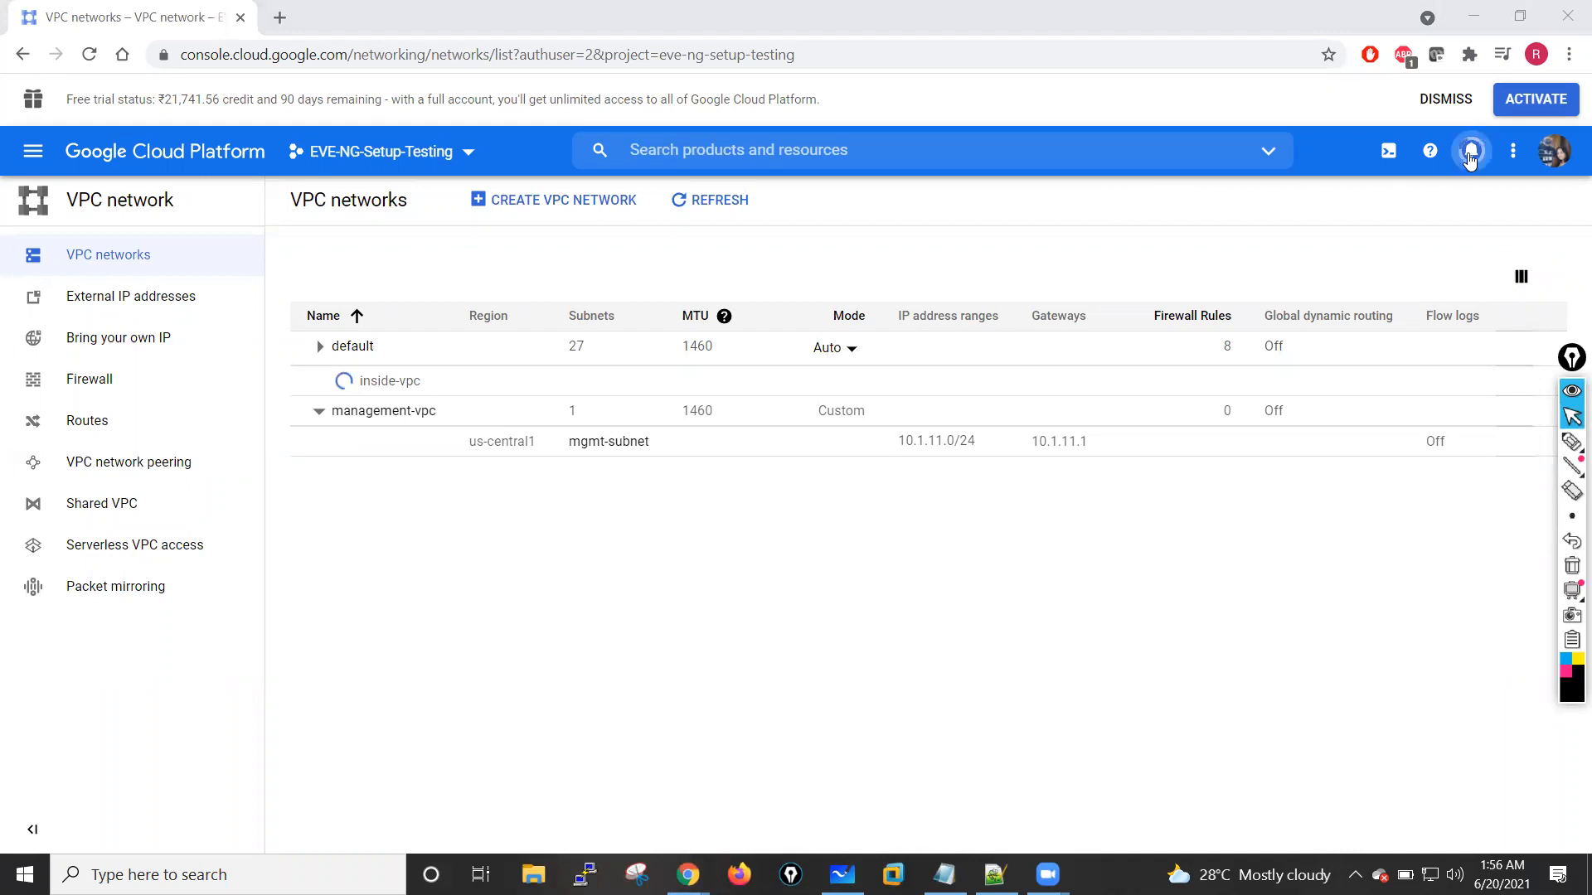
left_click(1470, 153)
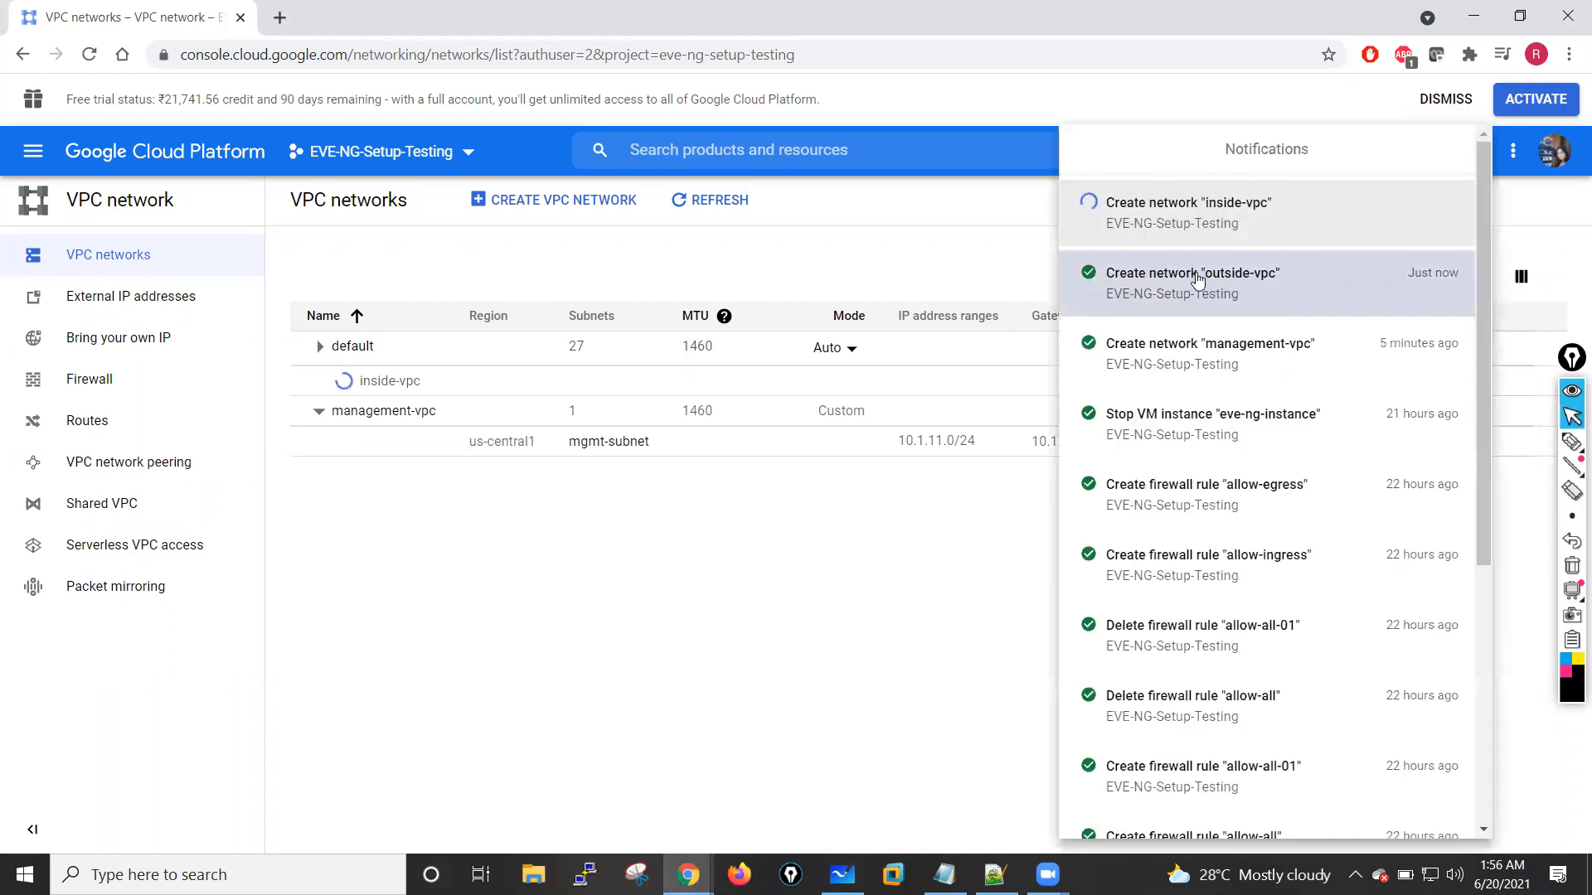
left_click(696, 626)
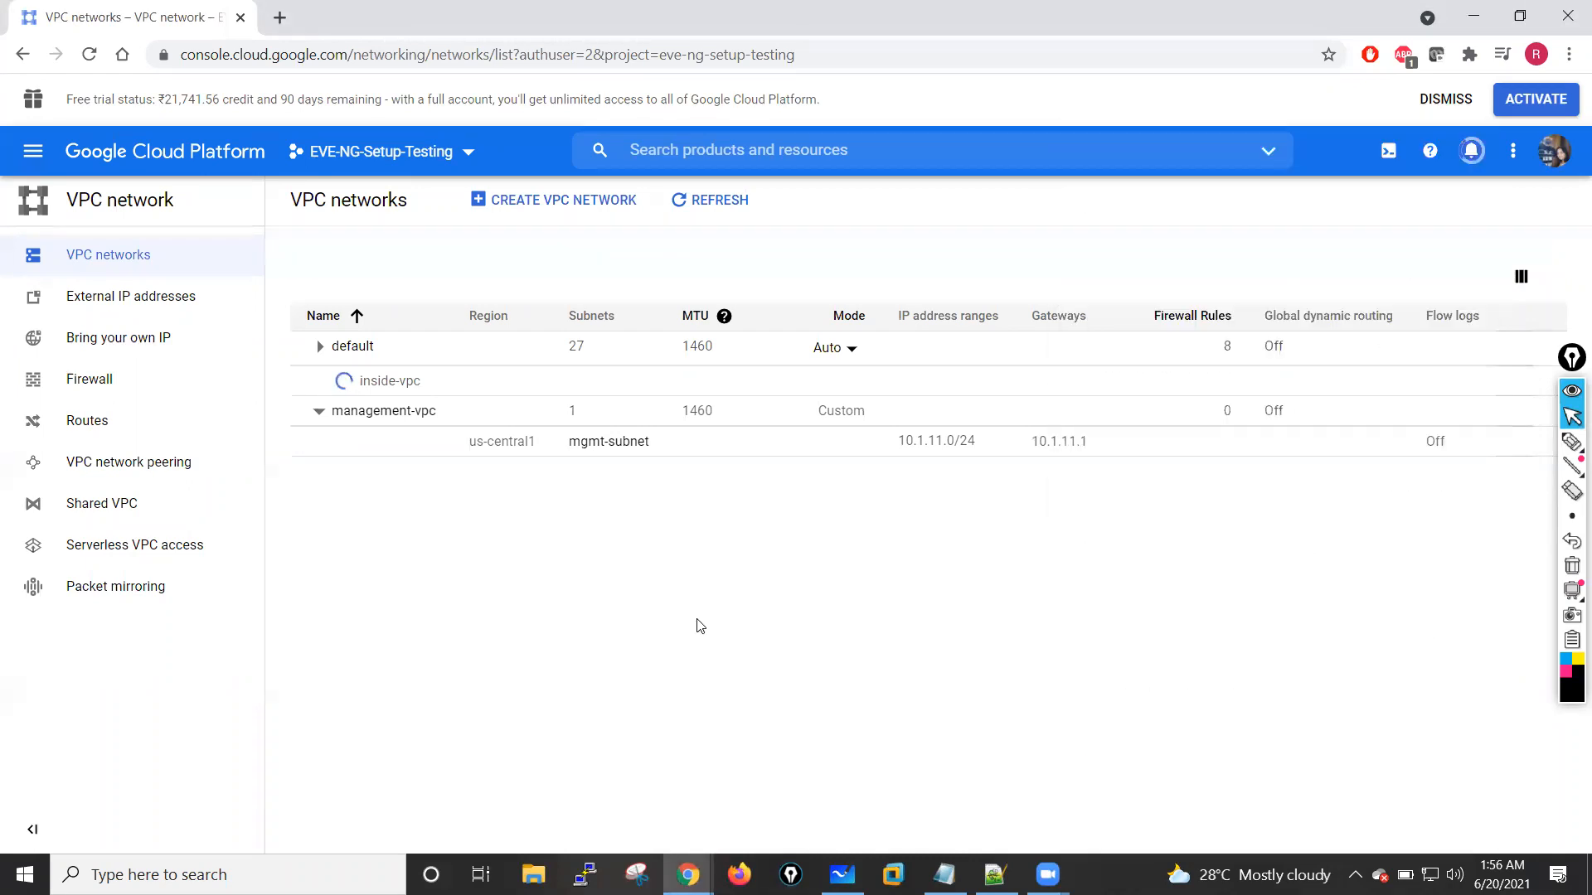
Step: Refresh the VPC networks list and collapse the default network's subnets
left_click(700, 202)
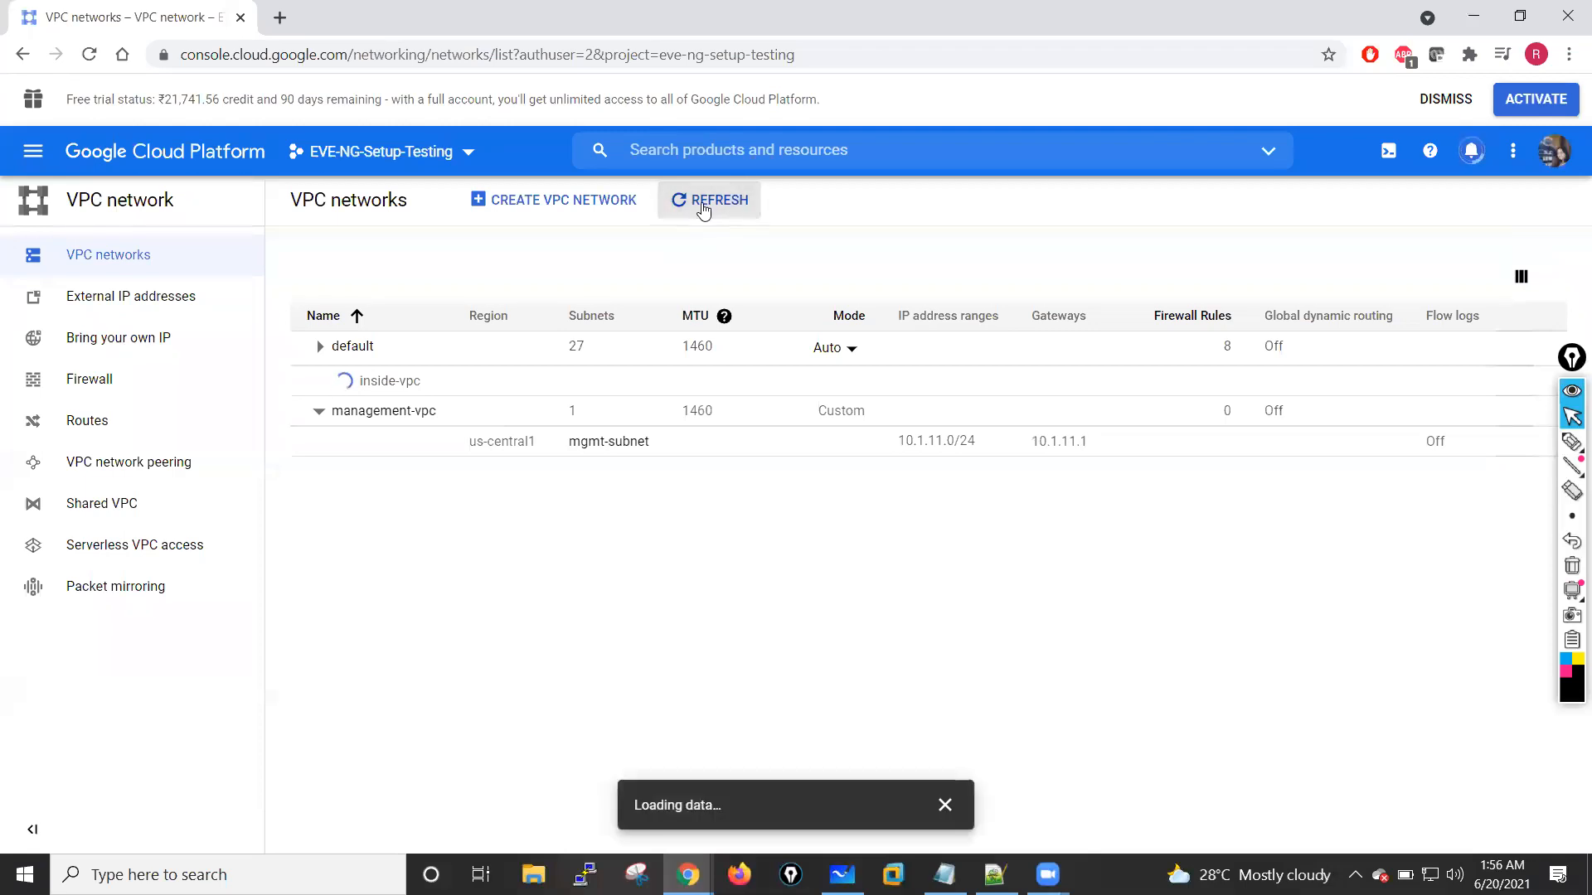
scroll(347, 580, "down", 8)
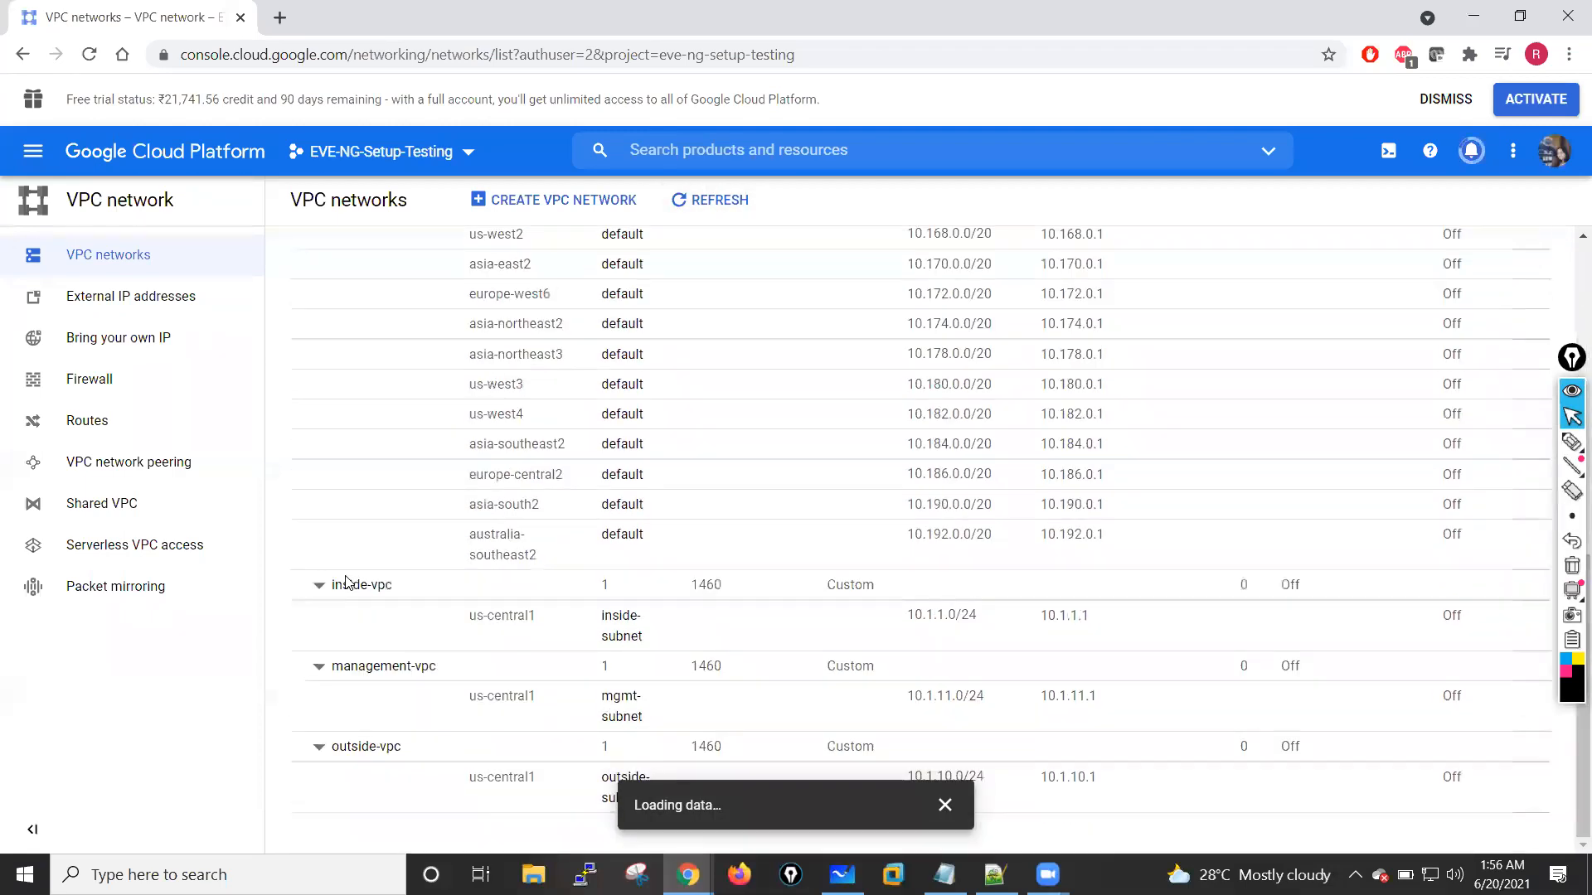
scroll(389, 292, "up", 10)
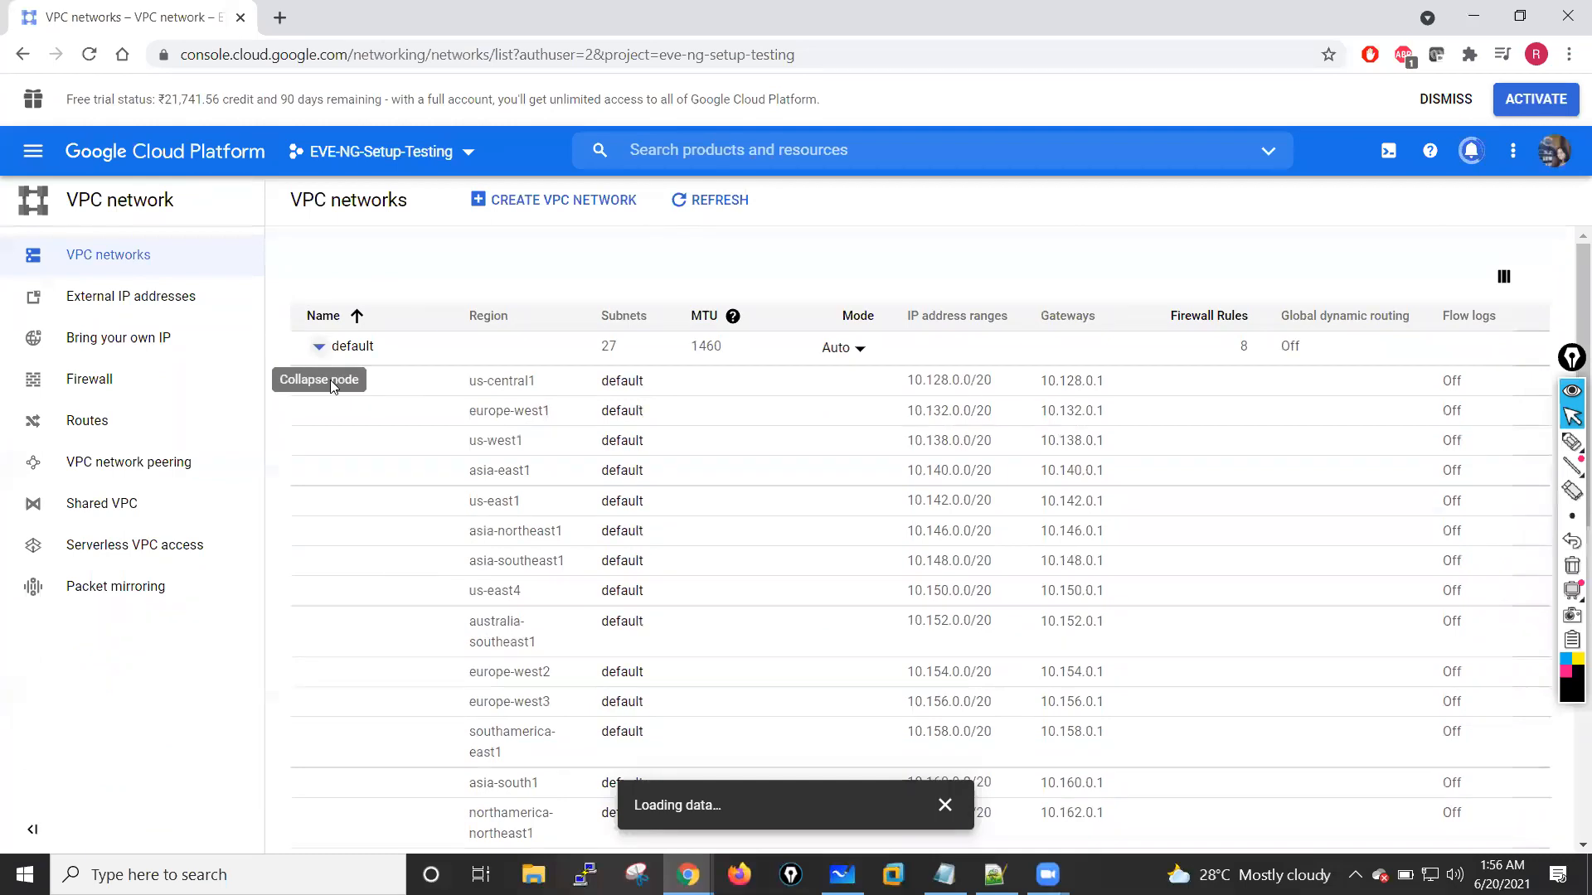
left_click(319, 346)
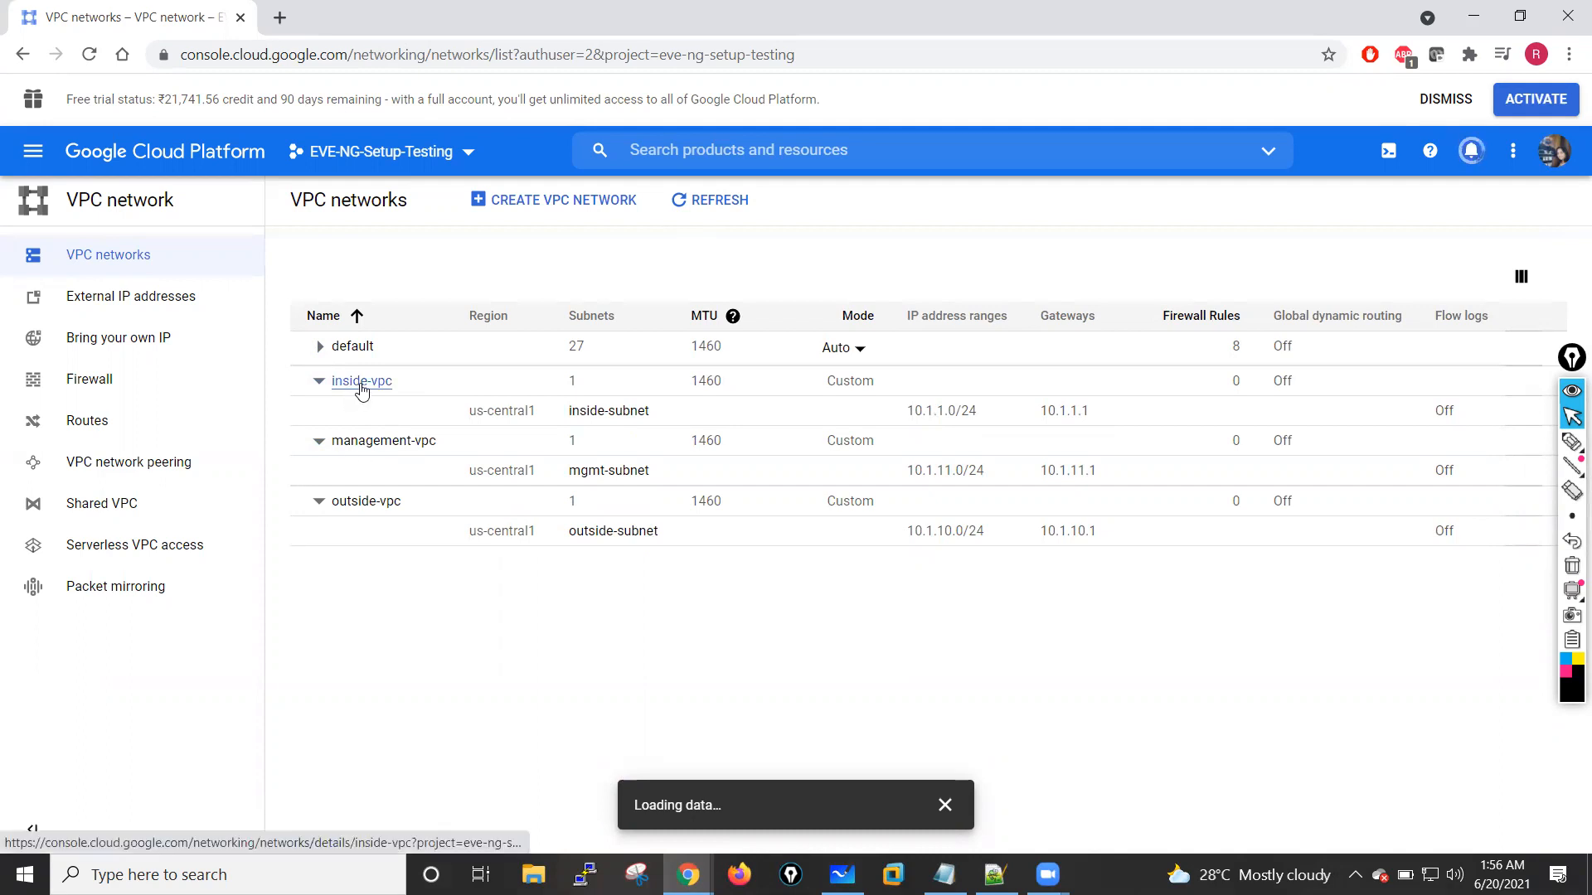
Step: Open the management-vpc network's details and review its routes
left_click(391, 443)
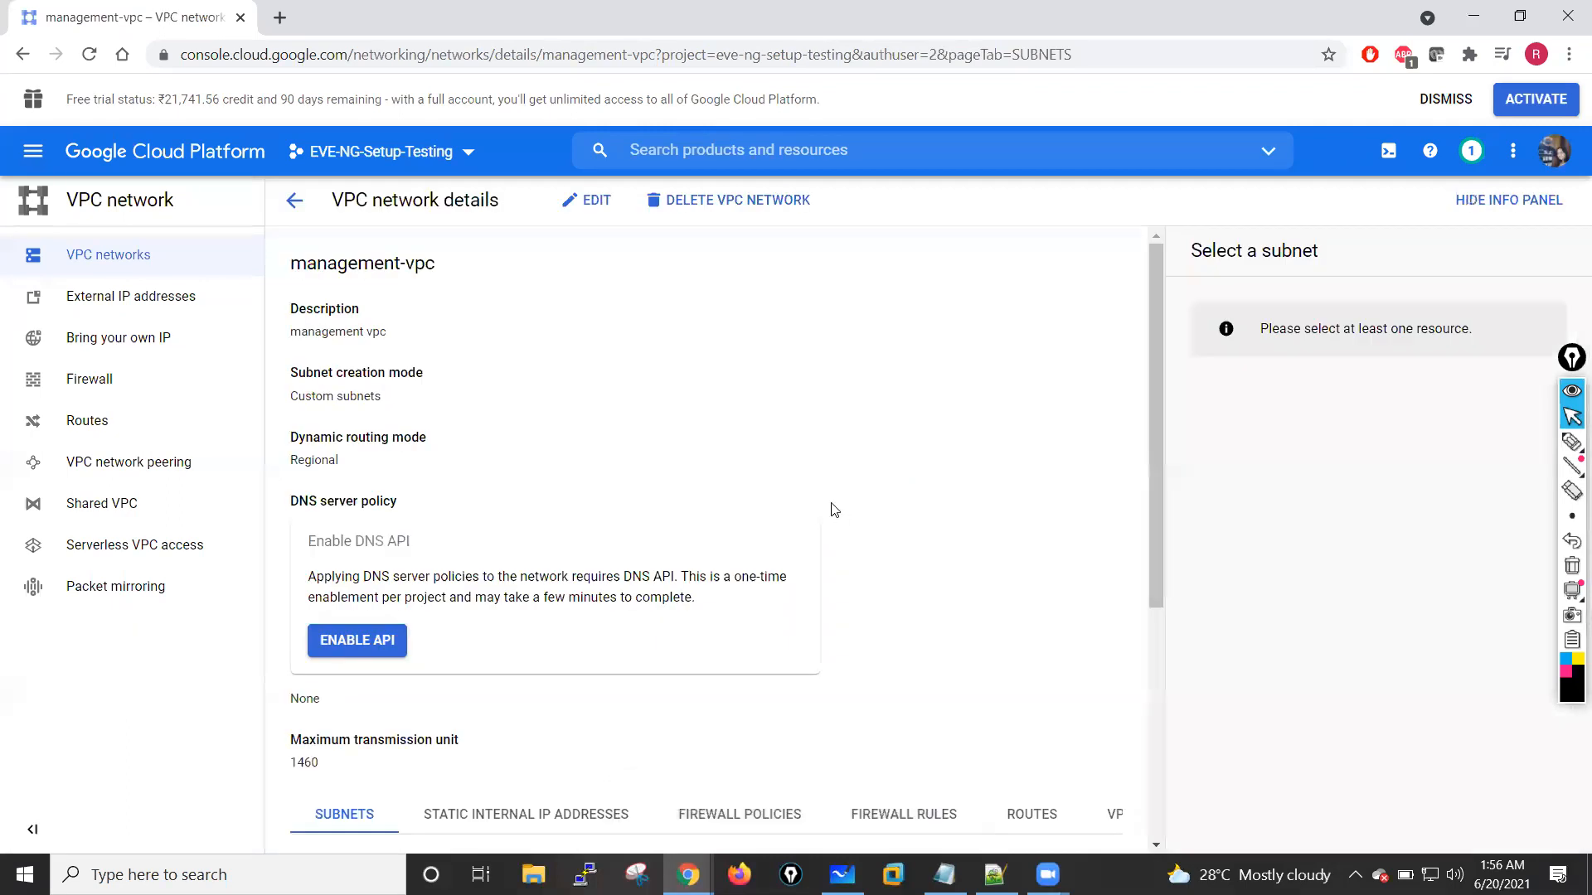
scroll(834, 509, "down", 5)
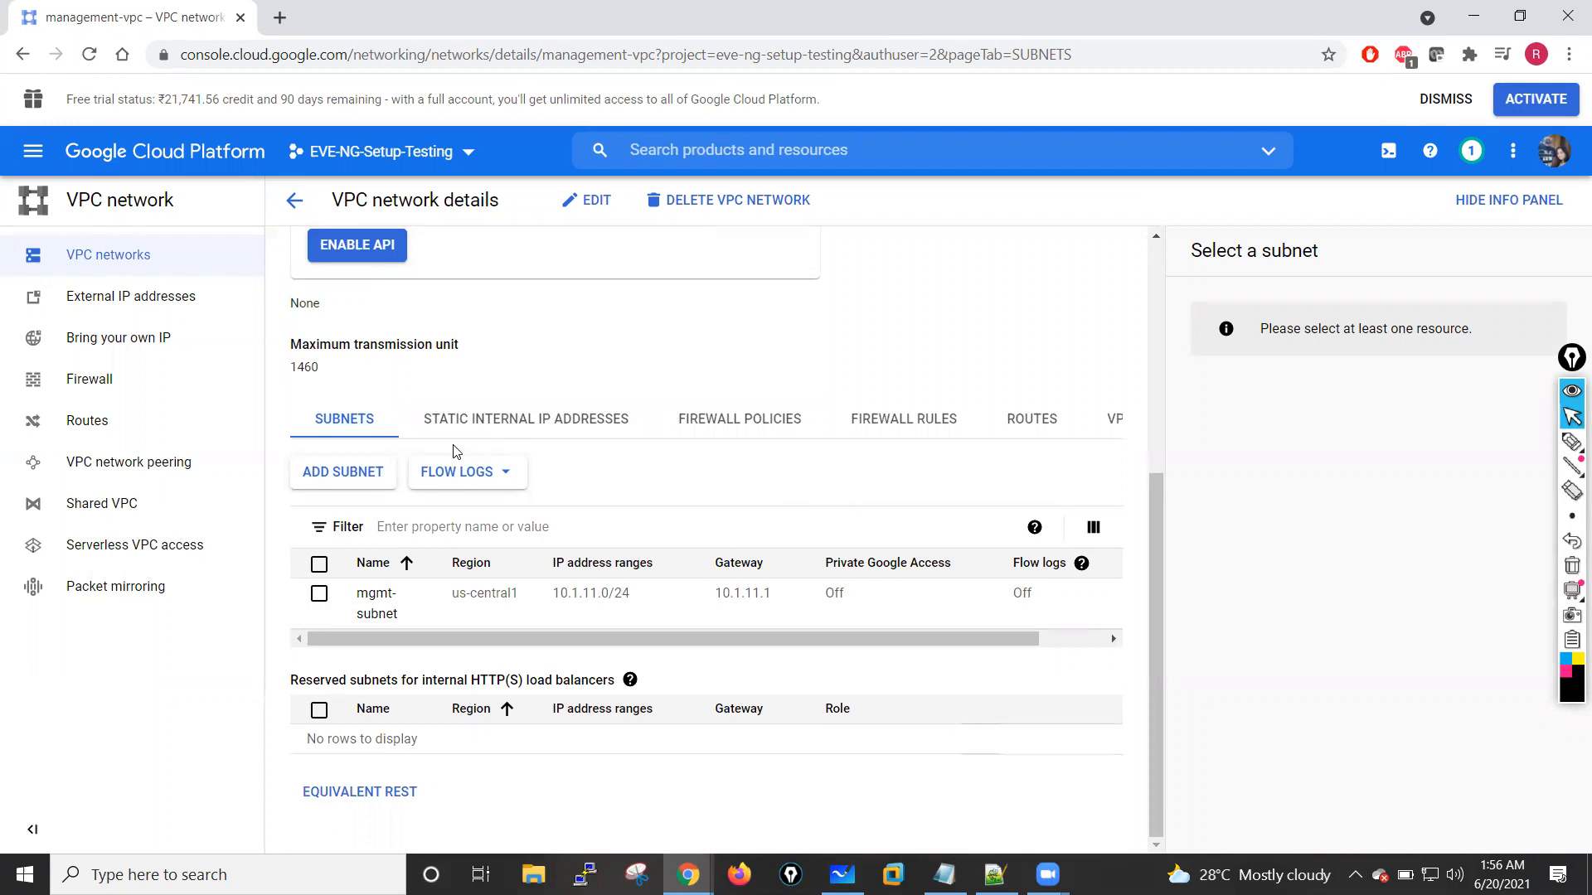
left_click(1034, 419)
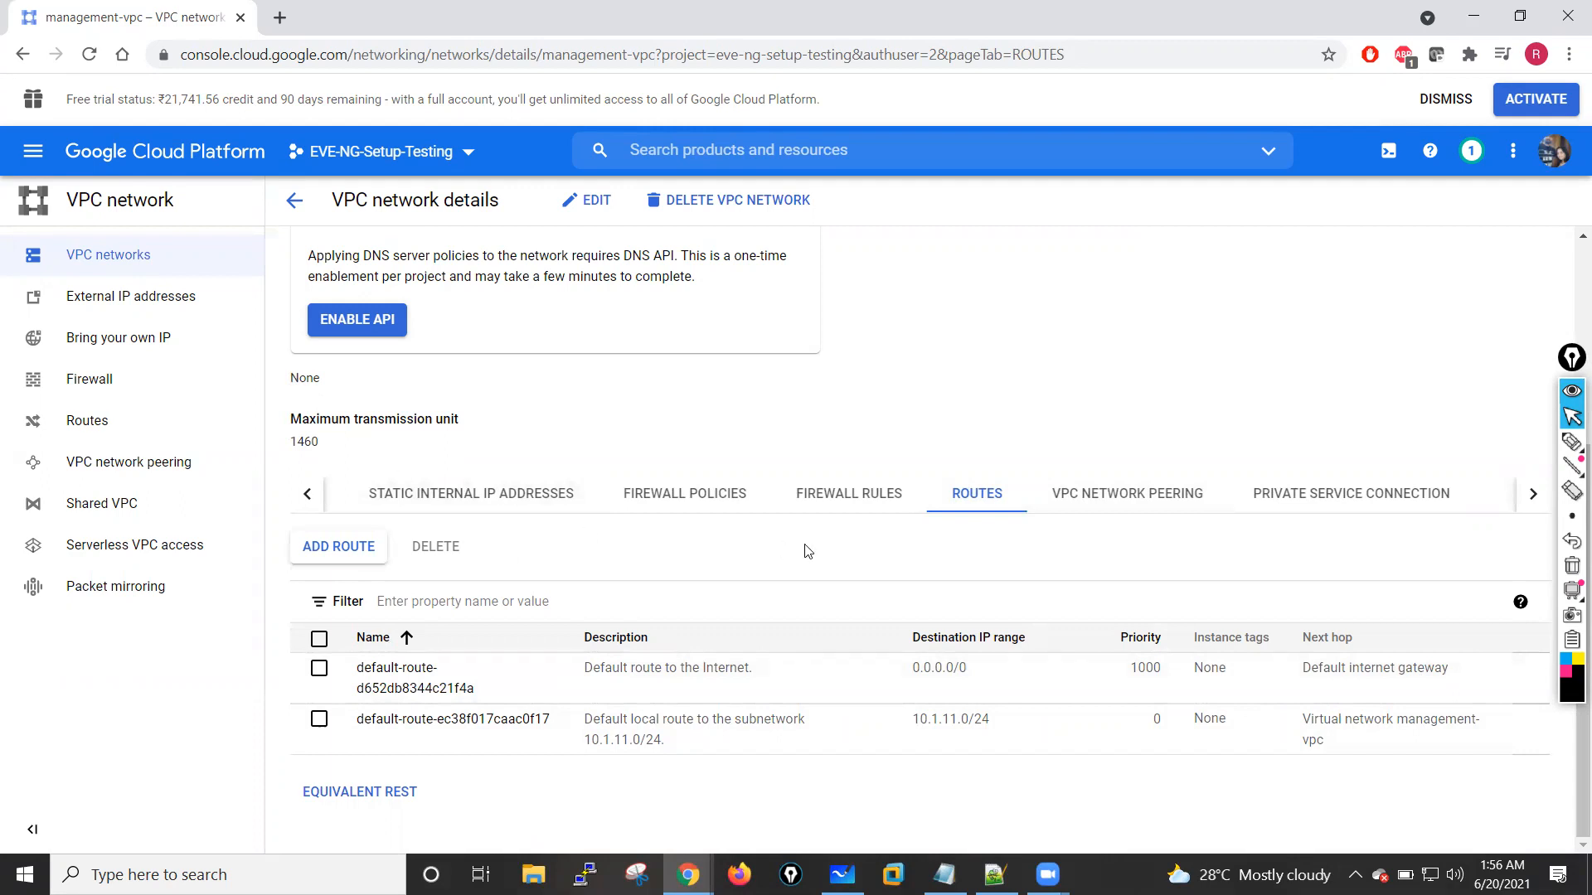
Step: Start a firewall rule named ingress-rule for management-vpc, with all instances in the network as its targets
left_click(832, 494)
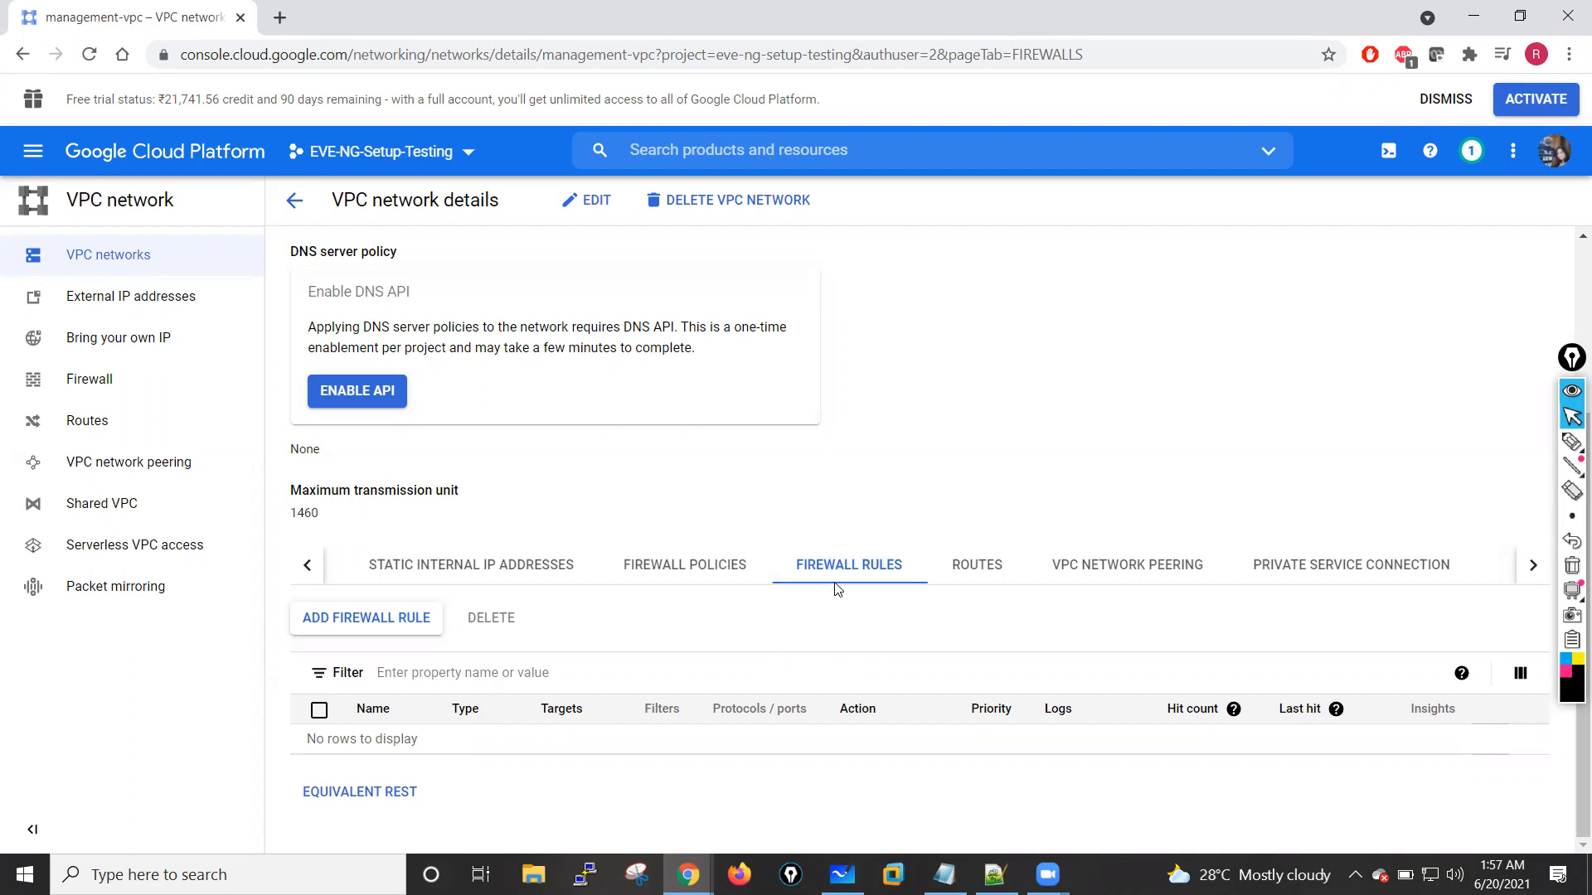
left_click(362, 623)
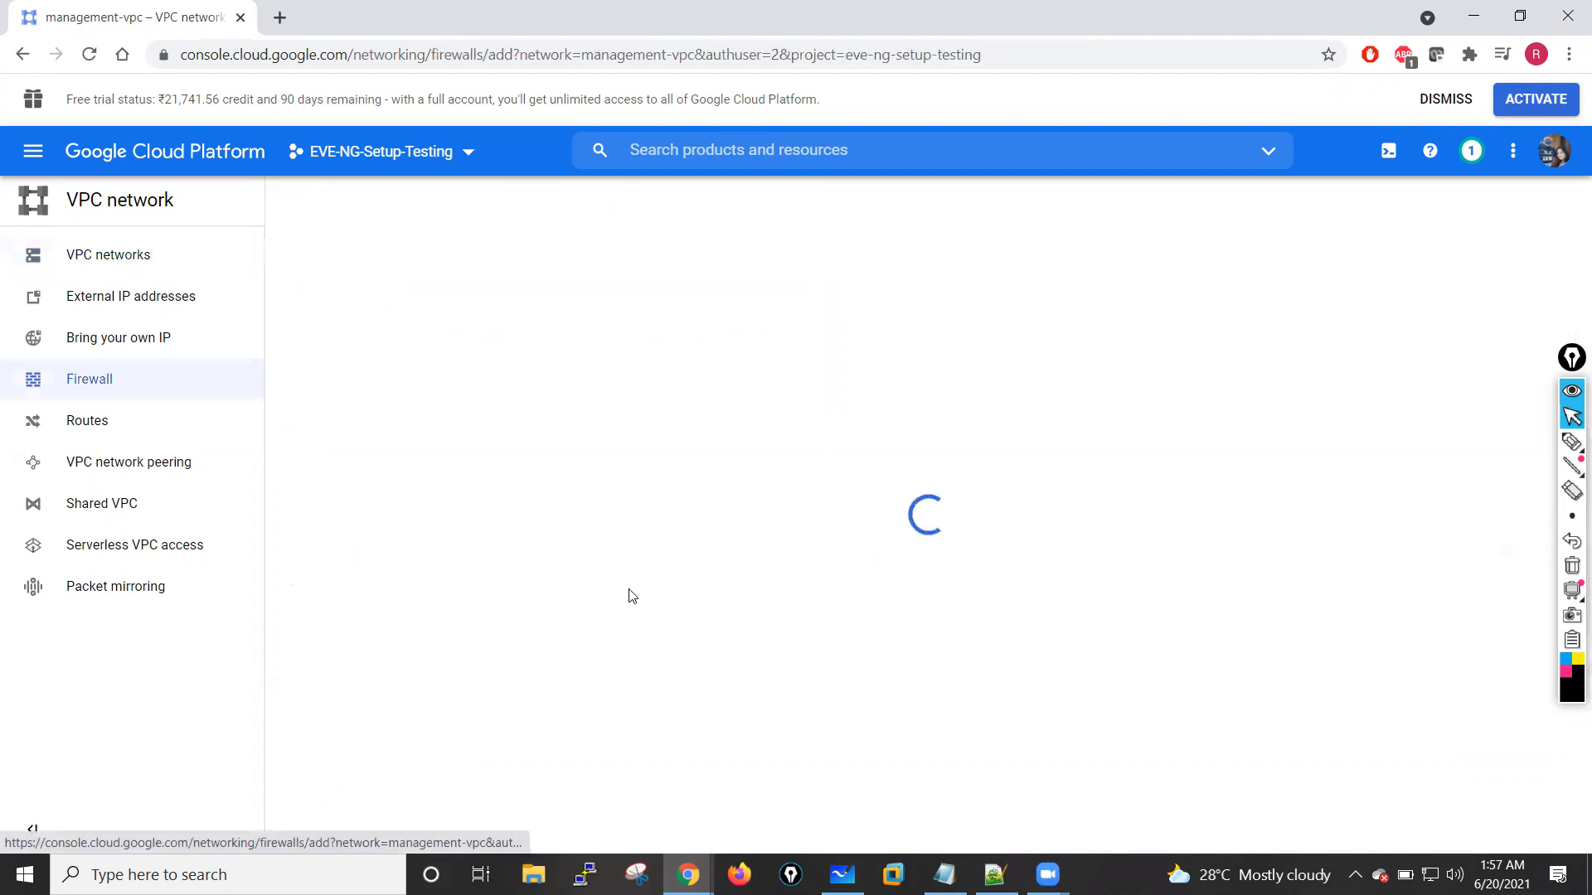
left_click(494, 338)
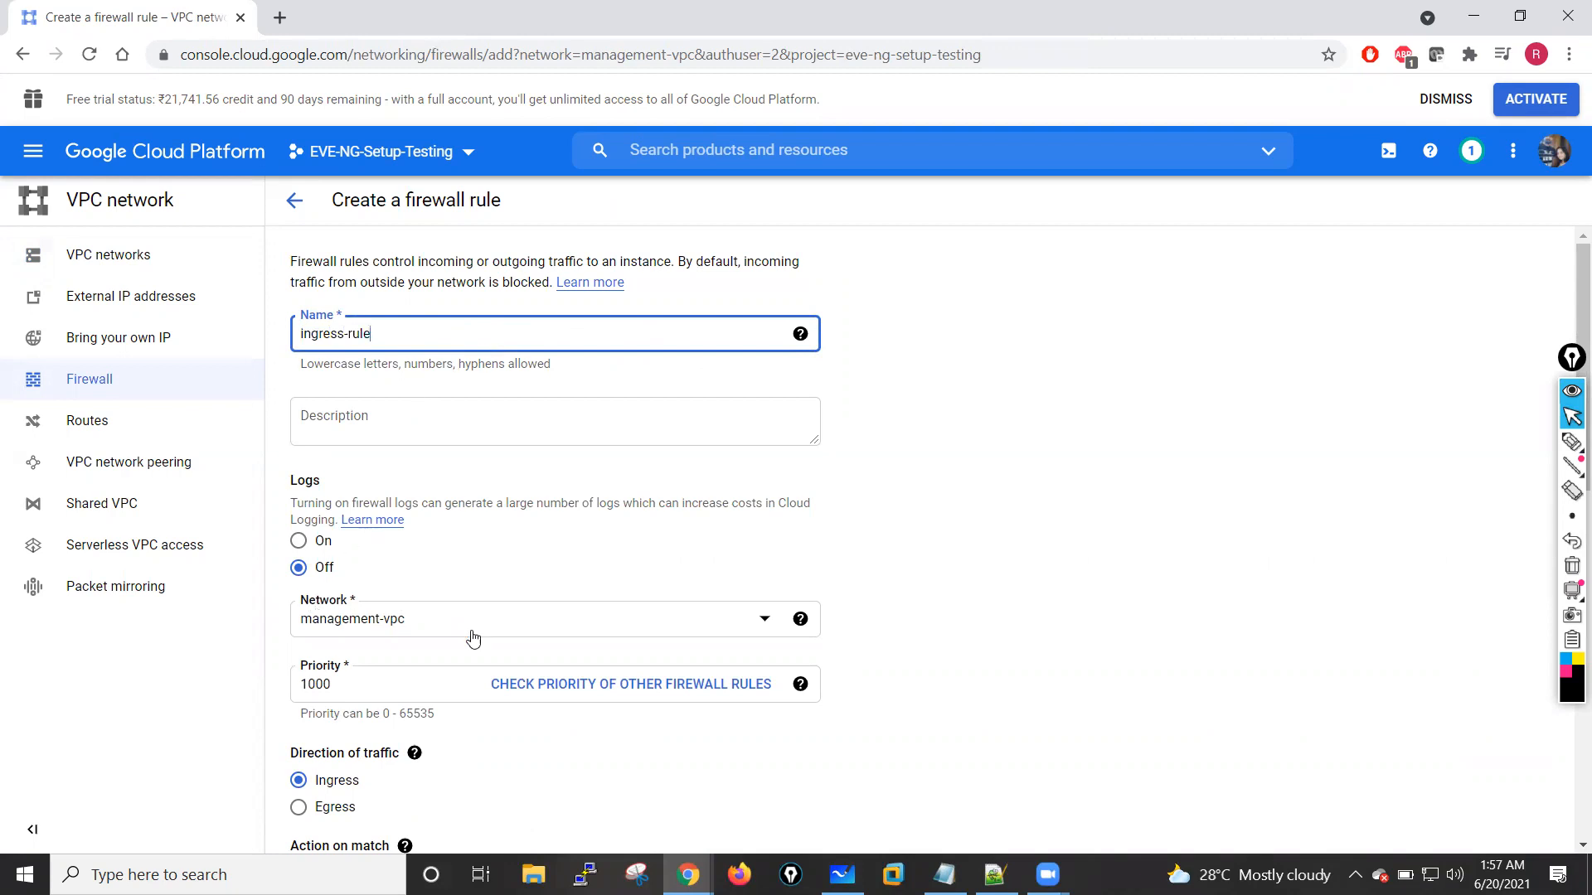
scroll(733, 618, "down", 1)
scroll(733, 618, "down", 2)
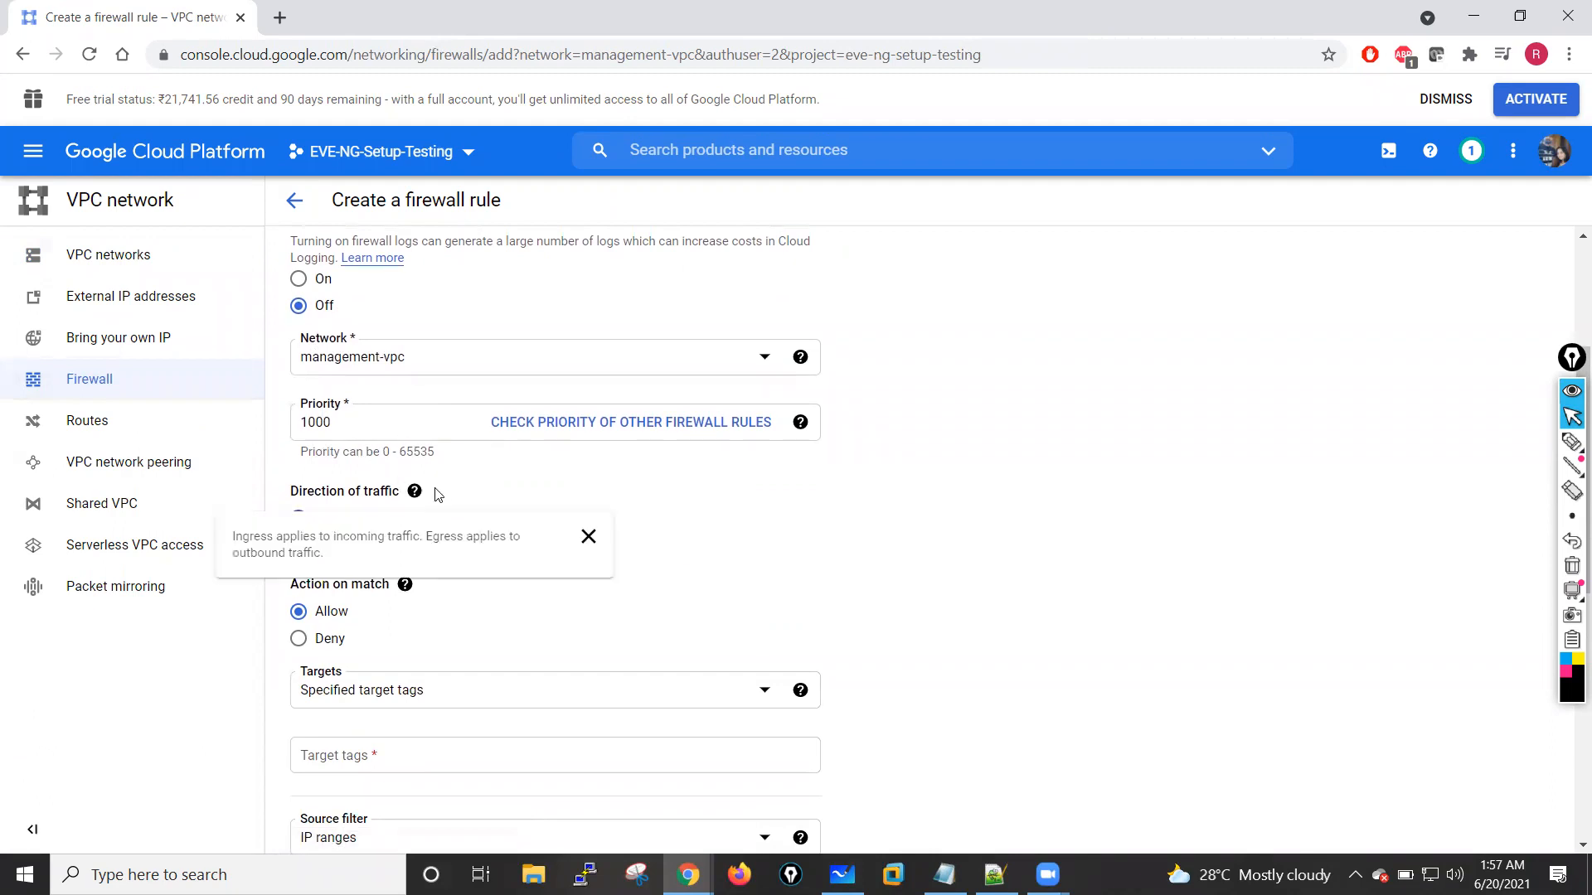
scroll(406, 512, "down", 2)
left_click(761, 517)
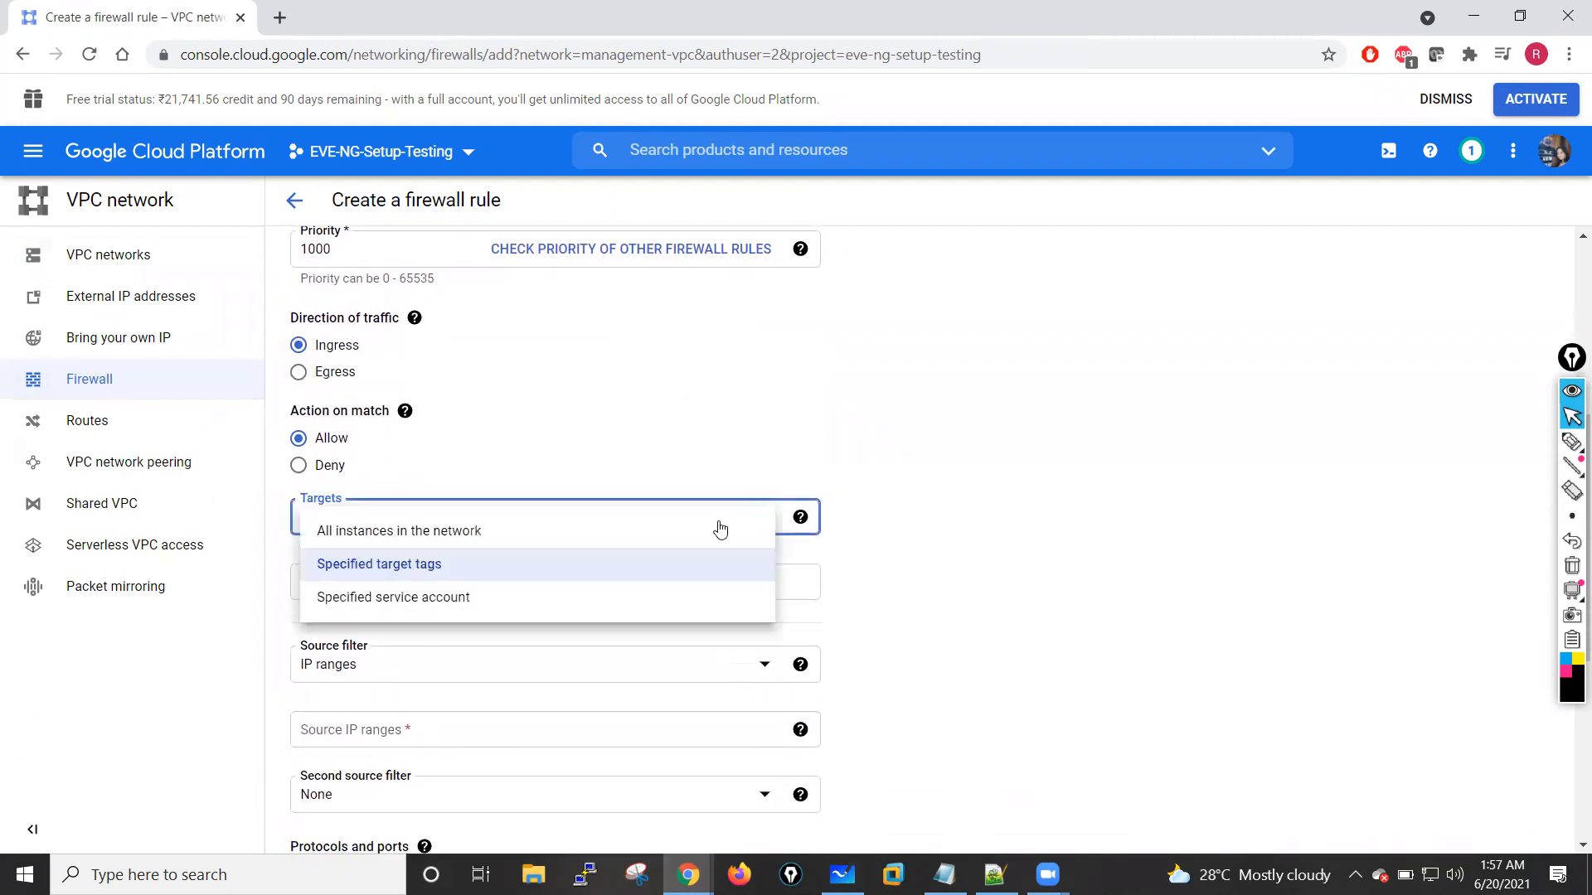
left_click(375, 538)
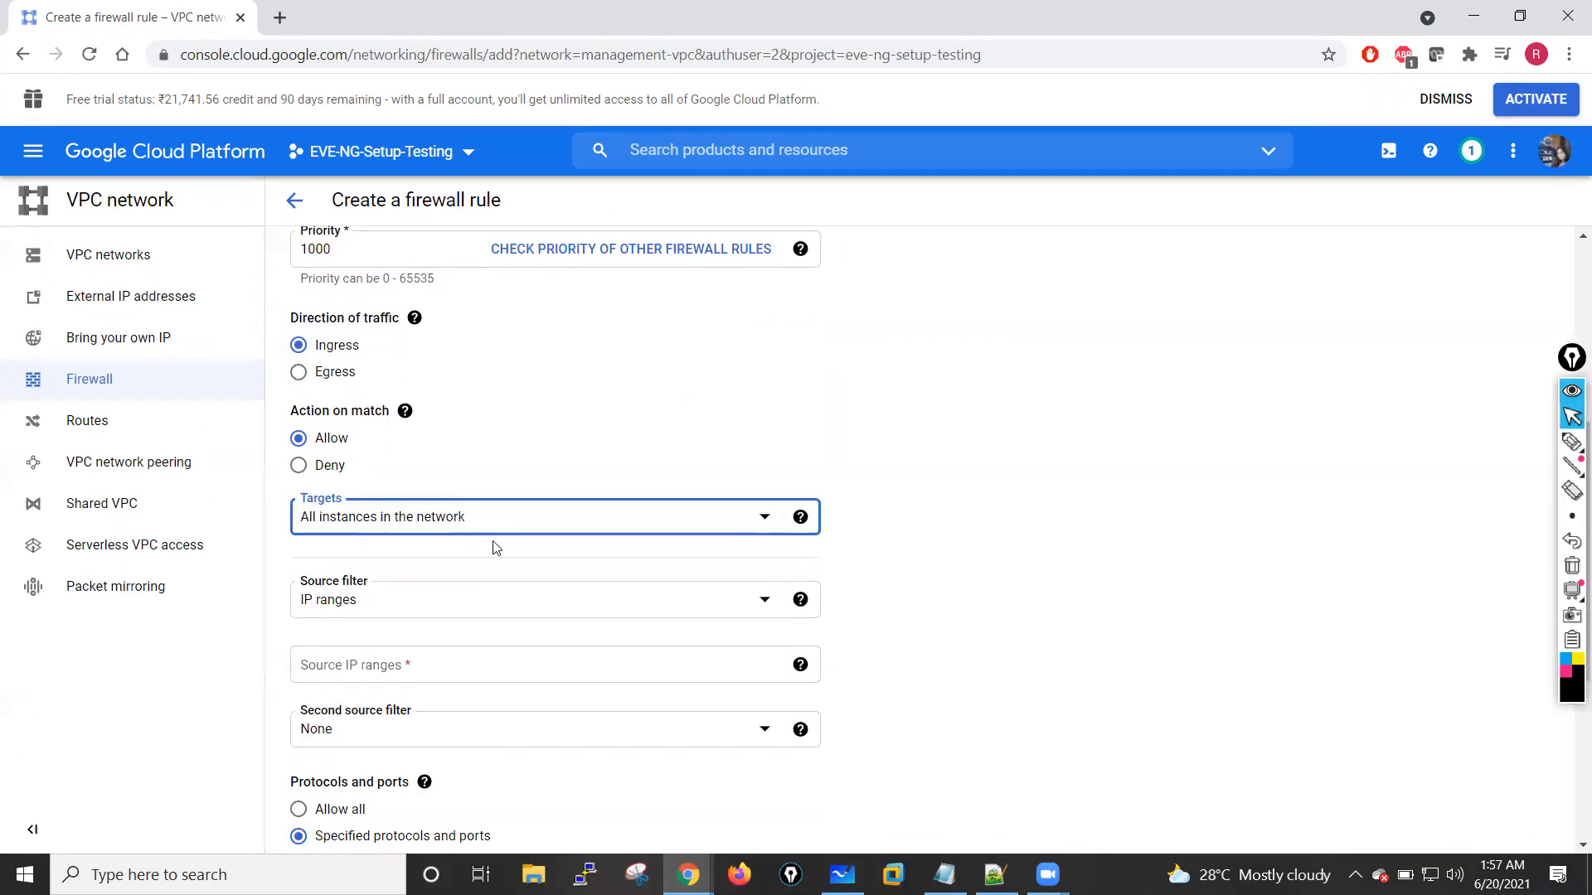
Step: Set ingress-rule's source IP range to 0.0.0.0/0, allow all protocols and ports, and create the rule
scroll(430, 545, "down", 1)
left_click(376, 575)
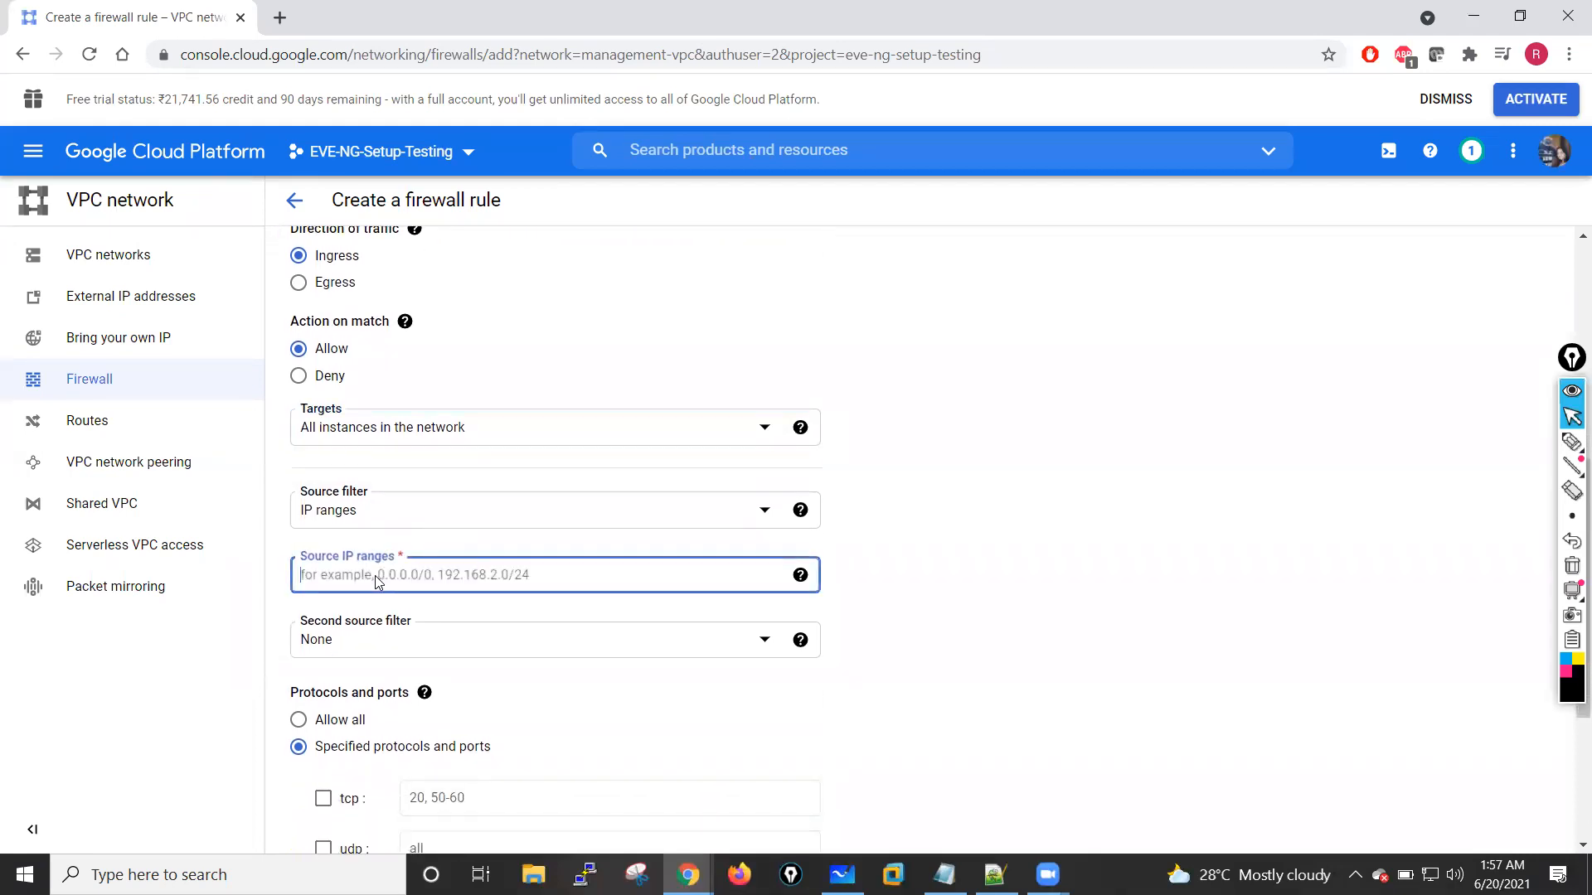
type("0.0.0.0/0")
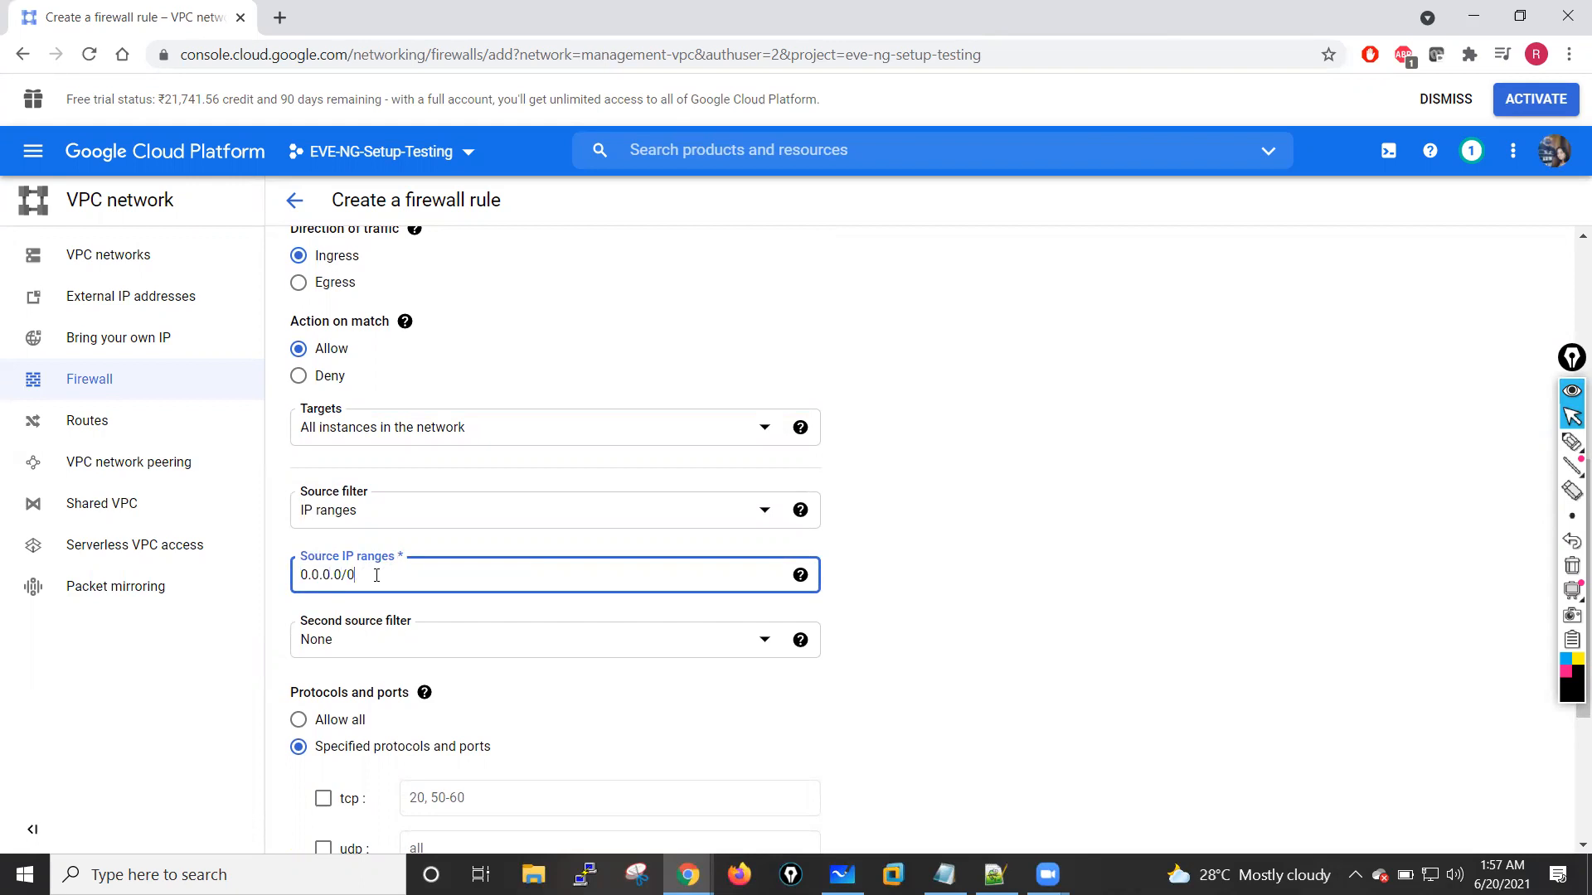
left_click(994, 563)
scroll(754, 611, "down", 3)
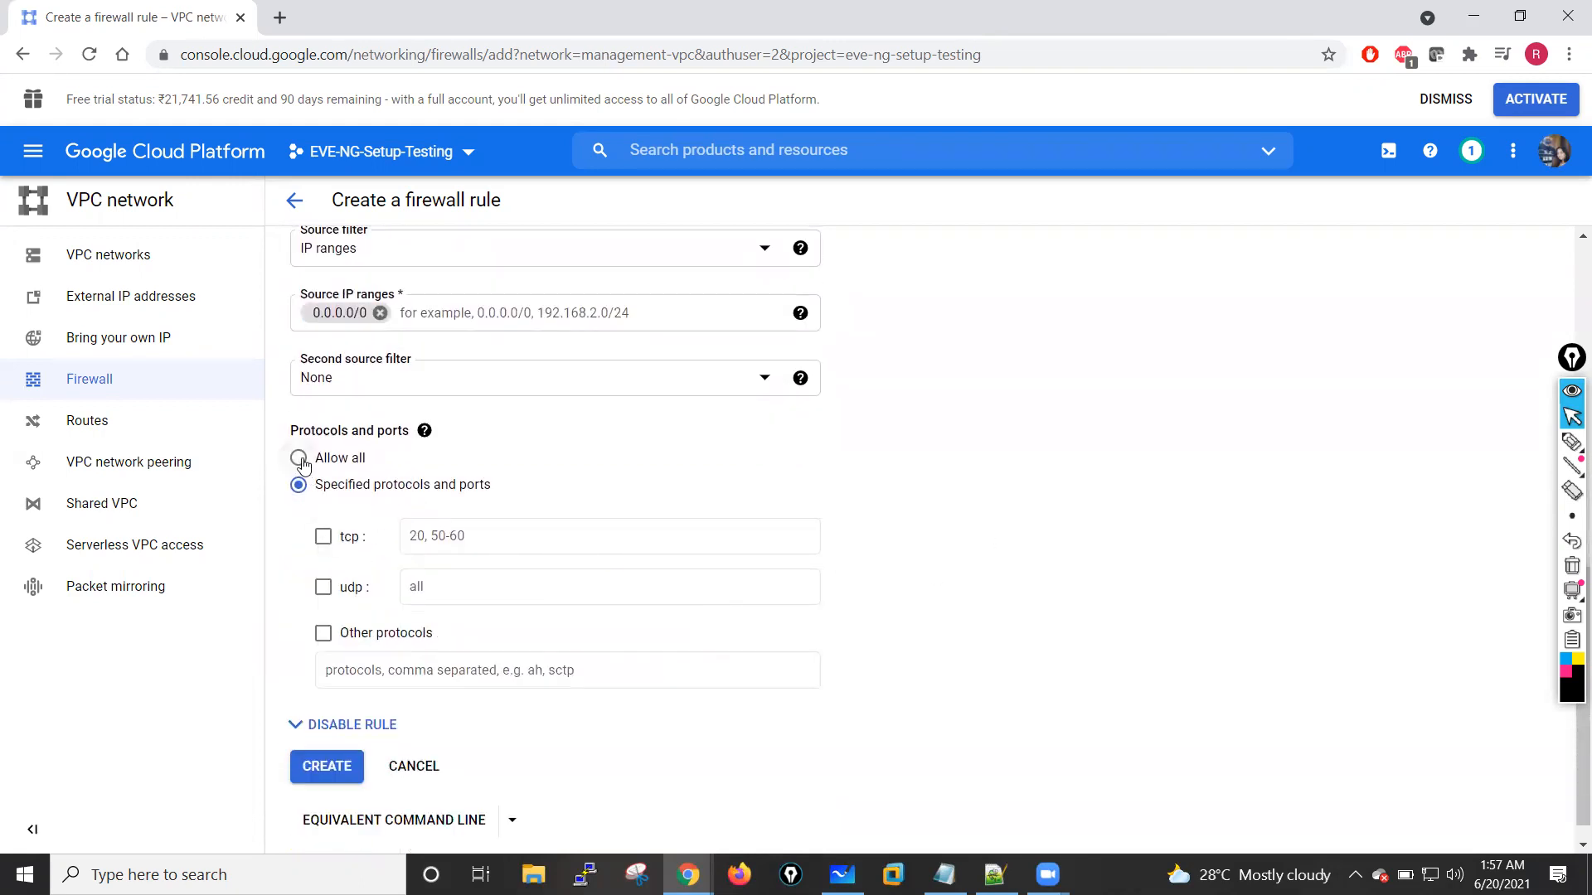
left_click(301, 459)
left_click(336, 741)
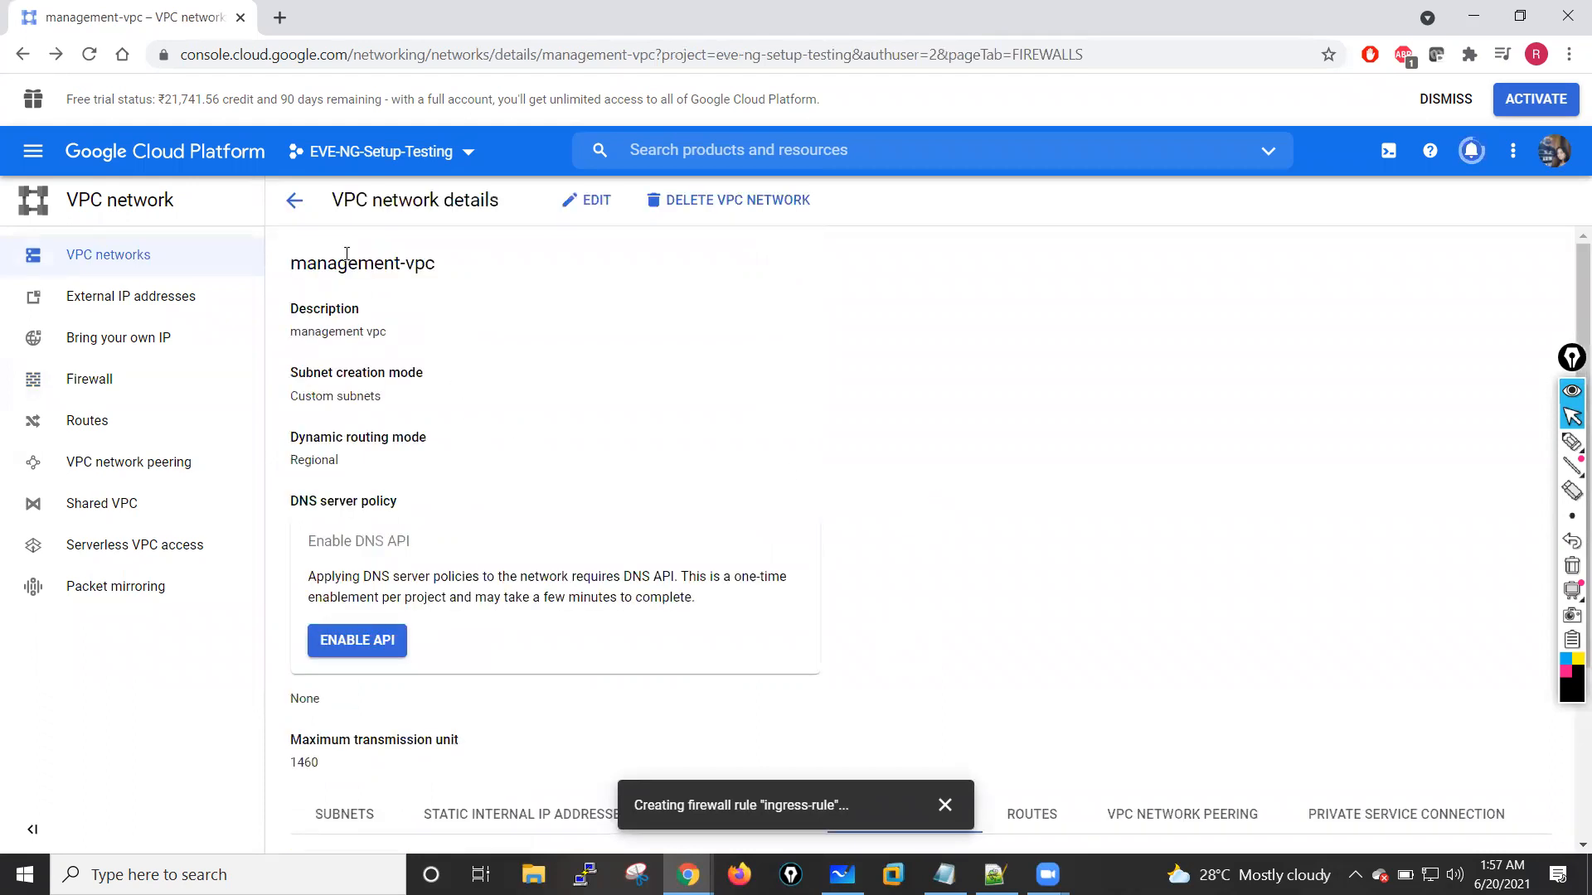
Step: Go back to the VPC networks list, reopen management-vpc and display its firewall rules
left_click(297, 204)
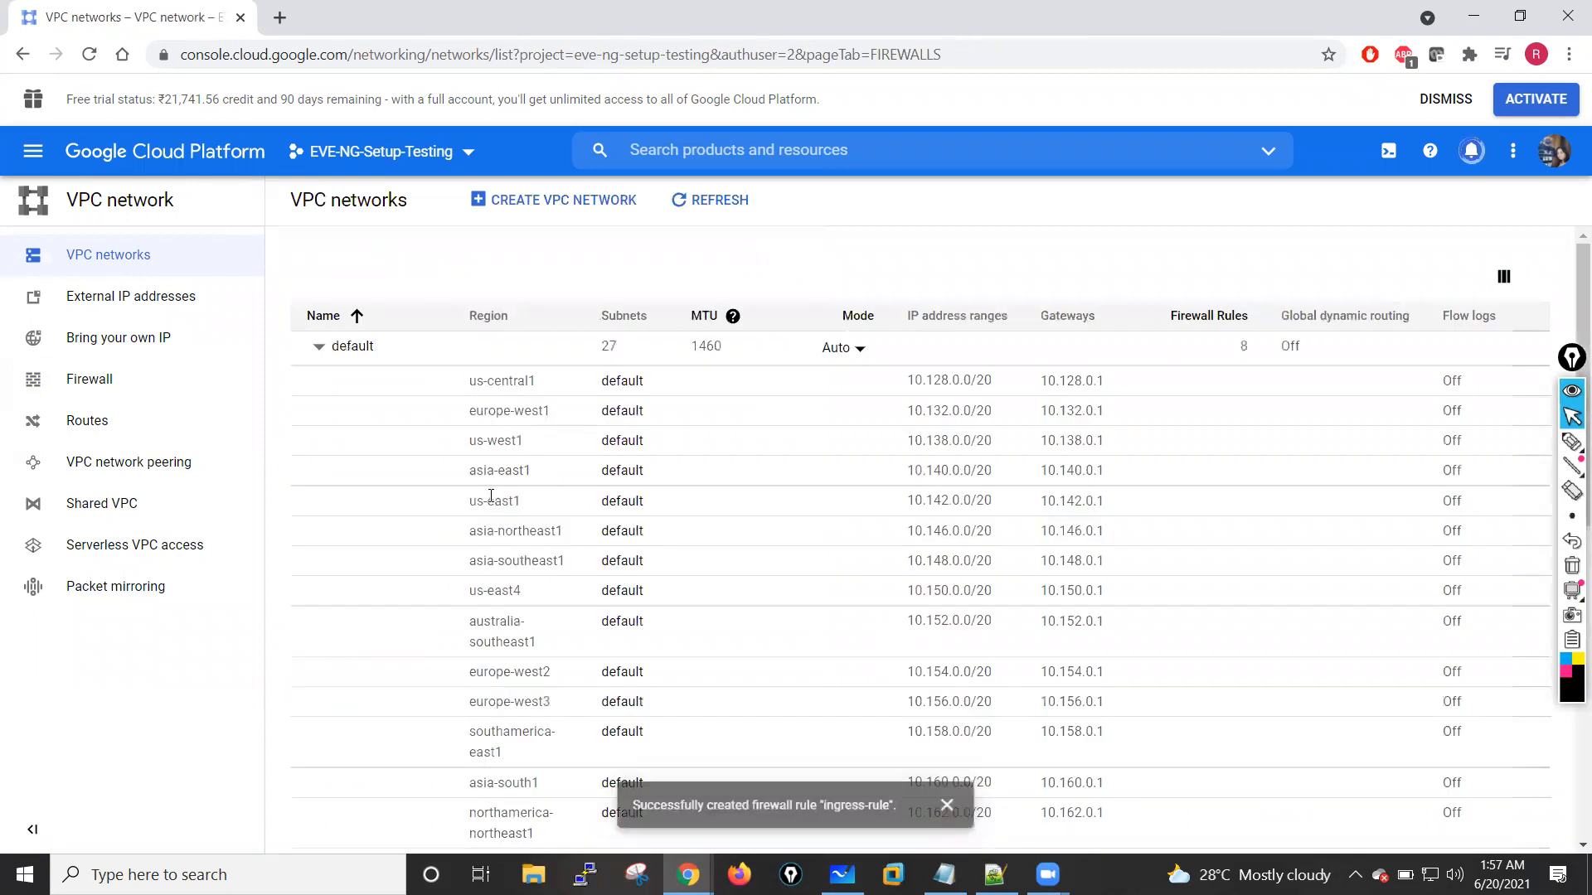
scroll(491, 495, "down", 10)
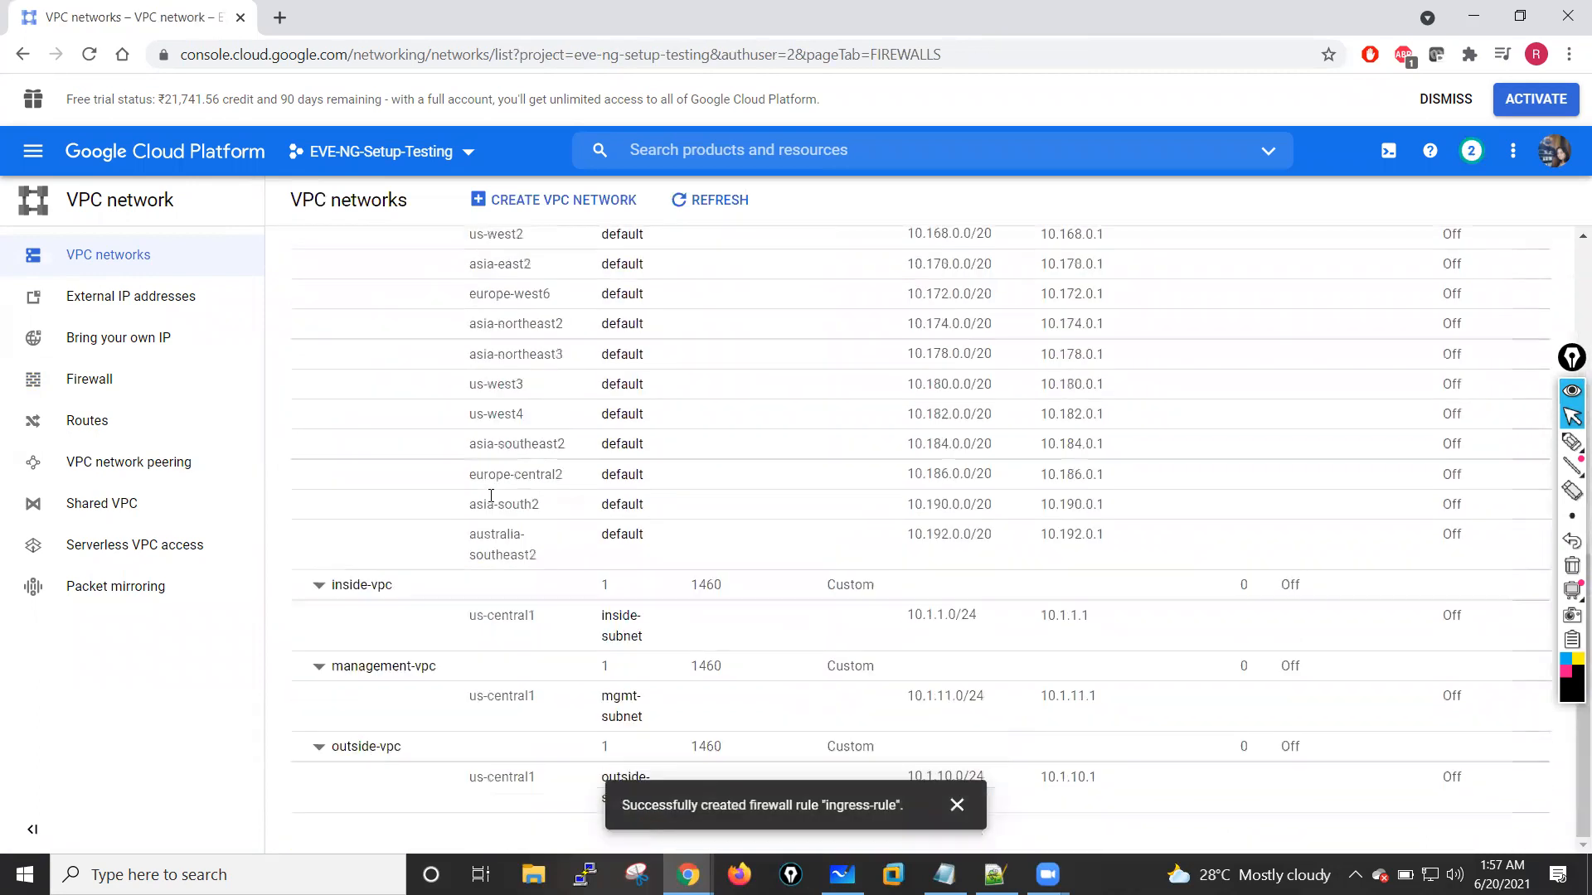
left_click(409, 667)
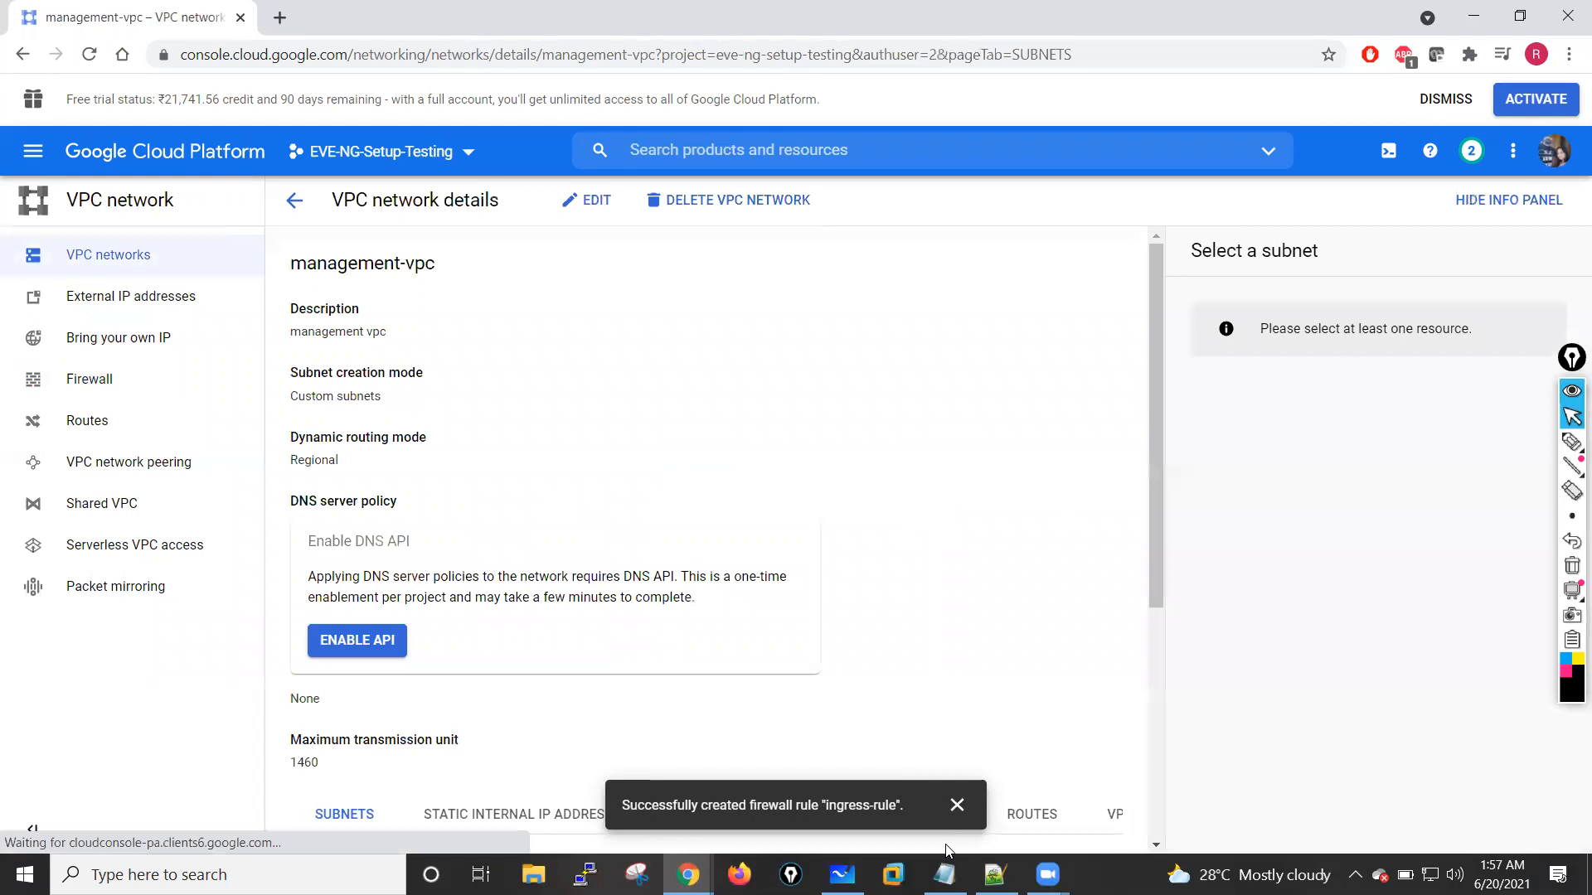
left_click(957, 806)
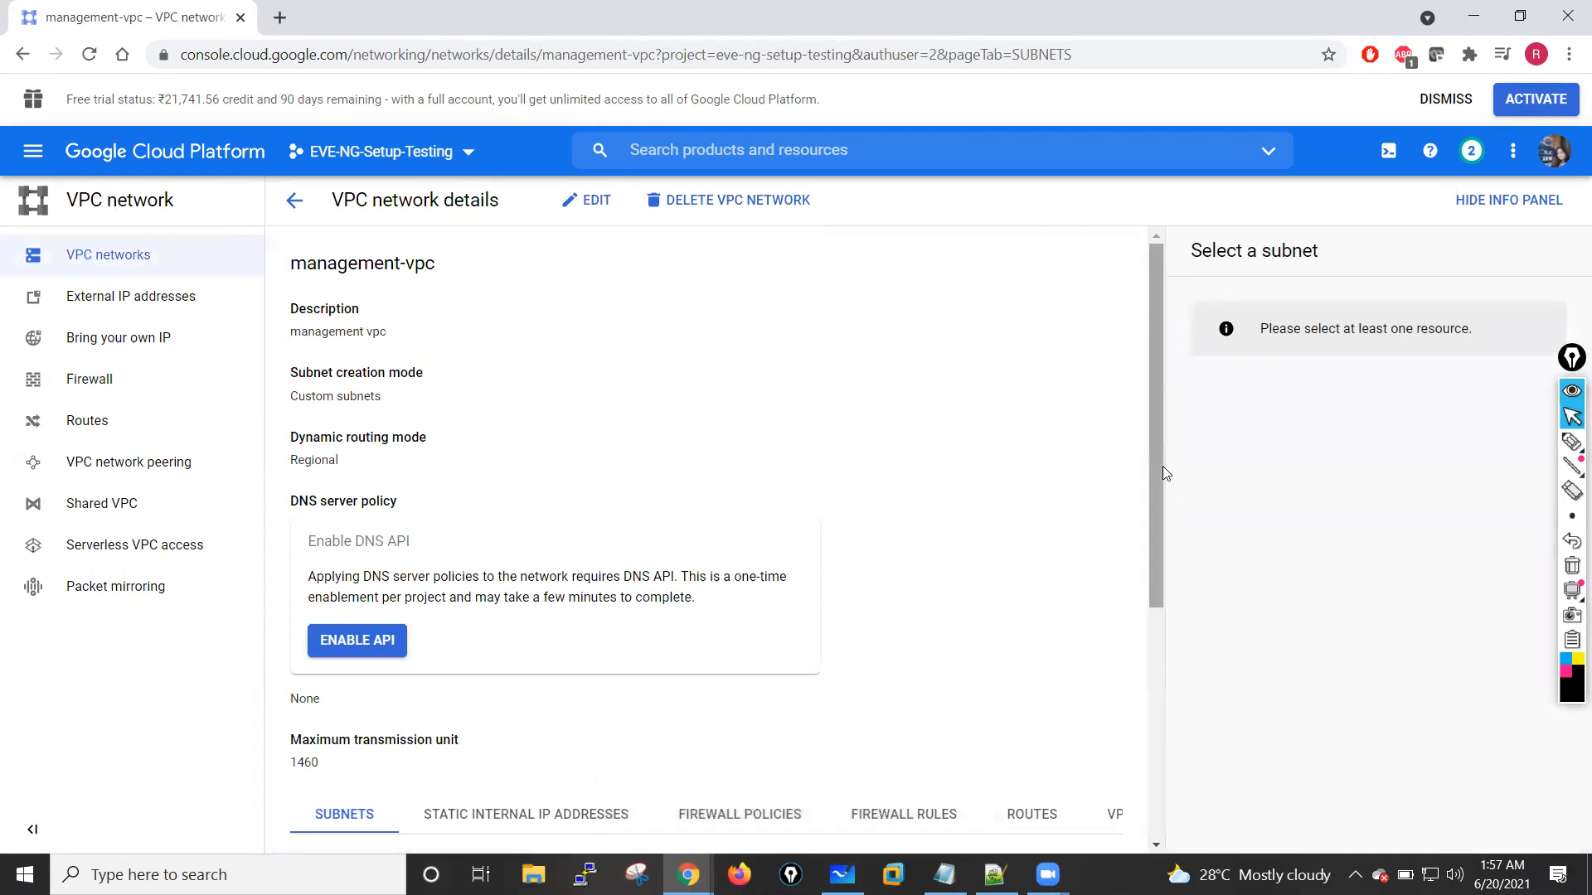
scroll(700, 376, "down", 4)
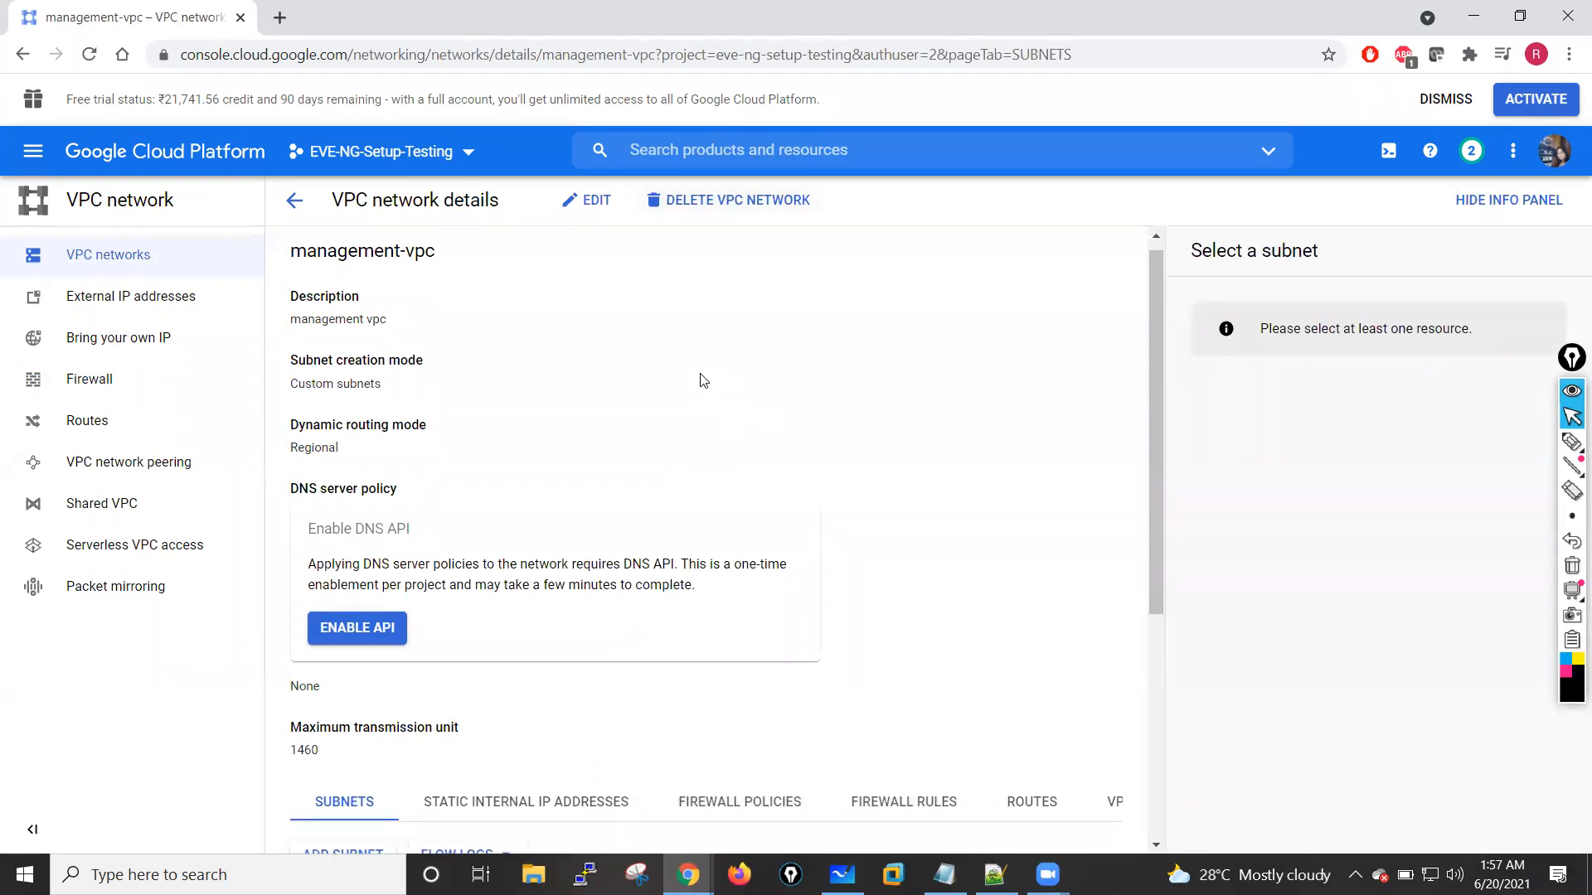
left_click(908, 459)
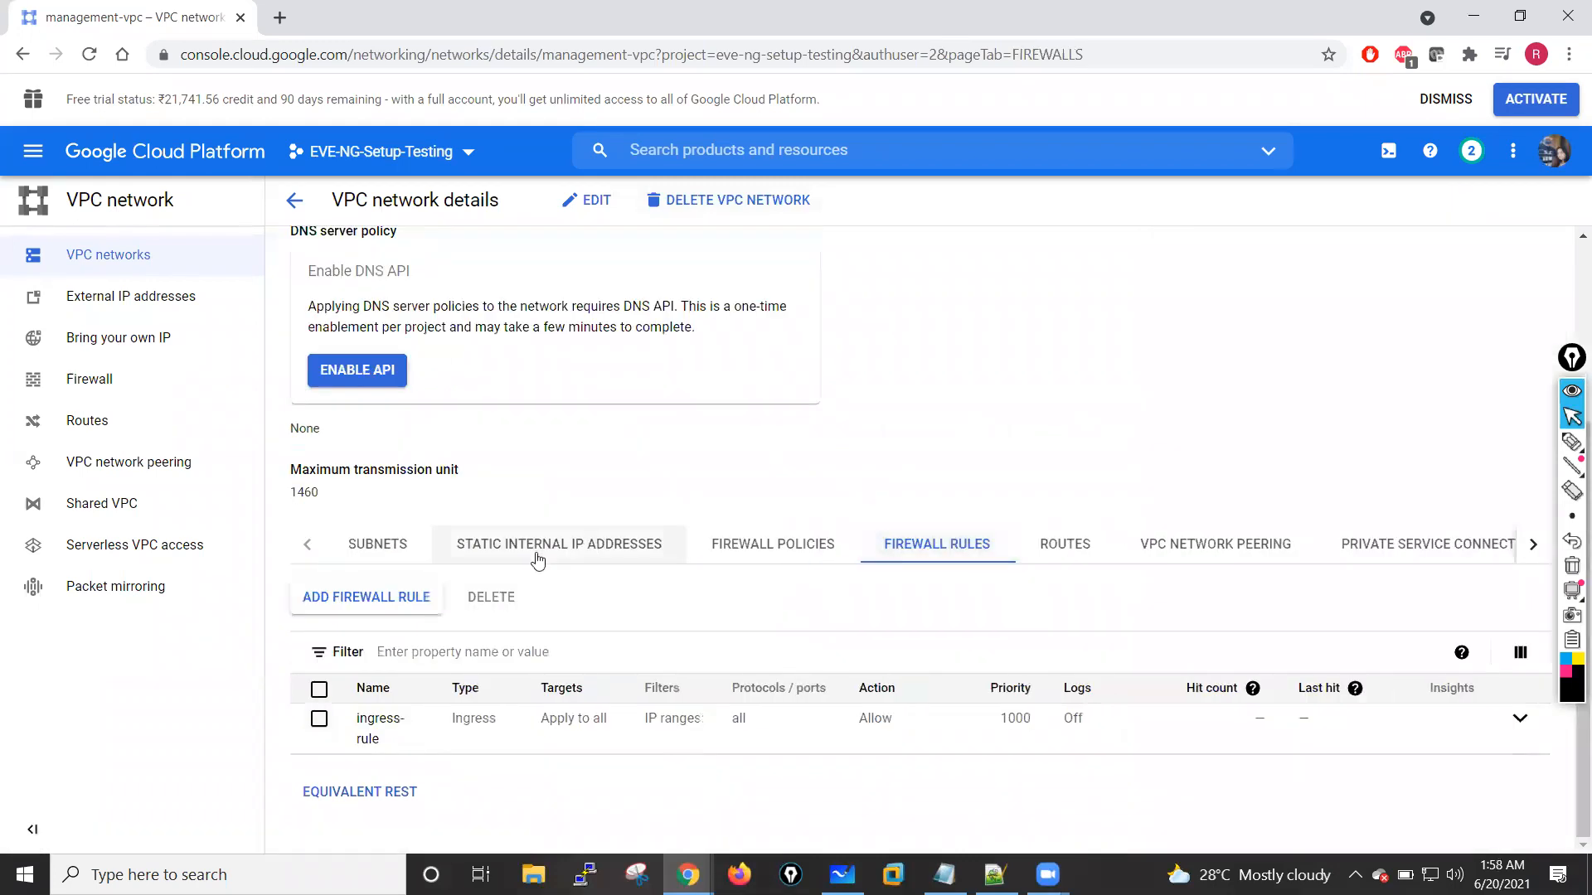
Step: Start a second management-vpc firewall rule named egress-rule, targeting all instances in the network
left_click(372, 606)
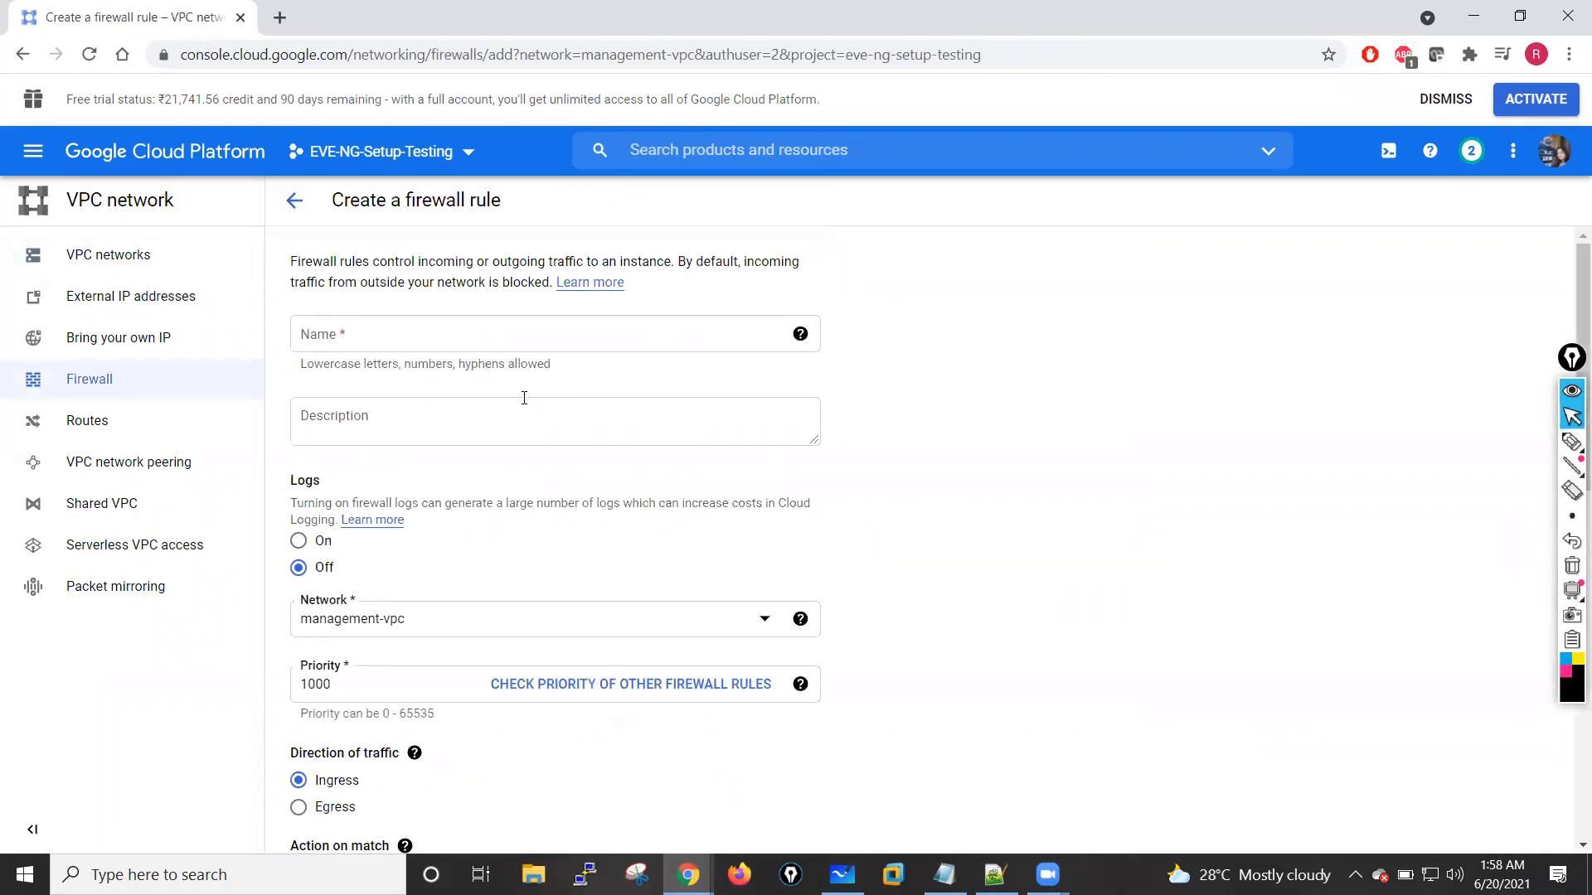
left_click(366, 338)
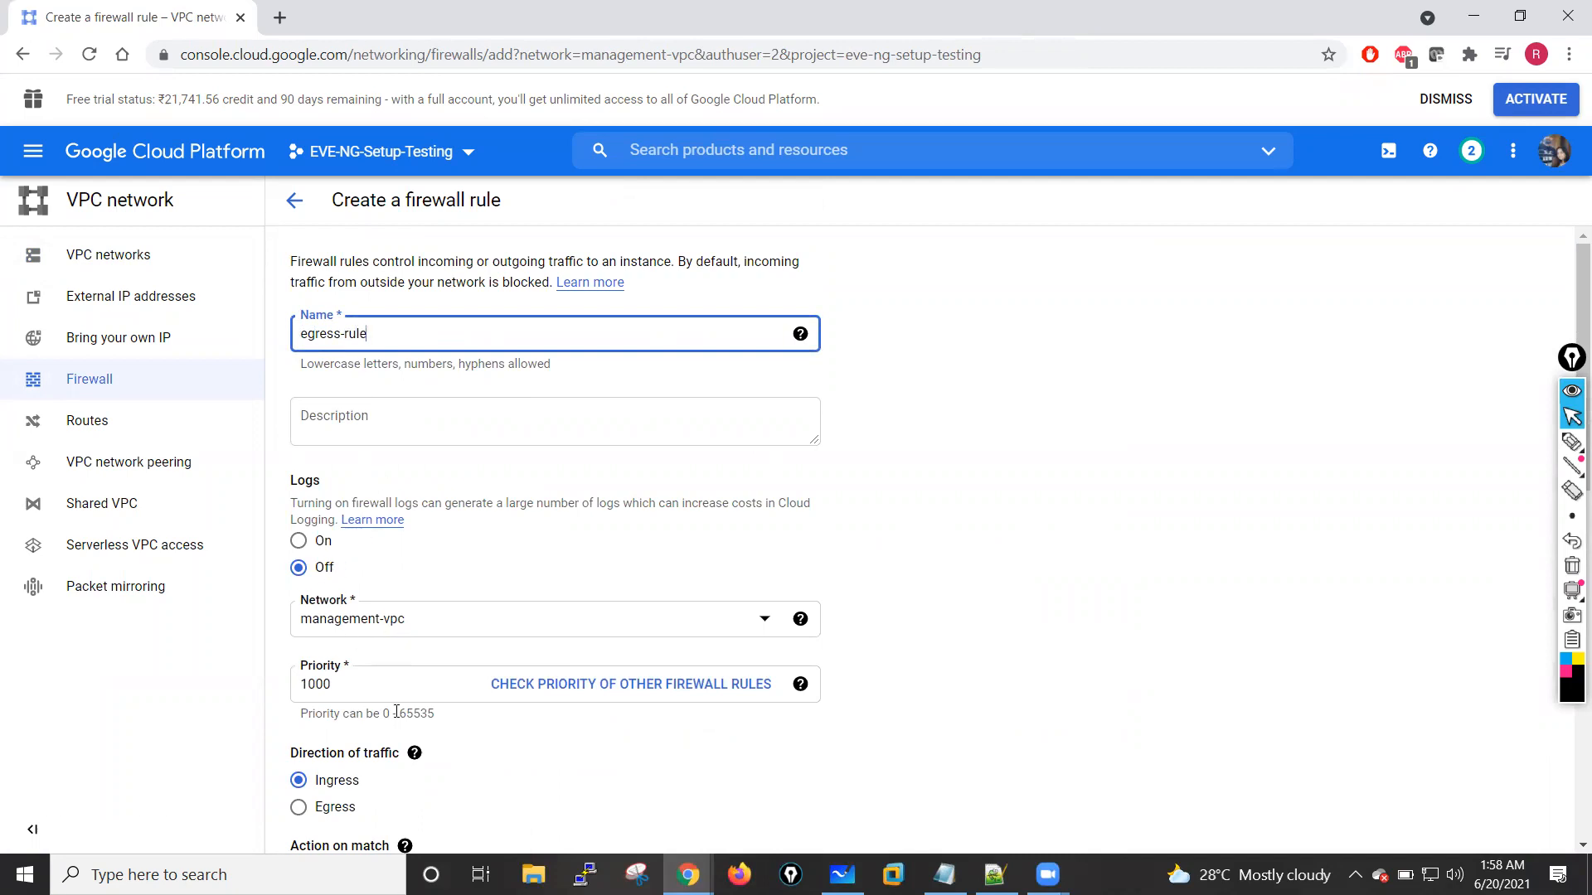
scroll(397, 711, "down", 5)
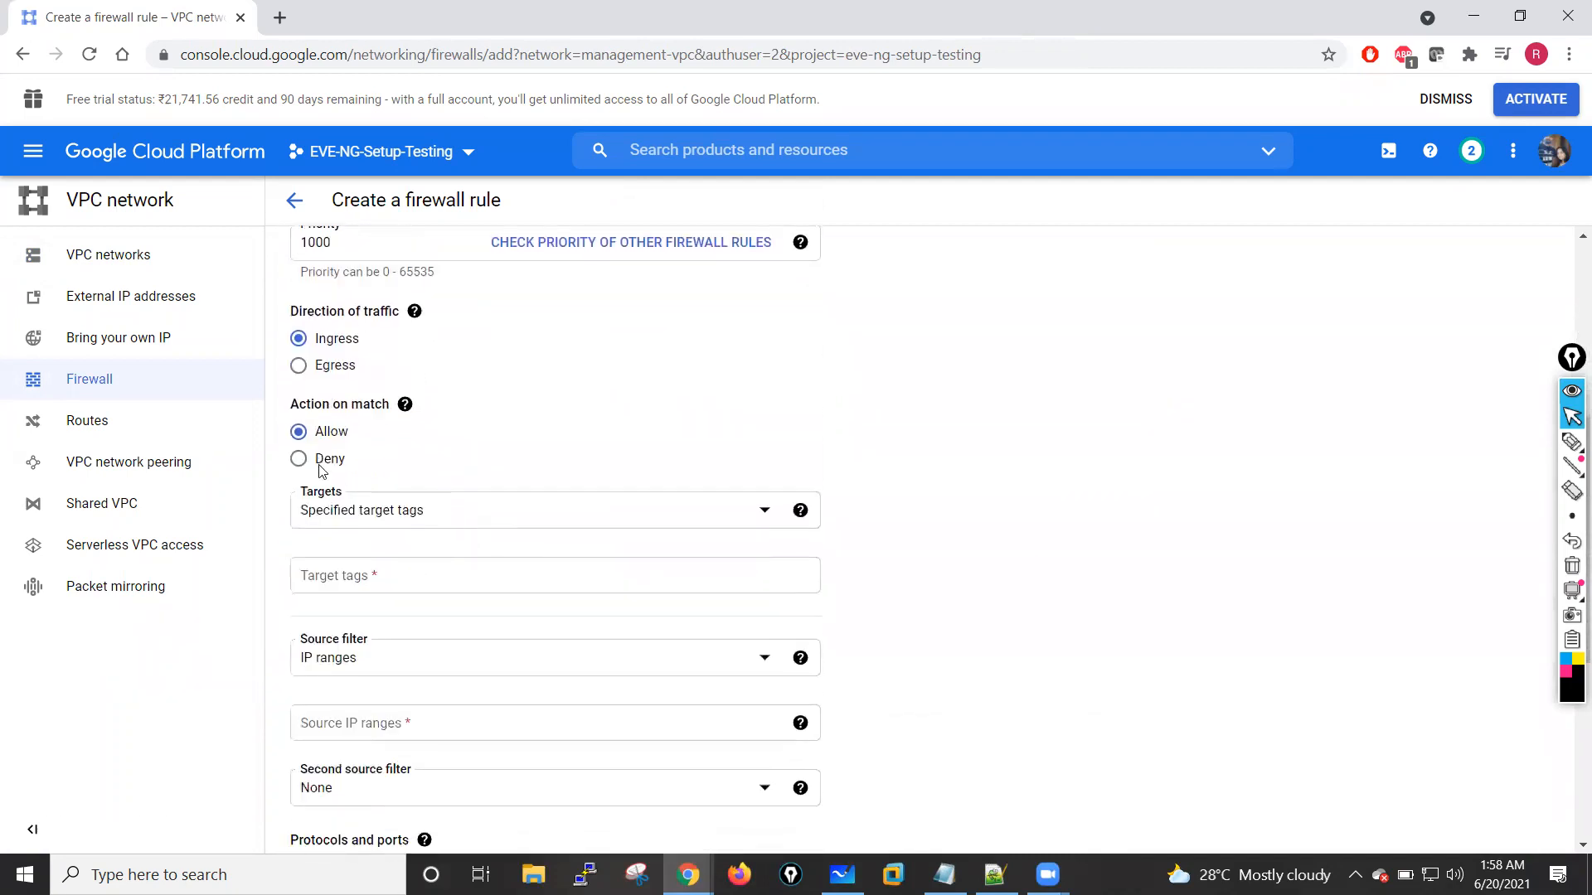
left_click(567, 516)
left_click(356, 523)
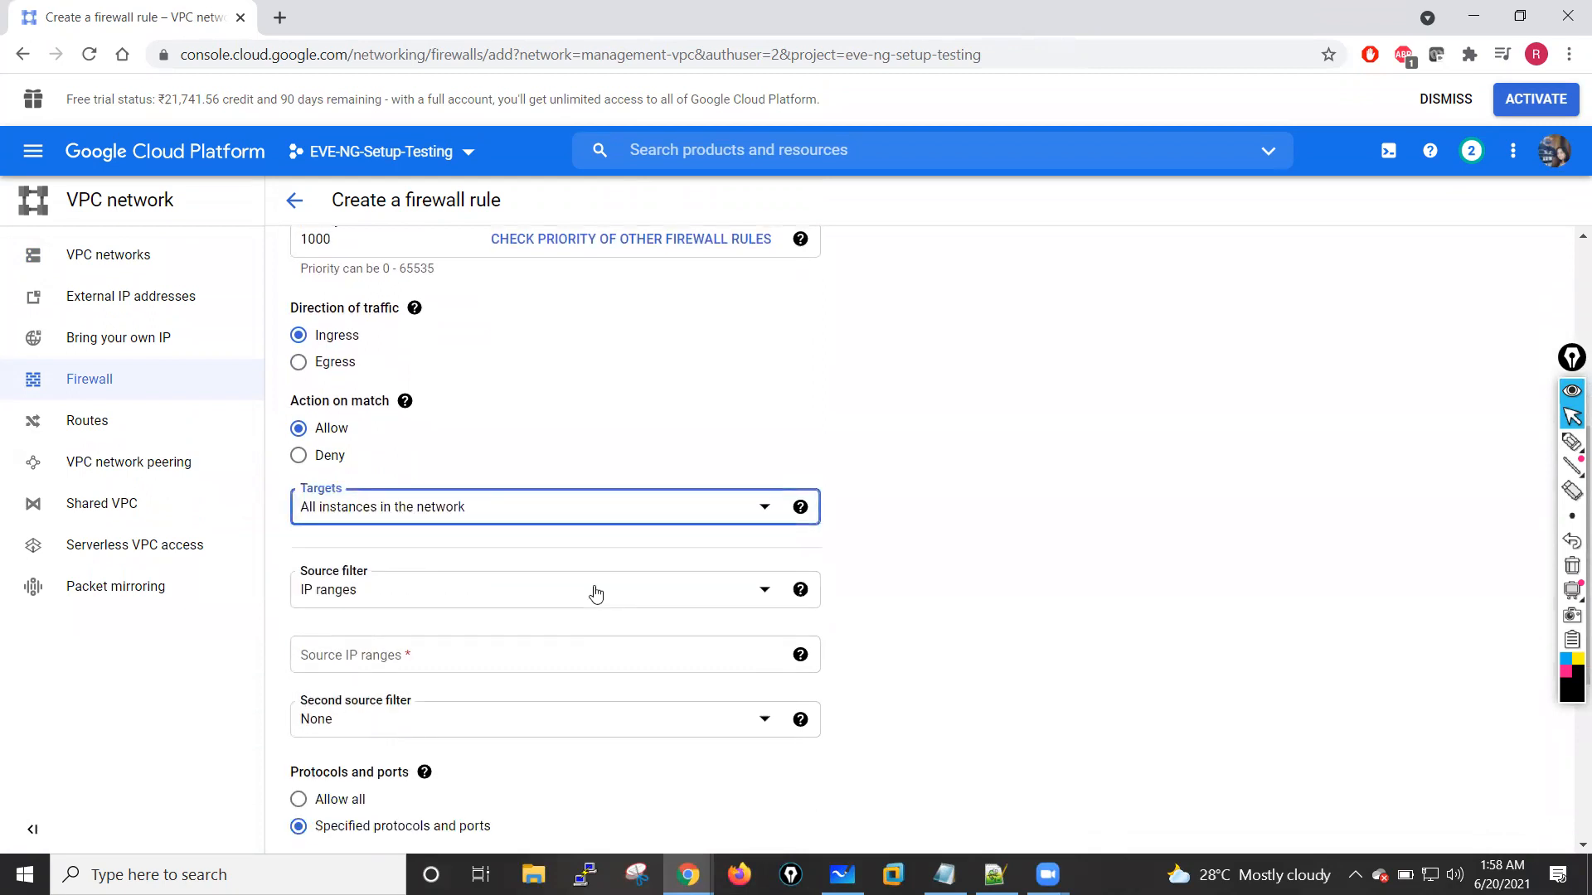
Step: Set egress-rule's source IP range to 0.0.0.0/0, allow all protocols and ports, and create the rule
scroll(596, 592, "down", 2)
left_click(383, 485)
type("0.0.0.0/0")
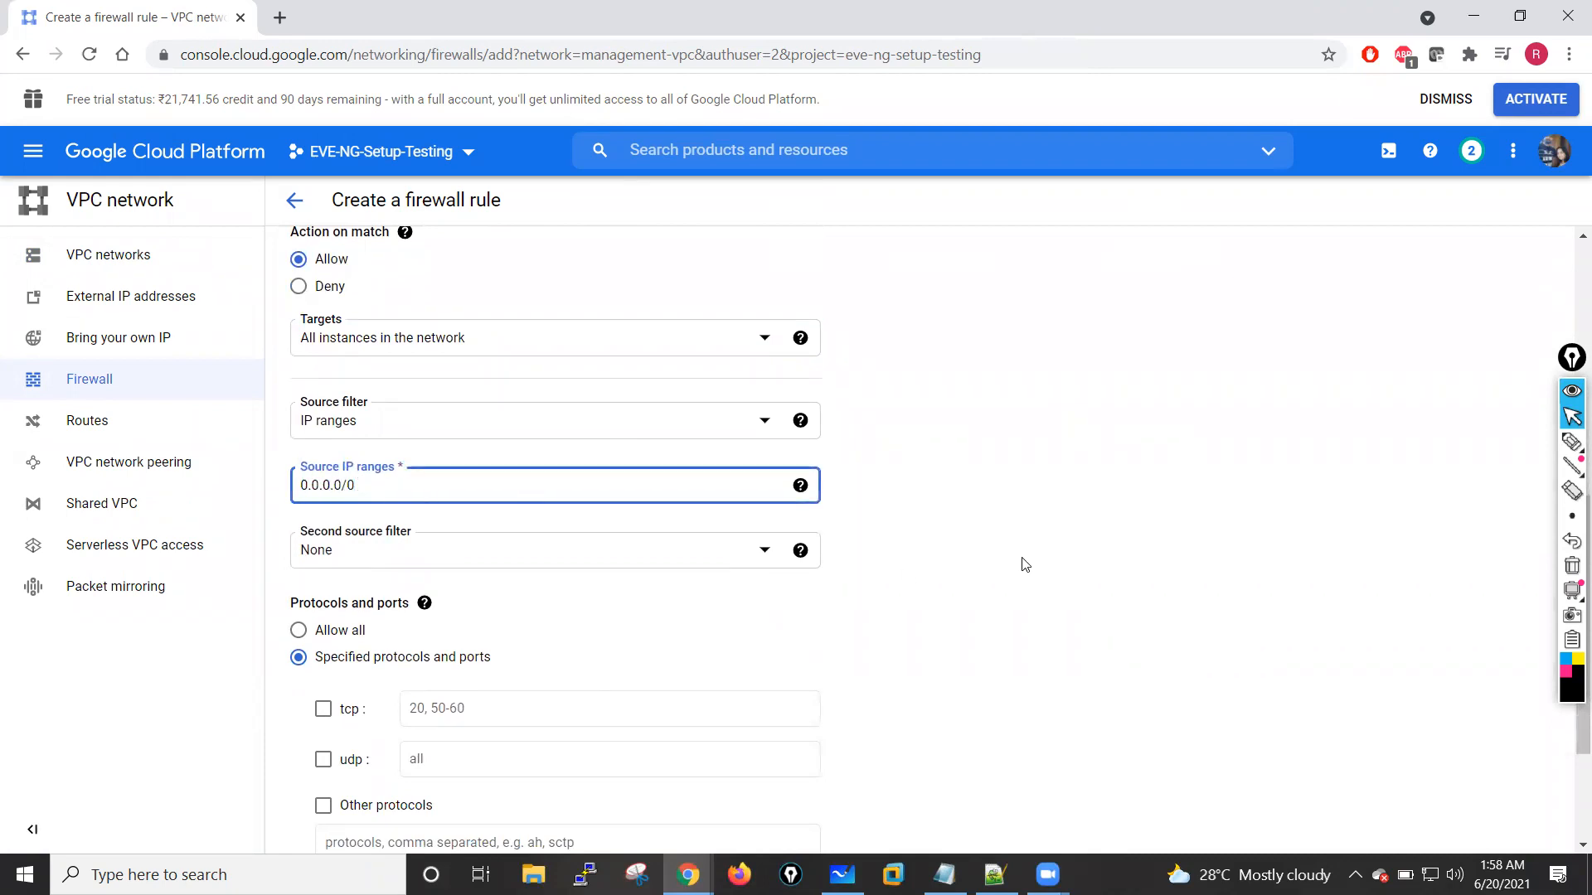
left_click(1025, 564)
scroll(1024, 561, "down", 3)
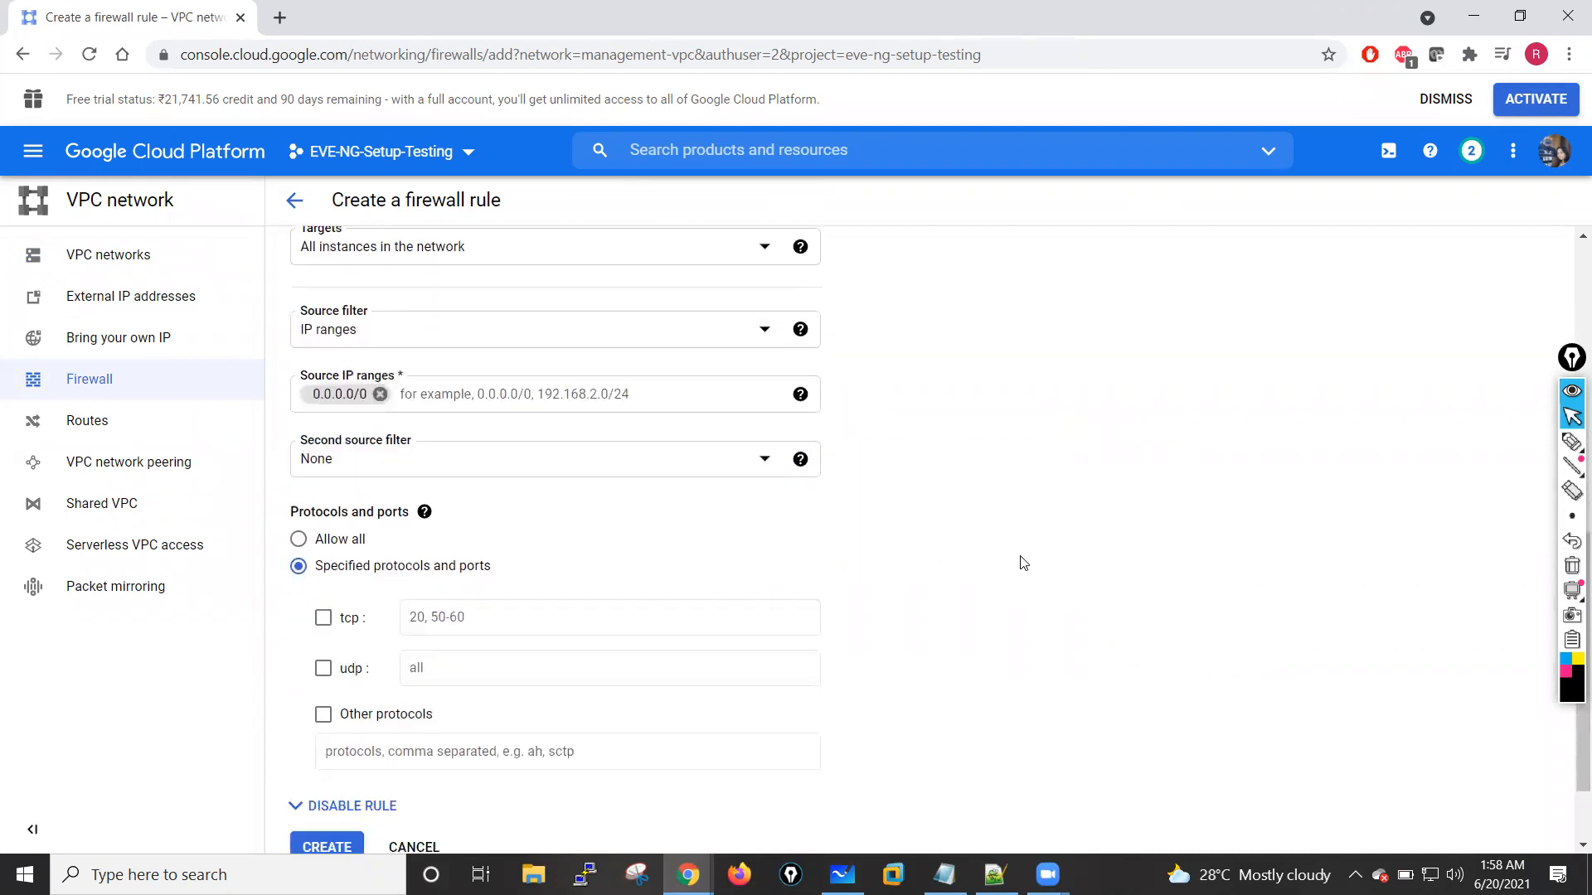
left_click(299, 431)
left_click(328, 737)
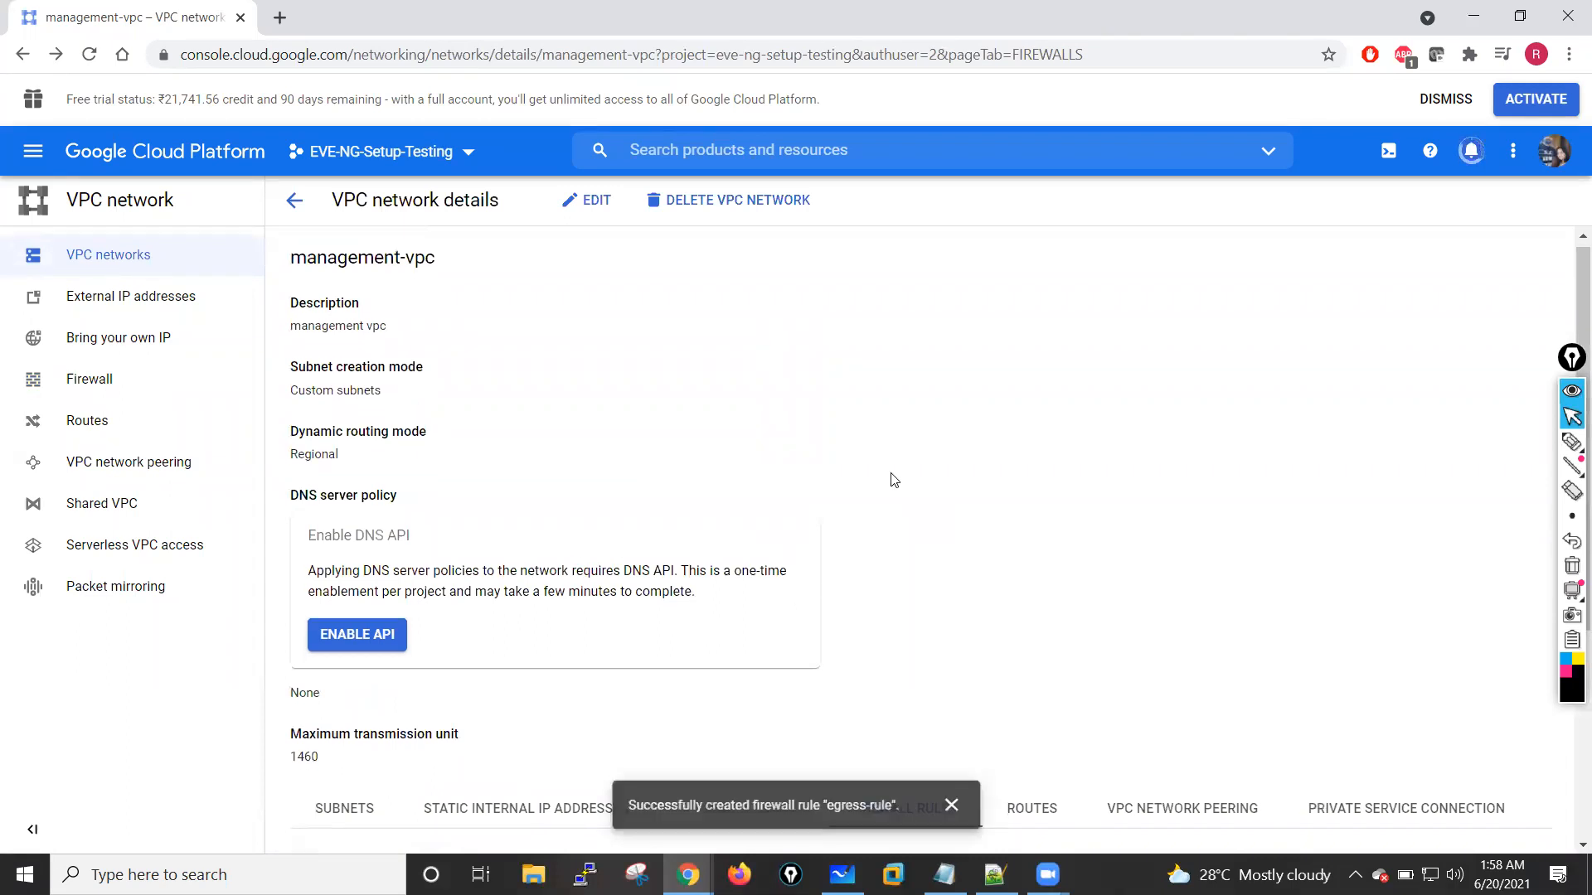
Step: Return to the VPC networks list and open the details of the inside-vpc network
scroll(893, 480, "up", 4)
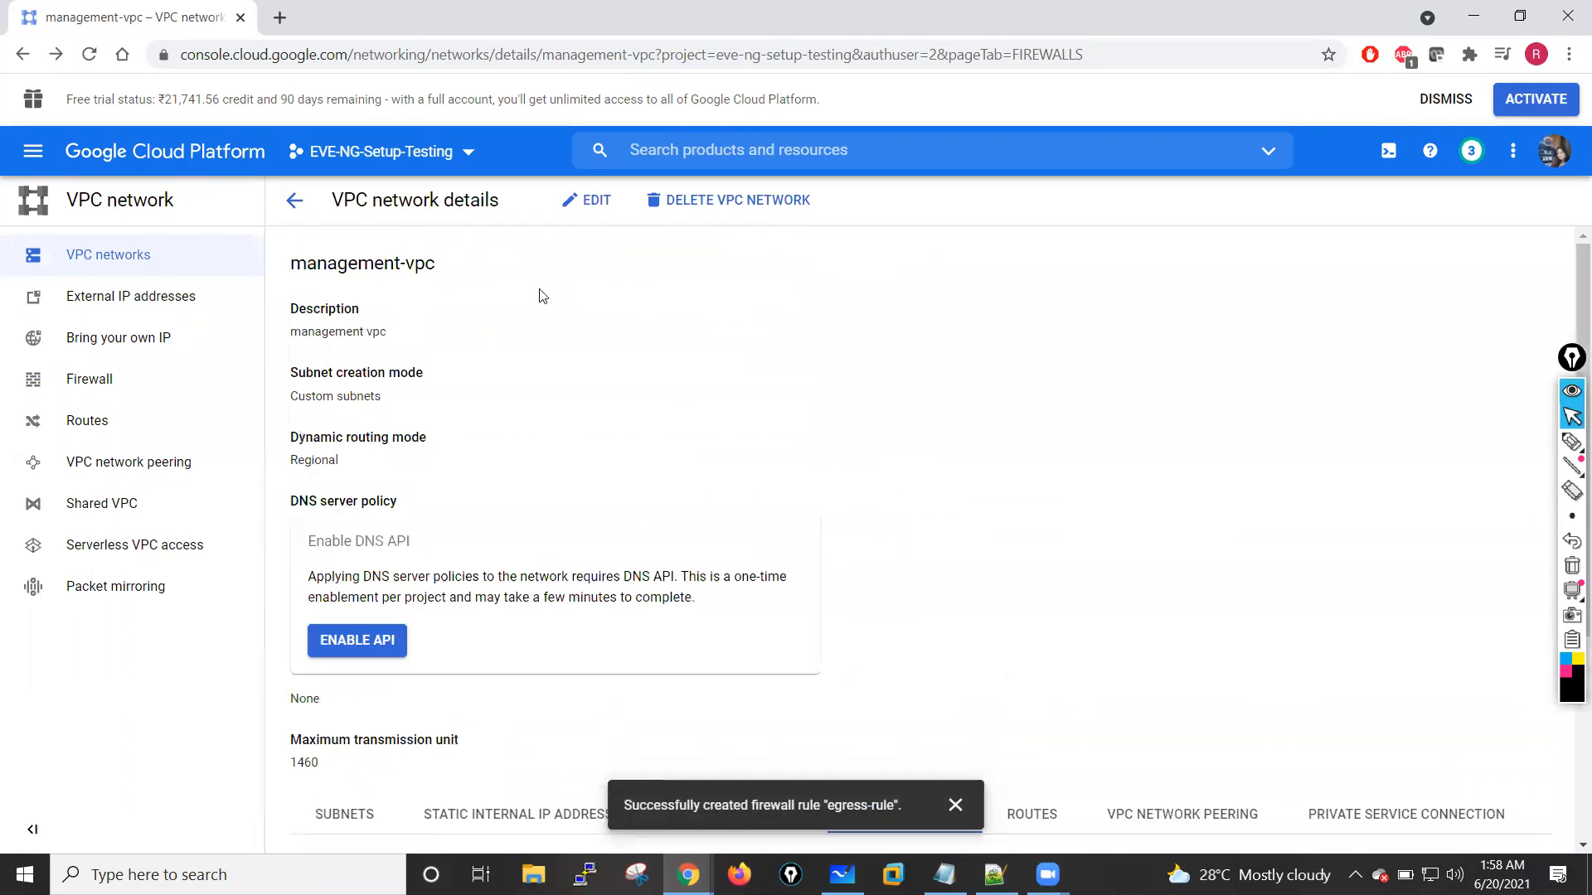
left_click(287, 206)
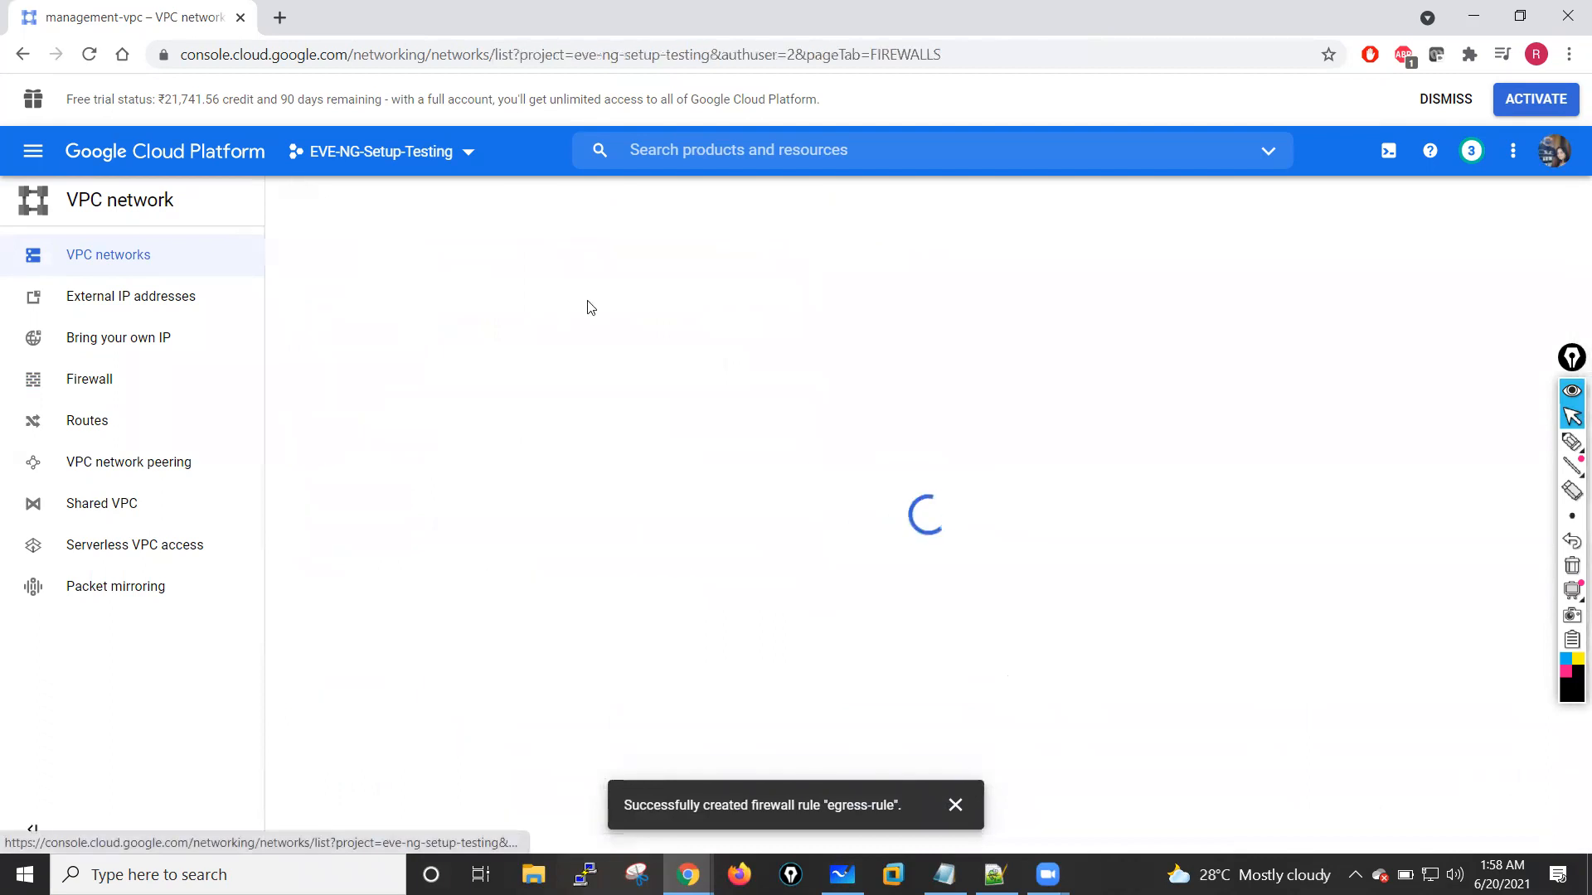
scroll(529, 554, "down", 9)
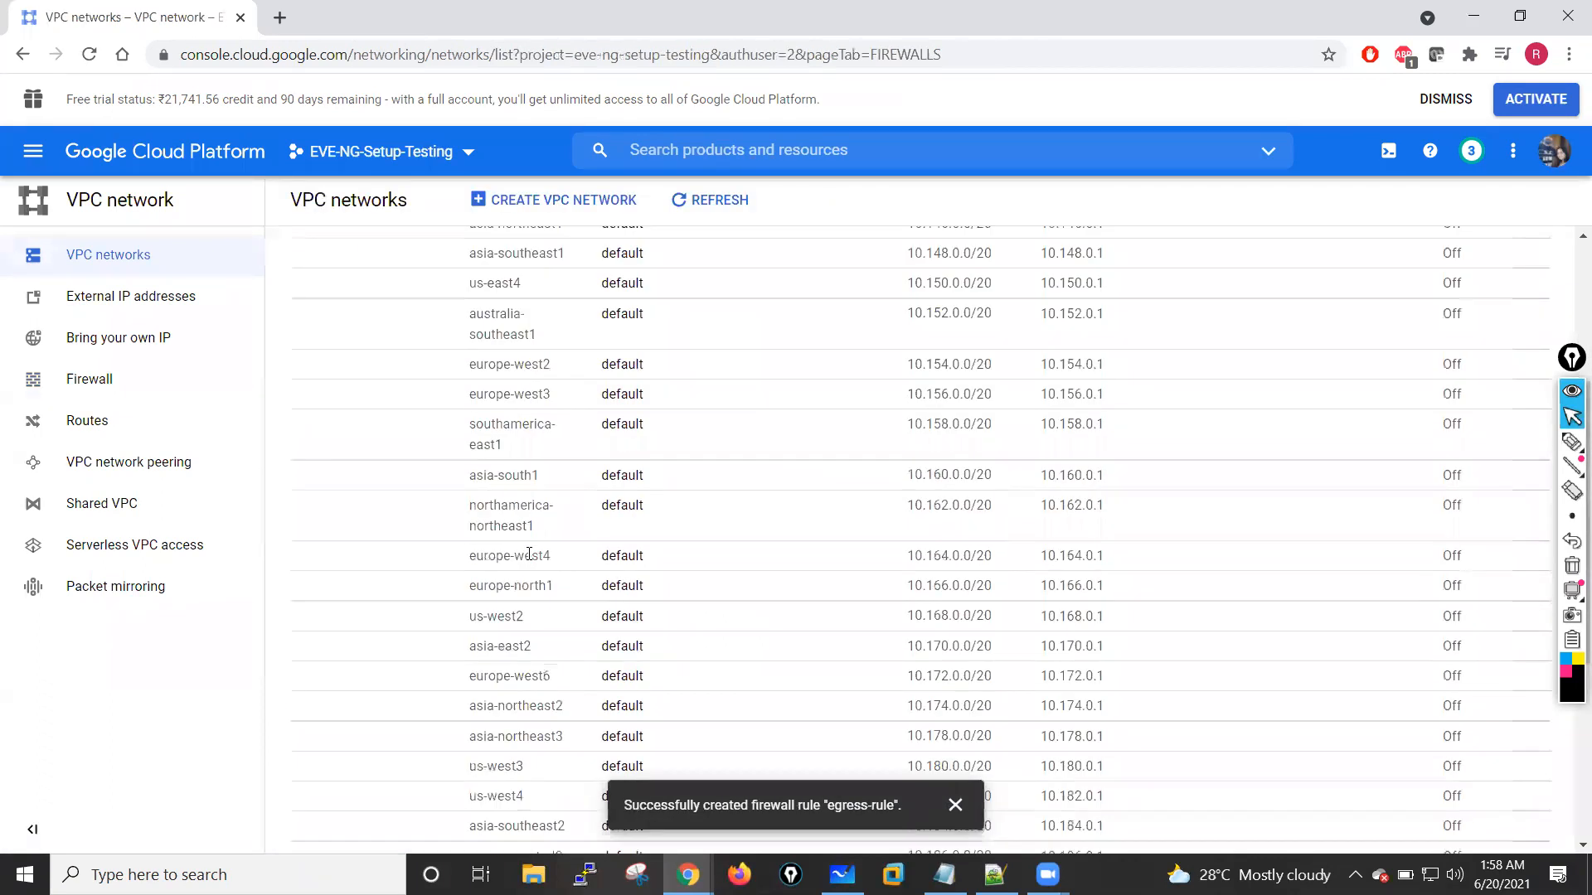
left_click(370, 587)
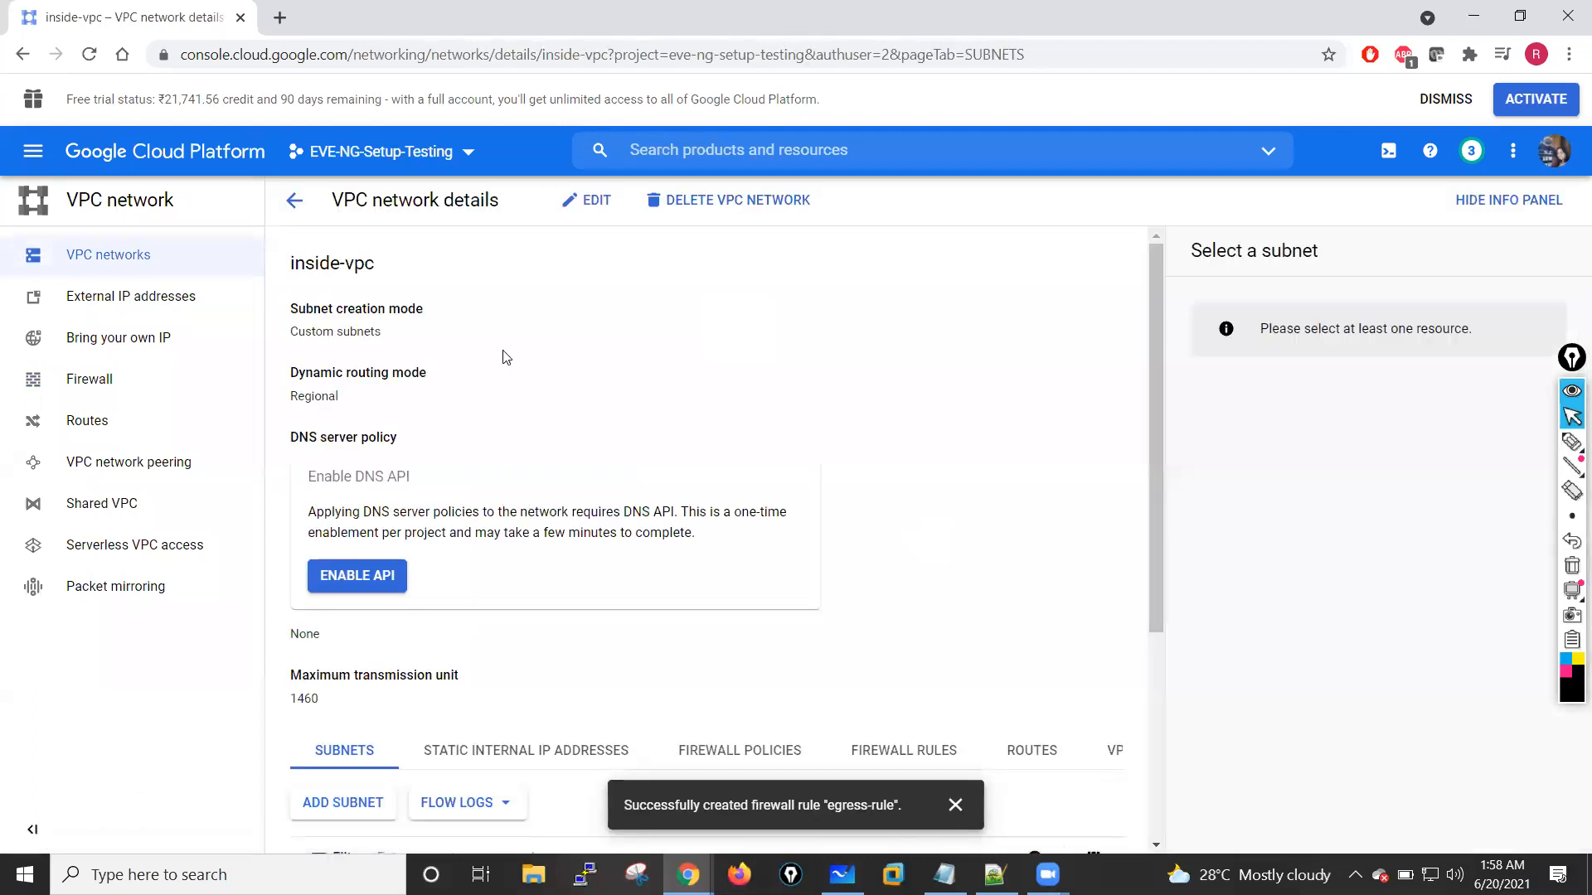
scroll(509, 365, "down", 4)
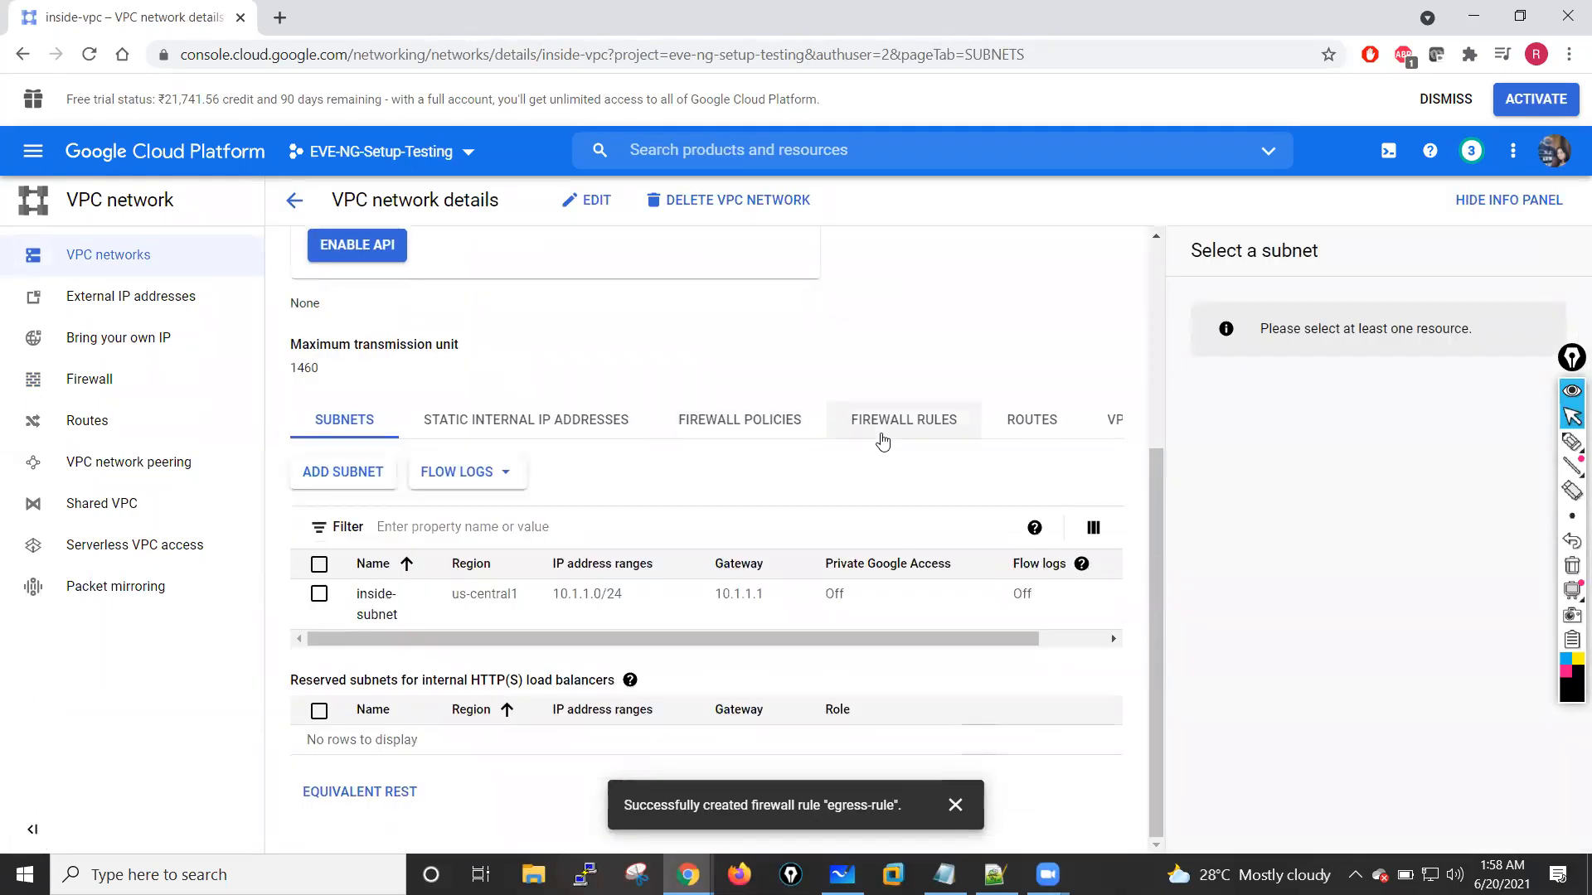
Step: Display the firewall rules of the inside-vpc network and dismiss the rule-creation notification
left_click(1028, 423)
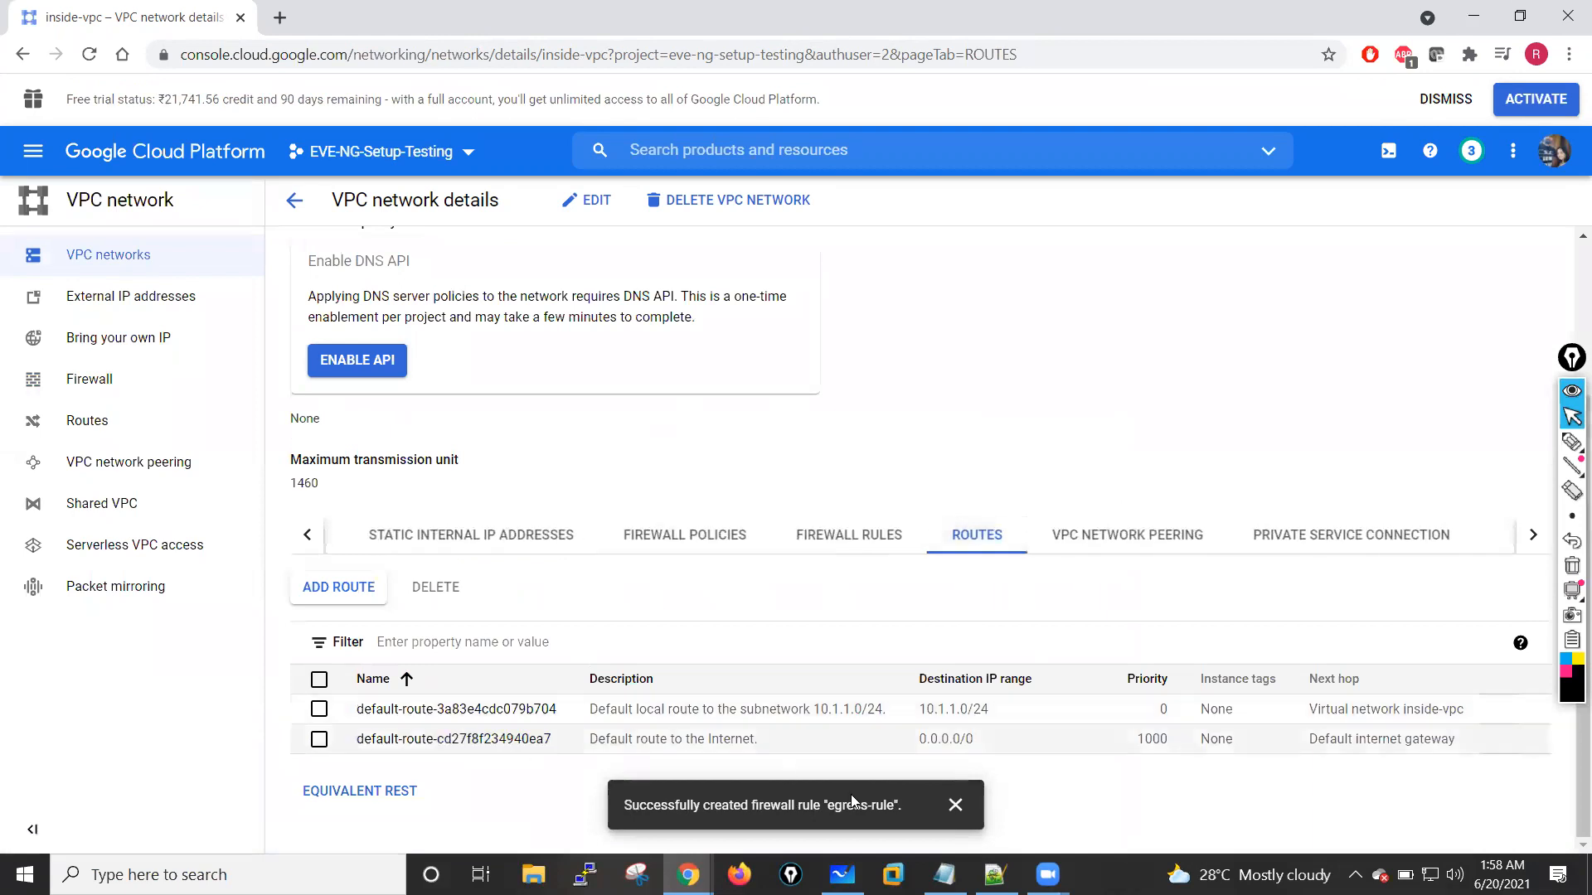
left_click(955, 805)
left_click(826, 534)
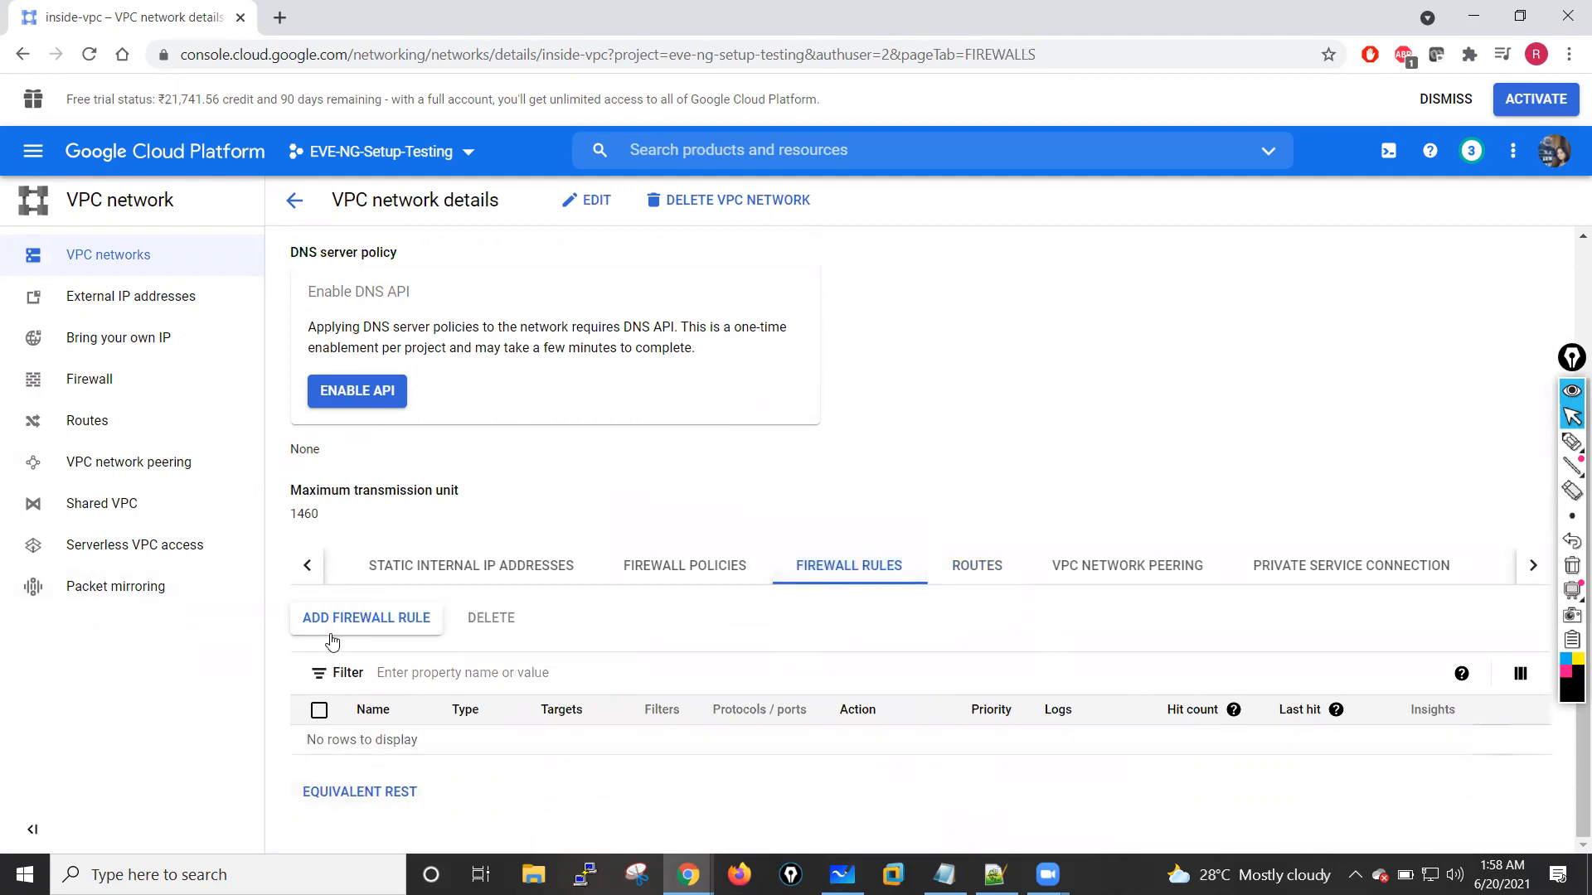
Step: Start an inside-vpc firewall rule named ingress-traffic, targeting all instances in the network
left_click(371, 627)
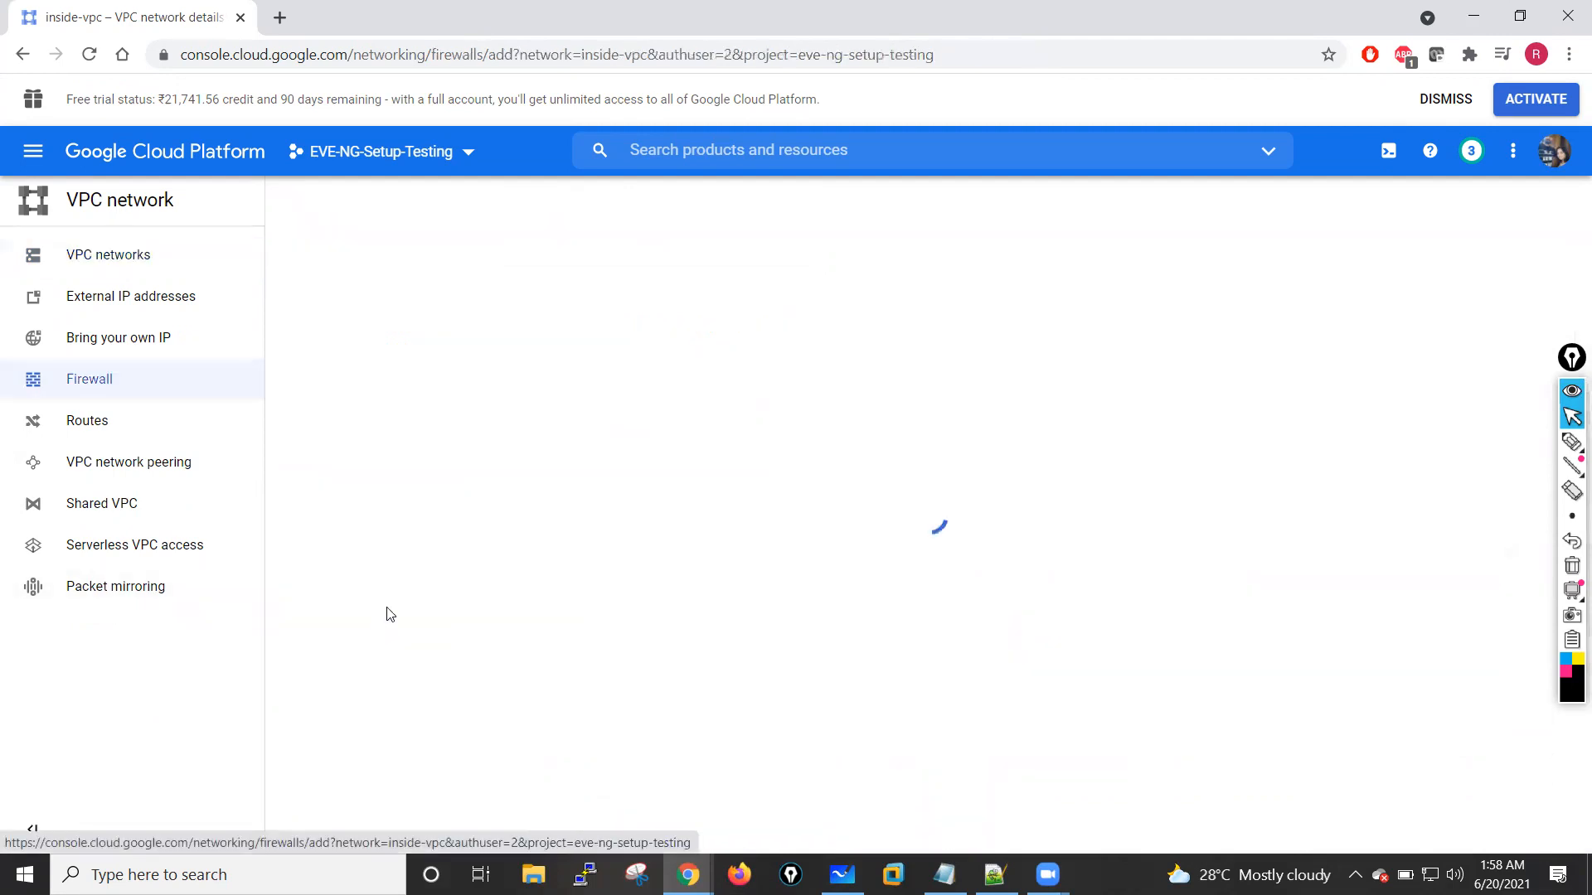
left_click(421, 331)
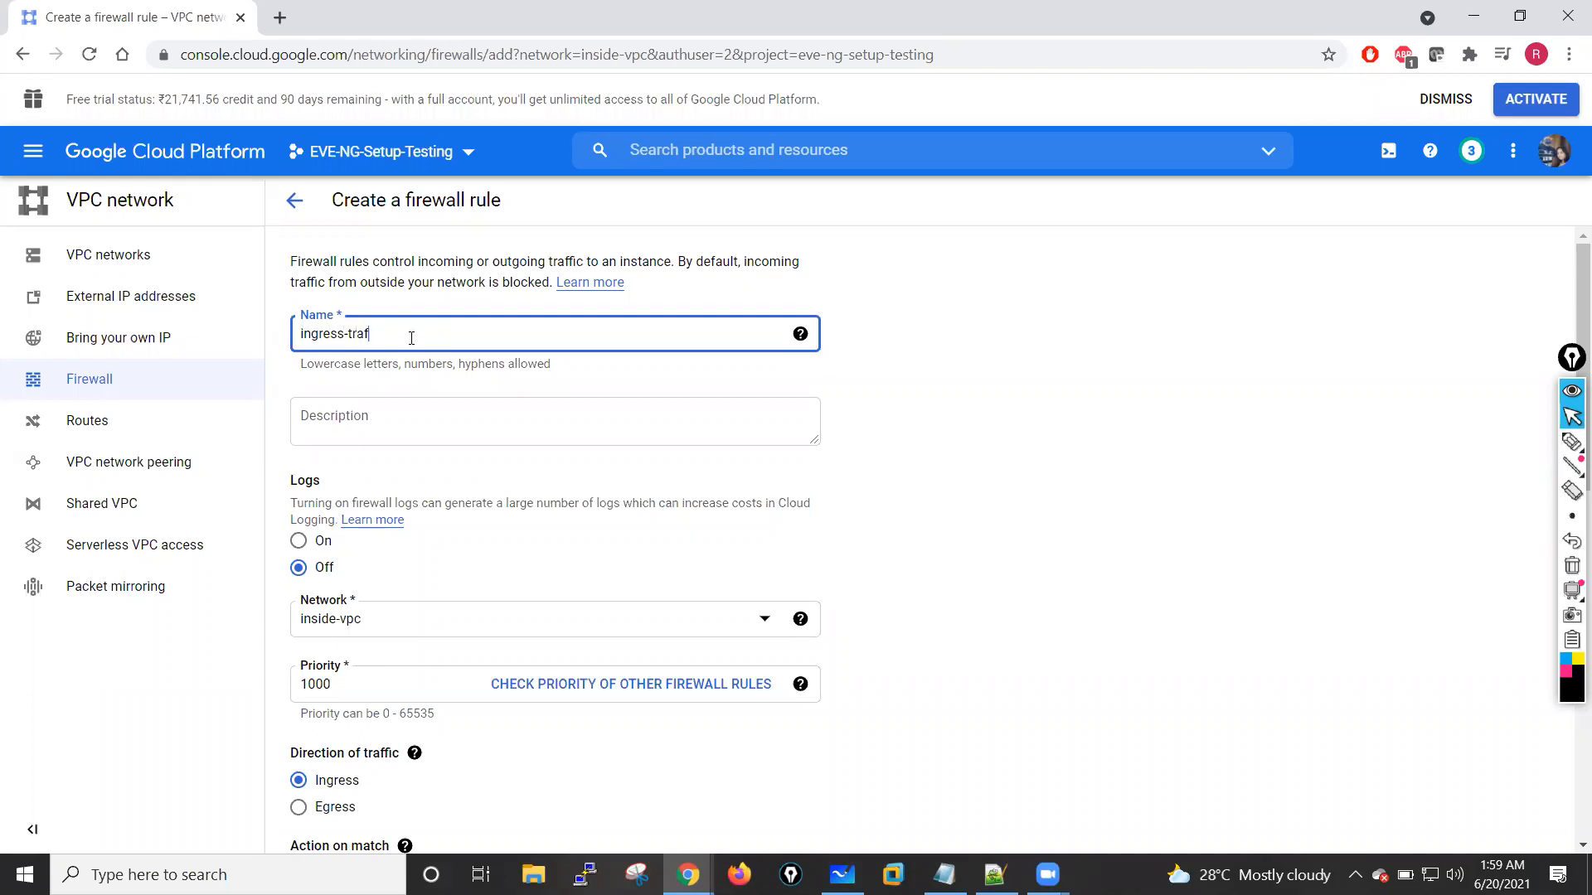
scroll(478, 534, "down", 2)
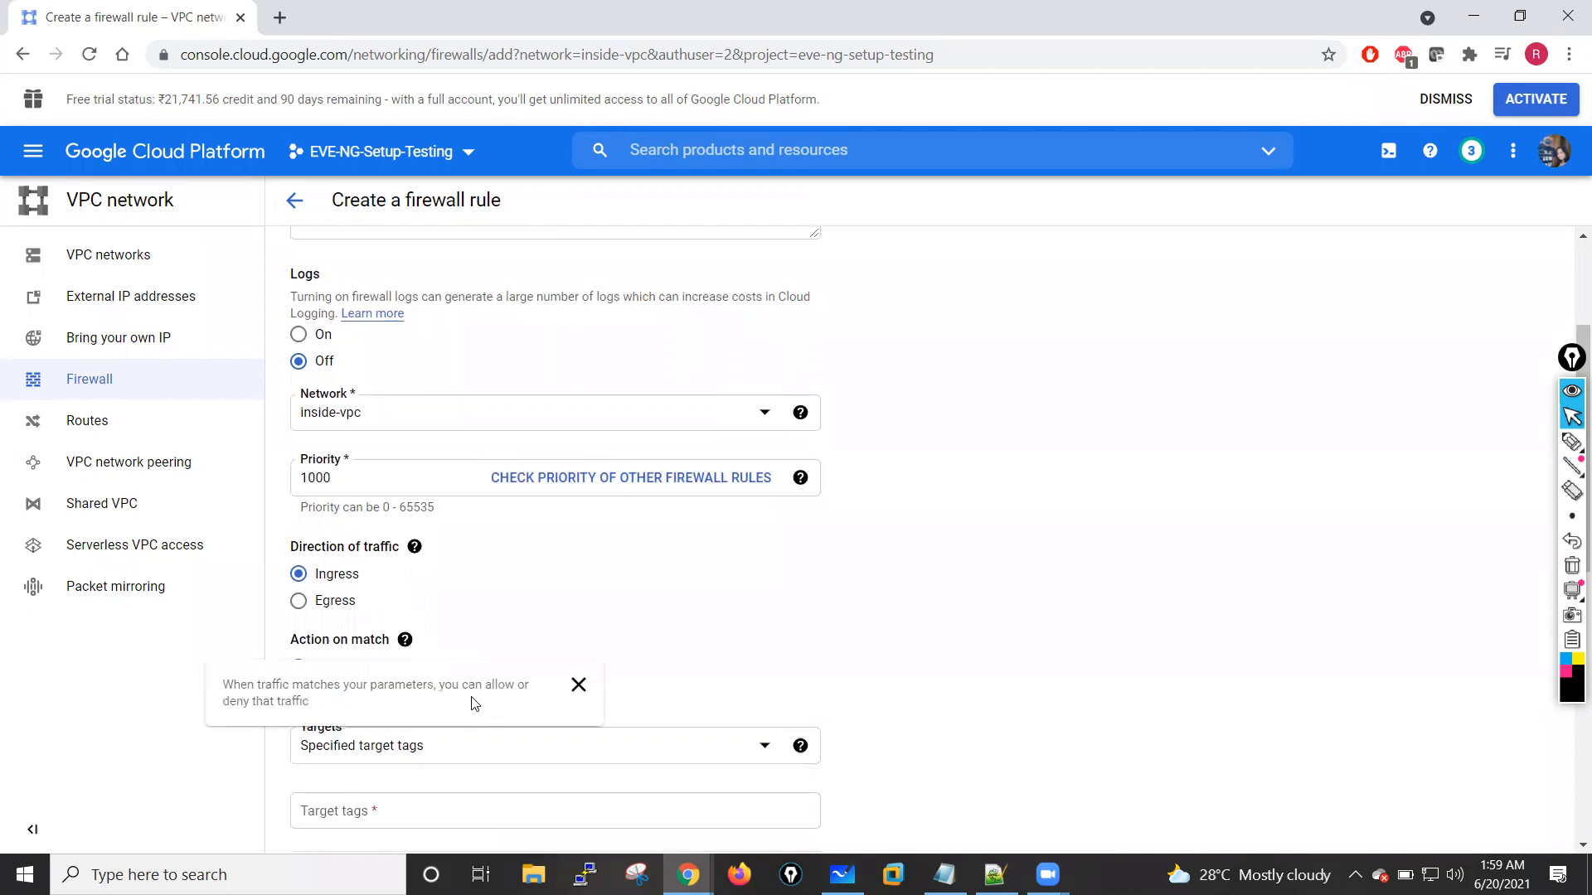
scroll(736, 728, "down", 1)
left_click(754, 689)
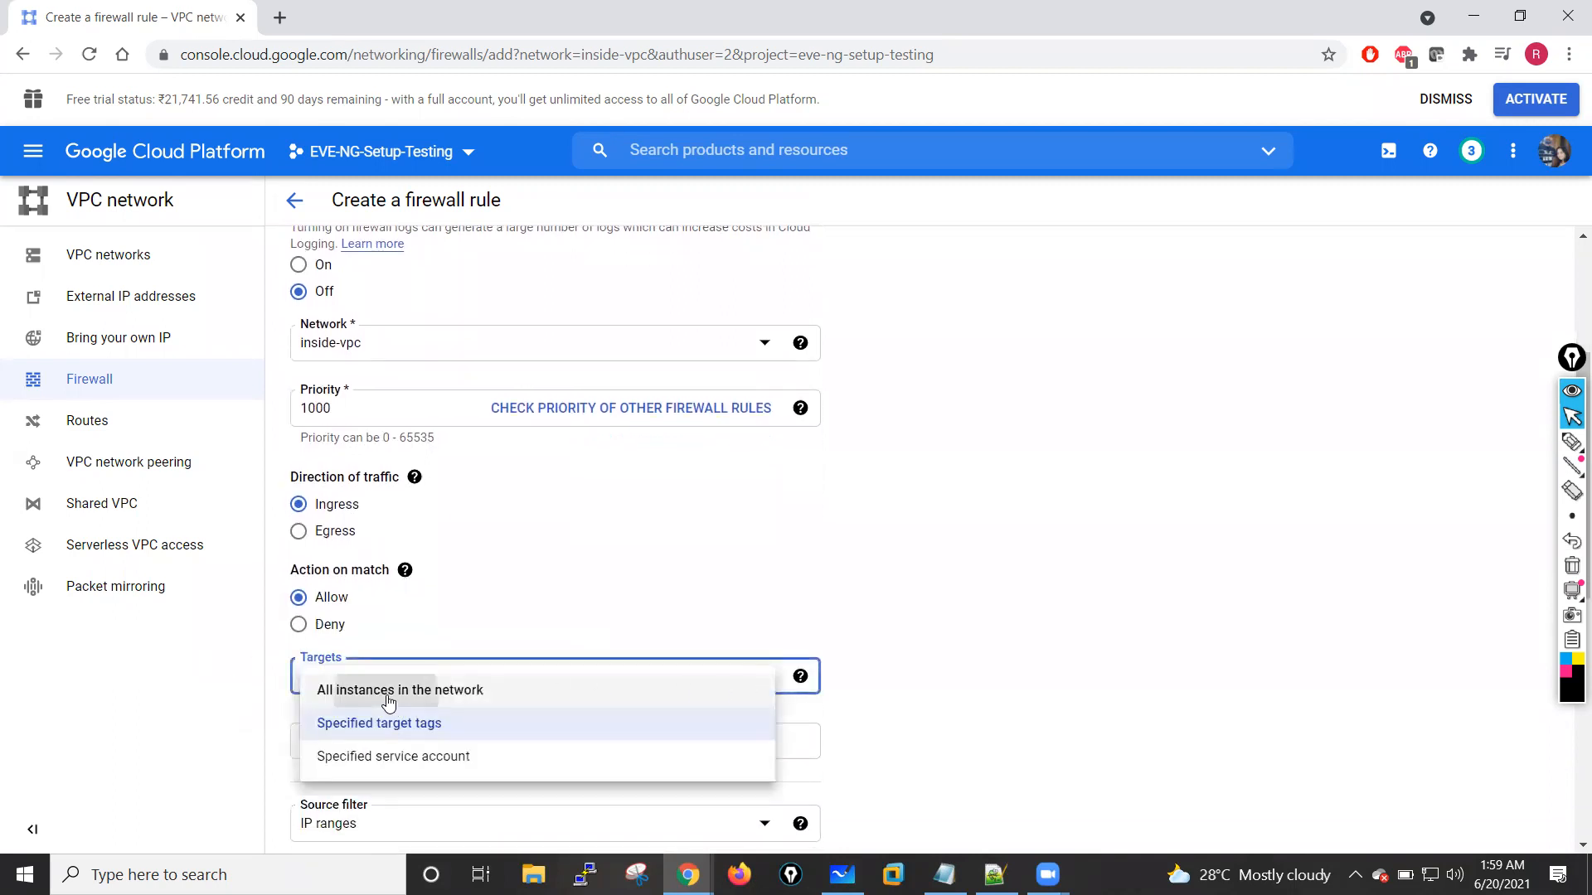
left_click(339, 690)
Step: Set ingress-traffic's source IP range to 0.0.0.0/0, allow all protocols and ports, and create the rule
scroll(387, 543, "down", 3)
left_click(348, 515)
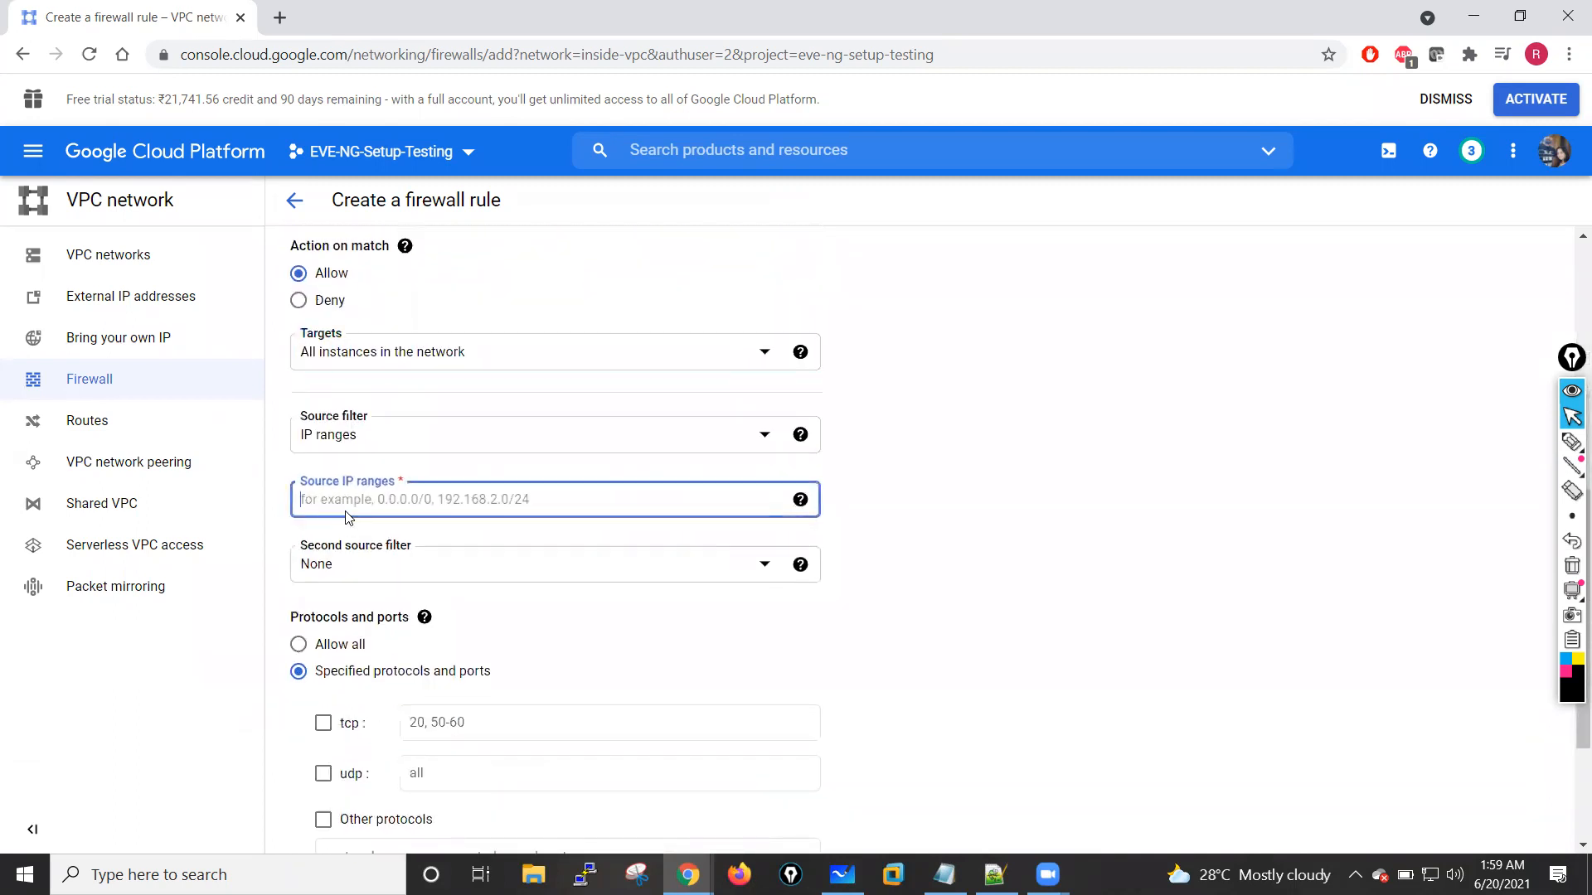
type("0.0.0.0")
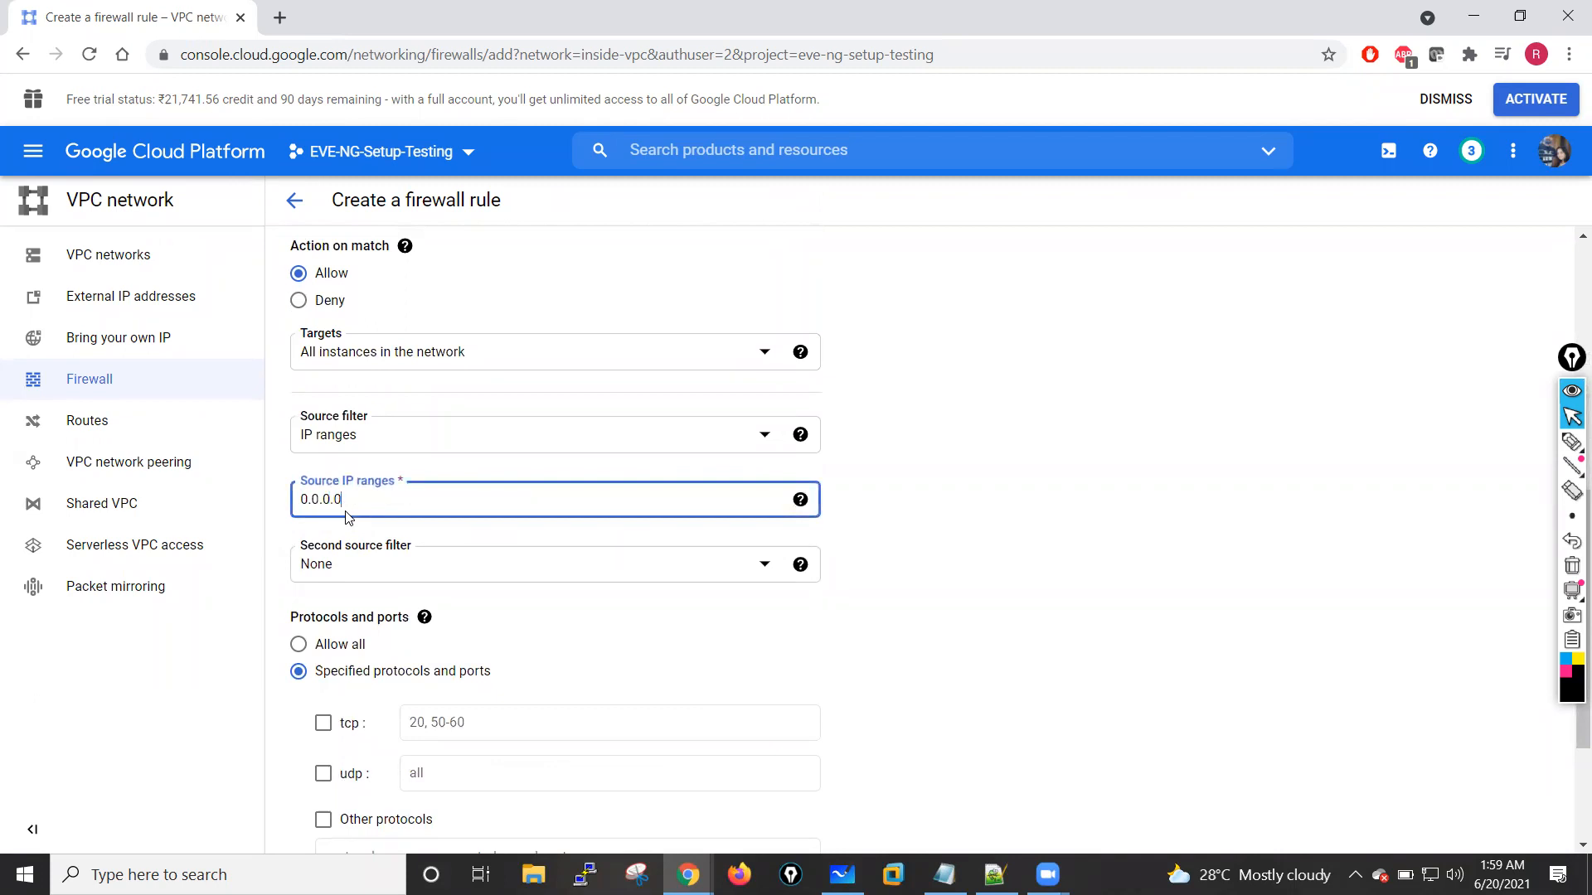
left_click(1053, 519)
scroll(664, 481, "down", 3)
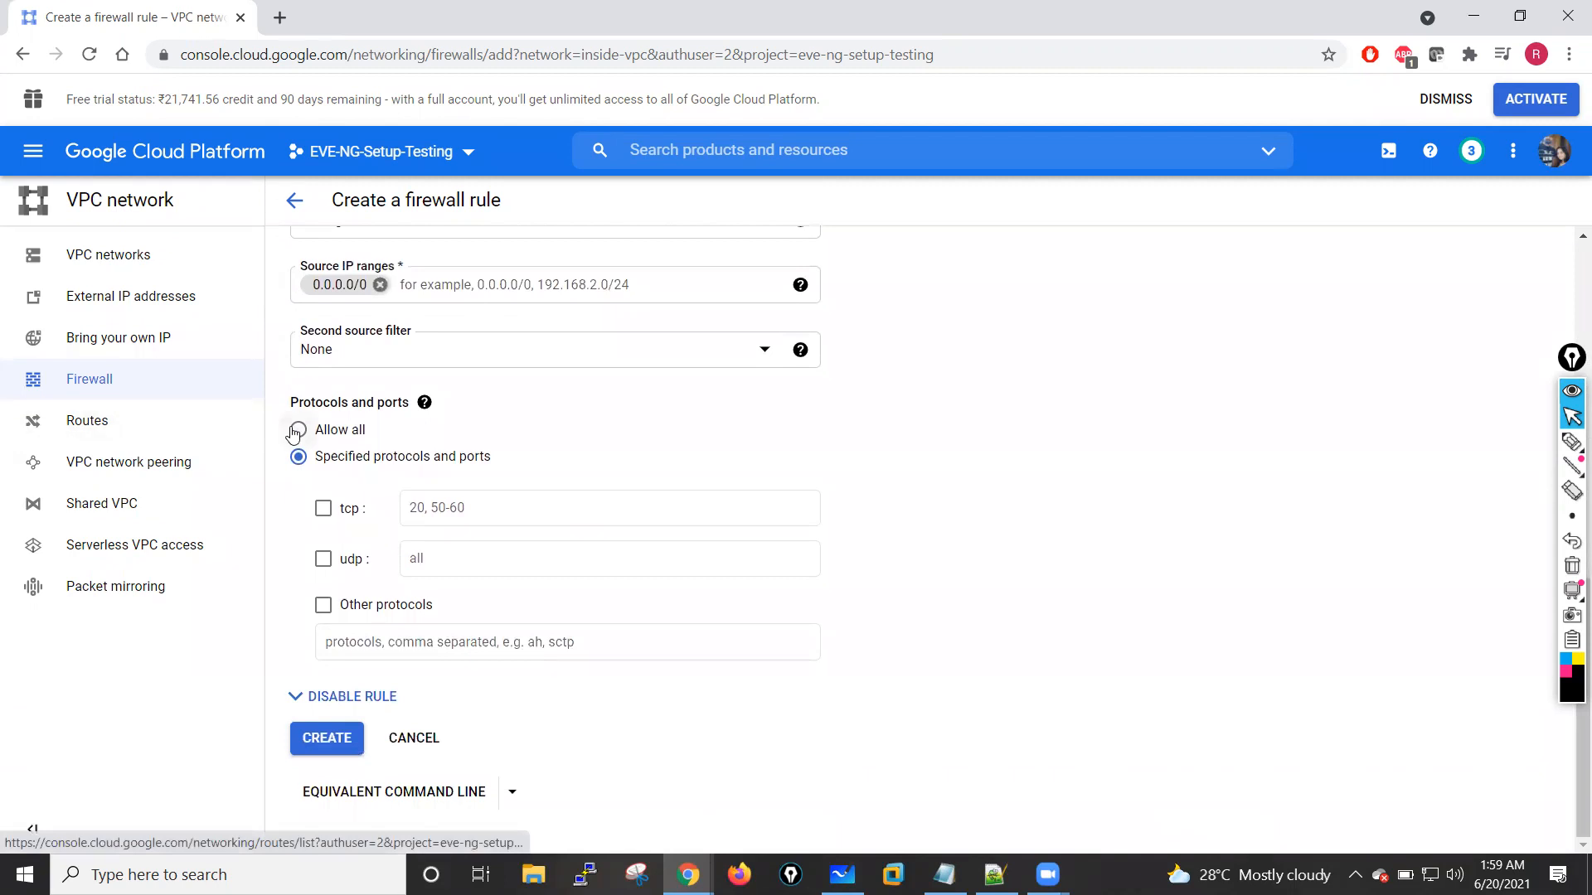
left_click(296, 429)
left_click(326, 737)
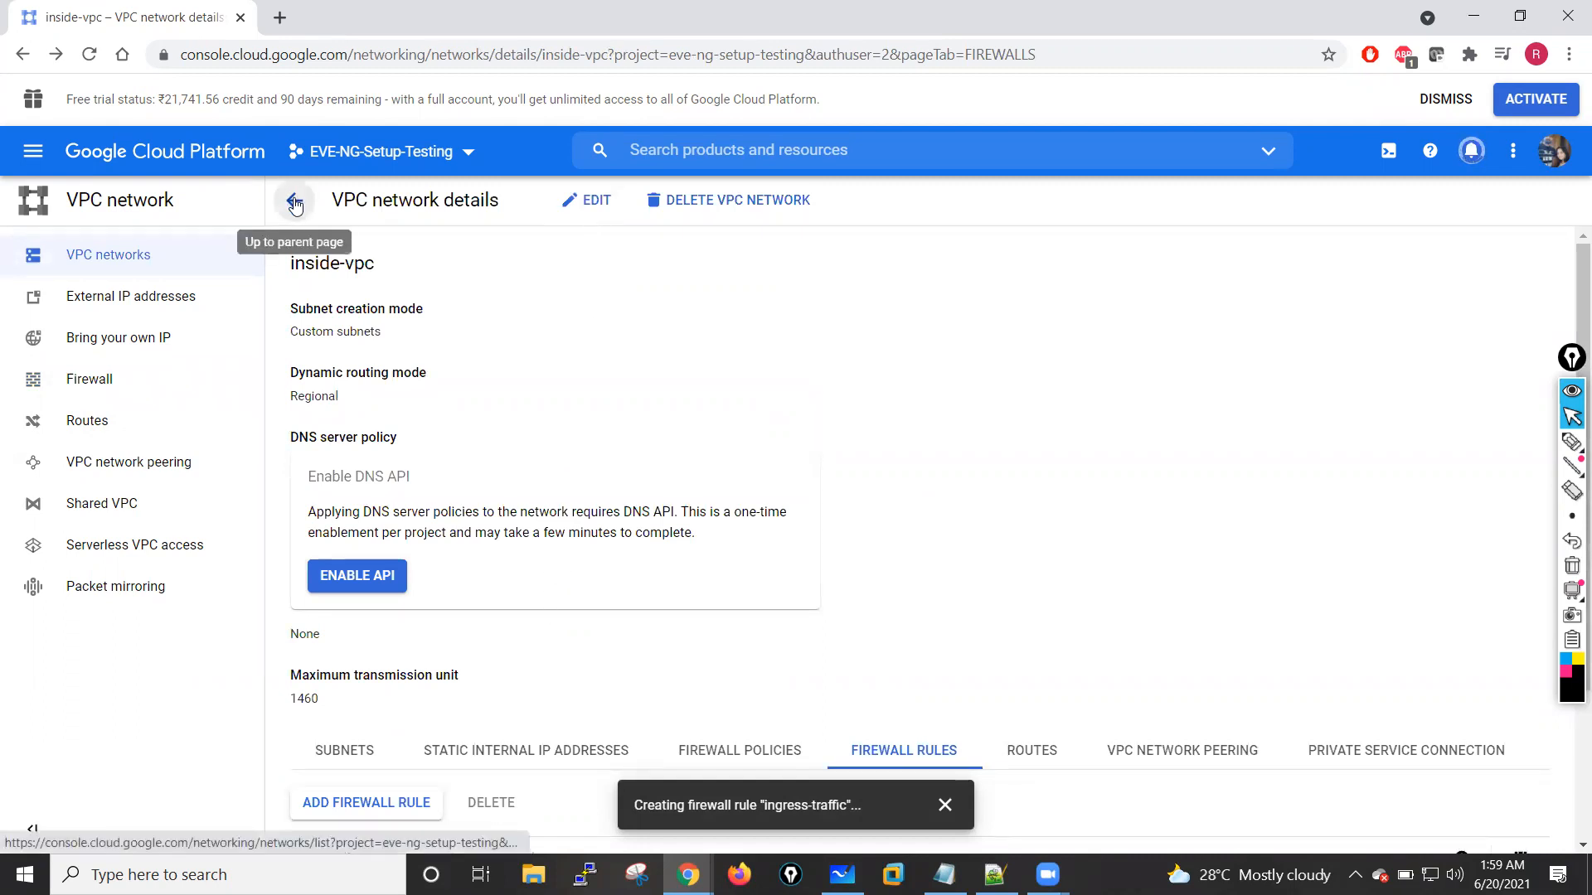
Step: Start a second inside-vpc firewall rule named egress-traffic
left_click(581, 208)
scroll(549, 468, "down", 1)
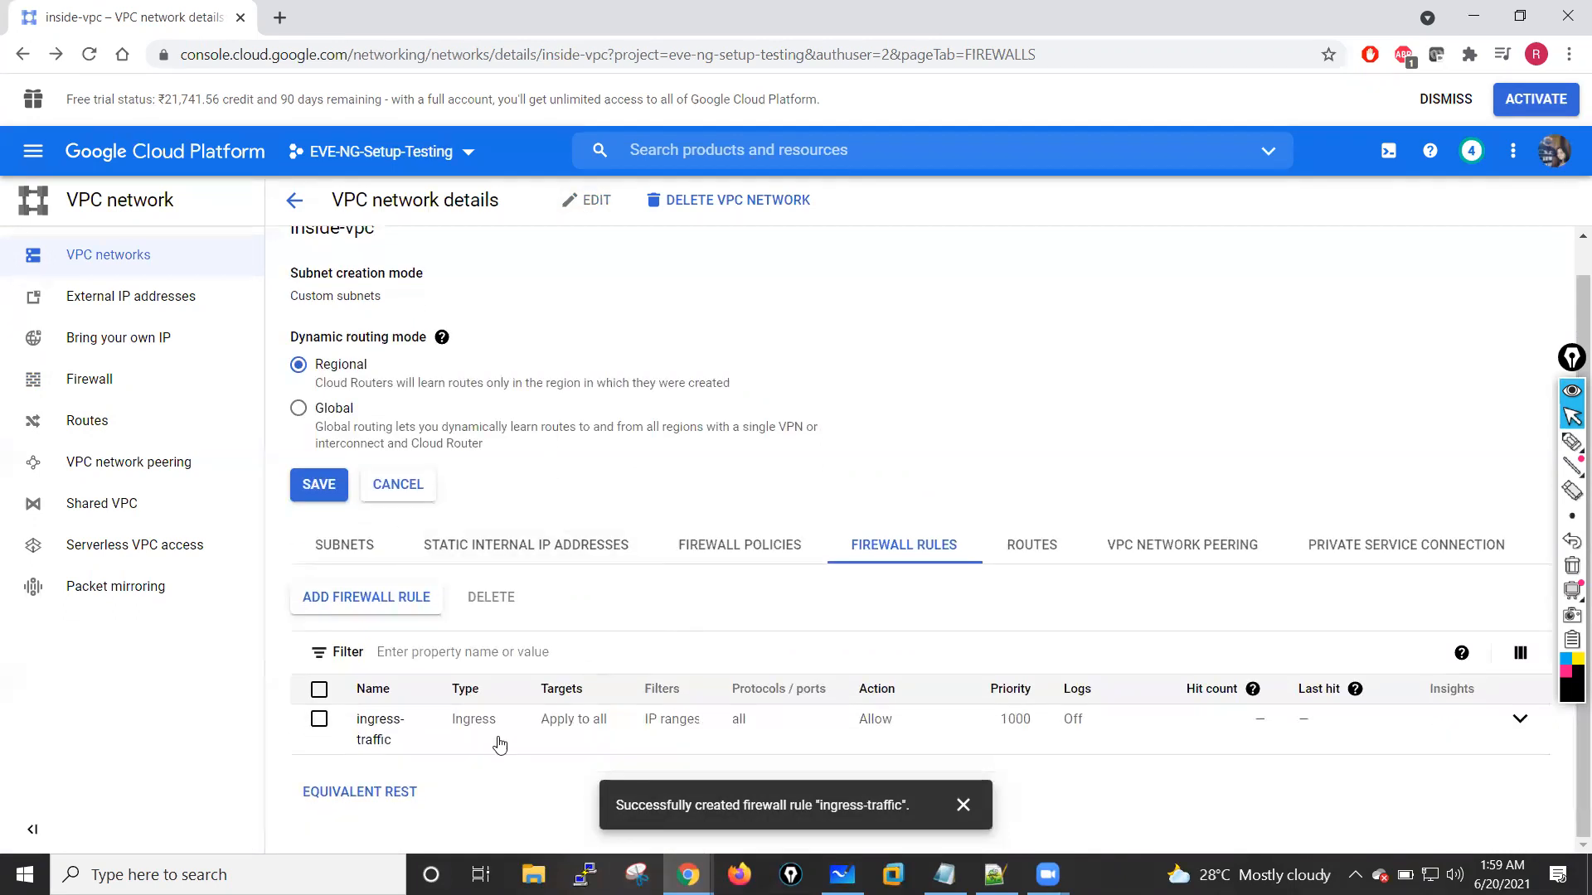
left_click(345, 598)
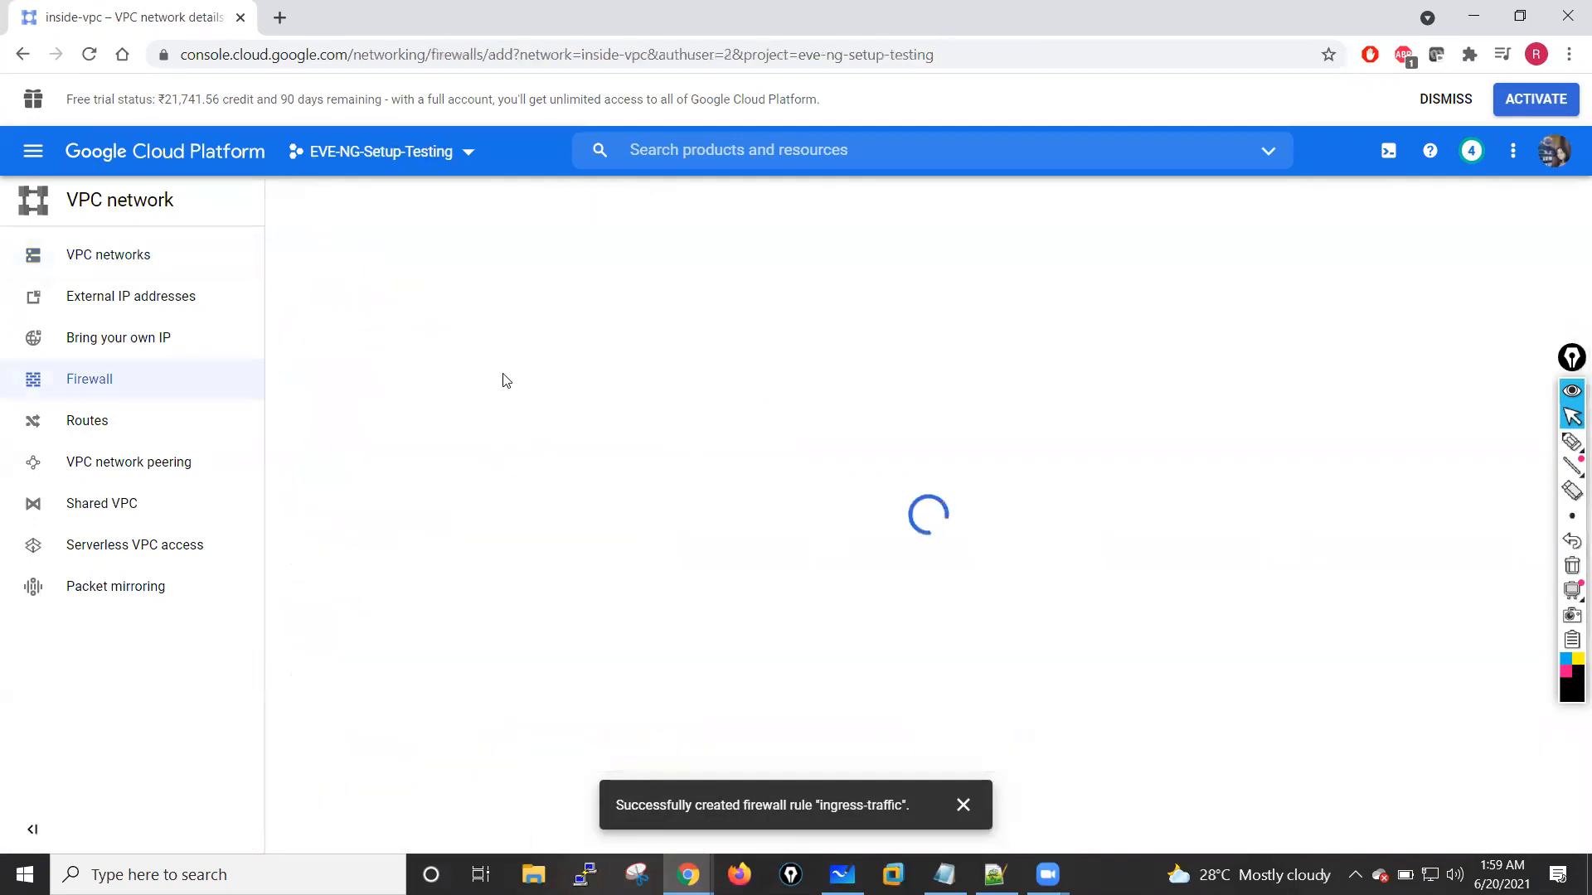
left_click(324, 334)
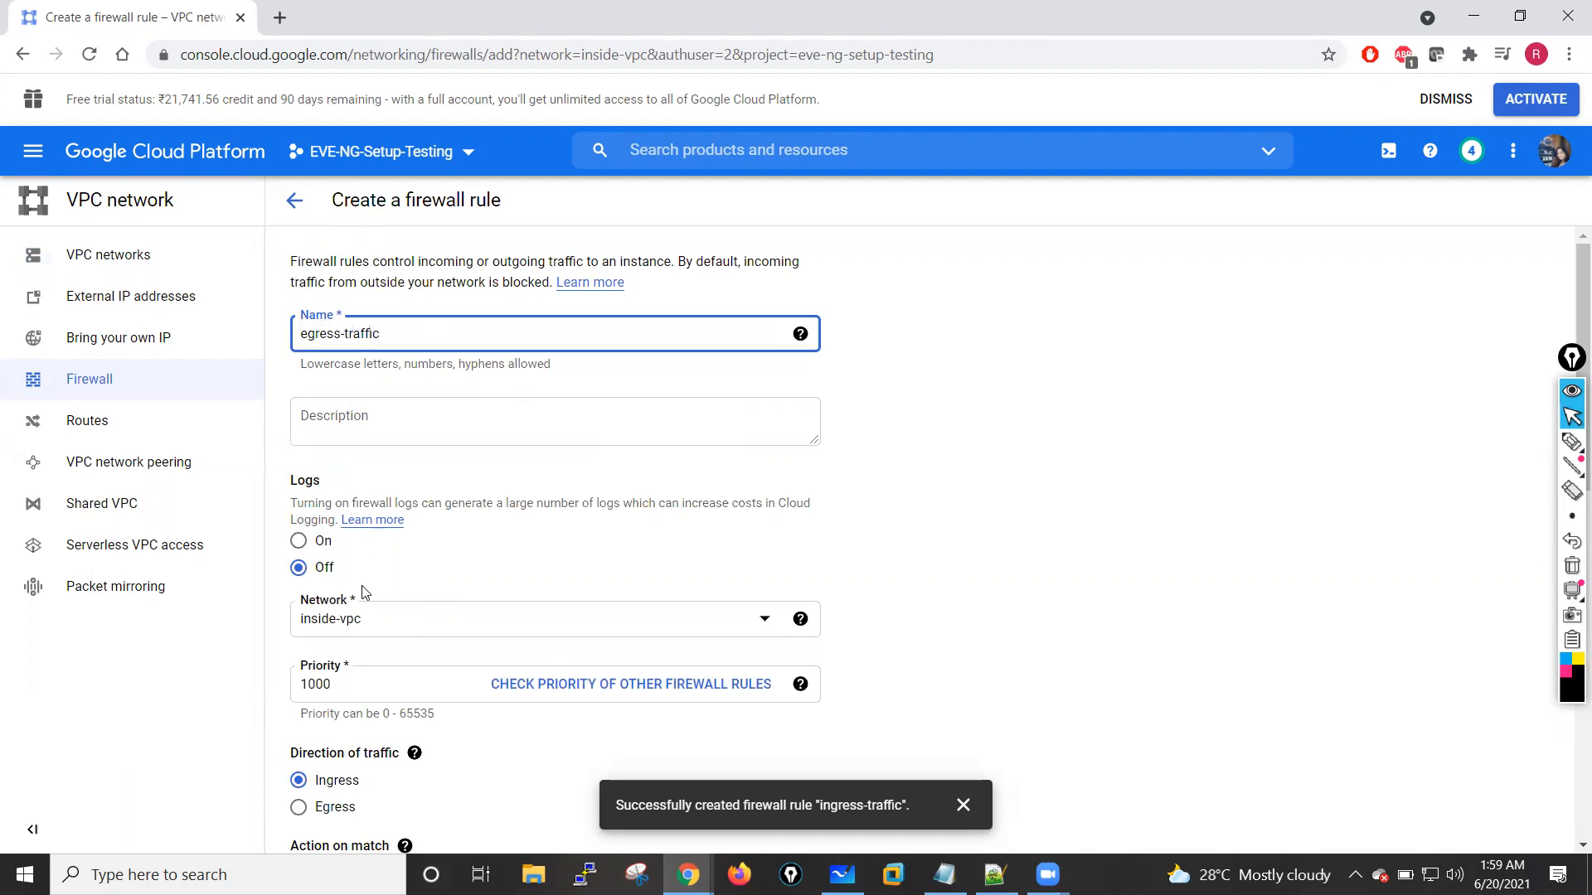
Step: Set egress-traffic's direction of traffic to Egress and its targets to all instances in the network
scroll(453, 407, "down", 2)
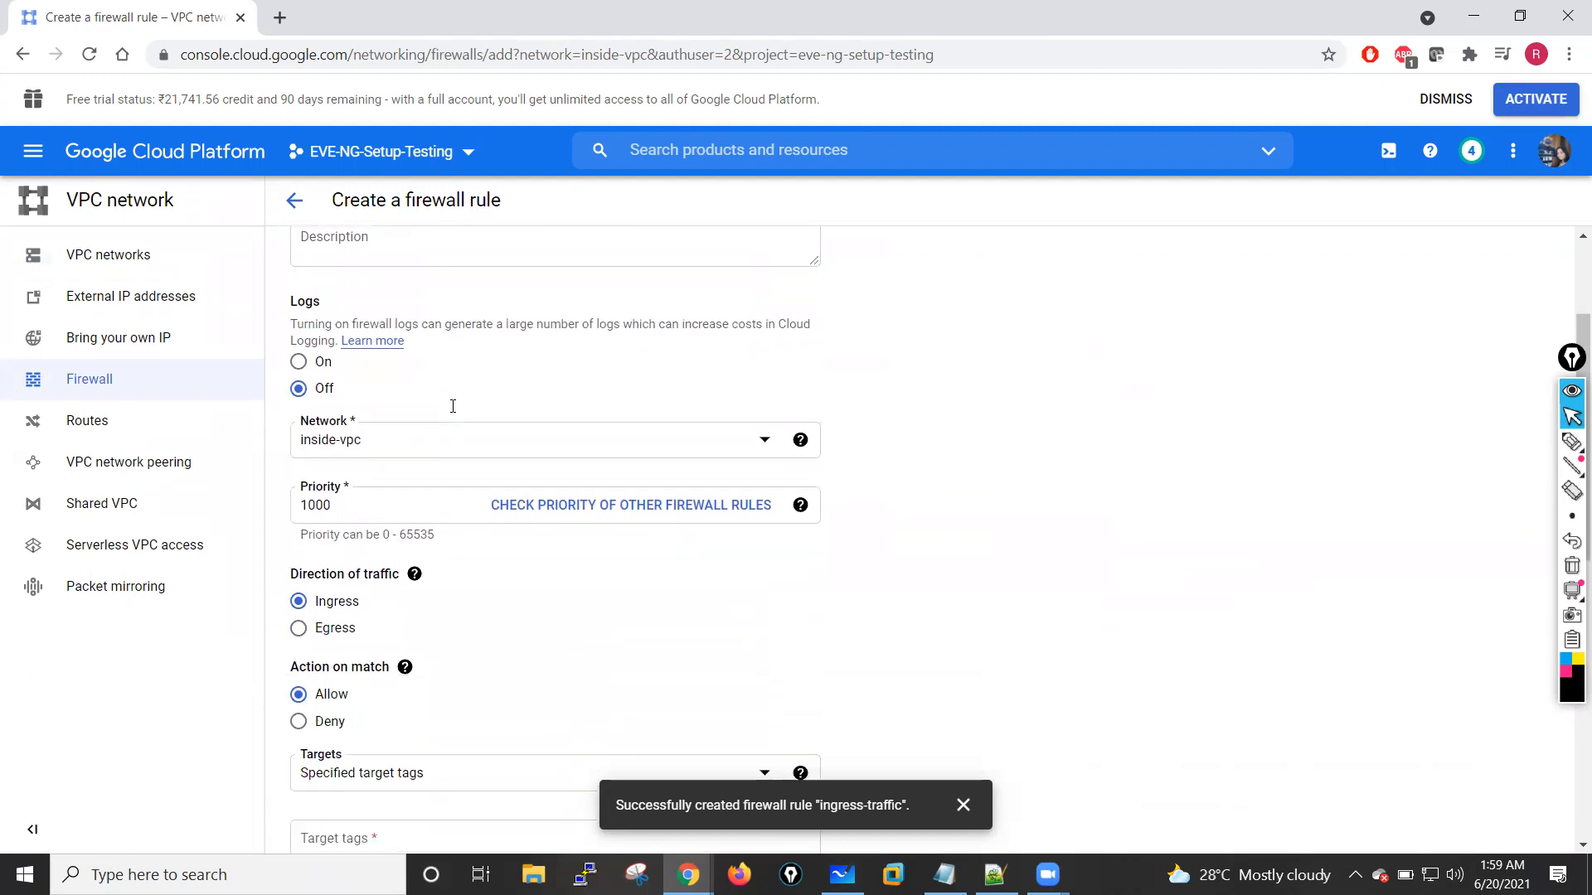
left_click(300, 617)
scroll(508, 618, "down", 3)
left_click(771, 519)
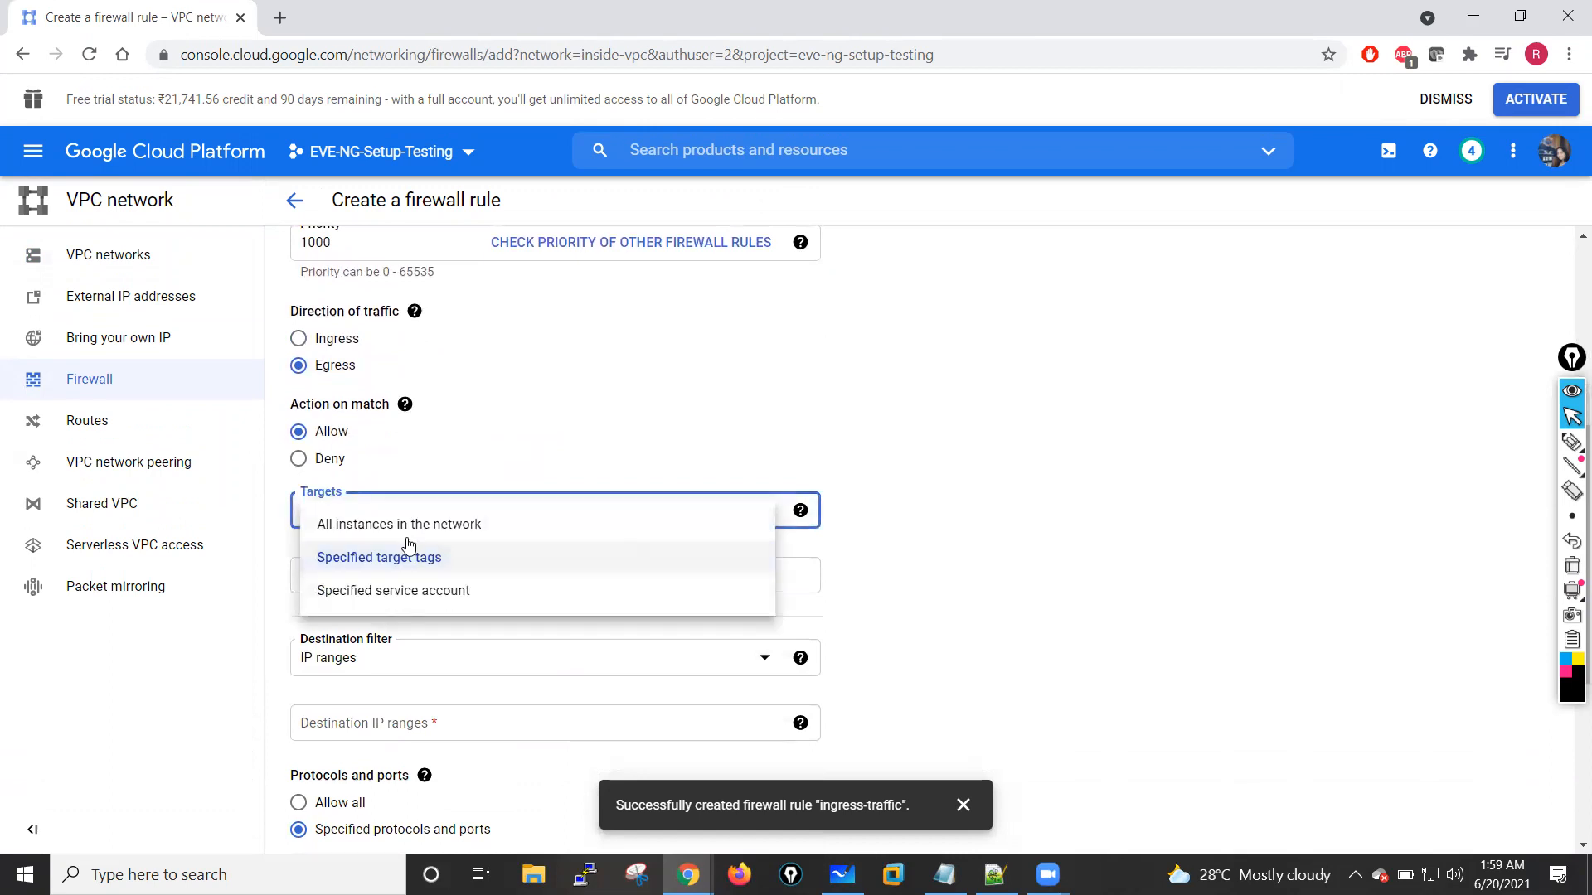
left_click(439, 524)
Step: Set egress-traffic's destination IP range to 0.0.0.0/0
scroll(567, 564, "down", 3)
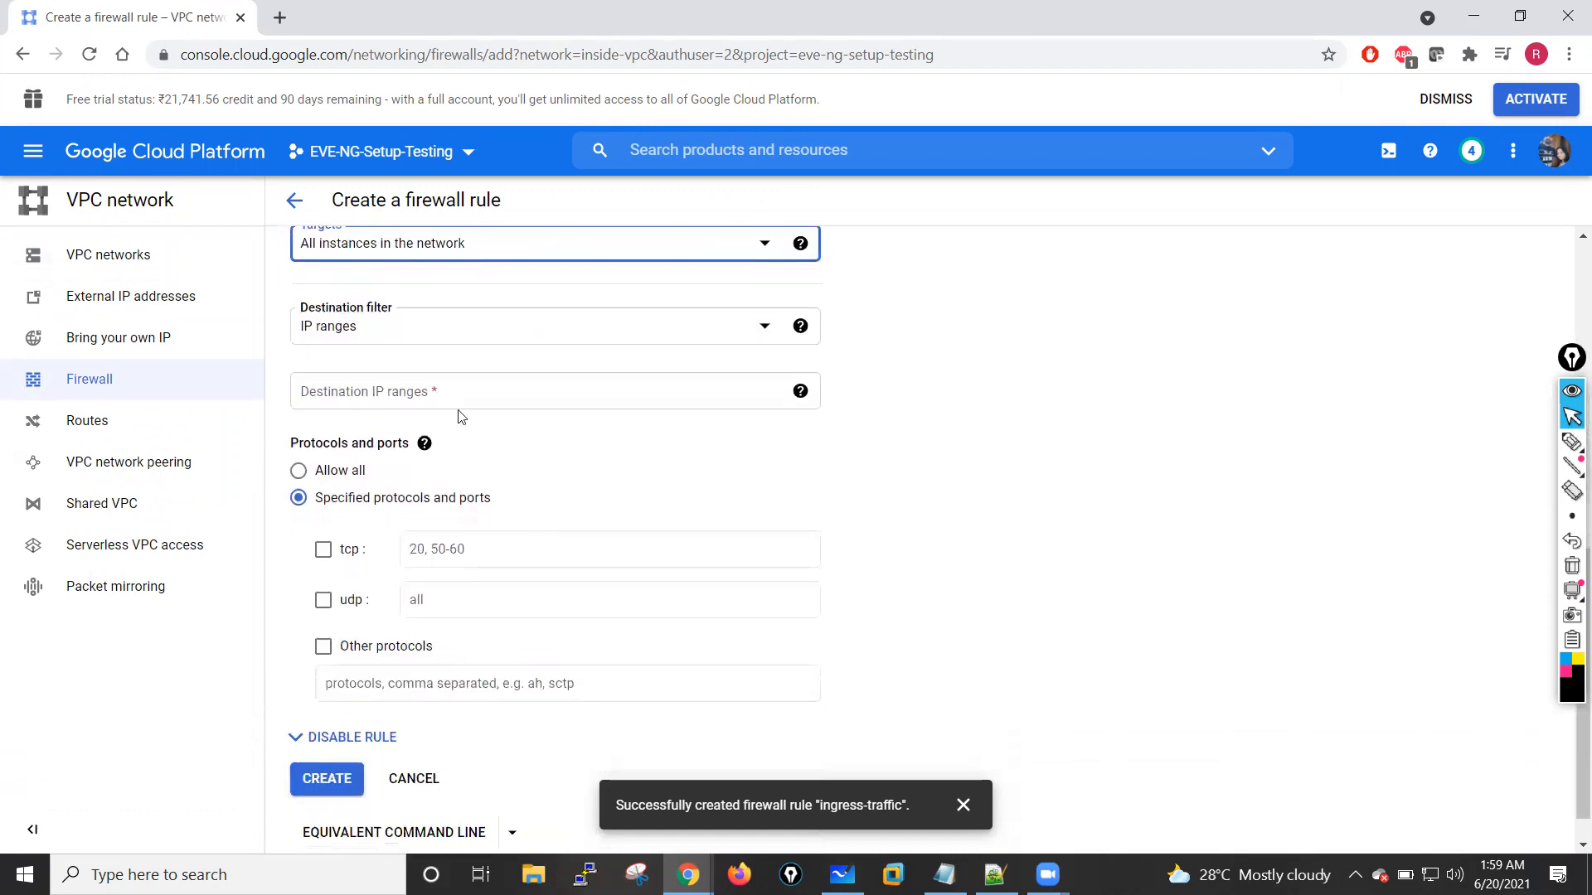
left_click(338, 402)
type("0.0.0")
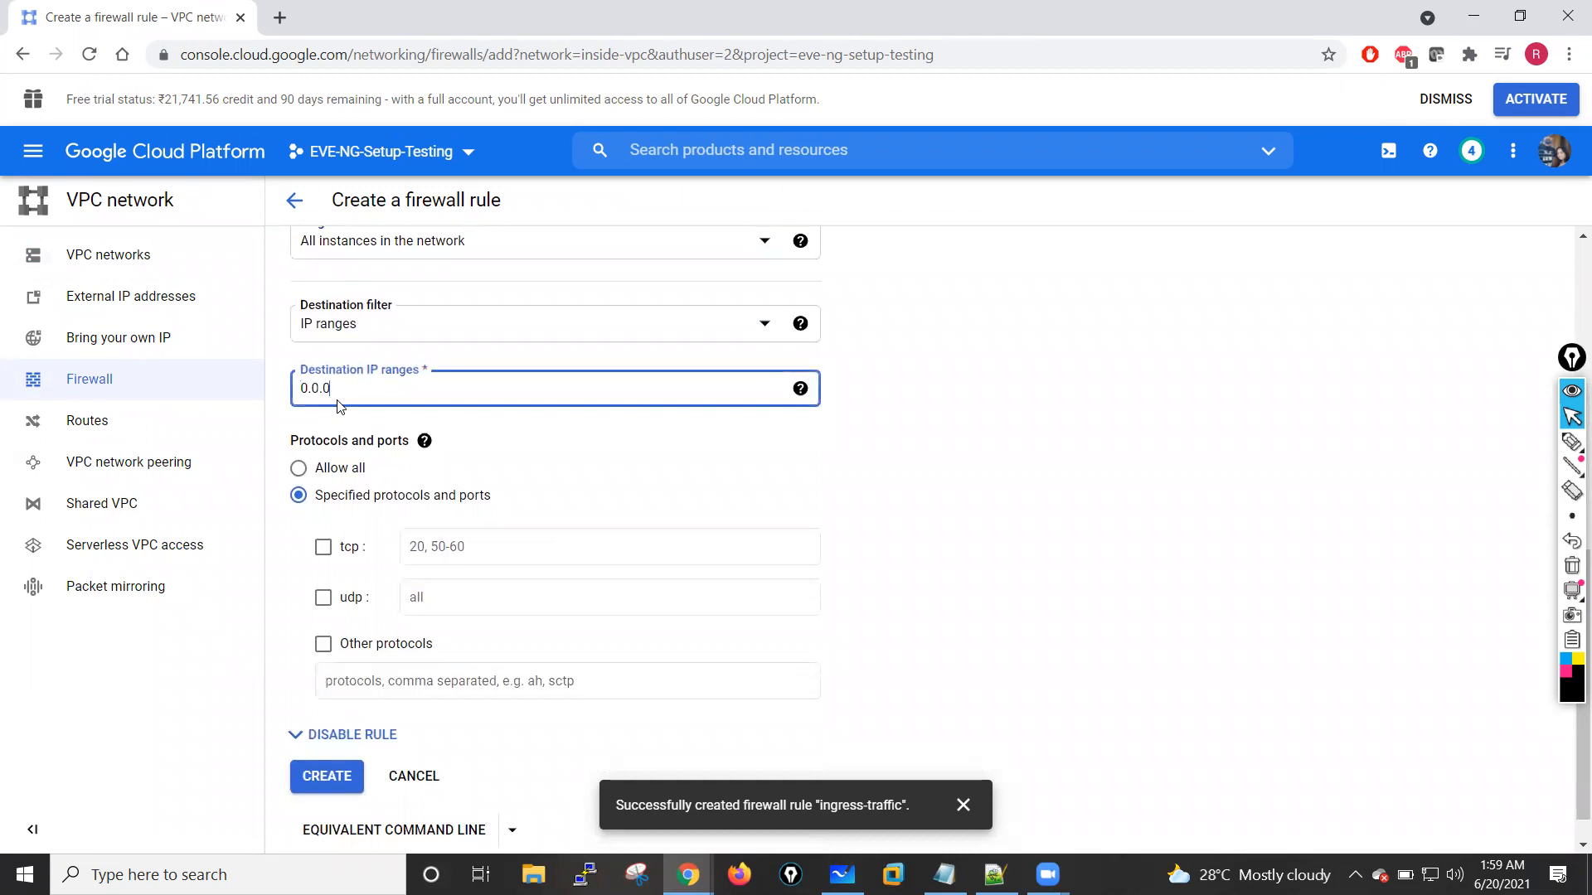
type(".0/0")
left_click(1028, 420)
Step: Check egress-traffic's direction and action settings, allow all protocols and ports, and create the rule
scroll(391, 345, "up", 2)
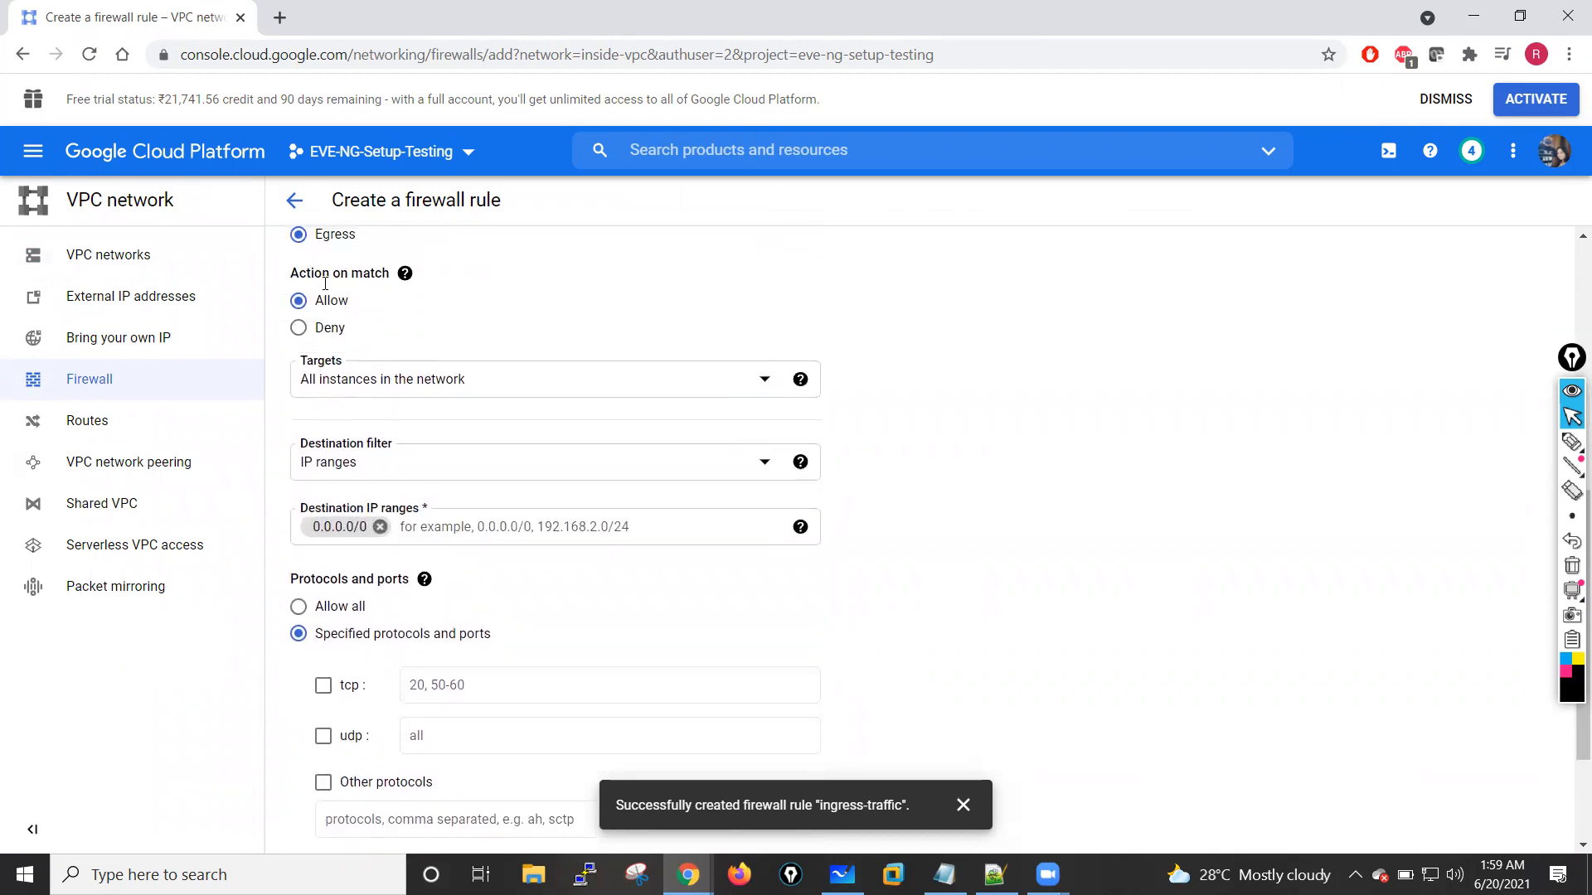
scroll(342, 282, "up", 1)
mouse_move(405, 390)
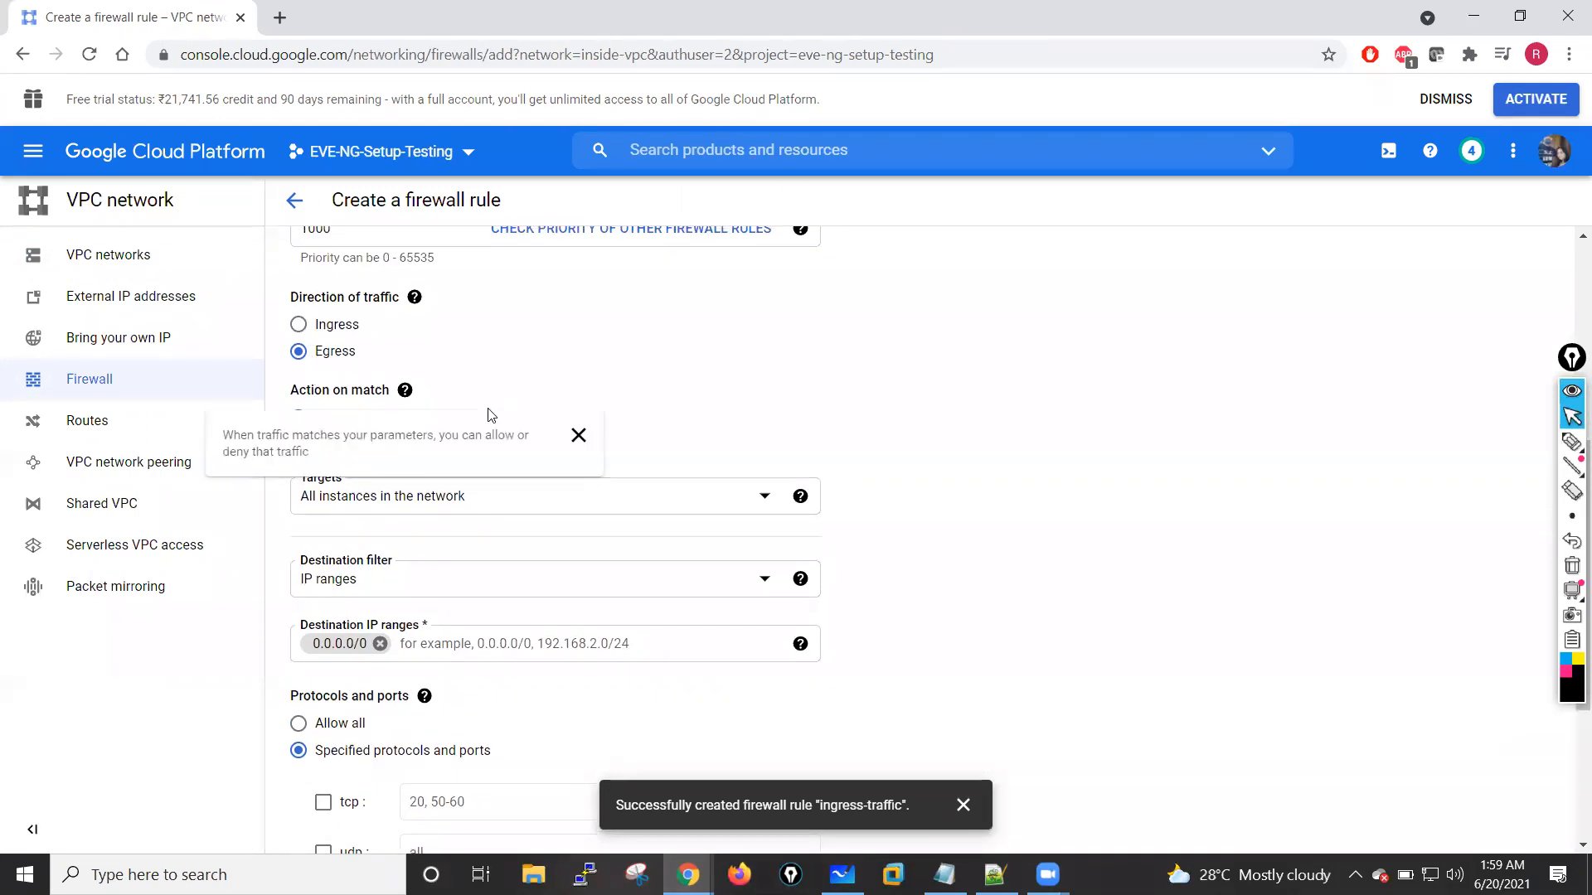
scroll(491, 423, "down", 3)
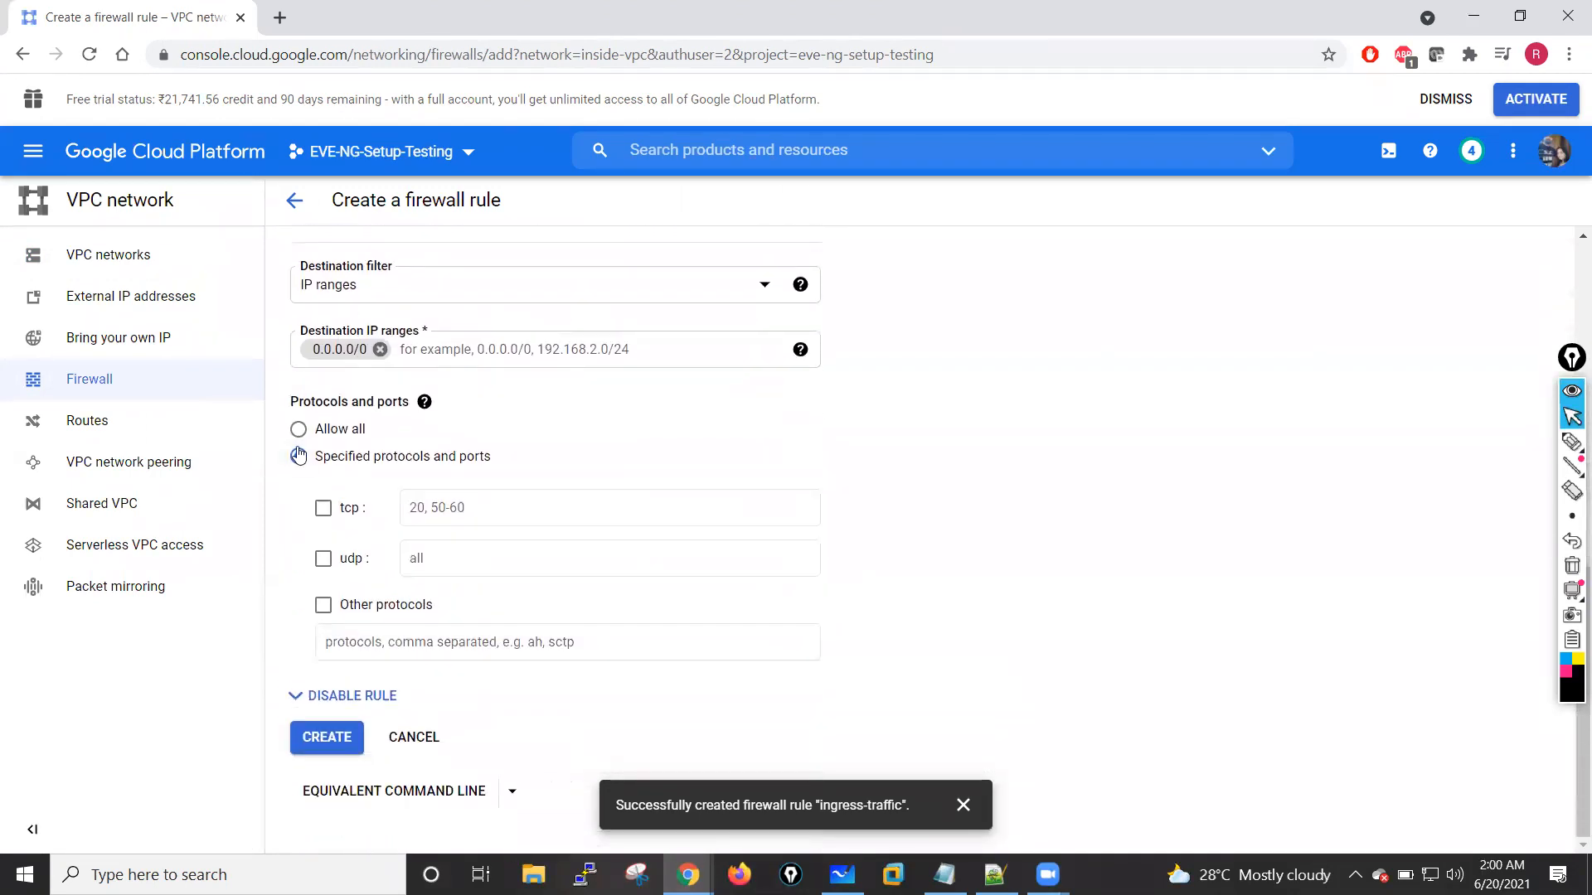
left_click(298, 428)
left_click(327, 737)
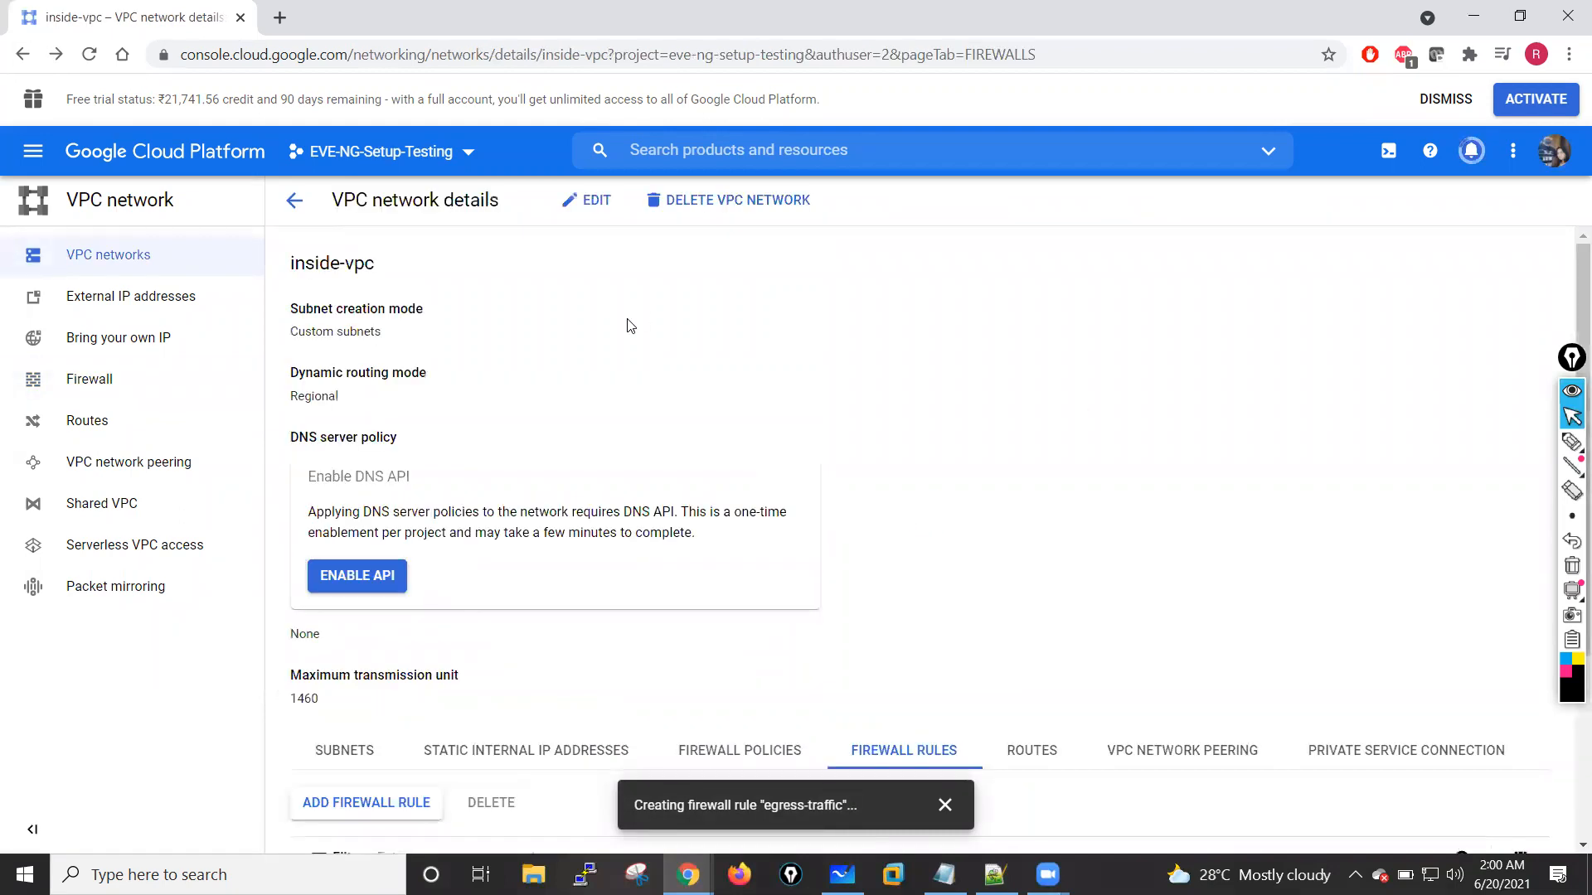
Step: Return to the VPC networks list, open management-vpc and display its firewall rules to check their types
left_click(294, 201)
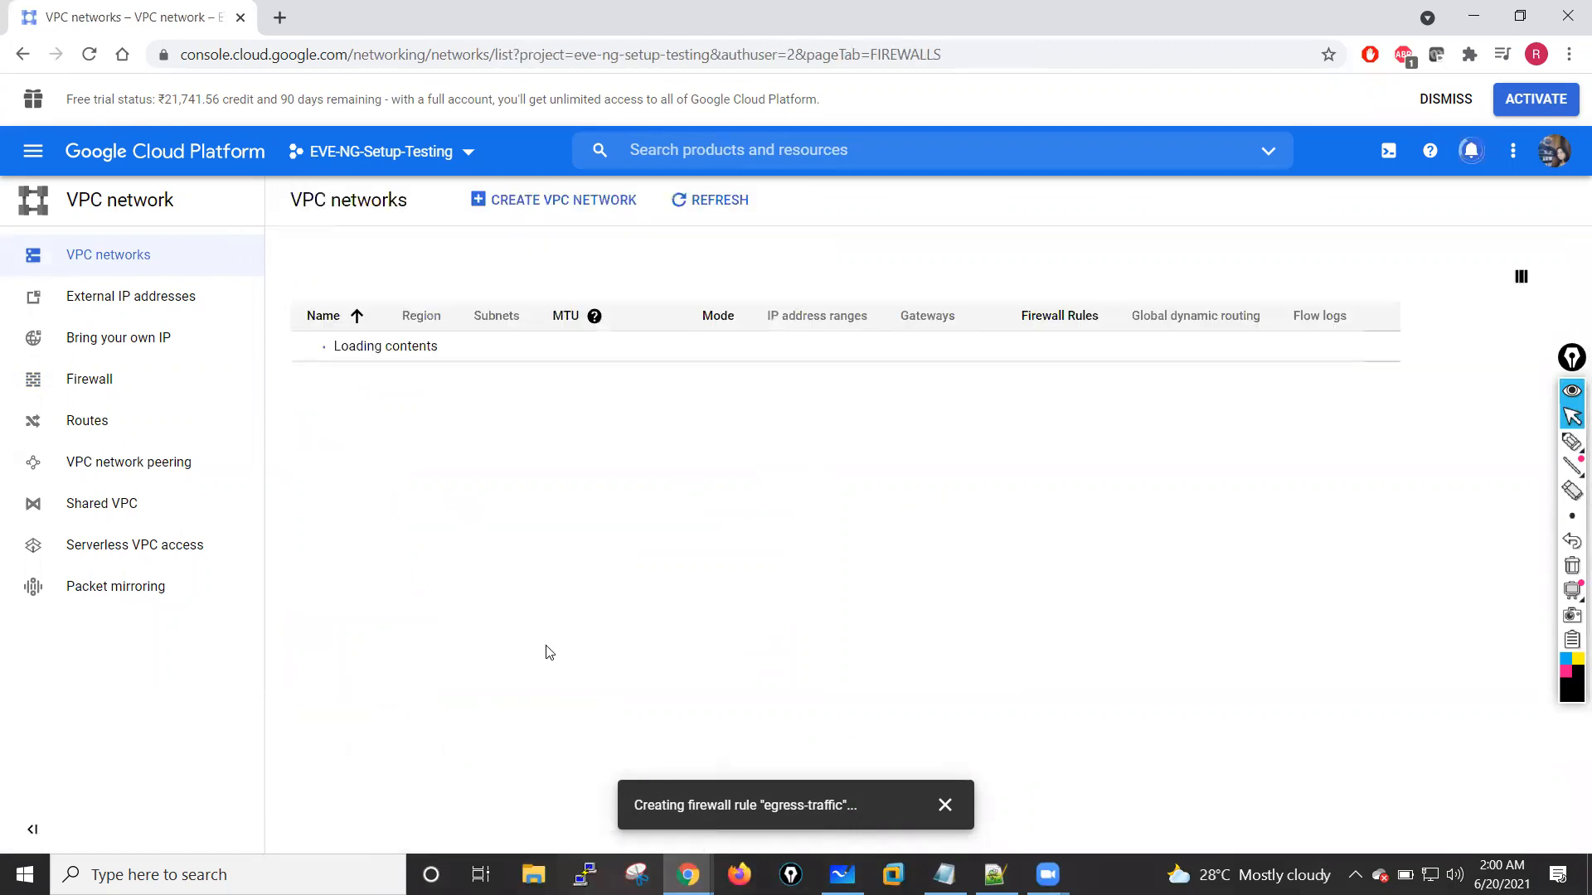
scroll(545, 595, "down", 8)
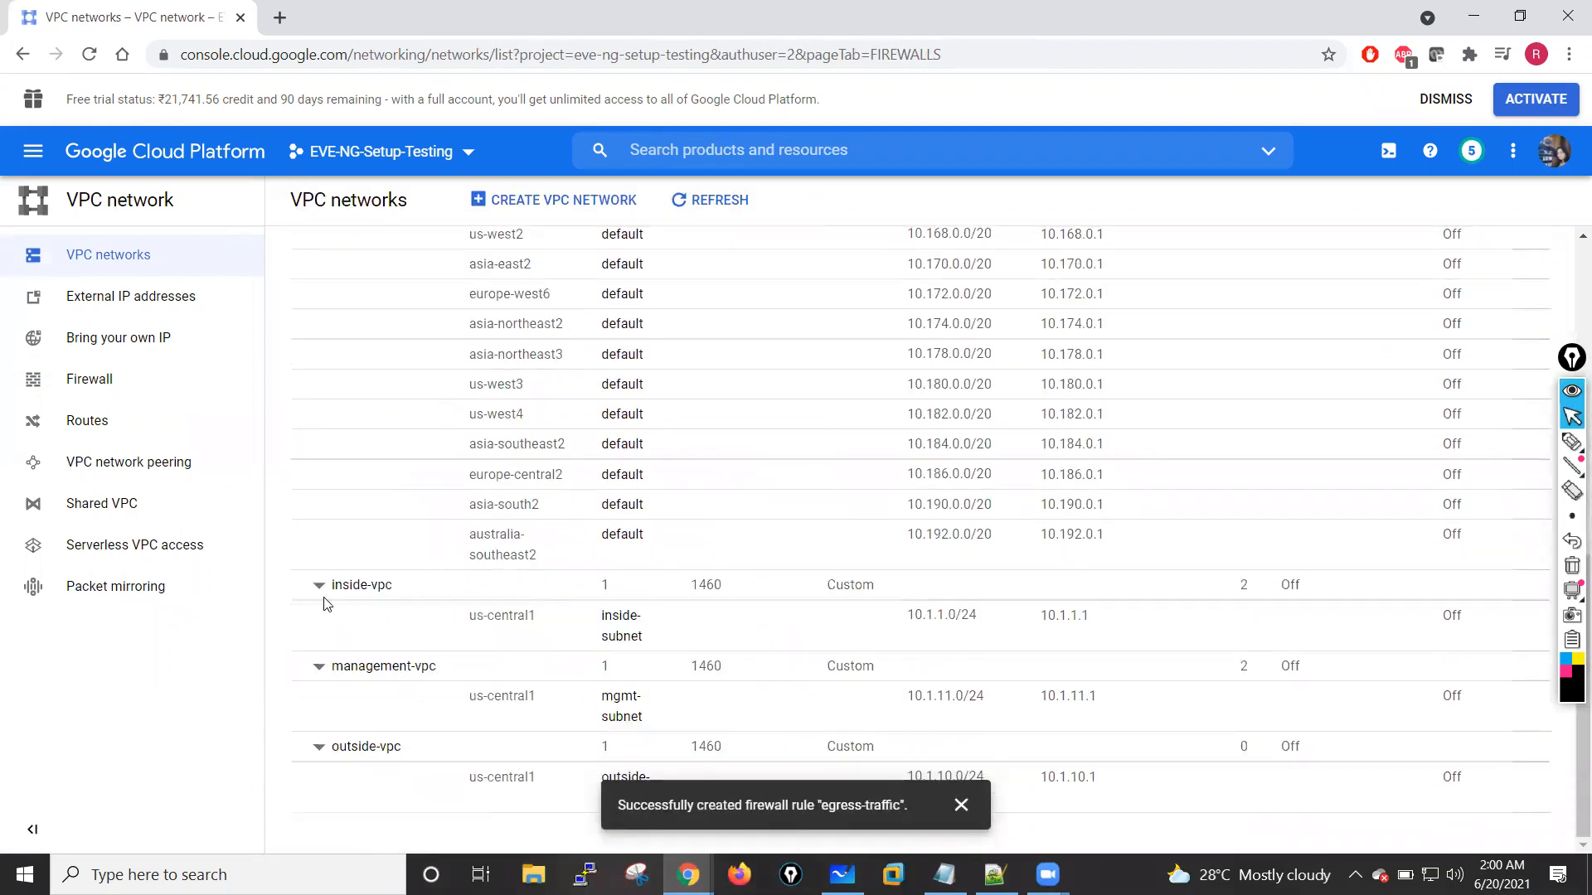
left_click(380, 667)
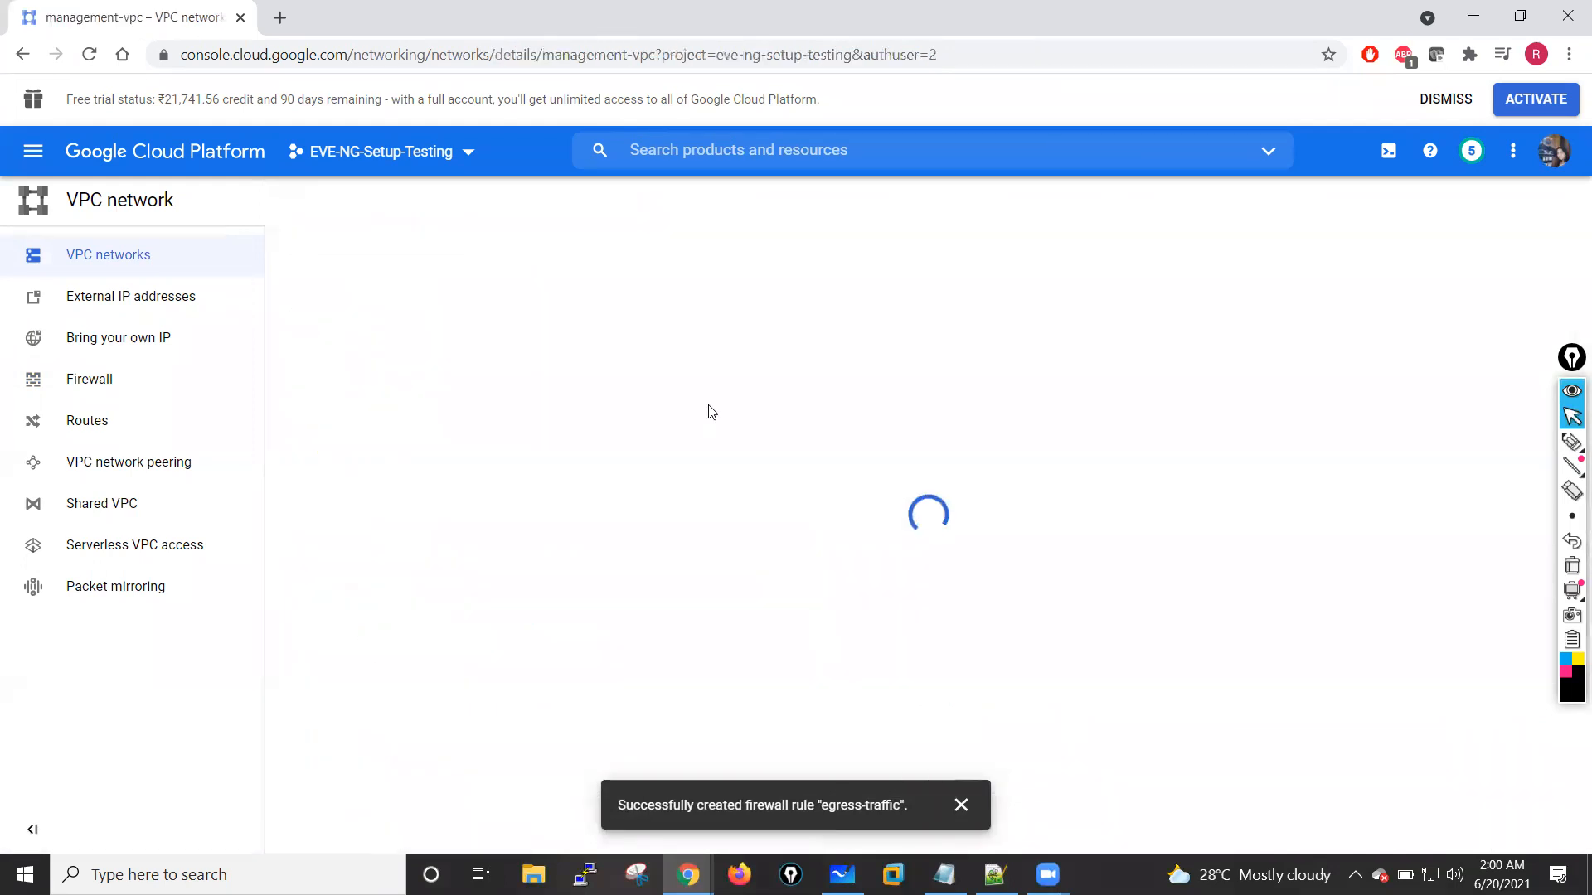
left_click(594, 204)
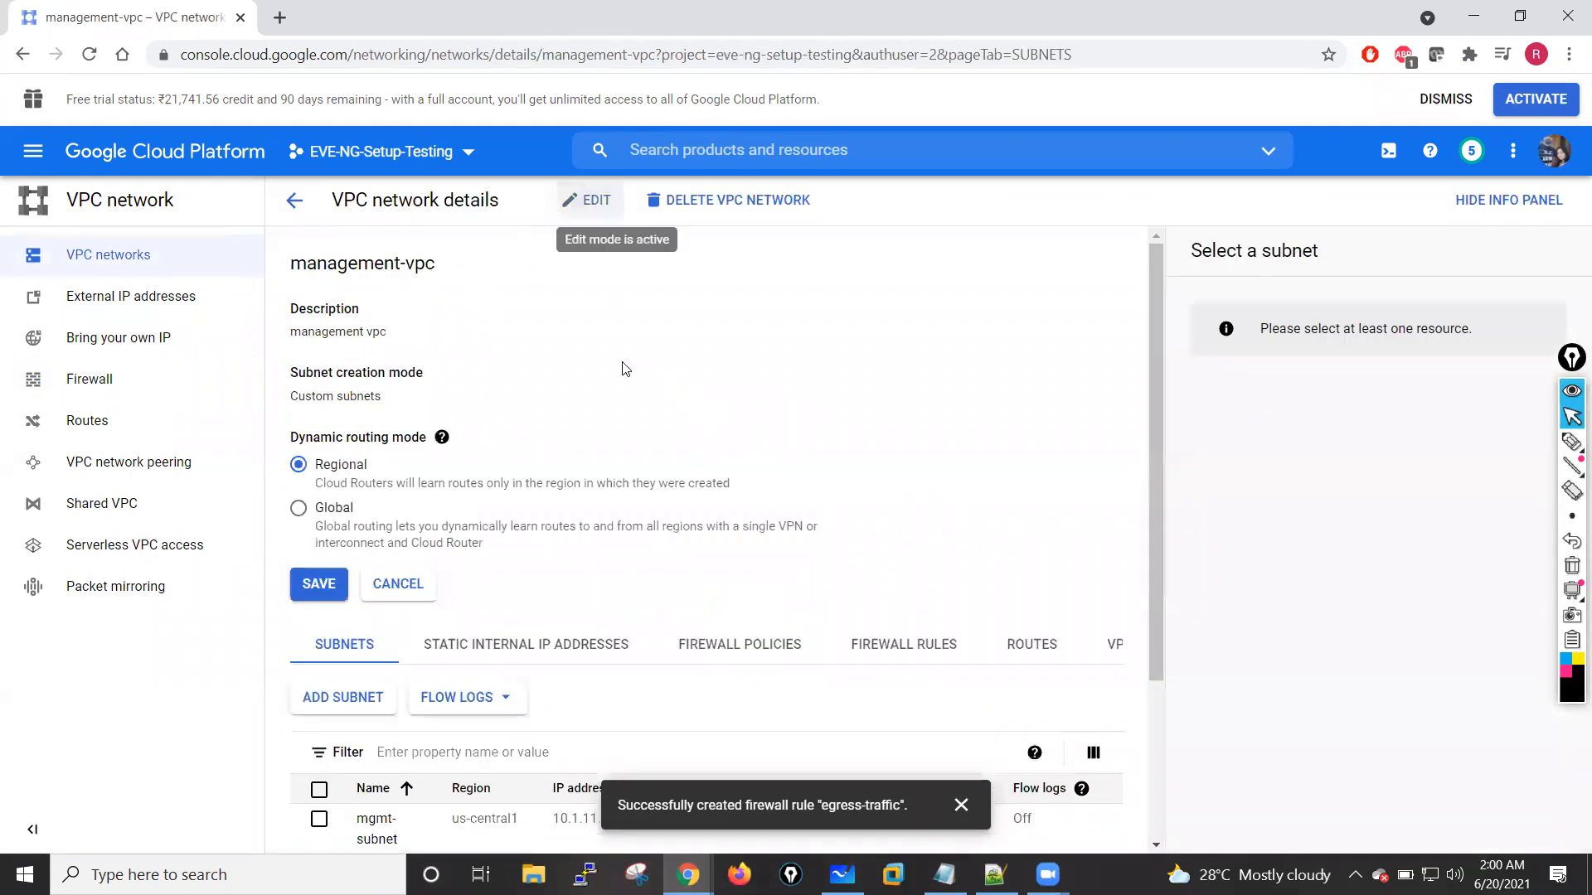
scroll(605, 489, "down", 3)
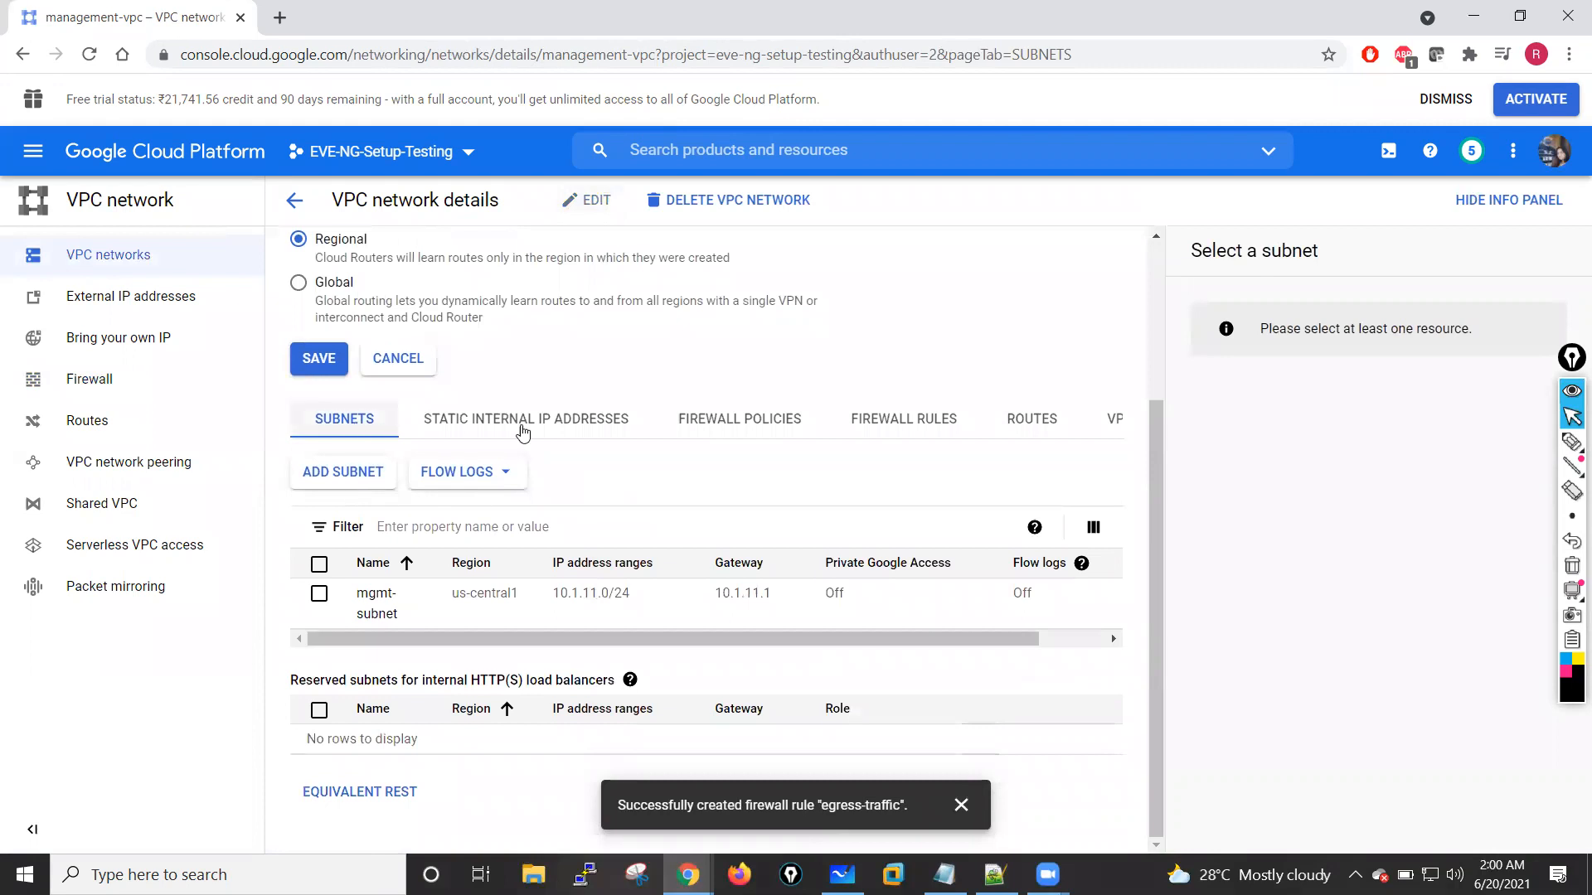
left_click(762, 421)
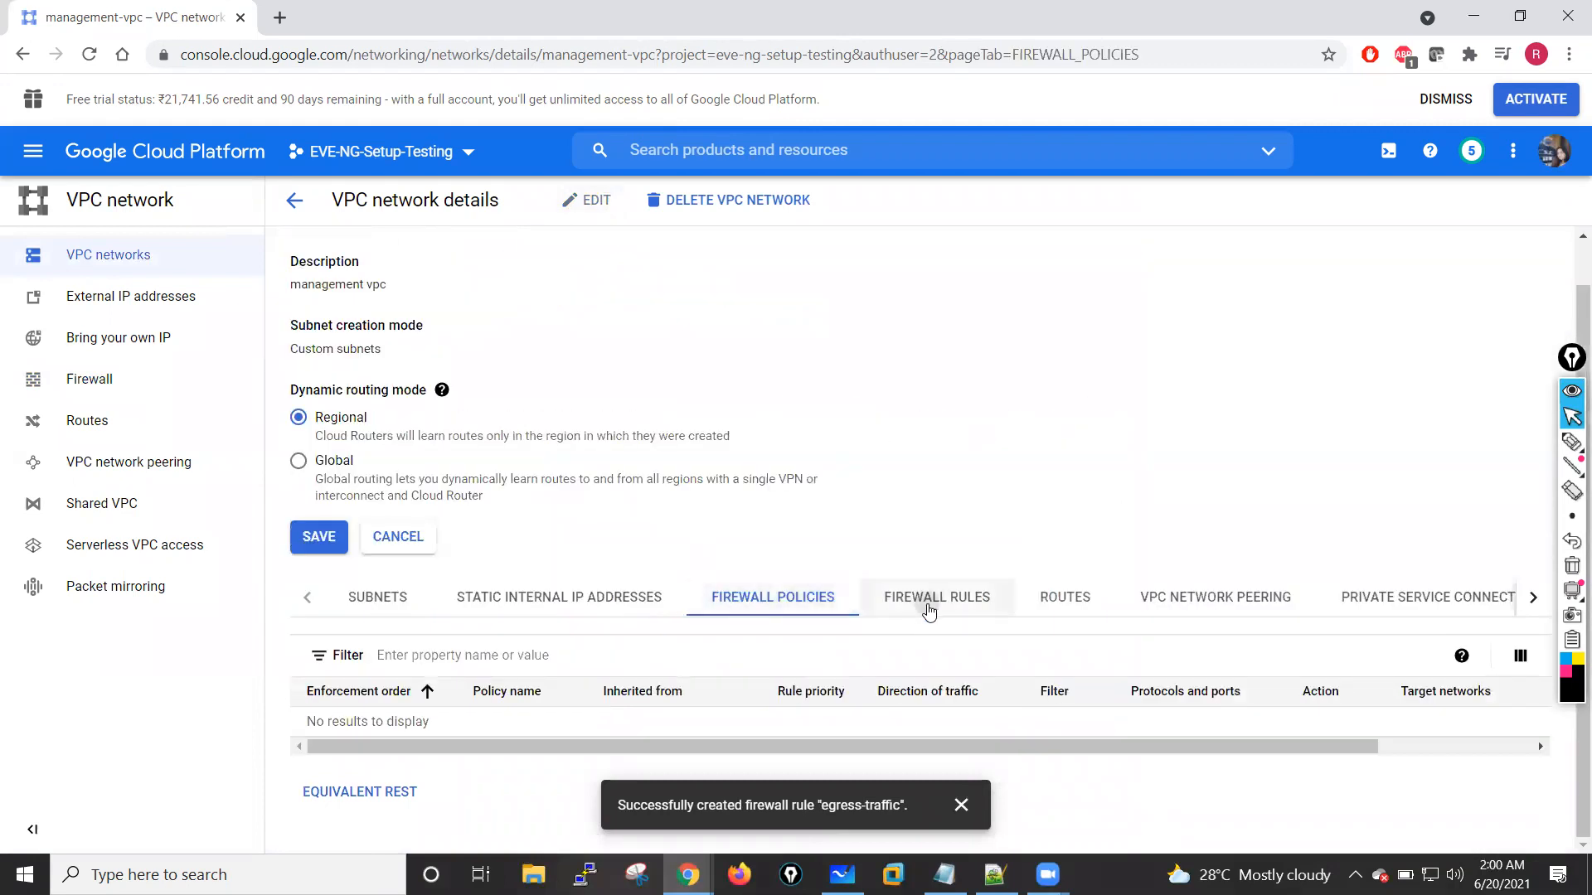
left_click(893, 609)
scroll(533, 728, "down", 1)
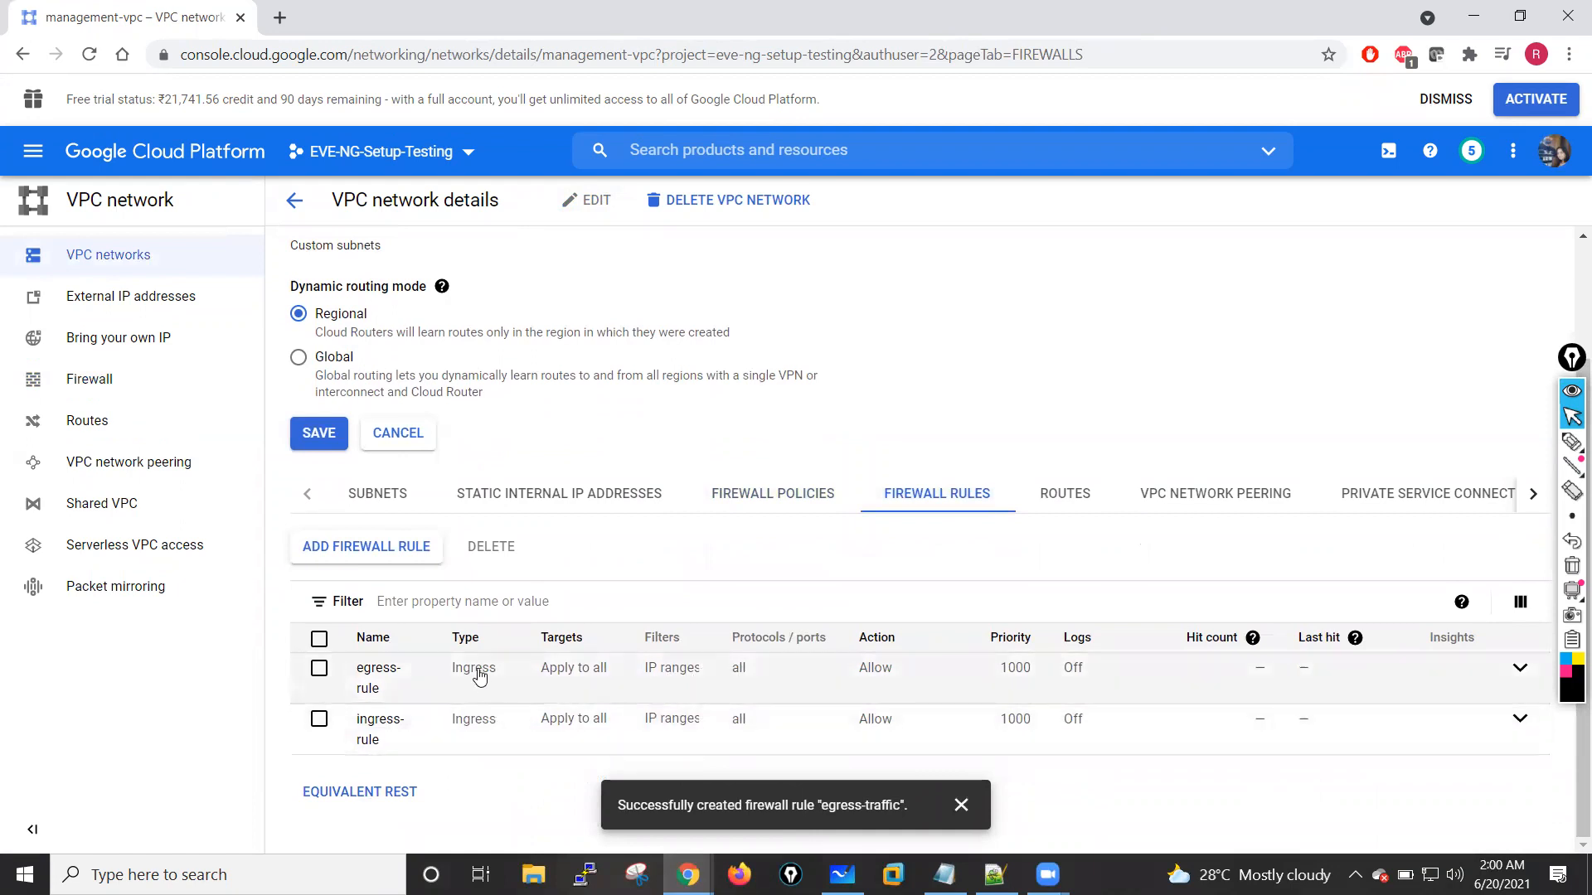
Step: Open the management-vpc firewall rule egress-rule for editing
left_click(367, 674)
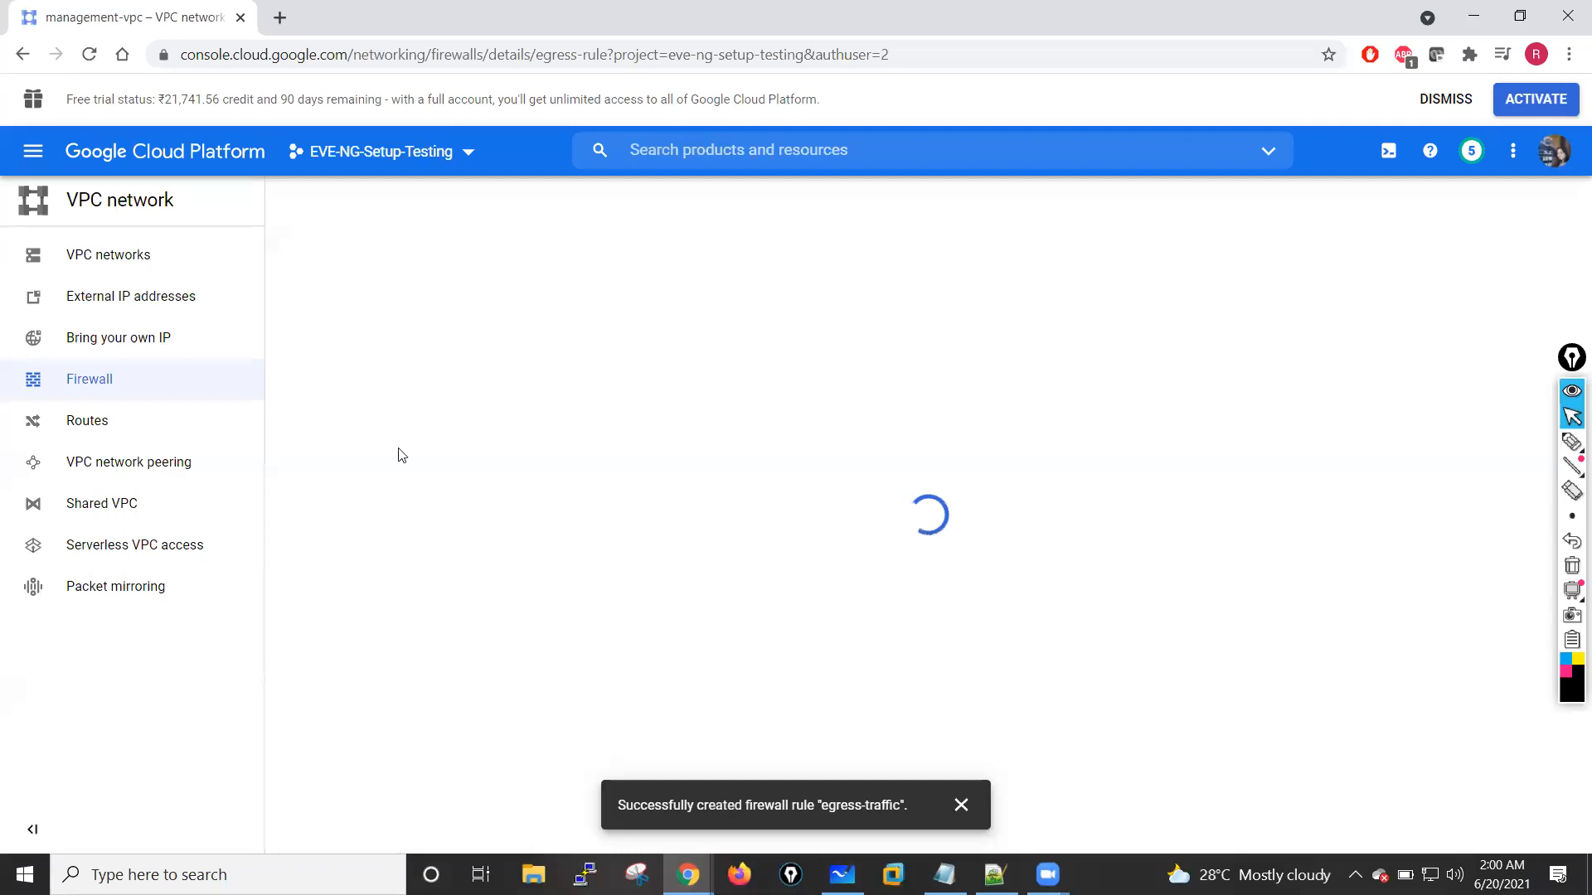
scroll(452, 492, "down", 2)
scroll(452, 492, "up", 2)
left_click(587, 206)
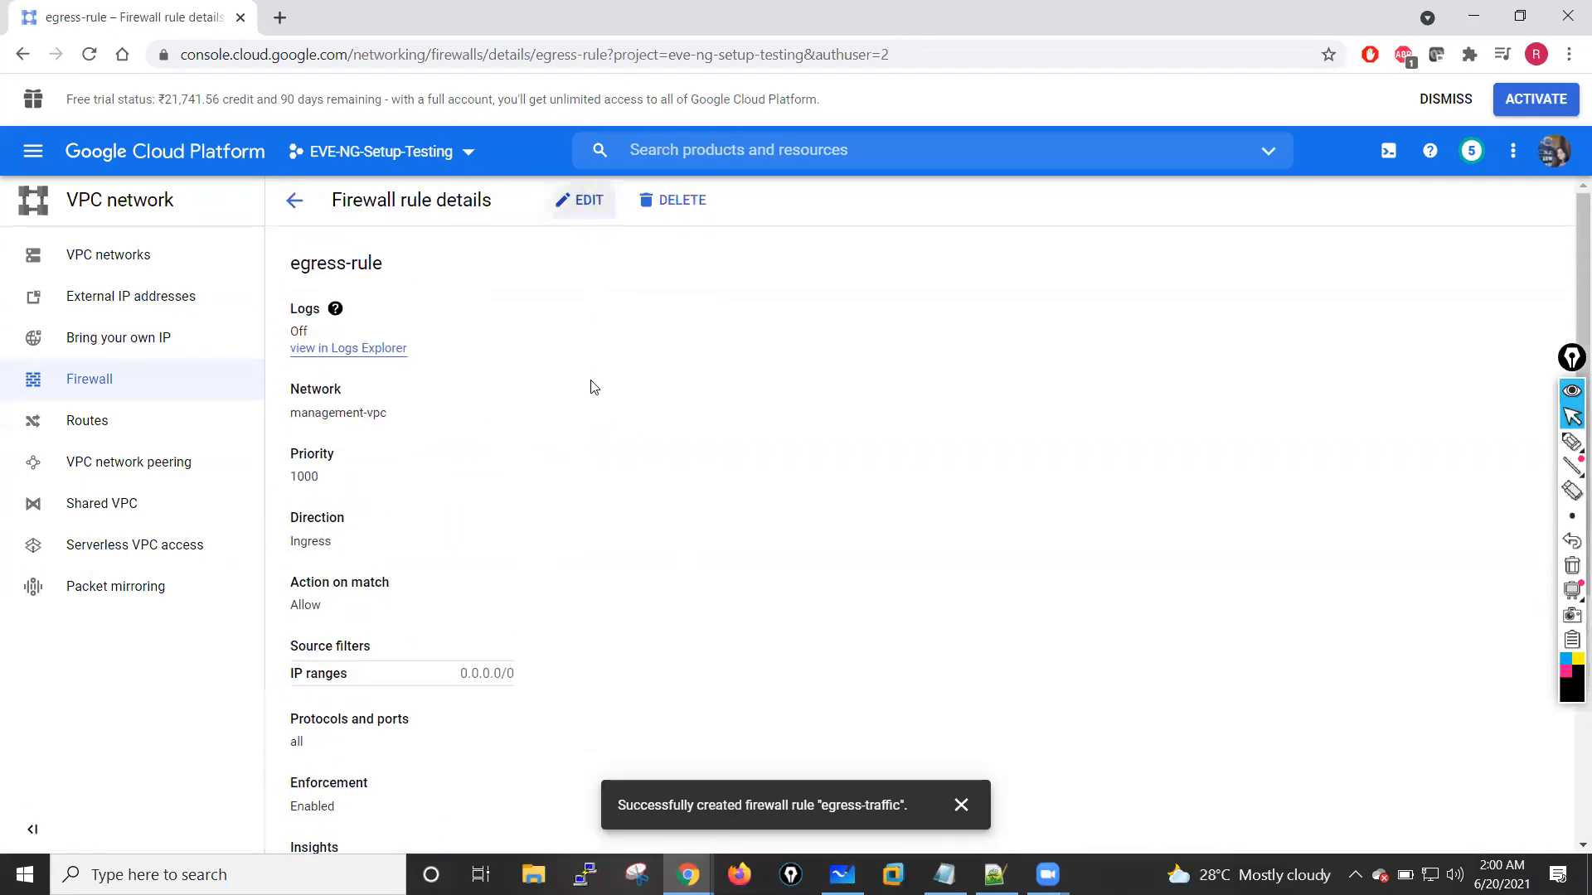
Step: Examine egress-rule's edit form to see whether its traffic direction can be changed
scroll(473, 473, "down", 3)
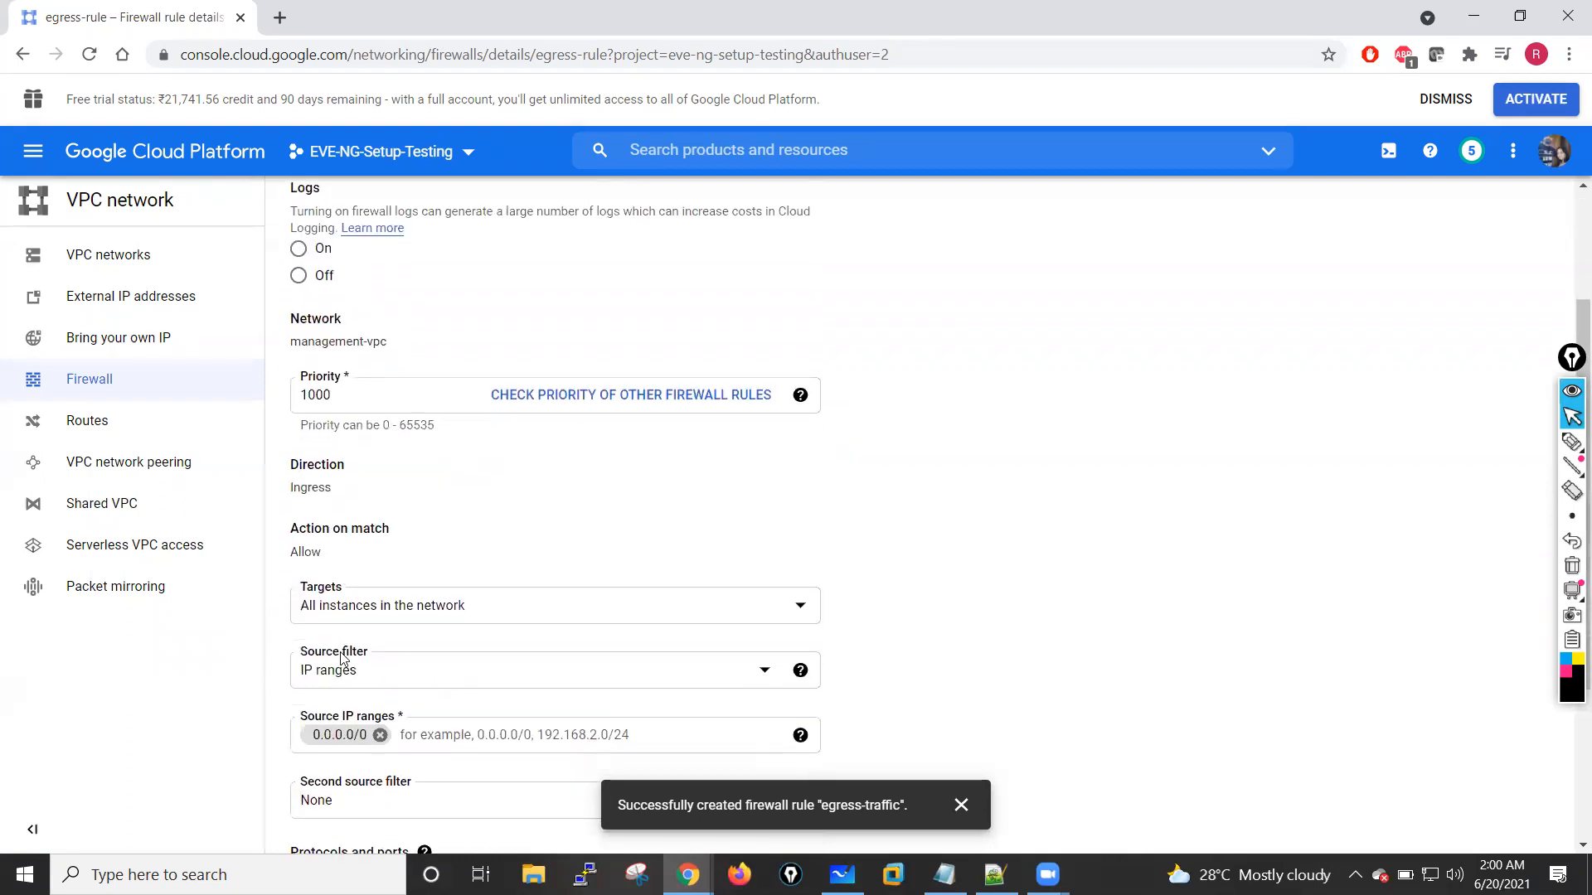
scroll(342, 659, "down", 2)
scroll(359, 449, "up", 1)
scroll(358, 450, "down", 2)
scroll(361, 450, "down", 2)
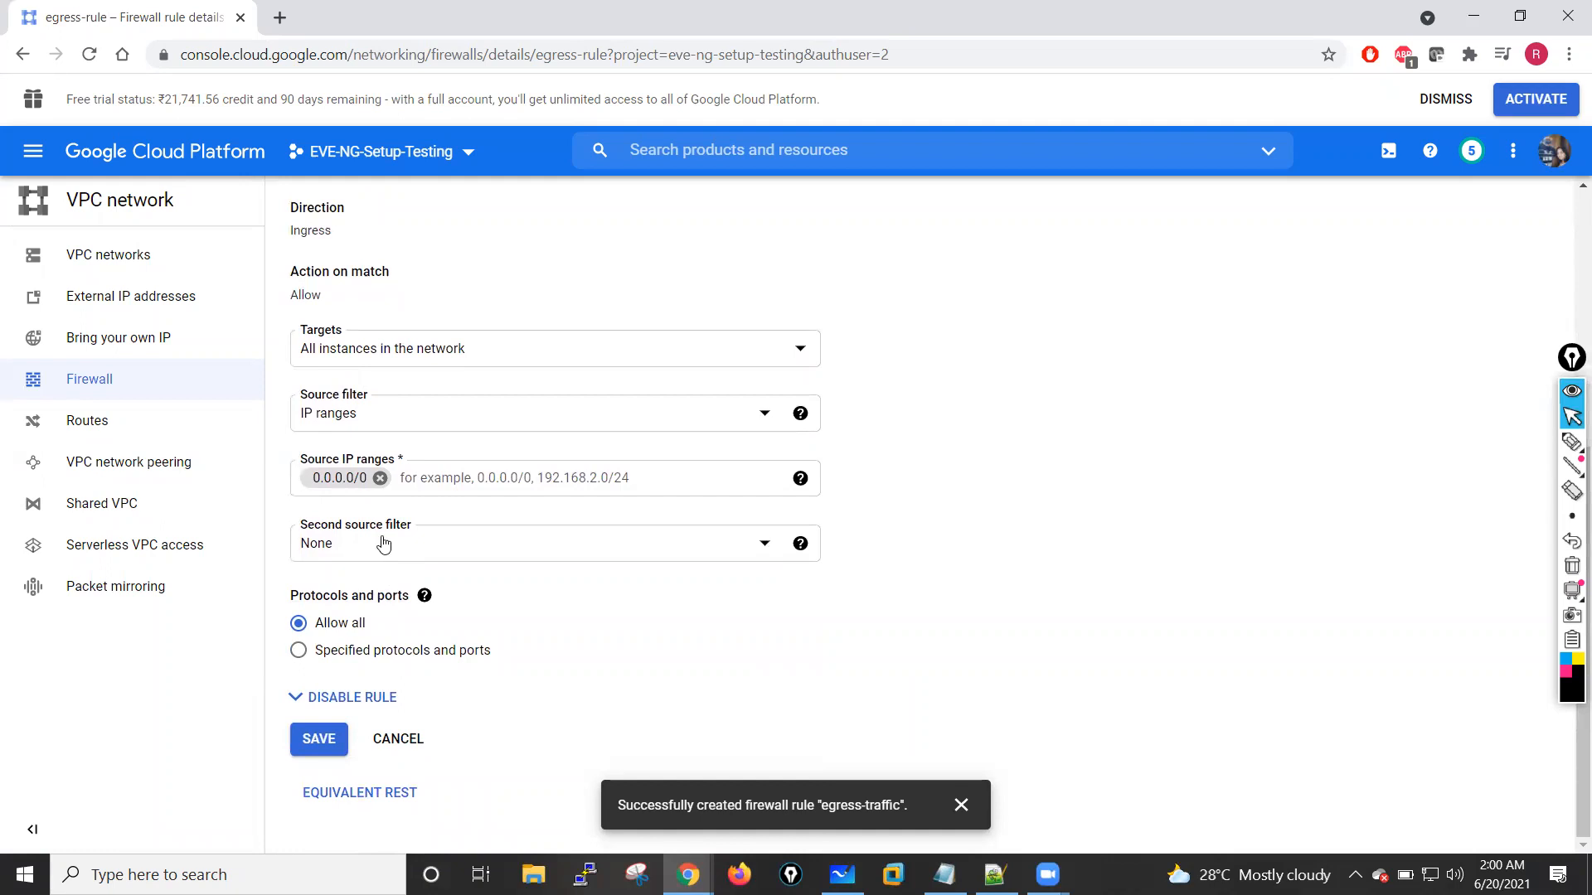
scroll(370, 356, "up", 2)
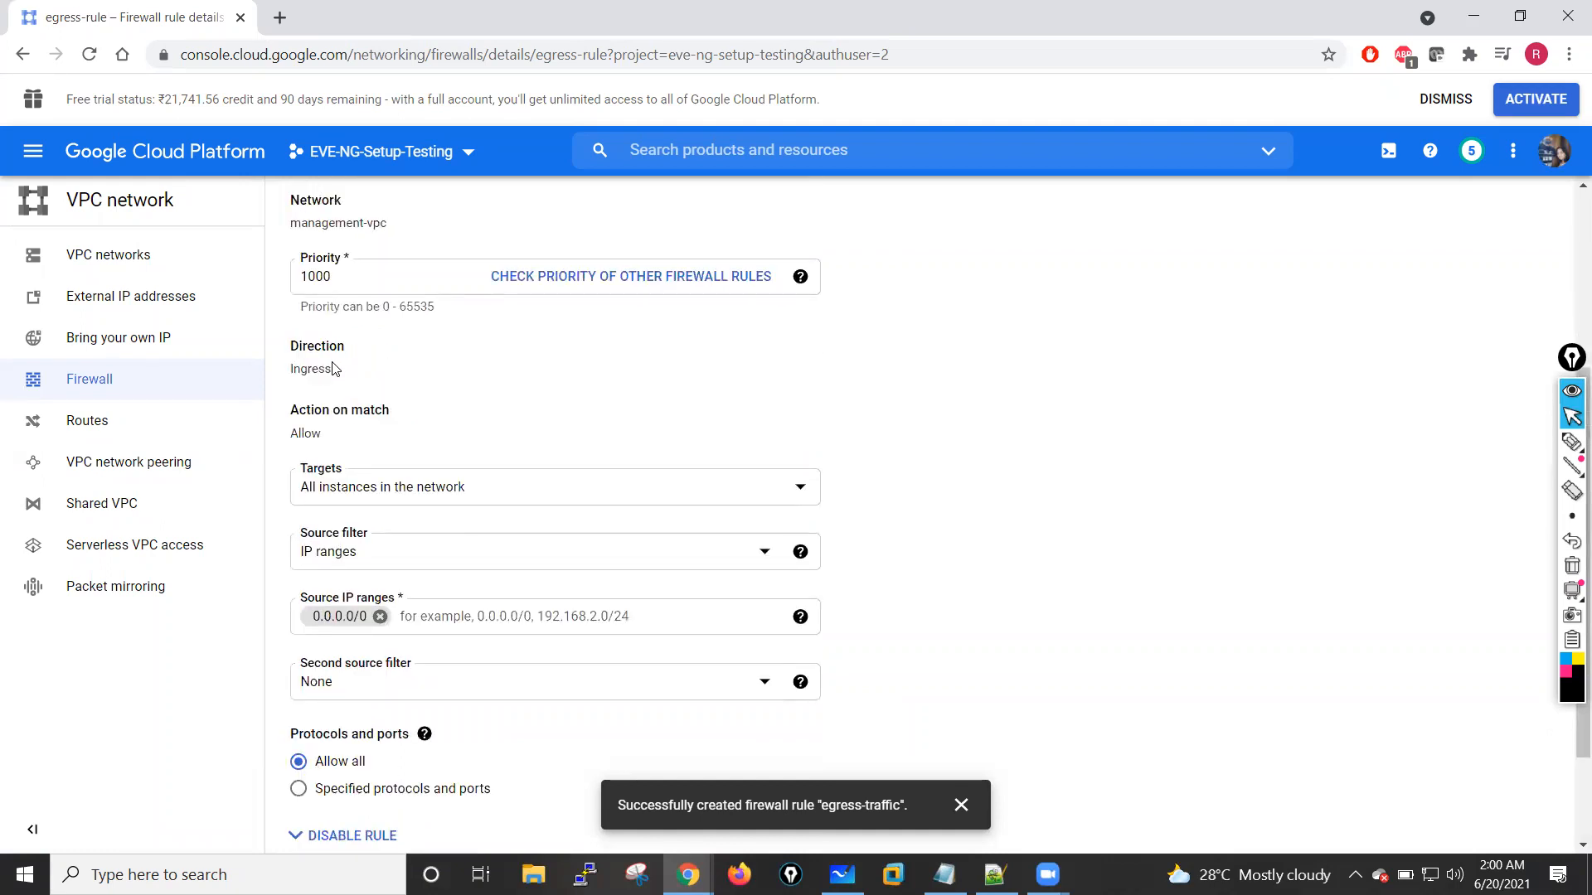
scroll(682, 348, "up", 3)
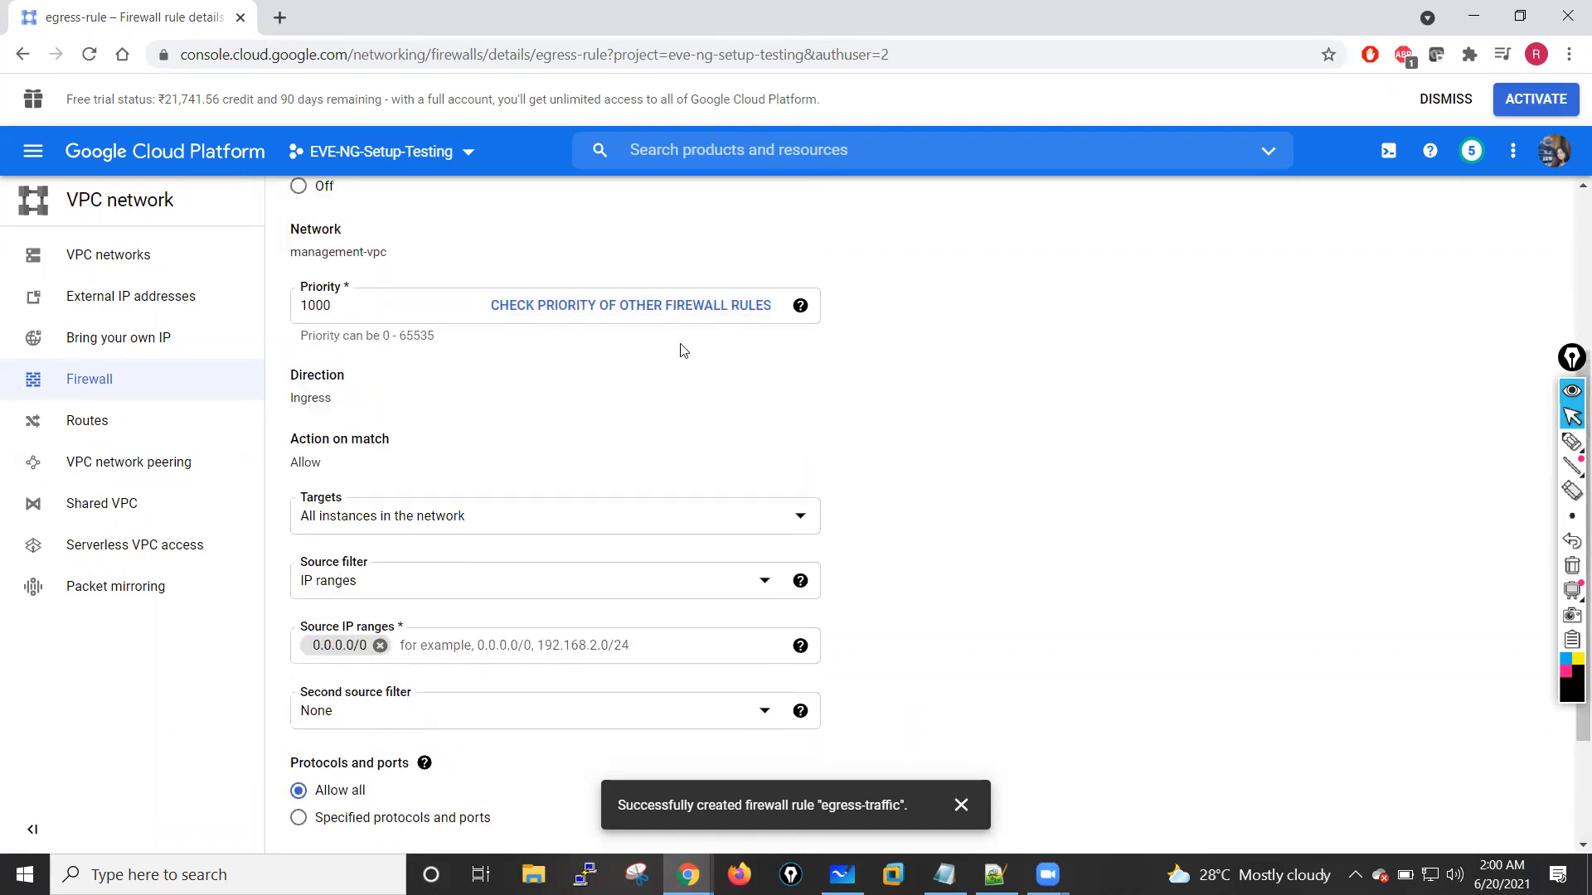
scroll(682, 348, "up", 2)
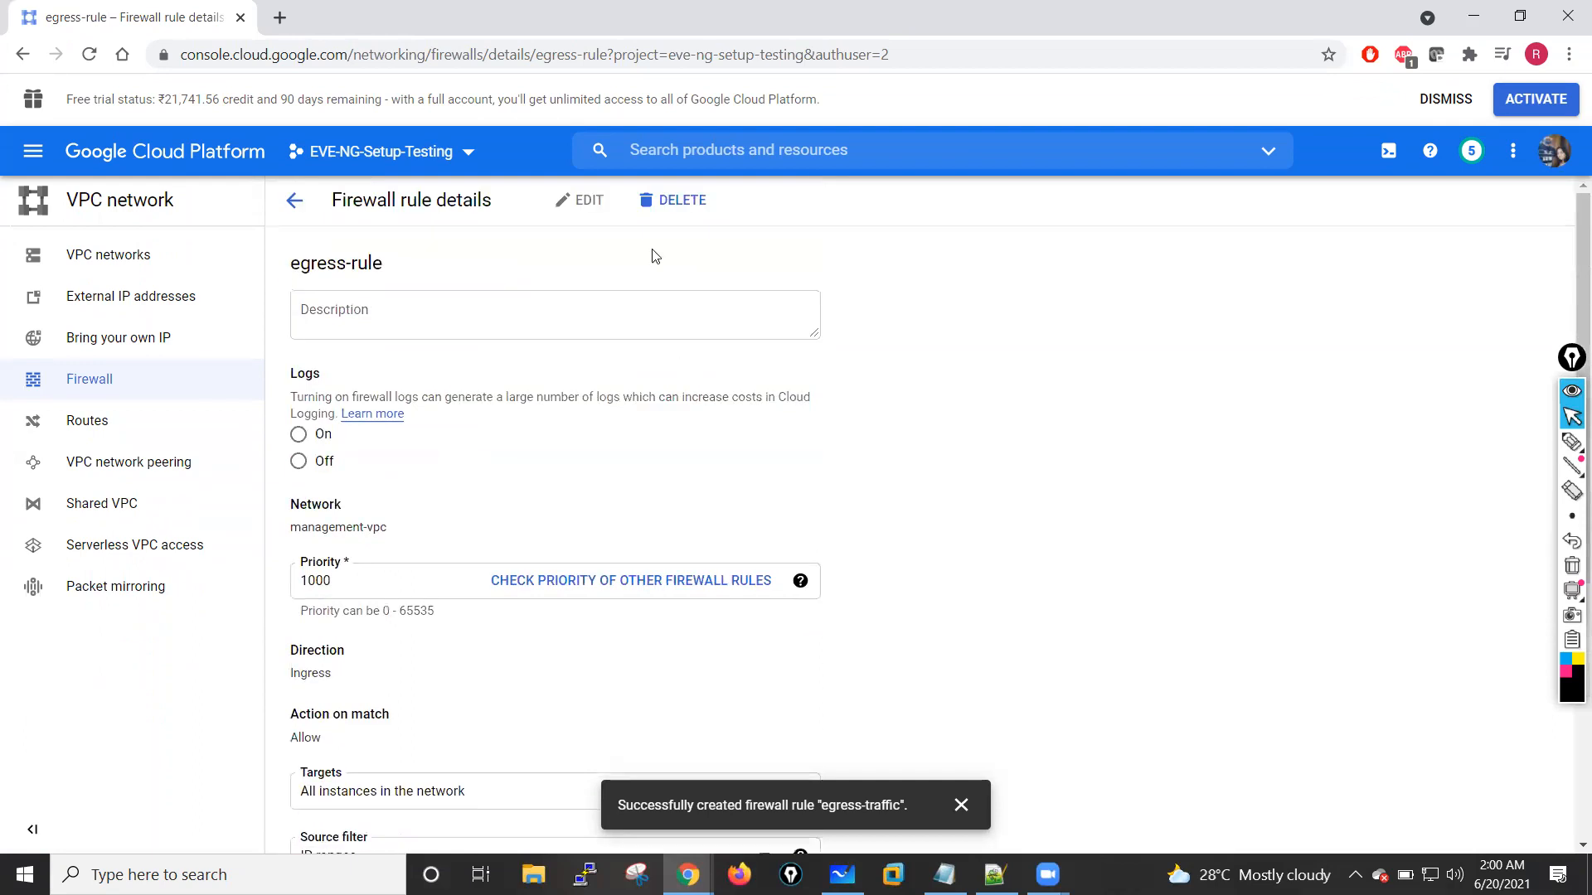
Step: Delete the firewall rule egress-rule from management-vpc and confirm the deletion
left_click(673, 200)
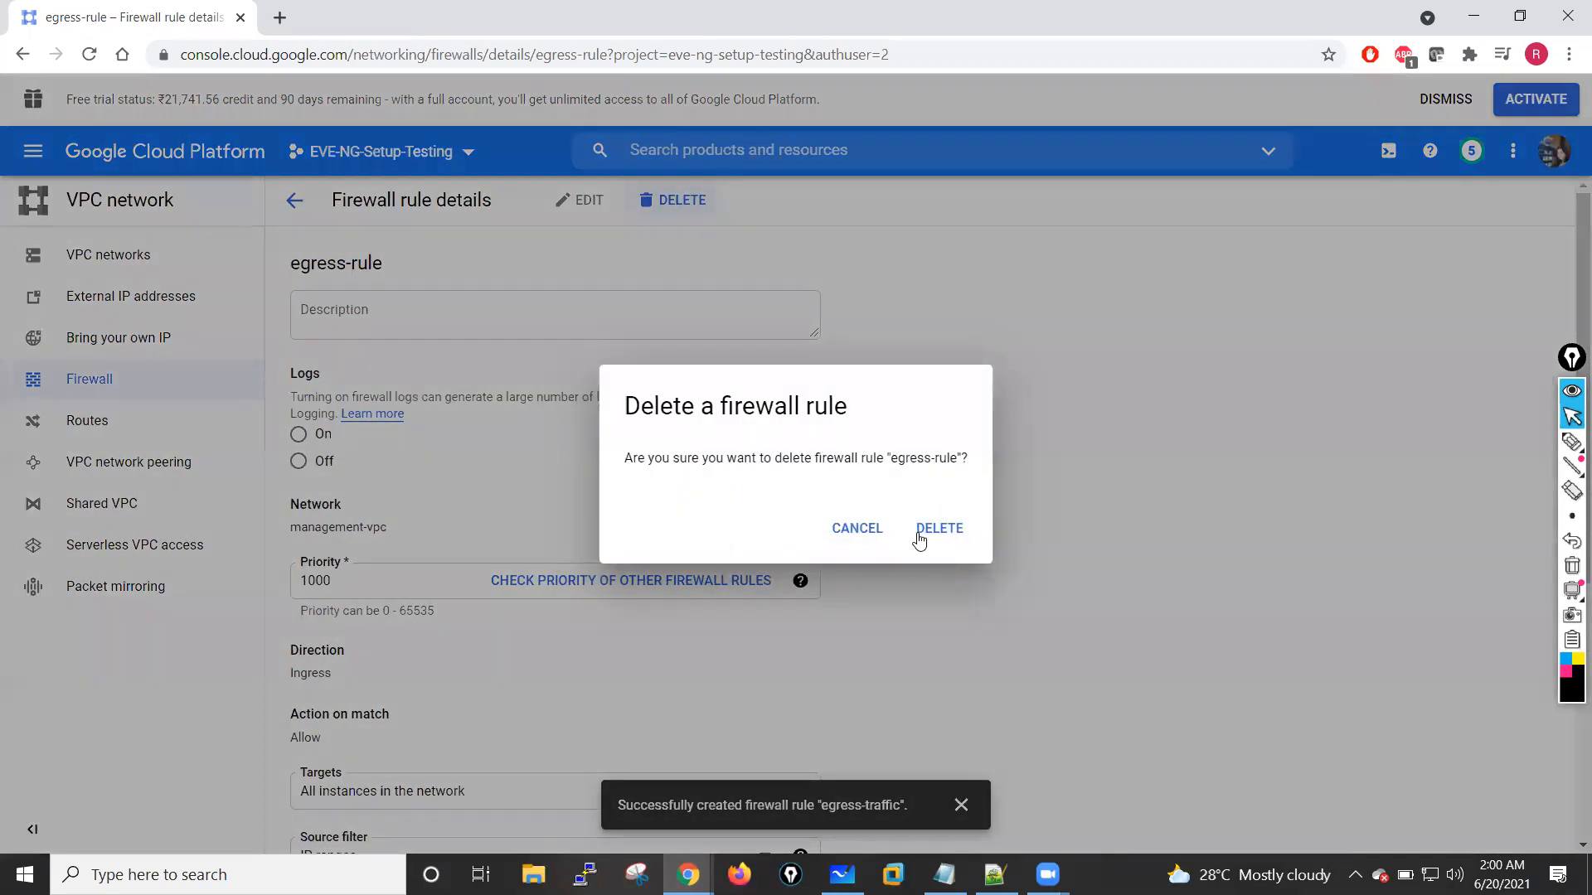
left_click(919, 537)
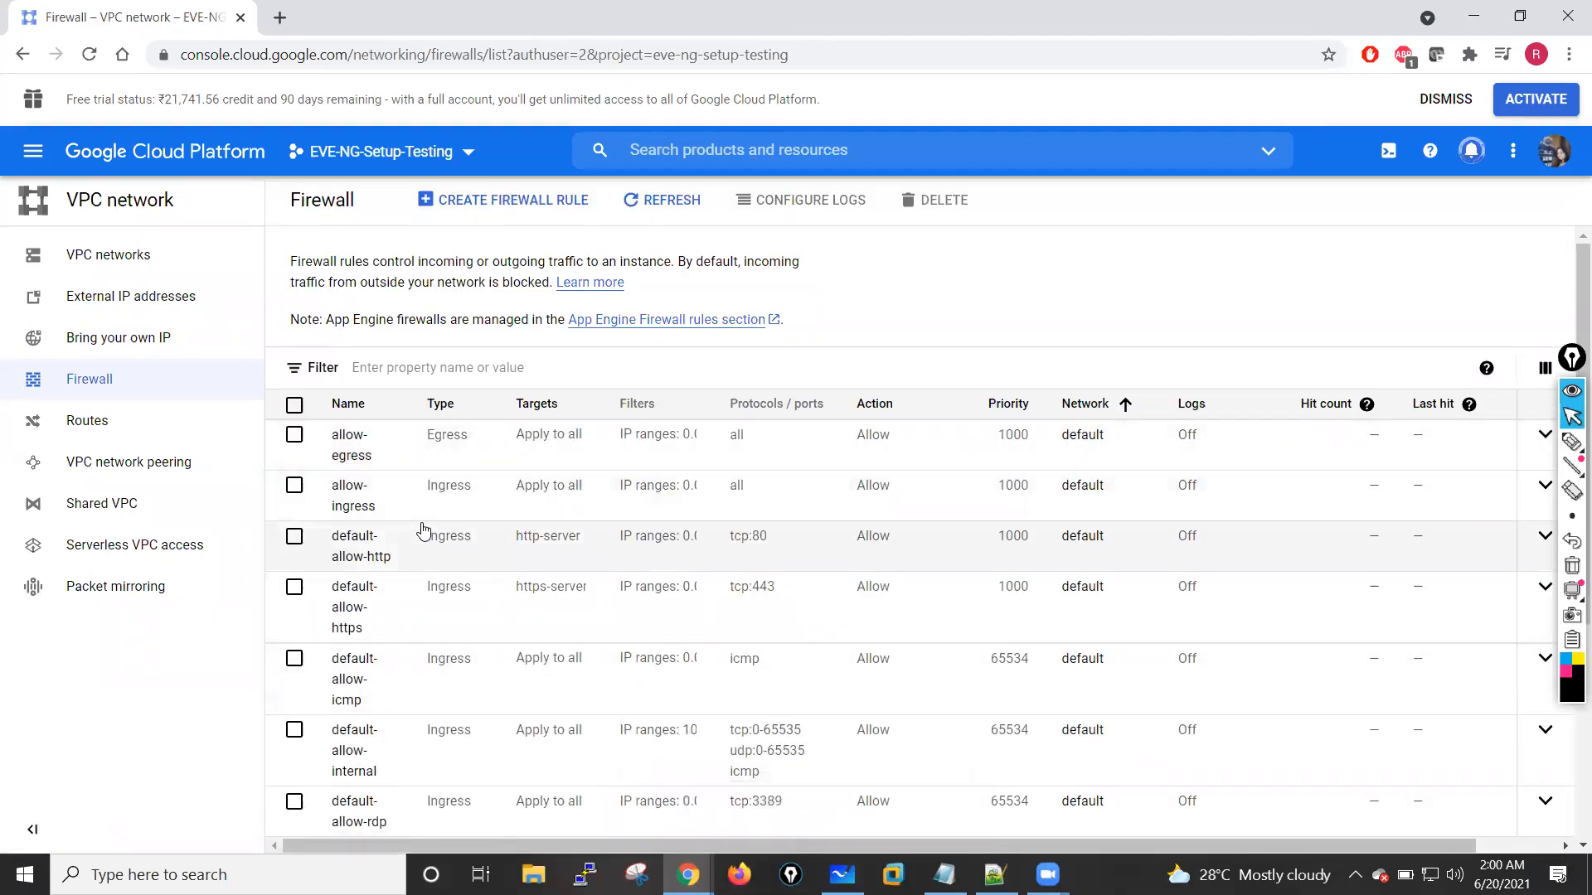
scroll(423, 531, "down", 4)
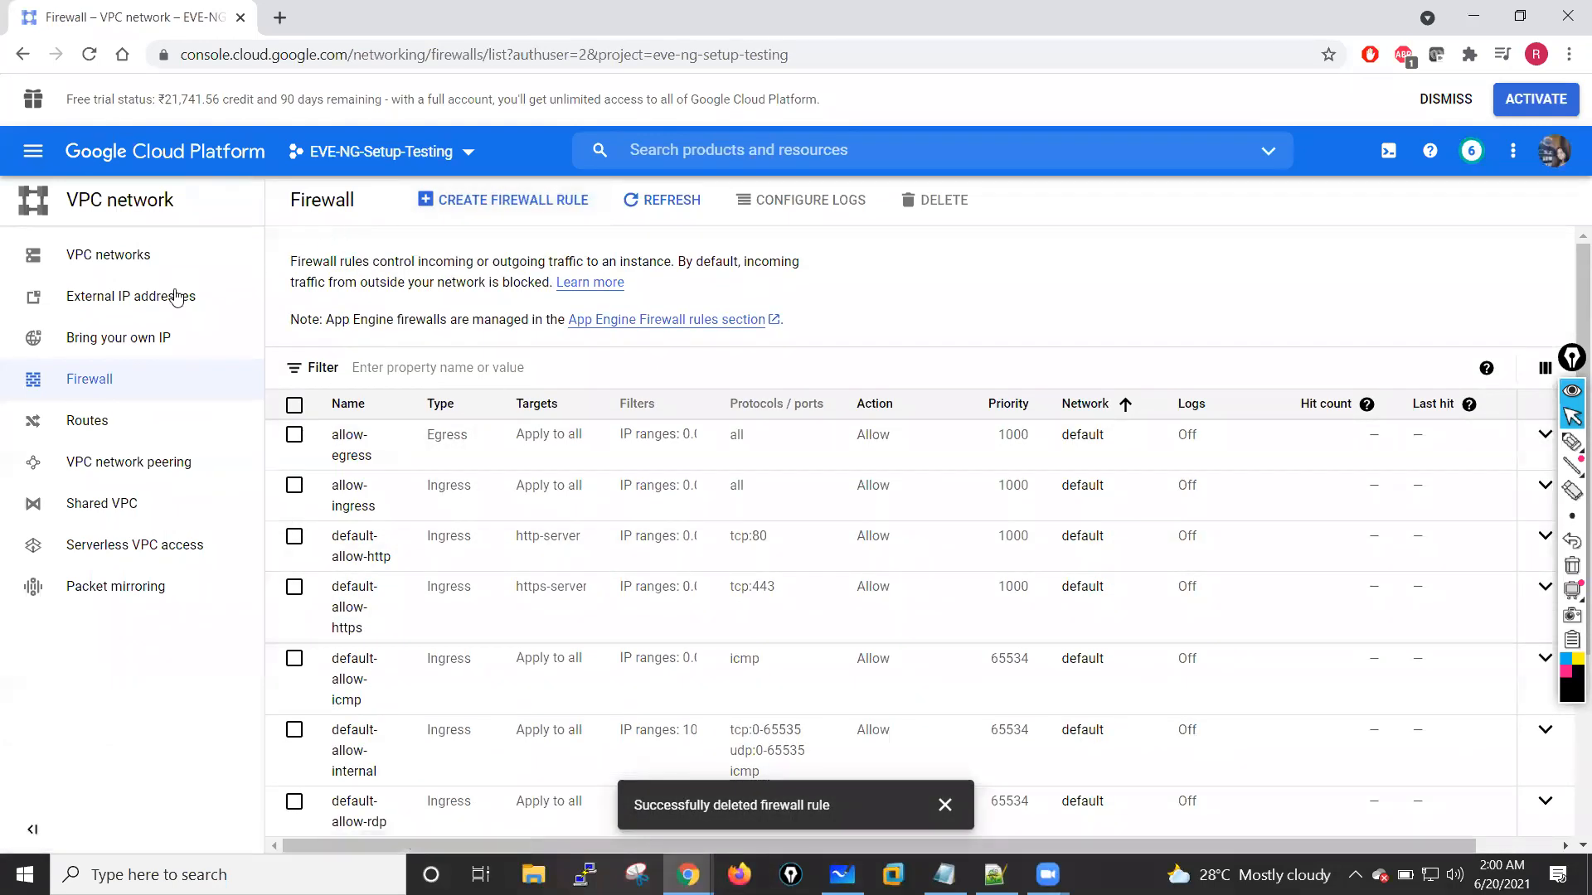
Step: Open management-vpc from the VPC networks list, display its firewall rules and start adding a new rule
left_click(116, 255)
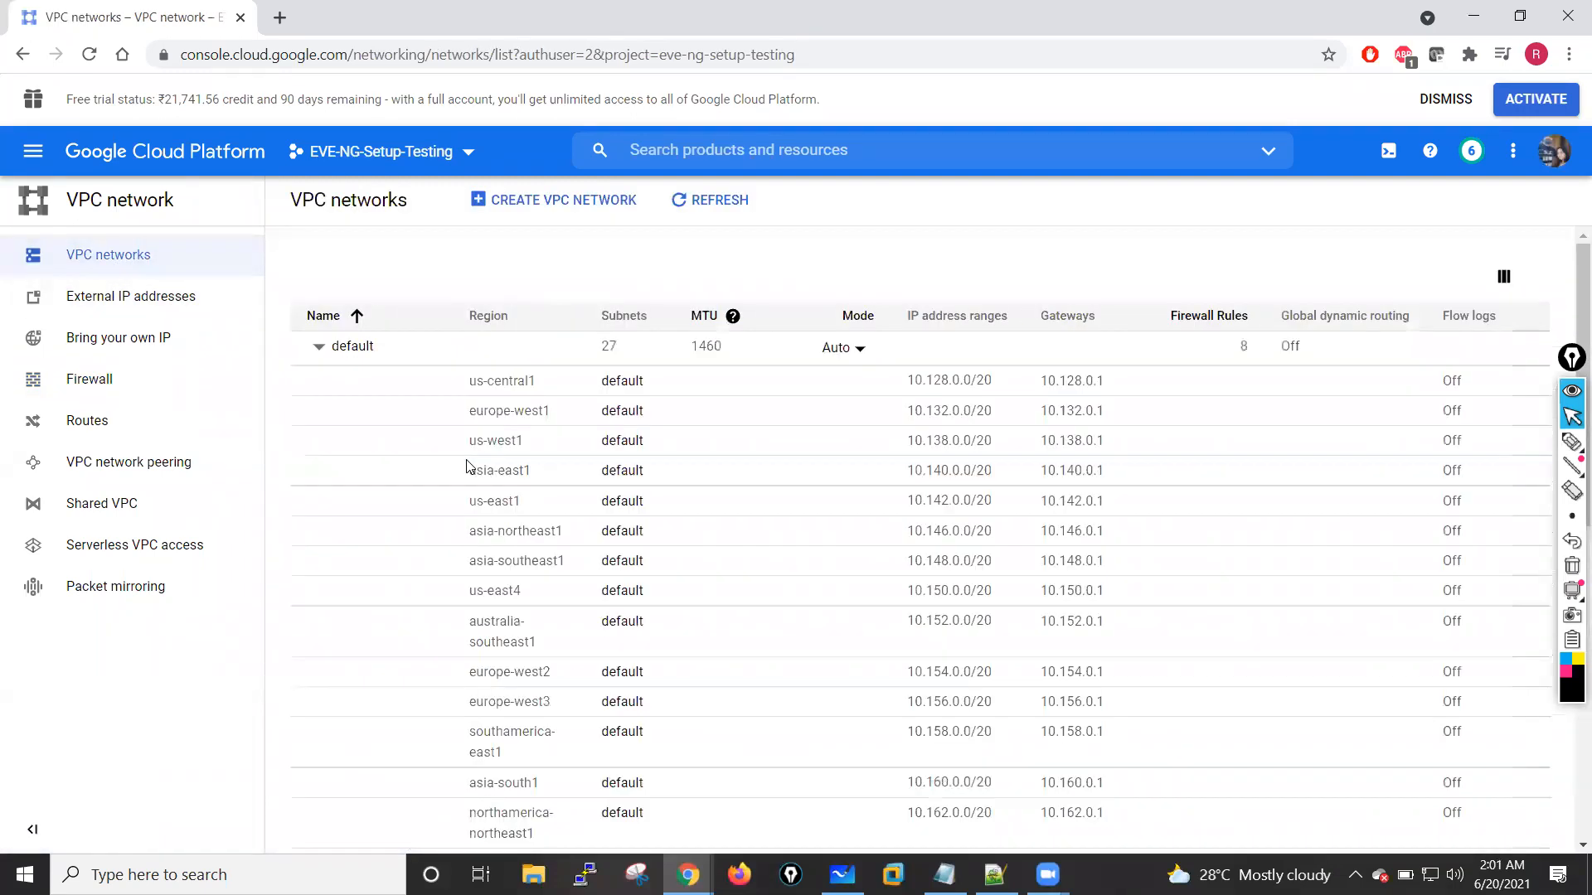
scroll(467, 466, "down", 8)
left_click(374, 664)
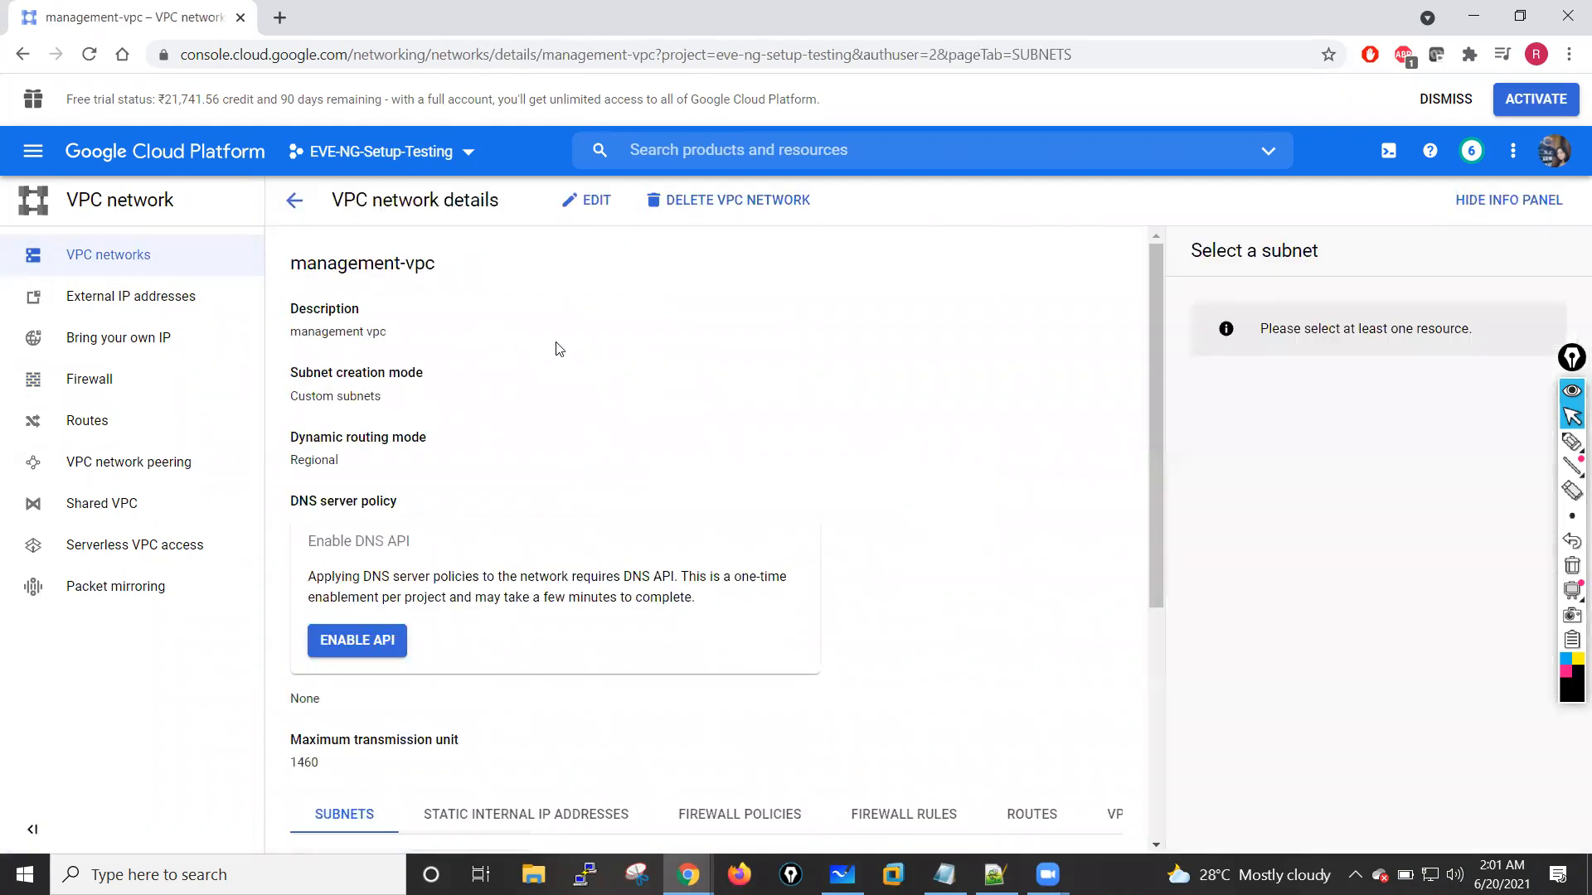
scroll(557, 349, "down", 4)
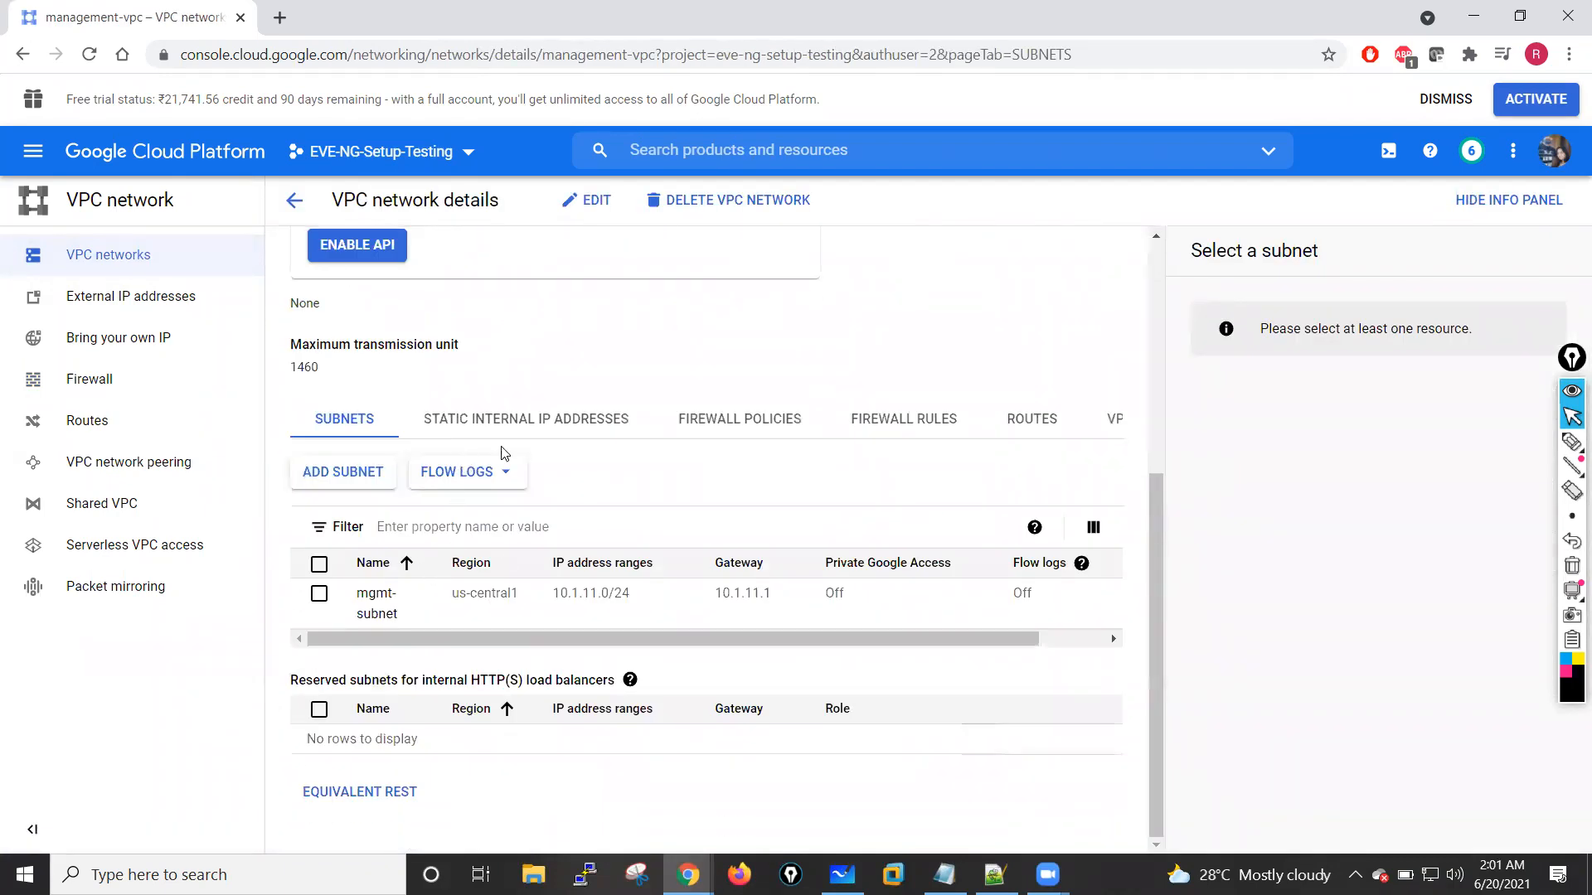
left_click(891, 420)
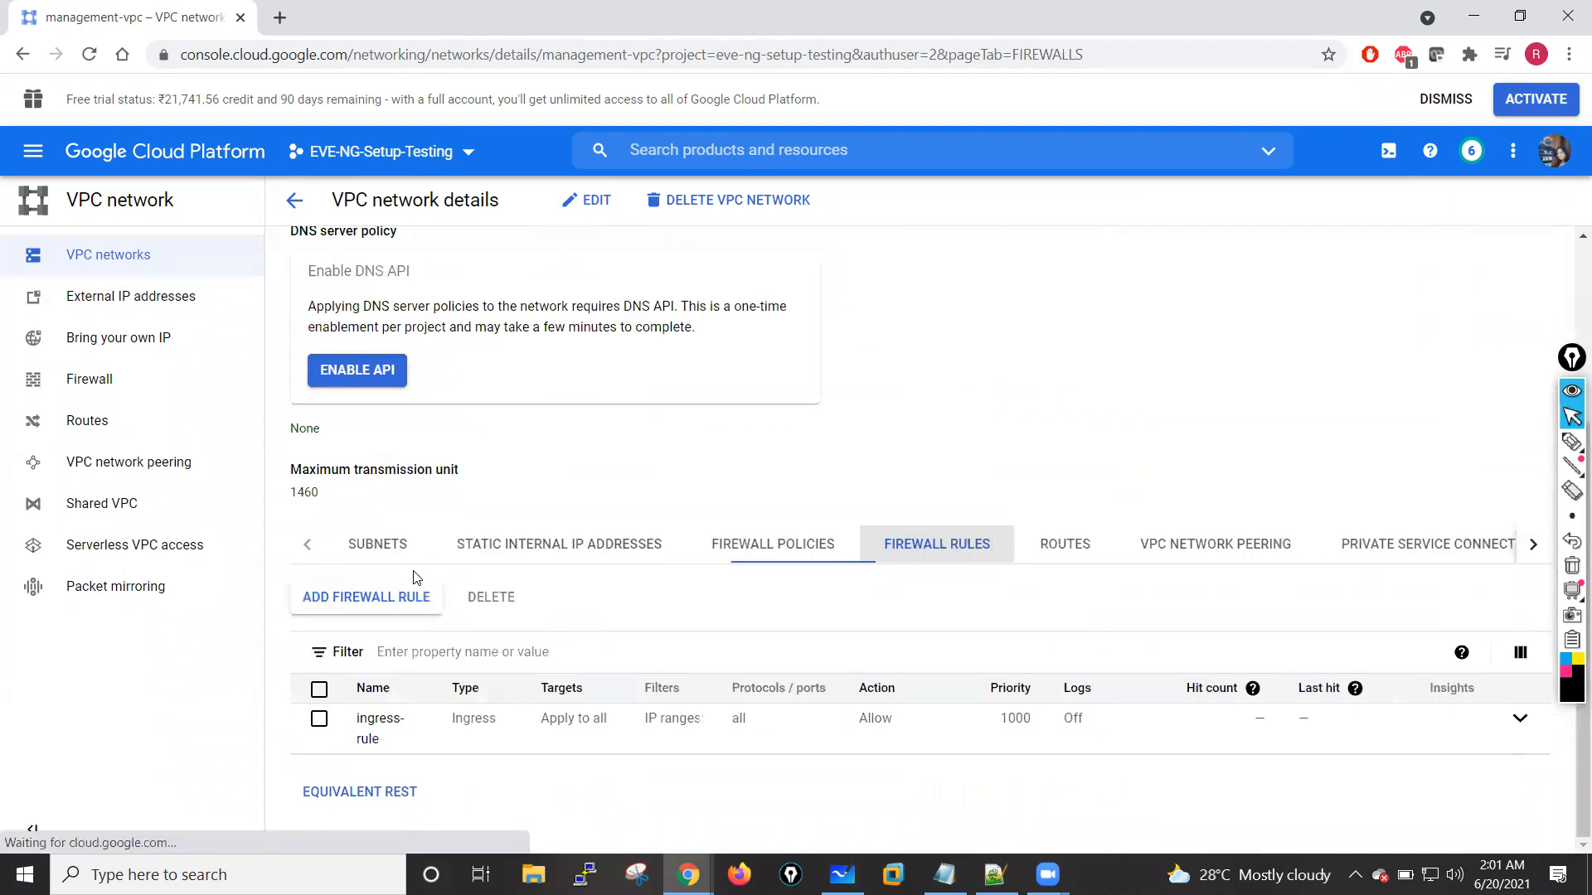
left_click(360, 601)
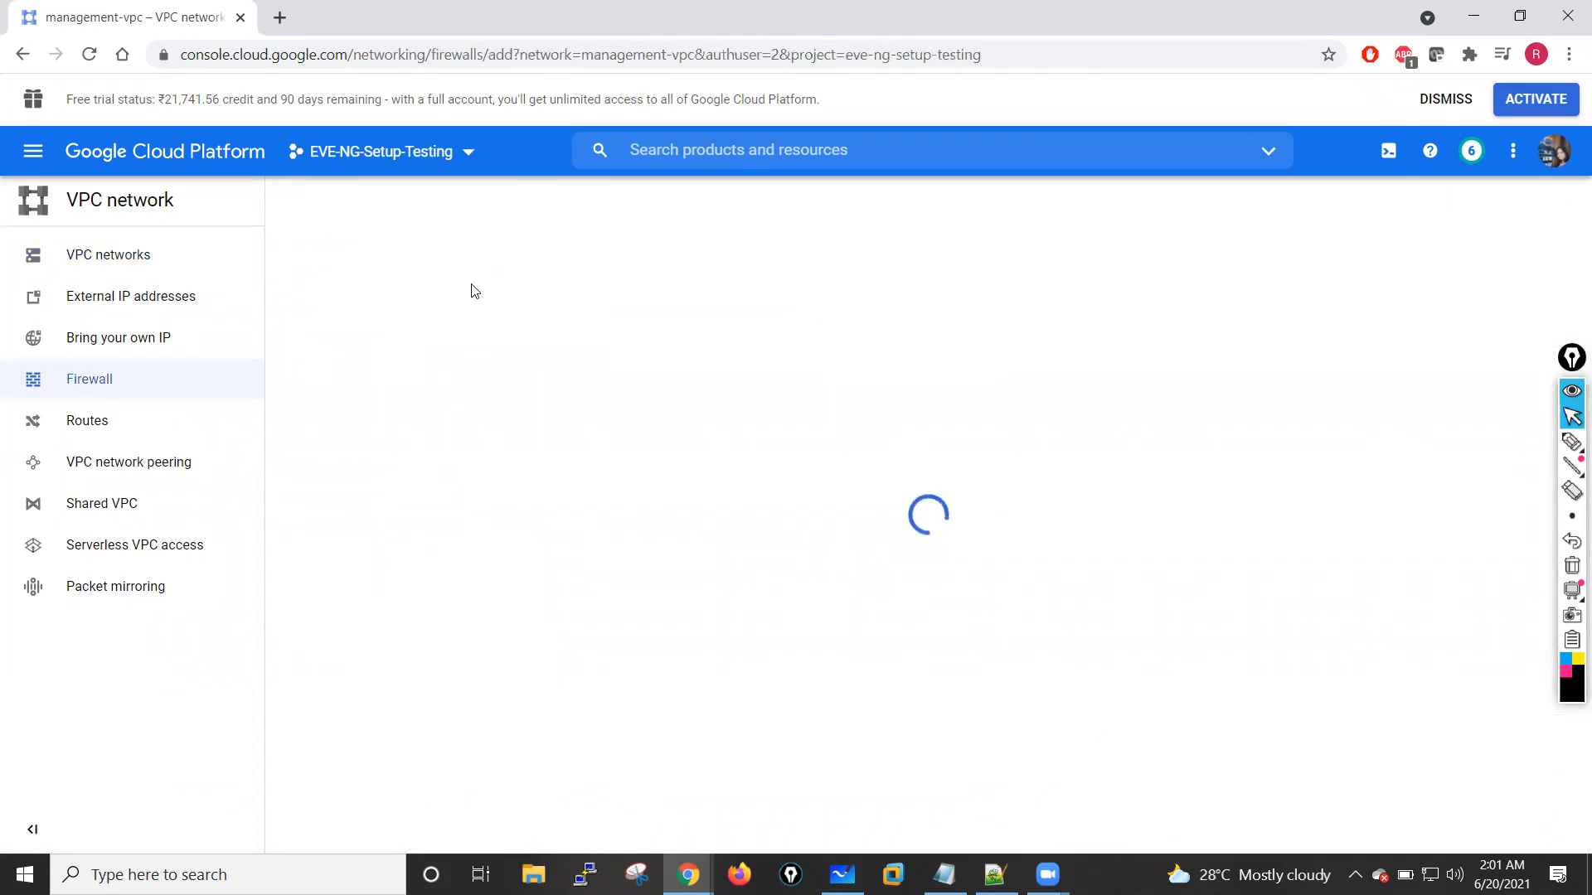
Step: Name the new management-vpc firewall rule engress-traffic and set its direction of traffic to Egress
left_click(397, 330)
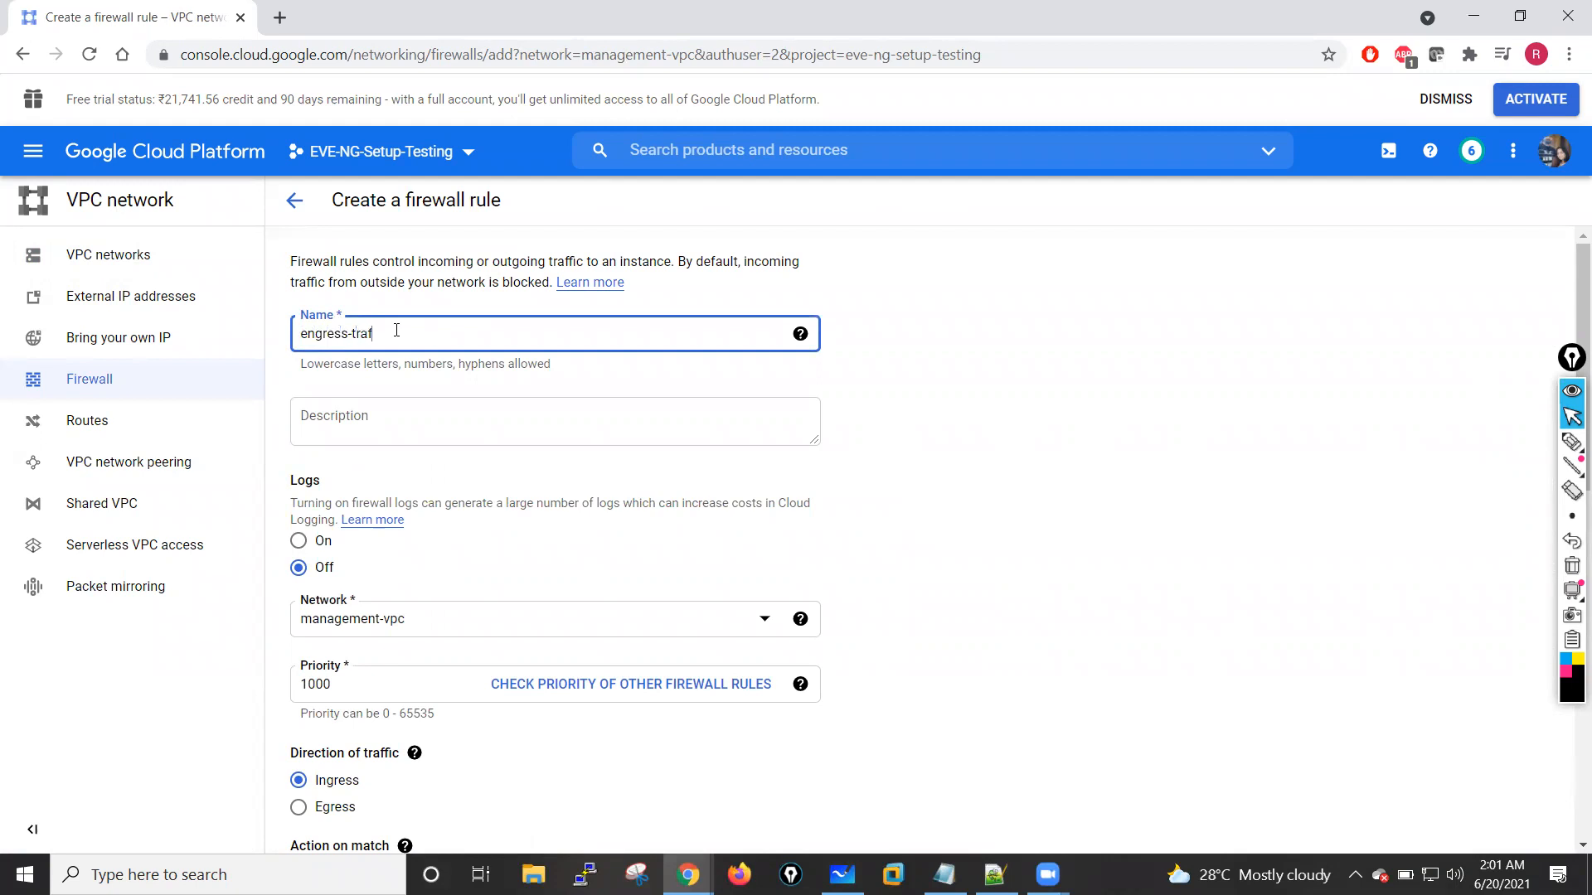
scroll(348, 614, "down", 3)
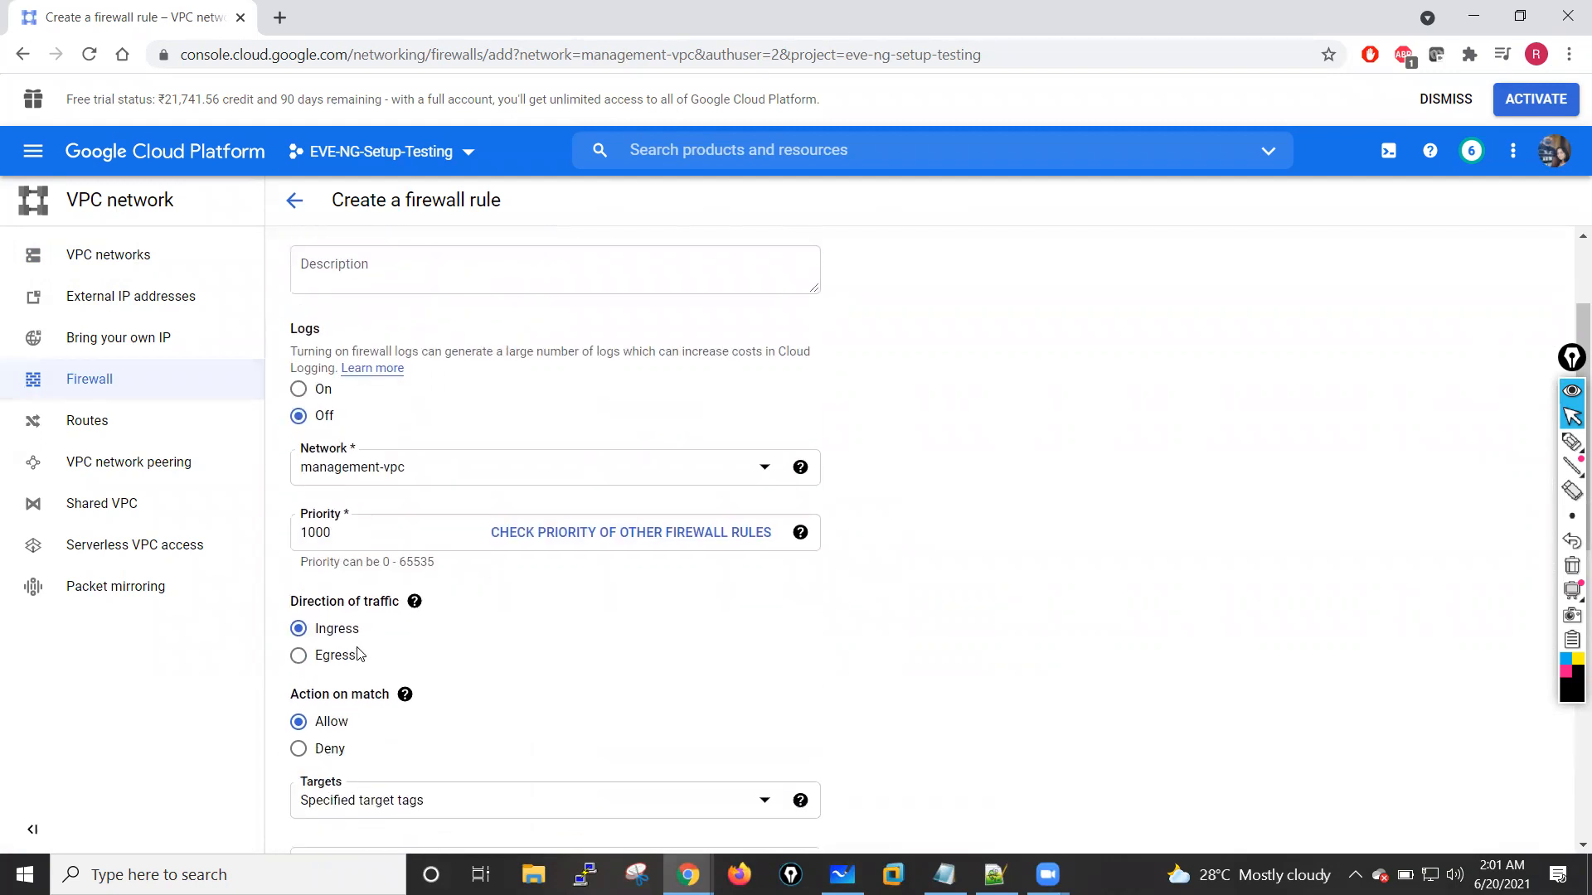
scroll(349, 614, "down", 1)
left_click(298, 455)
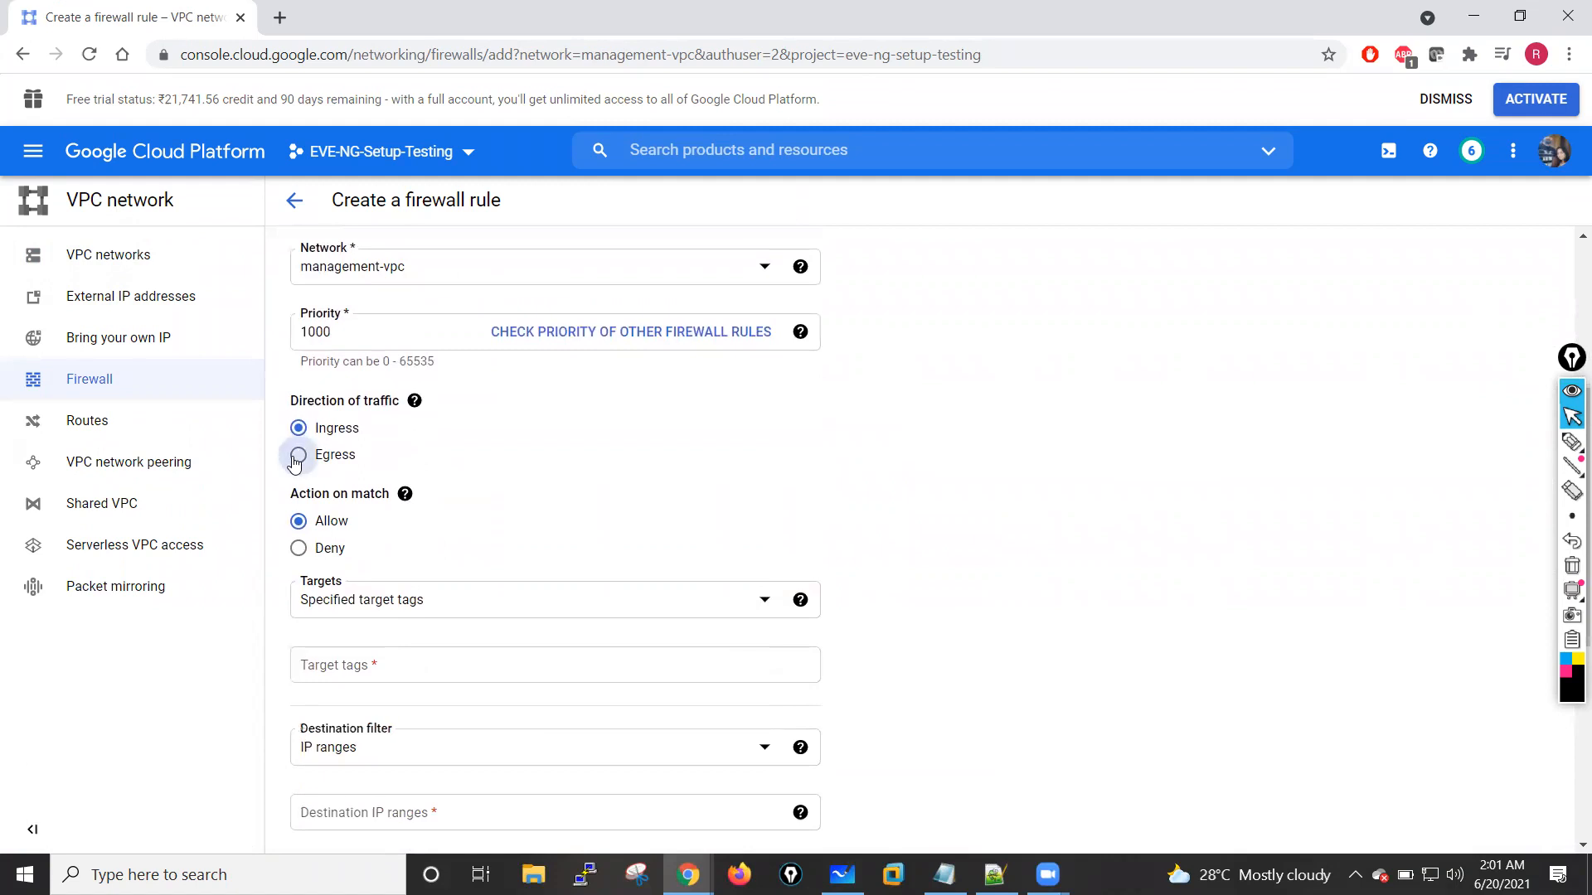
Step: Target all instances in the network and set the rule's destination IP range to 0.0.0.0/0
scroll(596, 542, "down", 2)
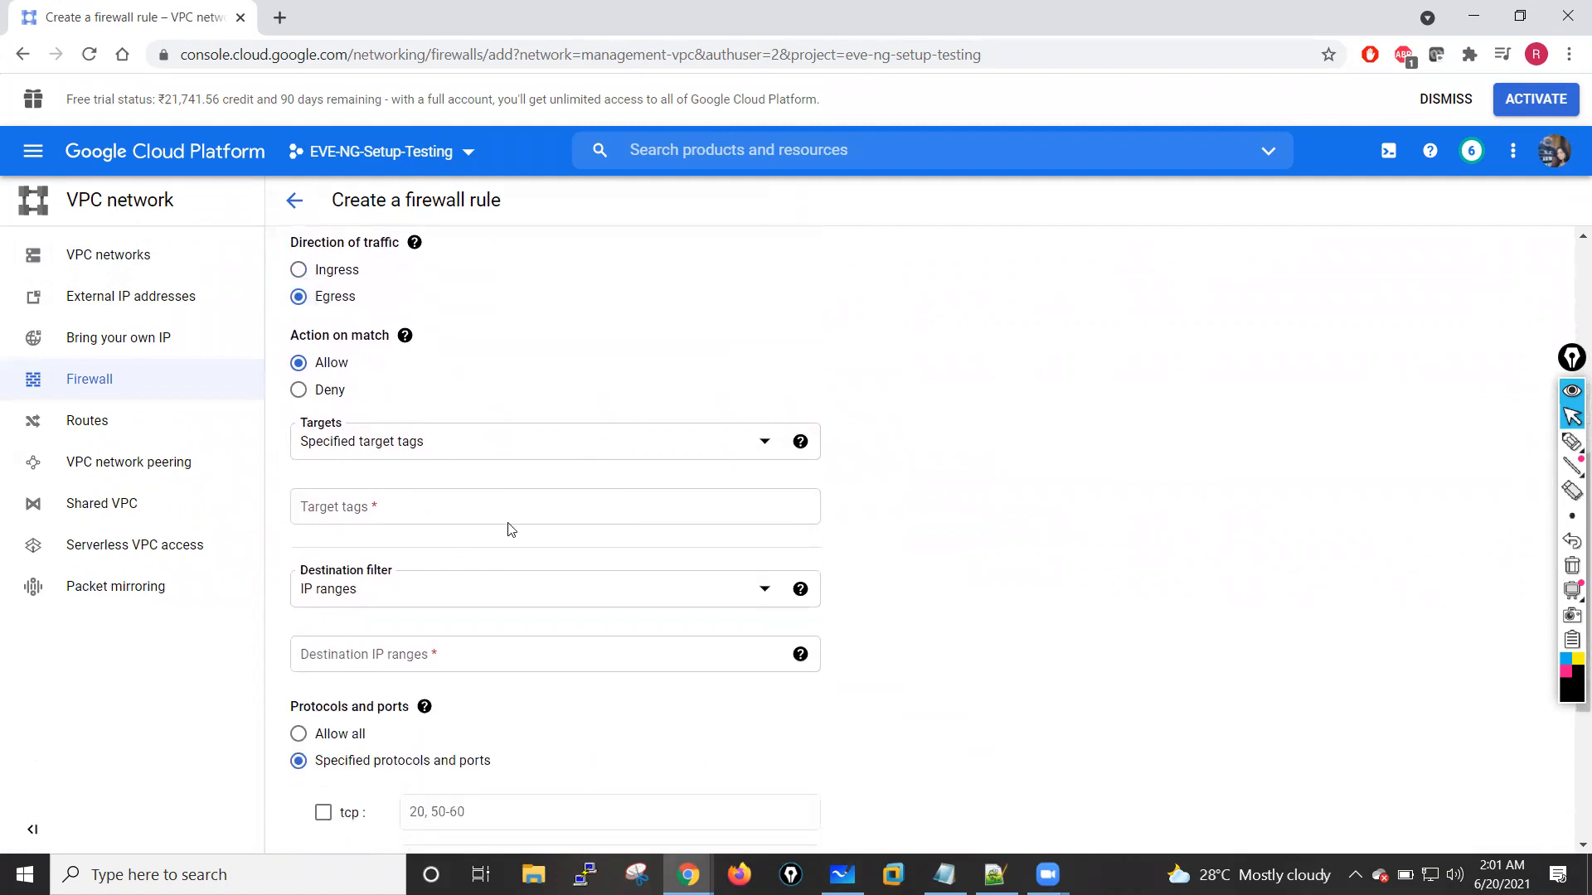
left_click(569, 444)
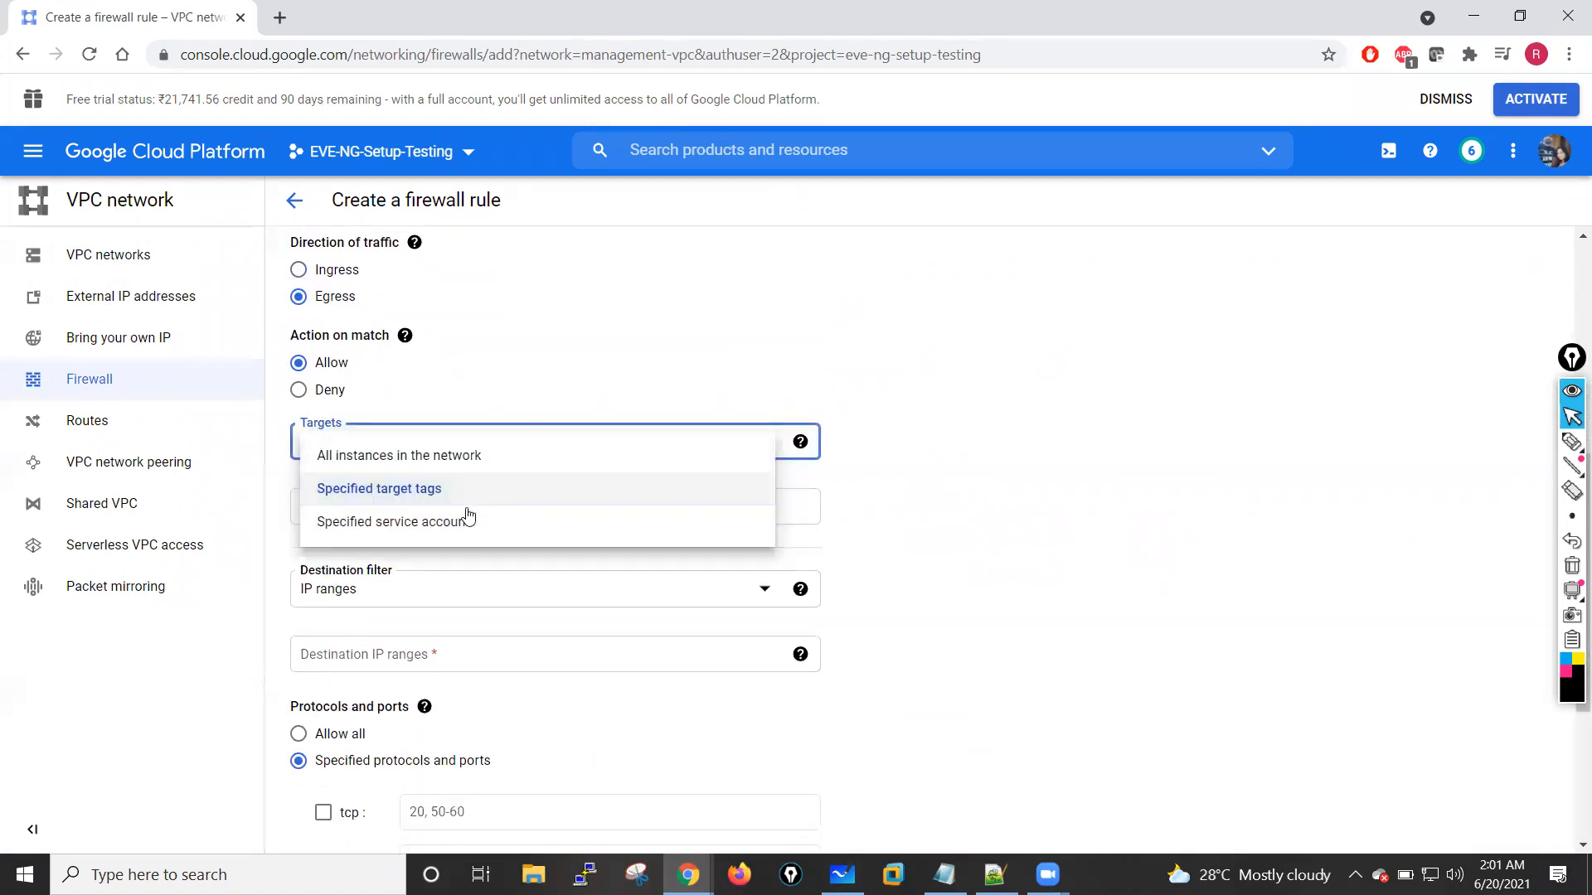
left_click(403, 453)
scroll(456, 576, "down", 2)
left_click(322, 404)
type("0.0.0.0")
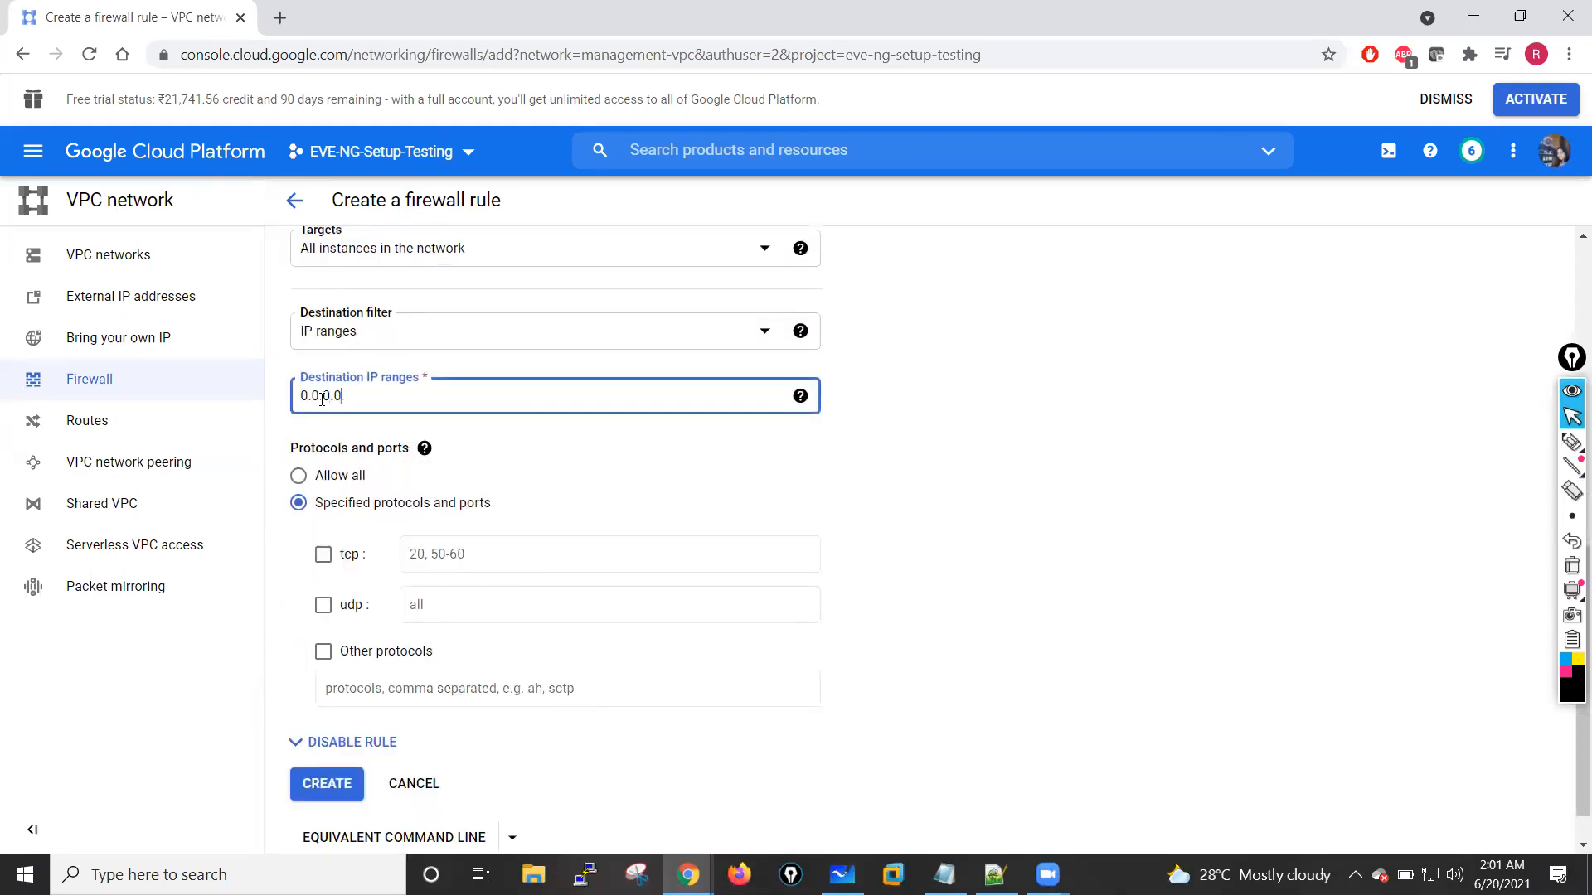
left_click(945, 397)
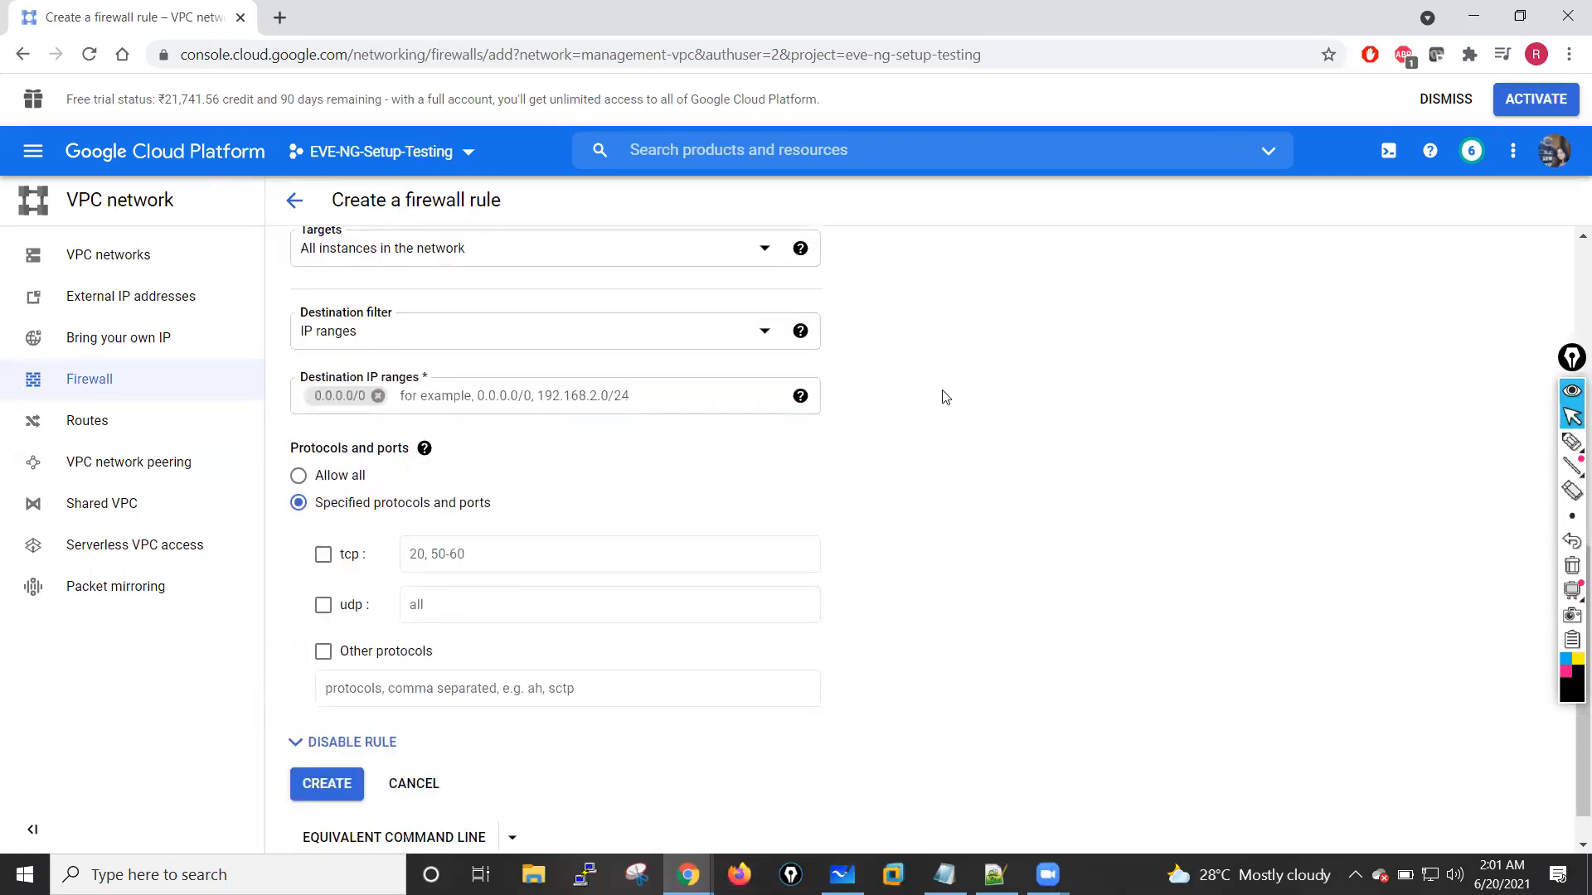
Step: Allow all protocols and ports, create the engress-traffic rule and dismiss the notification
scroll(945, 397, "down", 1)
left_click(348, 429)
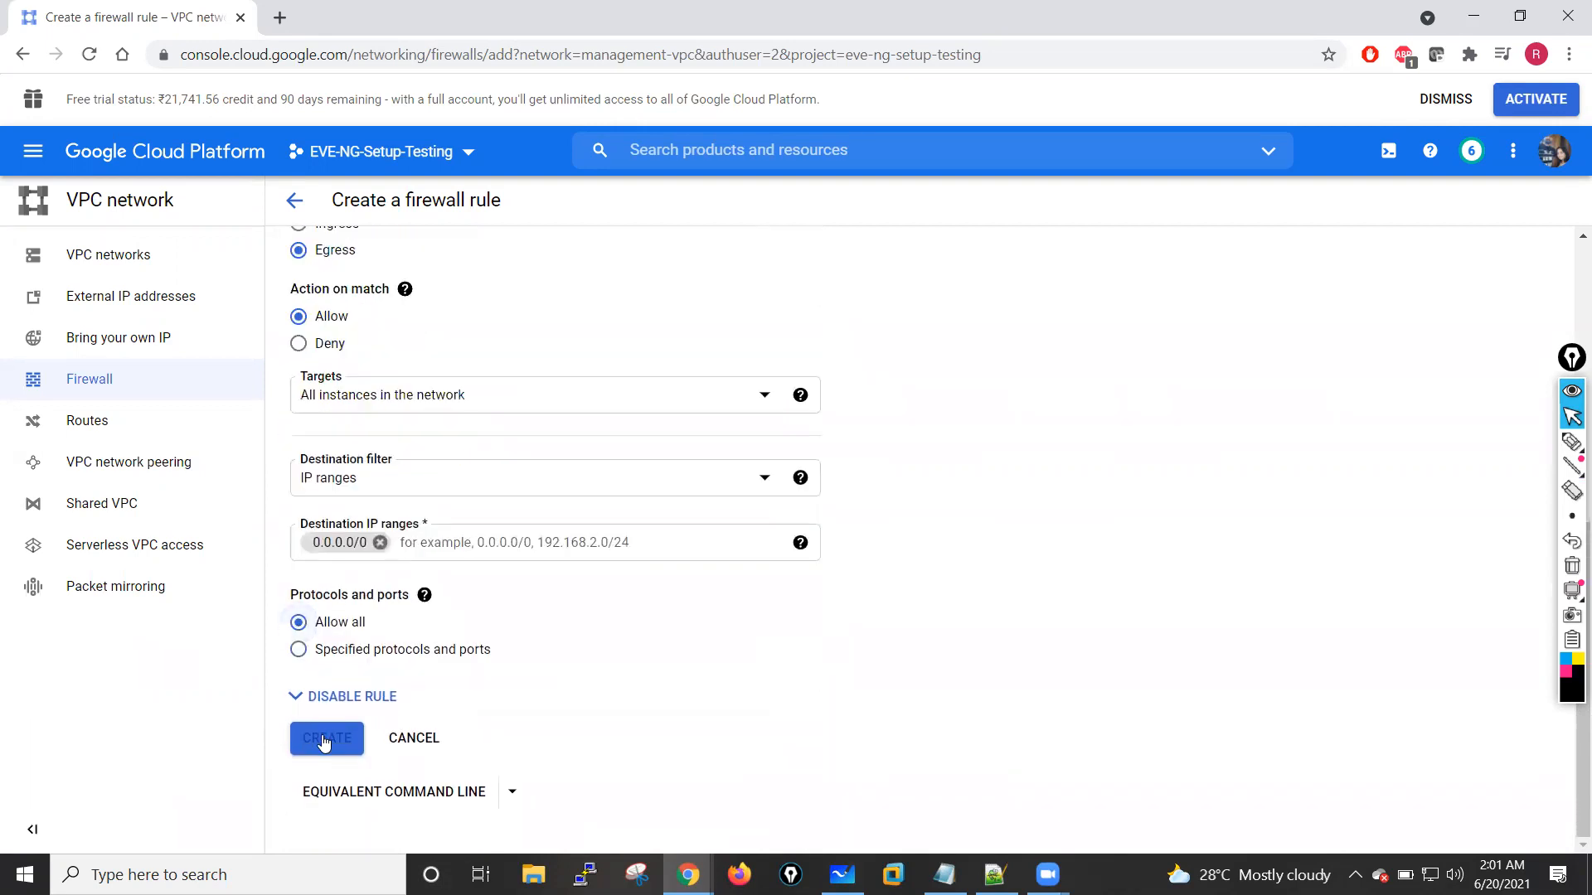
left_click(327, 737)
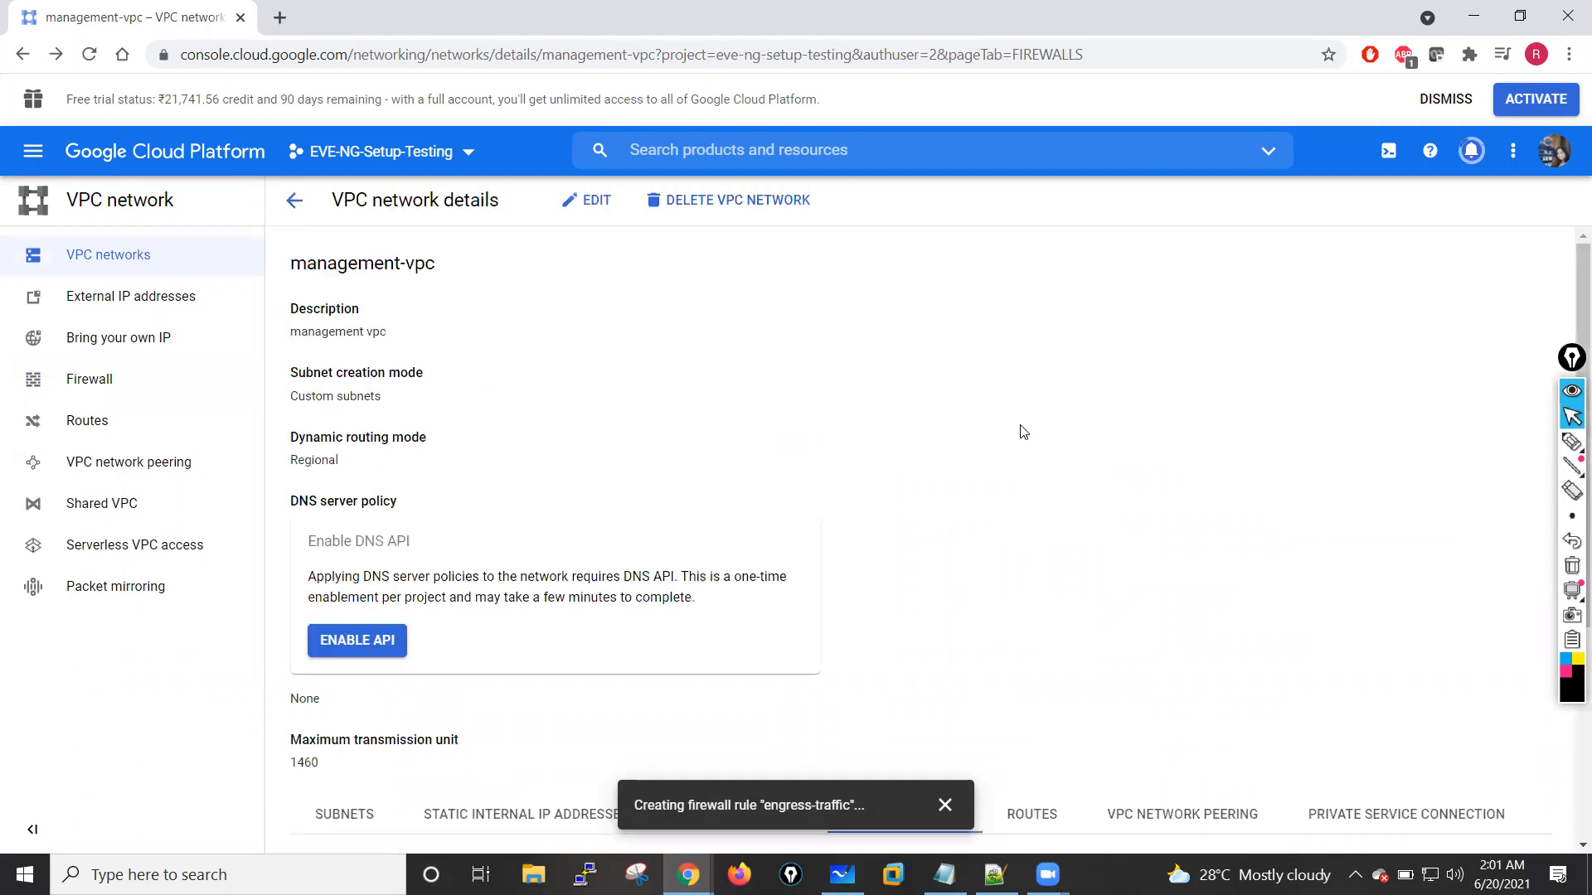
left_click(944, 808)
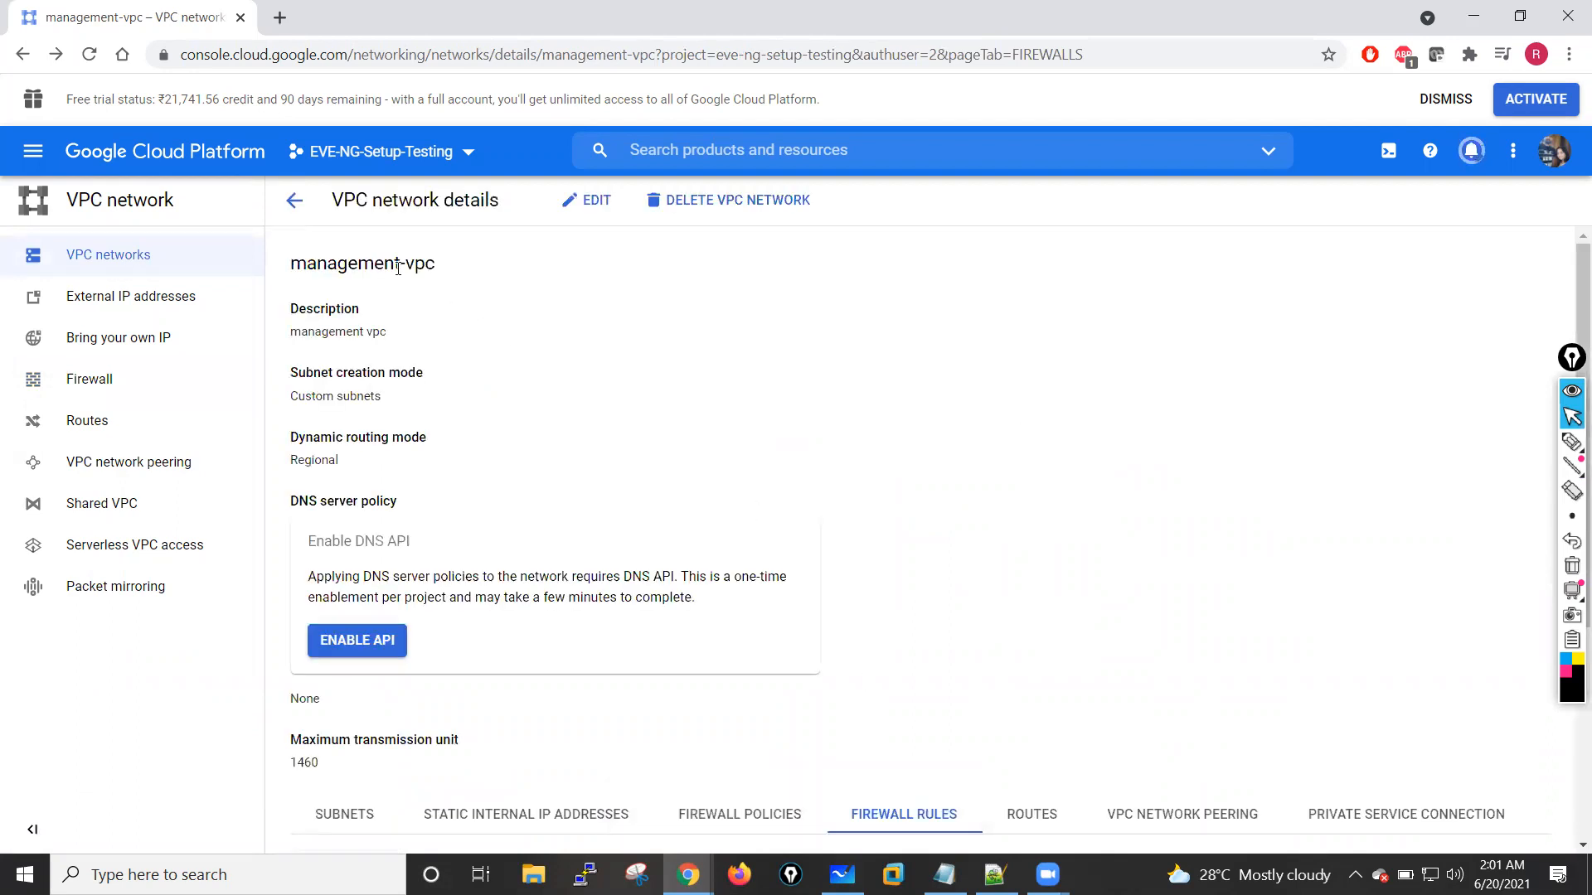
Step: Return to the VPC networks list, collapse the default network, and start adding a firewall rule to outside-vpc
left_click(294, 199)
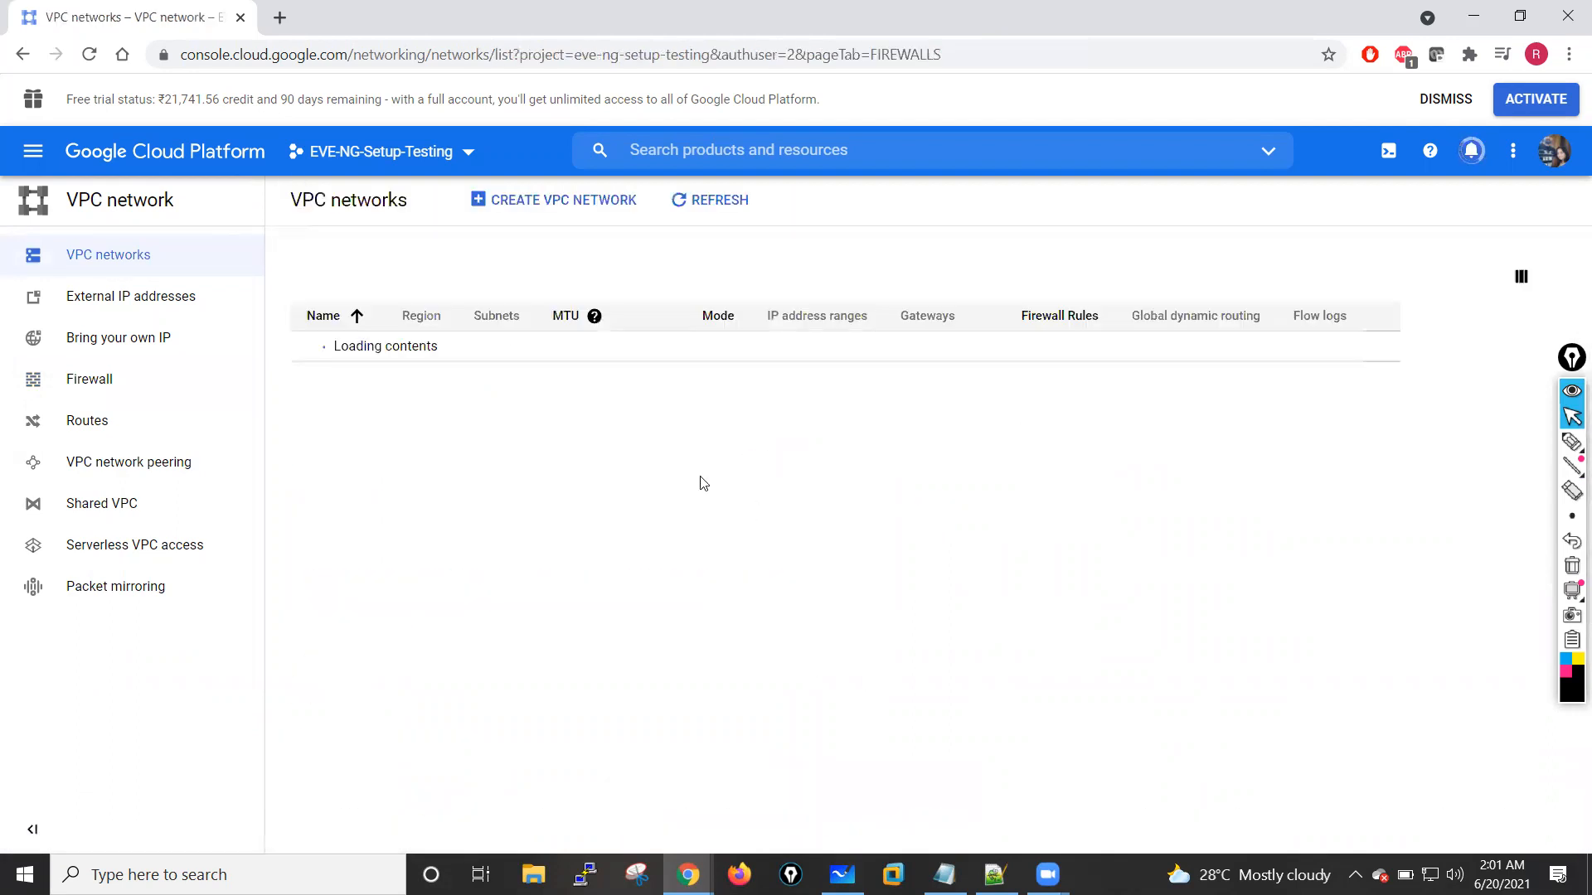
left_click(320, 348)
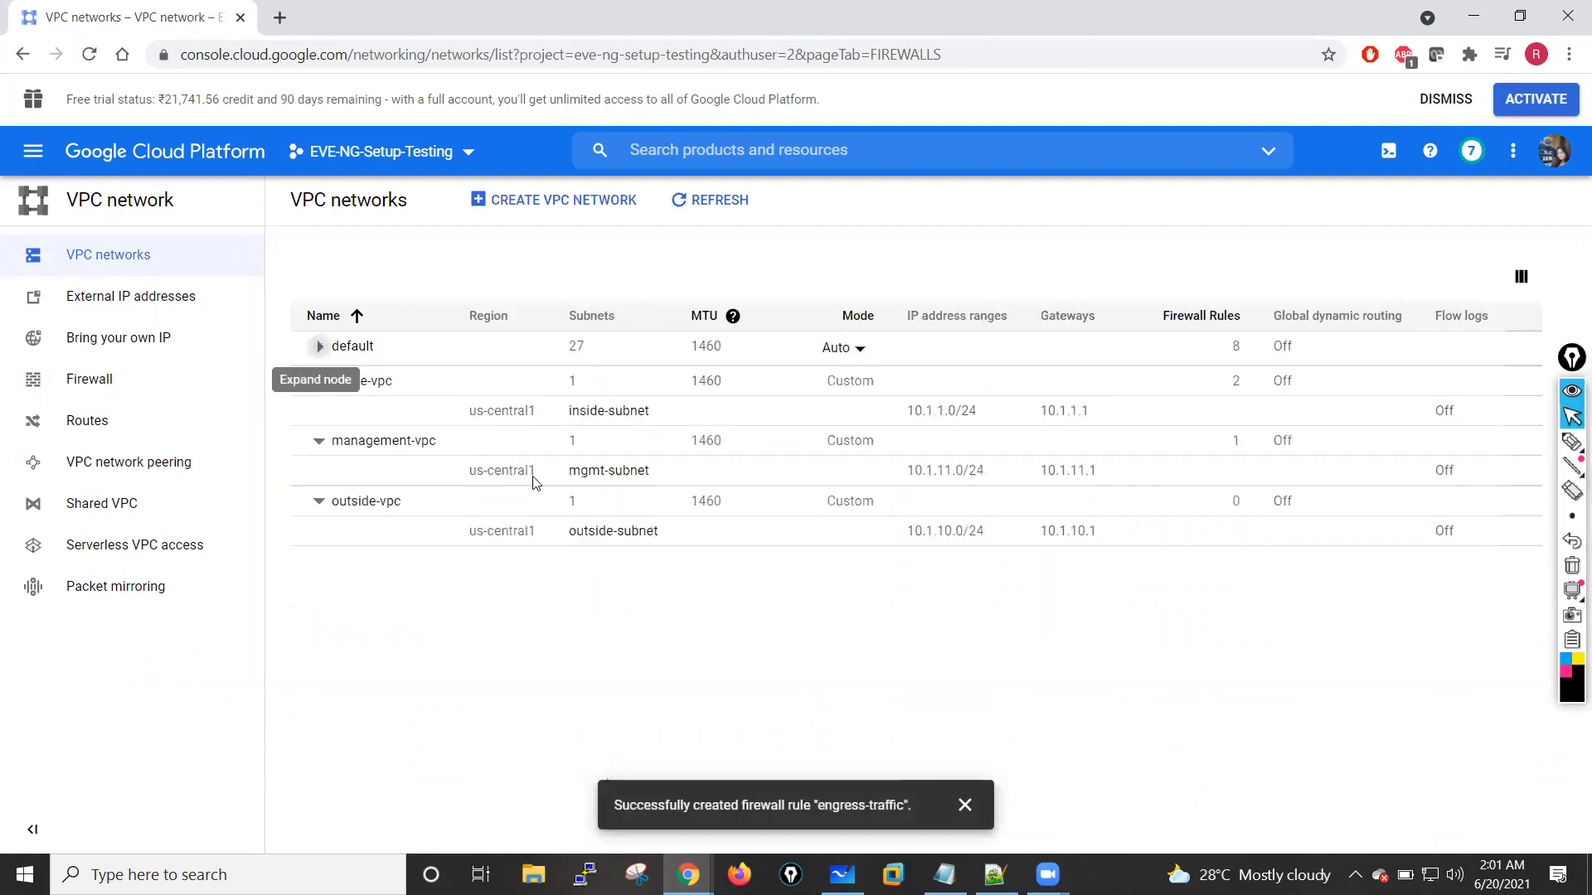
left_click(318, 347)
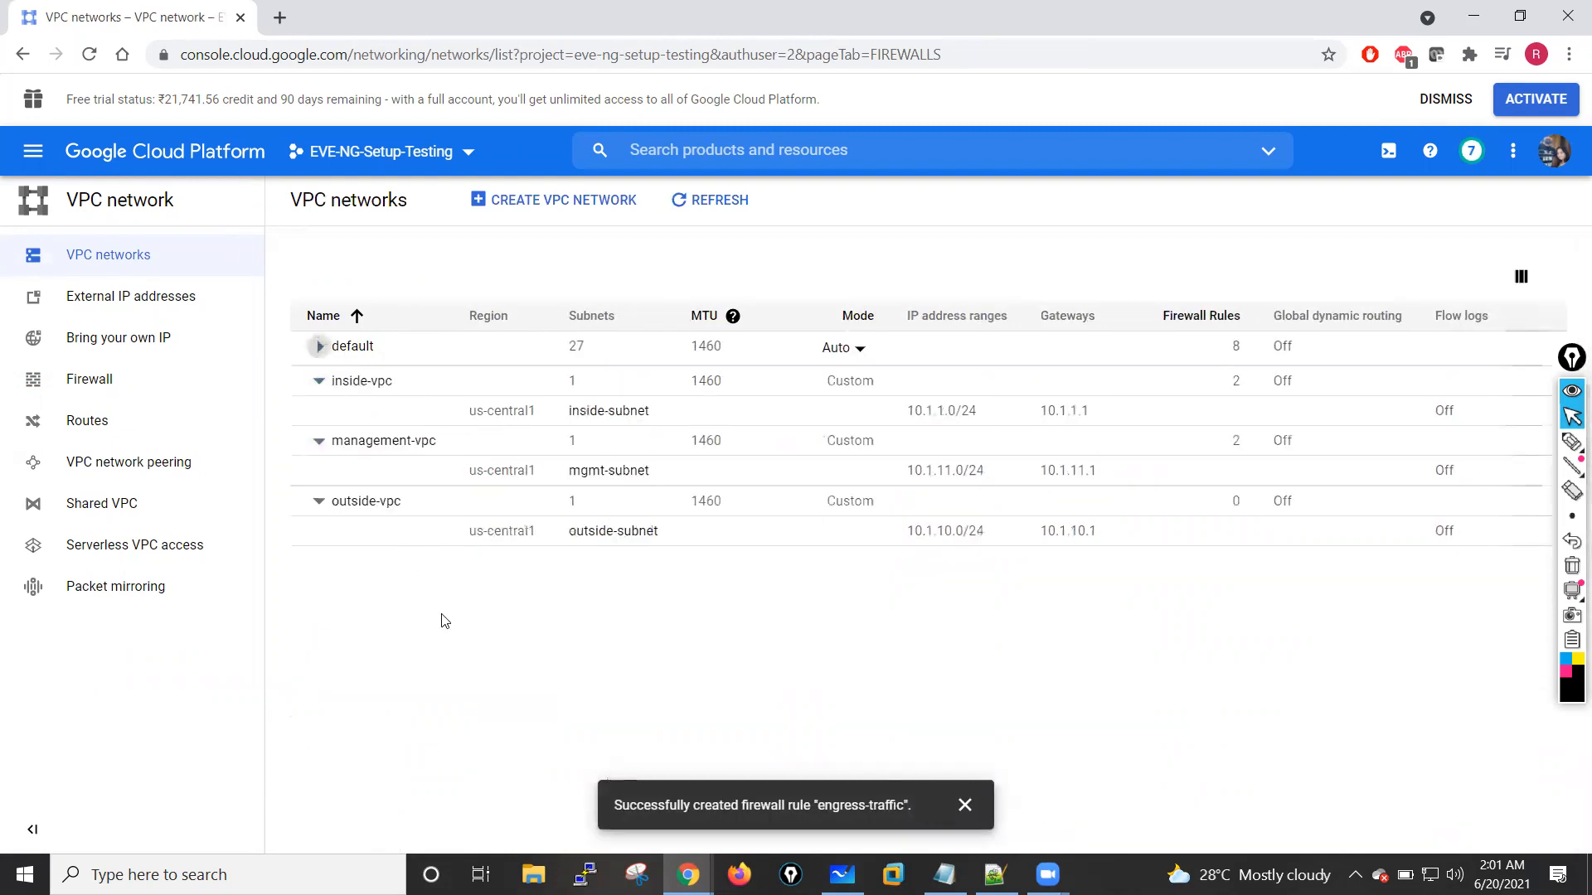
left_click(368, 504)
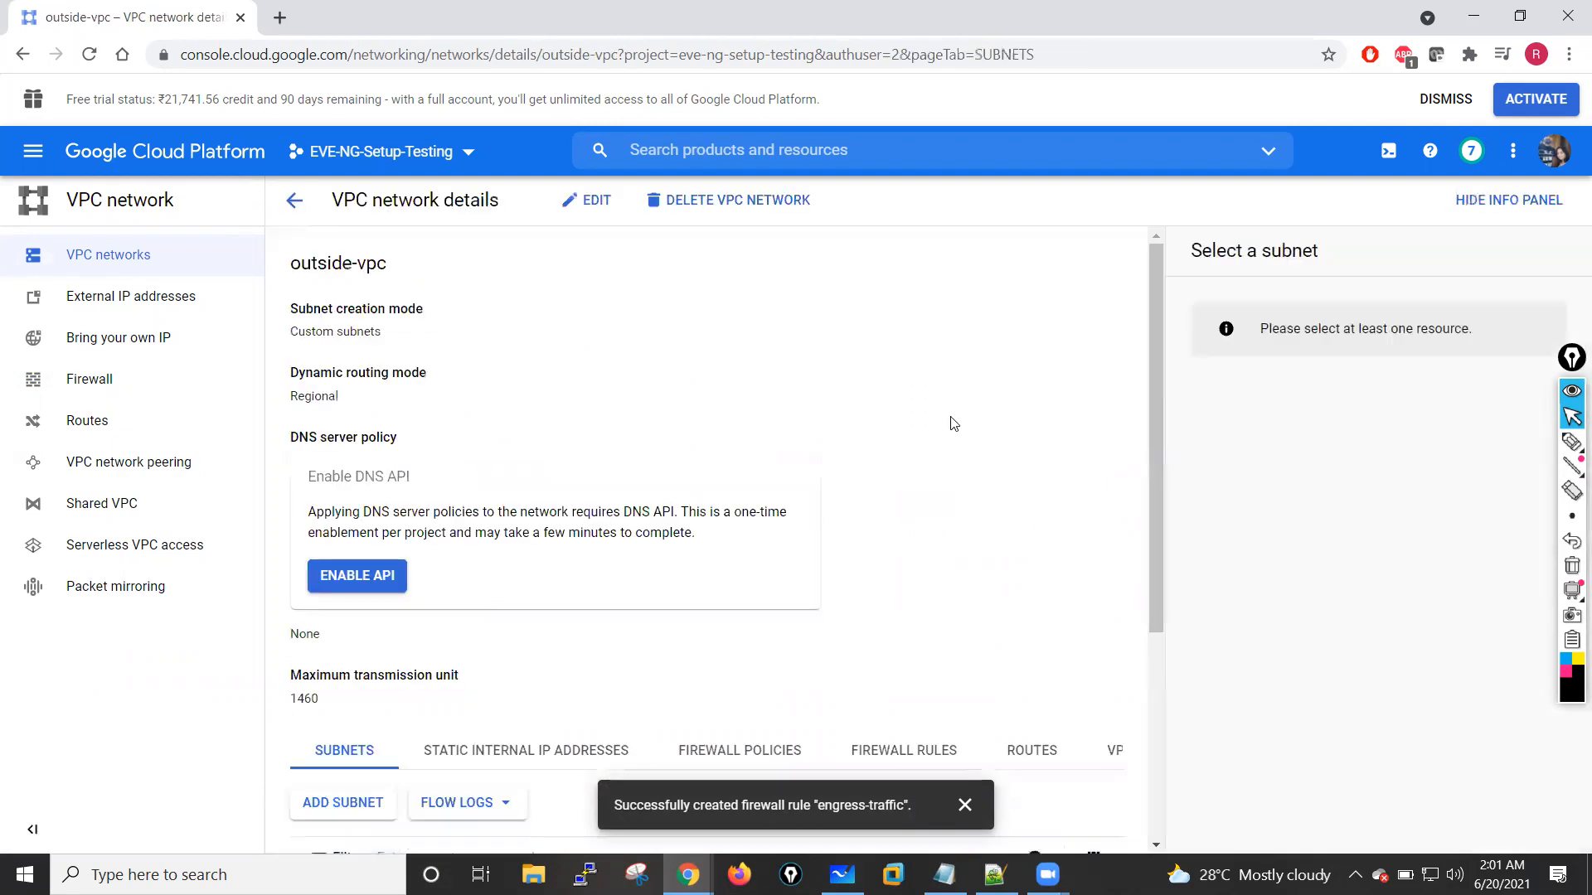
scroll(613, 404, "down", 4)
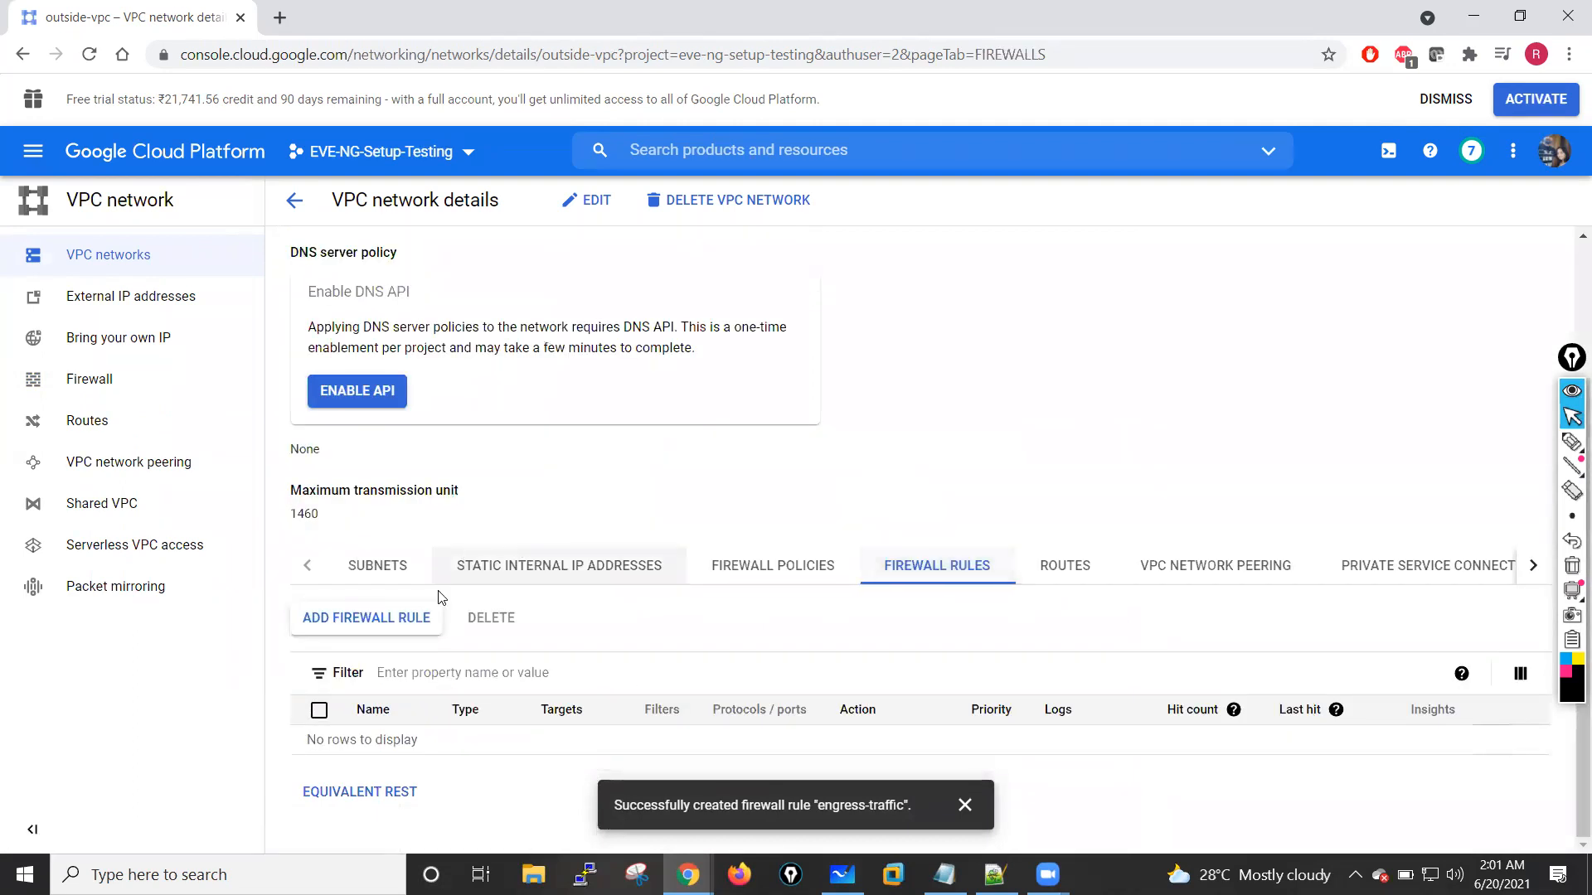
left_click(371, 628)
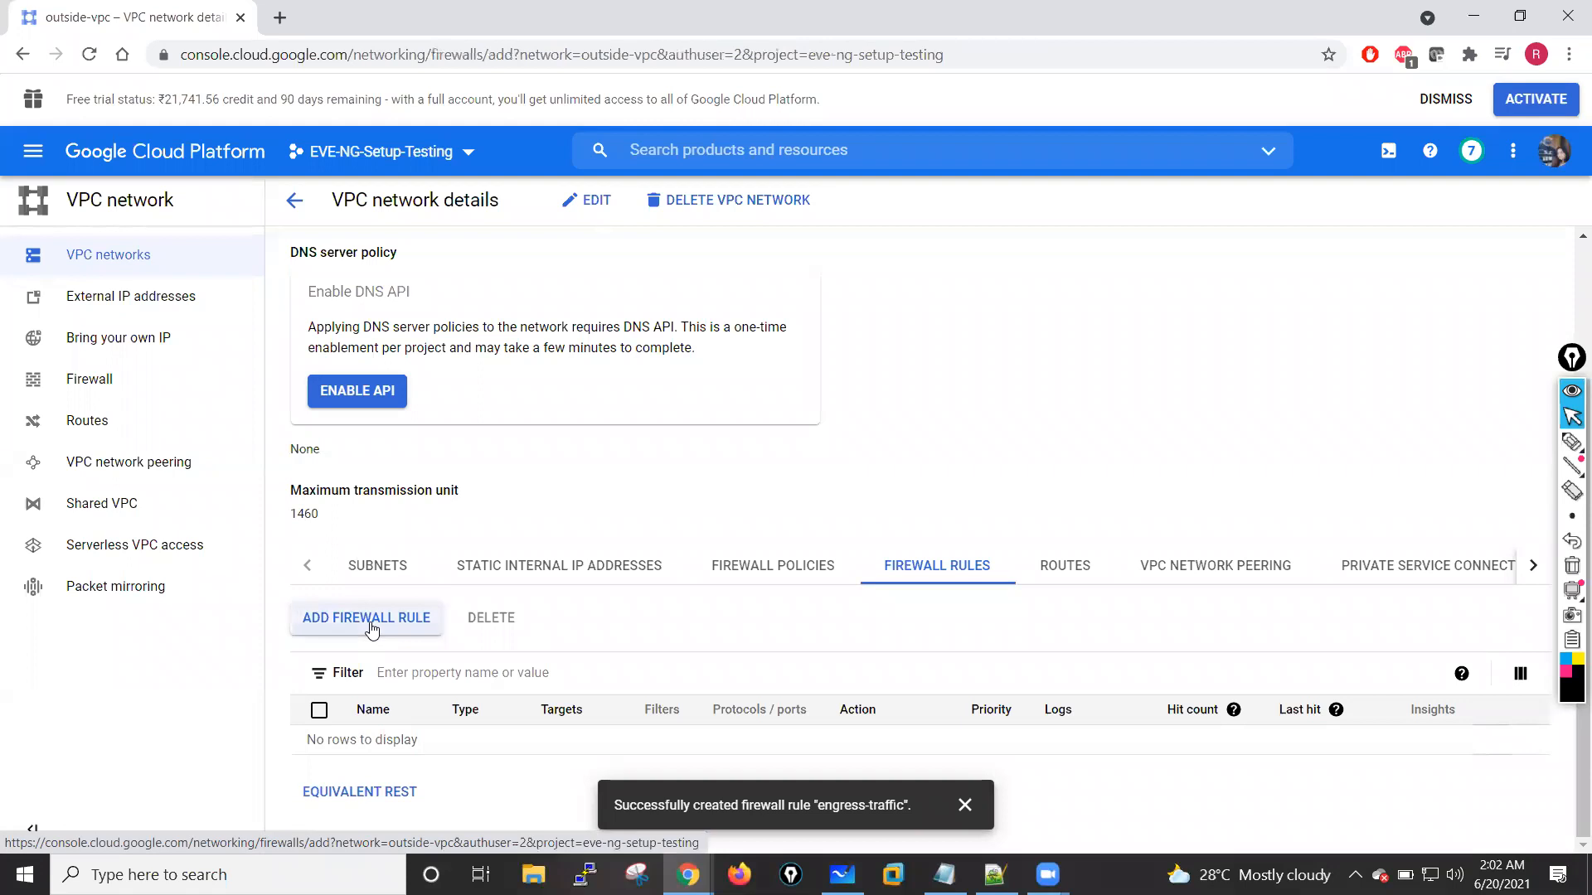
Step: Name the outside-vpc firewall rule egress-traffic and target all instances in the network
left_click(381, 342)
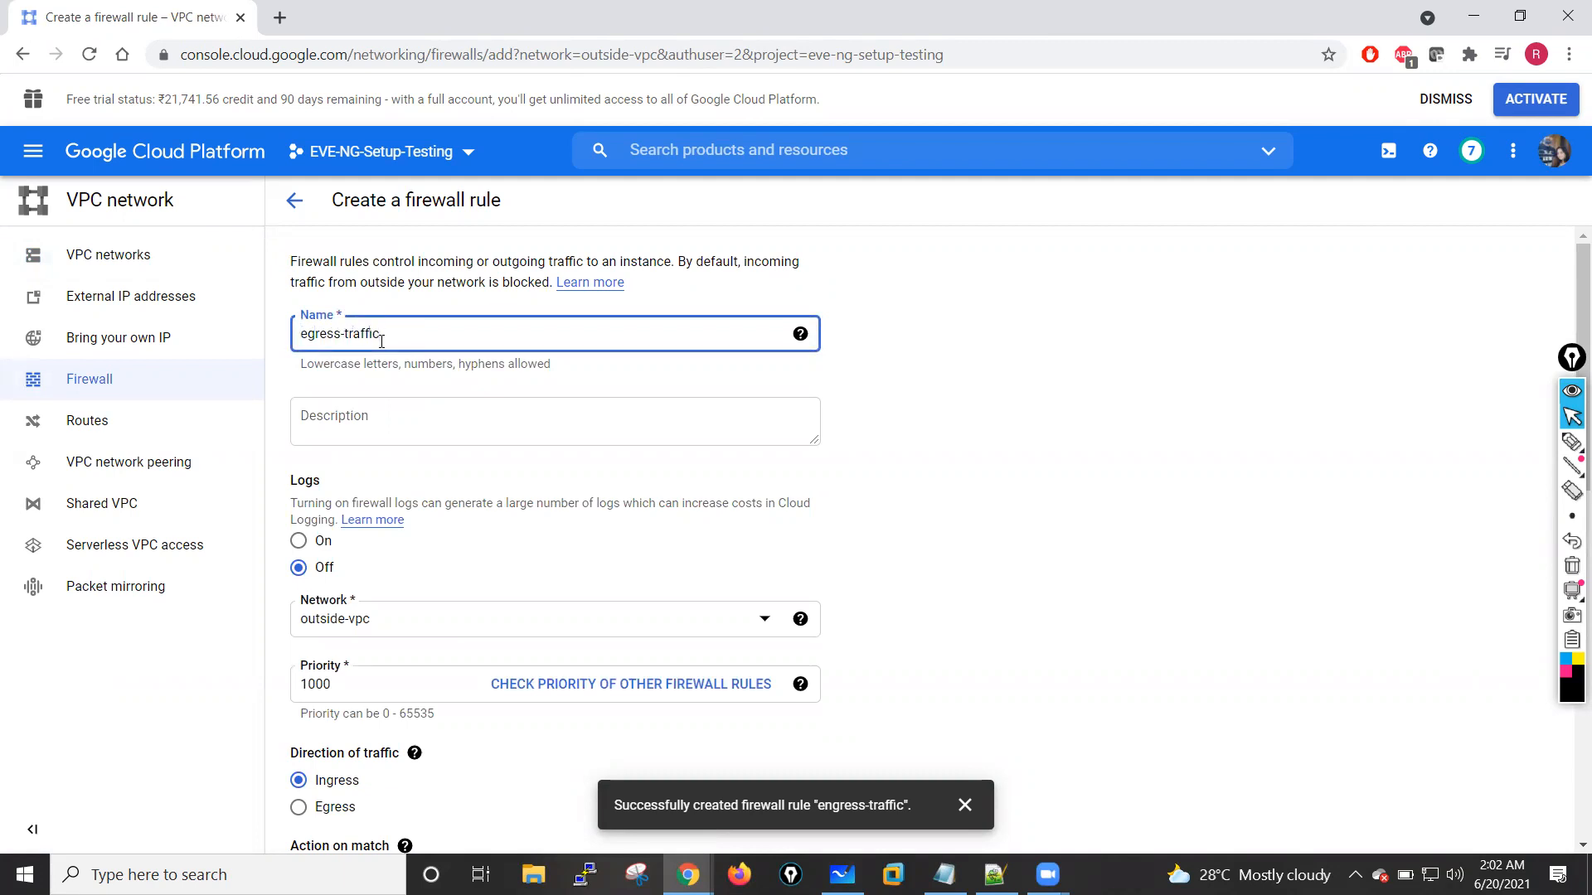
scroll(365, 633, "down", 5)
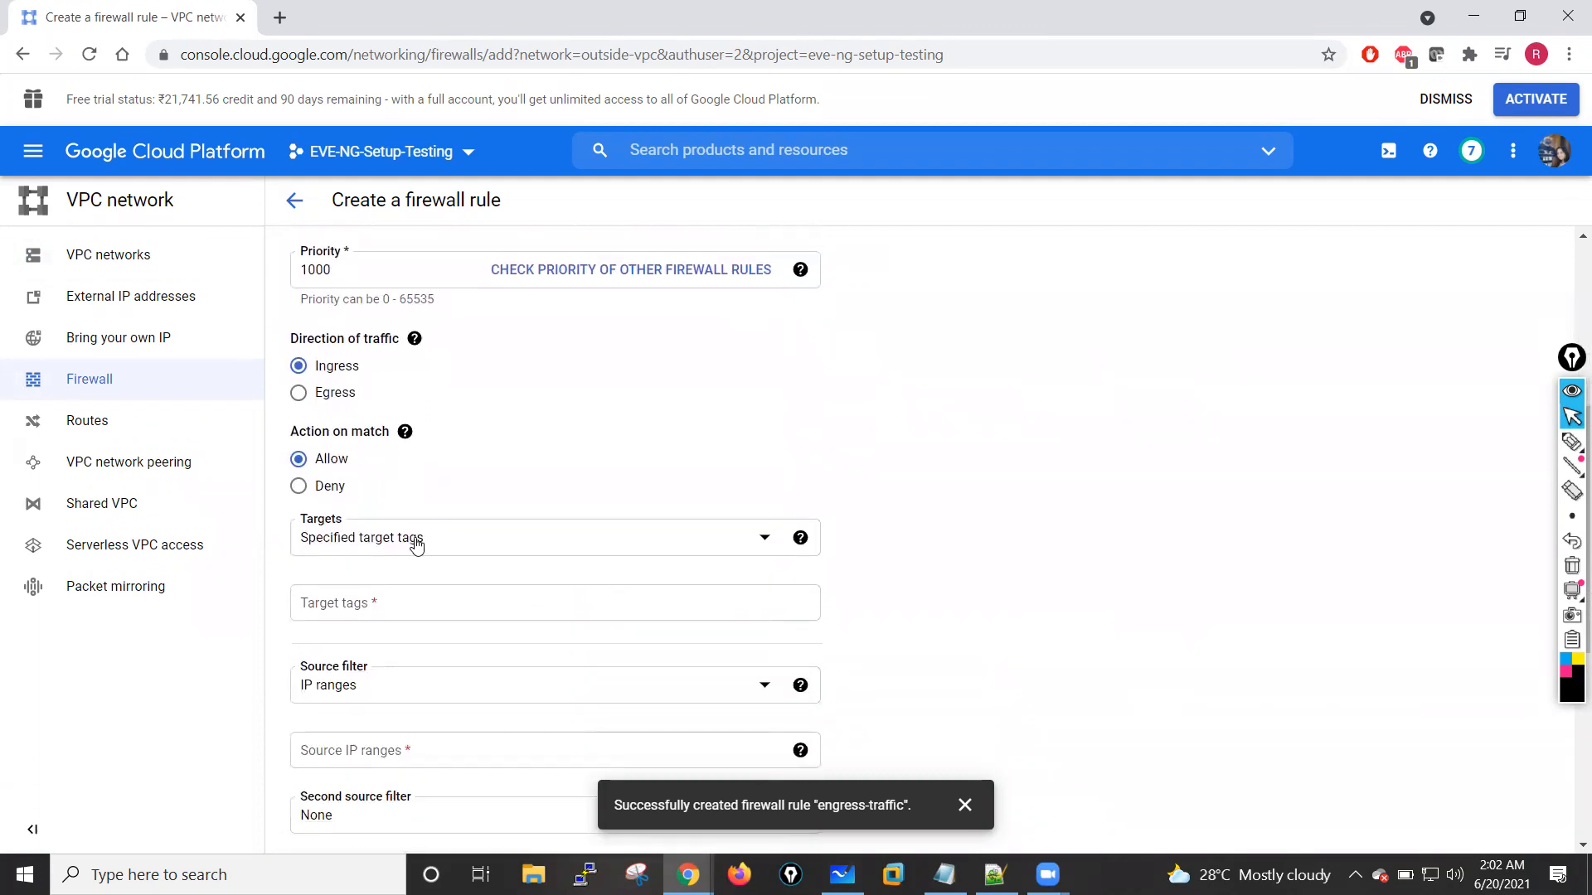
scroll(415, 543, "up", 5)
scroll(418, 556, "down", 3)
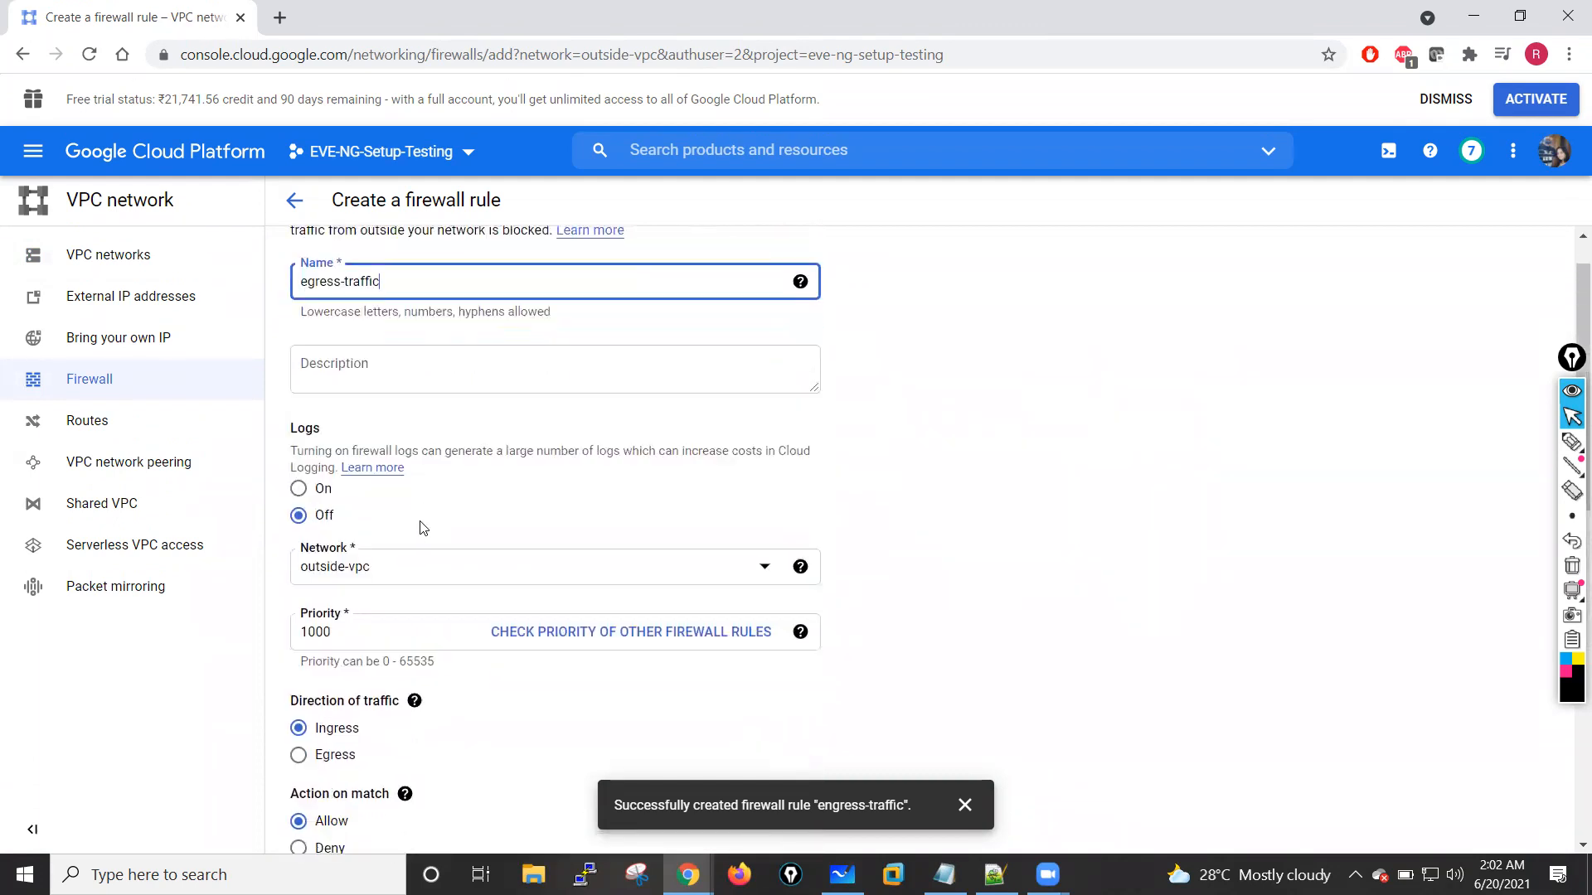
scroll(429, 603, "down", 2)
left_click(554, 584)
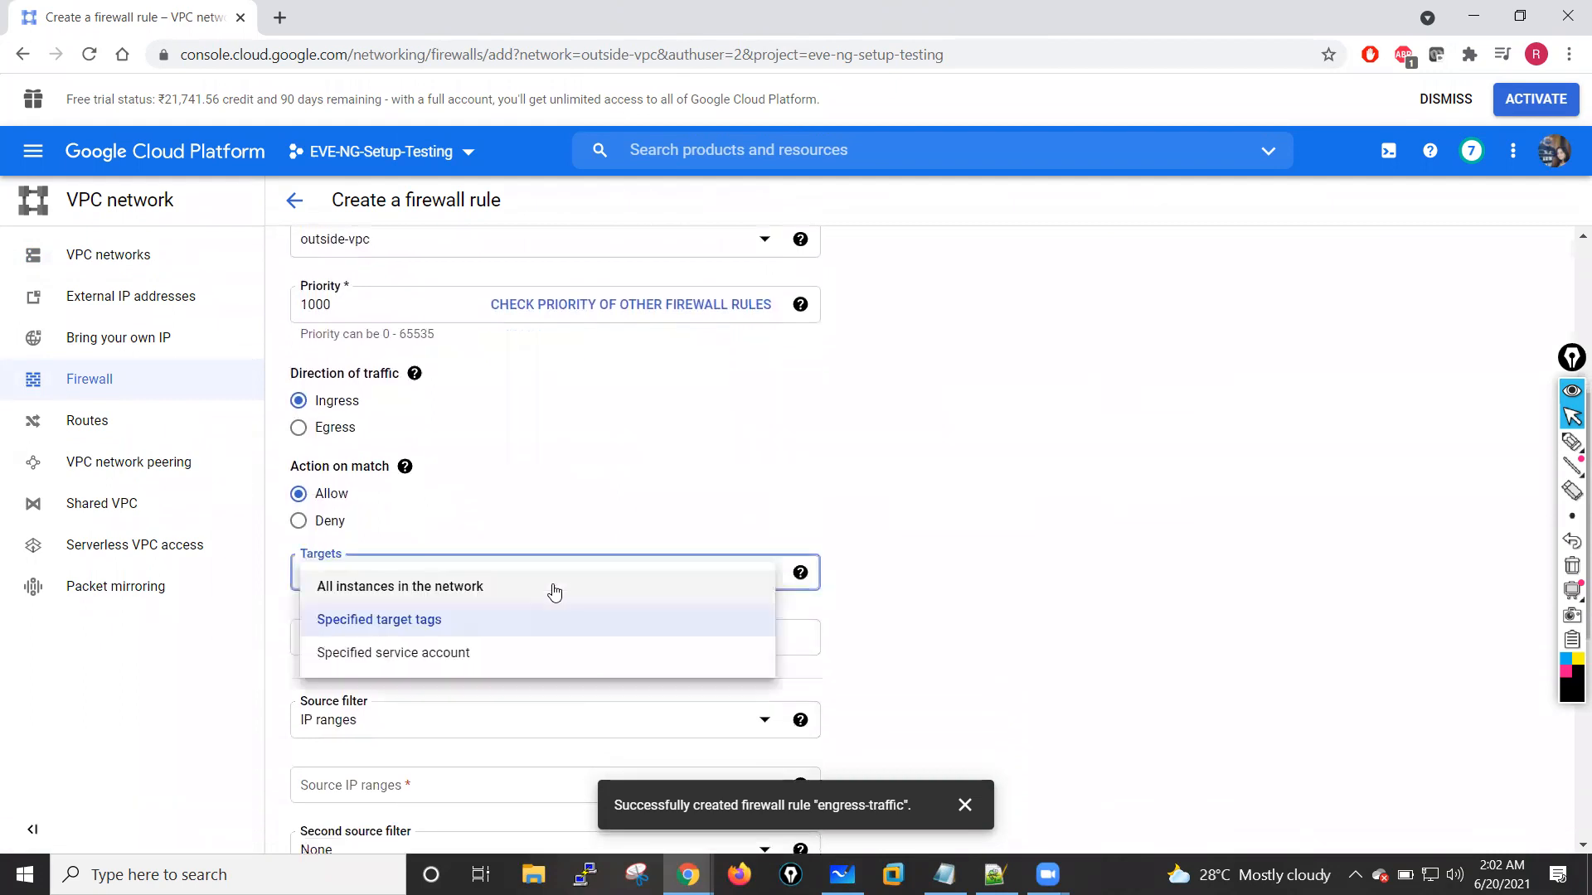
left_click(401, 590)
Step: Allow all protocols and ports and set the outside-vpc rule's source IP range to 0.0.0.0/0
scroll(651, 661, "down", 3)
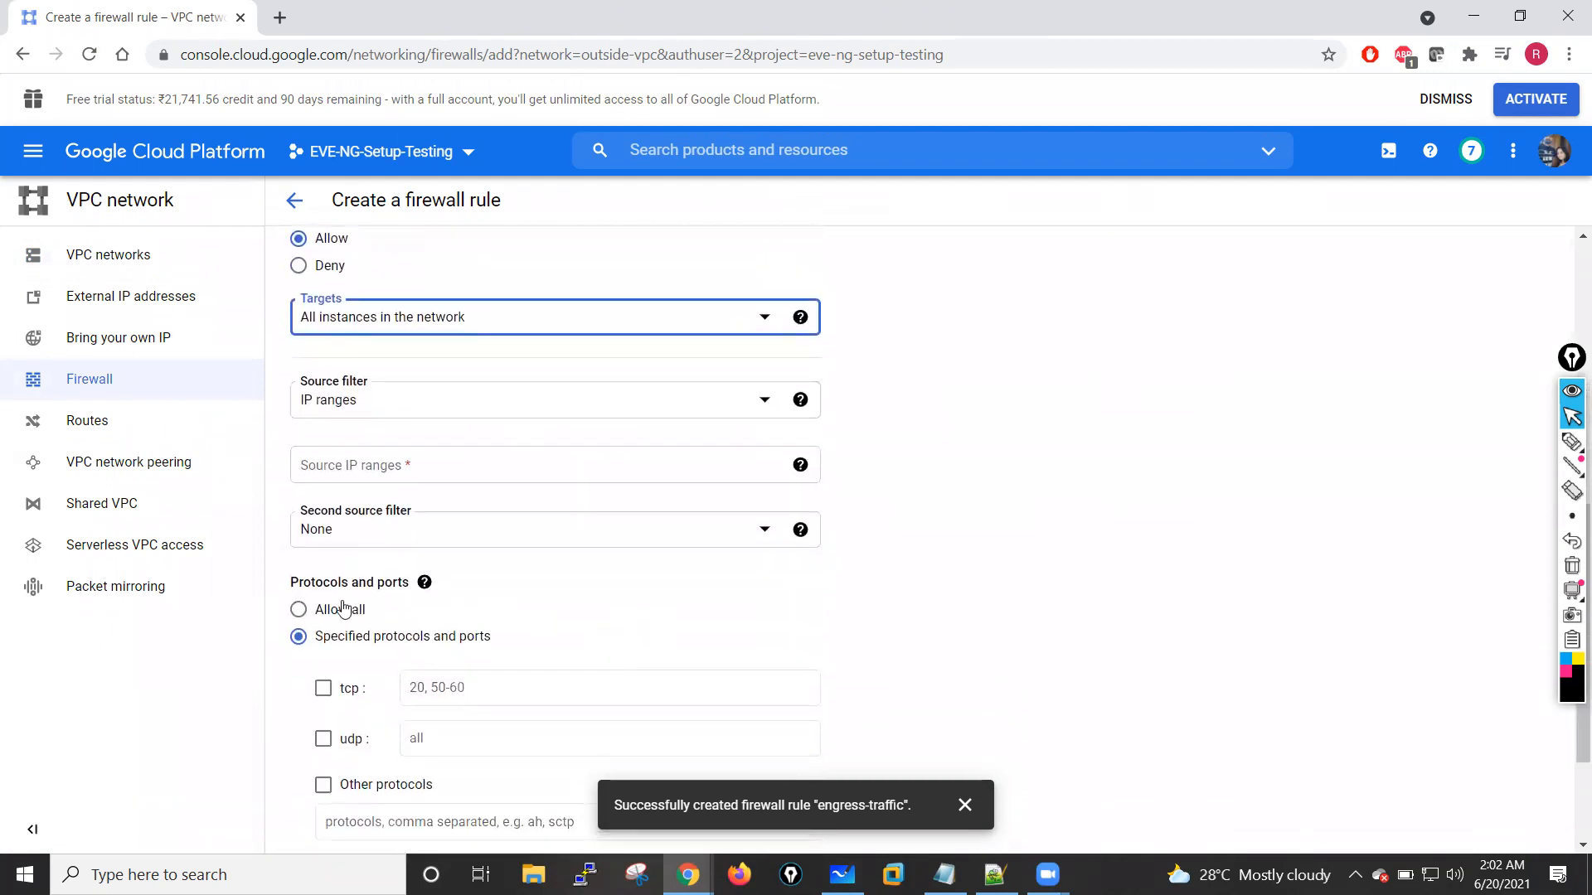
left_click(344, 611)
left_click(442, 477)
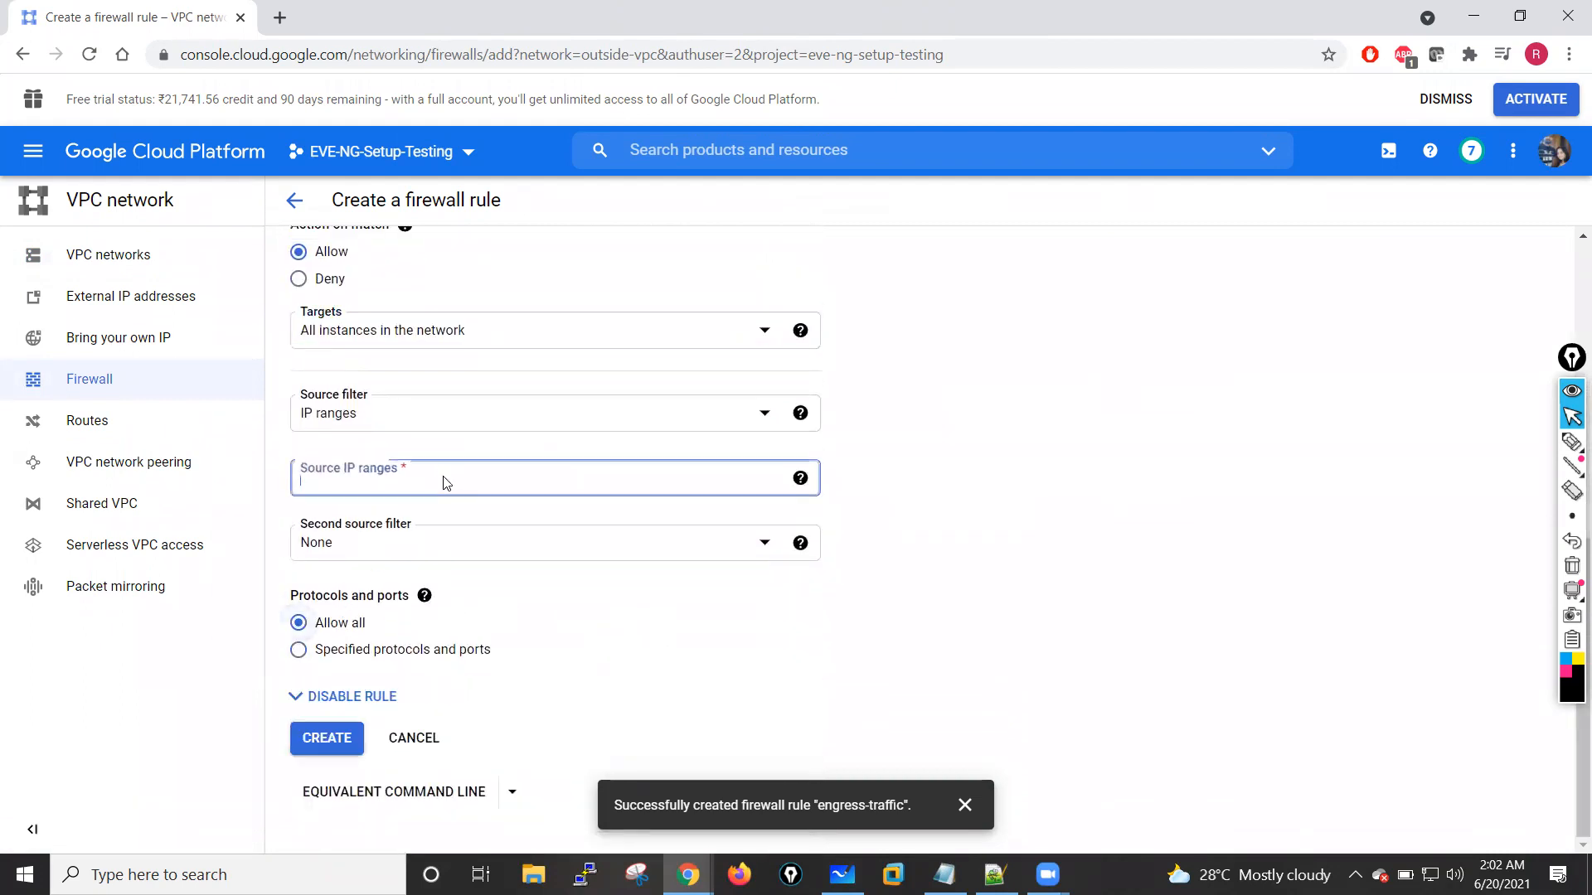
type("0.0.0.0/0")
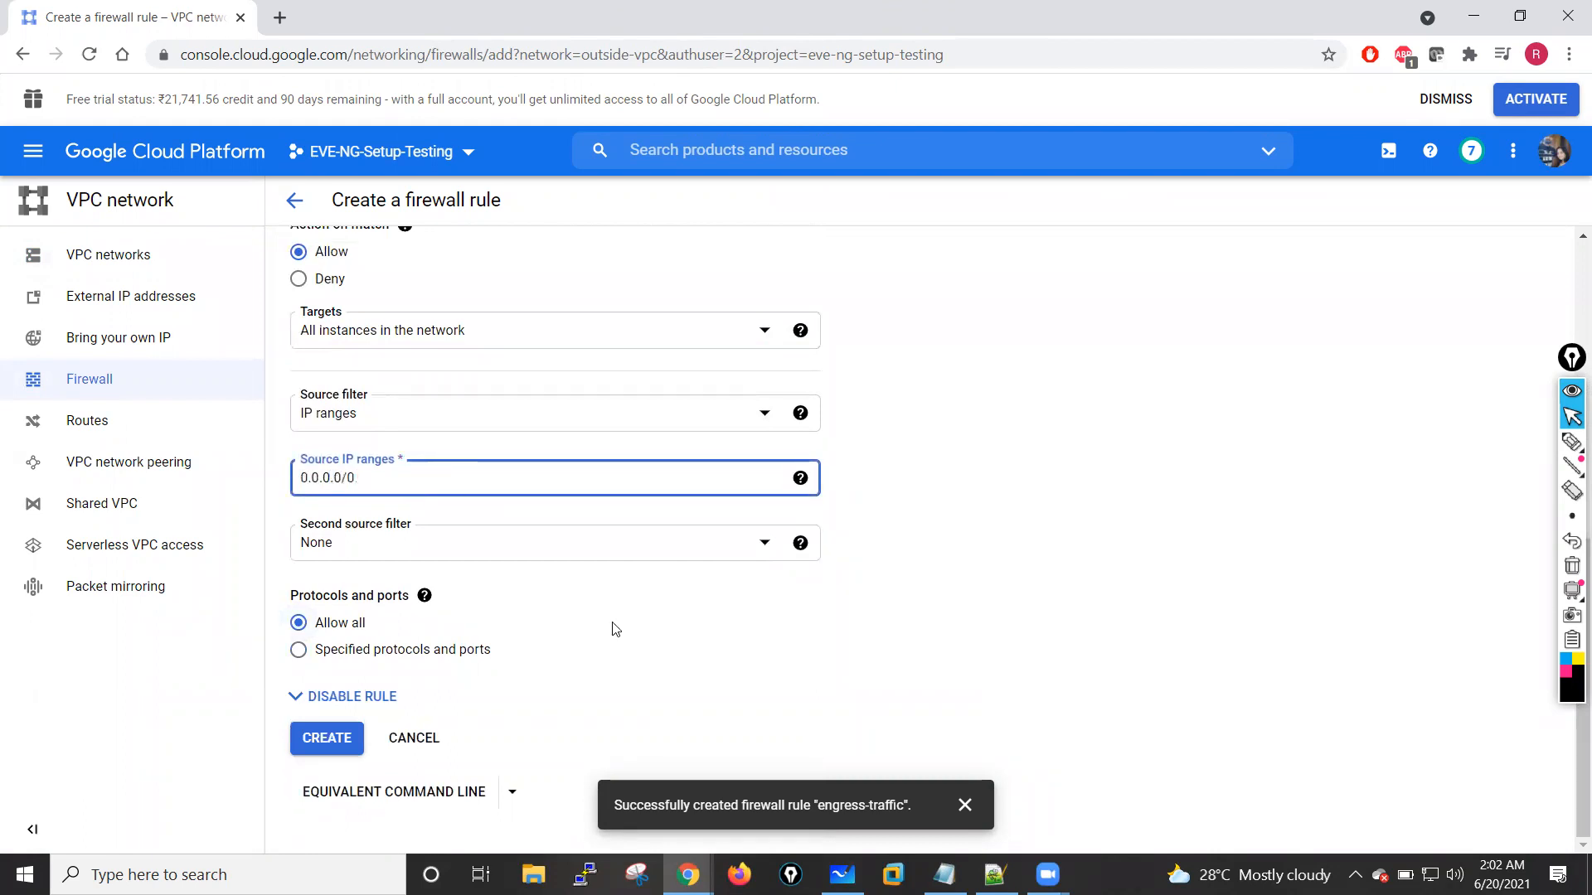
left_click(705, 692)
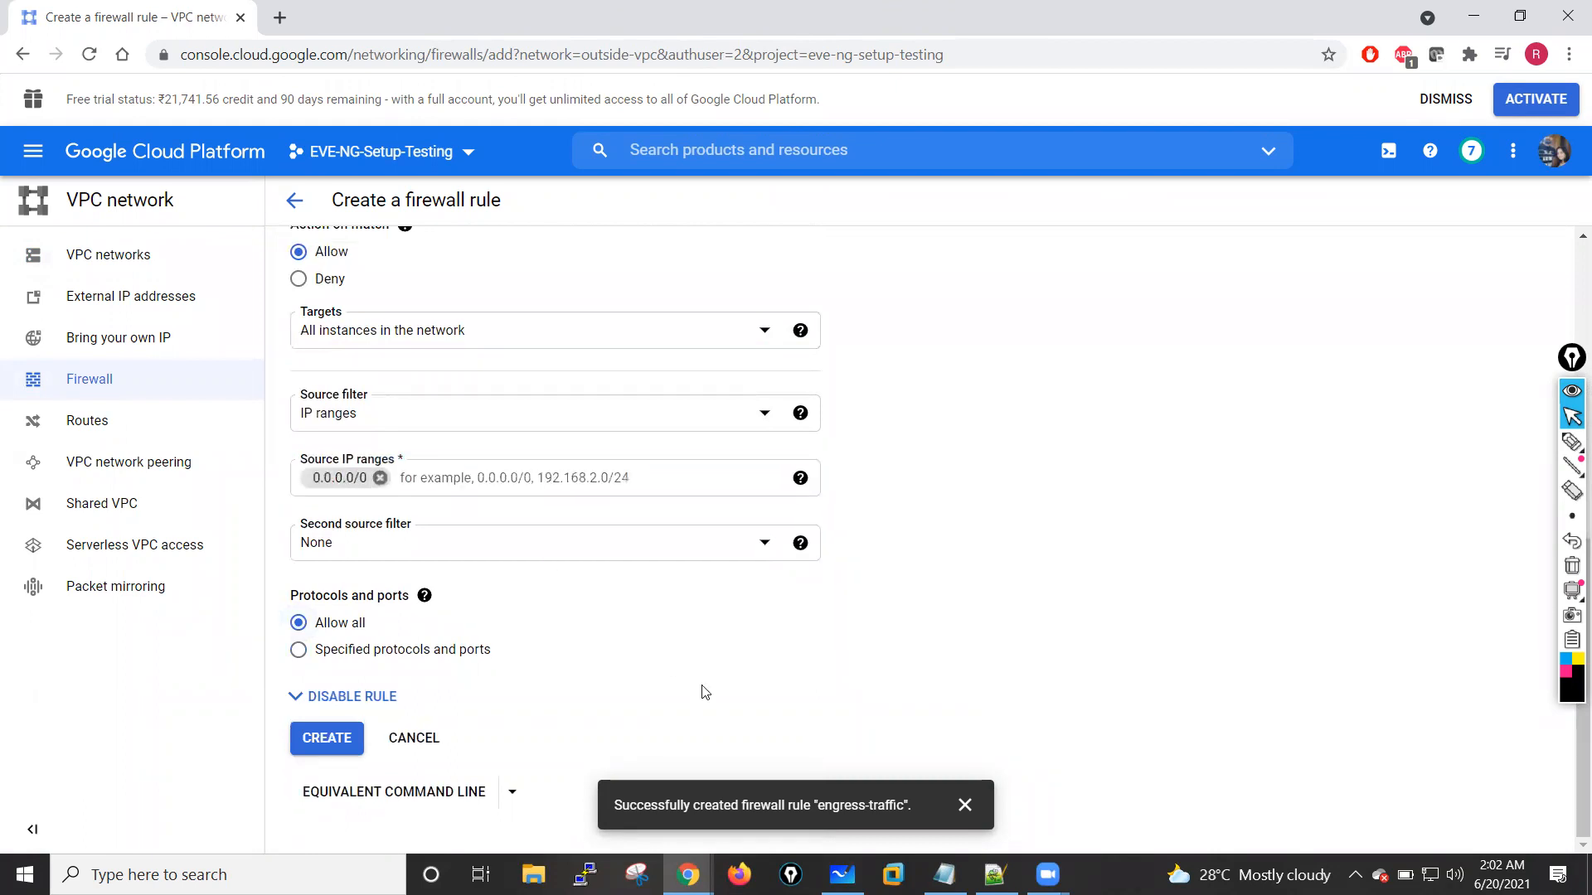
Step: Switch the outside-vpc rule's direction of traffic to Egress and try to create the rule
scroll(699, 692, "up", 3)
left_click(299, 441)
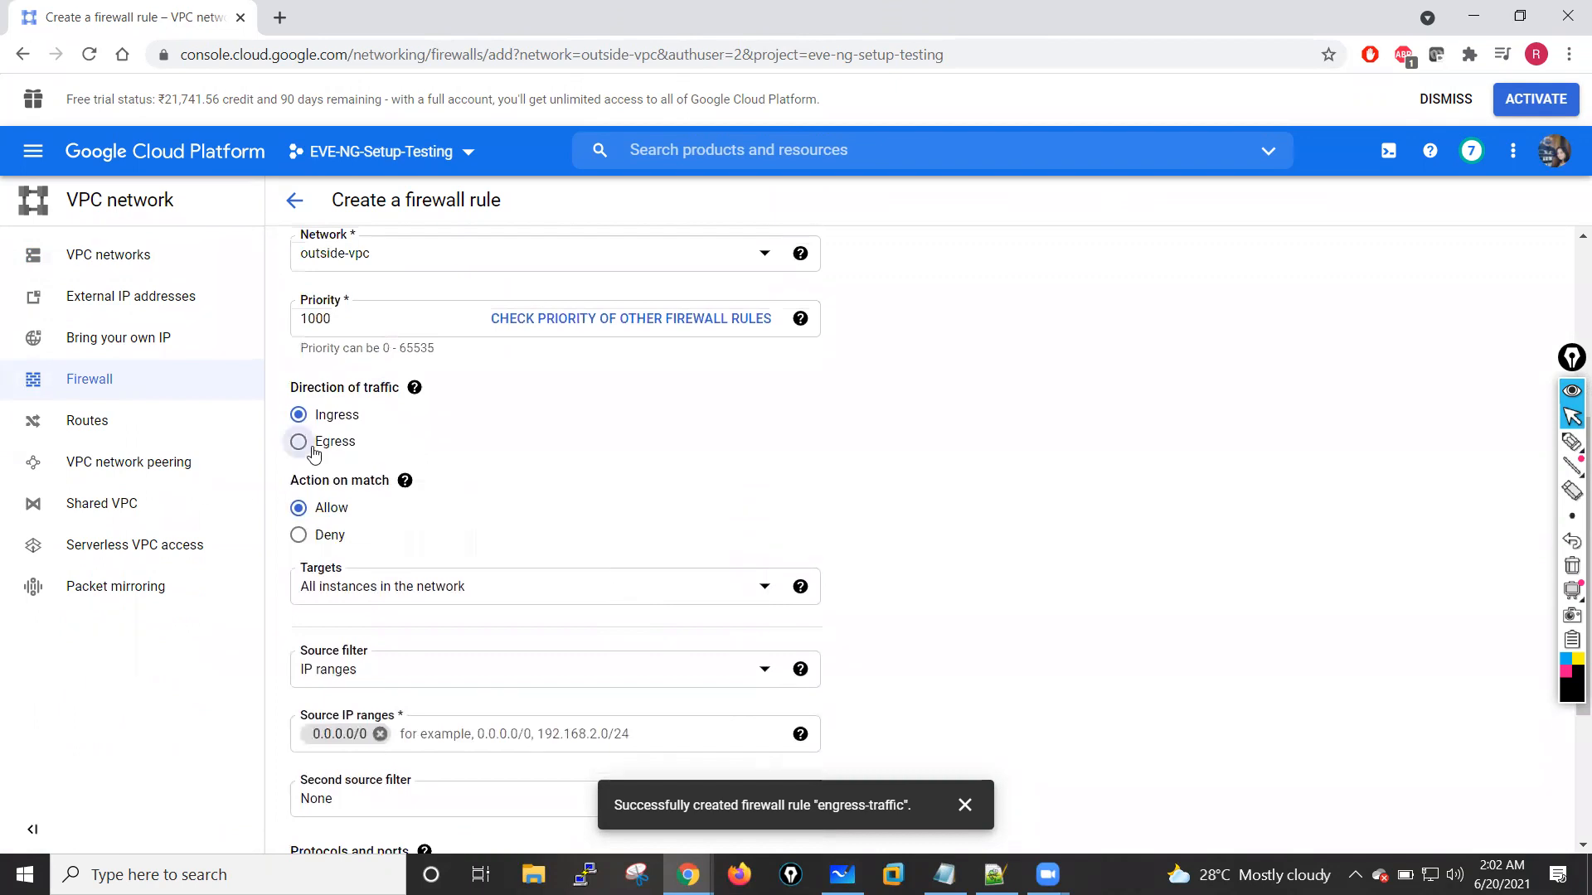
scroll(636, 498, "down", 2)
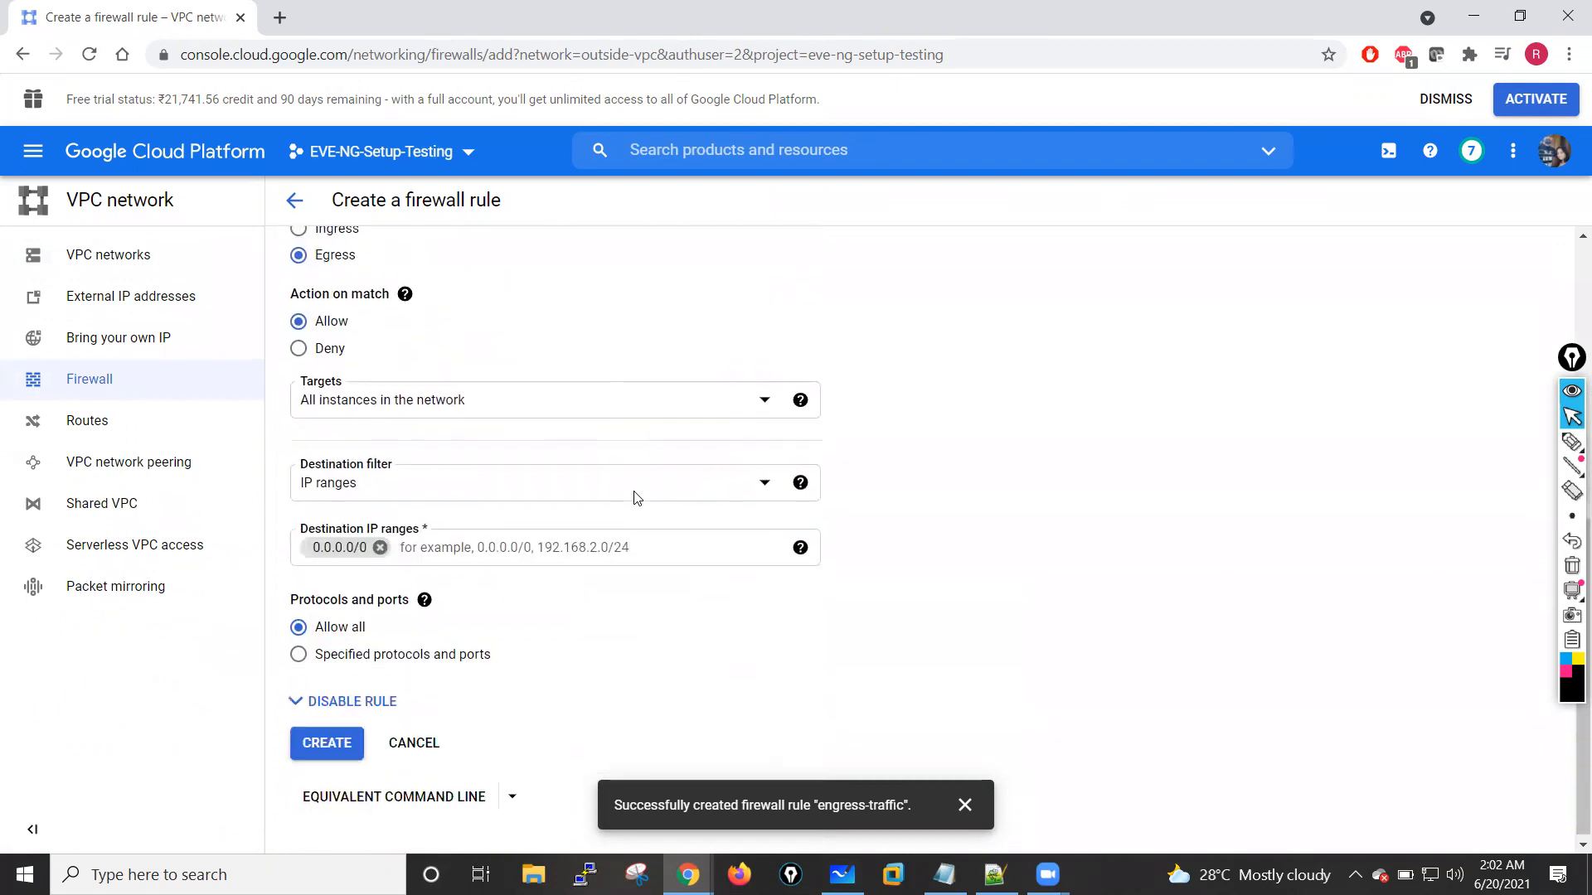
left_click(331, 741)
Step: Rename the outside-vpc egress firewall rule egress-traffic-untrust and create it
left_click(406, 366)
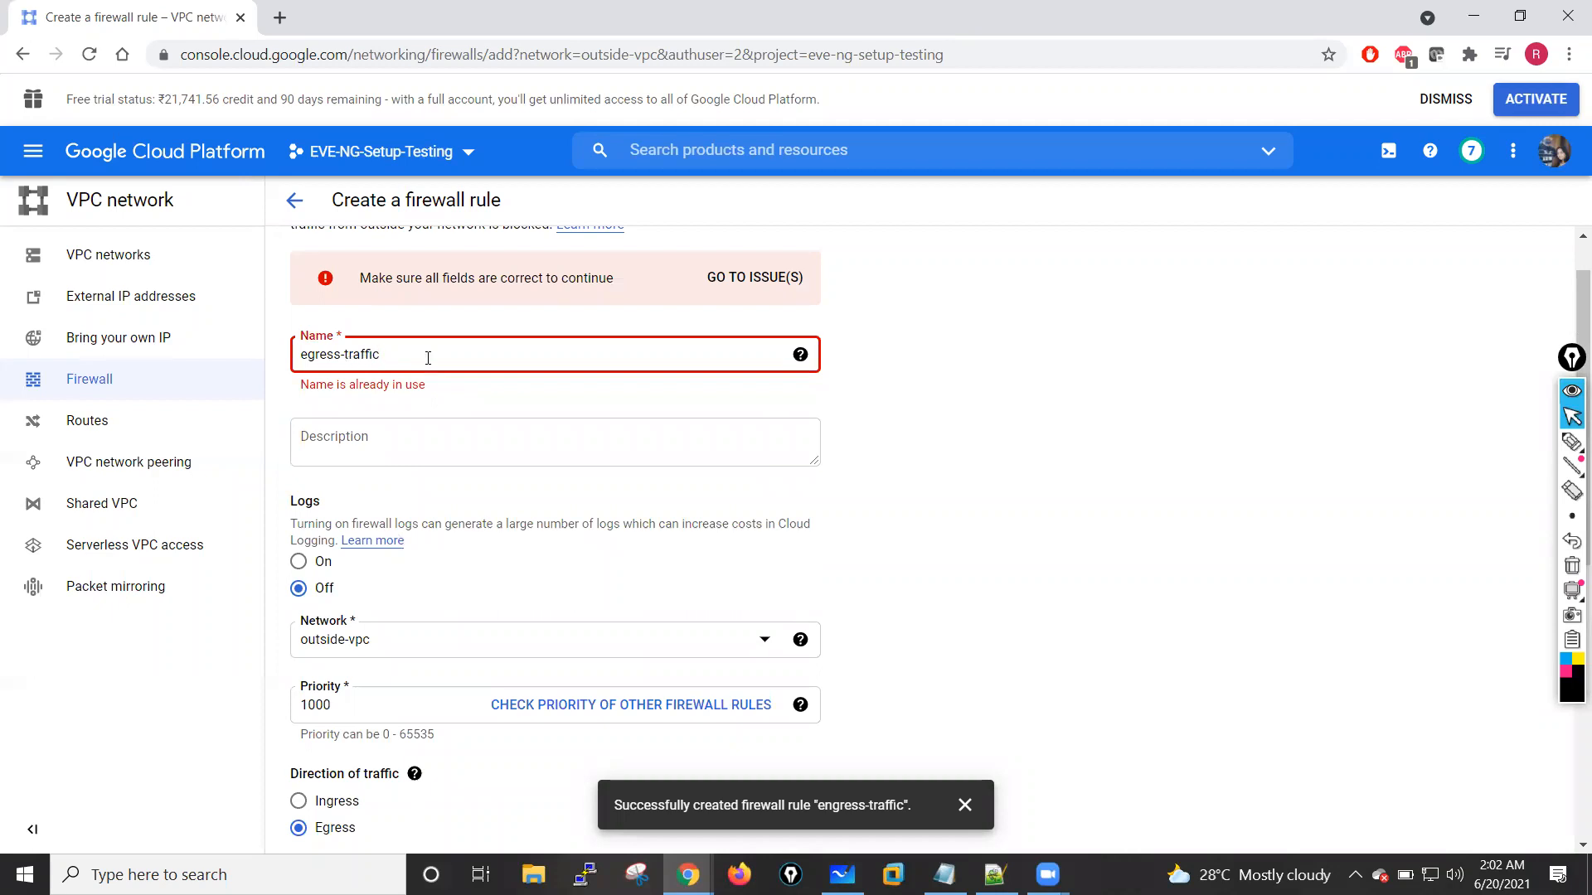
type("-")
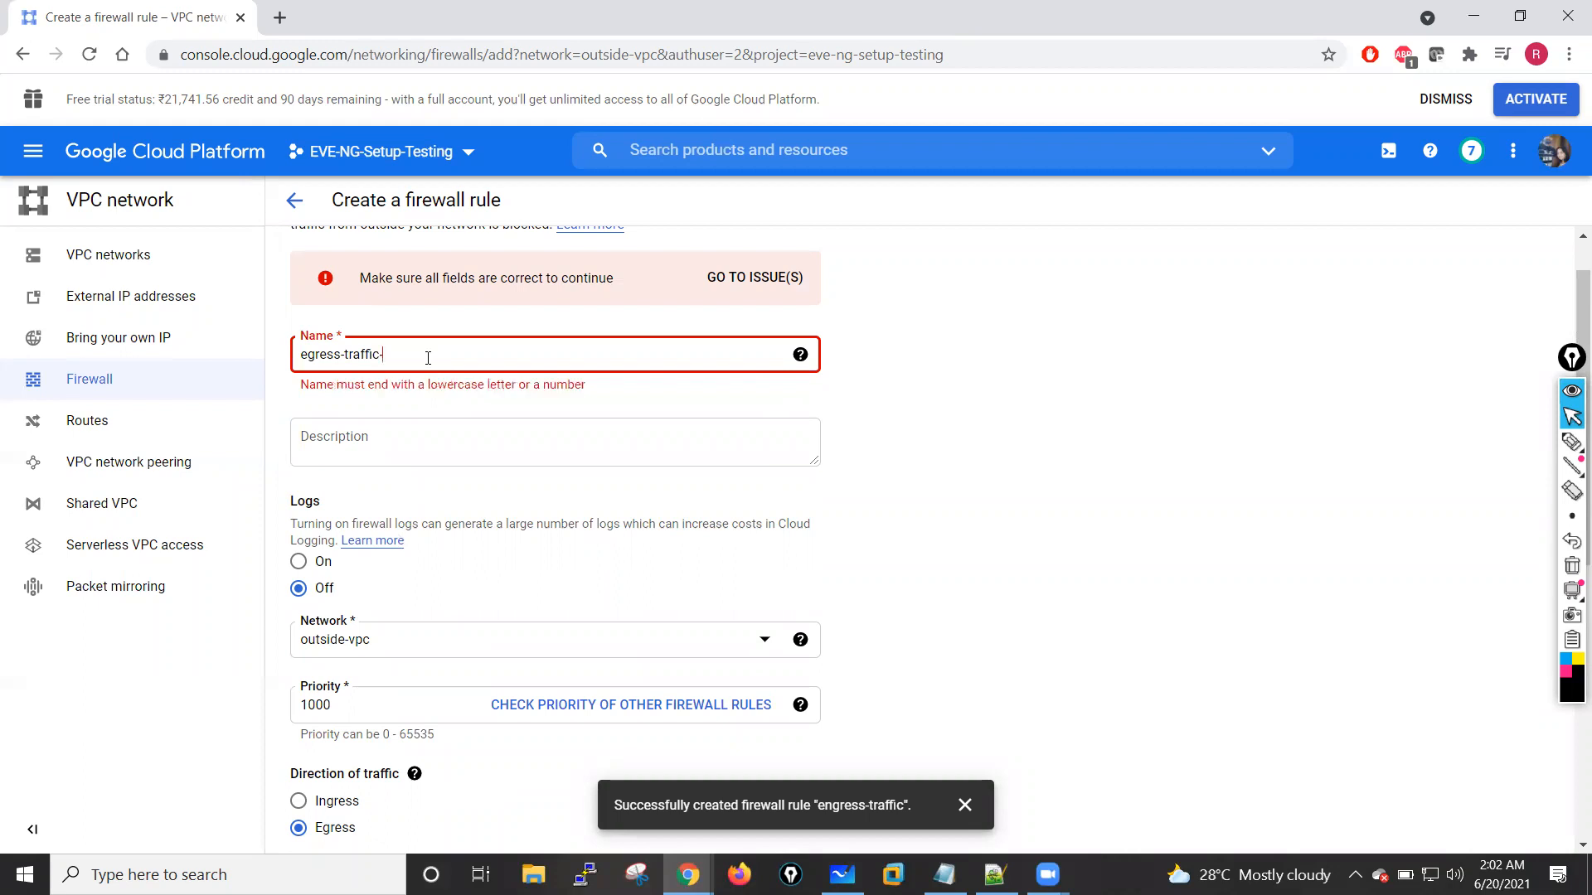
type("untrust")
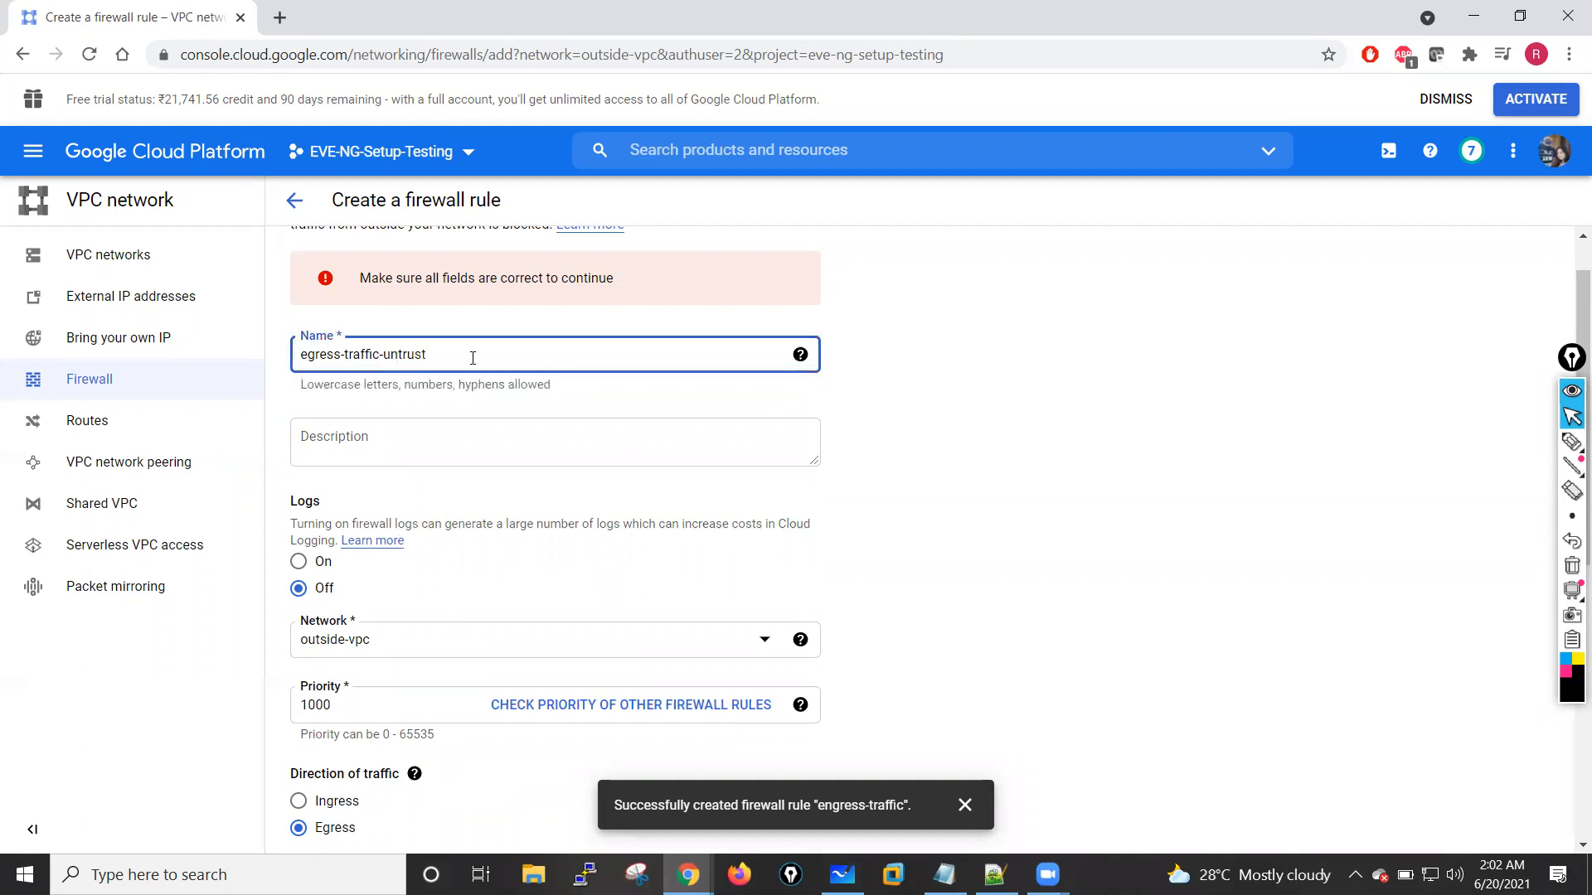
left_click(985, 419)
scroll(843, 490, "up", 1)
scroll(829, 498, "down", 7)
left_click(326, 736)
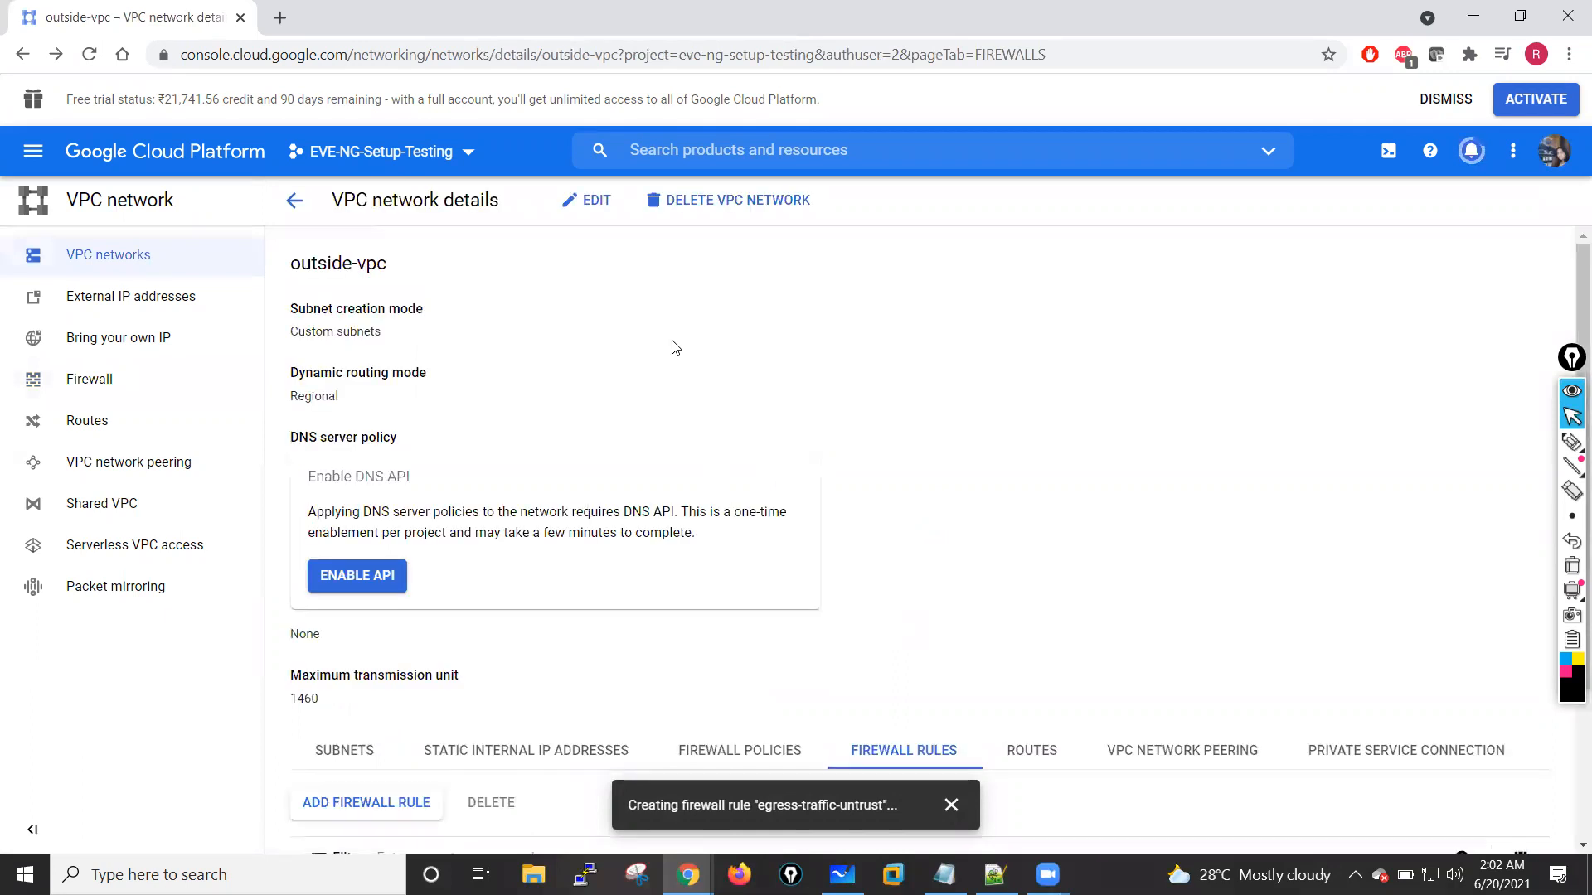
Step: Start another firewall rule for outside-vpc and name it ingress-untrust
scroll(686, 485, "down", 2)
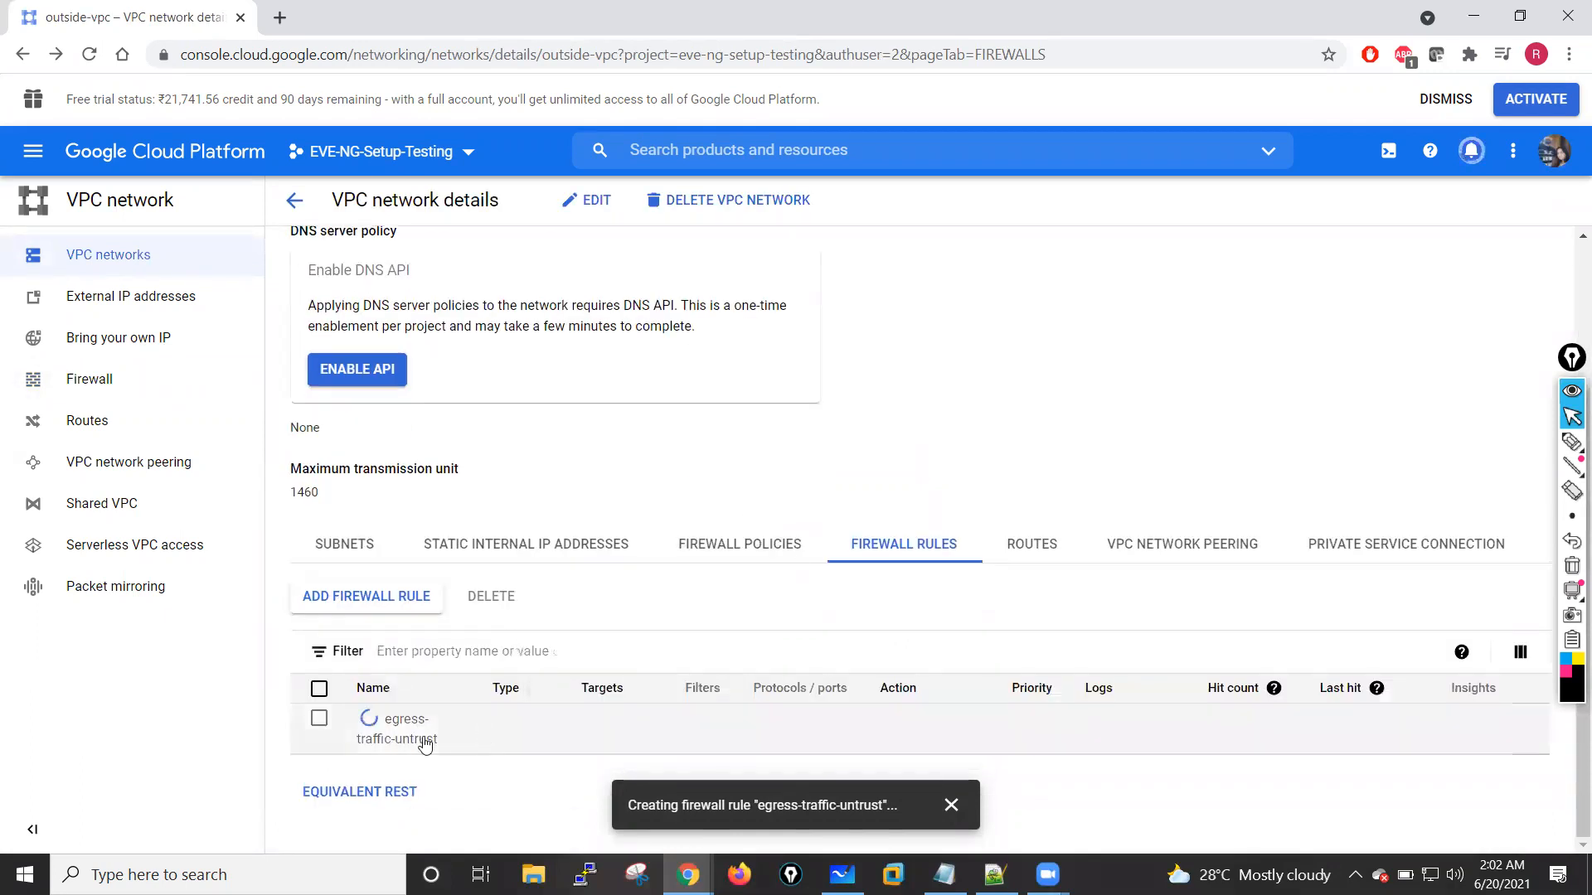
left_click(365, 602)
left_click(394, 340)
type("in")
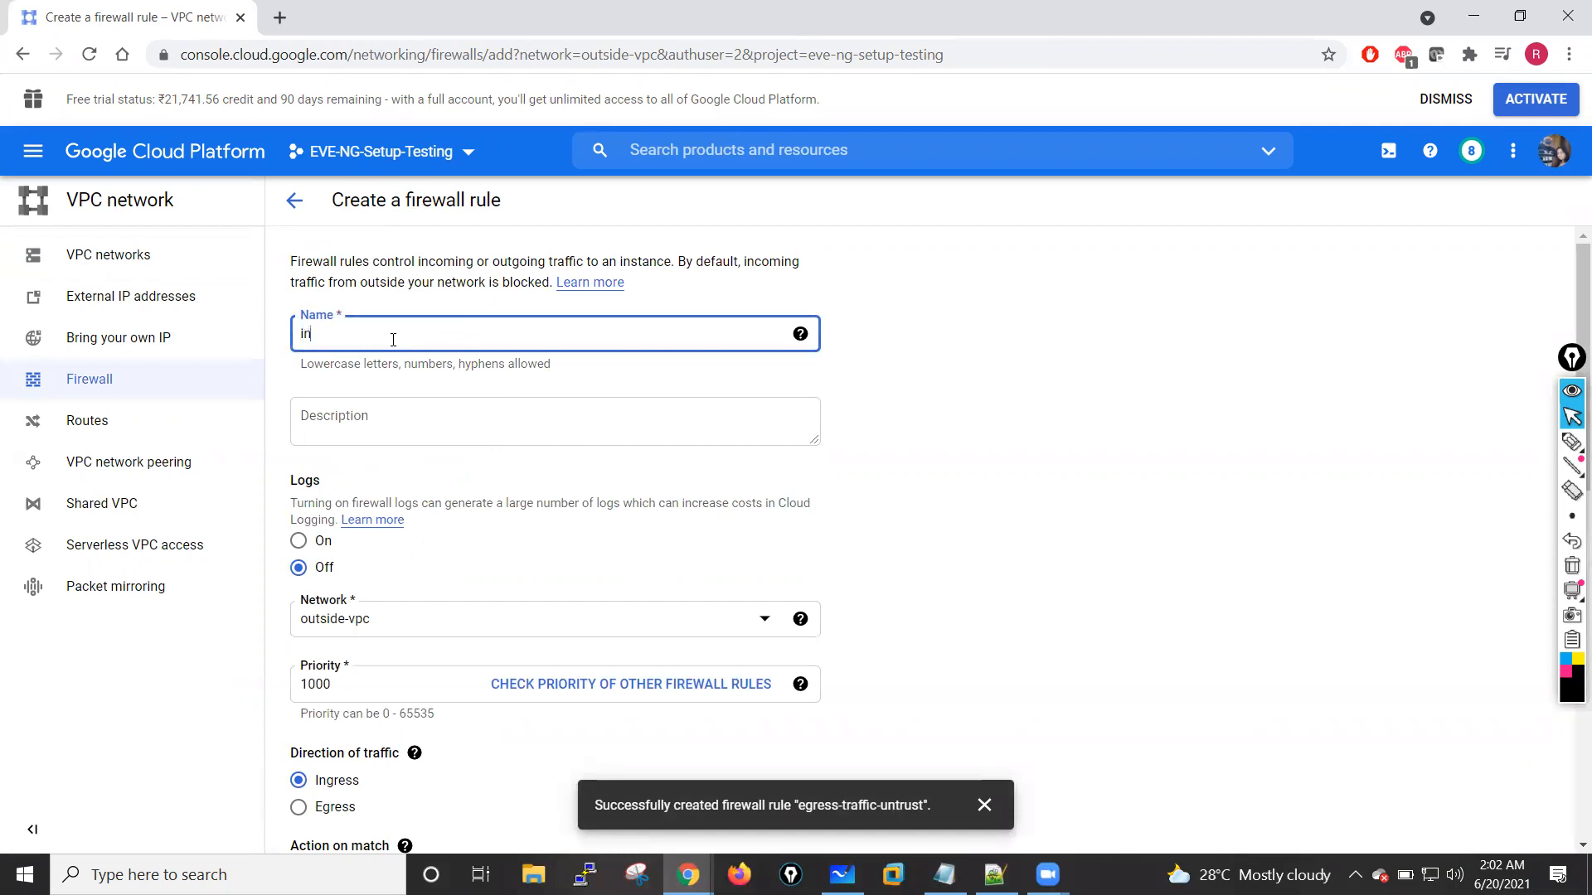
type("gress-untrust")
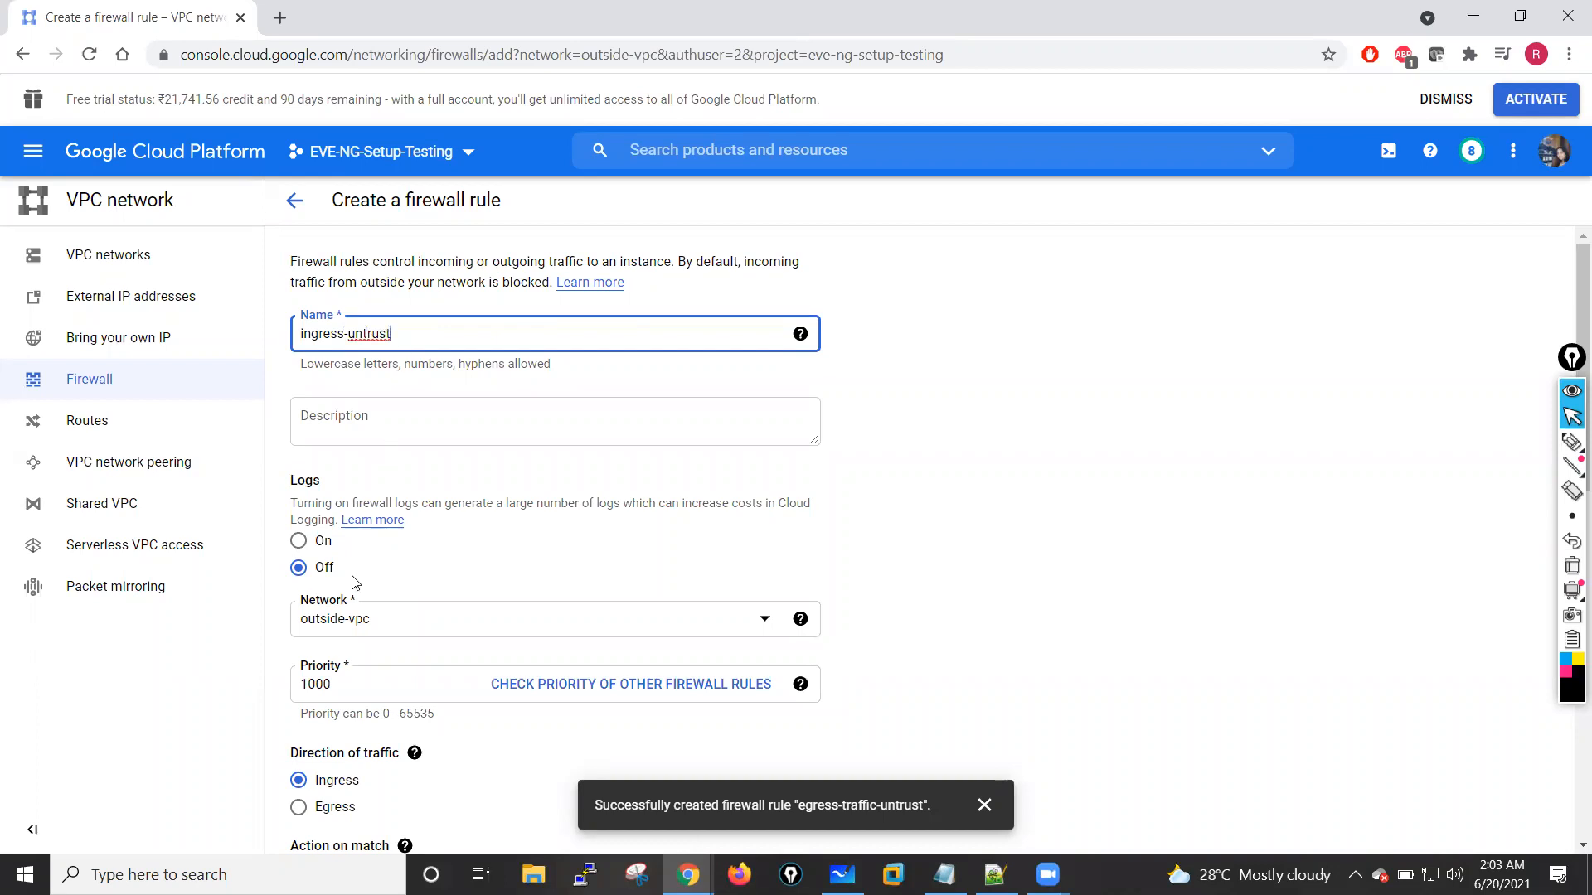
Step: Target all instances in the network and set the ingress rule's source IP range to 0.0.0.0/0
scroll(357, 576, "down", 4)
scroll(438, 547, "down", 2)
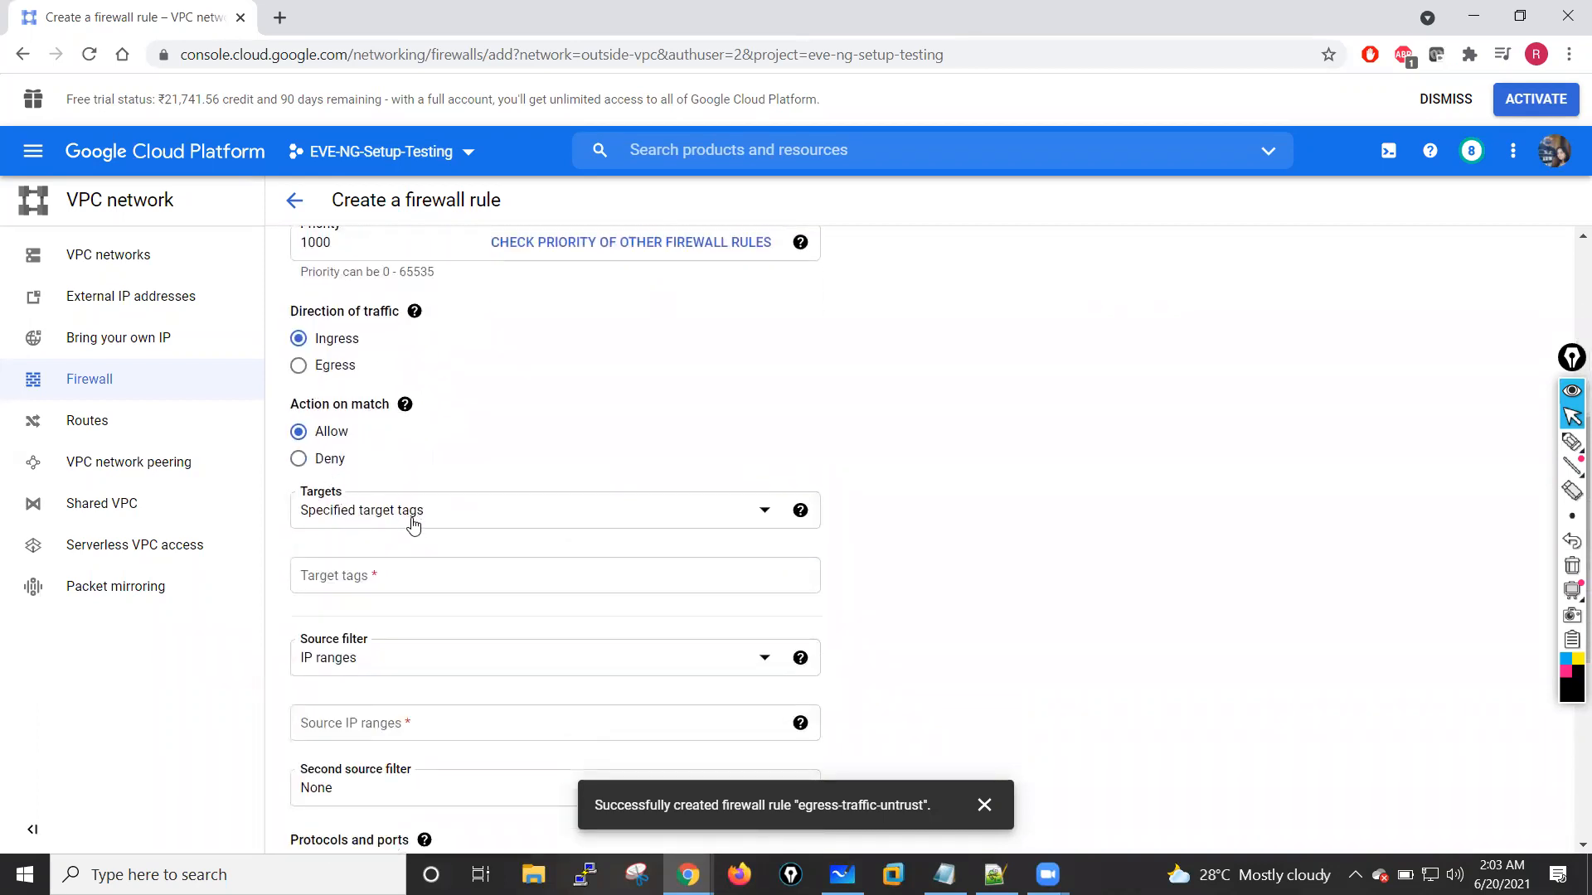
left_click(732, 504)
left_click(418, 531)
scroll(465, 670, "down", 1)
scroll(466, 669, "down", 2)
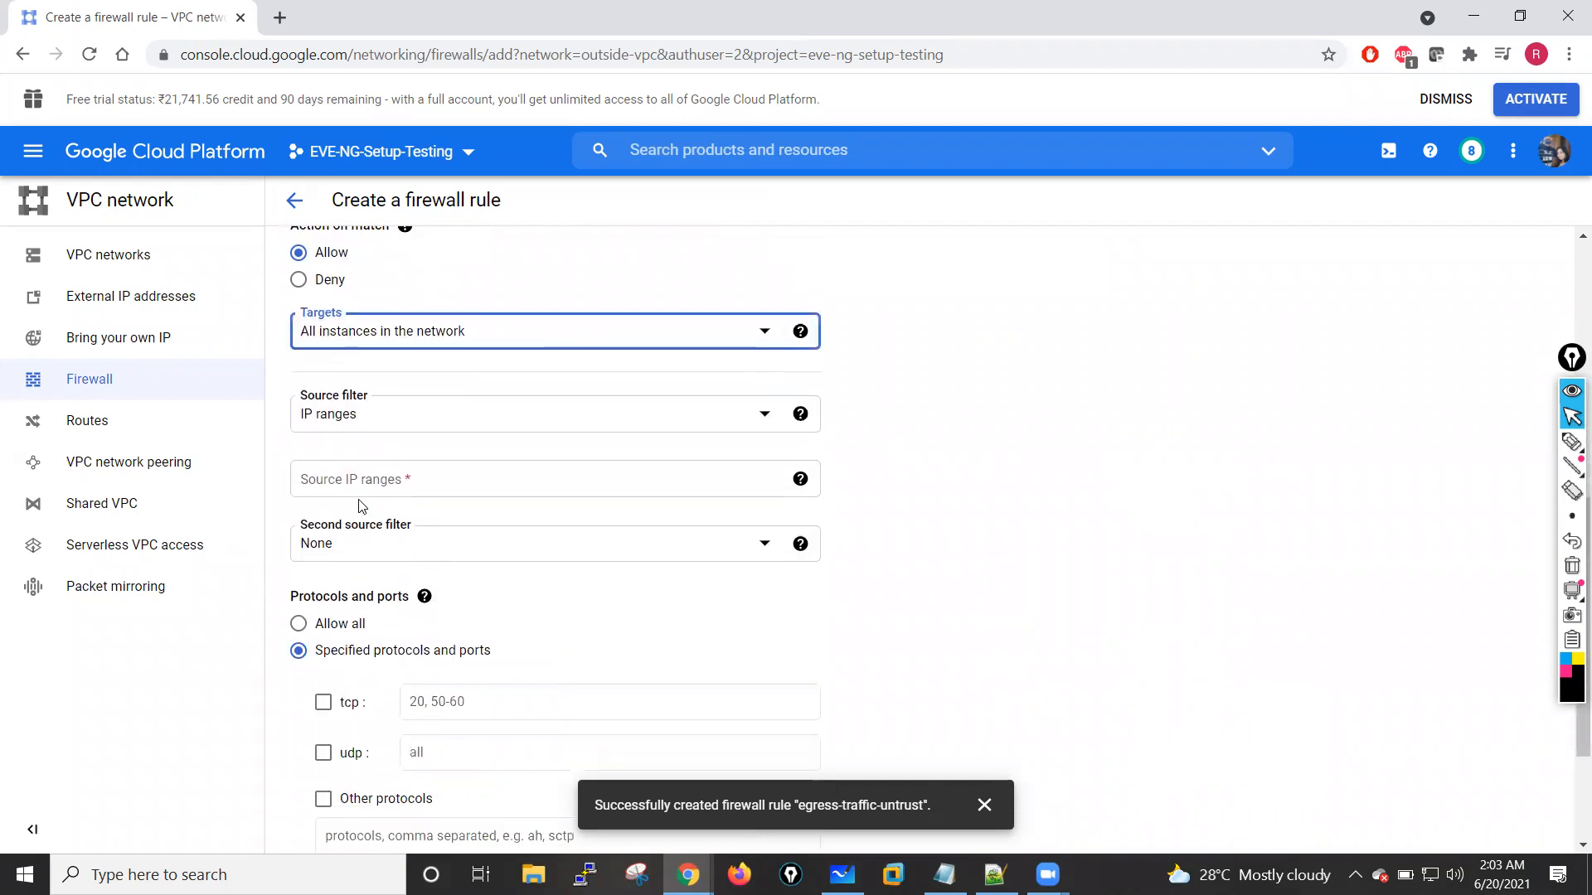
left_click(357, 479)
type("0.0.0.0/0")
left_click(1113, 541)
Step: Allow all protocols and ports for the ingress-untrust rule and create it
scroll(1078, 548, "down", 2)
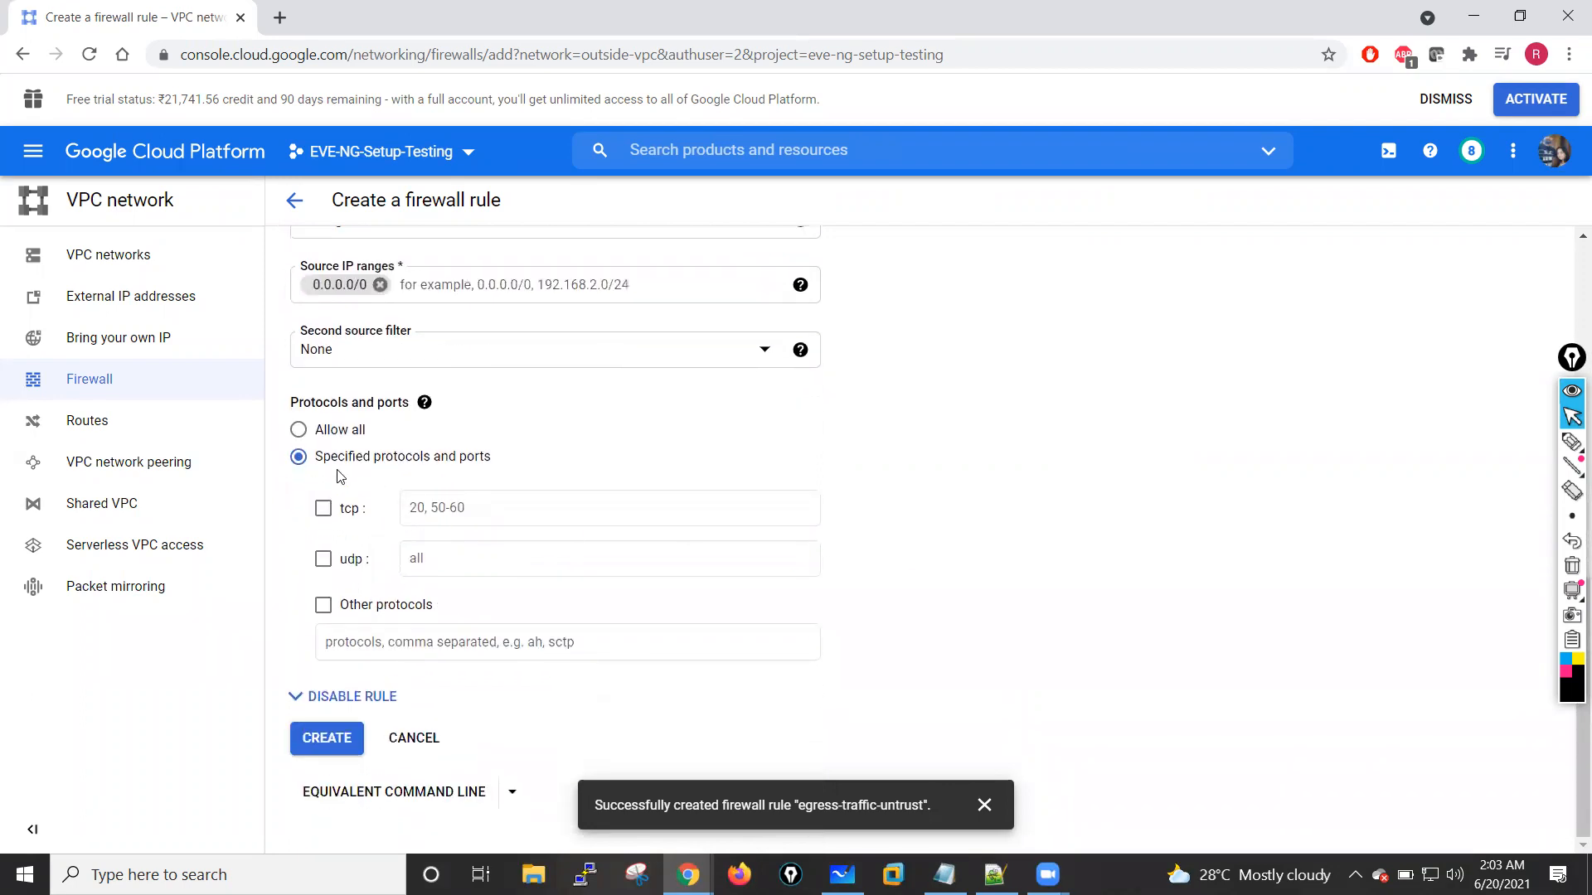
left_click(298, 429)
left_click(327, 737)
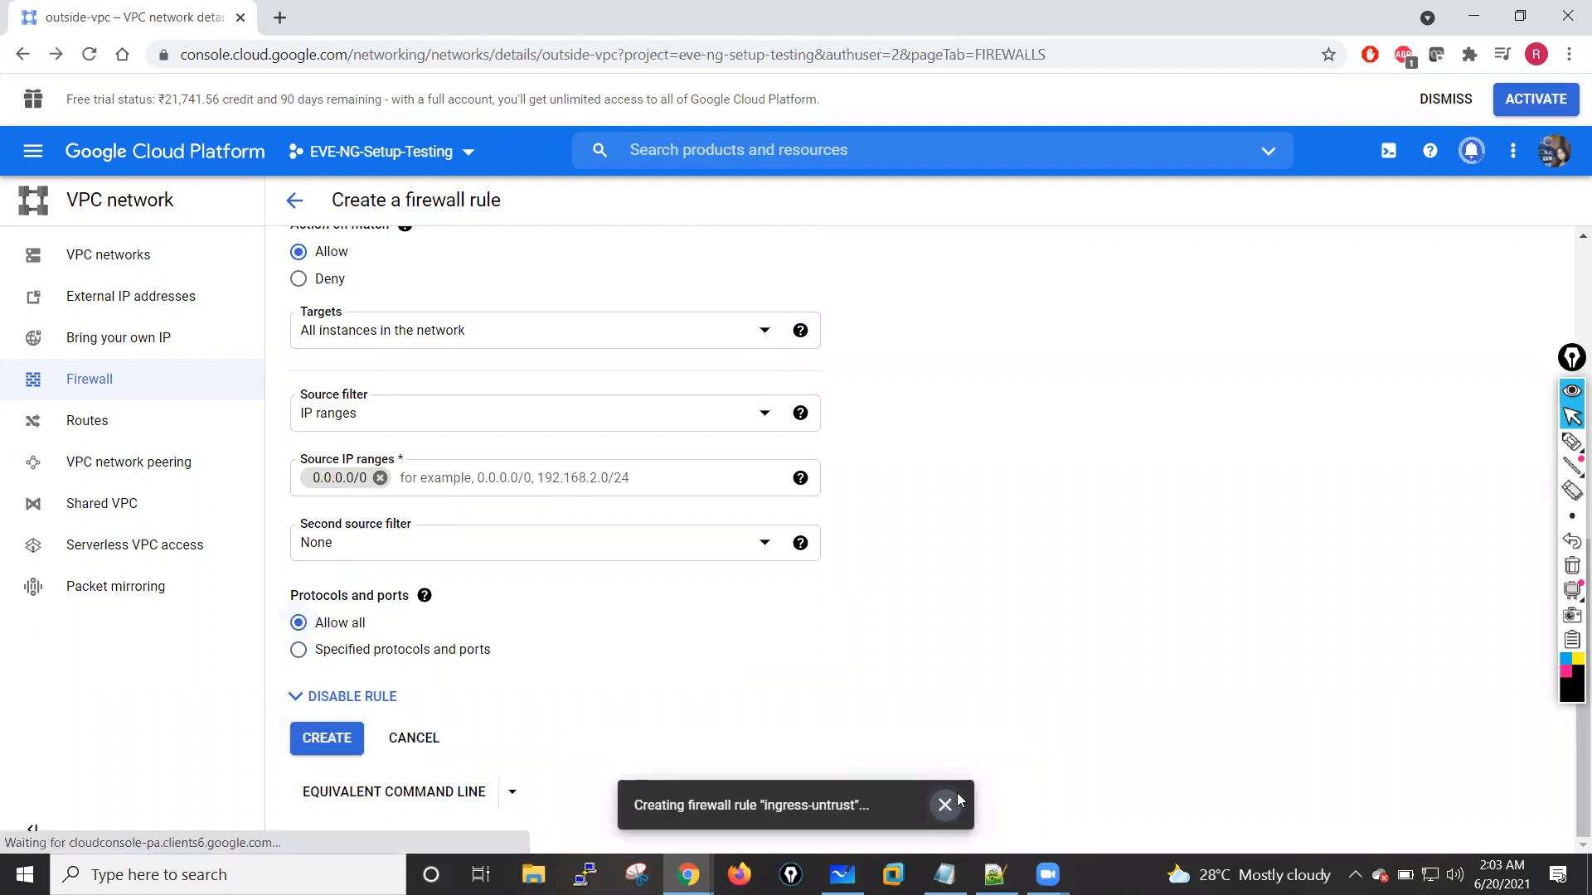
left_click(959, 800)
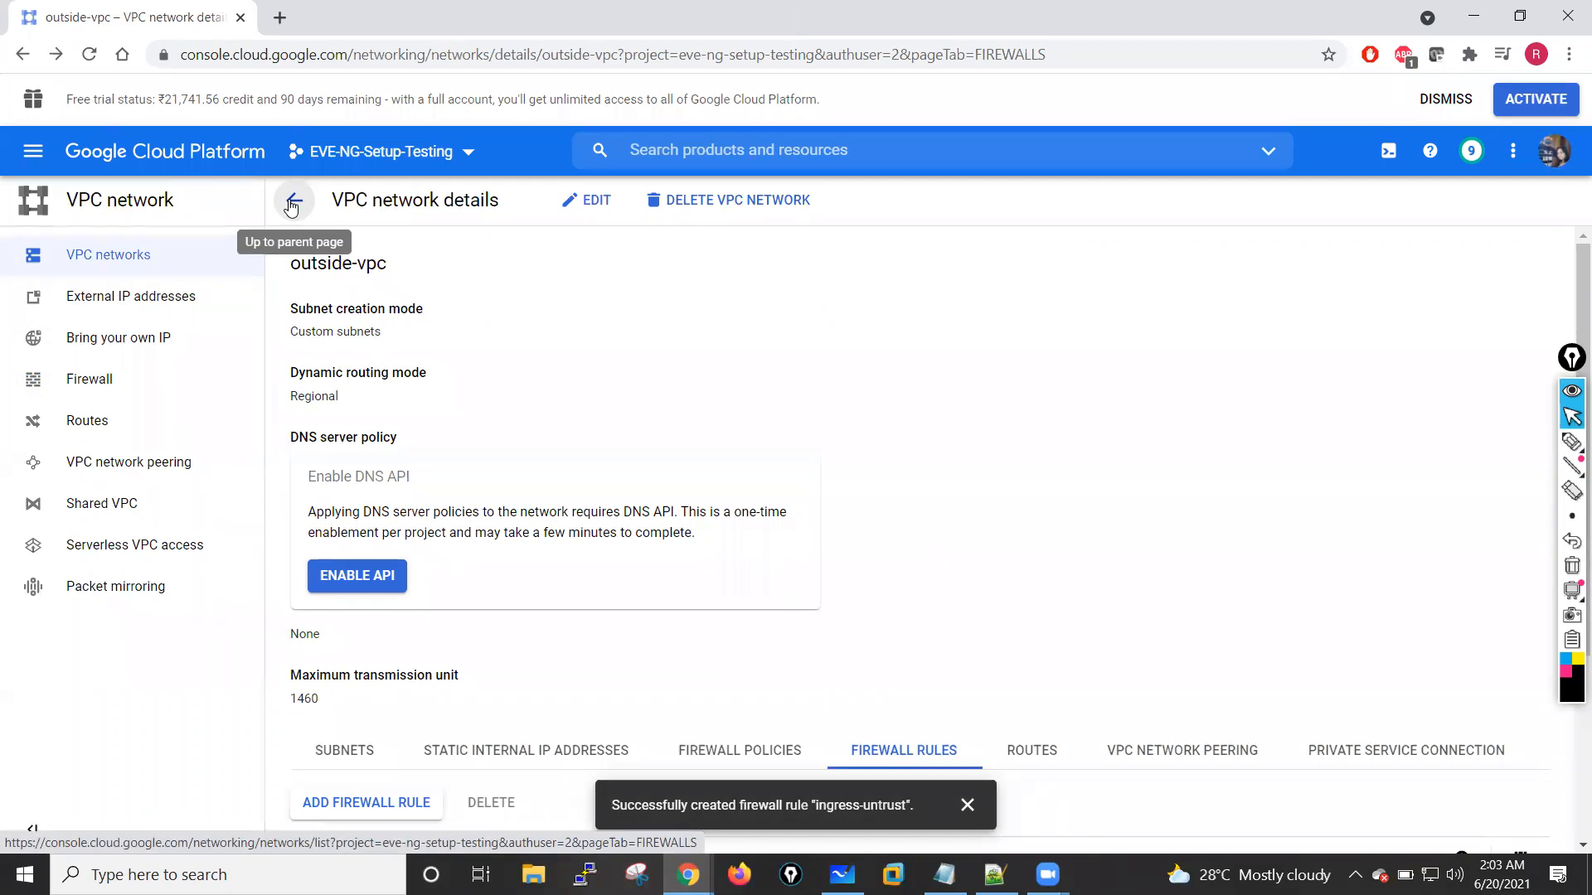
Step: Return to the VPC networks list, then open Compute Engine in a new browser tab and go to its VM instances
left_click(291, 206)
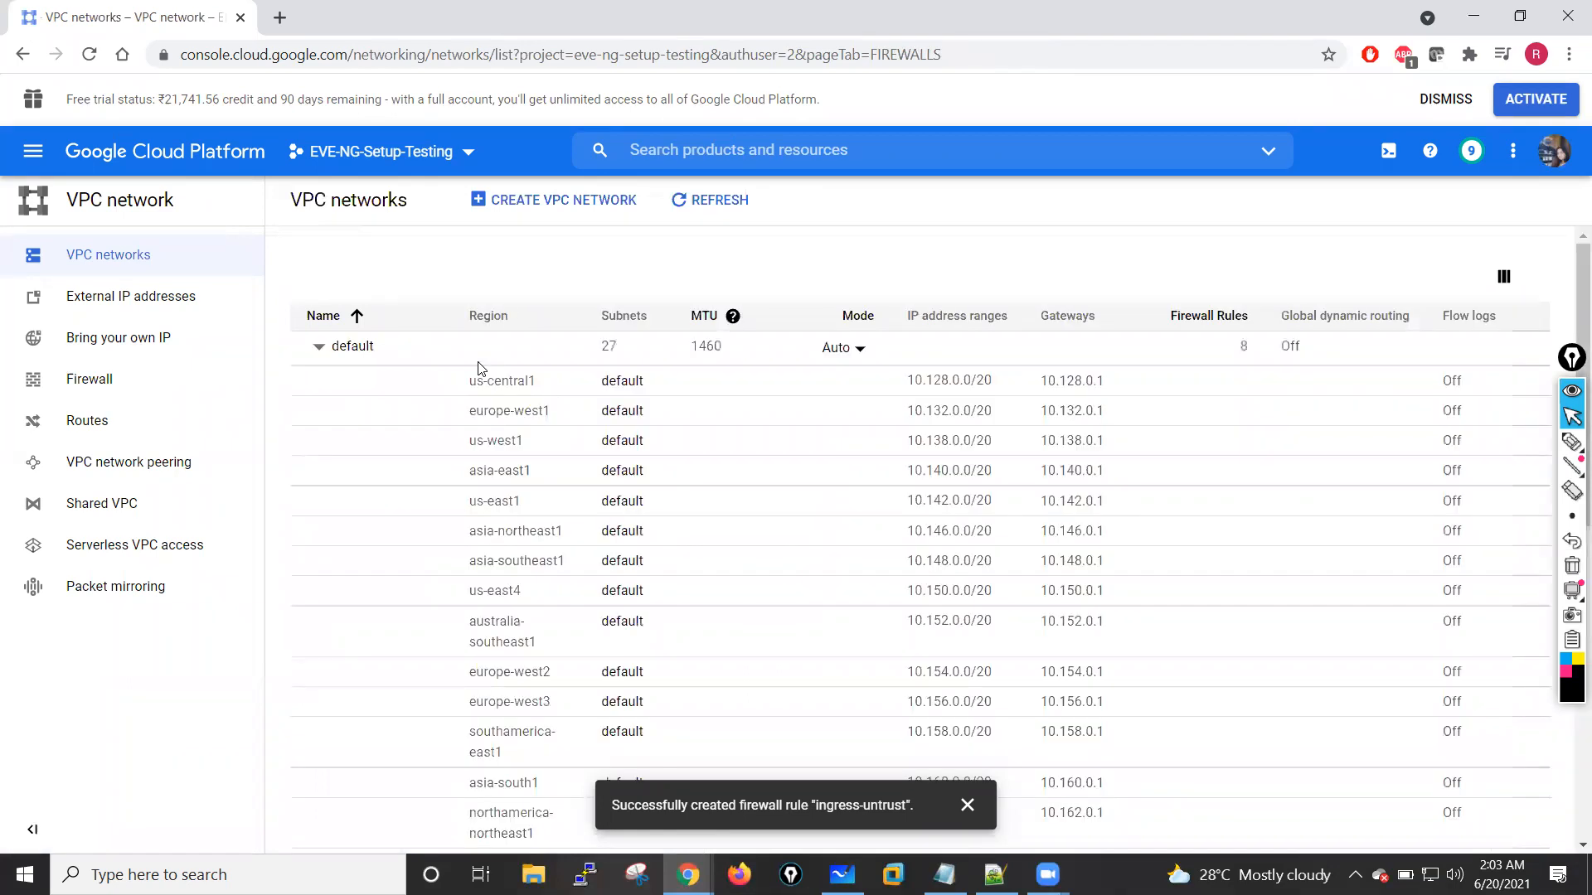
left_click(33, 162)
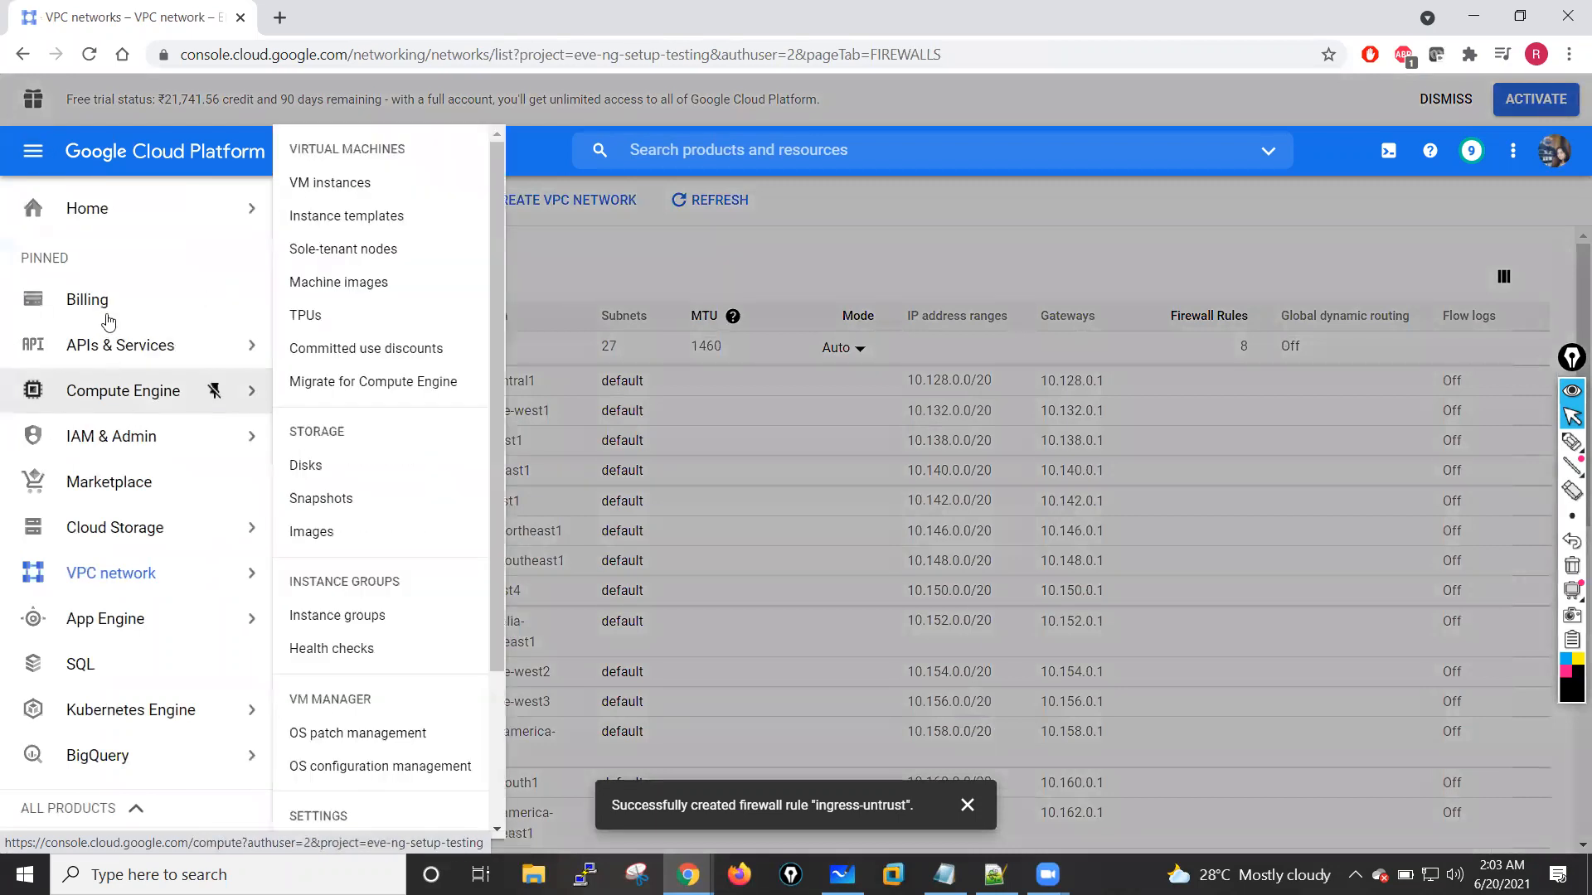
right_click(124, 392)
left_click(166, 415)
left_click(315, 18)
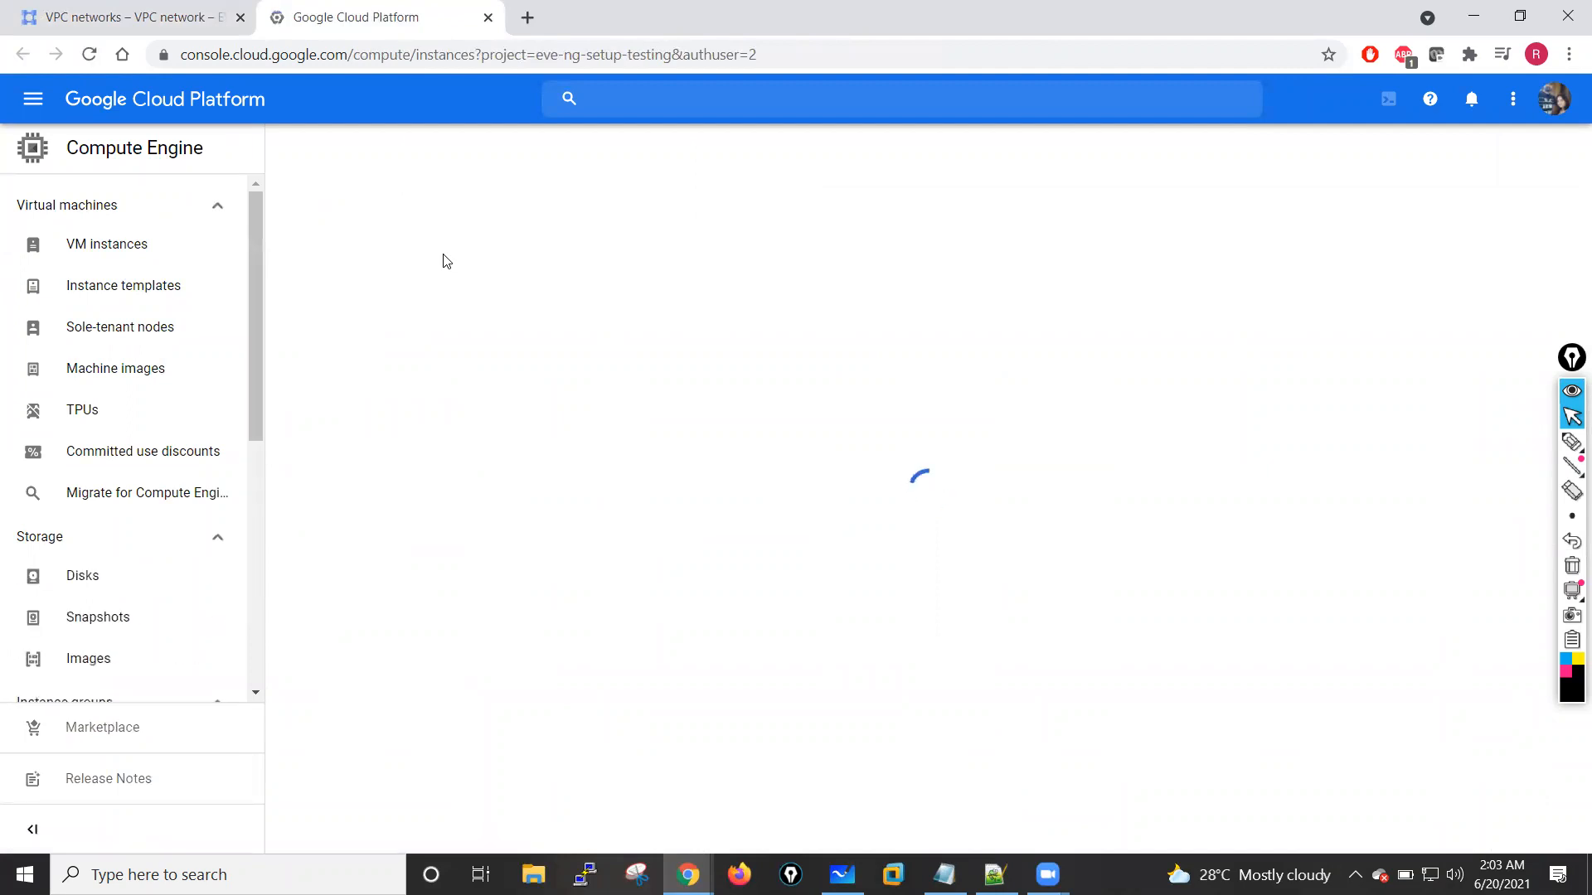
left_click(108, 249)
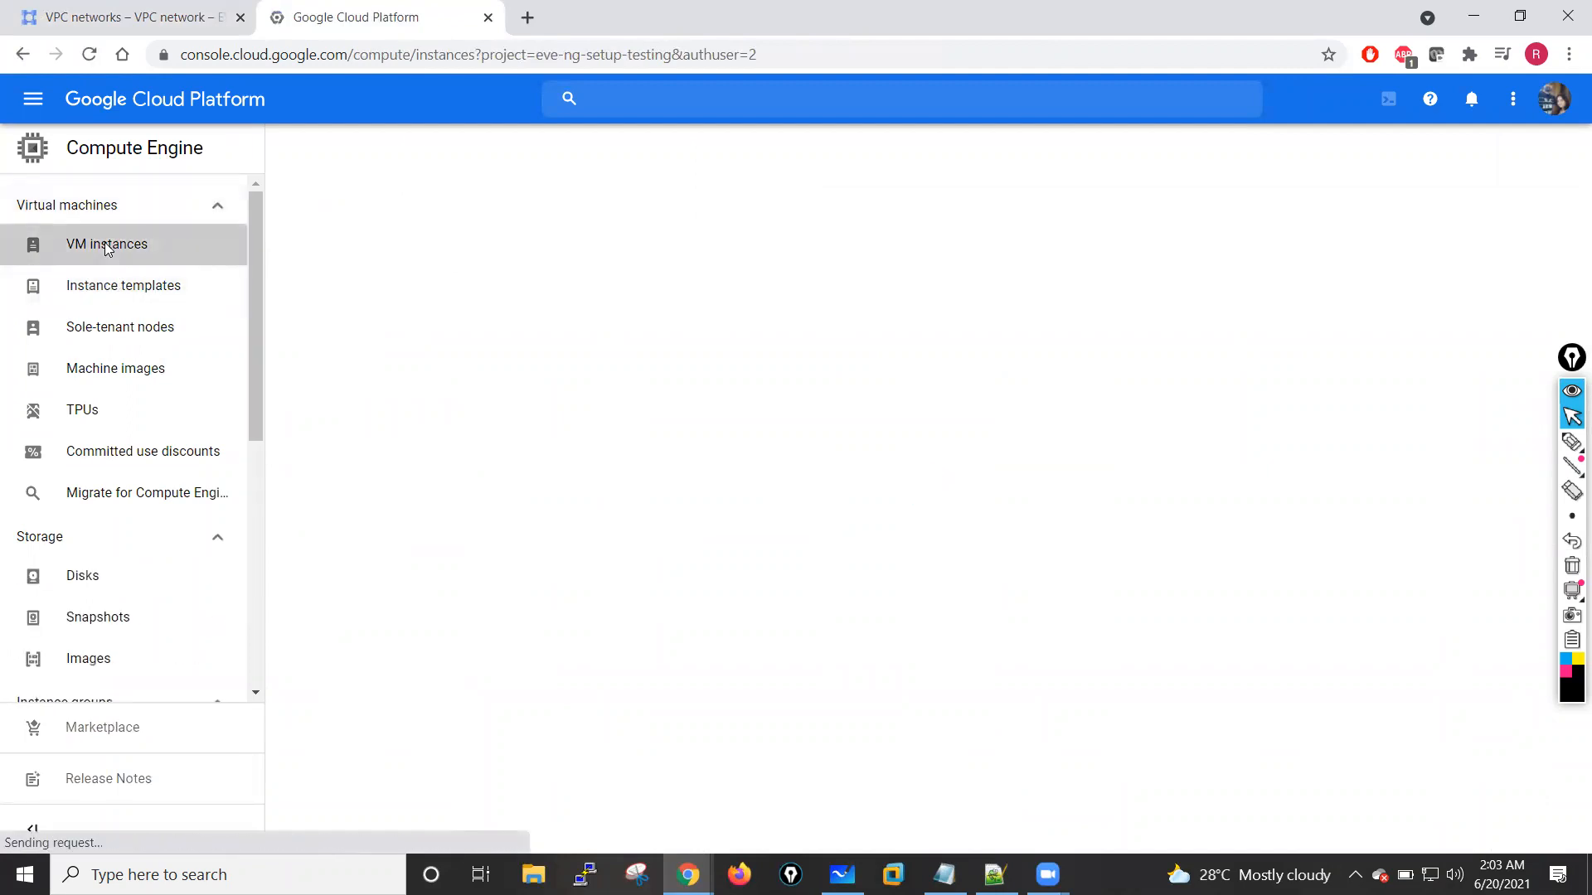
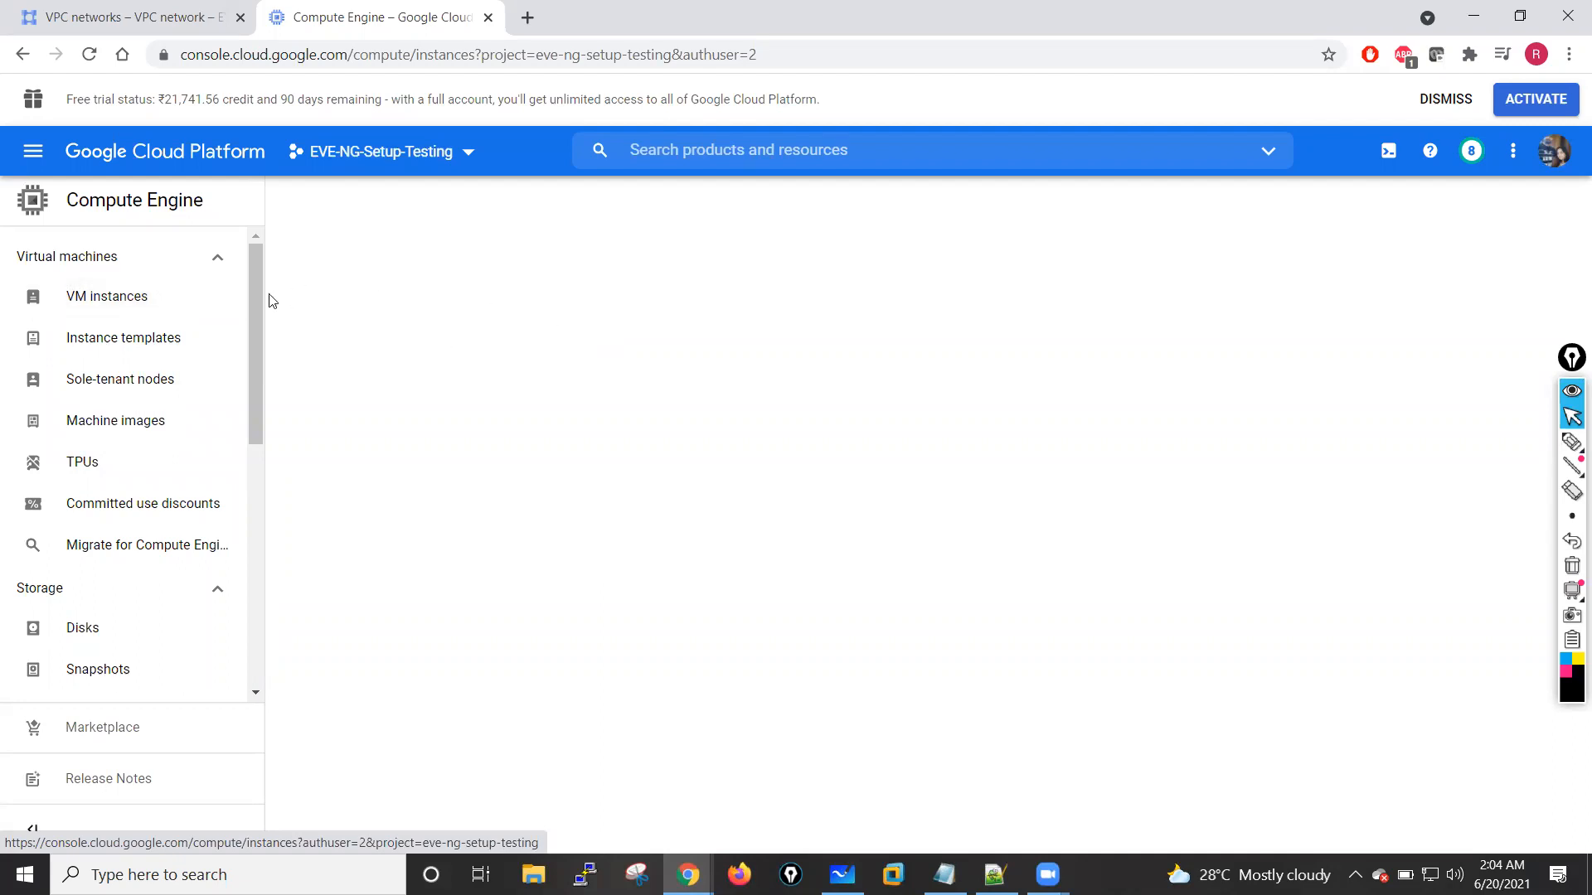
Step: Create a new project named PaloAlto with no organization as its location
scroll(256, 351, "down", 2)
scroll(262, 286, "up", 2)
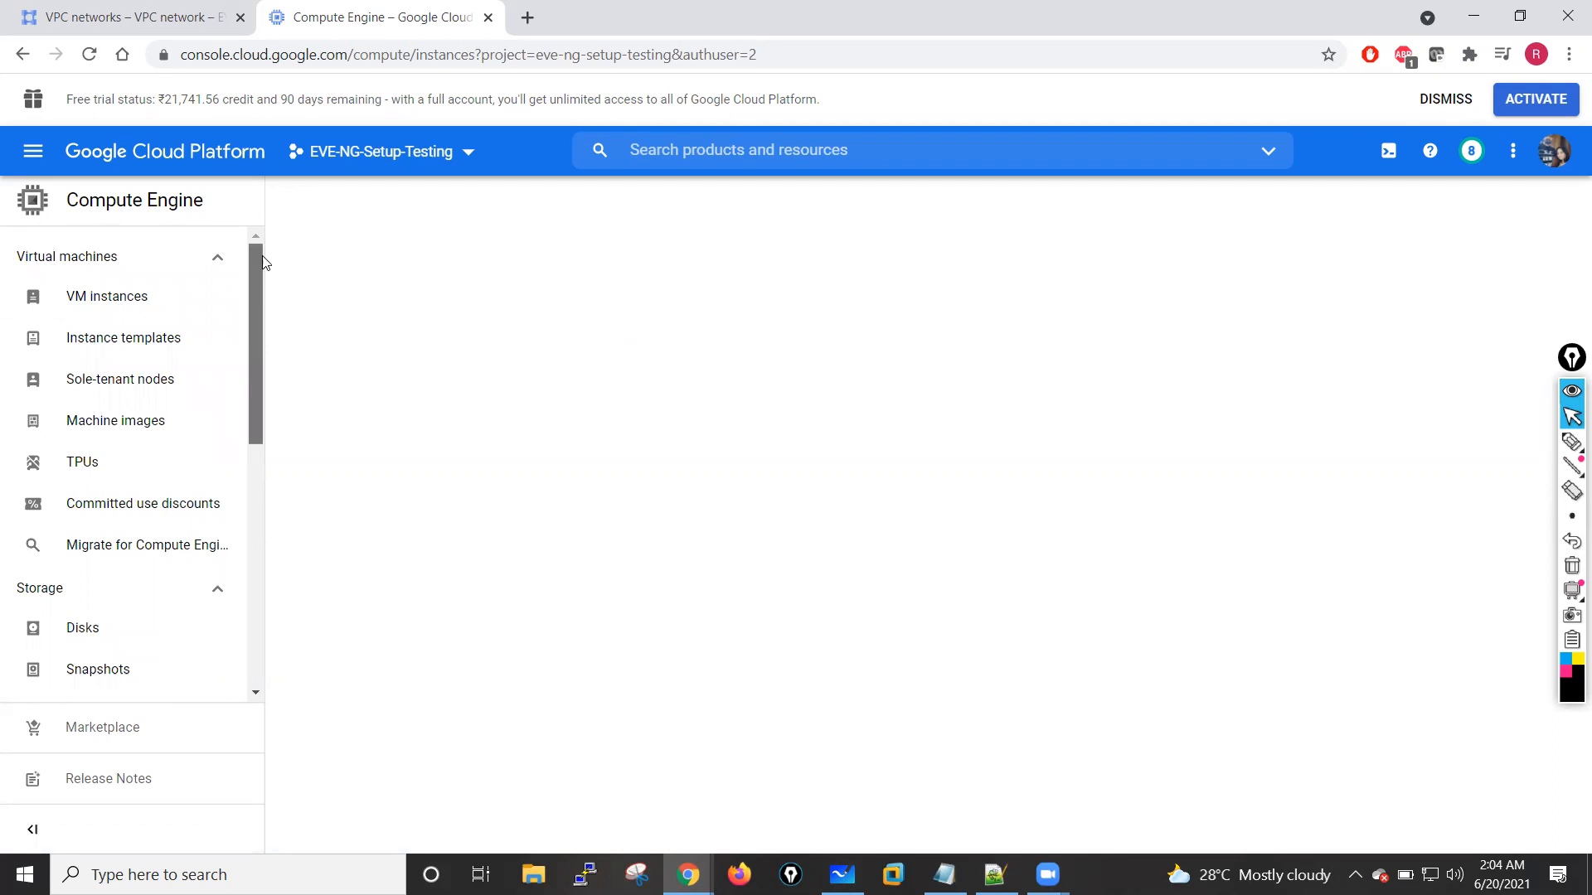
left_click(468, 156)
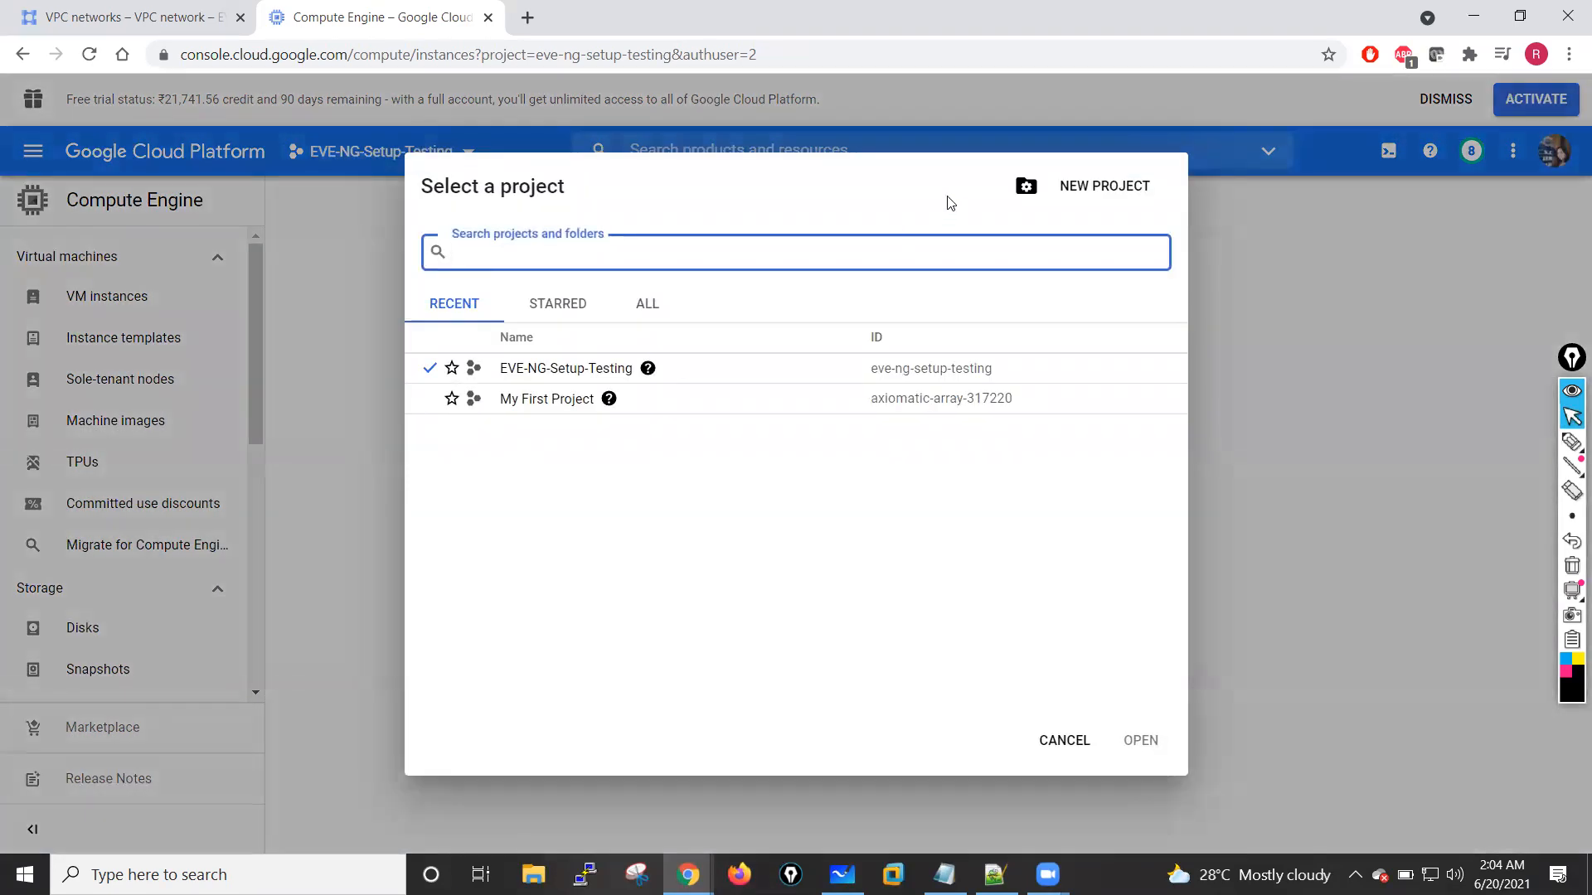
left_click(1087, 187)
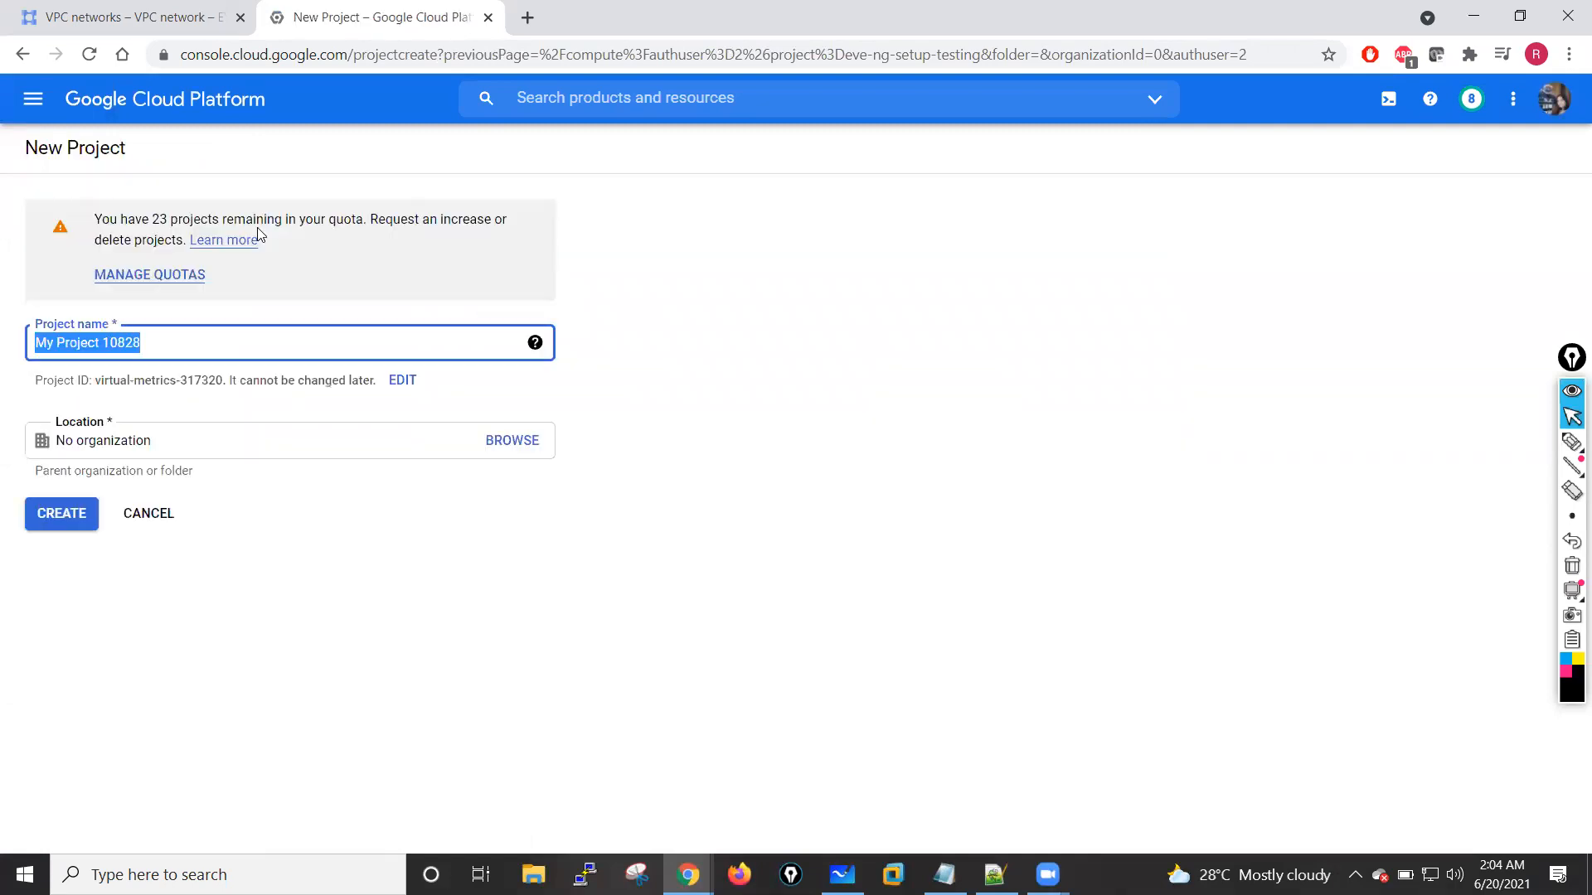
key("BackSpace")
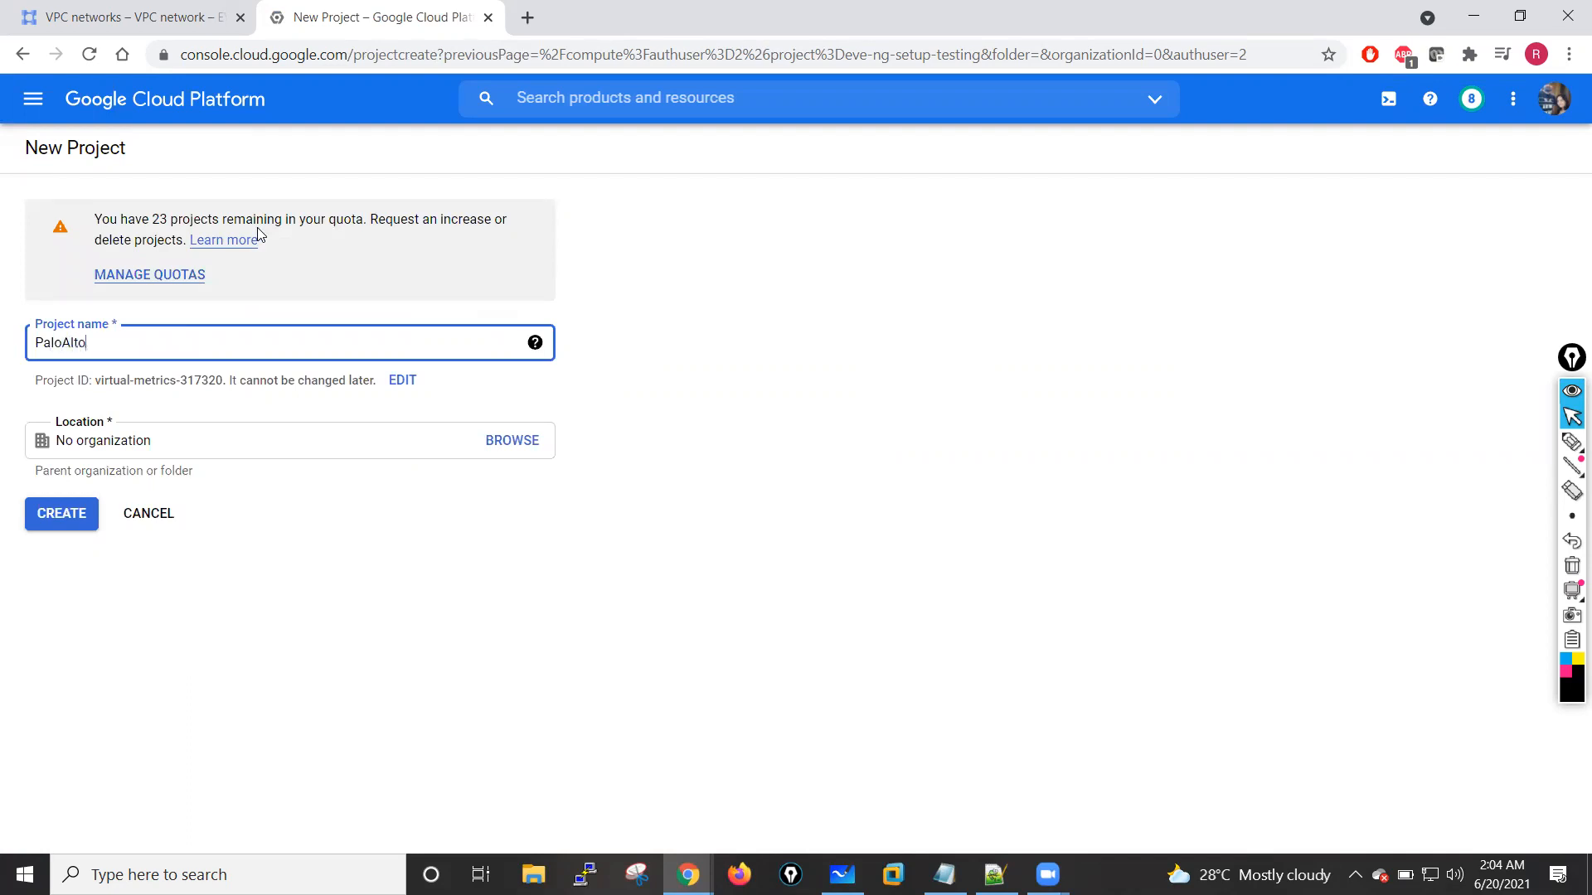
left_click(89, 519)
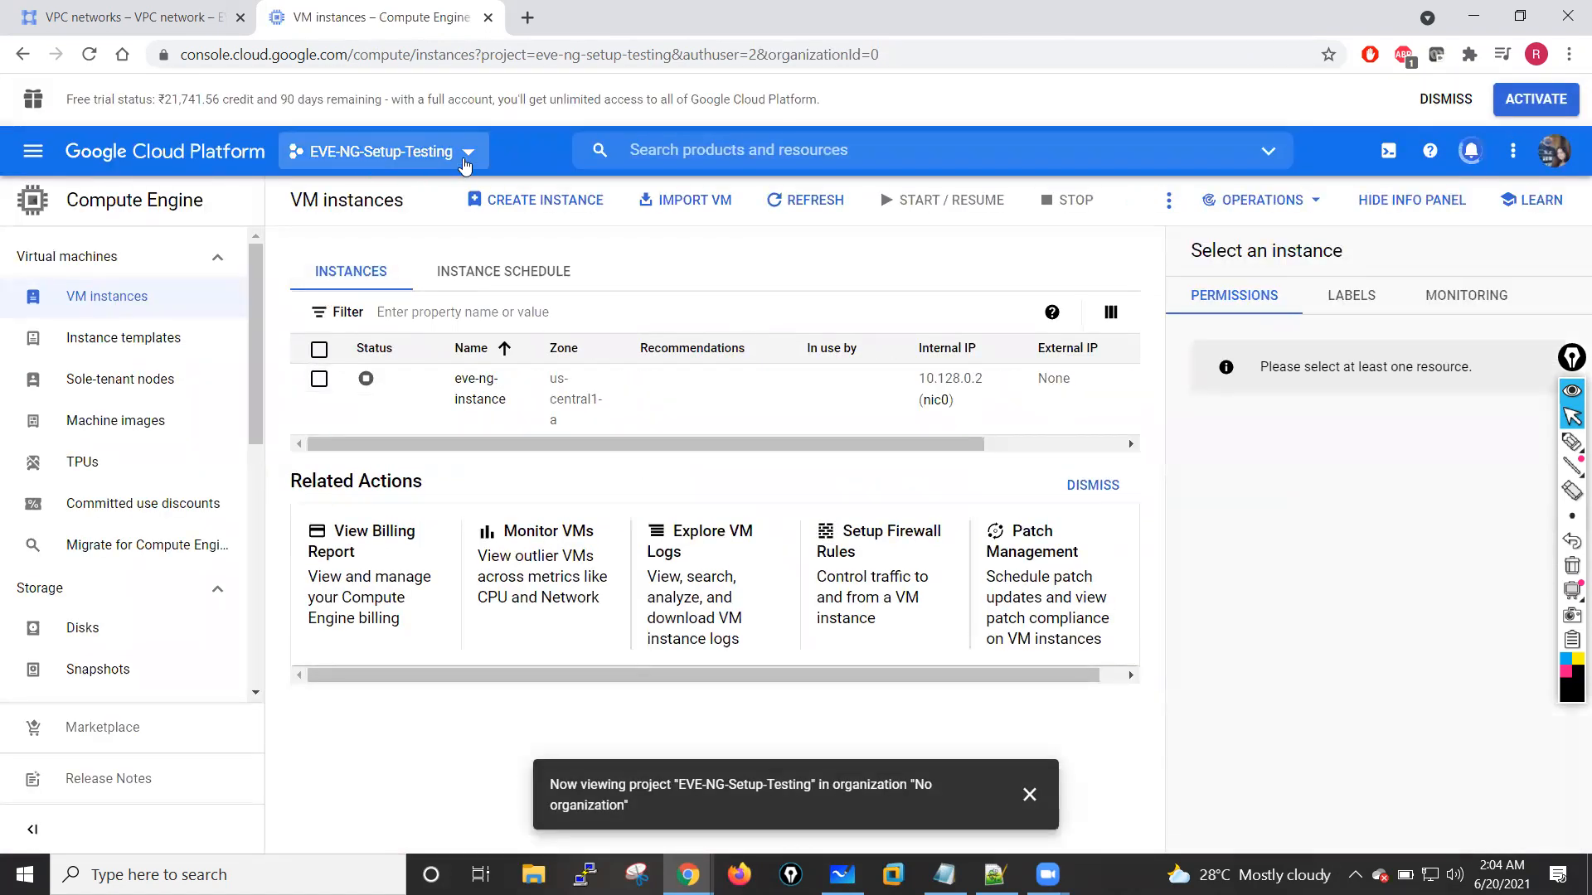
Step: Check the project list for PaloAlto and review the VPC networks list, then close the project selection without switching projects
left_click(463, 157)
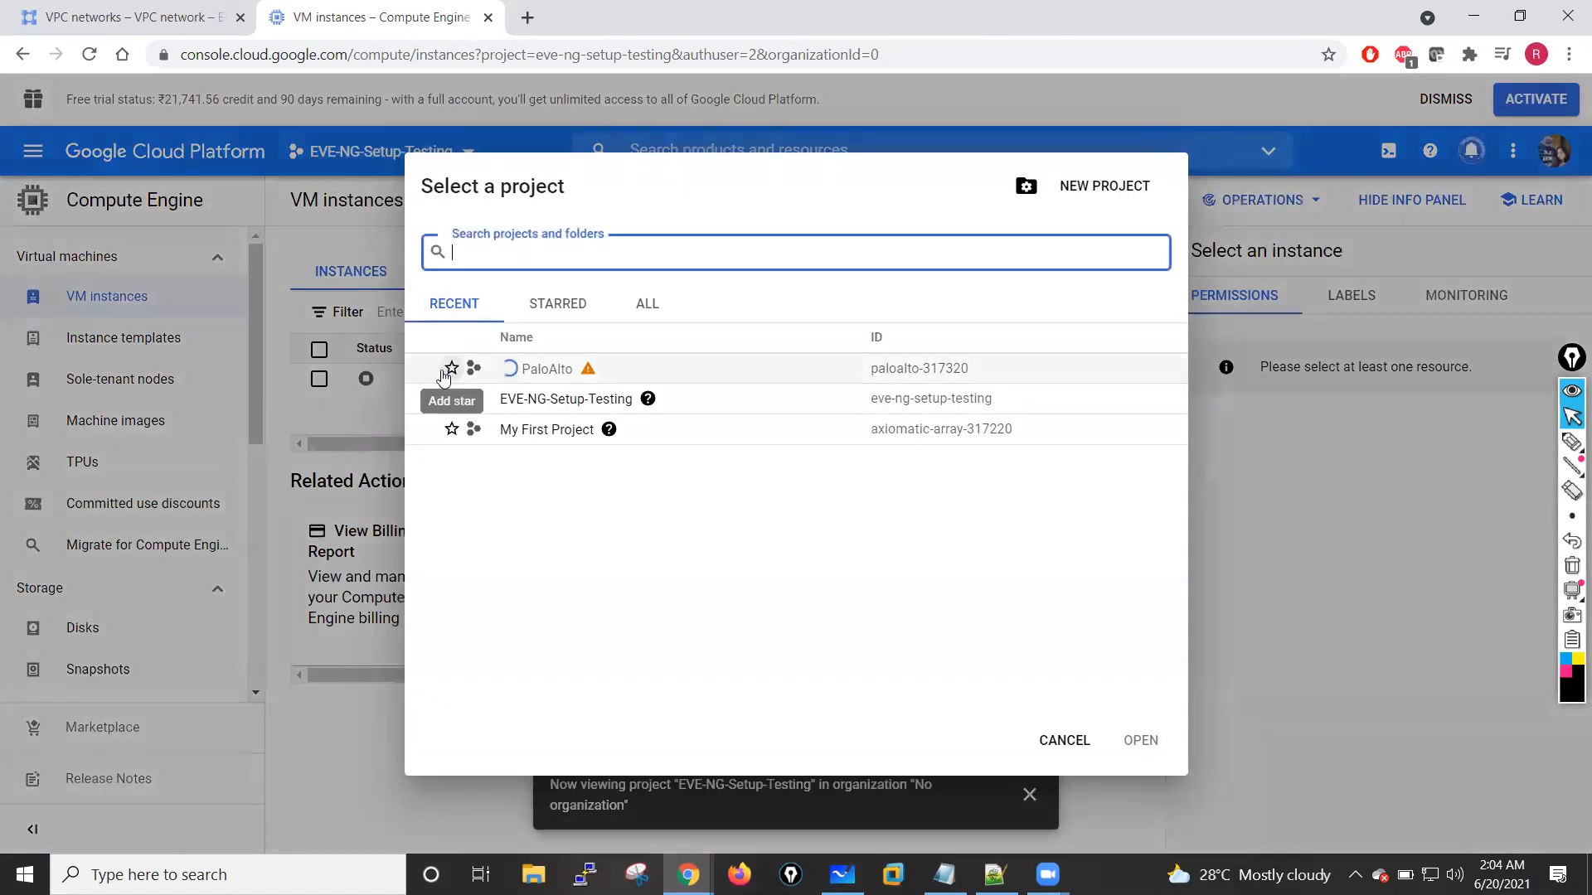
left_click(412, 378)
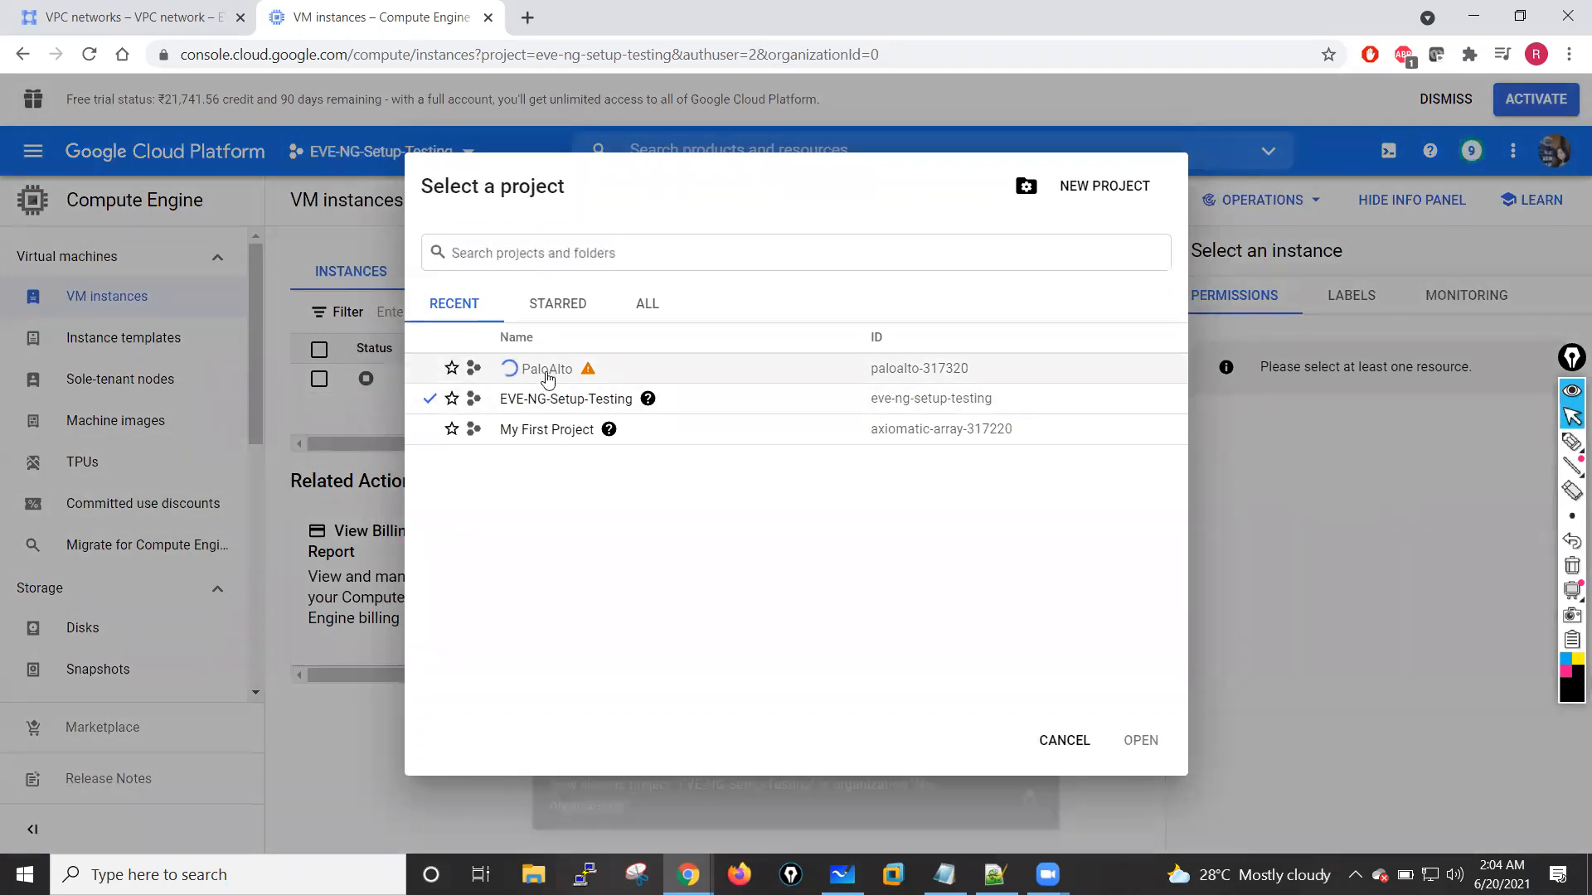
mouse_move(596, 376)
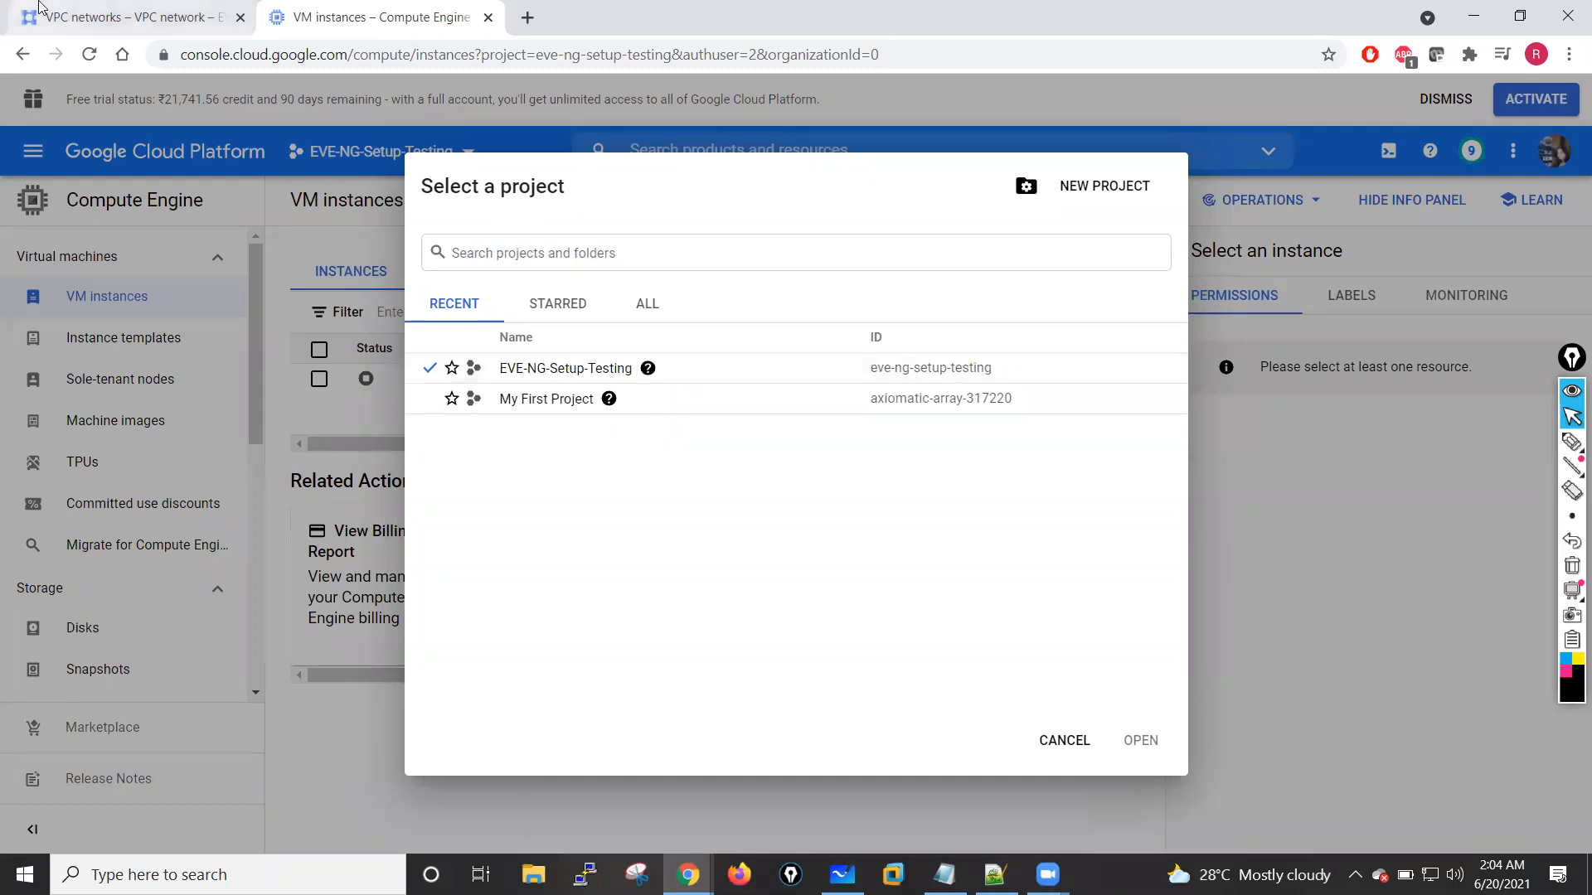
left_click(124, 17)
left_click(656, 240)
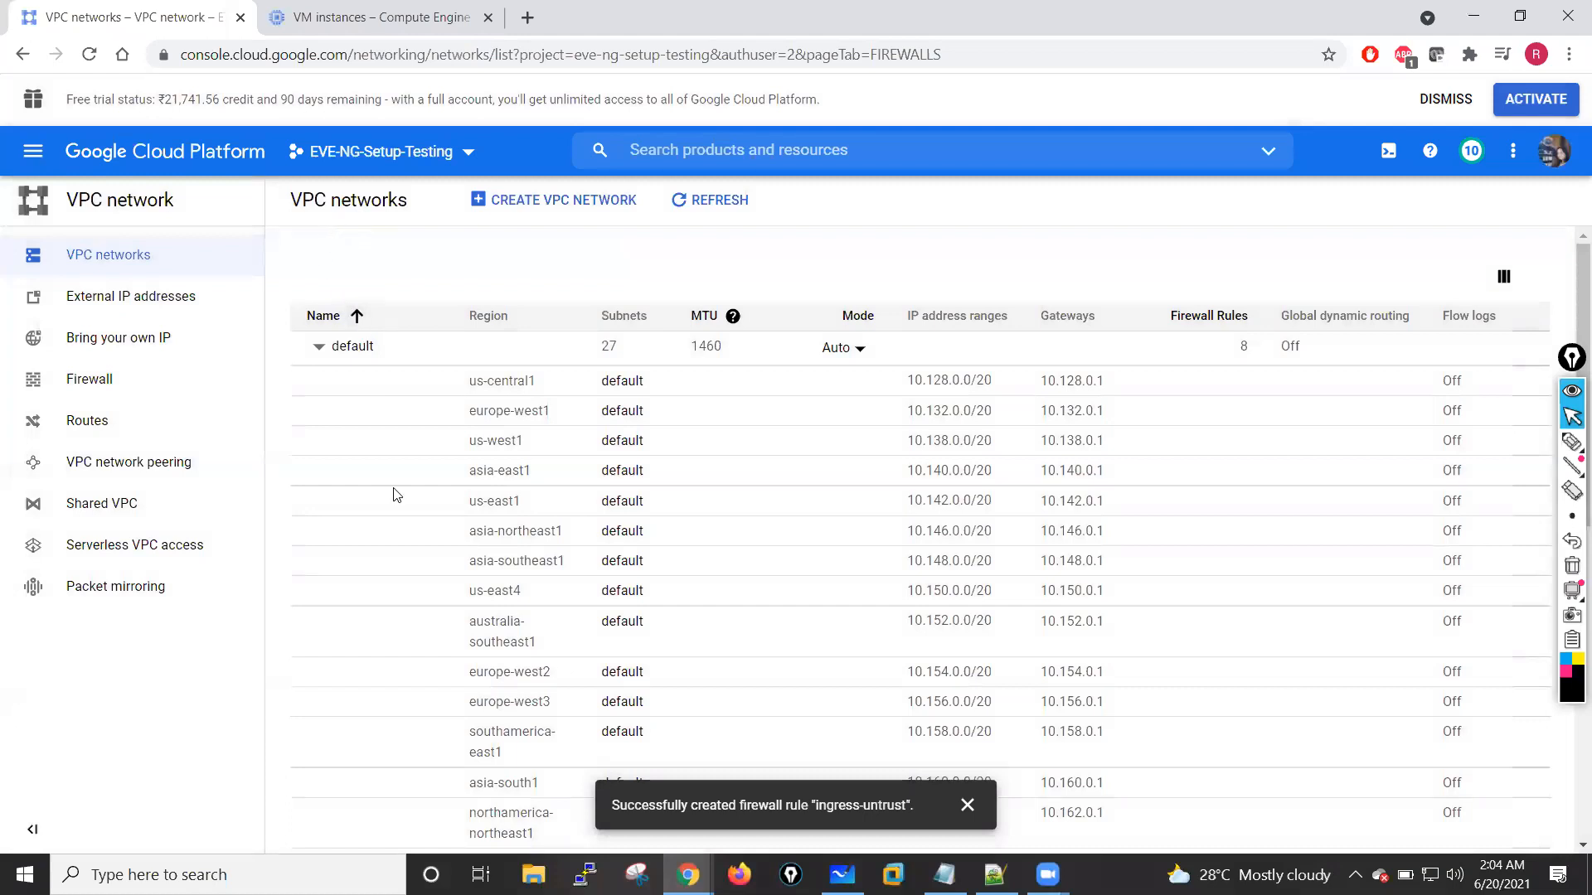
scroll(395, 494, "down", 8)
scroll(394, 494, "up", 8)
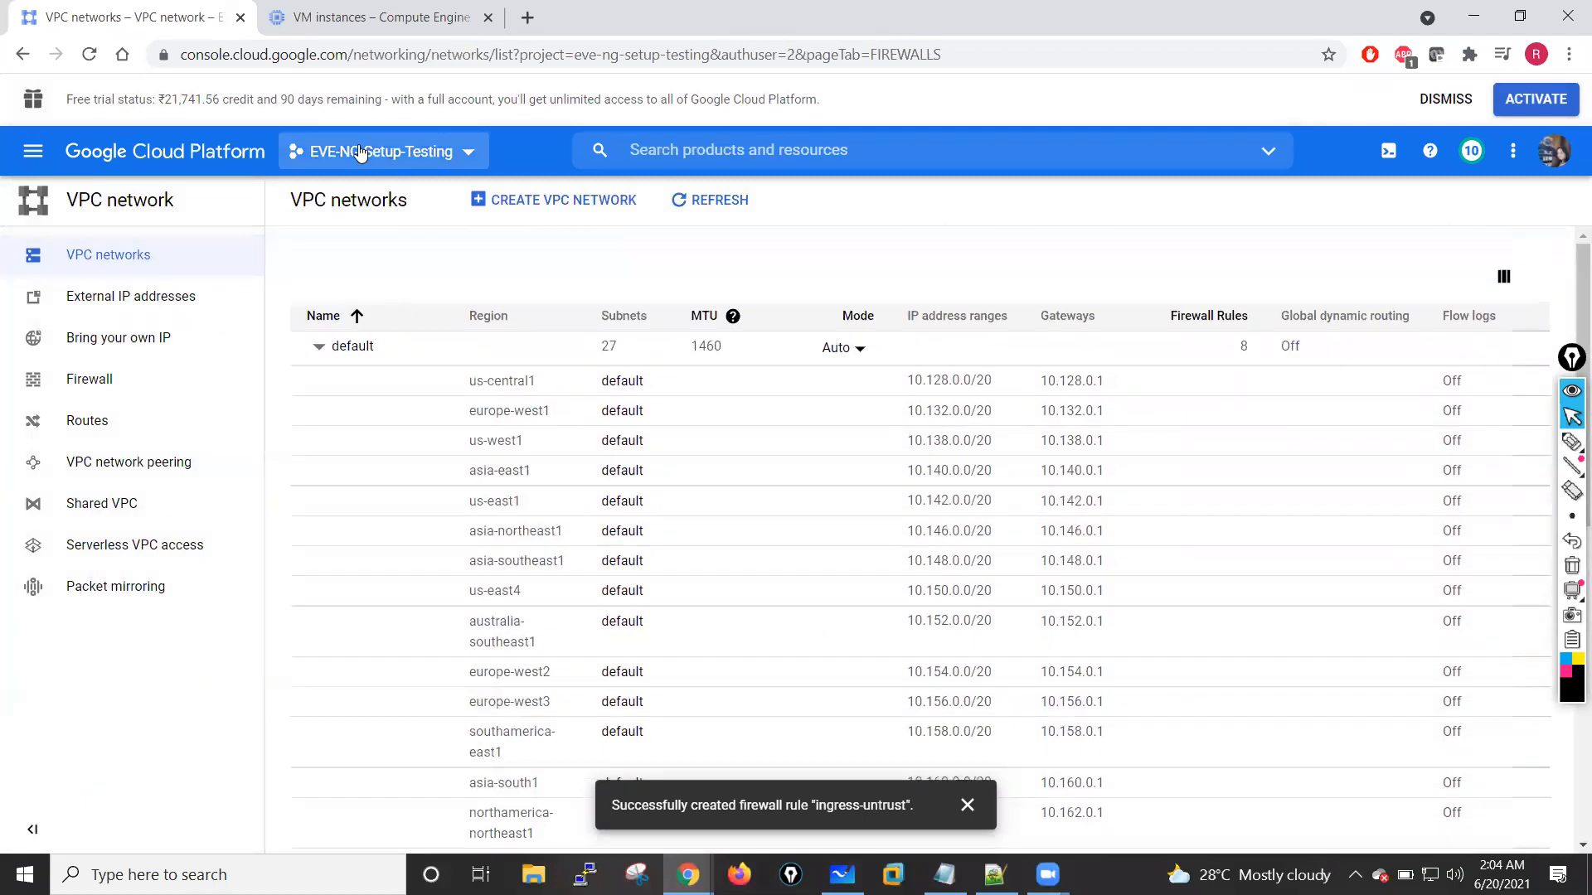
left_click(382, 17)
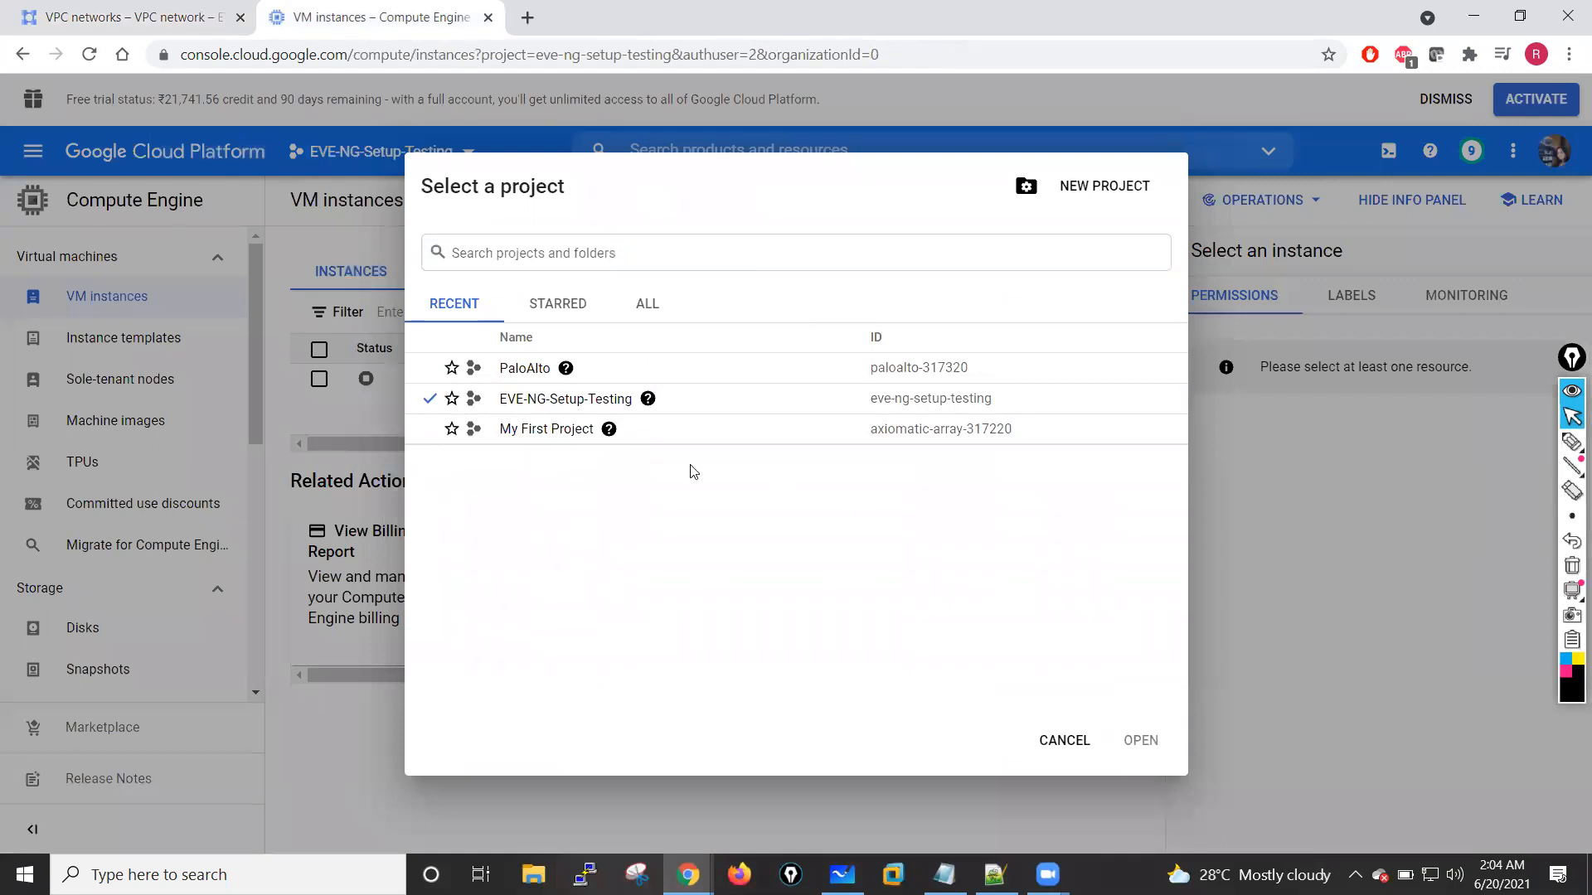
left_click(1065, 742)
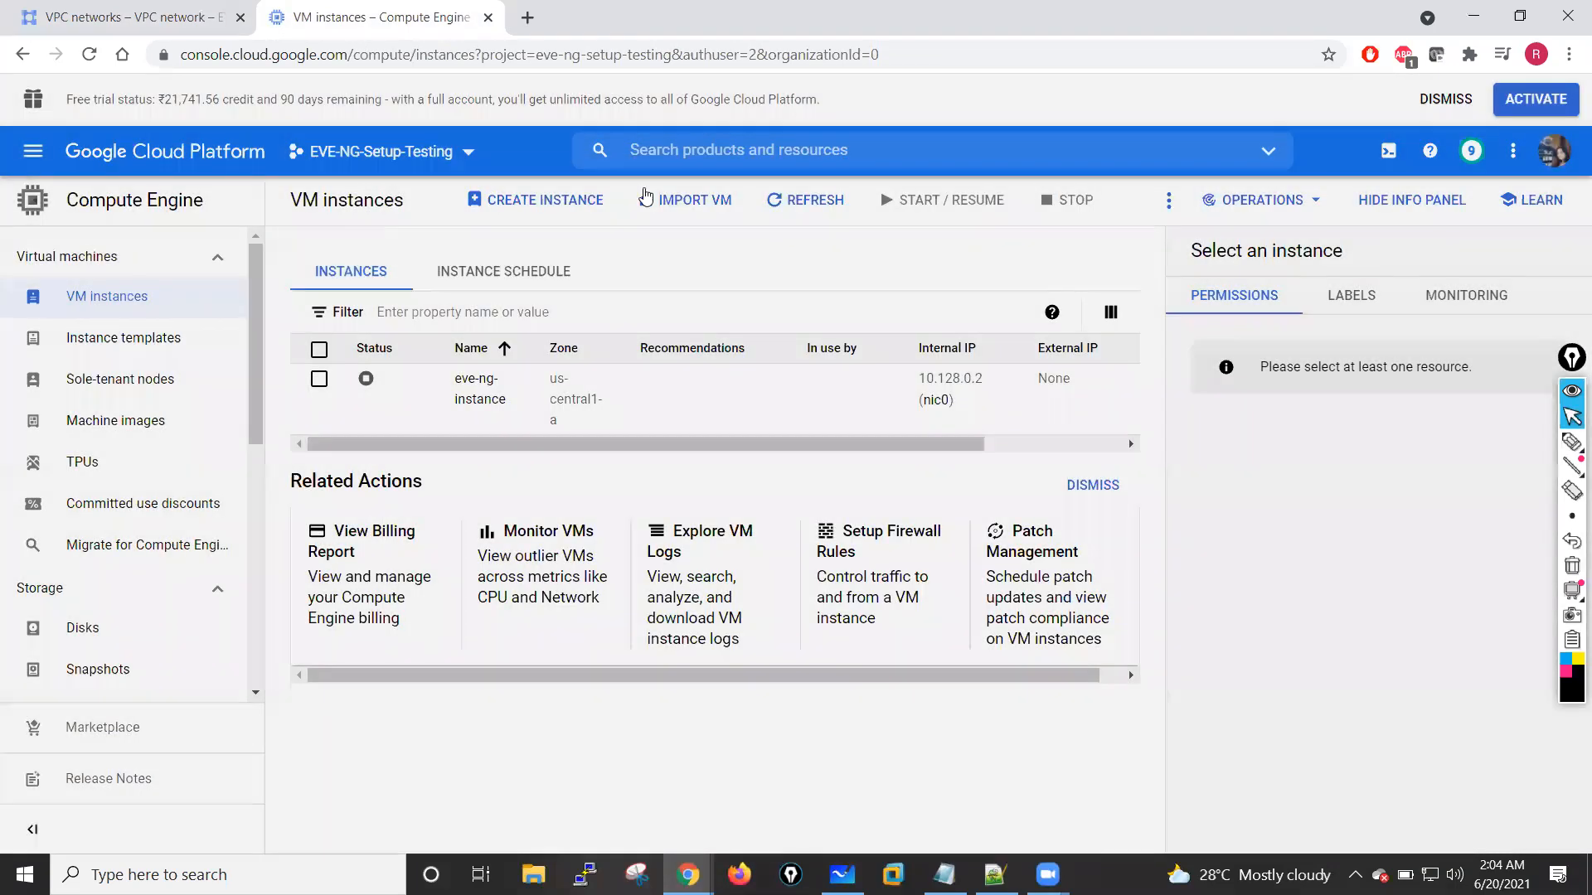
Step: Start creating a VM instance from Marketplace and search its solutions for "palo alto"
left_click(534, 207)
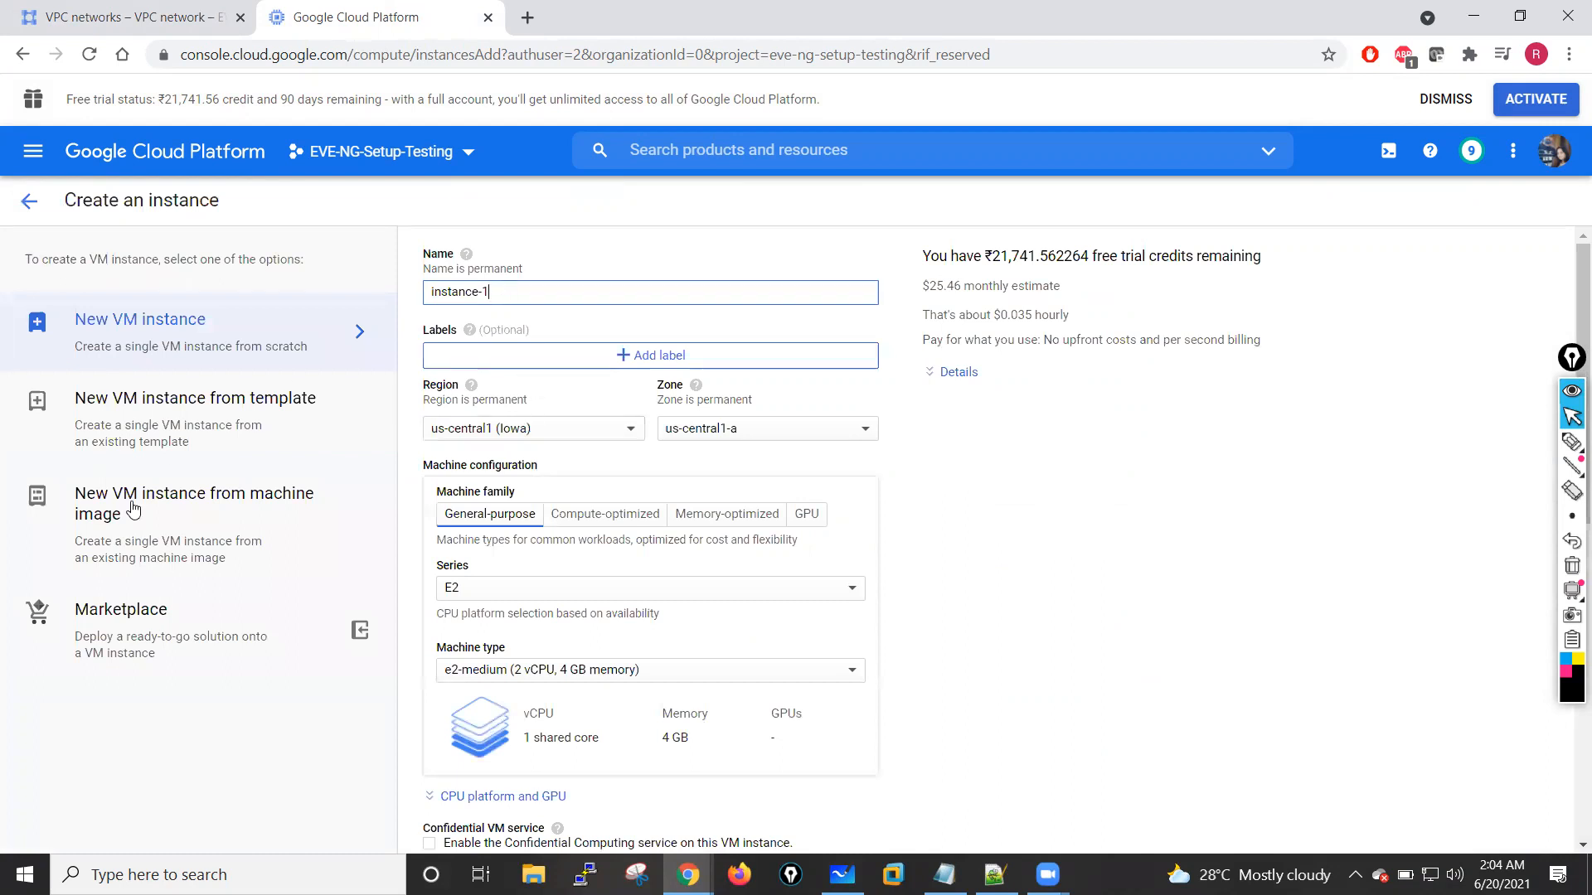
left_click(150, 639)
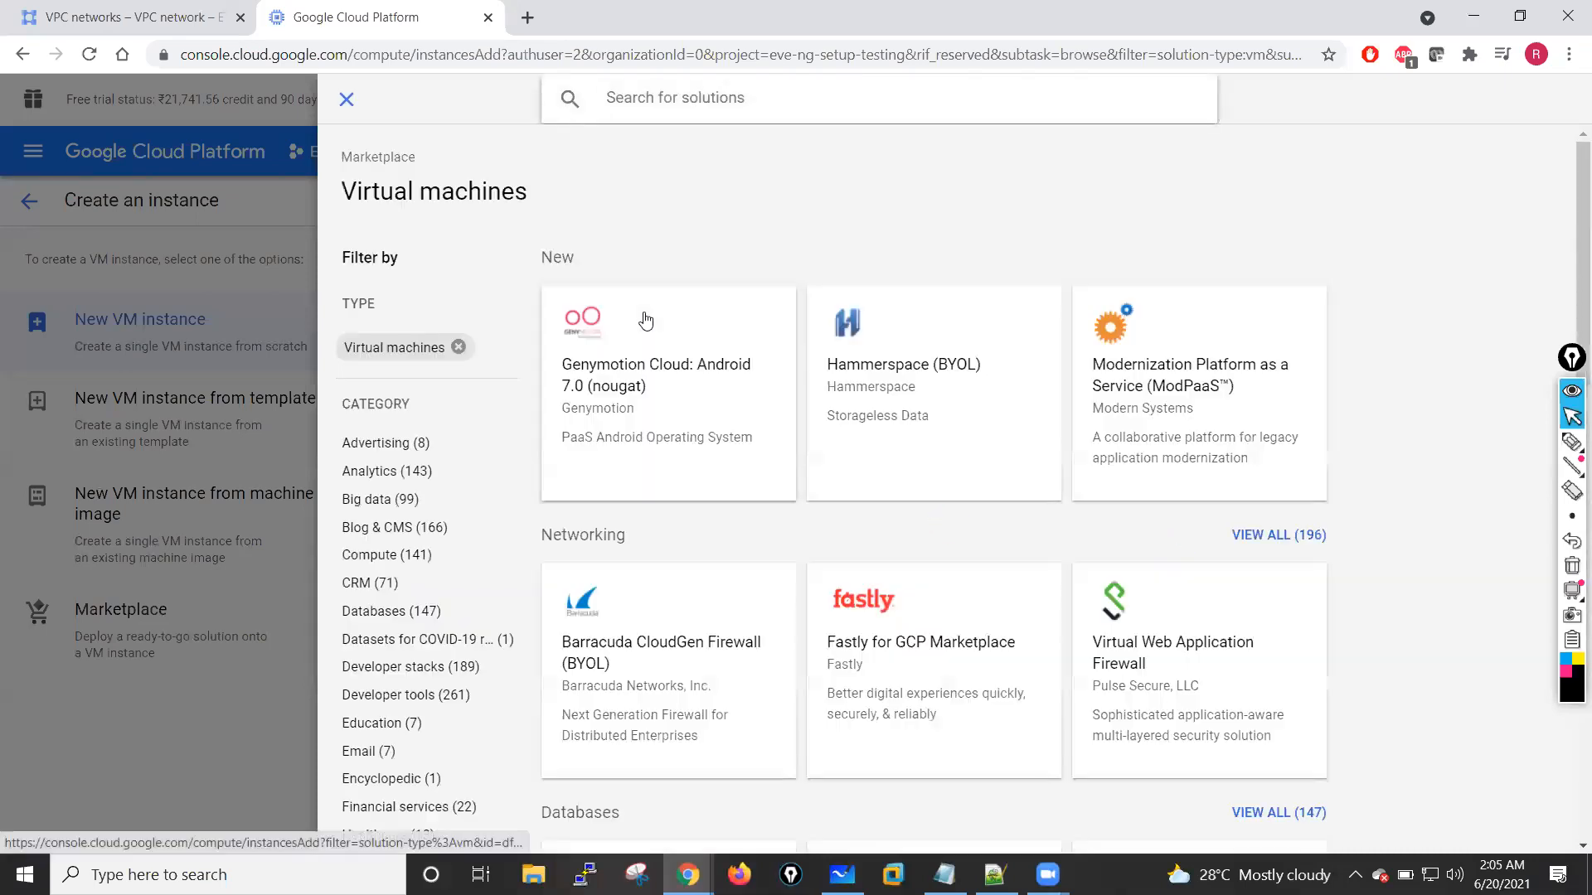
left_click(643, 97)
type("palo alto")
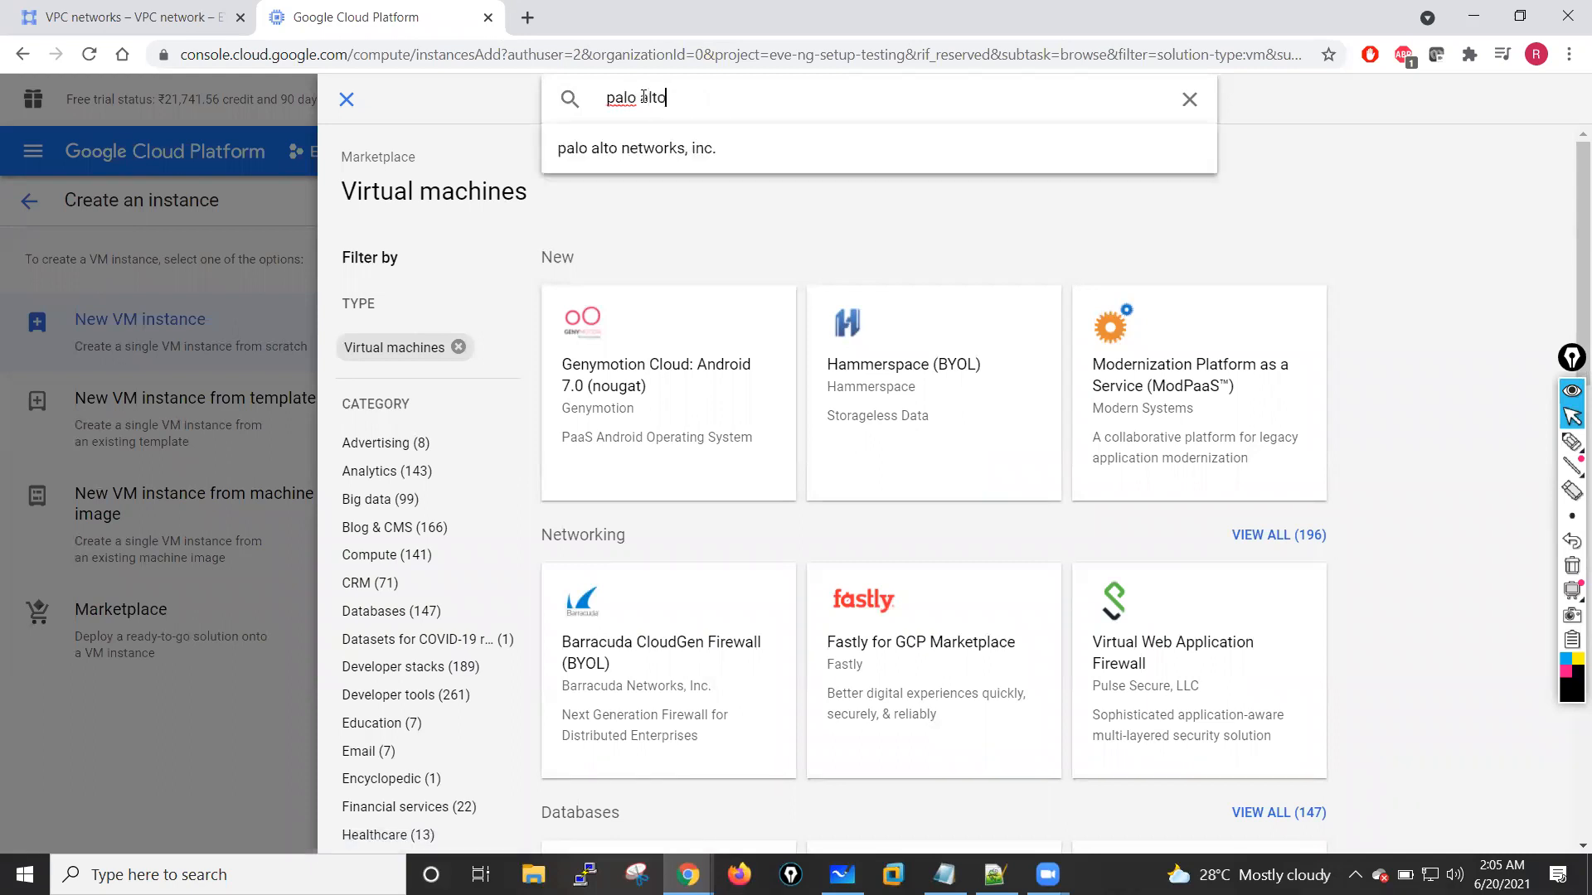
key("Return")
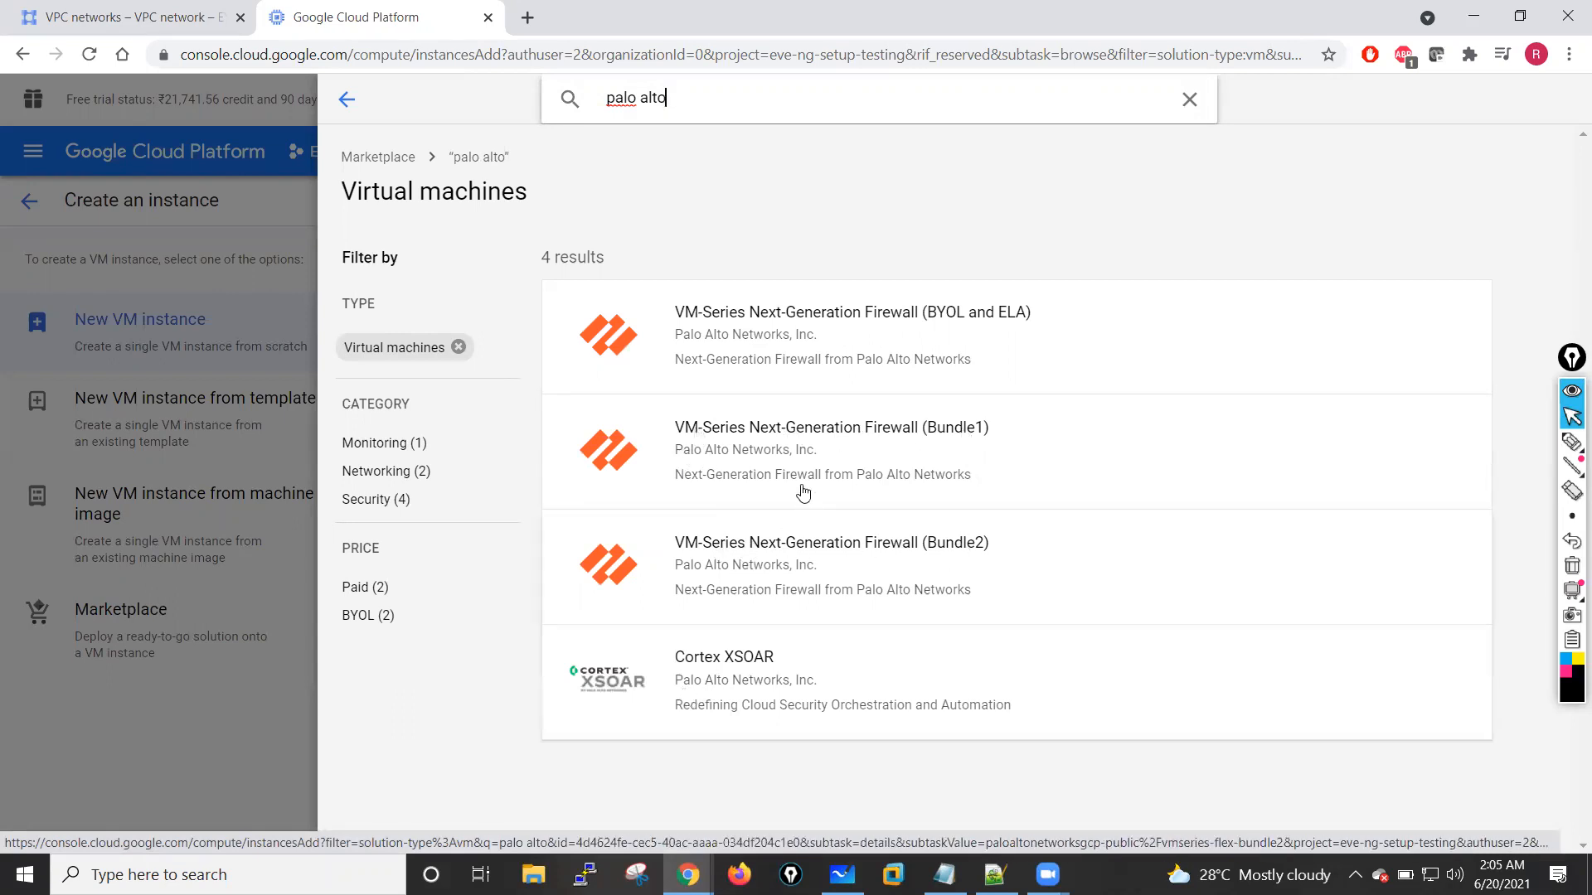
Step: Open the VM-Series Next-Generation Firewall (Bundle1) listing and examine its estimated monthly total
left_click(833, 437)
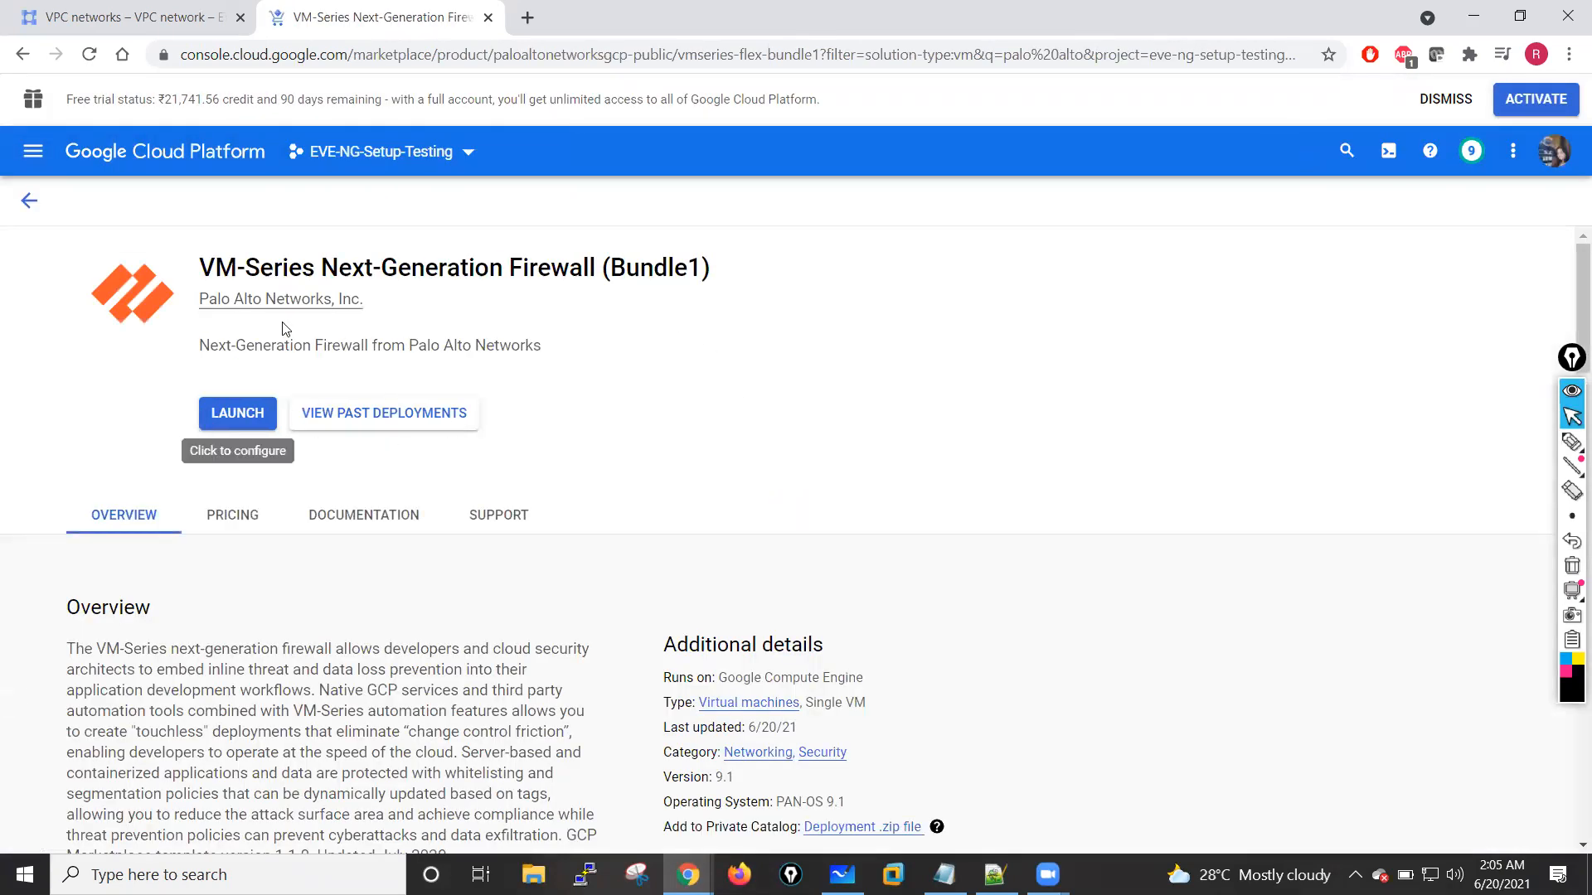
scroll(324, 506, "down", 7)
scroll(323, 507, "down", 10)
scroll(326, 514, "up", 2)
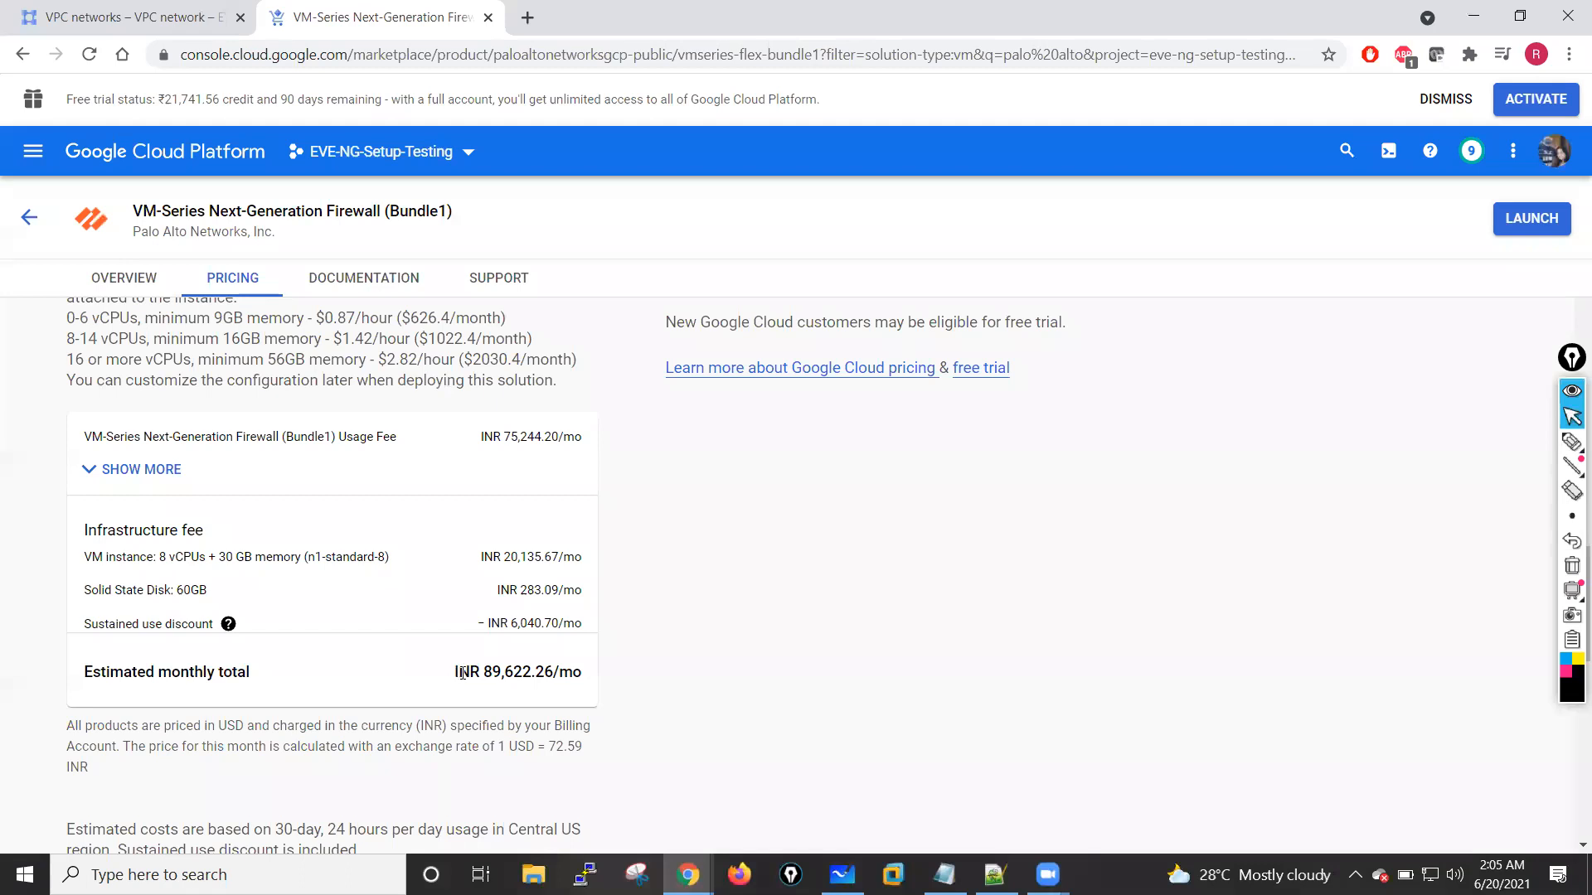
left_click_drag(454, 673, 585, 692)
left_click(587, 680)
left_click_drag(489, 676, 579, 678)
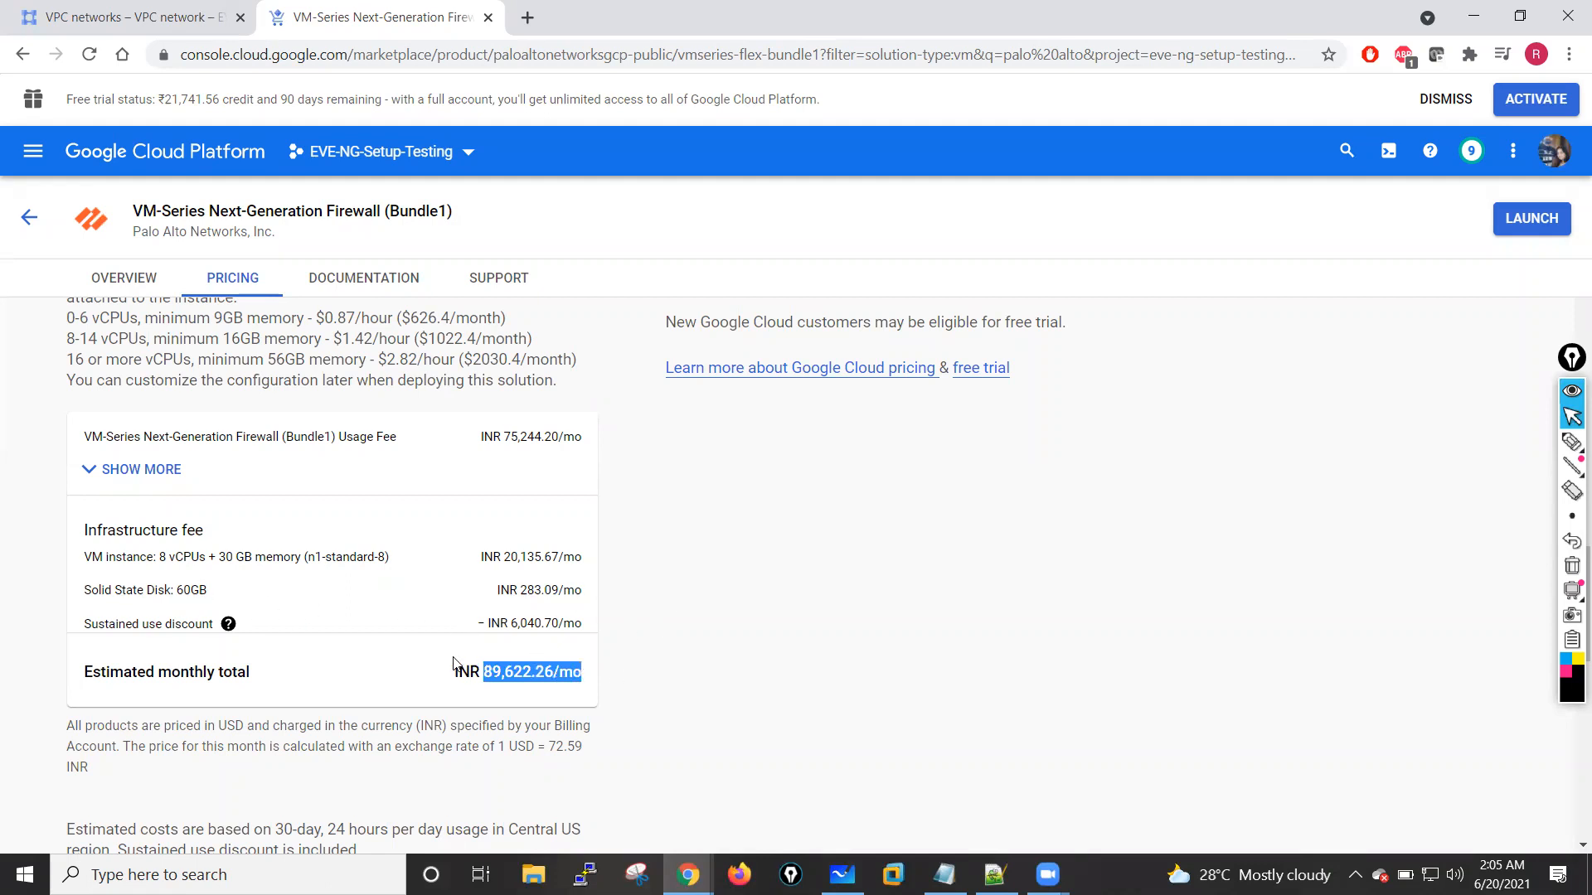
left_click(431, 681)
Step: Review the Bundle1 listing's overview highlights, vCPU-based pricing and documentation sections
scroll(364, 674, "up", 2)
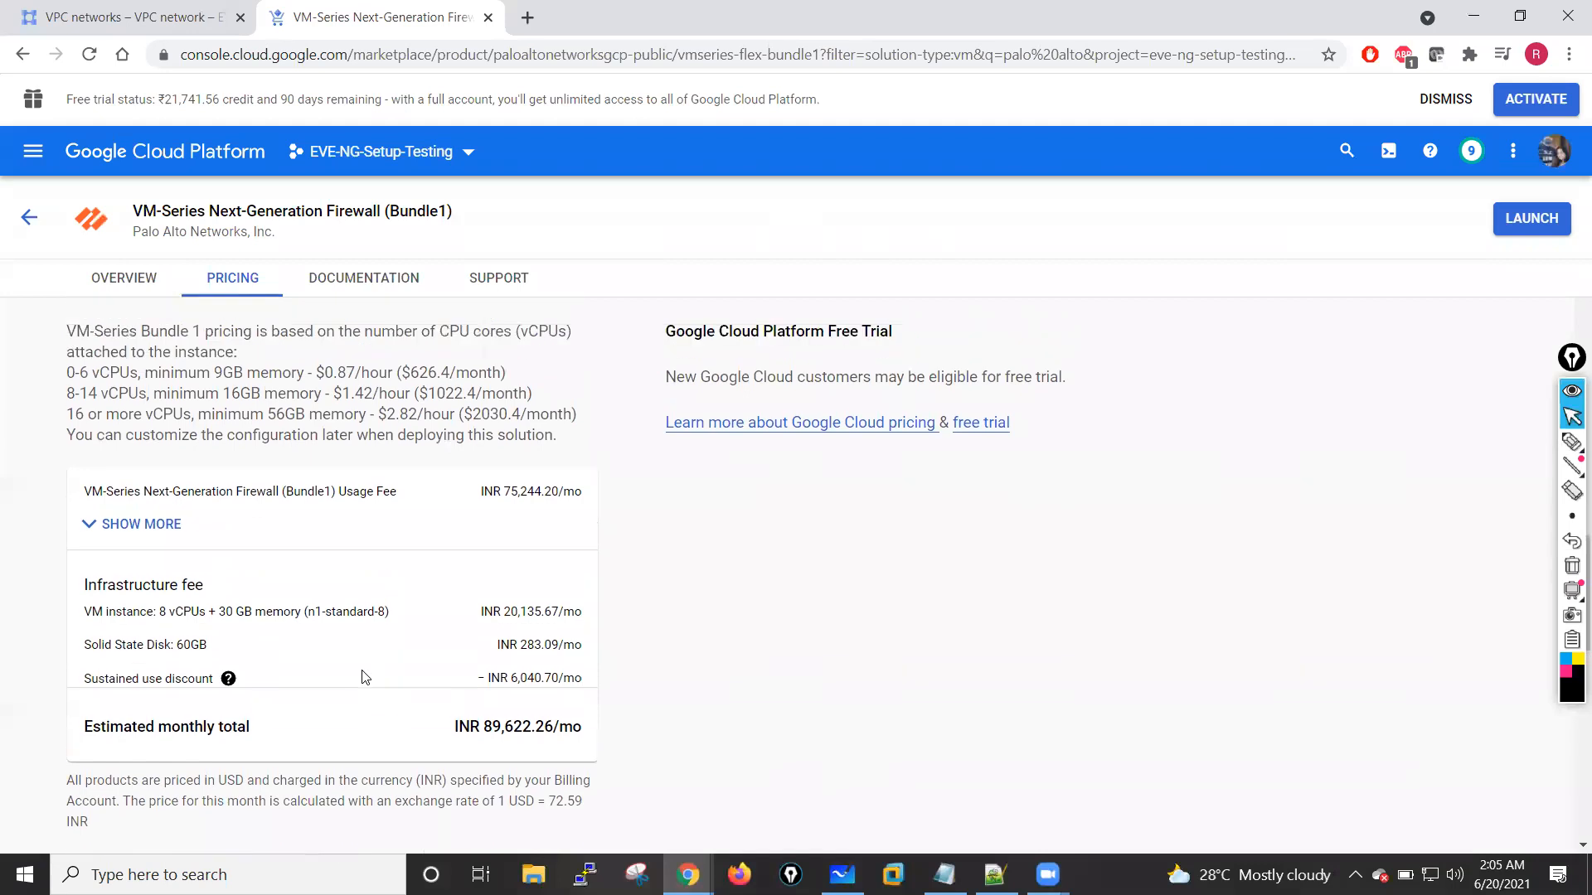
scroll(363, 674, "up", 15)
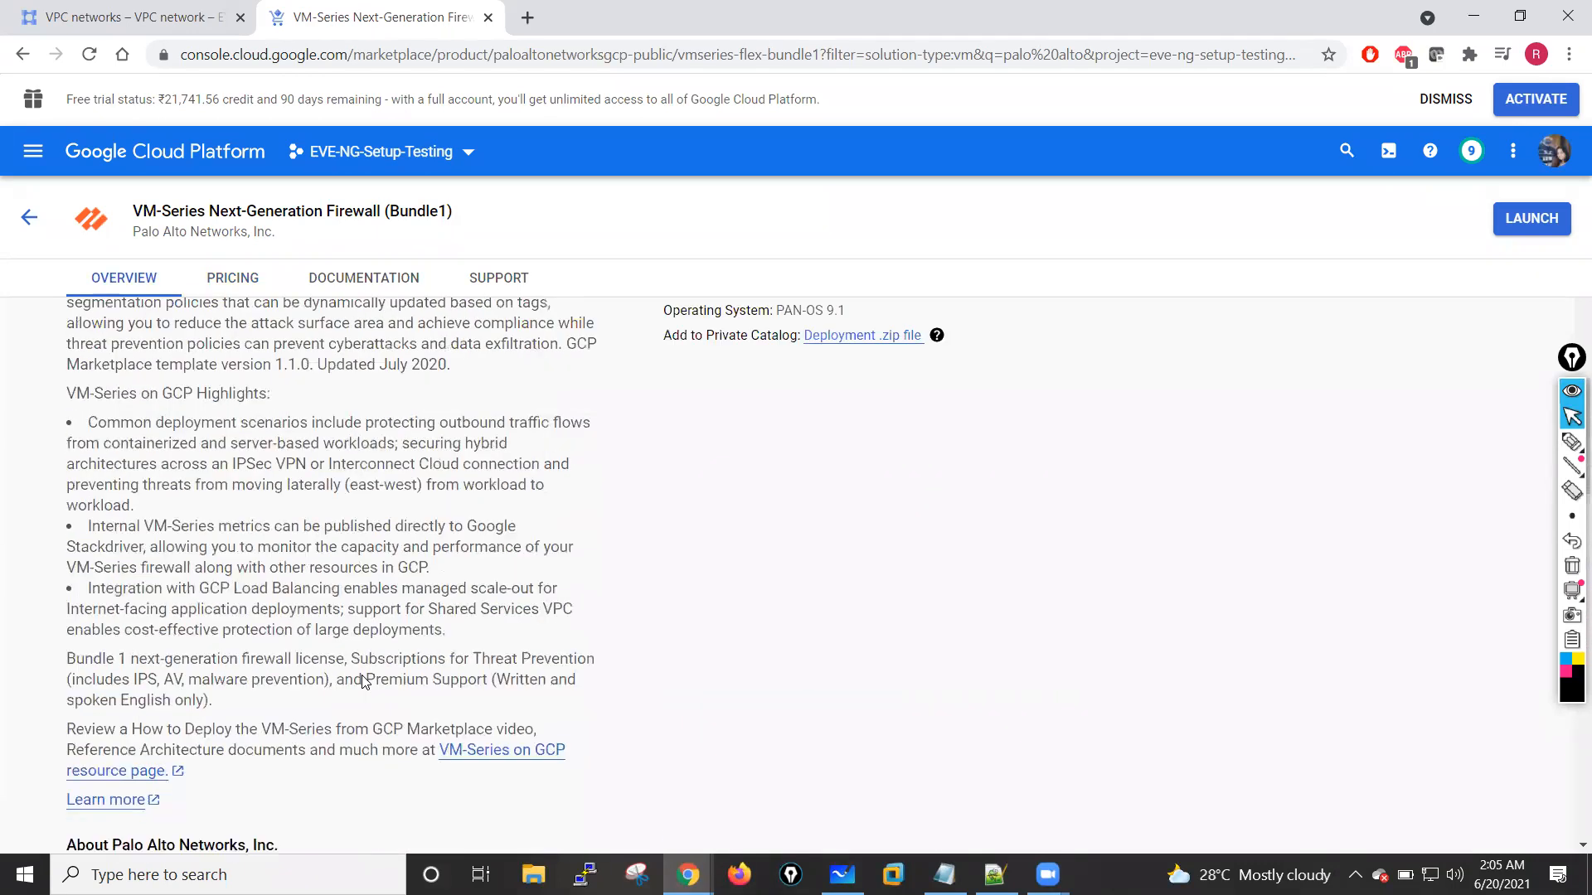
scroll(363, 676, "down", 7)
scroll(364, 676, "up", 6)
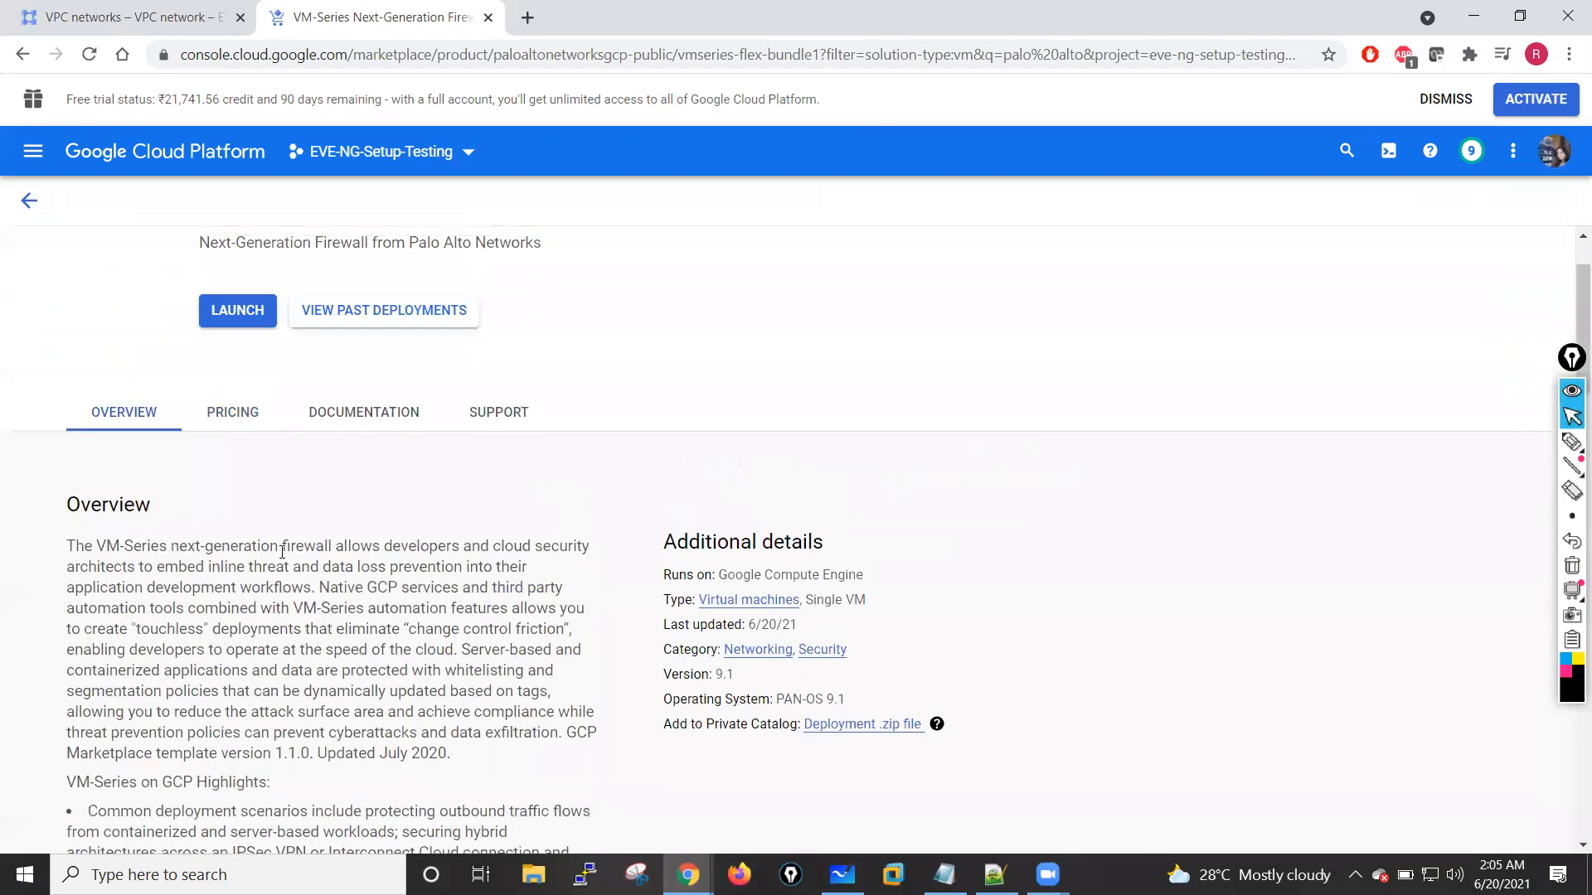
left_click(219, 410)
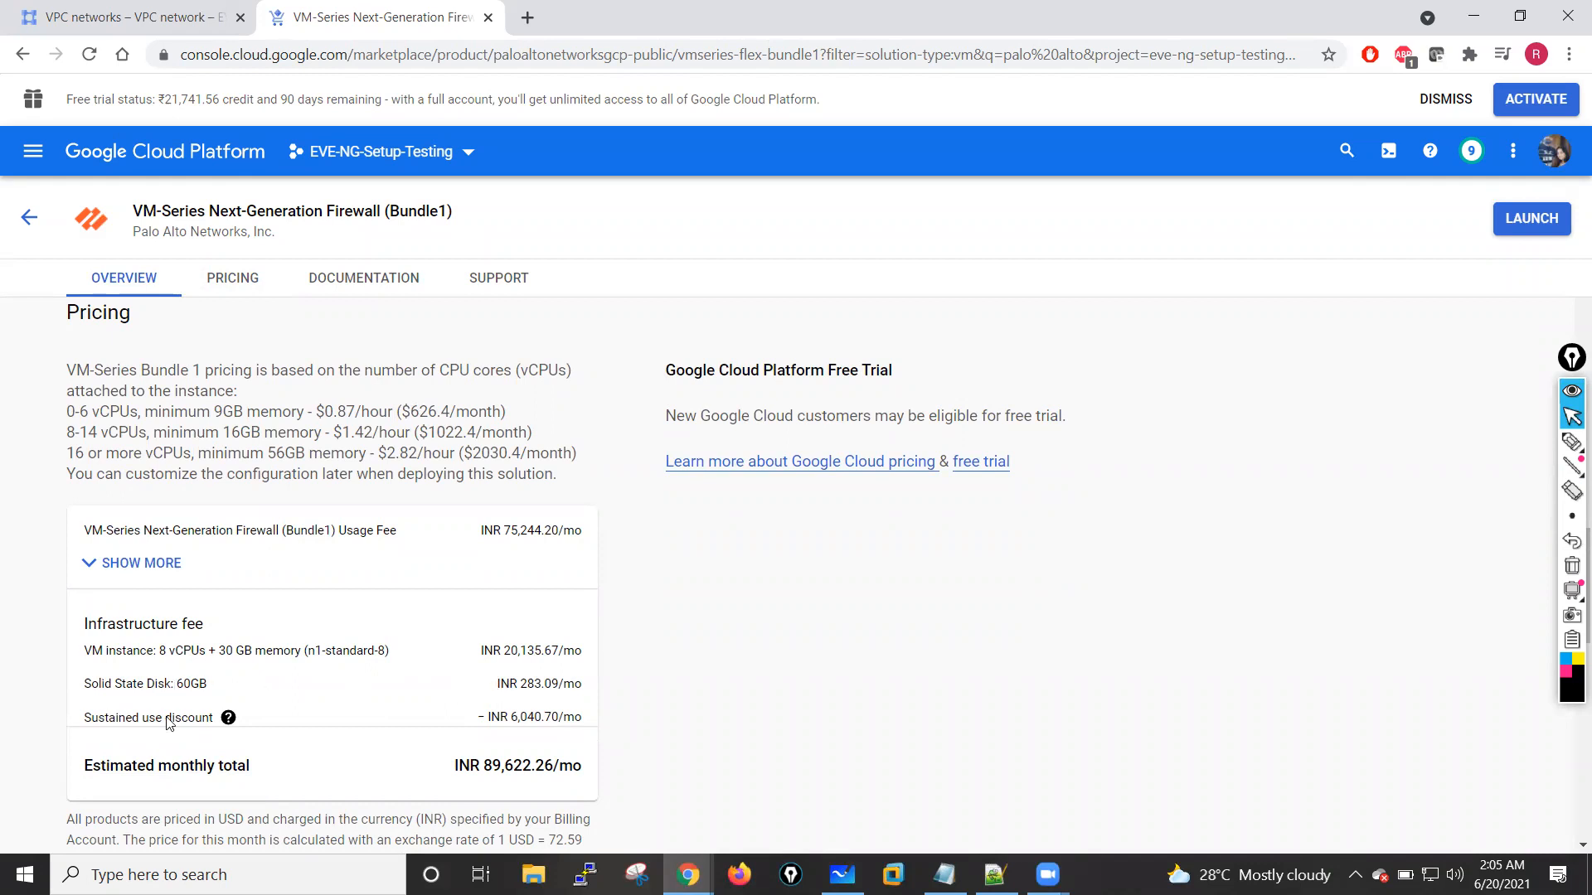
scroll(333, 747, "down", 10)
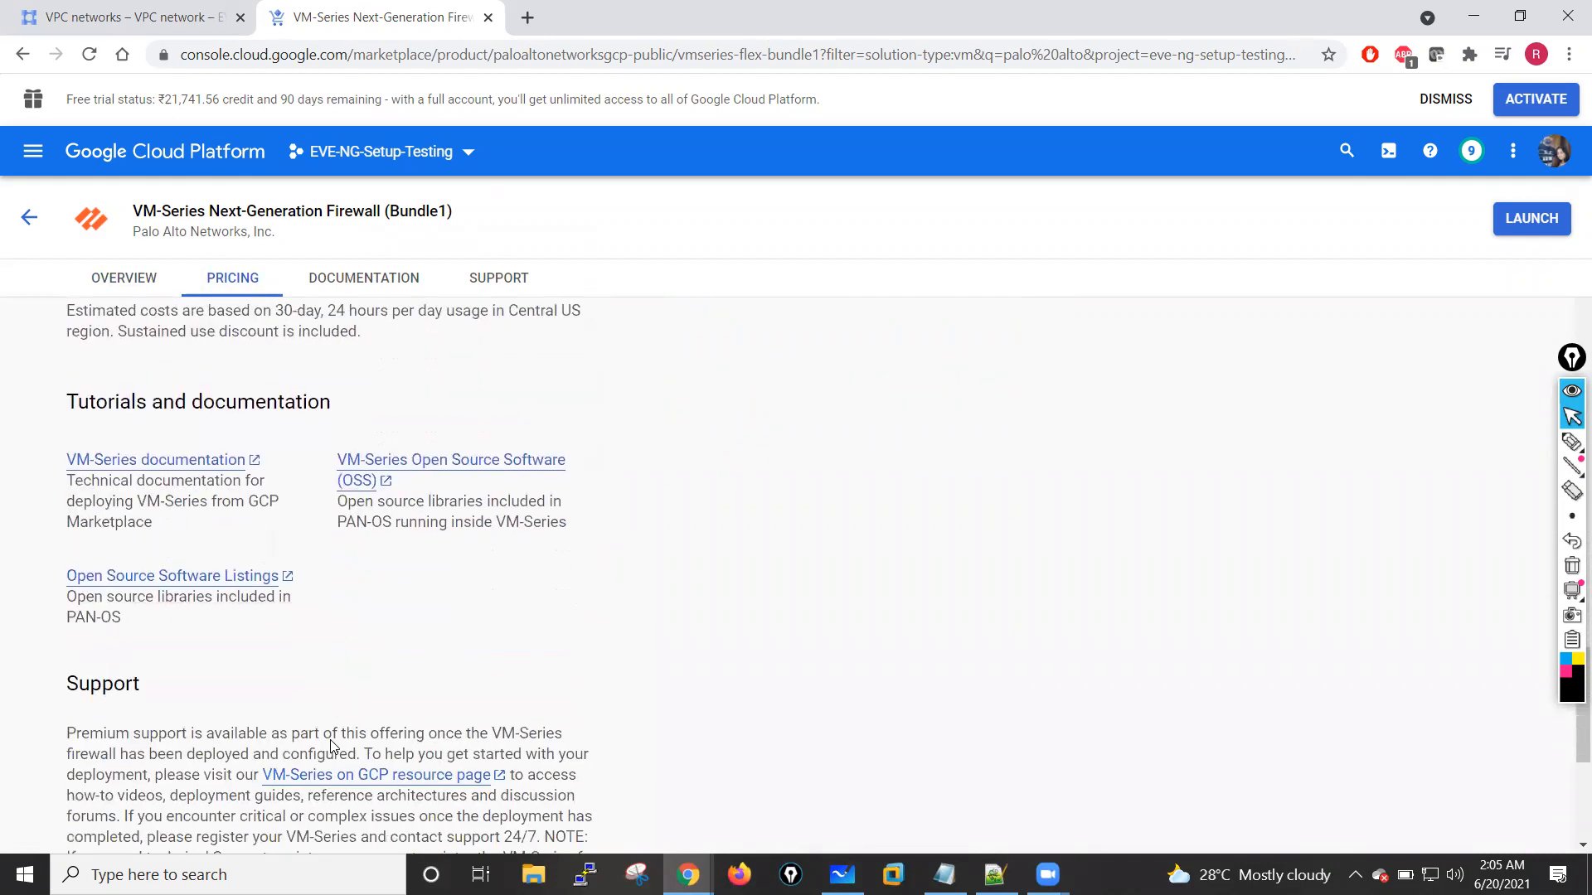
scroll(333, 746, "up", 15)
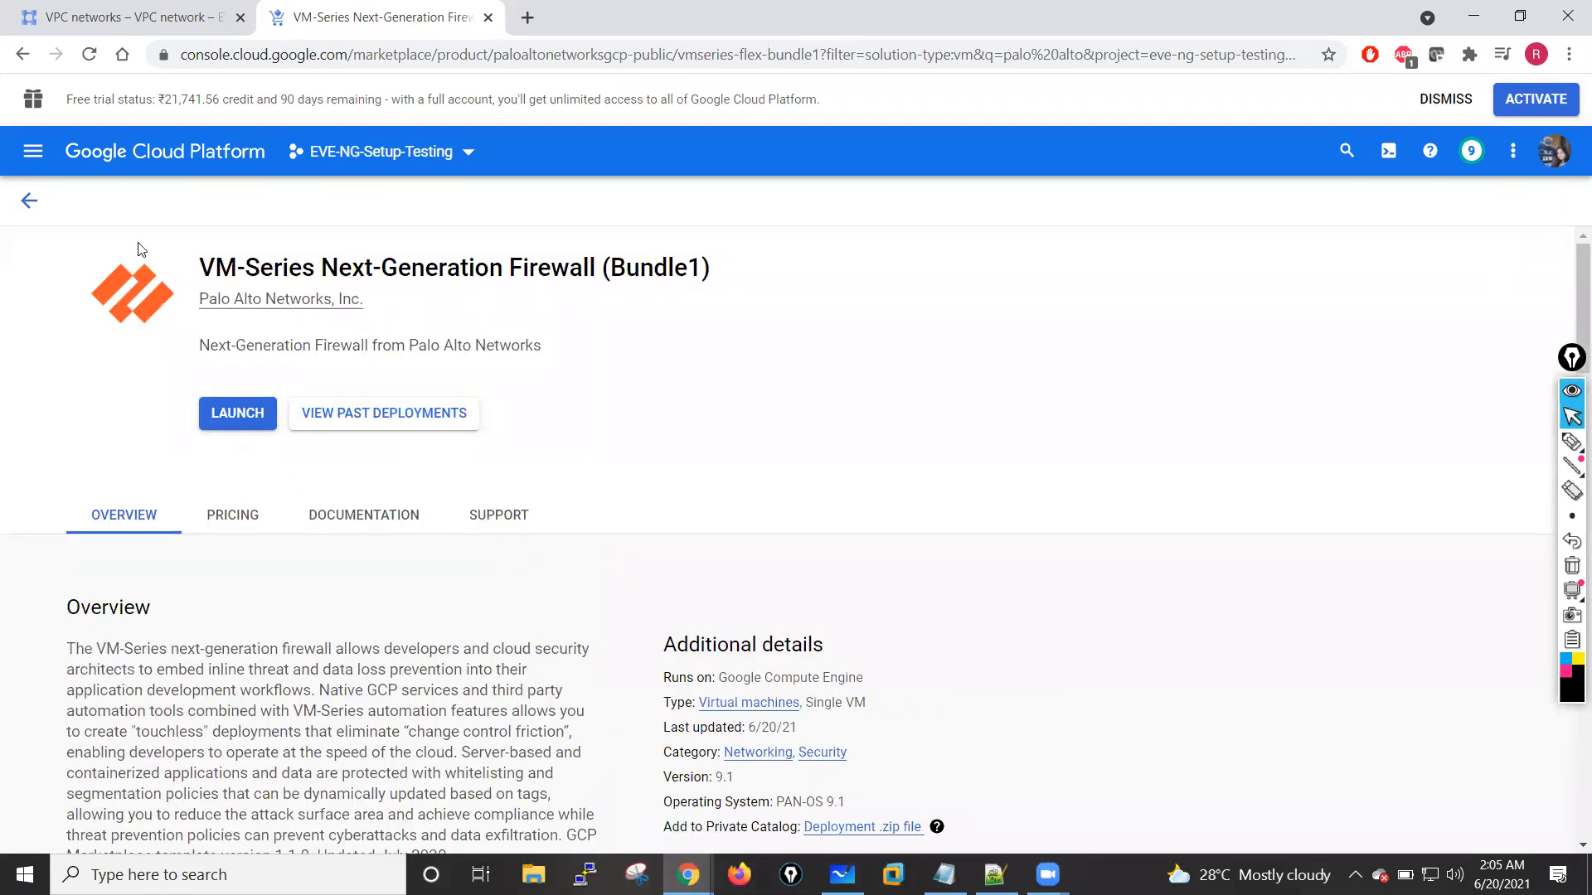
Step: Switch to the VM-Series Next-Generation Firewall (BYOL and ELA) listing and examine its estimated monthly cost and license fee
left_click(30, 201)
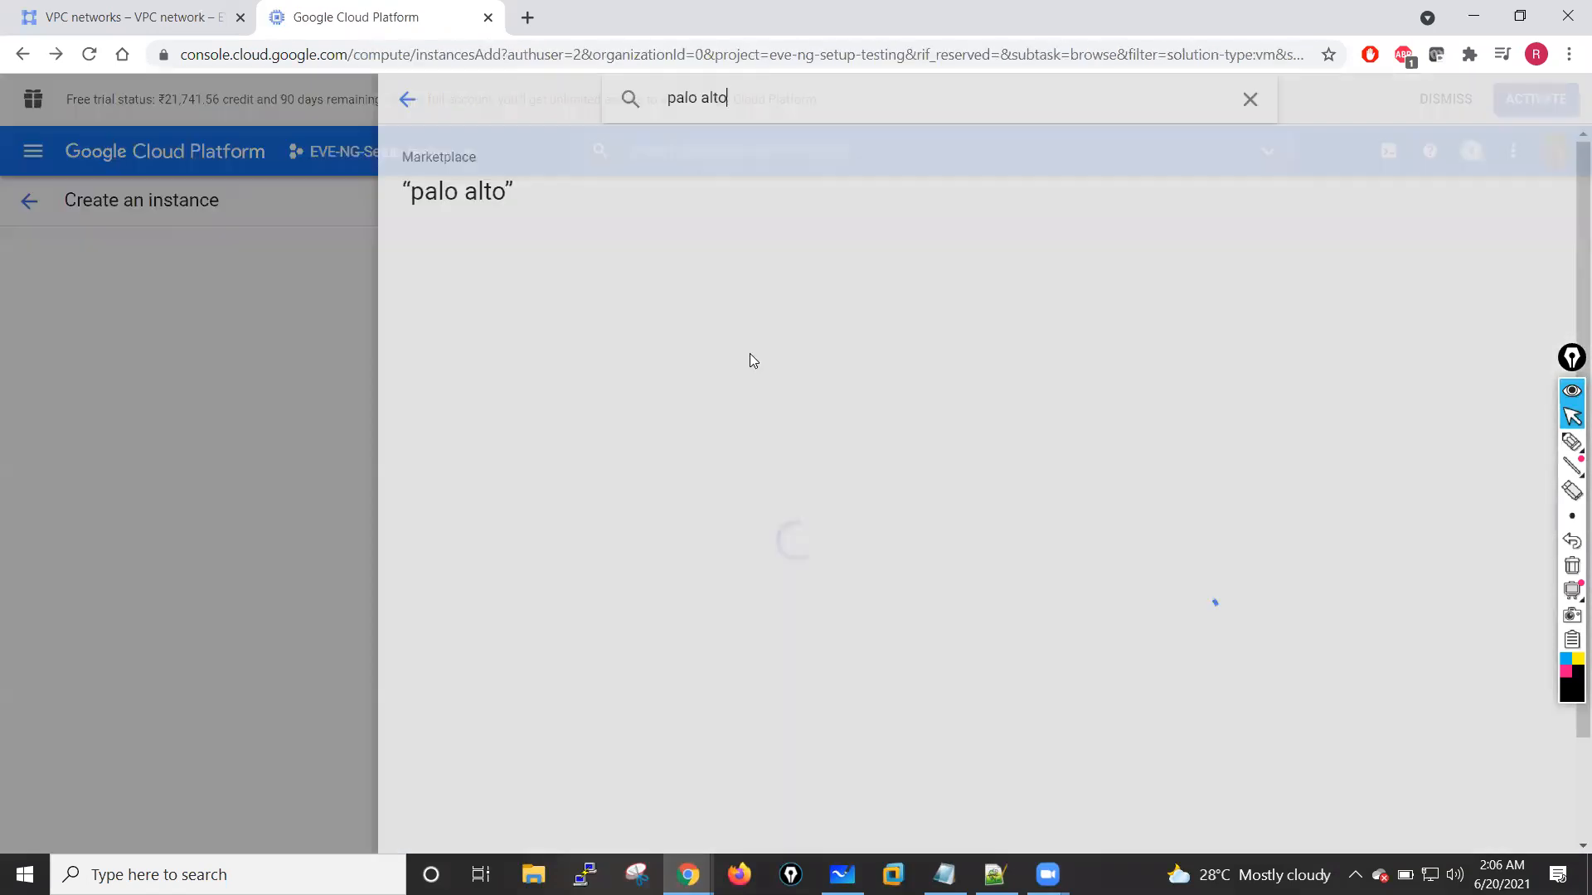
left_click(812, 330)
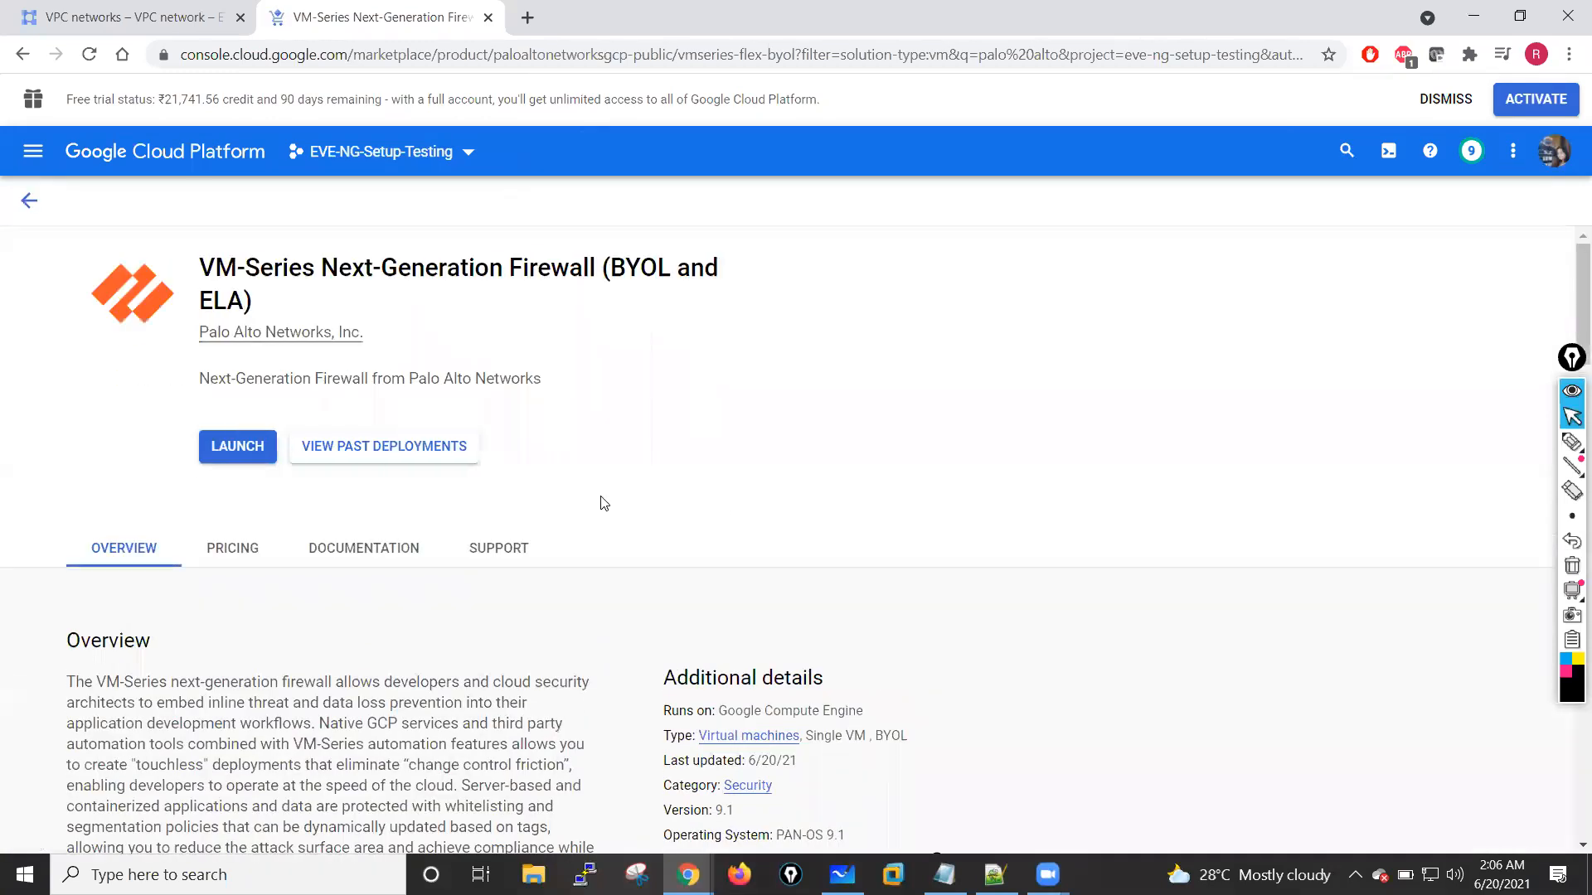
scroll(604, 503, "down", 10)
scroll(604, 503, "down", 8)
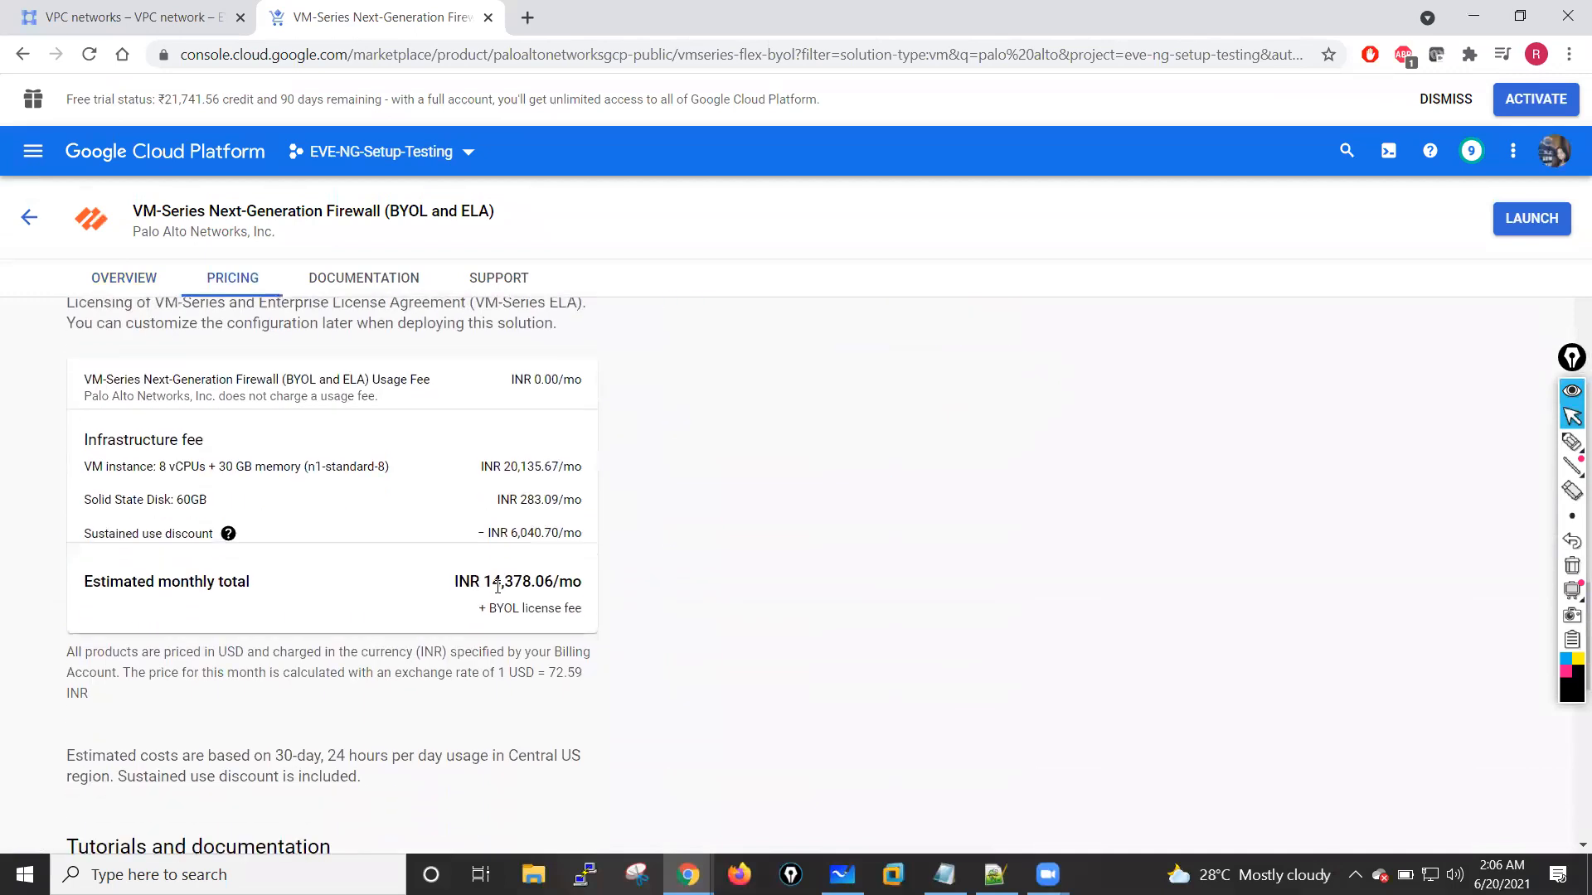
left_click_drag(455, 580, 586, 581)
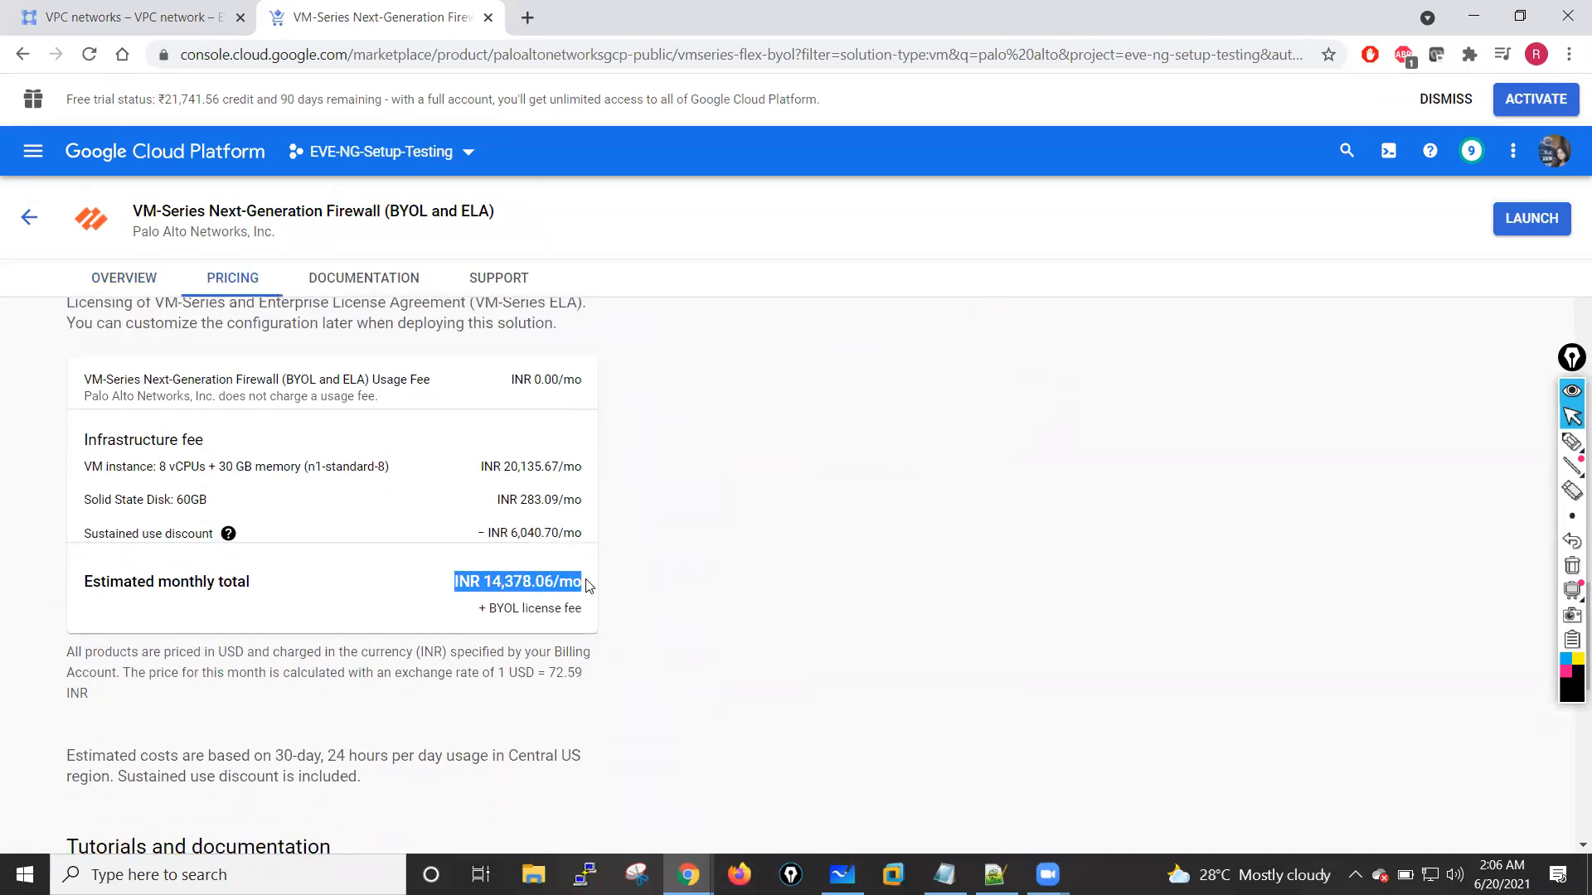
left_click(700, 594)
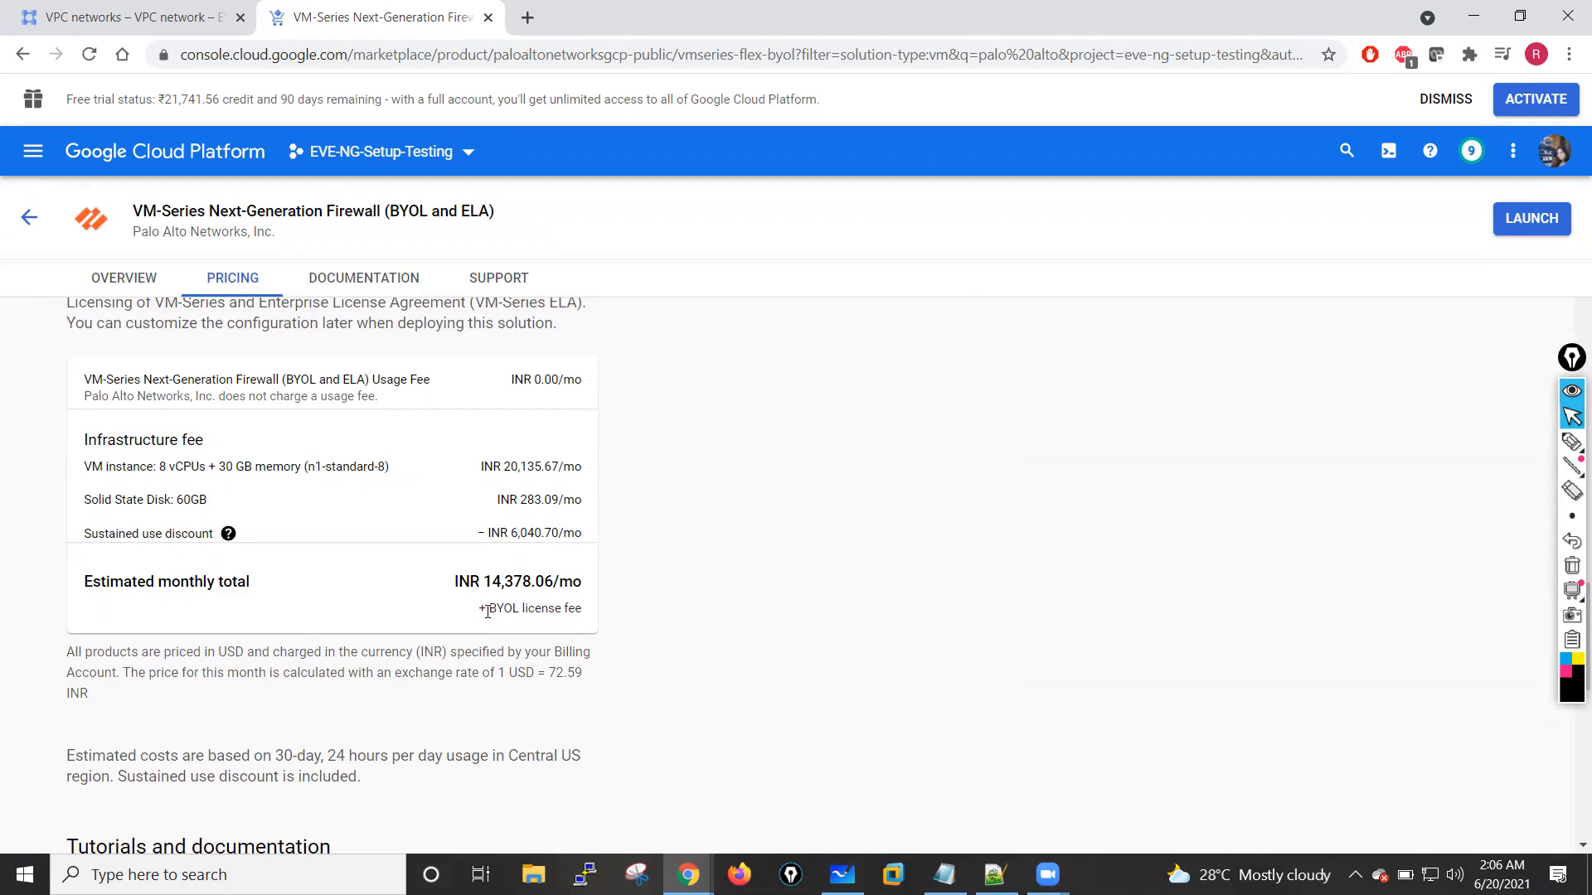
left_click_drag(488, 611, 570, 611)
left_click(632, 617)
triple_click(480, 585)
left_click(746, 593)
Step: Launch the BYOL and ELA firewall deployment and enable the required Cloud Deployment Manager V2 and Cloud Runtime Configuration APIs
scroll(663, 539, "up", 10)
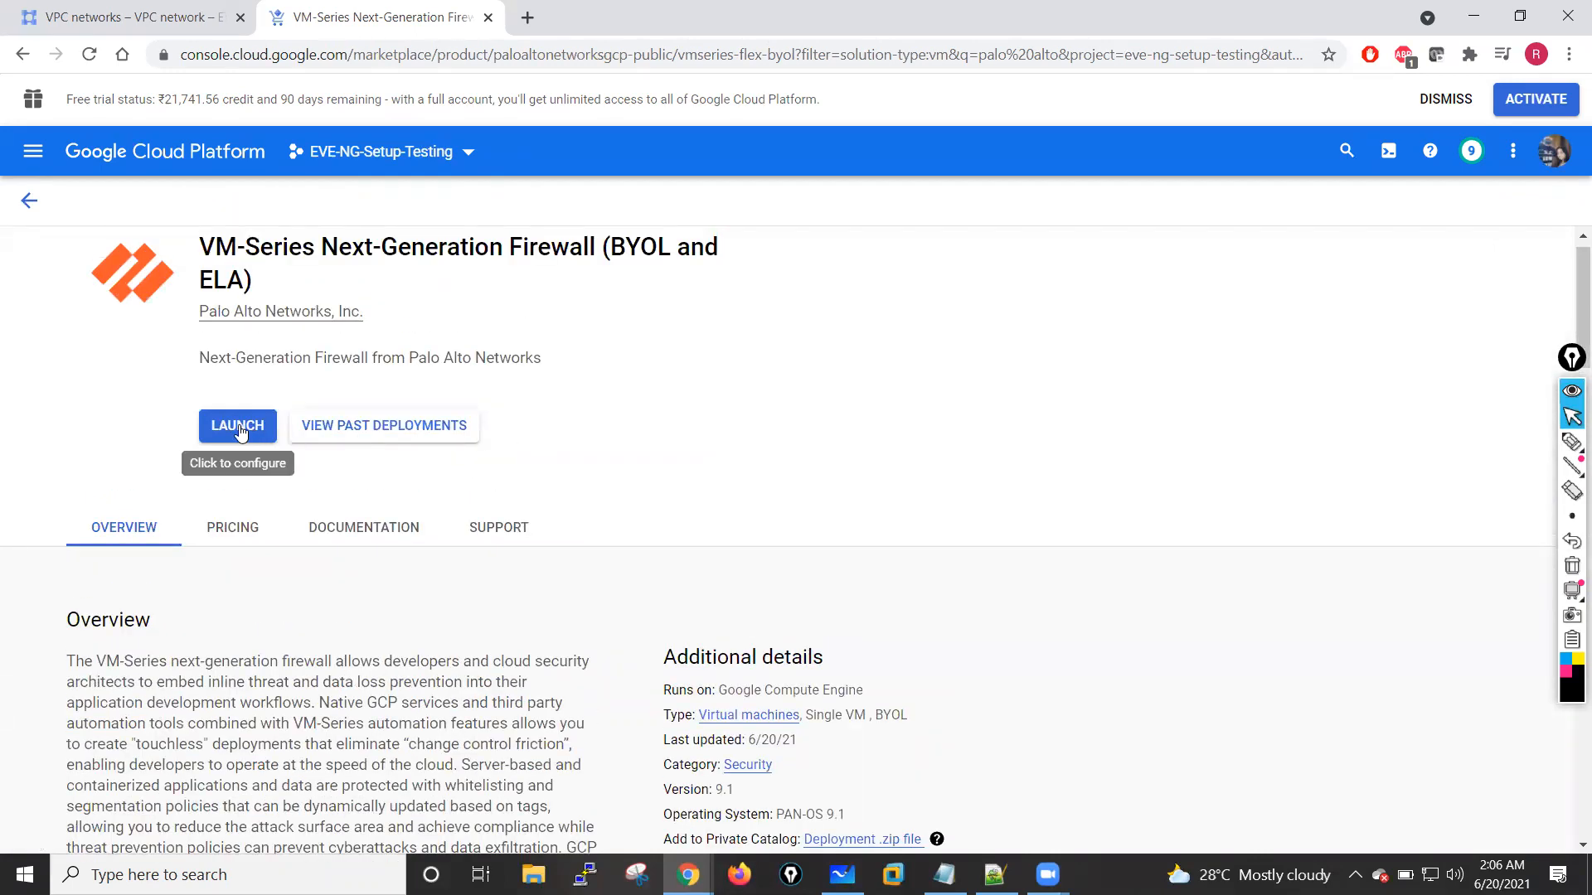
left_click(240, 431)
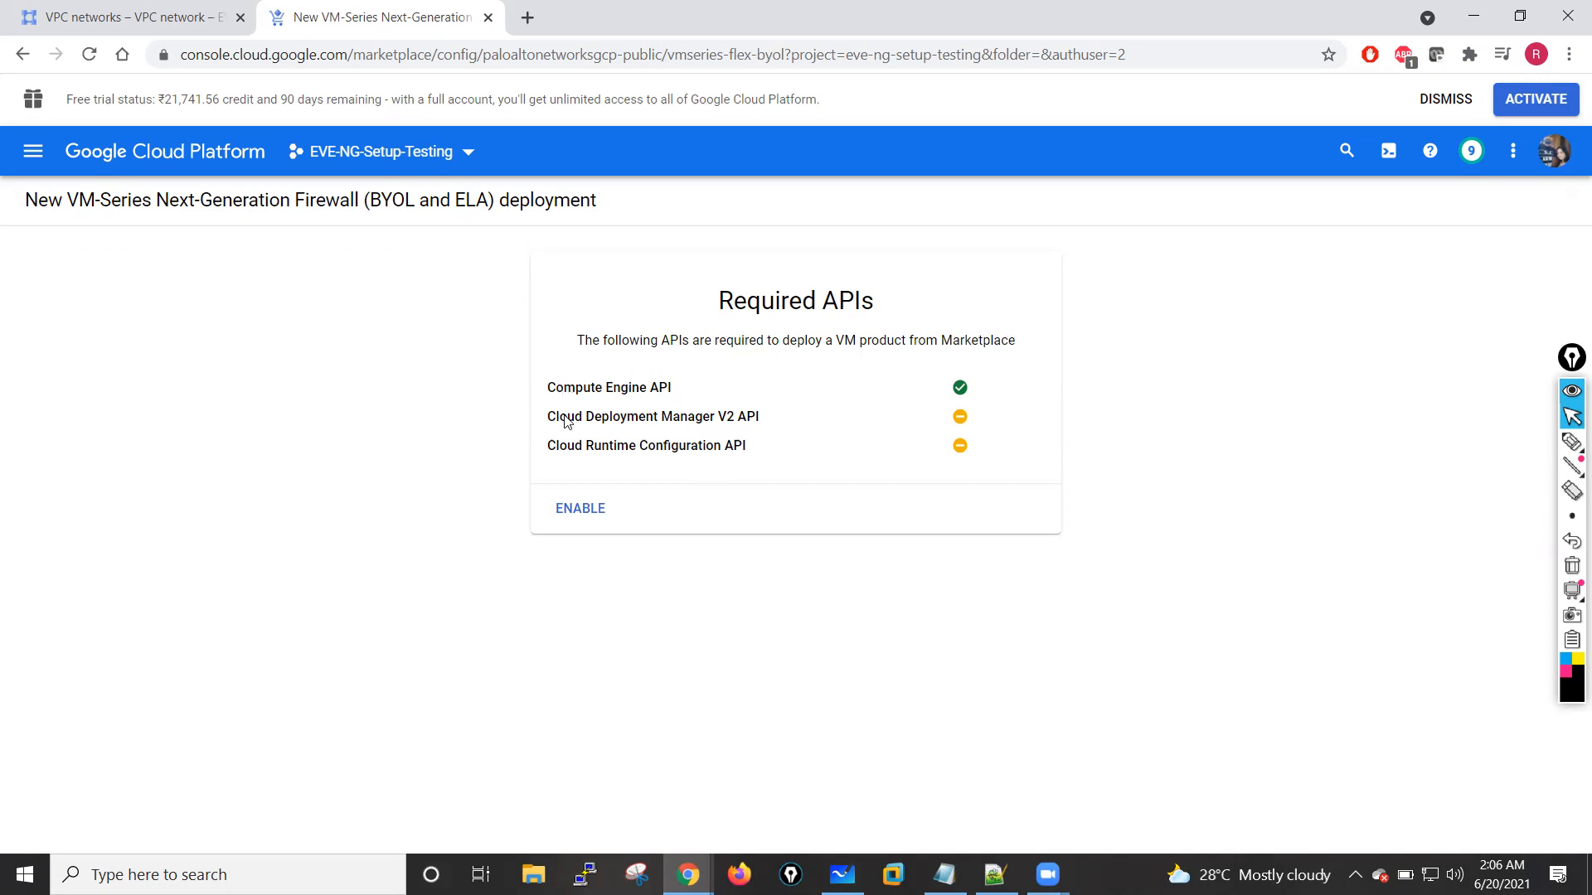
left_click(576, 508)
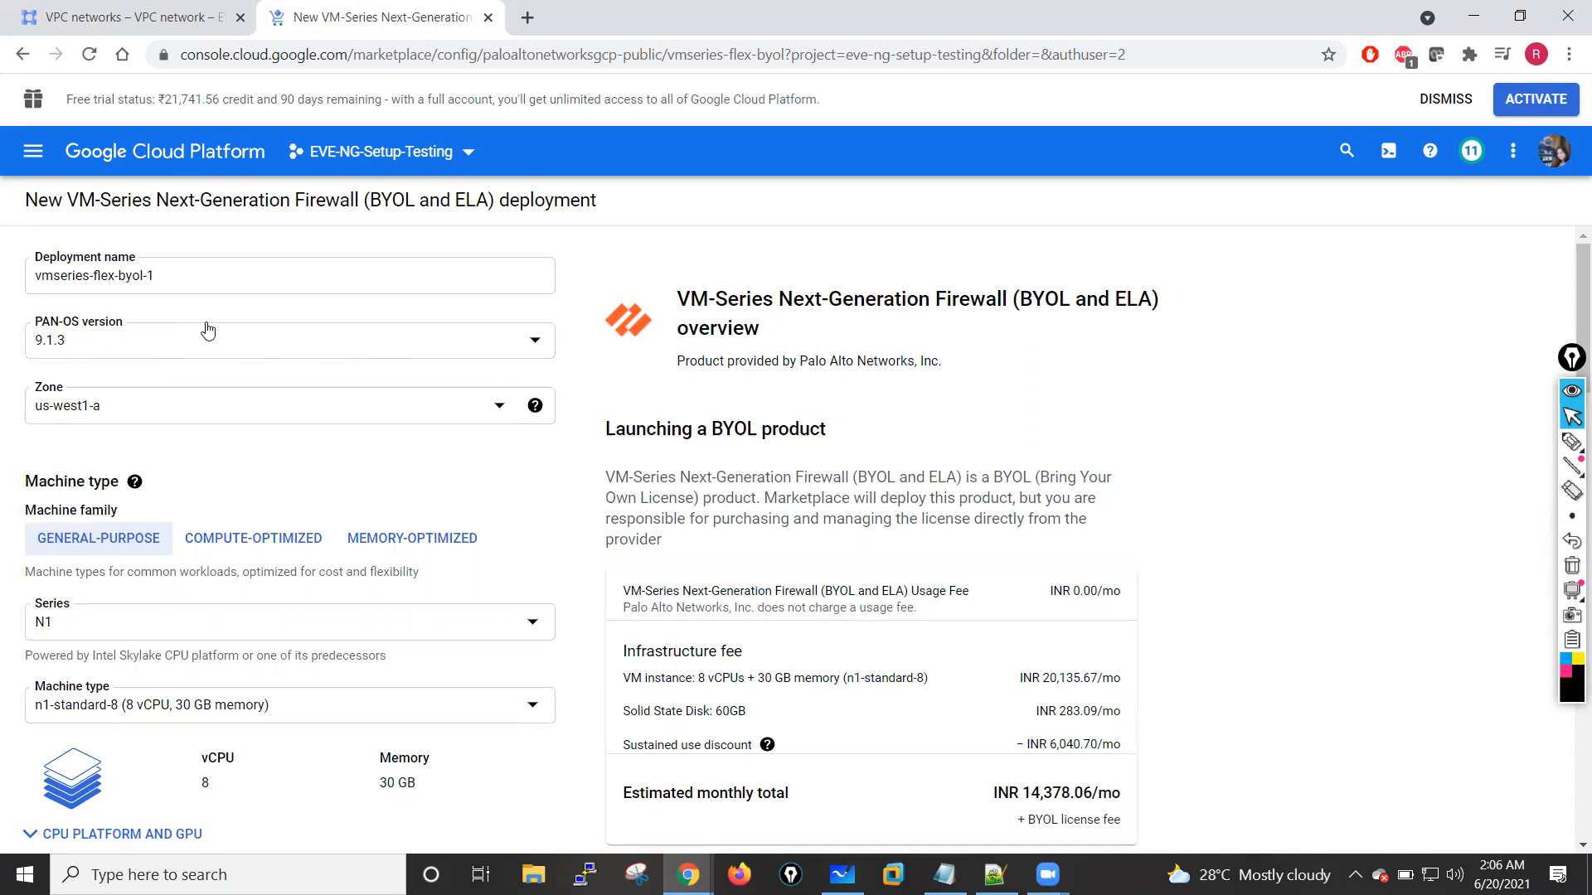
Step: Check the available PAN-OS versions for the deployment and choose 9.1.3
left_click(540, 346)
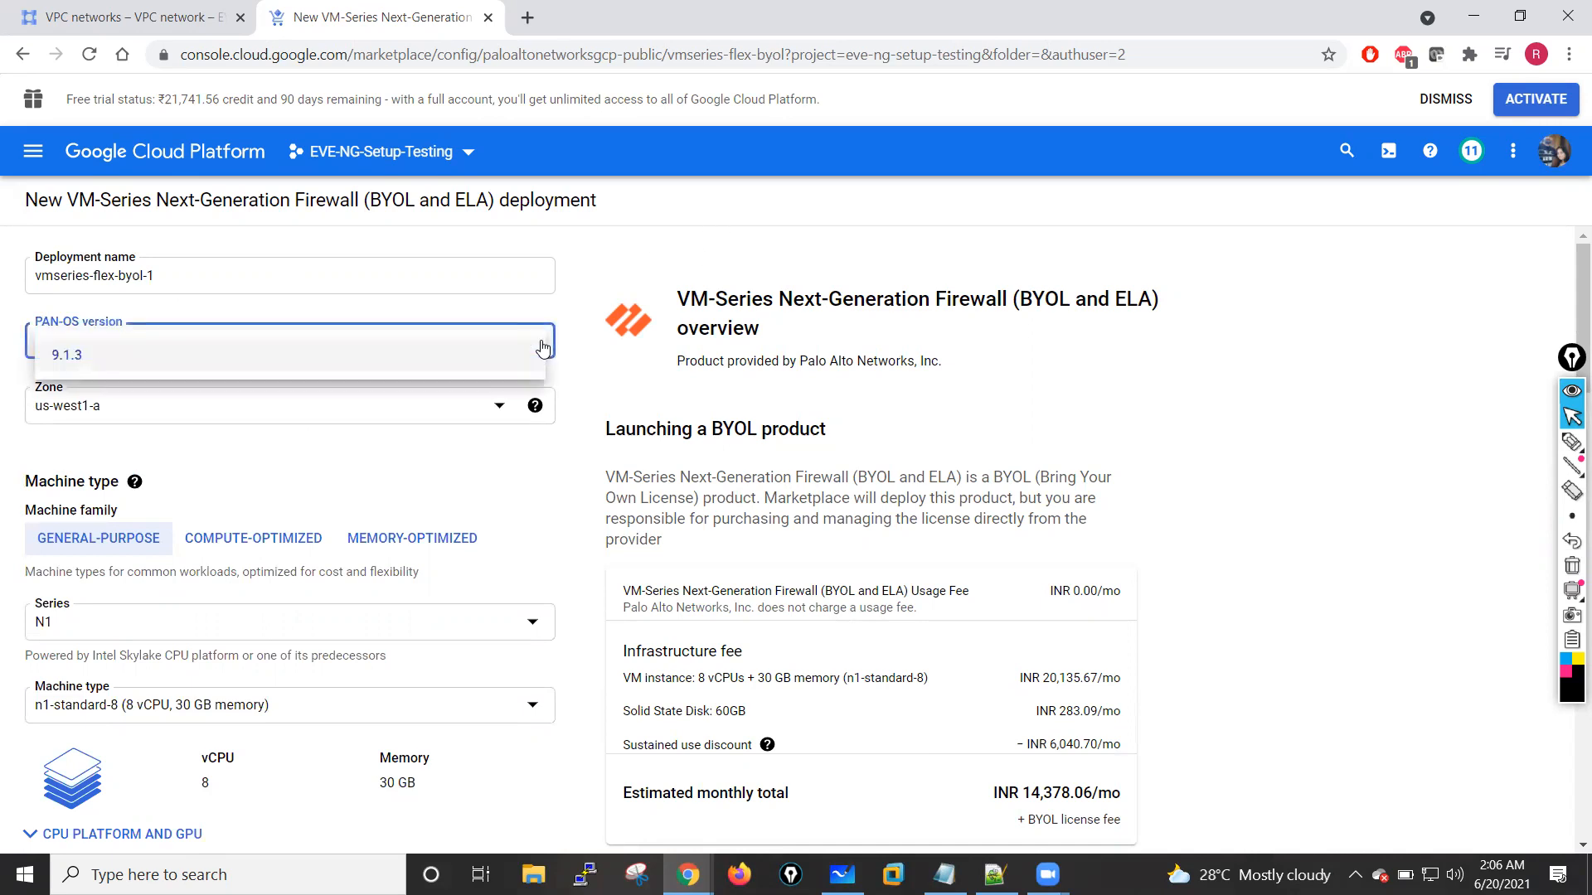
left_click(522, 345)
left_click(539, 344)
left_click(611, 298)
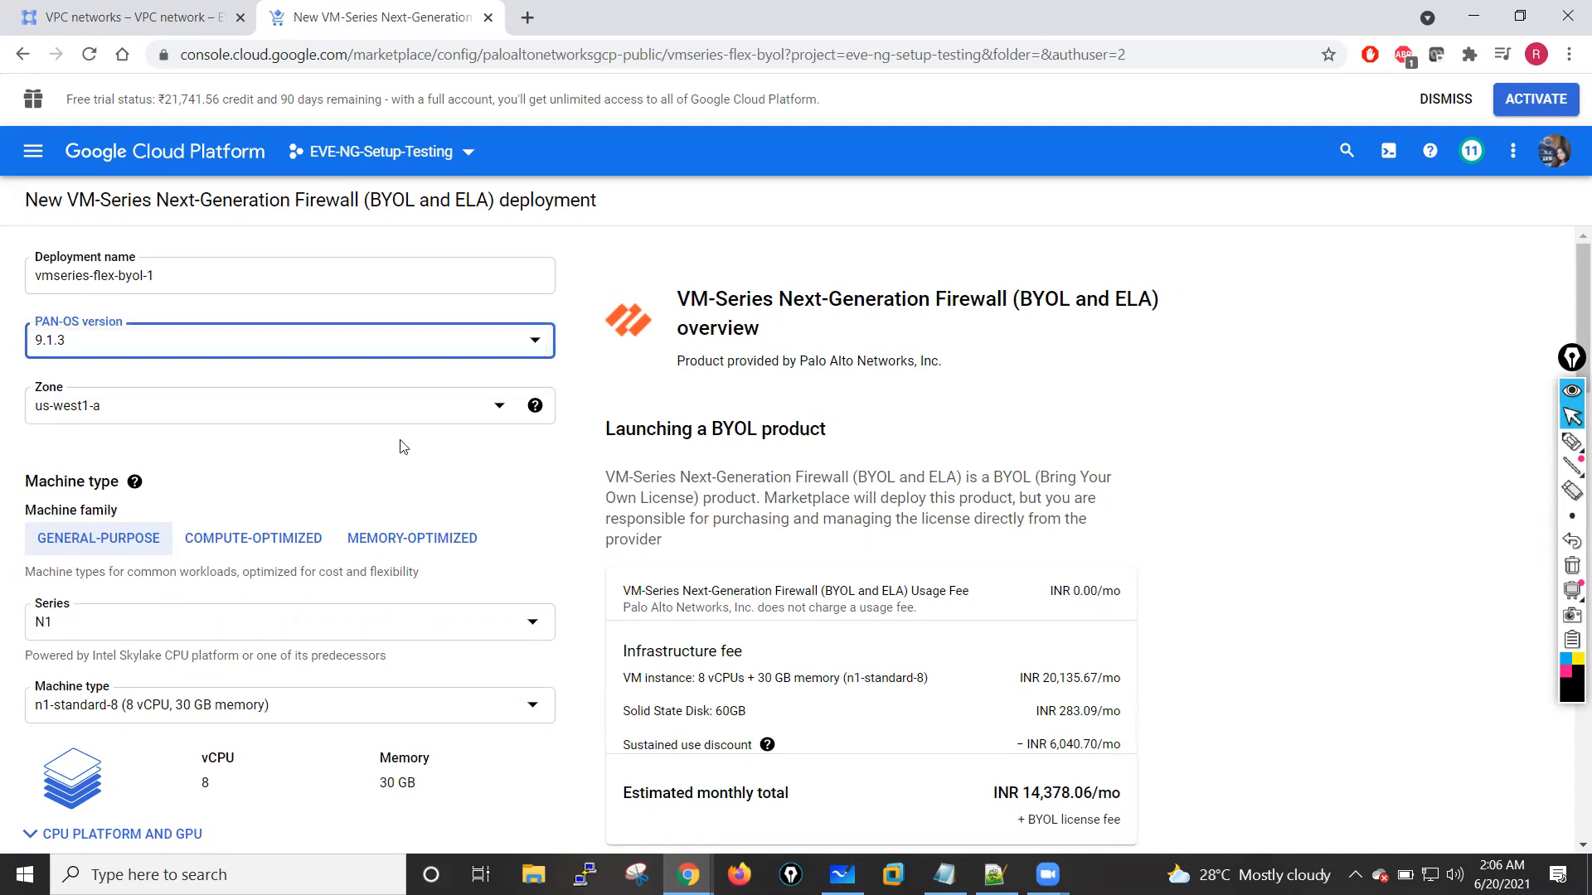
Step: Name the deployment paloaltofw01 and set its zone to us-central1-a
left_click_drag(208, 285, 30, 282)
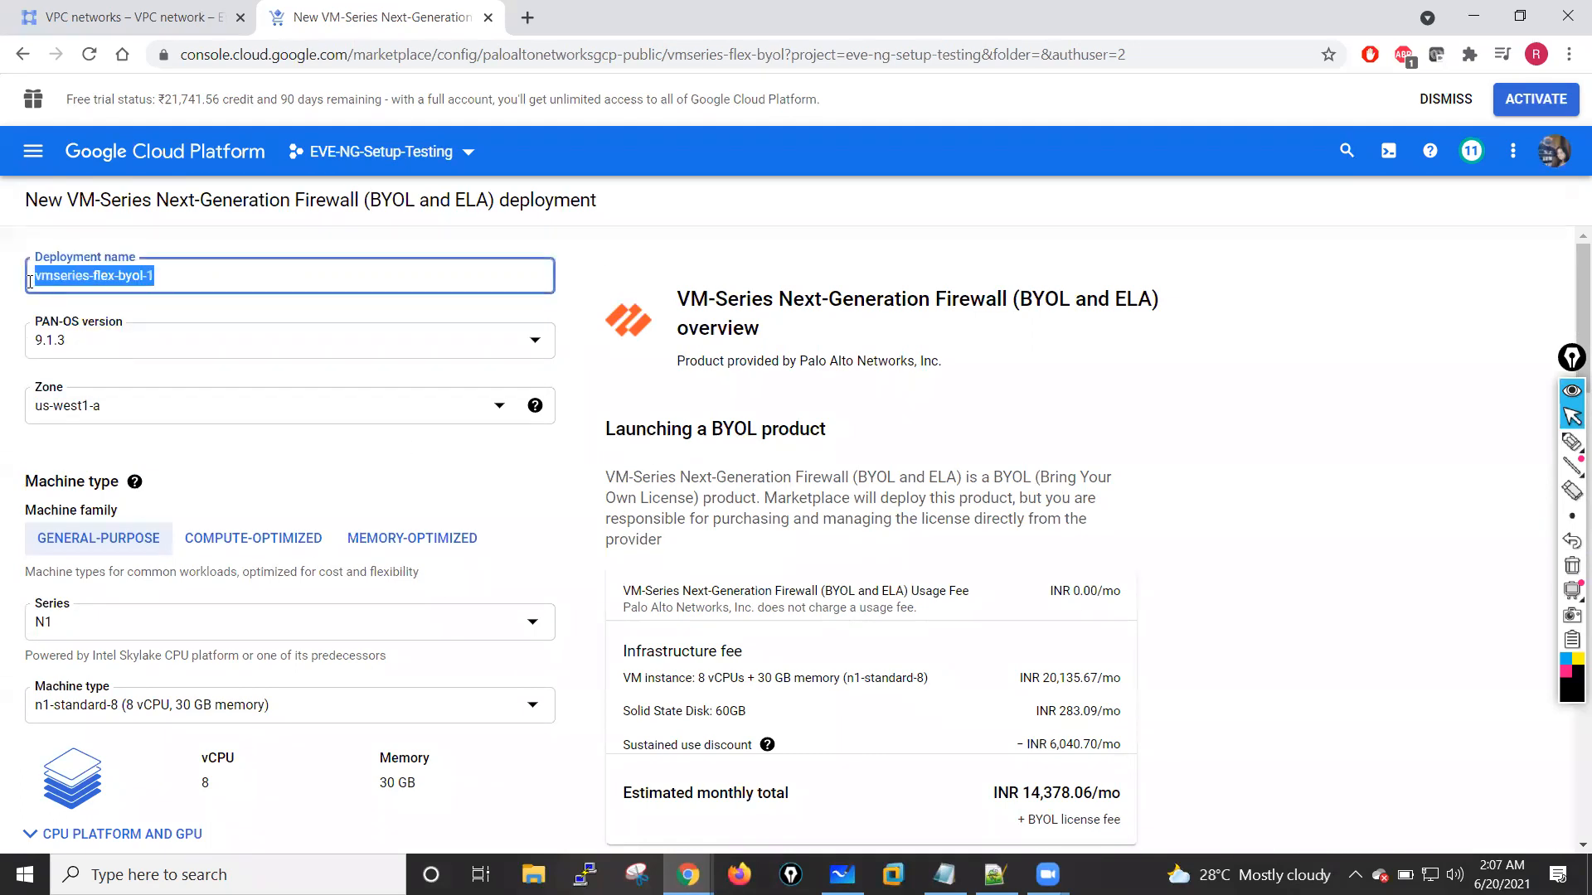
type("paloaltof")
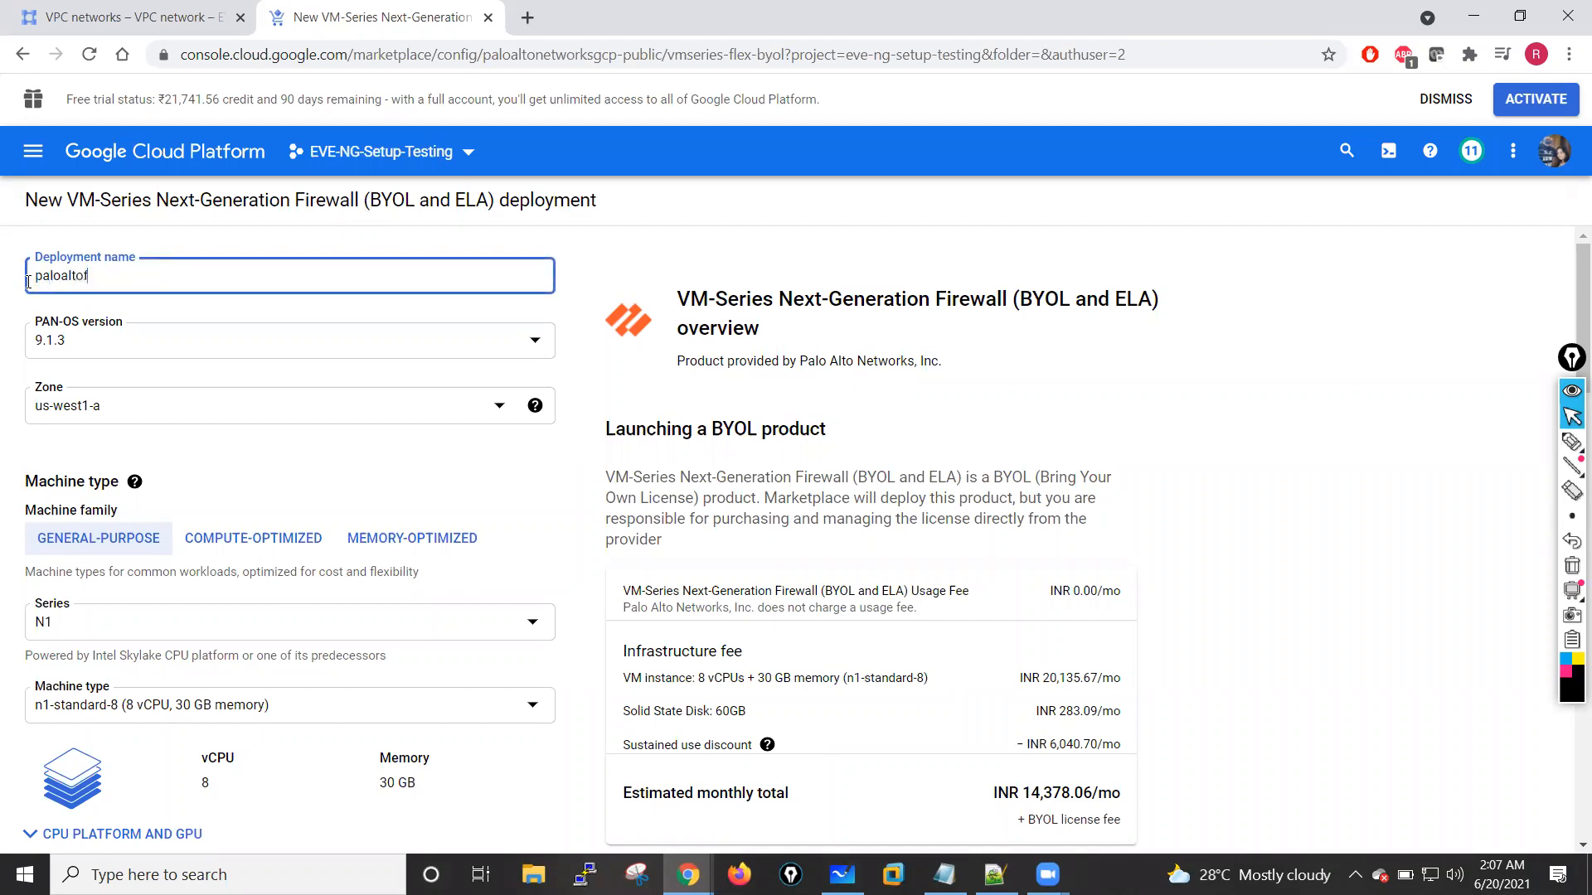
type("w01")
left_click(498, 405)
left_click_drag(504, 449, 503, 436)
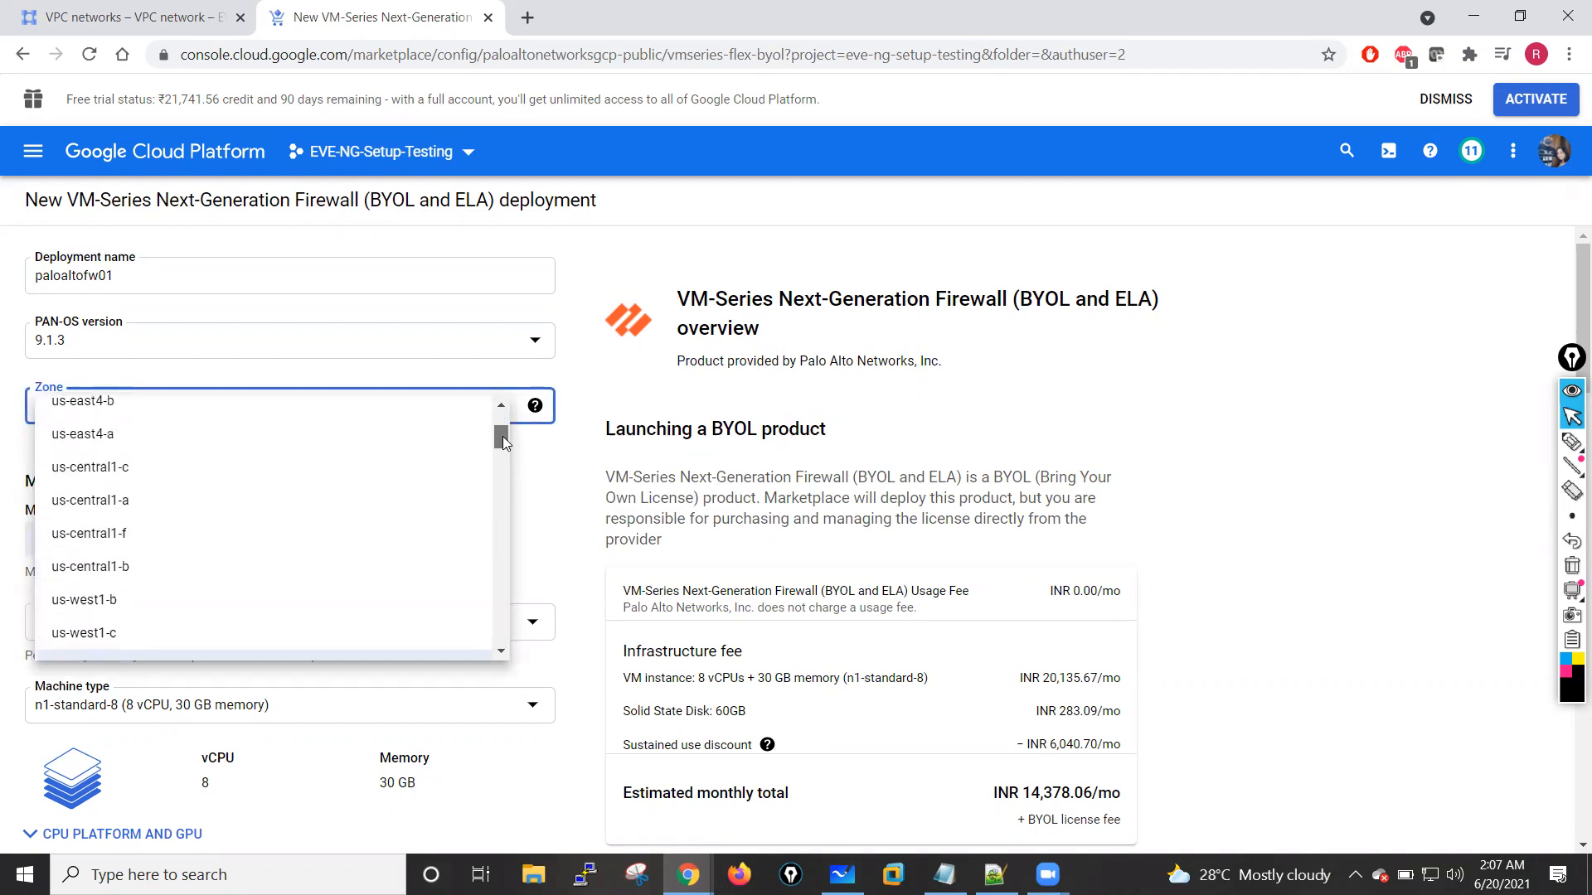
left_click(104, 502)
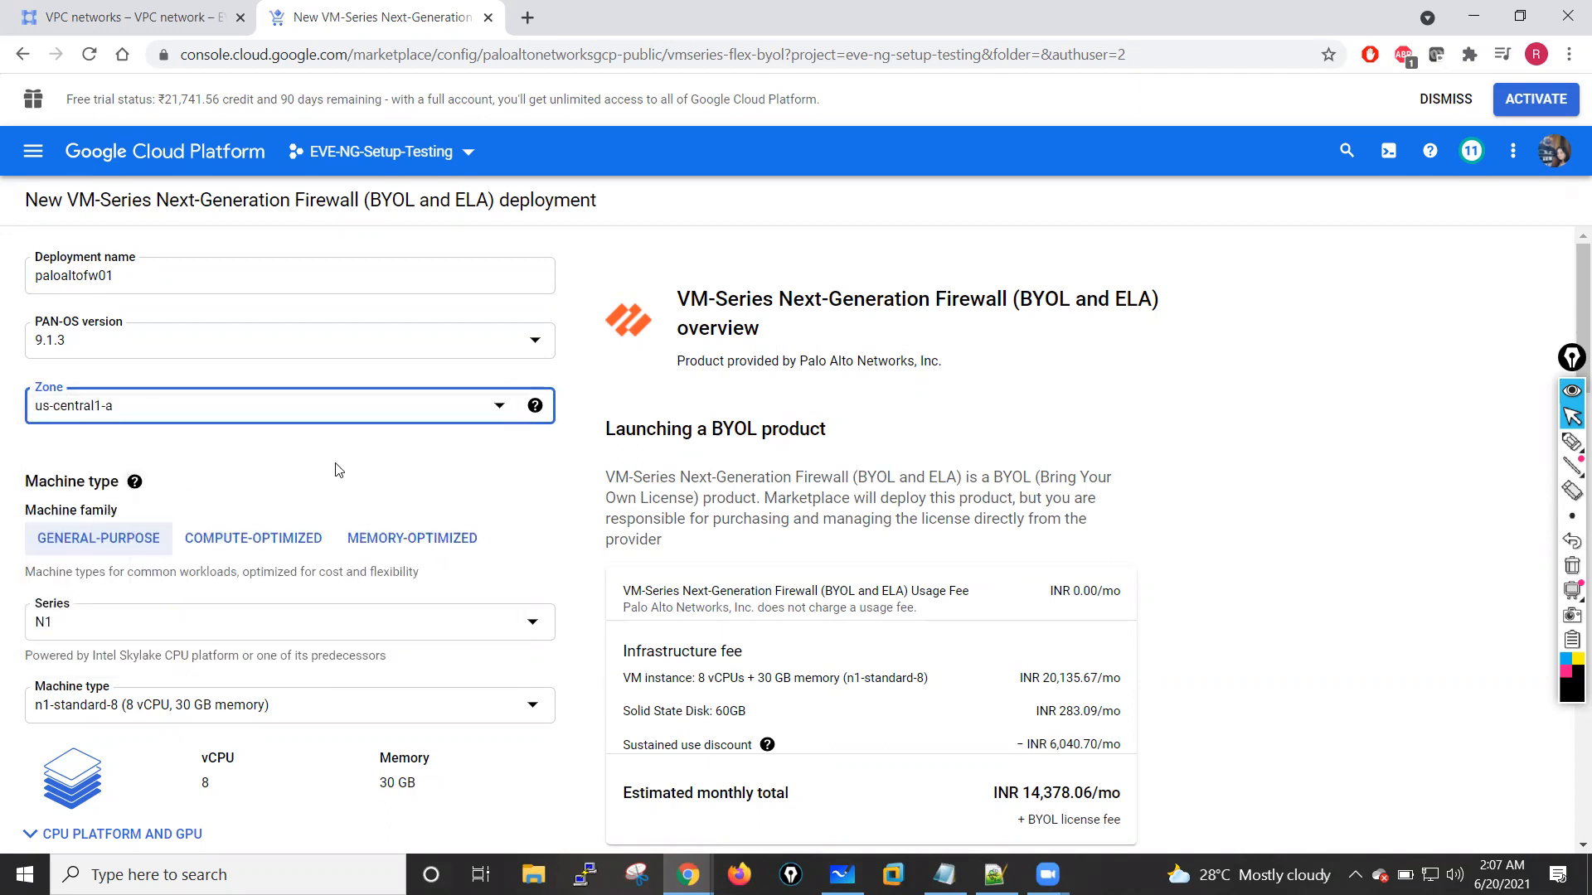
Step: Review the deployment's machine type, SSH key and boot disk settings
scroll(338, 470, "down", 2)
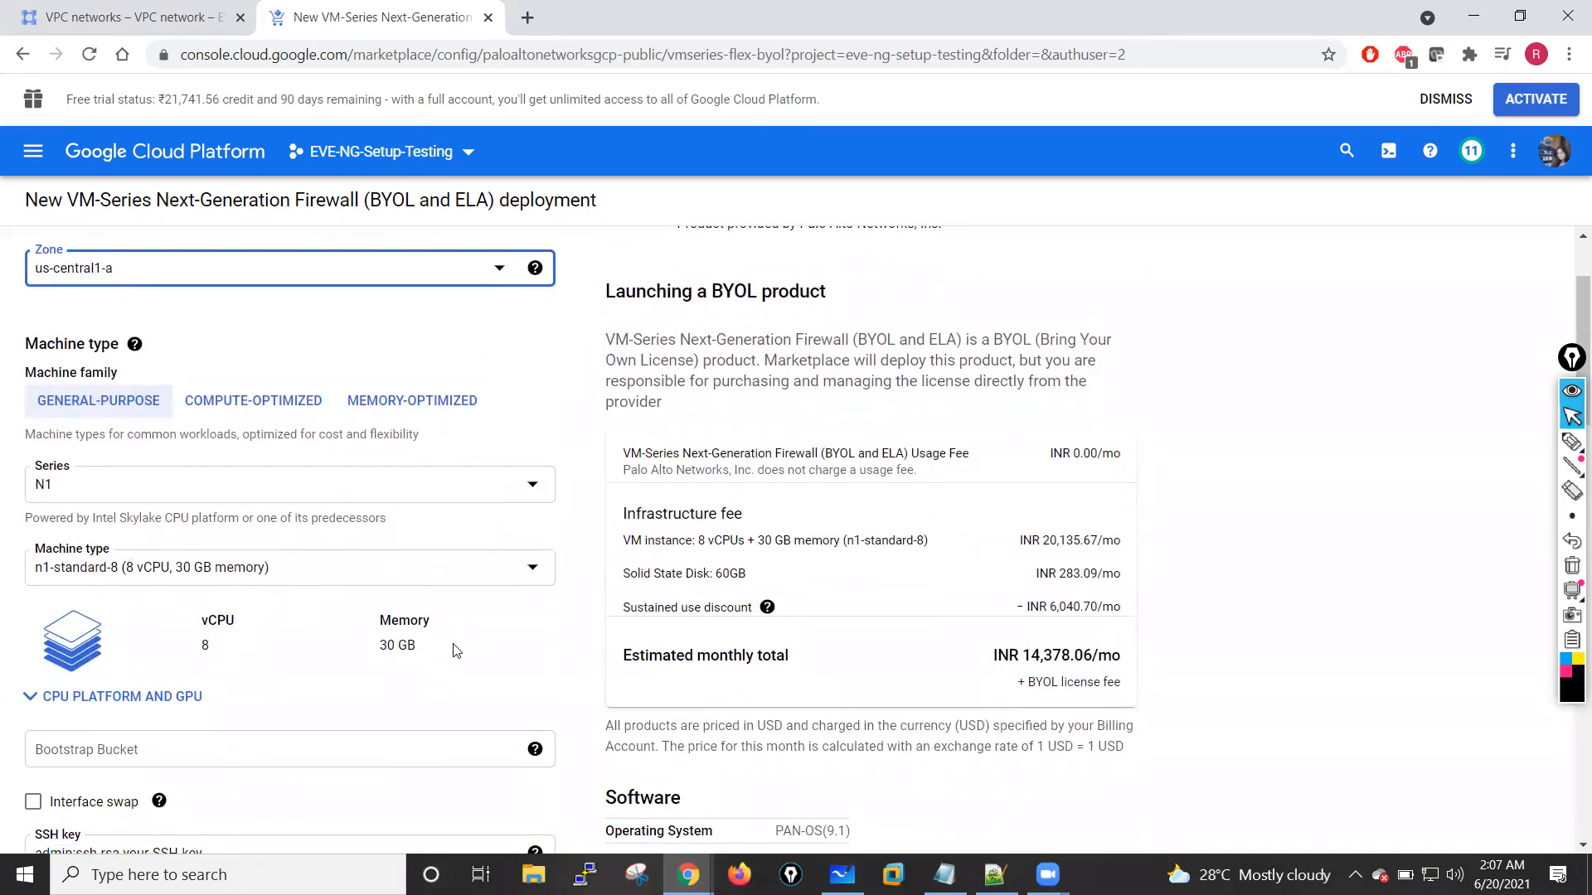
scroll(313, 594, "down", 4)
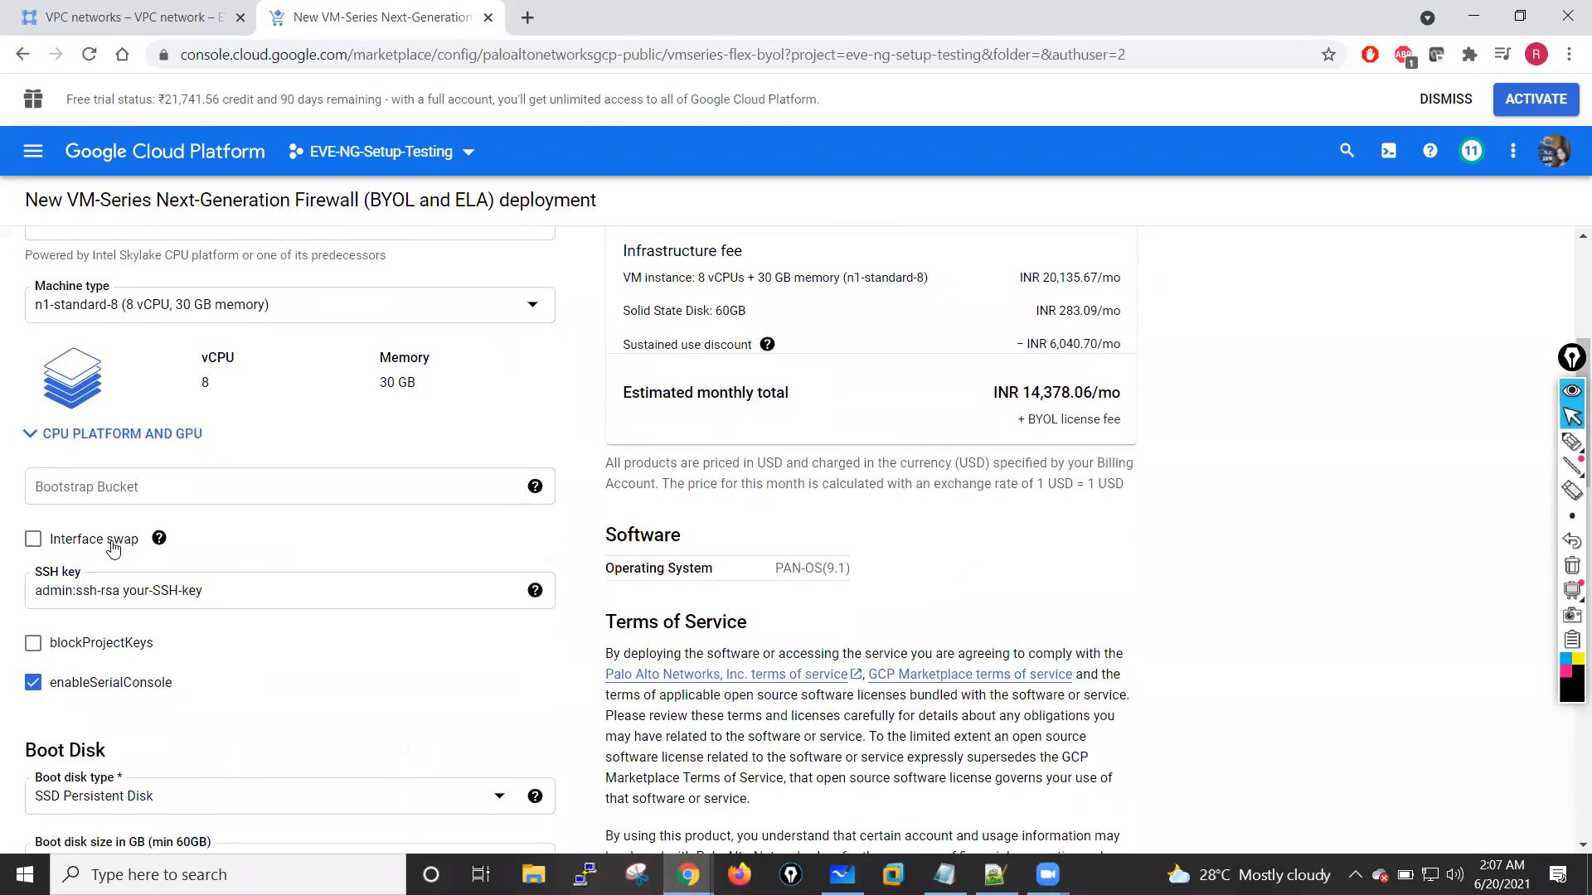
scroll(302, 548, "up", 6)
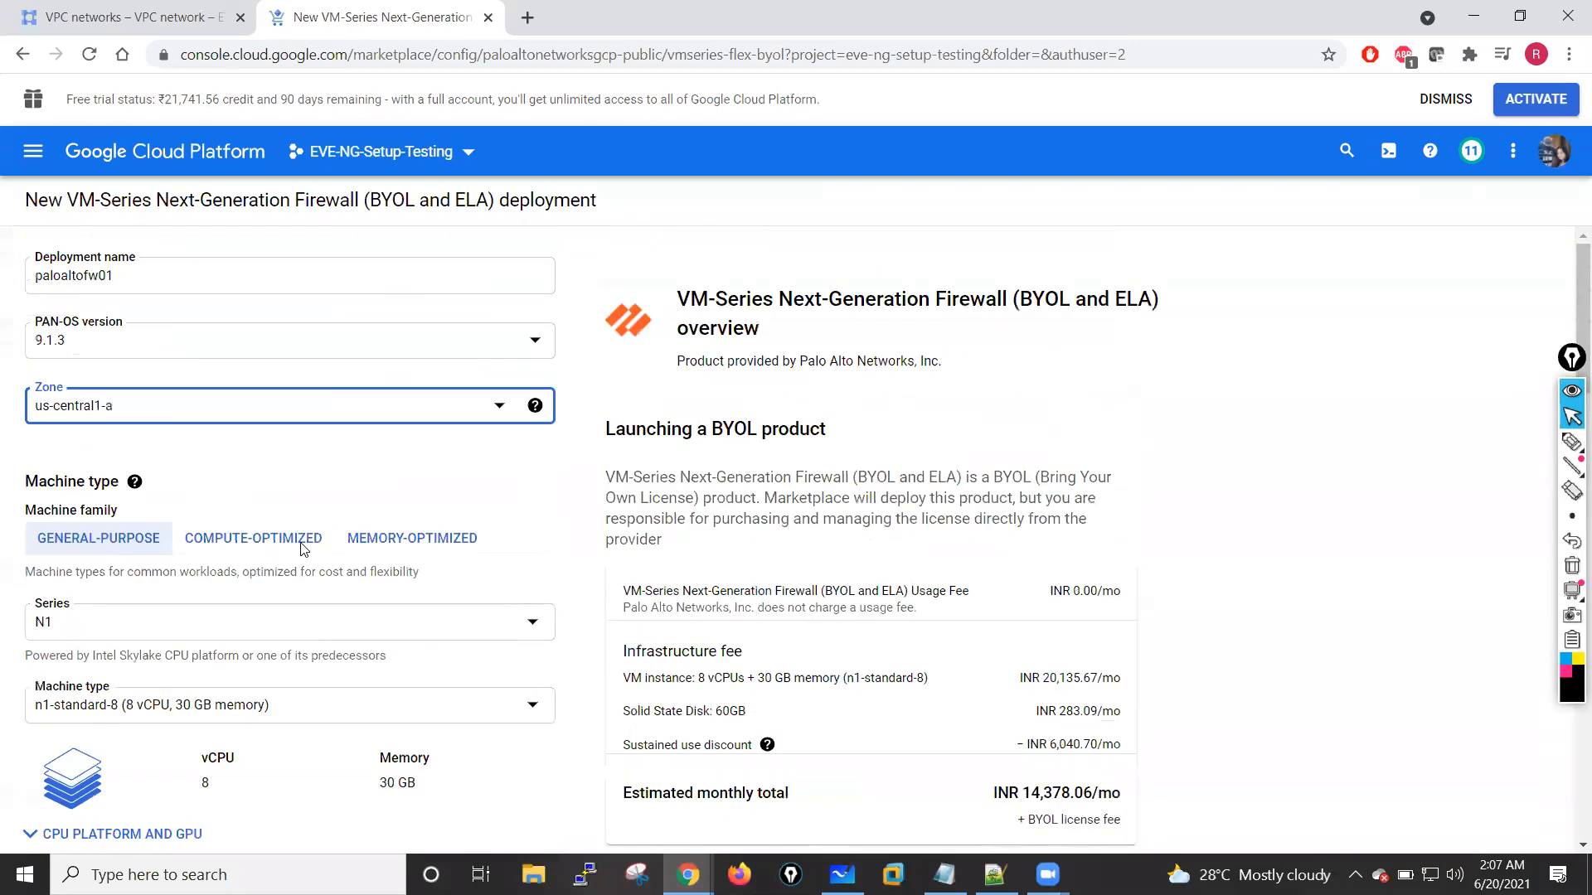
scroll(302, 547, "down", 6)
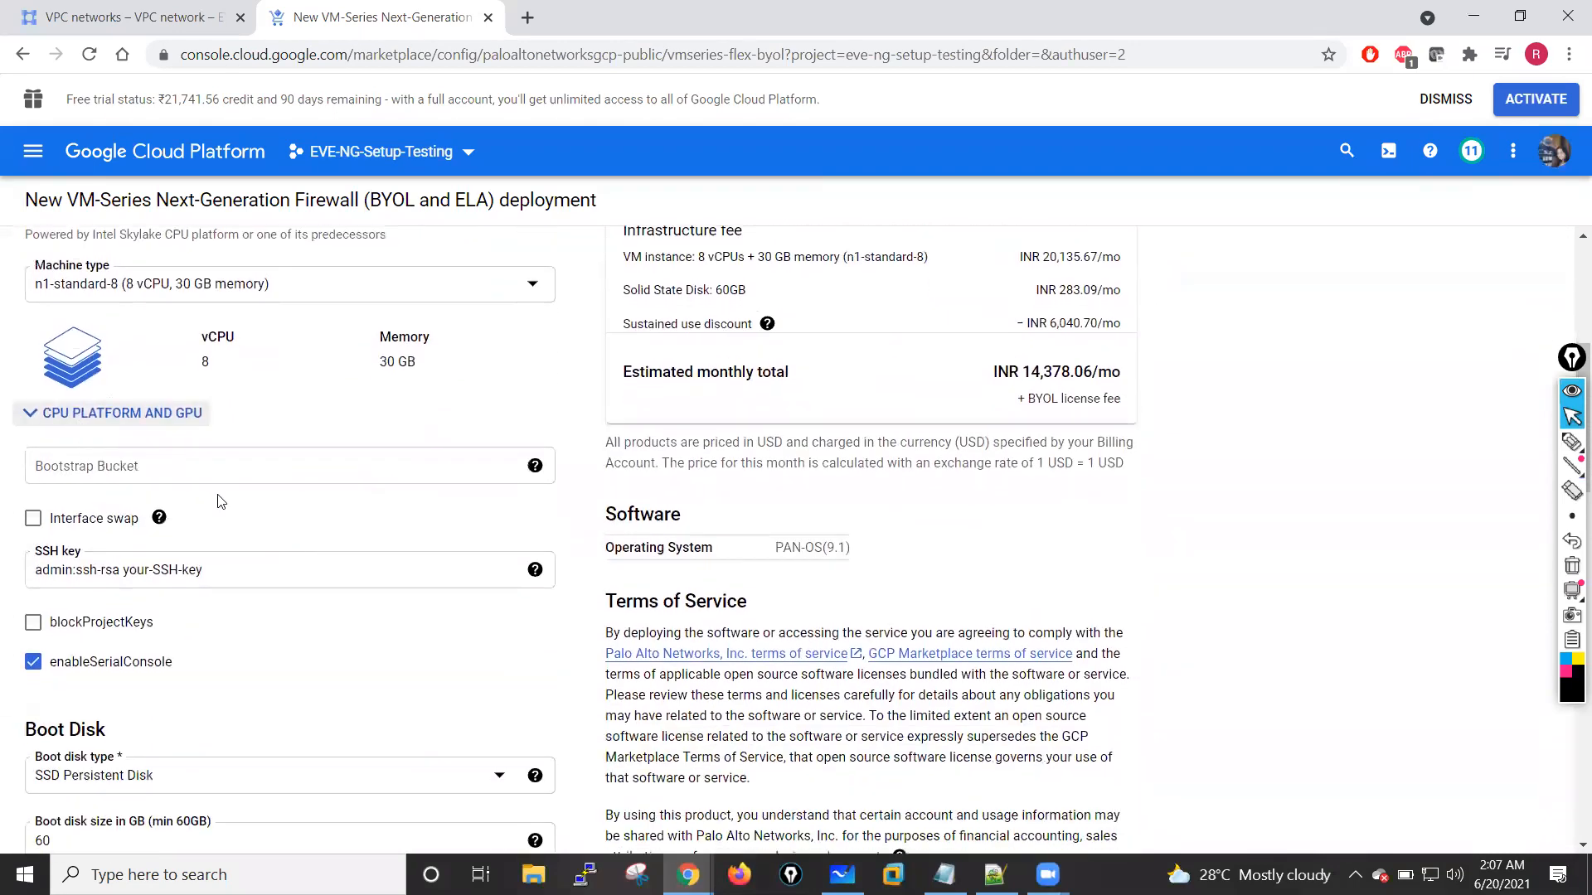
scroll(324, 515, "down", 4)
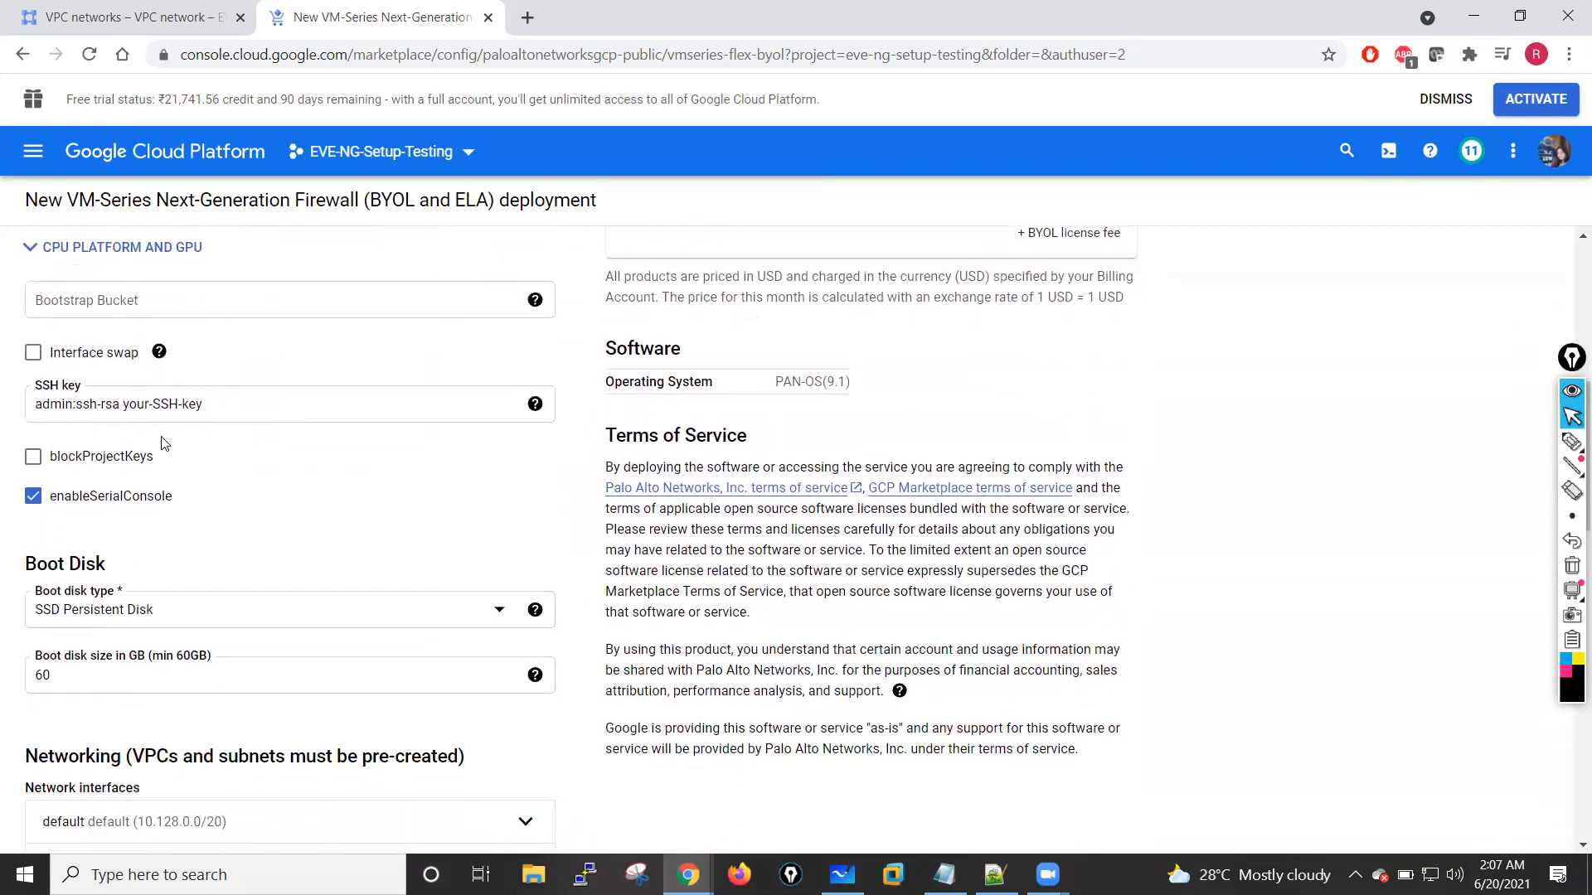
left_click(218, 317)
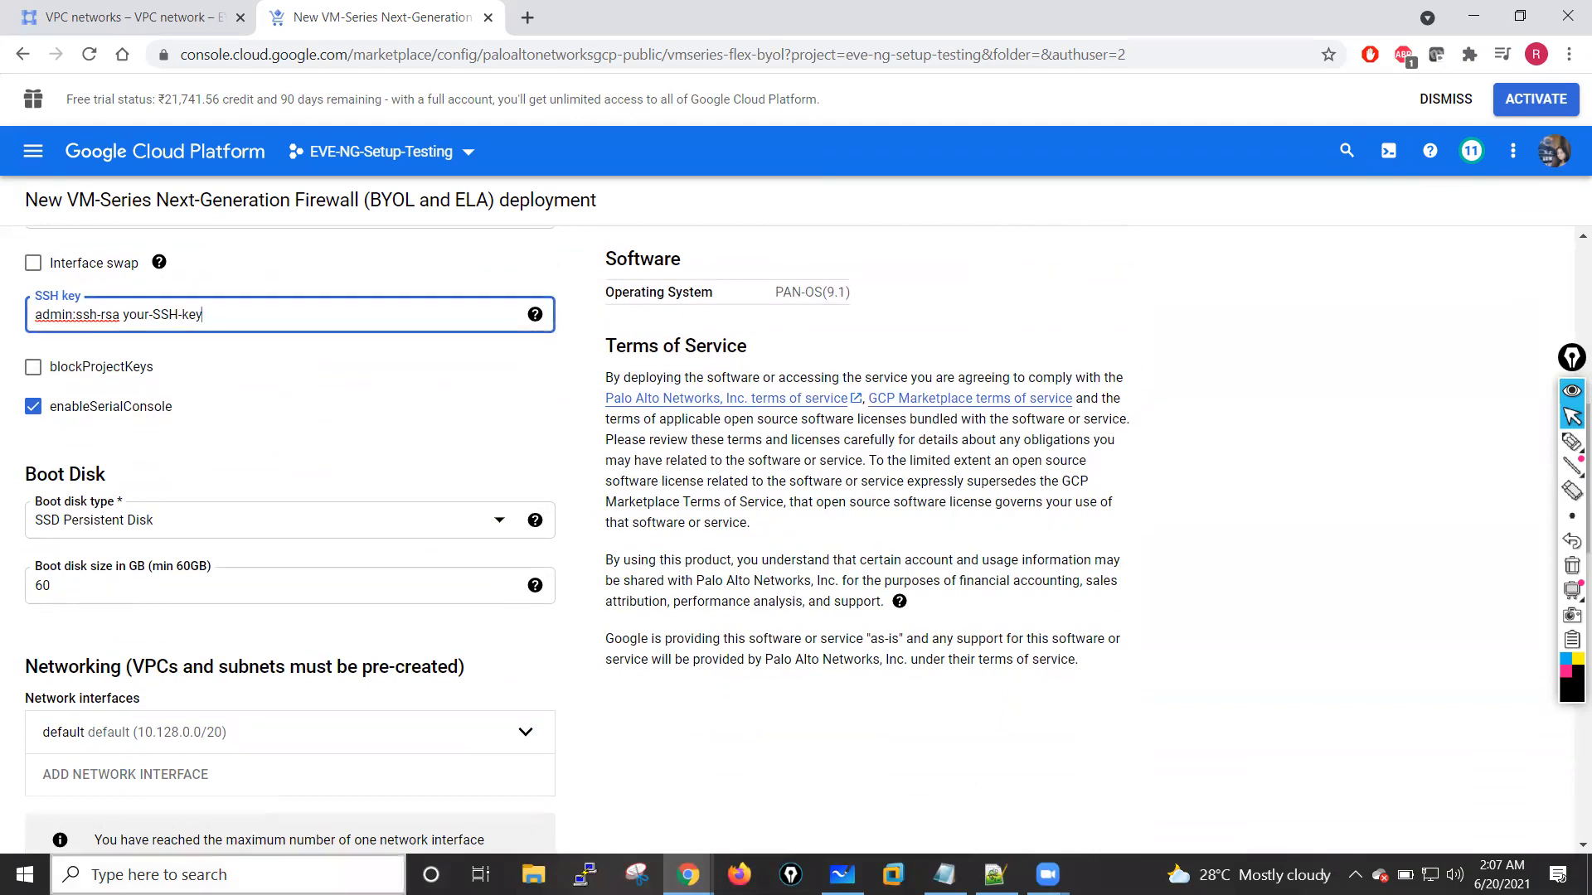
Step: Open a Command Prompt window and place it over the browser with the SSH key field still in view
left_click(196, 875)
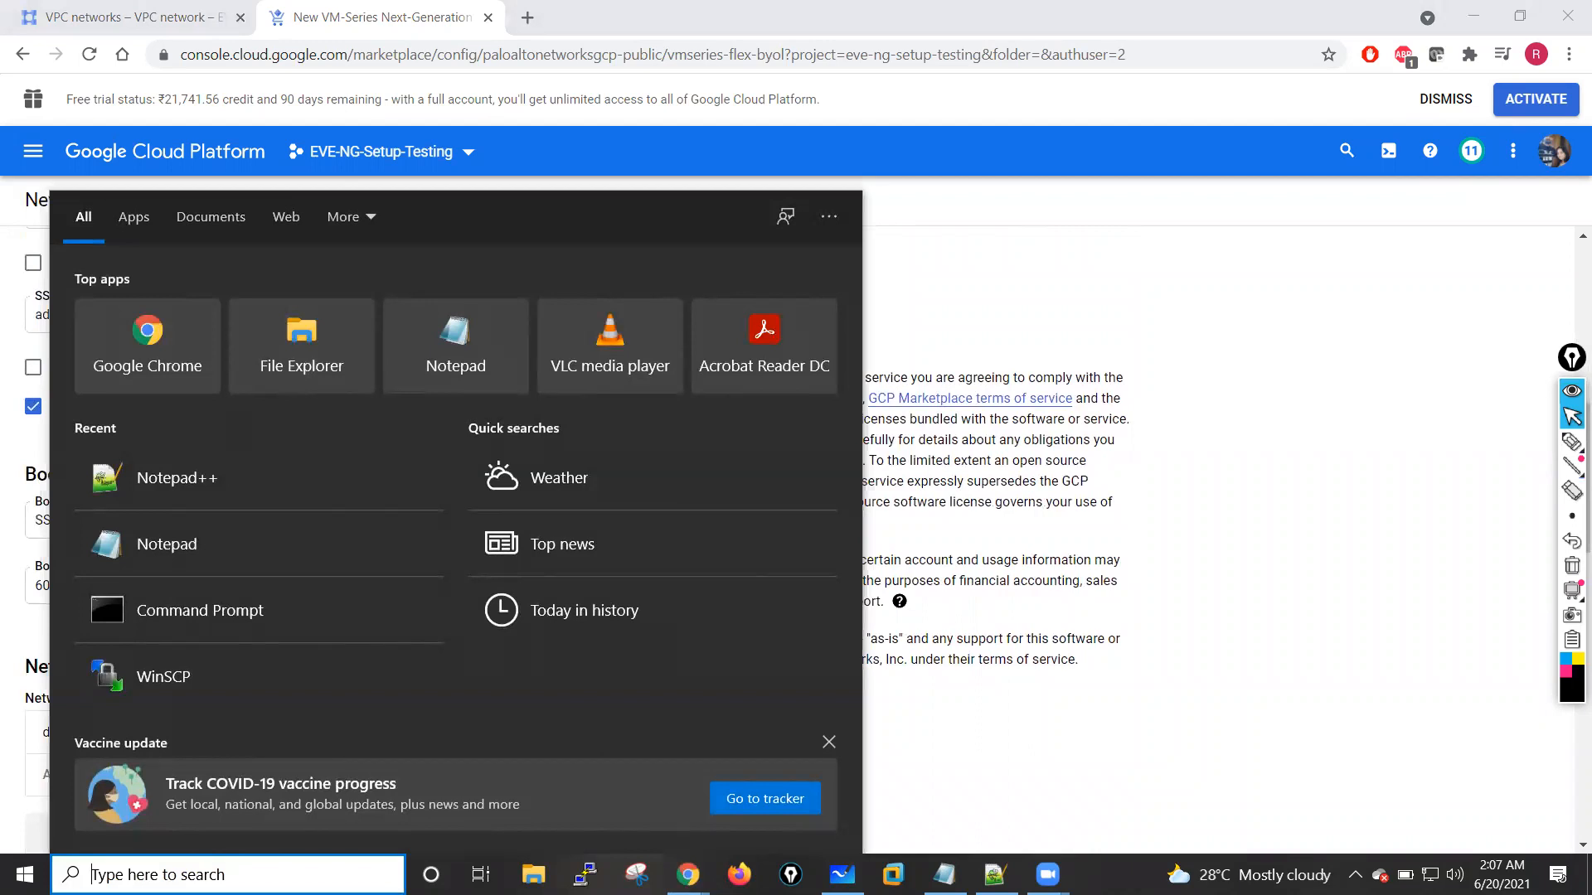
type("cmd4")
key("BackSpace")
key("Return")
left_click_drag(451, 50, 883, 157)
left_click(748, 278)
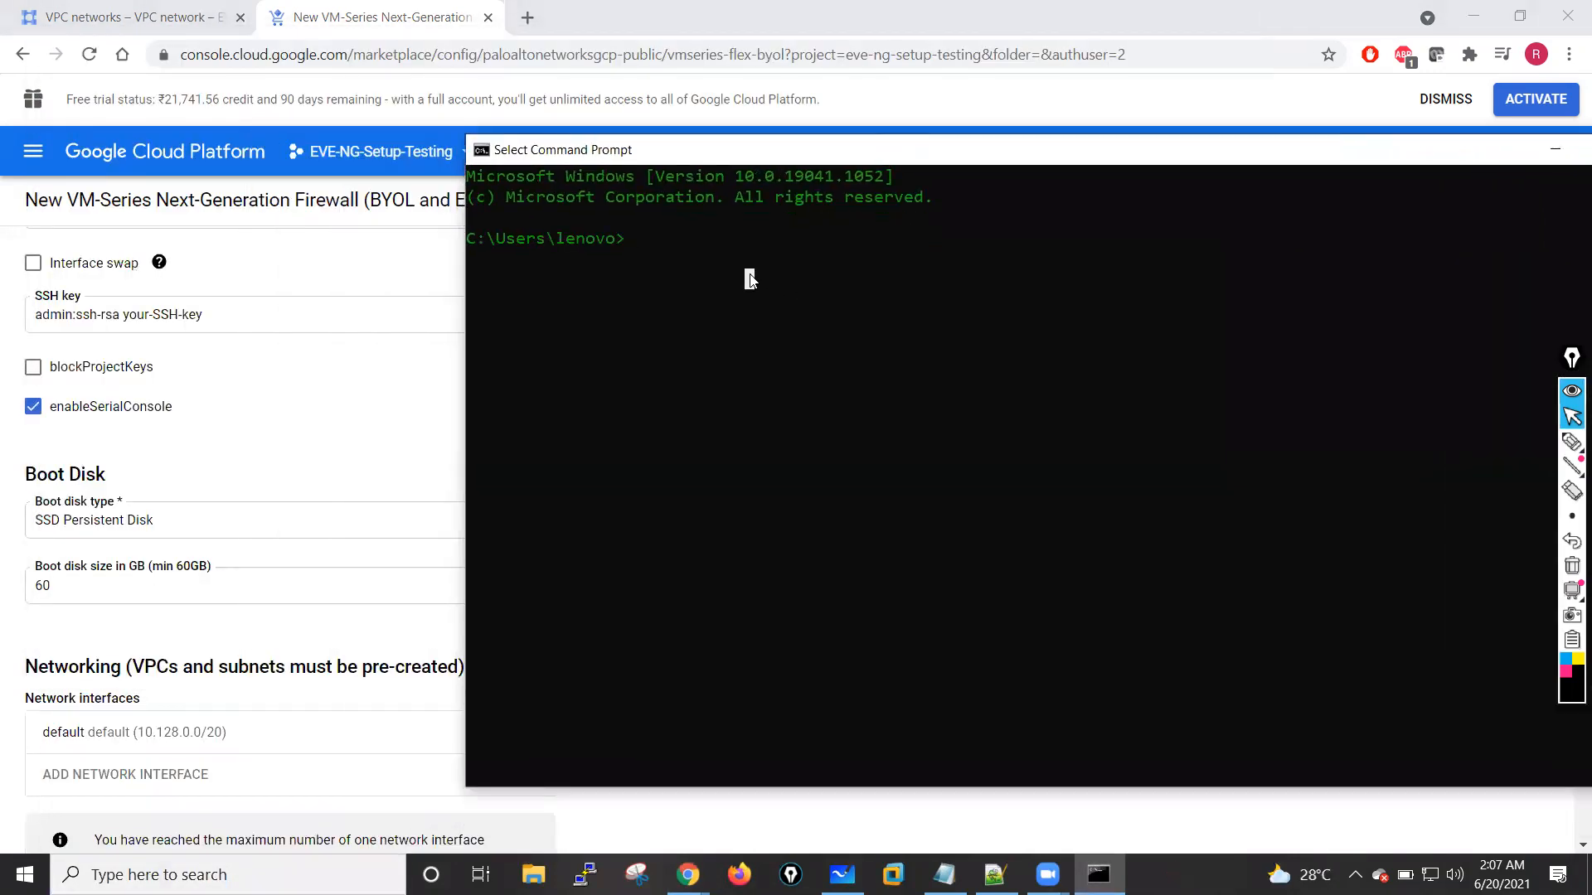
Step: Start generating a 2048-bit RSA key pair with the comment admin using ssh-keygen -t rsa -b 2048 -C admin
type("ssh-keygen -t")
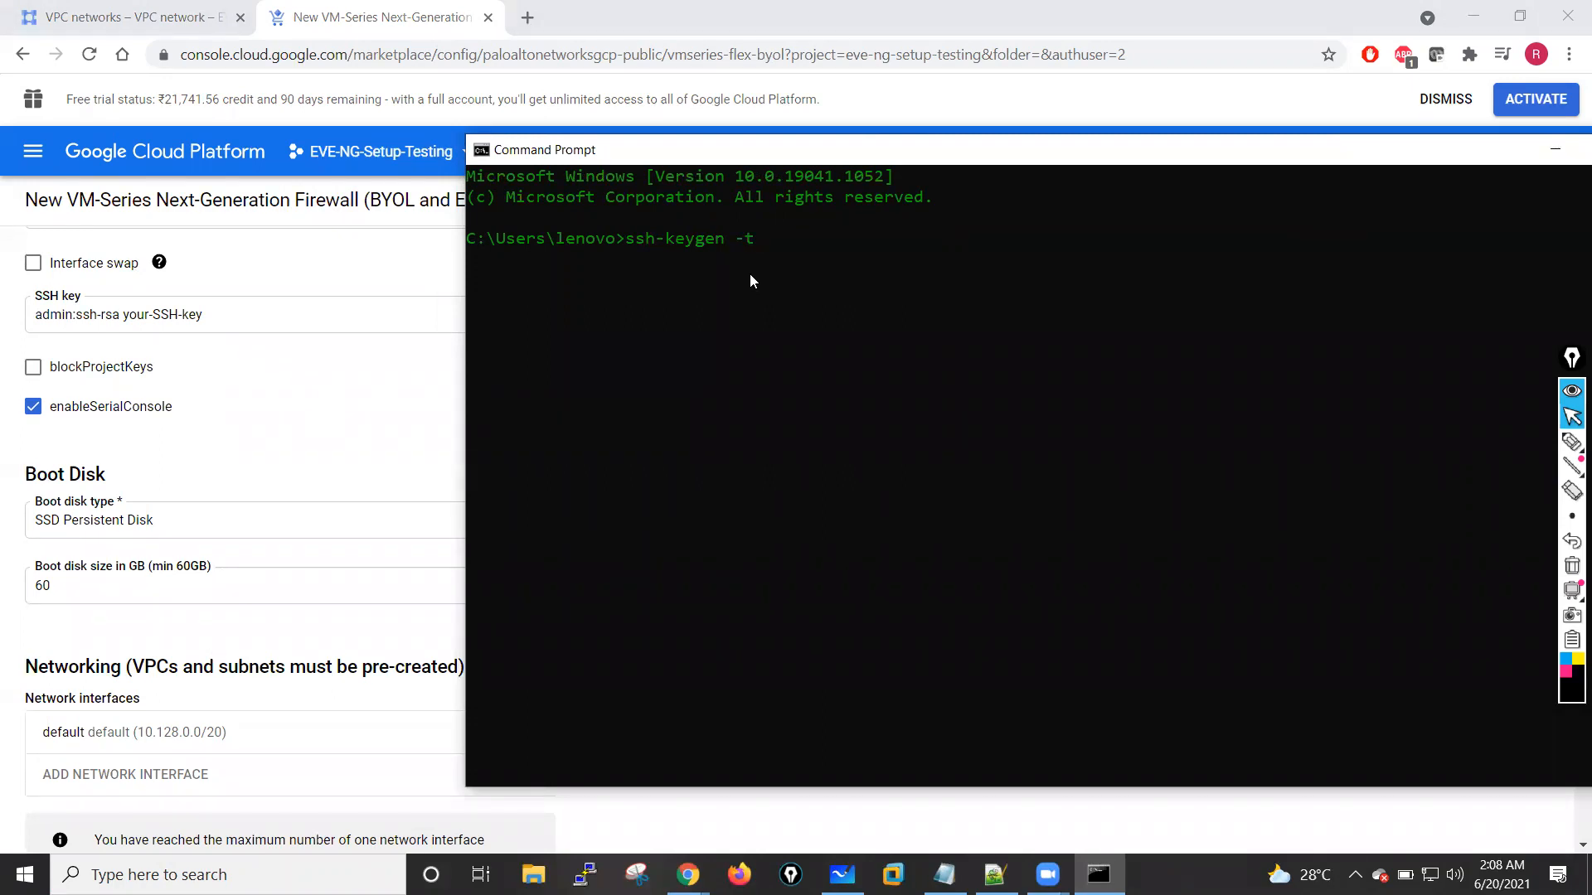
type("rsa -b 2048 -C admin")
key("Return")
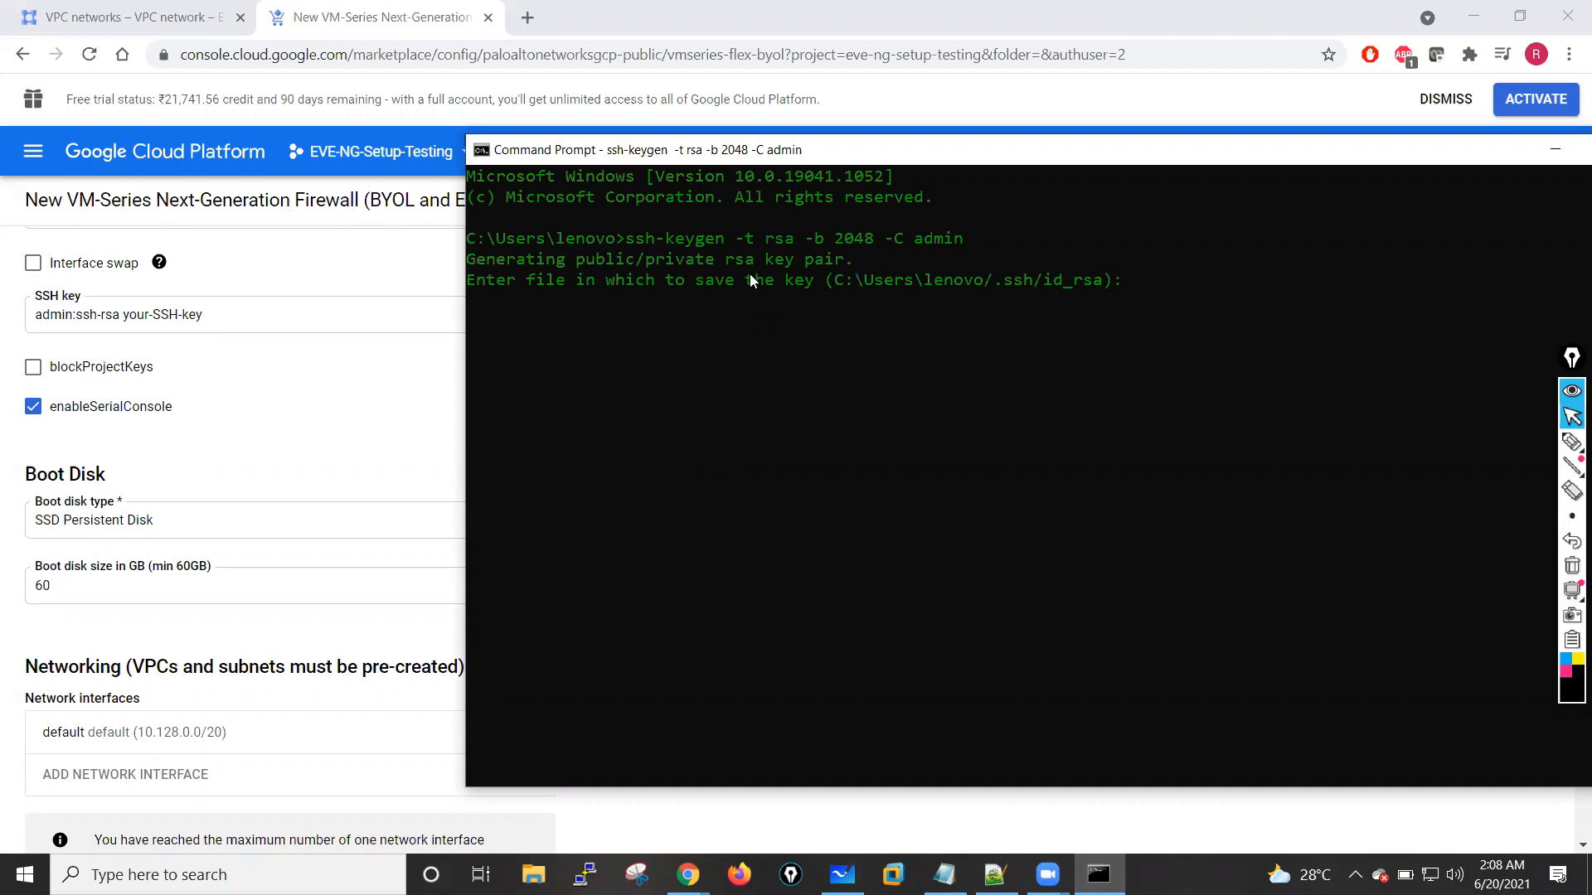
Step: Save the generated key pair under the file name mypalofw with an empty passphrase
type("mypalofw")
key("Return")
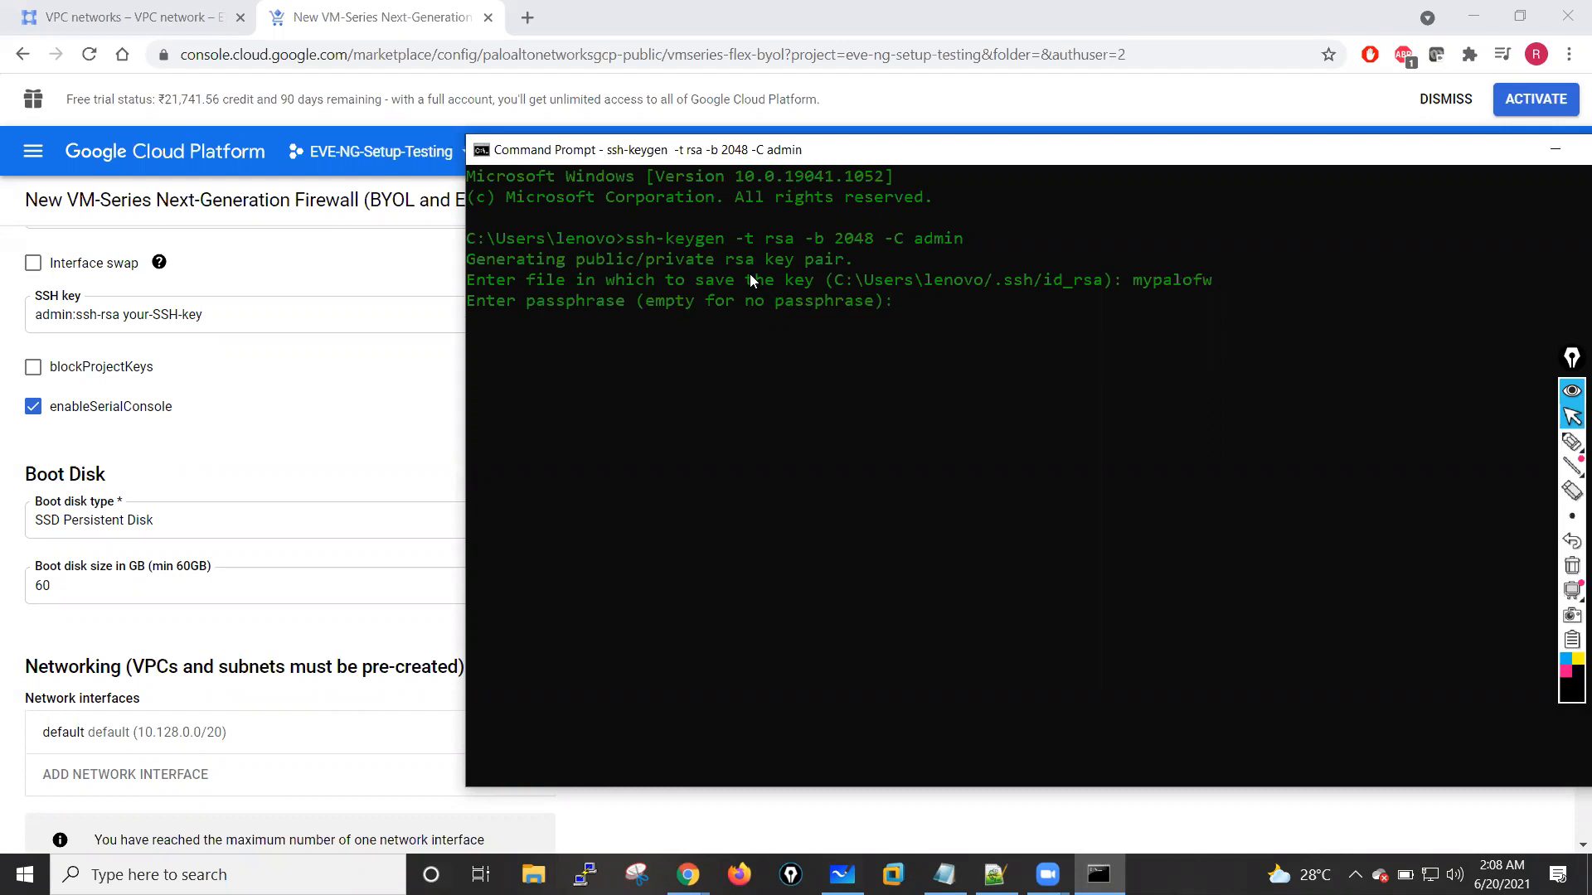
key("Return")
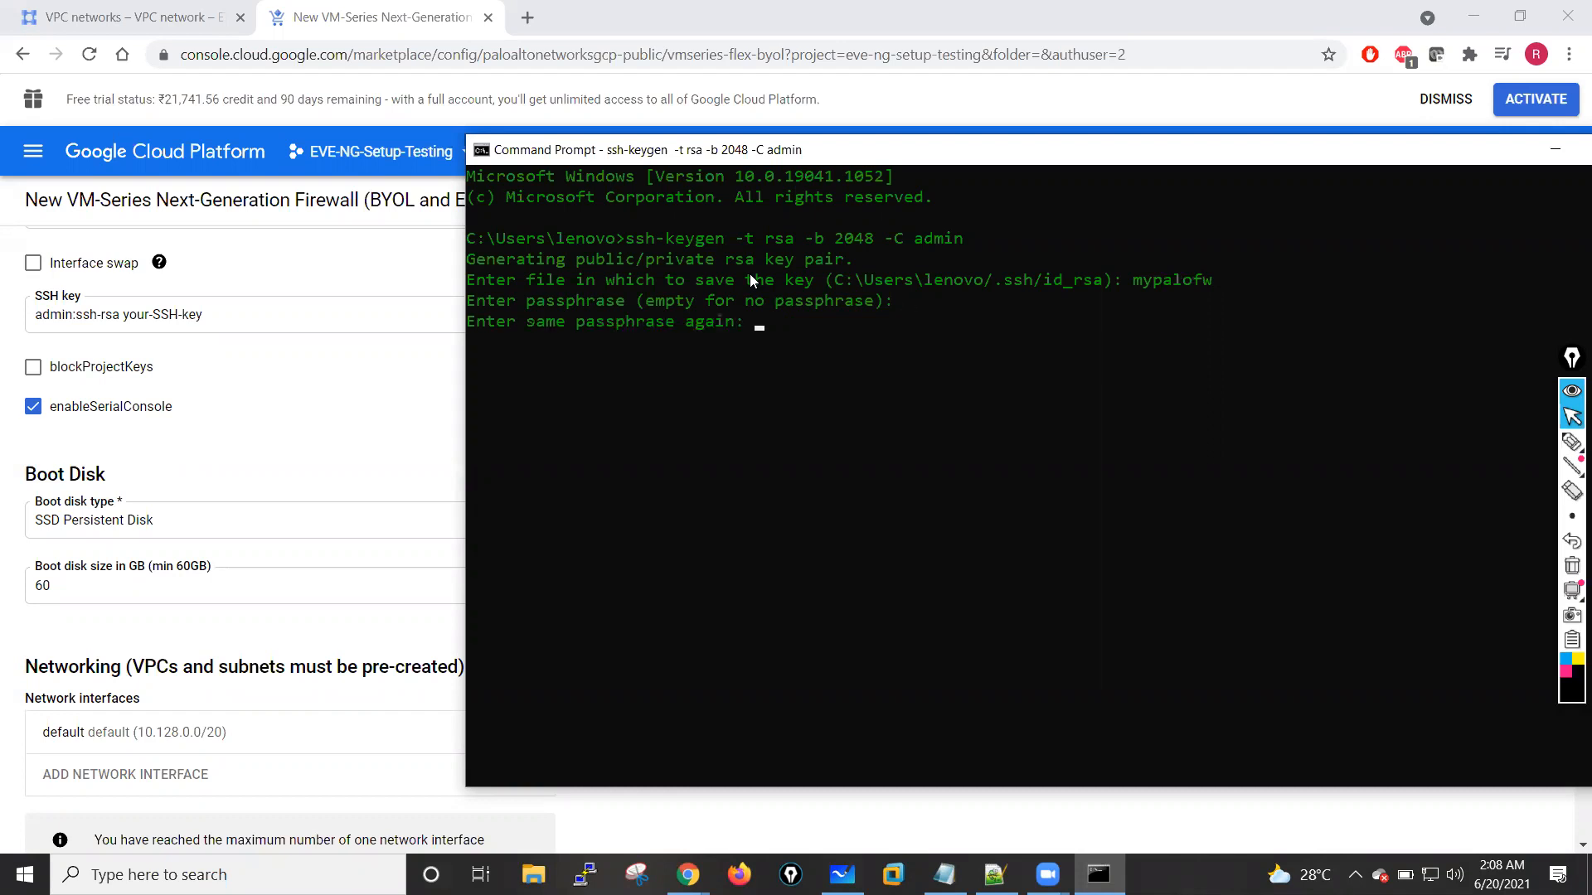
key("Return")
Step: List the current directory with dir and locate the mypalofw key file
key("Return")
key("Return")
key("Return")
type("dir")
key("Return")
type("dir")
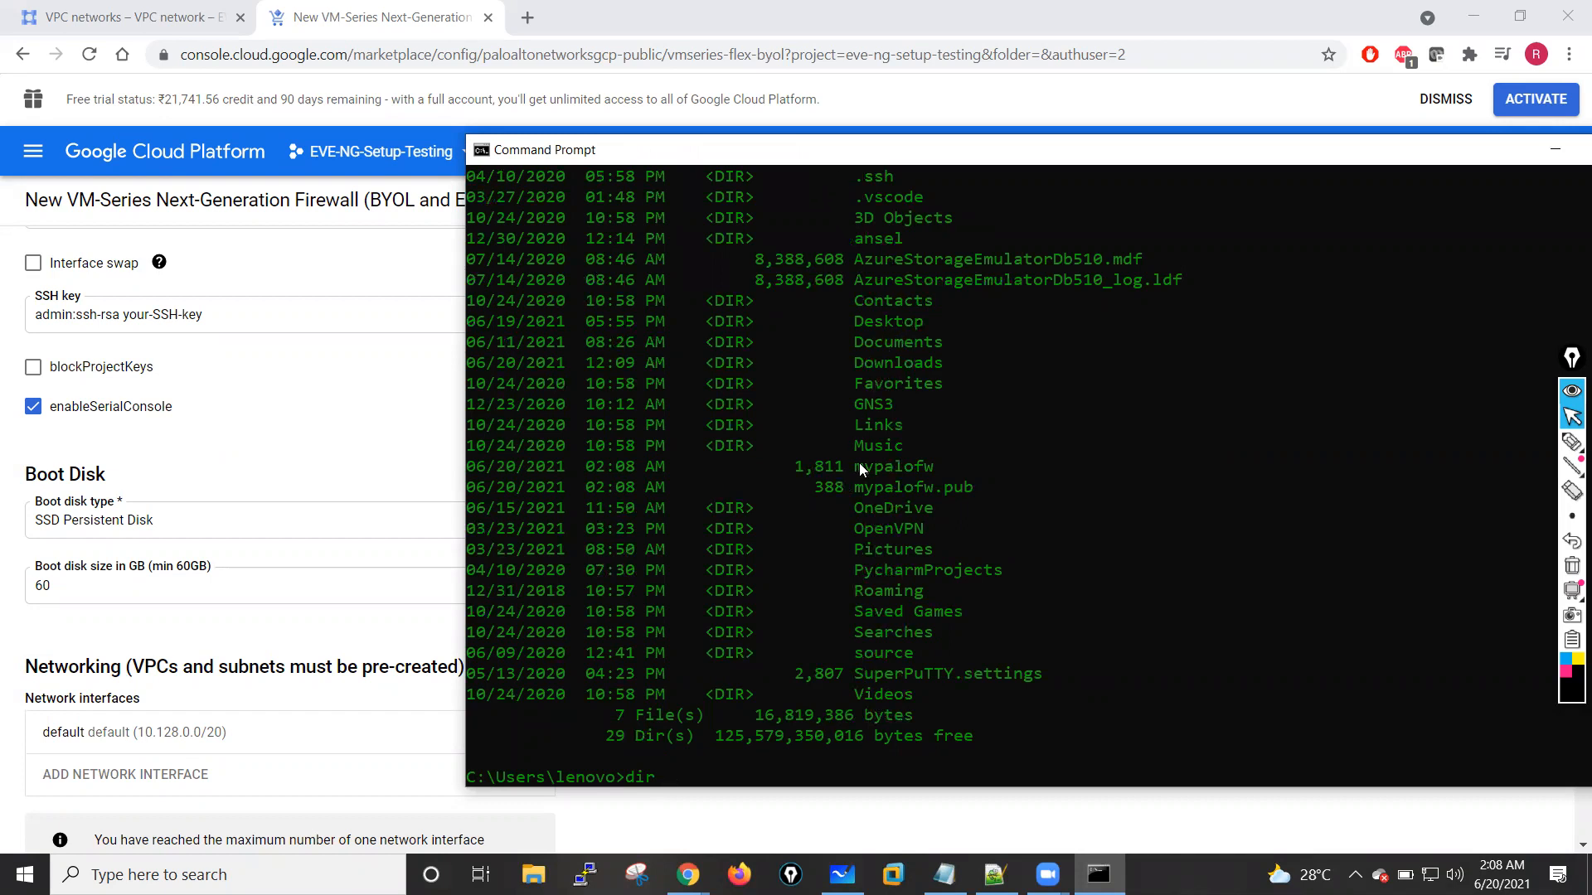
left_click_drag(860, 469, 932, 470)
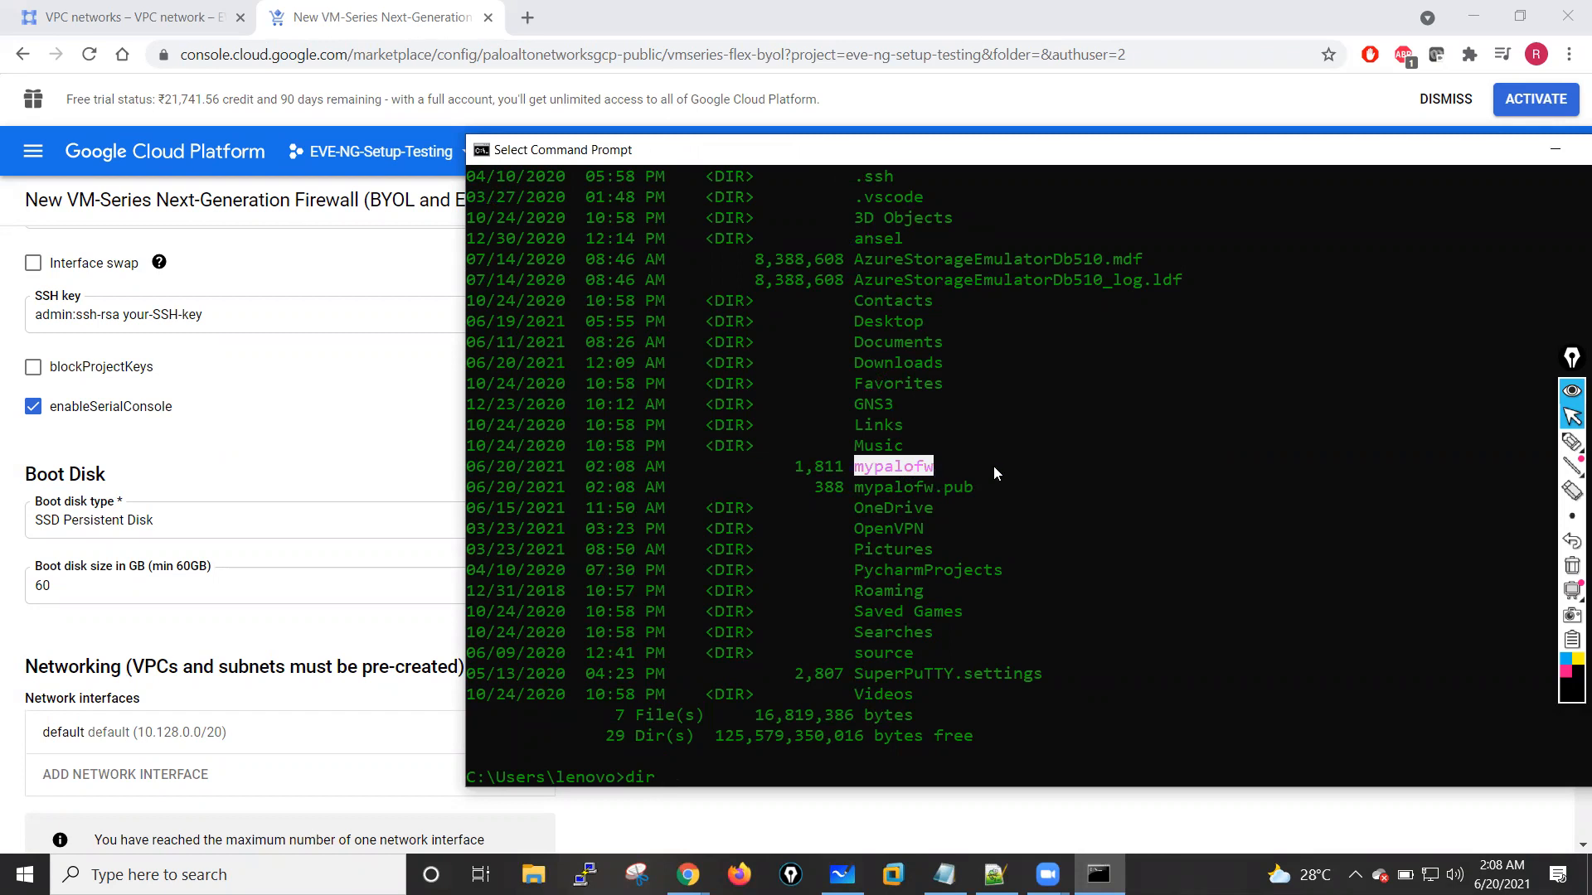
Step: Switch to File Explorer and browse to the mypalofw key files in C:\Users\lenovo
left_click(533, 875)
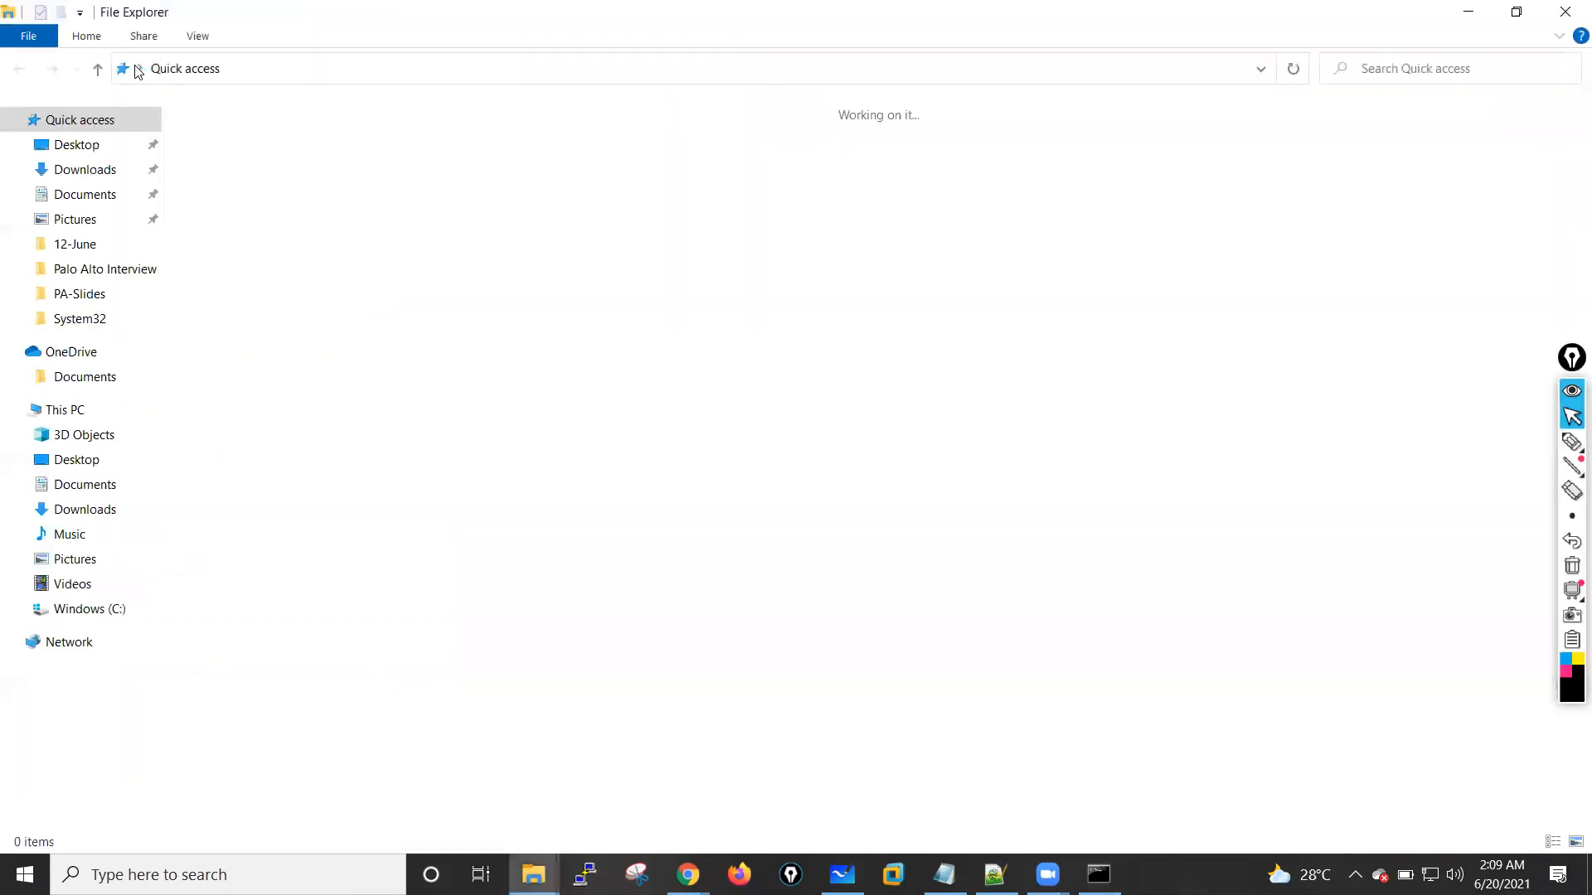
left_click(66, 410)
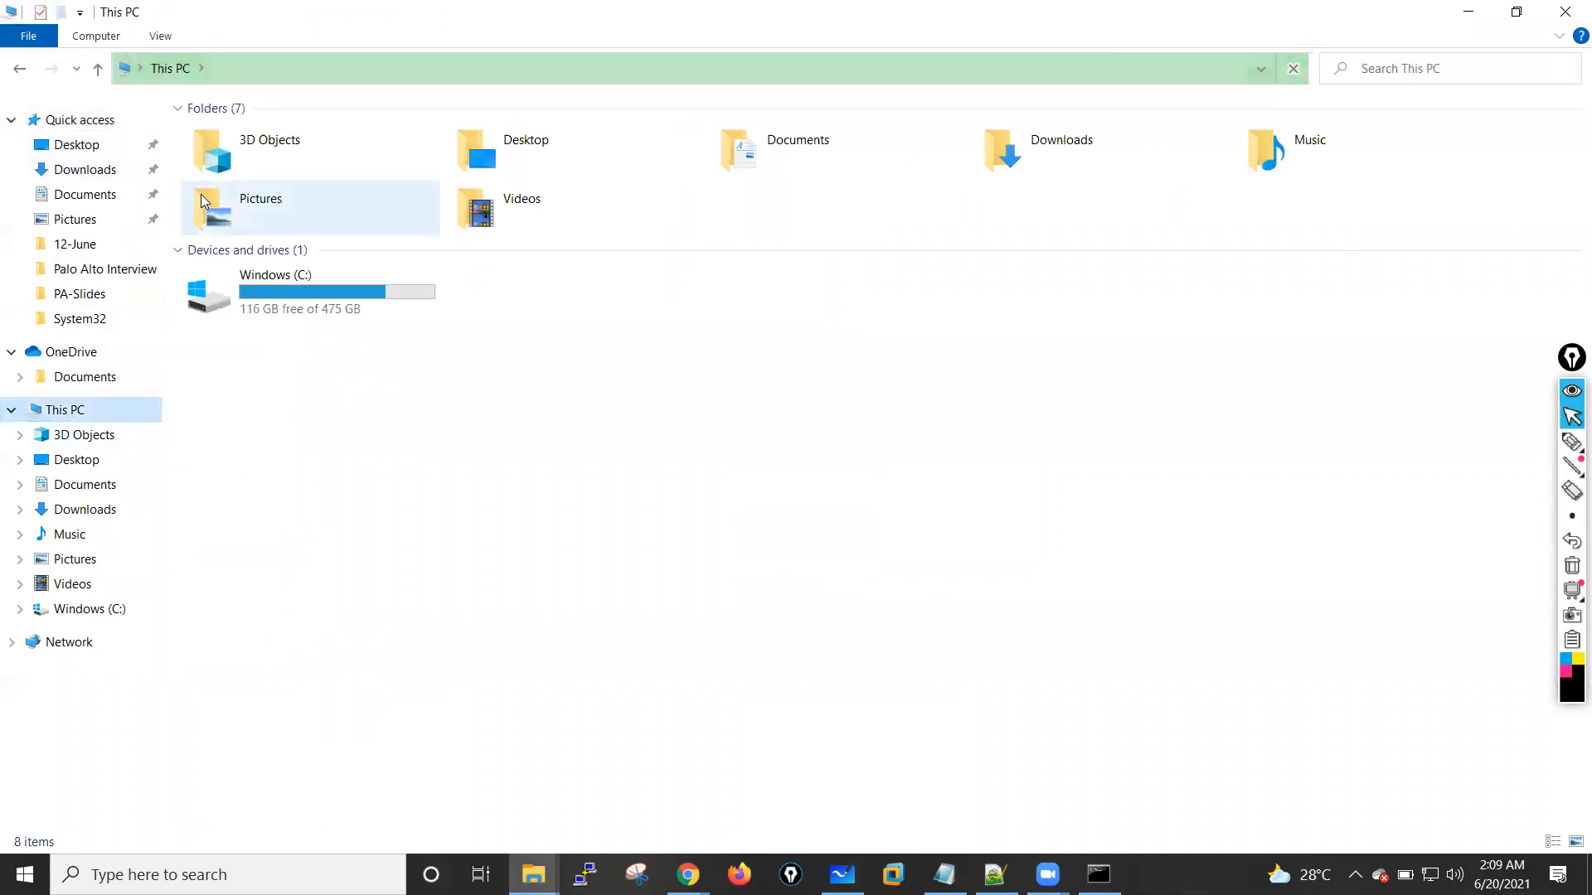
double_click(291, 309)
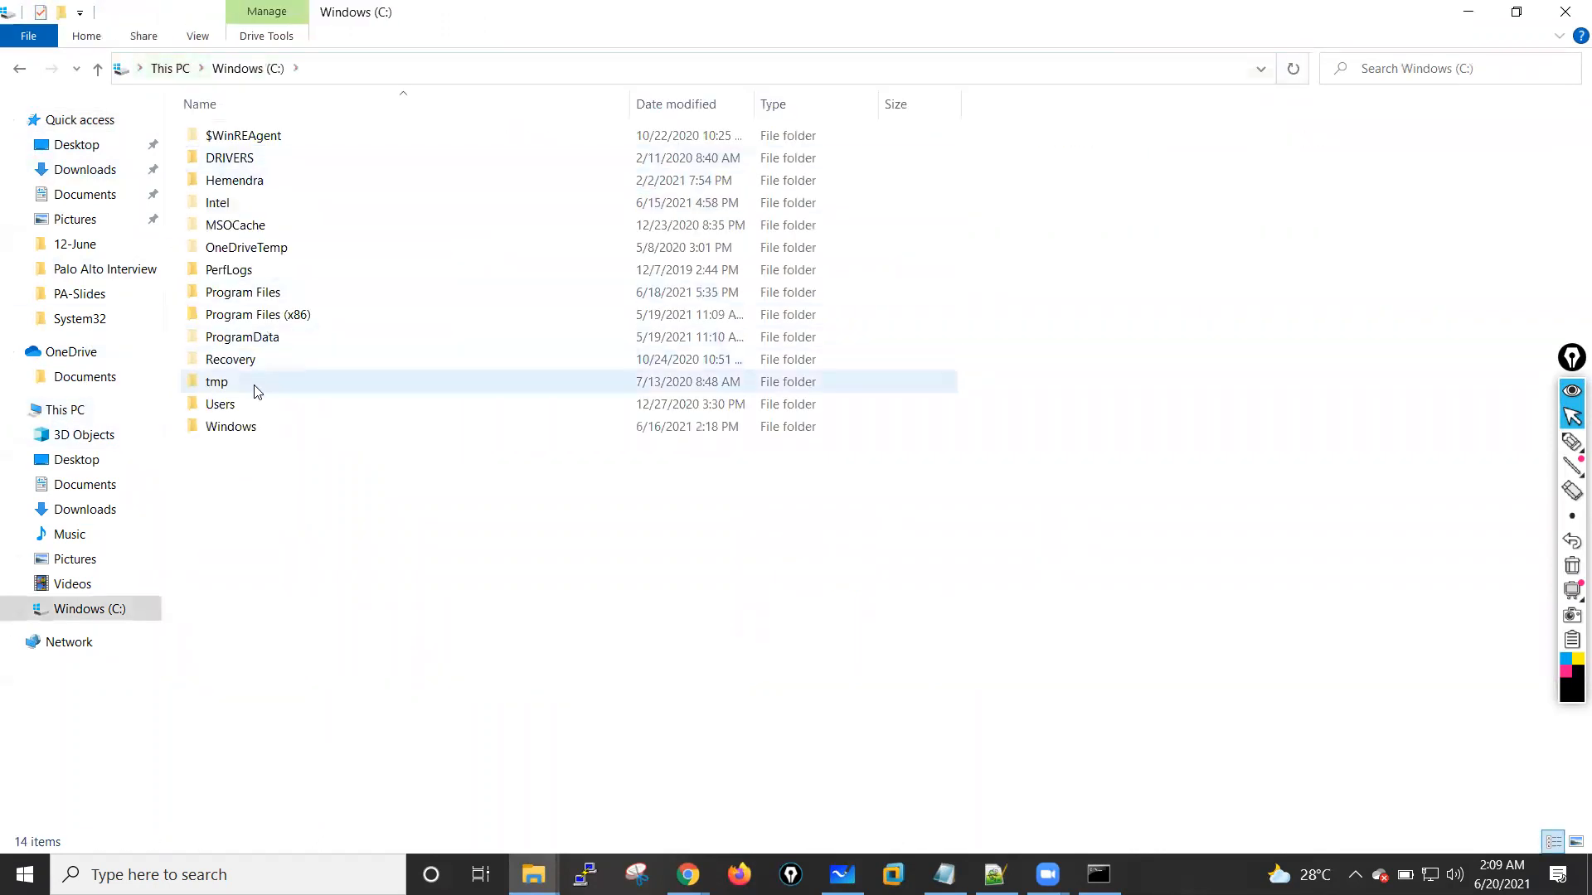
double_click(236, 404)
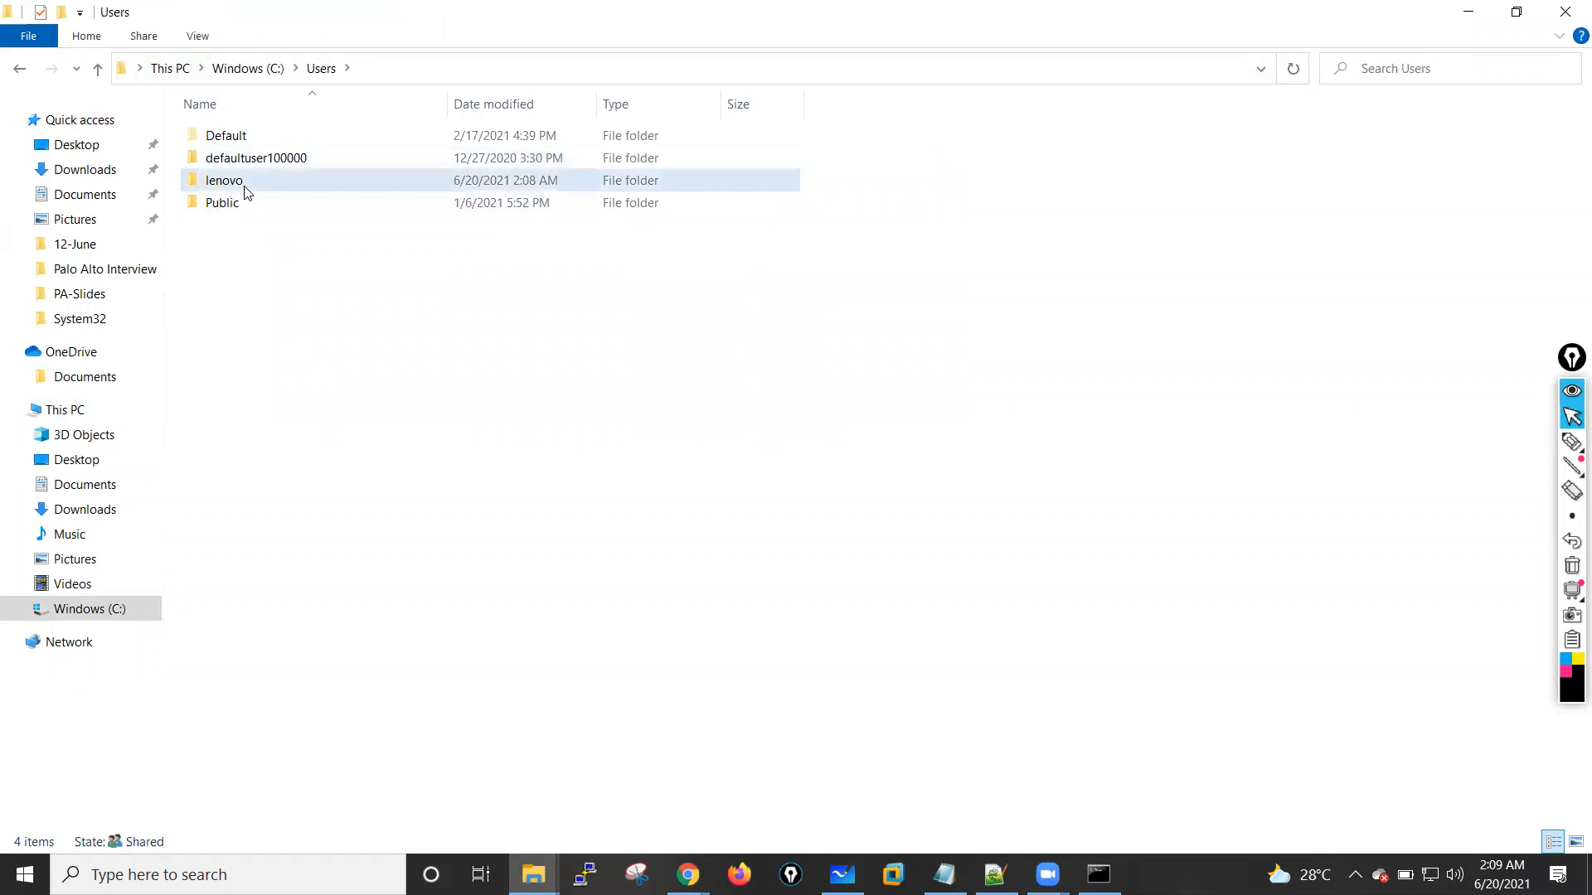
double_click(236, 181)
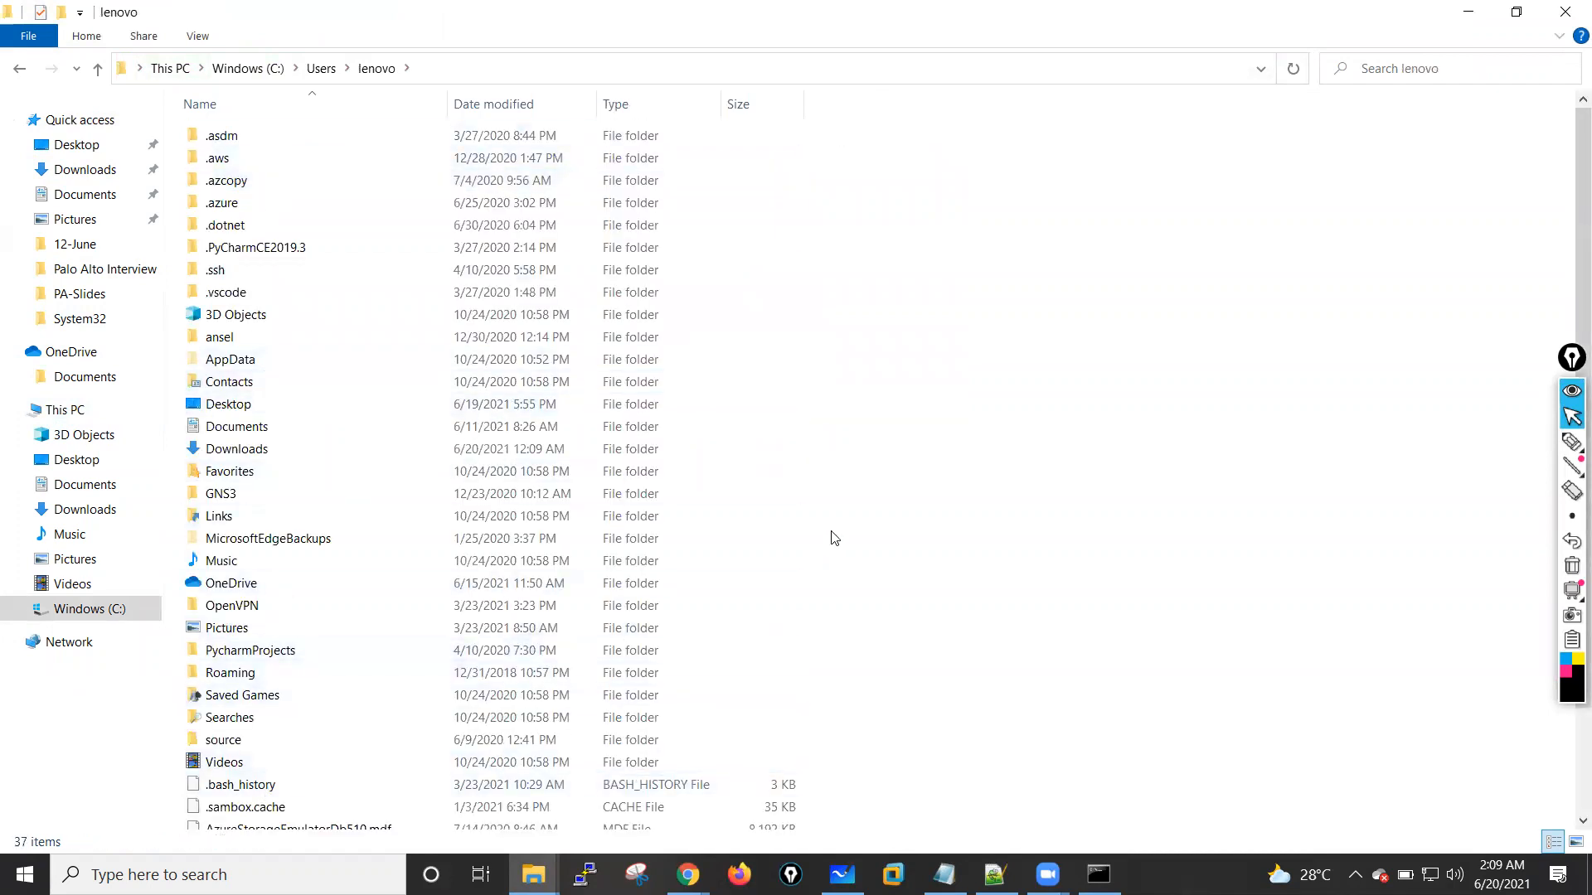
scroll(834, 525, "down", 2)
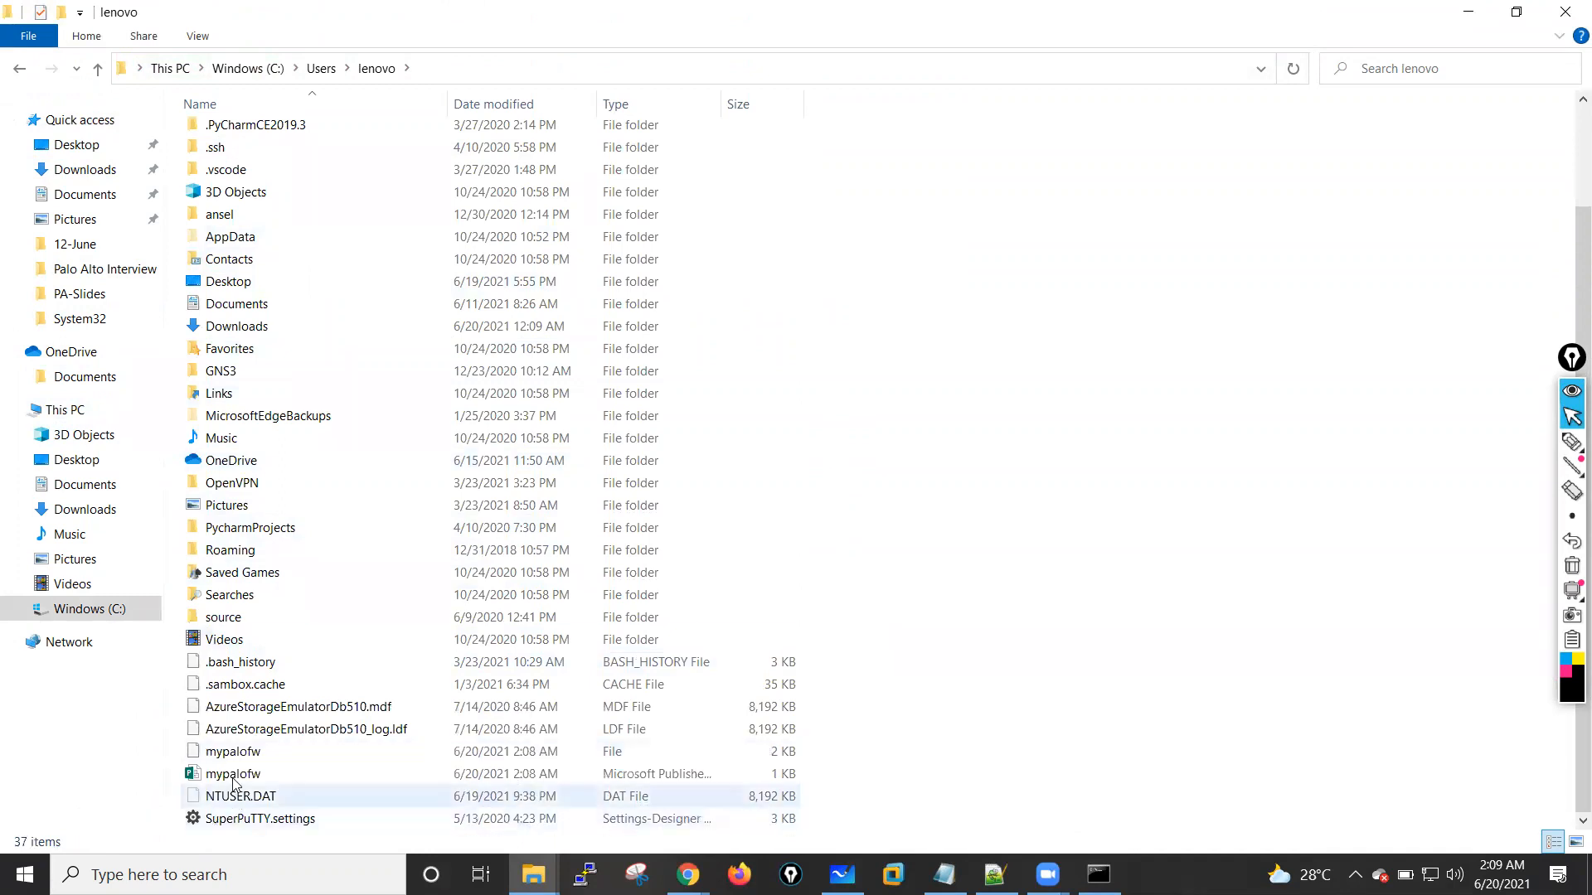
Step: Copy both mypalofw key files from the lenovo user folder to the desktop, minimizing the windows that cover it
left_click(305, 753)
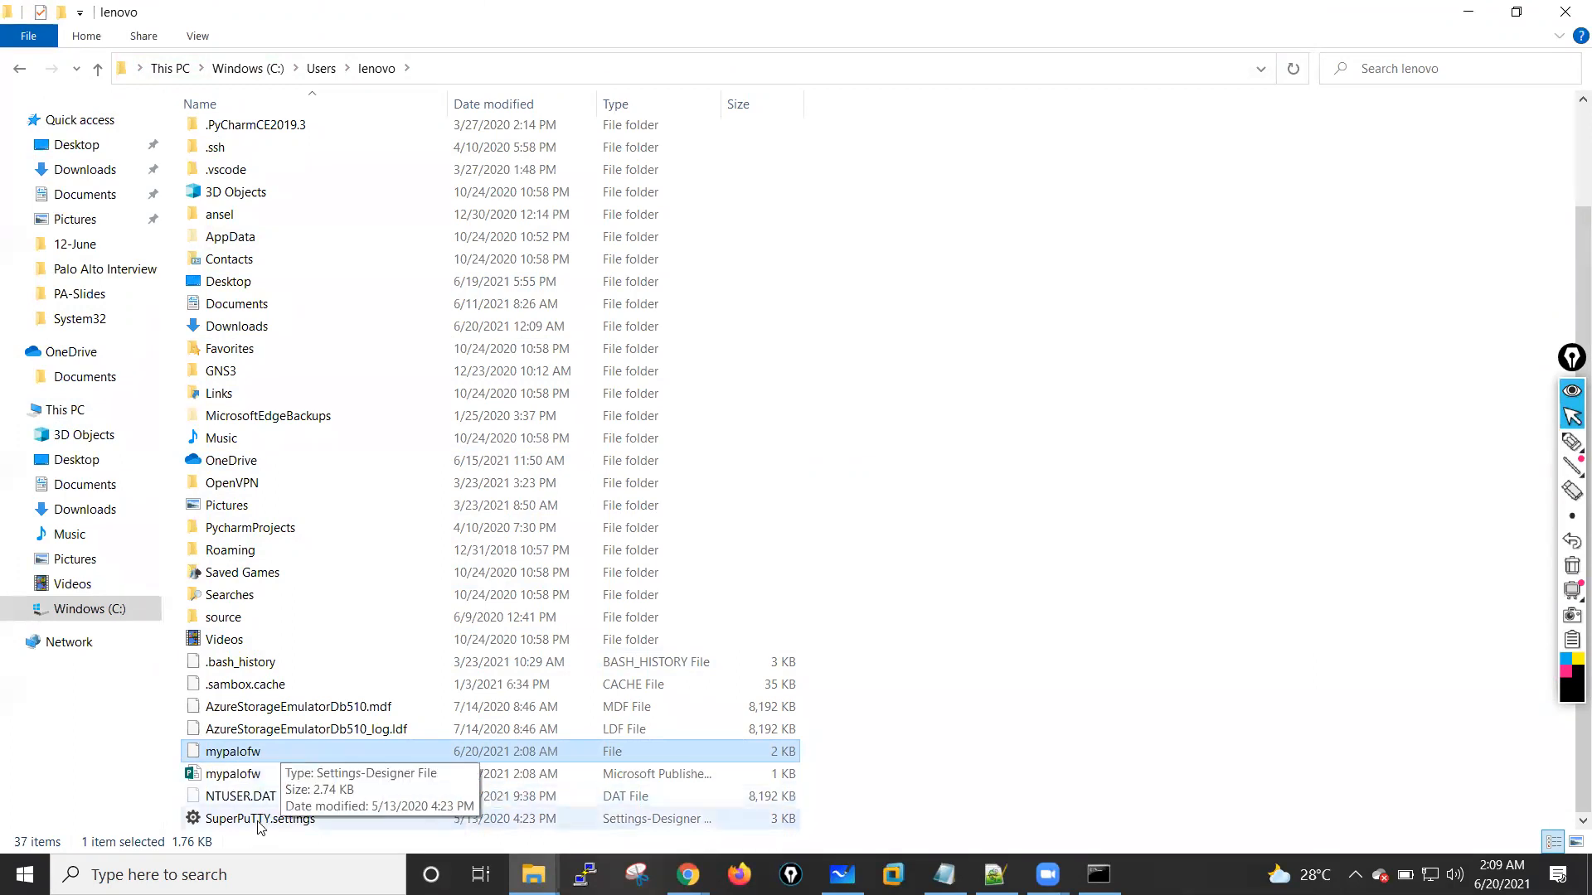
left_click(254, 785)
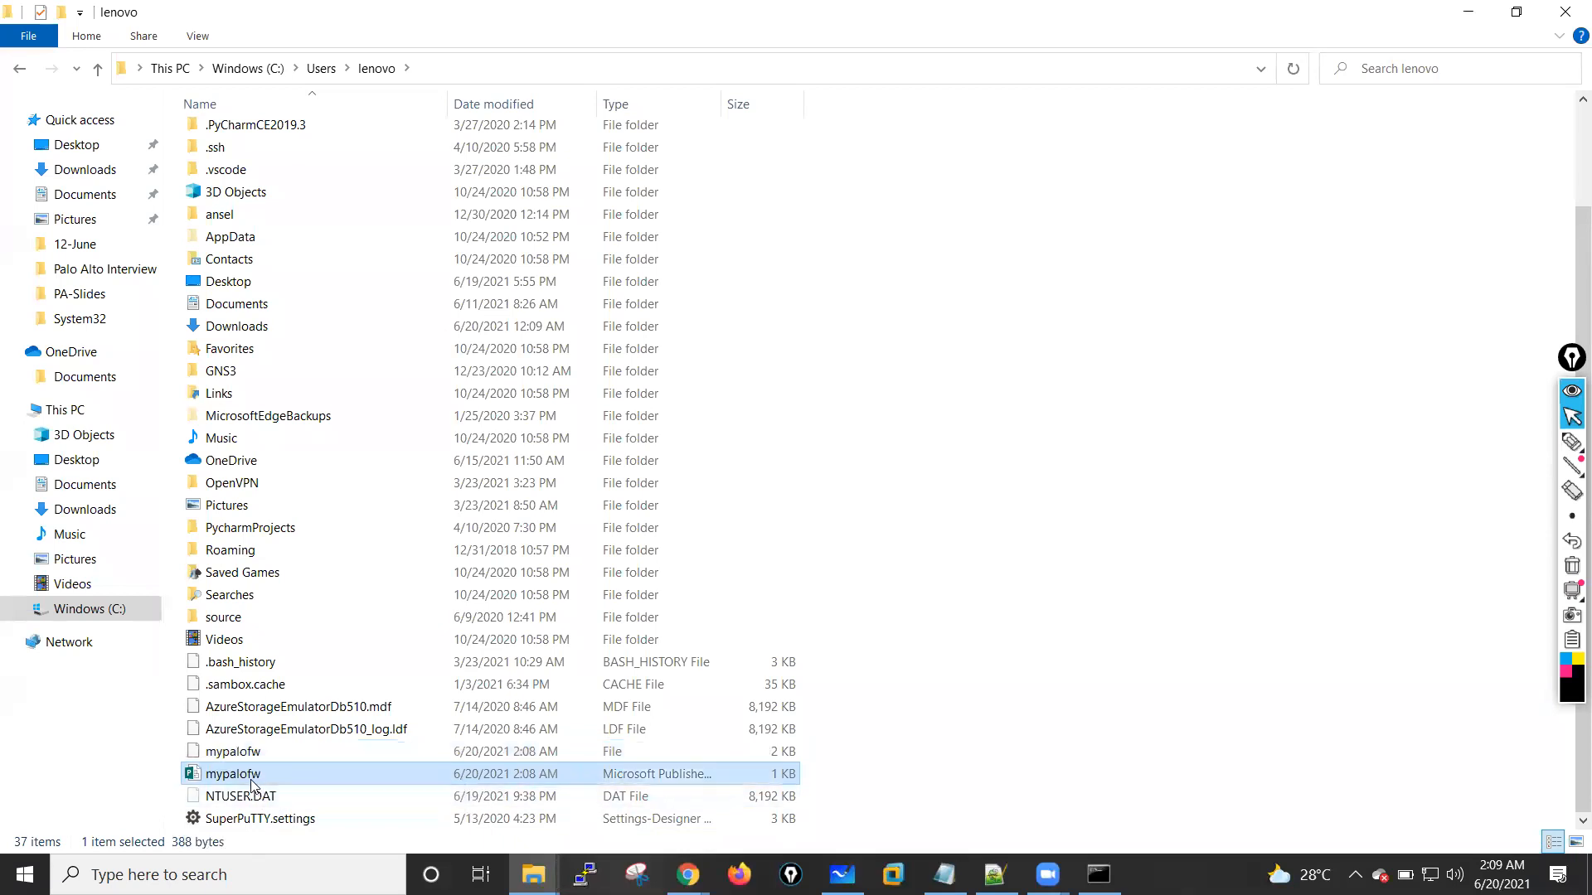
left_click(253, 754, "ctrl")
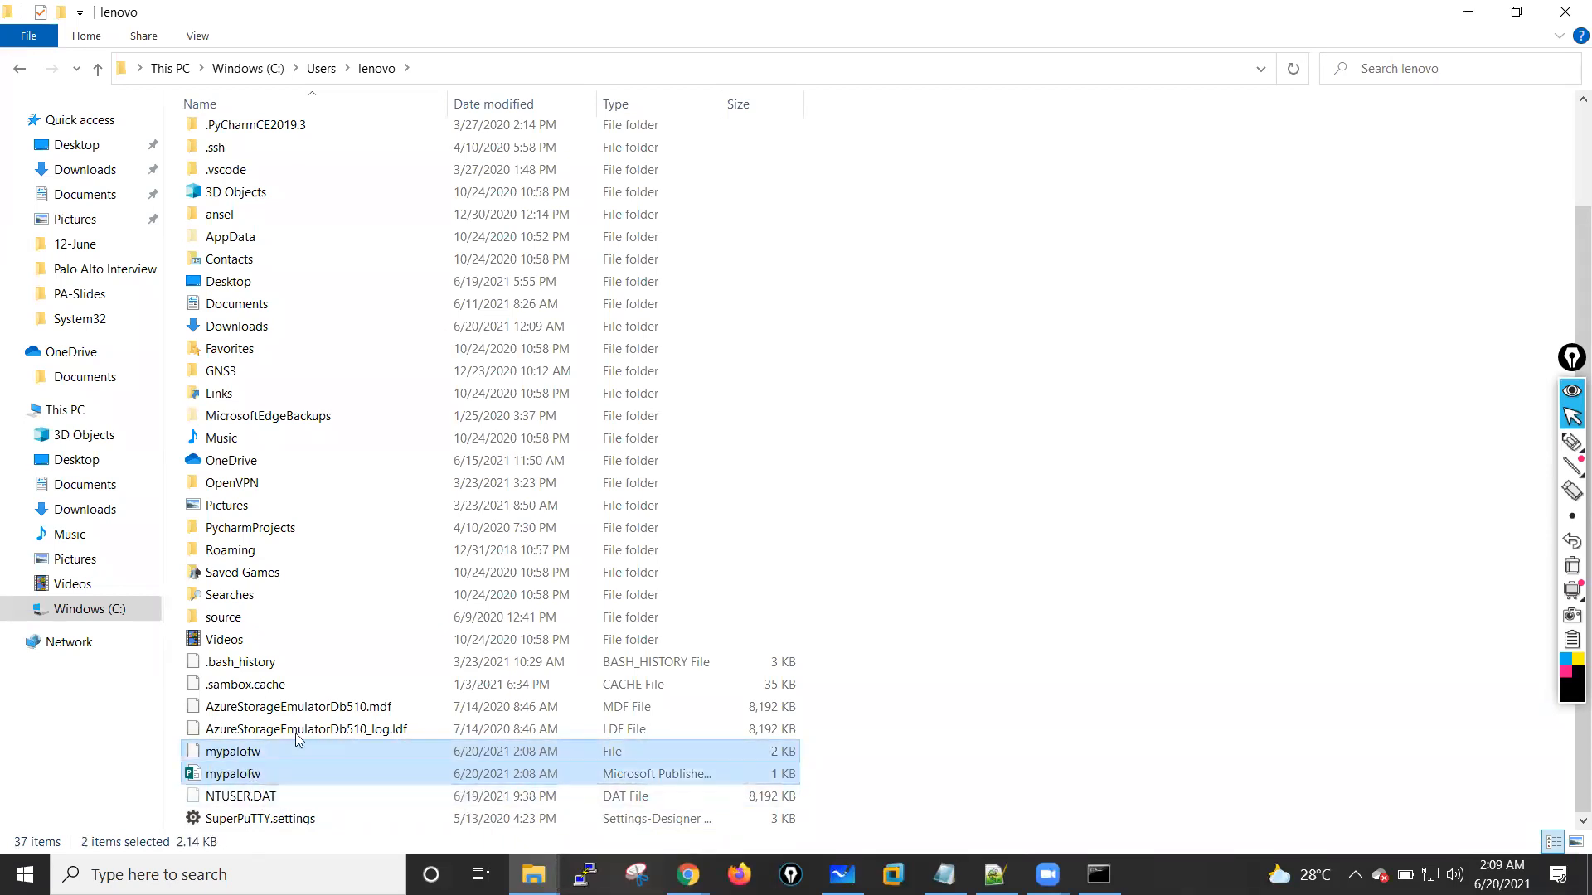
left_click(1468, 11)
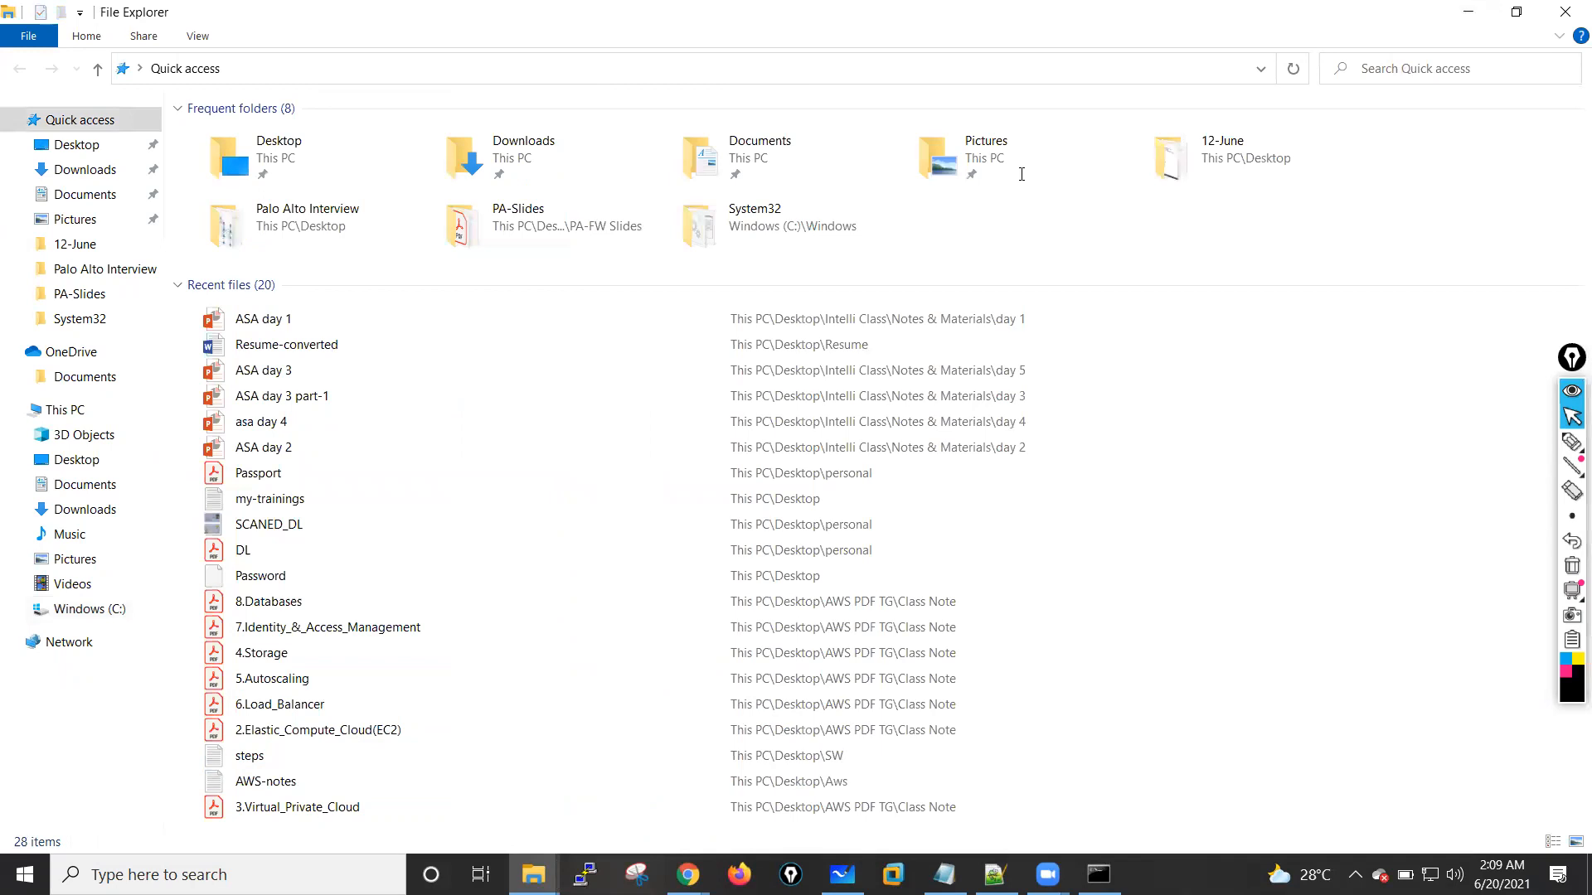
left_click(1468, 12)
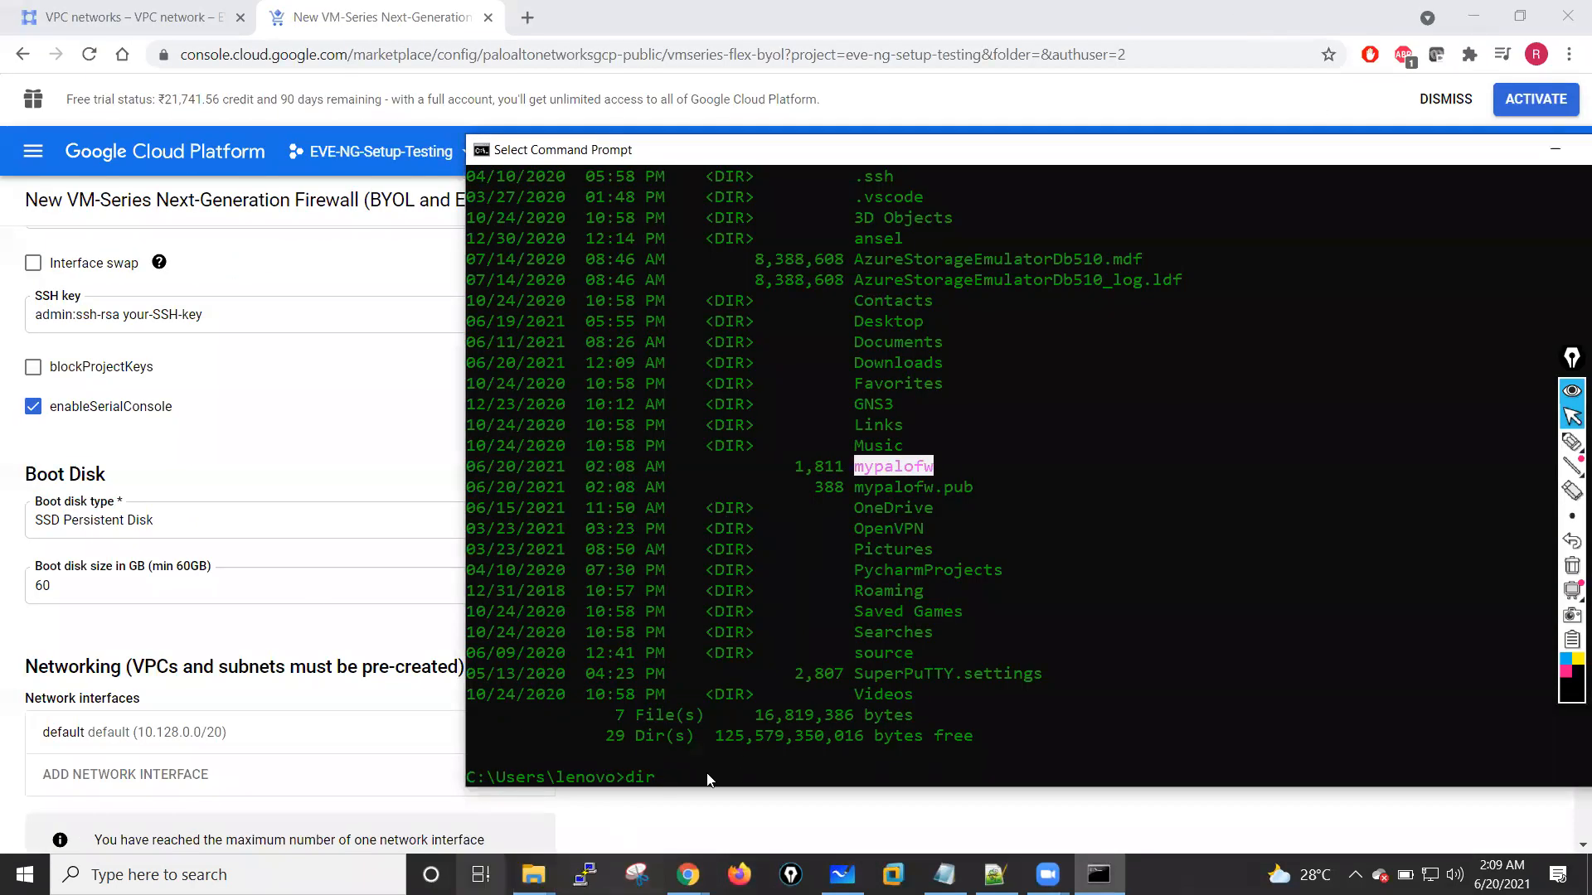
left_click(1473, 15)
left_click(1474, 17)
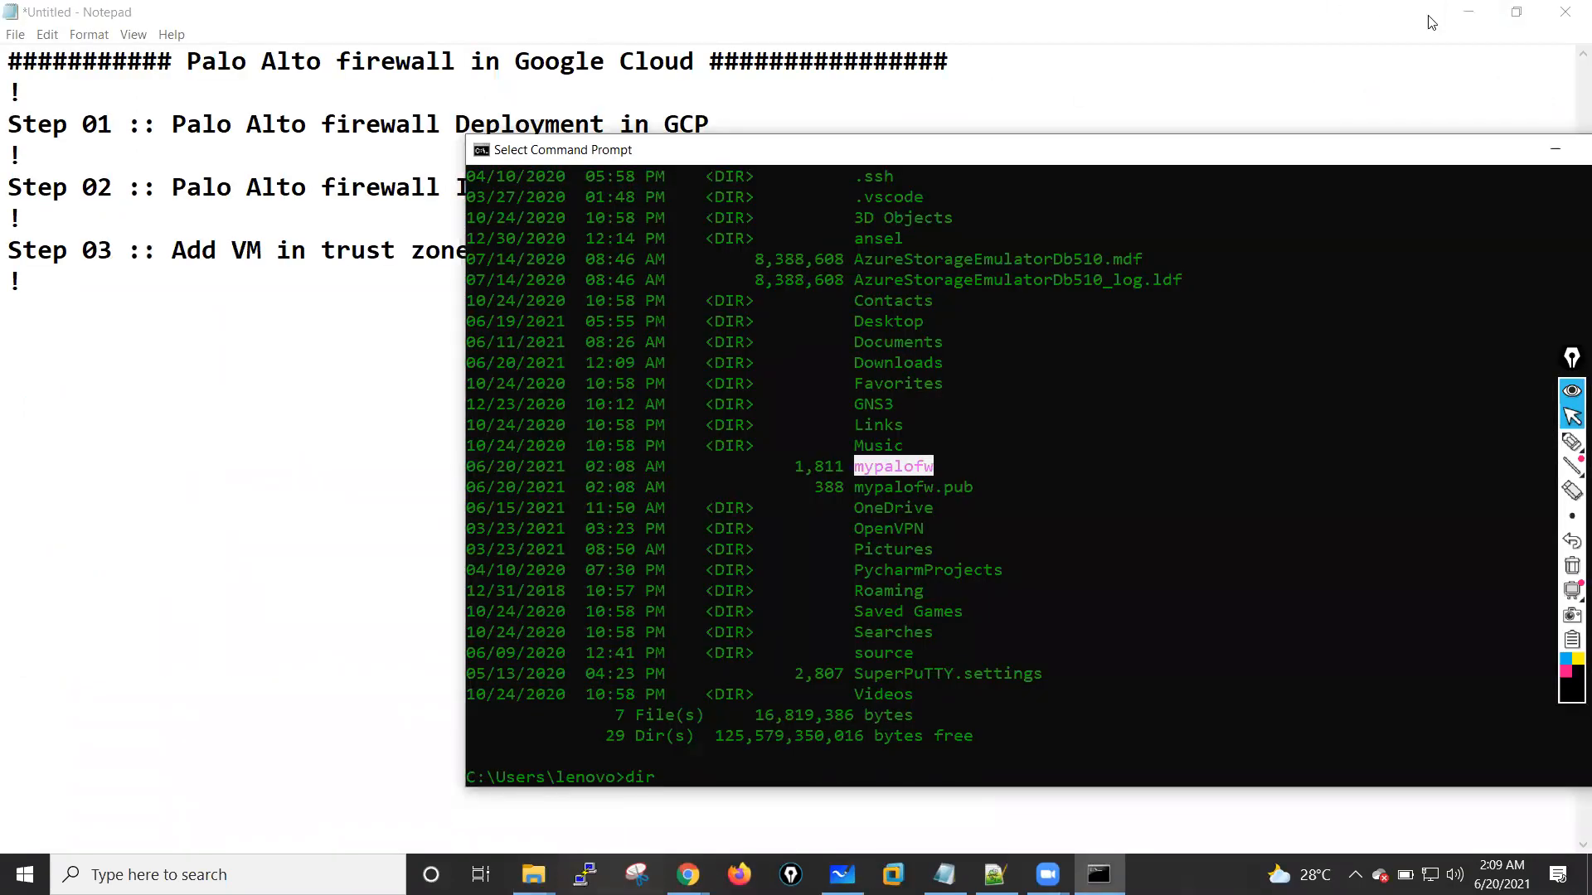
left_click(1472, 17)
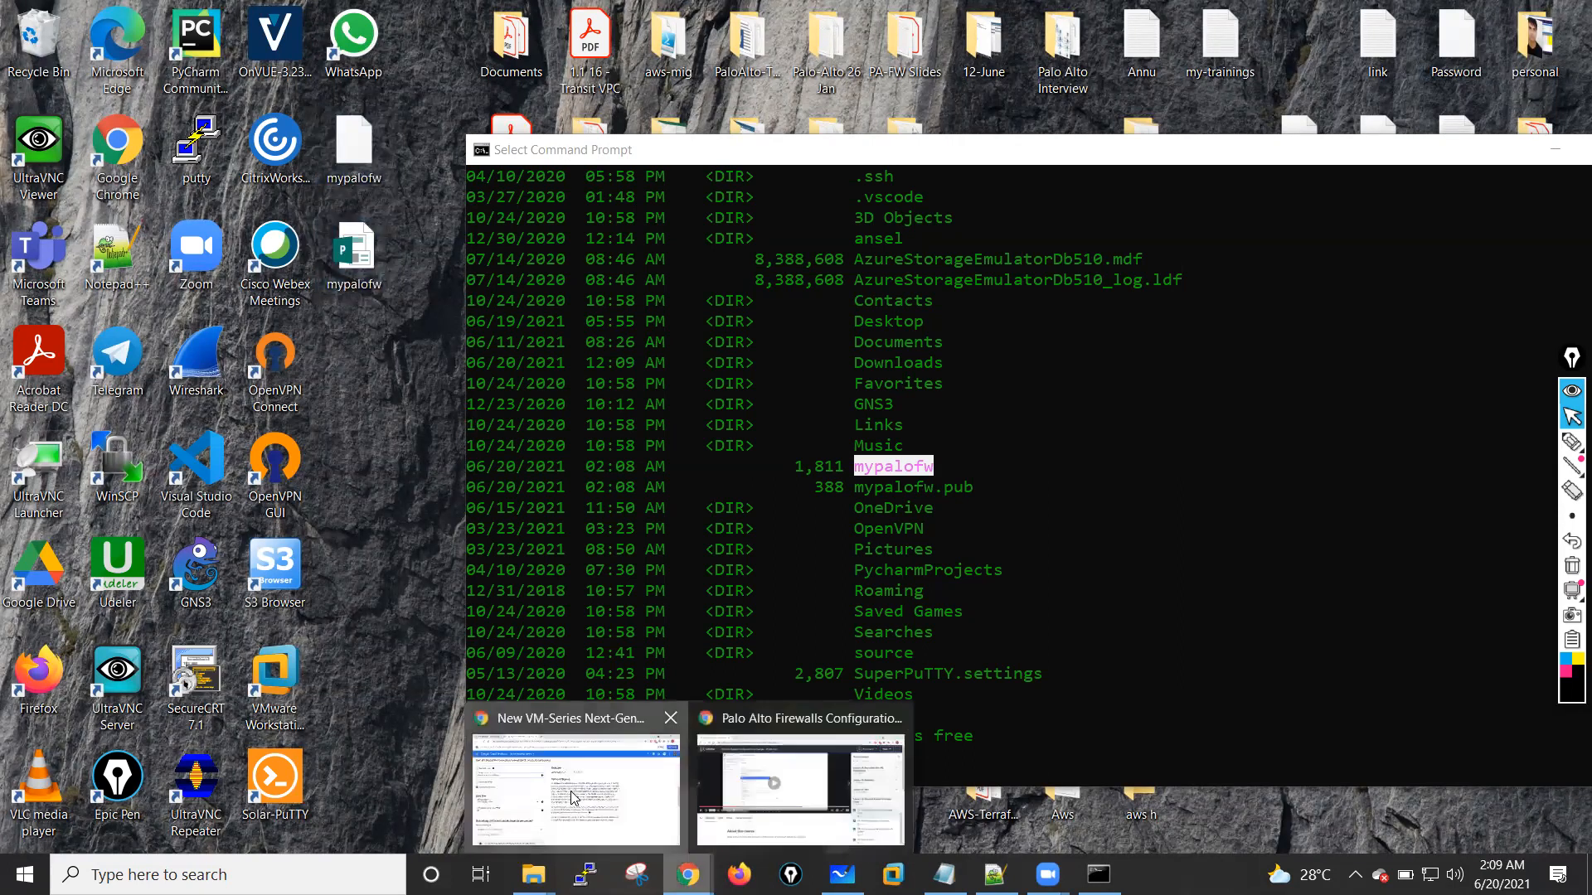
Step: Switch to File Explorer and browse the Desktop folder to the copied mypalofw key files
left_click(572, 783)
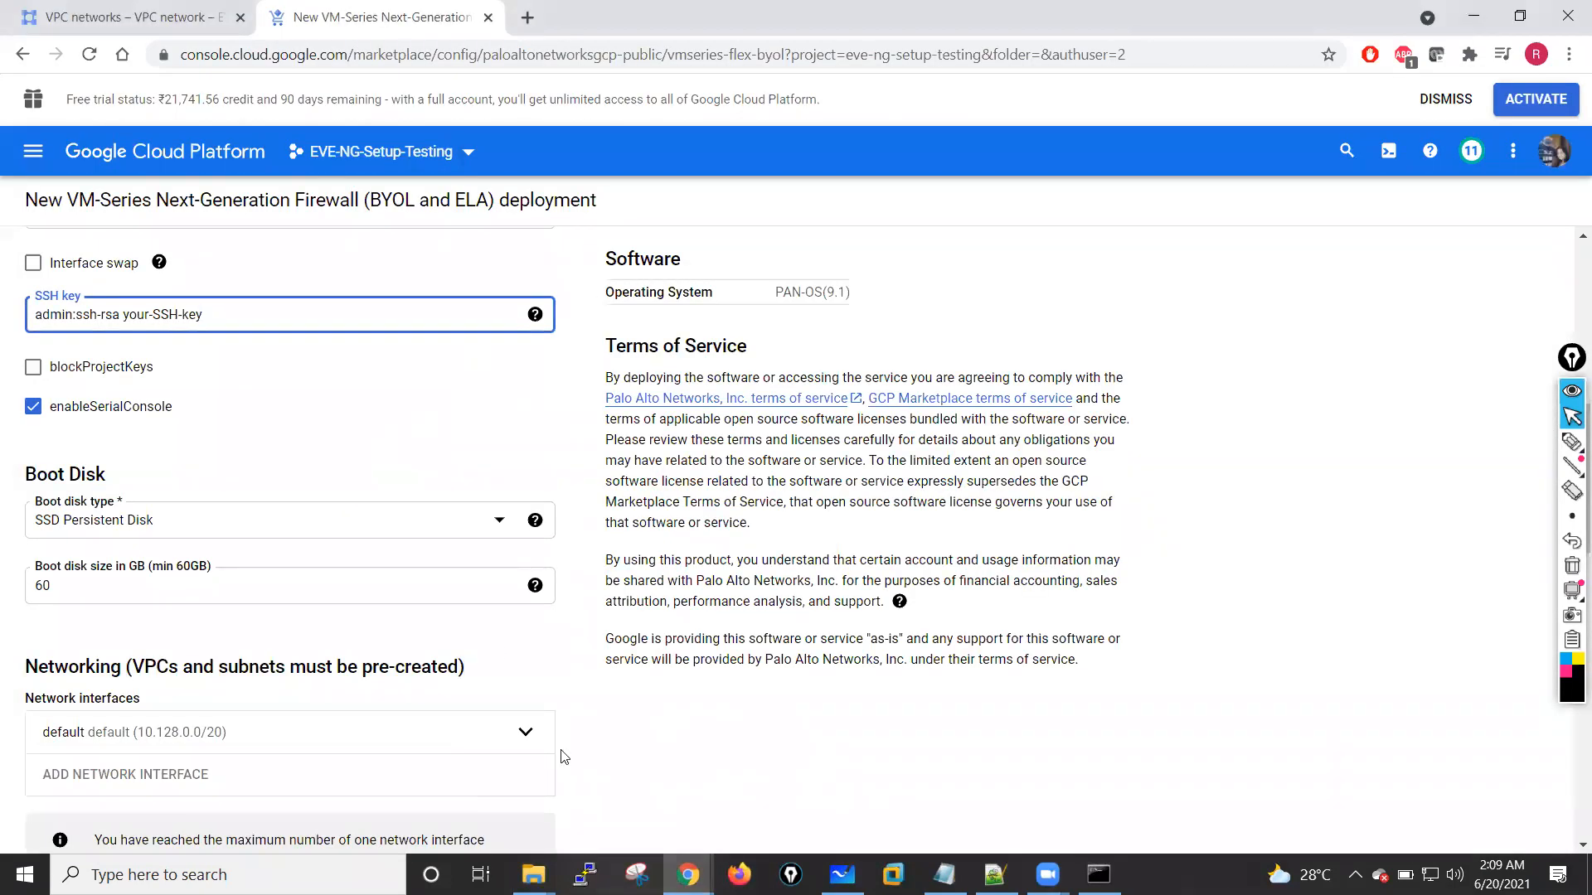
left_click(532, 863)
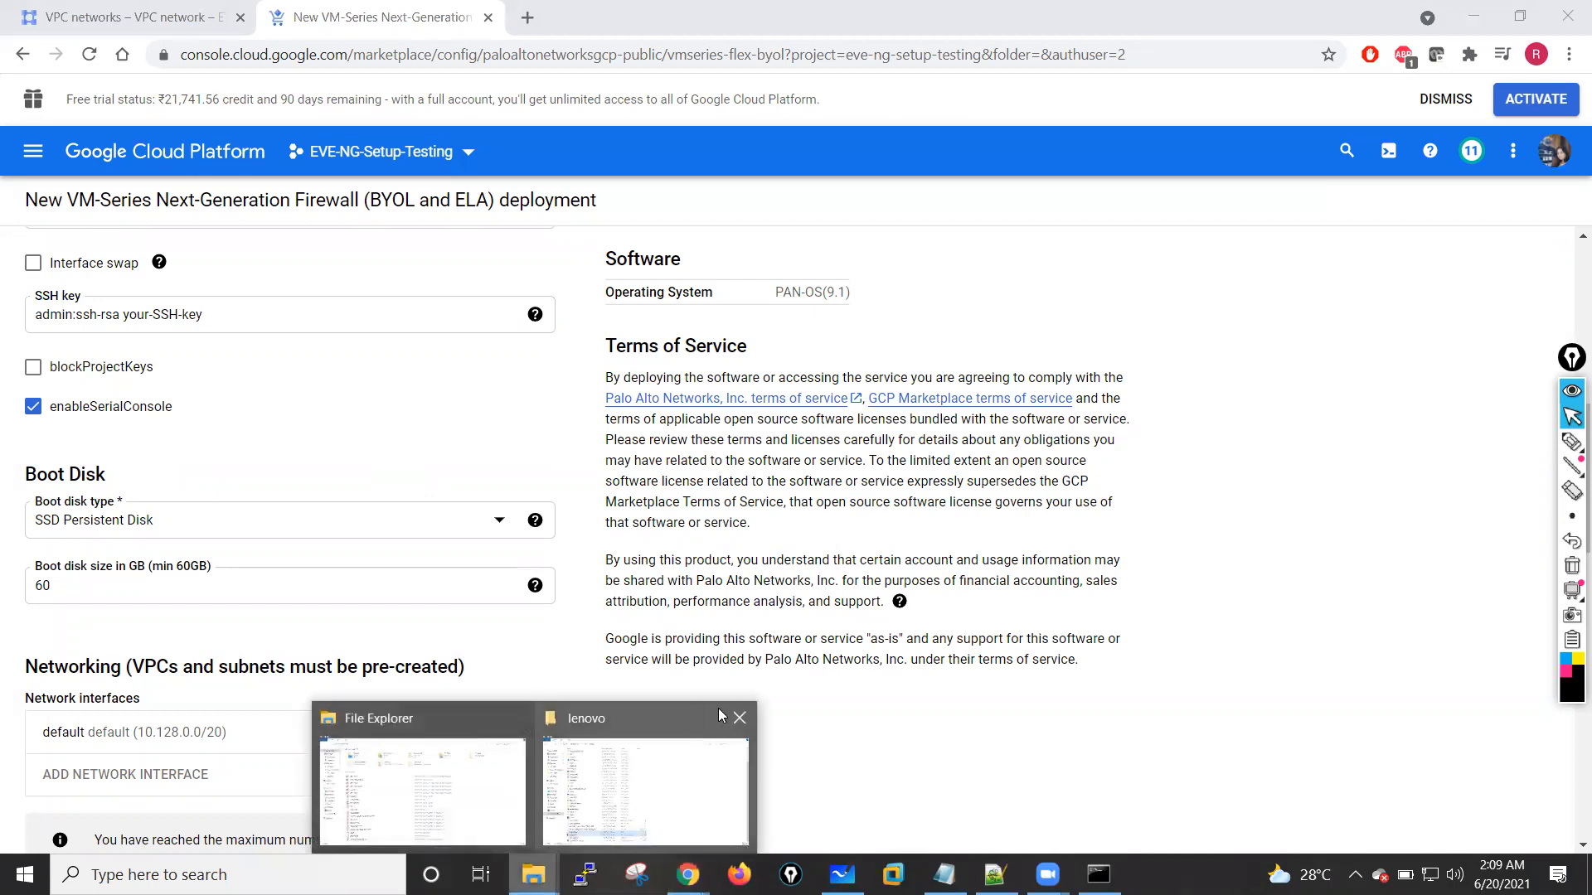
left_click(647, 718)
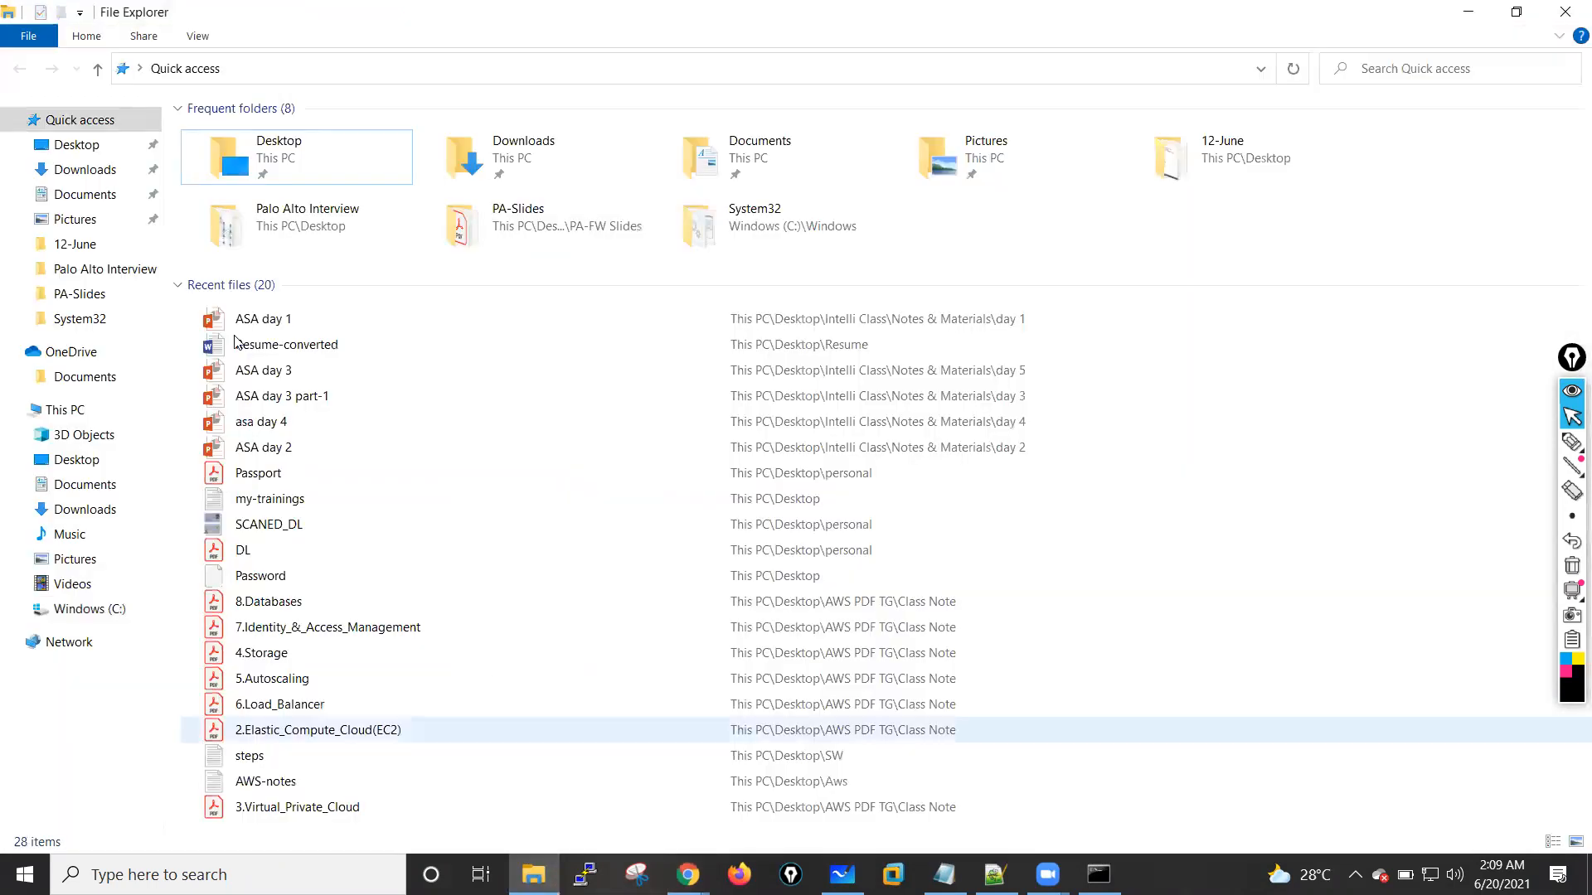
left_click(75, 149)
scroll(535, 323, "down", 14)
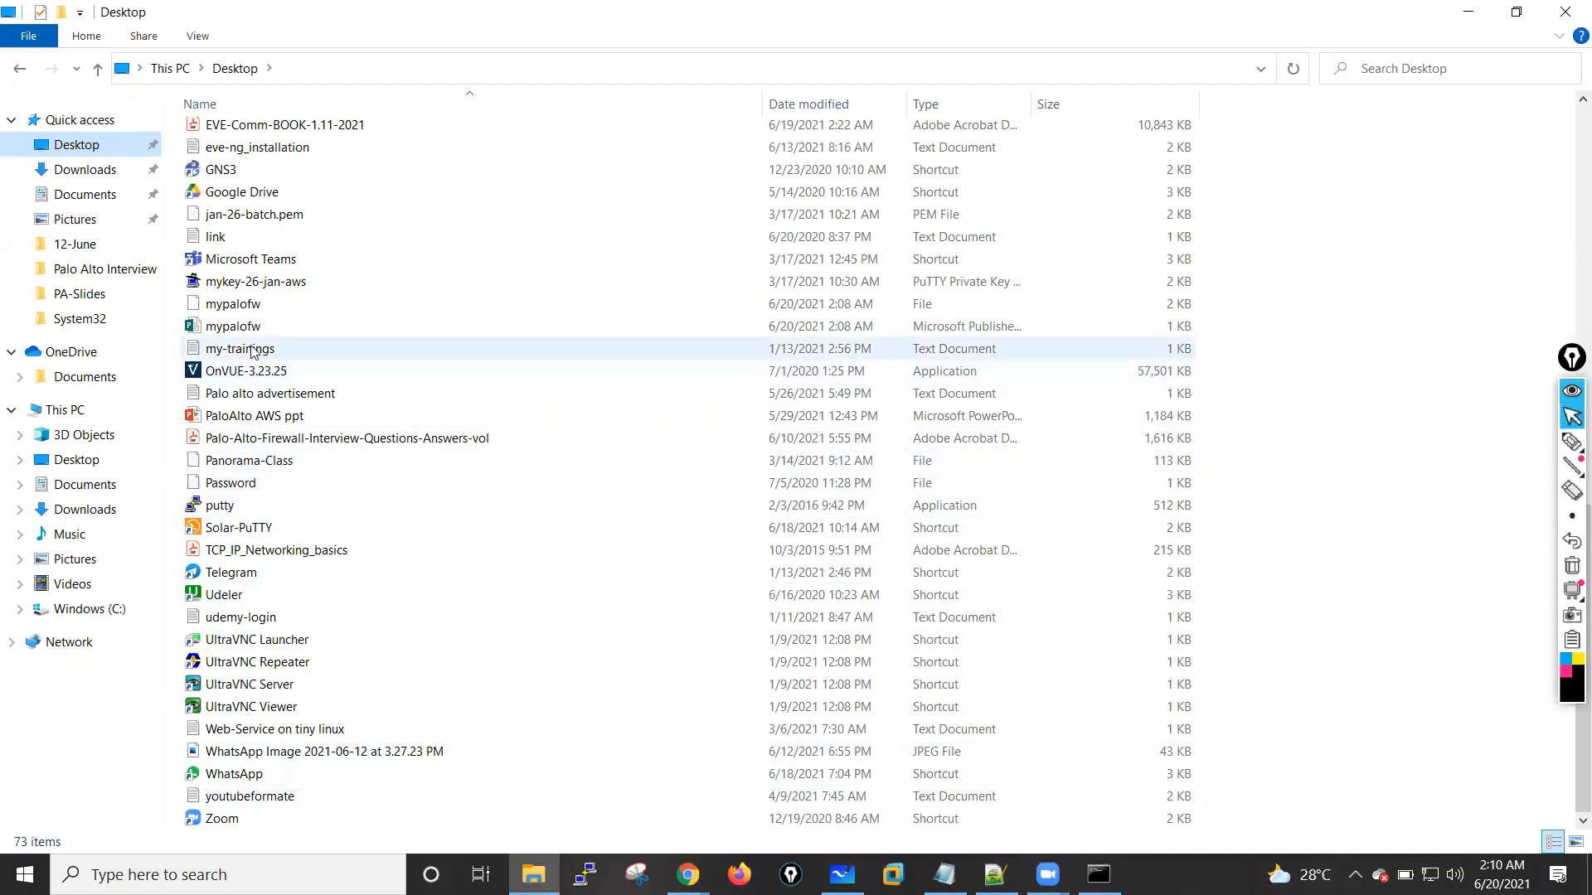
Step: Open the extensionless mypalofw private key file in Notepad and examine its contents in a maximized window
left_click(241, 305)
right_click(240, 306)
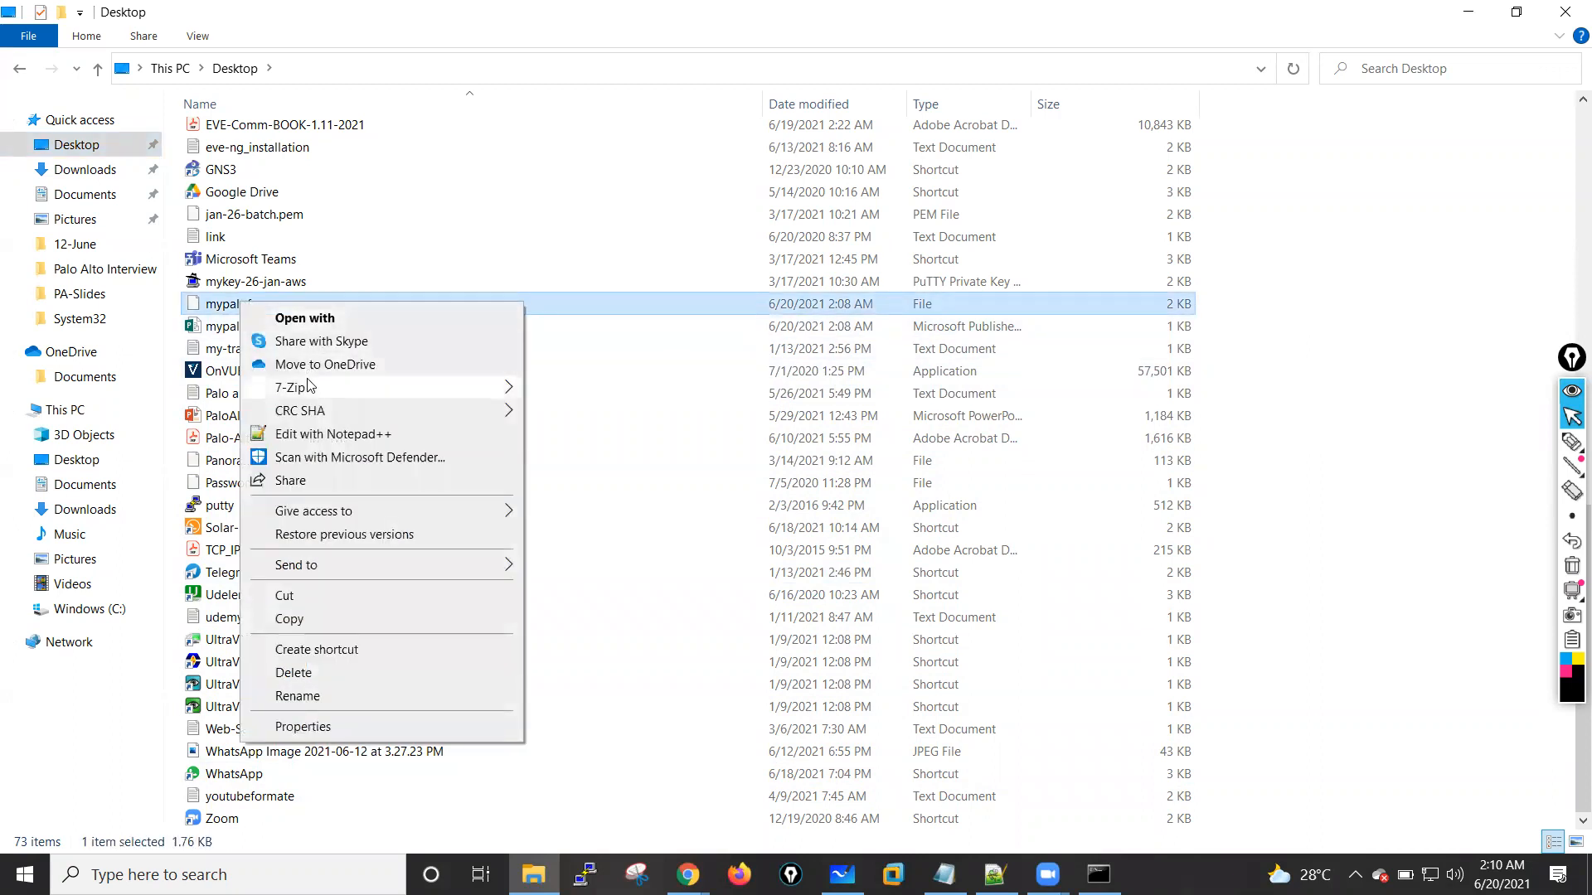
left_click(305, 319)
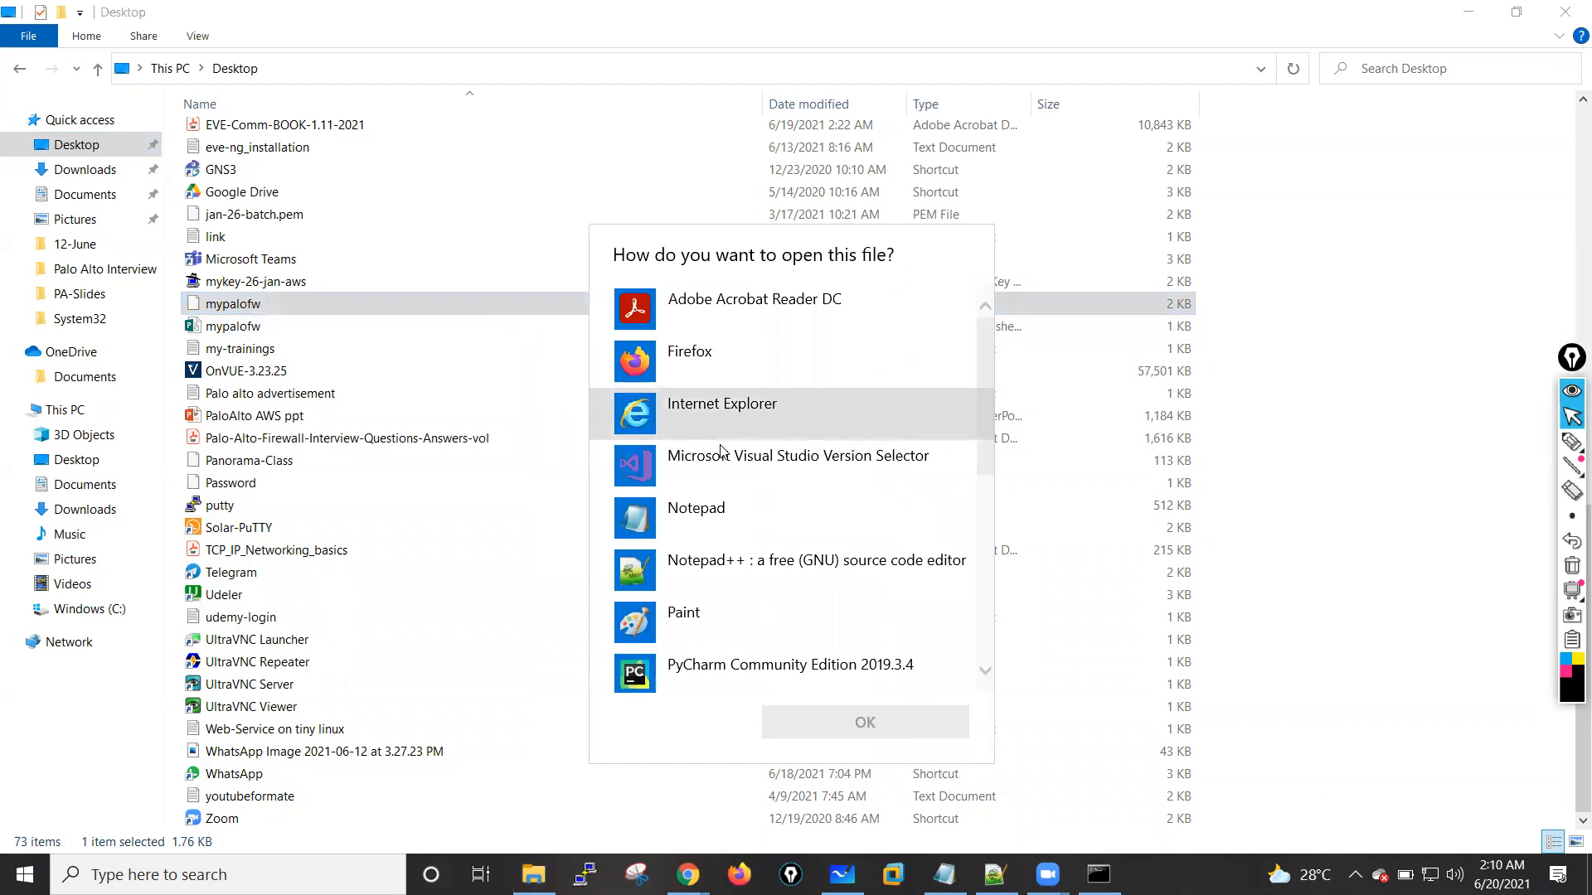
left_click(711, 521)
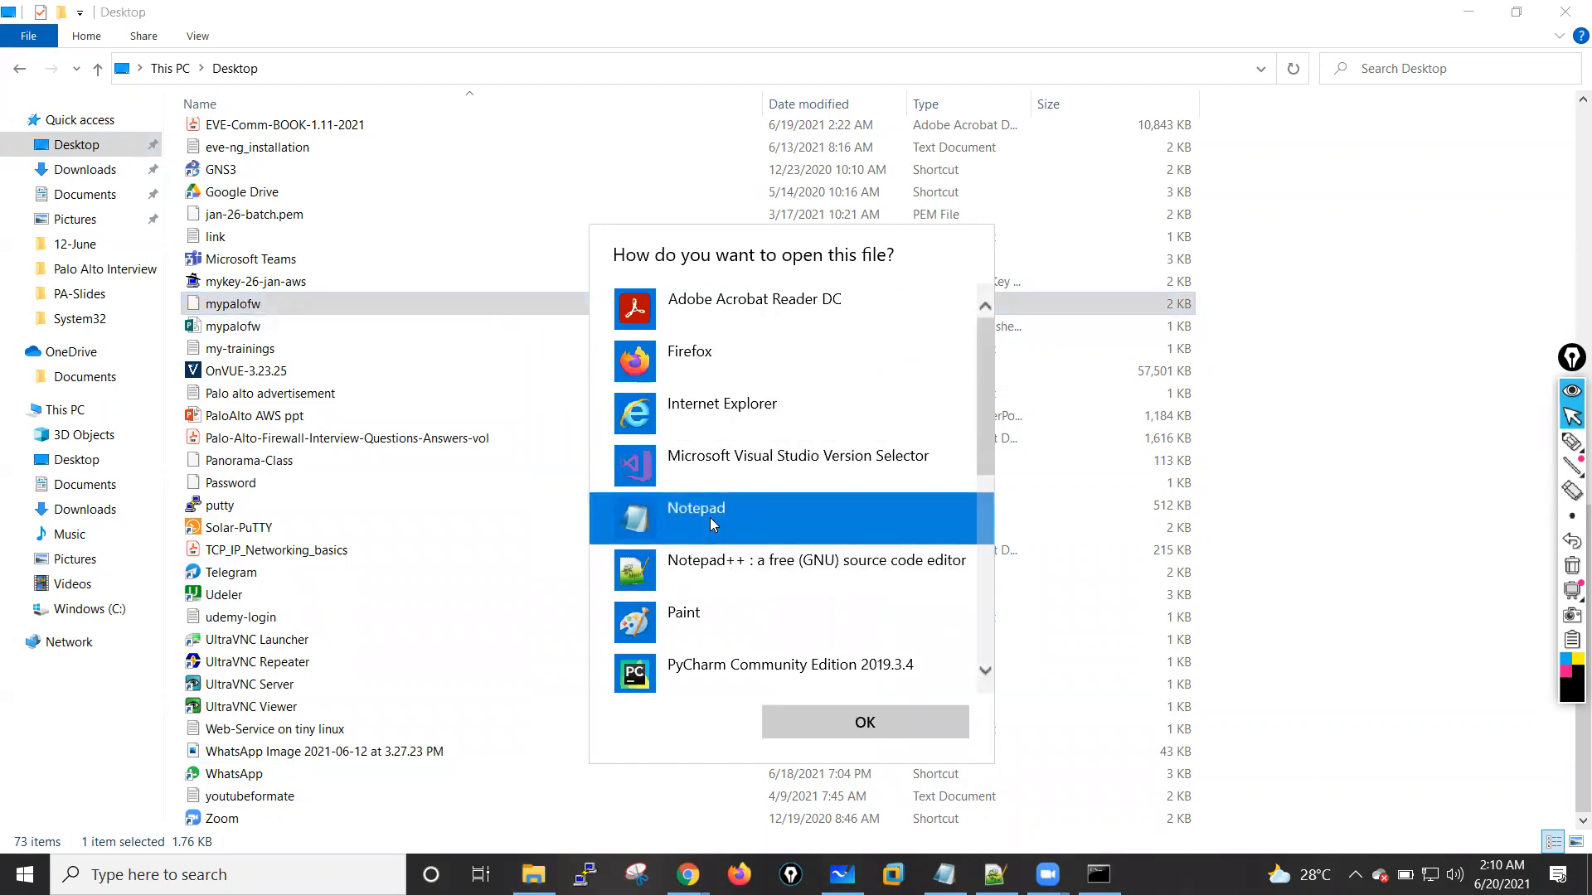
left_click(829, 713)
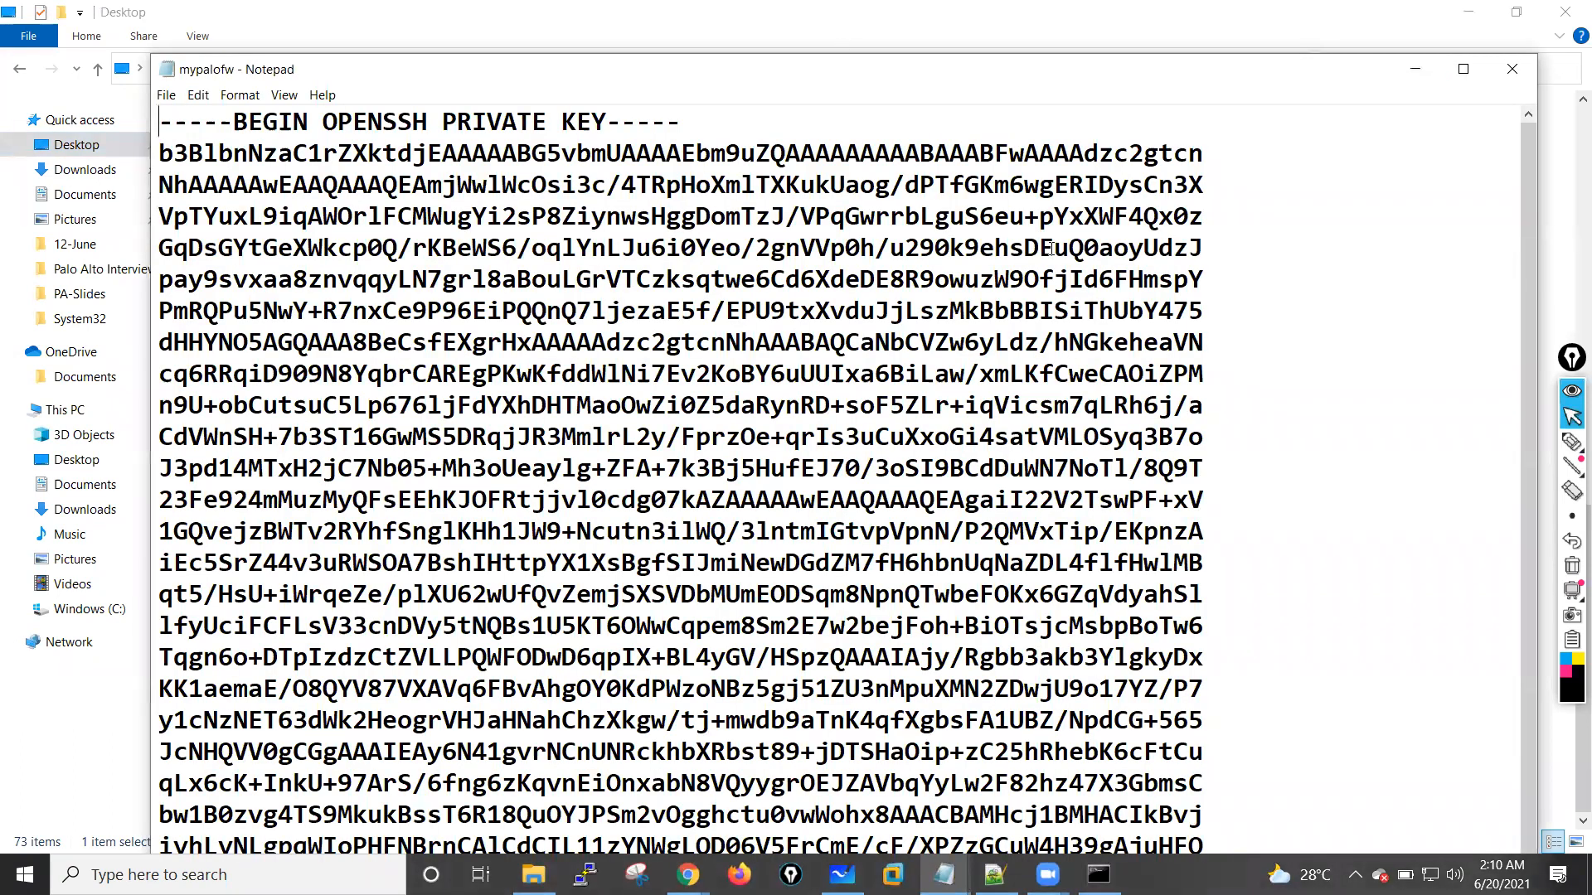
scroll(787, 360, "down", 1)
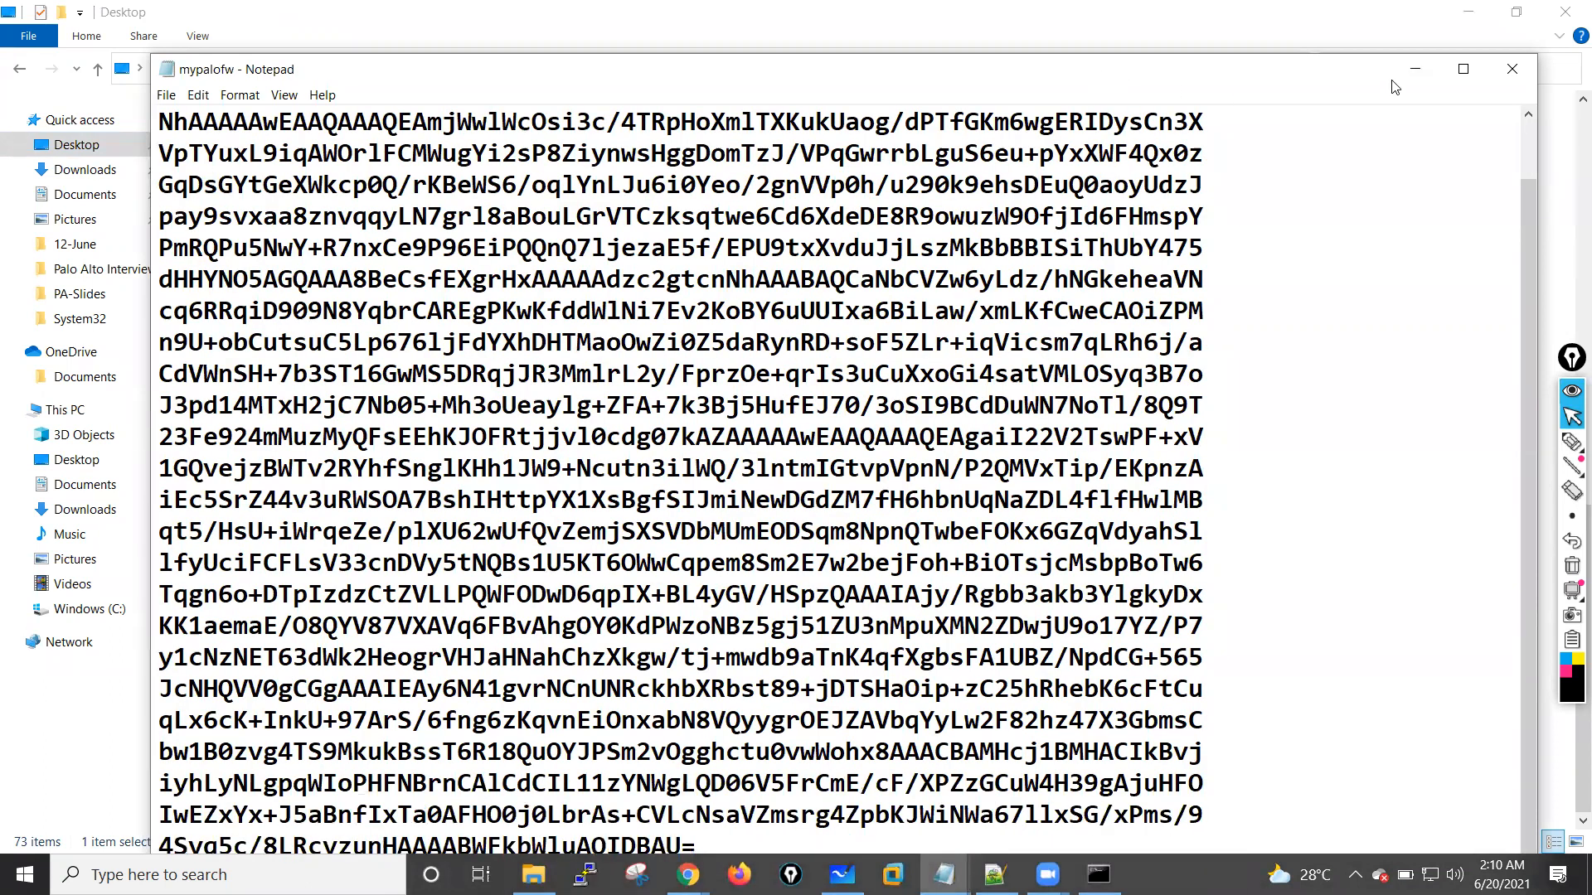
left_click(1463, 68)
scroll(39, 86, "up", 1)
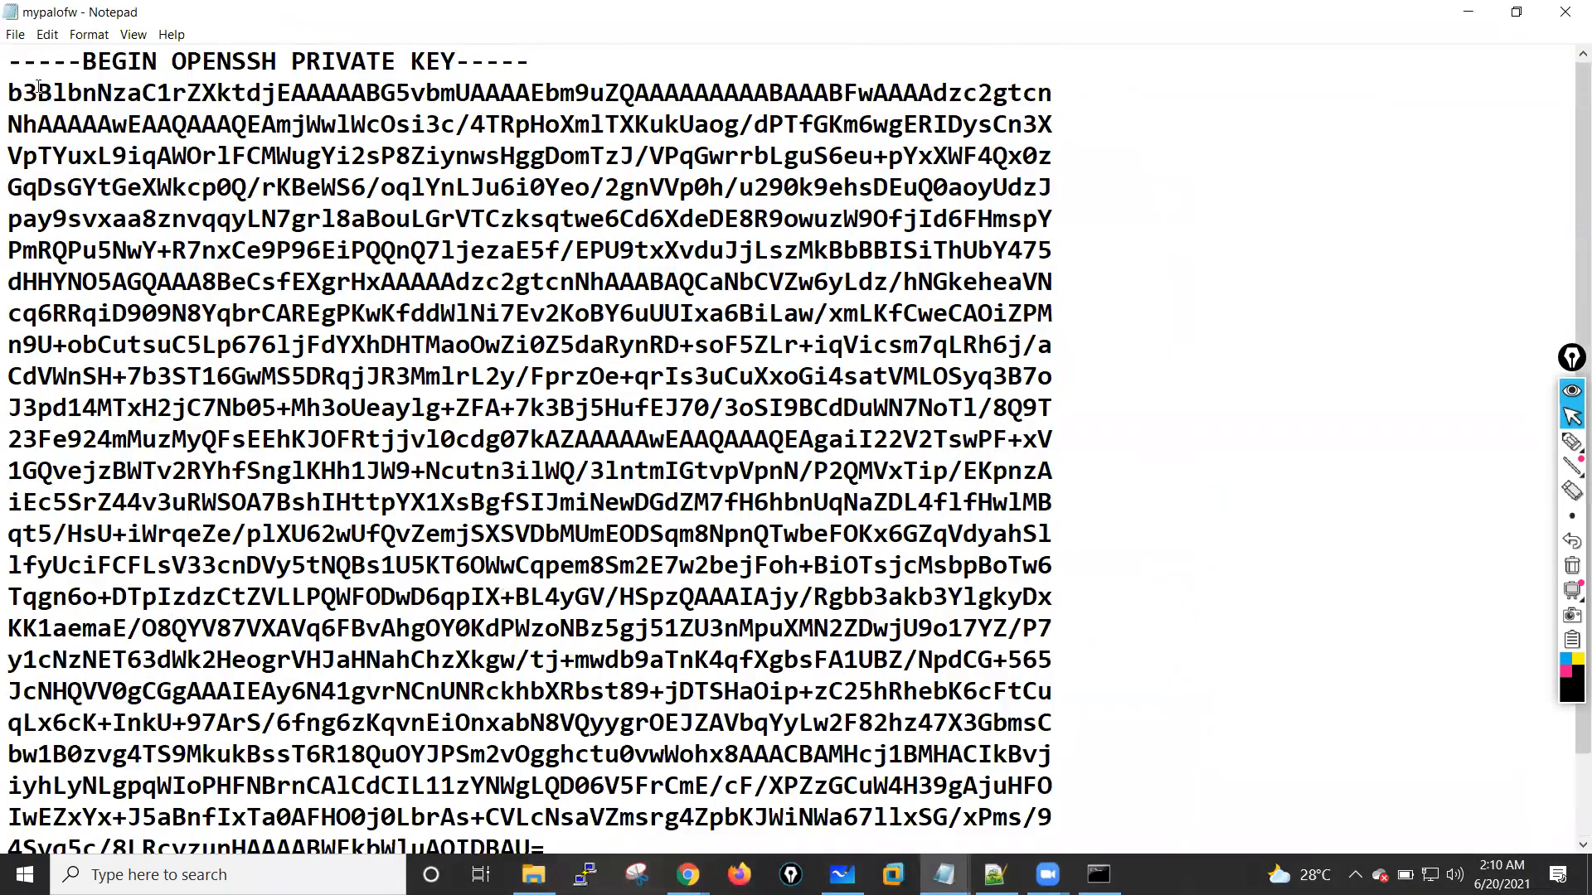
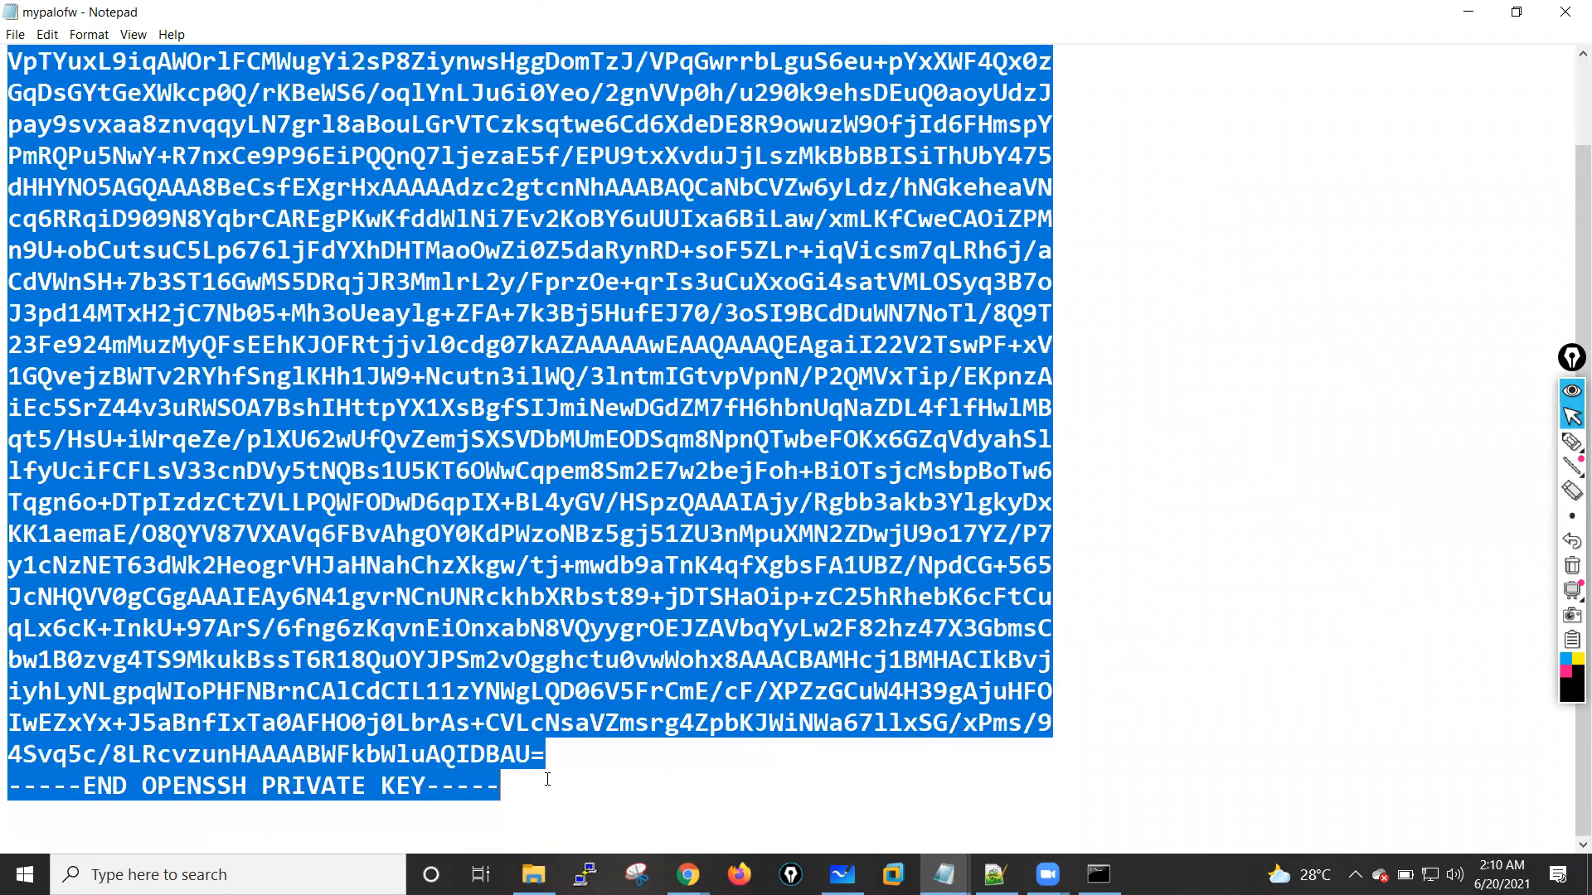
Step: Copy the full mypalofw private key and paste it over the your-SSH-key placeholder in the deployment form's SSH key field
right_click(327, 365)
left_click(370, 418)
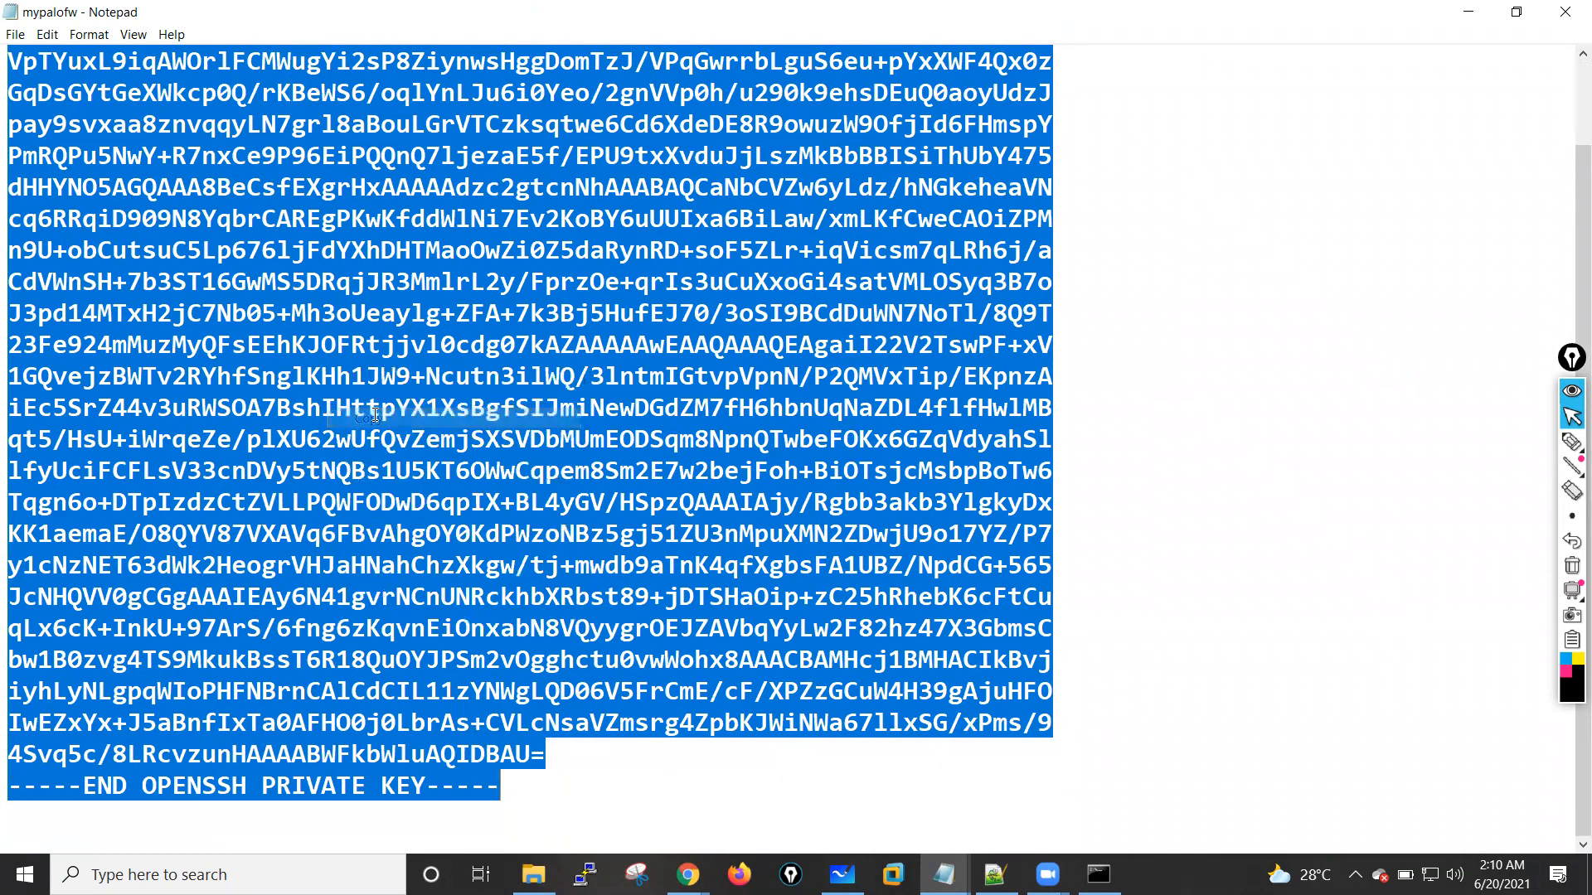
left_click(1469, 16)
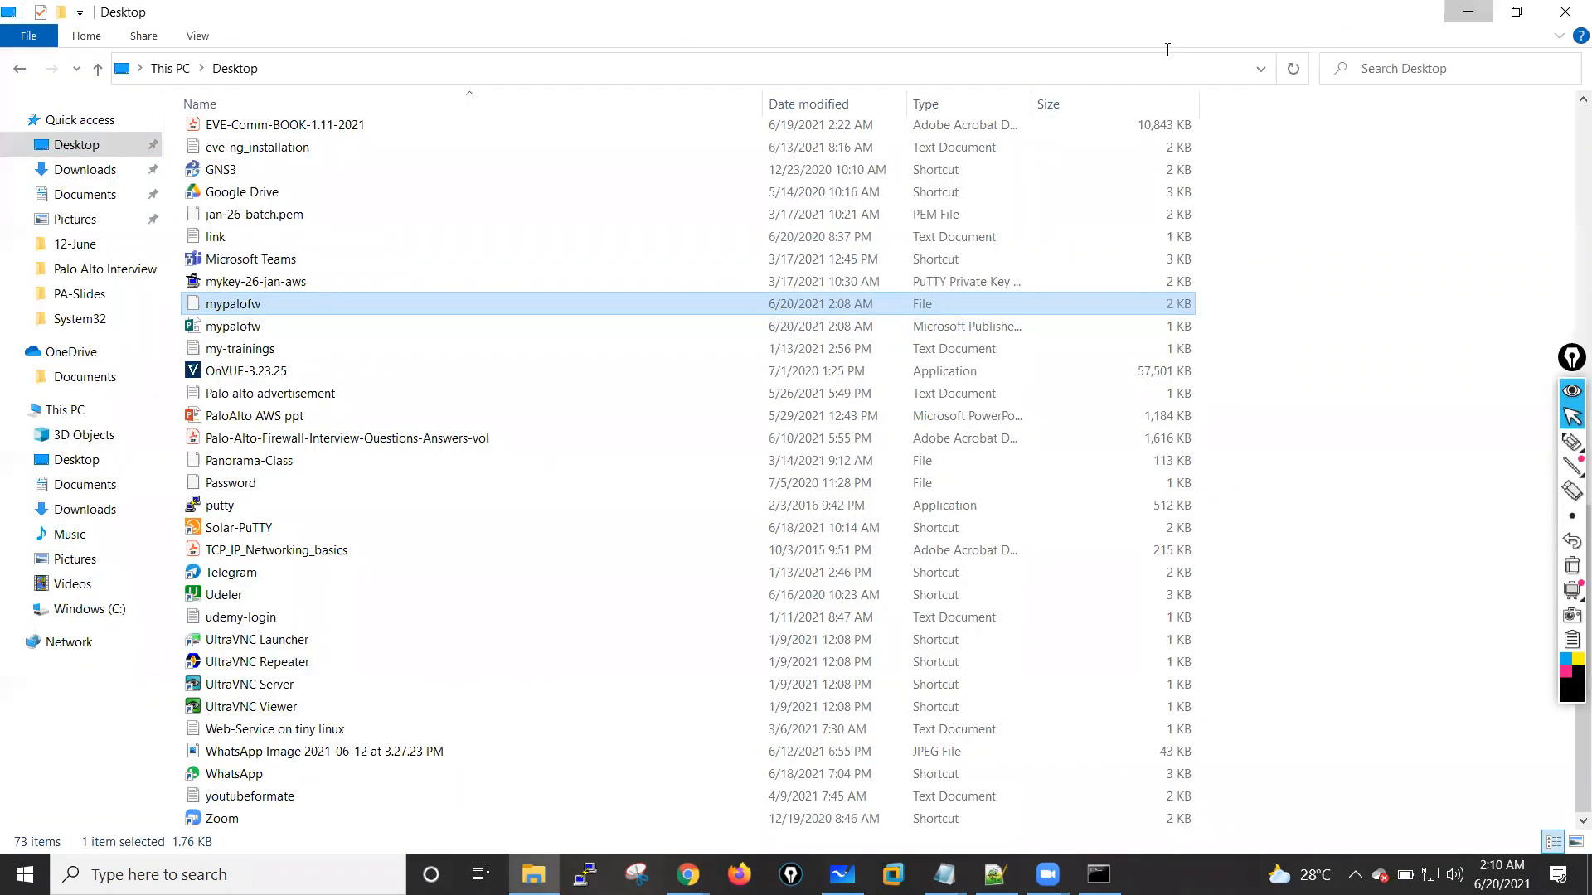
left_click(1469, 11)
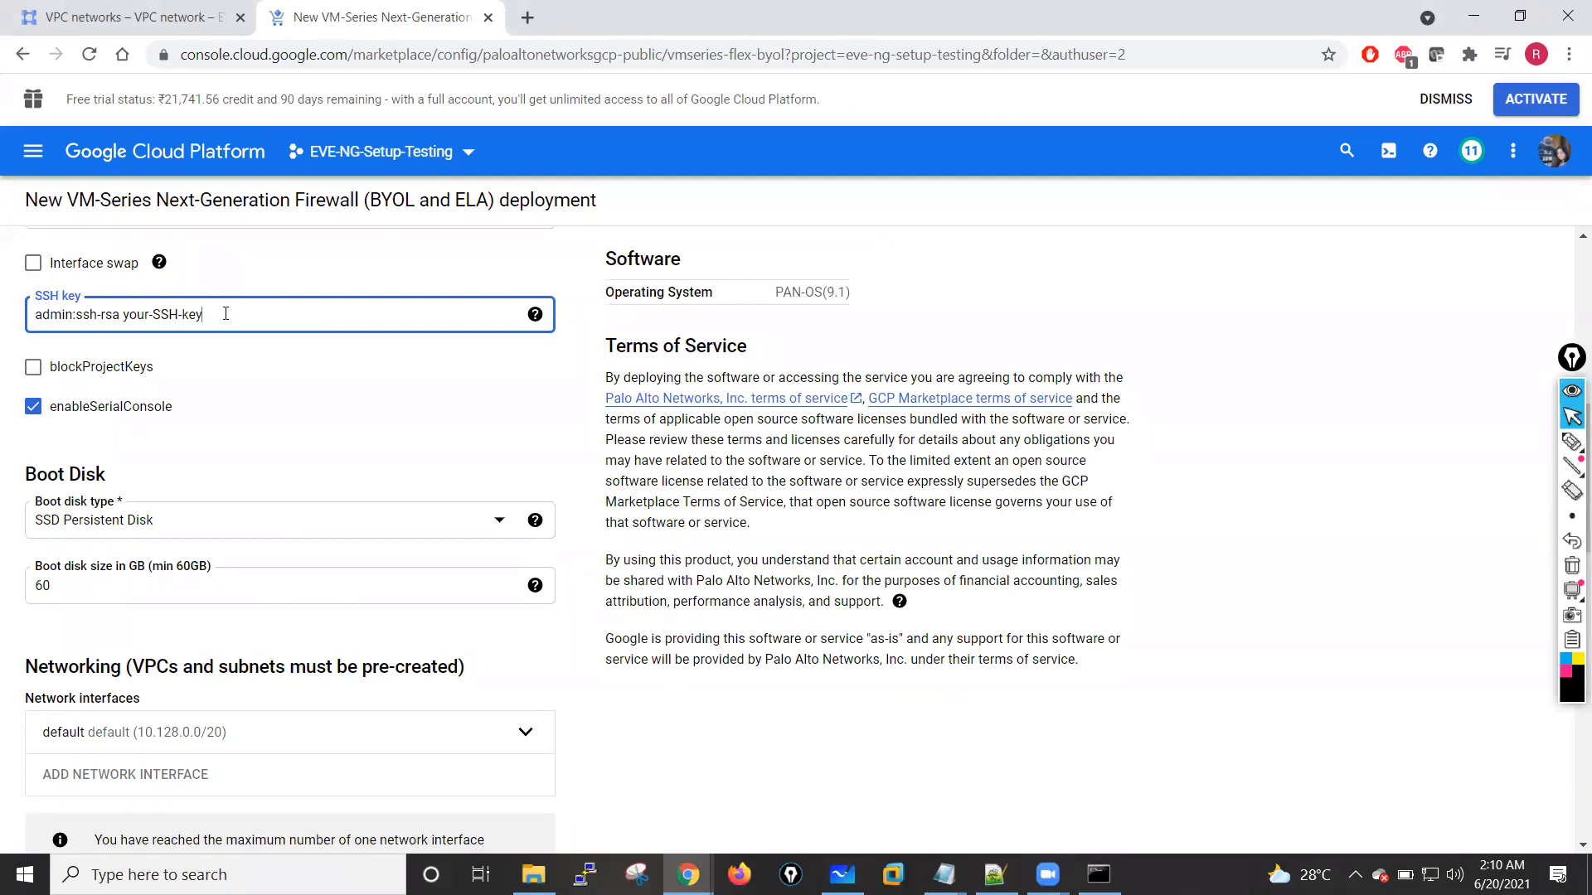
left_click_drag(123, 314, 200, 314)
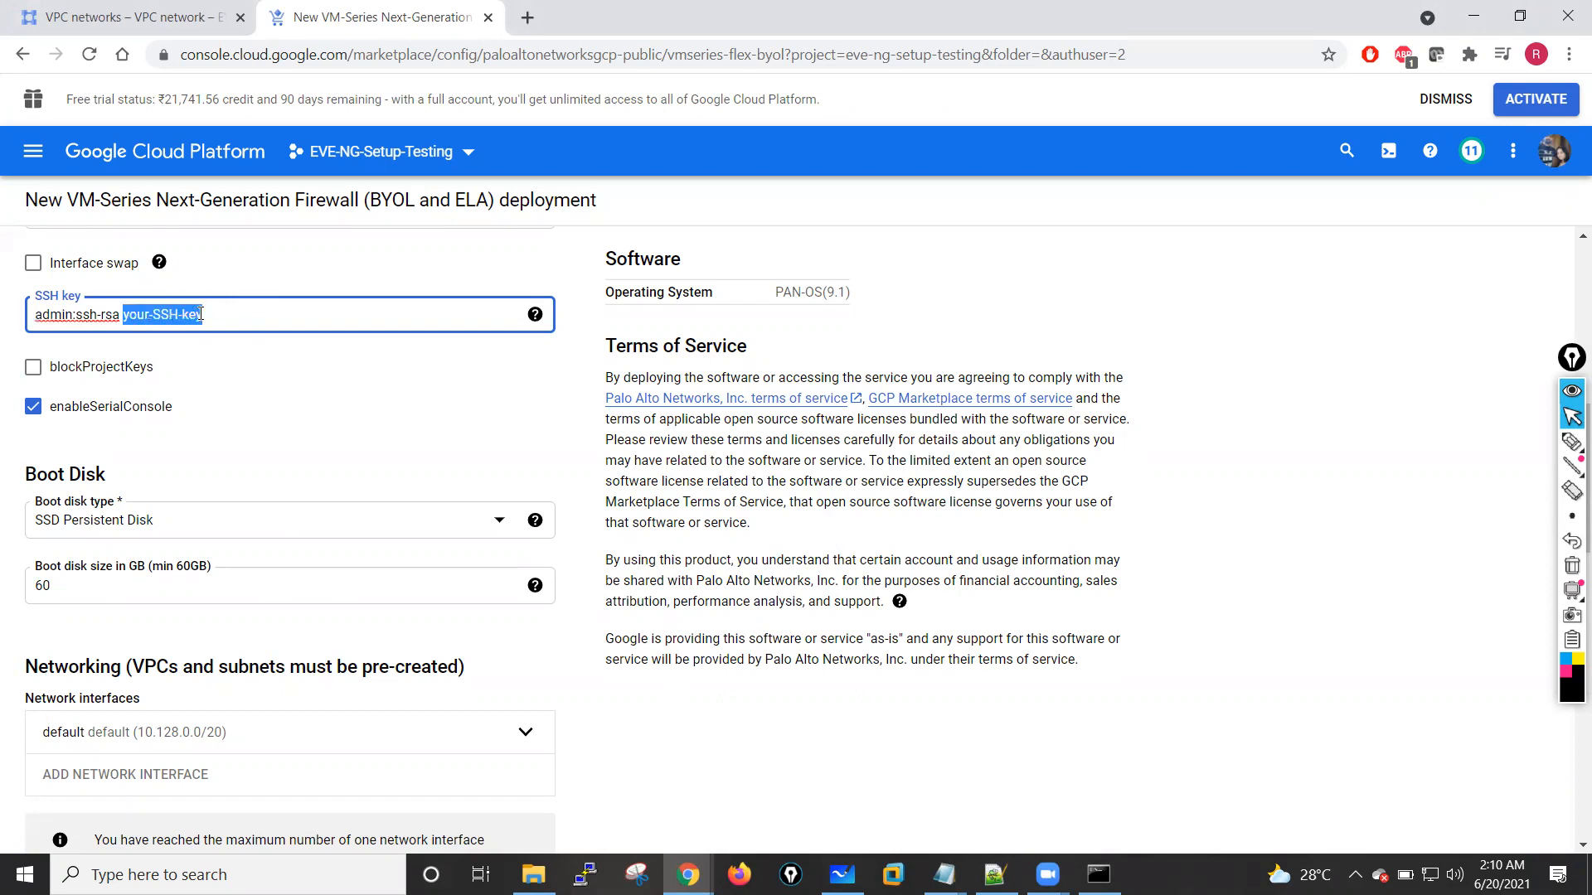
key("ctrl+v")
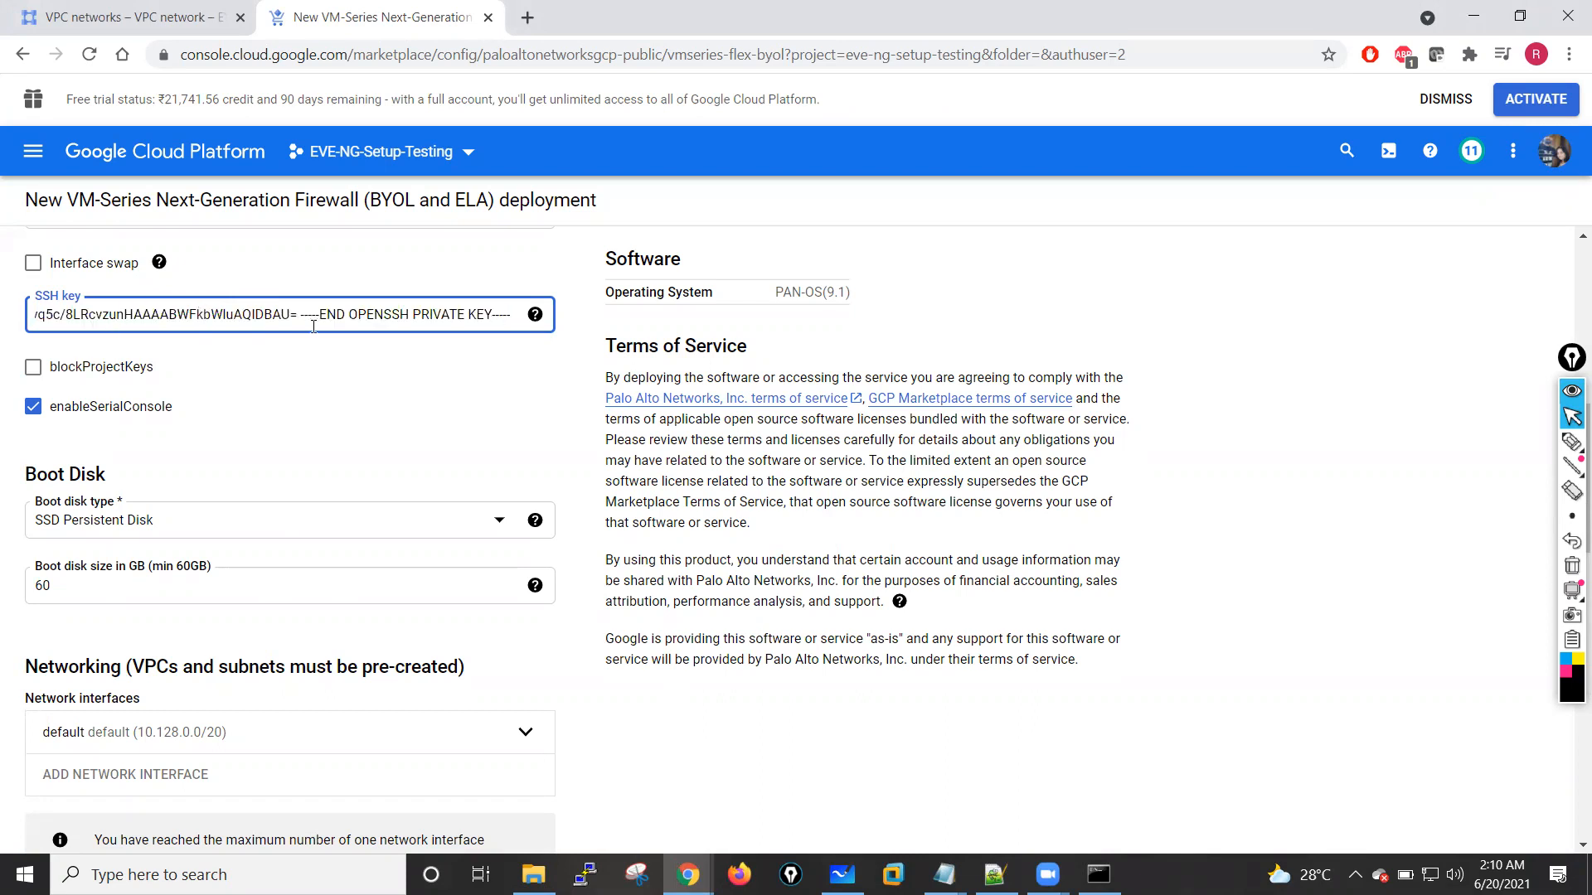
left_click(261, 405)
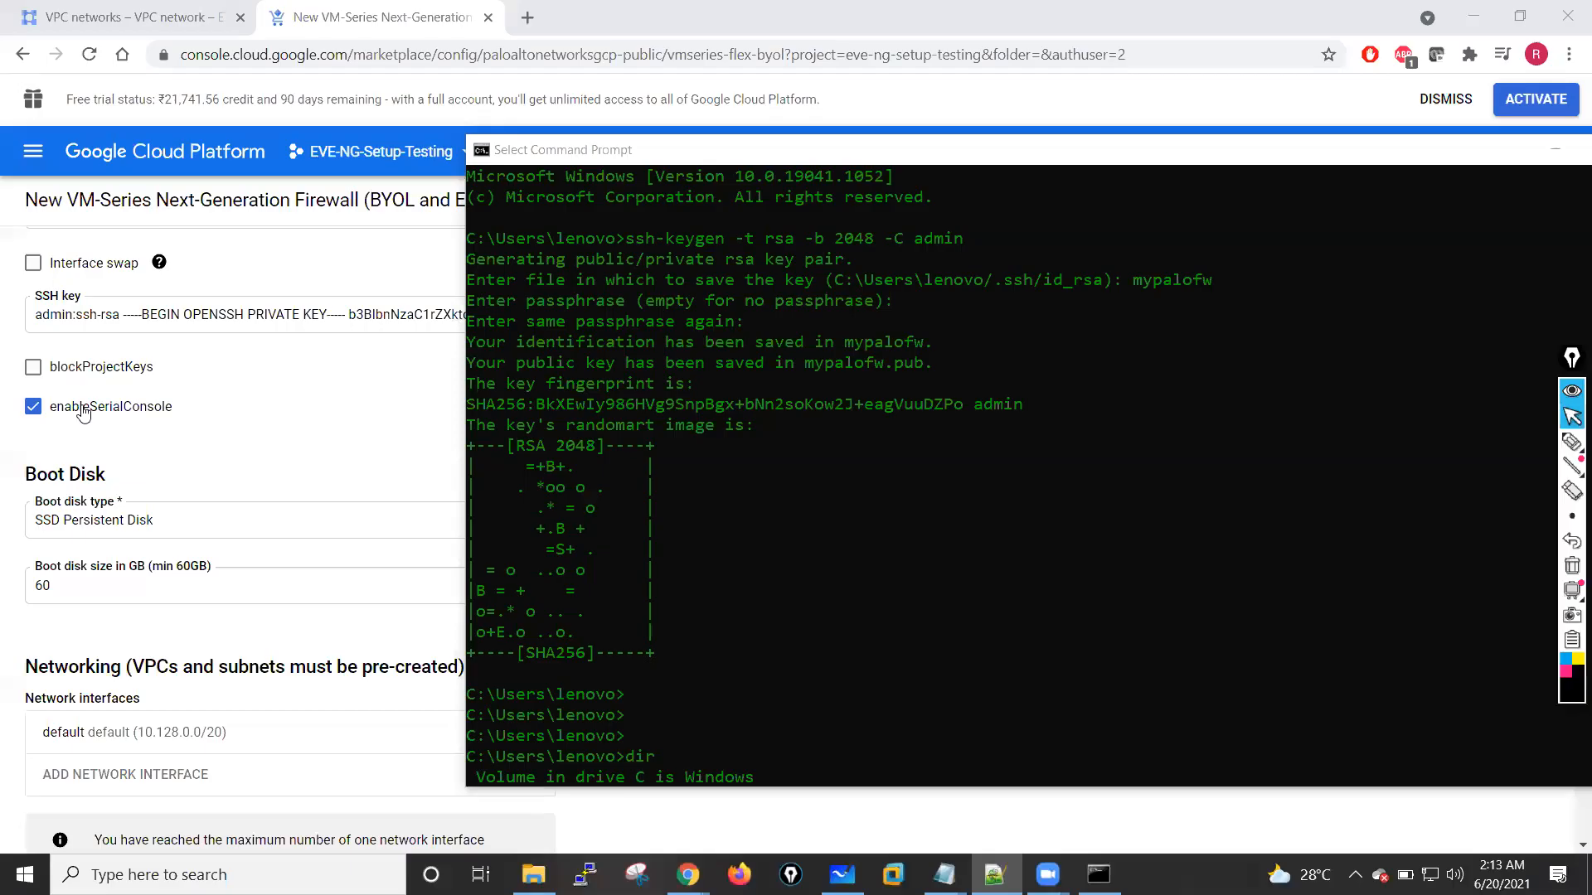
Step: Delete the pasted private key from the SSH key field, keeping only the admin:ssh-rsa prefix
left_click(222, 413)
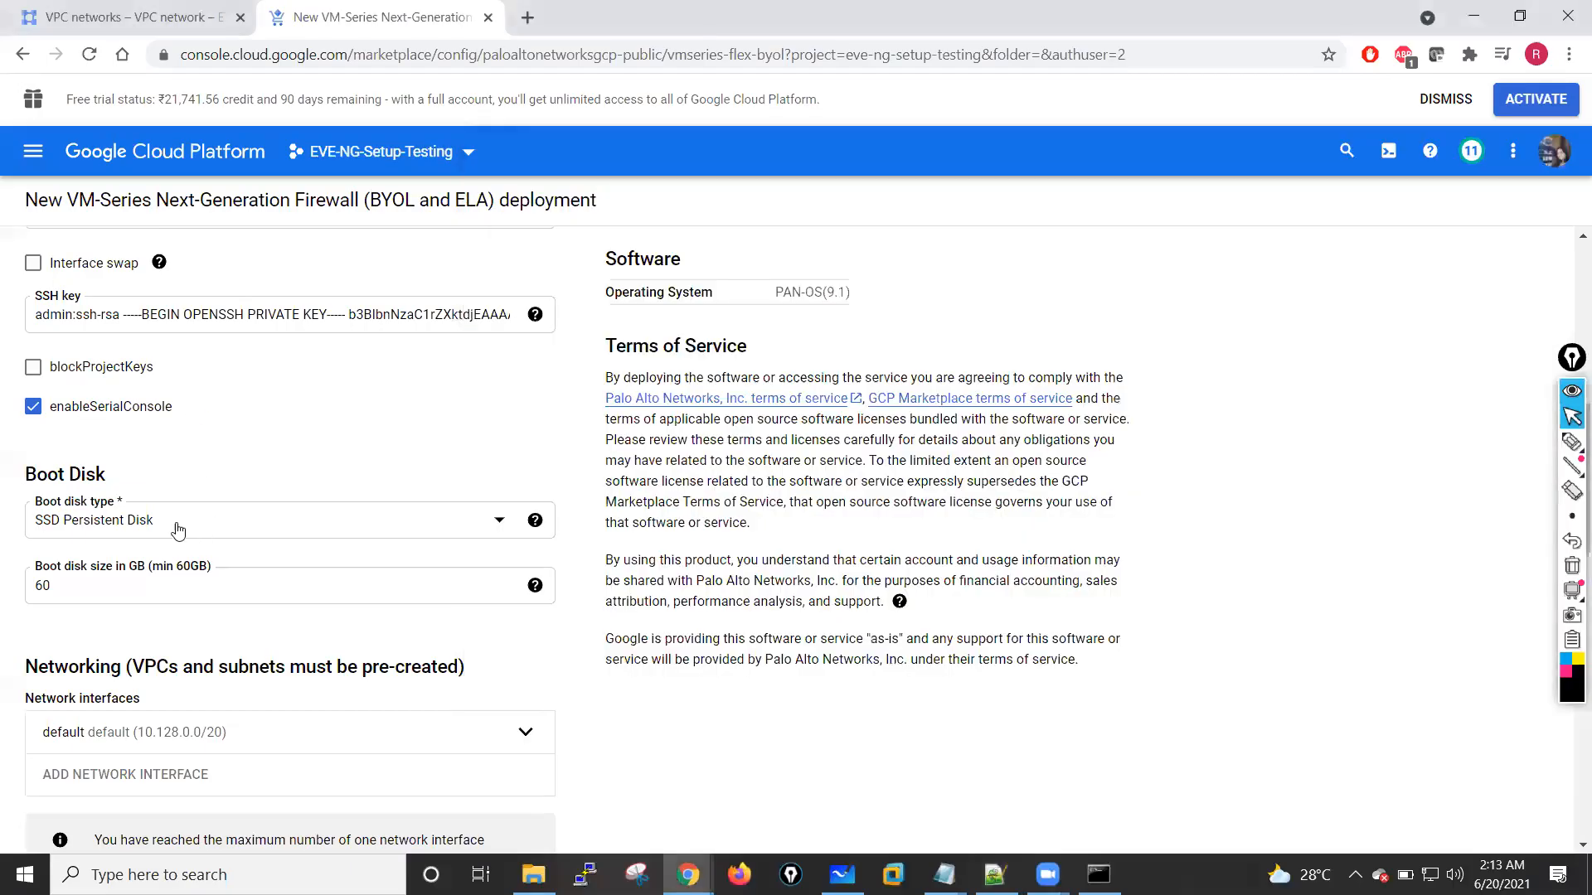
left_click(197, 311)
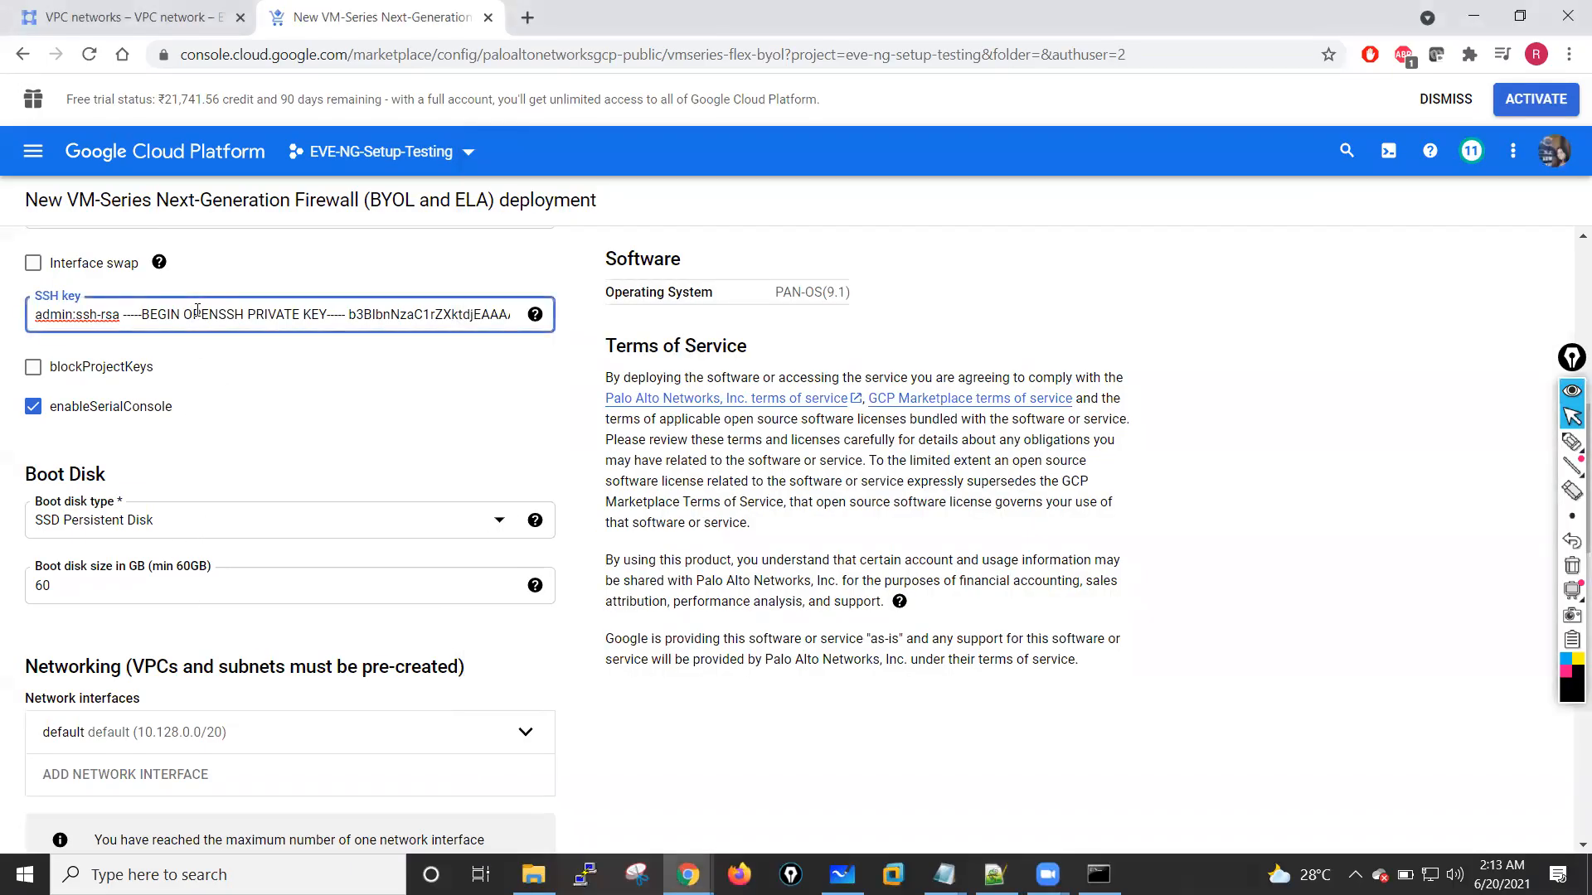
scroll(197, 311, "up", 1)
left_click_drag(123, 407, 574, 417)
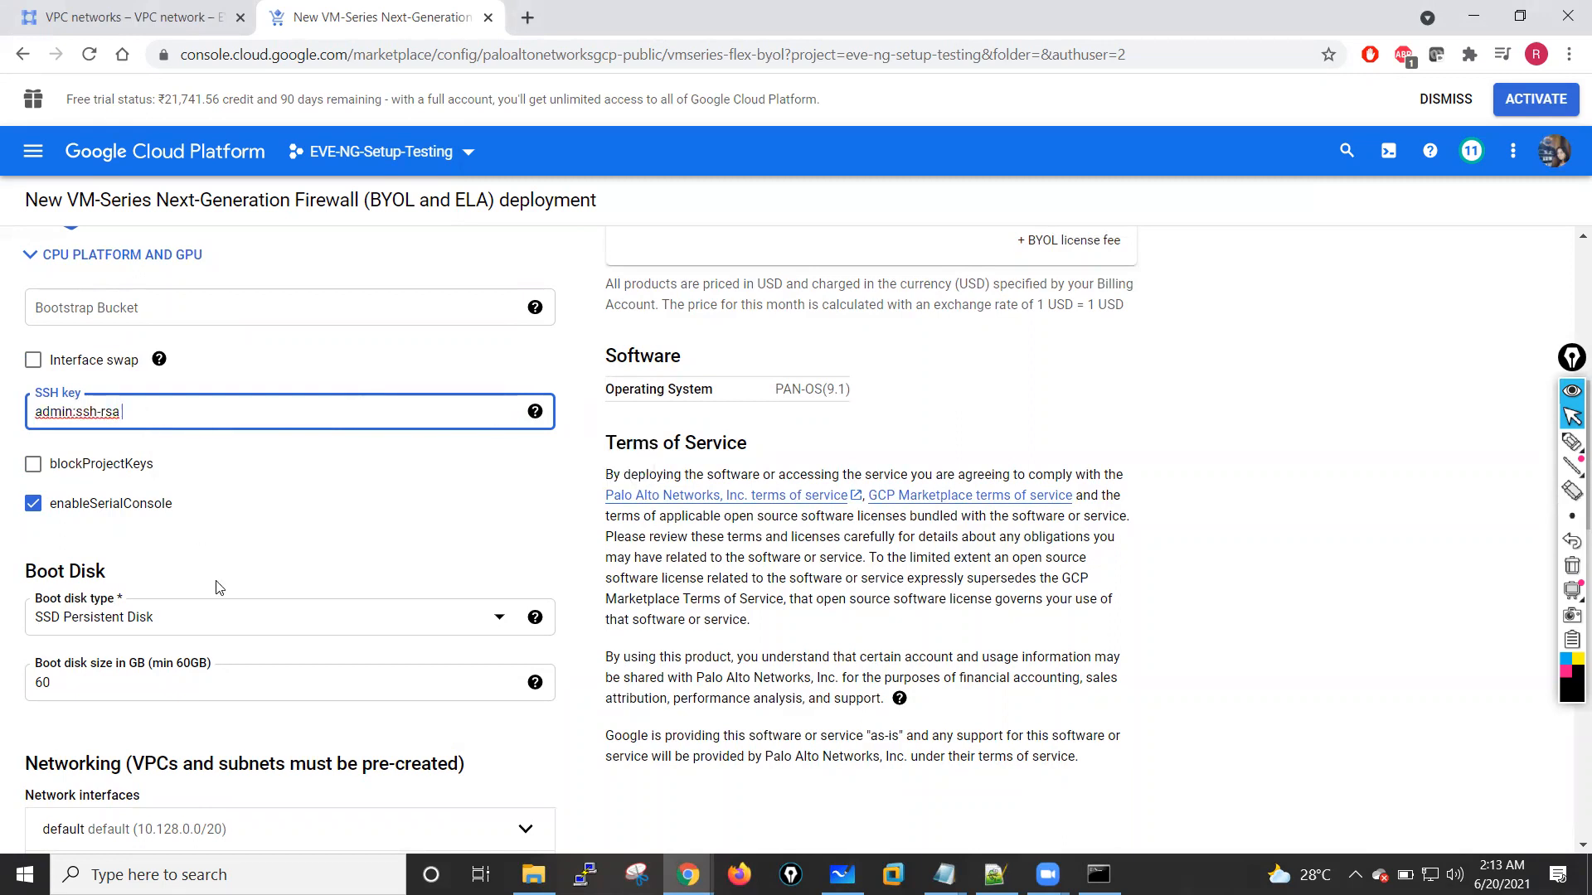
Step: Copy the mypalofw public key string from Notepad without ssh-rsa and the trailing admin, and paste it after admin:ssh-rsa in the SSH key field
left_click(1111, 872)
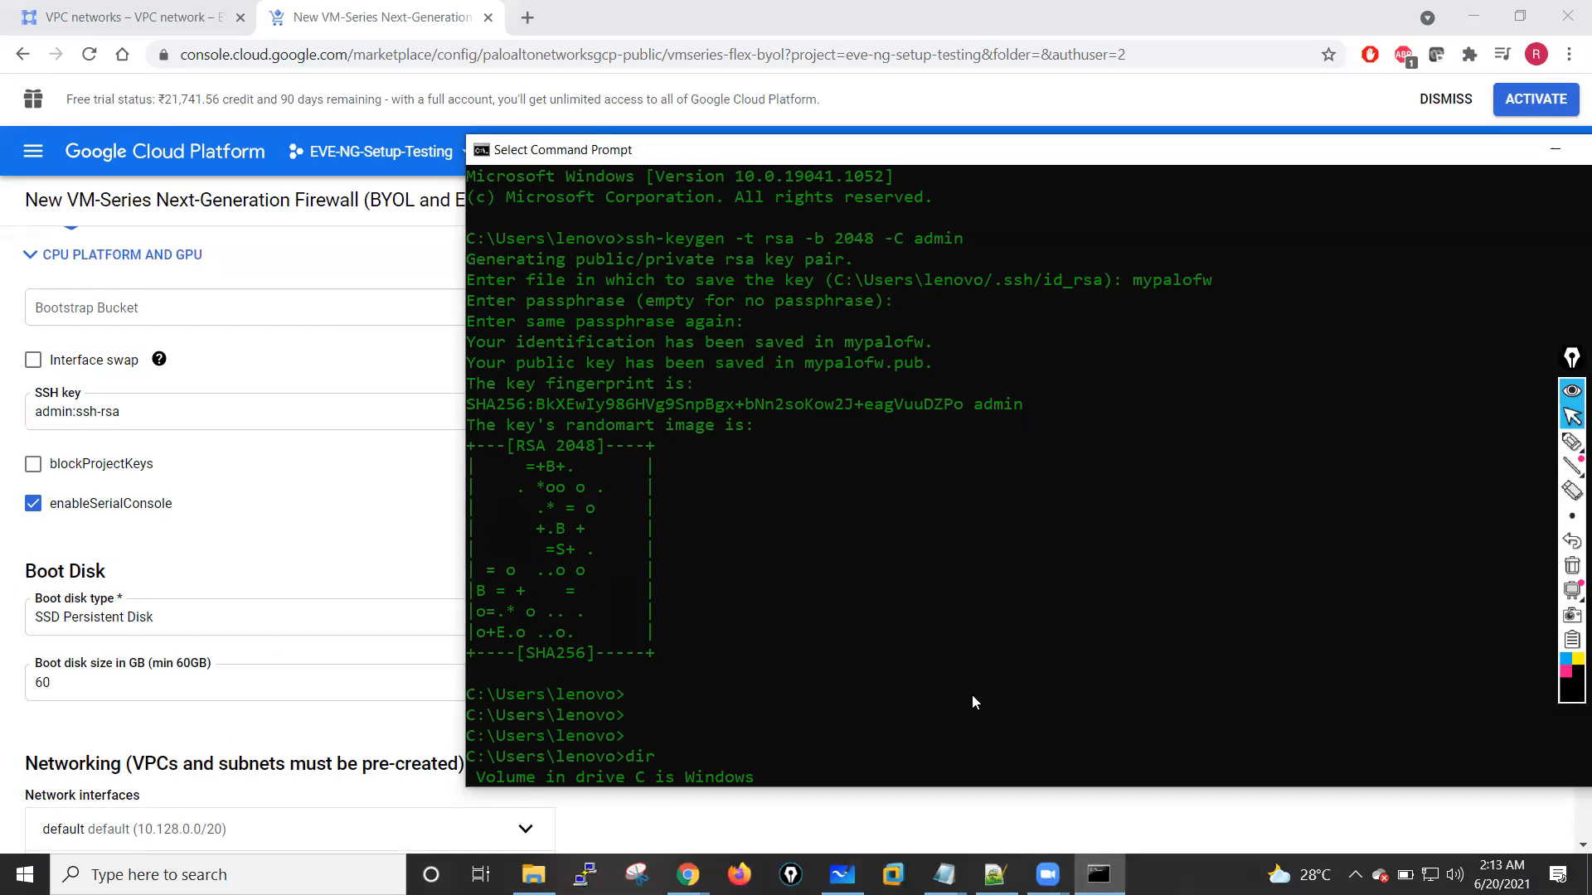
left_click(943, 875)
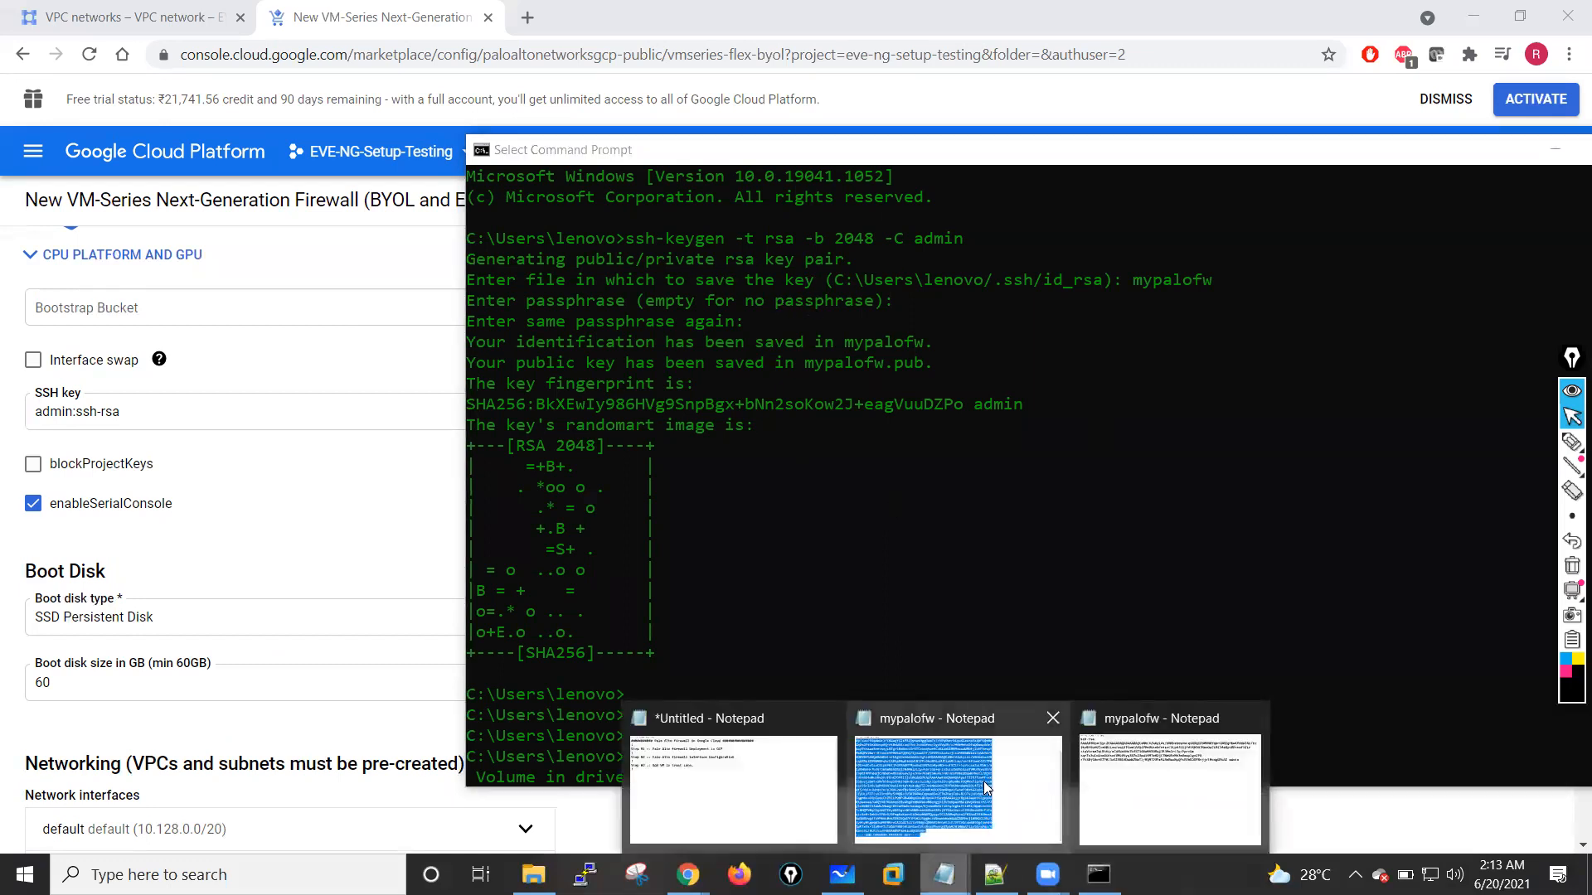
left_click(1115, 762)
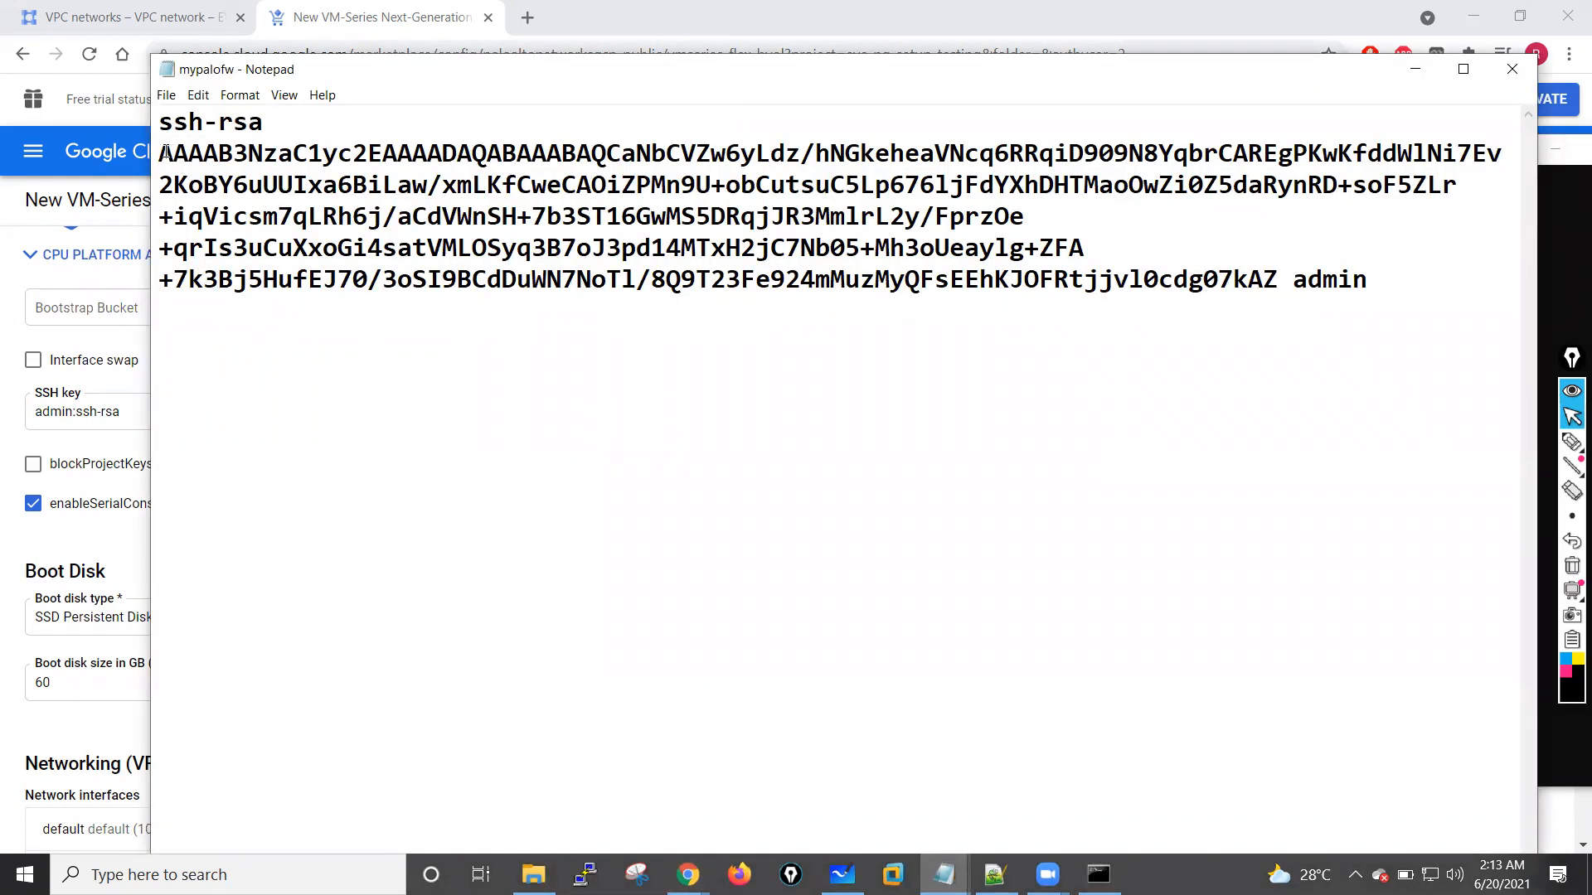
left_click_drag(316, 186, 1347, 280)
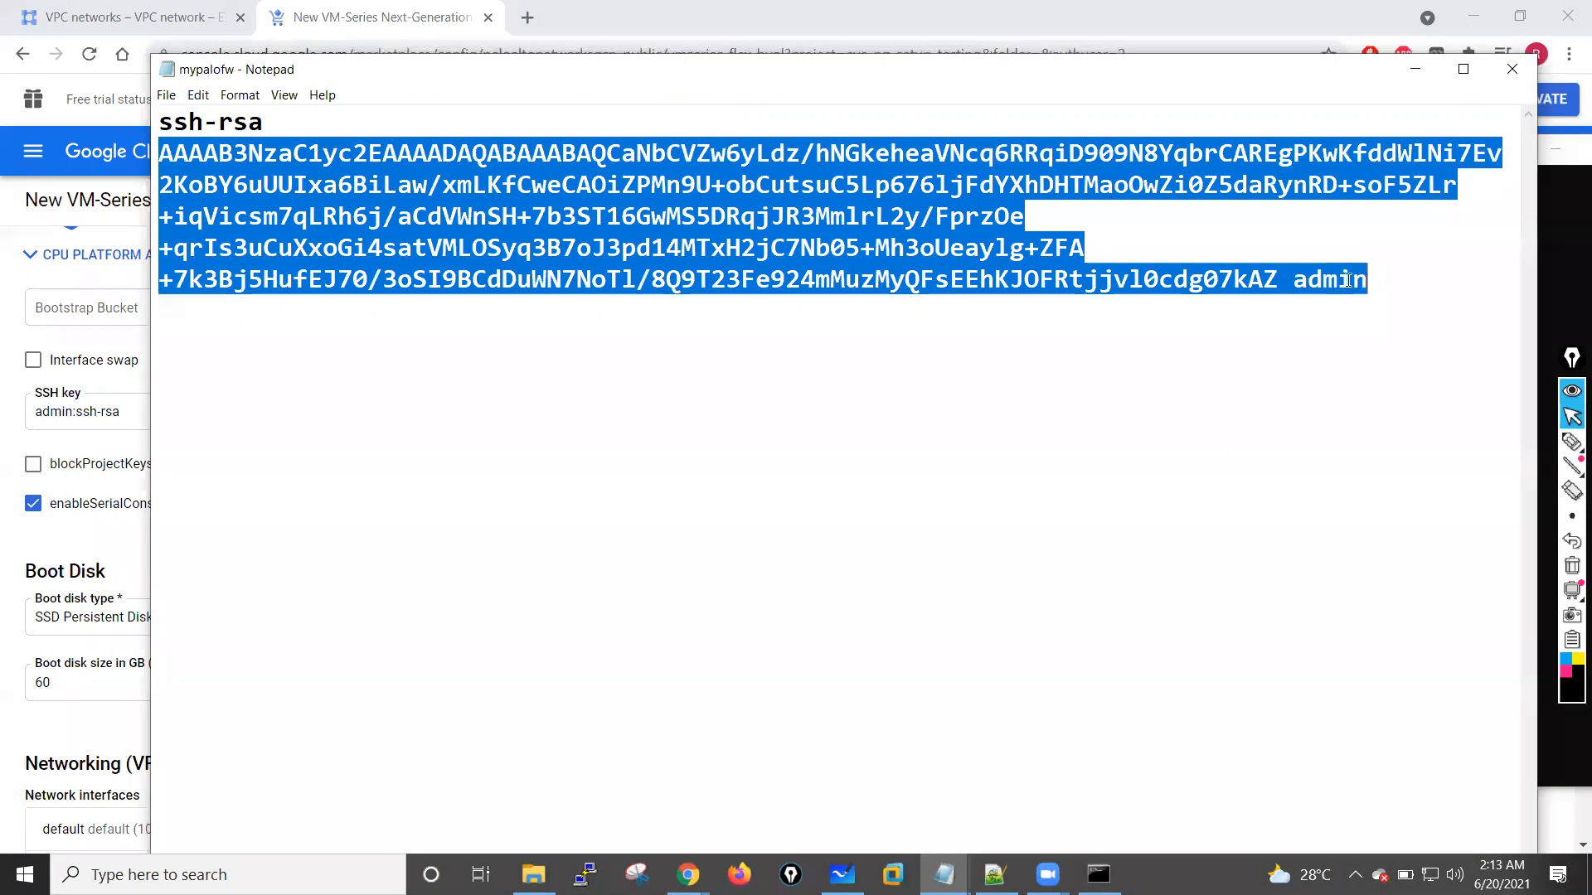
left_click(1216, 276)
left_click_drag(1277, 280, 160, 166)
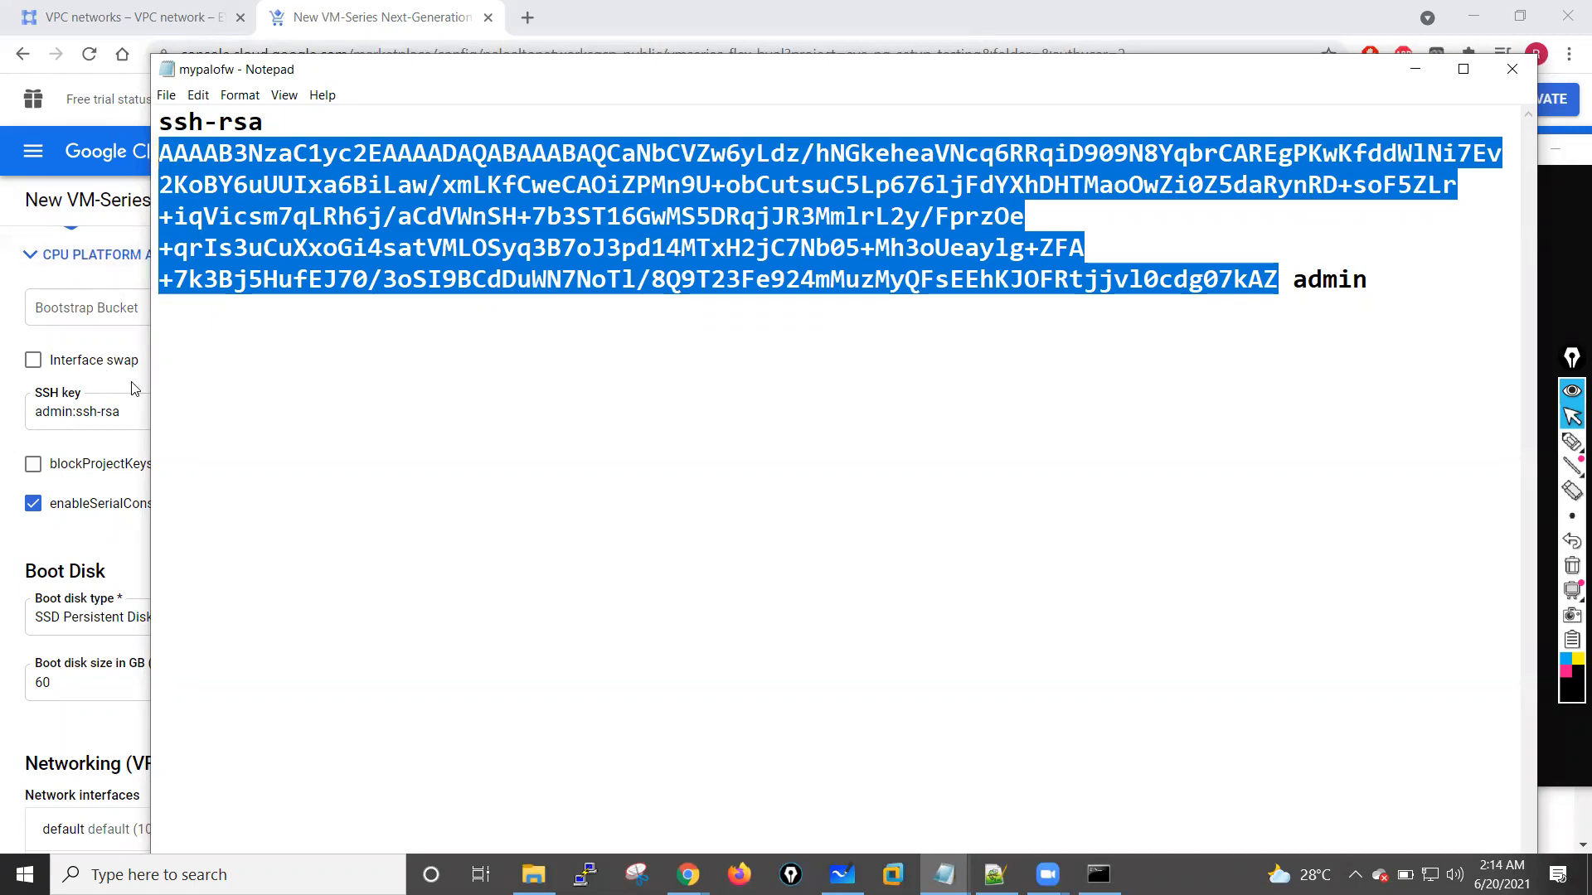
left_click(134, 417)
key("ctrl+v")
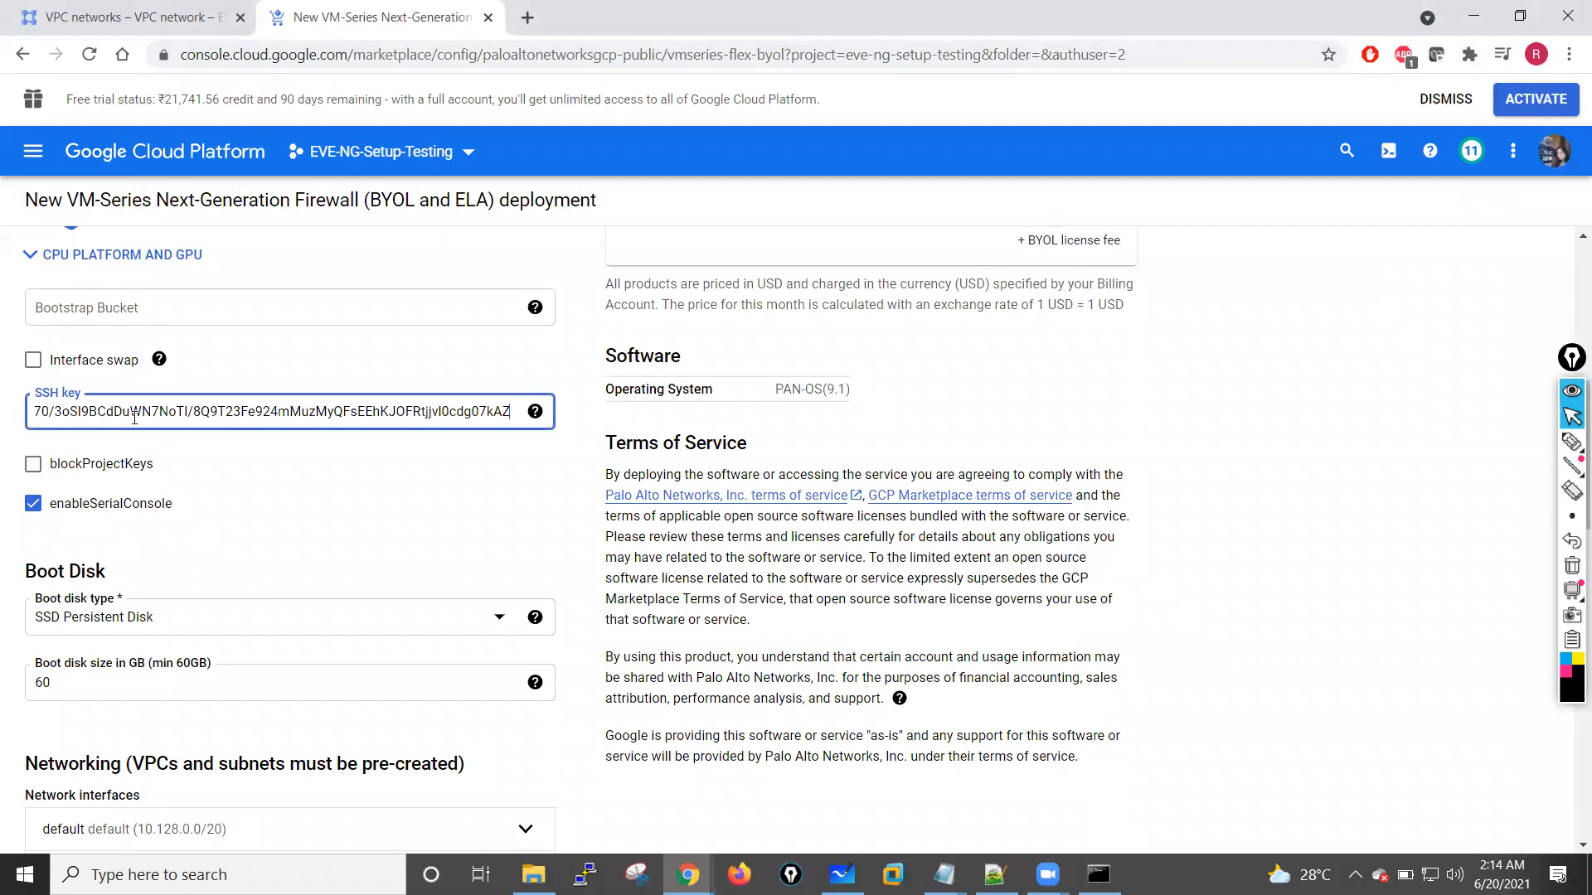
Step: Set the first network interface under Networking to management-vpc with mgmt-subnet
scroll(357, 487, "down", 4)
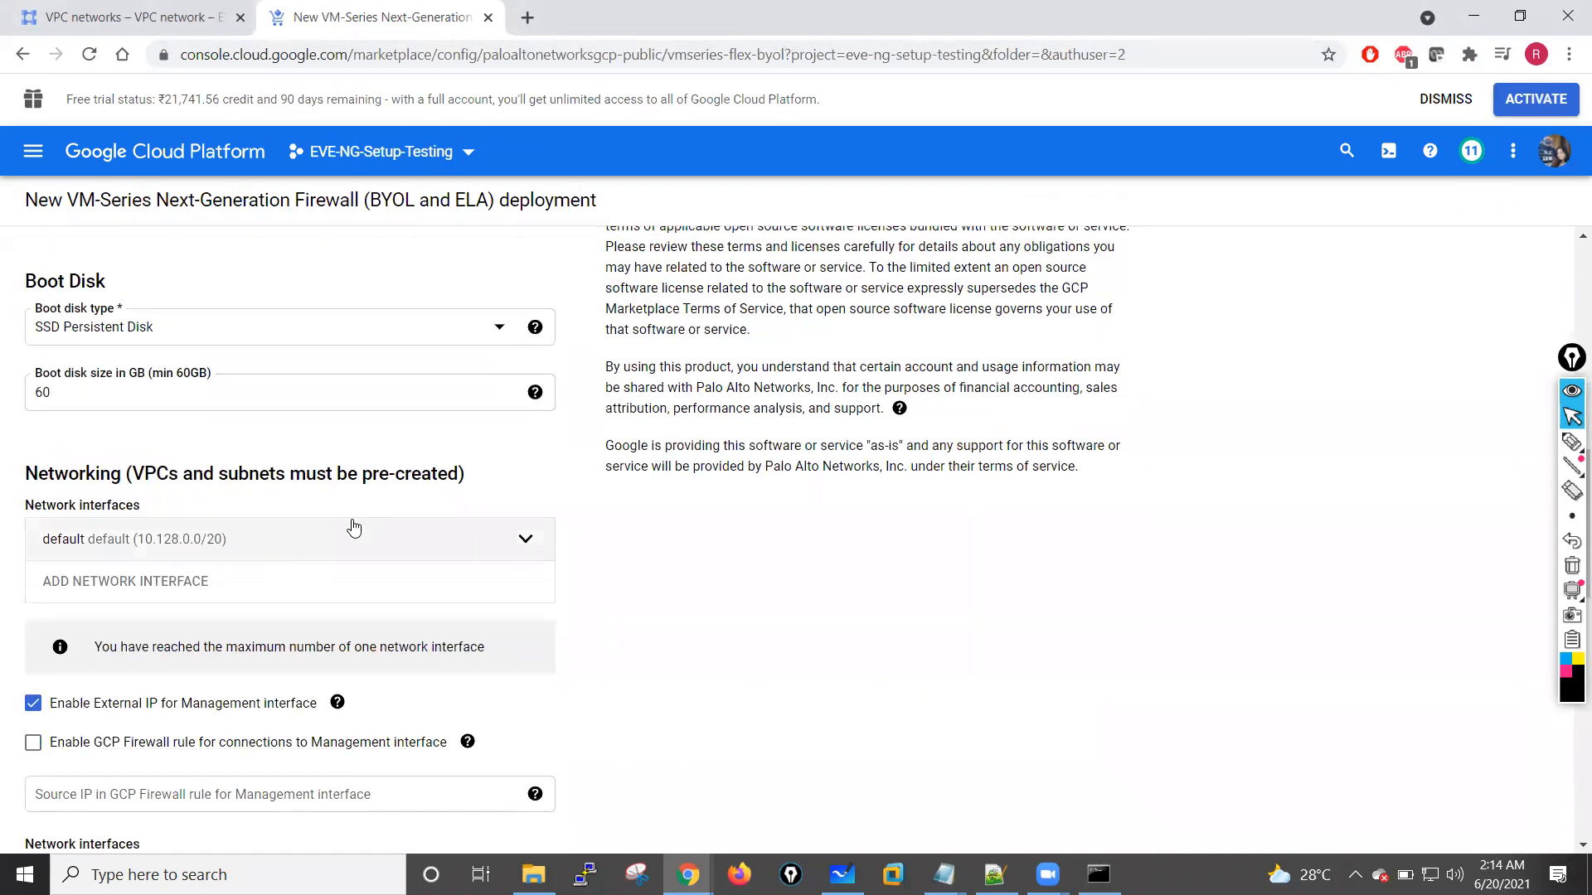
scroll(302, 507, "down", 2)
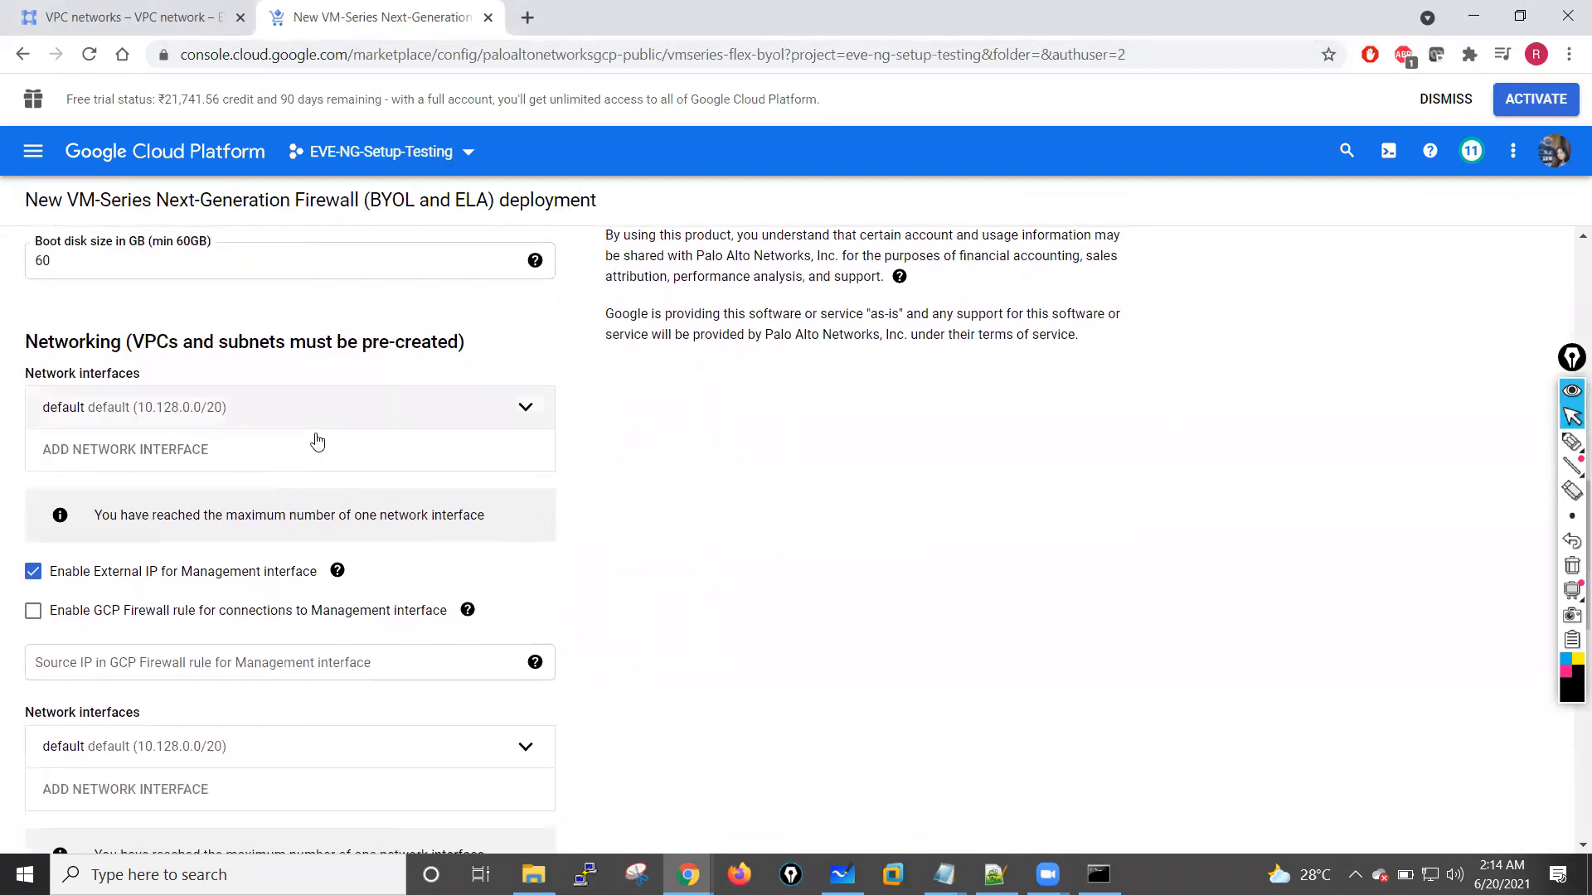
left_click(527, 406)
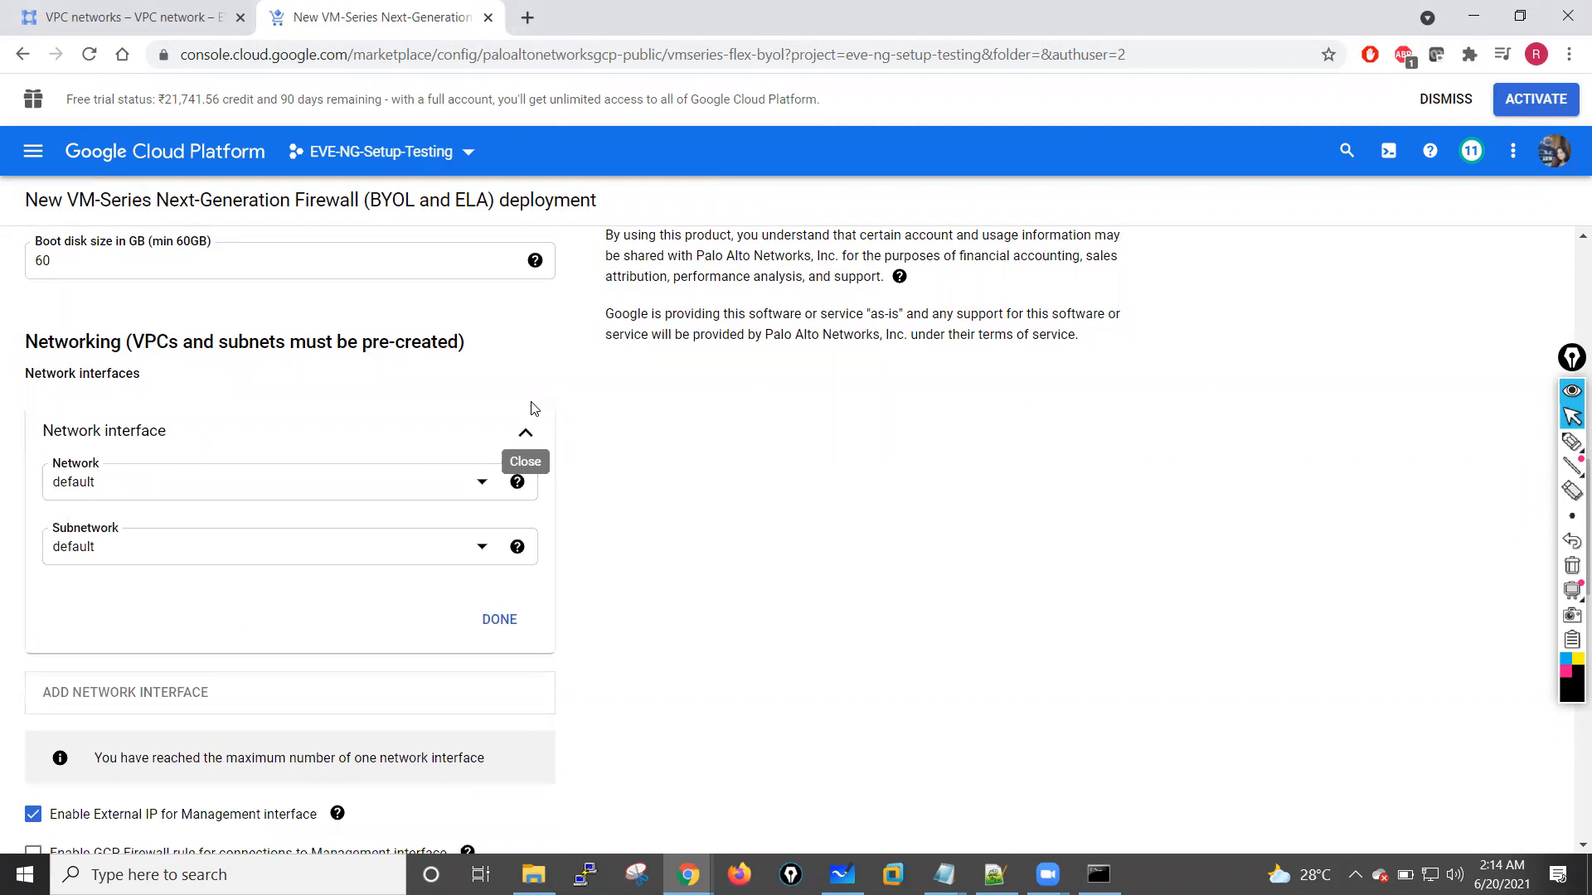
left_click(481, 485)
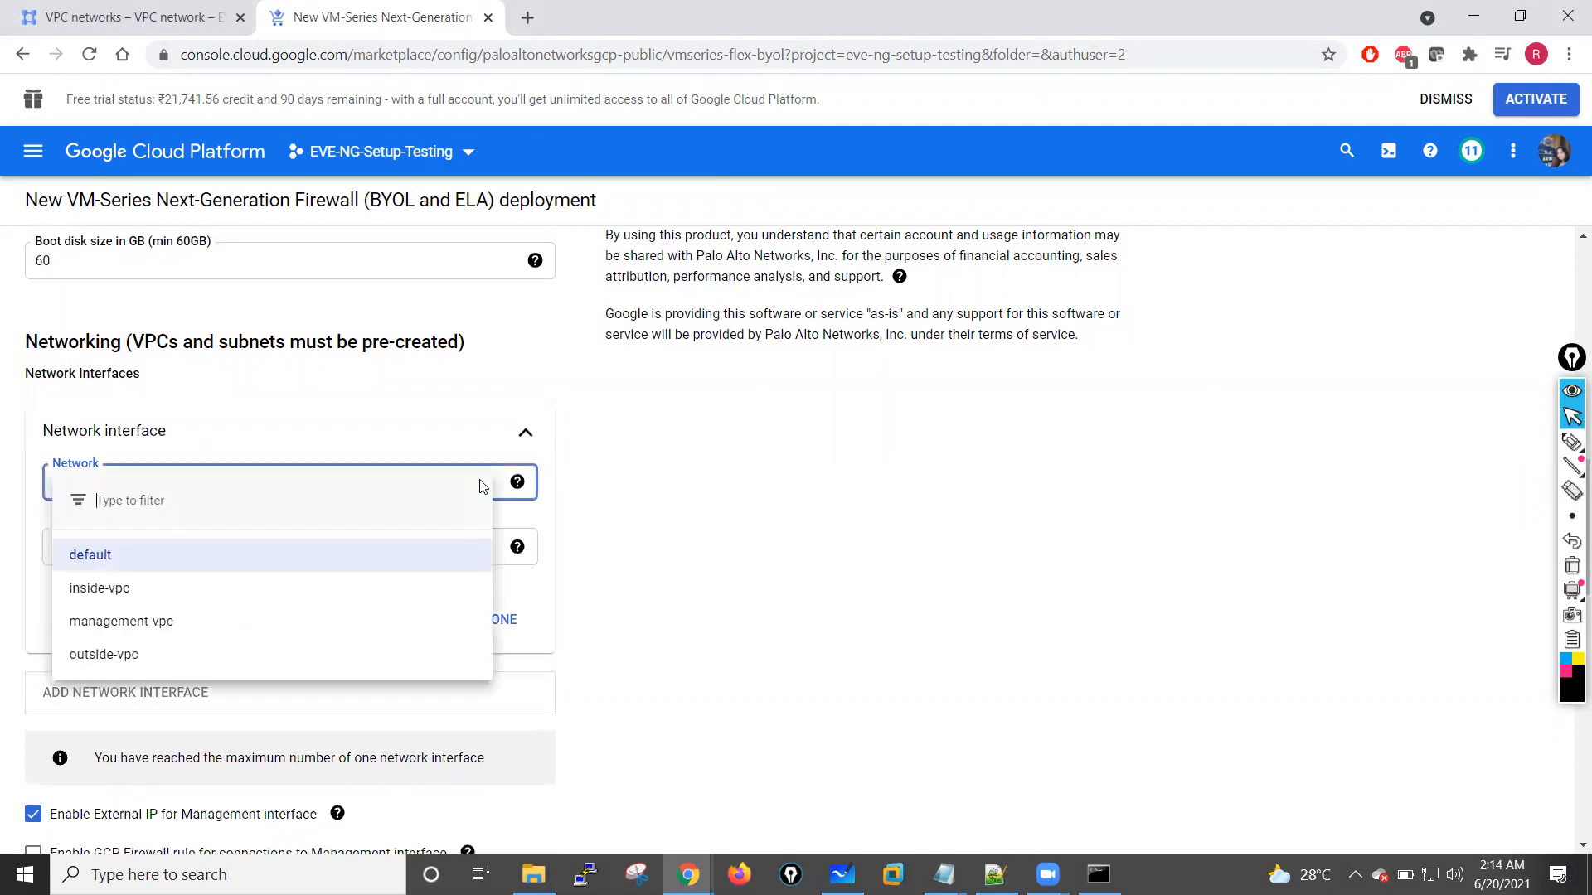
left_click(120, 623)
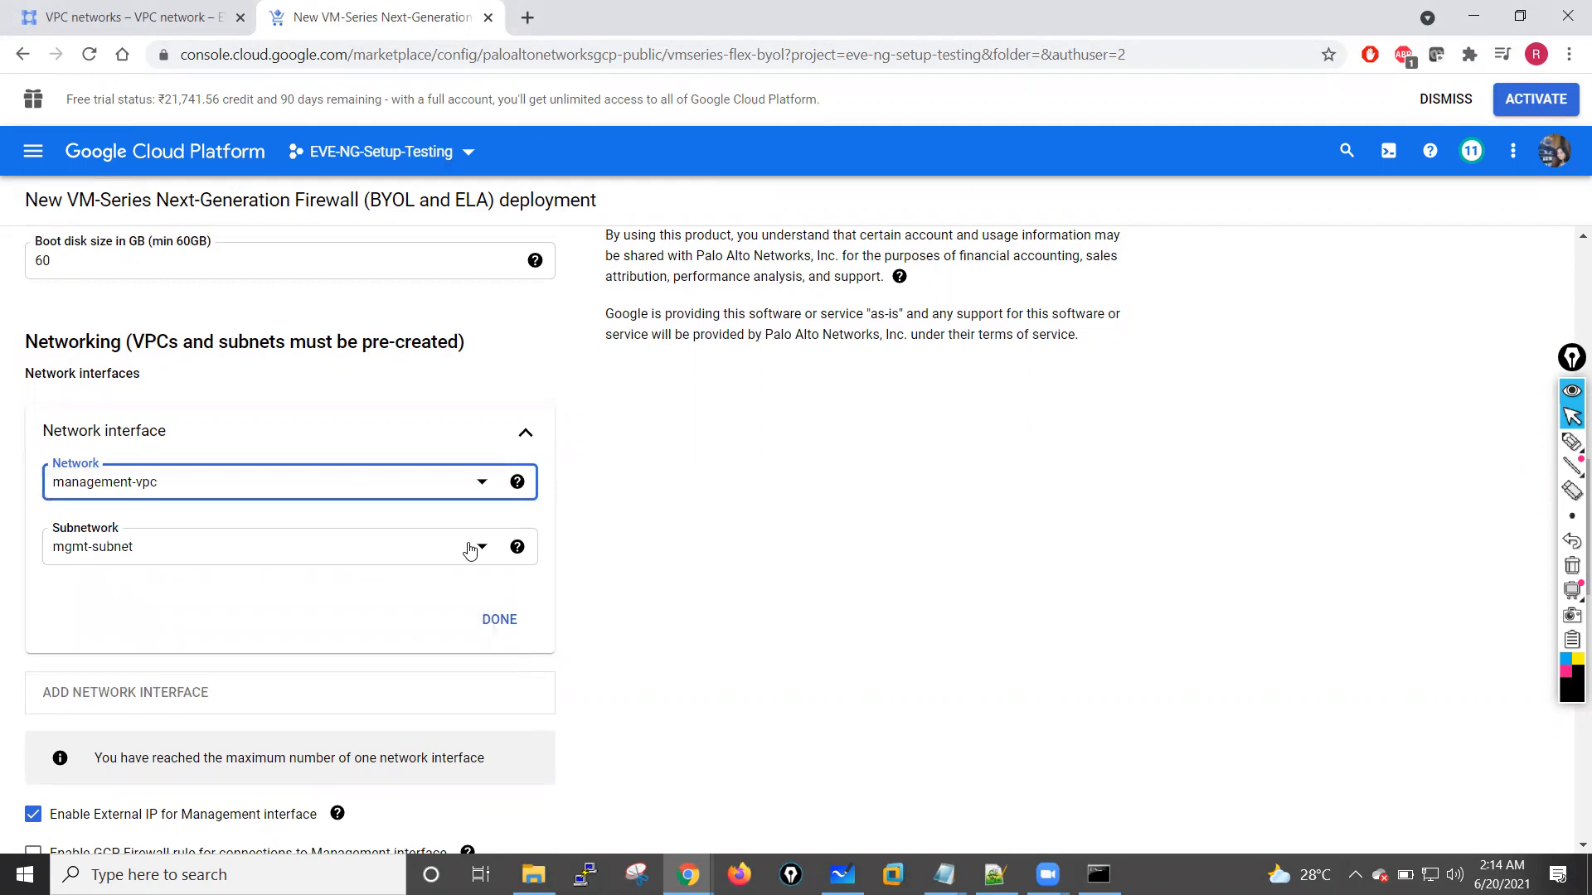
left_click(500, 620)
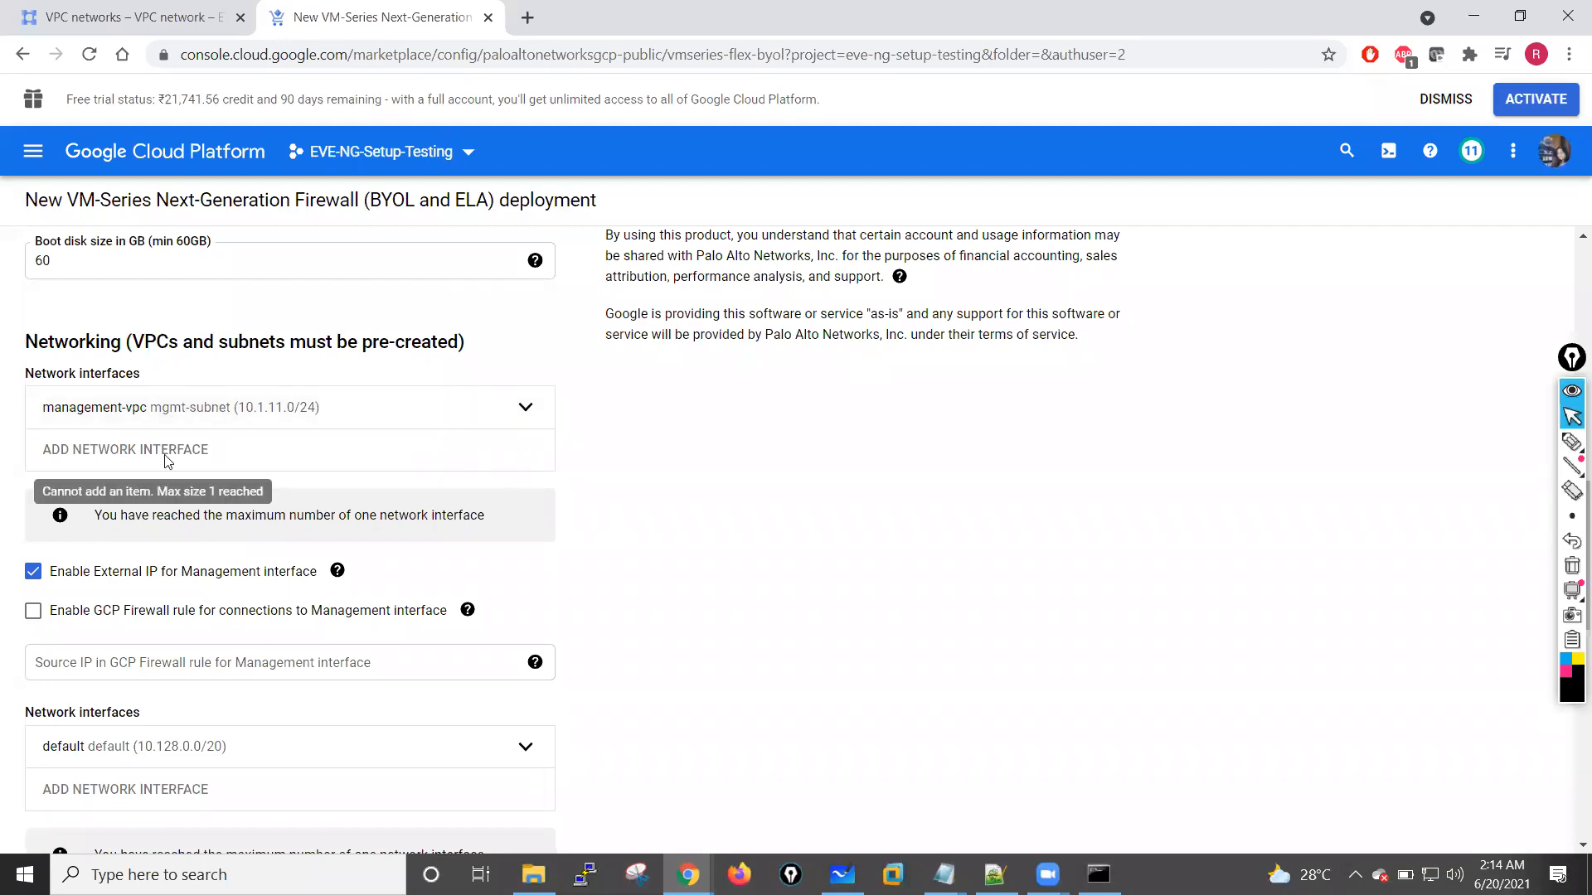
Step: Reopen the management interface settings and review the remaining network interface, external IP, GCP firewall rule and information sharing options
left_click(516, 424)
left_click(518, 481)
left_click(594, 628)
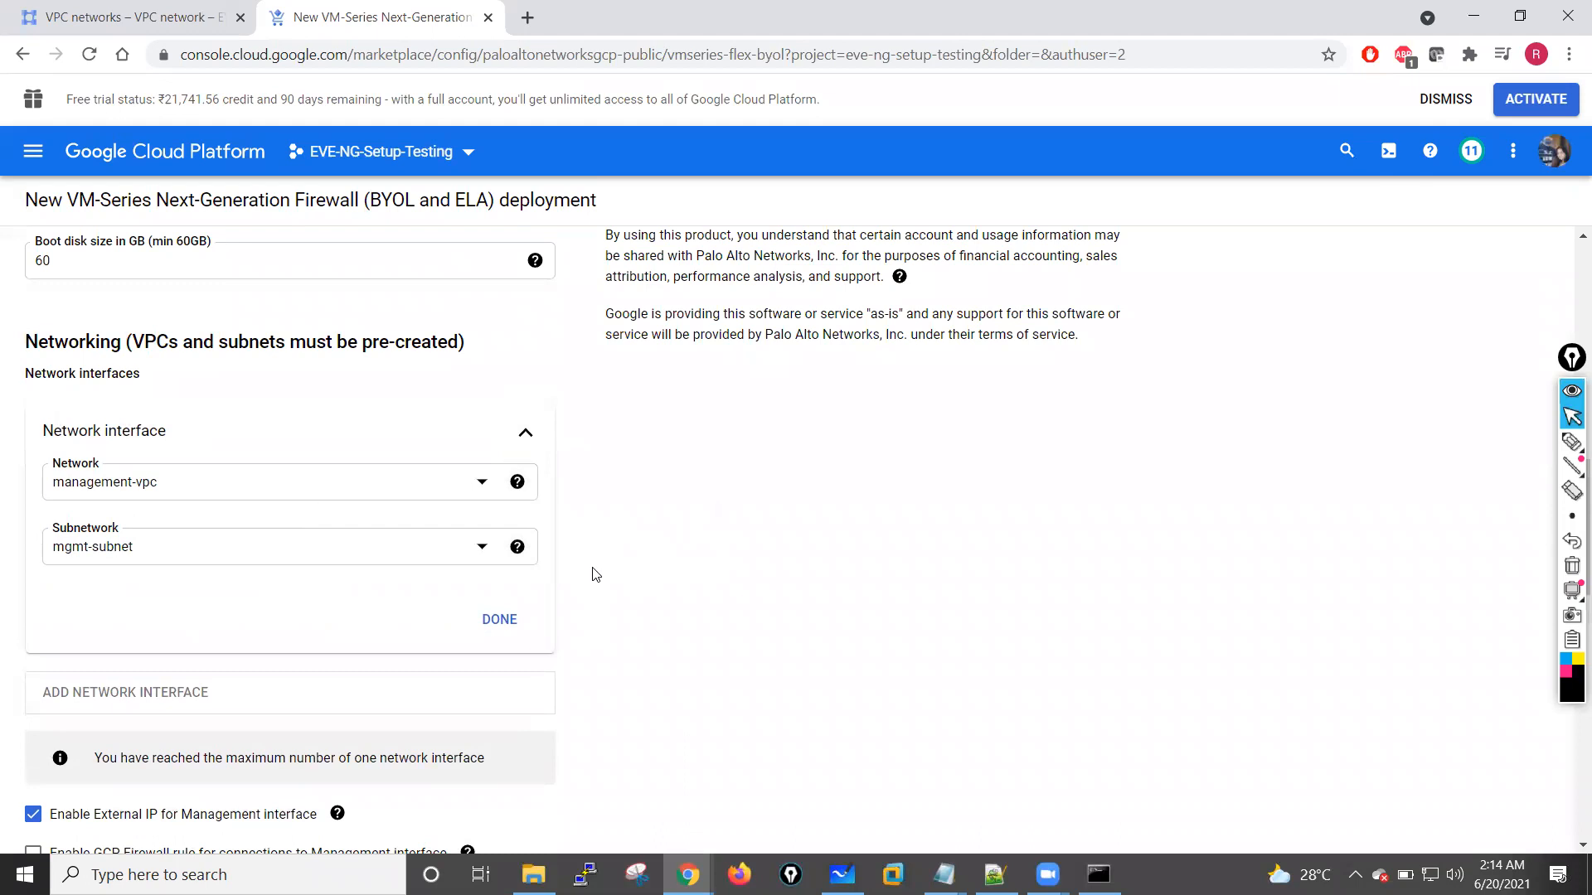
scroll(498, 539, "down", 3)
scroll(91, 440, "down", 3)
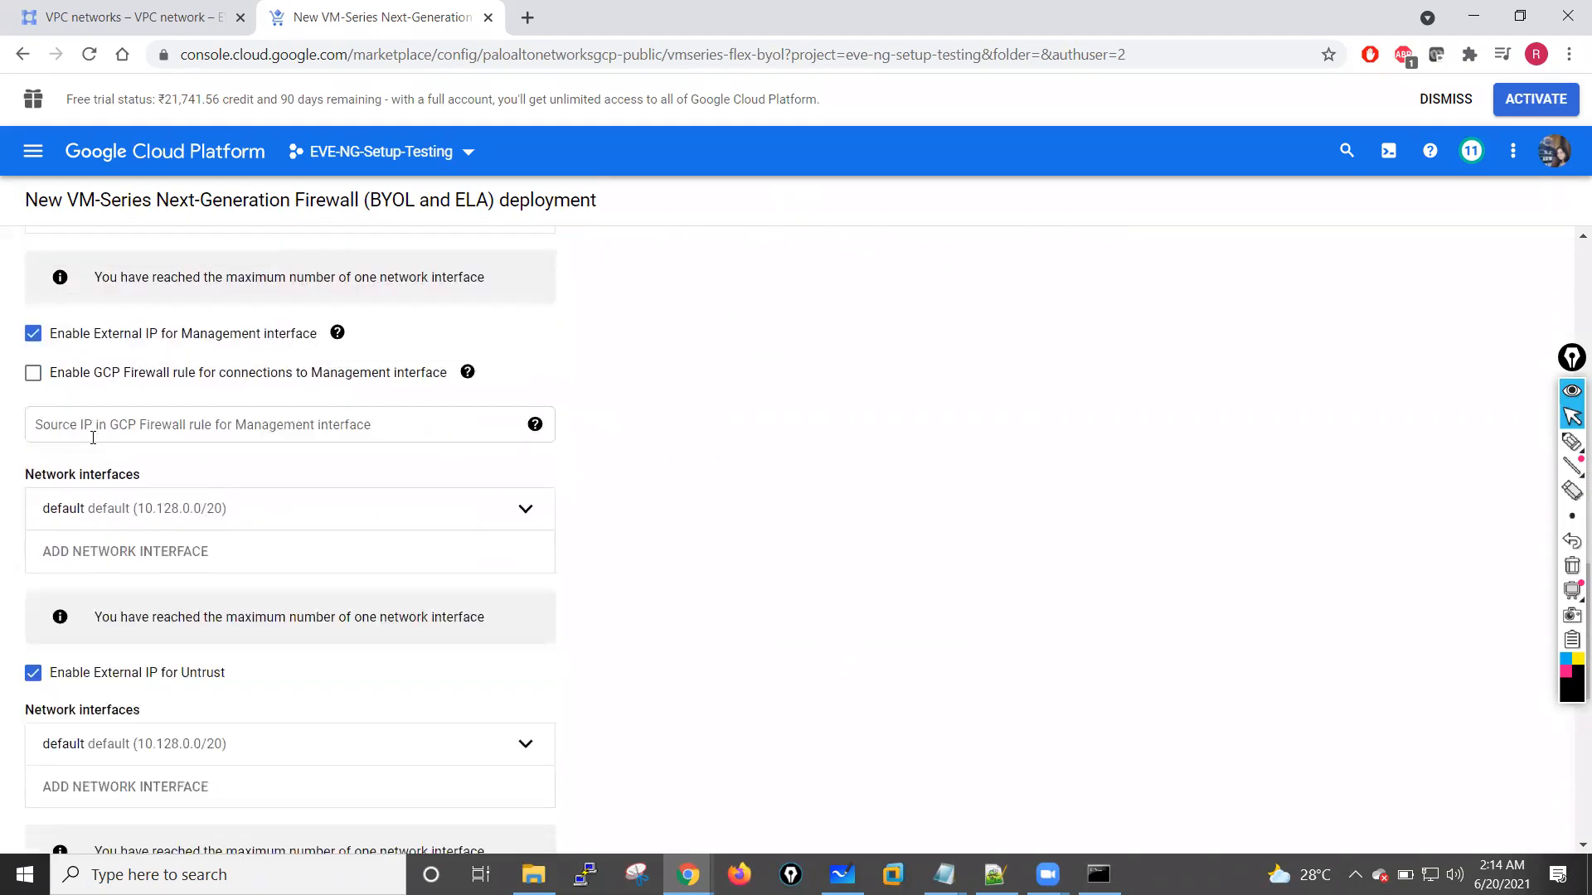
scroll(93, 437, "up", 8)
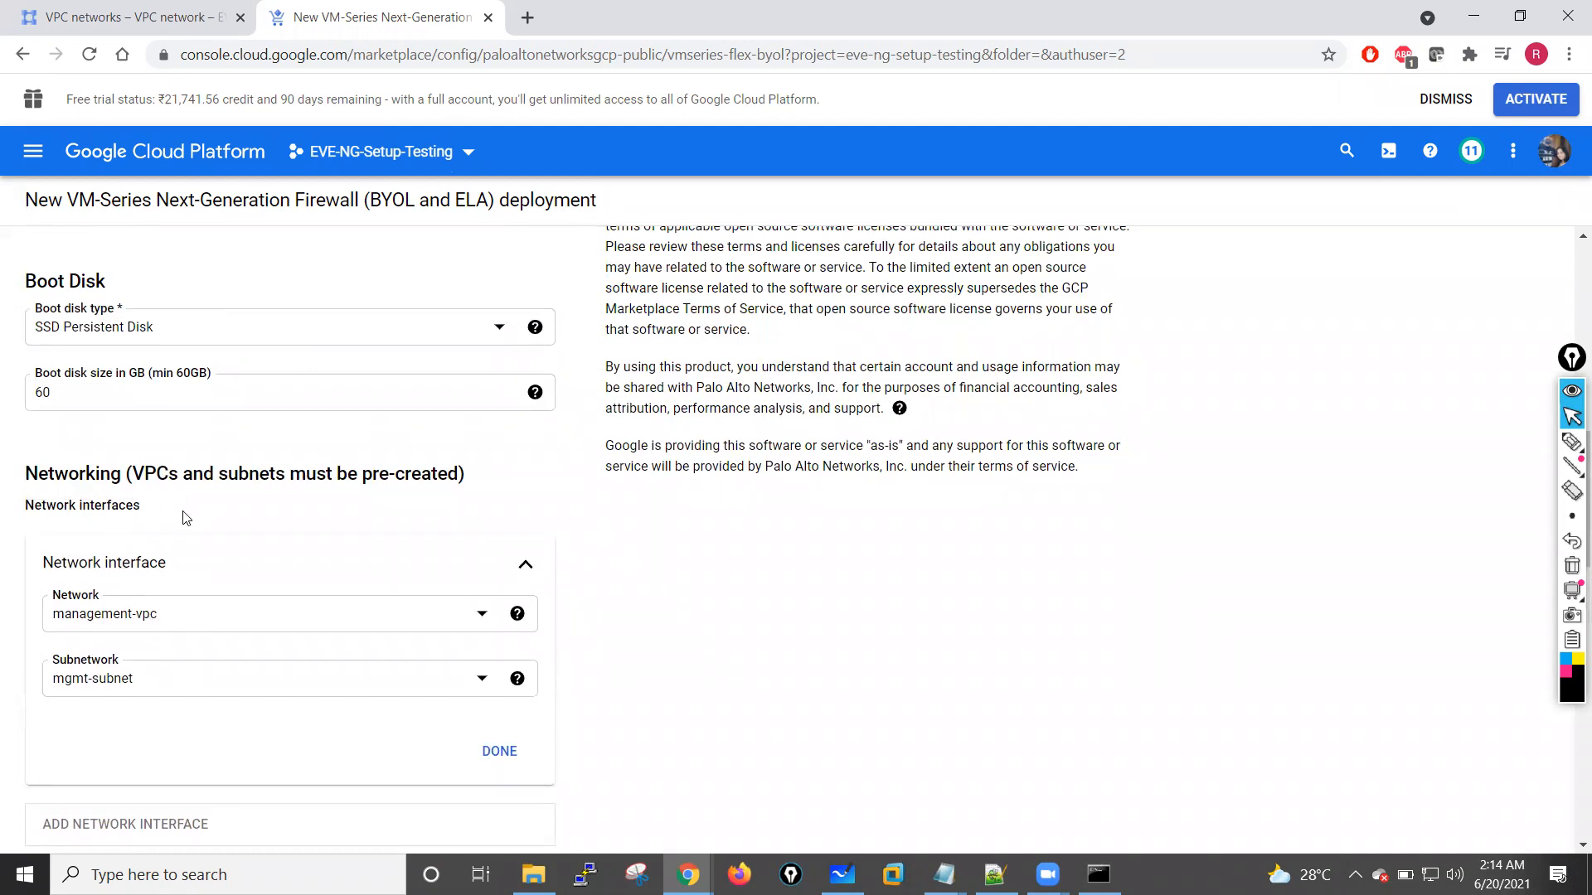
scroll(184, 519, "down", 5)
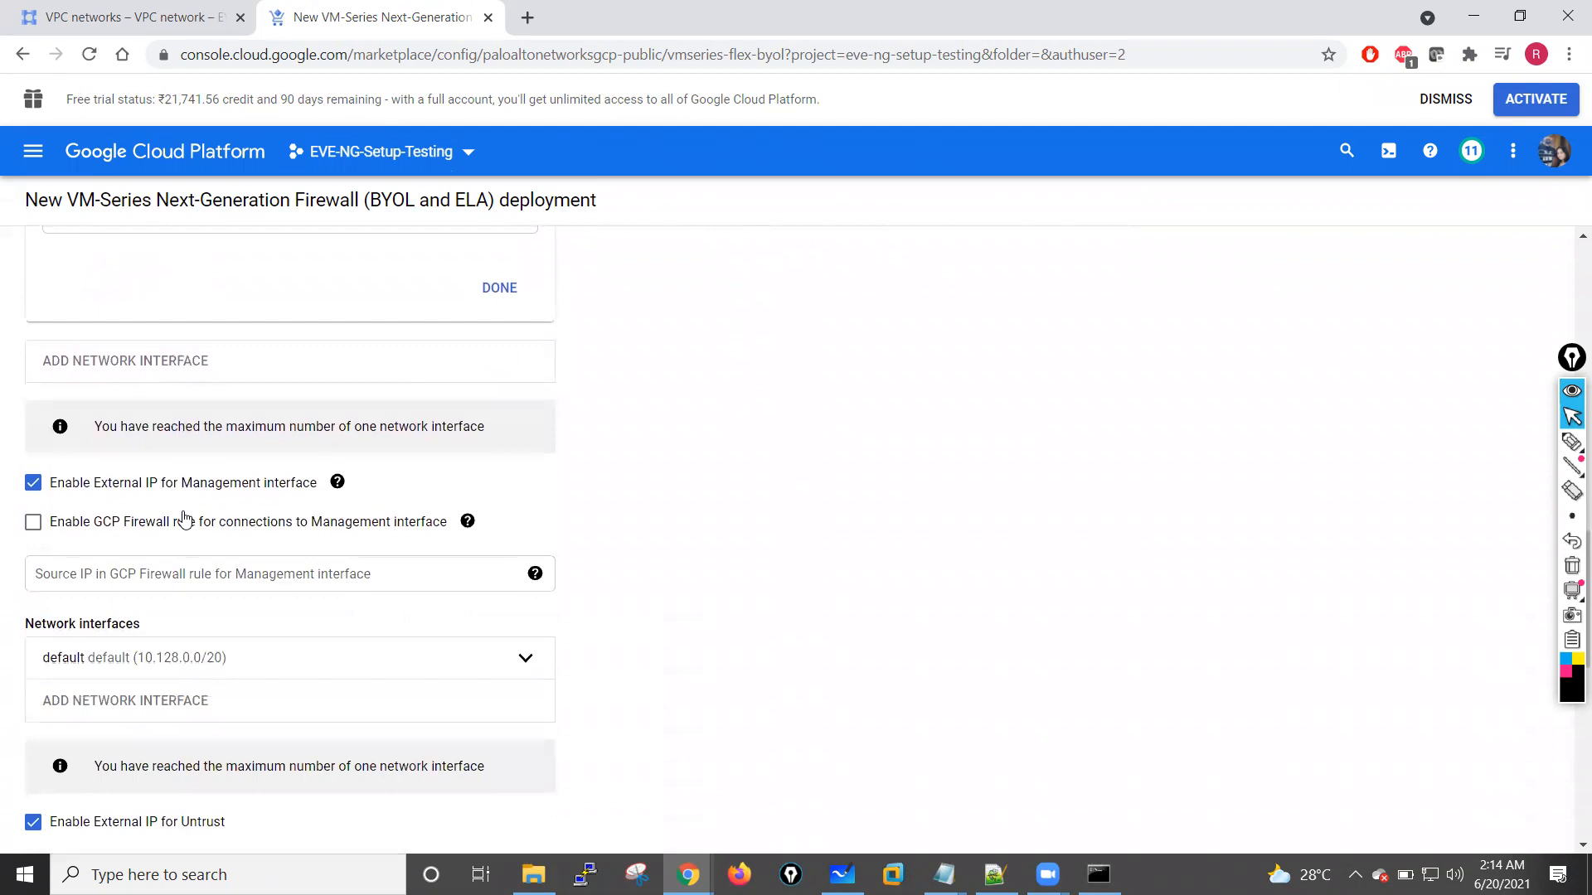
scroll(184, 519, "down", 2)
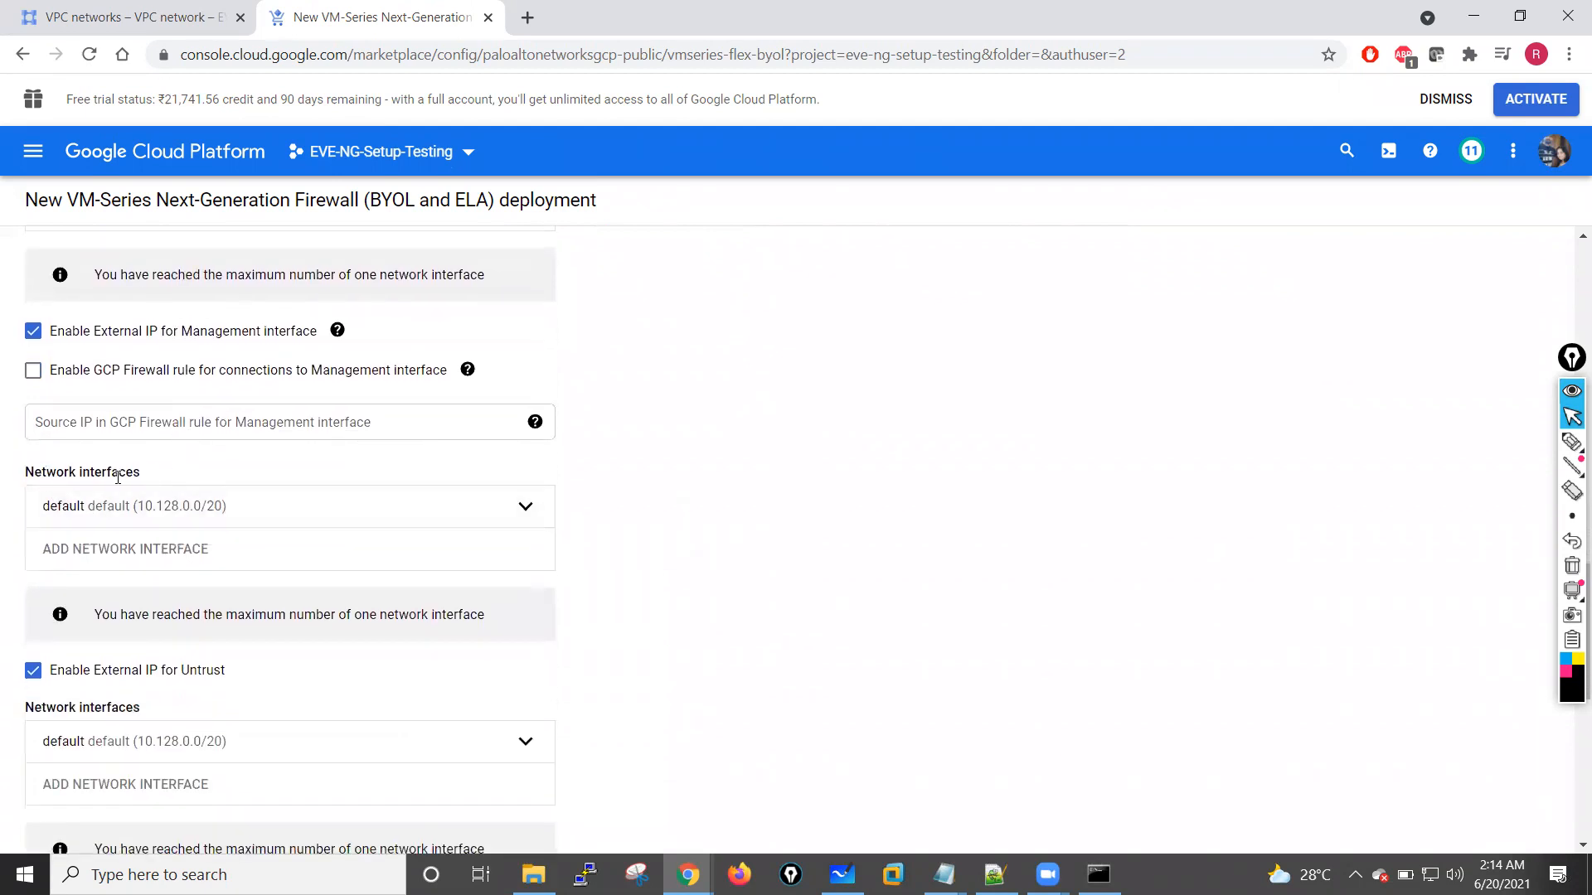
scroll(195, 479, "down", 6)
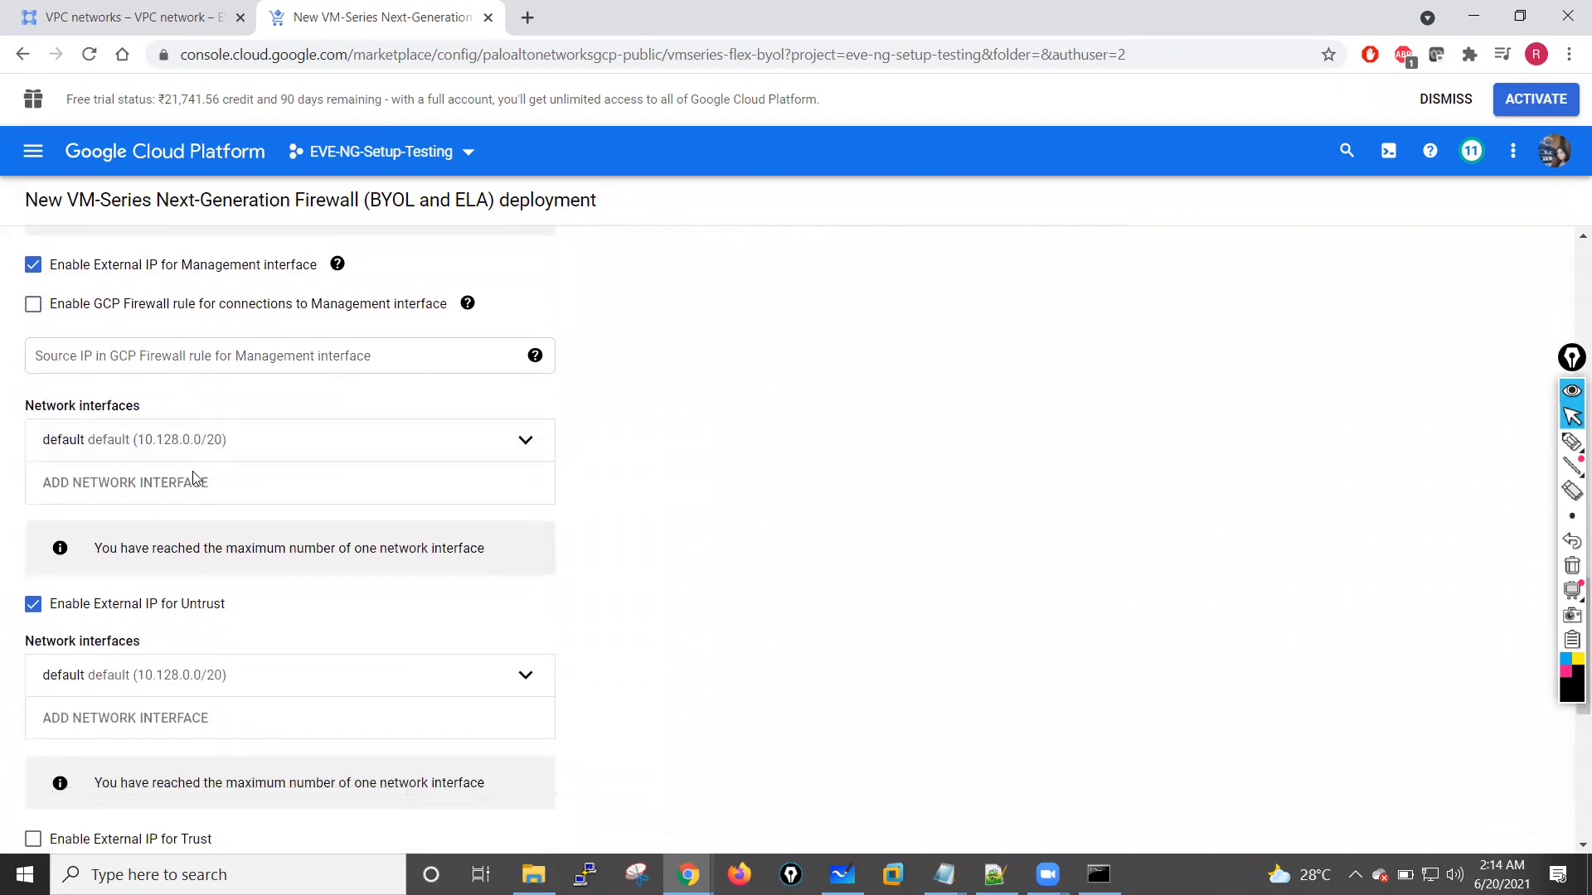
scroll(195, 478, "down", 2)
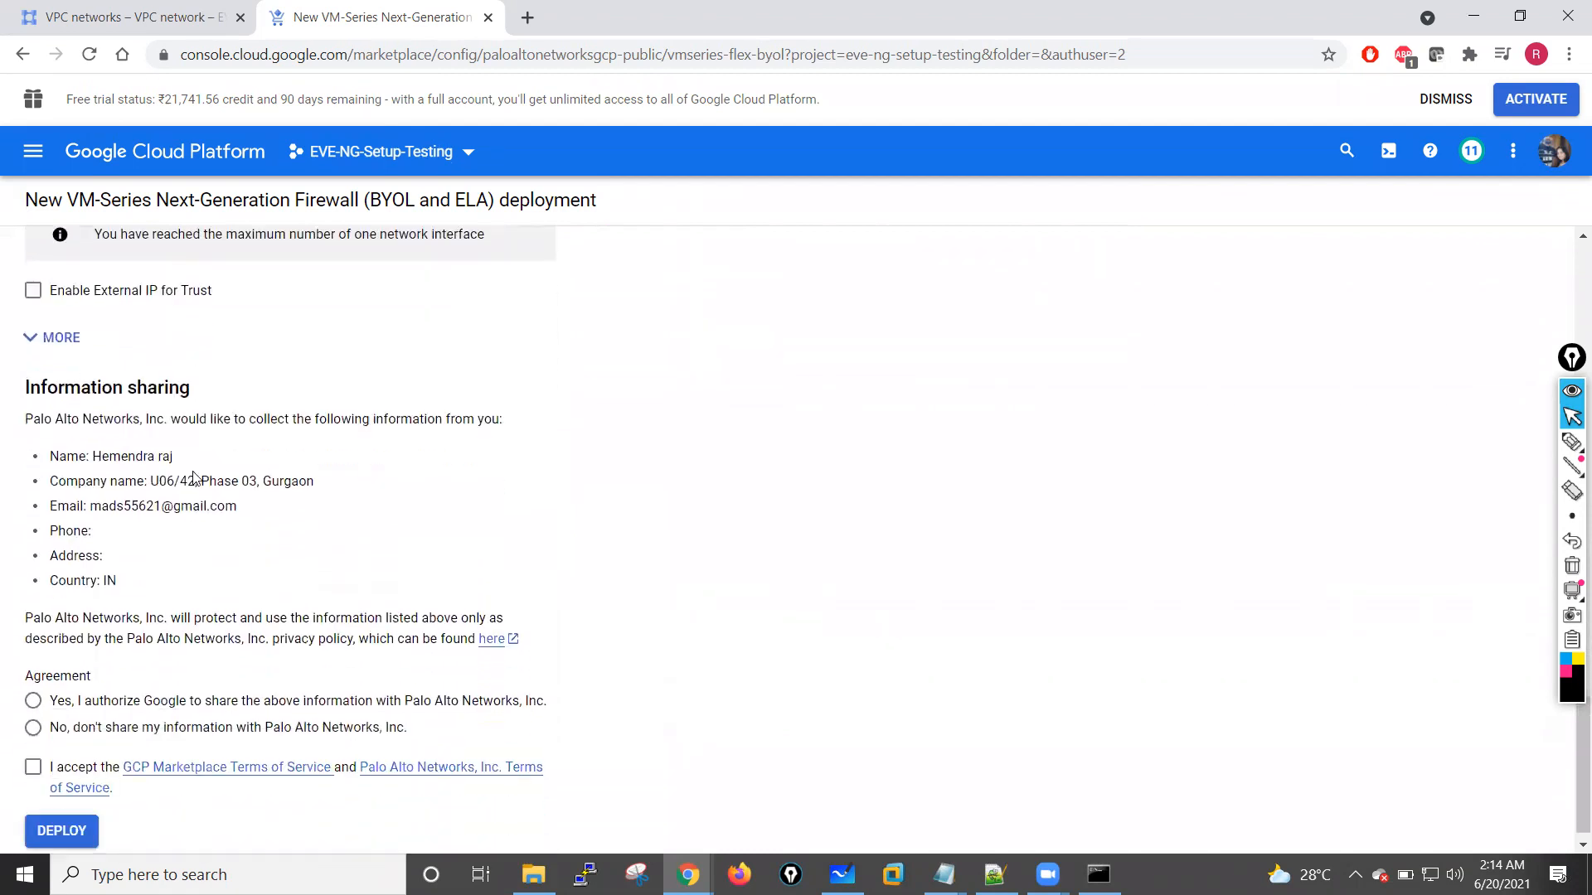
scroll(195, 478, "up", 4)
scroll(195, 479, "up", 2)
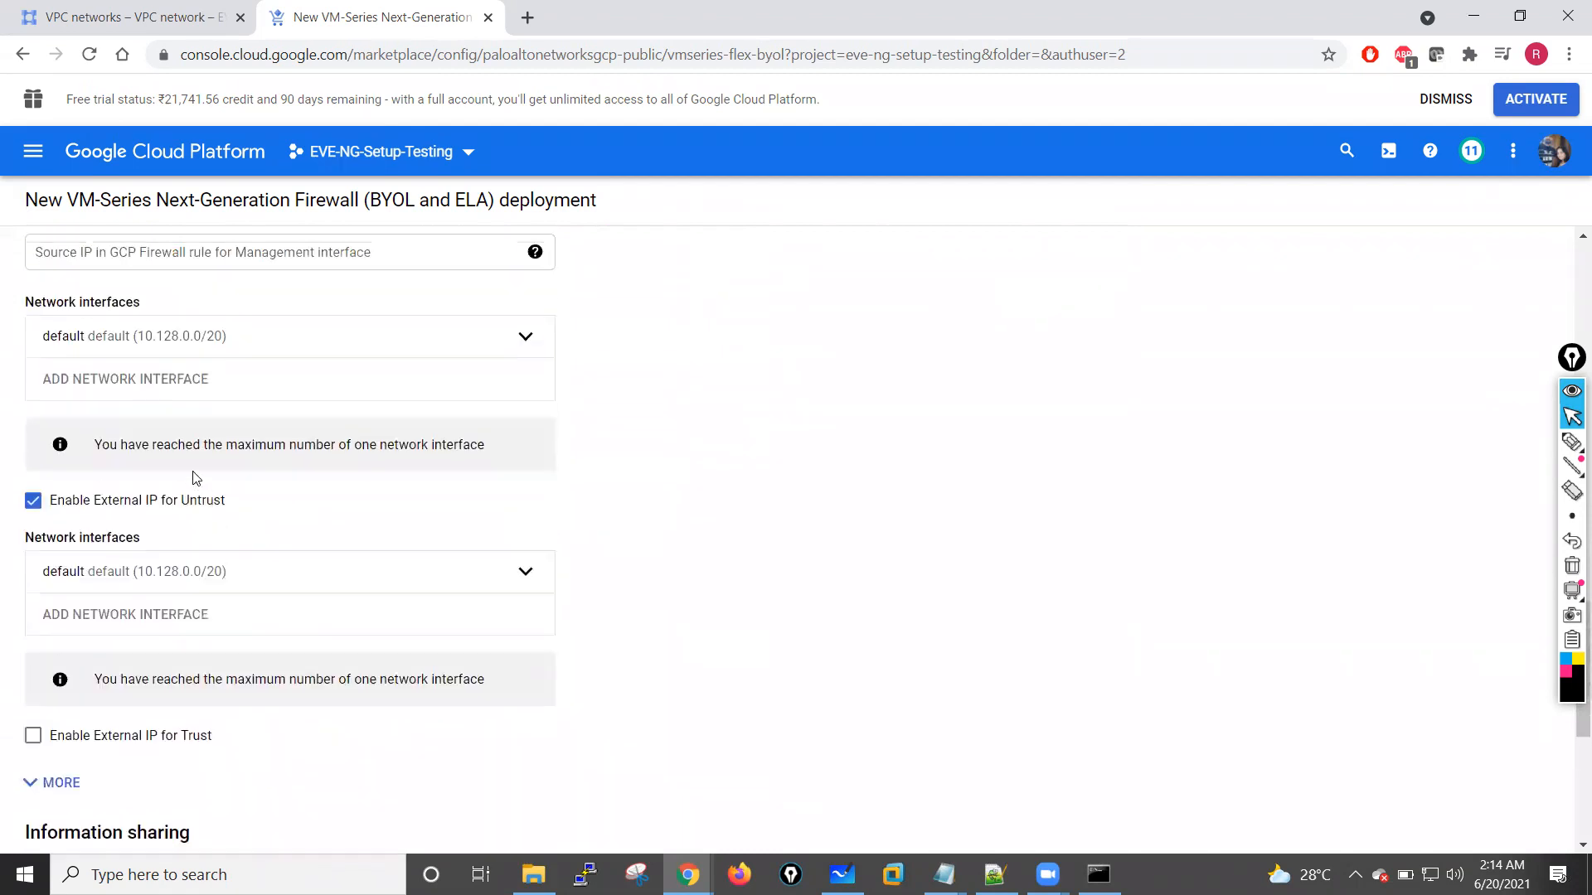
scroll(165, 511, "up", 2)
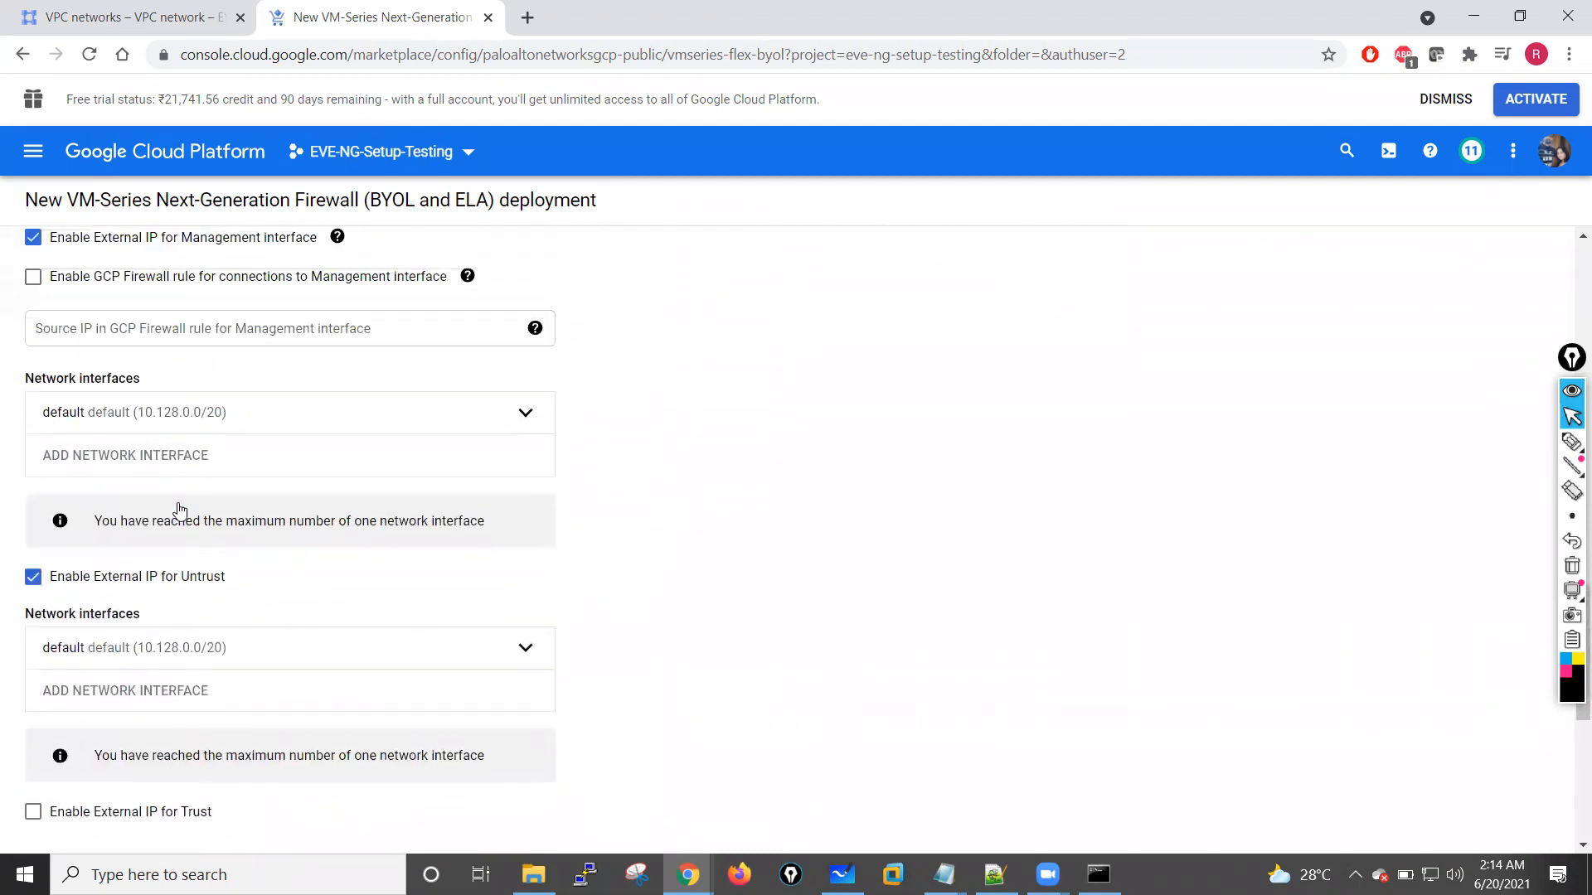
scroll(96, 390, "up", 2)
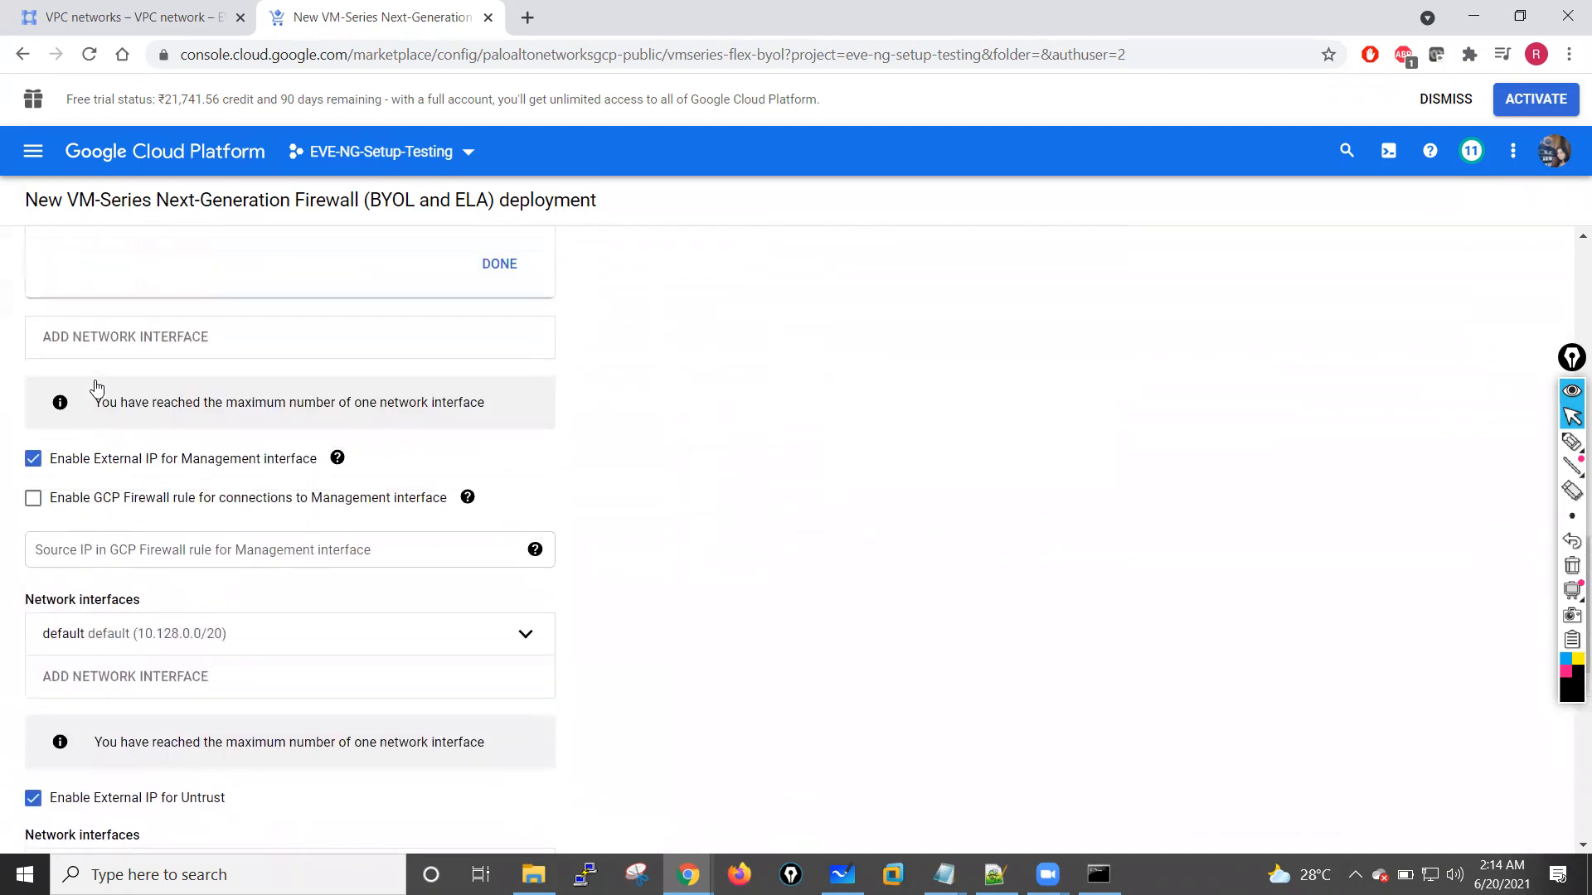
scroll(123, 426, "up", 1)
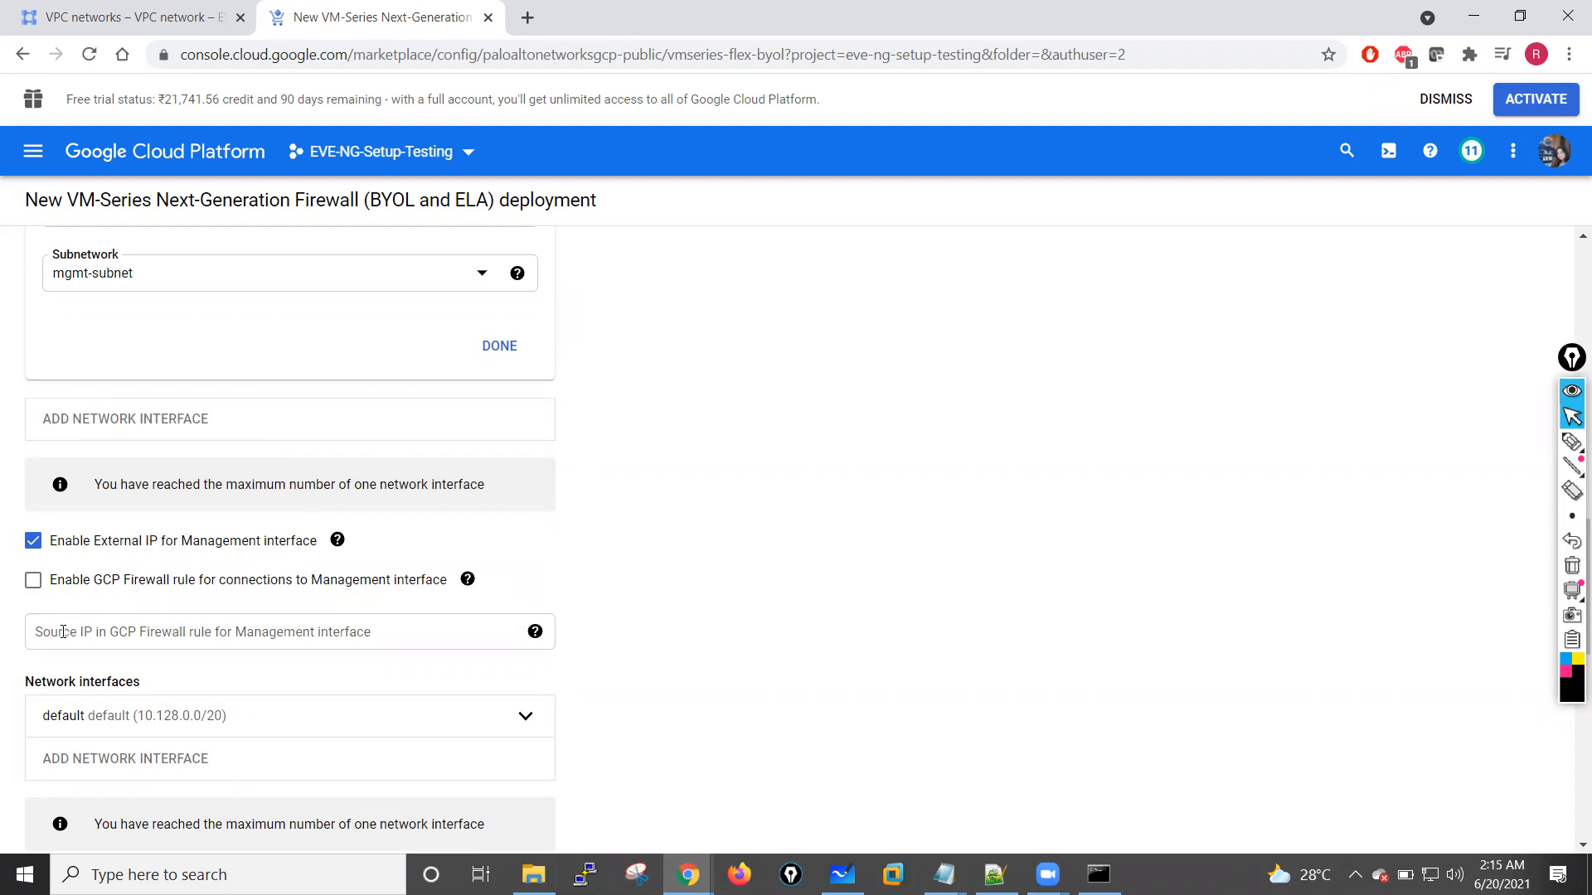
Step: Replace the default interface above the Untrust external IP option with a new one on outside-vpc and outside-subnet
scroll(148, 630, "down", 2)
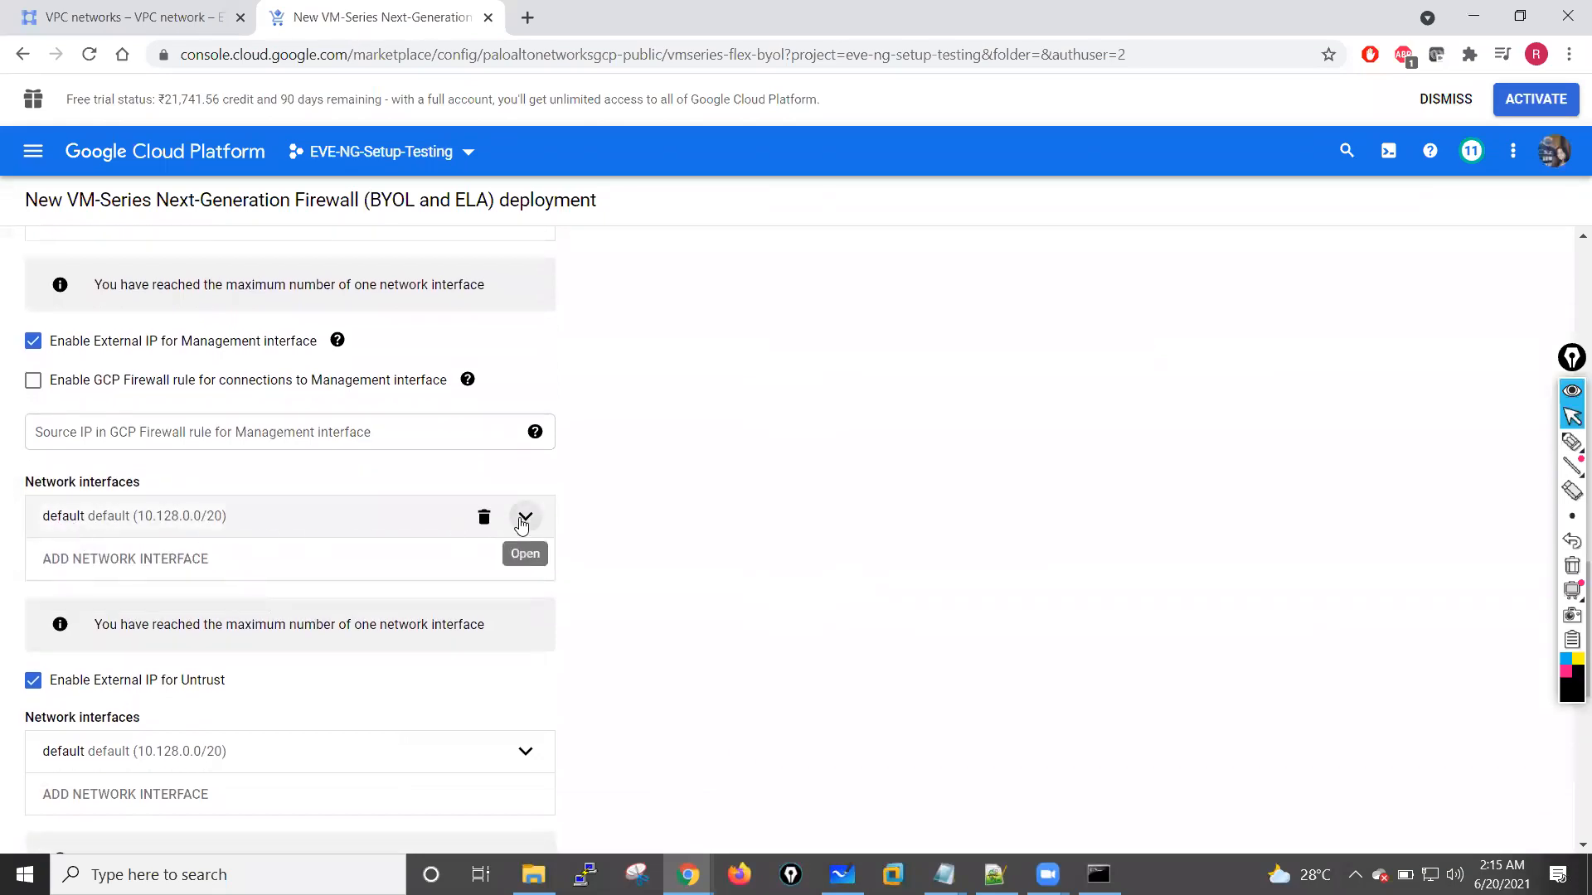
left_click(484, 518)
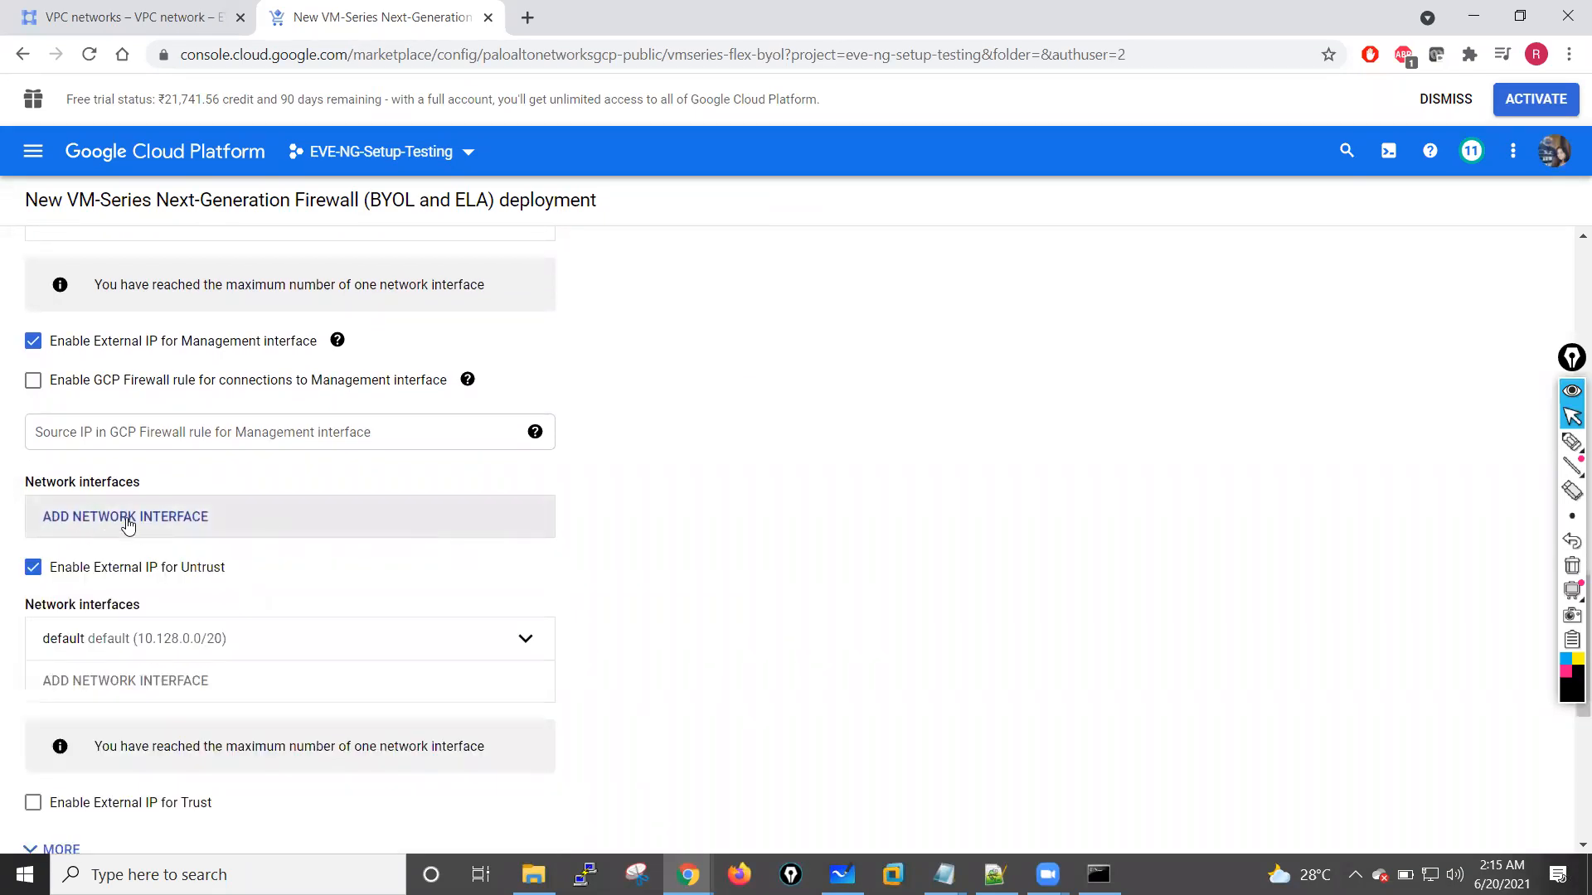
left_click(129, 517)
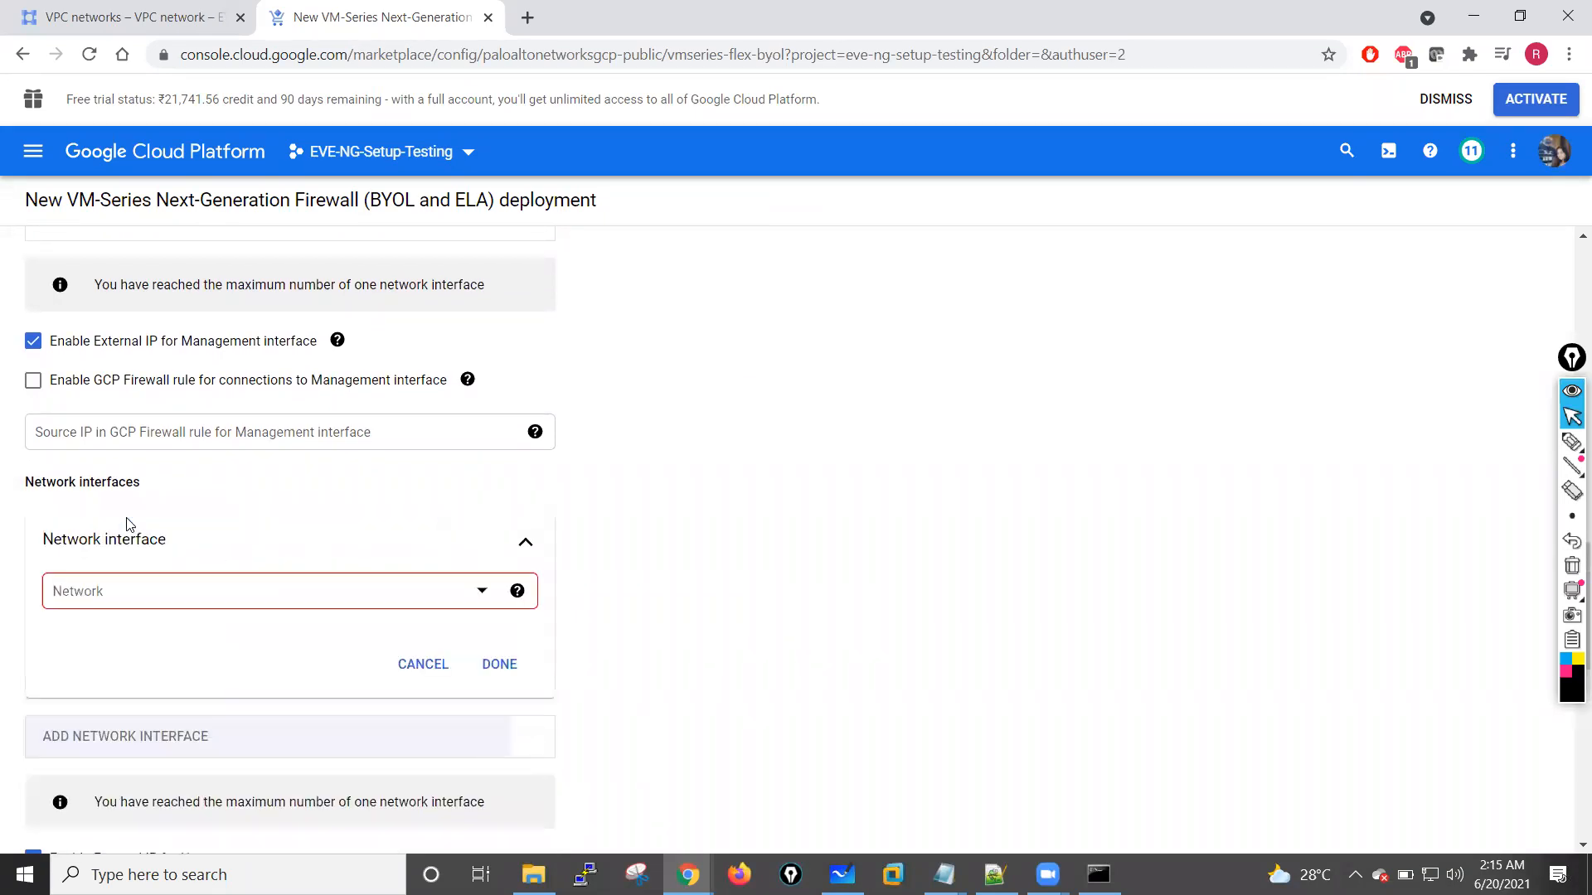
left_click(482, 591)
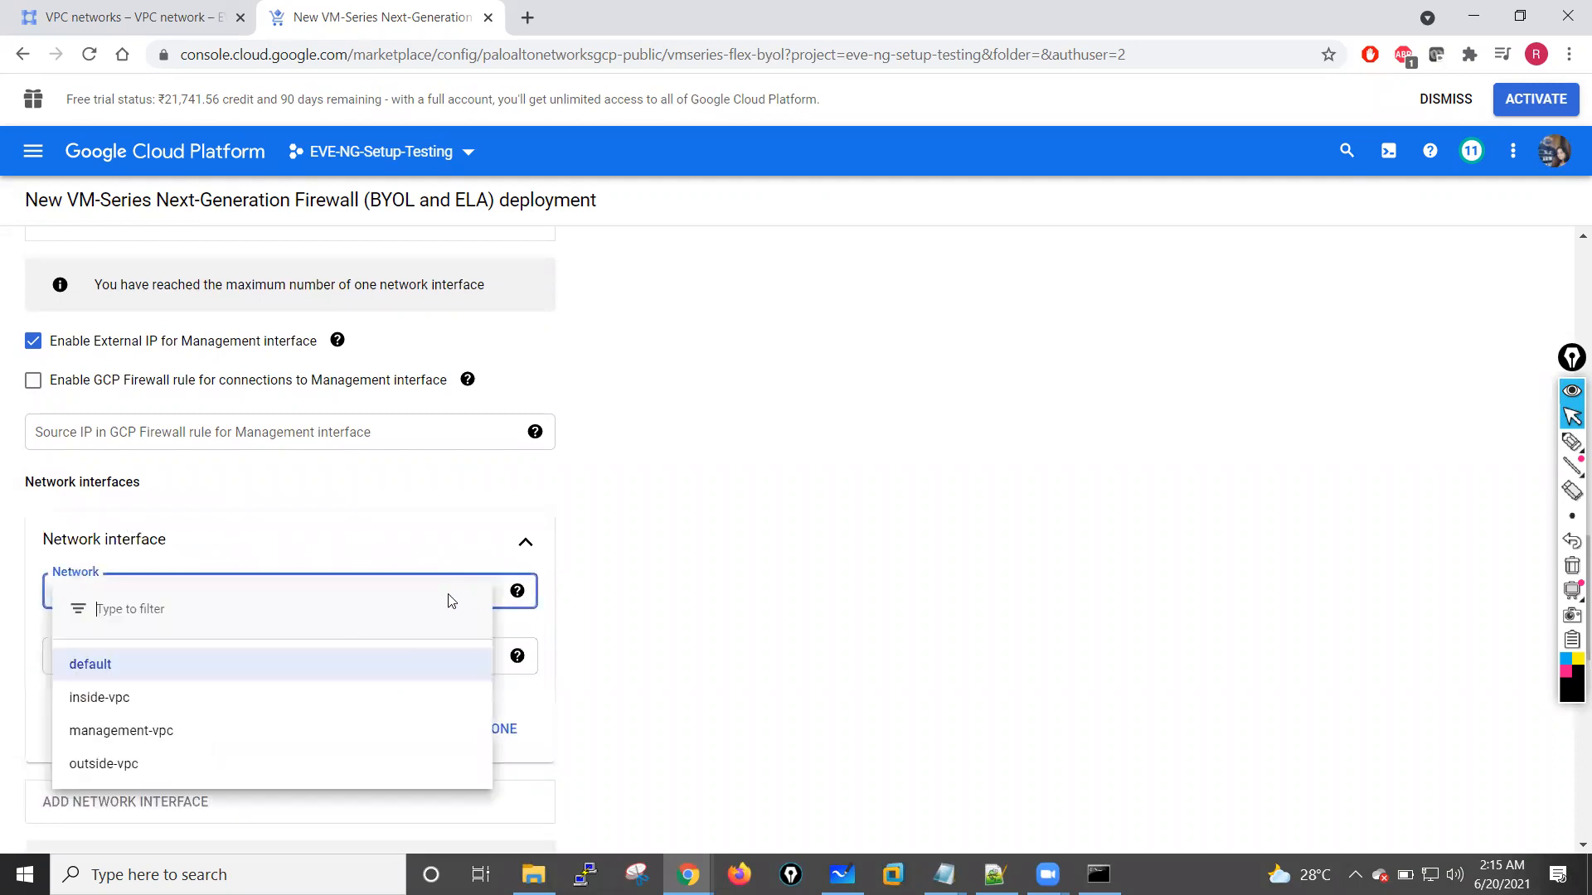
left_click(106, 765)
scroll(224, 656, "down", 3)
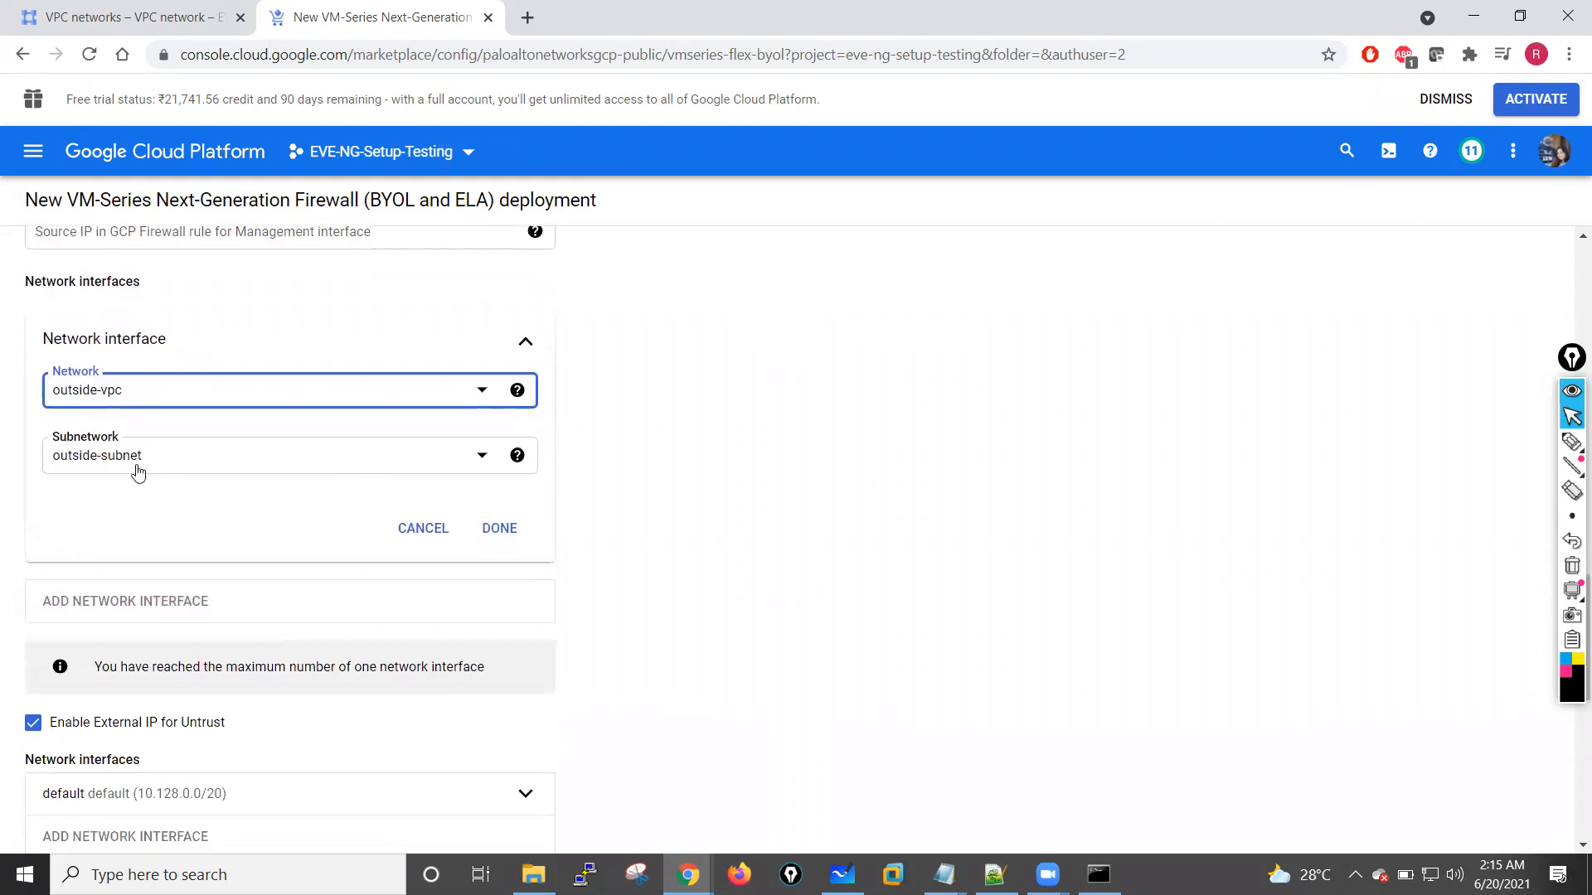
left_click(499, 529)
scroll(160, 534, "down", 1)
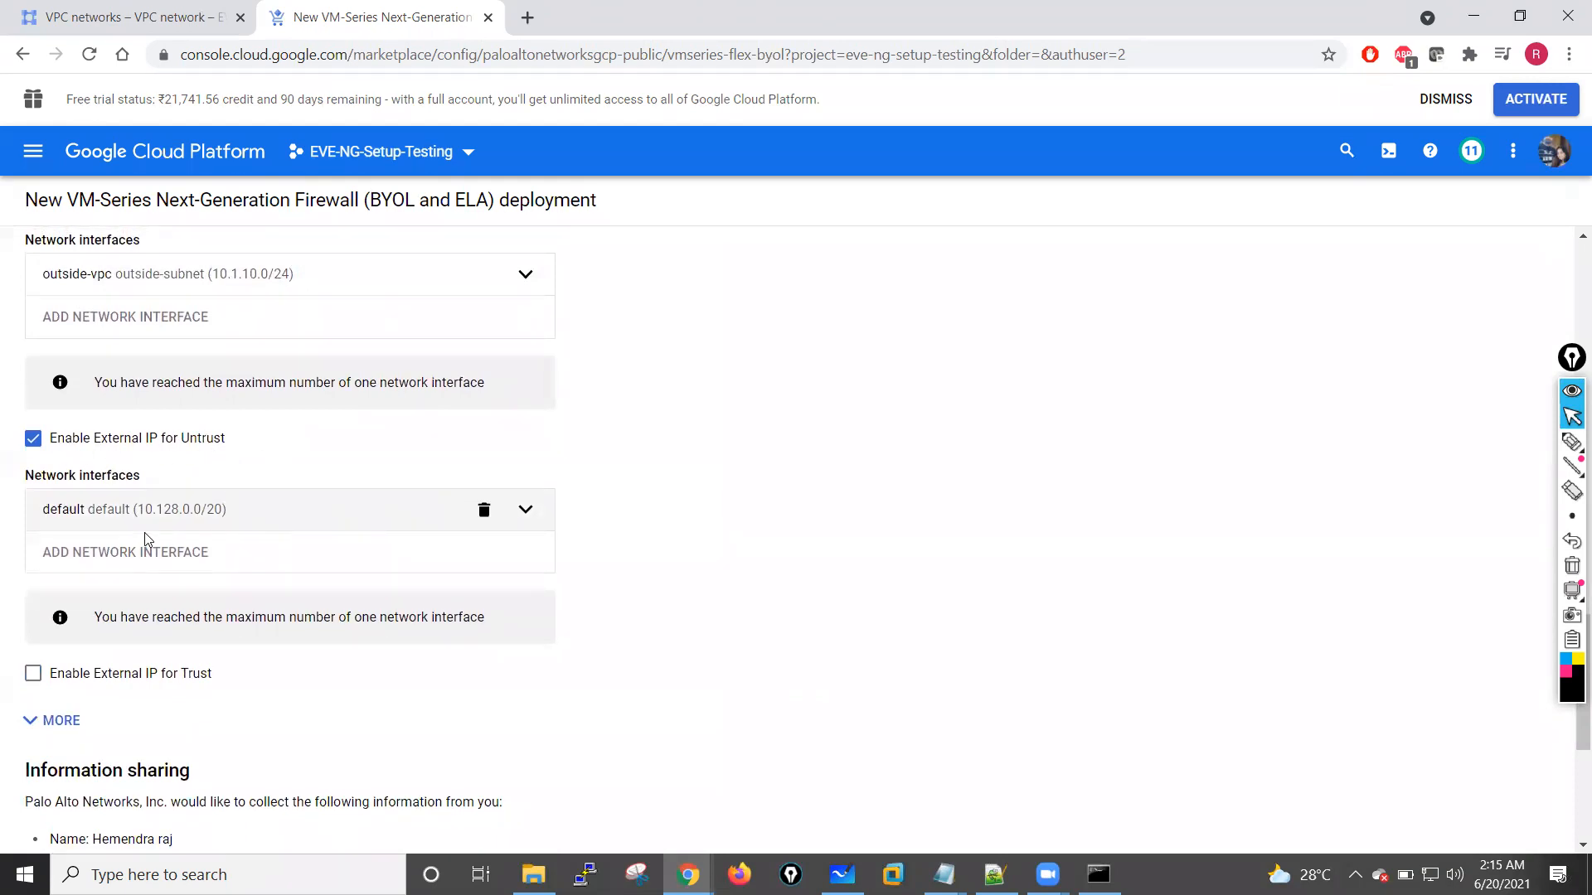
Step: Replace the default interface above the Trust external IP option with a new one on inside-vpc and its inside-subnet
scroll(182, 565, "down", 1)
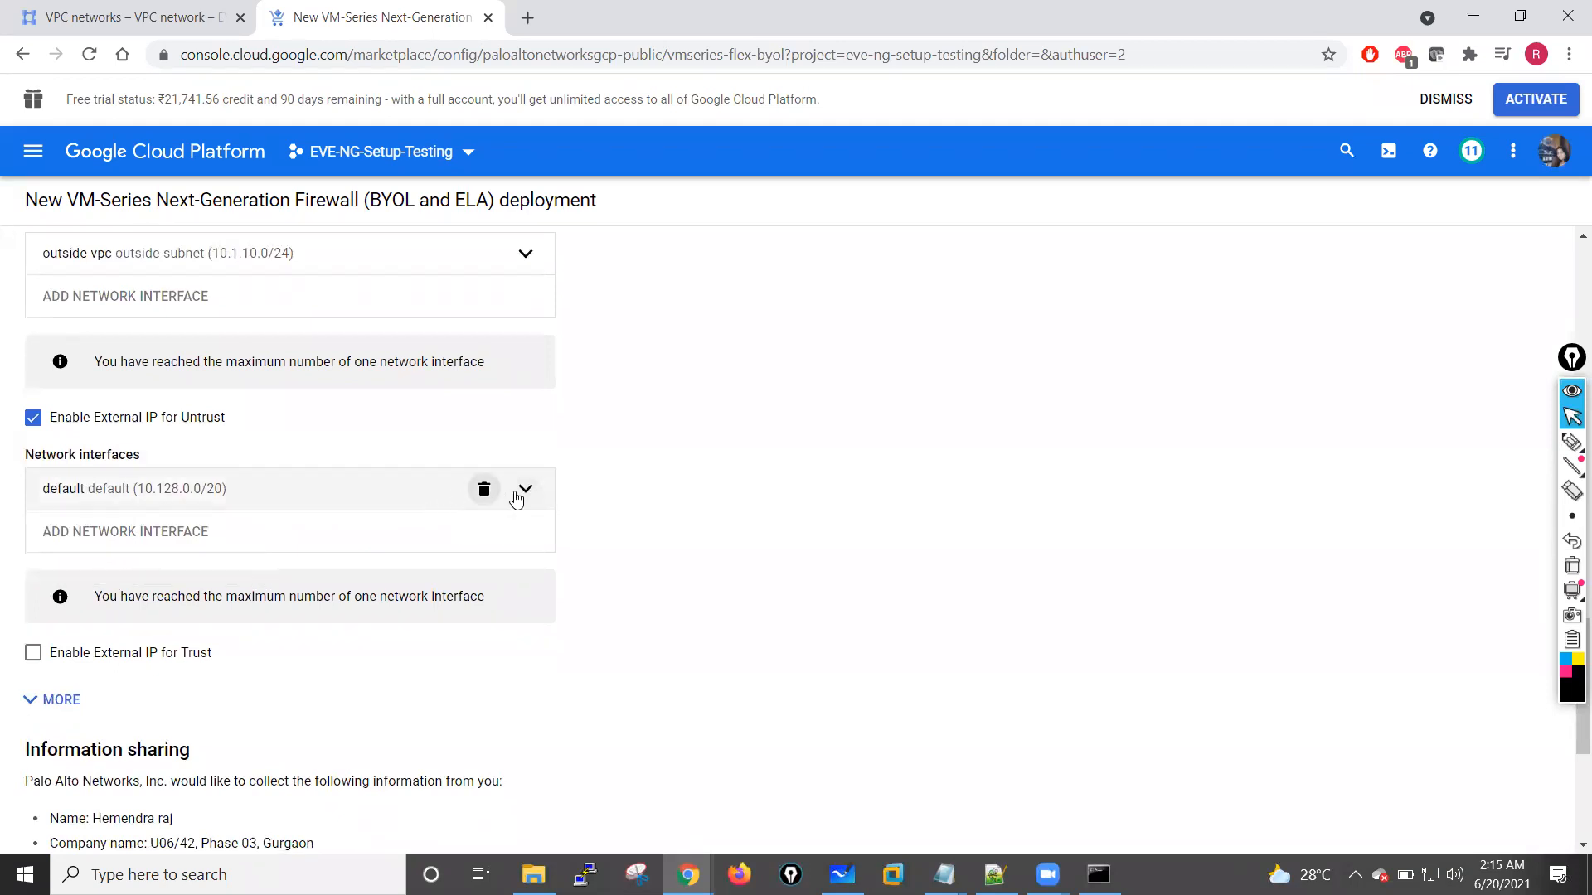
left_click(484, 489)
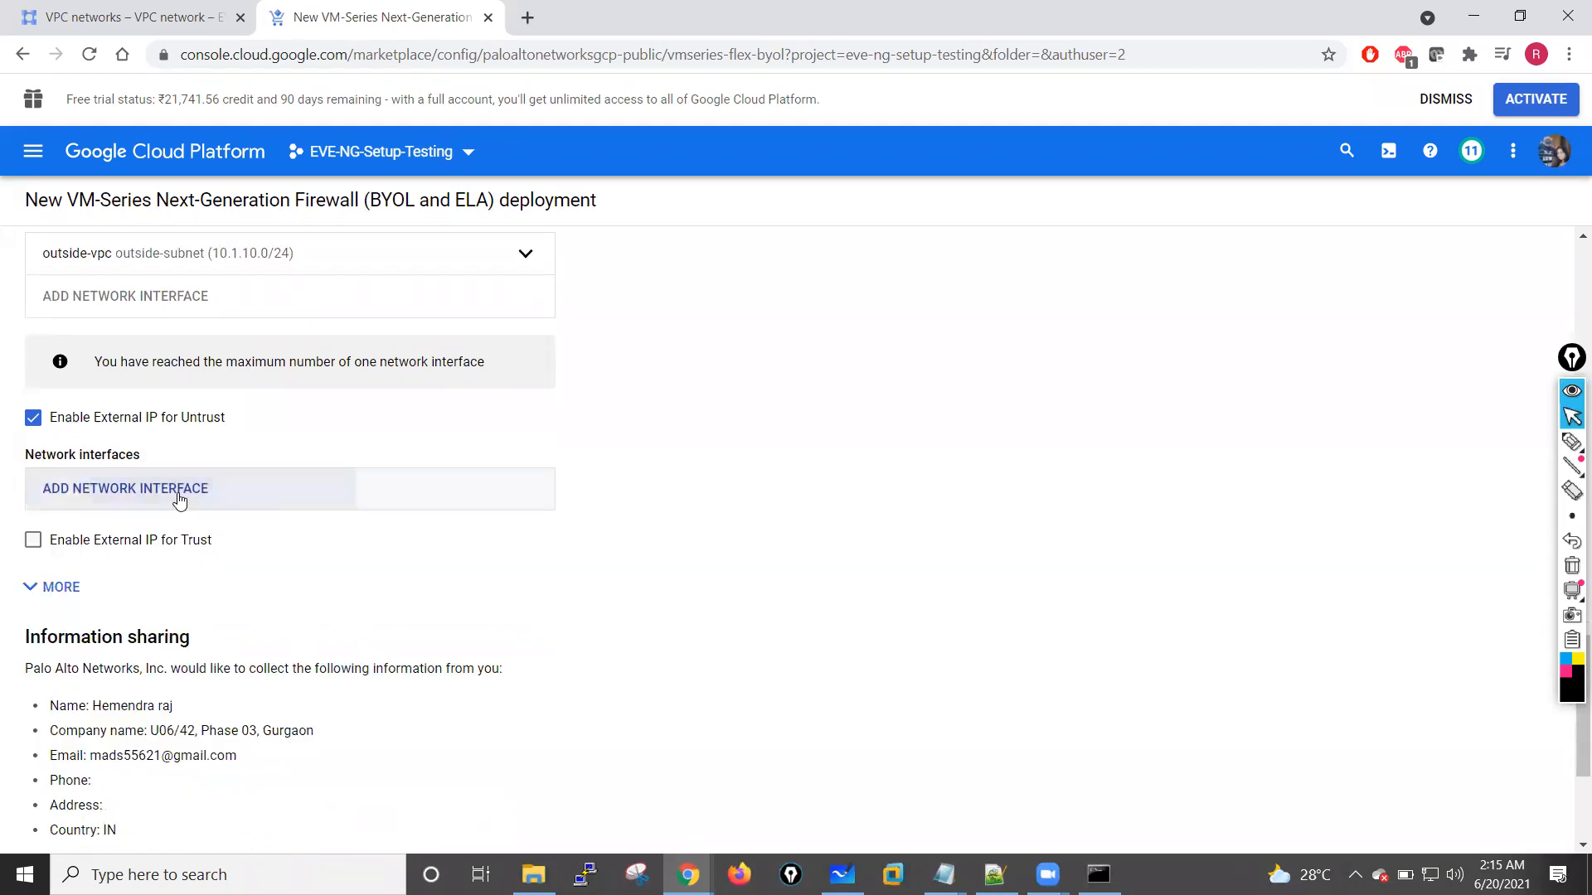
left_click(179, 489)
left_click(481, 567)
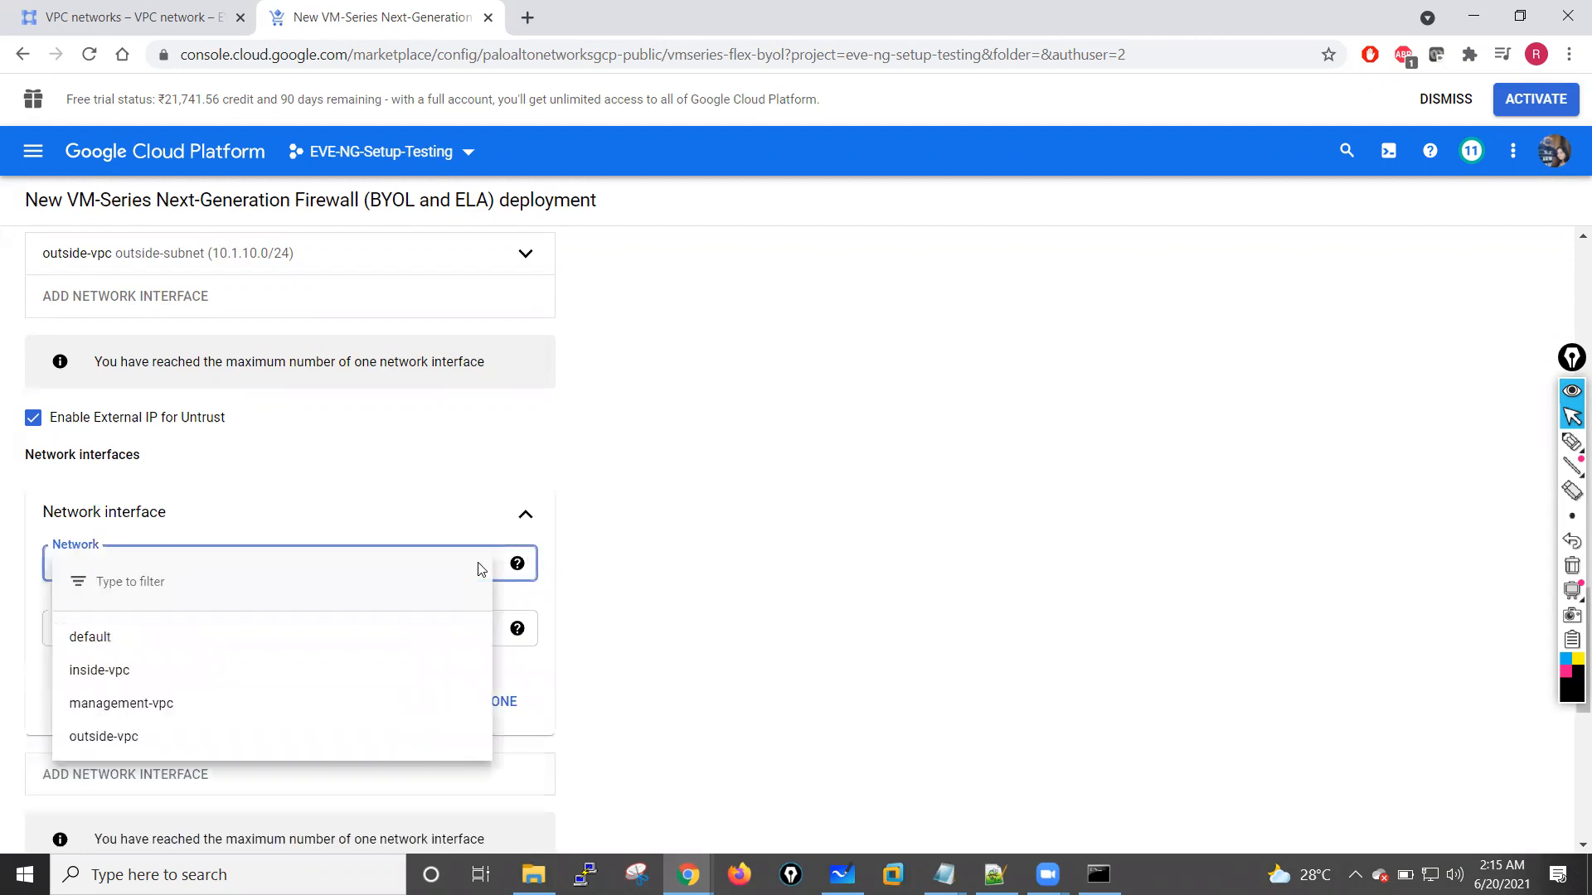
left_click(117, 670)
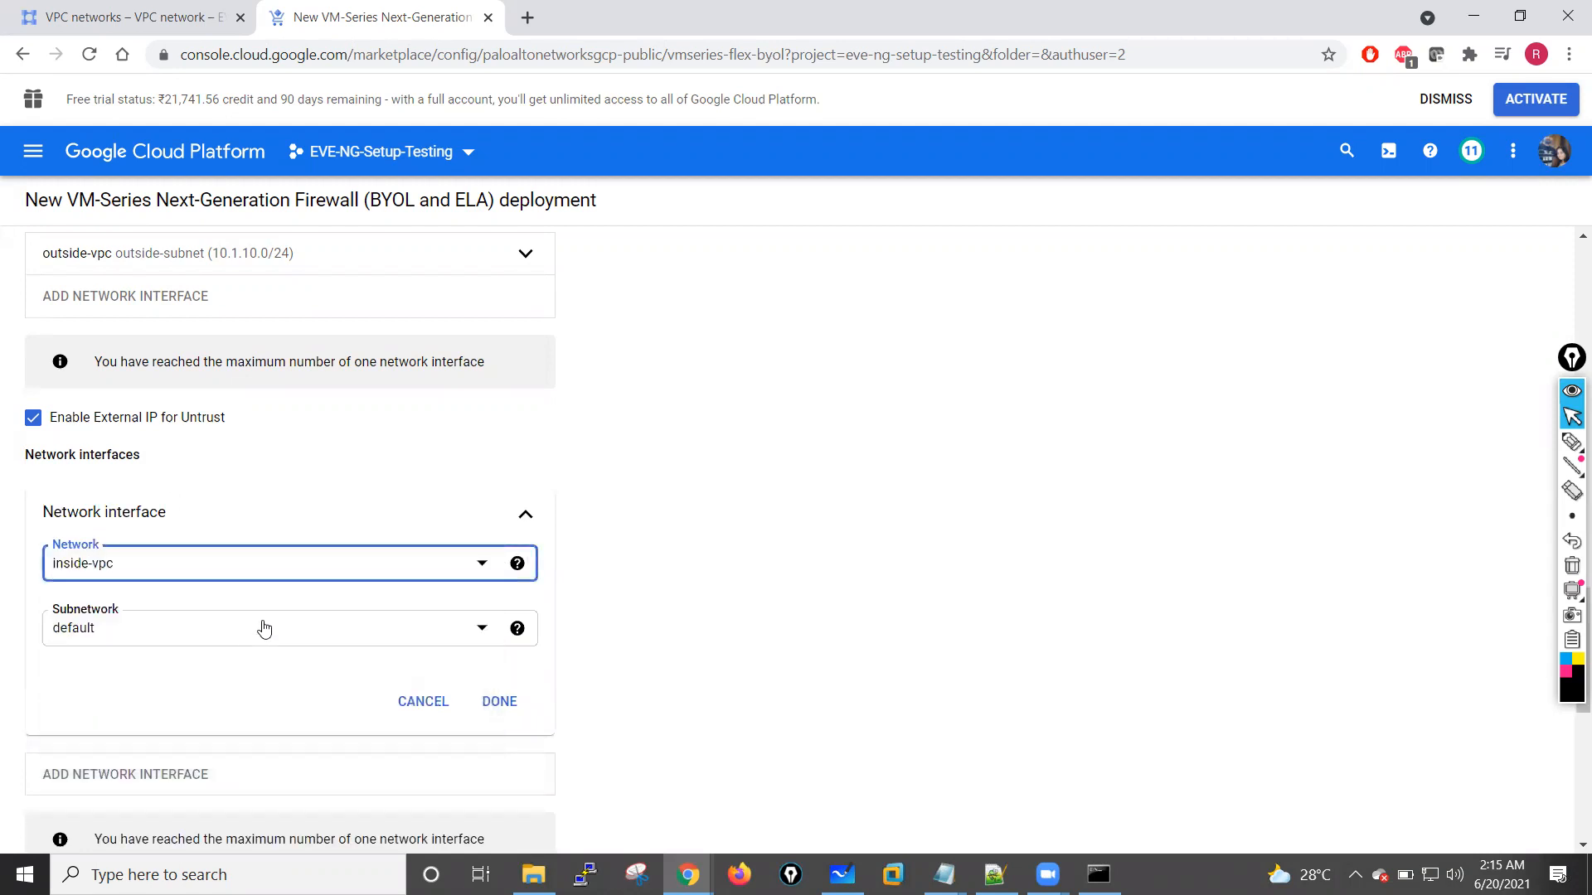
left_click(499, 701)
Step: Confirm the first network interface's management-vpc and mgmt-subnet settings in the Networking section
scroll(243, 620, "up", 1)
scroll(246, 621, "up", 1)
scroll(266, 619, "down", 3)
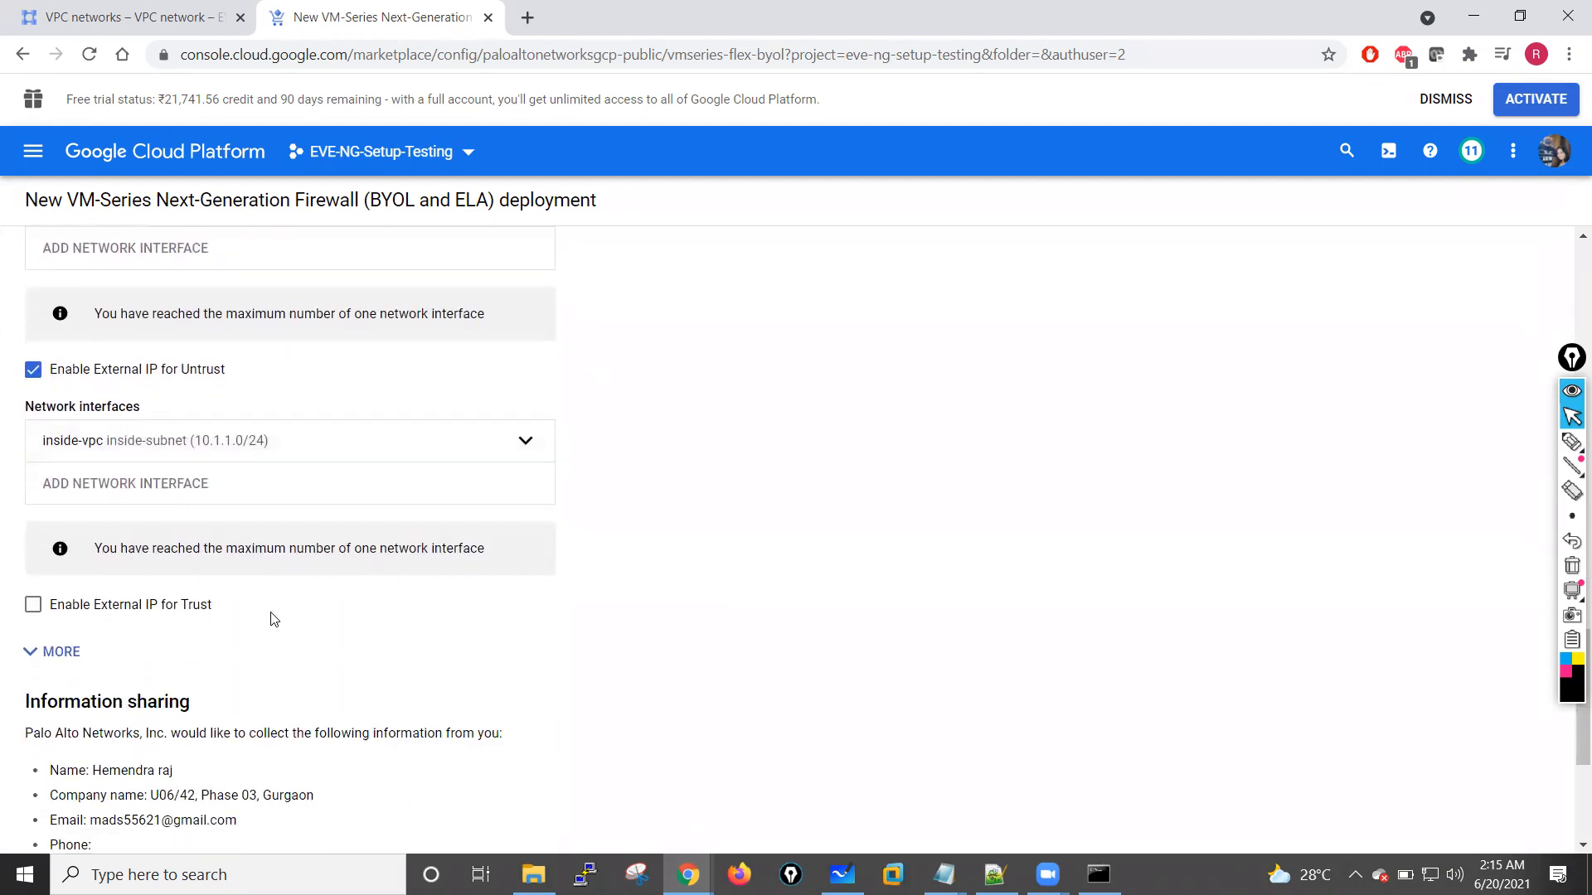
scroll(273, 619, "up", 2)
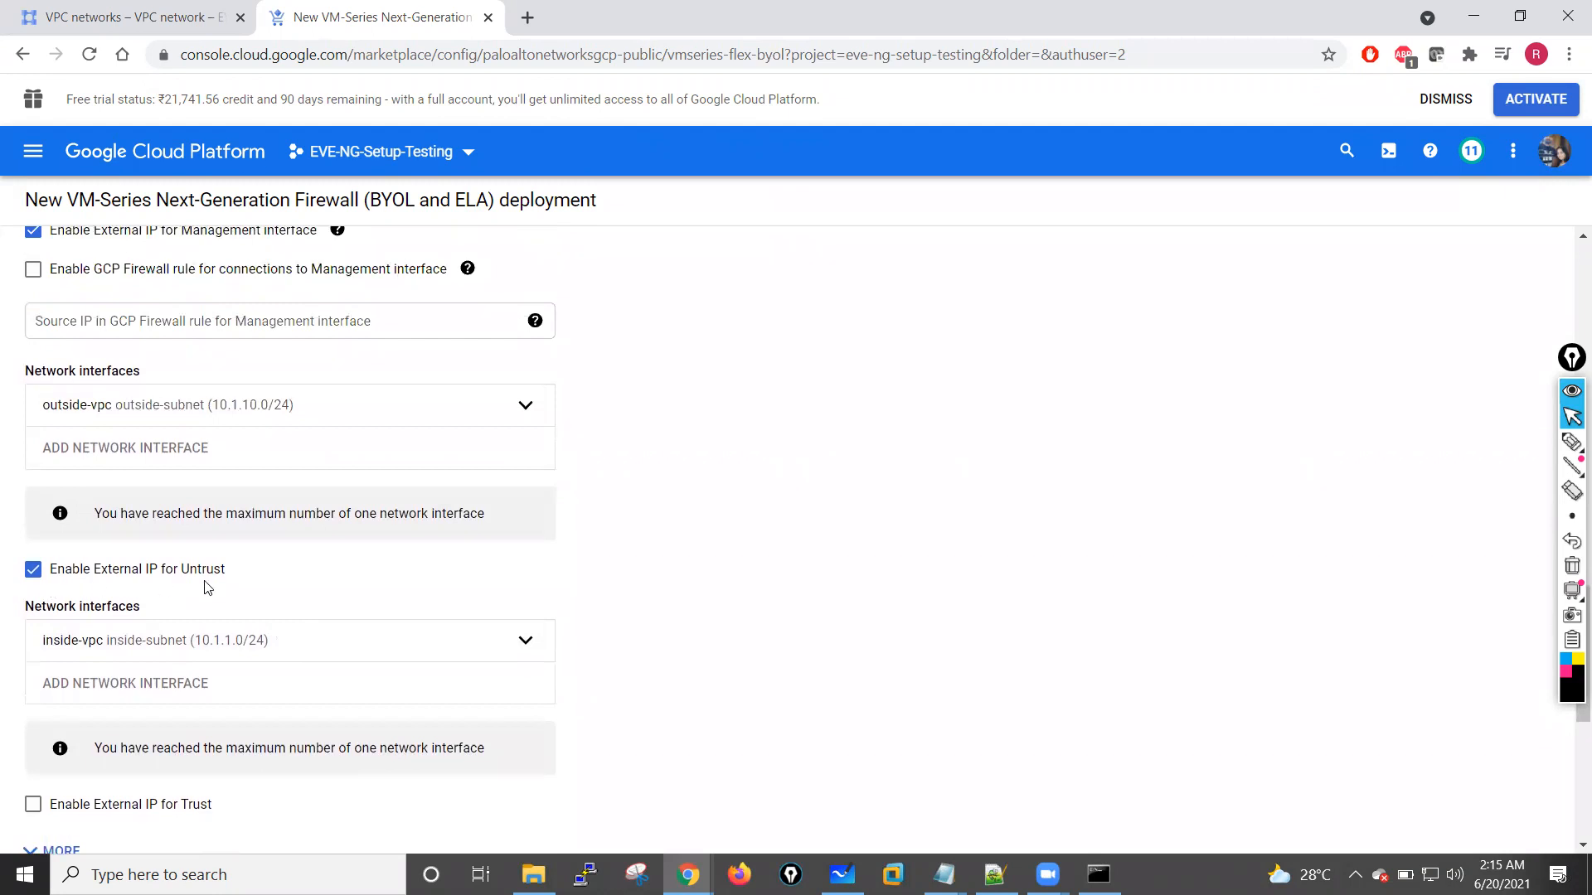
scroll(249, 555, "up", 3)
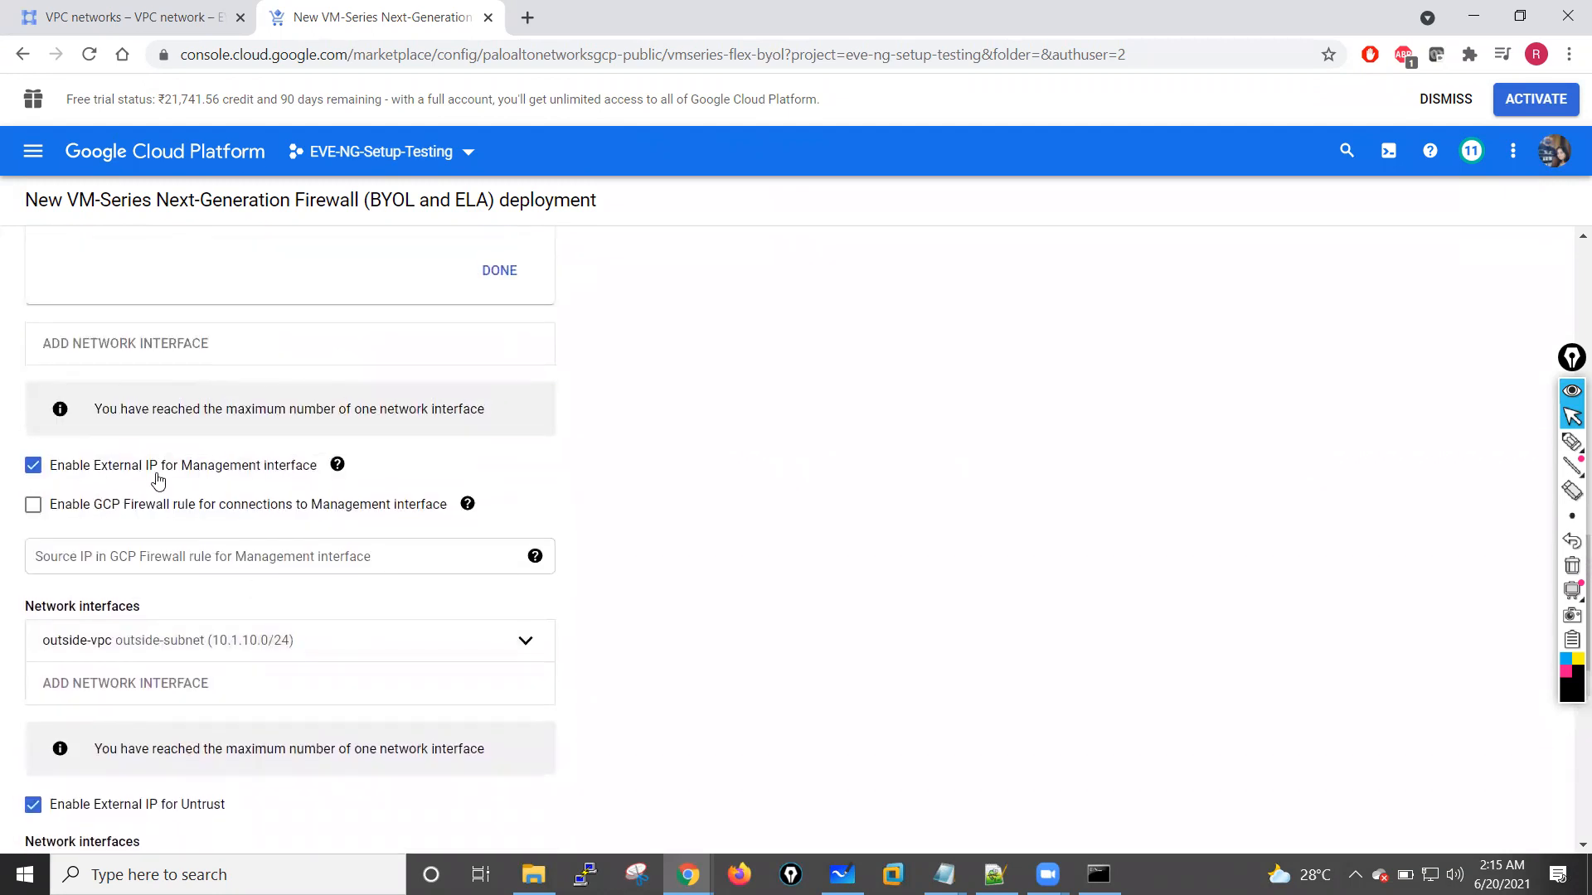
scroll(158, 478, "up", 2)
scroll(157, 479, "up", 1)
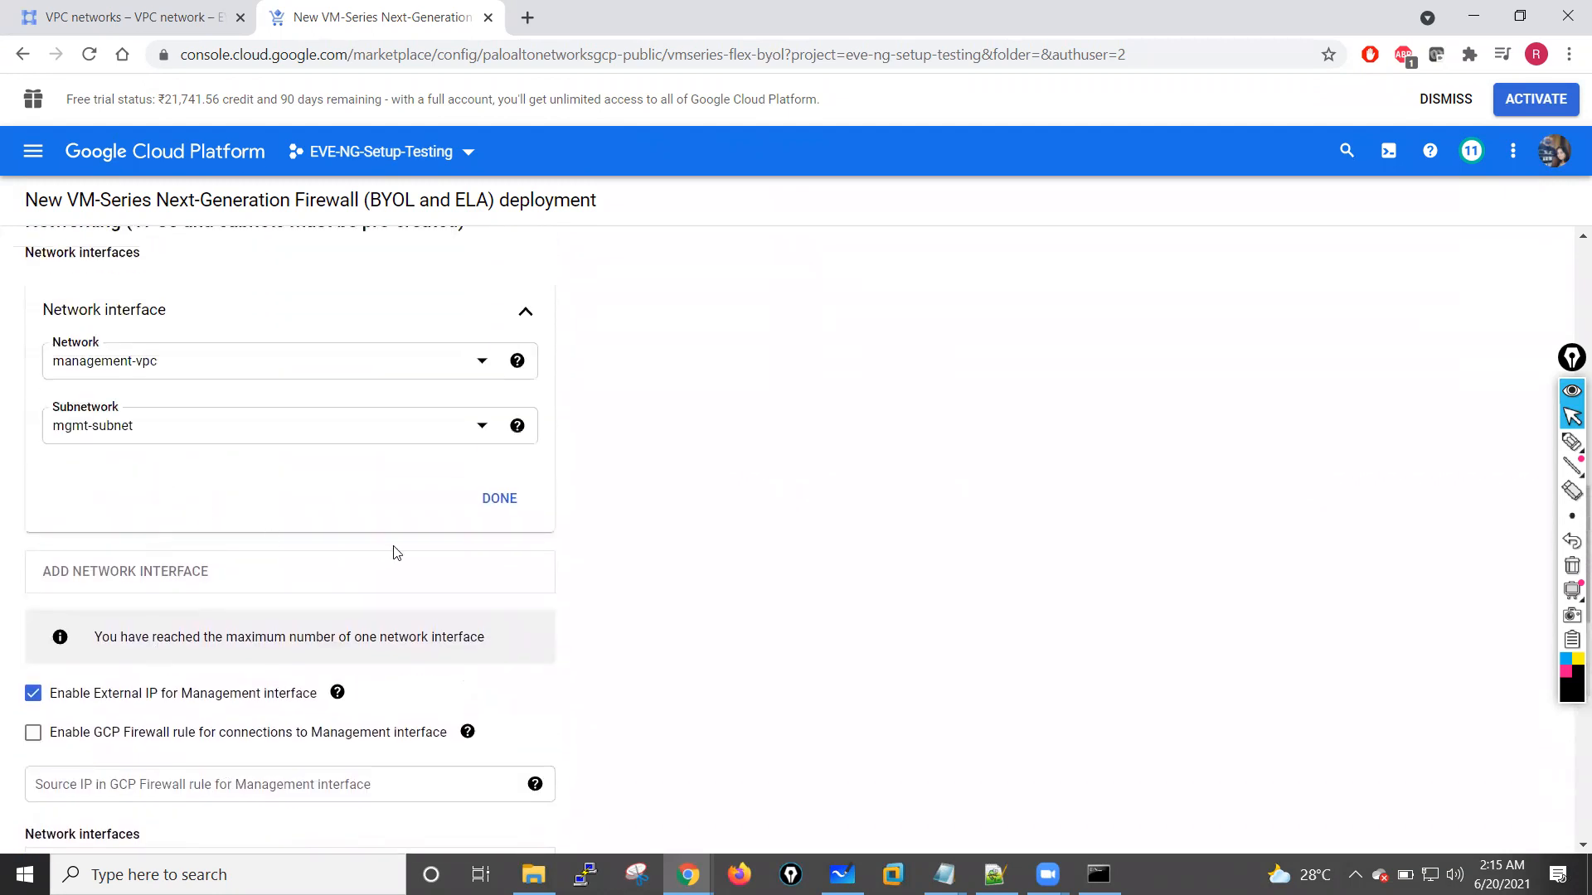
left_click(500, 499)
scroll(580, 551, "up", 4)
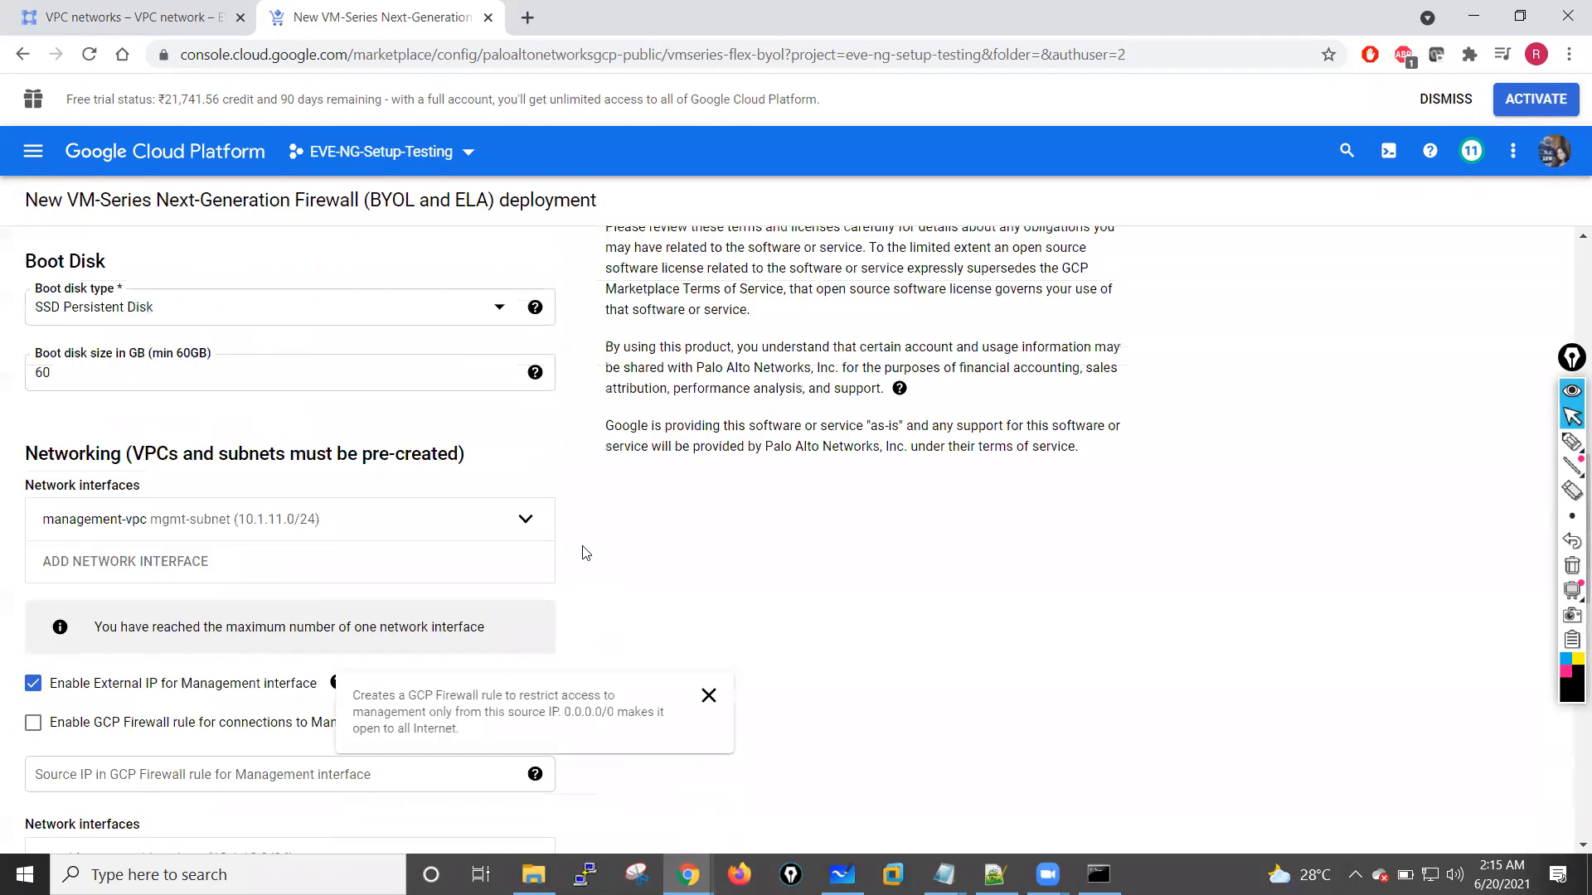
Step: Review the management, outside and inside interface assignments, their external IP options and the information sharing section
scroll(585, 553, "down", 5)
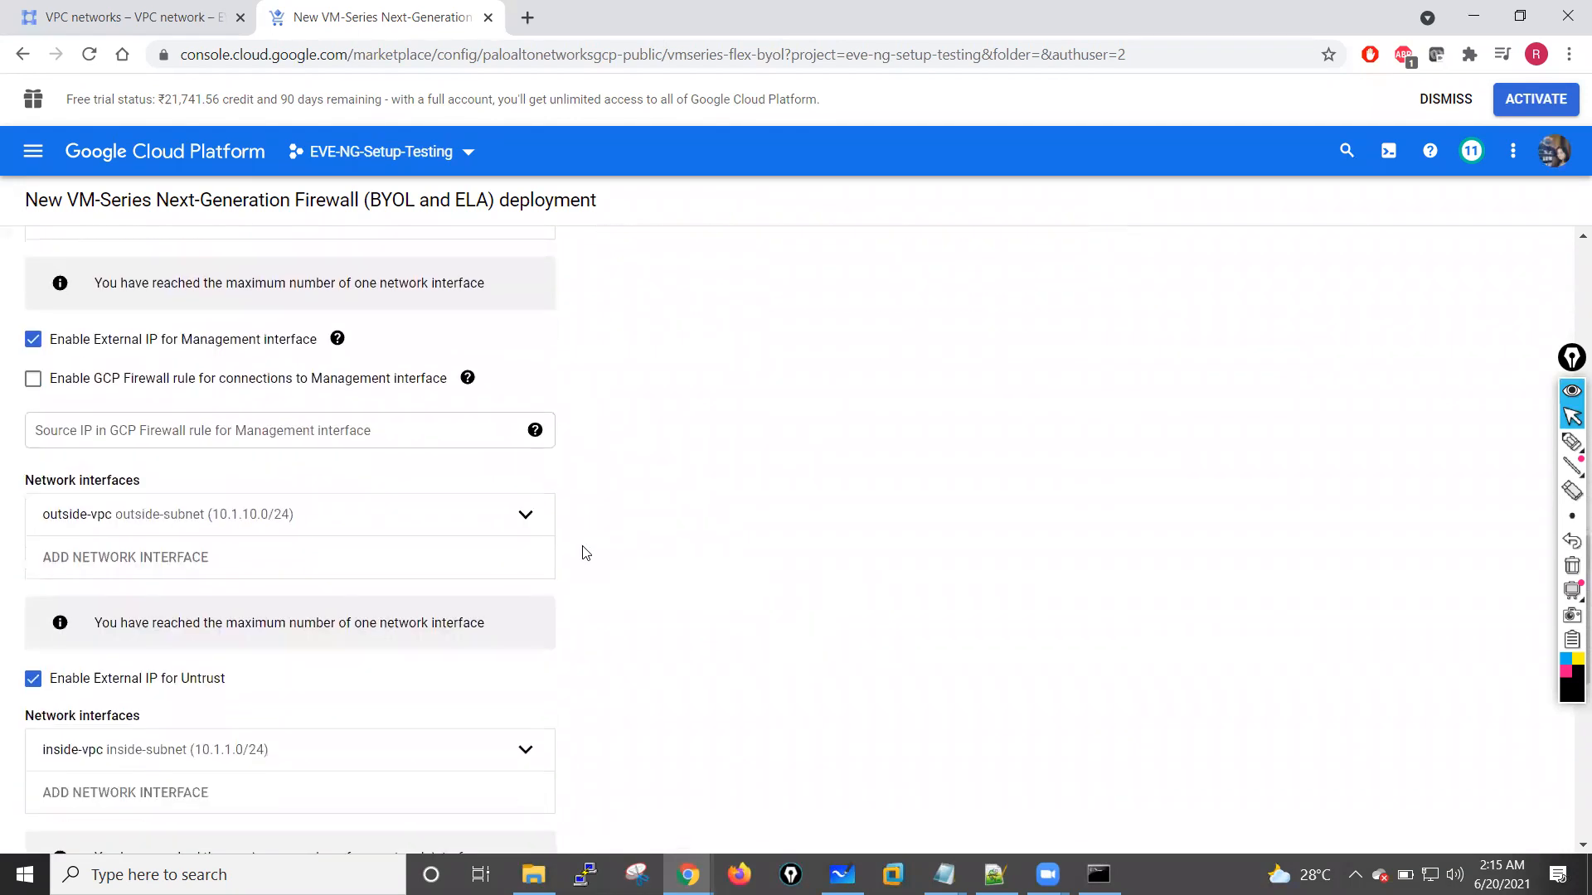
scroll(585, 552, "down", 4)
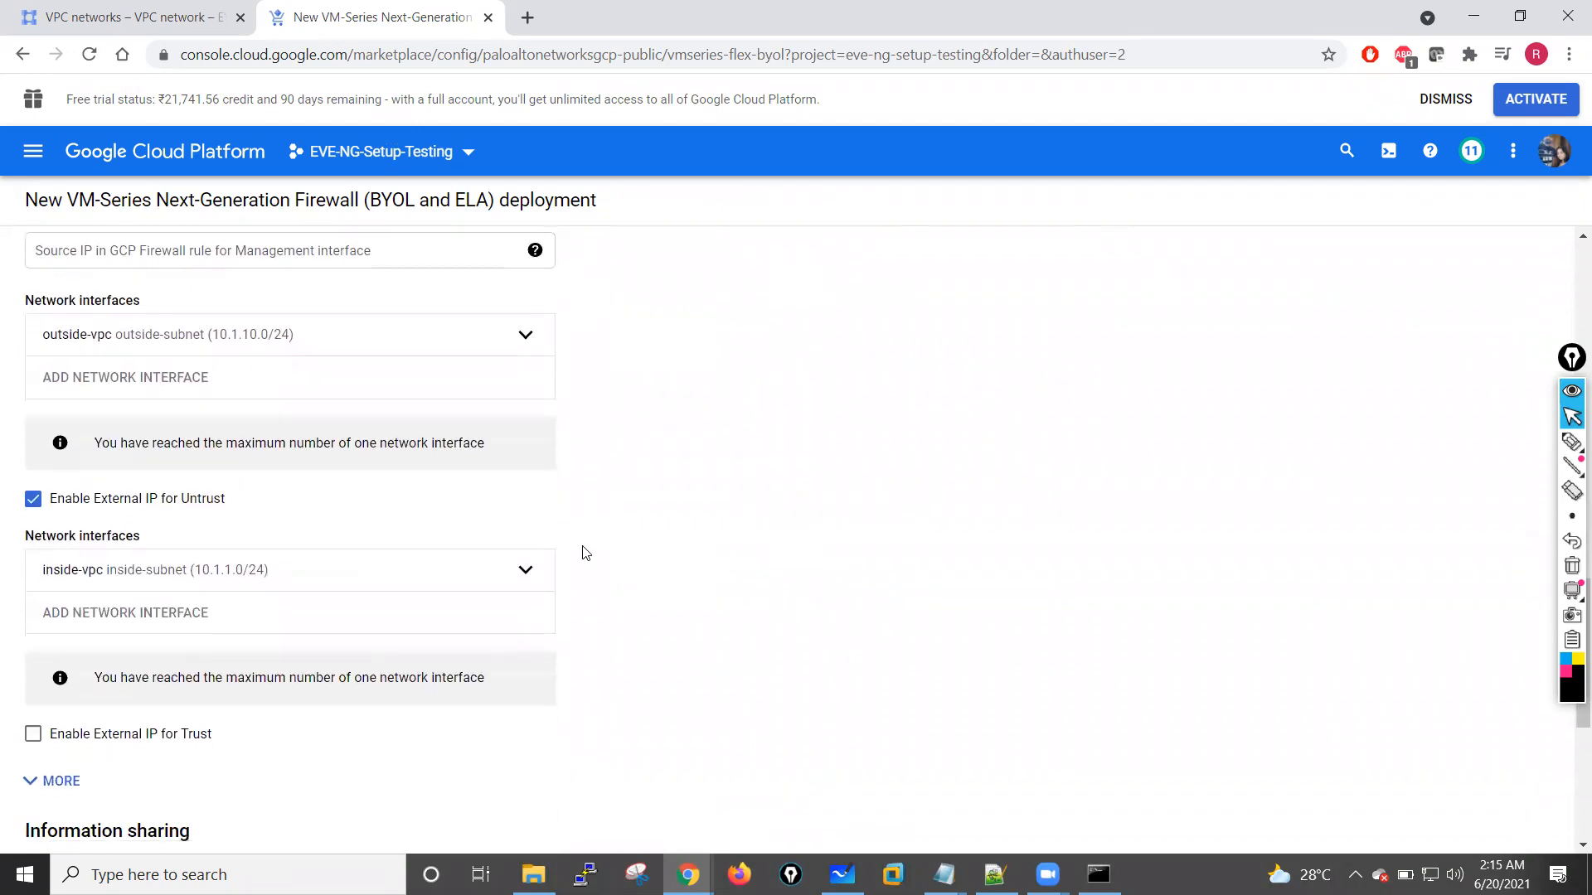
scroll(586, 552, "down", 3)
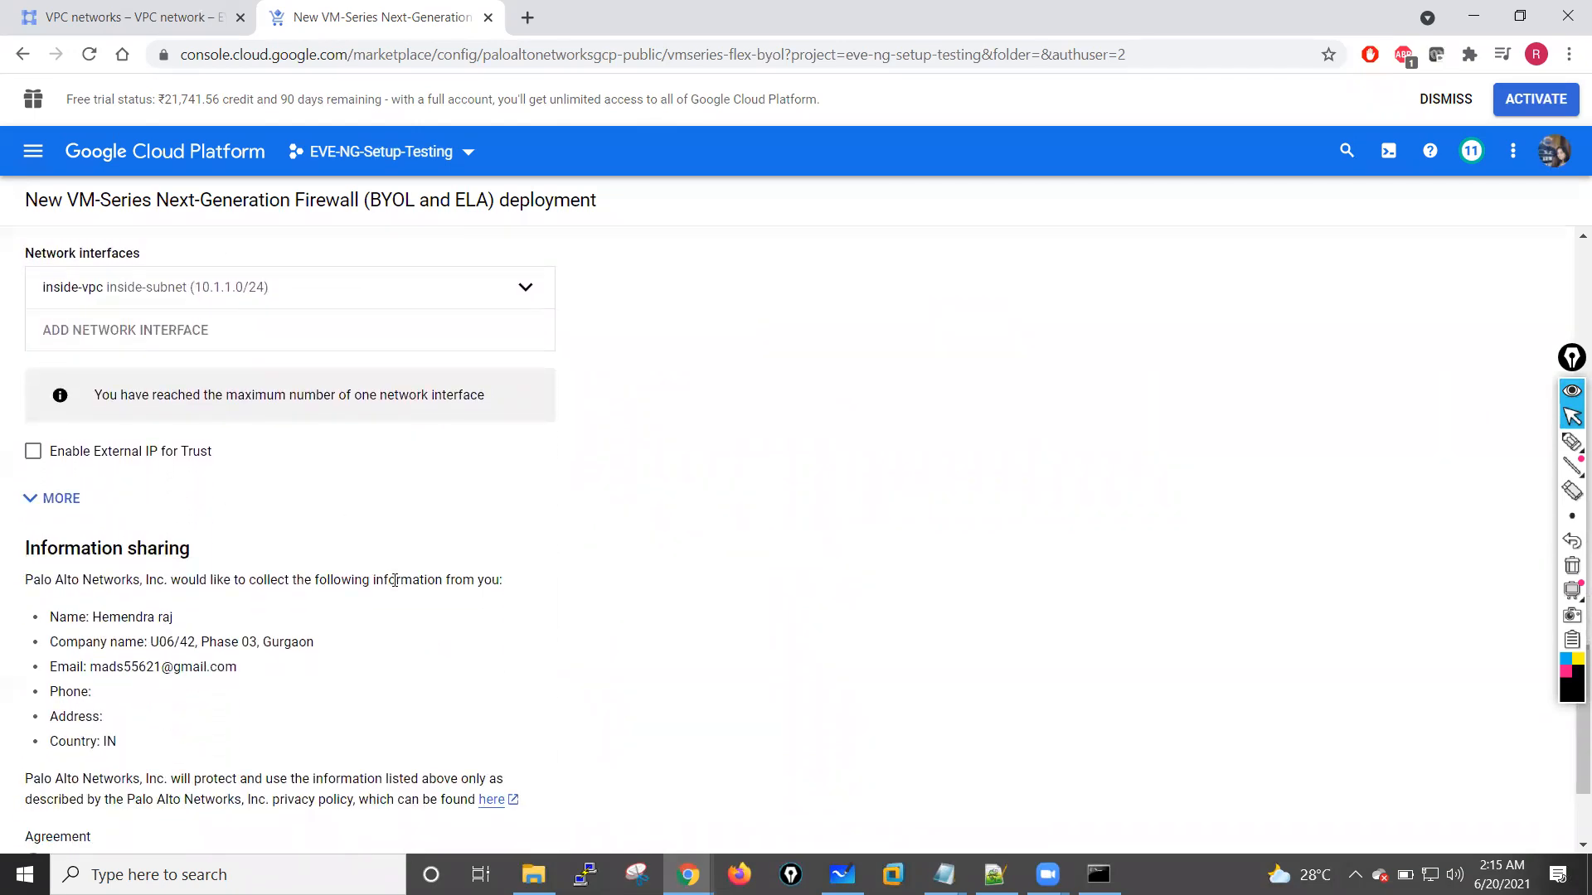
scroll(395, 580, "down", 1)
scroll(395, 580, "up", 1)
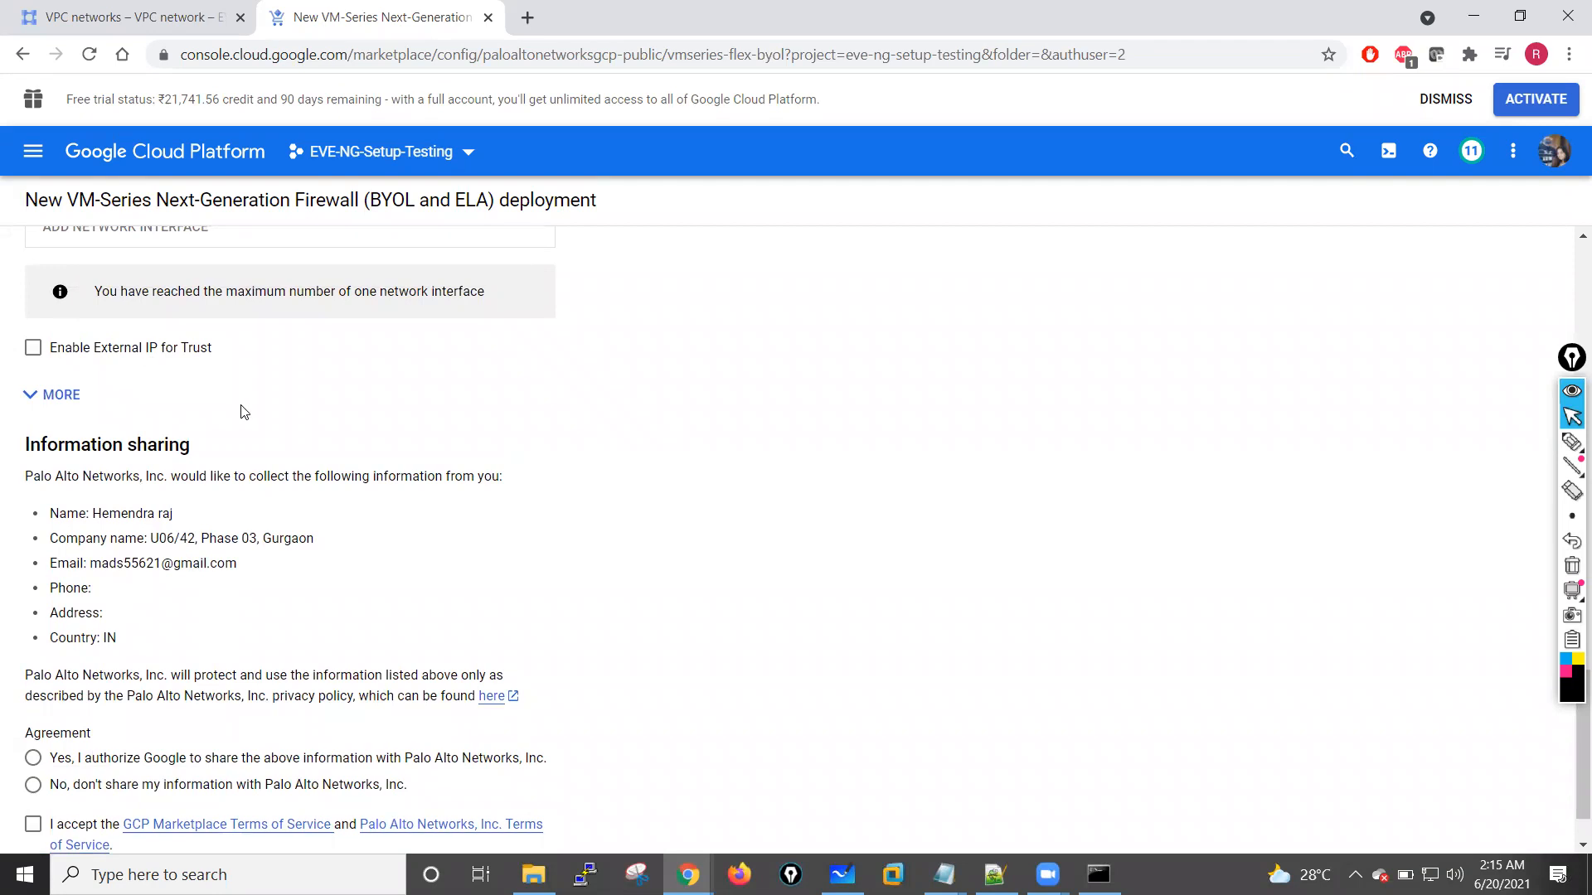
scroll(241, 412, "up", 3)
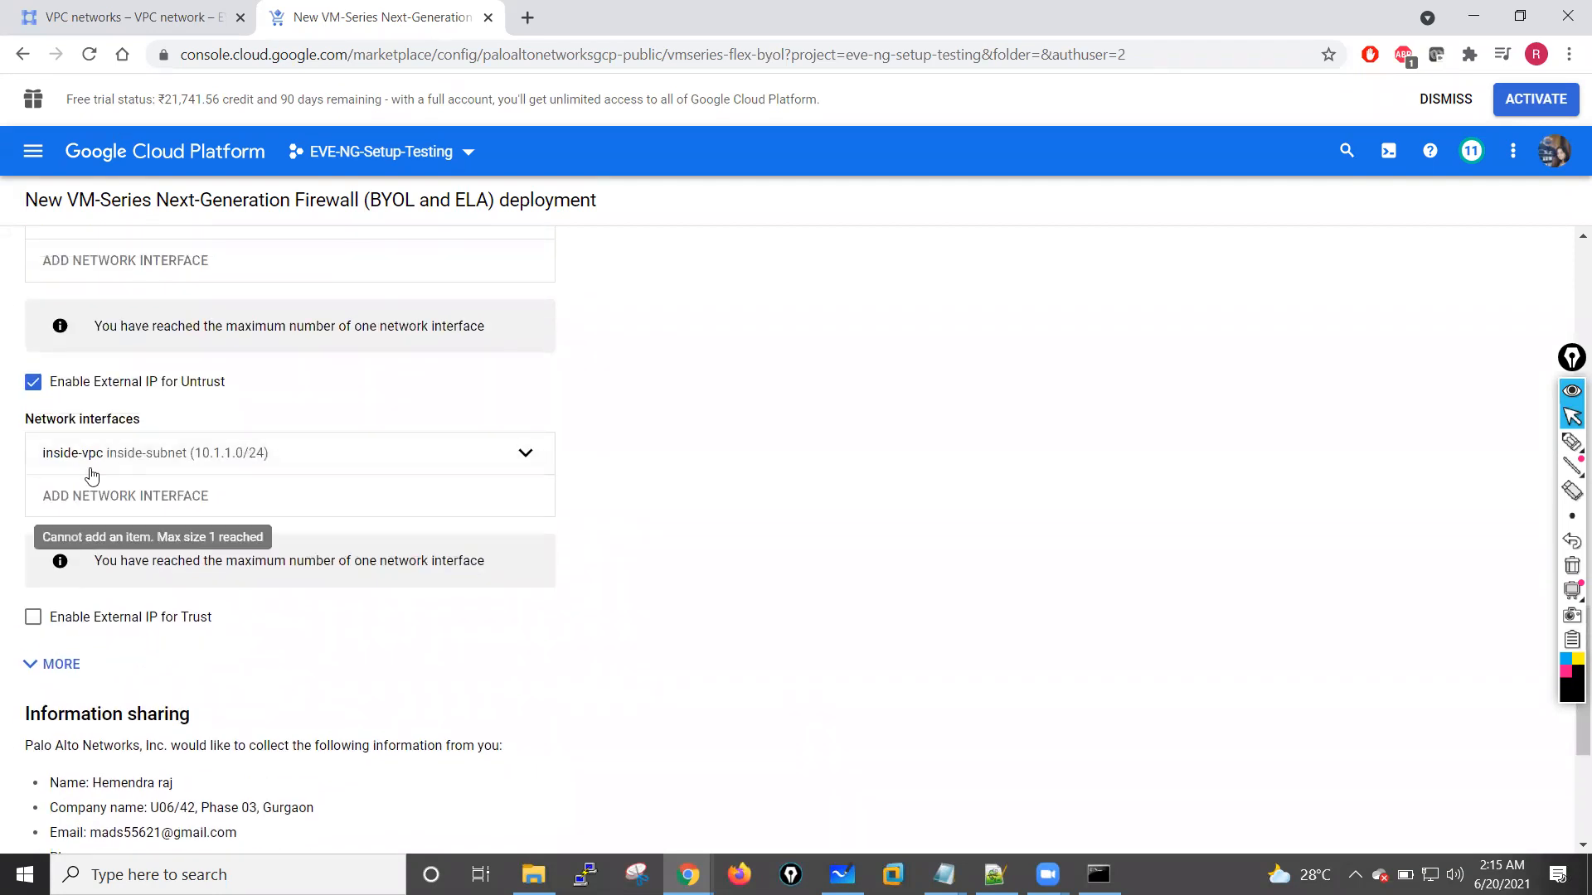
scroll(204, 451, "up", 2)
scroll(210, 447, "up", 2)
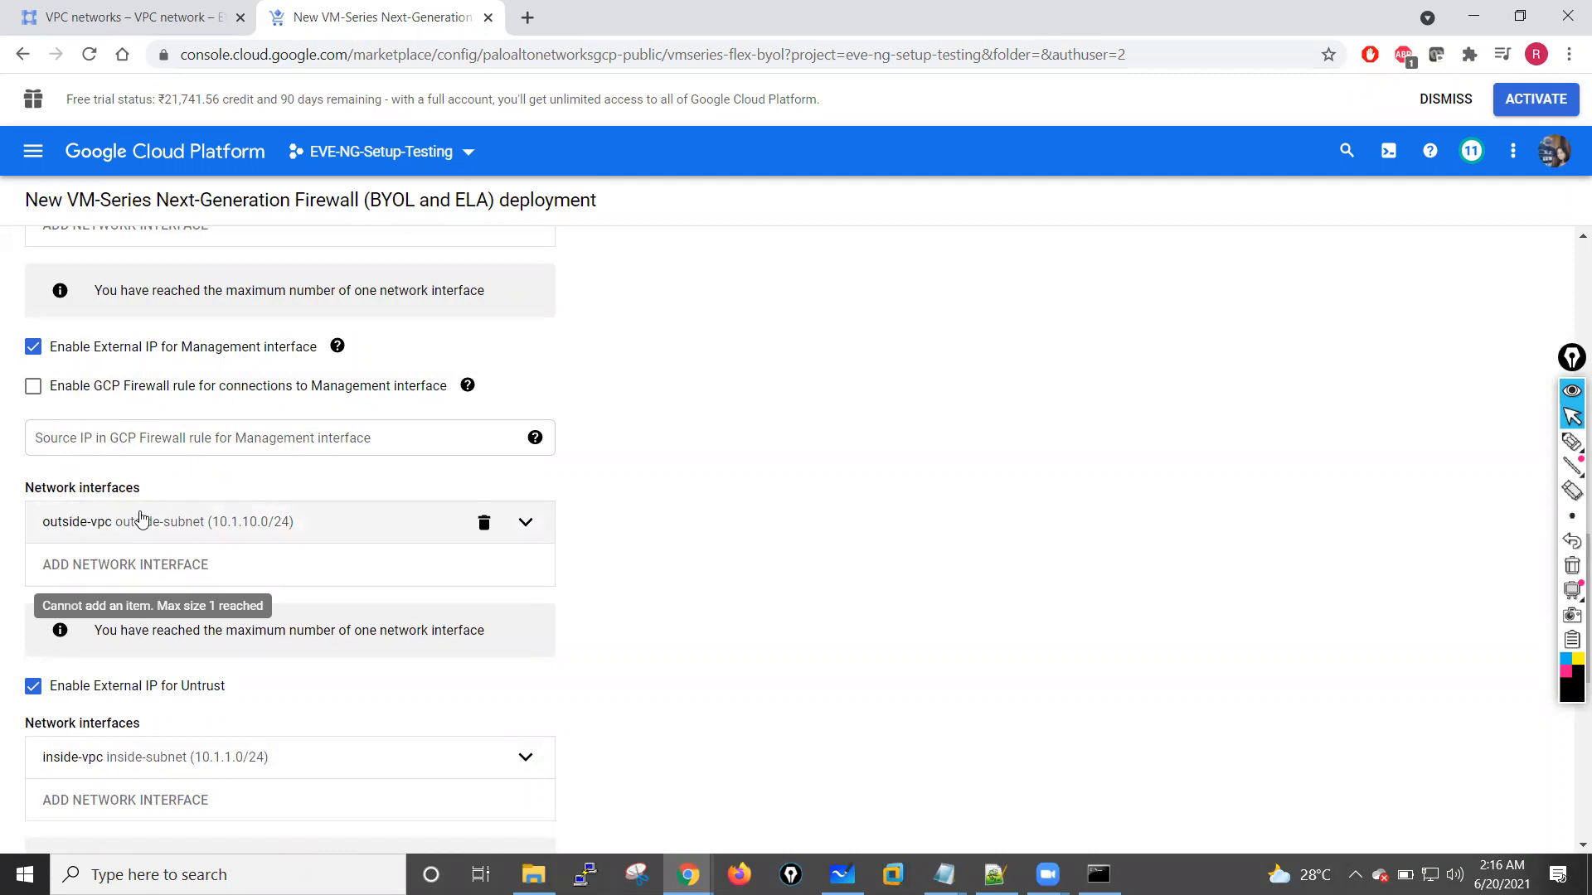
scroll(606, 608, "down", 5)
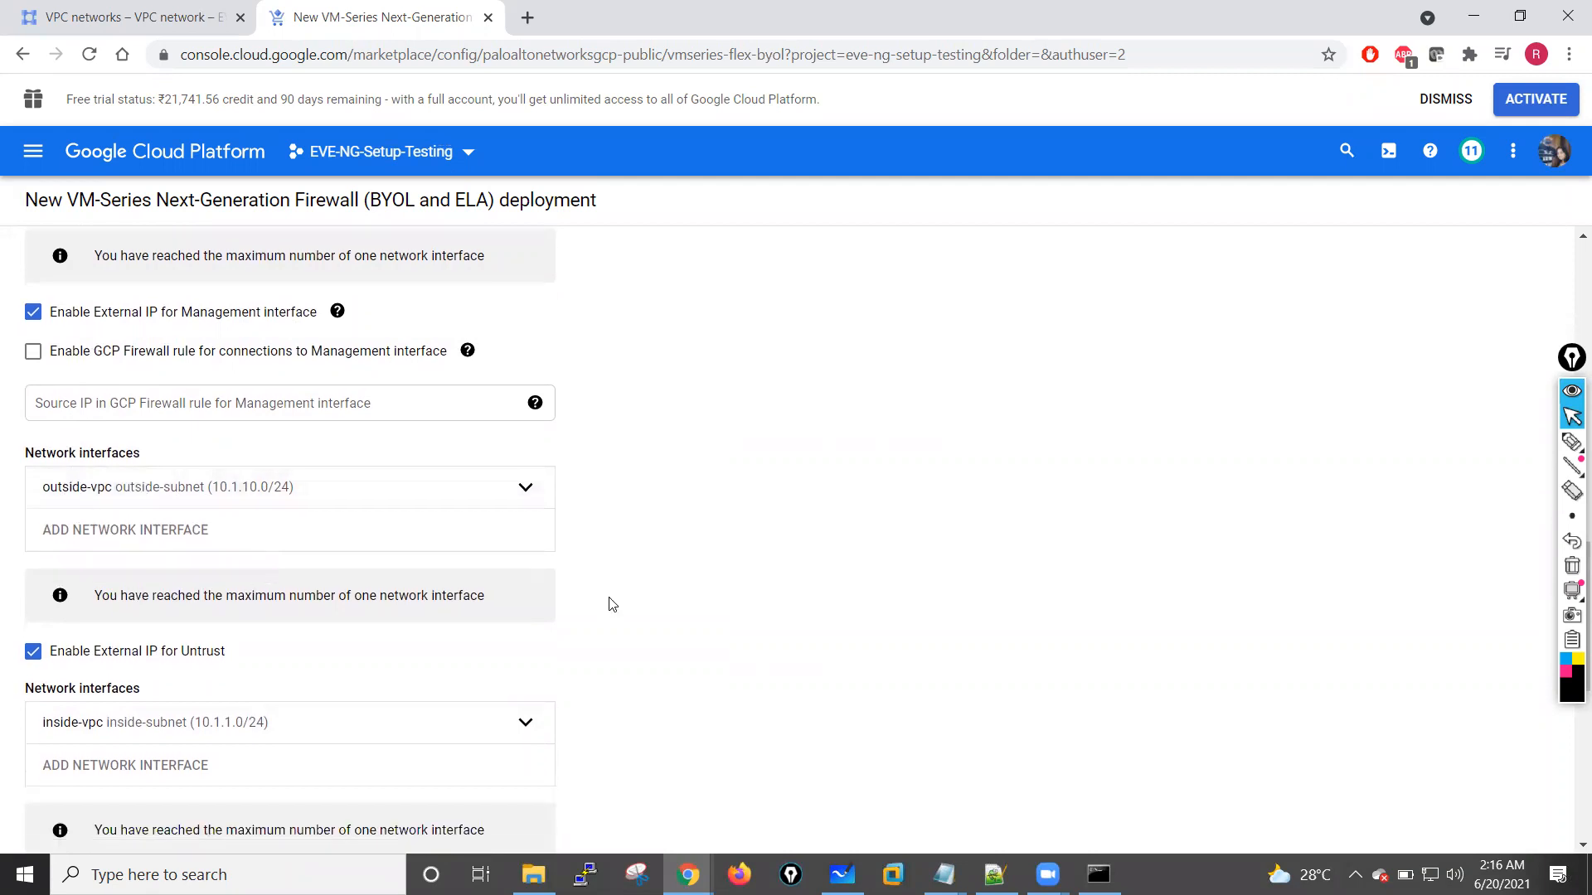
Step: Authorize sharing the information with Palo Alto Networks, accept the terms of service and deploy the firewall
scroll(330, 630, "down", 3)
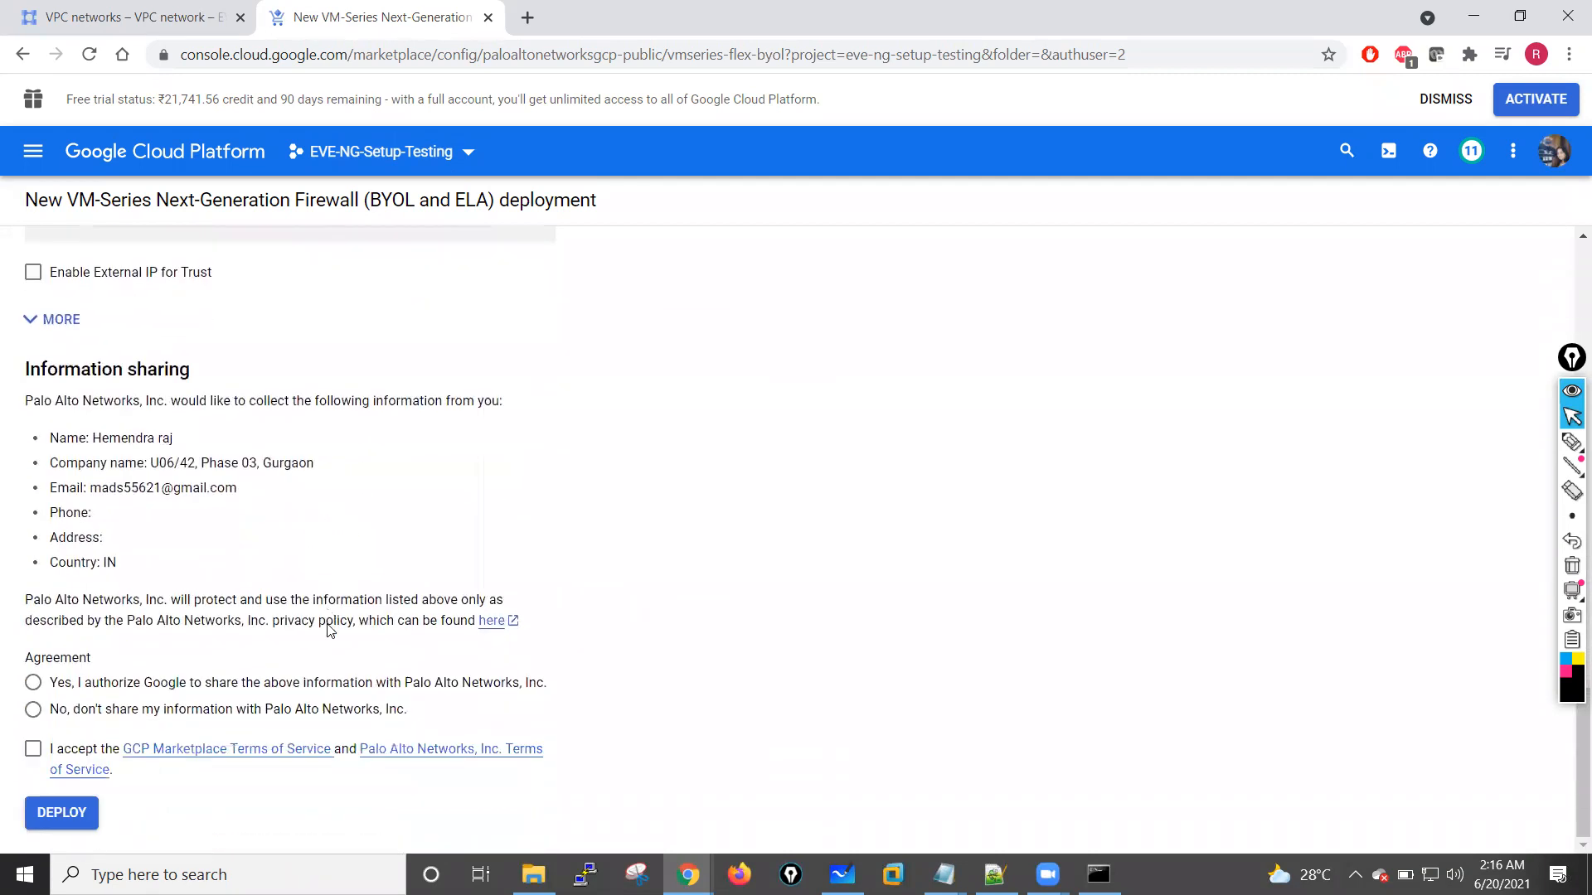
left_click(32, 687)
left_click(32, 752)
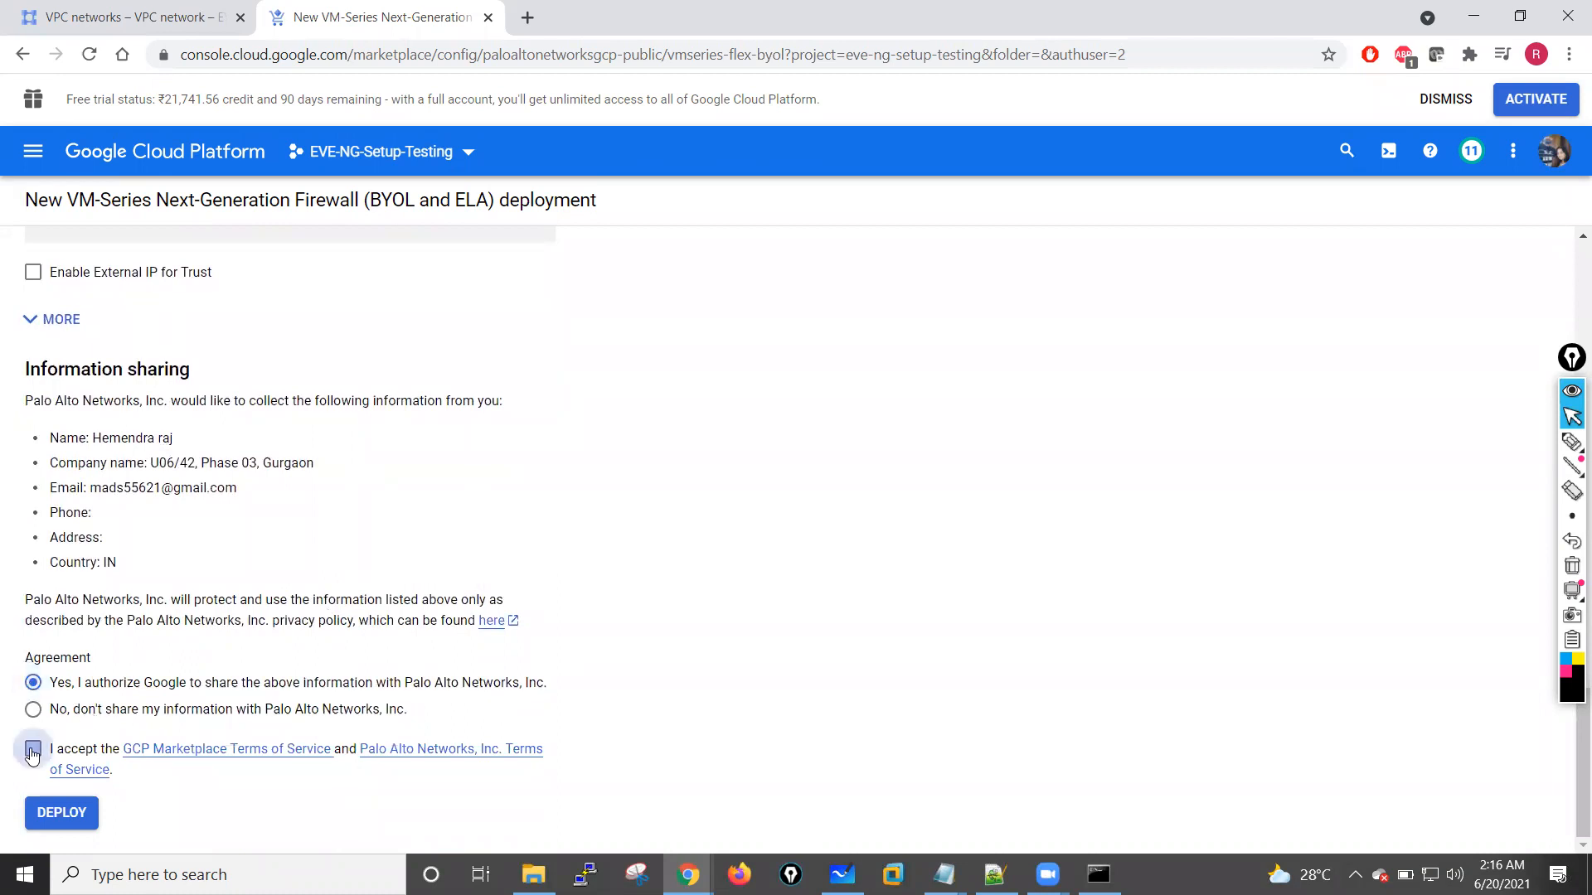
left_click(58, 817)
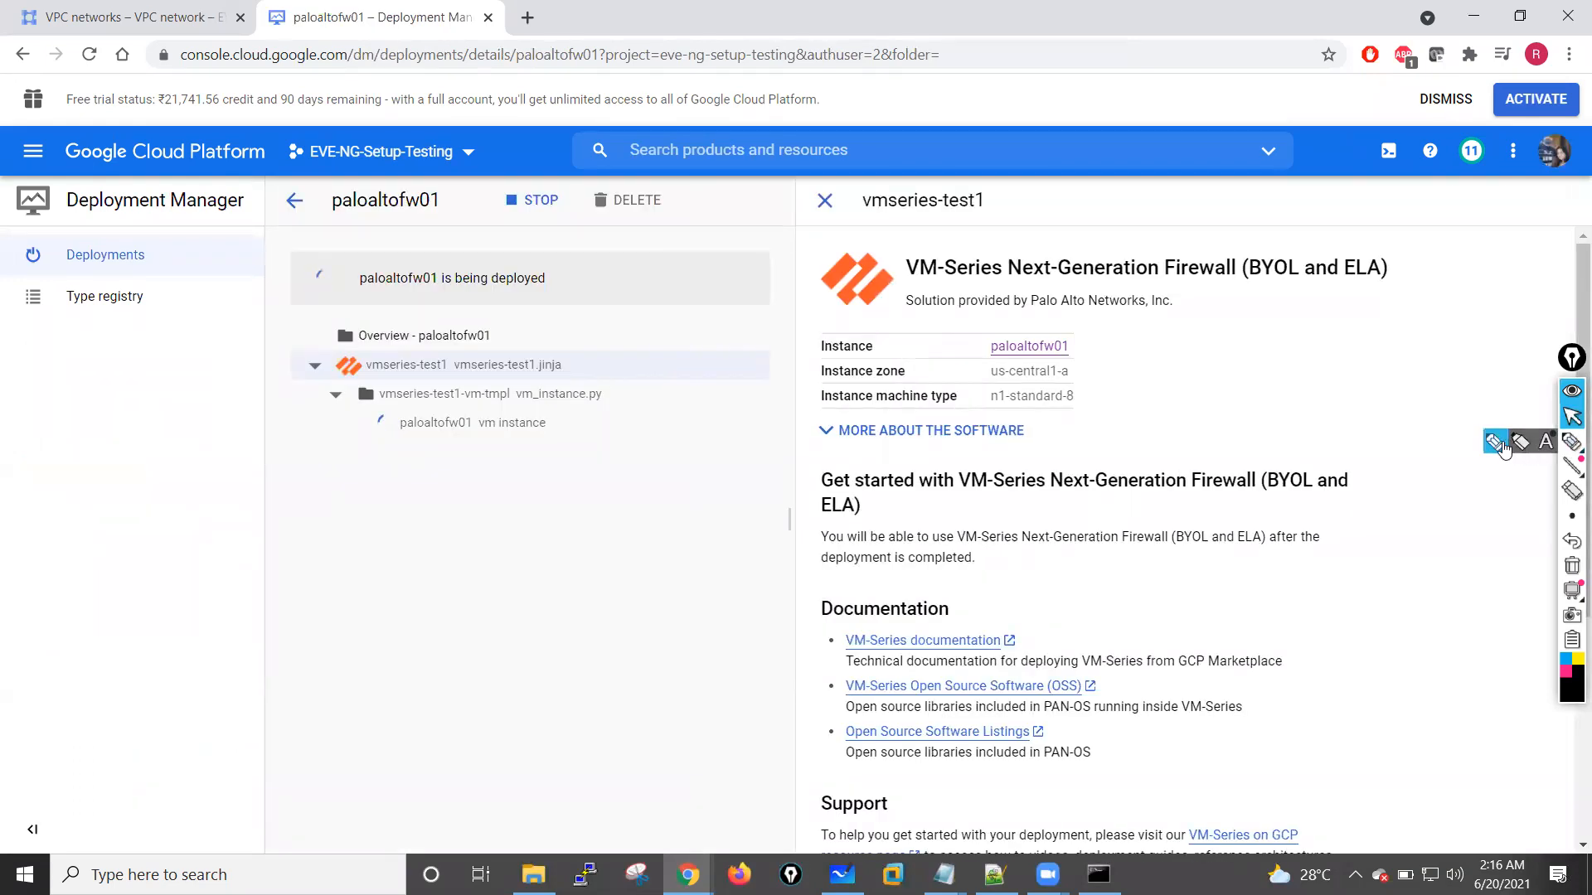
Step: Sketch arrows, circles and the notes Deploy GCP, PC and CLI over the deployment page, and clear all the ink
left_click(1572, 442)
mouse_move(345, 498)
left_mouse_down()
mouse_move(424, 530)
mouse_move(412, 557)
mouse_move(429, 604)
left_mouse_up()
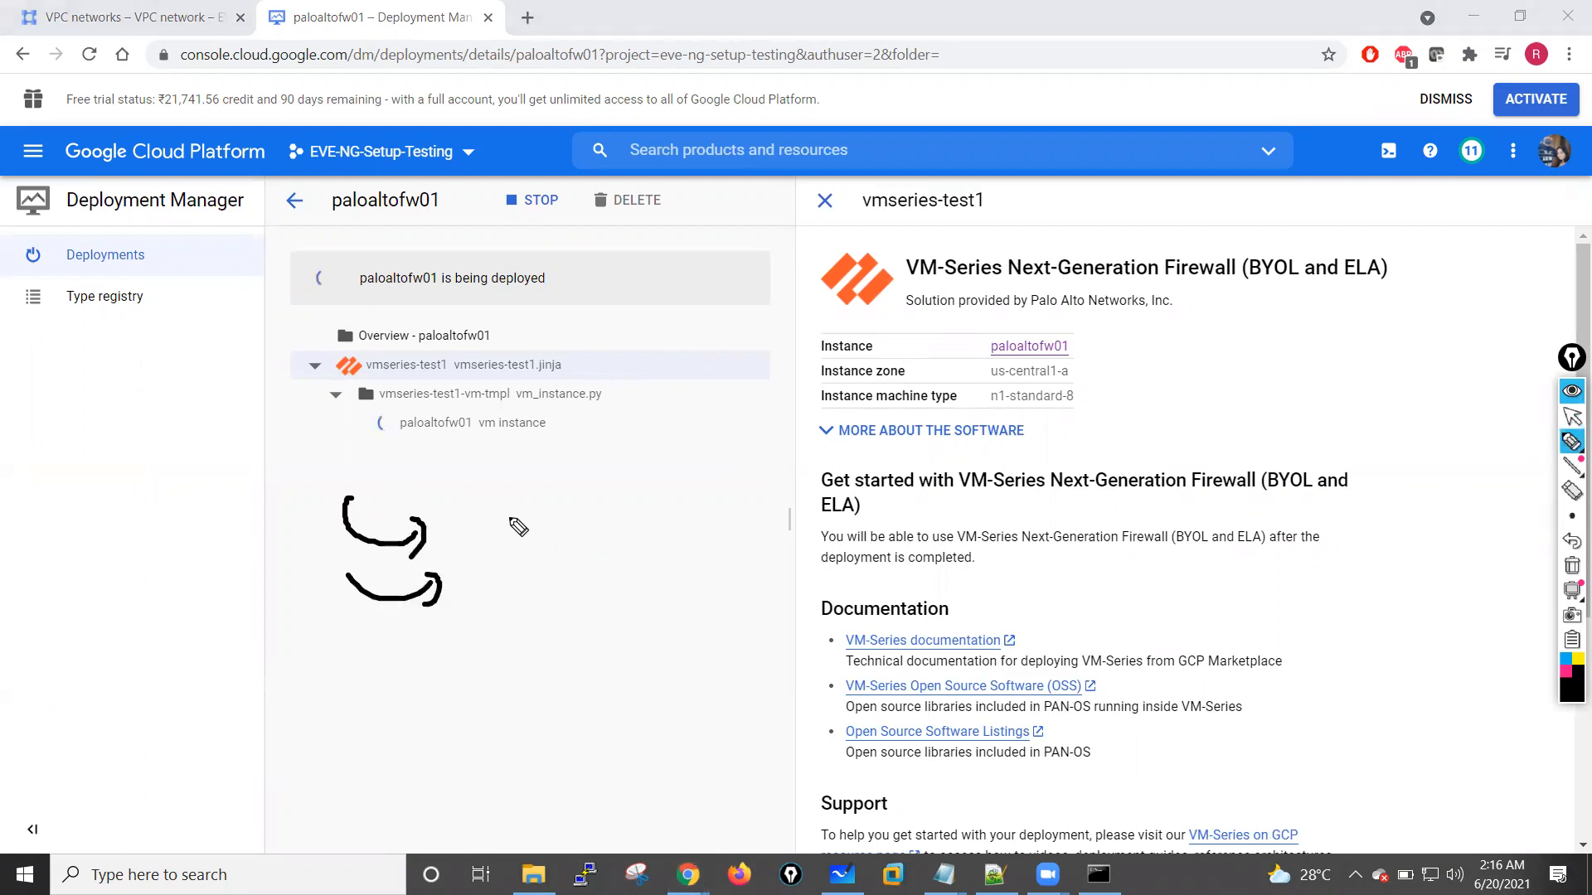
mouse_move(532, 540)
left_mouse_down()
mouse_move(621, 491)
mouse_move(639, 515)
mouse_move(675, 462)
mouse_move(724, 462)
mouse_move(757, 426)
mouse_move(524, 520)
left_mouse_up()
left_click_drag(557, 593, 602, 439)
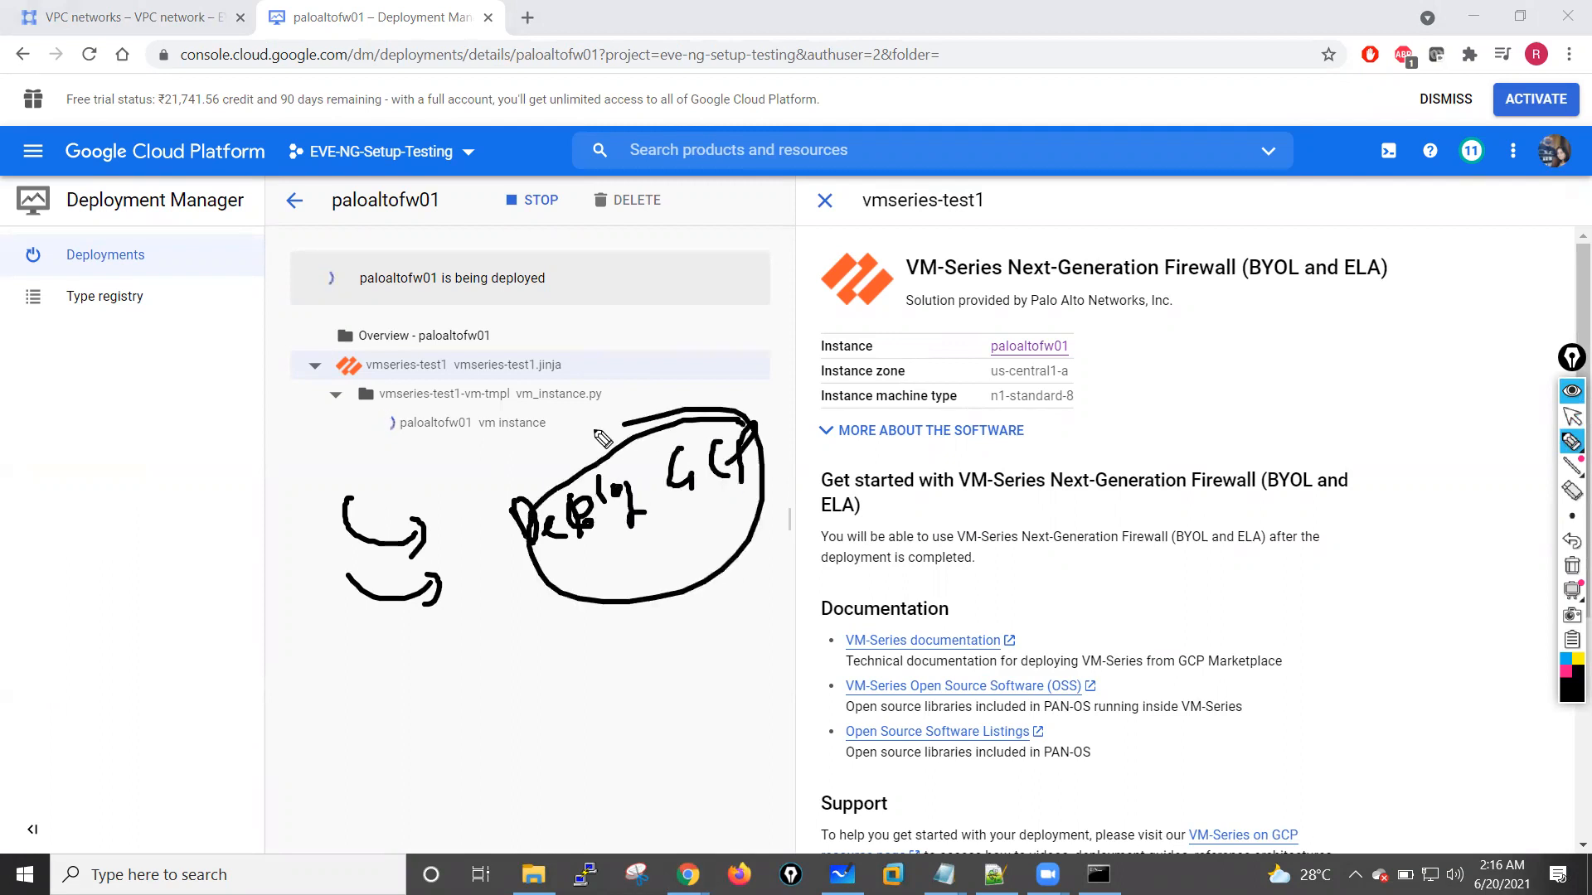
mouse_move(281, 318)
left_mouse_down()
mouse_move(292, 422)
mouse_move(316, 402)
mouse_move(275, 419)
left_mouse_up()
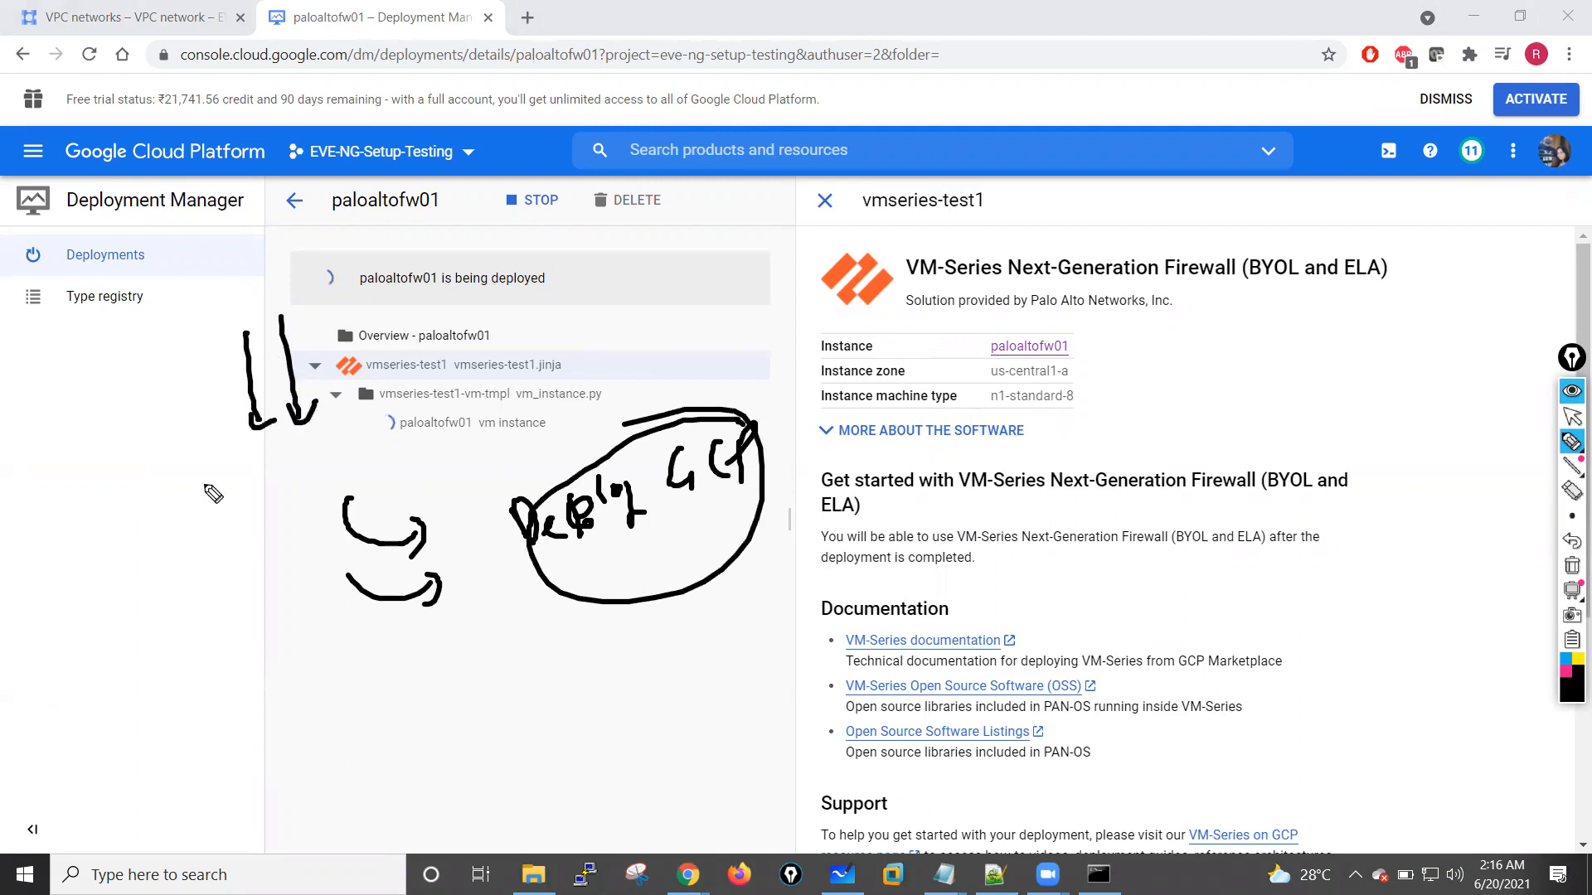
mouse_move(95, 503)
left_mouse_down()
mouse_move(83, 568)
mouse_move(151, 590)
mouse_move(166, 634)
mouse_move(150, 655)
left_mouse_up()
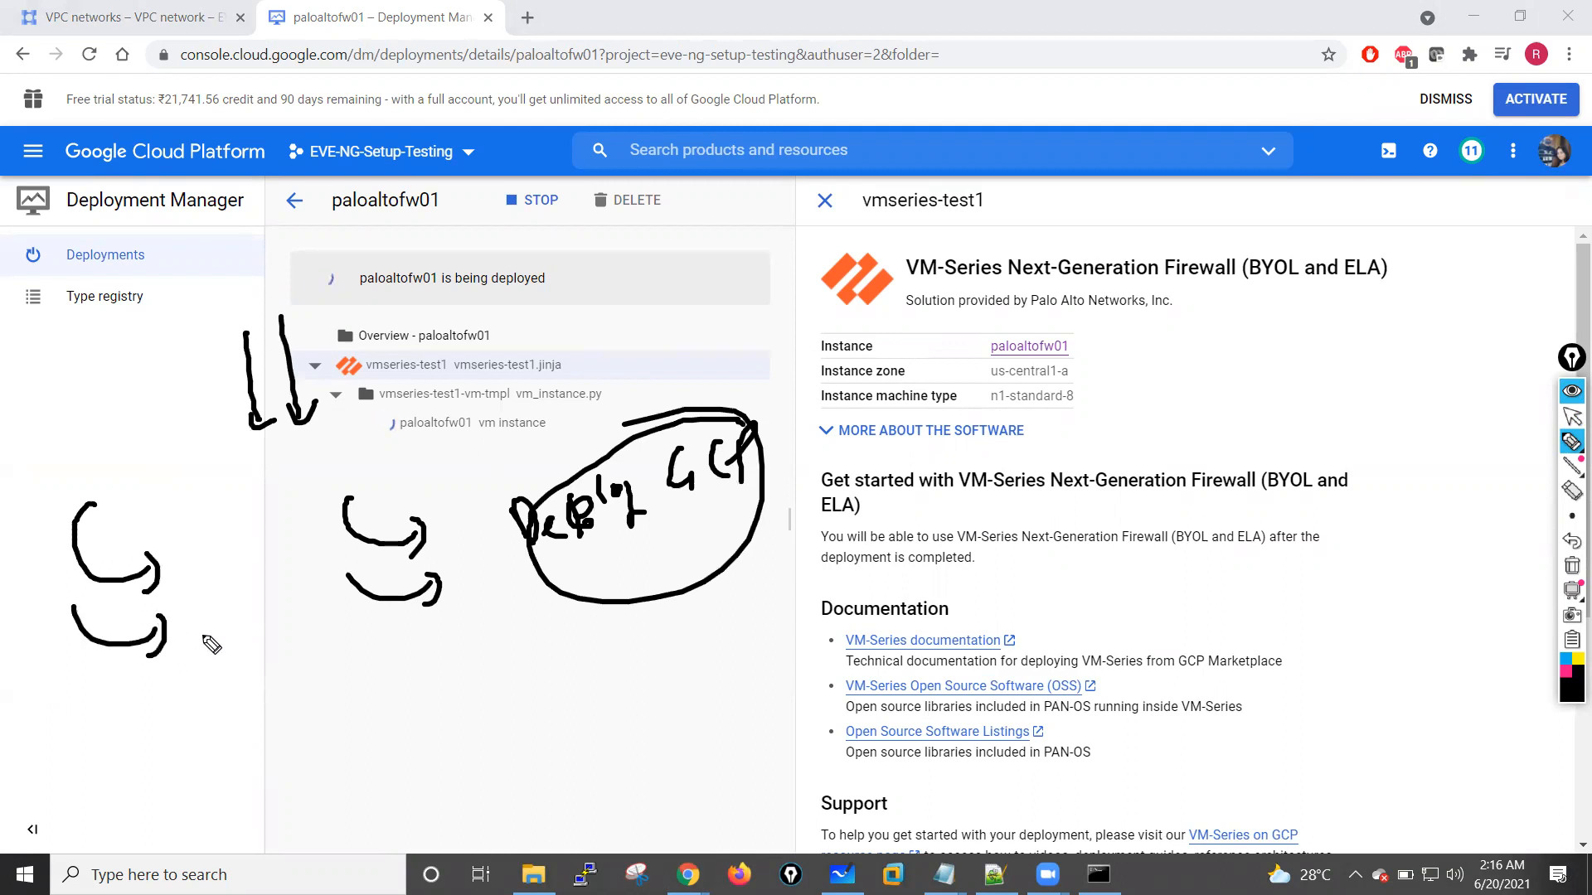
mouse_move(220, 794)
left_mouse_down()
mouse_move(208, 746)
mouse_move(233, 759)
left_mouse_up()
left_click_drag(253, 742, 244, 771)
mouse_move(224, 707)
left_mouse_down()
mouse_move(195, 753)
mouse_move(217, 725)
left_mouse_up()
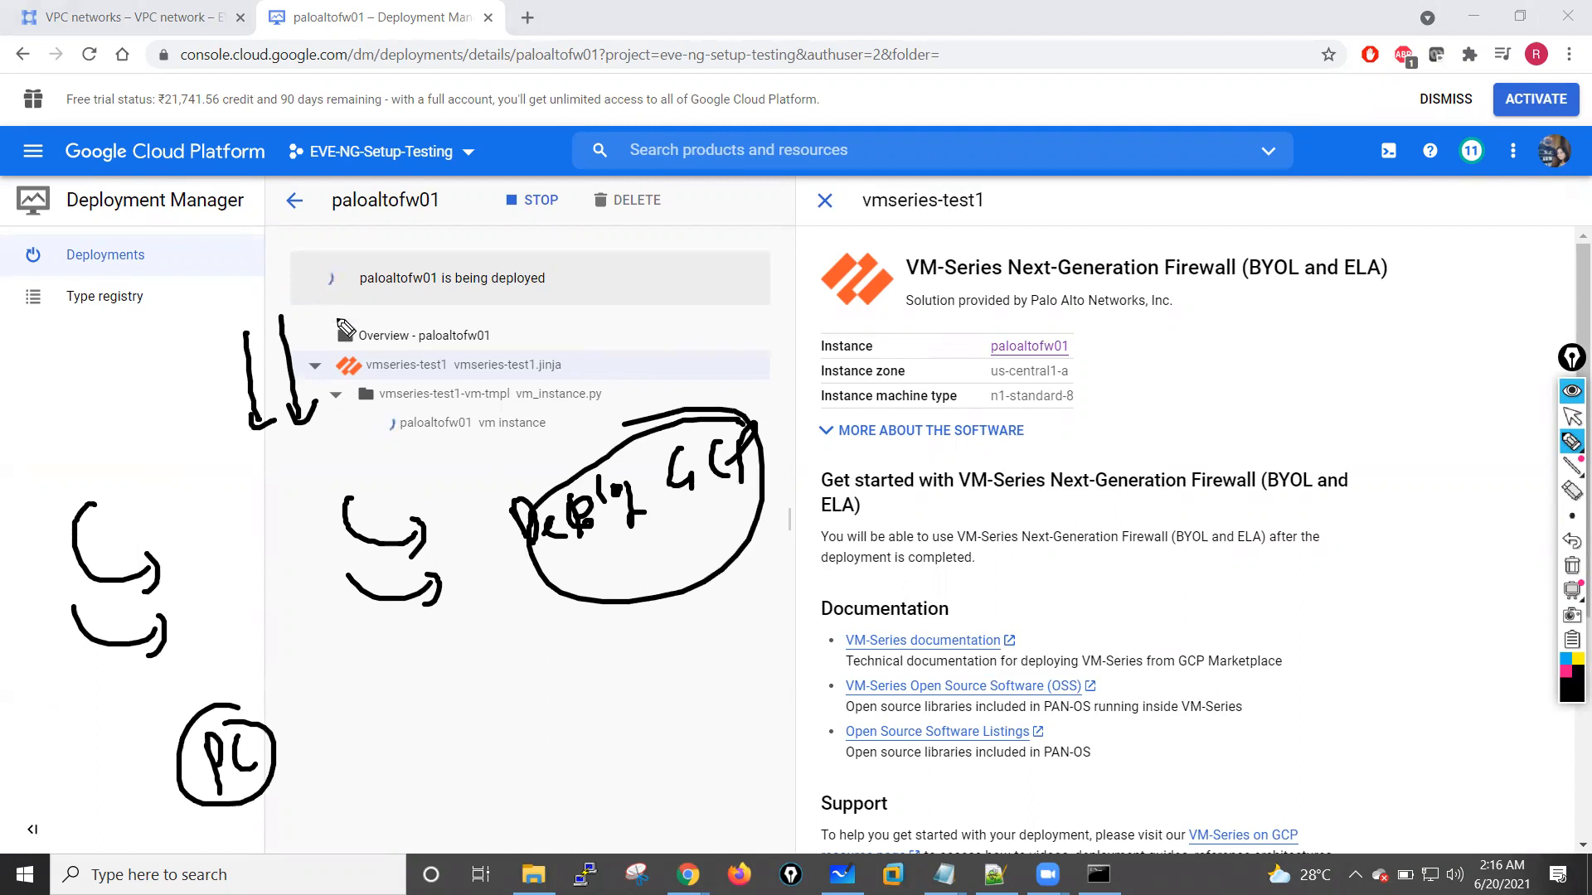
left_click_drag(473, 256, 428, 235)
left_click_drag(439, 452, 415, 223)
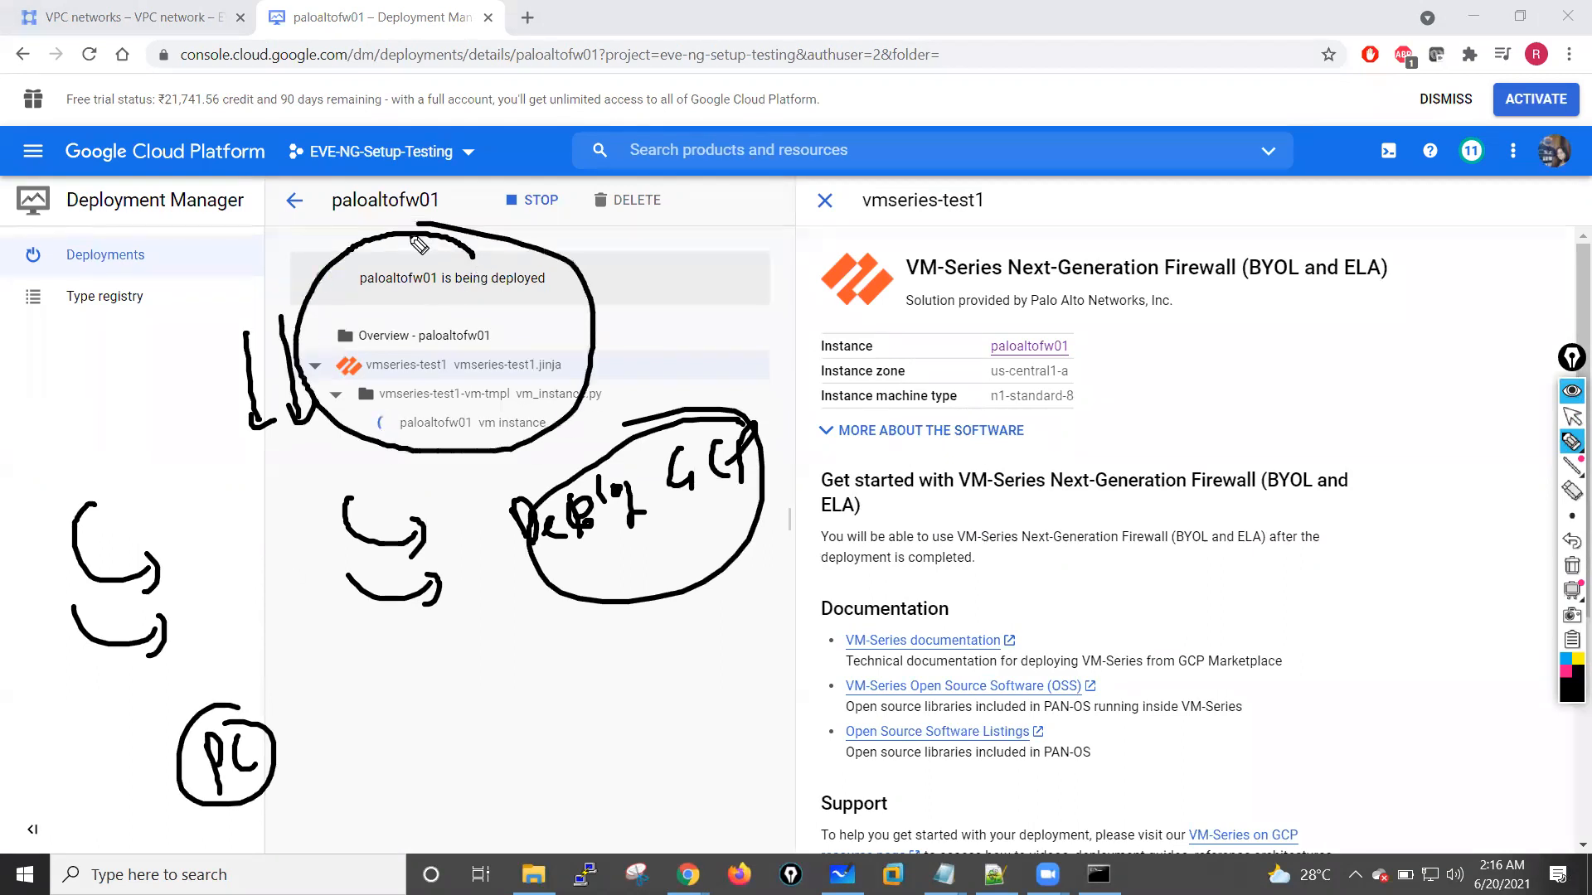
left_click_drag(550, 322, 624, 305)
left_click_drag(608, 297, 611, 323)
left_click_drag(698, 274, 711, 305)
left_click_drag(717, 268, 736, 305)
left_click_drag(735, 269, 752, 323)
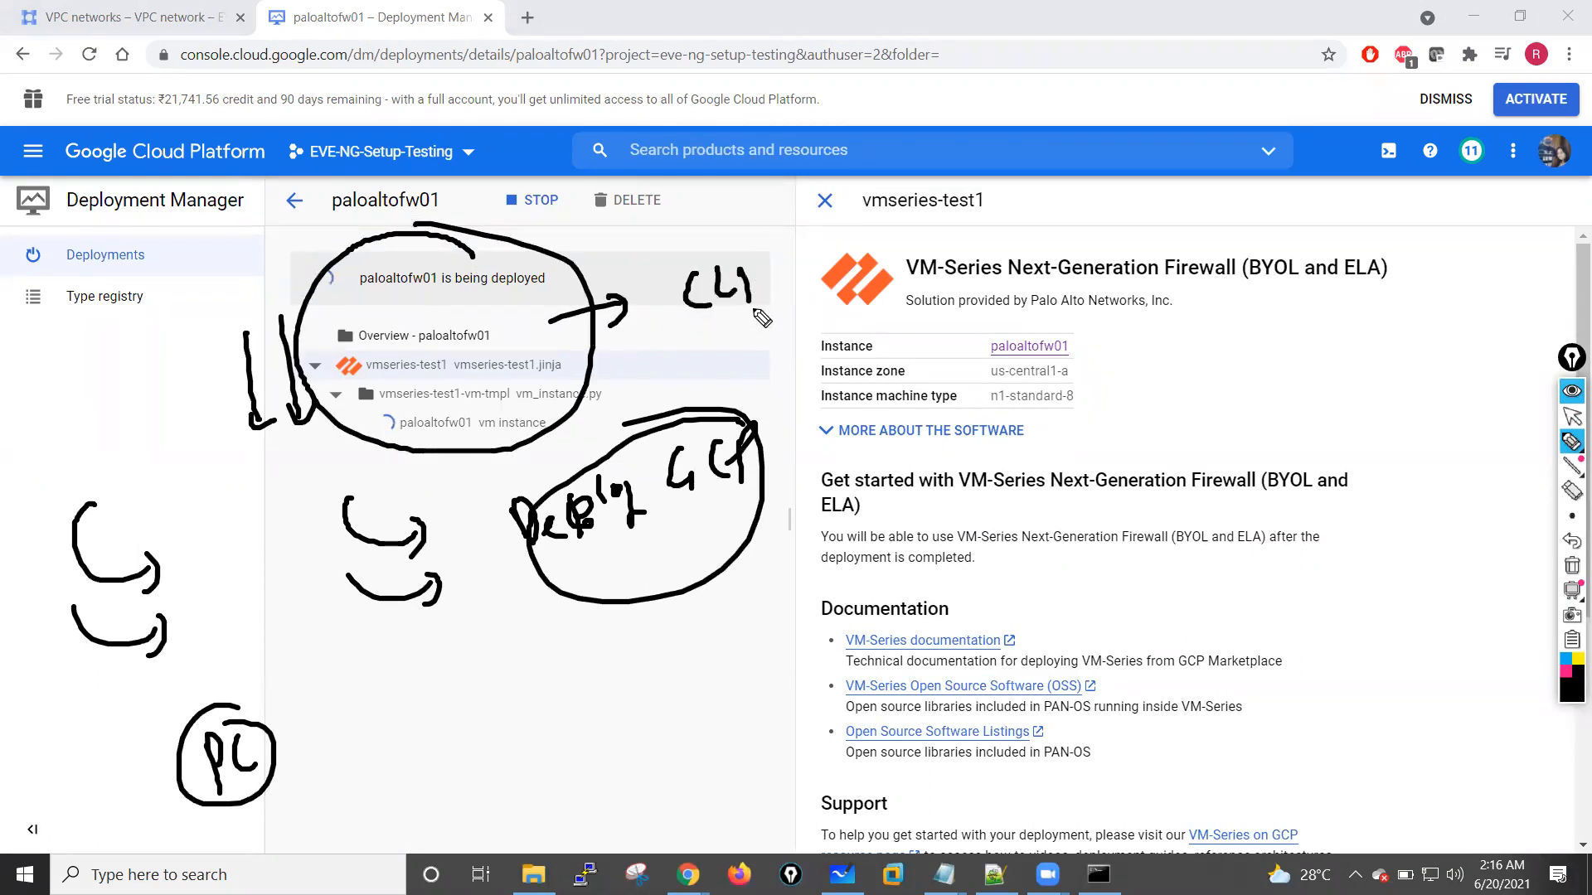
left_click_drag(751, 242, 756, 249)
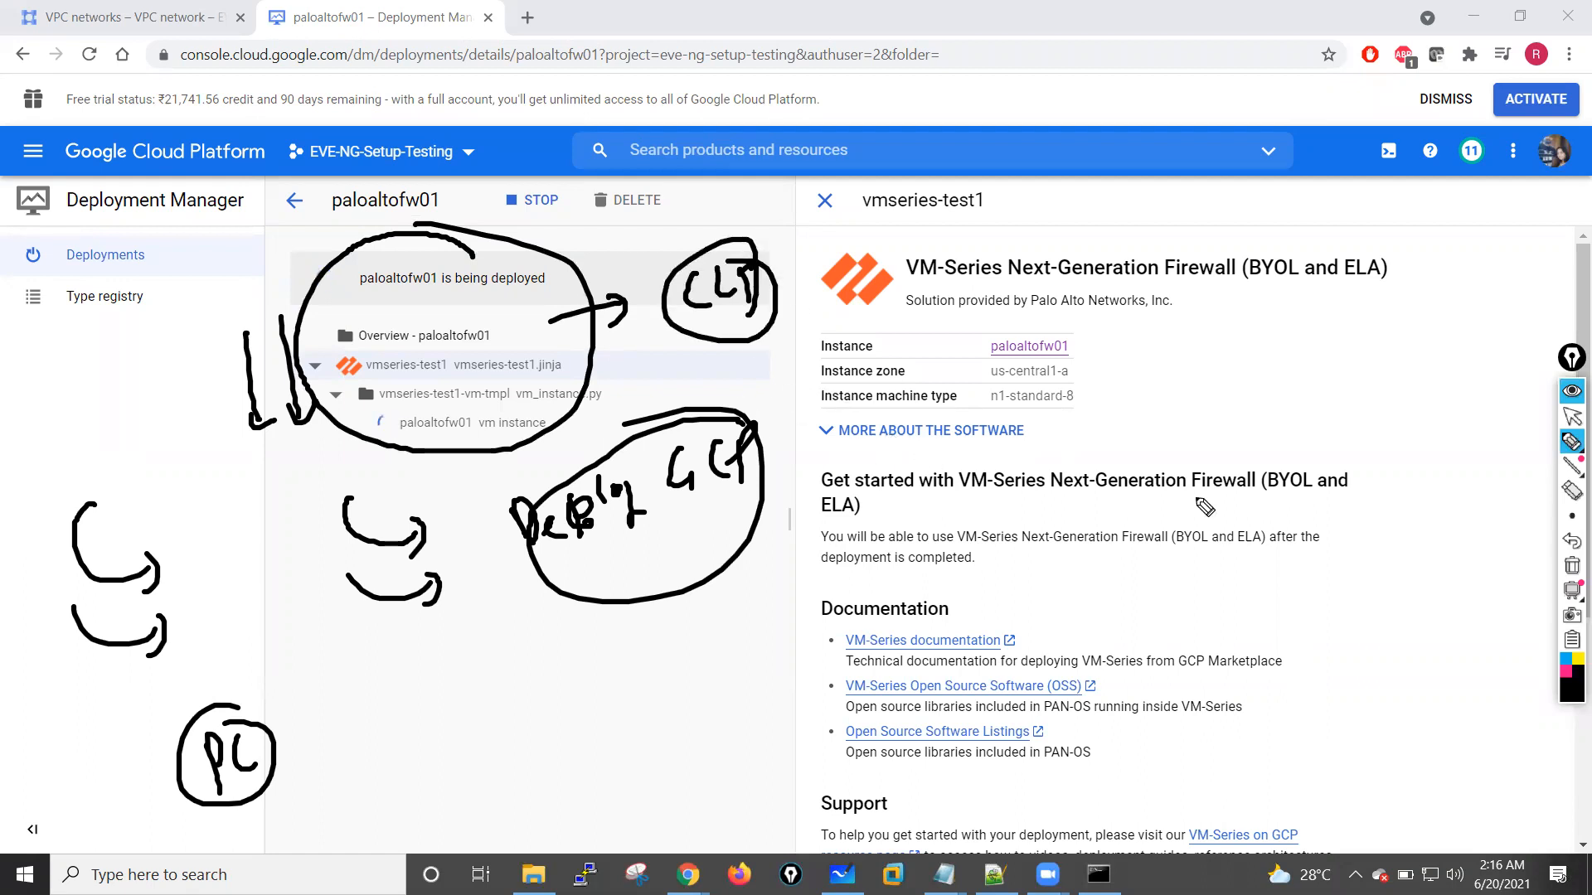
left_click(1571, 567)
left_click(1569, 417)
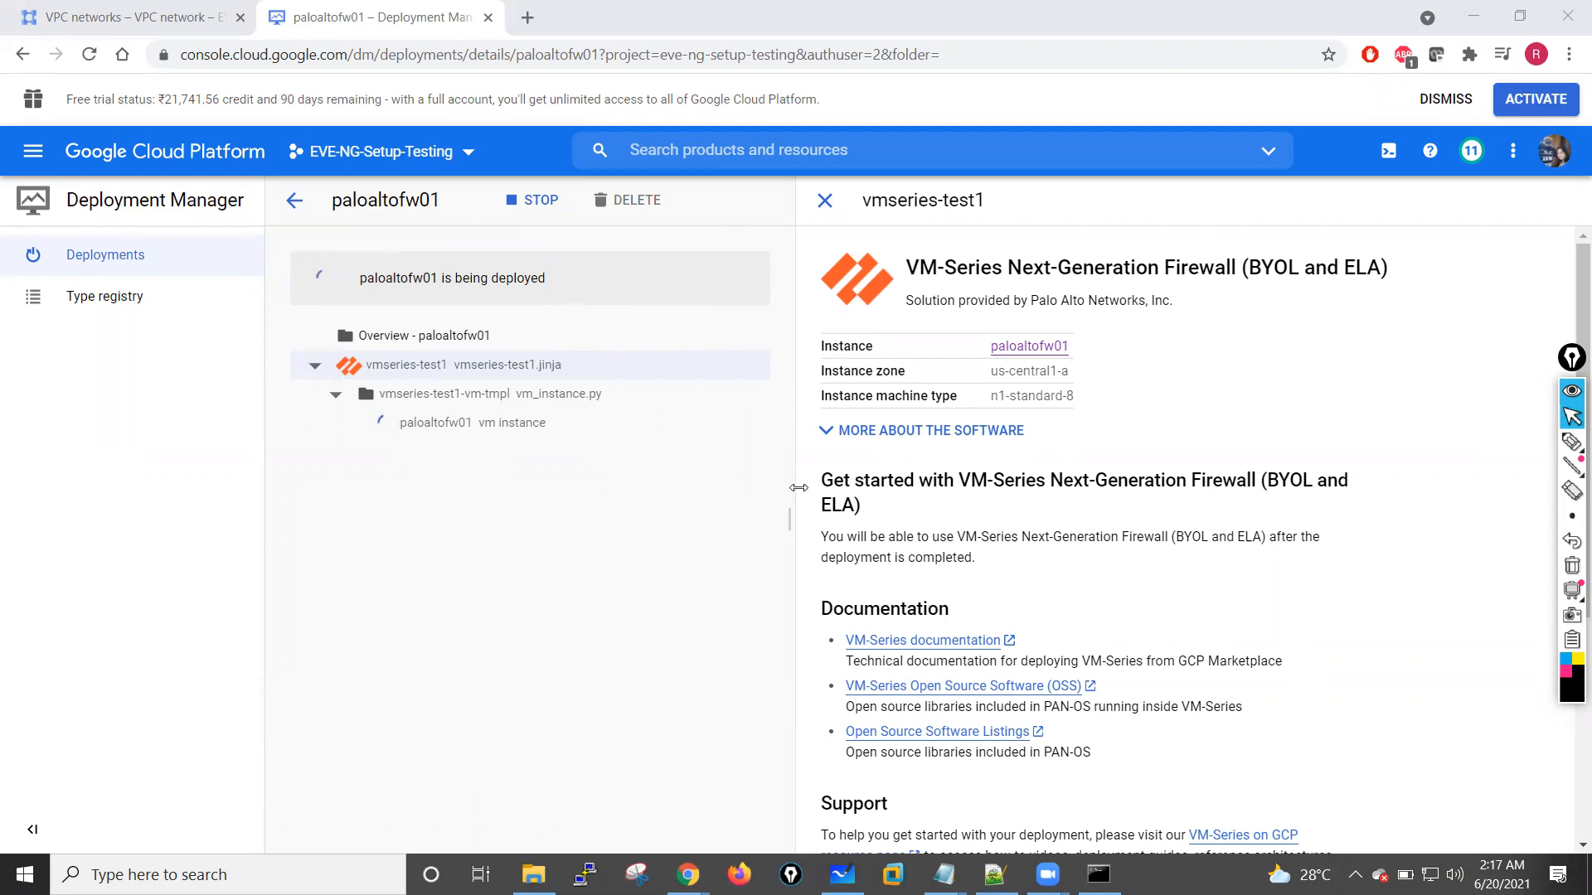
Step: Switch to Command Prompt to check the ssh-keygen output for the mypalofw key, and minimize the window
left_click(1099, 875)
left_click_drag(1058, 149, 727, 129)
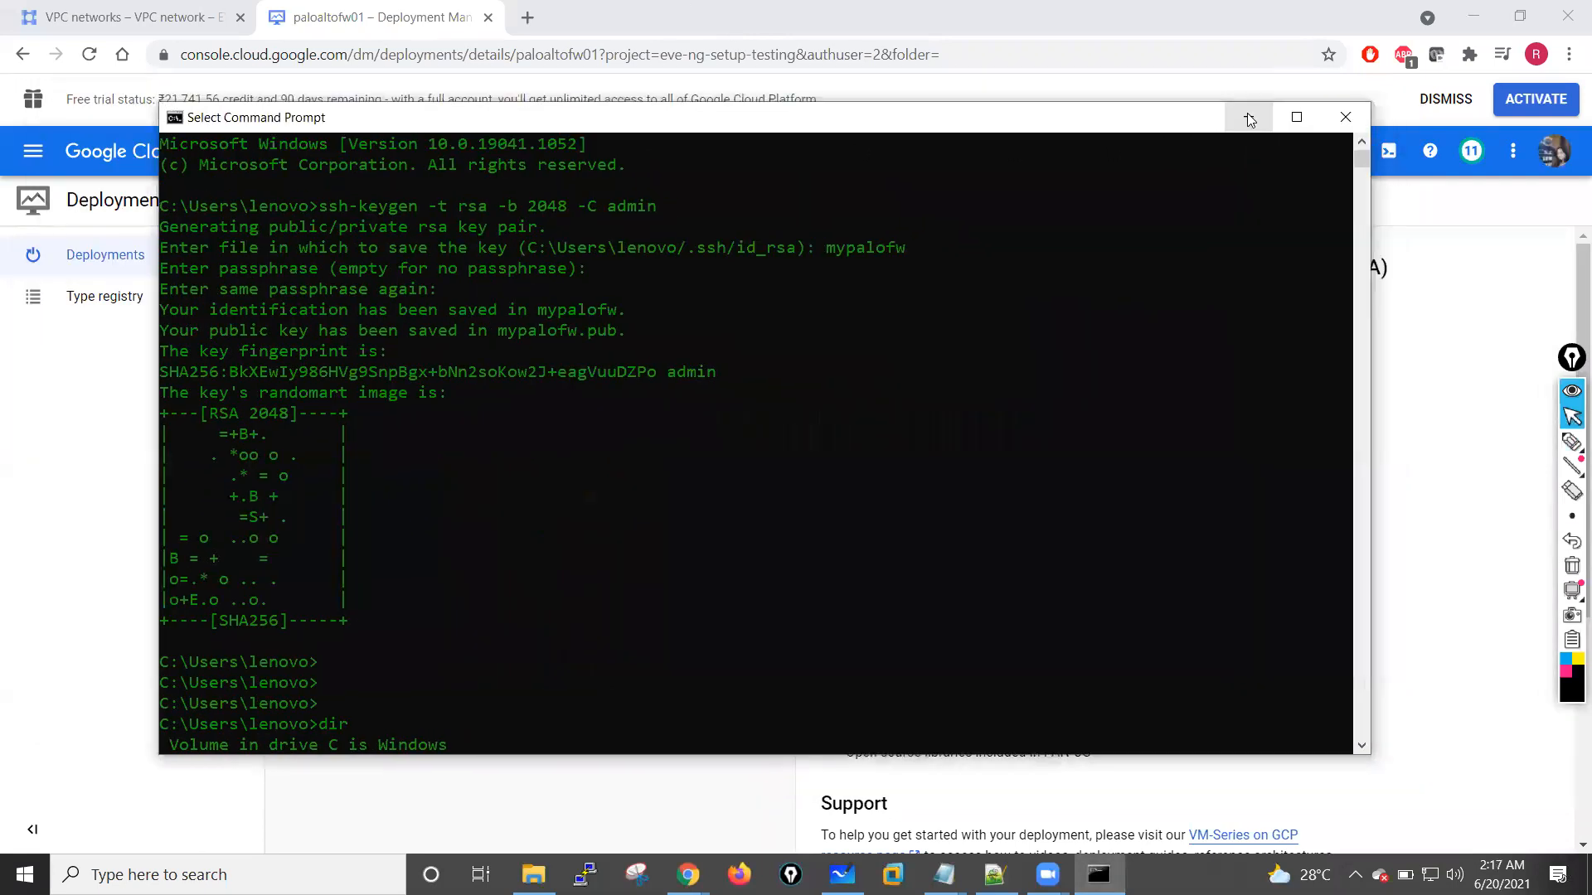
left_click(1248, 123)
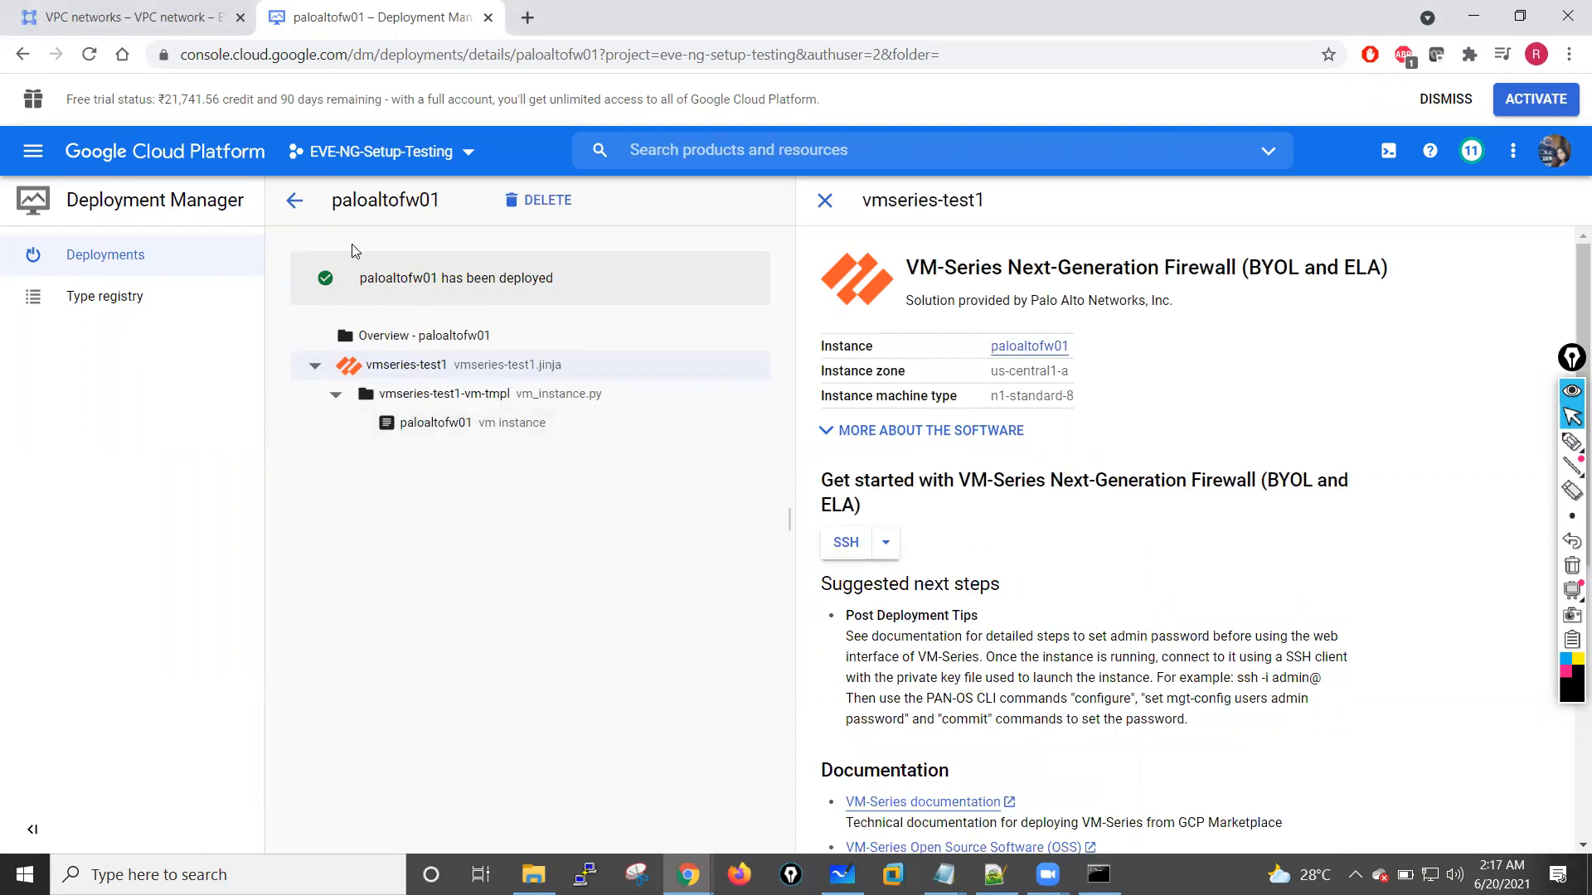
Step: Reopen the paloaltofw01 deployment from the deployments list and examine its overview, vmseries-test1 and vmseries-test1-vm-tmpl entries
left_click(293, 202)
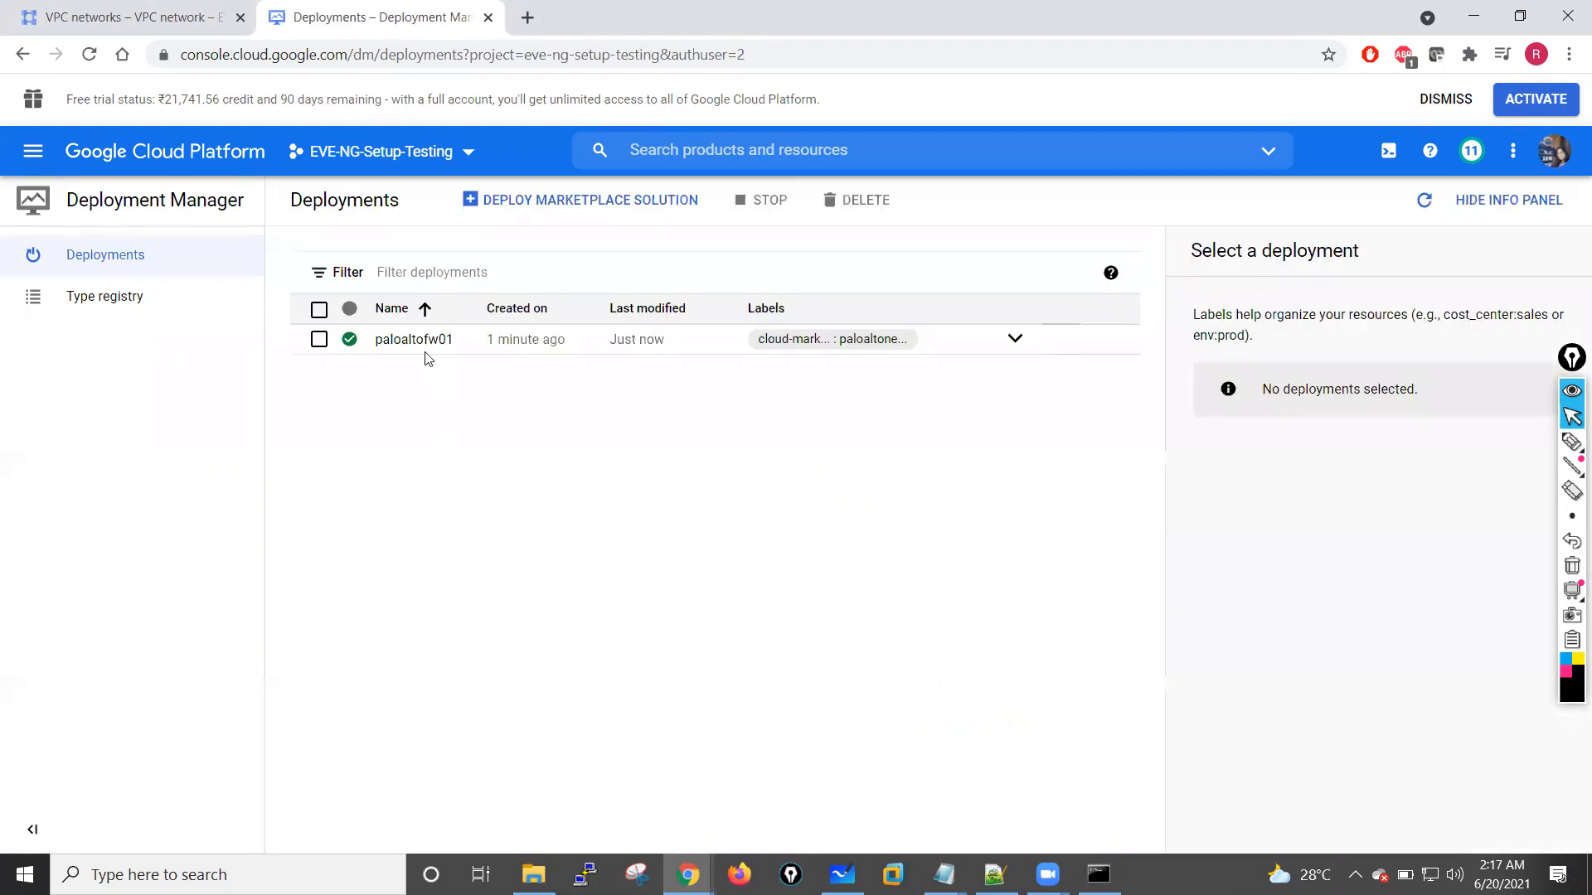
left_click(409, 347)
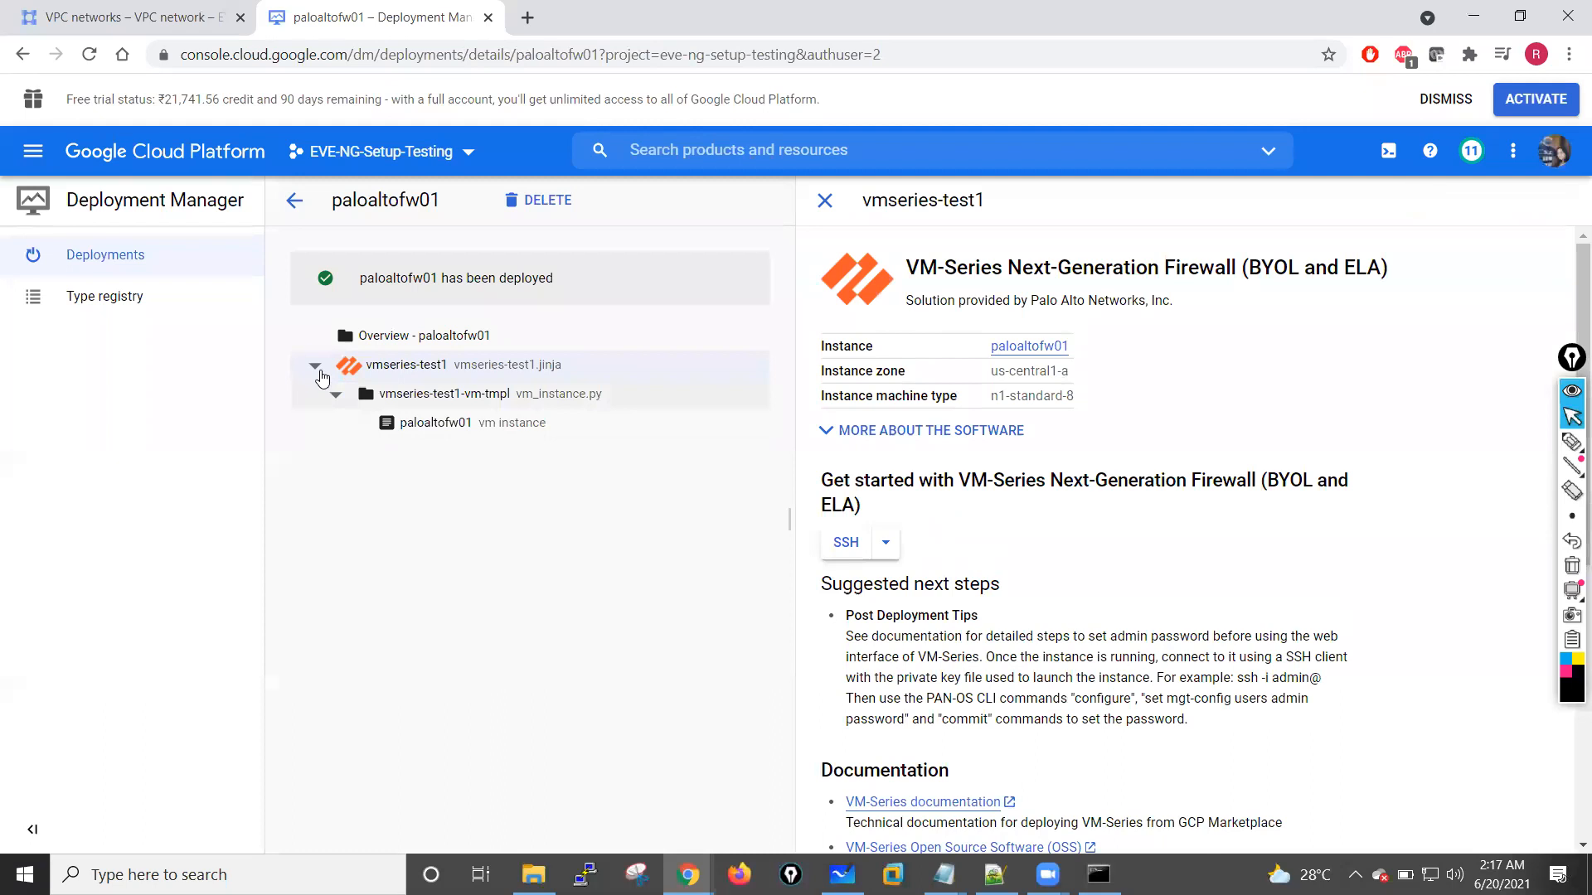
left_click(825, 209)
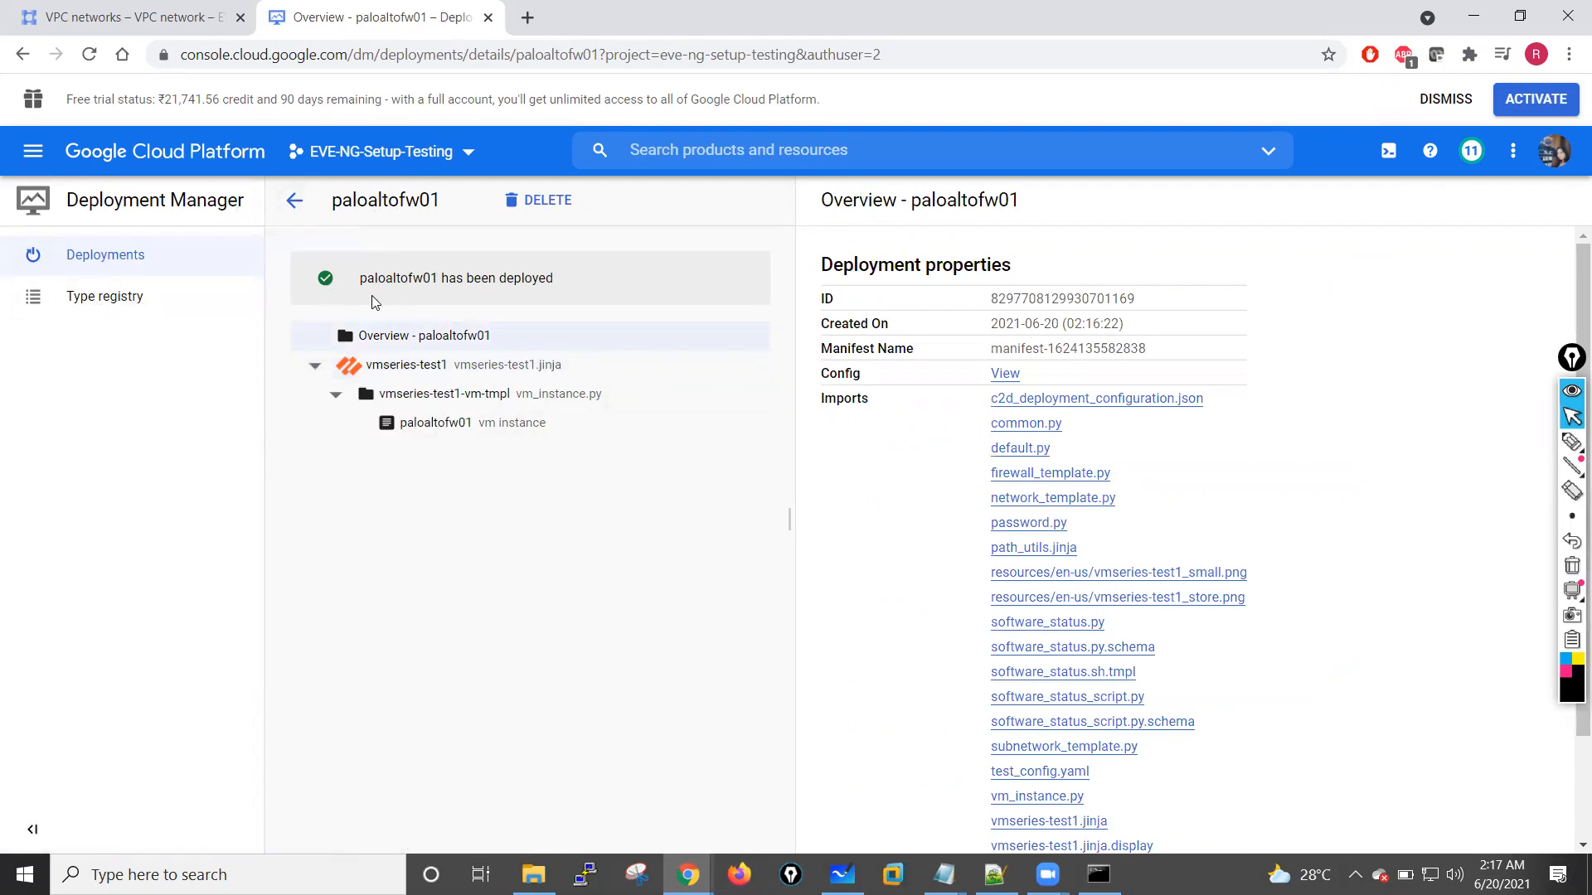
left_click(402, 368)
left_click(425, 337)
left_click(426, 364)
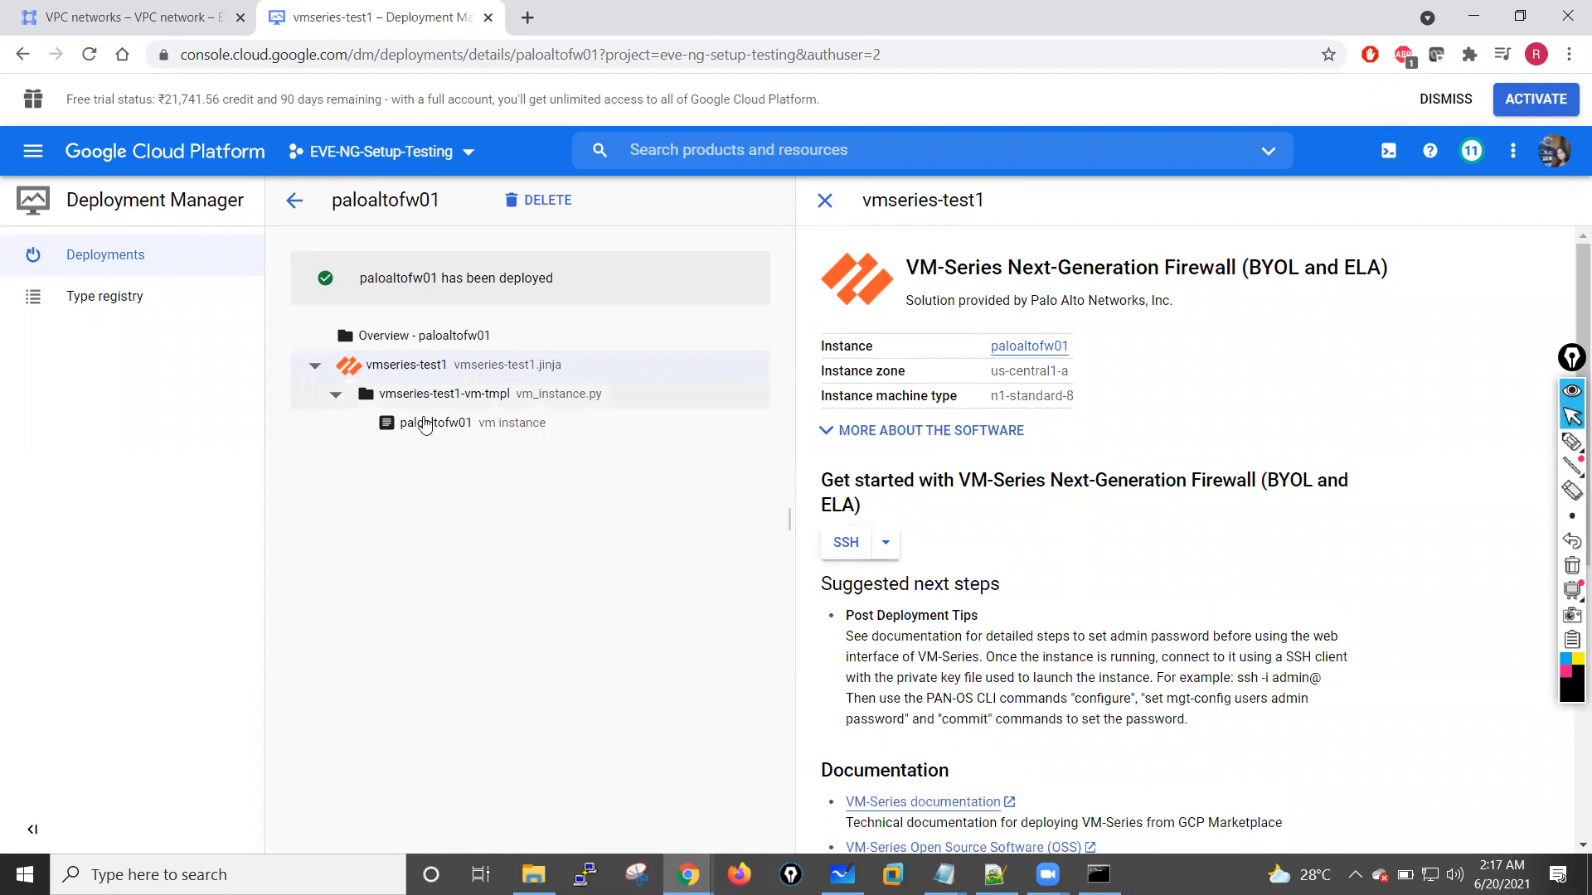
left_click(444, 394)
Step: Start a browser SSH session to the paloaltofw01 VM instance, reposition its window and return to the deployment page
left_click(425, 424)
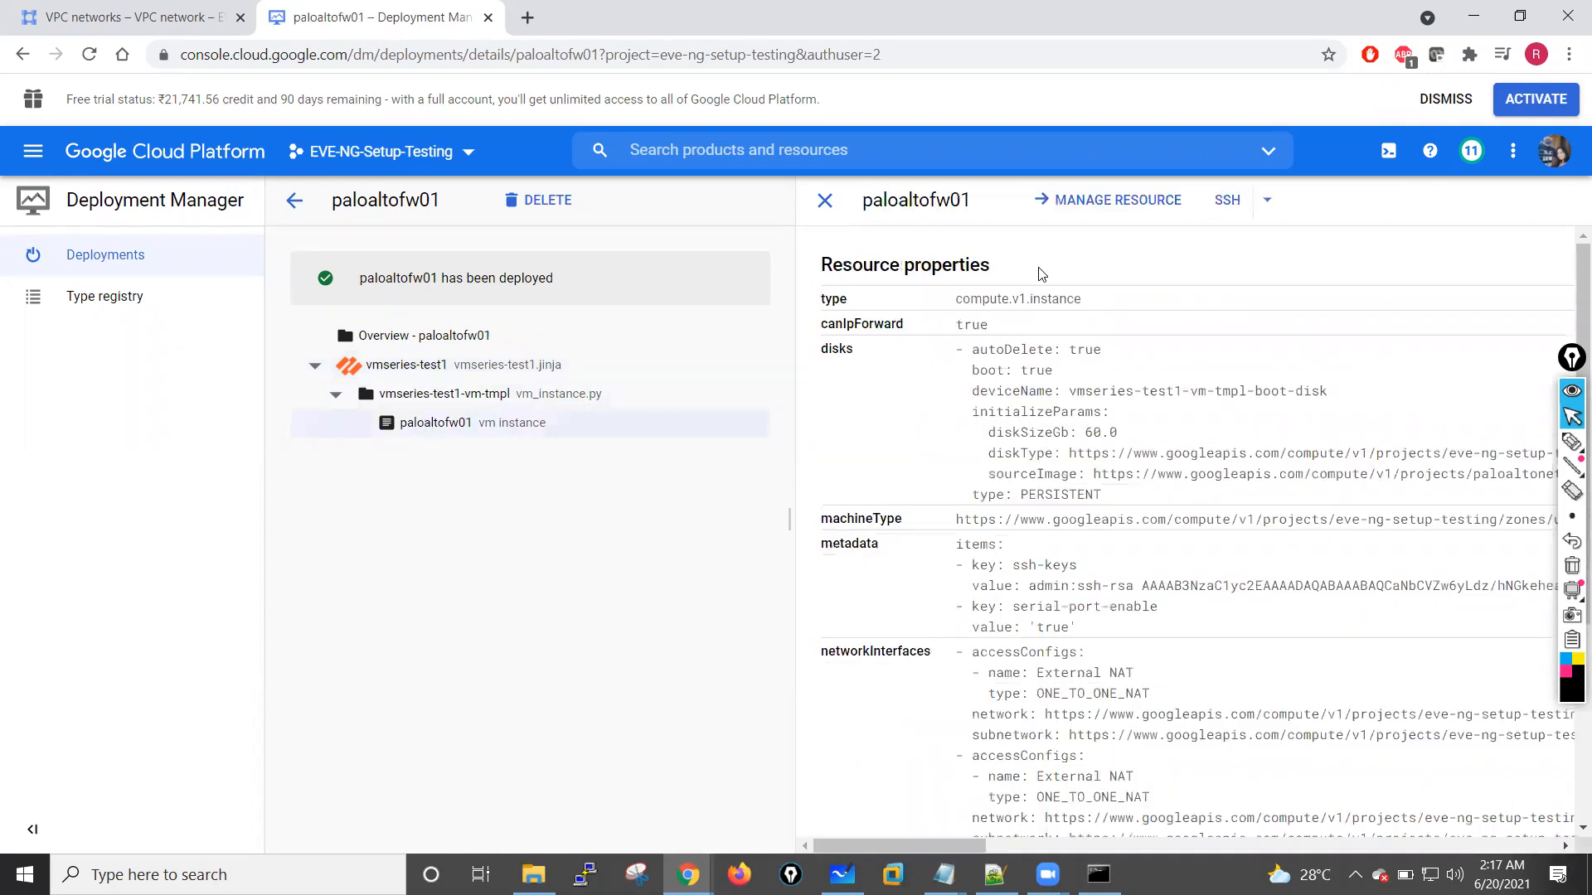
left_click(1229, 201)
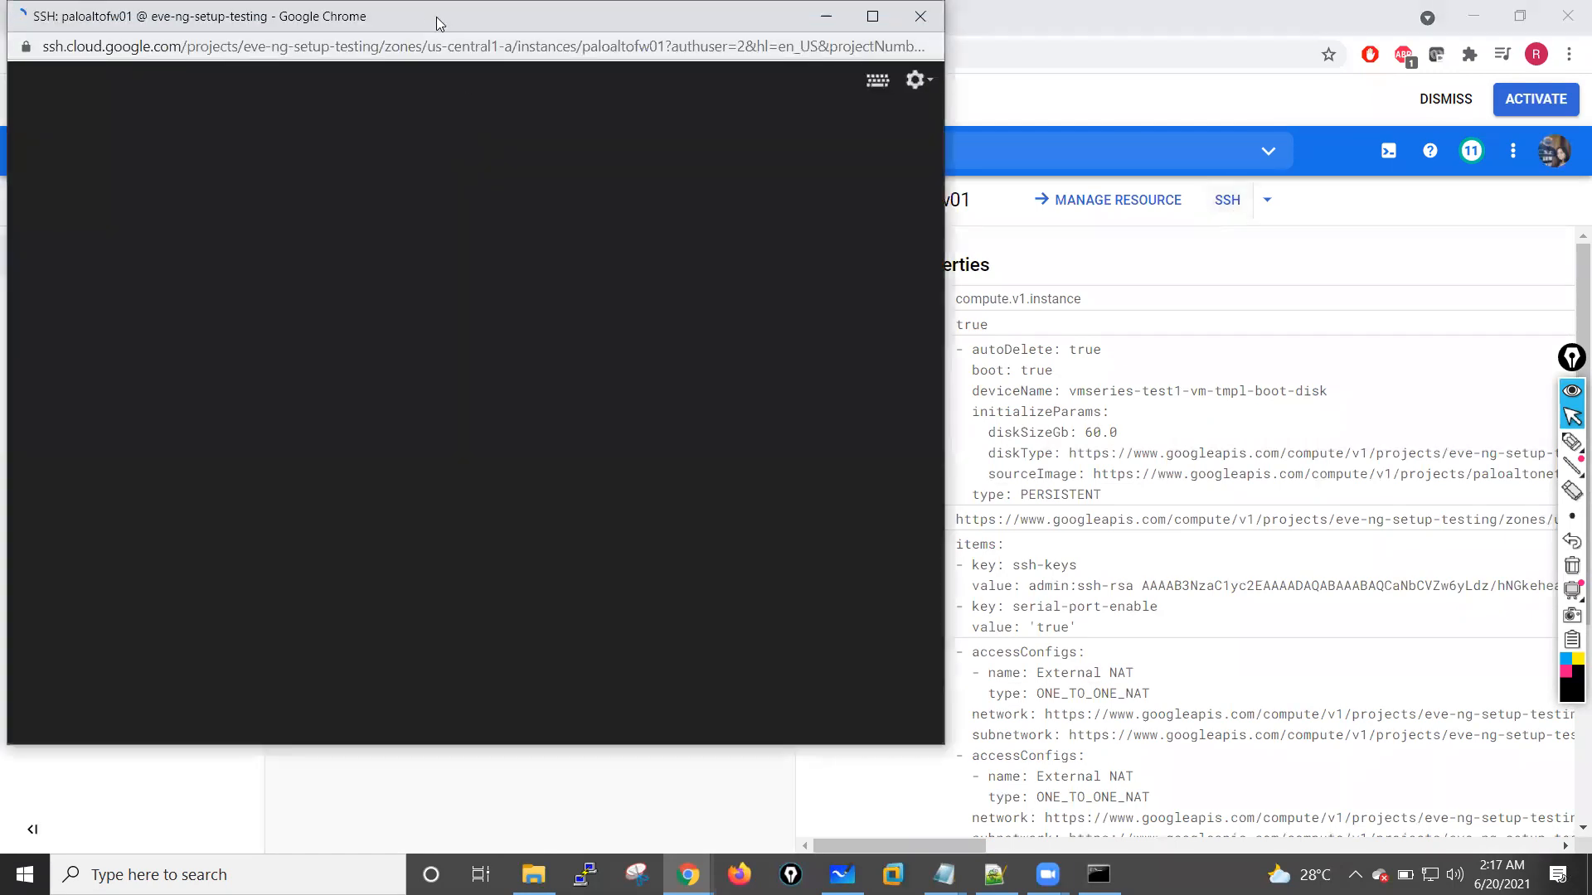
left_click_drag(436, 17, 742, 94)
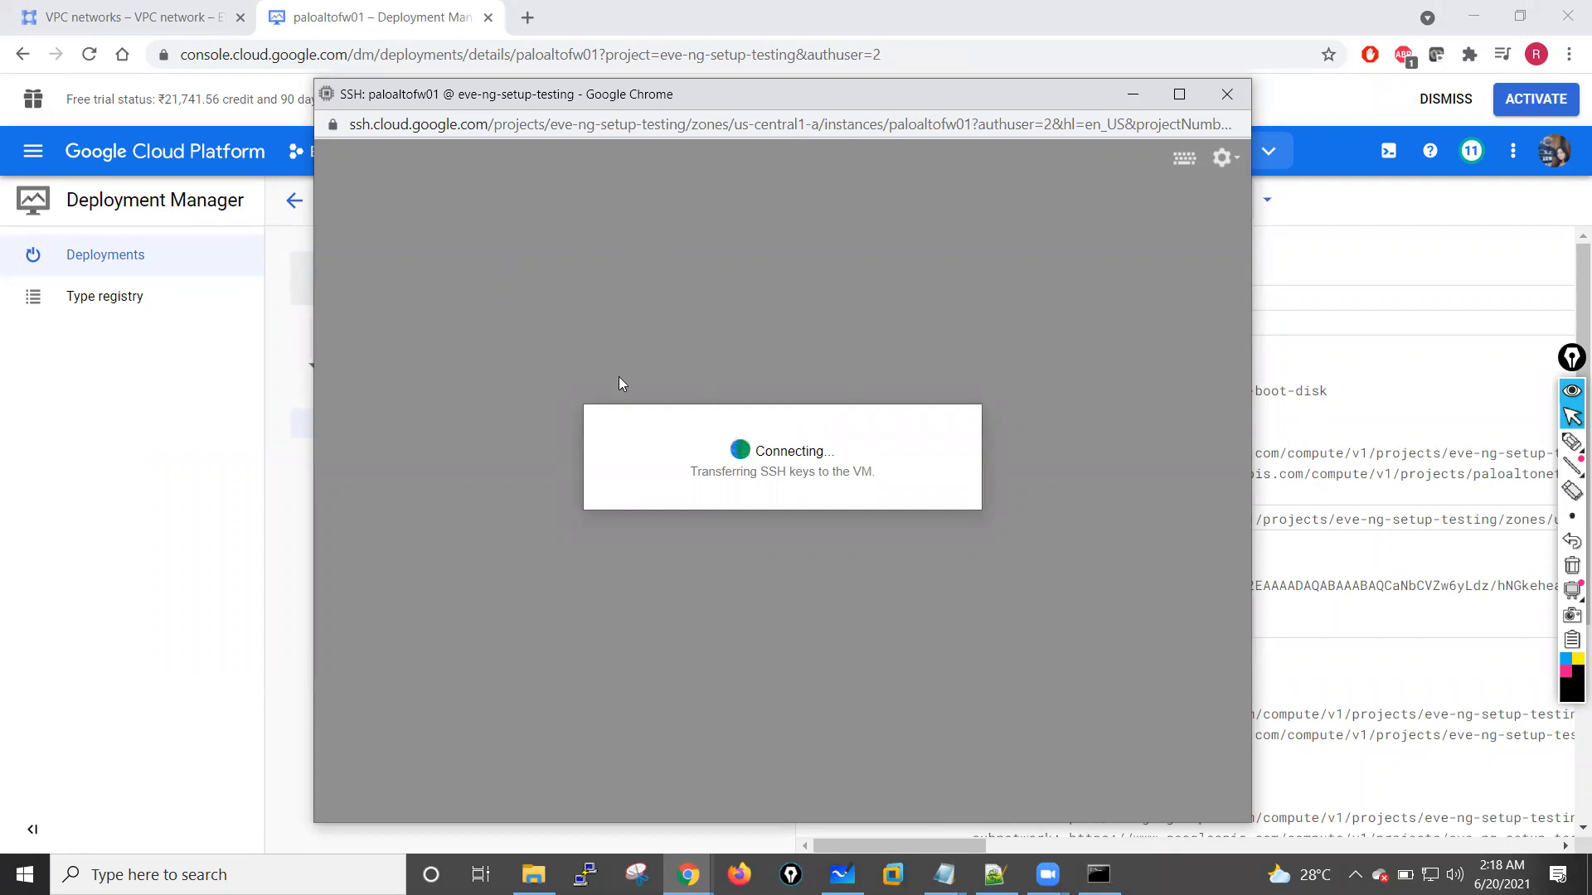
left_click(238, 470)
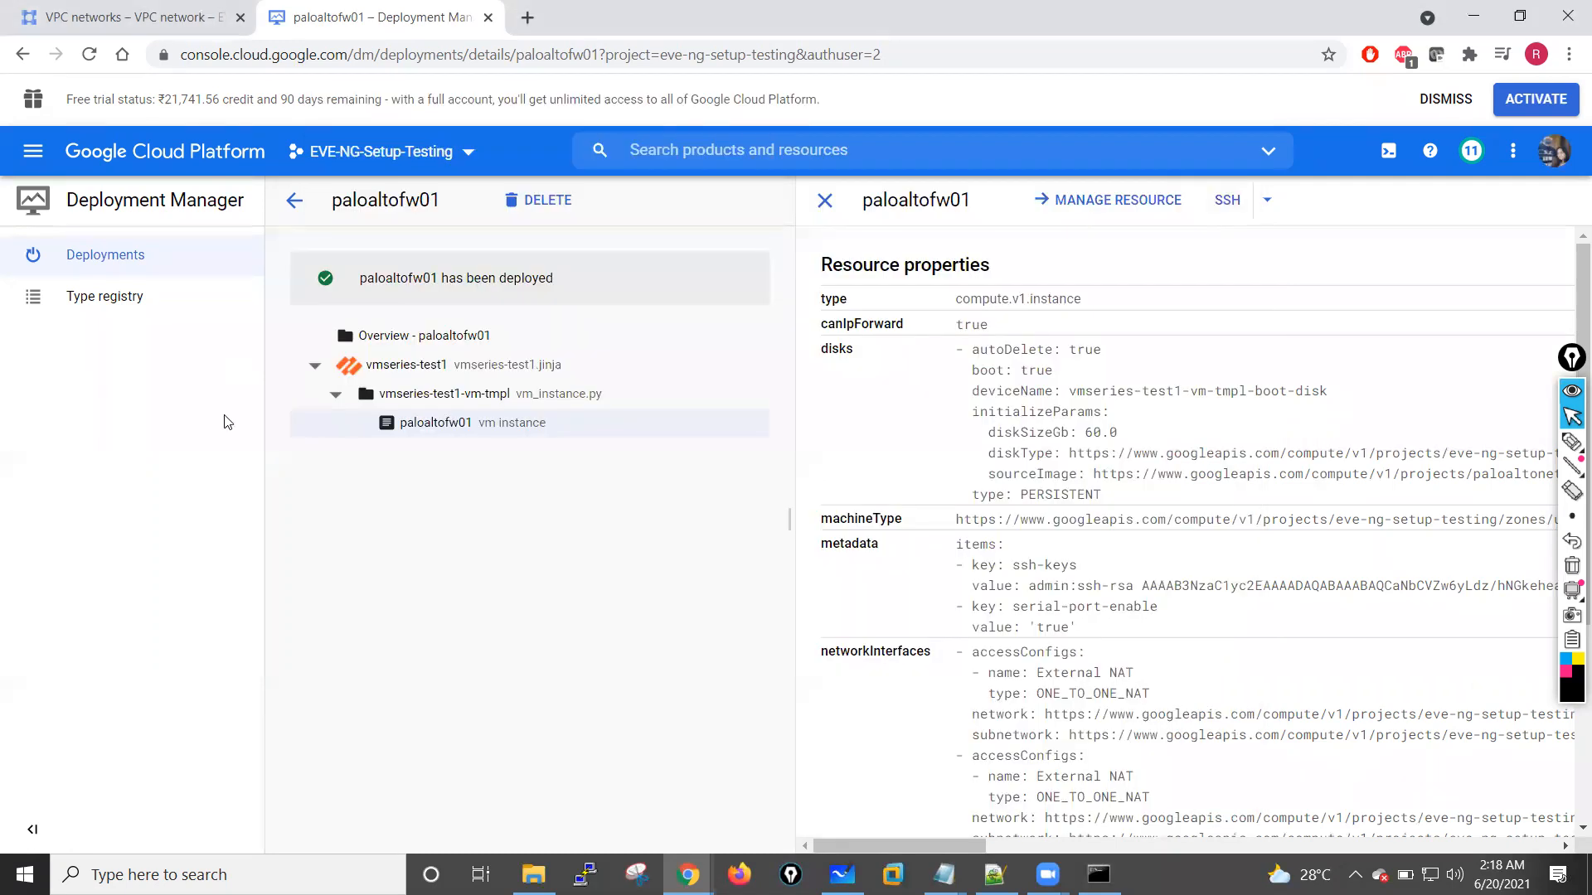
Step: Expand the labels of paloaltofw01 in the deployments list, select the deployment and hide the info panel
left_click(292, 204)
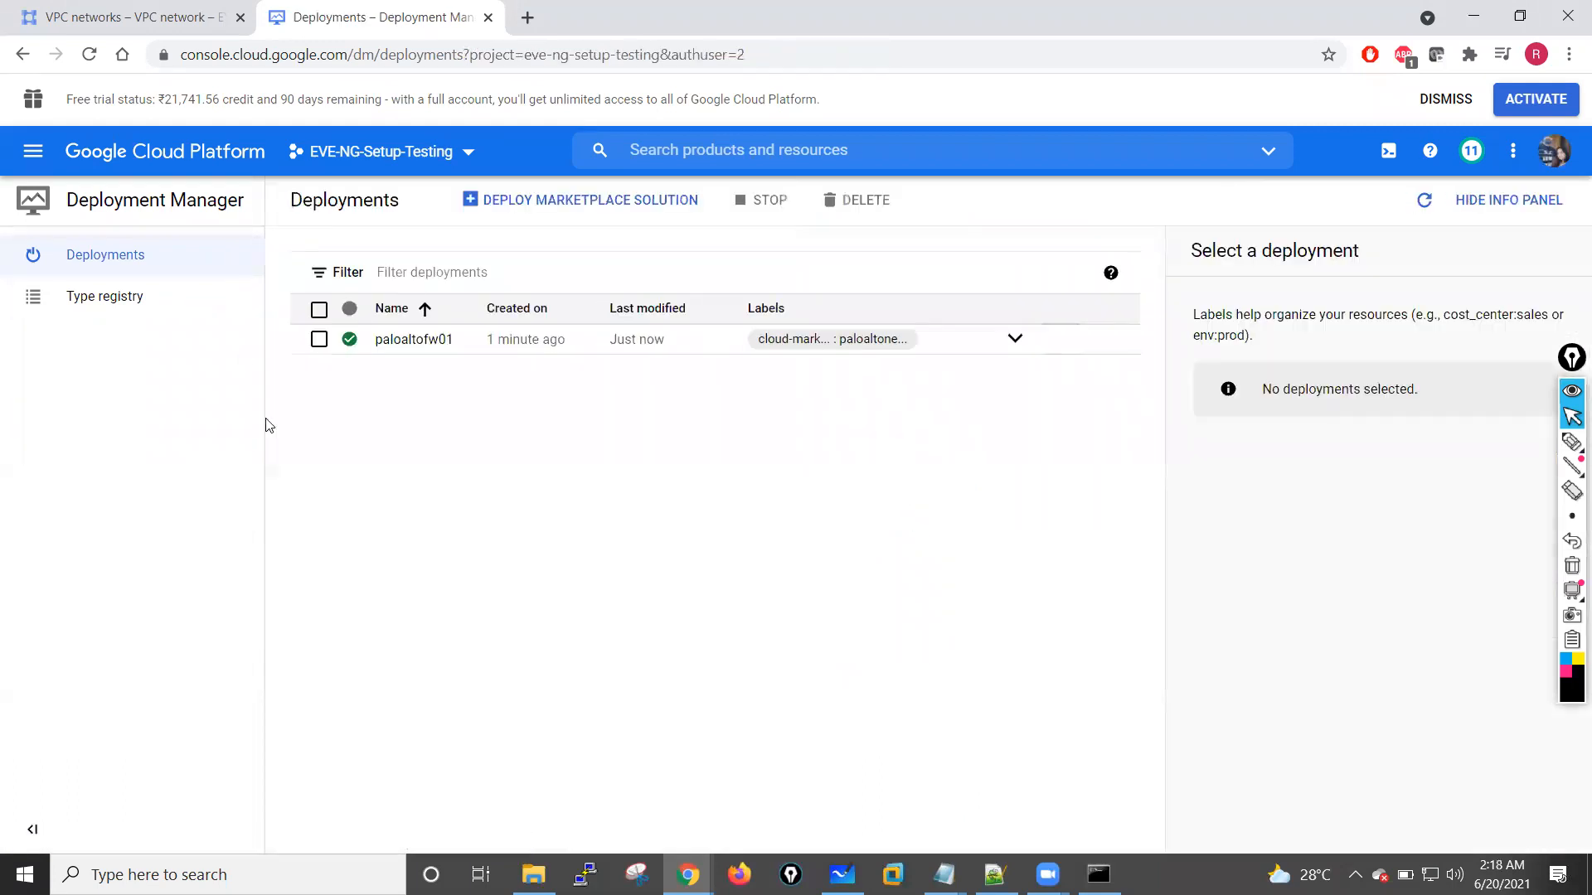
left_click(1013, 340)
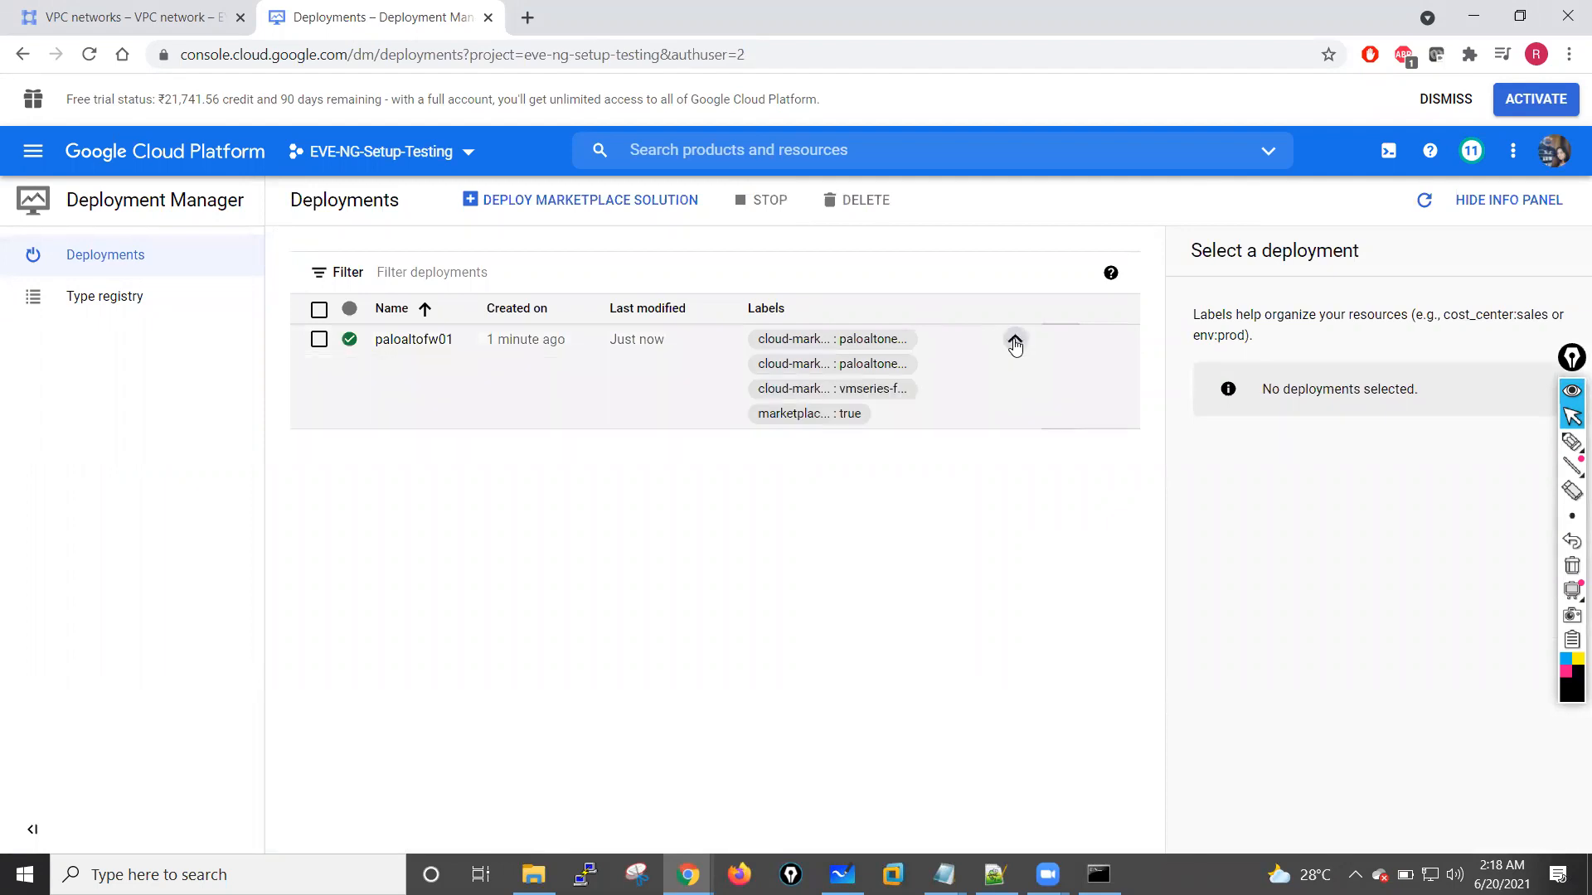
left_click(319, 340)
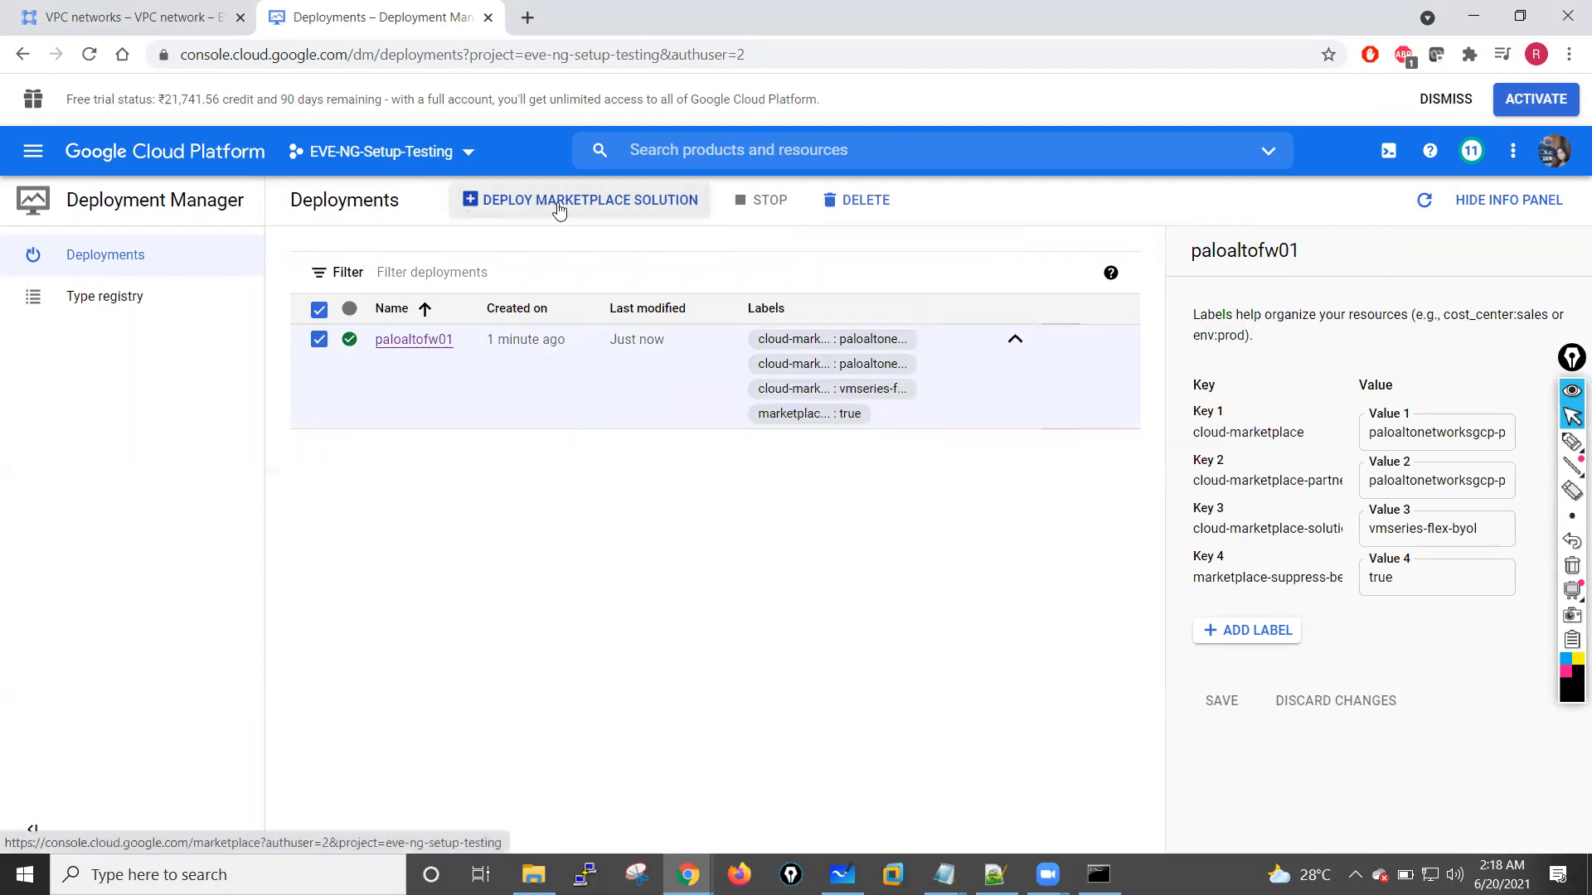
left_click(1480, 207)
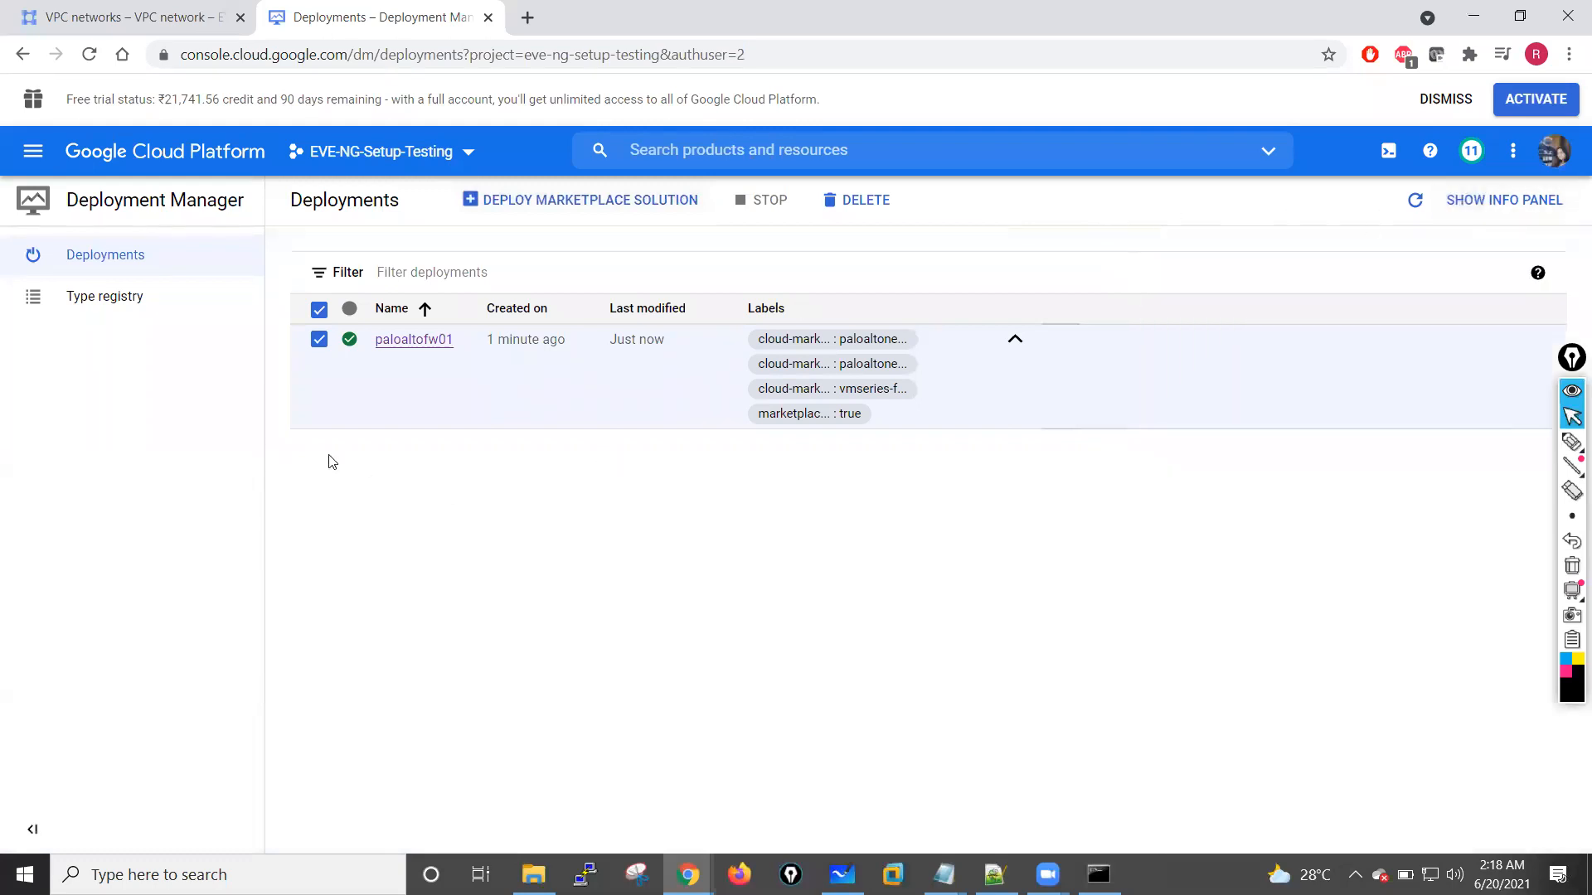
left_click(32, 151)
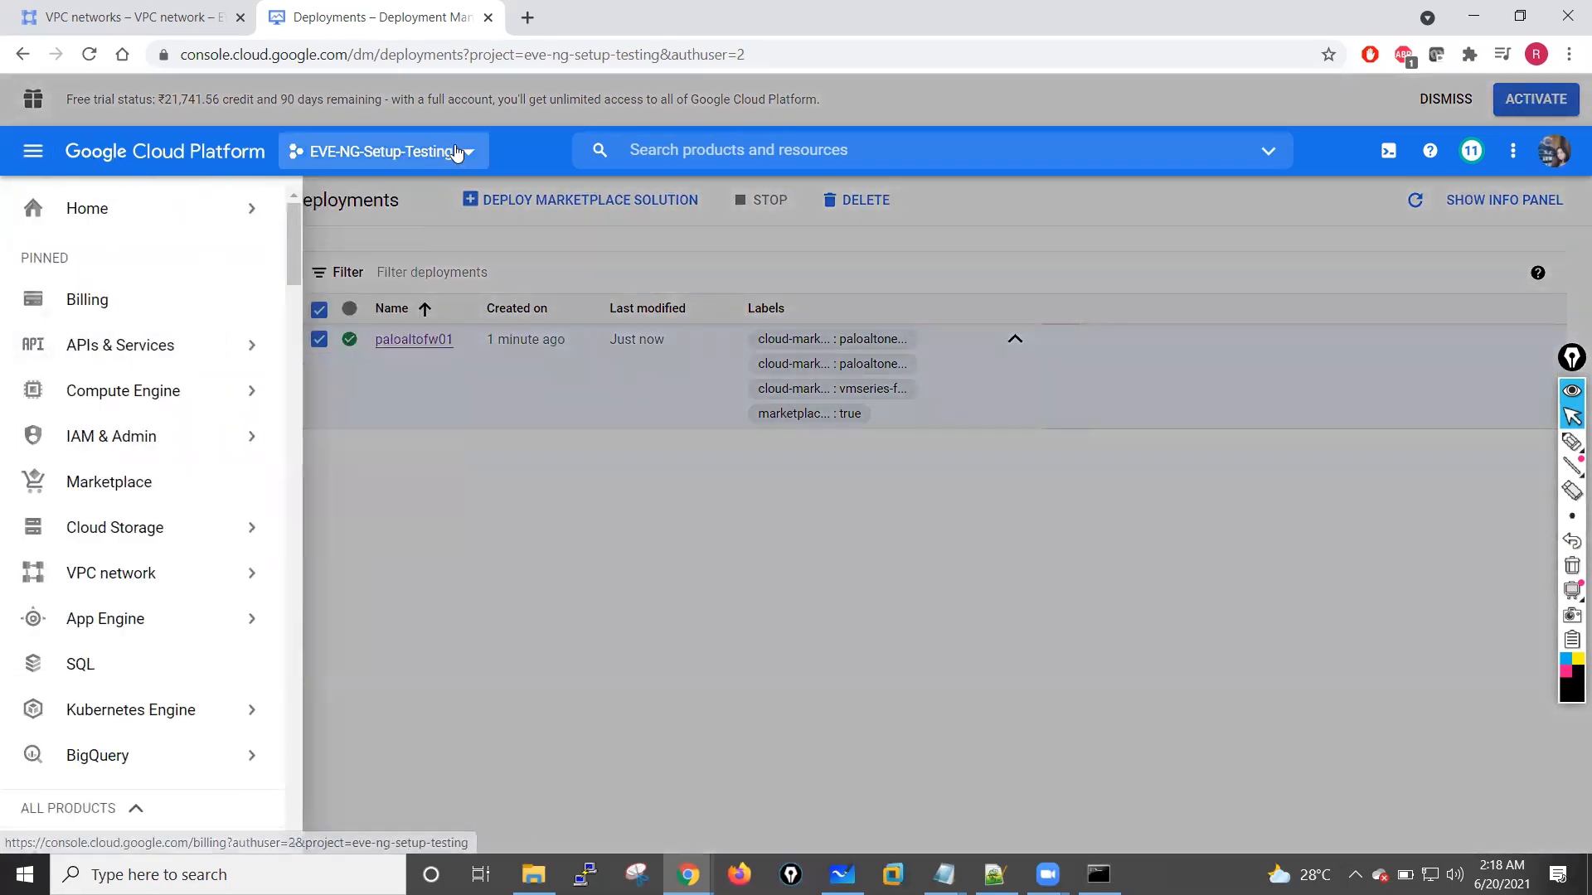
left_click(465, 152)
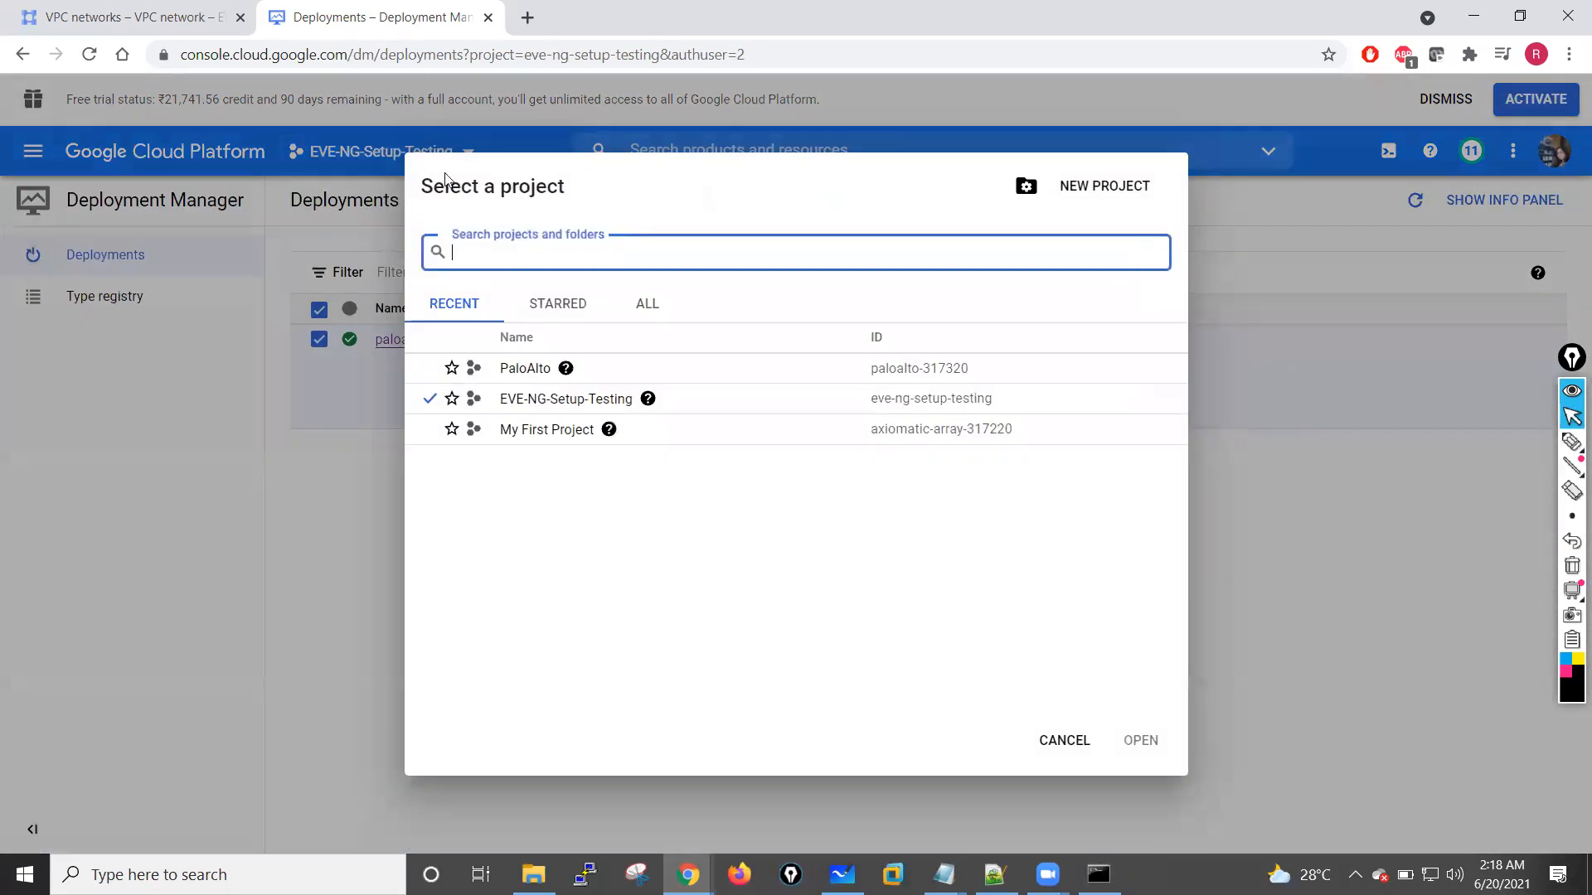
key("Escape")
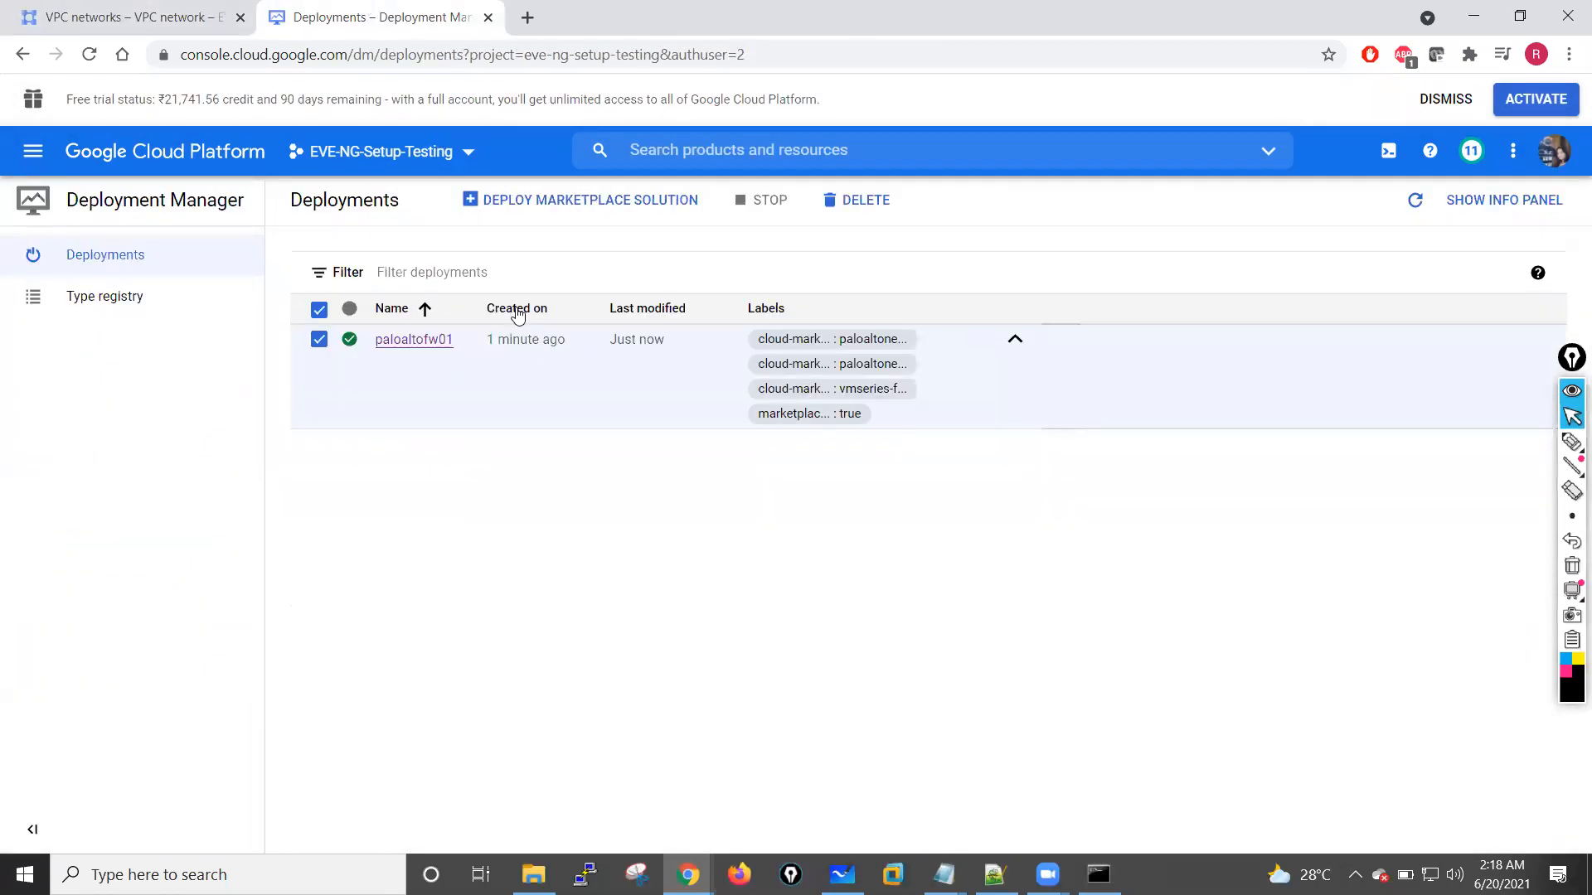
Step: Open the paloaltofw01 deployment, widen its details pane and review the vmseries-test1 information and the vmseries-test1-vm-tmpl template properties
left_click(413, 340)
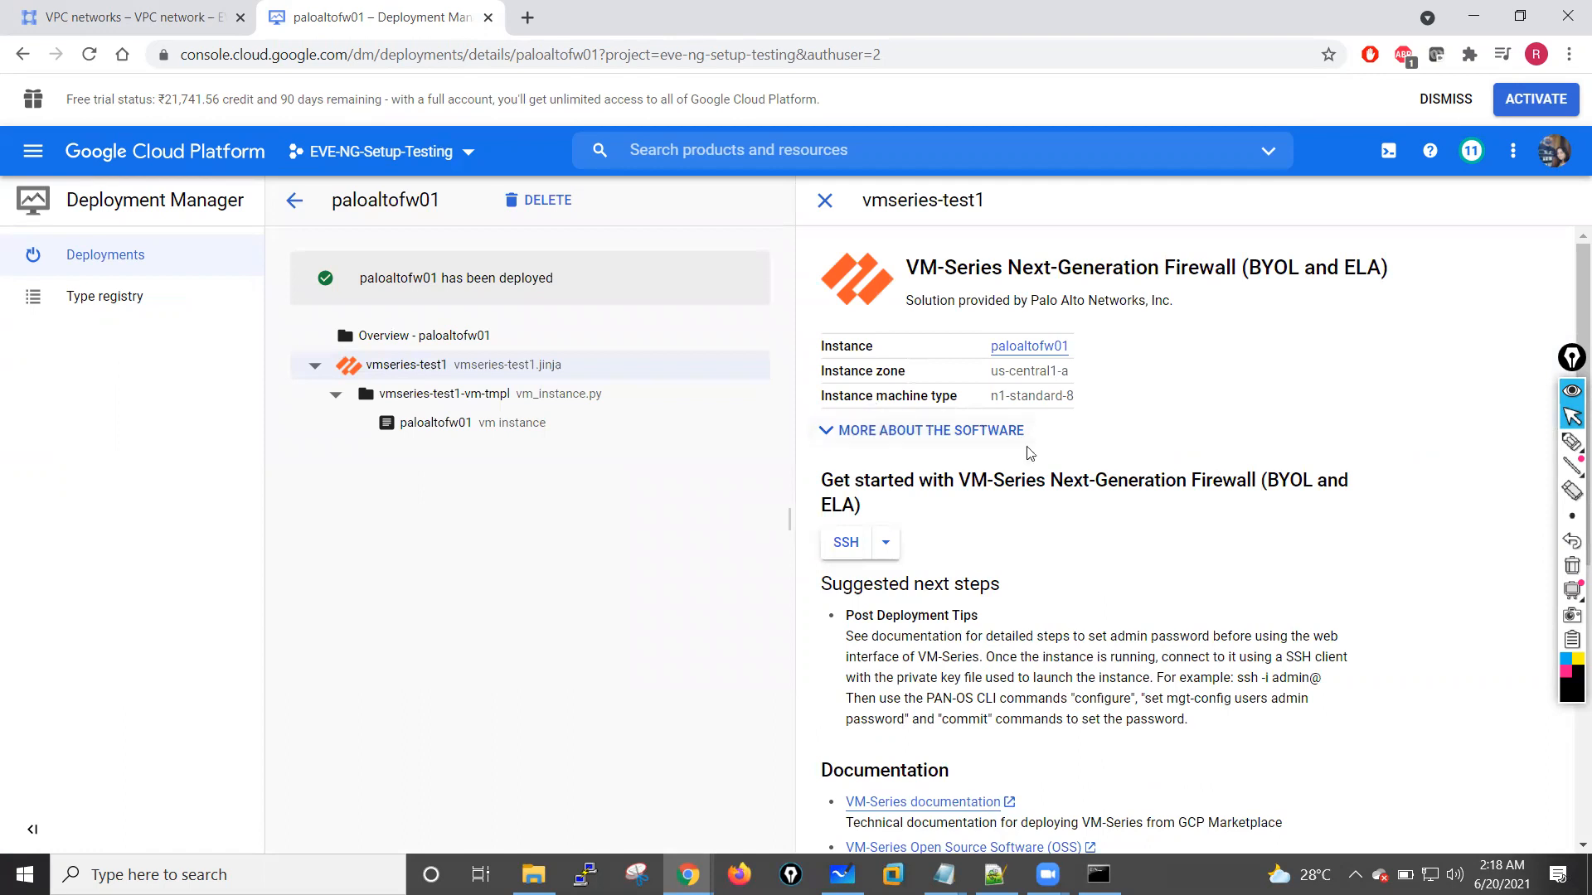
scroll(1063, 598, "down", 6)
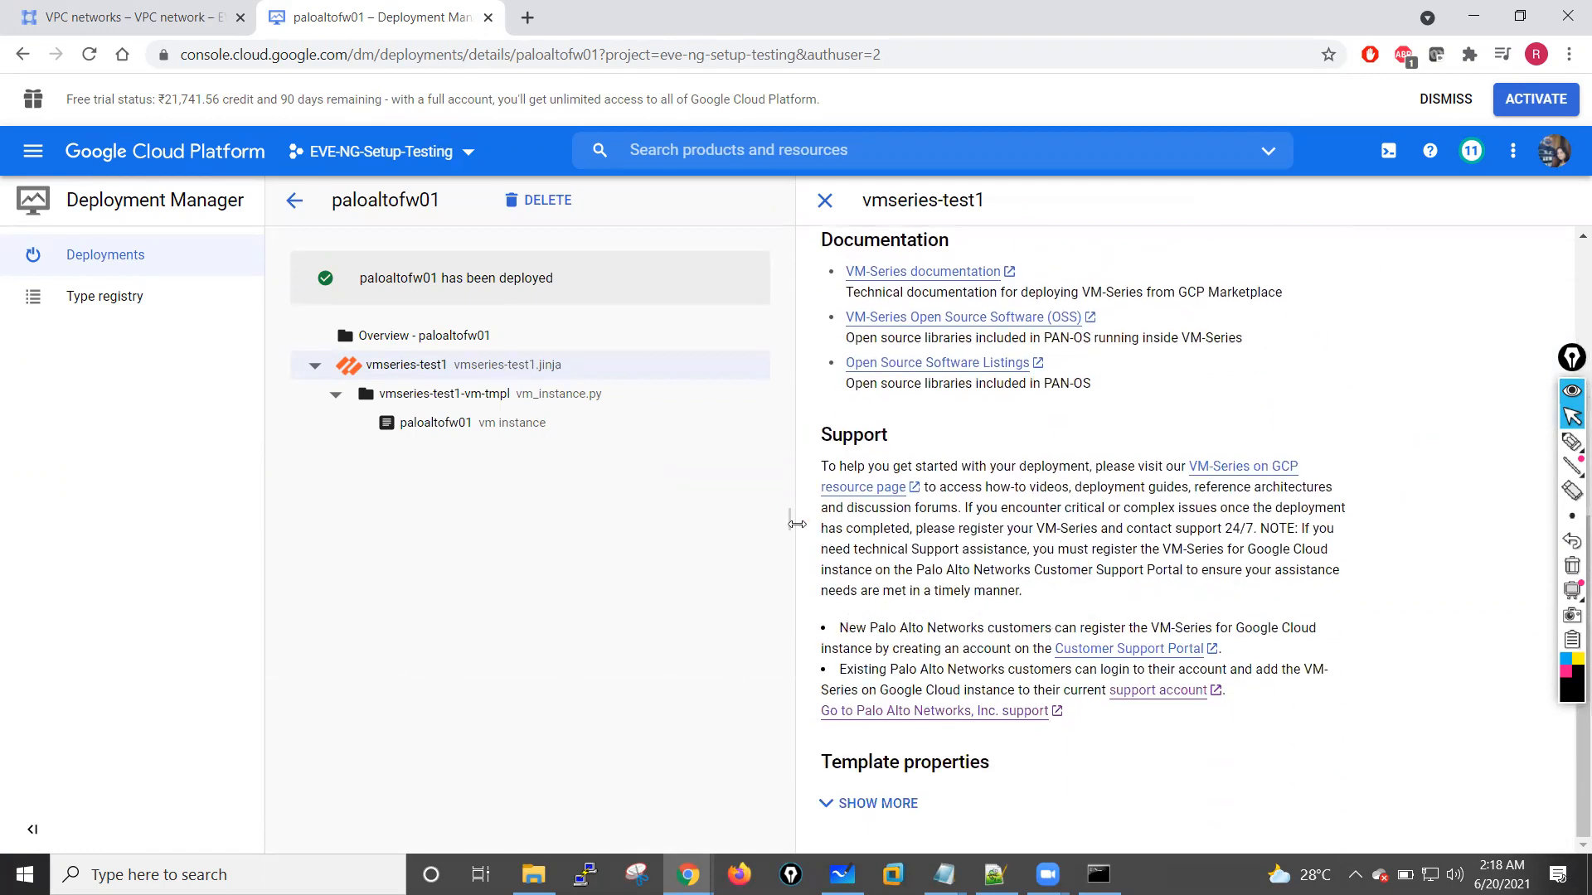
left_click_drag(780, 519, 627, 519)
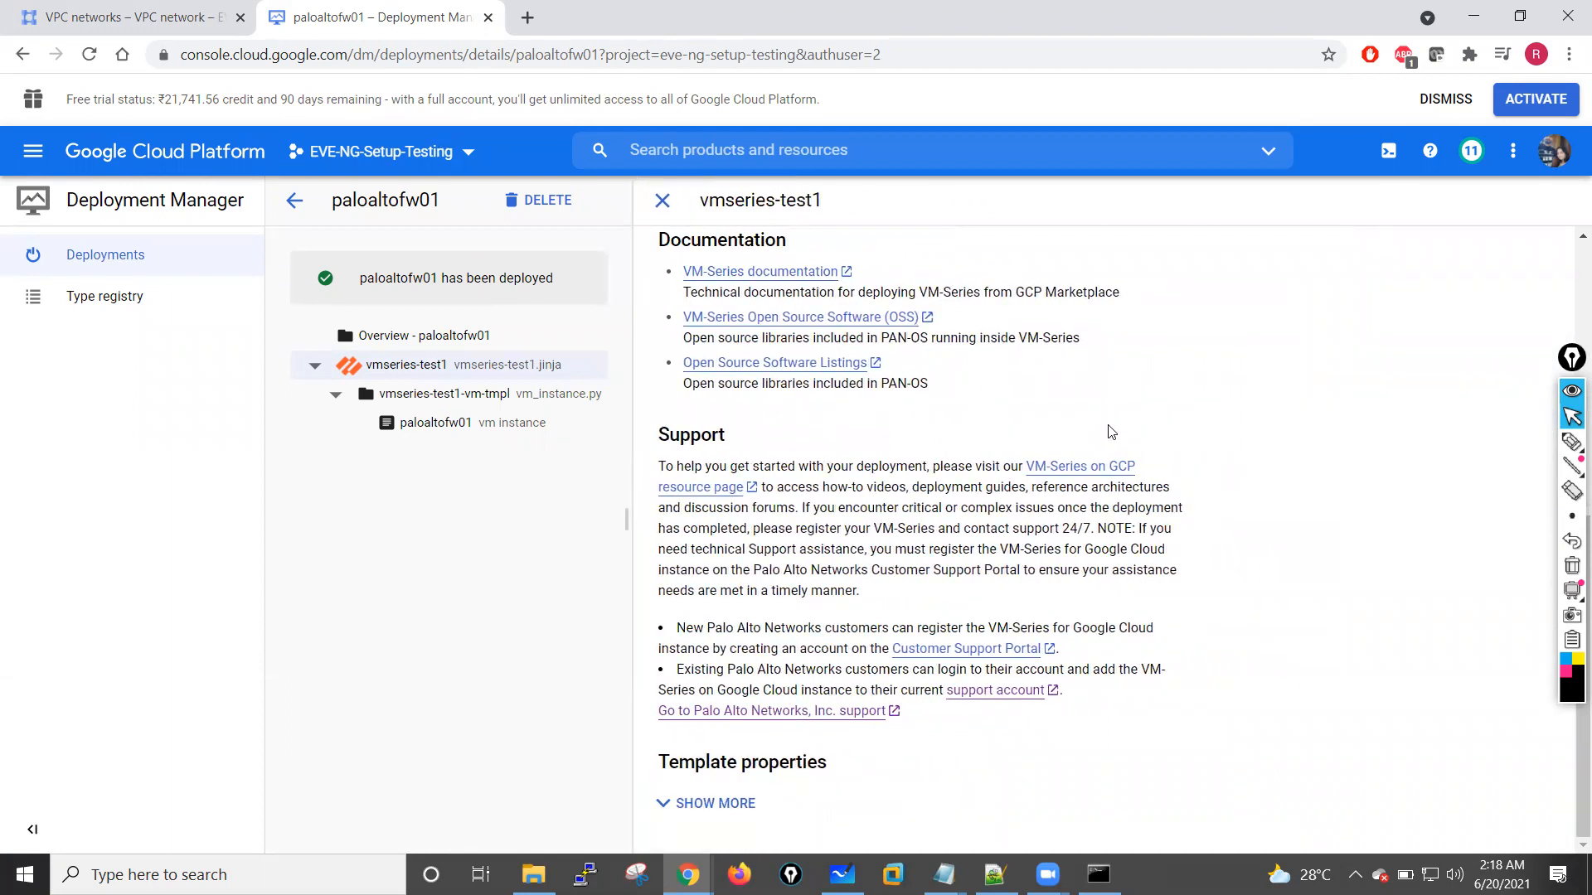
scroll(1091, 554, "up", 6)
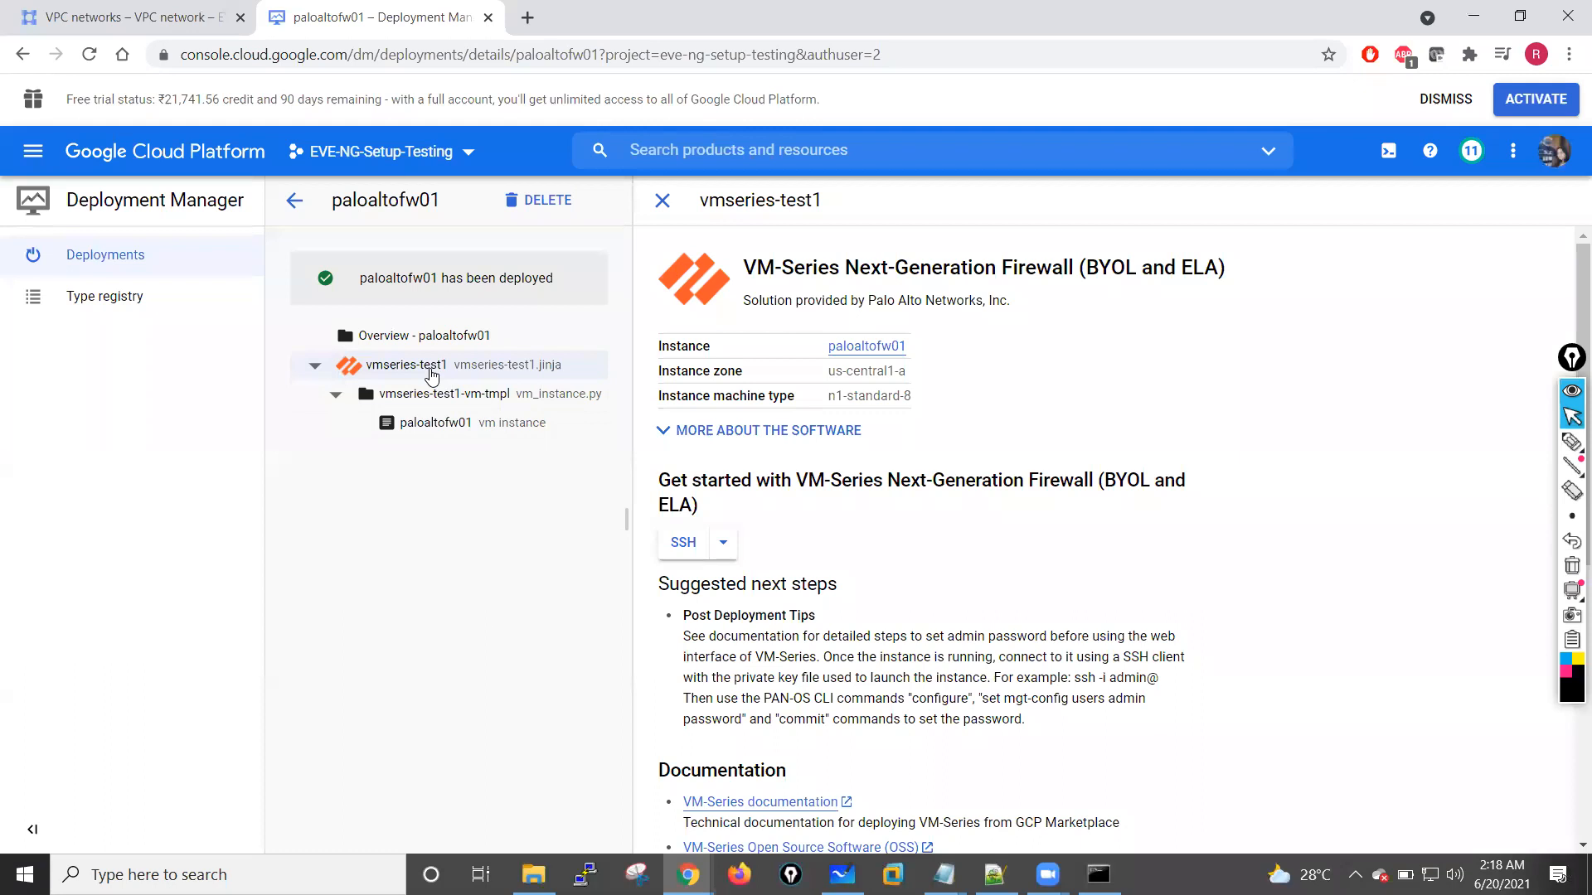
left_click(444, 395)
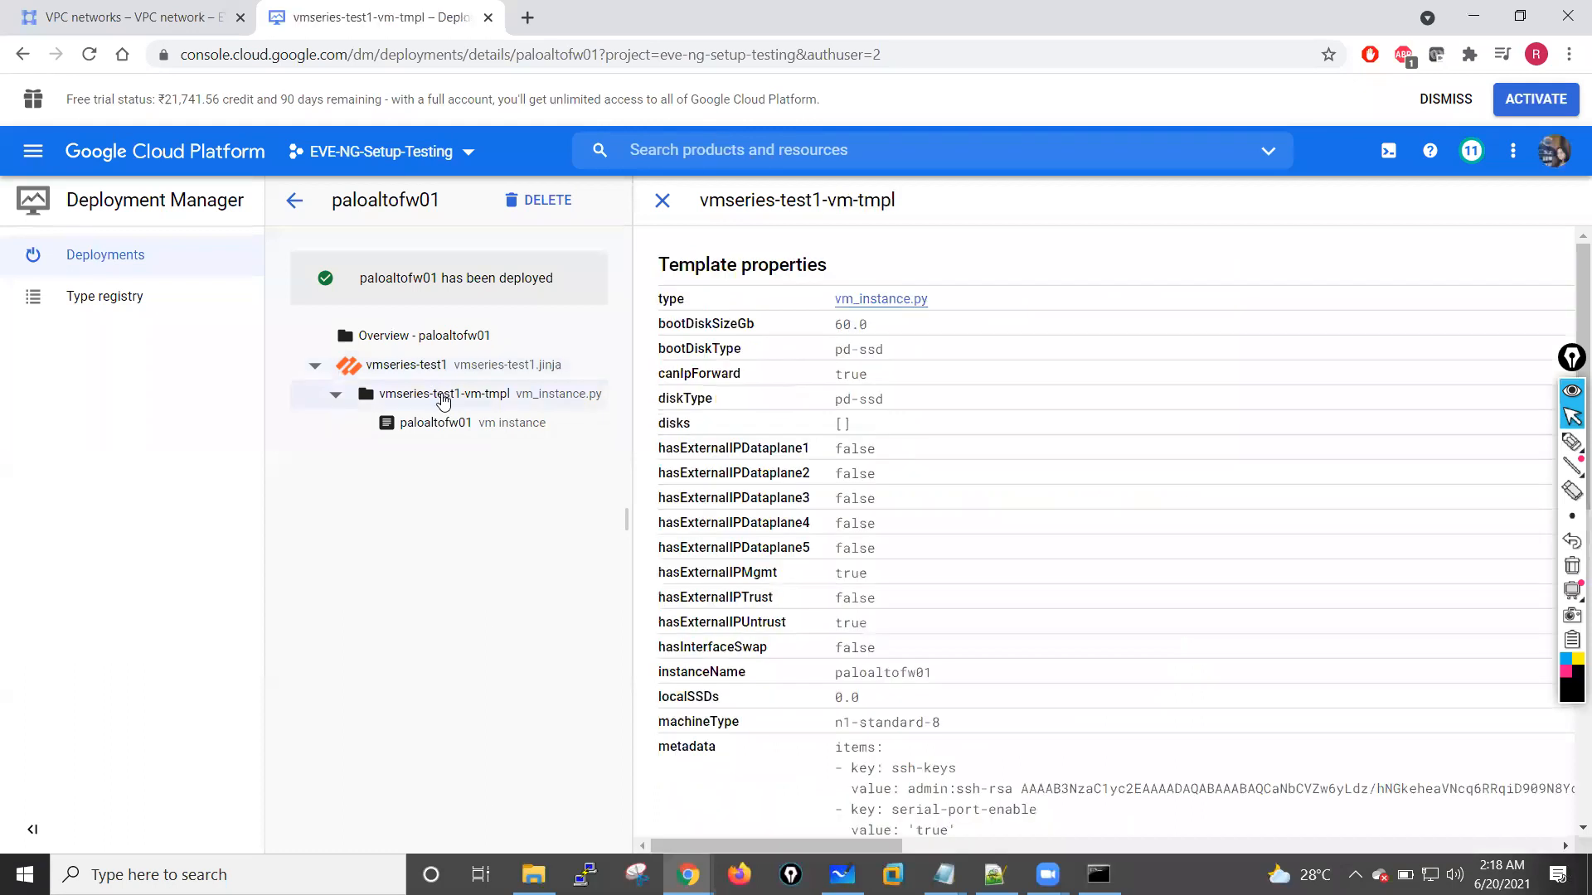
scroll(930, 556, "down", 8)
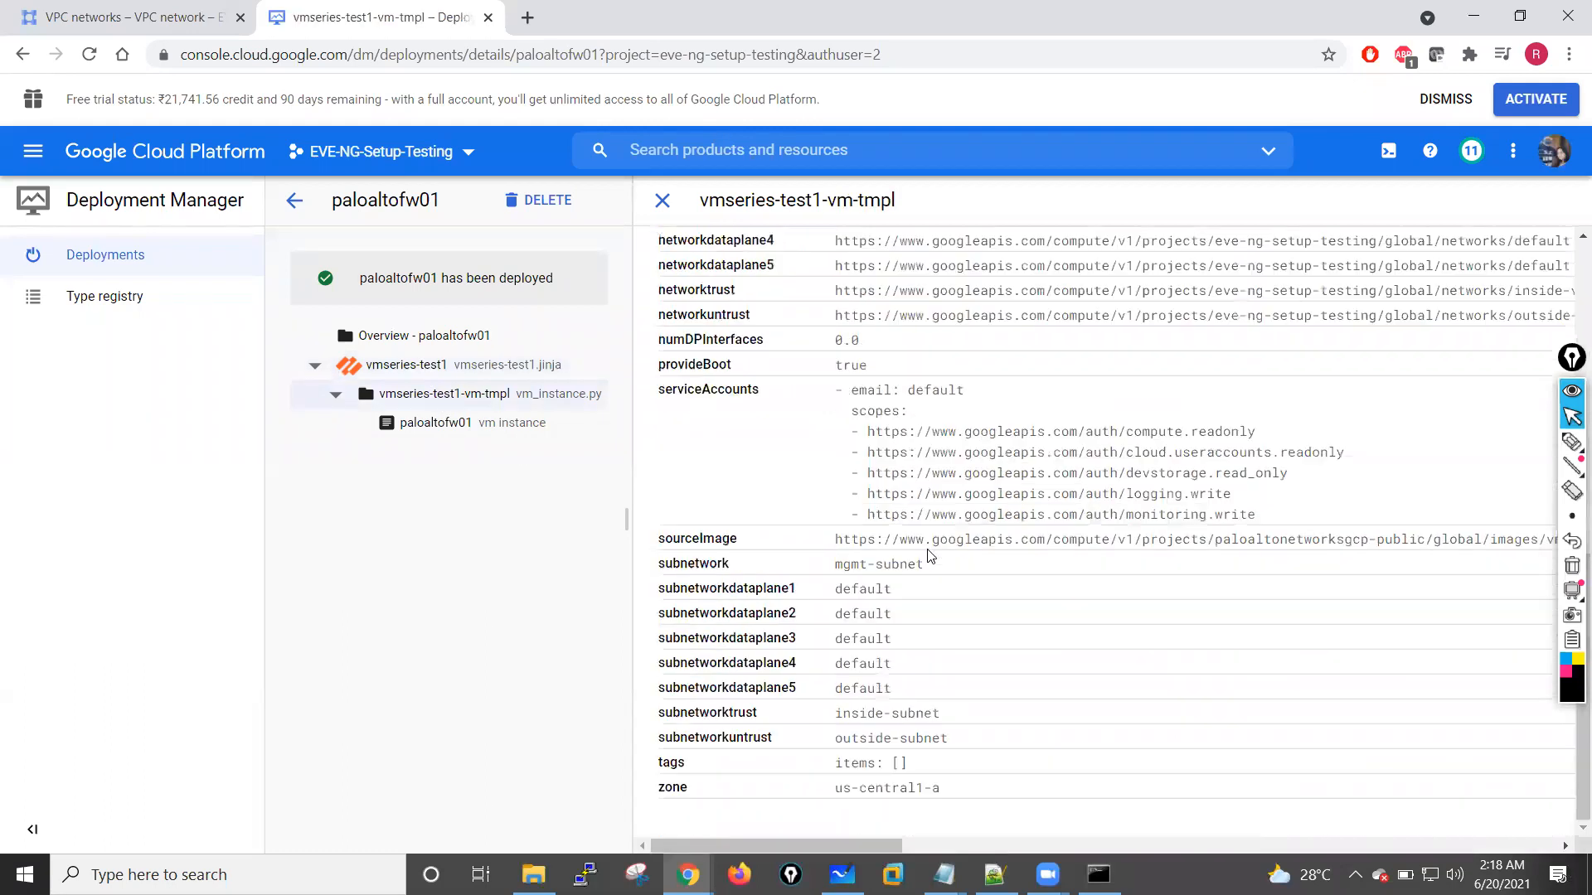
scroll(930, 556, "up", 10)
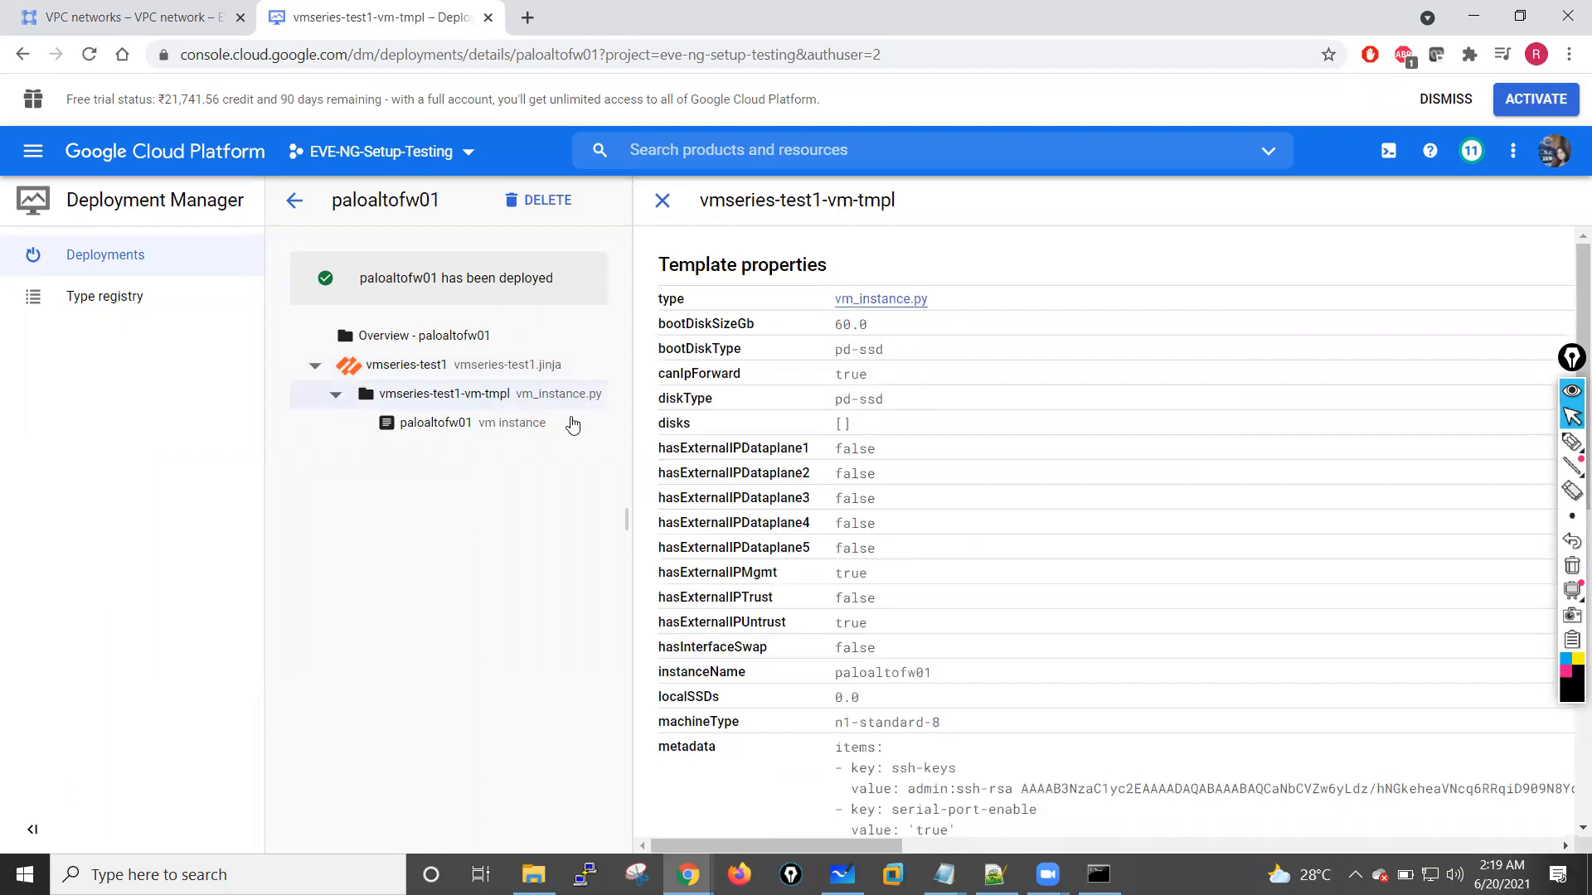
Step: Open the management page of the paloaltofw01 VM instance and copy the external IP of nic0 on management-vpc
left_click(478, 420)
scroll(877, 431, "down", 3)
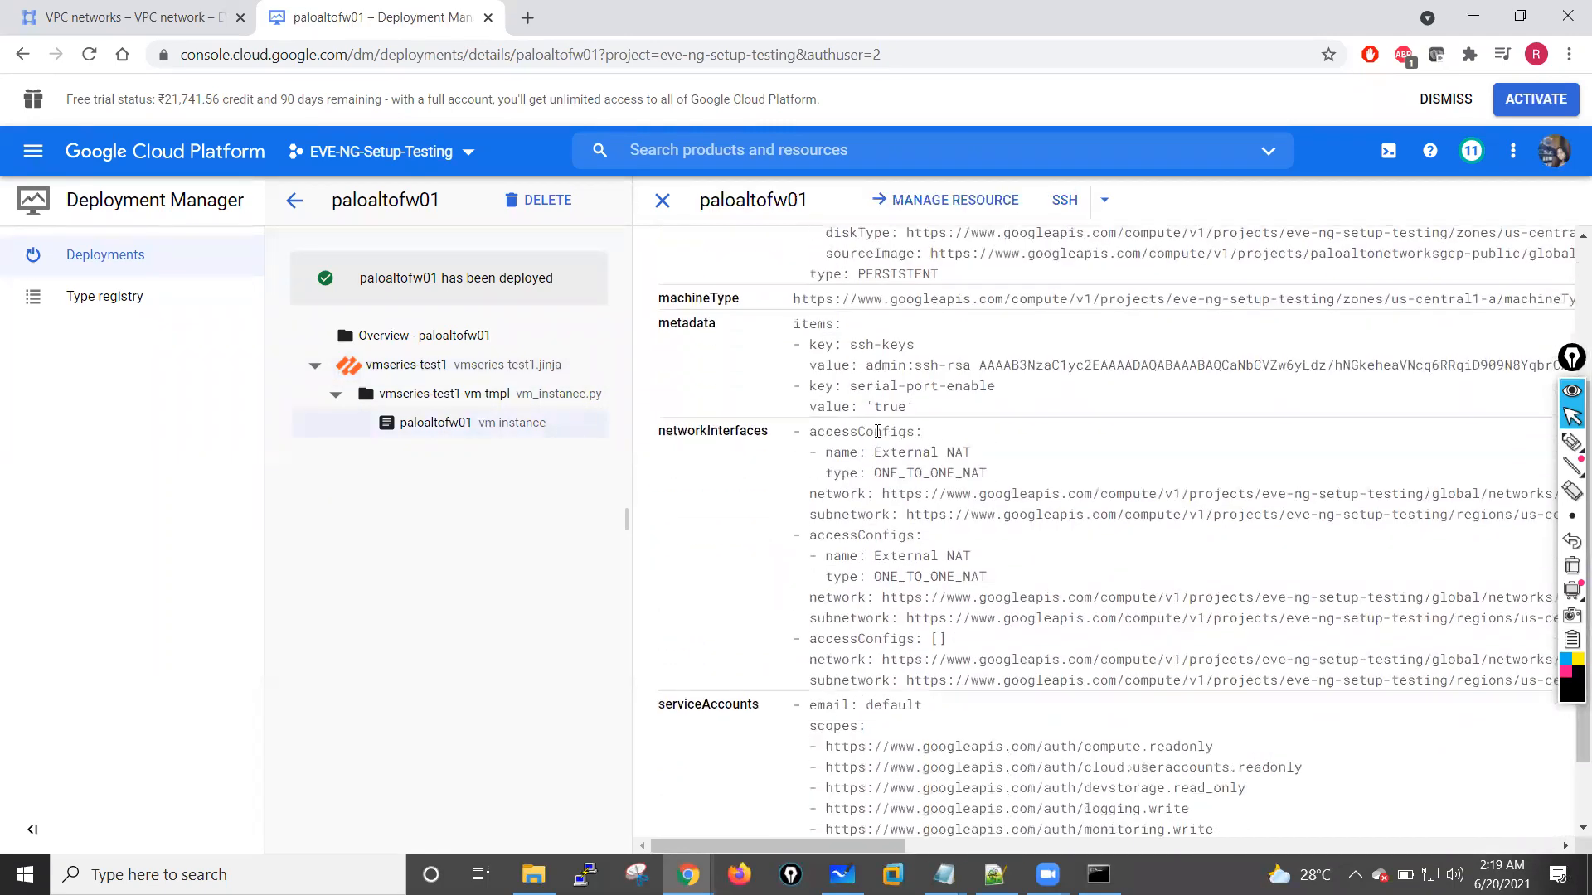
scroll(877, 431, "down", 1)
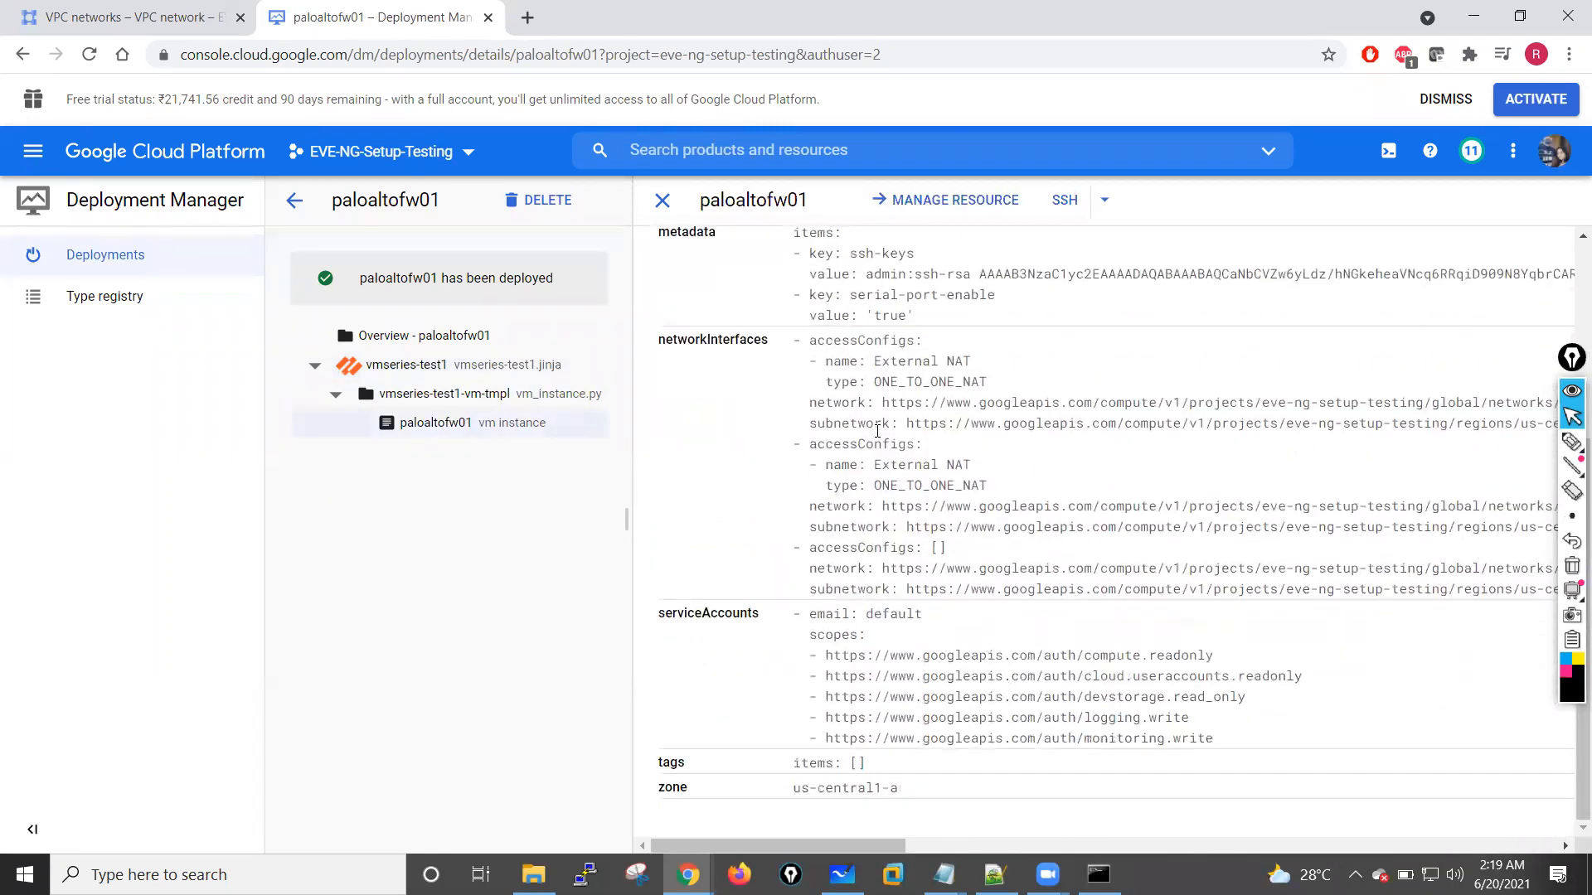
left_click(959, 213)
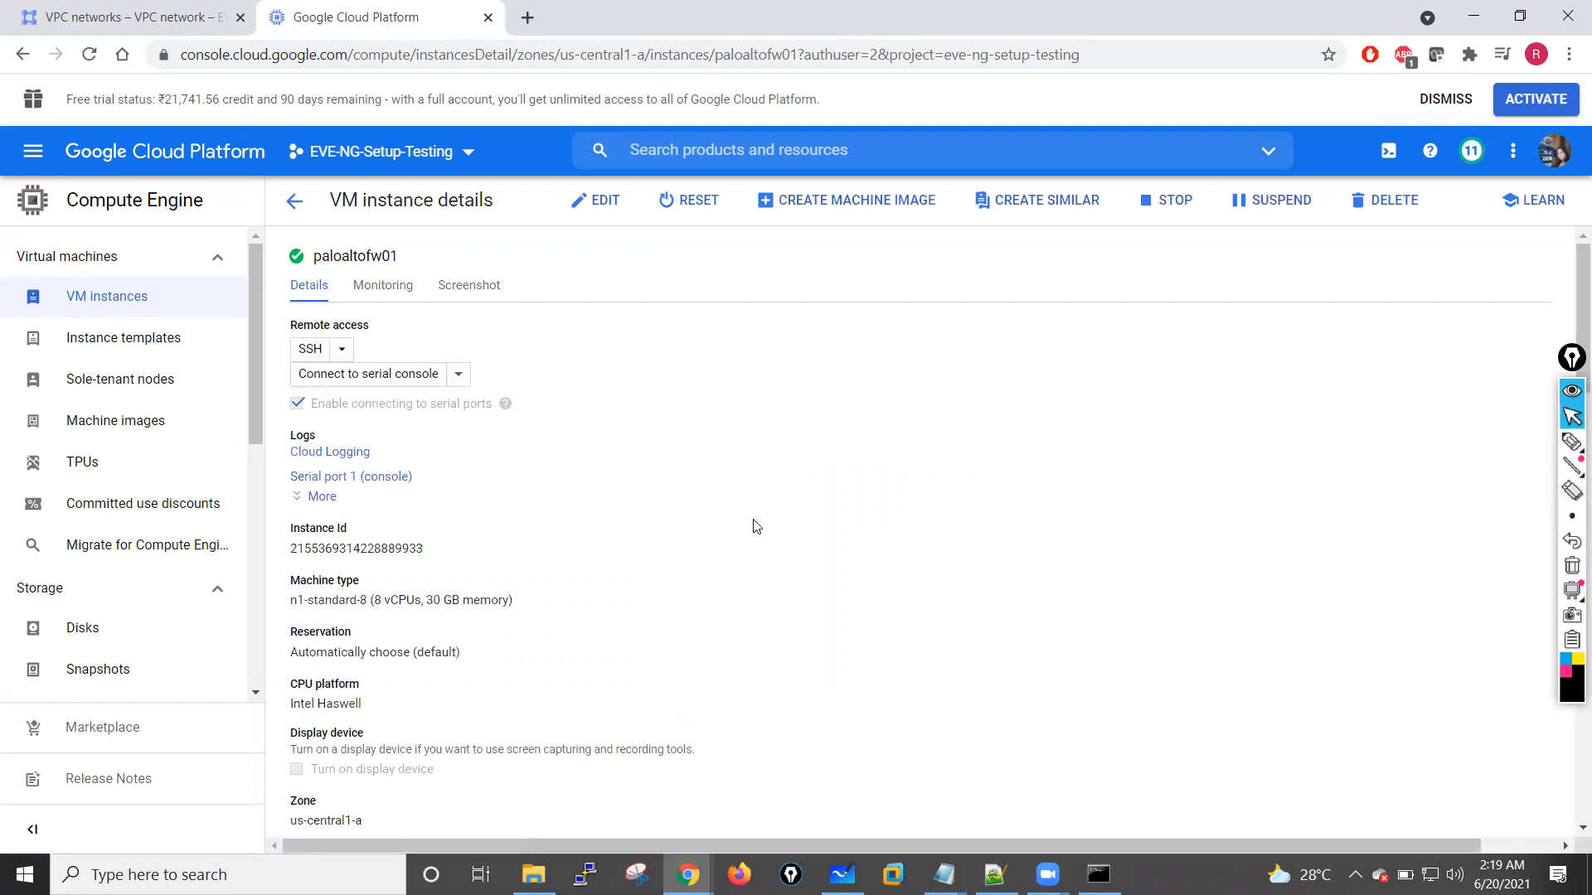
scroll(754, 527, "down", 7)
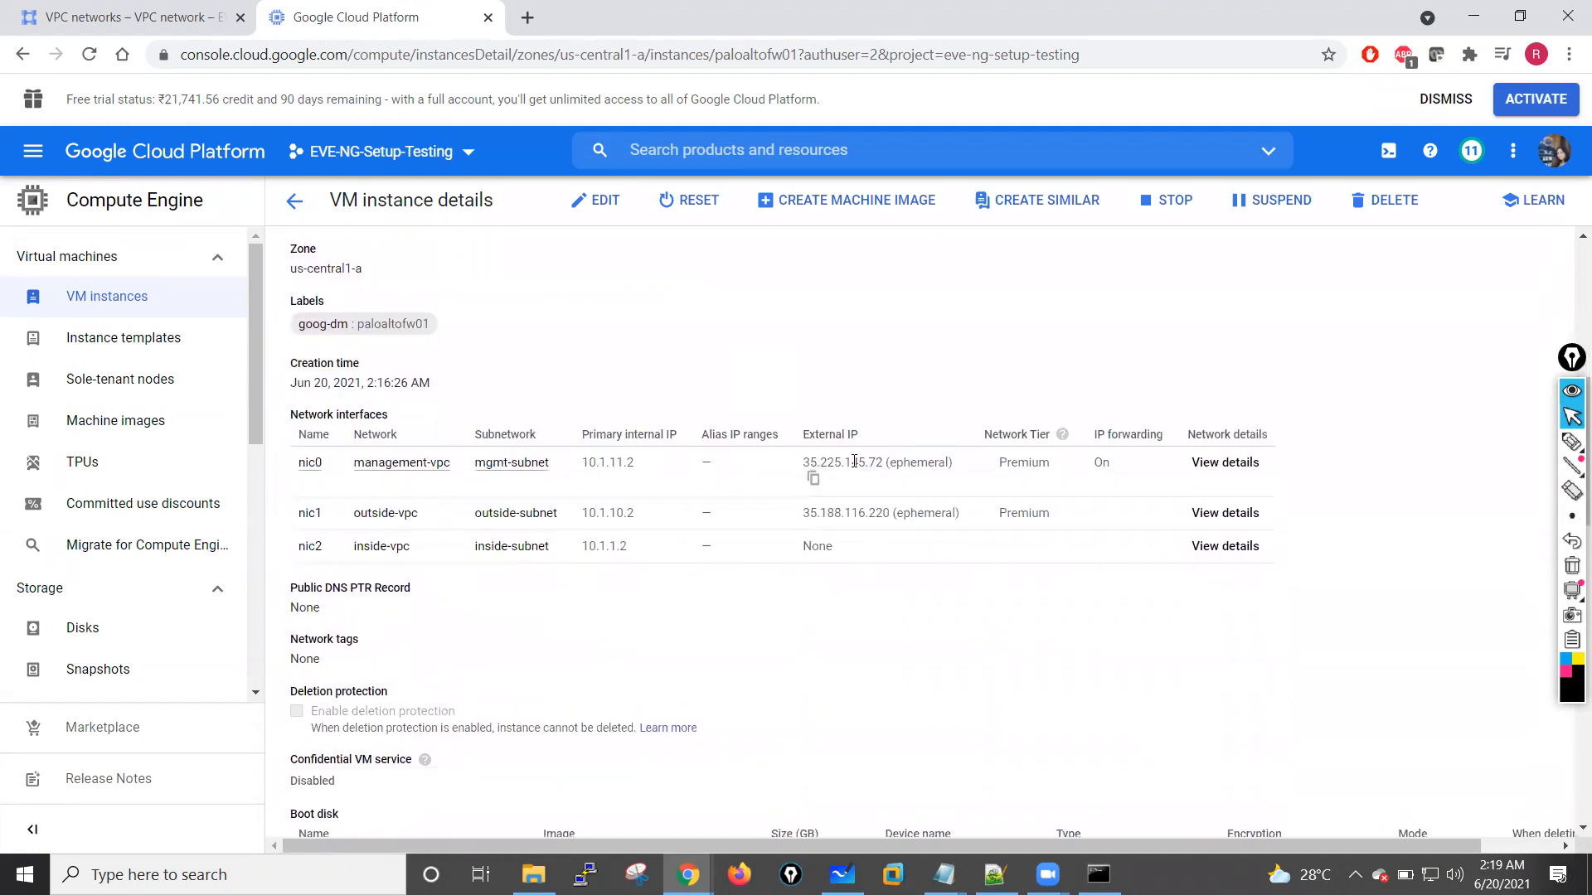
left_click(814, 479)
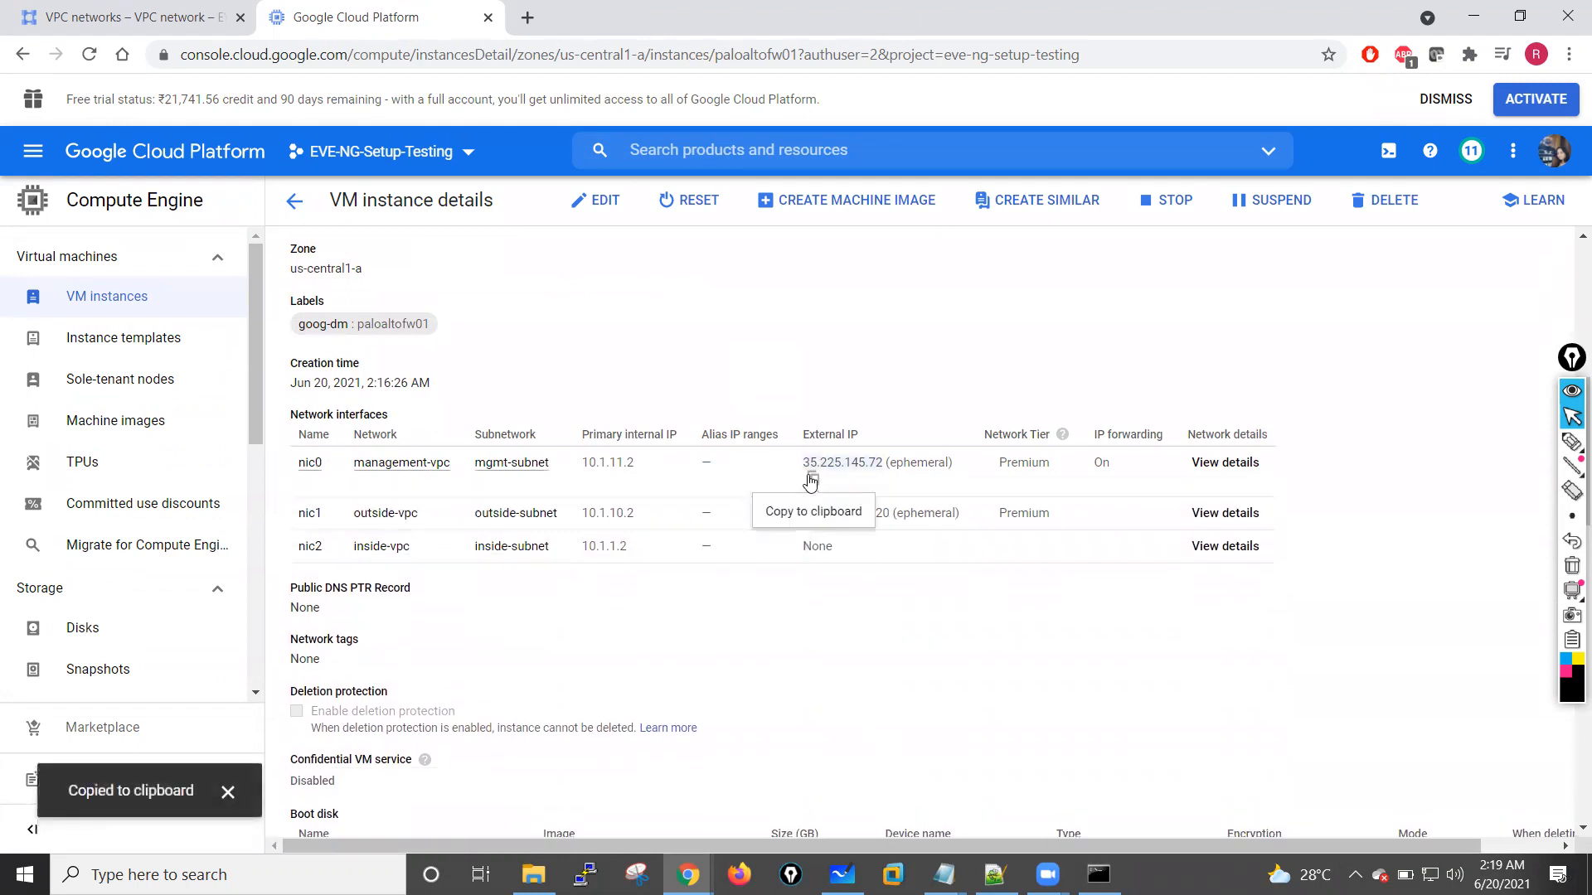
left_click(528, 18)
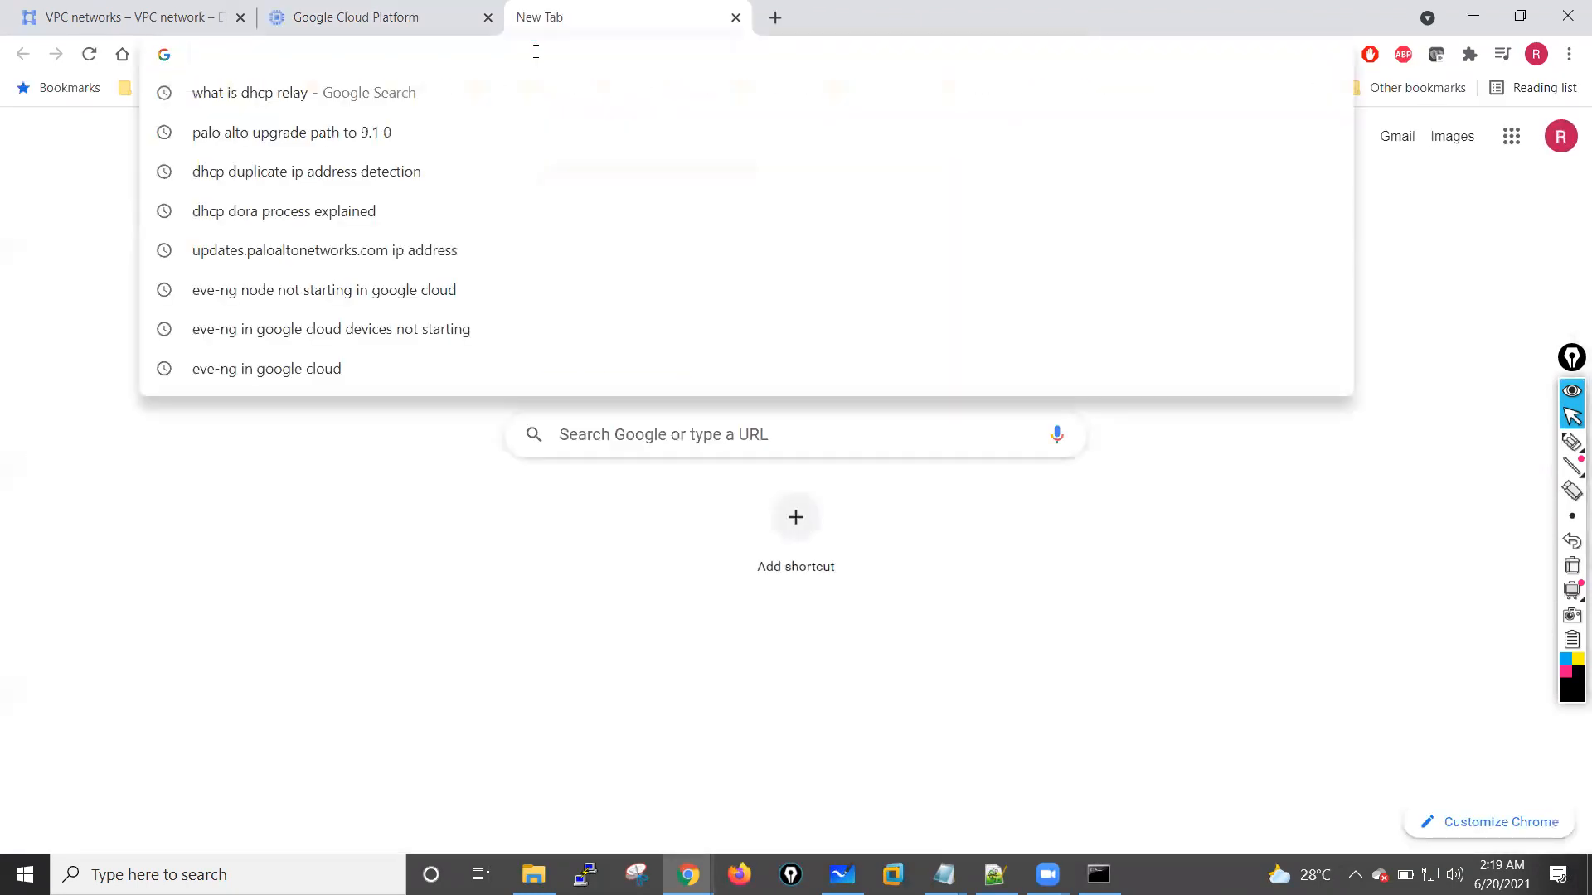
type("http")
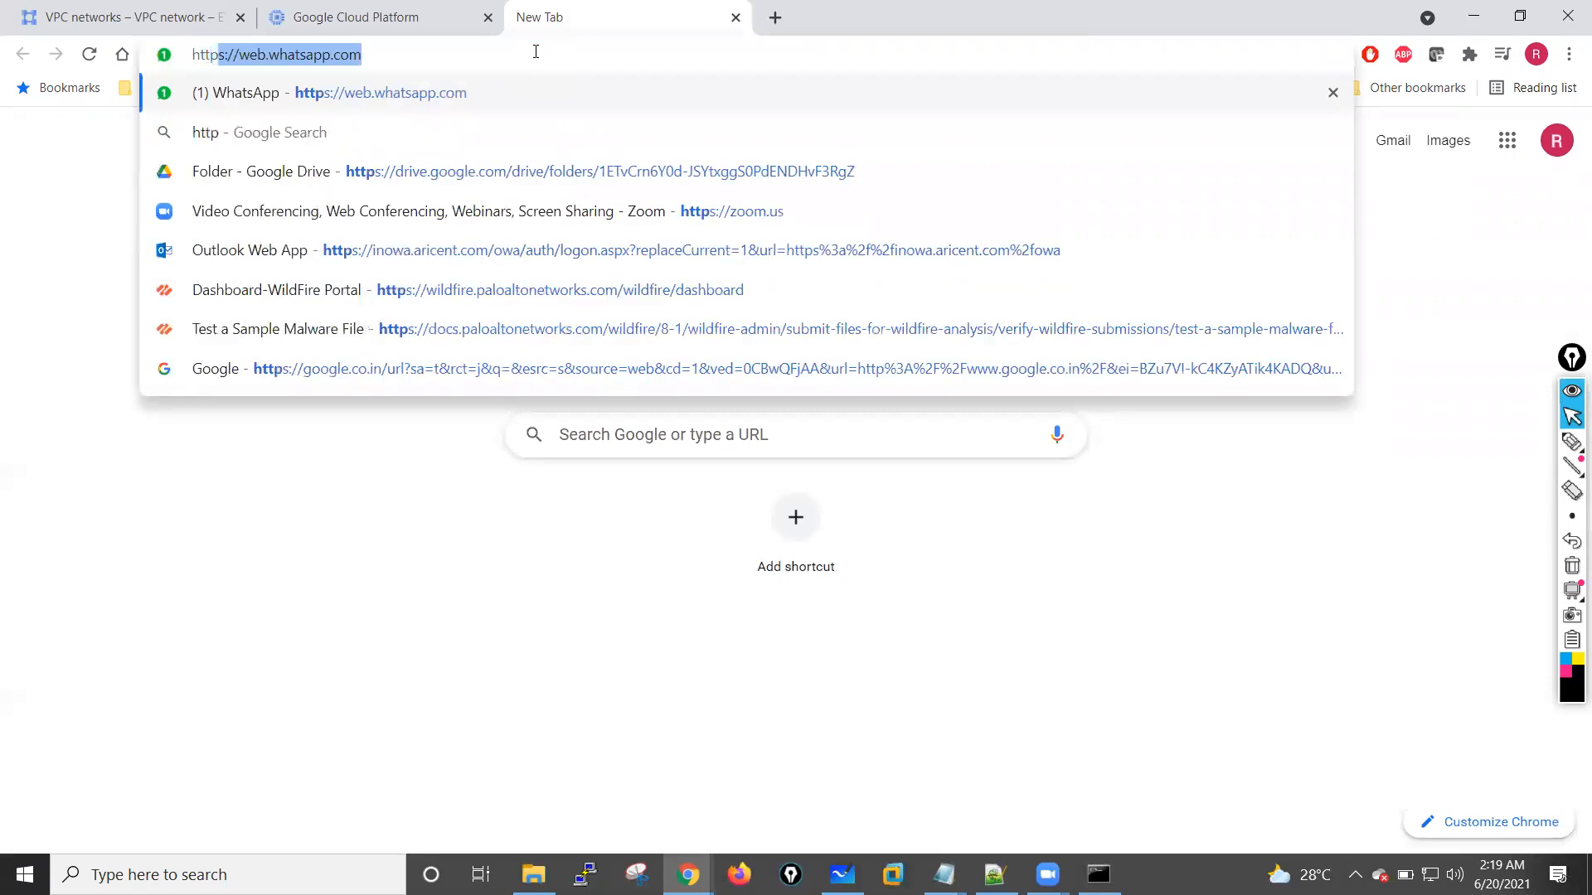
type("s://")
key("ctrl+v")
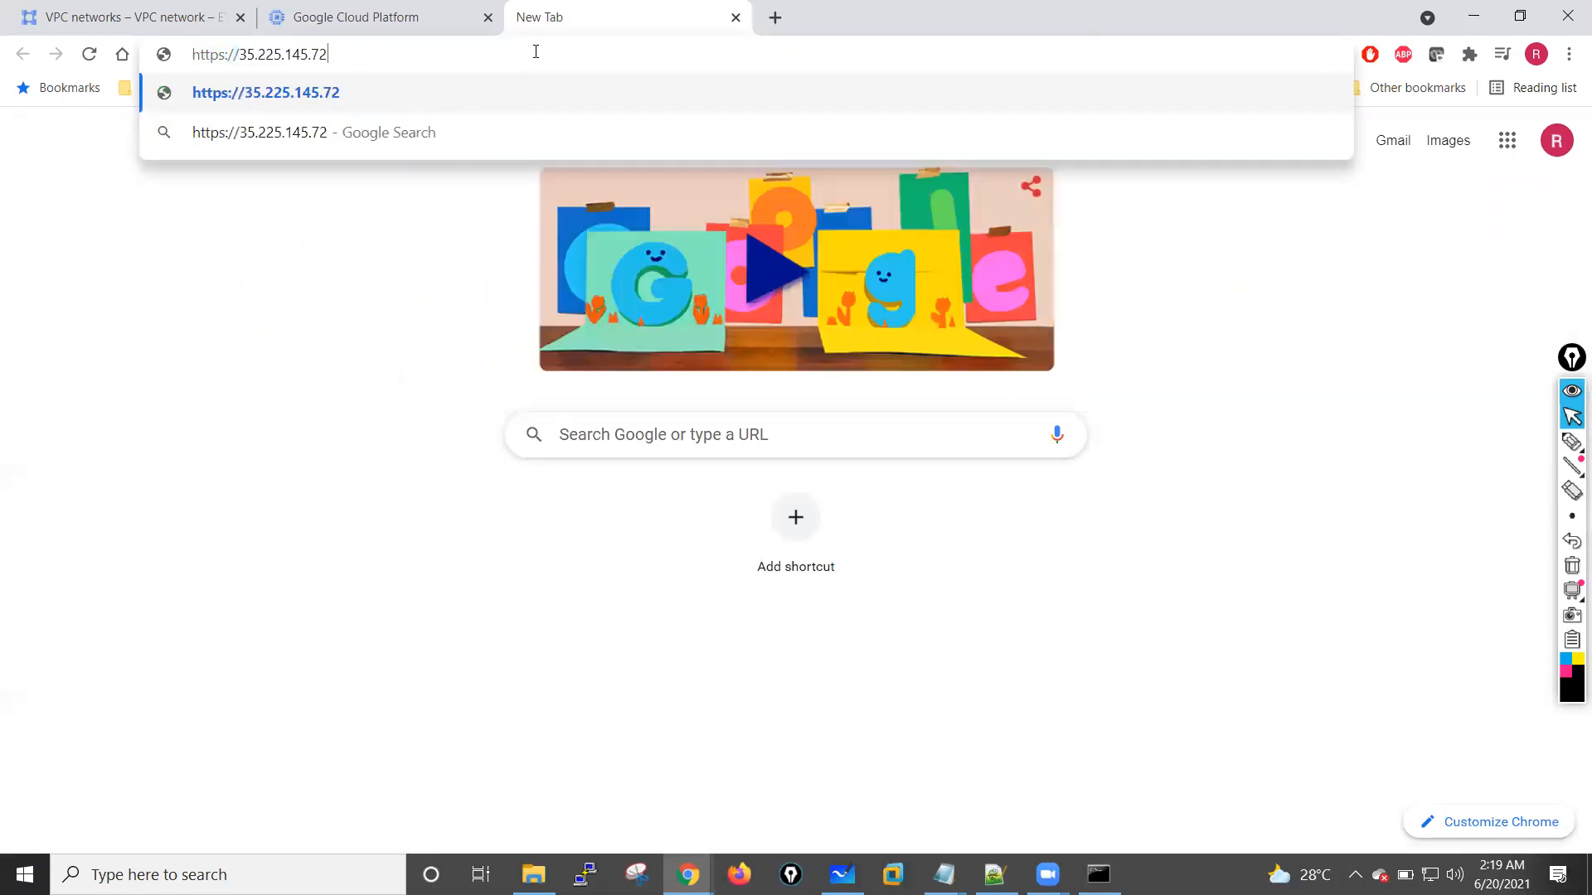
key("Return")
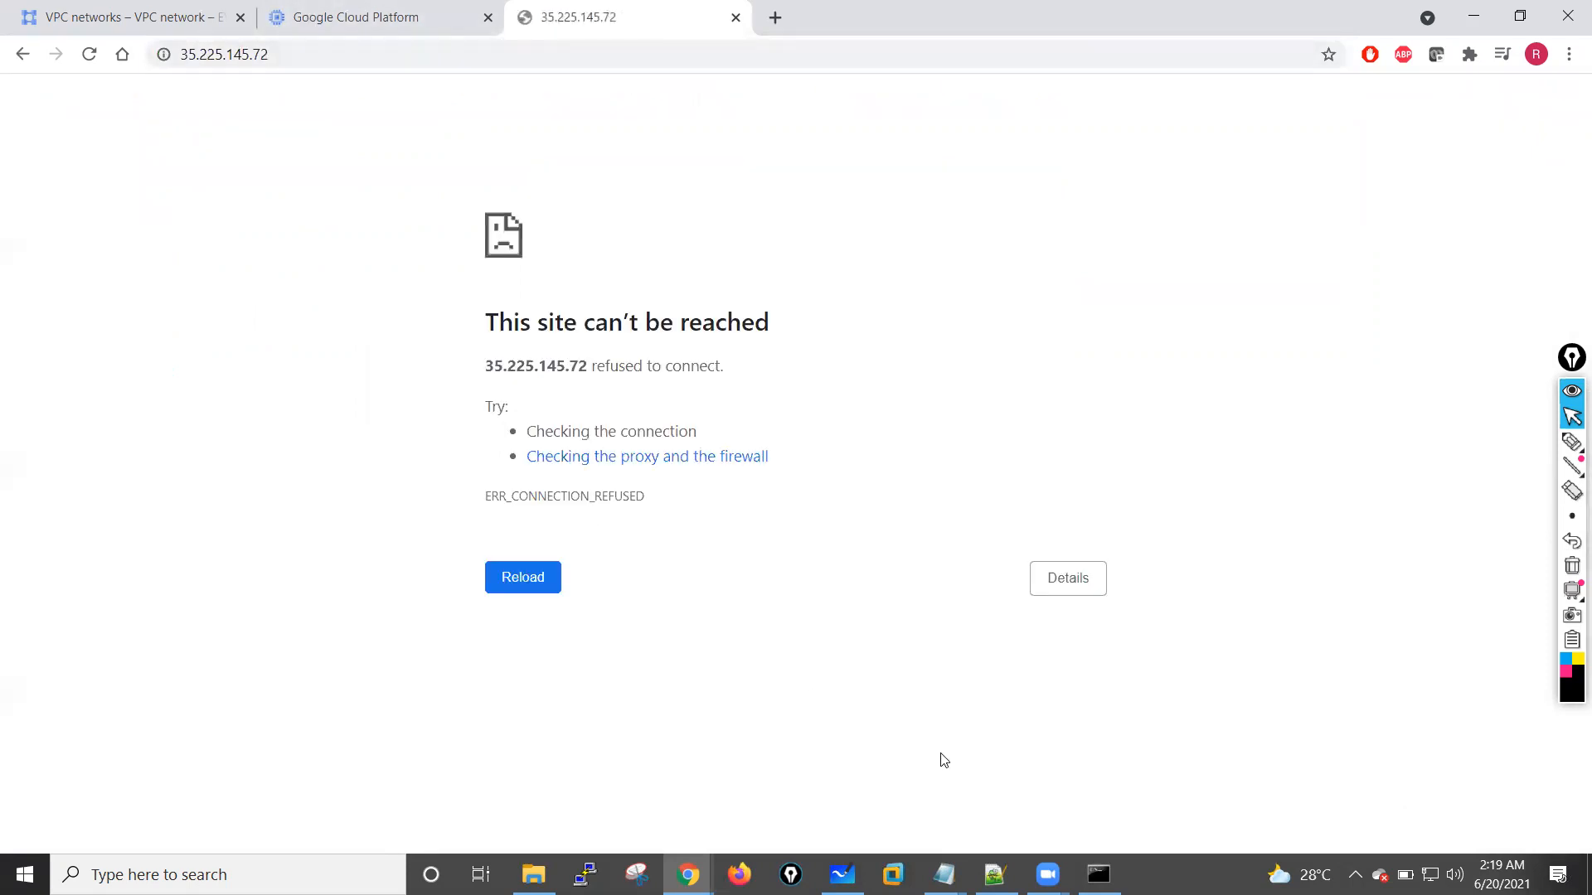
key("F5")
Step: Return to the paloaltofw01 SSH session window and retry the connection without Identity-Aware Proxy
left_click(315, 10)
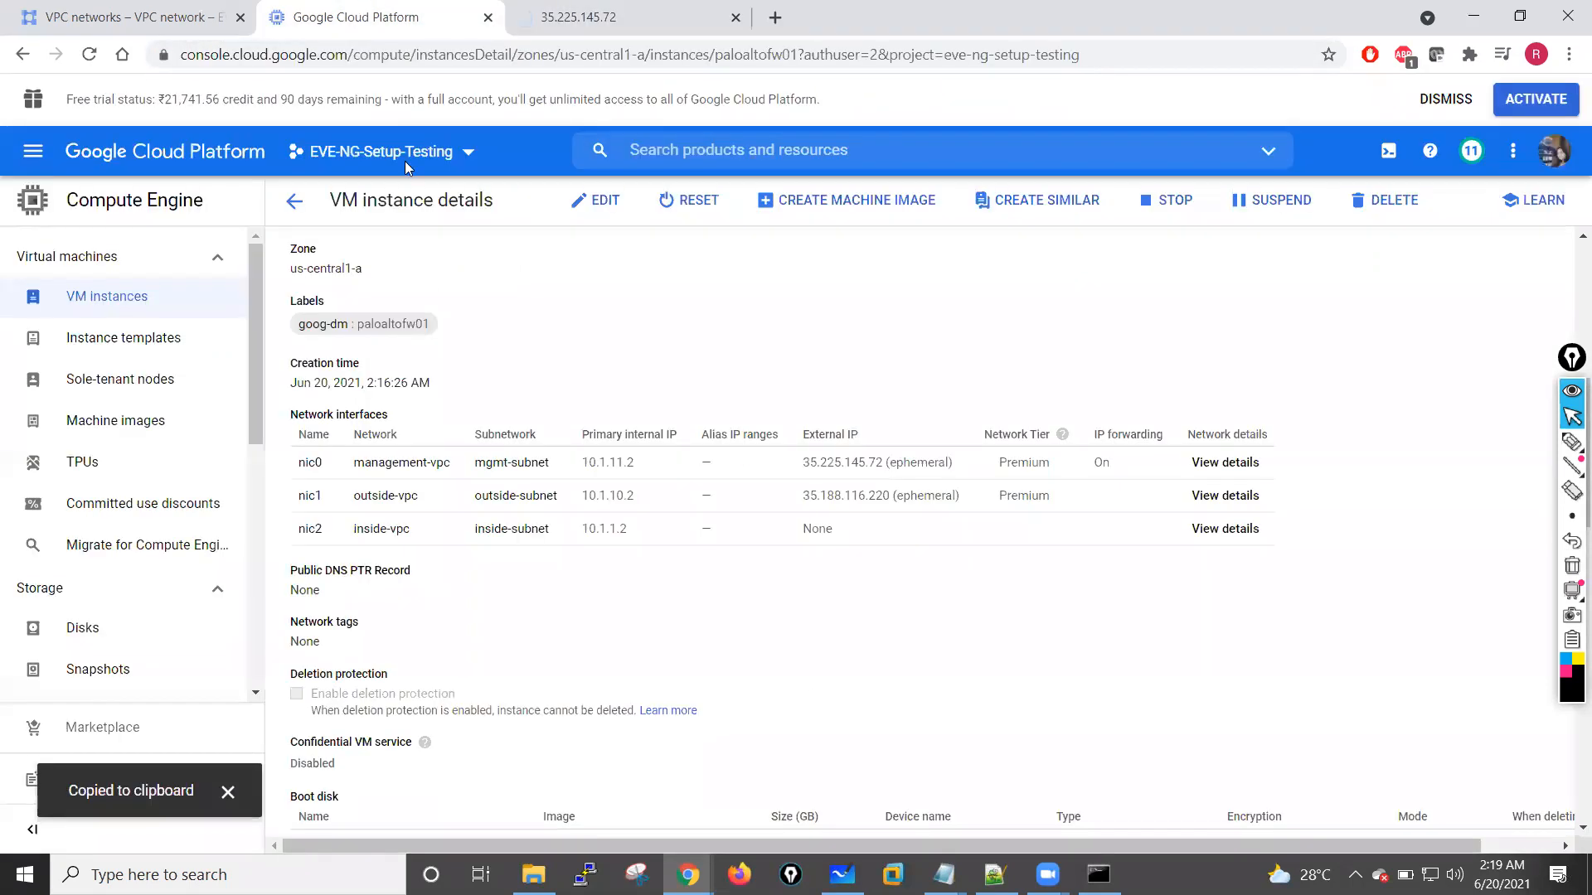
mouse_move(688, 874)
left_click(878, 789)
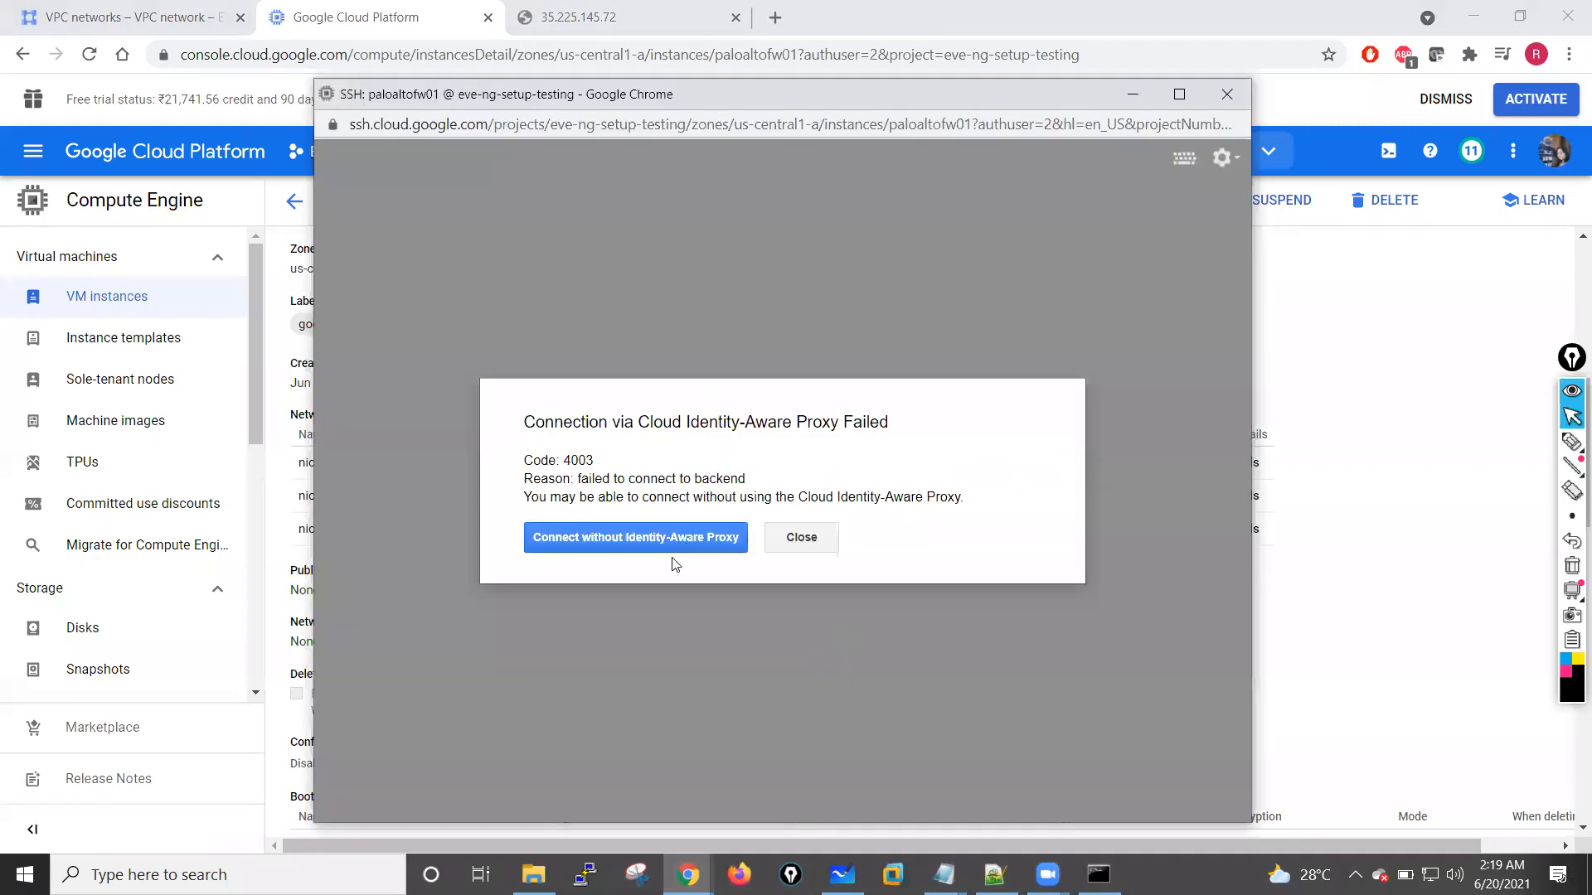
left_click(614, 537)
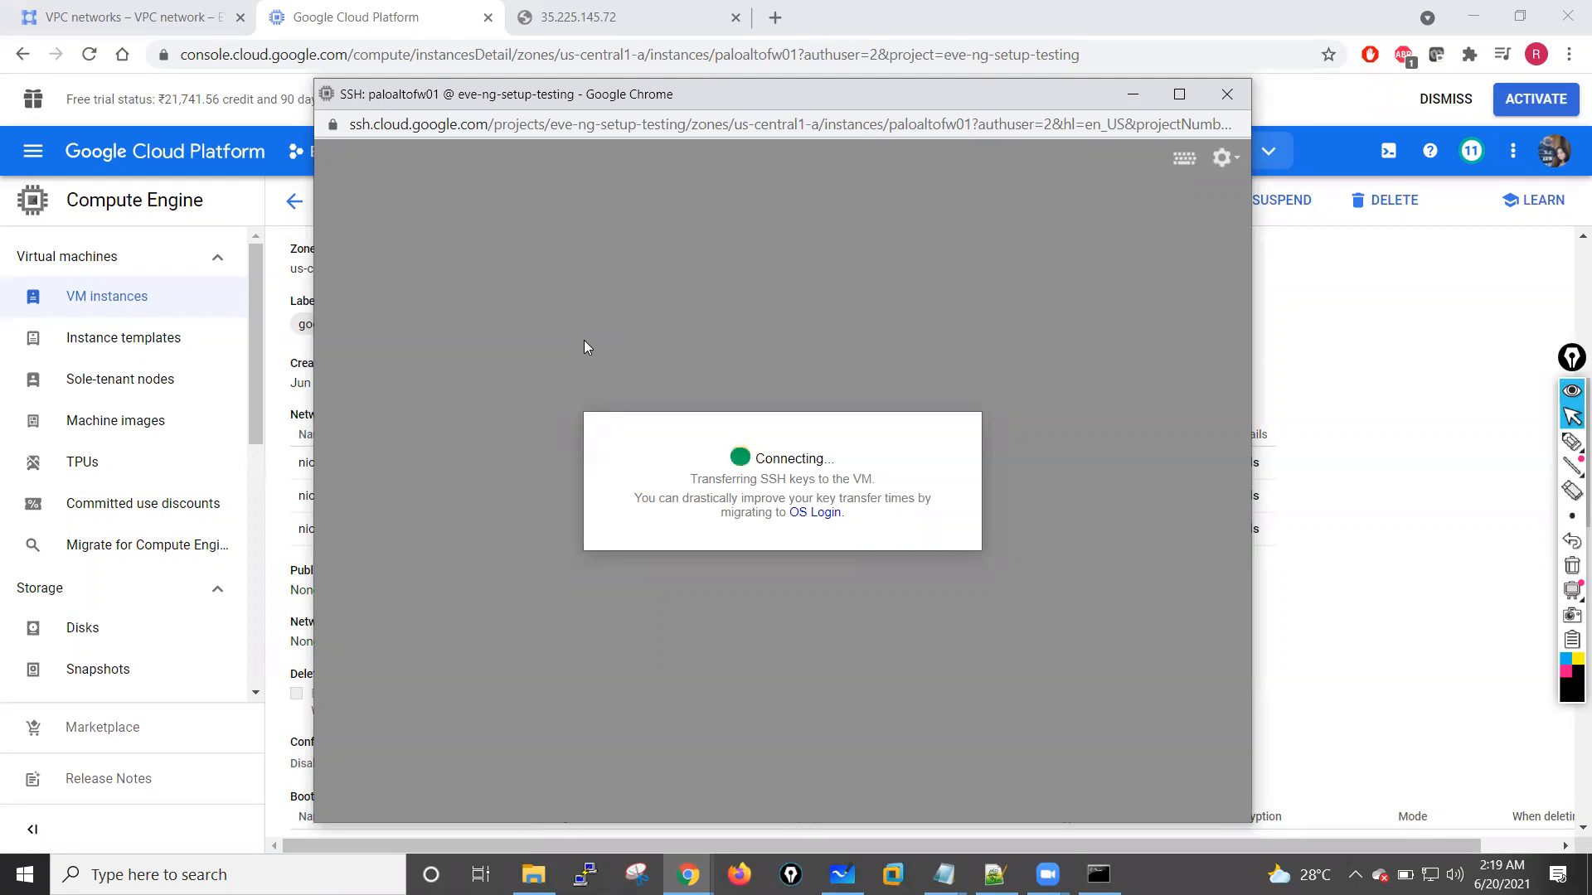
Step: Switch to the 35.225.145.72 browser tab and reload the firewall's web page
left_click_drag(717, 91, 761, 92)
left_click(637, 3)
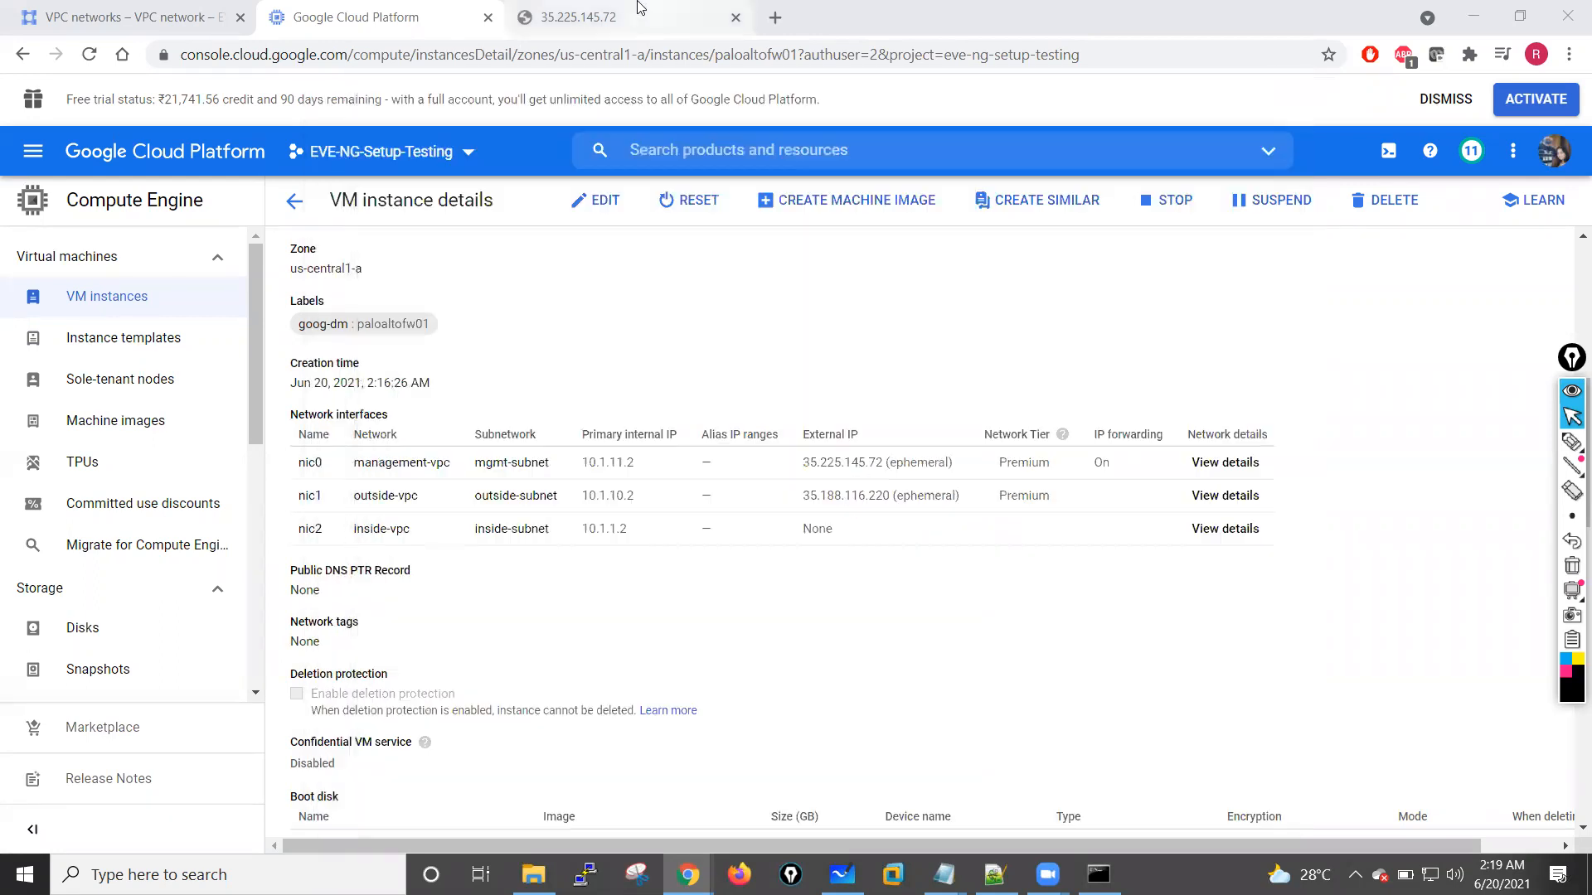
left_click(638, 3)
left_click(89, 54)
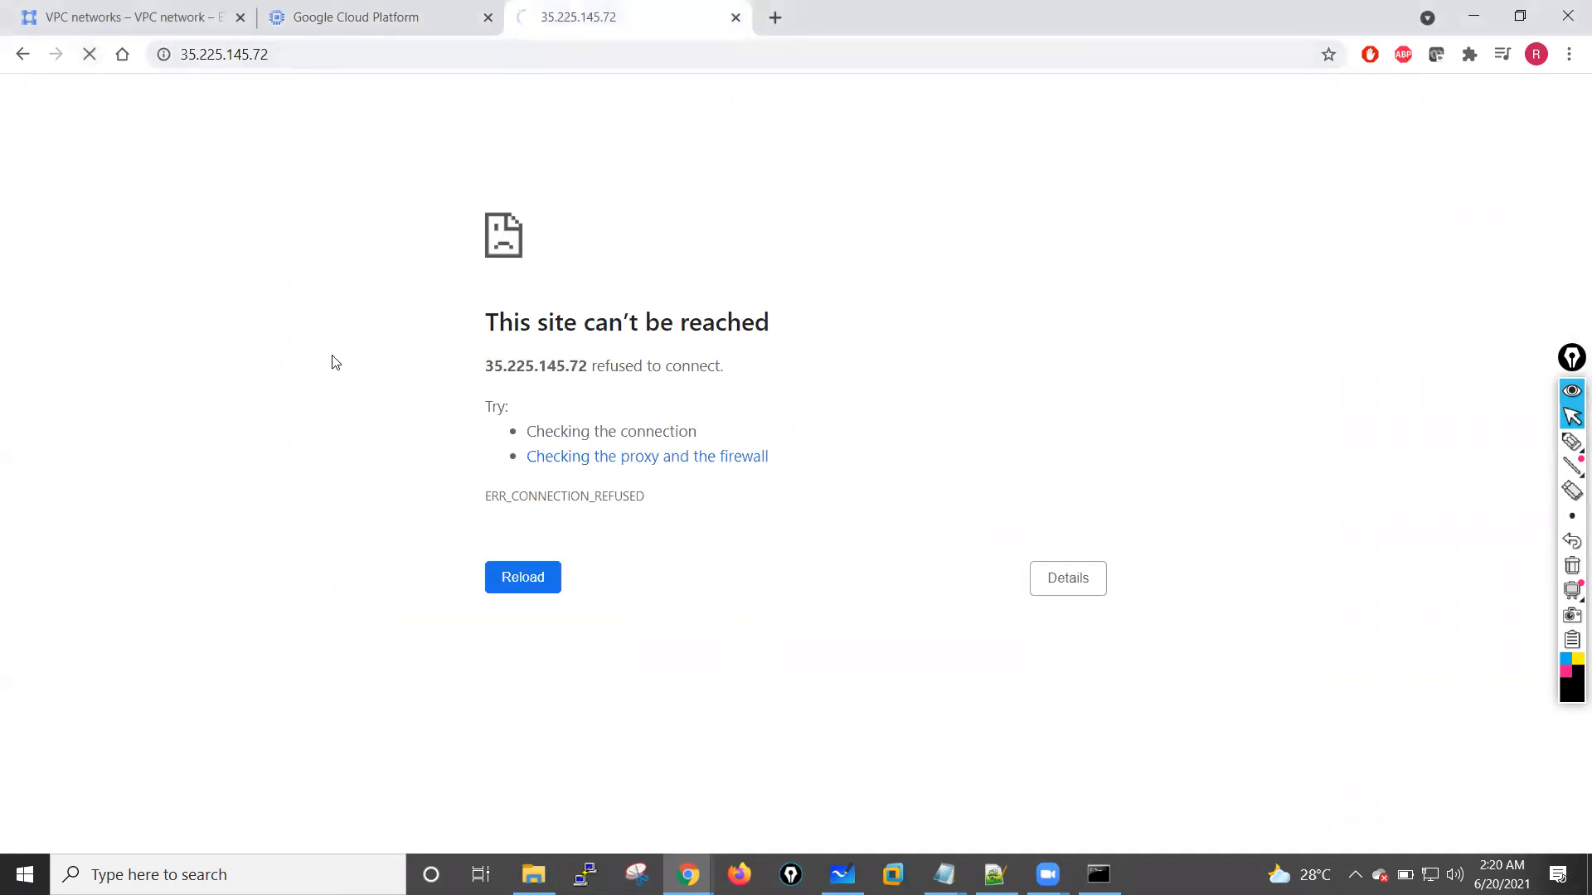
Step: Start a continuous ping to 35.225.145.72 in Command Prompt, then minimise its window
left_click(1099, 874)
left_click(693, 436)
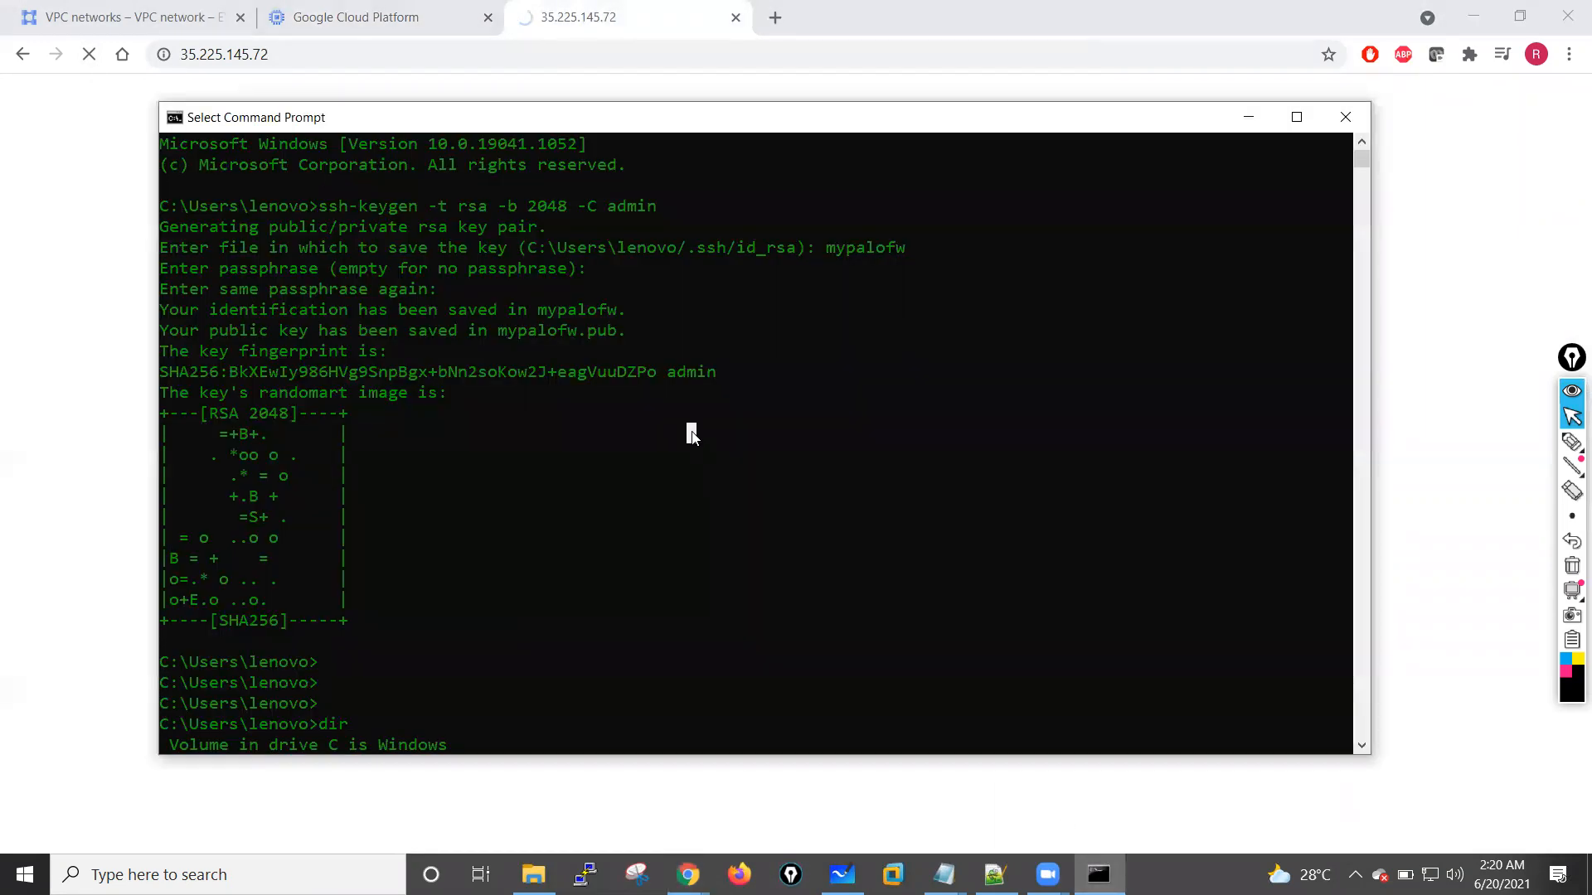
key("Return")
key("Return")
key("Return")
key("Return")
key("Return")
key("Return")
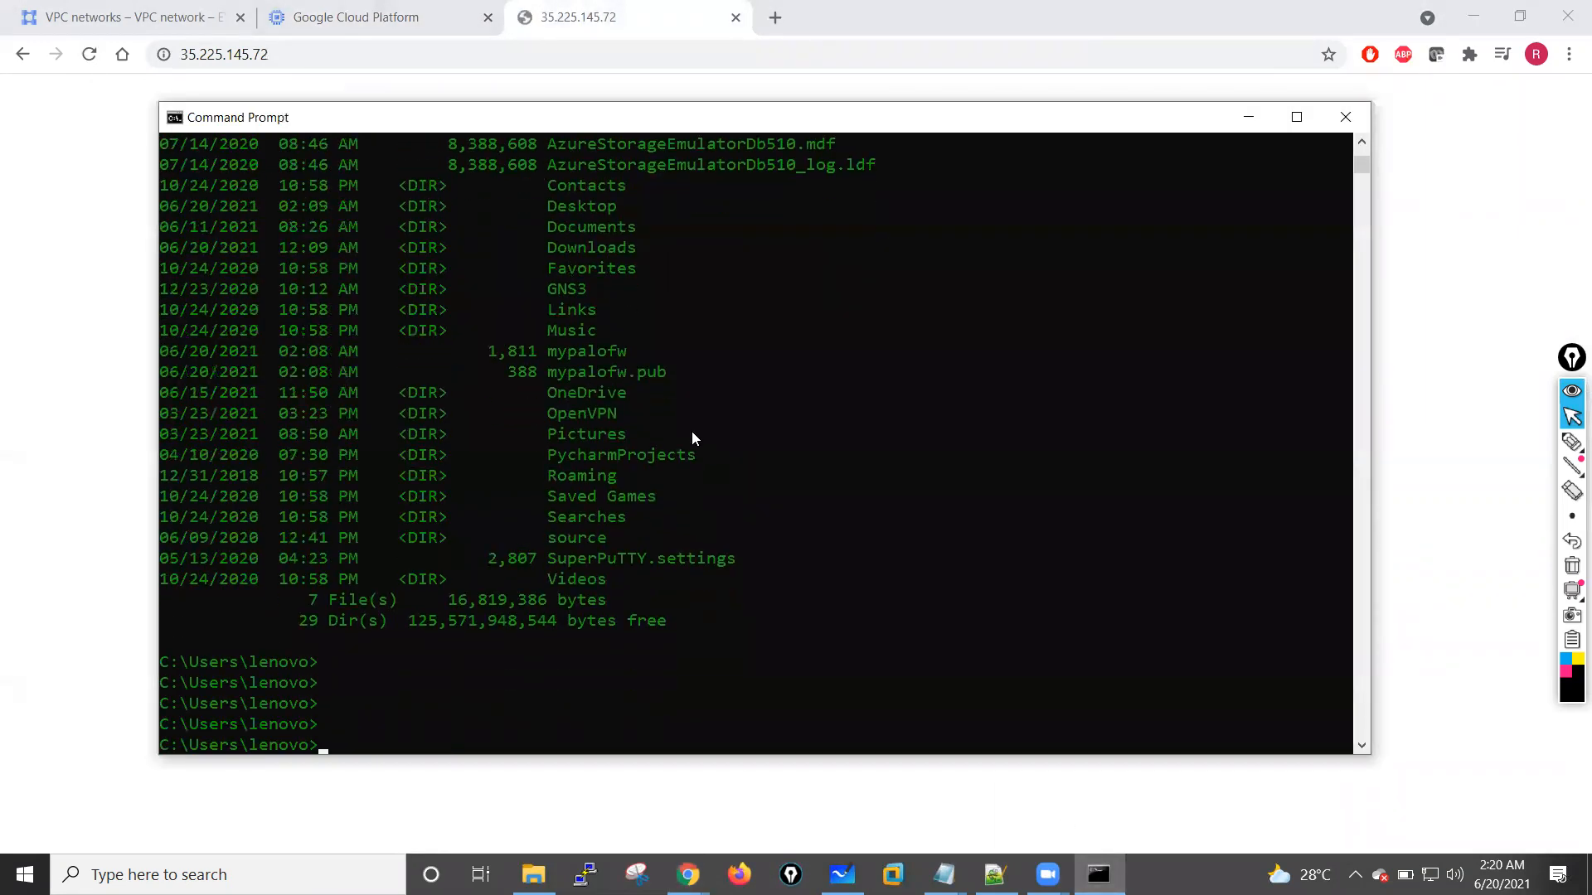
type("ping 35")
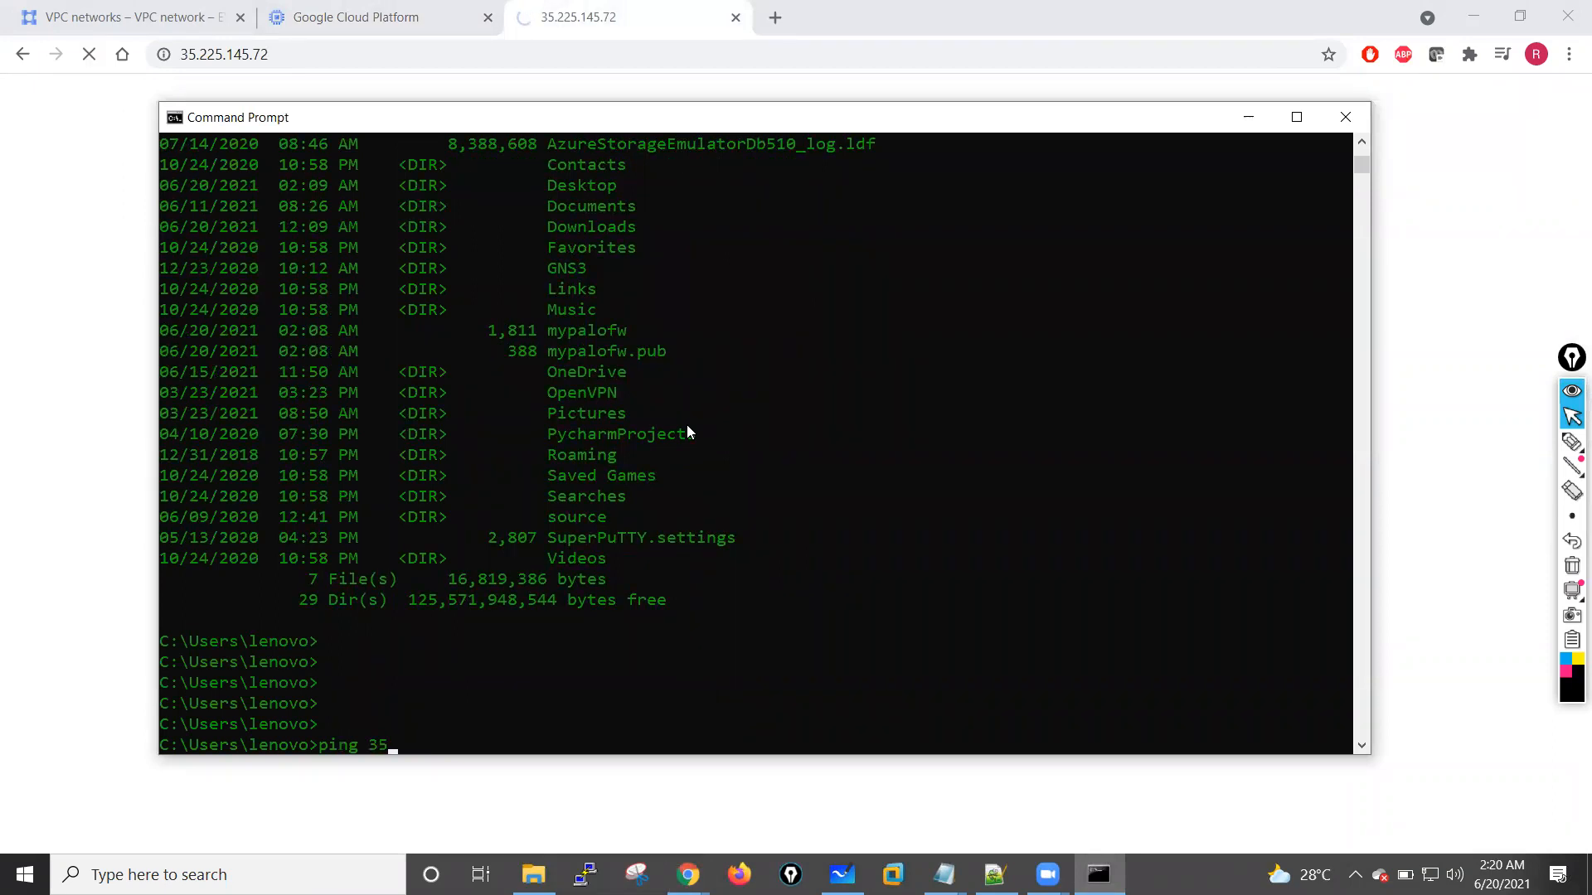
type(".225.")
type("145.72 -t")
key("Return")
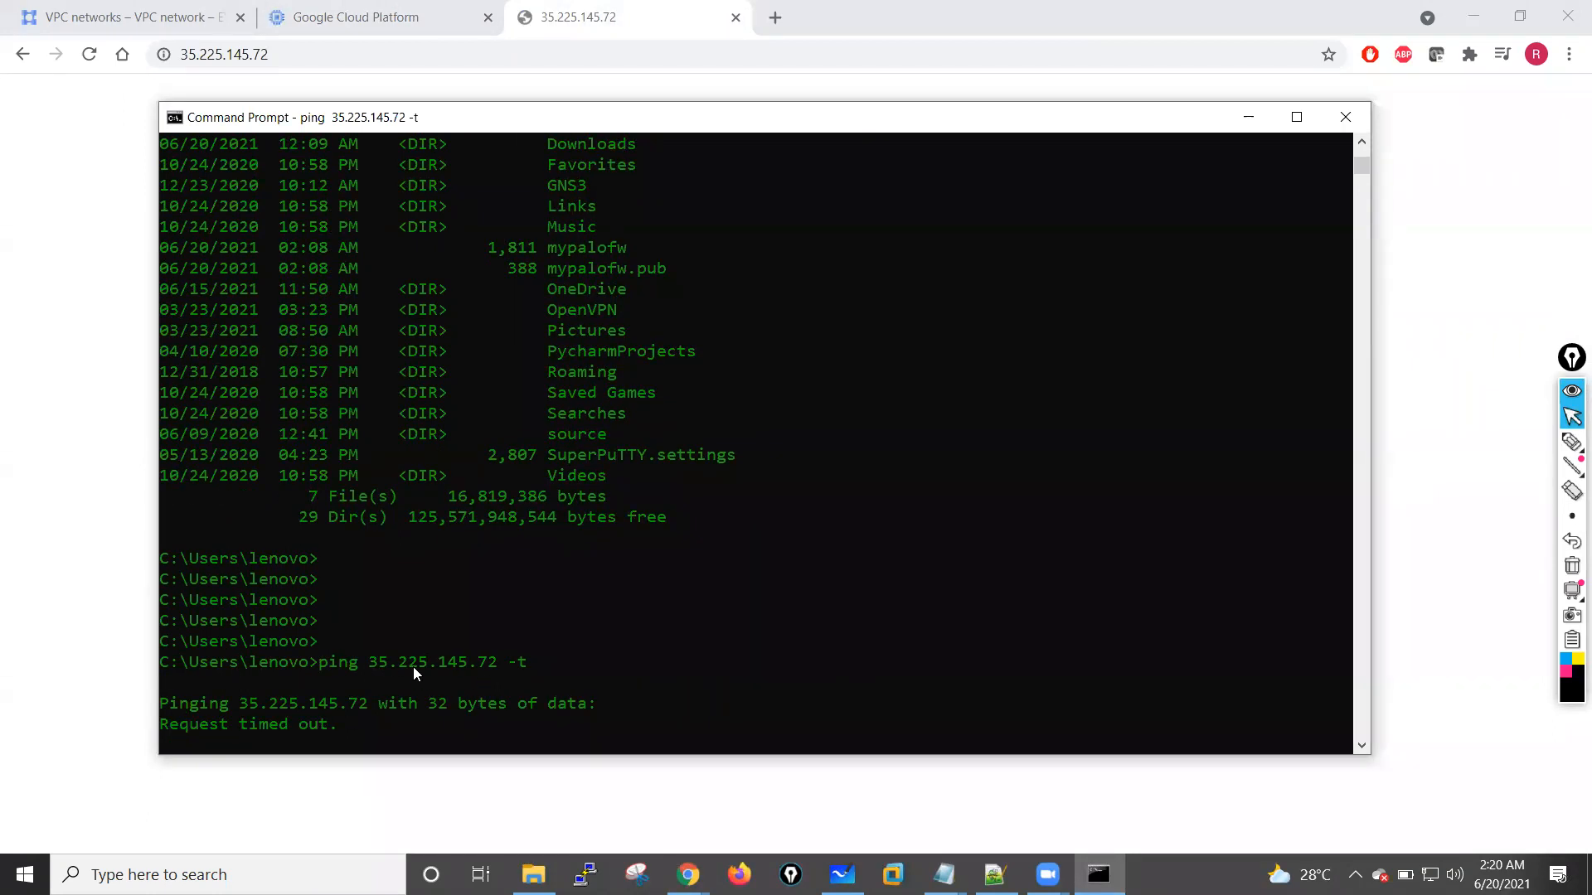
left_click(1247, 117)
Step: Return to the paloaltofw01 SSH window, submit the account password and close the session window
left_click(307, 6)
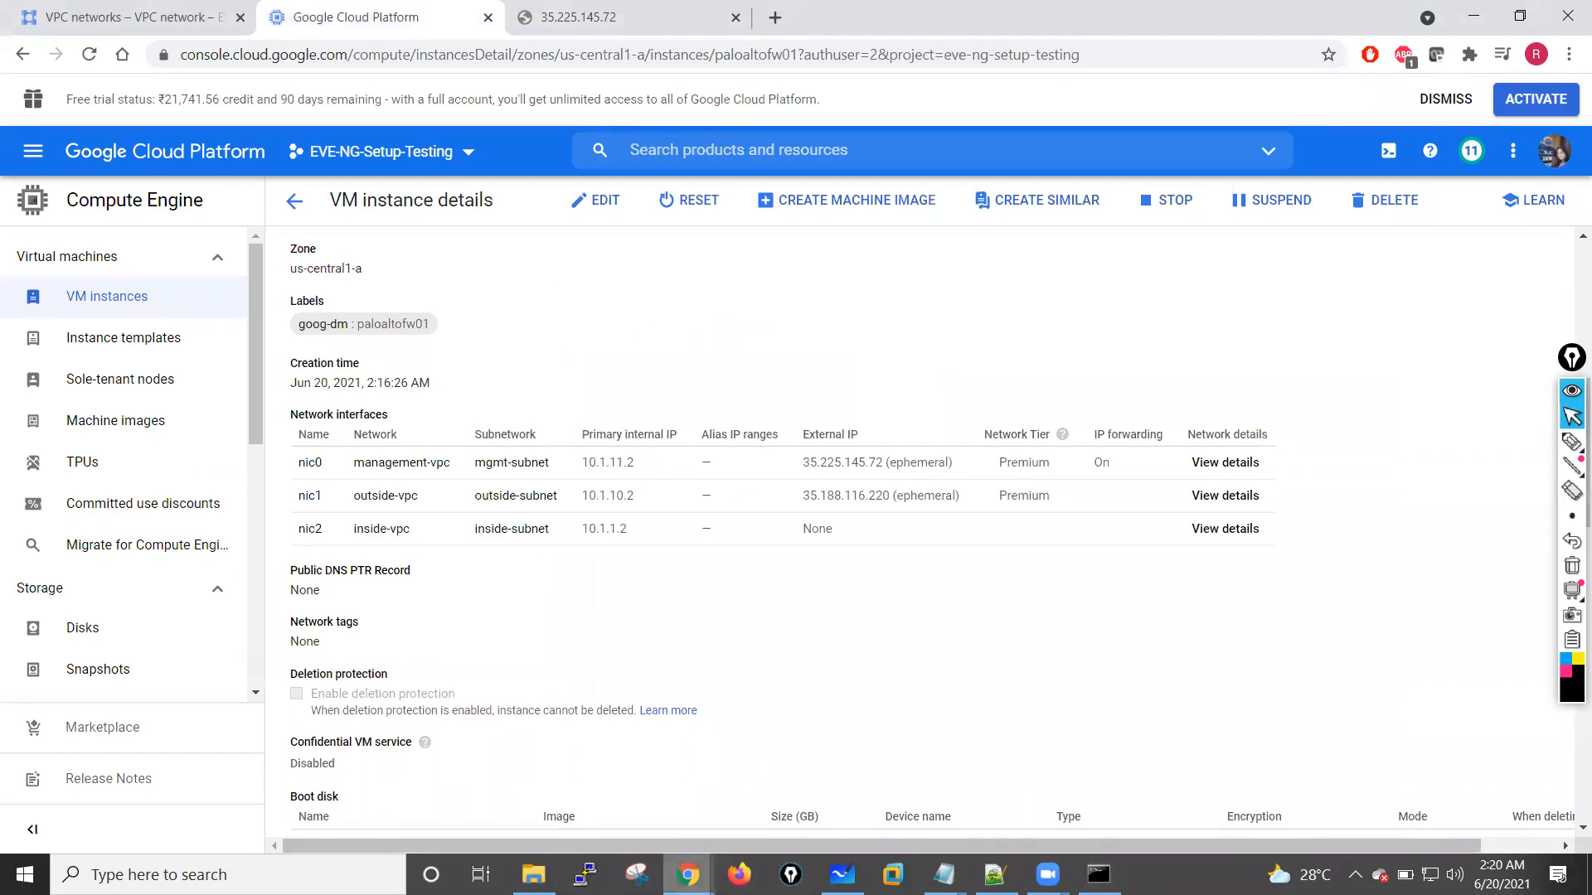
mouse_move(689, 872)
left_click(965, 789)
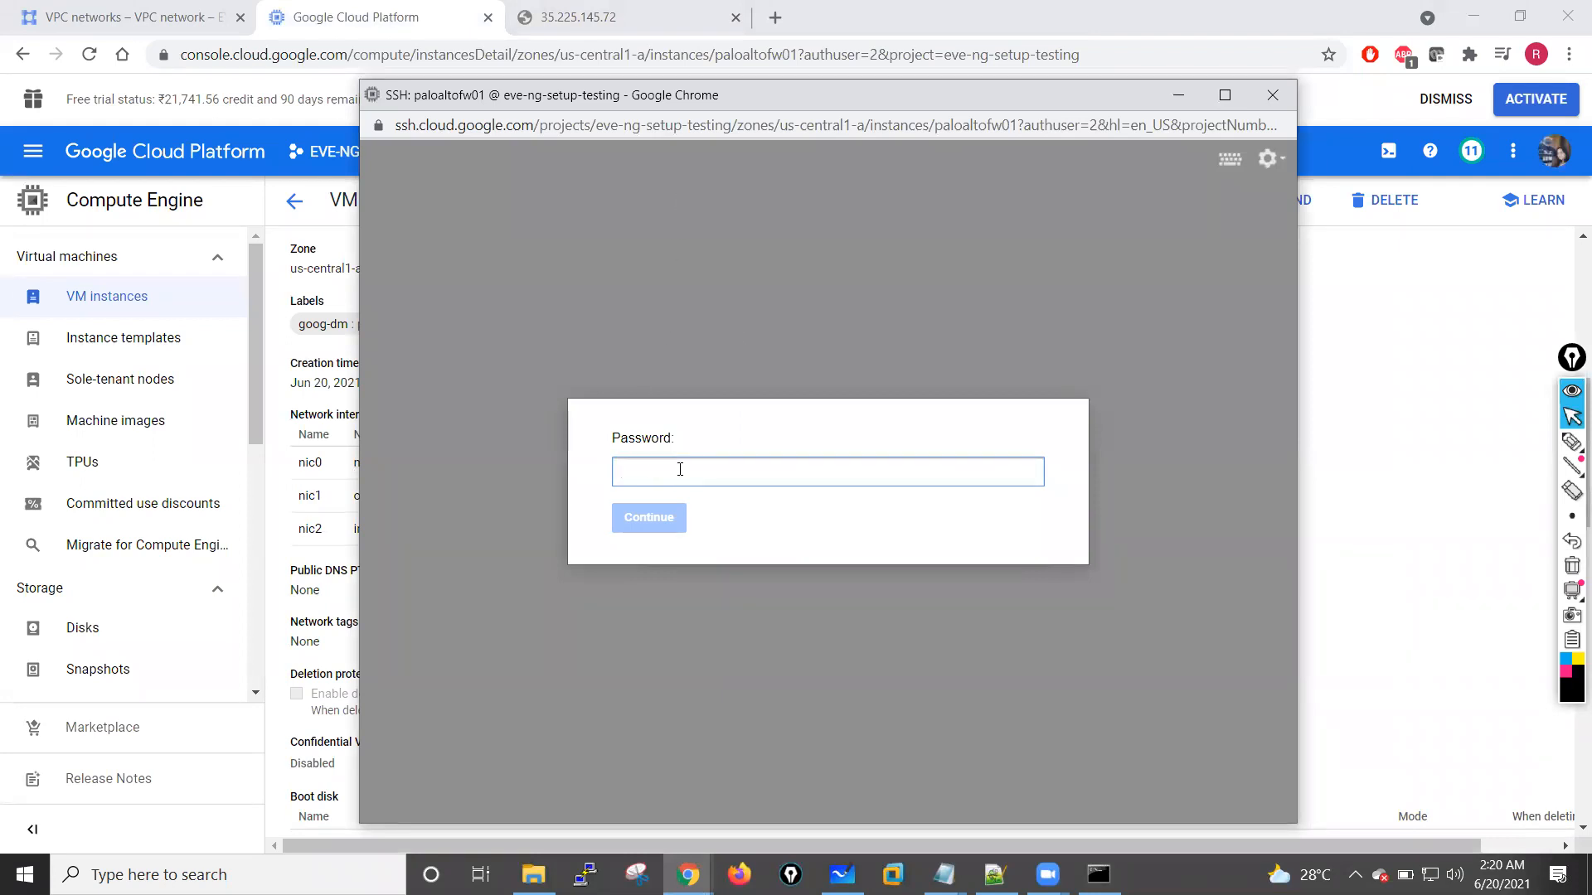
left_click(651, 524)
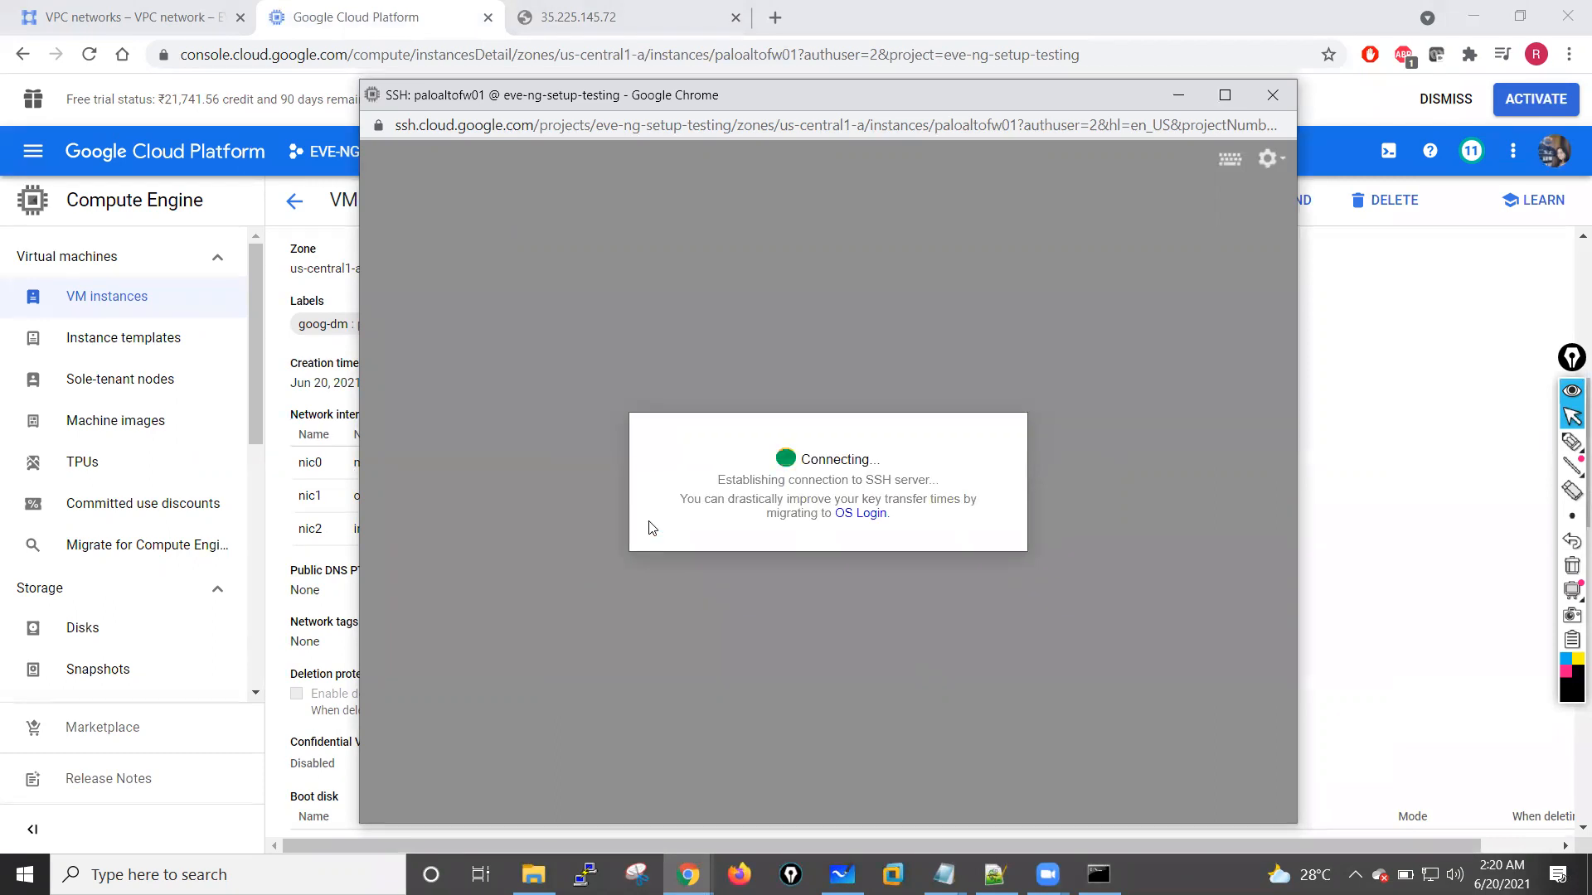
left_click(1270, 96)
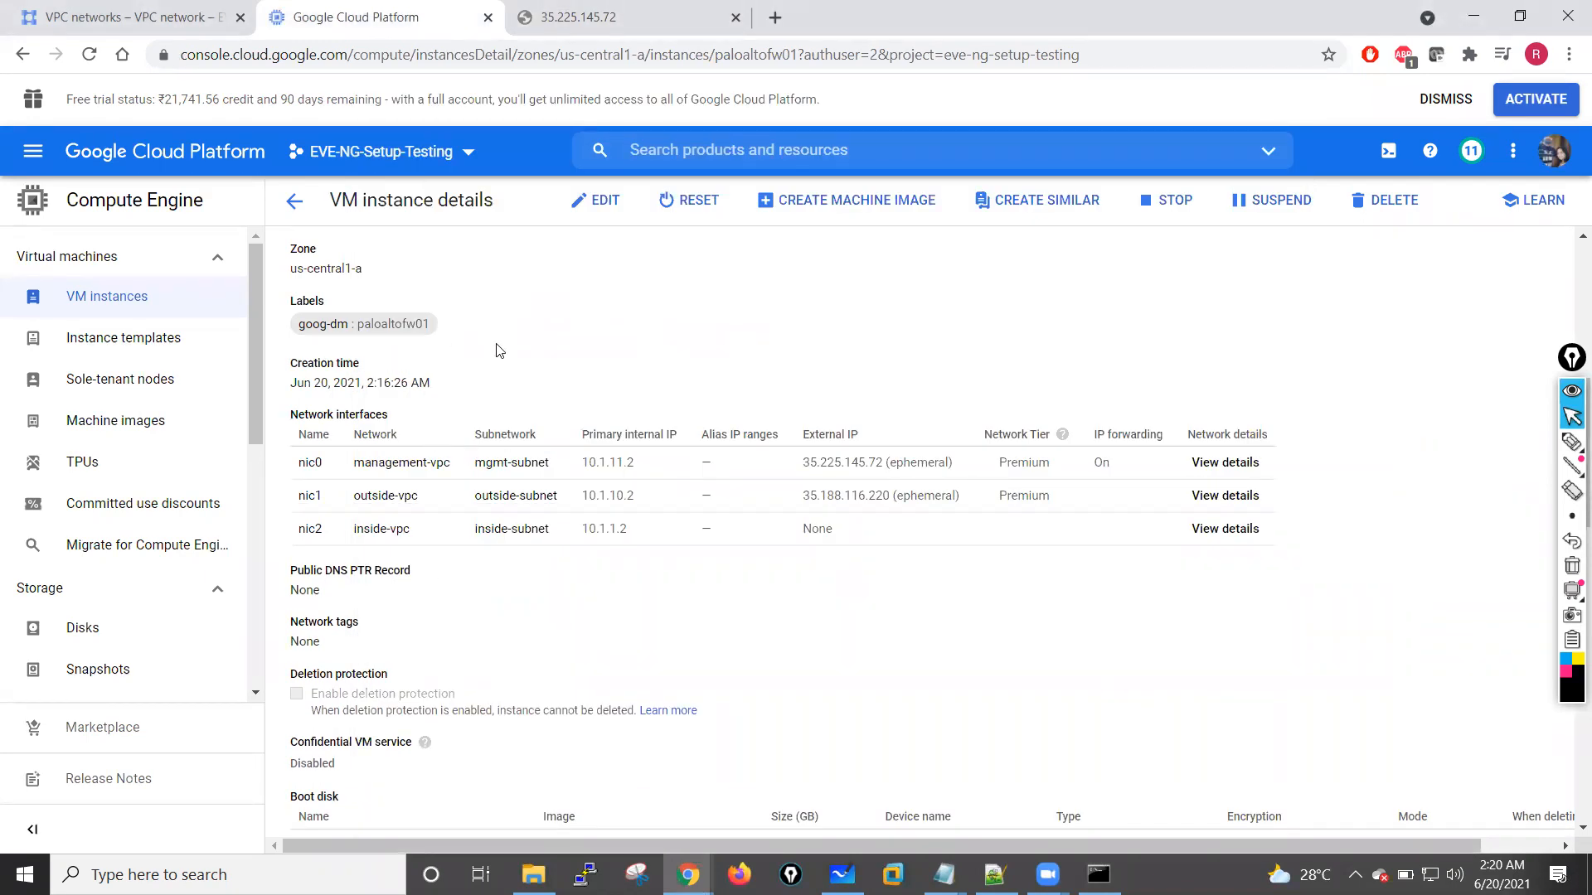
Step: Connect to Serial port 1 (console) of paloaltofw01 and reposition the console window over the instance page
scroll(496, 350, "up", 7)
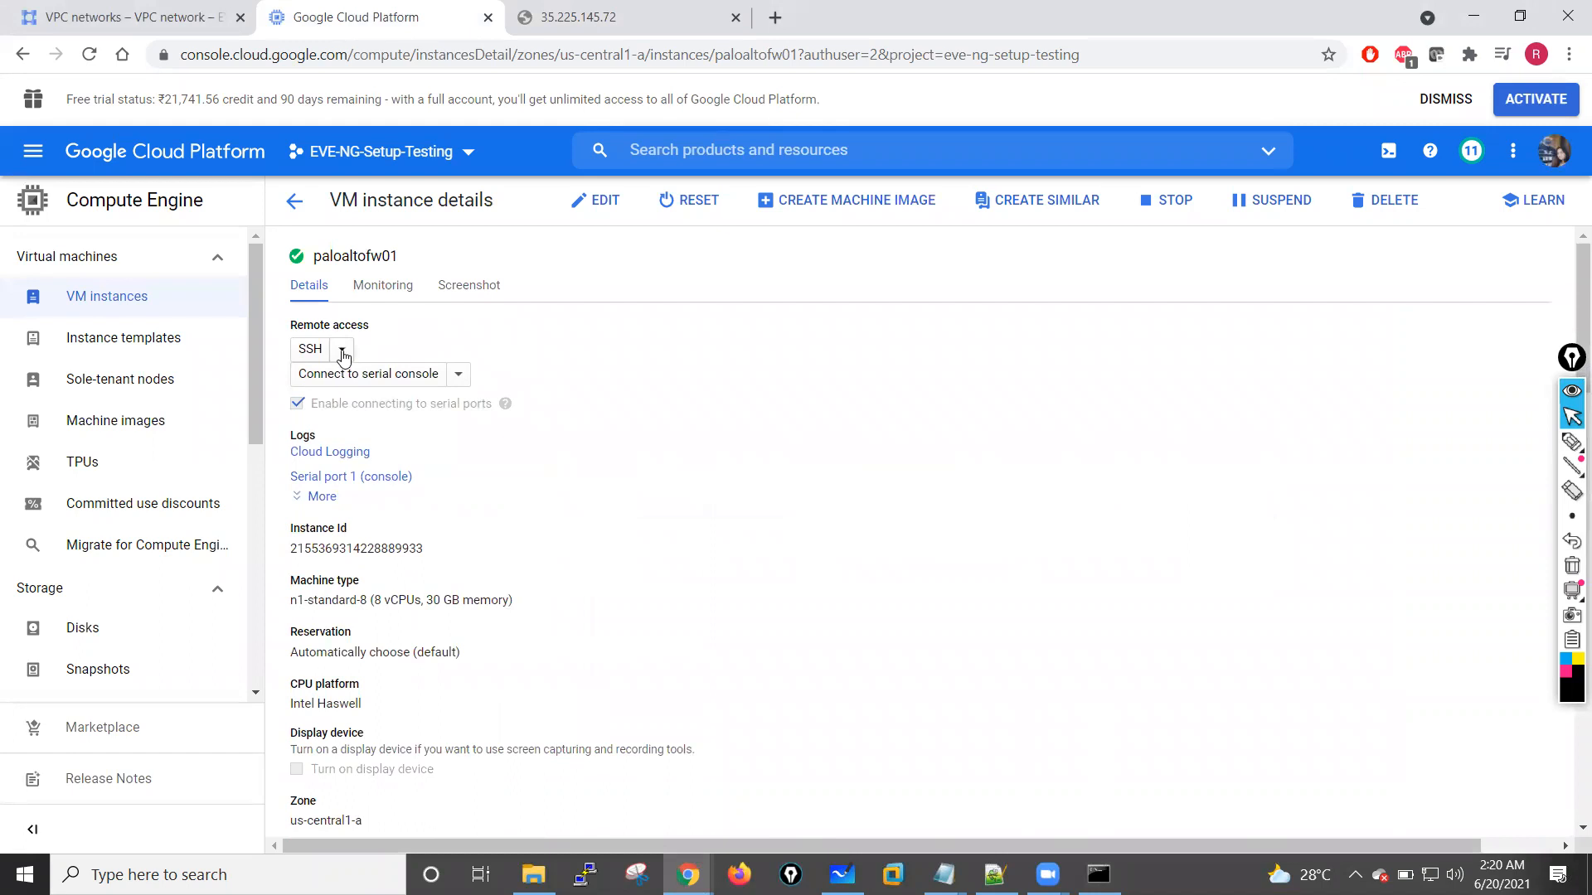
left_click(457, 375)
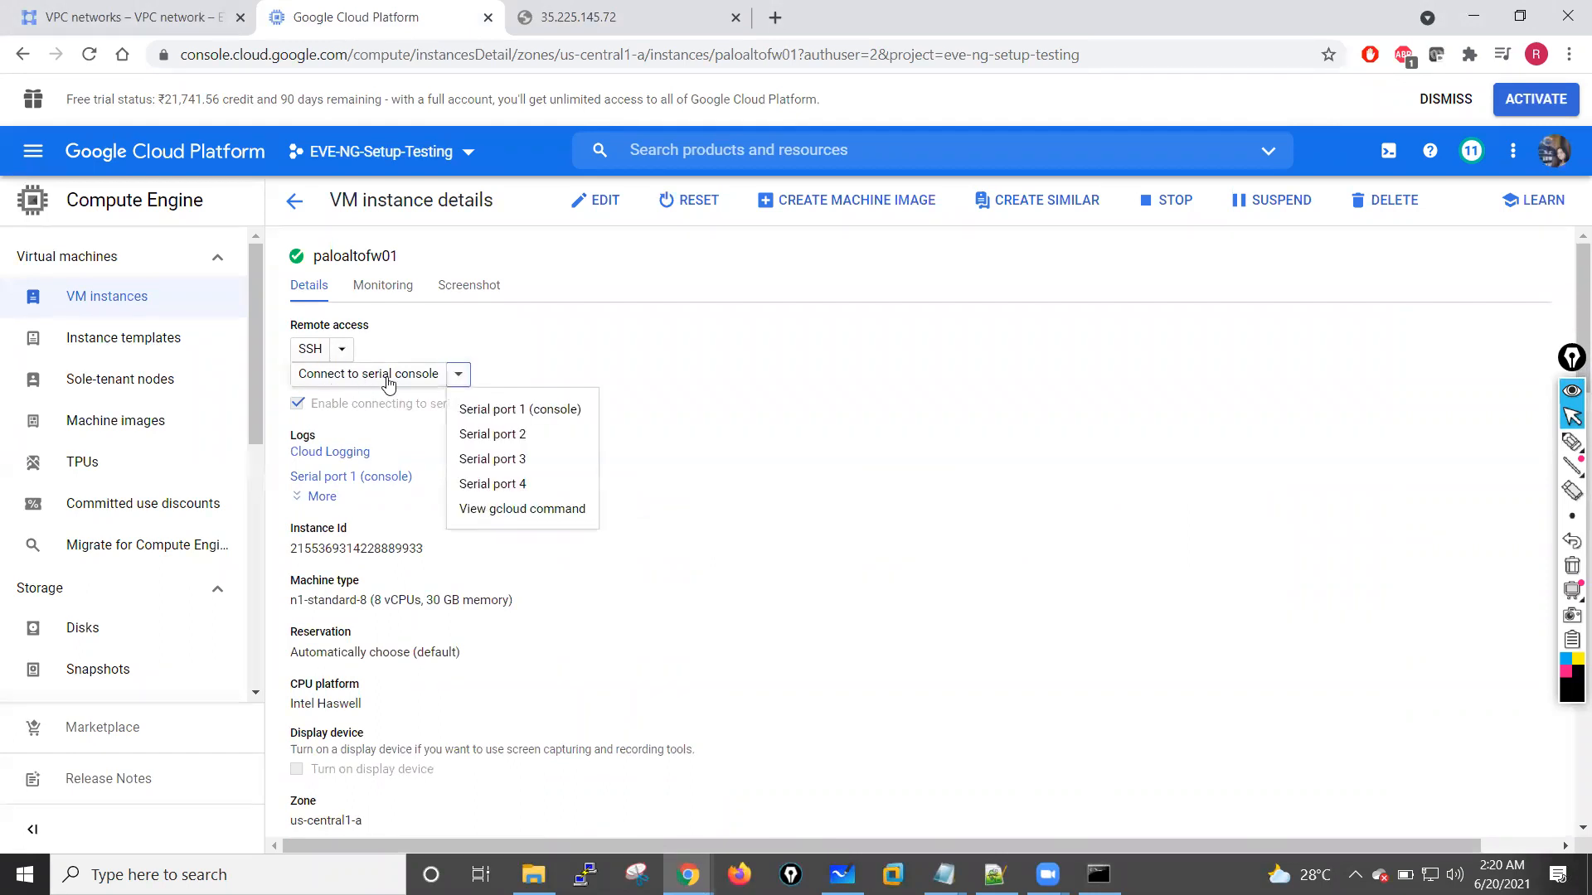
left_click(508, 416)
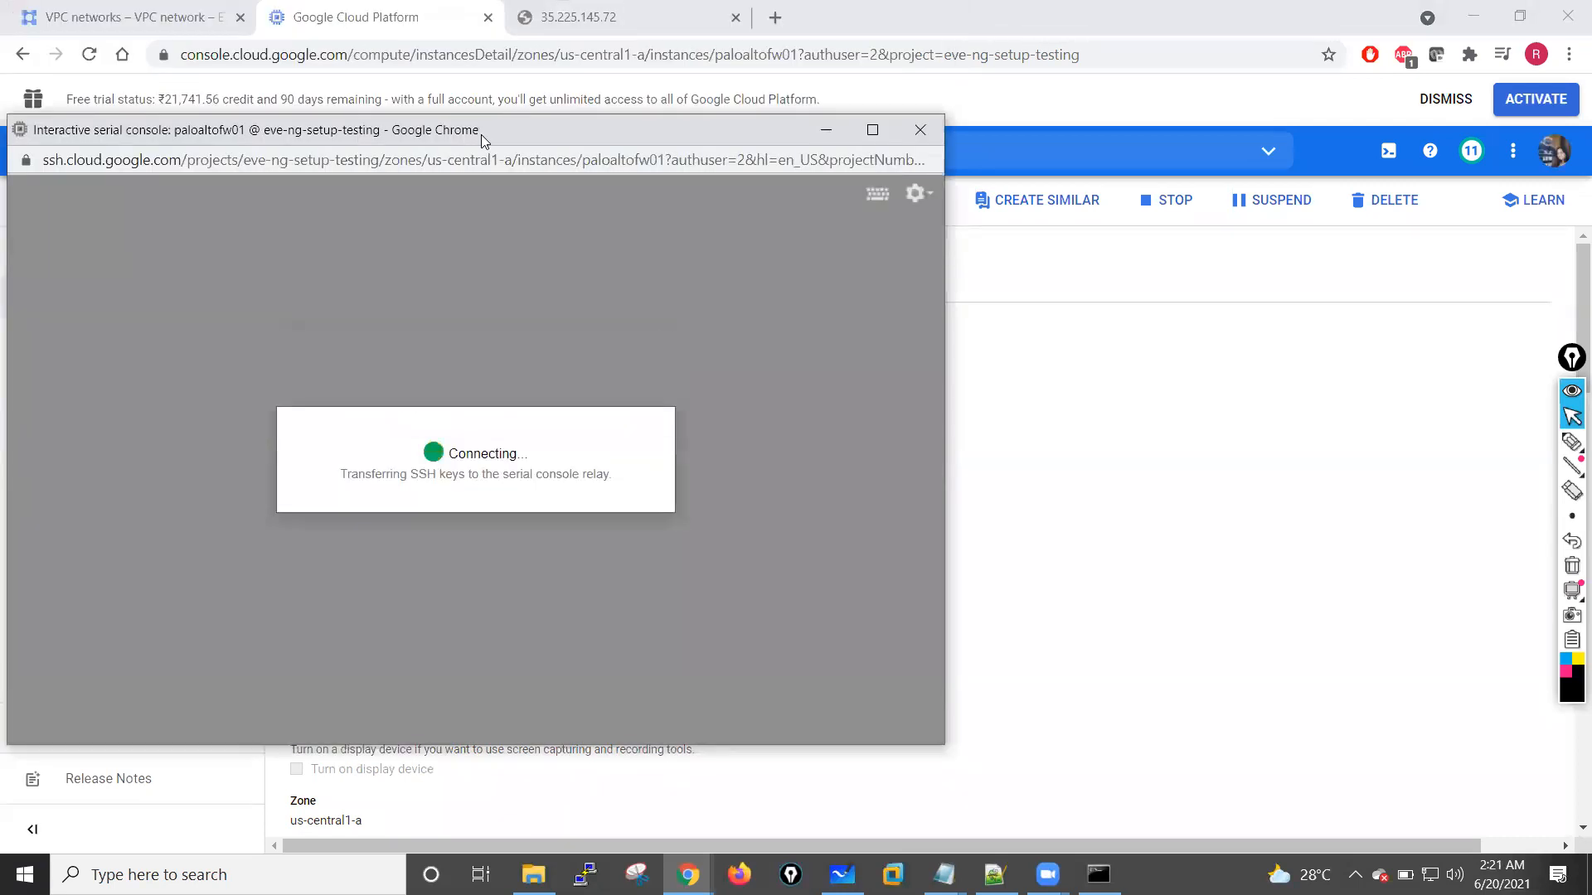
left_click_drag(481, 134, 752, 144)
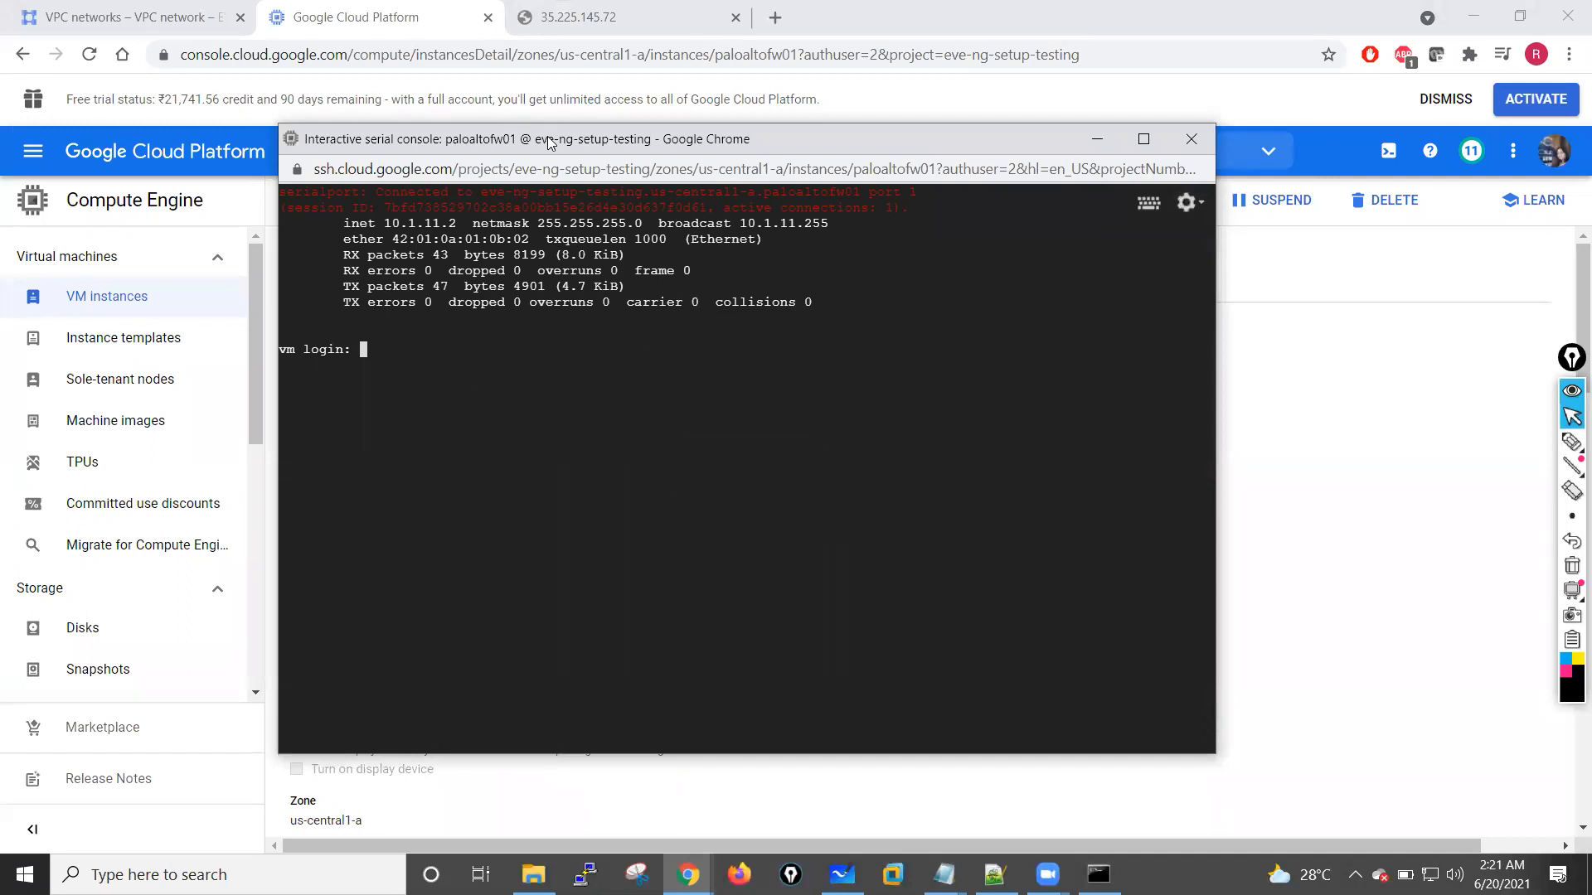
left_click_drag(567, 148, 688, 183)
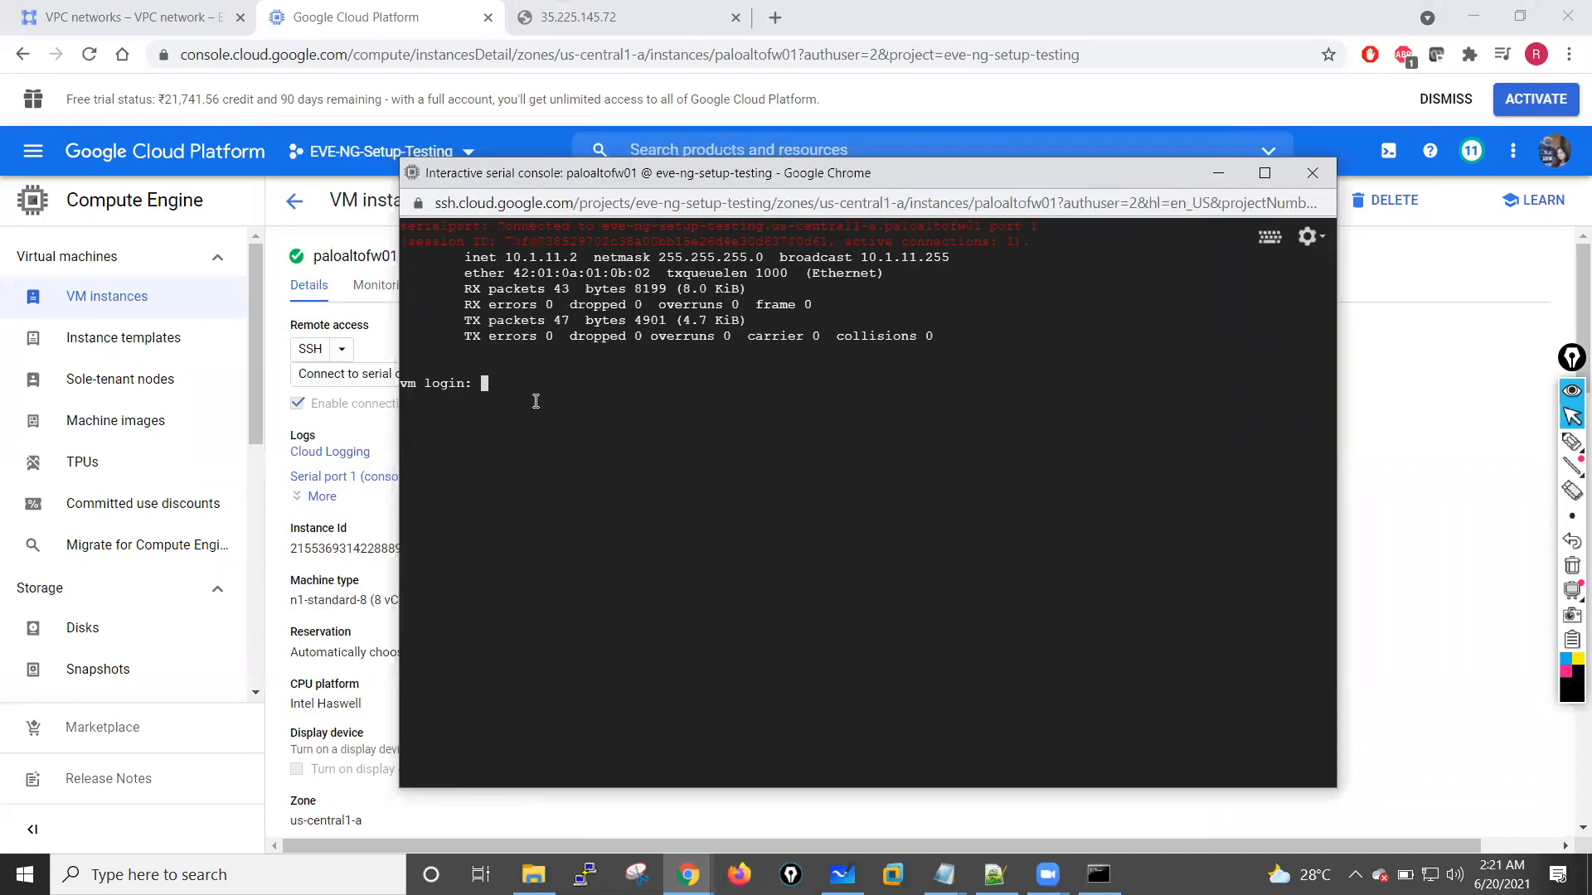
Step: Try to log in at the serial console as admin, submitting the account password at each prompt
type("admin")
key("Return")
key("Return")
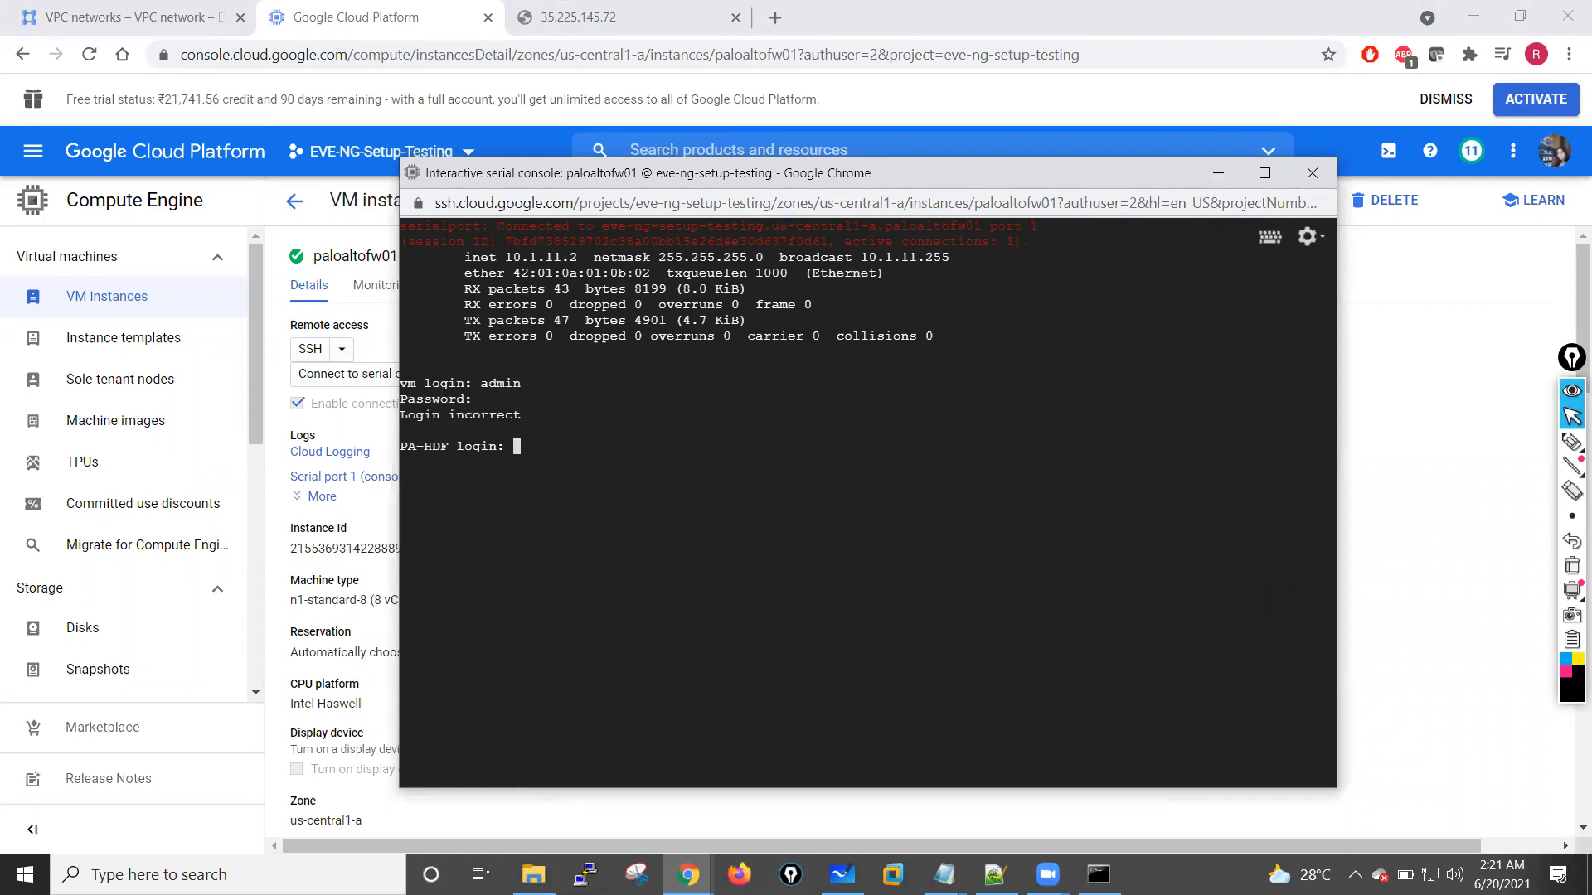
key("Return")
key("Return")
type("admin")
key("Return")
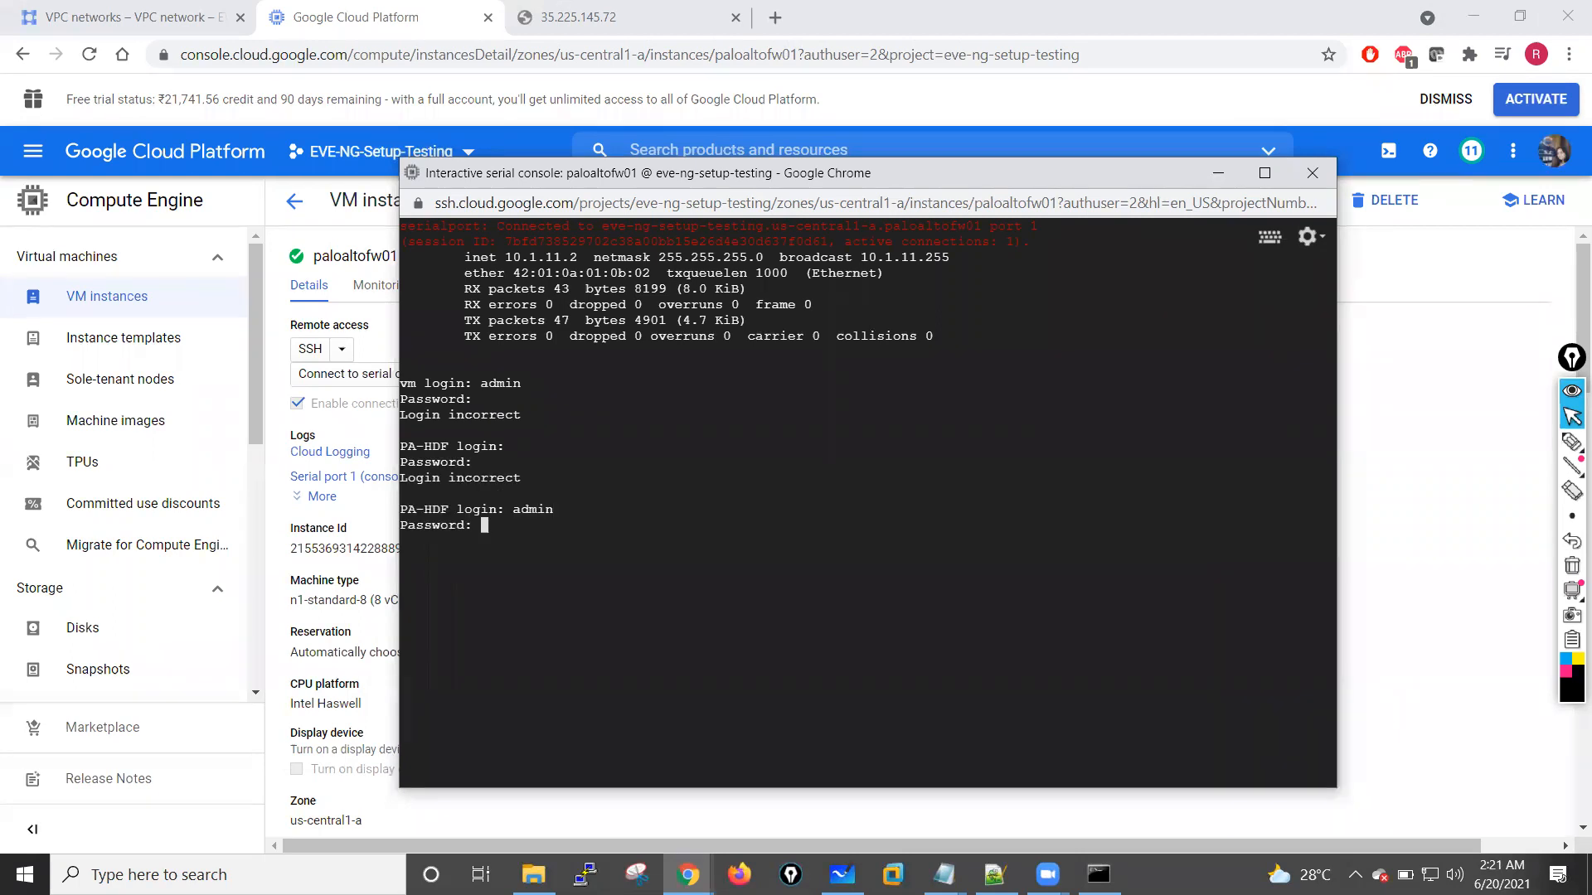
key("Return")
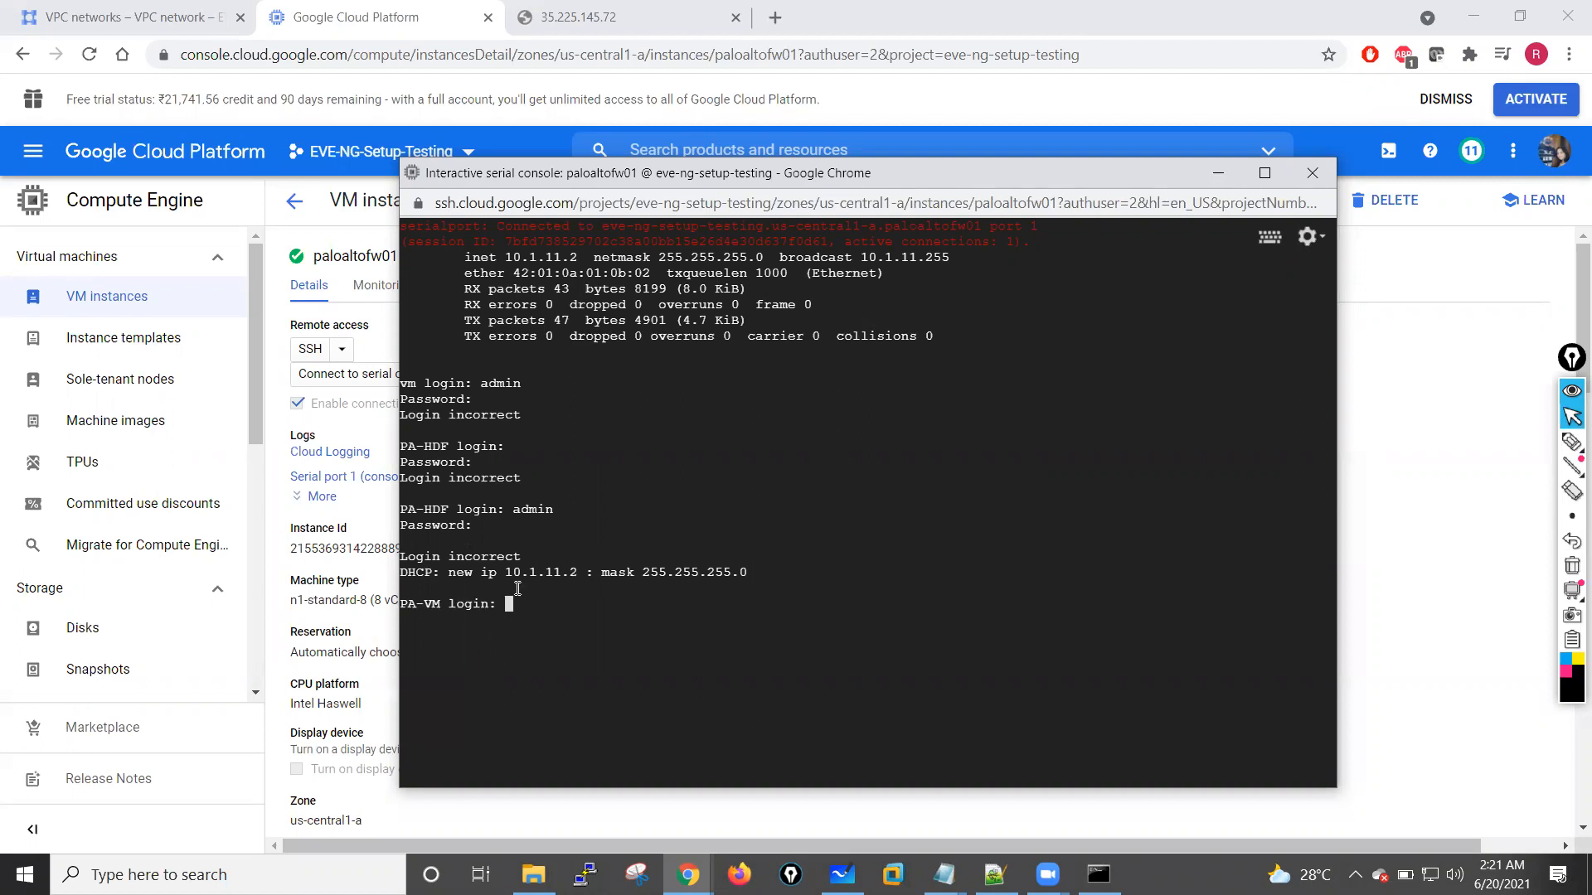
Step: Retry the admin login three times at the PA-VM prompt with the account password, then minimise the console window
key("Return")
key("Return")
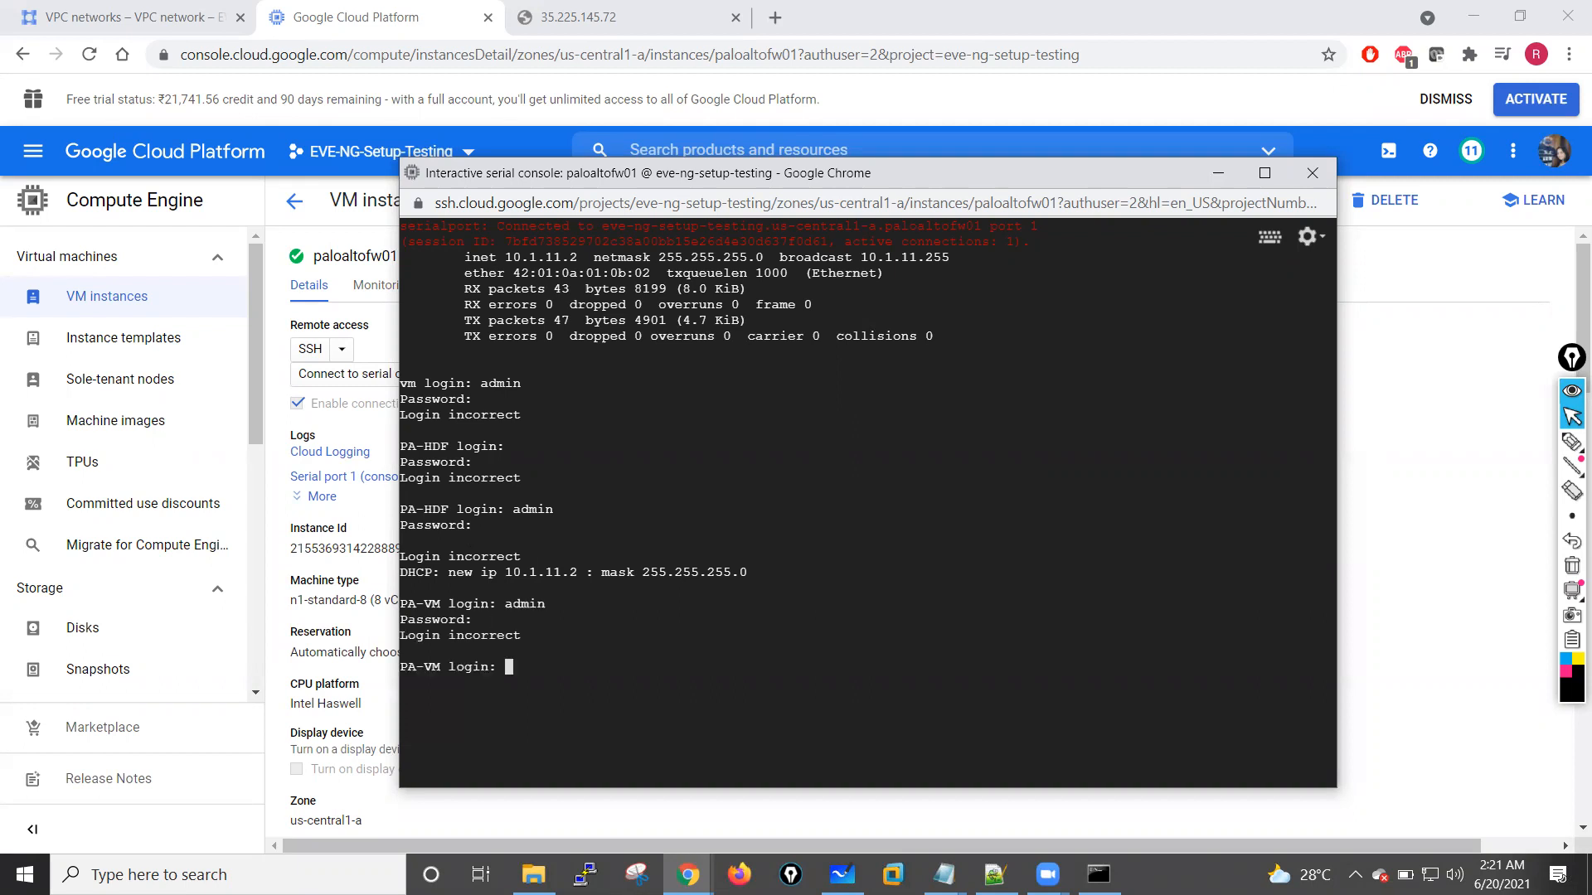
key("Return")
key("Return")
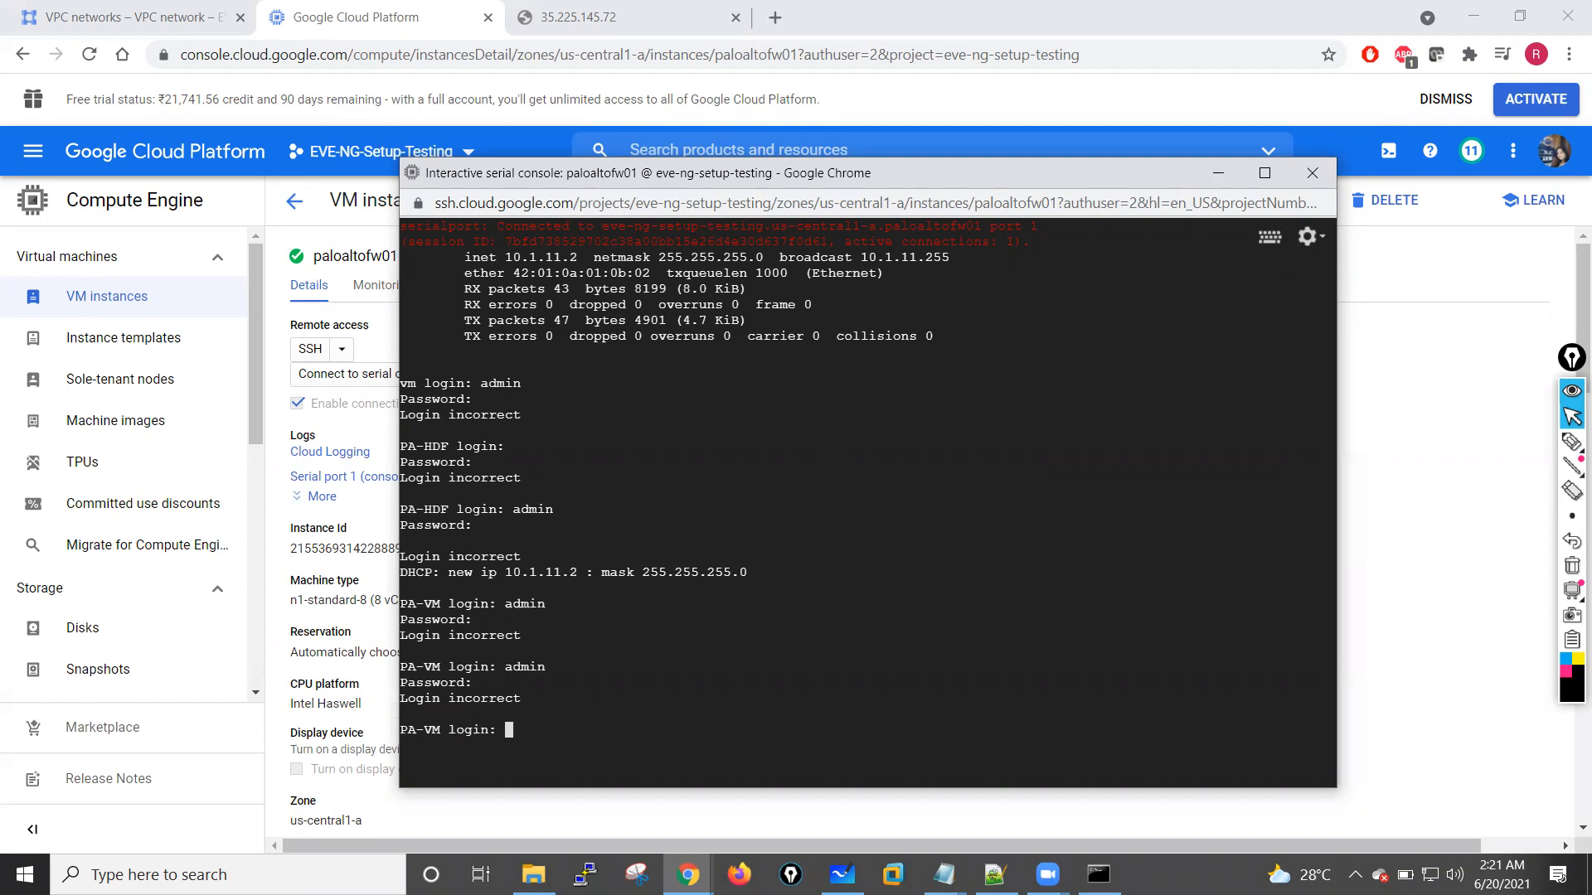
key("Return")
key("Return")
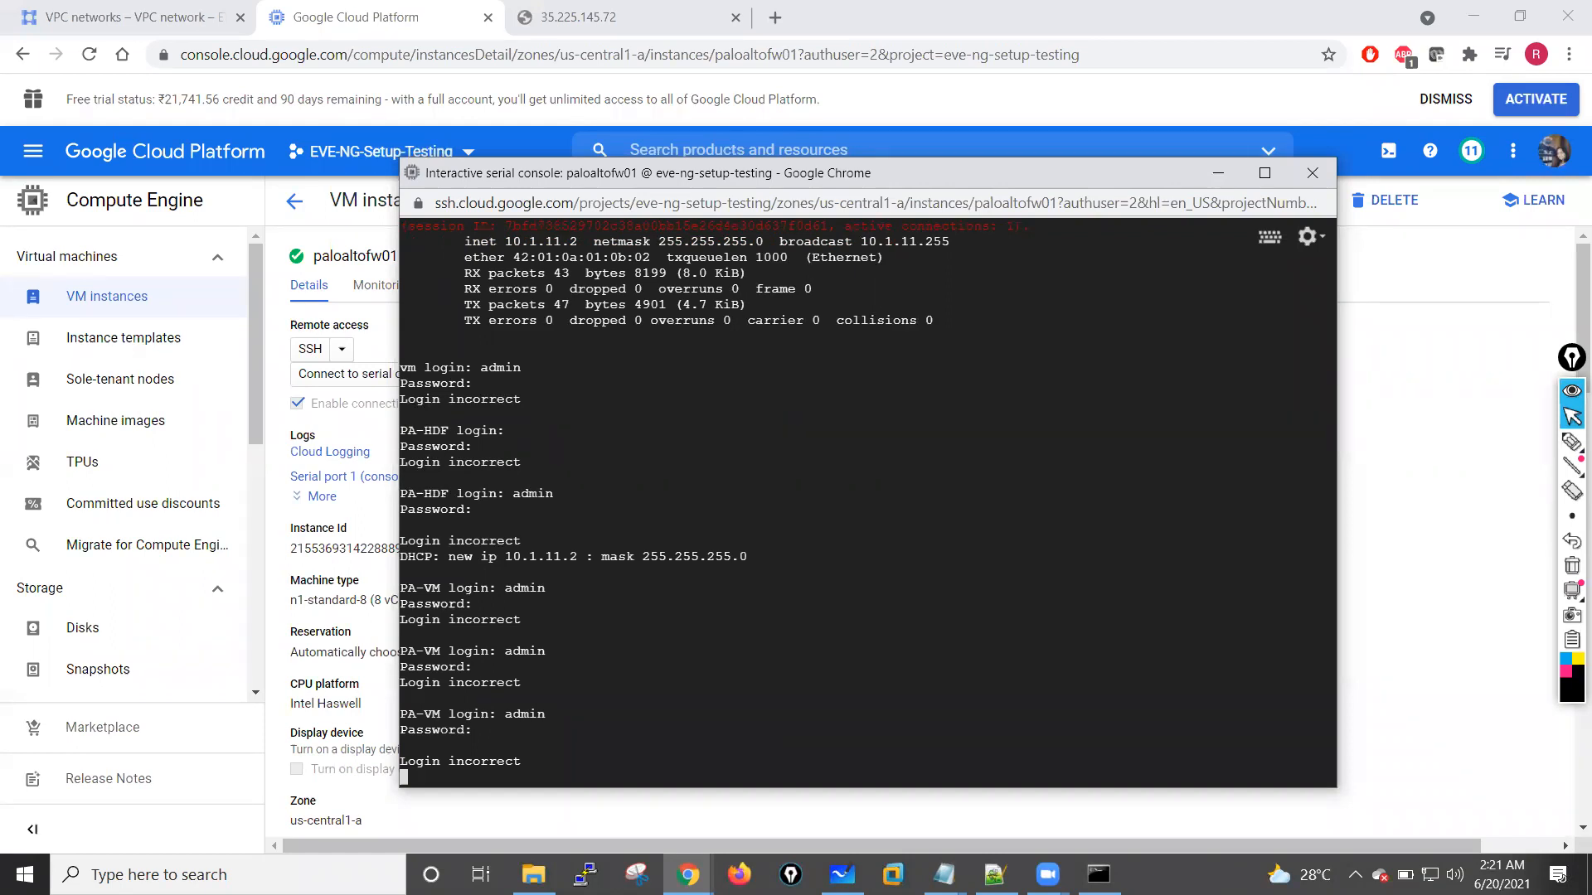
left_click(1217, 178)
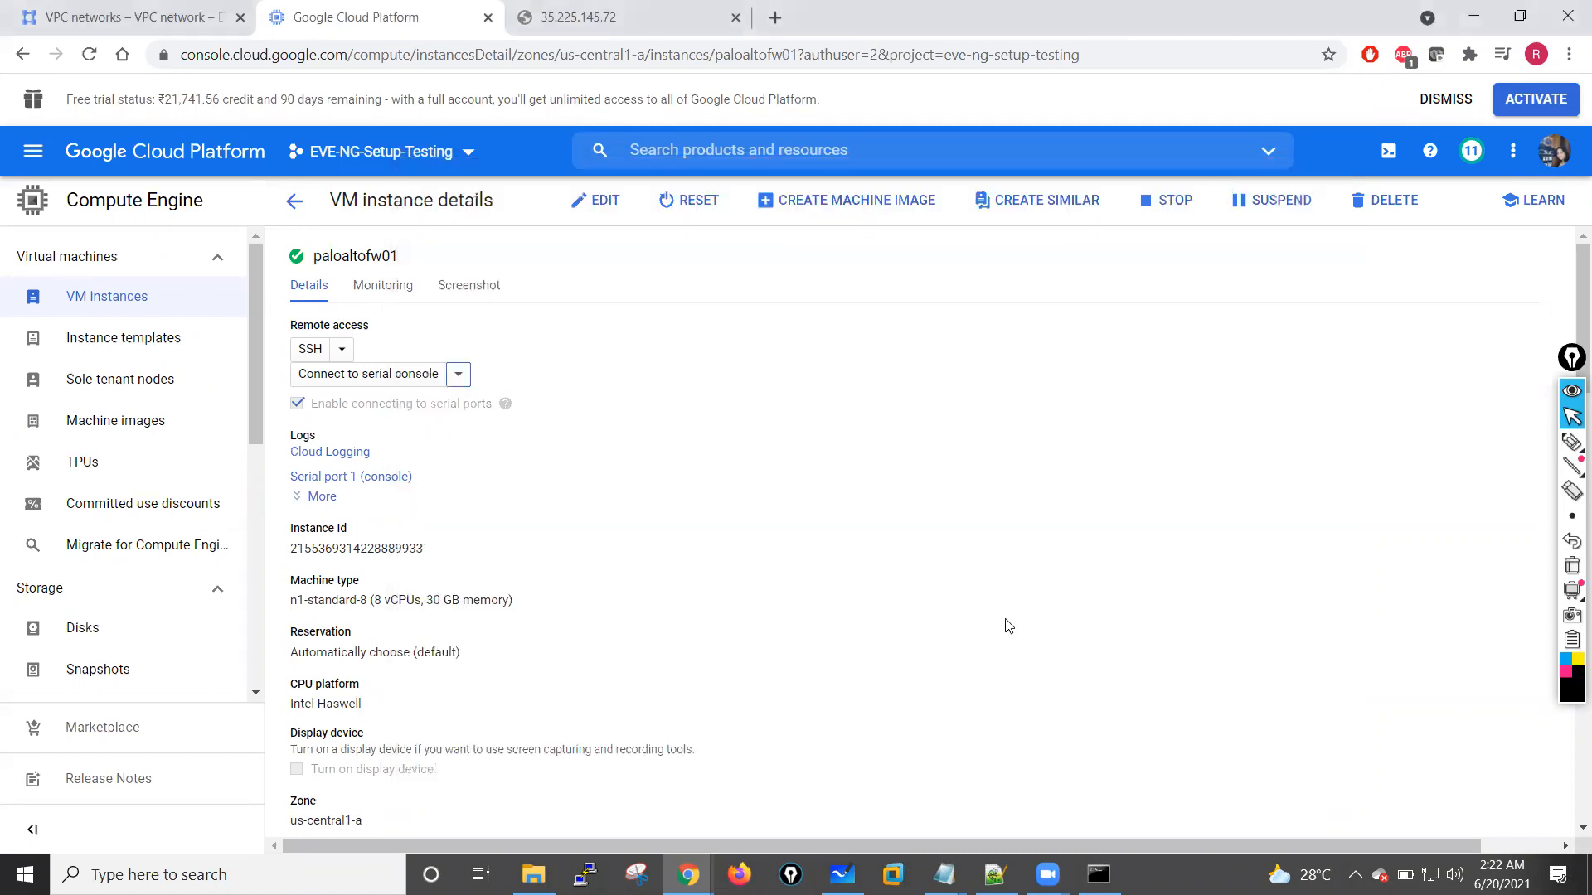
Step: Switch to Command Prompt, stop the continuous ping to 35.225.145.72 and space out the prompt with blank lines
key("alt+Tab")
left_click(740, 479)
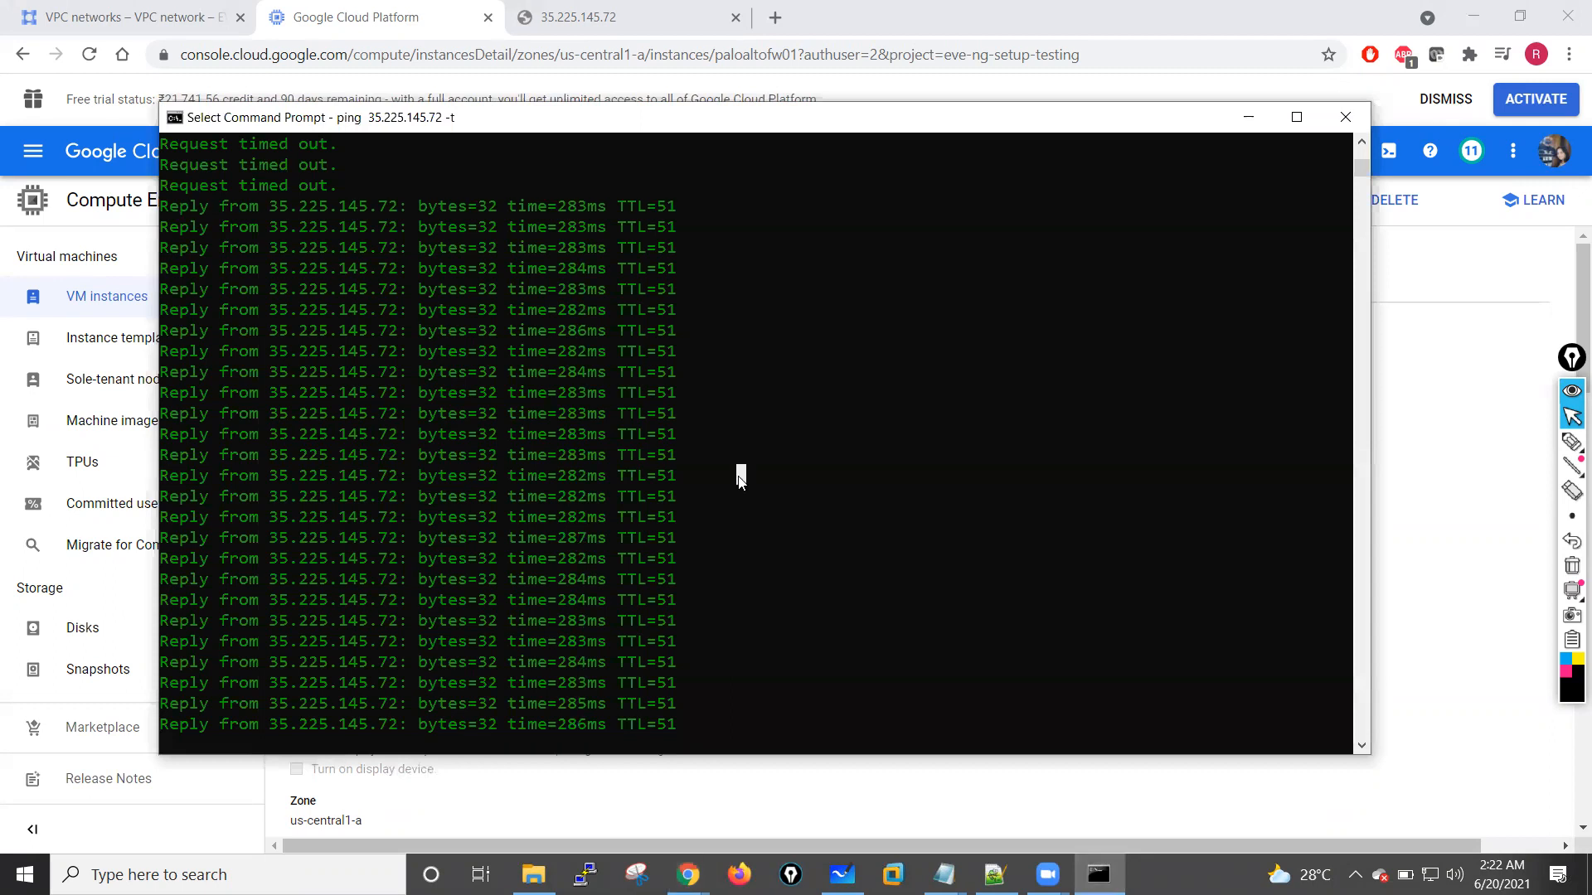
key("ctrl+c")
key("Return")
key("Return")
key("Return")
key("Return")
key("Return")
key("Return")
key("Return")
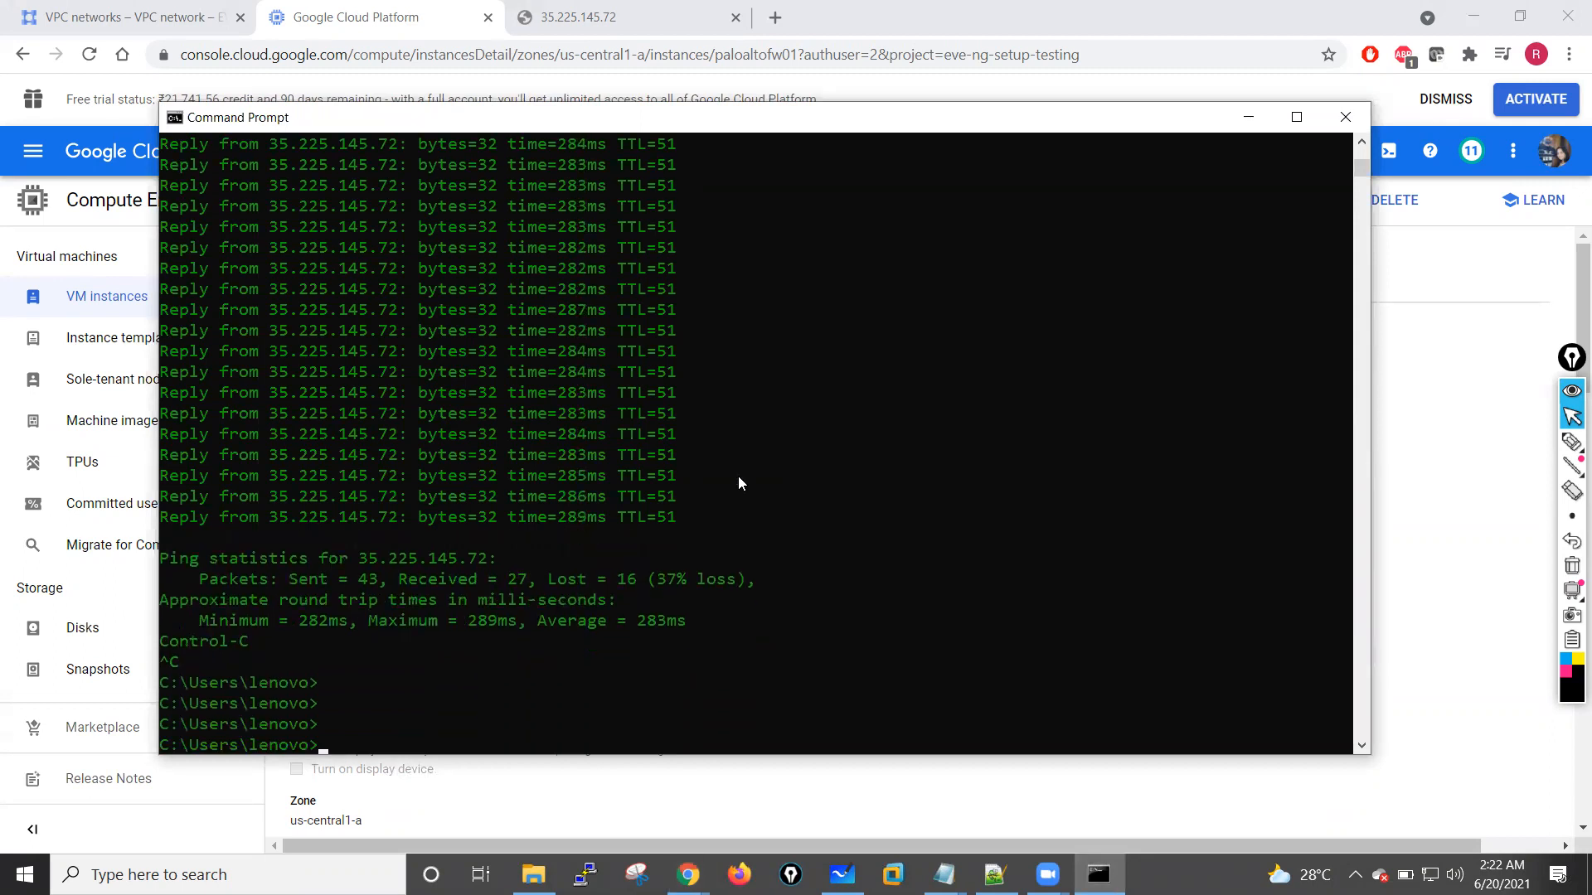
key("Return")
key("Return")
key("Return")
key("Return")
key("Return")
key("Return")
key("Return")
key("Return")
key("Return")
key("Return")
key("Return")
key("Return")
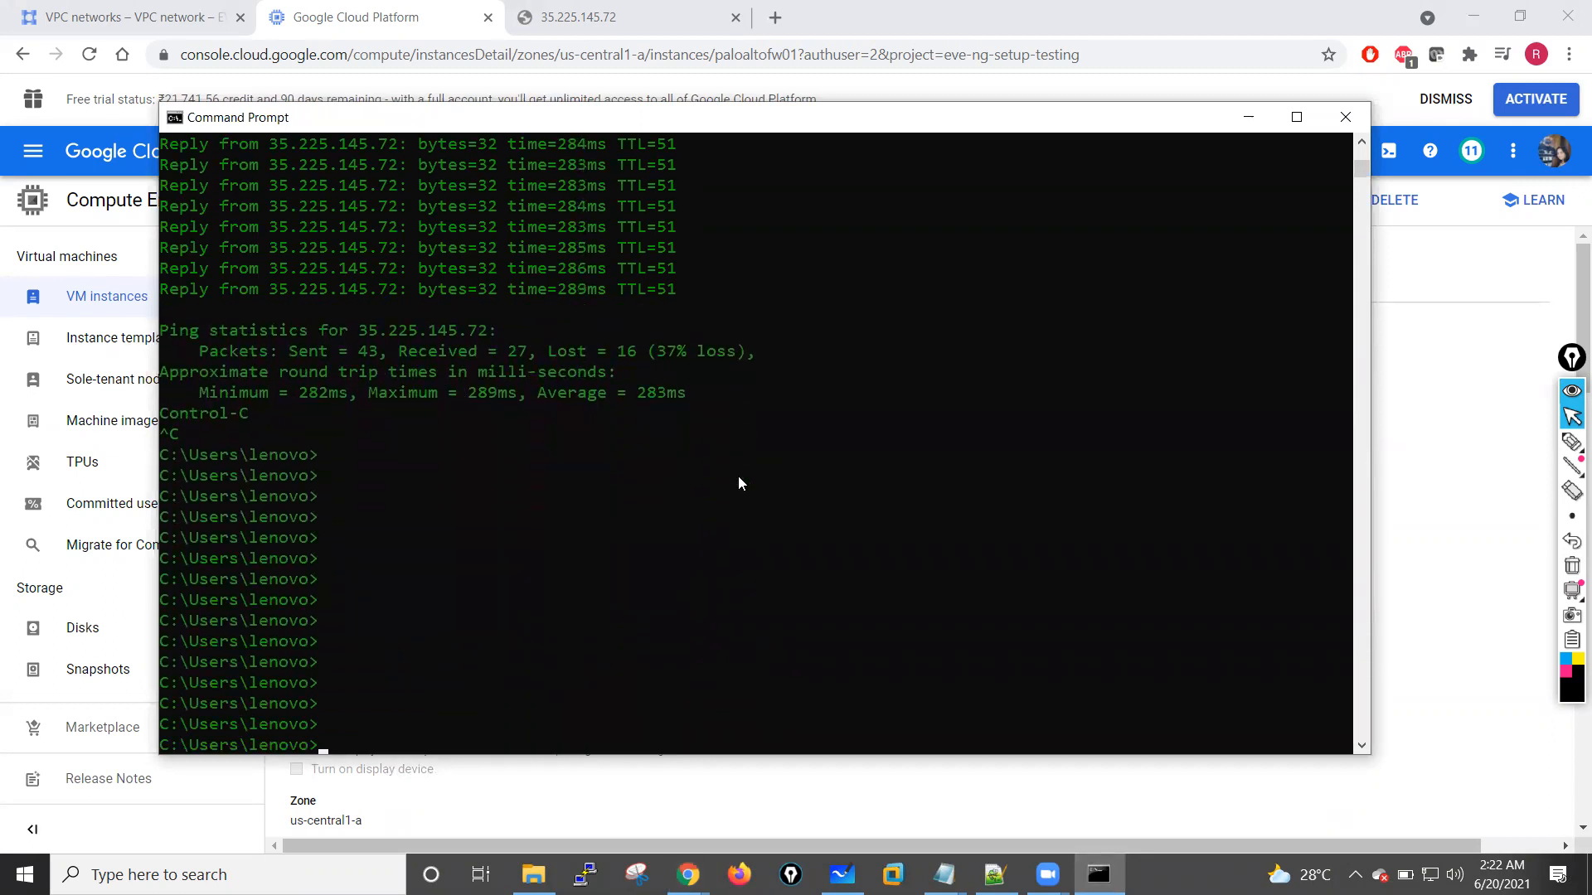
key("Return")
Step: List the user folder with dir and highlight the mypalofw and mypalofw.pub key files
type("dir")
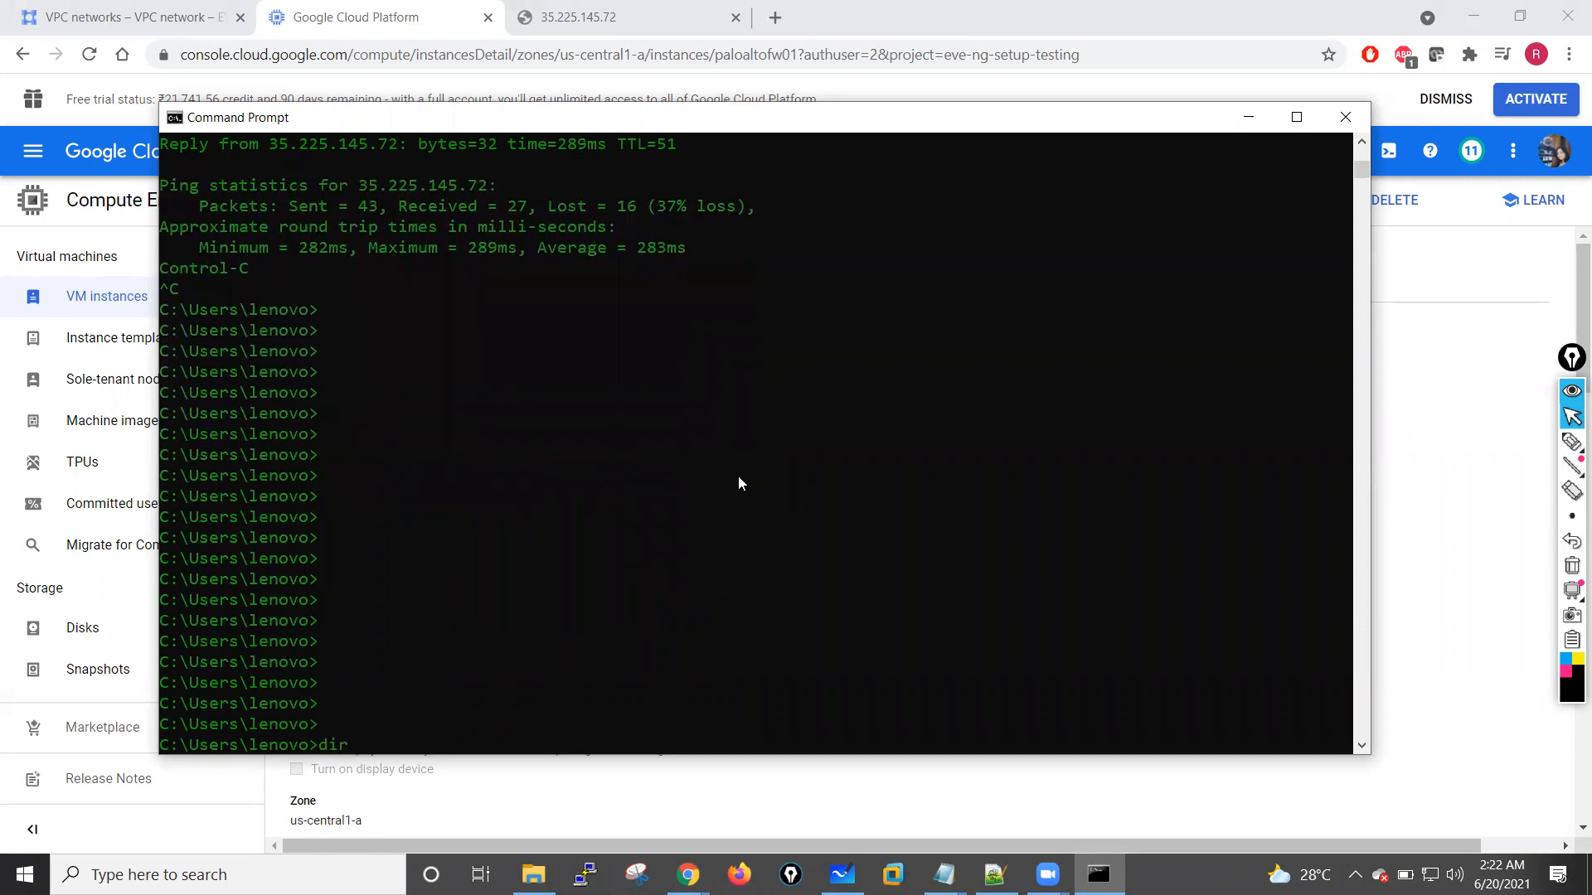
key("Return")
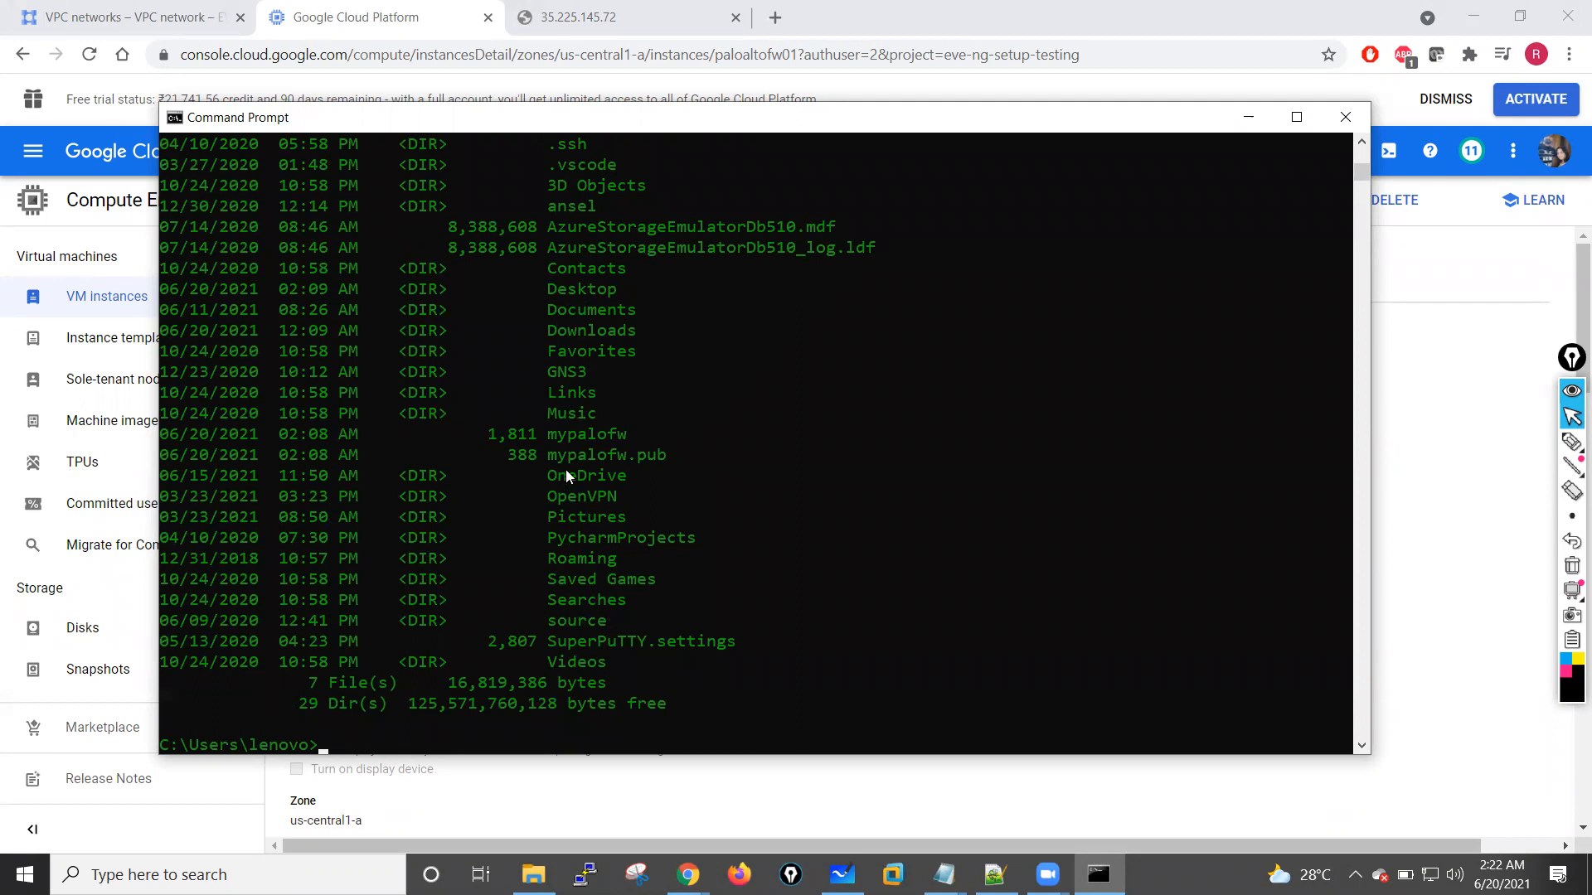
left_click_drag(551, 436, 661, 456)
left_click(805, 542)
key("Return")
key("Return")
key("Return")
key("Return")
key("Return")
key("Return")
key("Return")
key("Return")
key("Return")
key("Return")
key("Return")
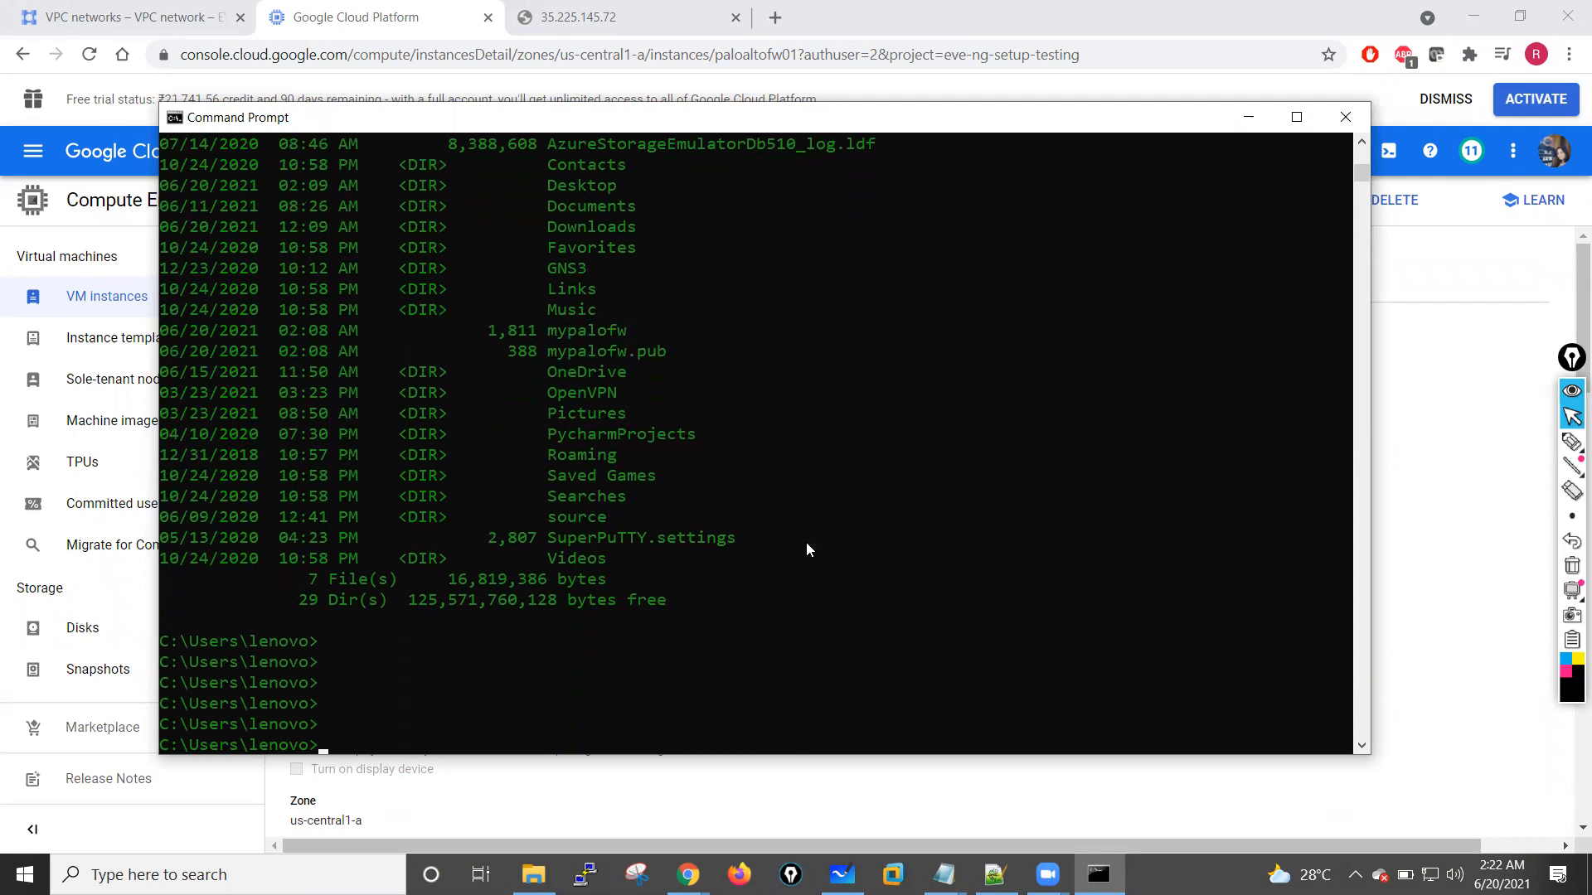
type("ssh")
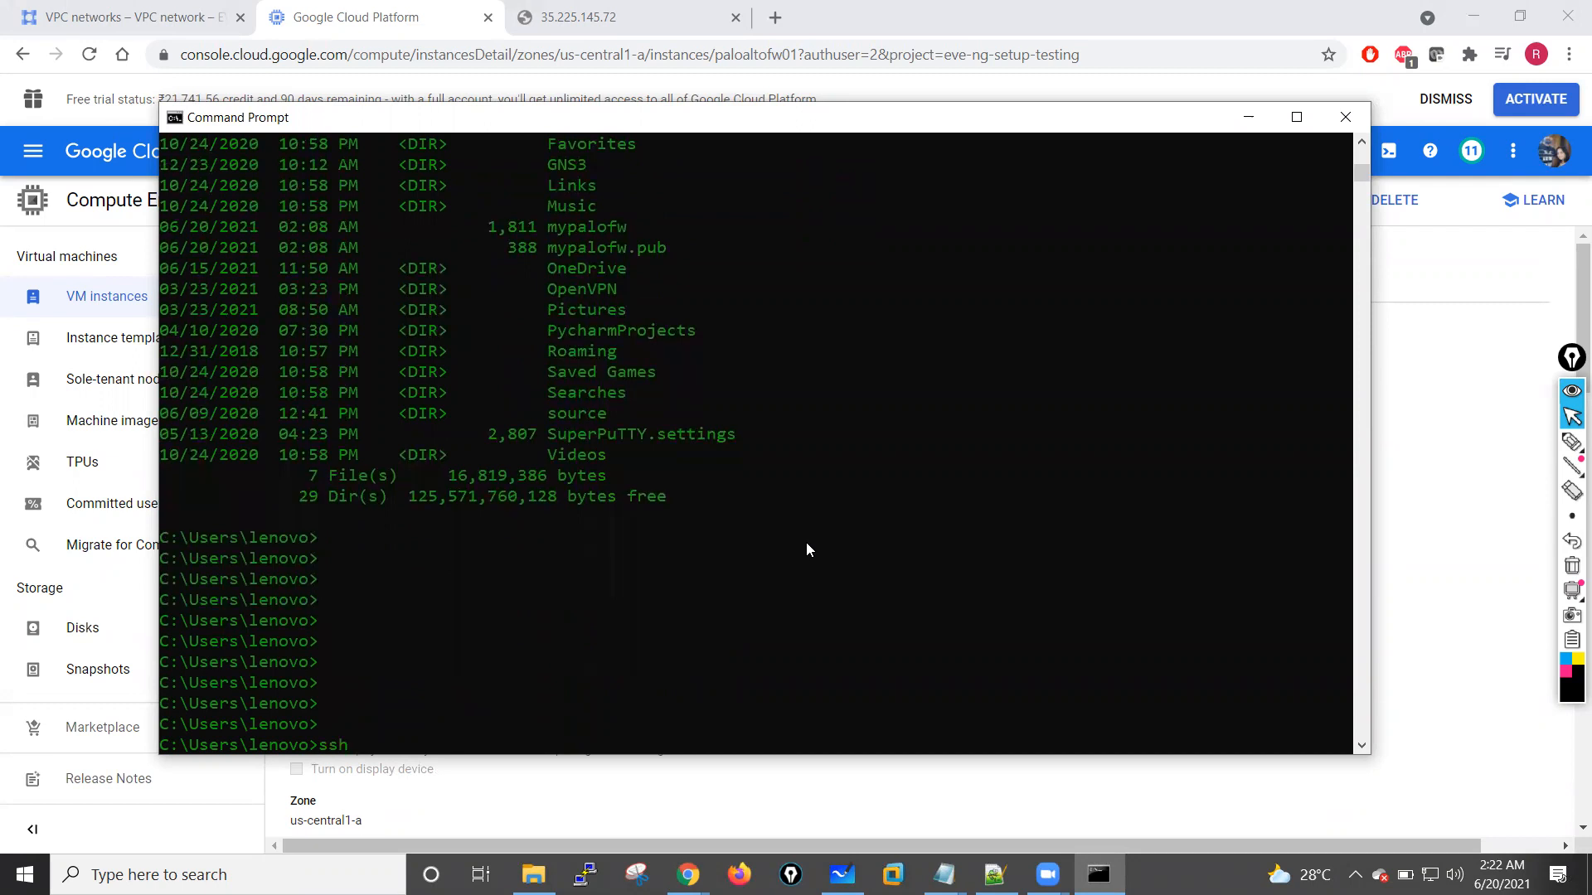
type(" -i pafw admin@35.225.1")
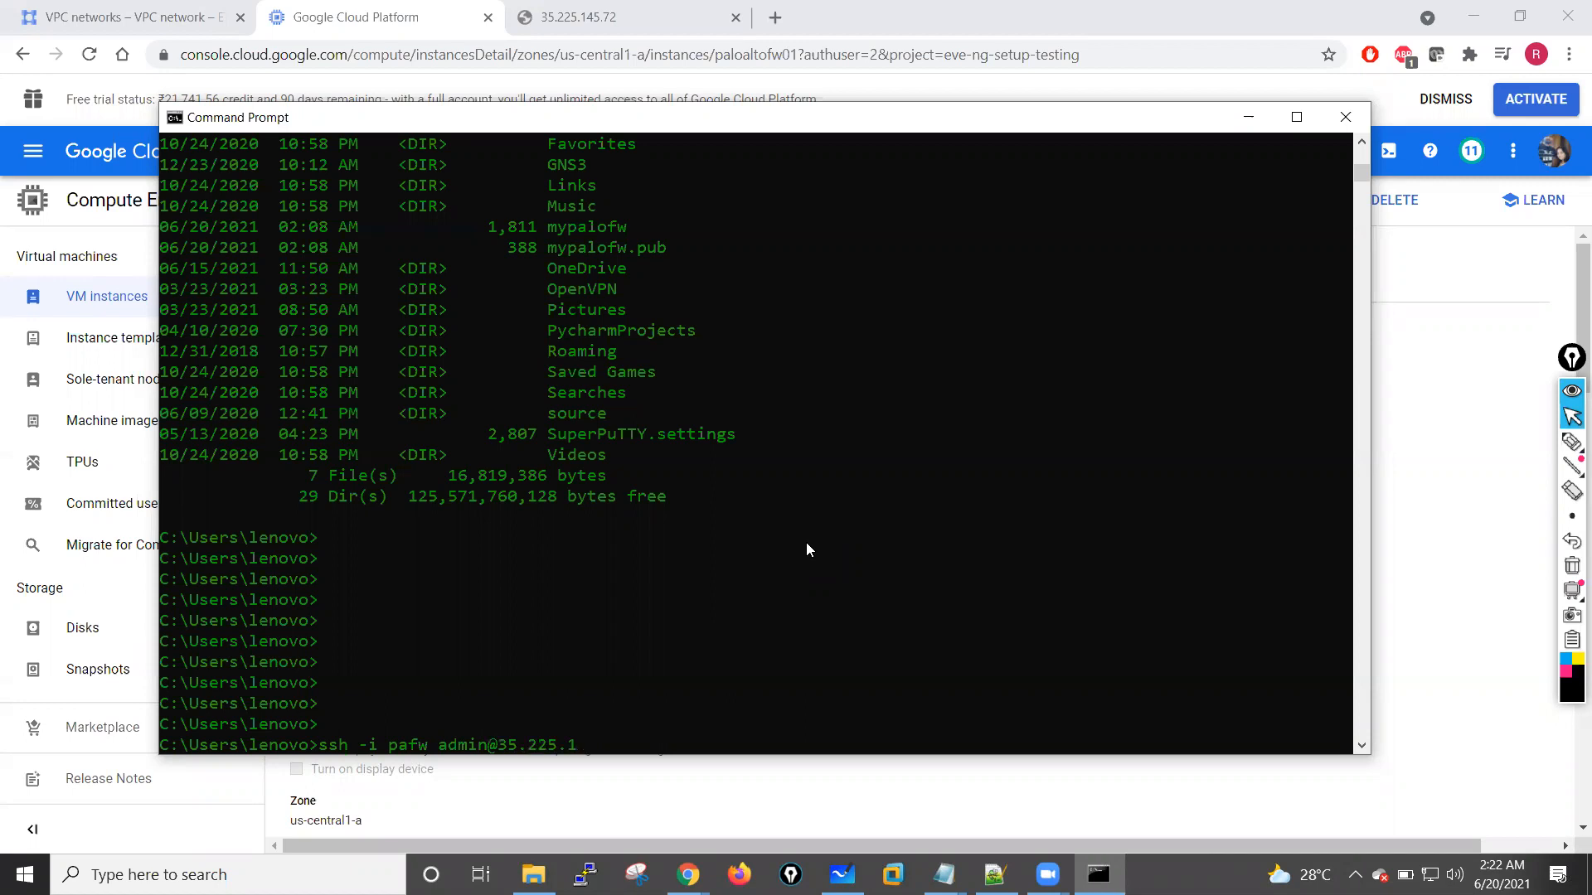
type("45.72")
key("Return")
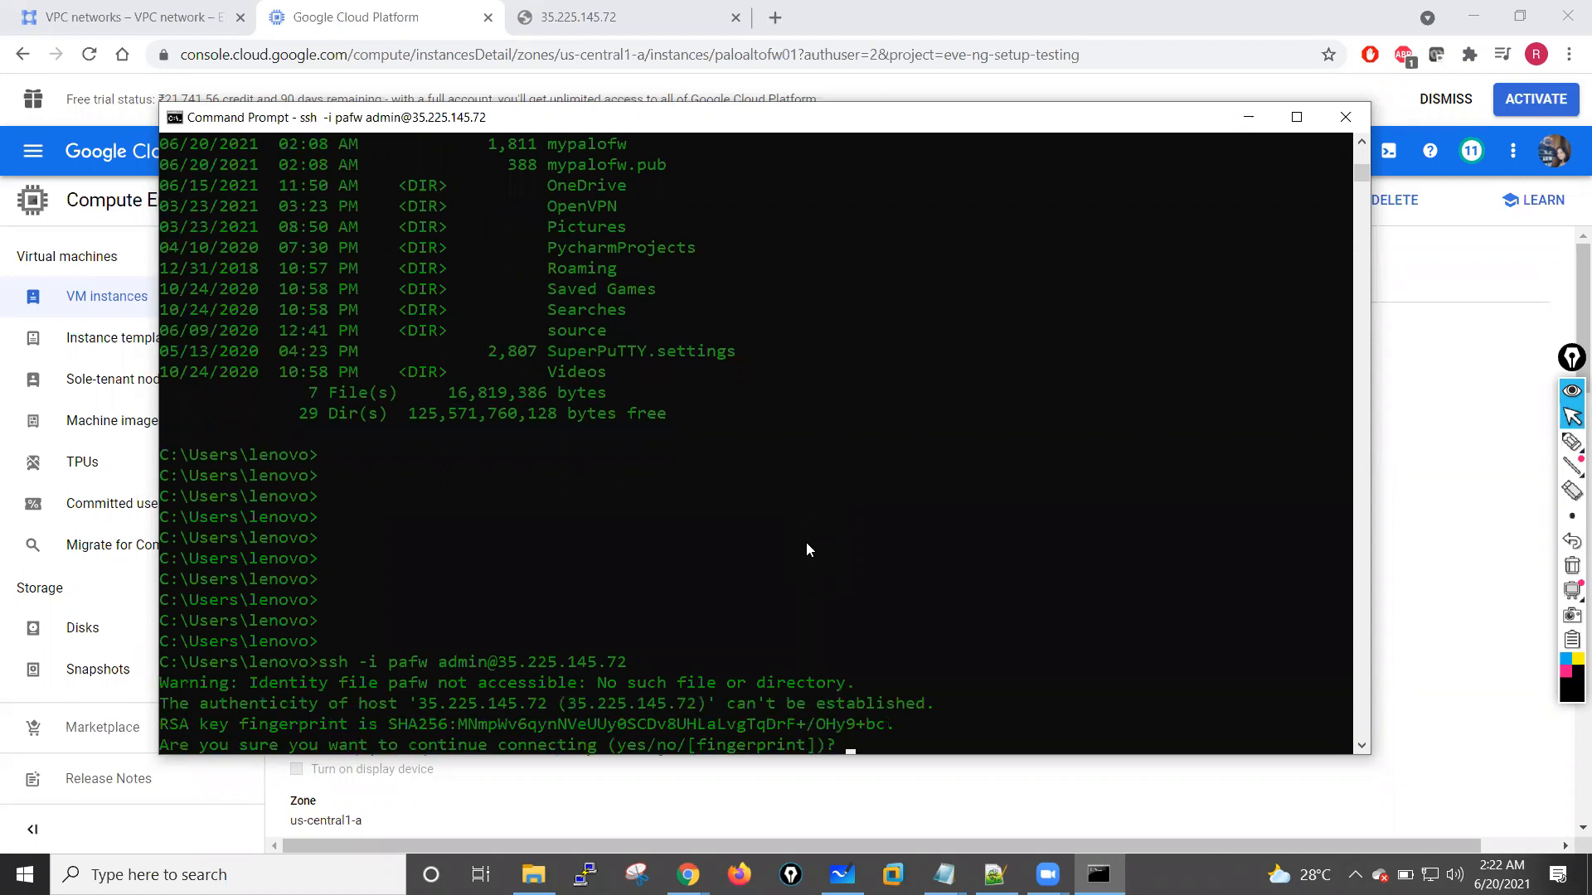
type("yes")
key("Return")
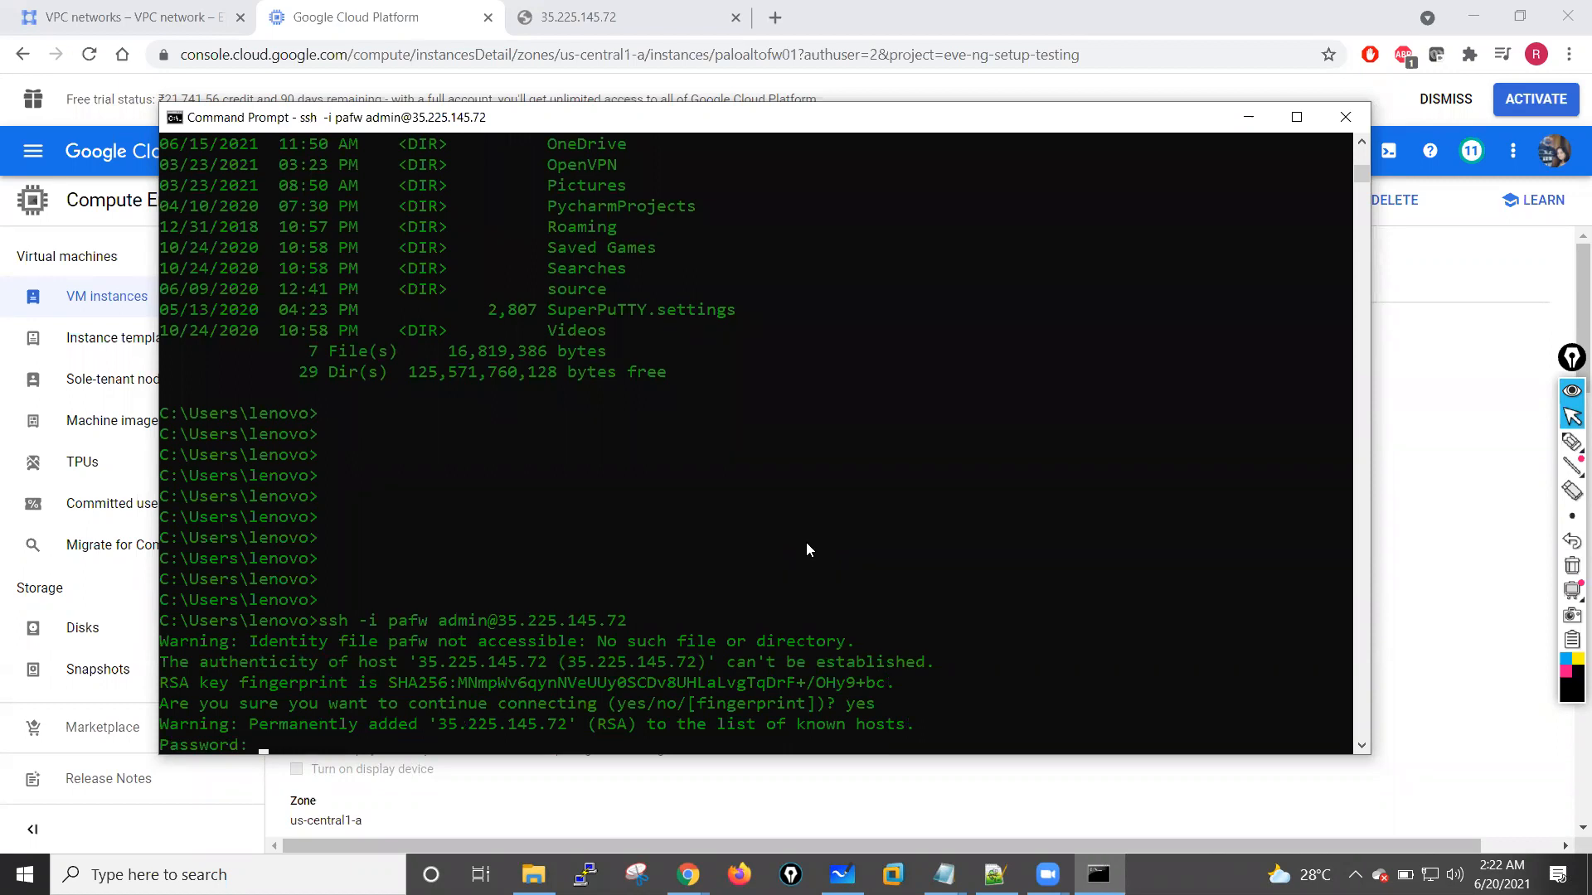
Step: Try to authenticate the SSH session as admin by submitting the account password at each prompt
key("Return")
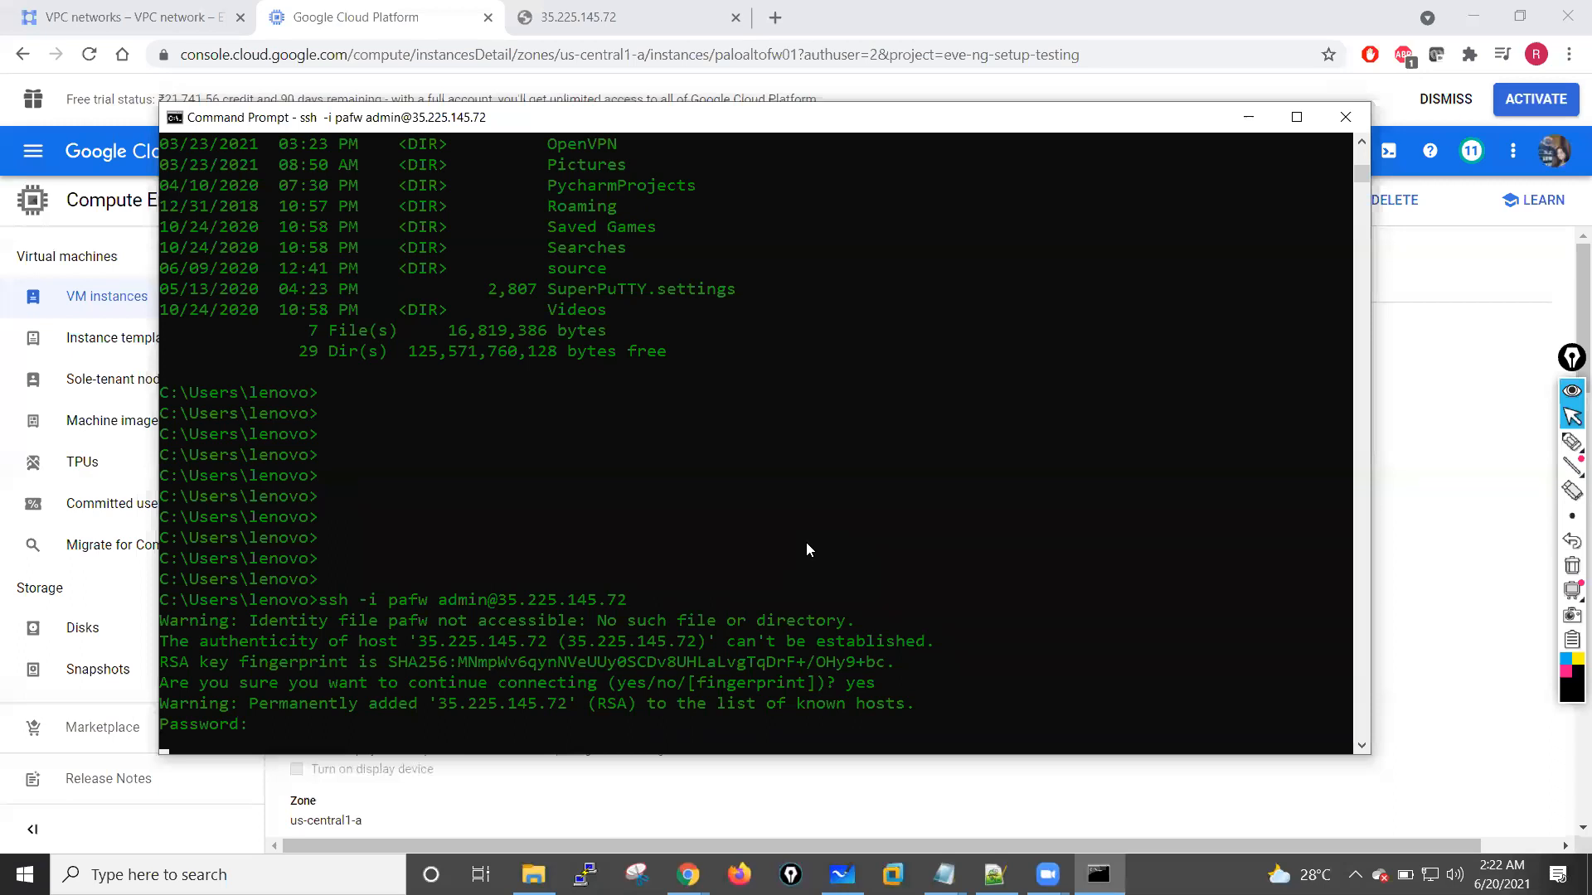
key("Return")
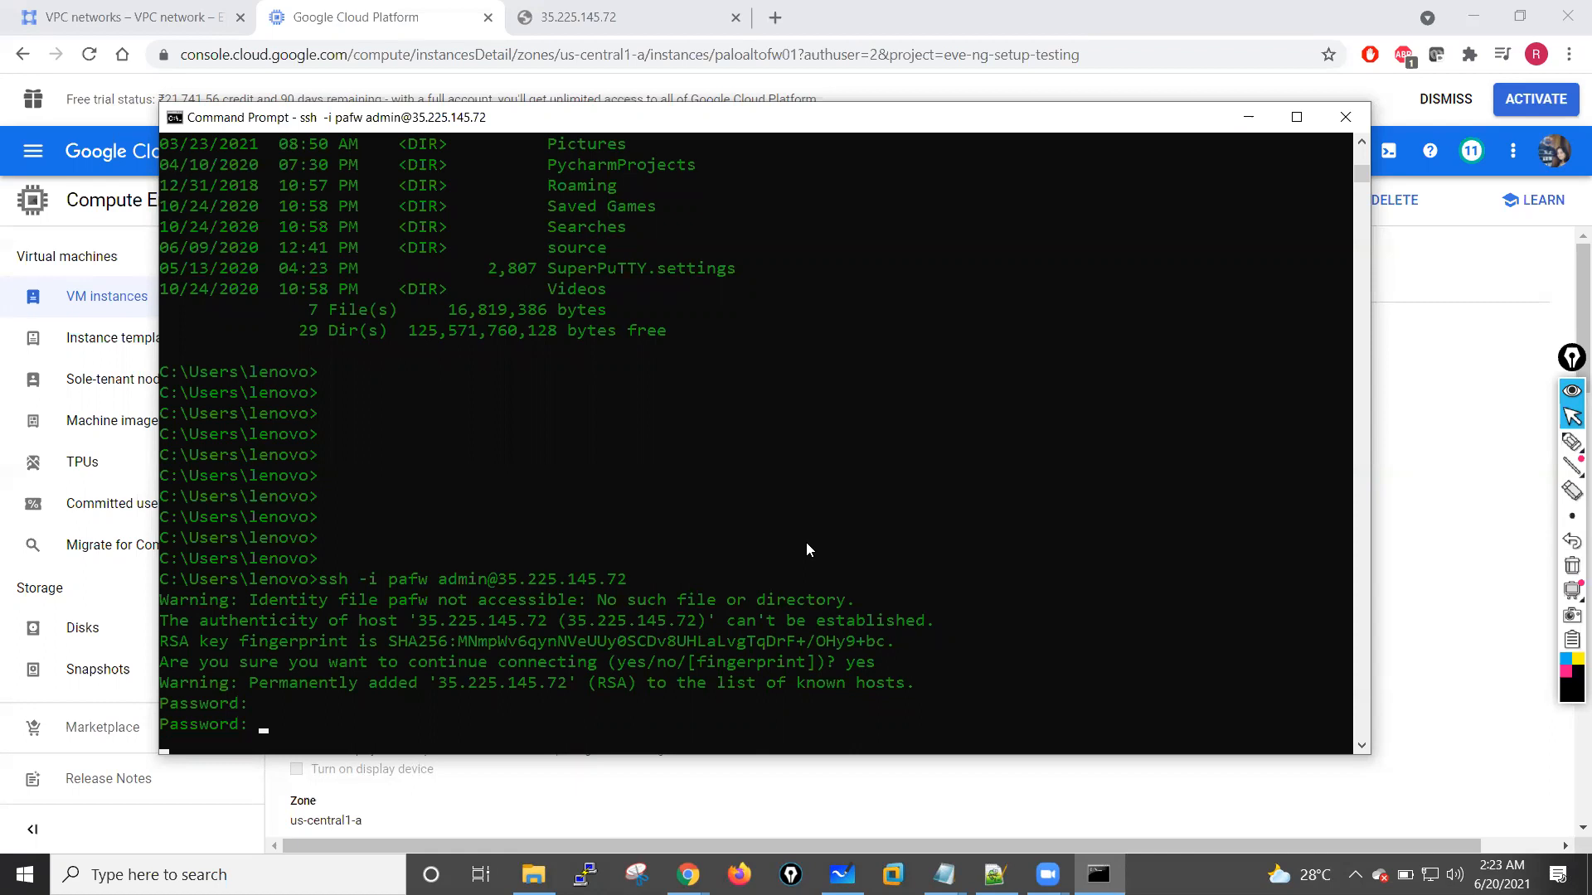
key("Return")
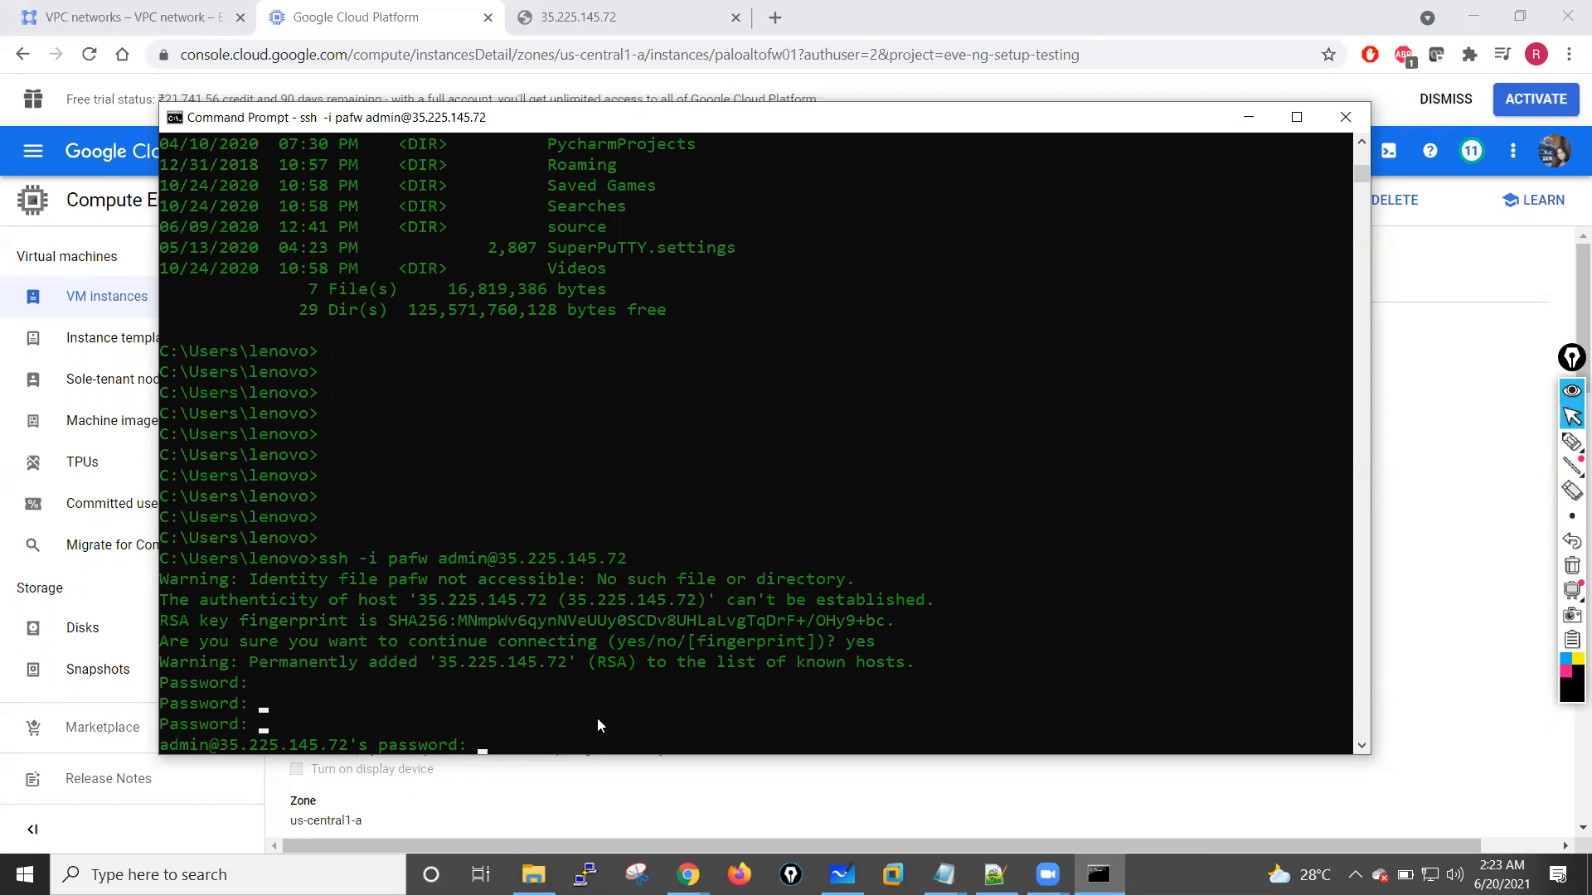
scroll(597, 725, "down", 1)
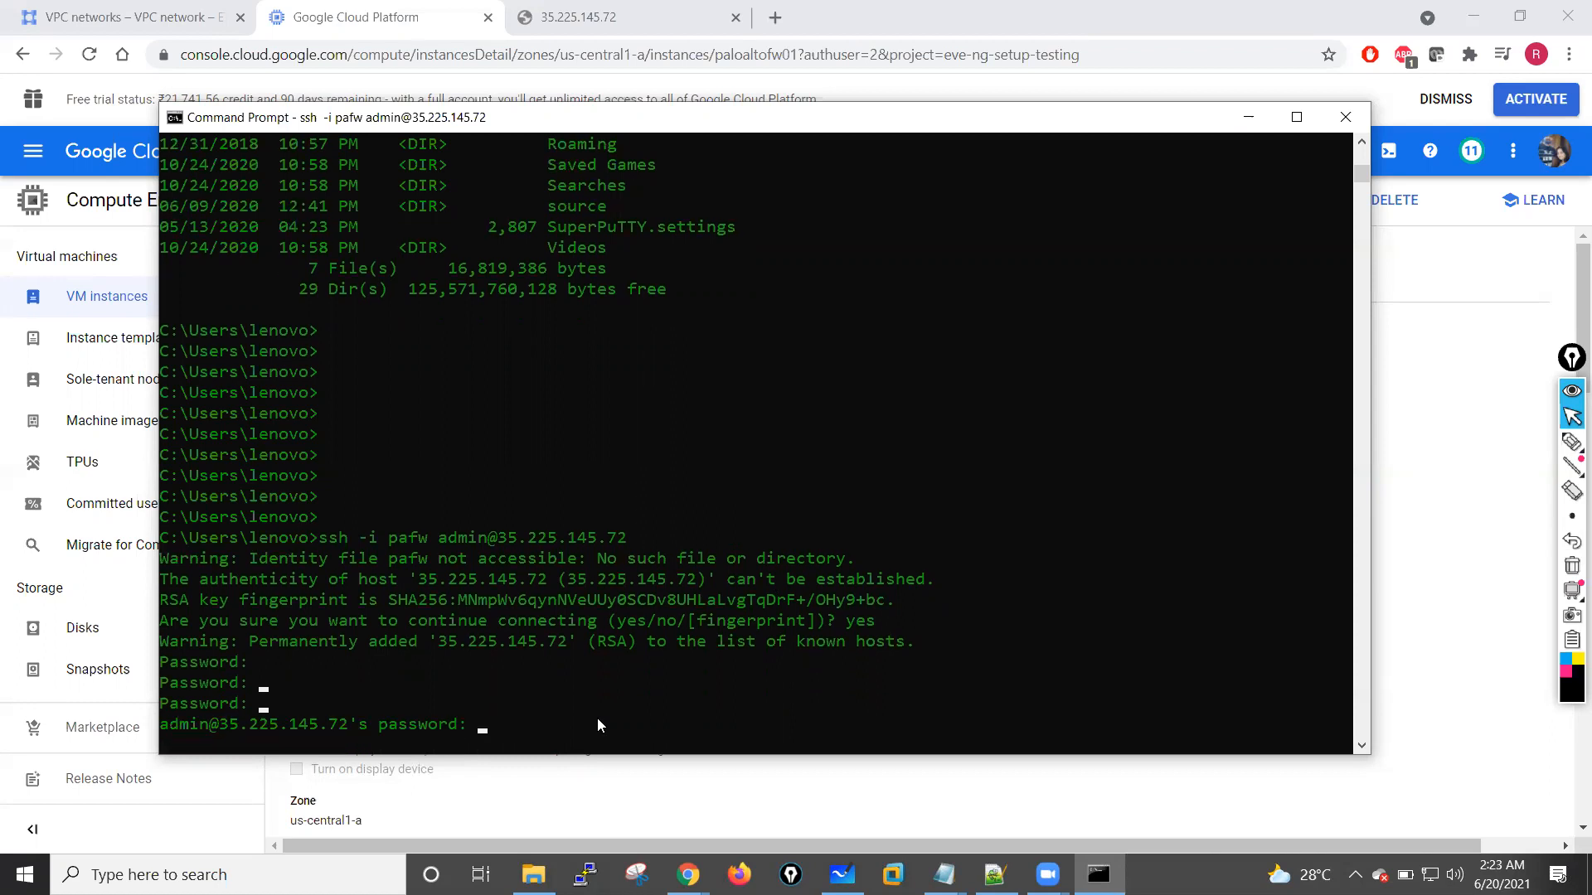
key("Return")
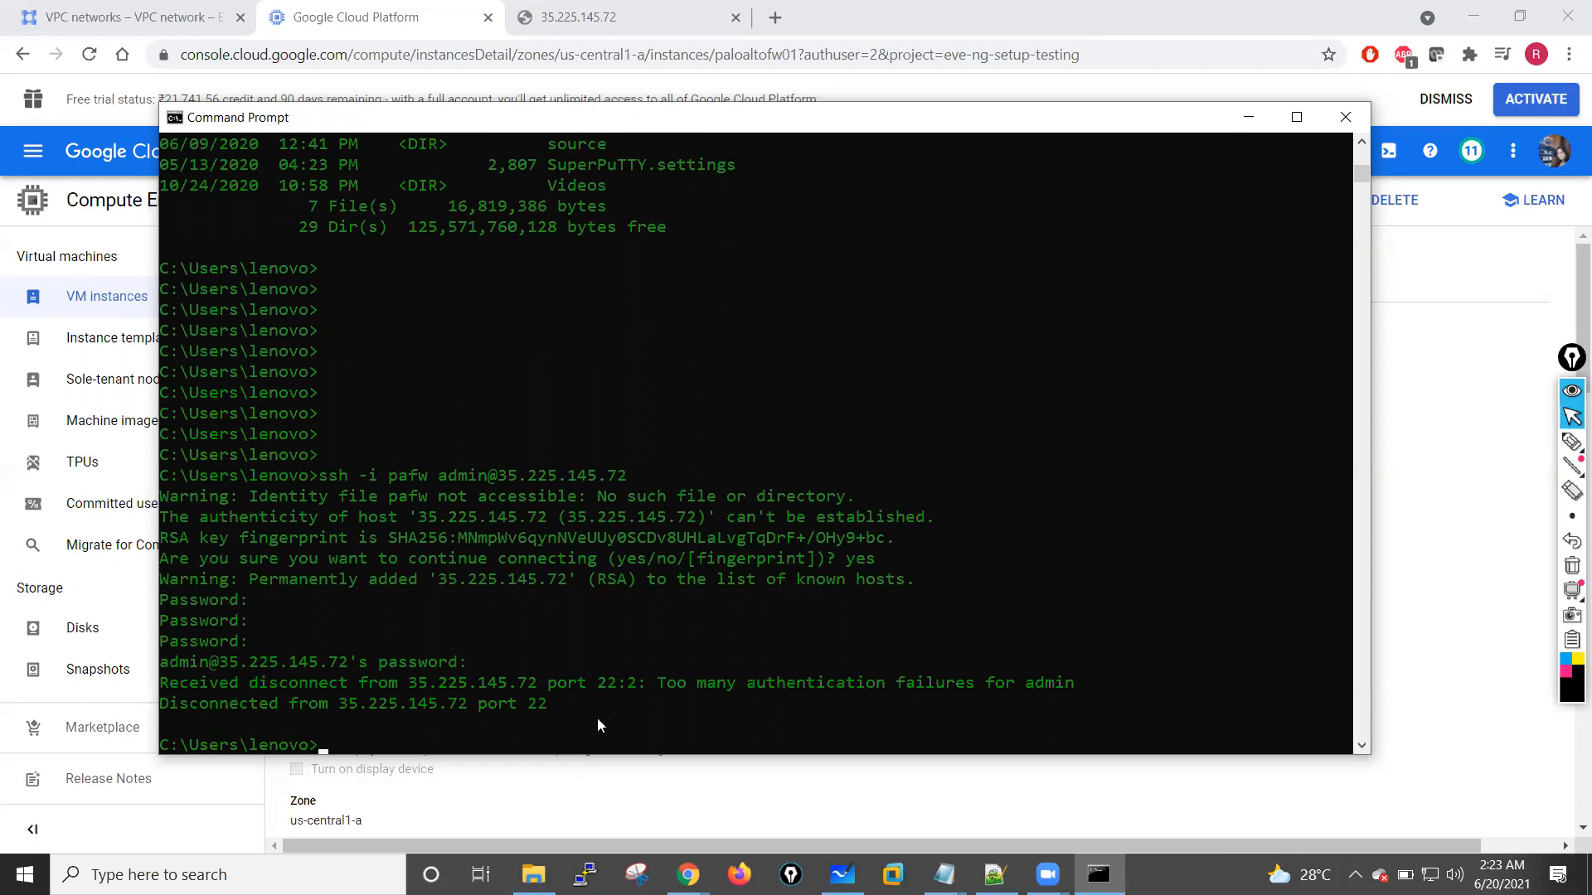
key("Return")
key("Return")
key("Return")
key("Return")
key("Return")
key("Up")
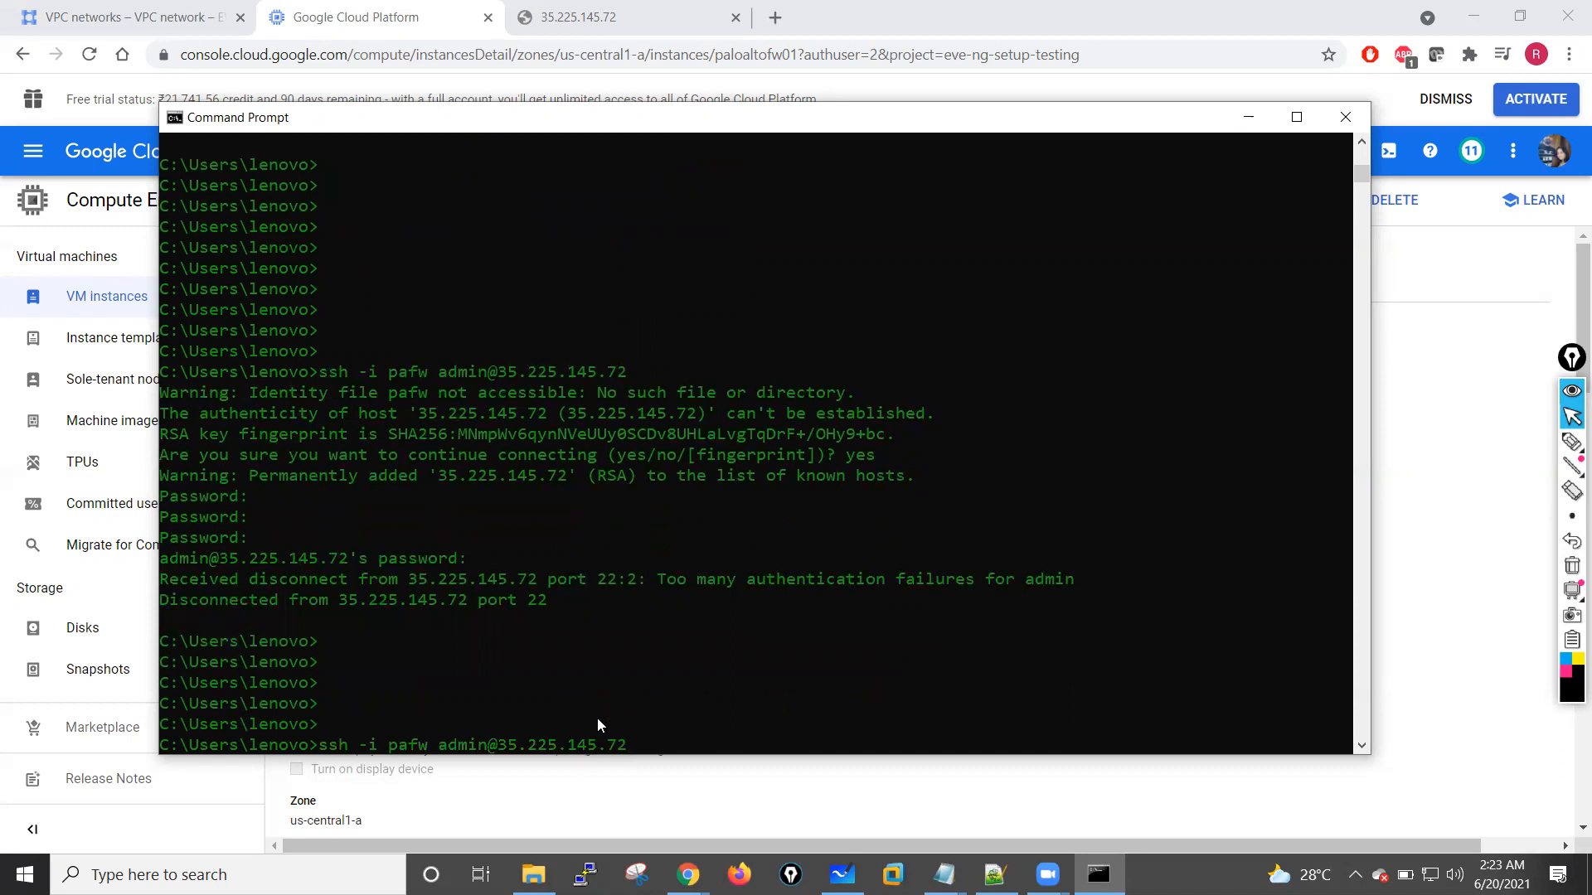
key("Return")
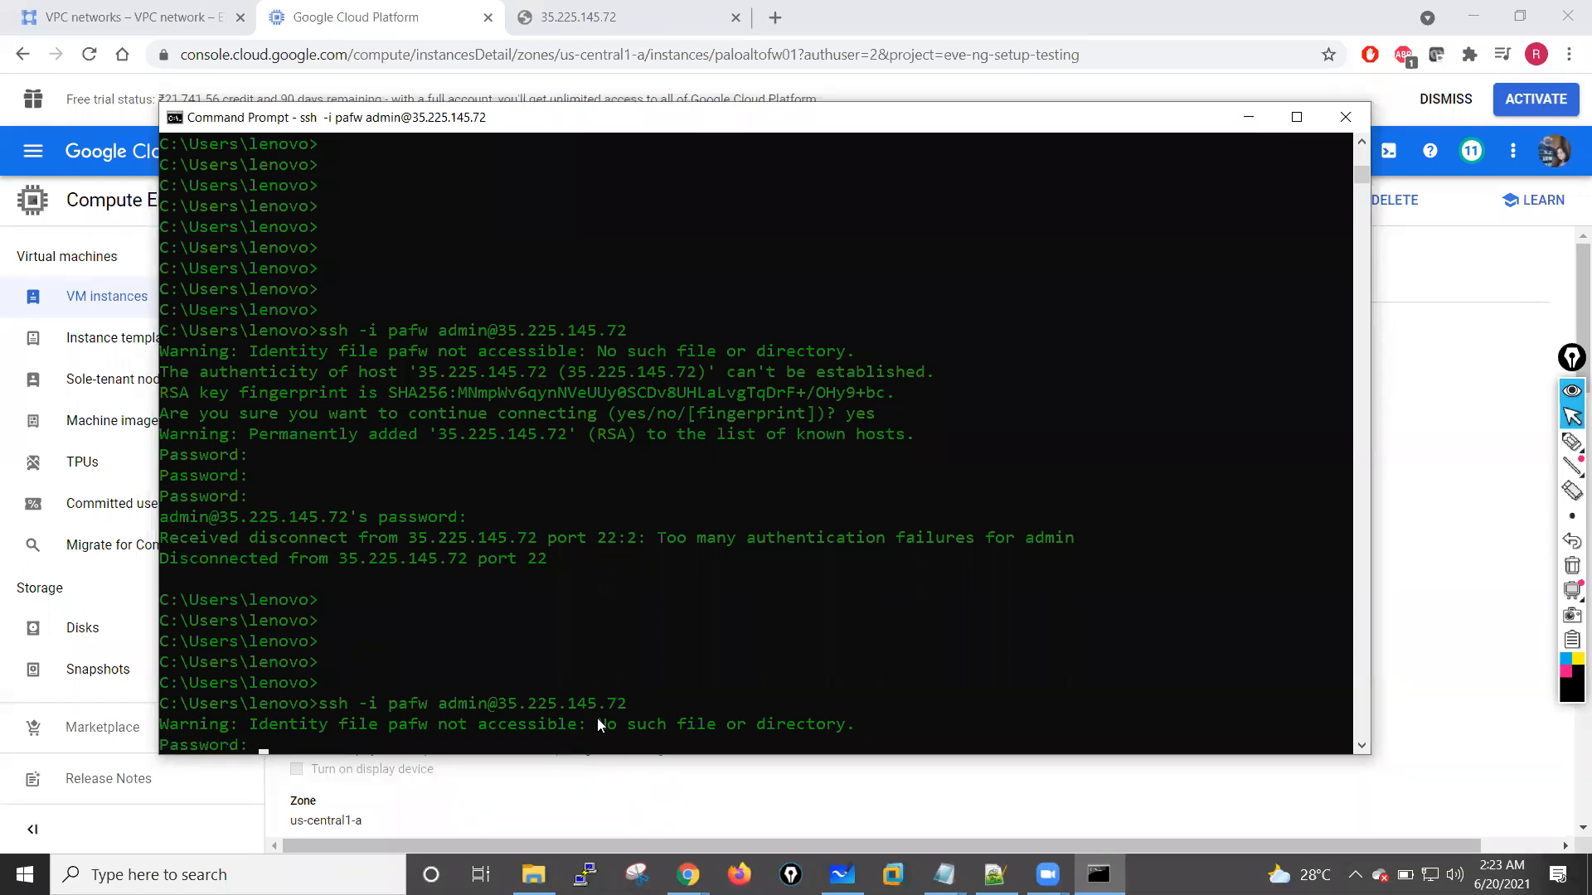
key("Return")
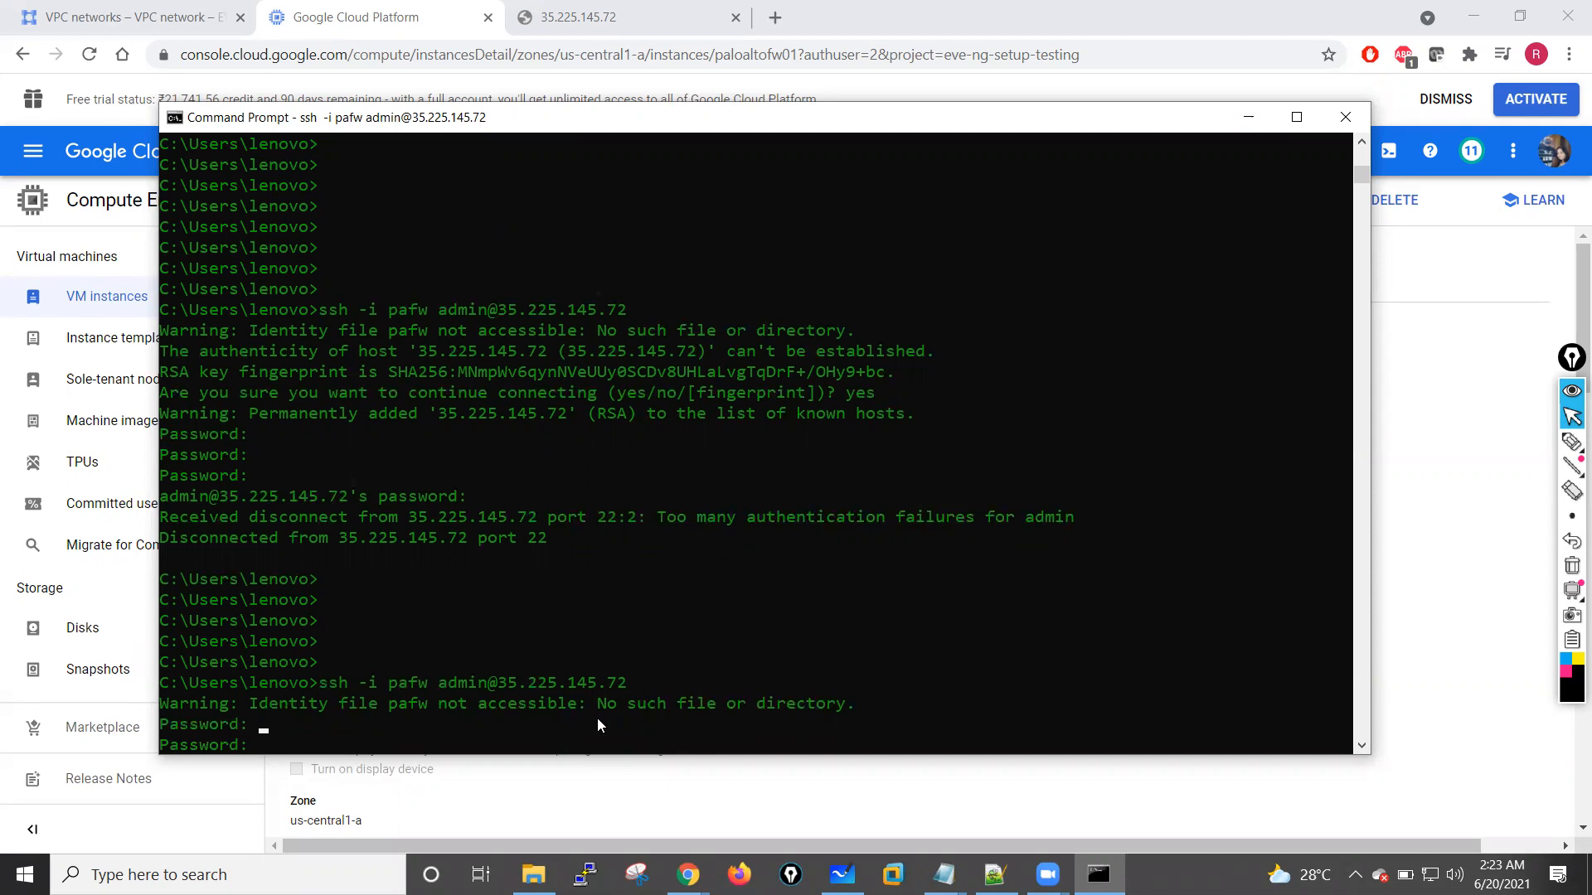
key("Return")
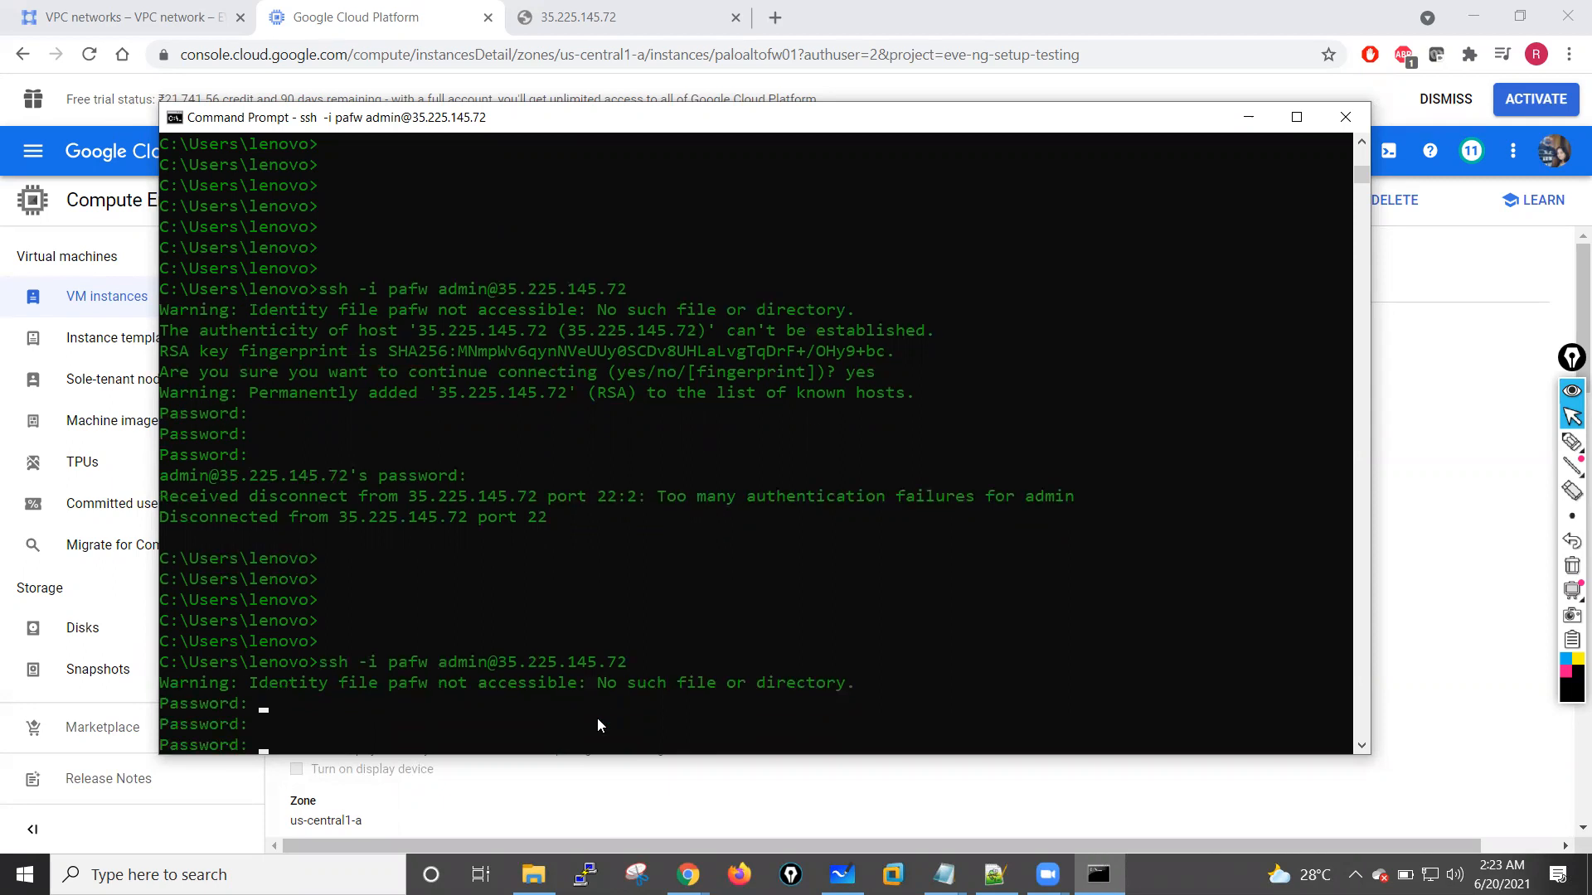
key("Return")
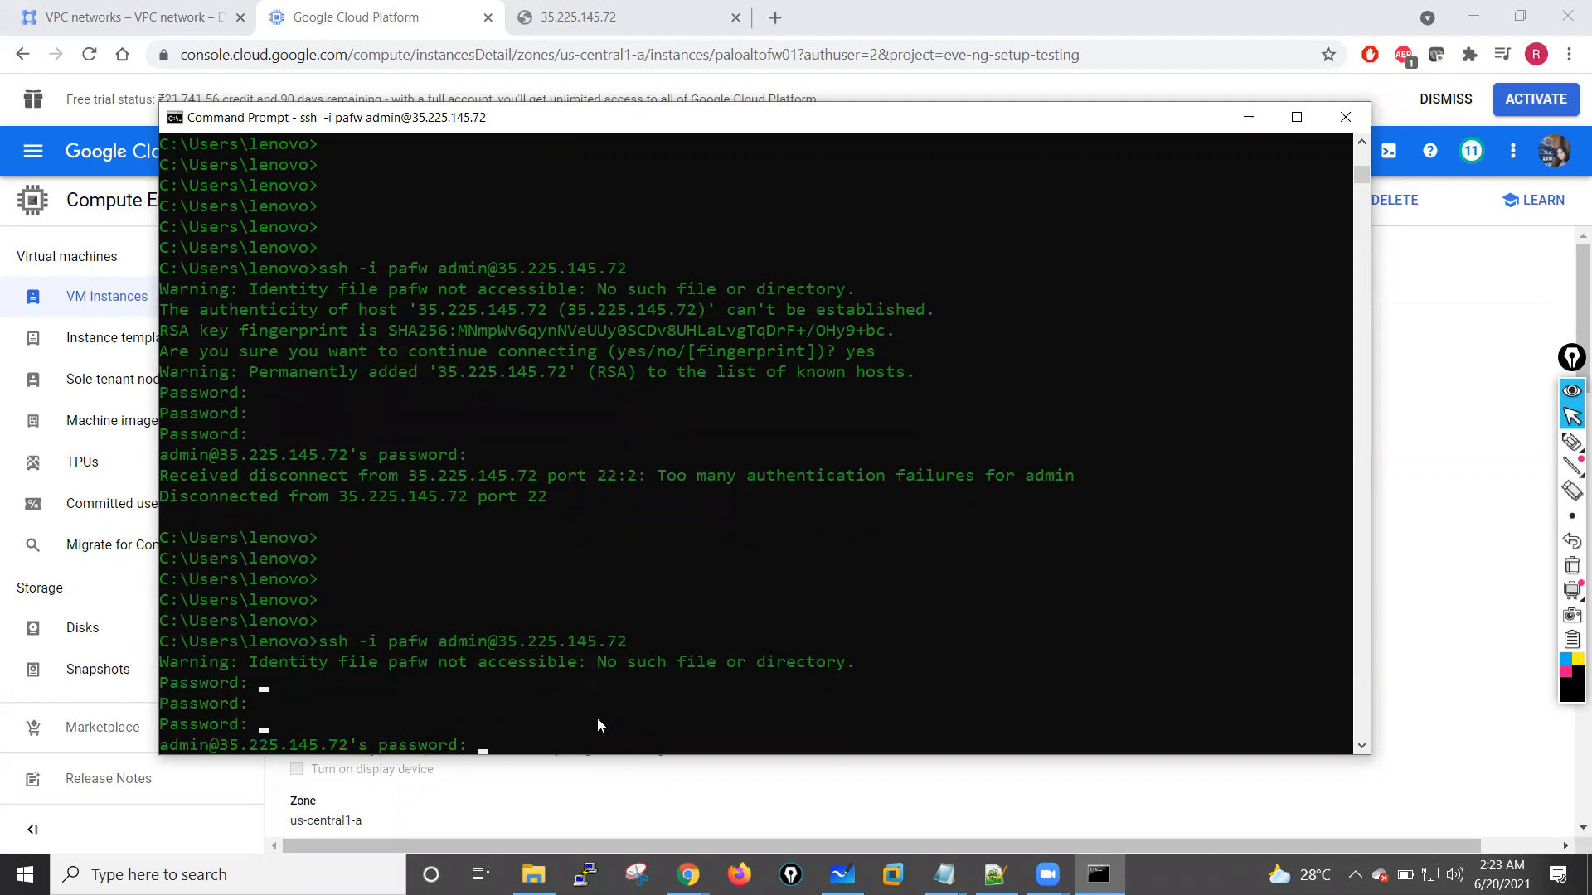
key("Return")
key("Return")
key("Return")
key("Return")
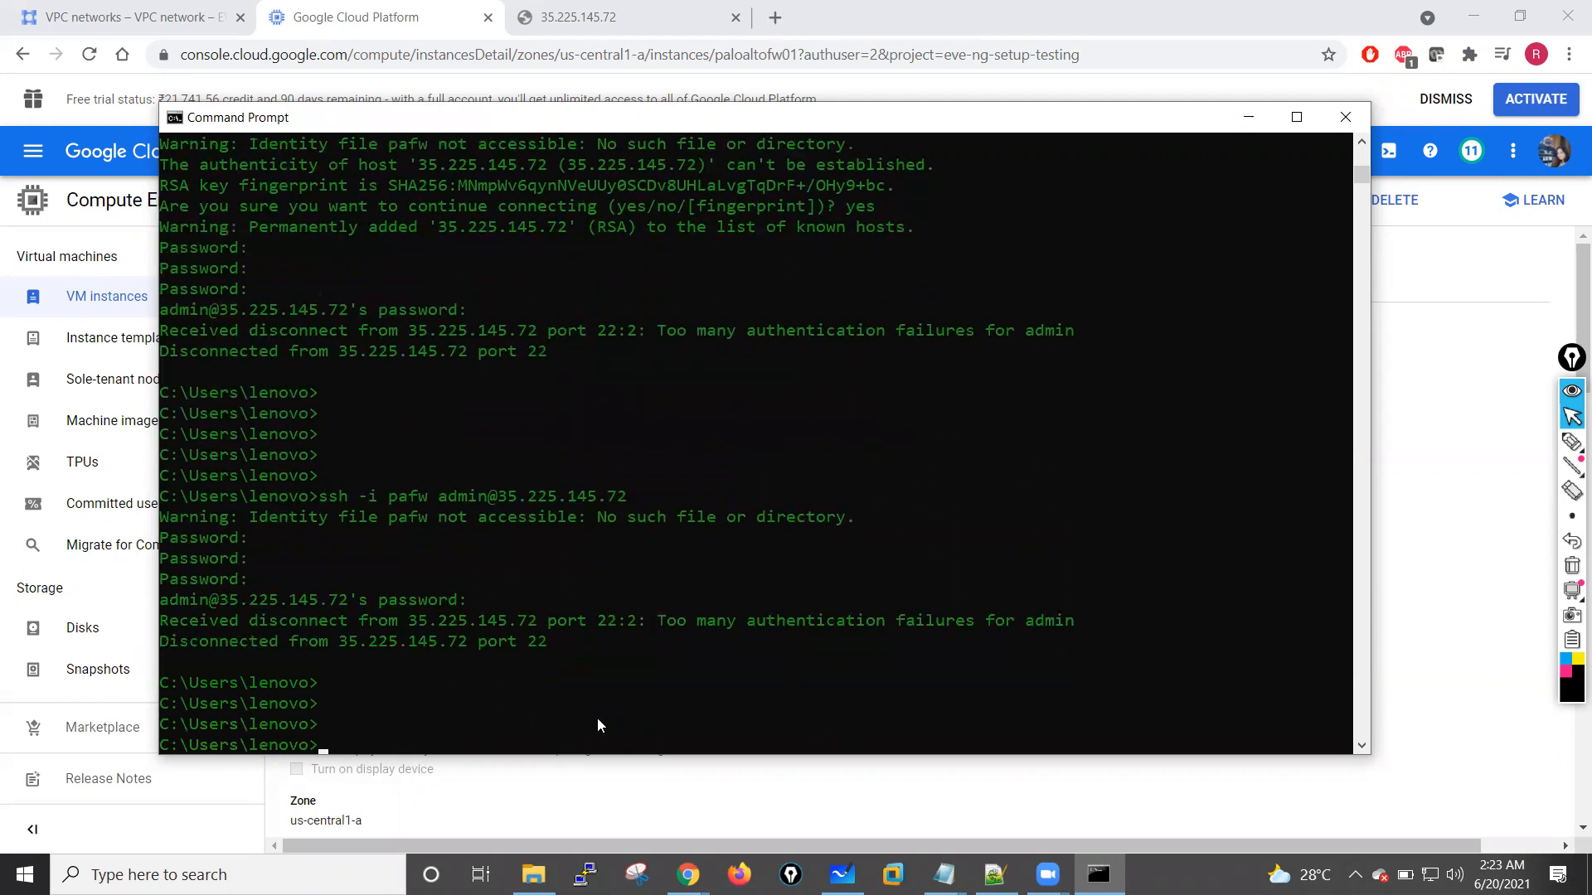
key("Return")
key("Return")
key("Return")
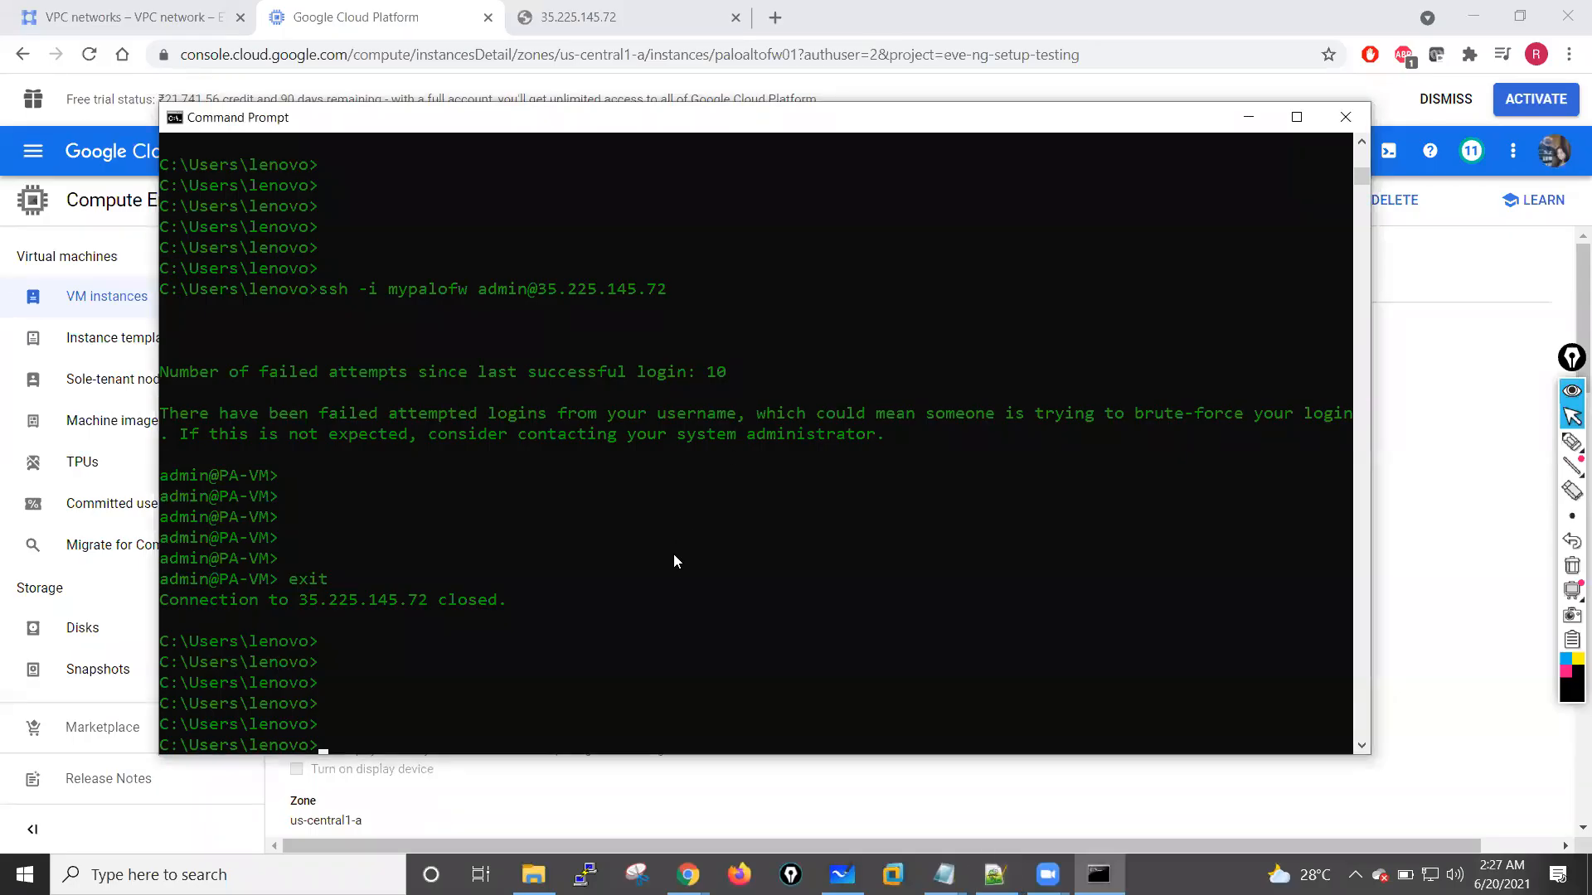
key("Up")
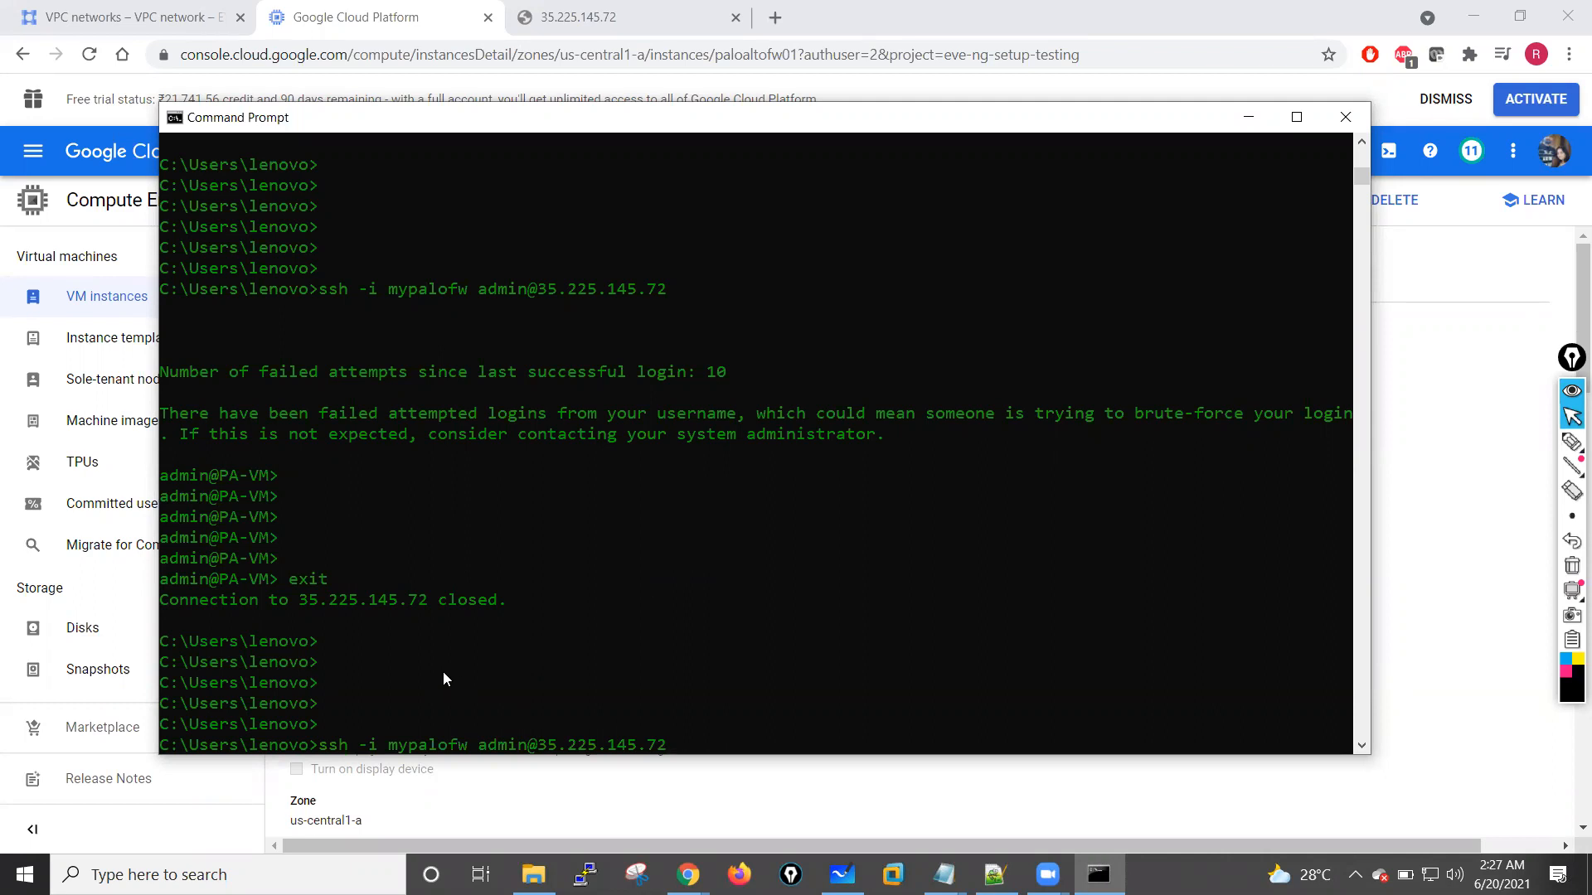
key("Up")
key("Down")
left_click(943, 875)
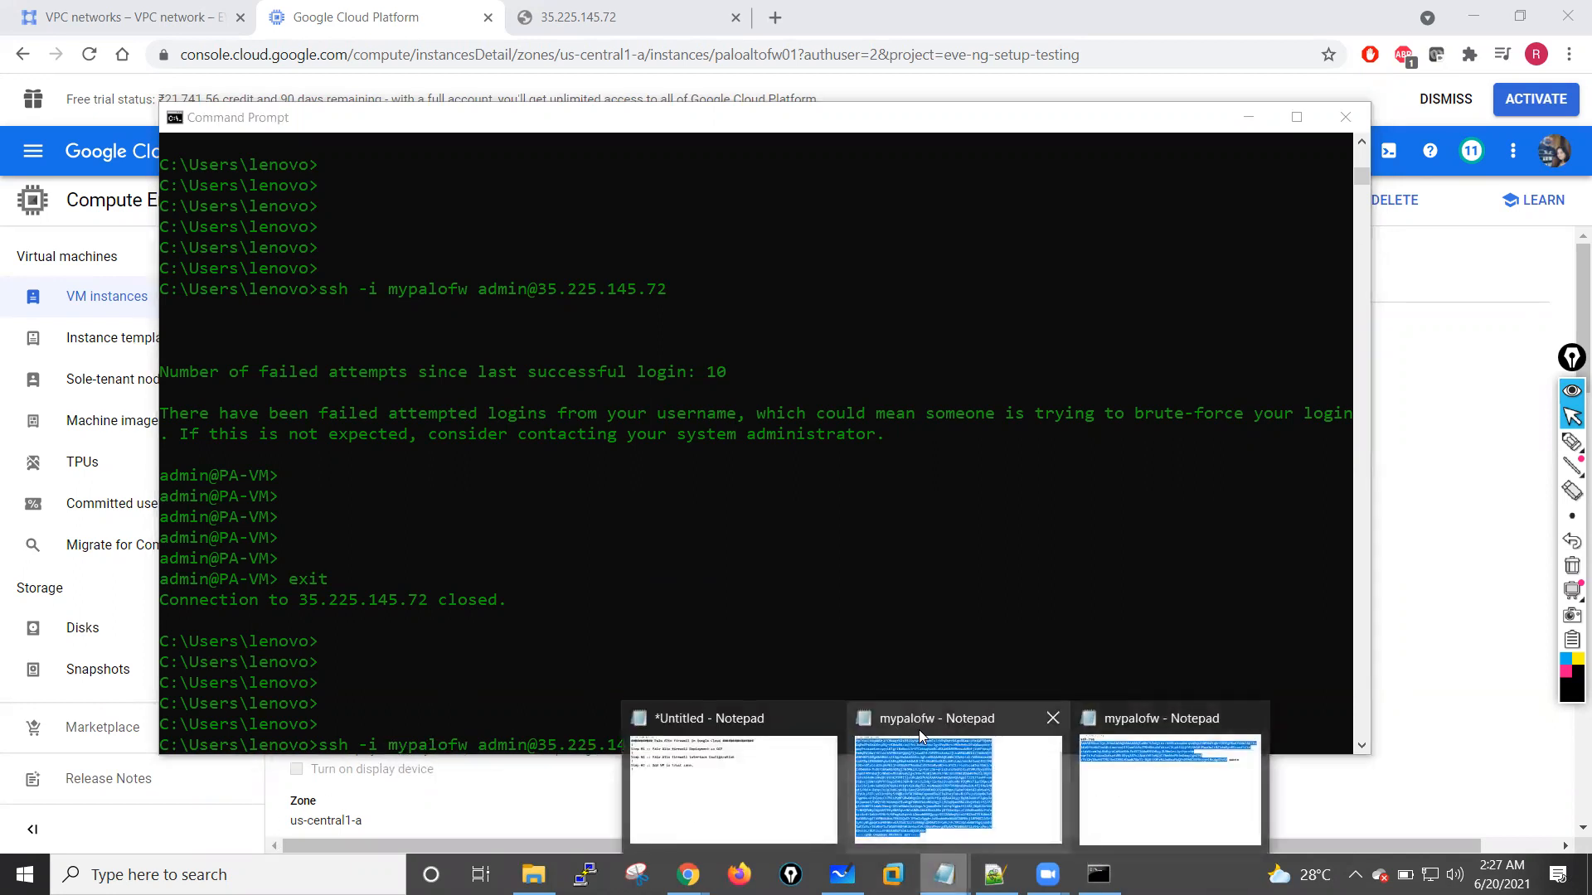
left_click(637, 645)
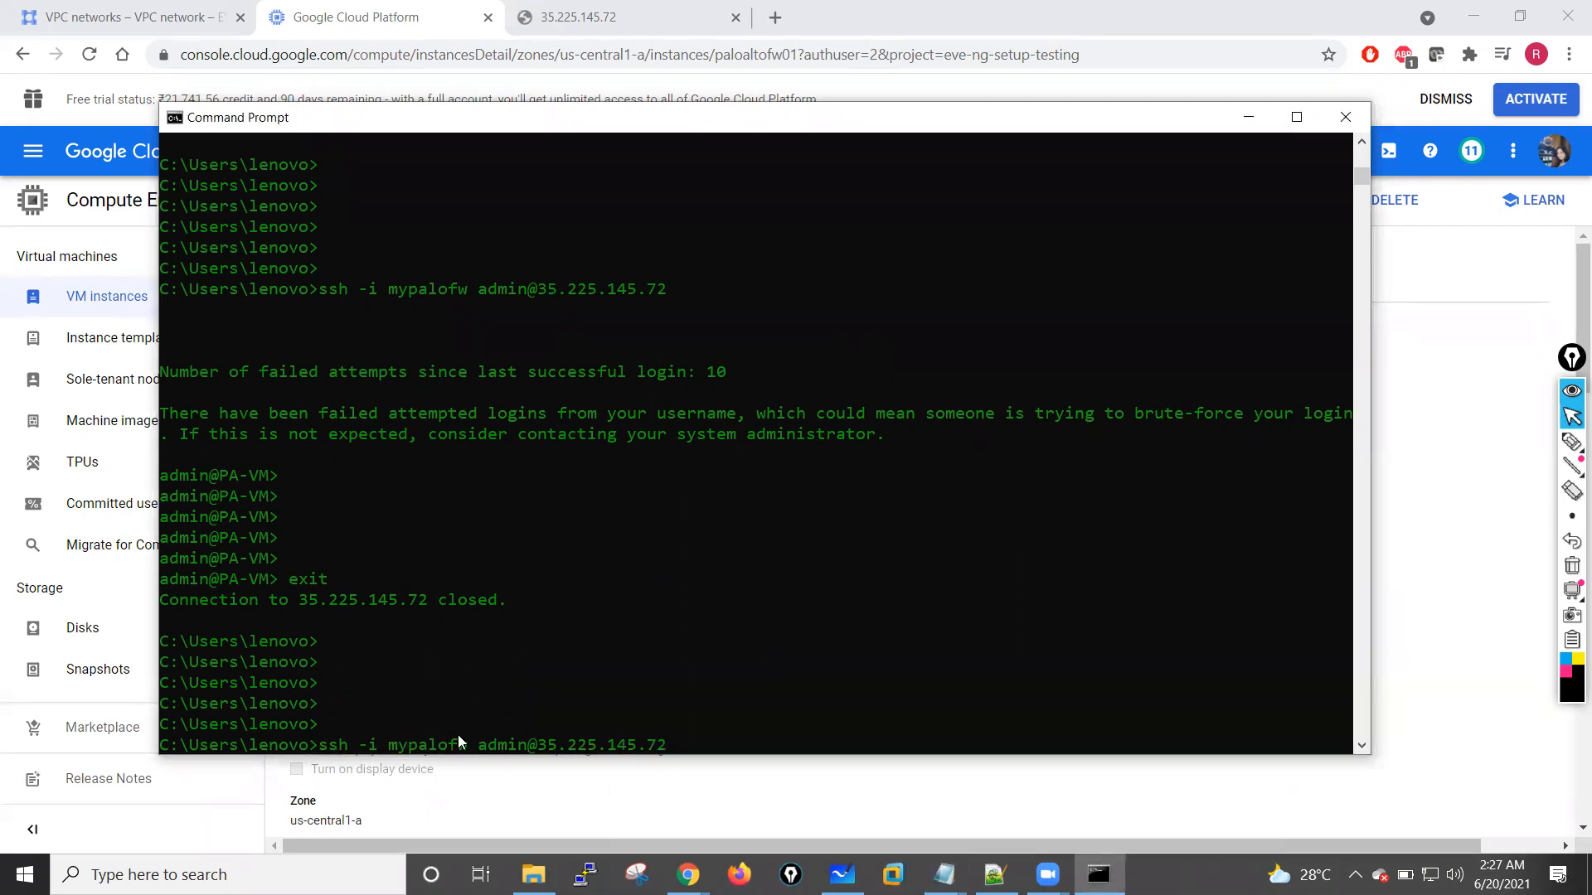
Step: Review the console history from the ping and dir output through the pafw and mypalofw SSH login attempts
left_click(767, 670)
key("Escape")
left_click(735, 640)
key("Escape")
scroll(734, 646, "up", 15)
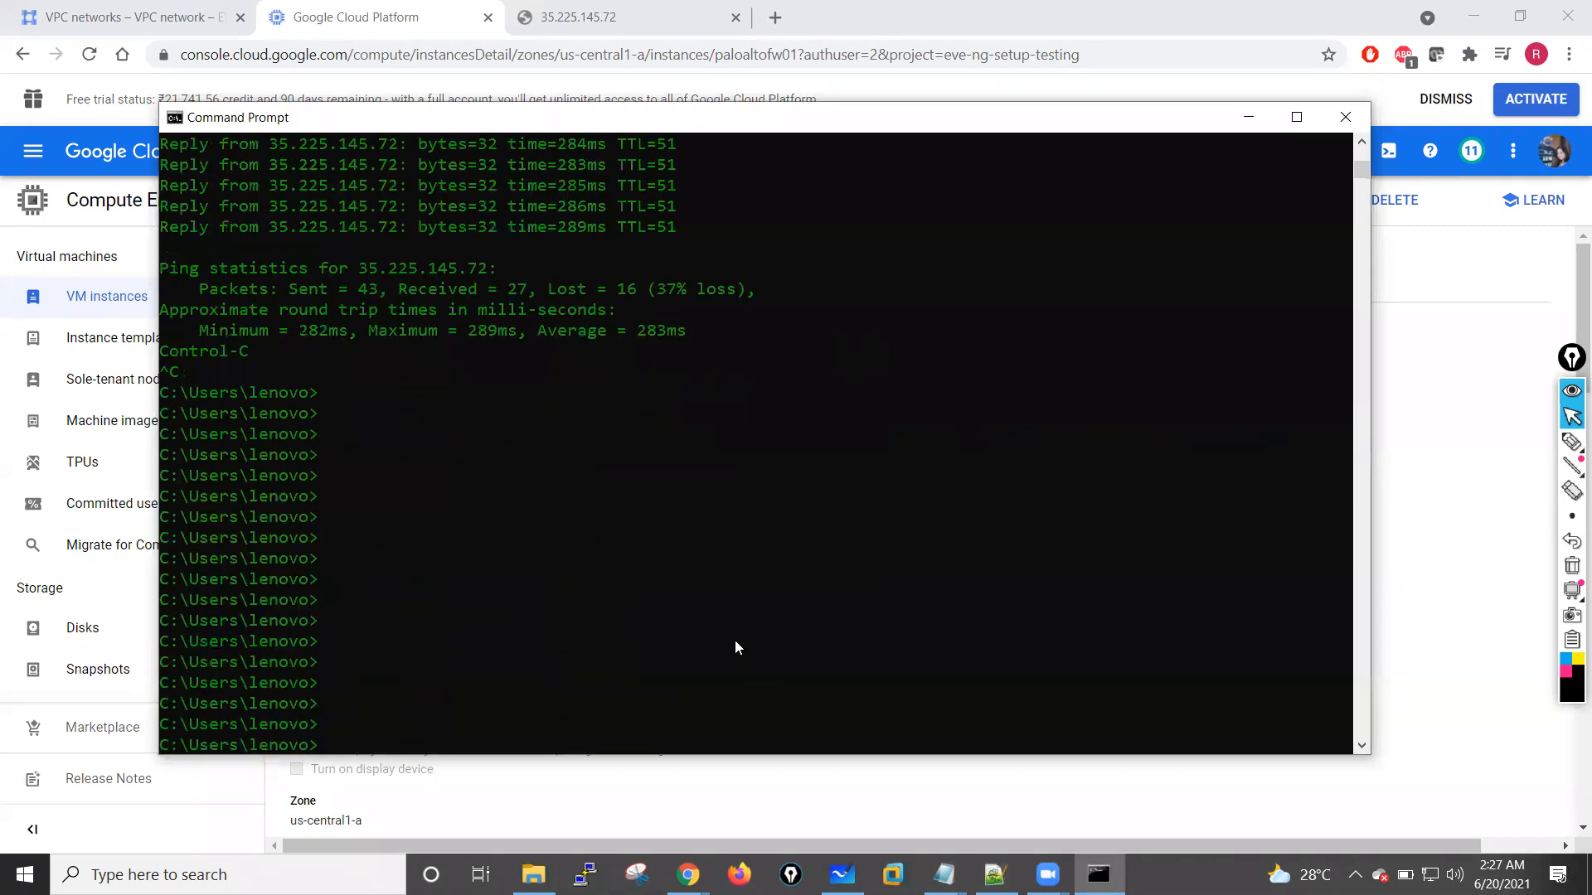
scroll(734, 640, "down", 10)
scroll(736, 642, "up", 3)
scroll(736, 647, "up", 15)
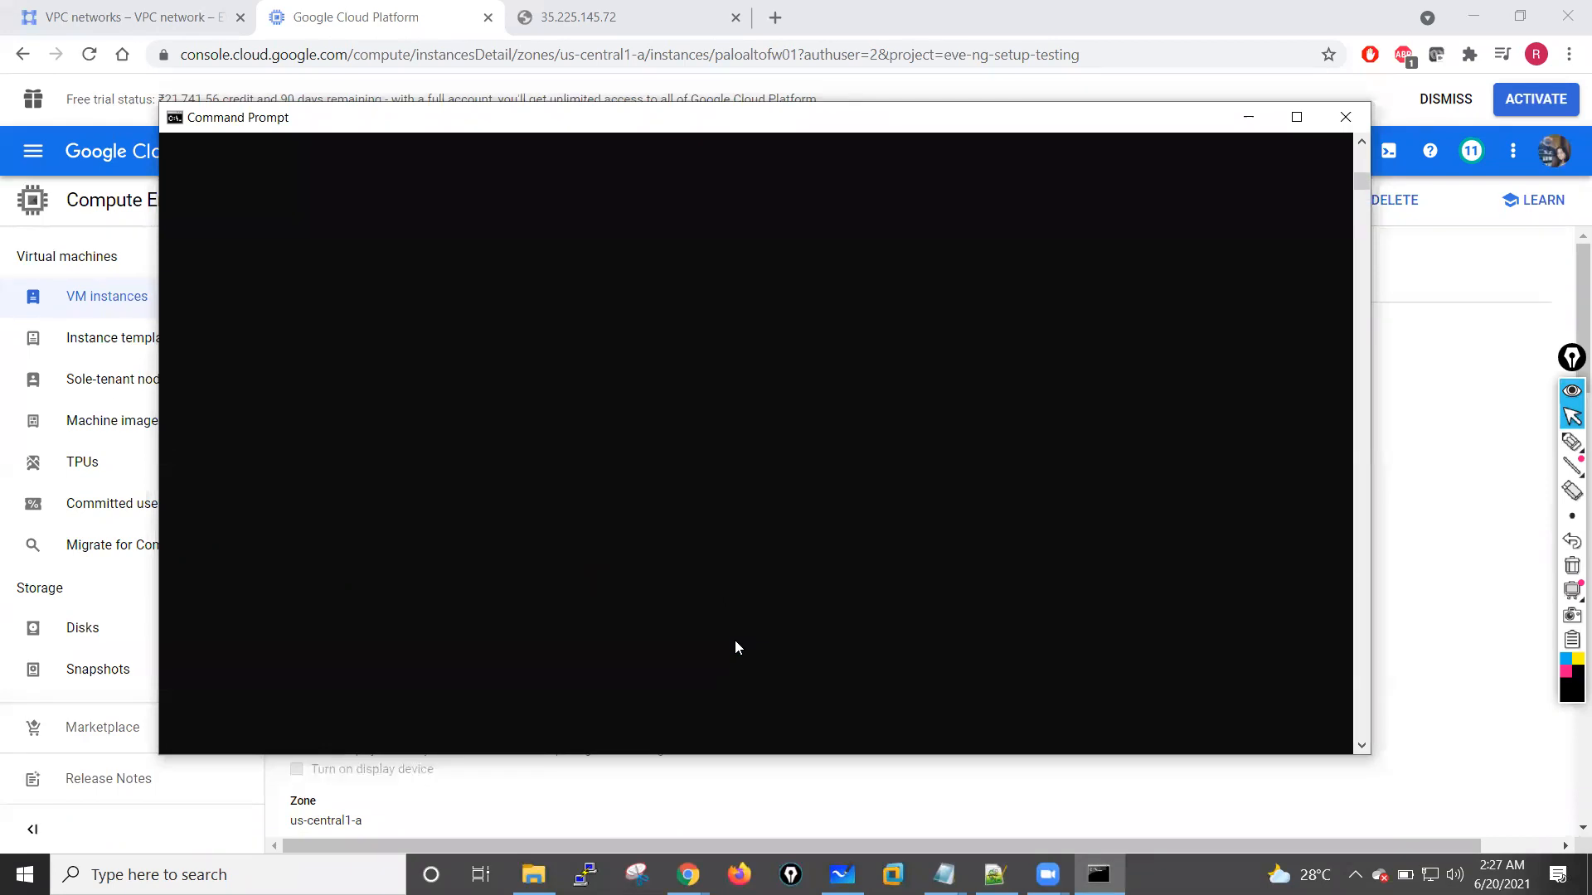
scroll(735, 641, "down", 10)
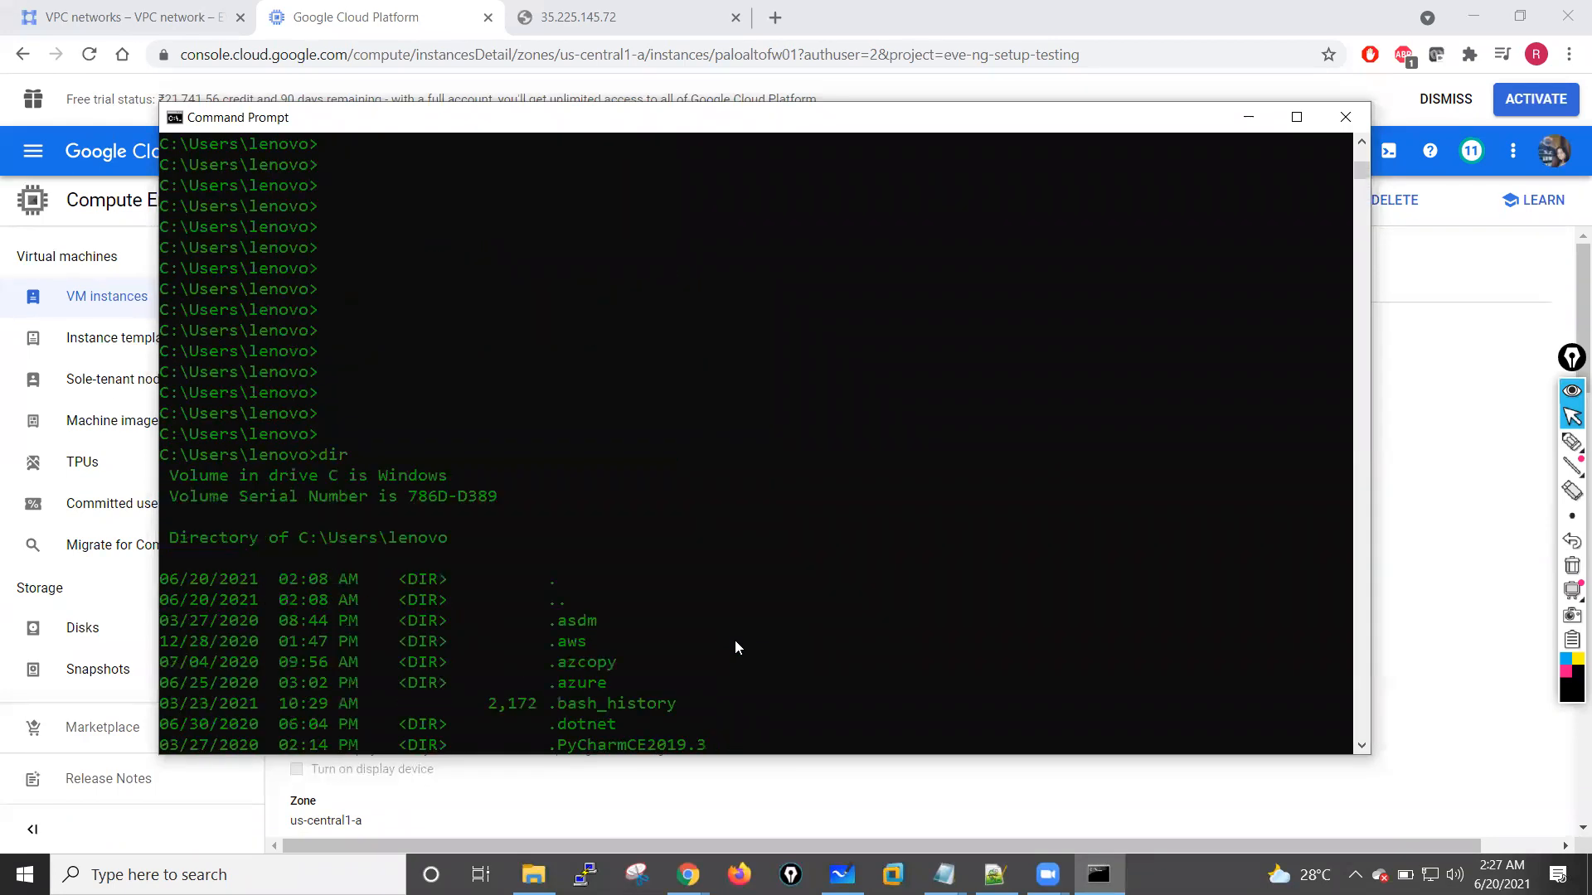
scroll(637, 639, "down", 7)
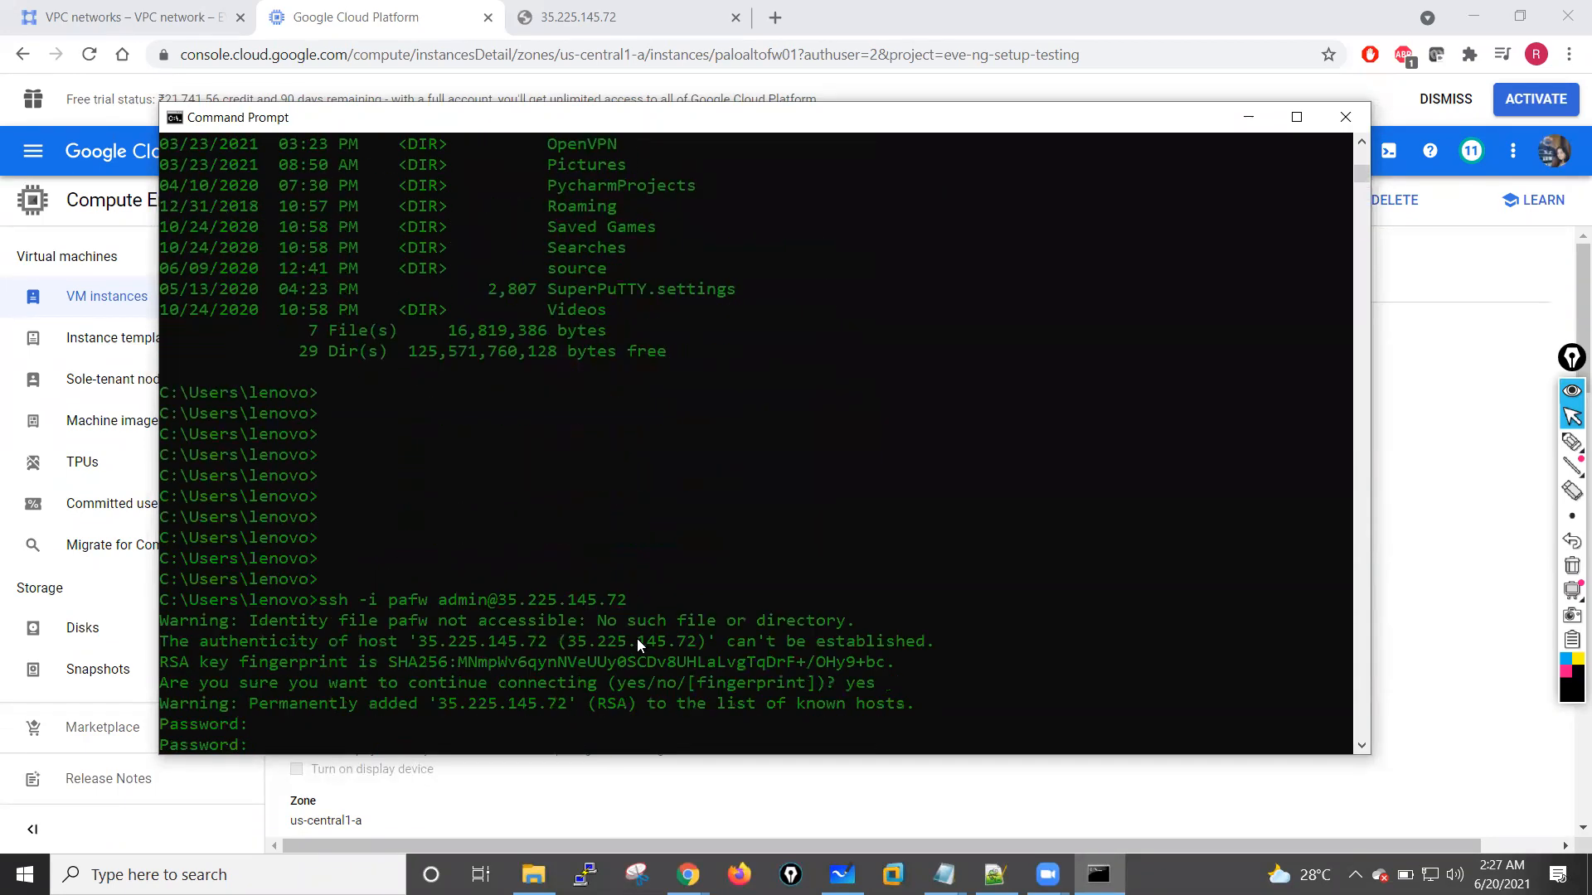
scroll(639, 644, "down", 7)
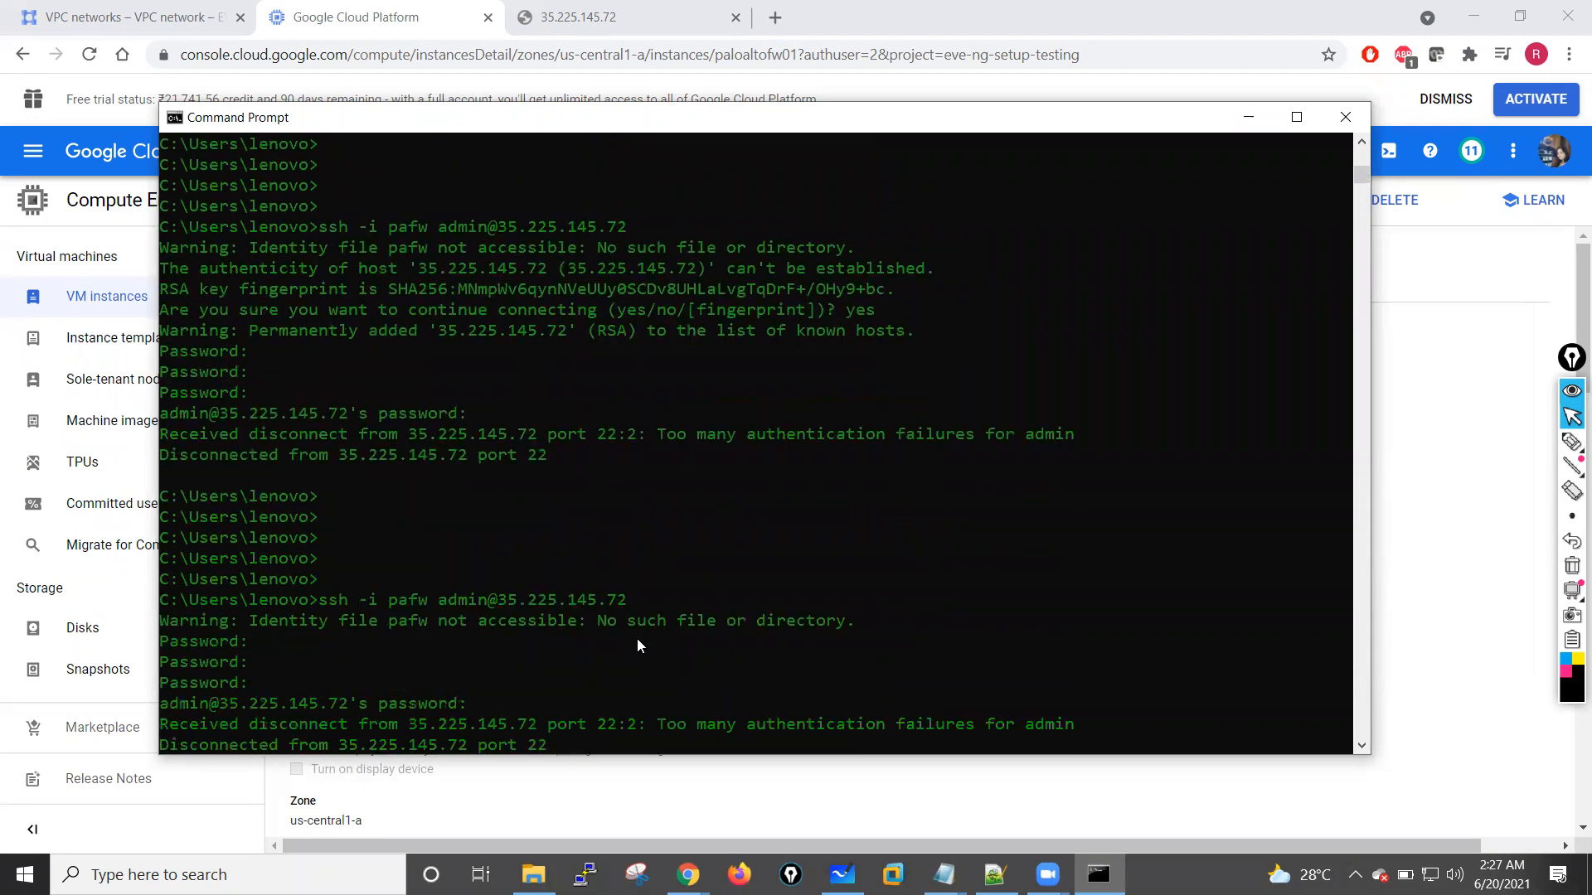
scroll(637, 642, "down", 3)
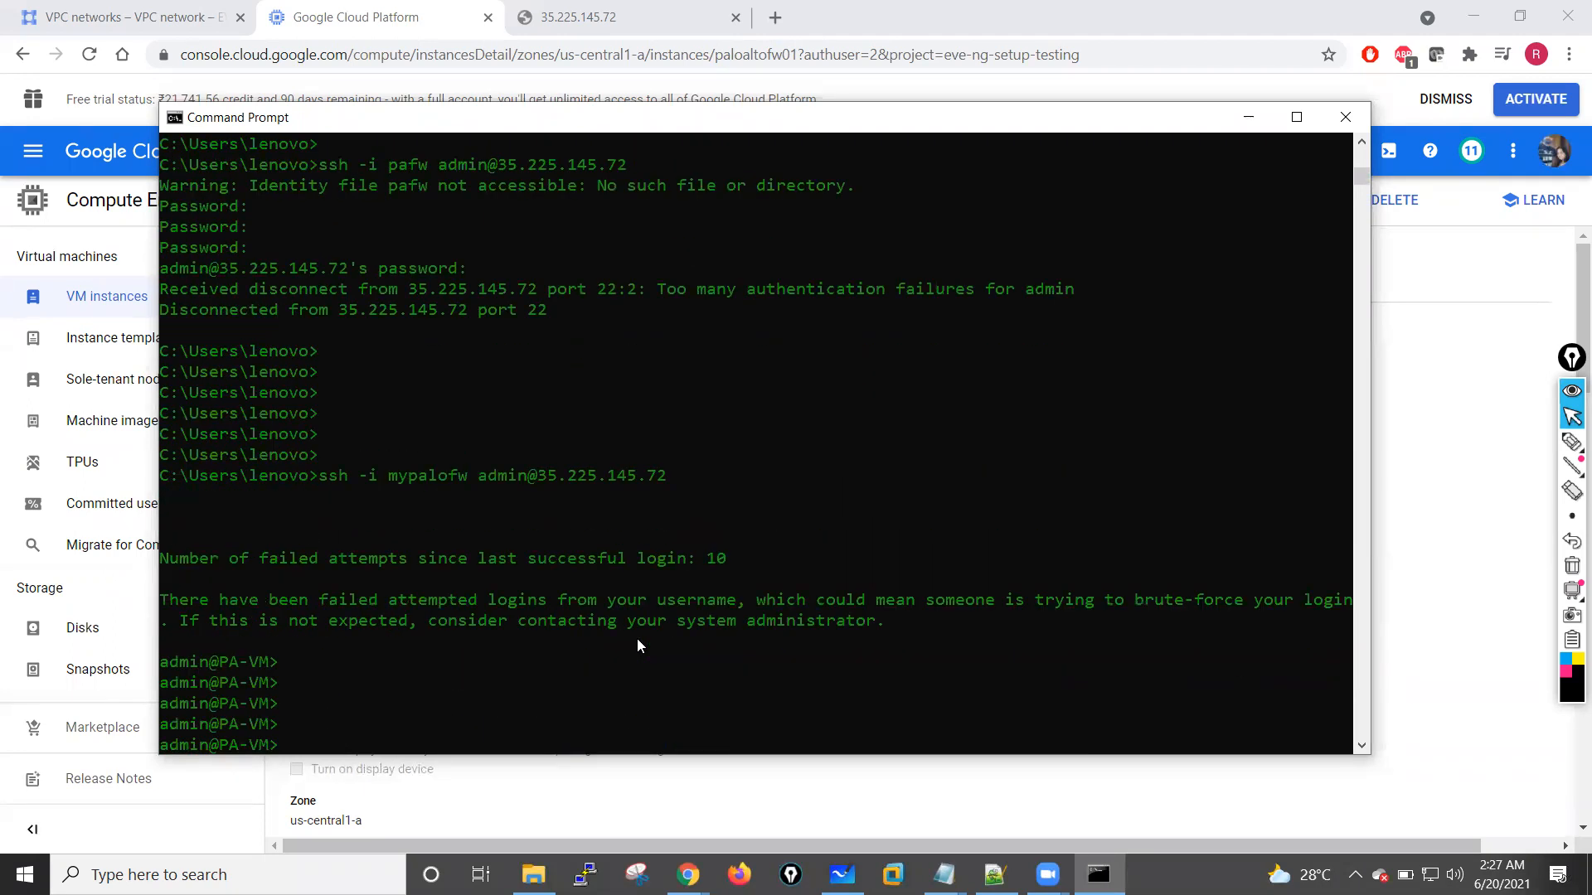
key("Return")
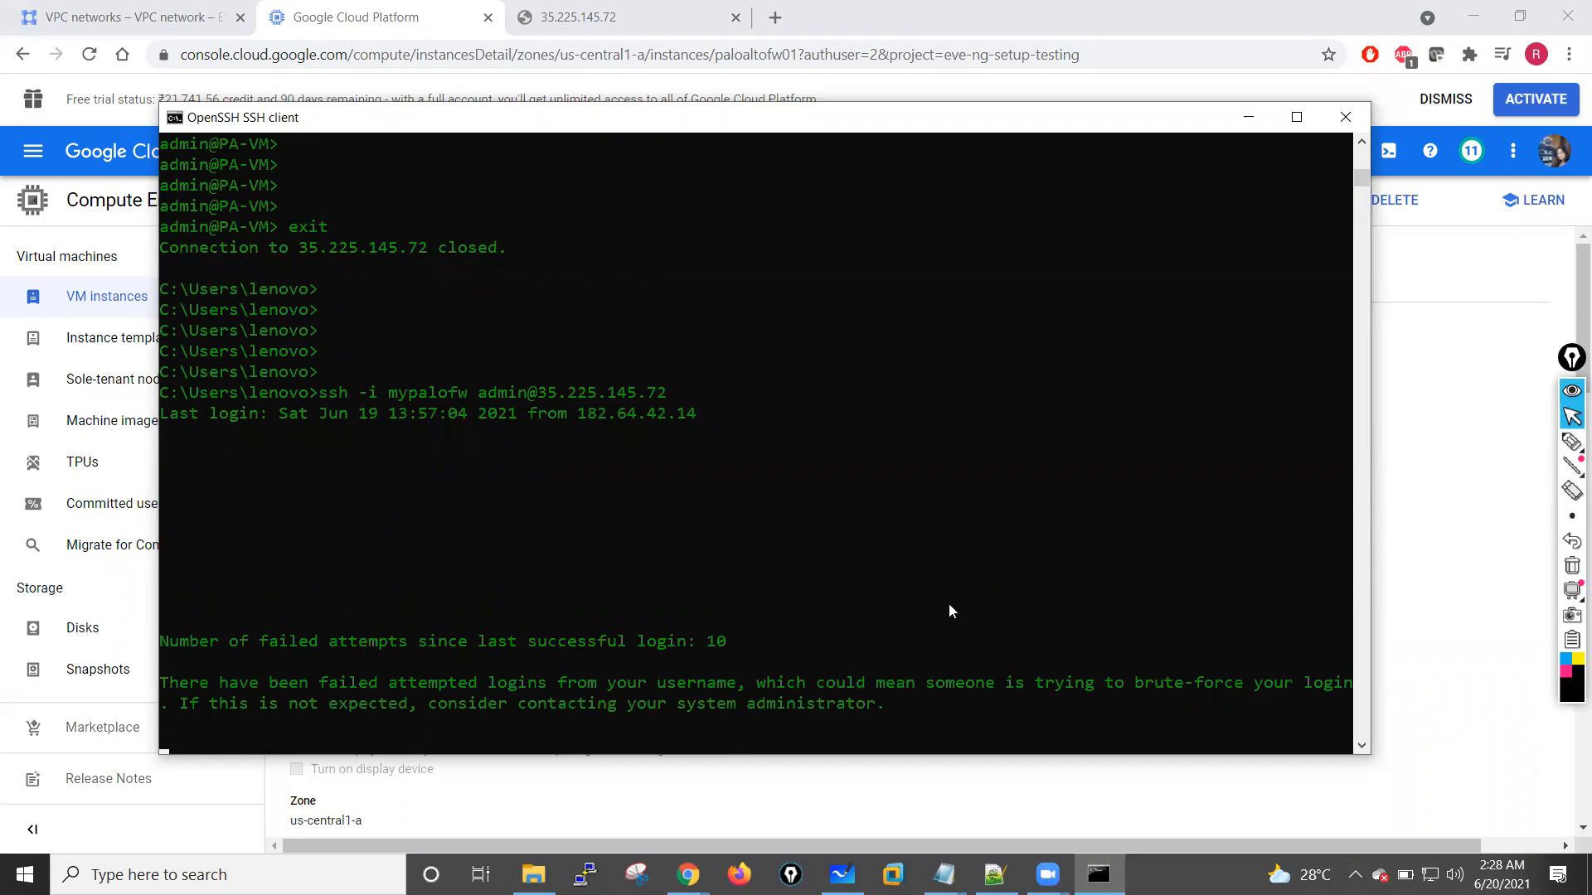
left_click(710, 519)
left_click(312, 721)
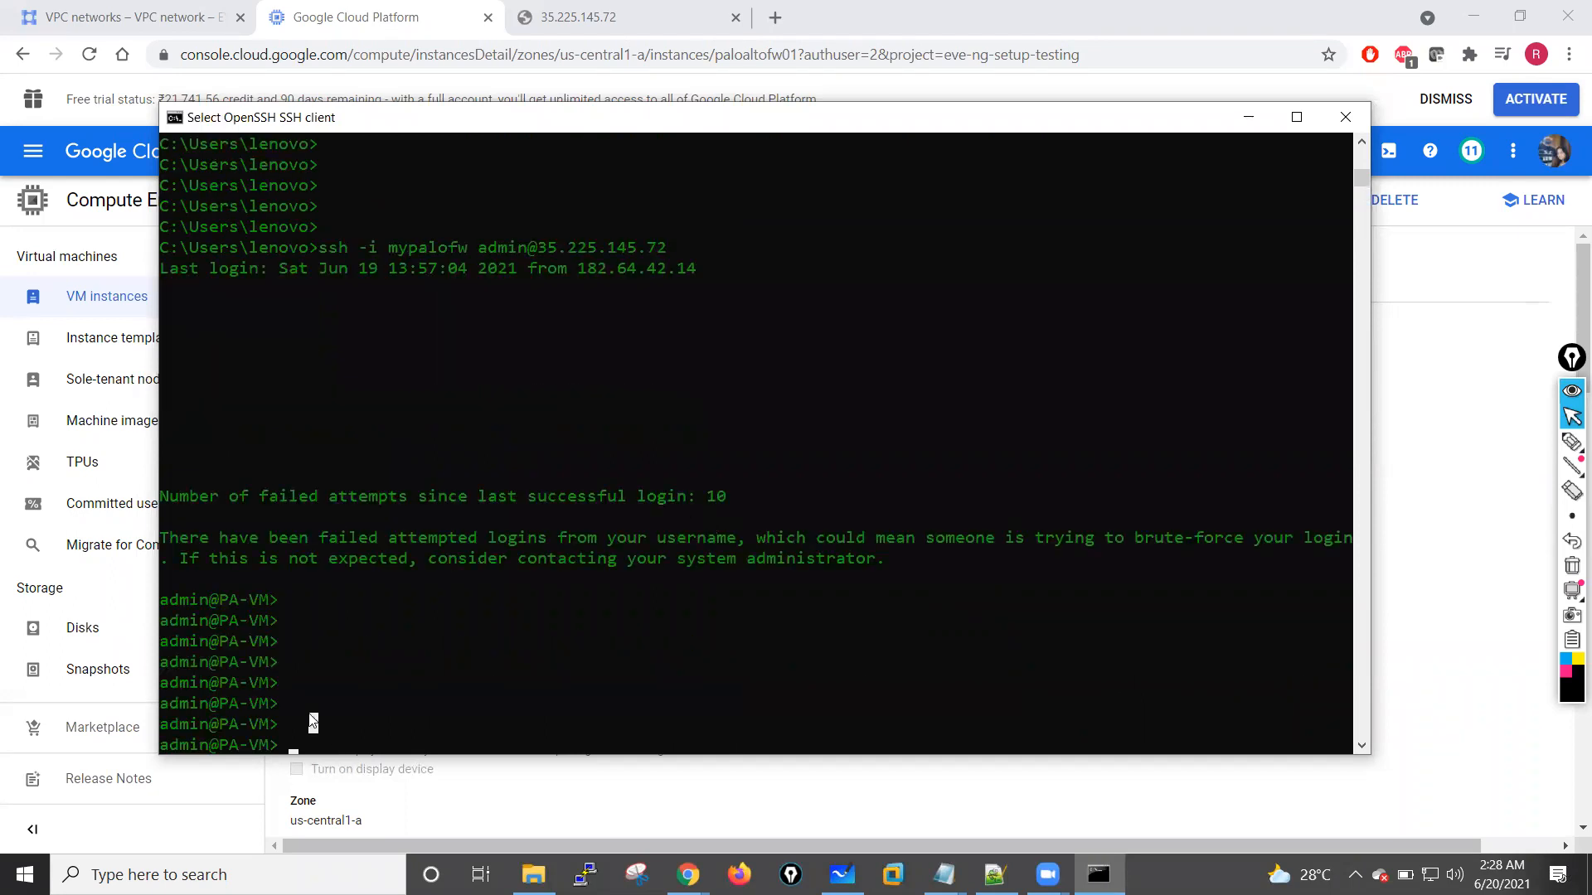
key("Return")
key("Return")
key("Return")
key("Return")
key("Return")
key("Return")
key("Return")
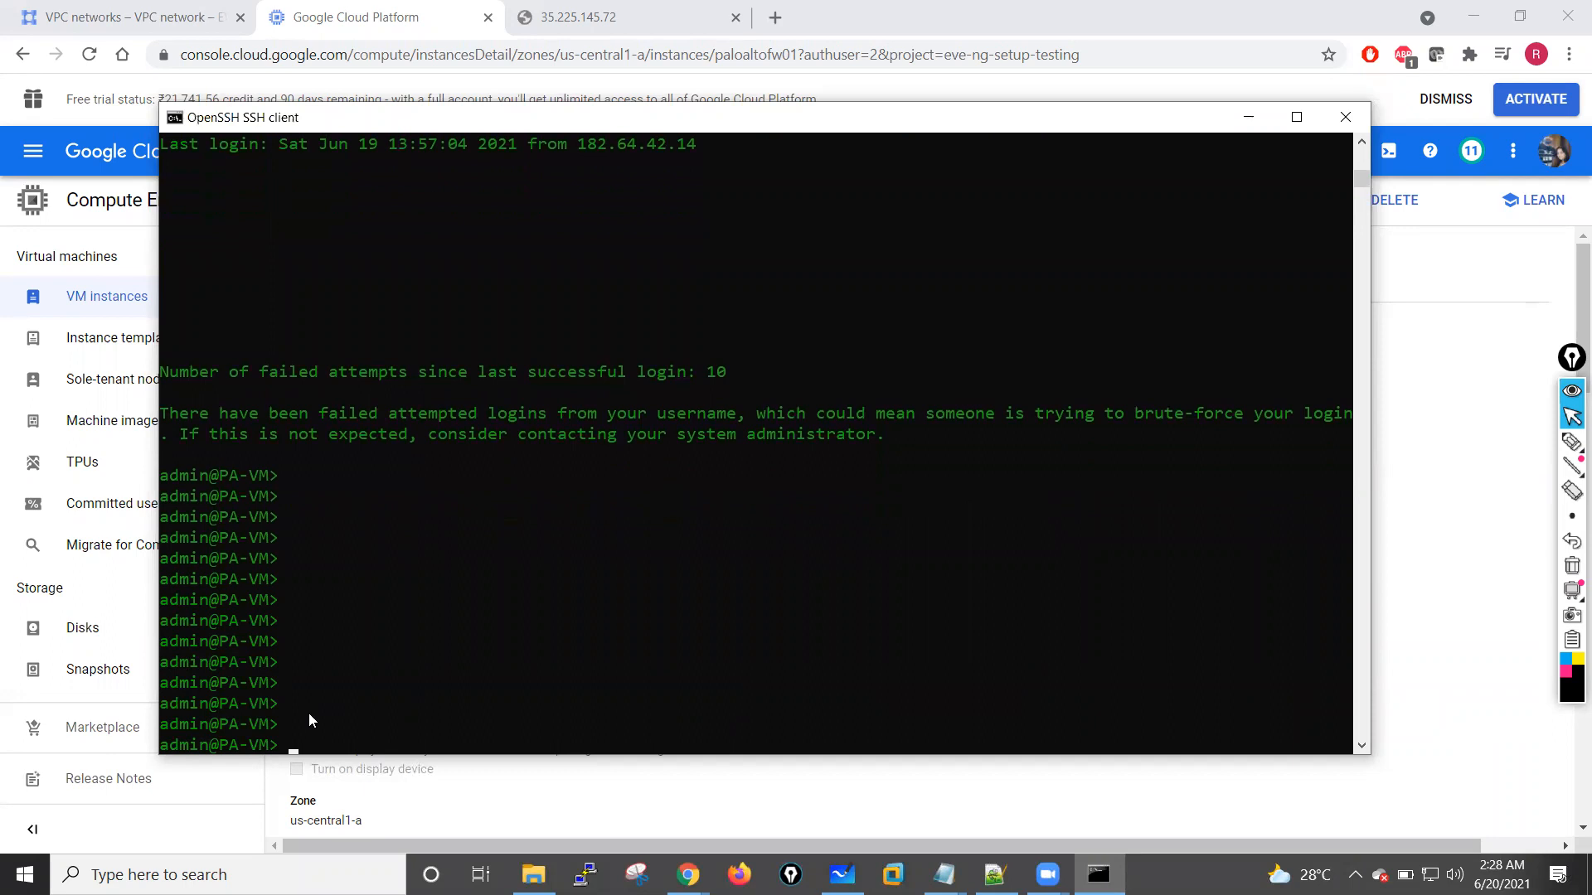
Step: Enter the firewall's configuration mode with configure and space out the prompt with blank lines
key("Return")
key("Return")
key("Return")
key("Return")
key("Return")
key("Return")
key("Return")
key("Return")
key("Return")
key("Return")
key("Return")
key("Return")
key("Return")
key("Return")
key("Return")
key("Return")
type("configure")
key("Return")
key("Return")
key("Return")
key("Return")
key("Return")
key("Return")
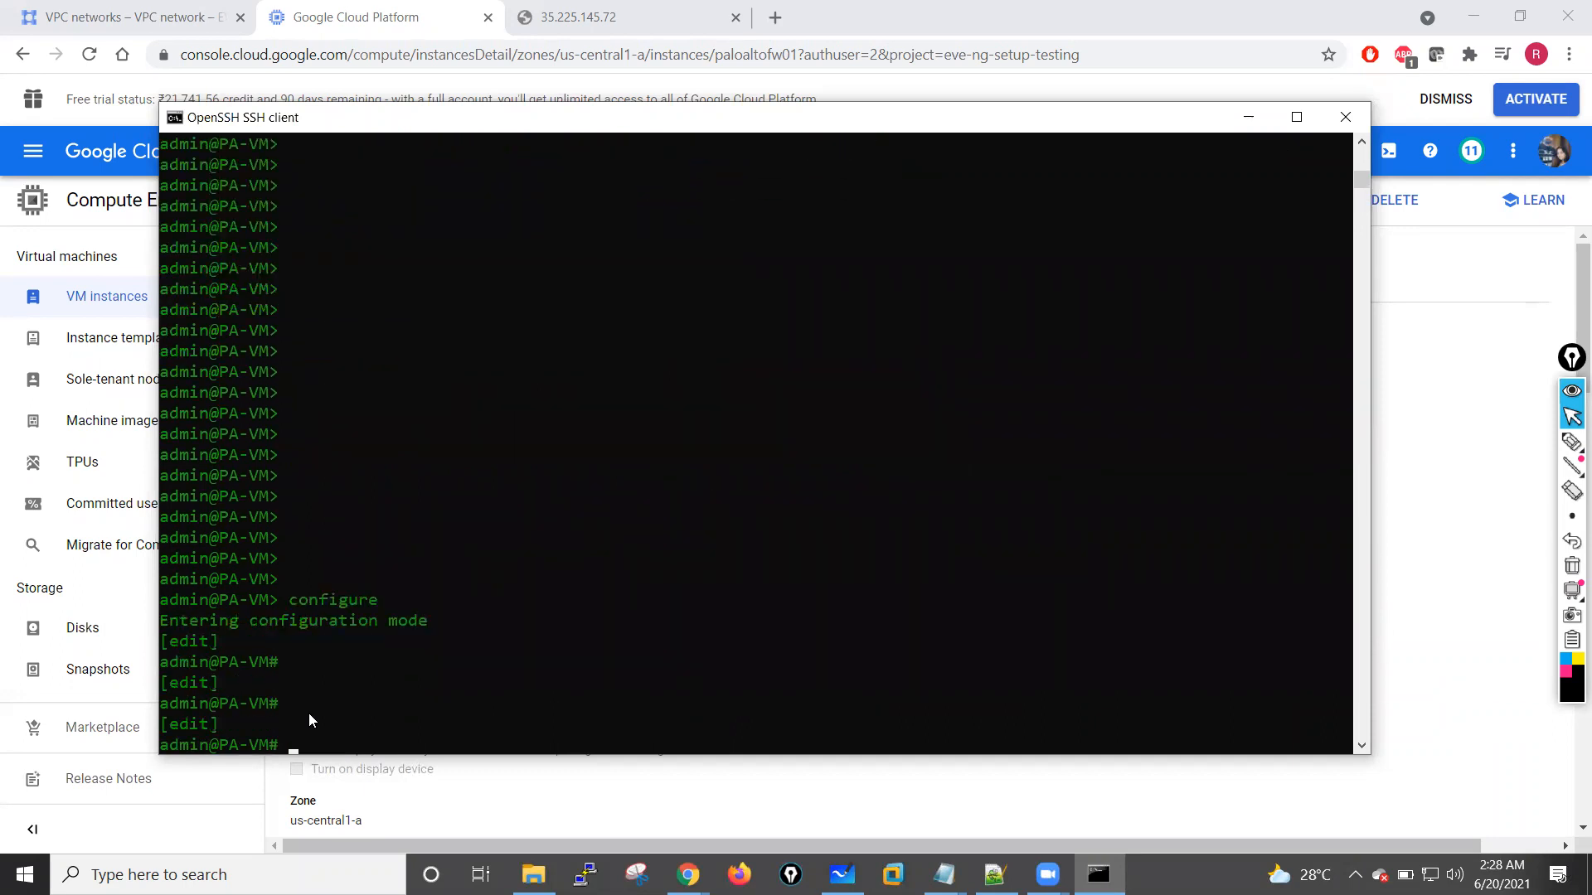
key("Return")
Step: Set the firewall's hostname with set deviceconfig system hostname paloalto-firewall-01, followed by blank lines
type("set dev")
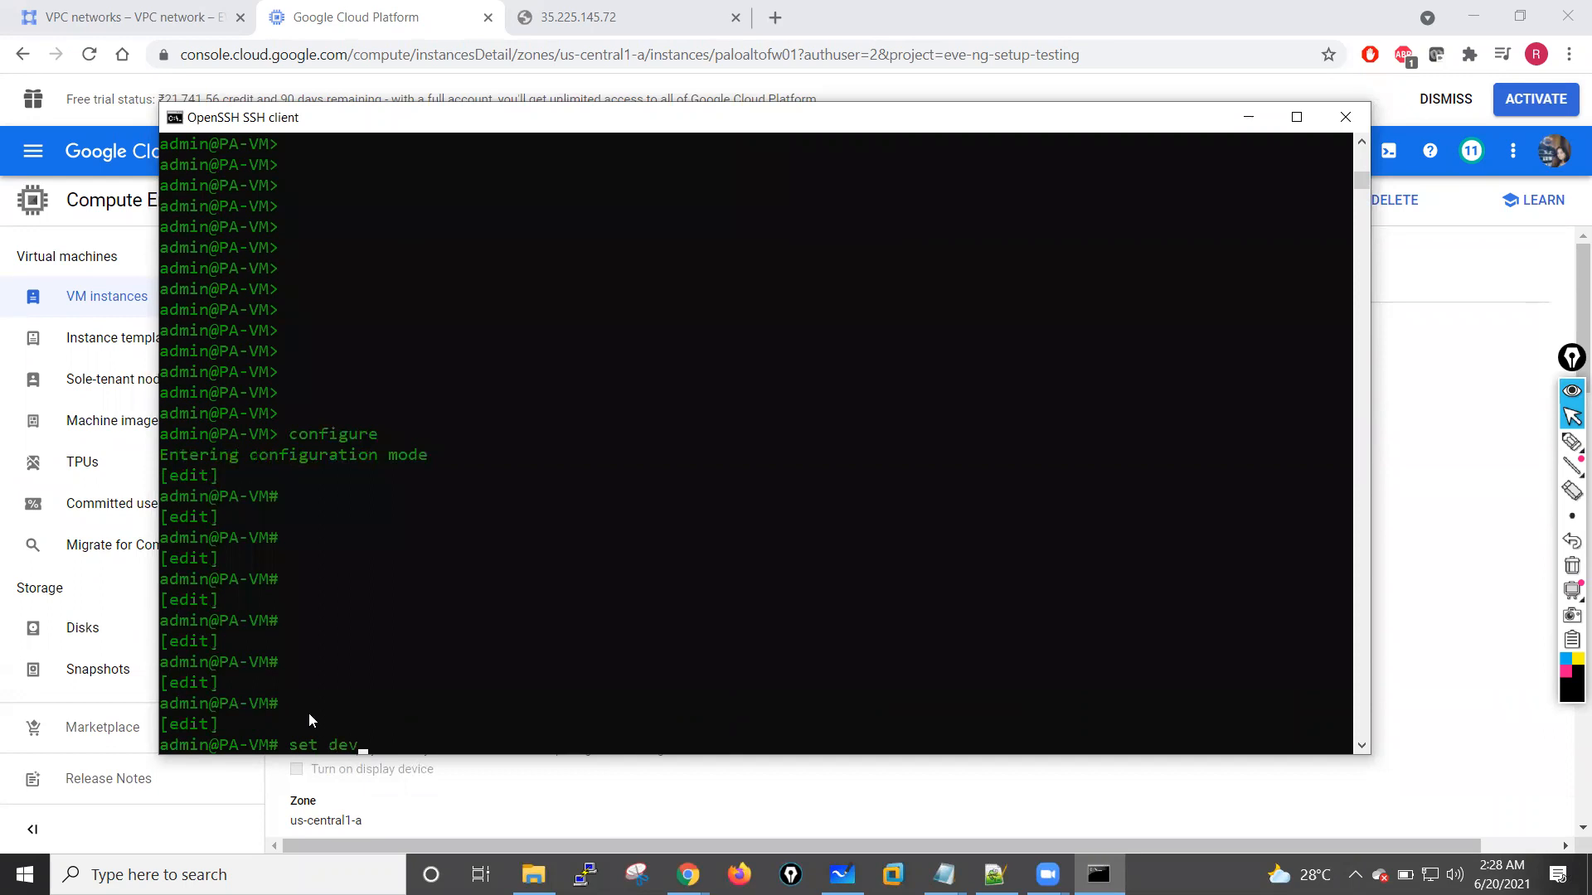
type("iceconfig system hostname ")
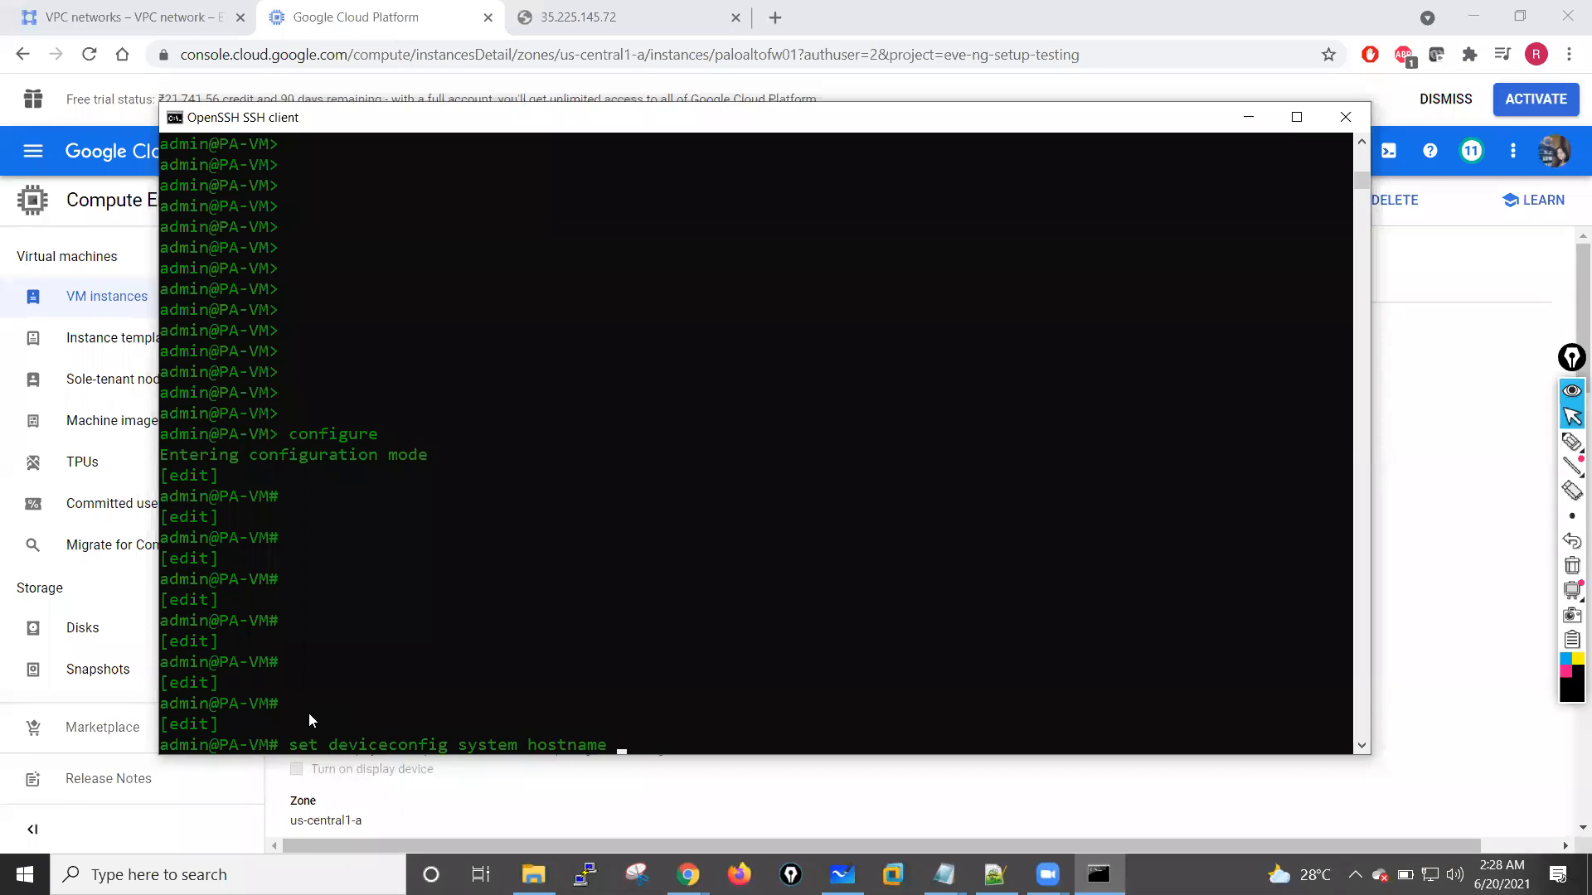
type("paloalto-firewall-01")
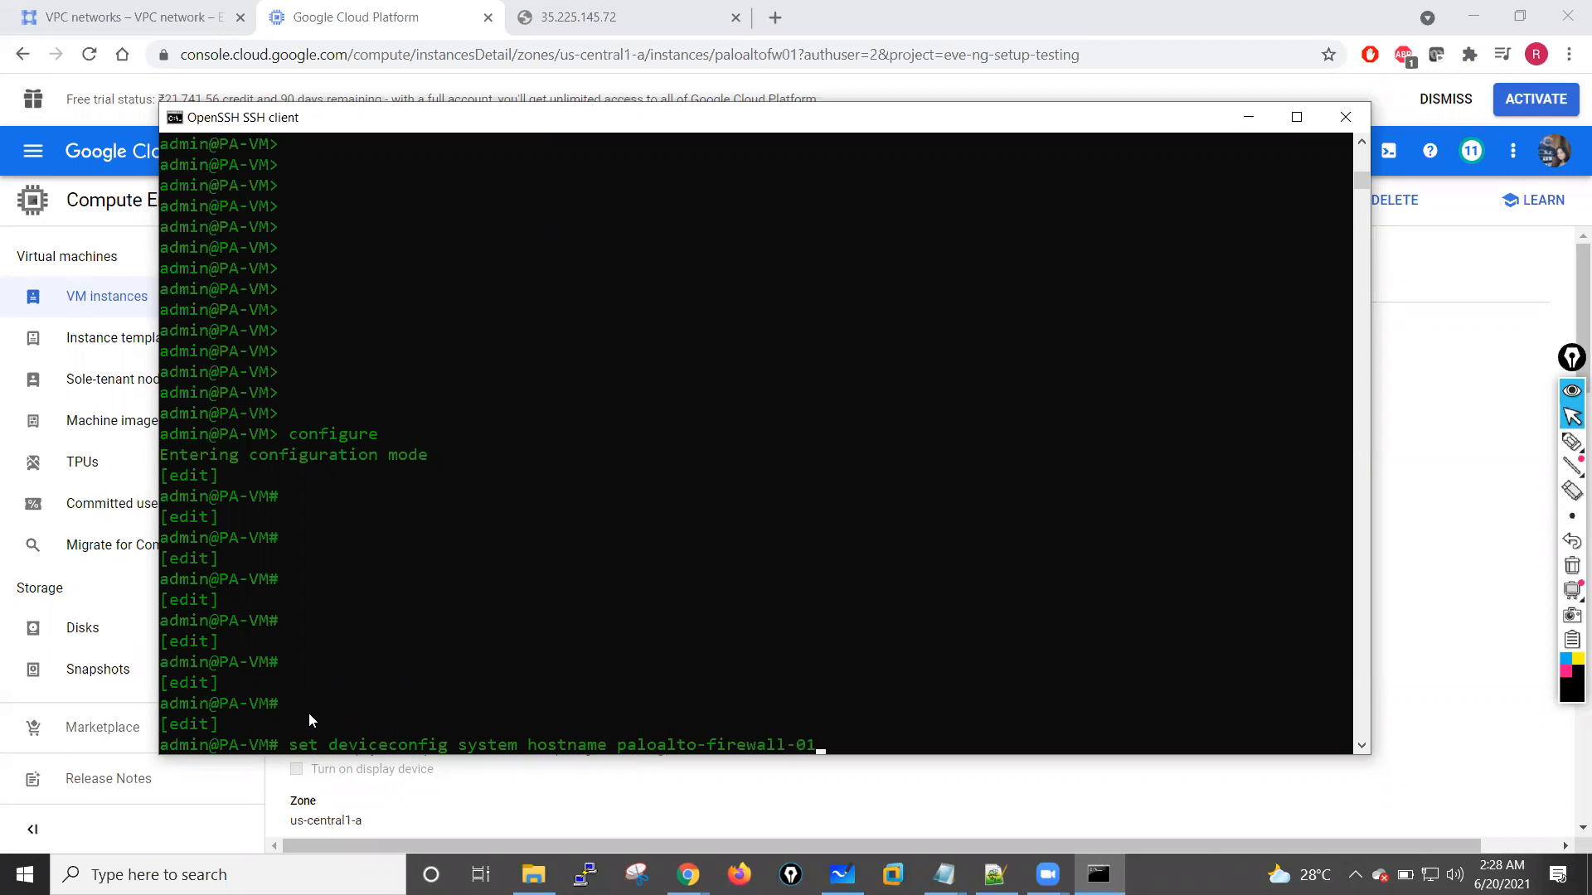
key("Return")
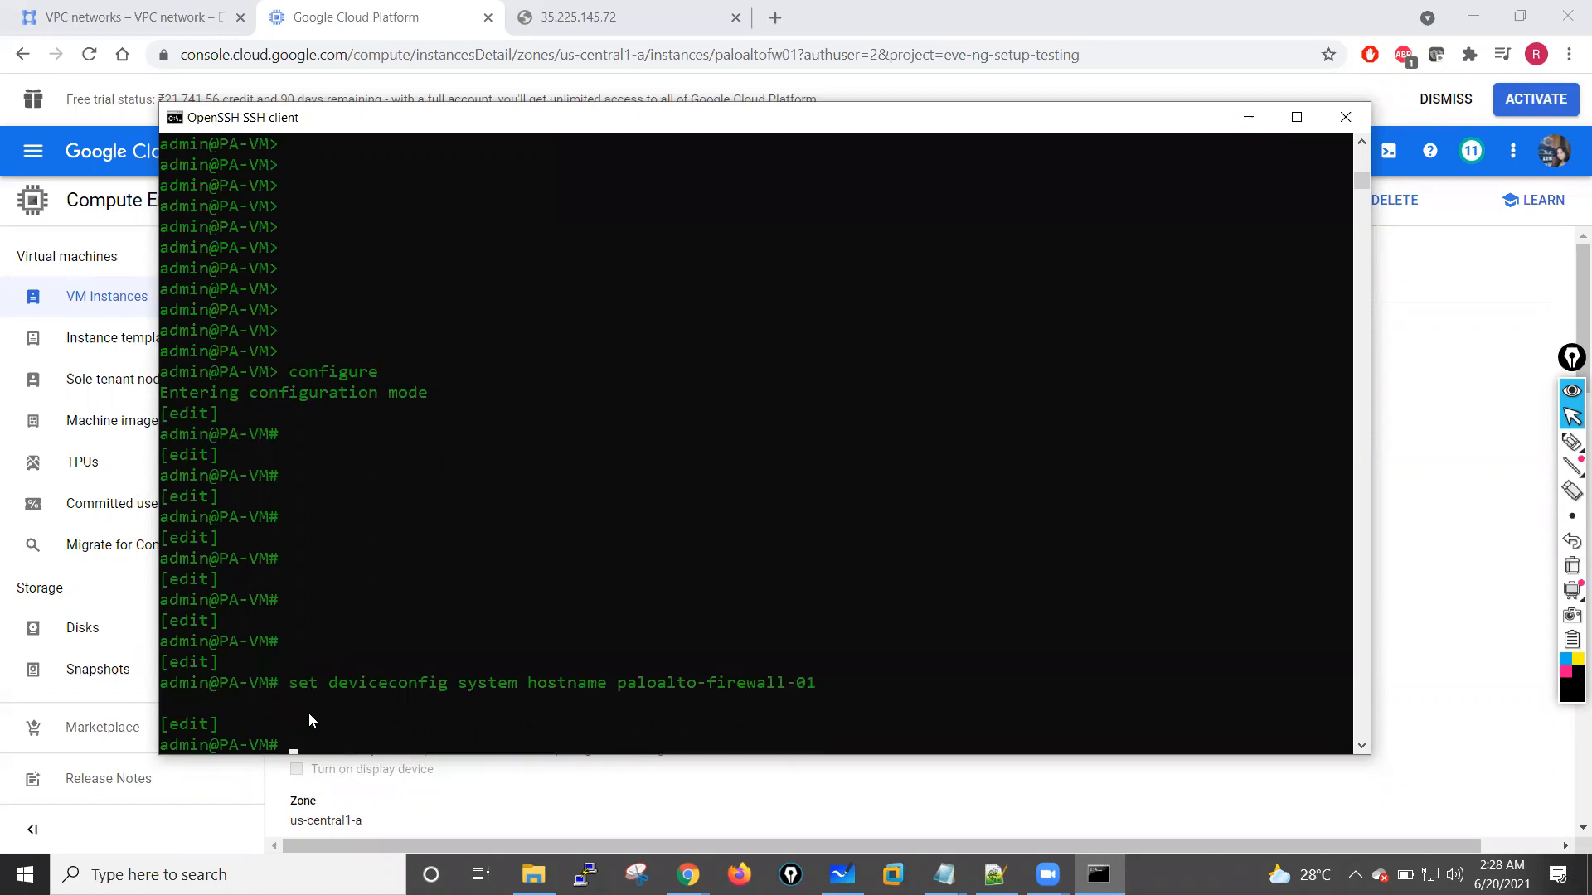
key("Return")
key("Return")
key("Return")
key("Return")
key("Return")
key("Return")
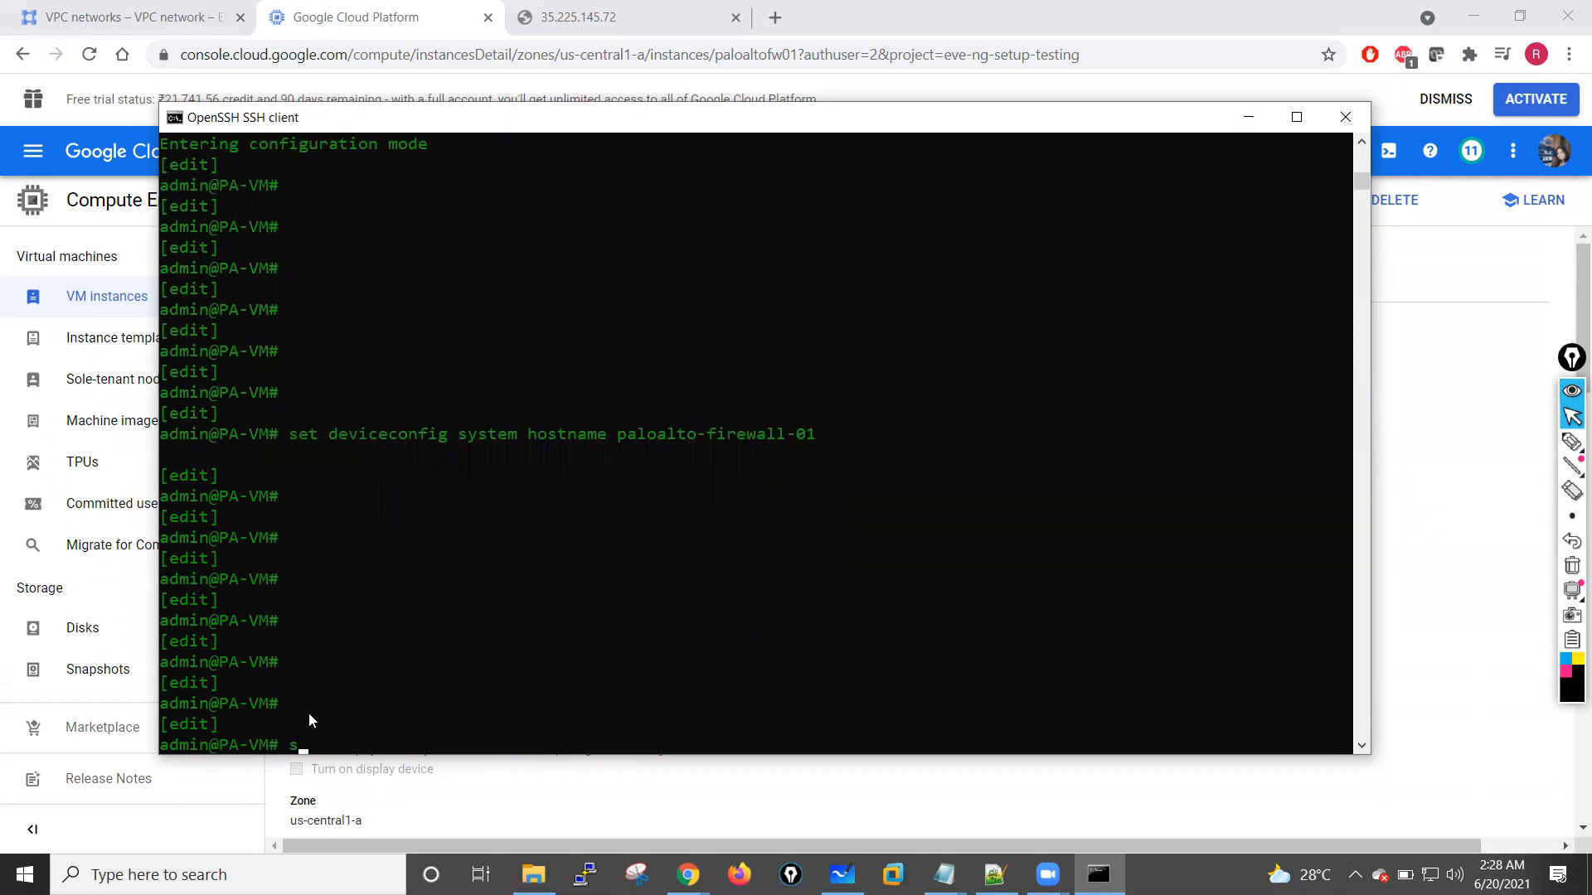
Step: List the set mgt-config options, then run set mgt-config users admin password and enter and confirm the new admin password
type("set mgt-config")
type("?")
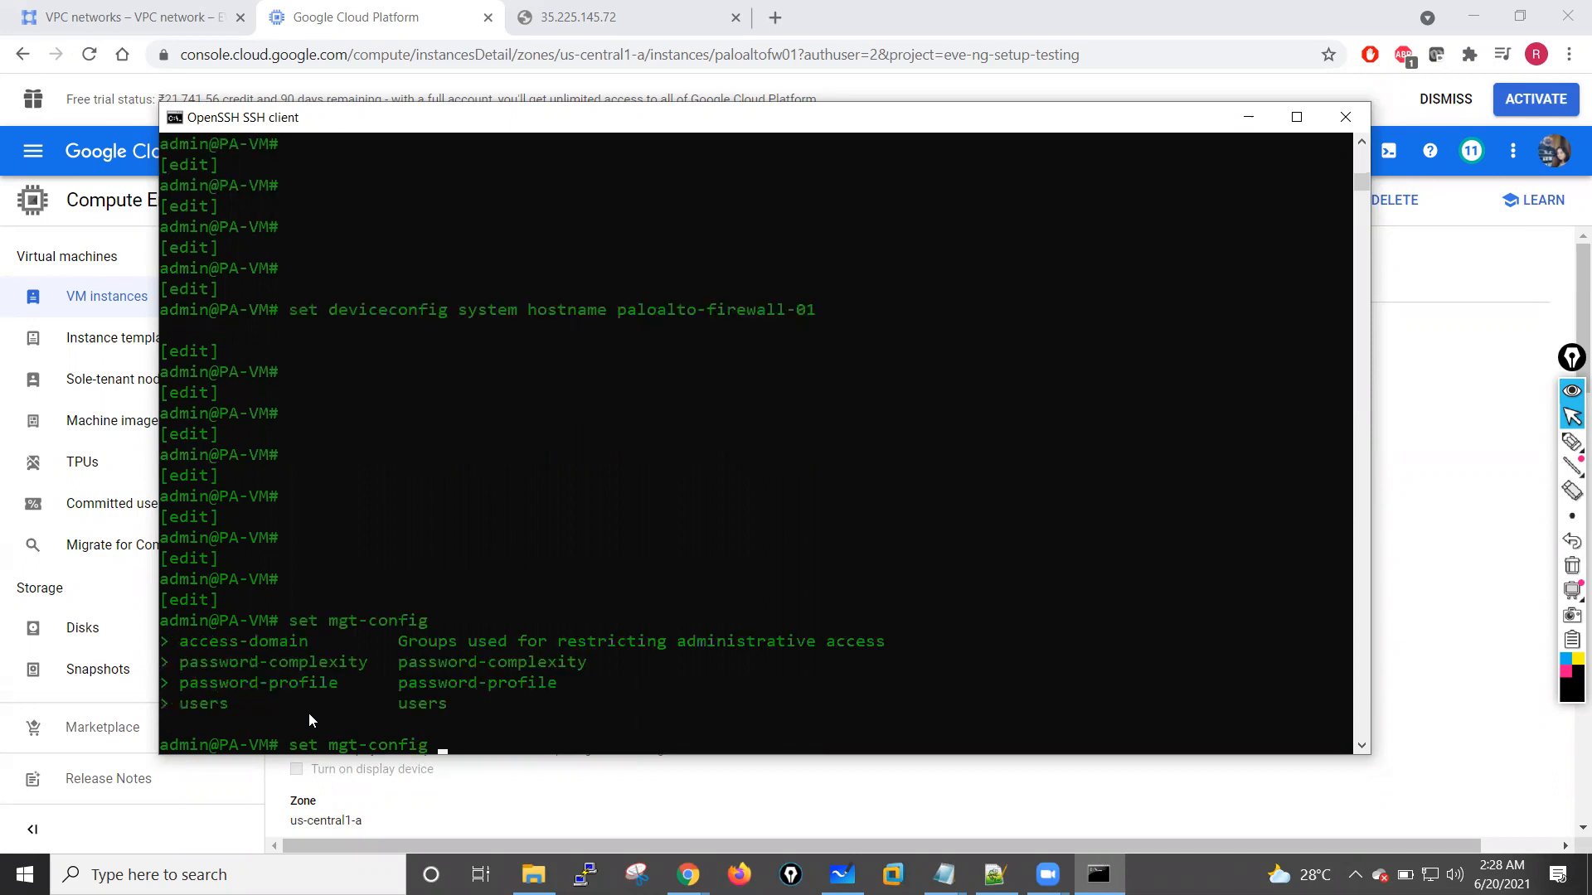
type("users admin password")
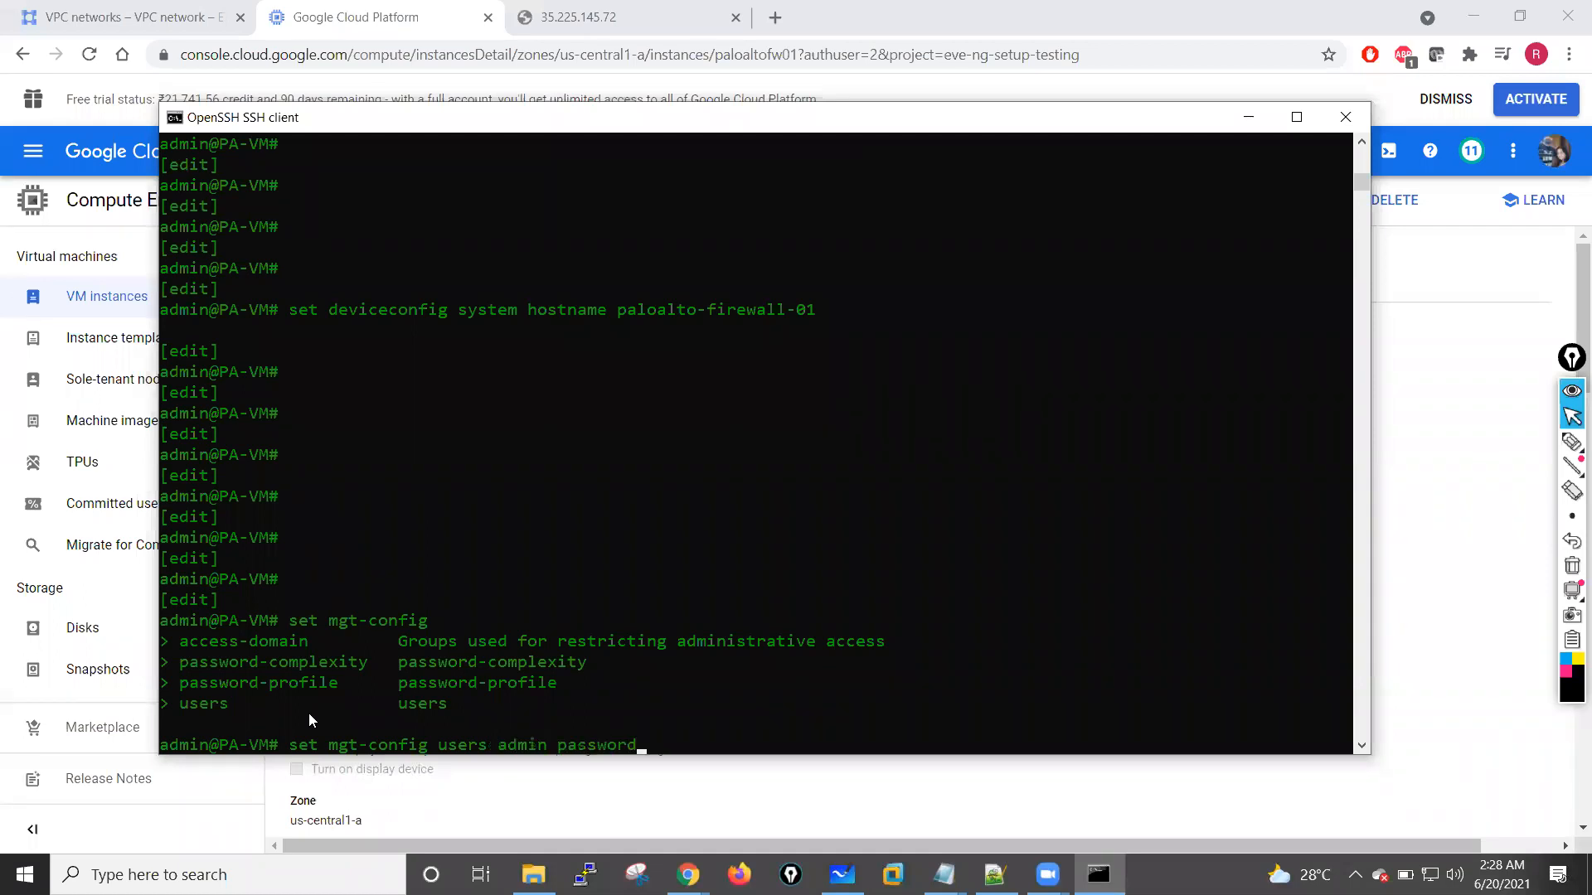
key("Return")
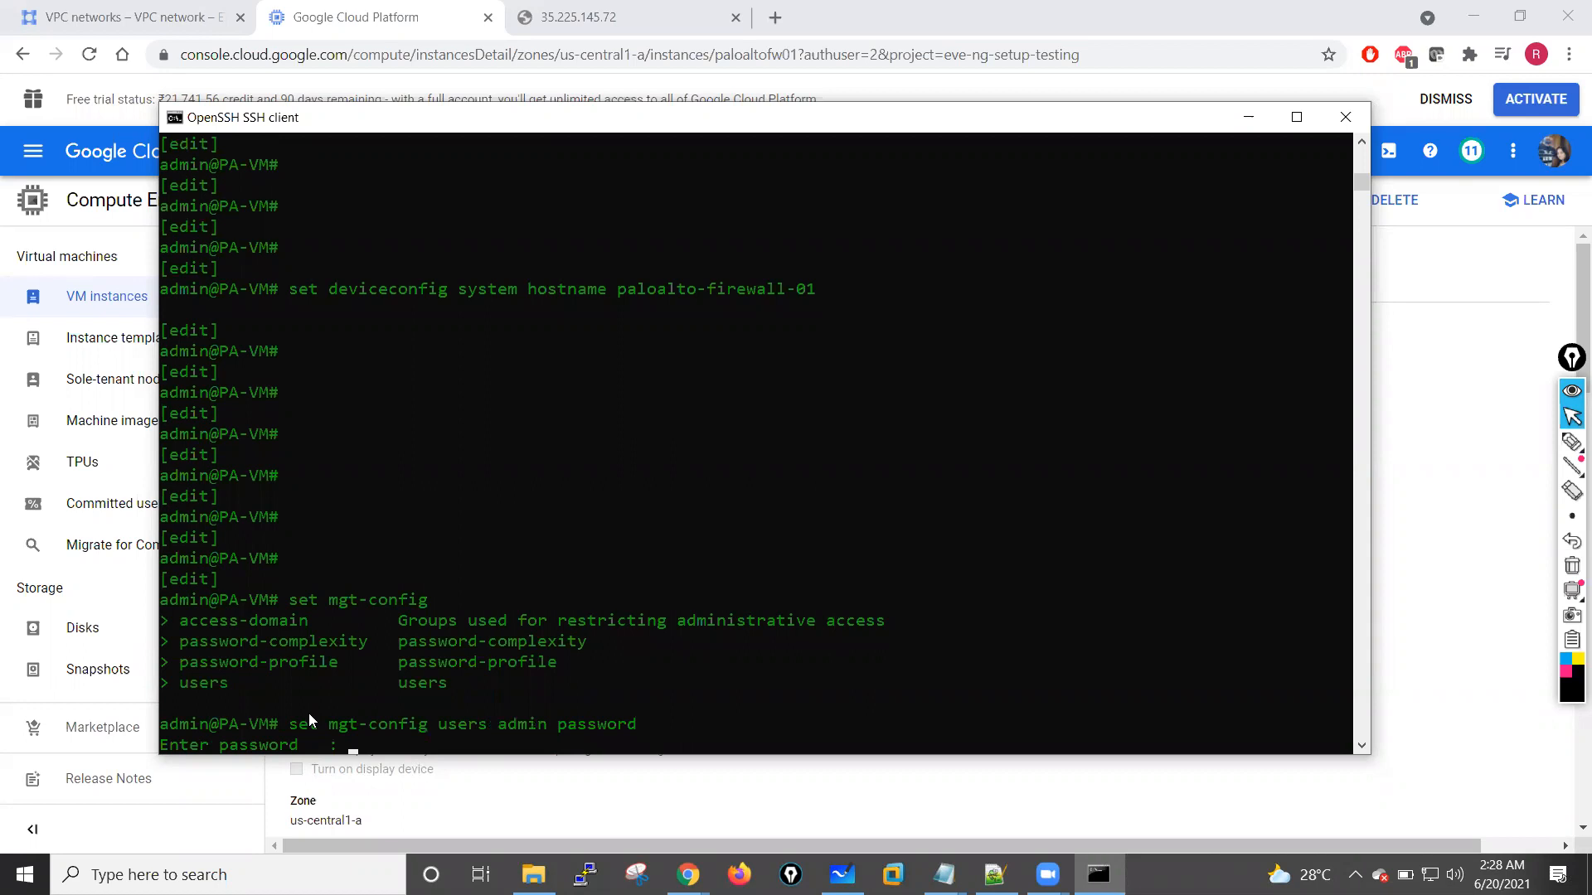
key("Return")
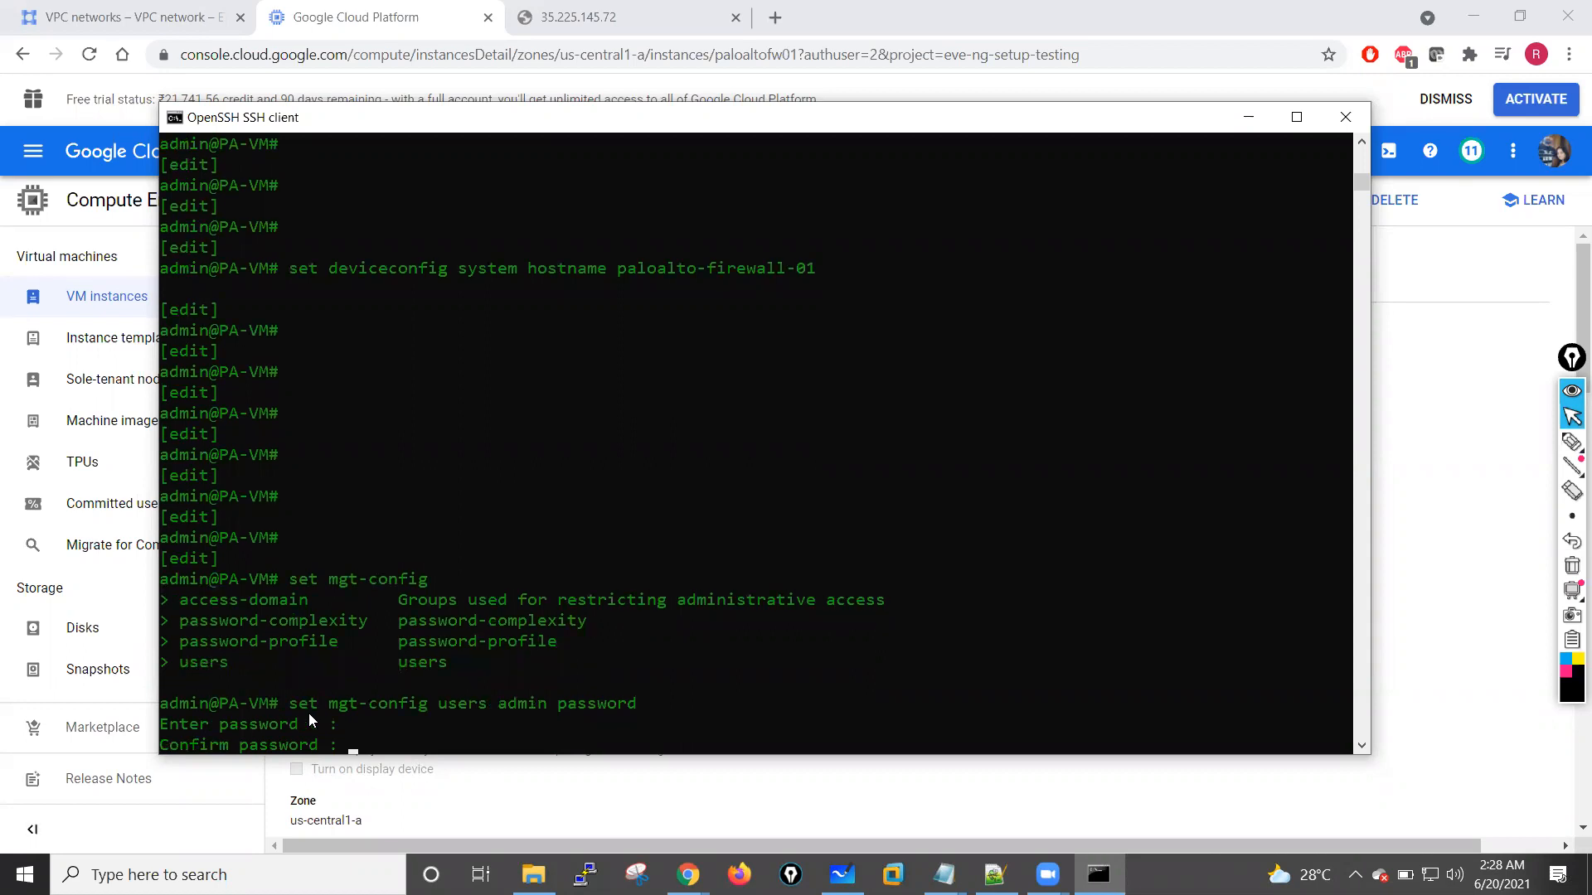
key("Return")
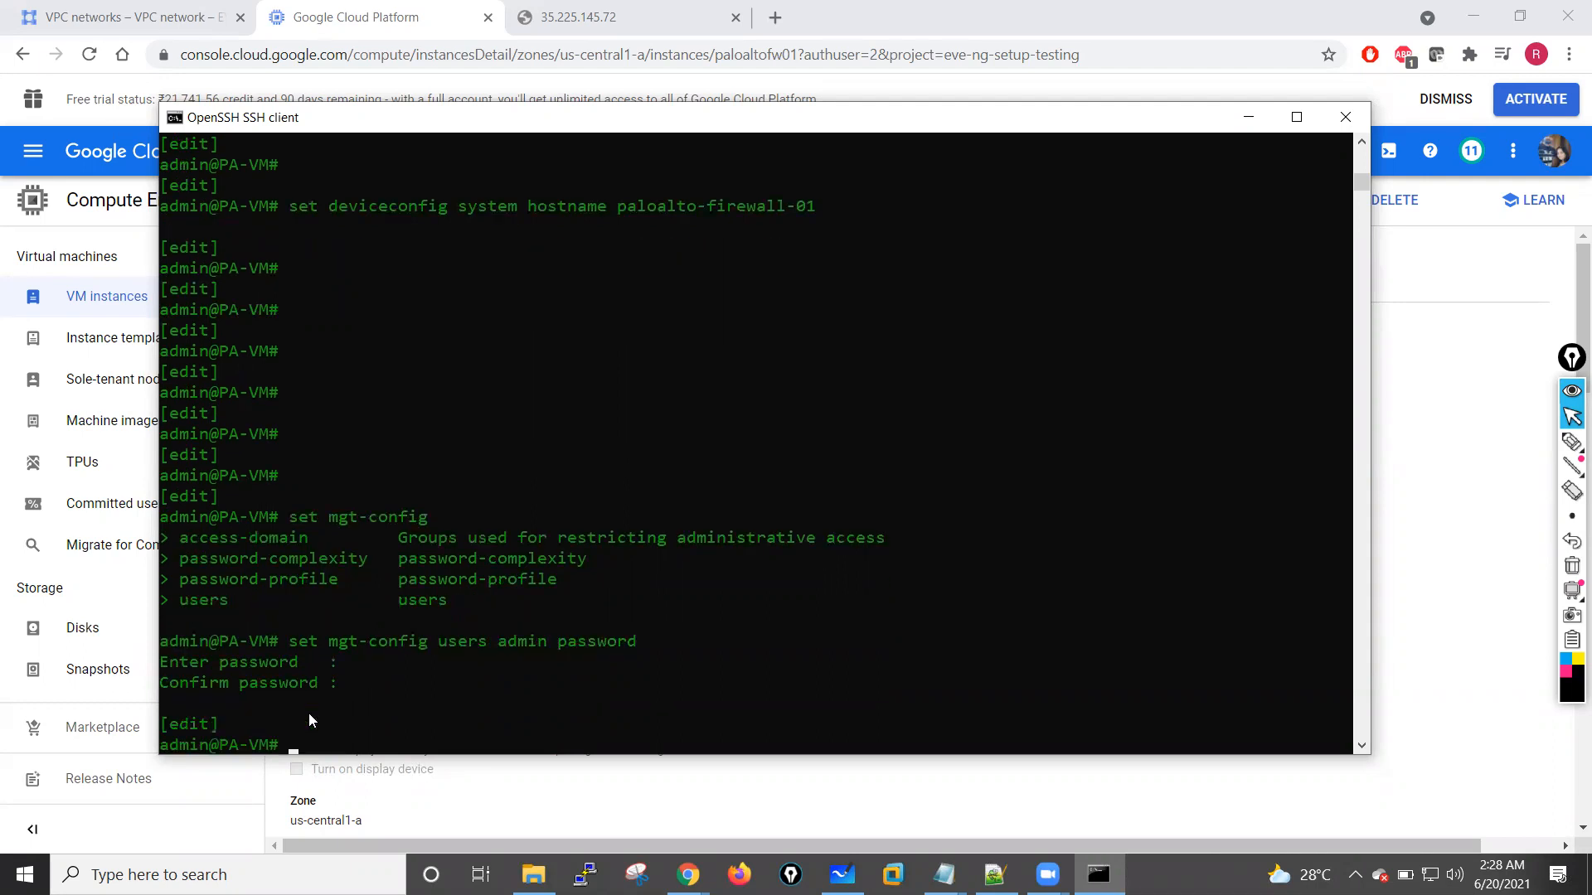
Step: Enter a few blank lines at the firewall's configuration prompt and run commit to apply the hostname and admin password
key("Return")
key("Return")
key("Return")
key("Return")
type("c")
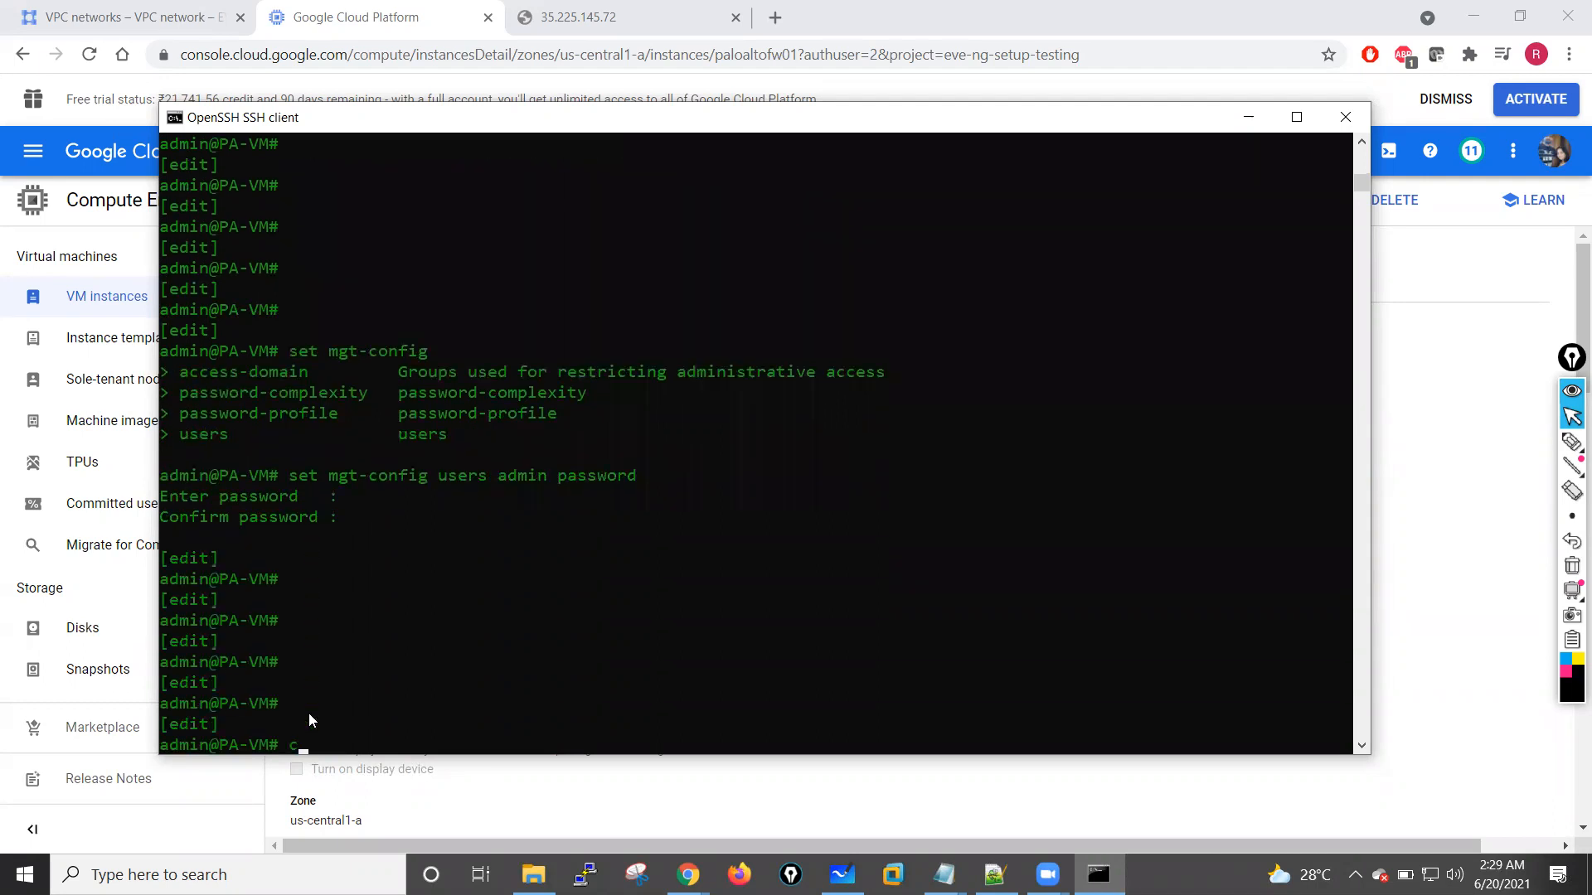
type("ommit")
key("Return")
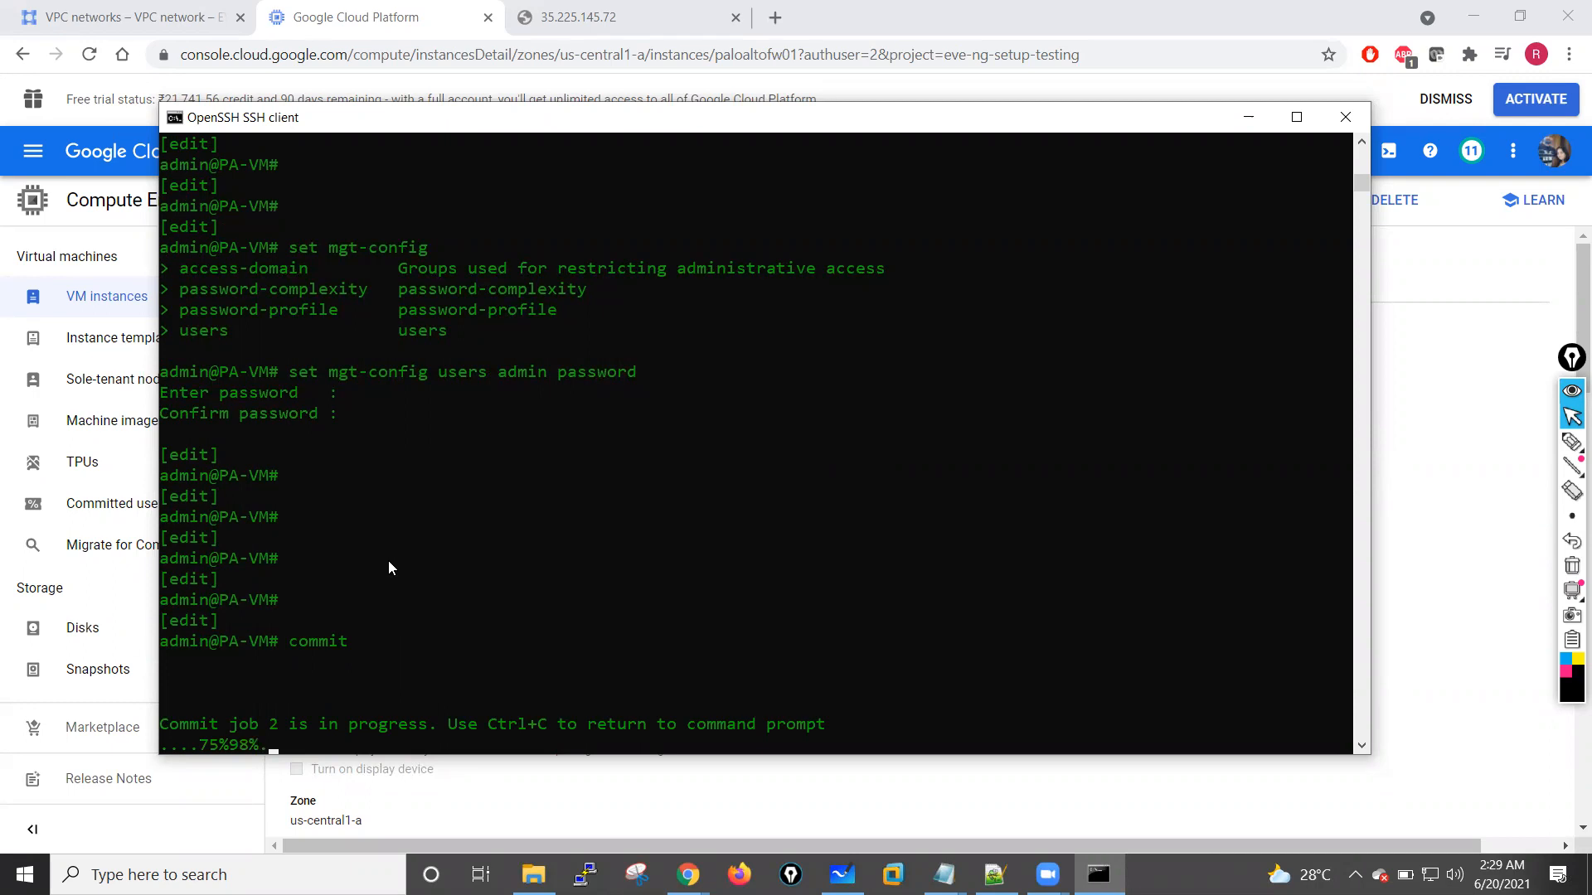
left_click(617, 20)
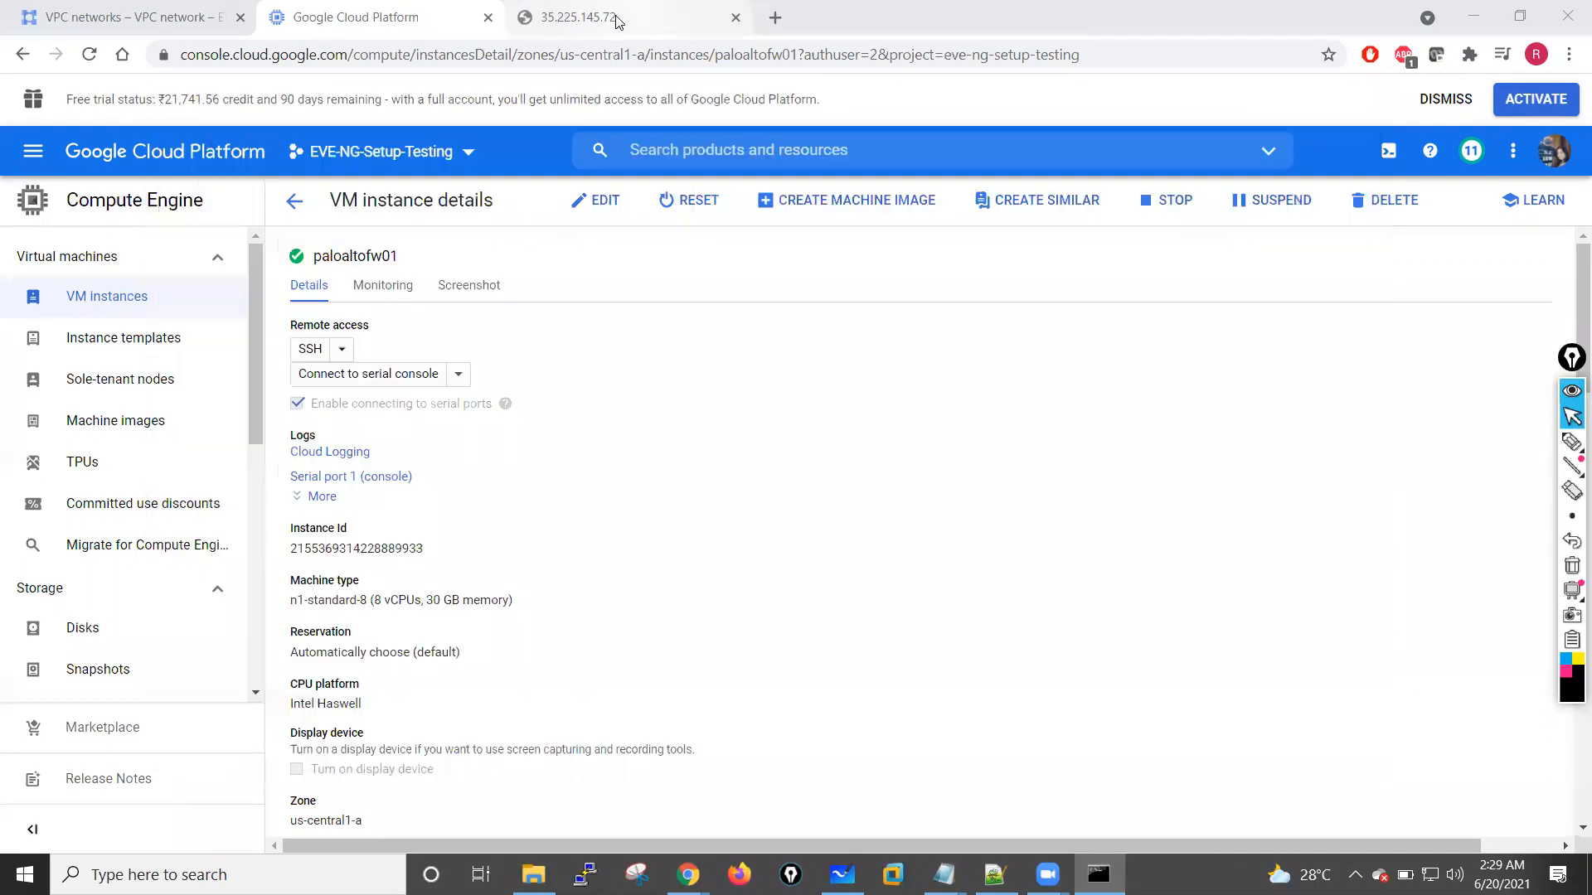
left_click(618, 21)
left_click(89, 54)
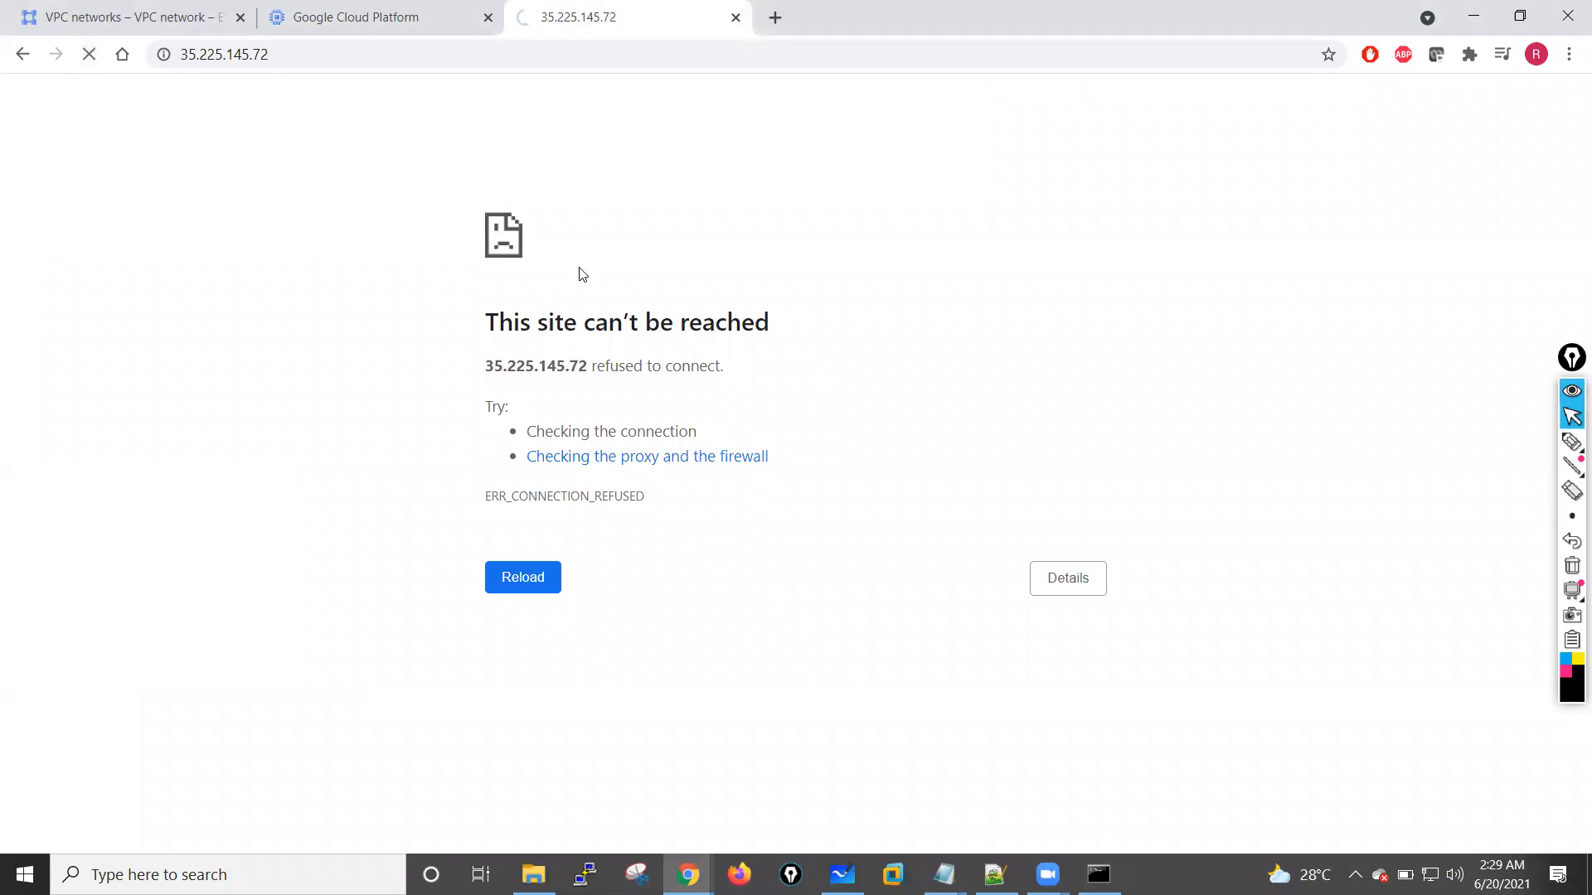
left_click(325, 59)
left_click(333, 57)
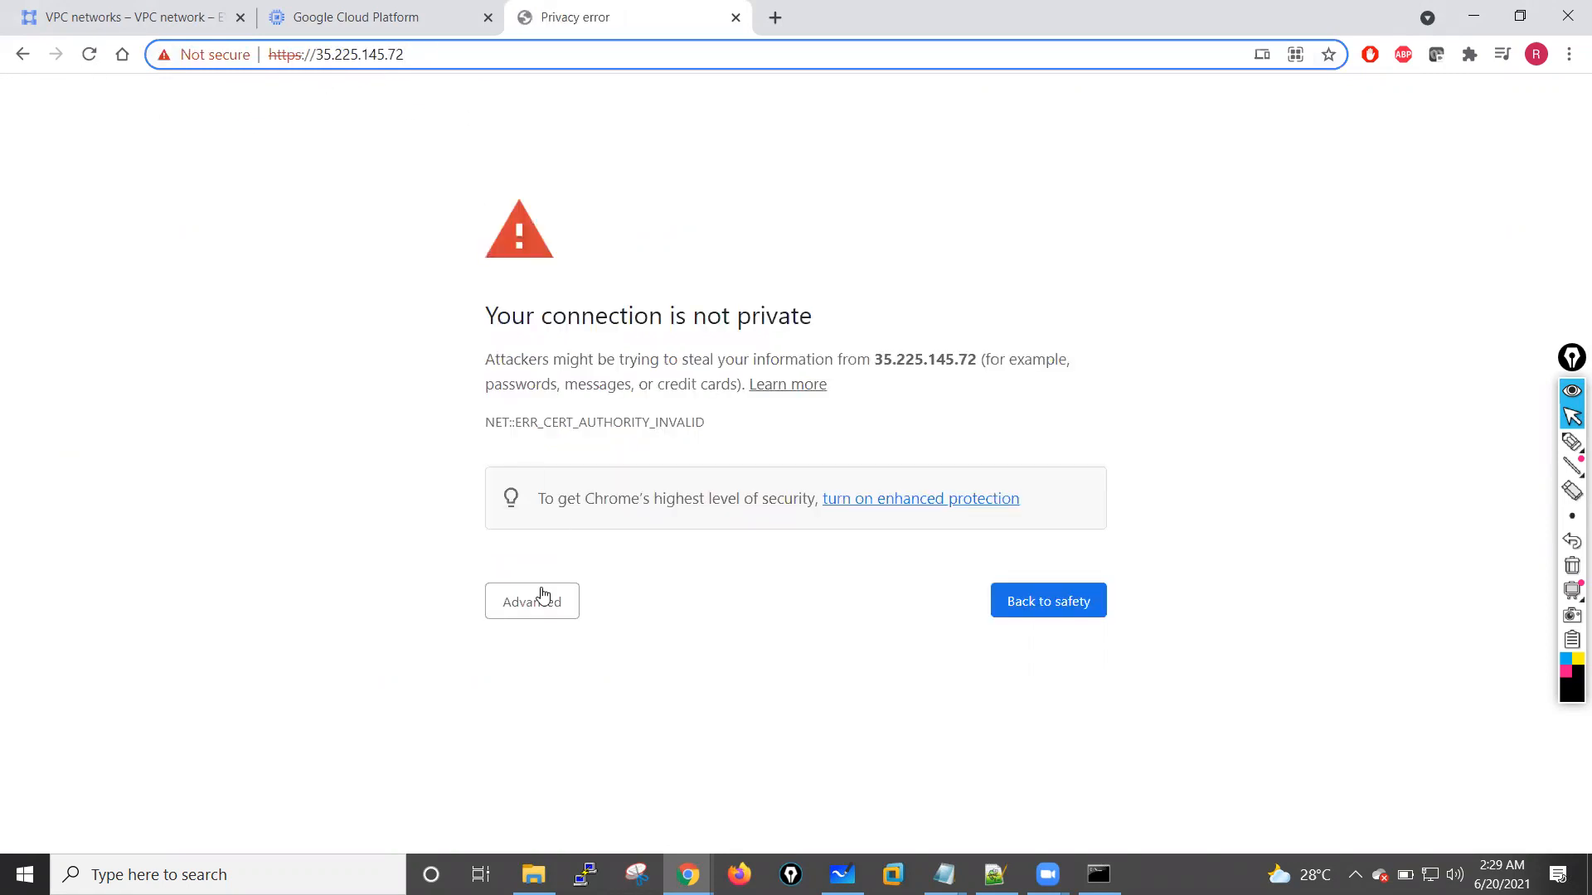
left_click(539, 599)
left_click(602, 761)
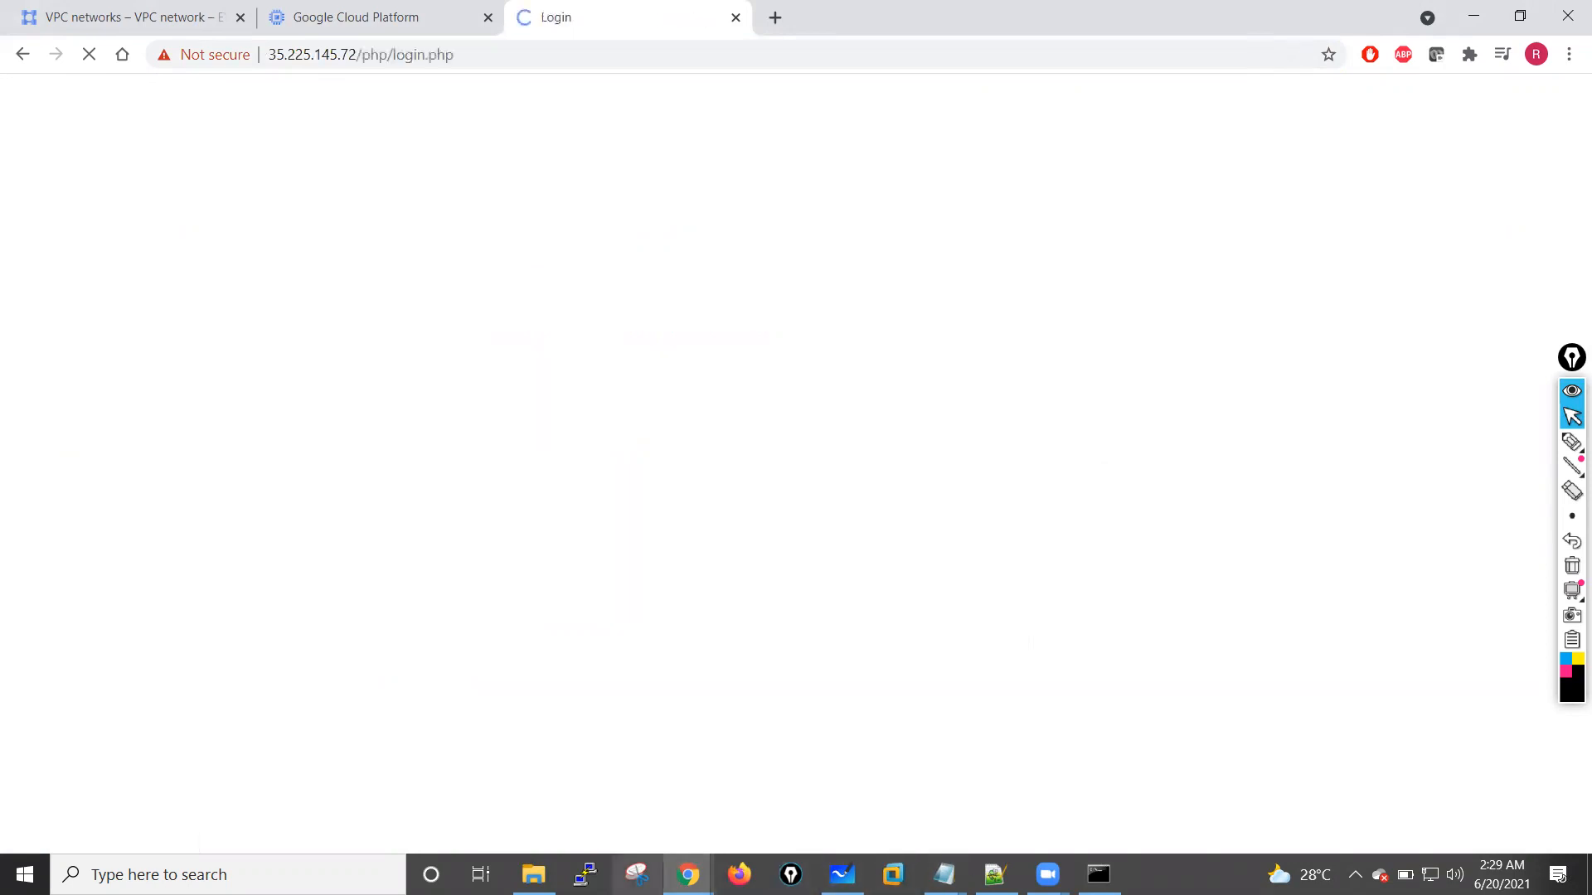
Step: Check the paloaltofw01 serial console and the commit in the OpenSSH client, and close the SSH session
mouse_move(689, 874)
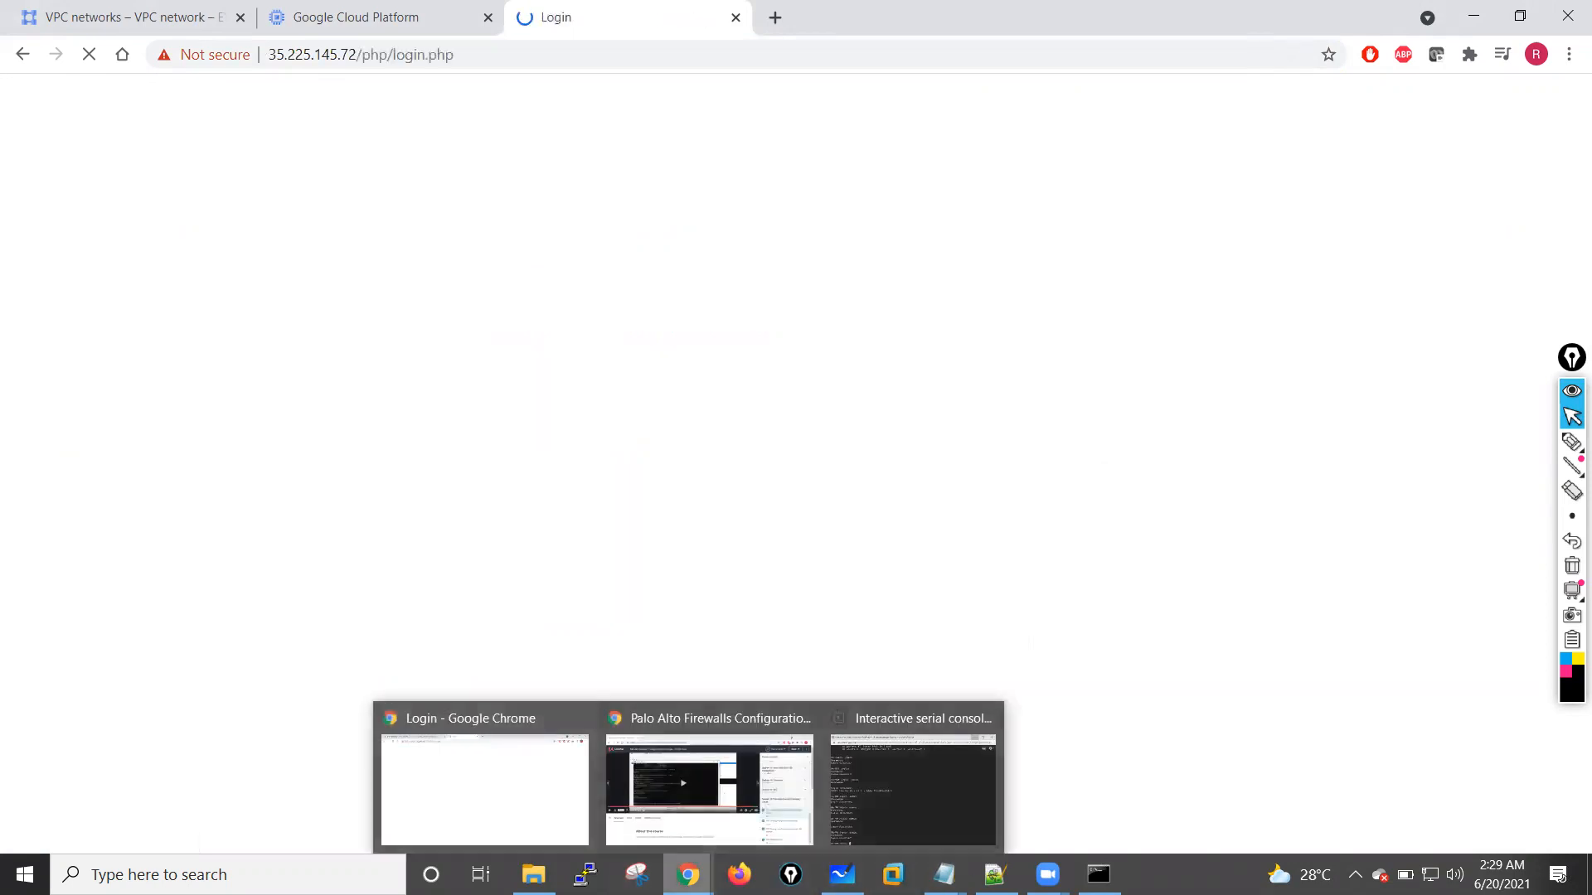
left_click(923, 799)
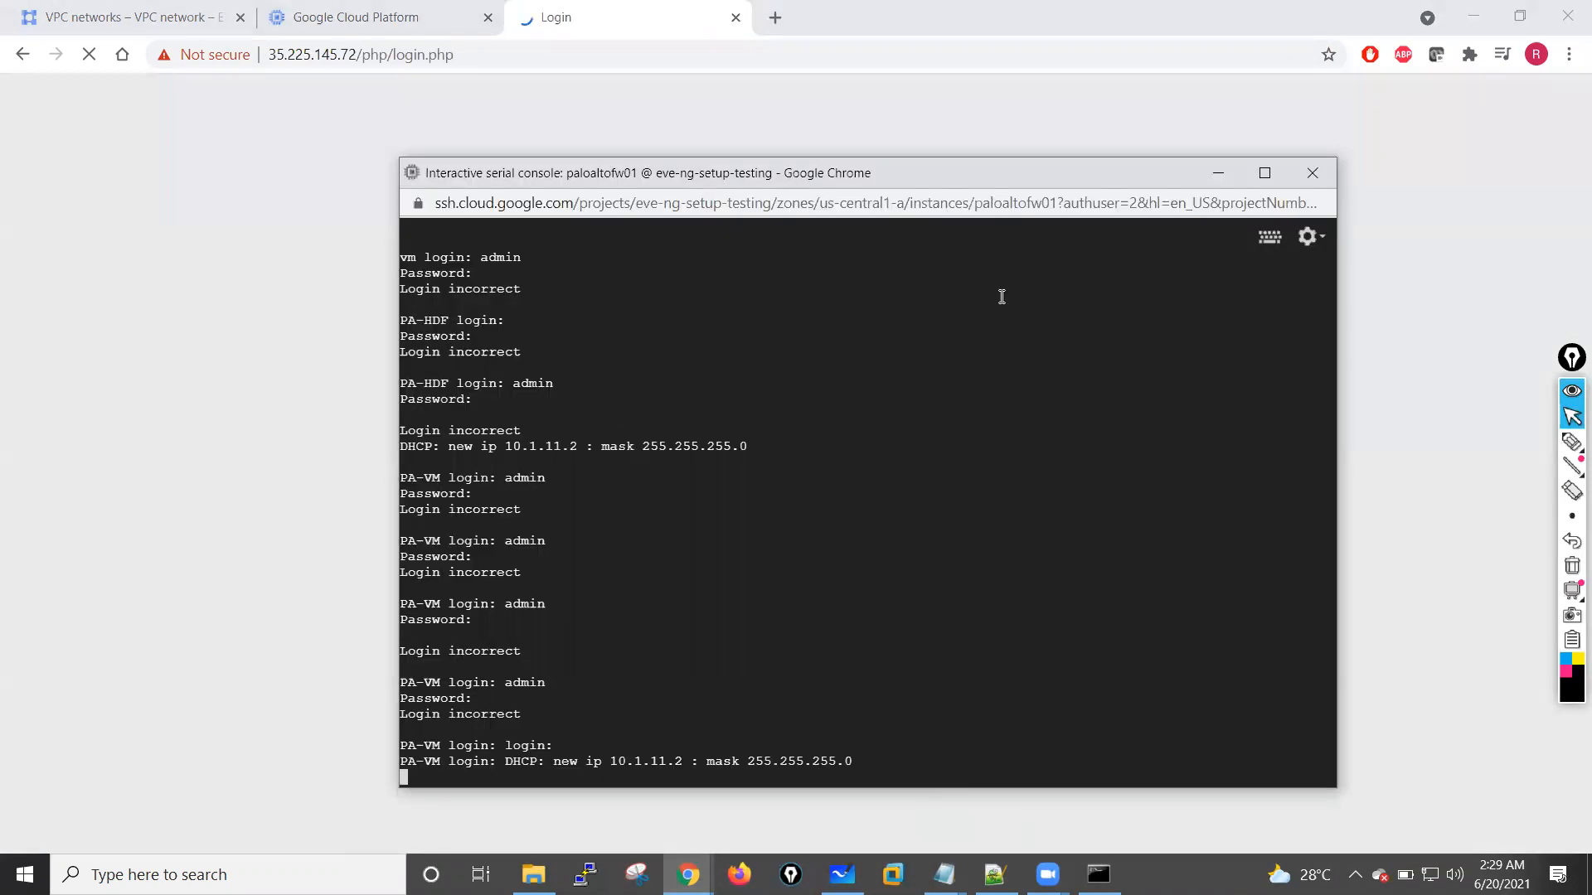
left_click(1216, 173)
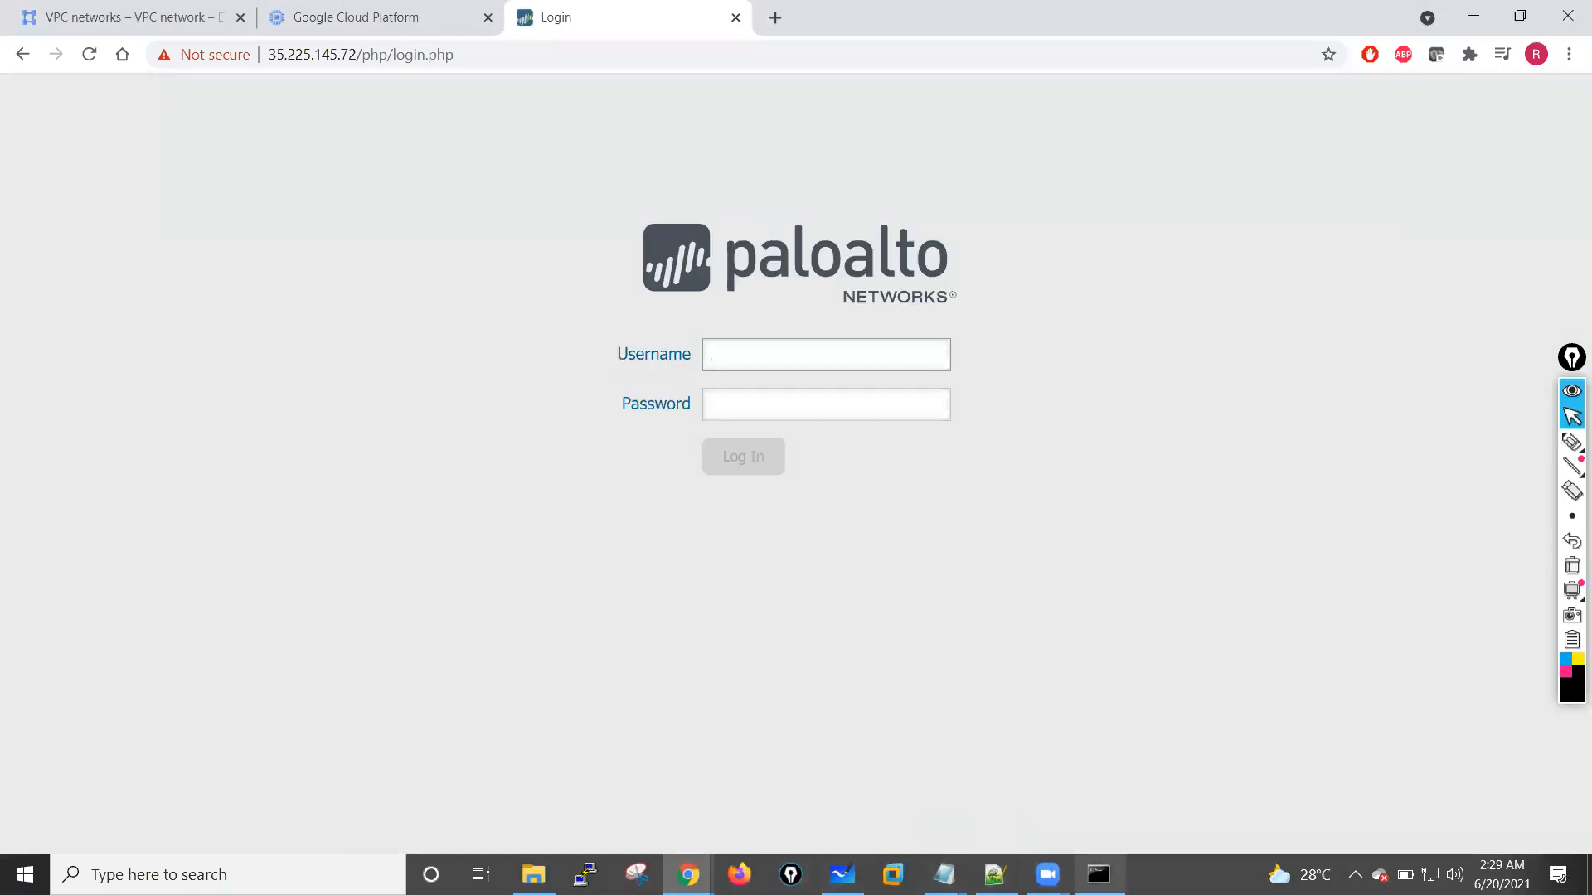
left_click(1099, 875)
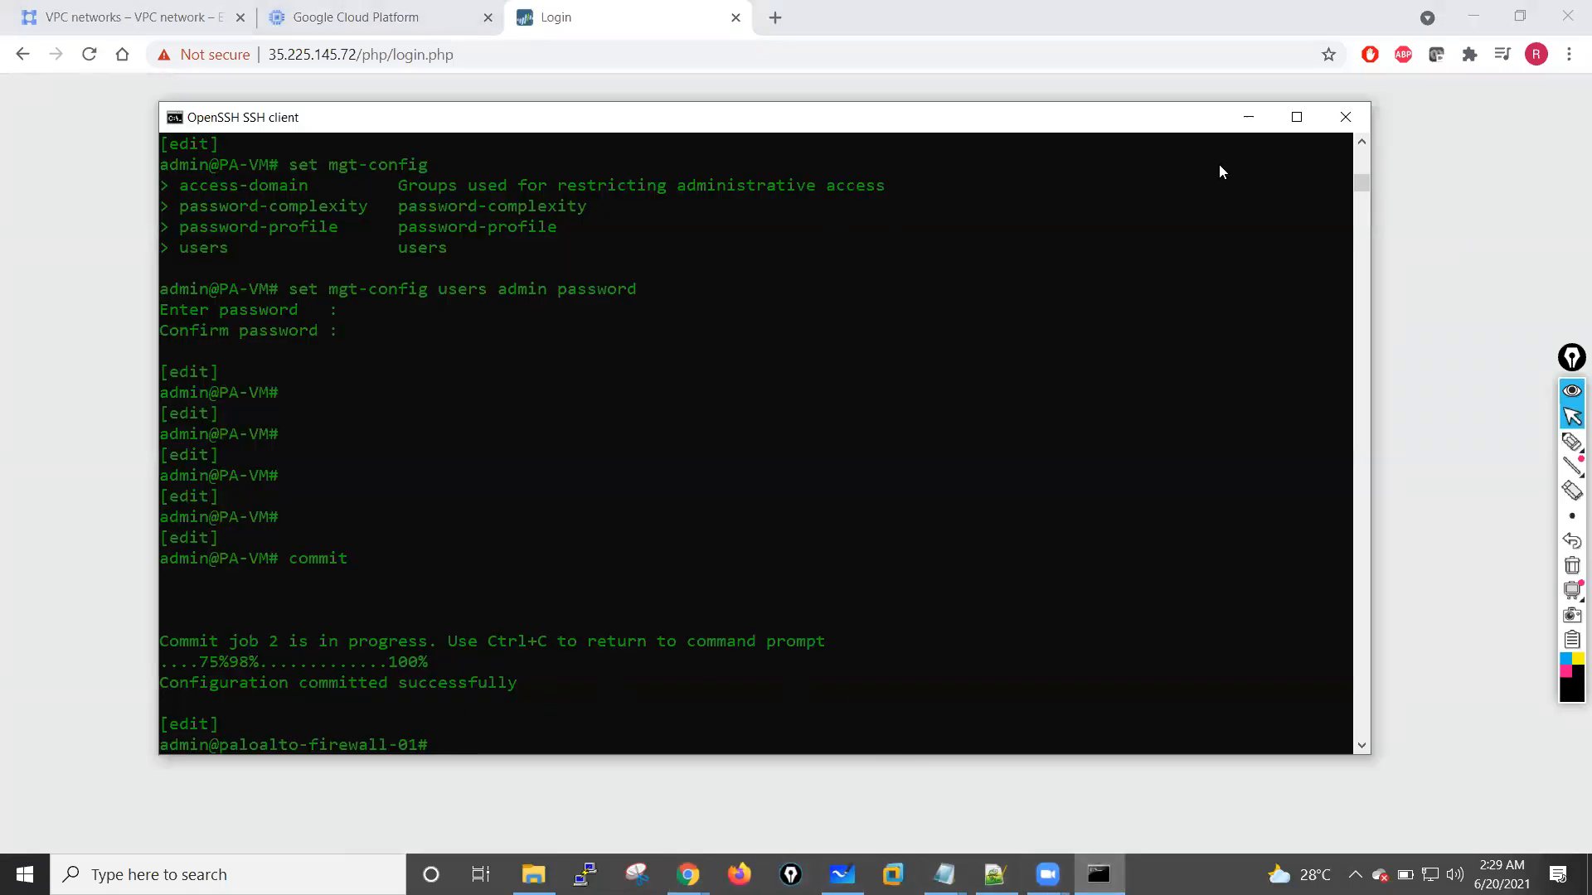
left_click(1345, 117)
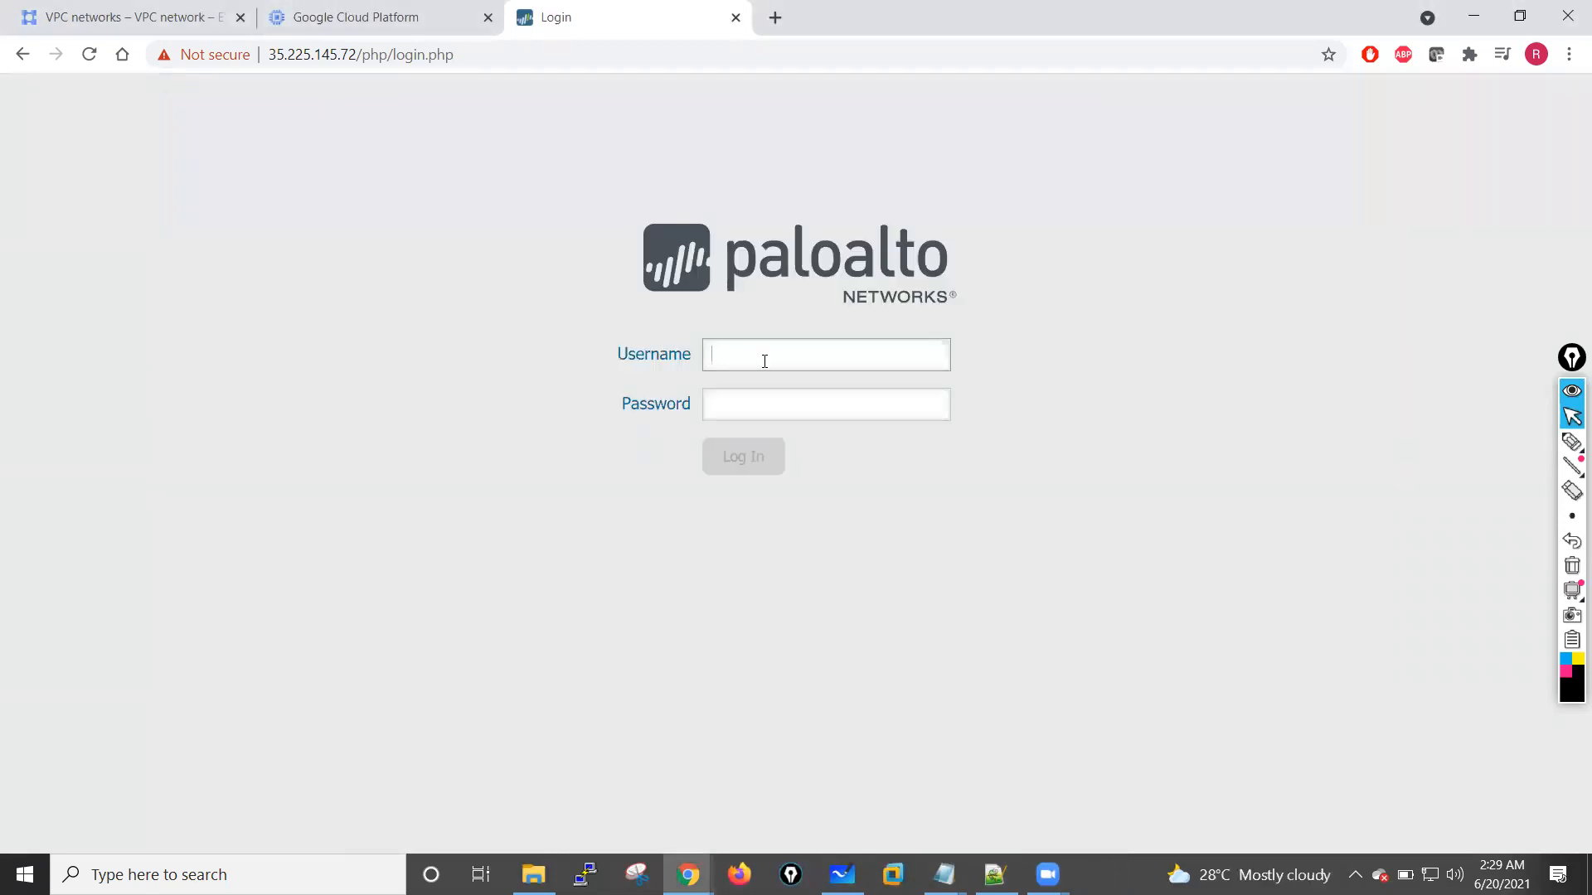
Step: Log in to the firewall's web interface with username admin and the admin password
key("Tab")
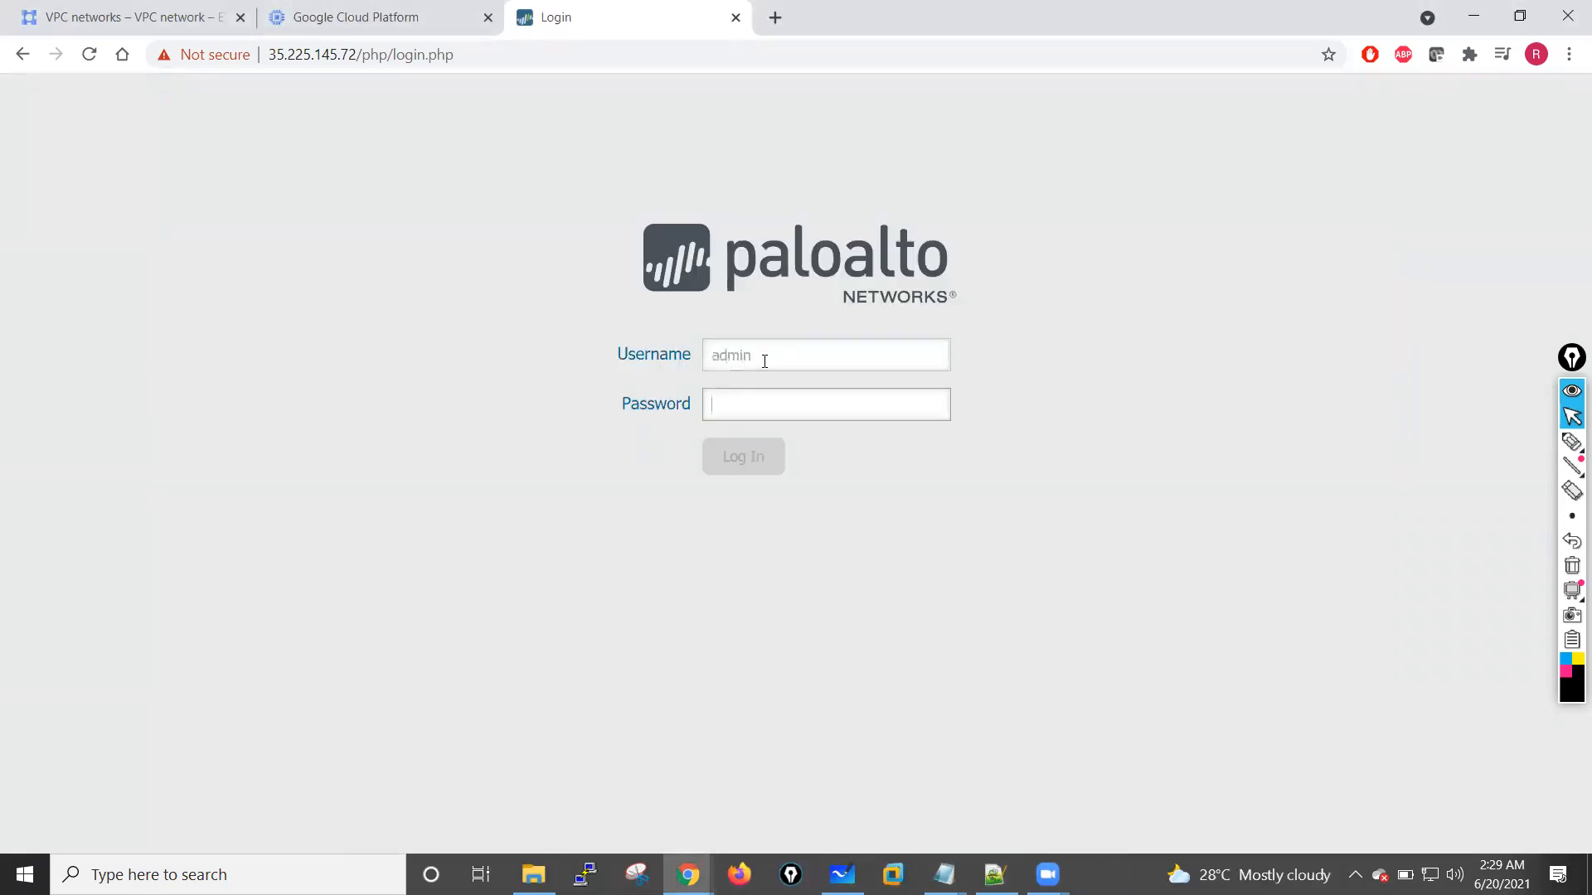
key("BackSpace")
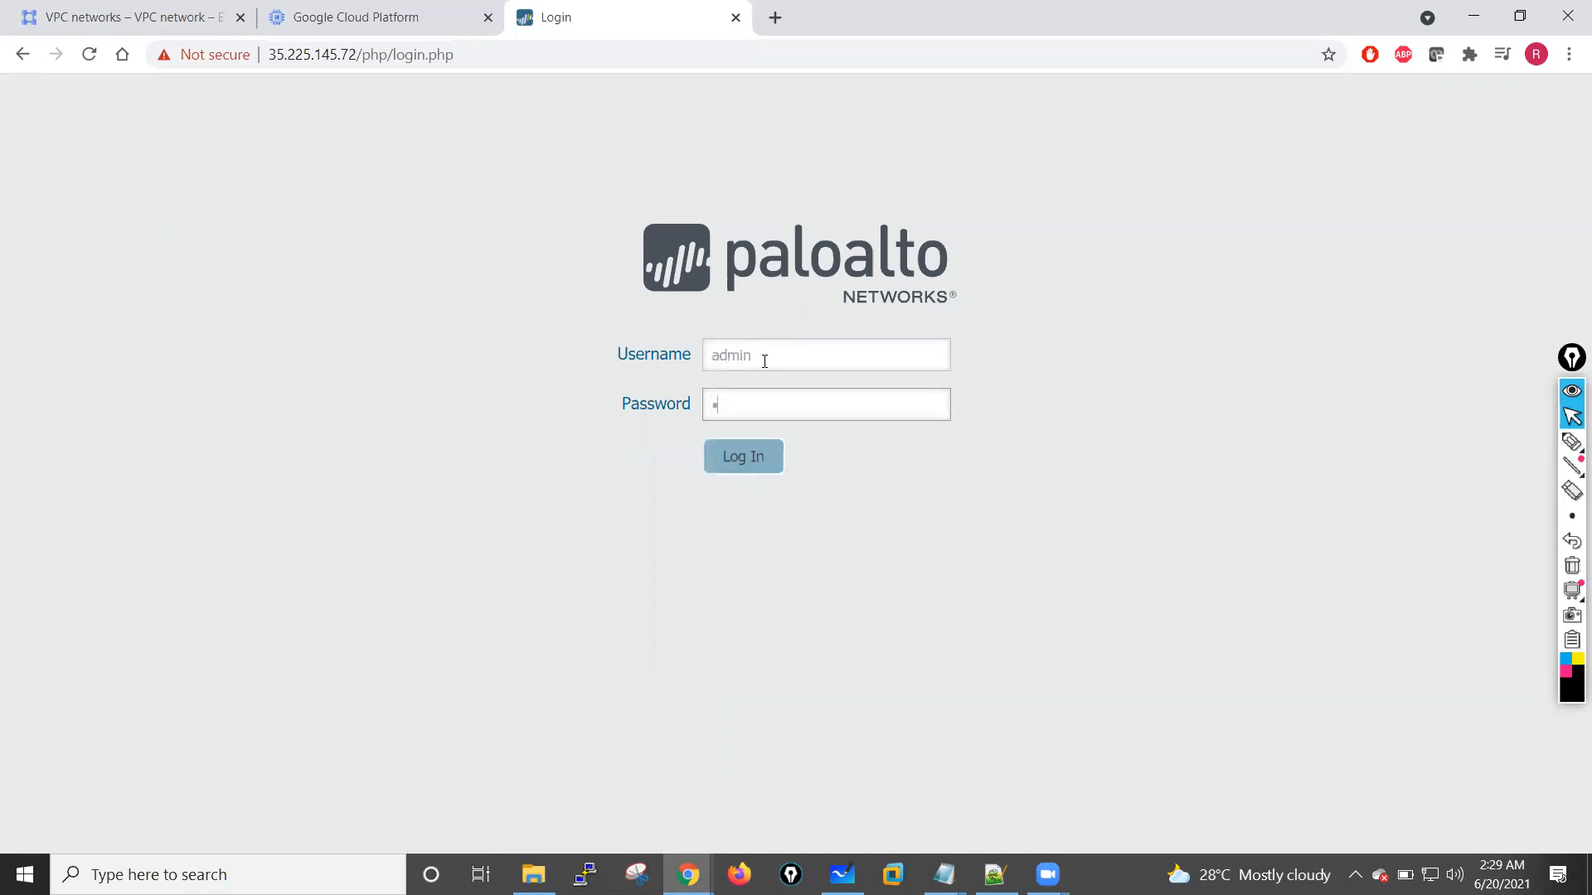
left_click(742, 469)
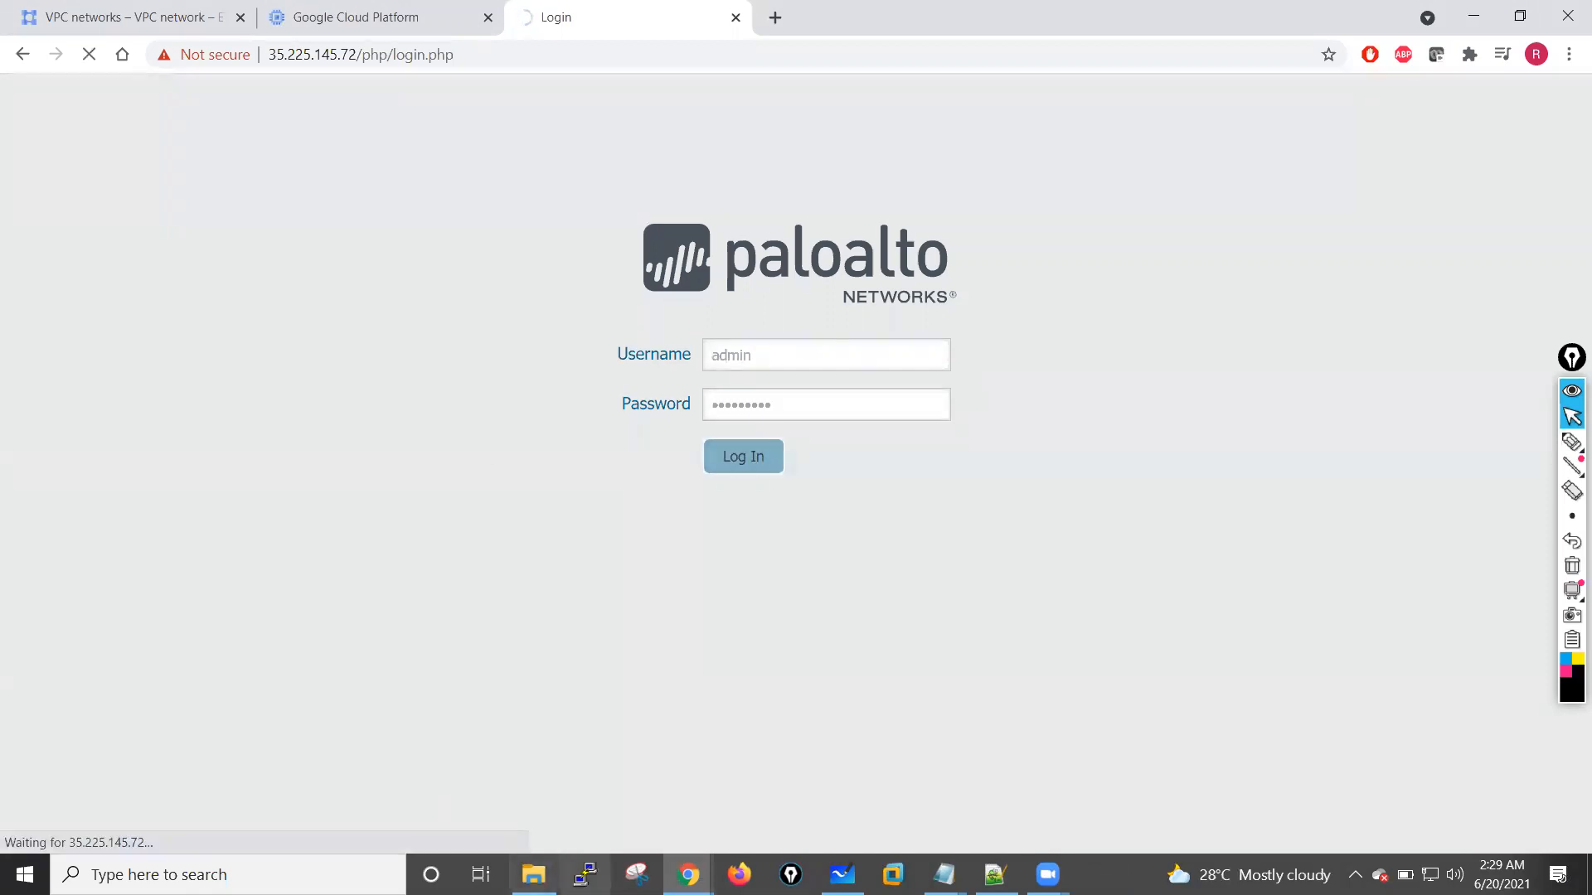
Step: Copy 35.225.145.72 from the browser address into PuTTY as the host name and open an SSH session on port 22
left_click(585, 875)
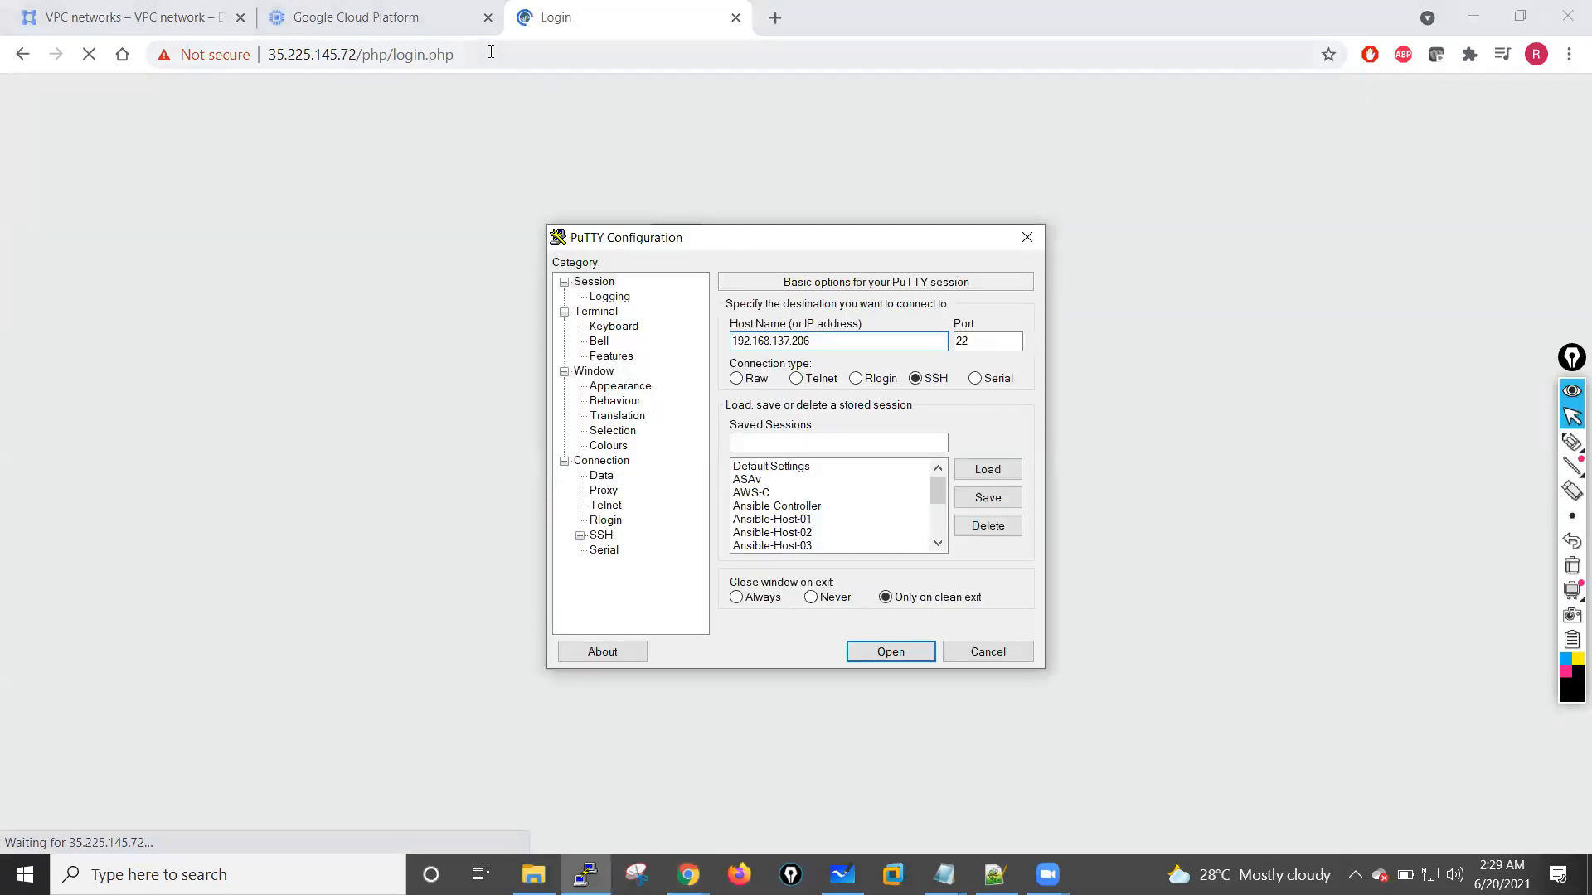
left_click(404, 53)
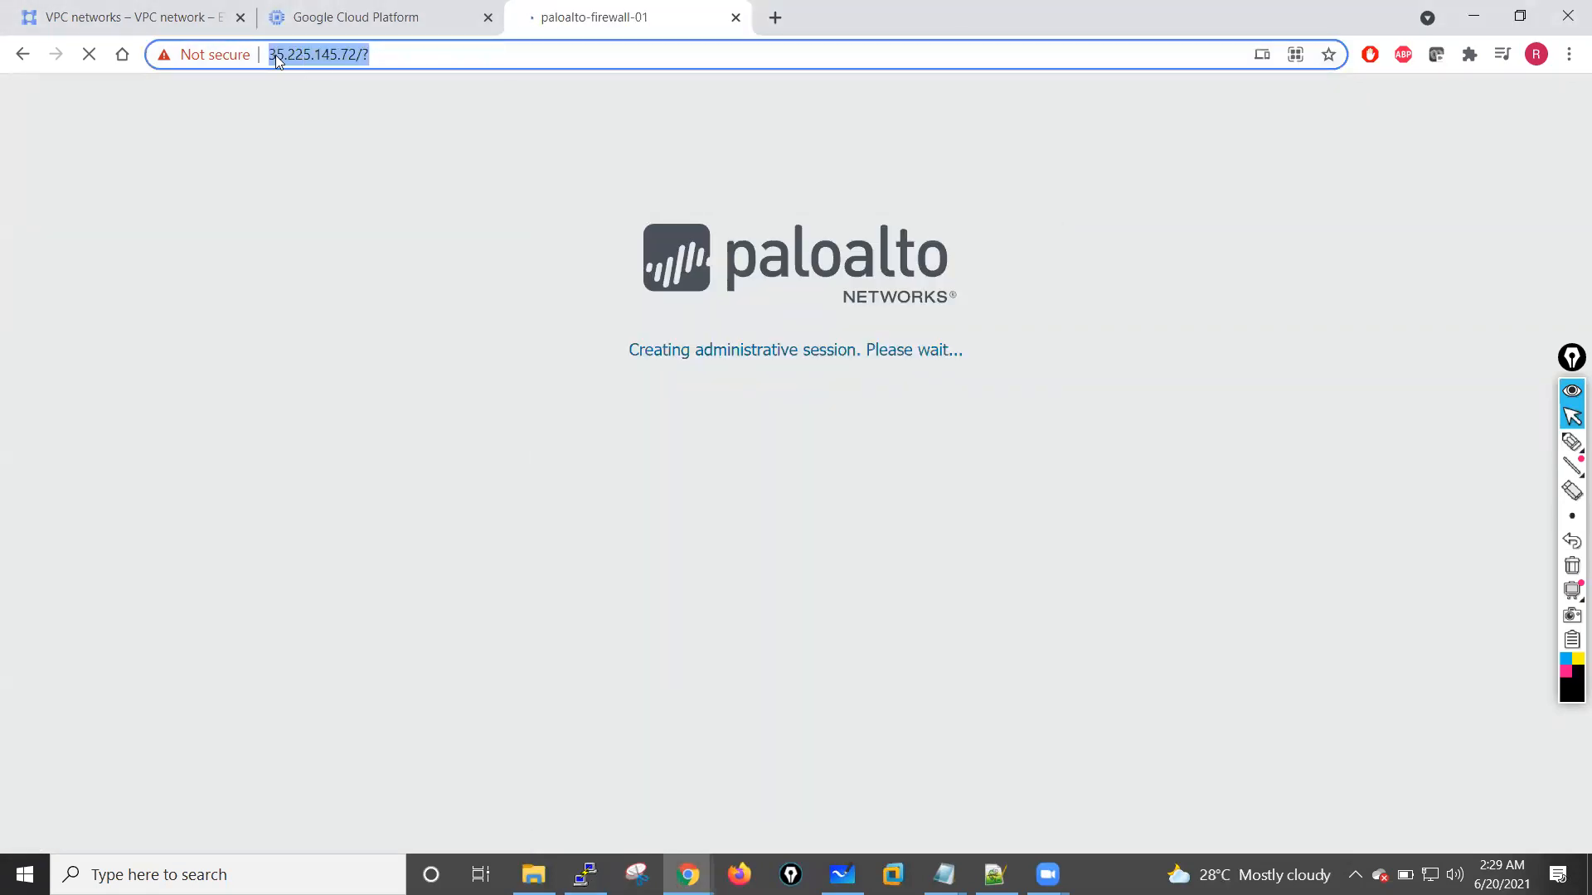
left_click(316, 55)
left_click_drag(317, 58, 404, 65)
key("ctrl+c")
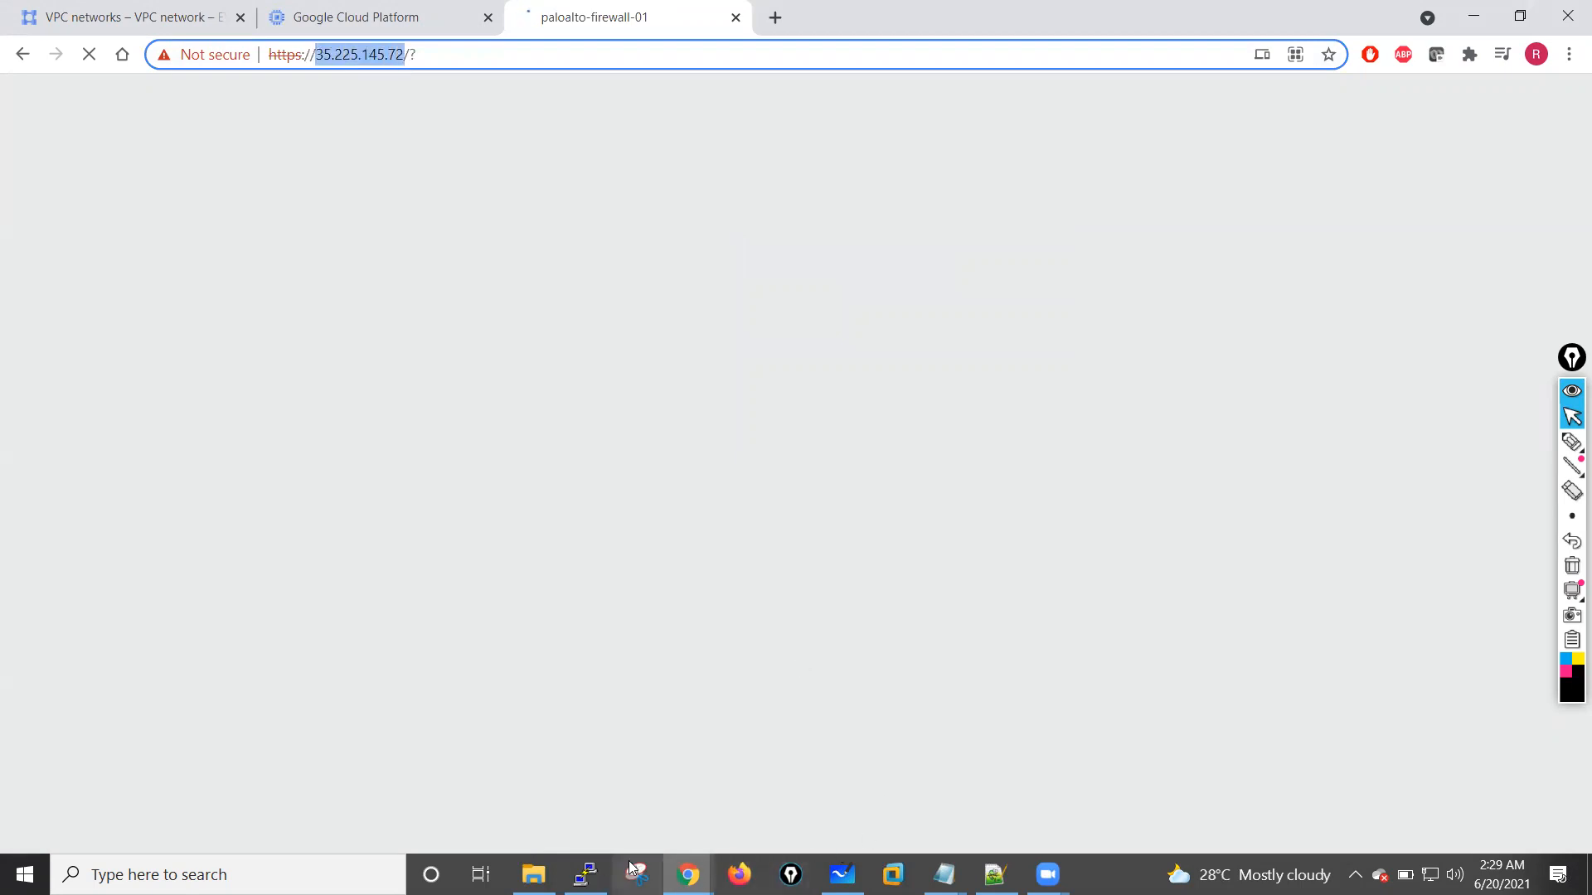
left_click(586, 874)
left_click_drag(820, 344, 711, 343)
key("ctrl+v")
left_click(884, 650)
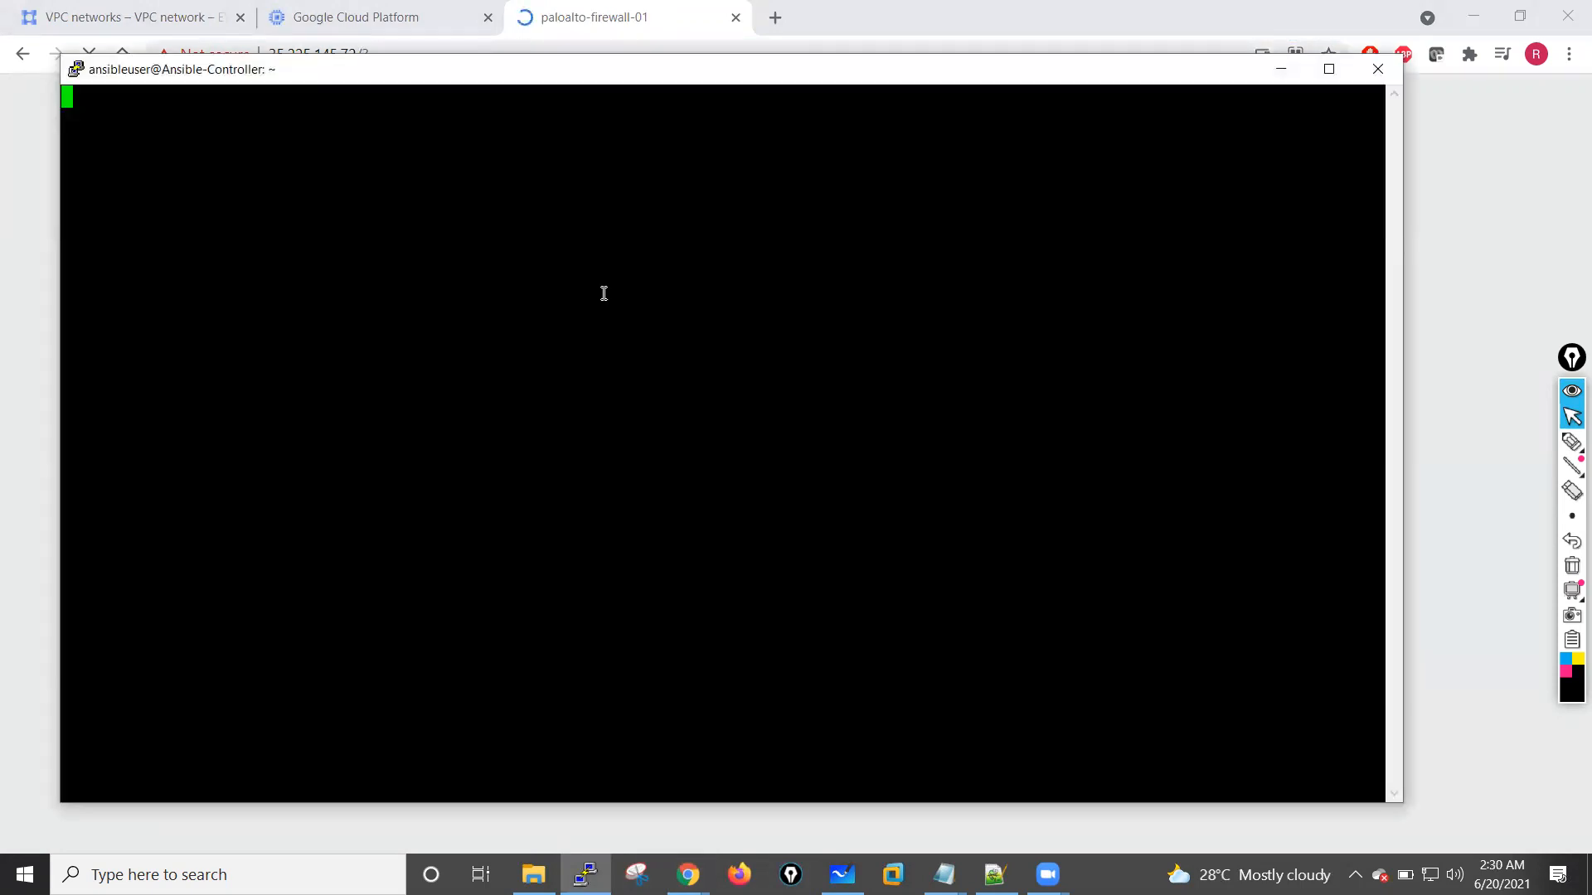
Step: Log in to the PuTTY session as admin with the admin password, enter blank lines at the prompt, and minimize the terminal
left_click(761, 577)
type("admin")
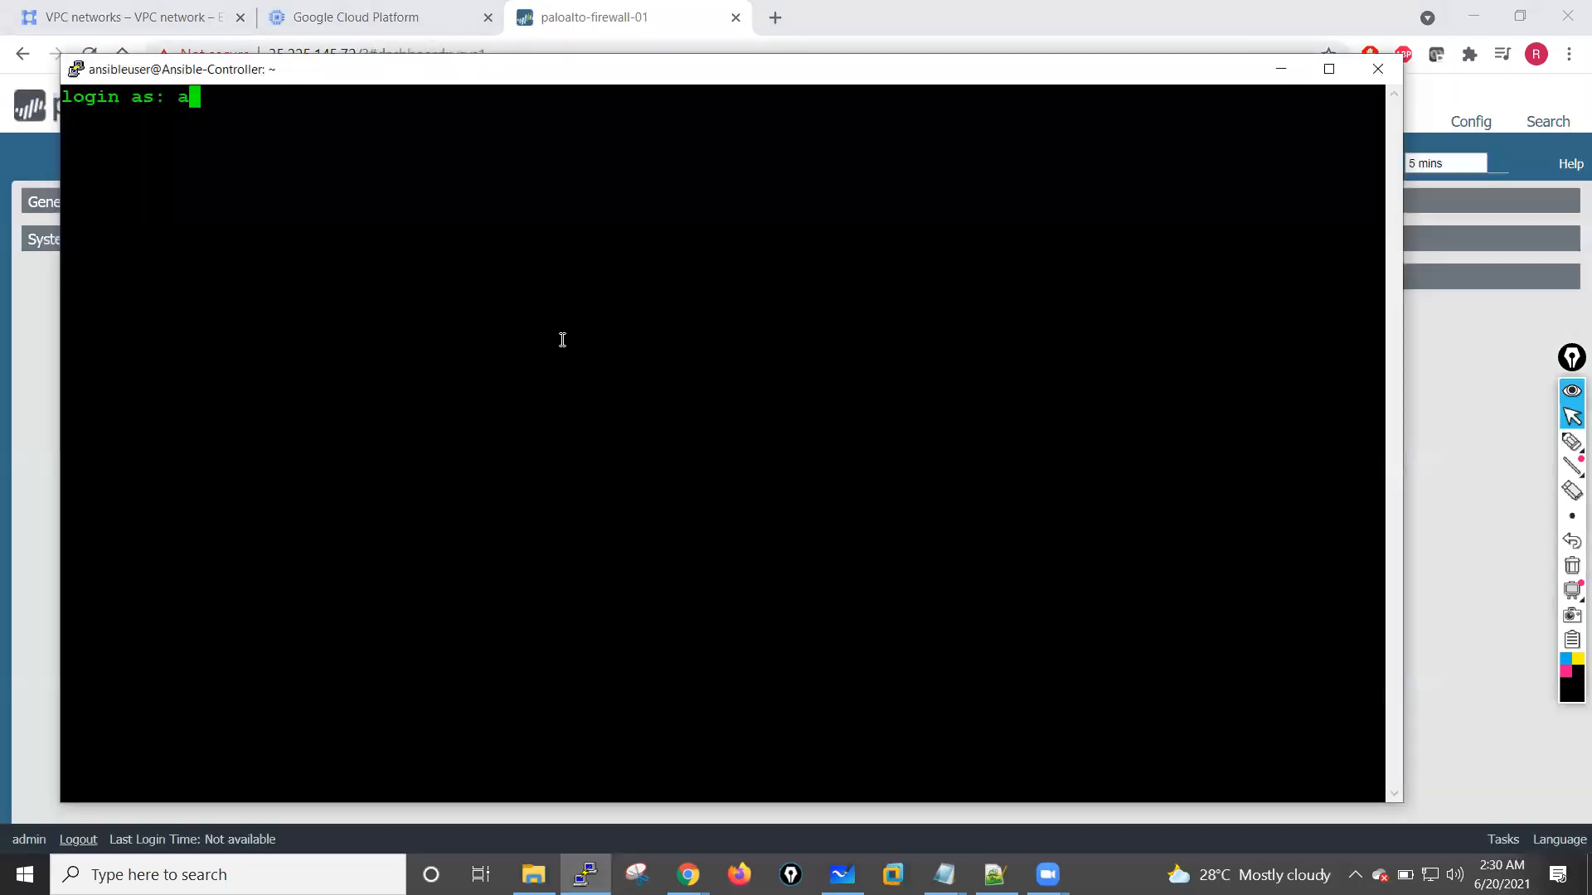
key("Return")
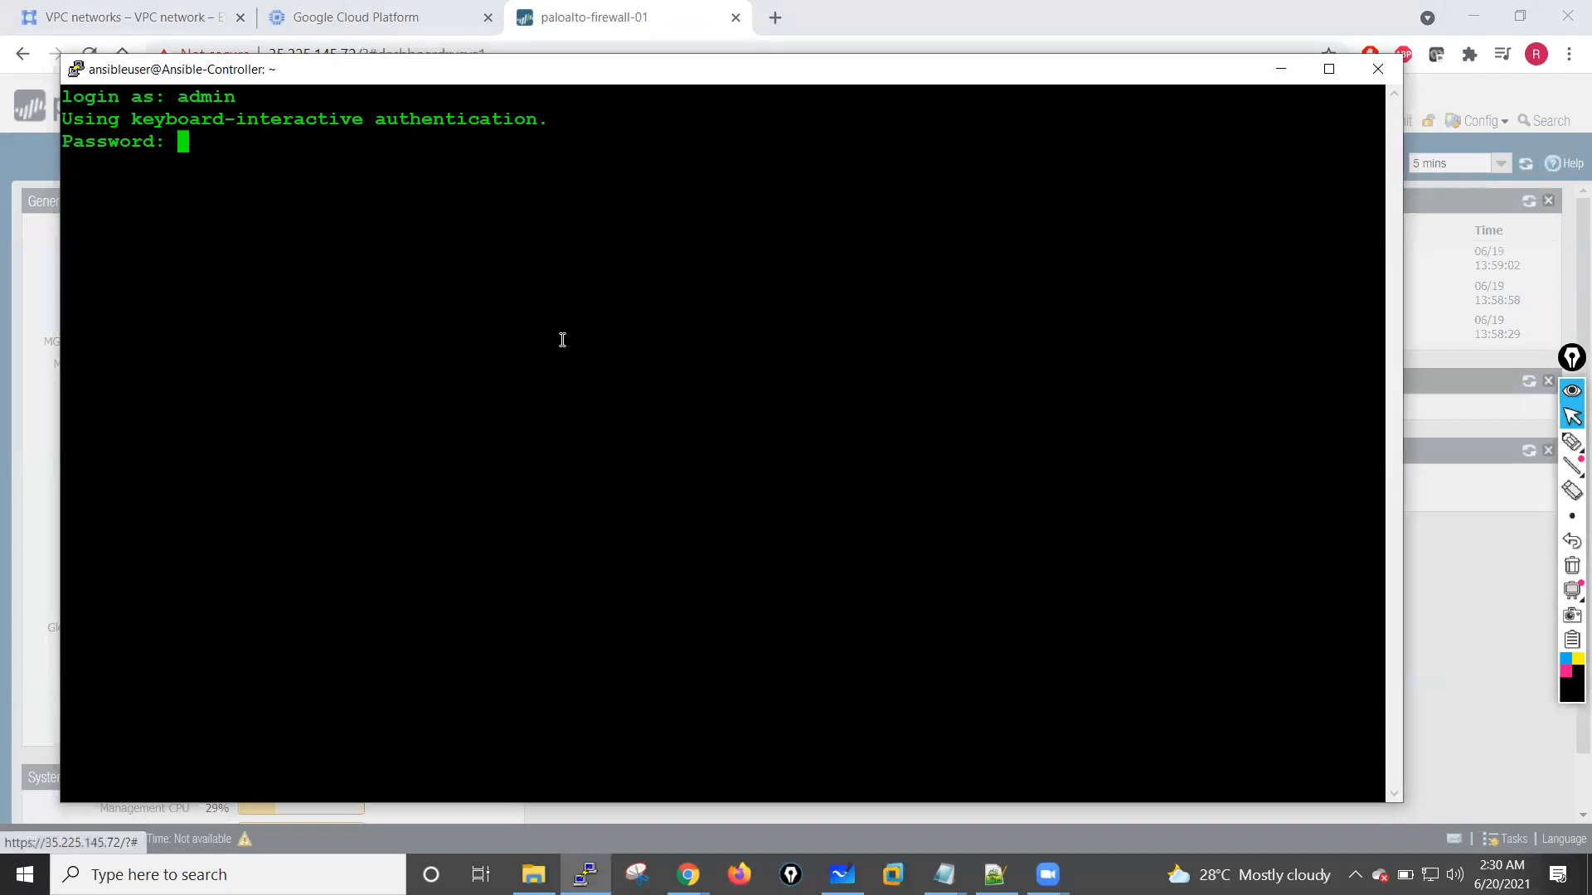
key("Return")
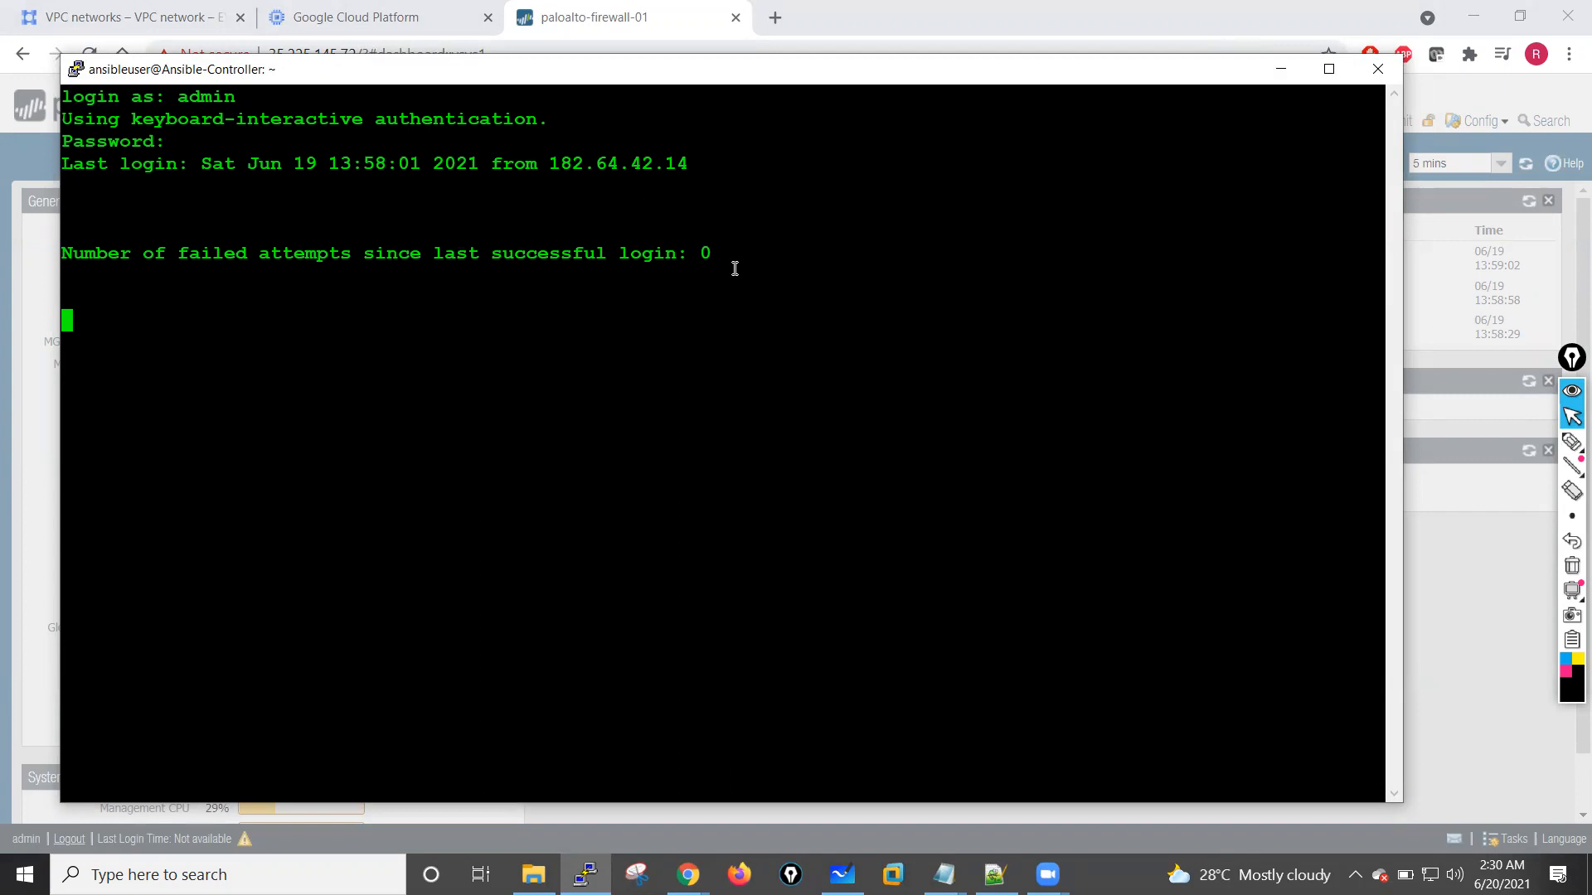
key("Return")
key("Return")
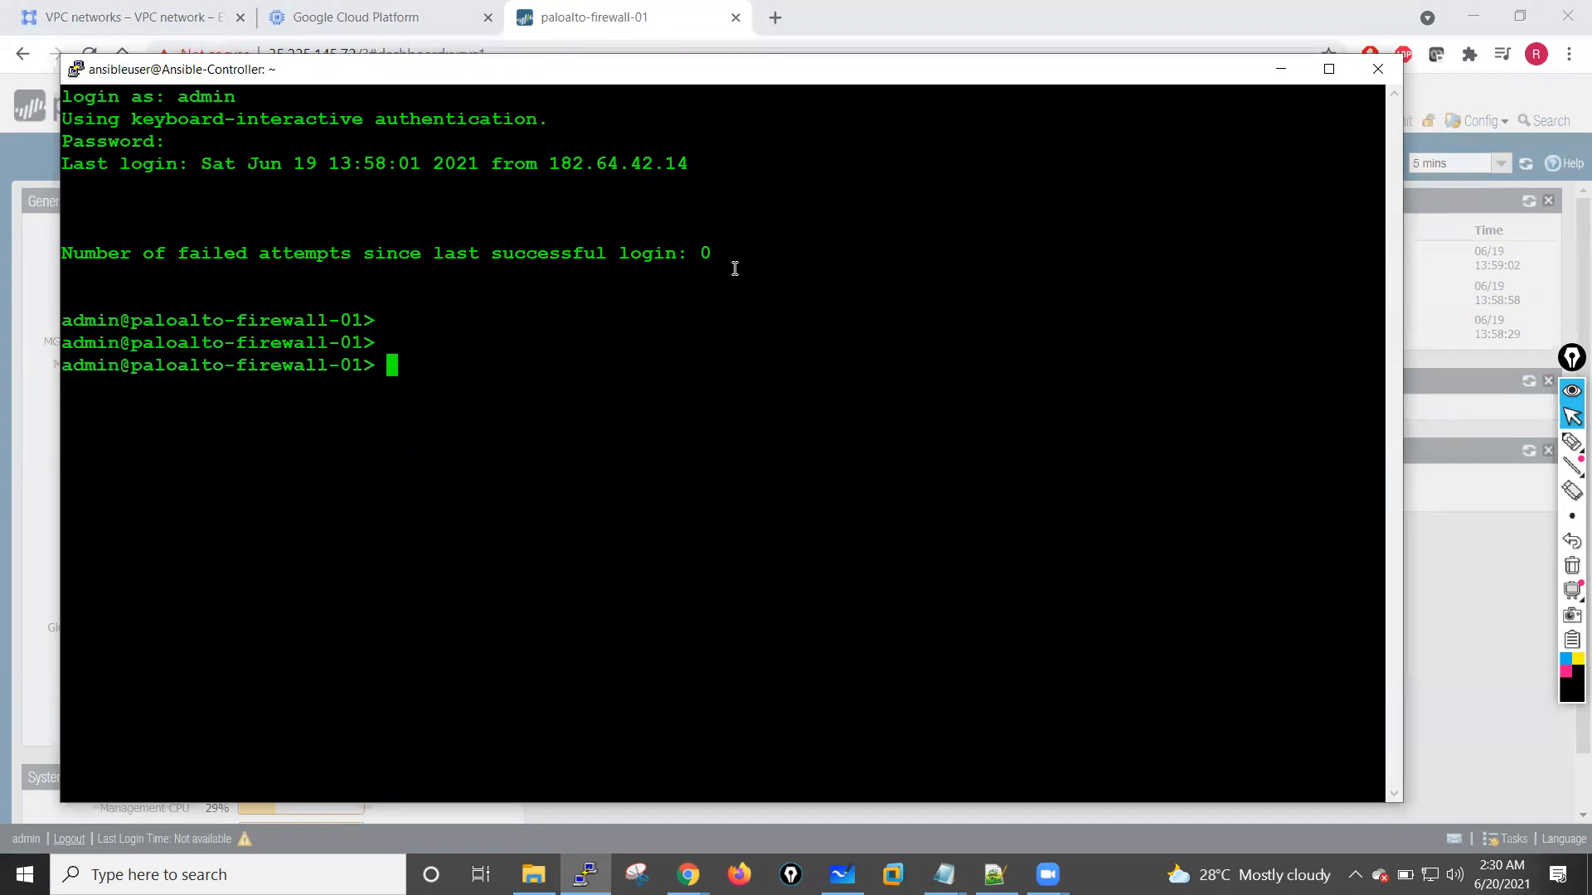
left_click(1270, 77)
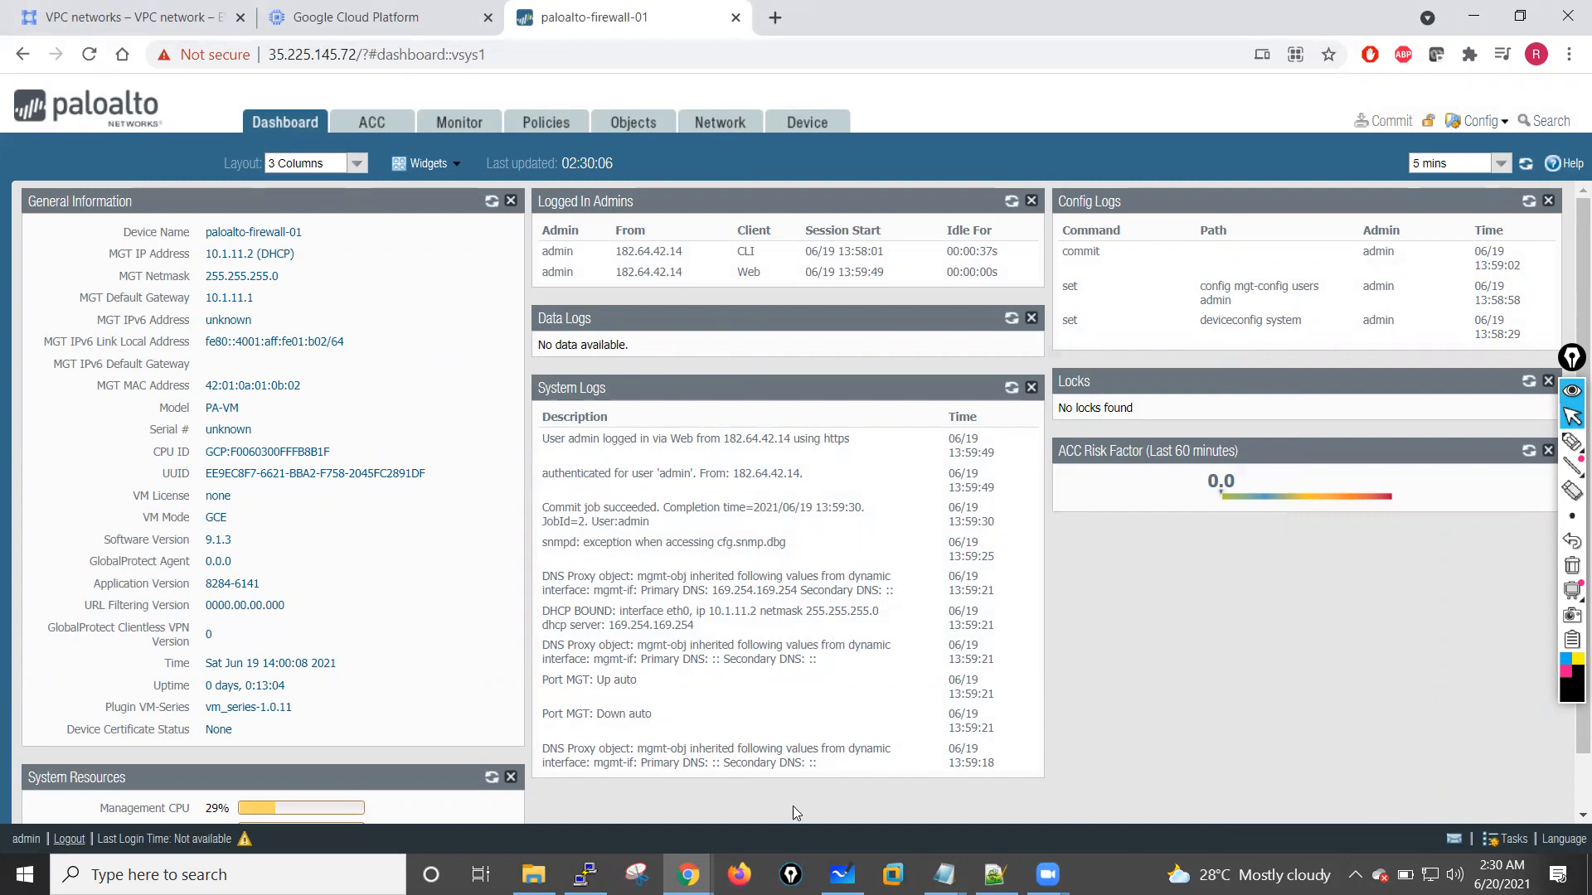
Step: Review the Step 01 deployment and Step 02 interface configuration lines of the lab outline in Notepad
mouse_move(944, 875)
left_click(668, 771)
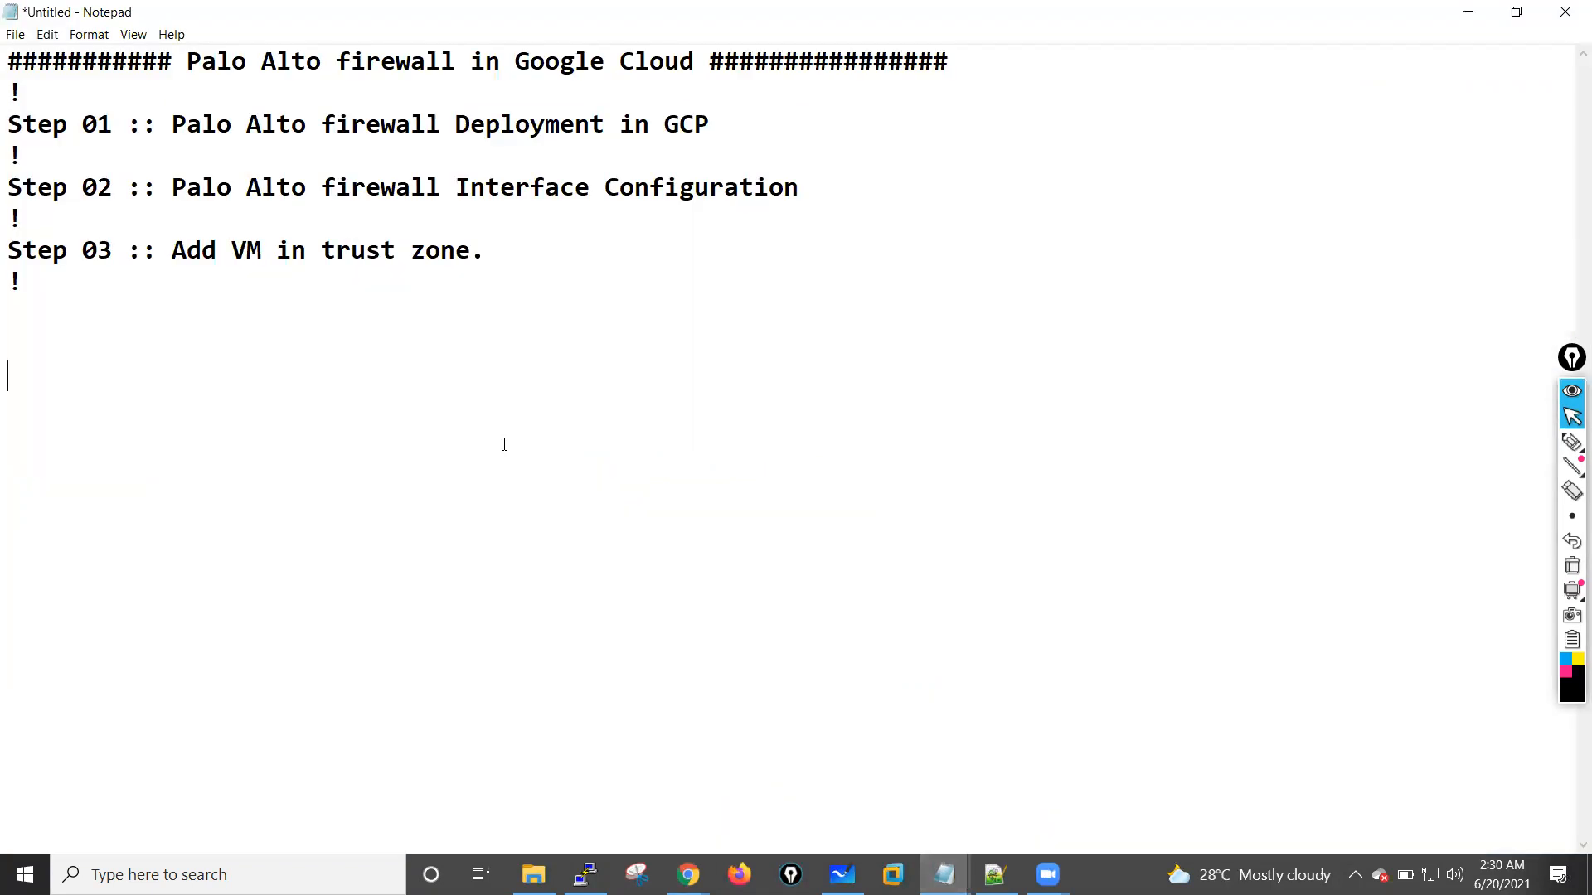
left_click_drag(9, 123, 746, 119)
left_click(746, 121)
left_click_drag(8, 176, 803, 187)
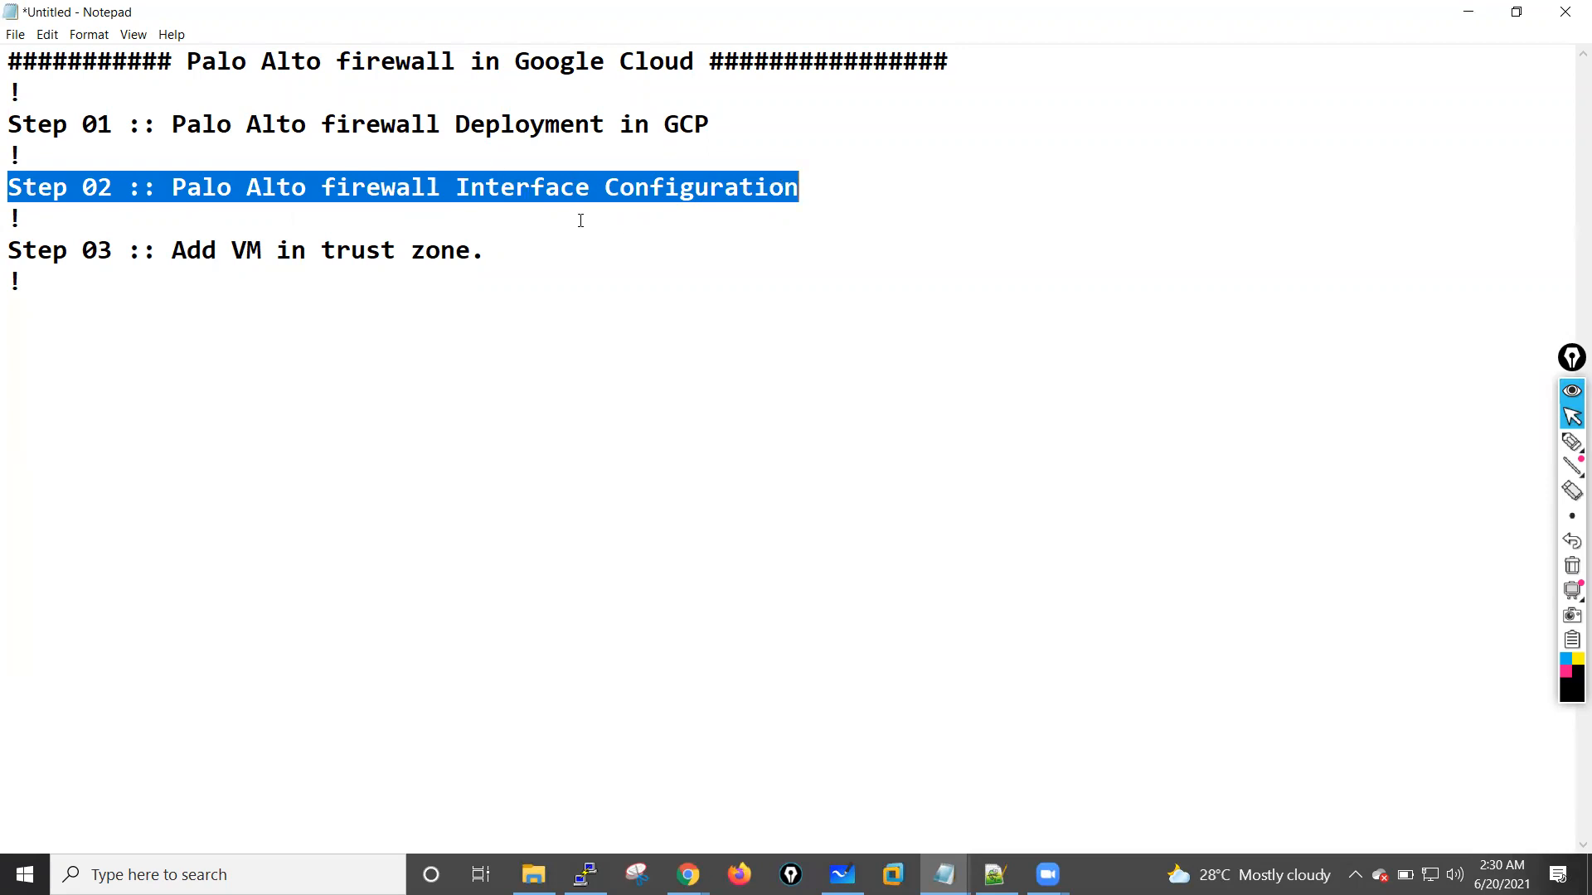
left_click(576, 250)
Step: Return to the paloaltofw01 instance details in Chrome and examine its network interfaces
mouse_move(688, 875)
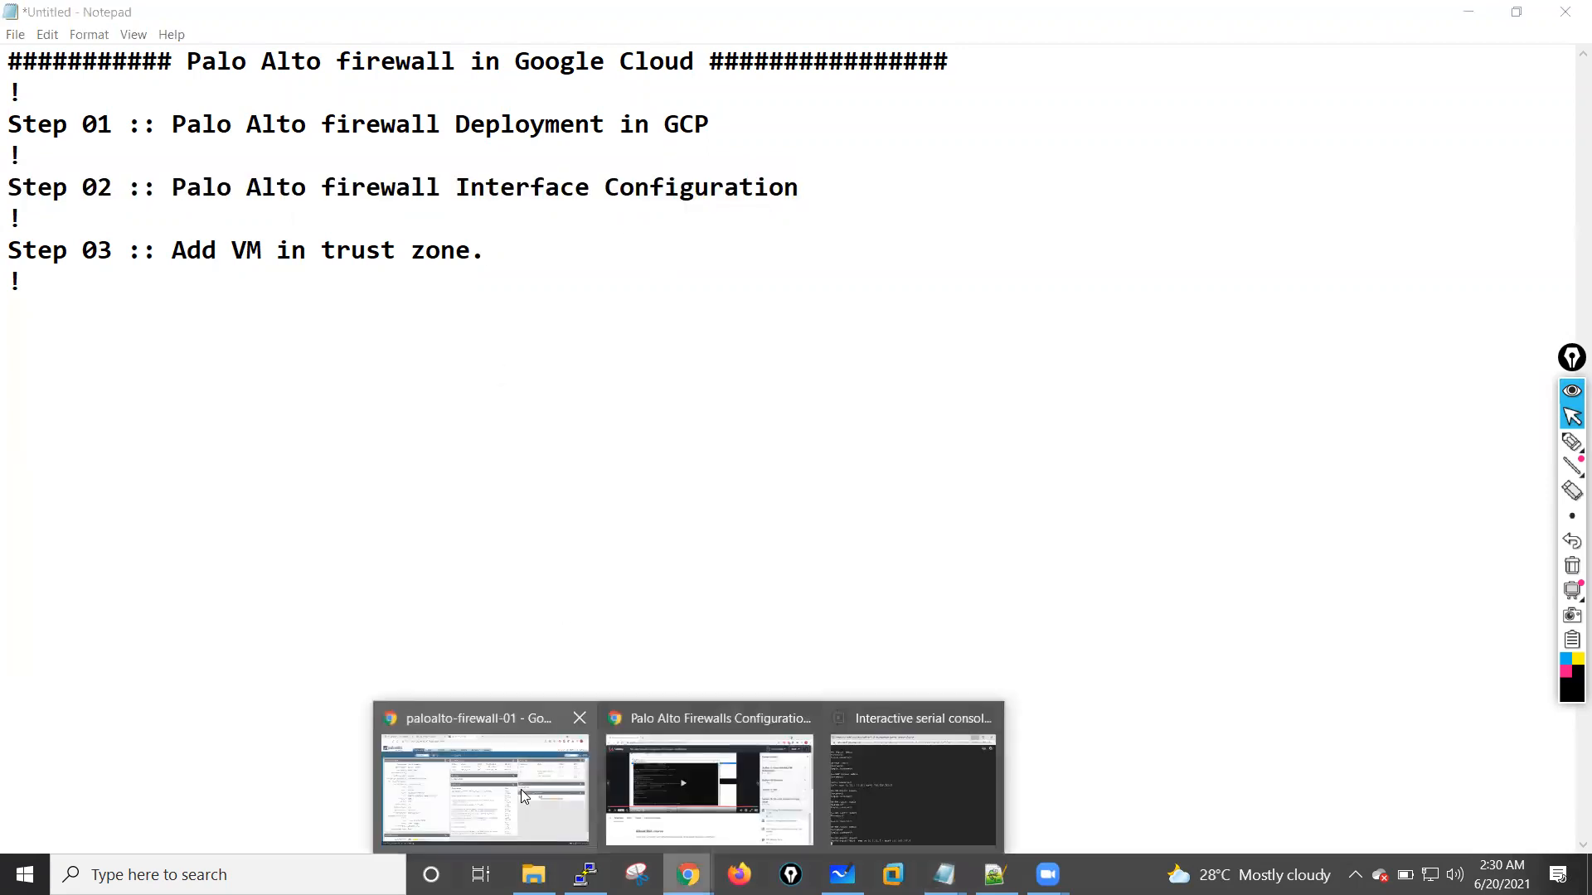
left_click(521, 789)
left_click(367, 10)
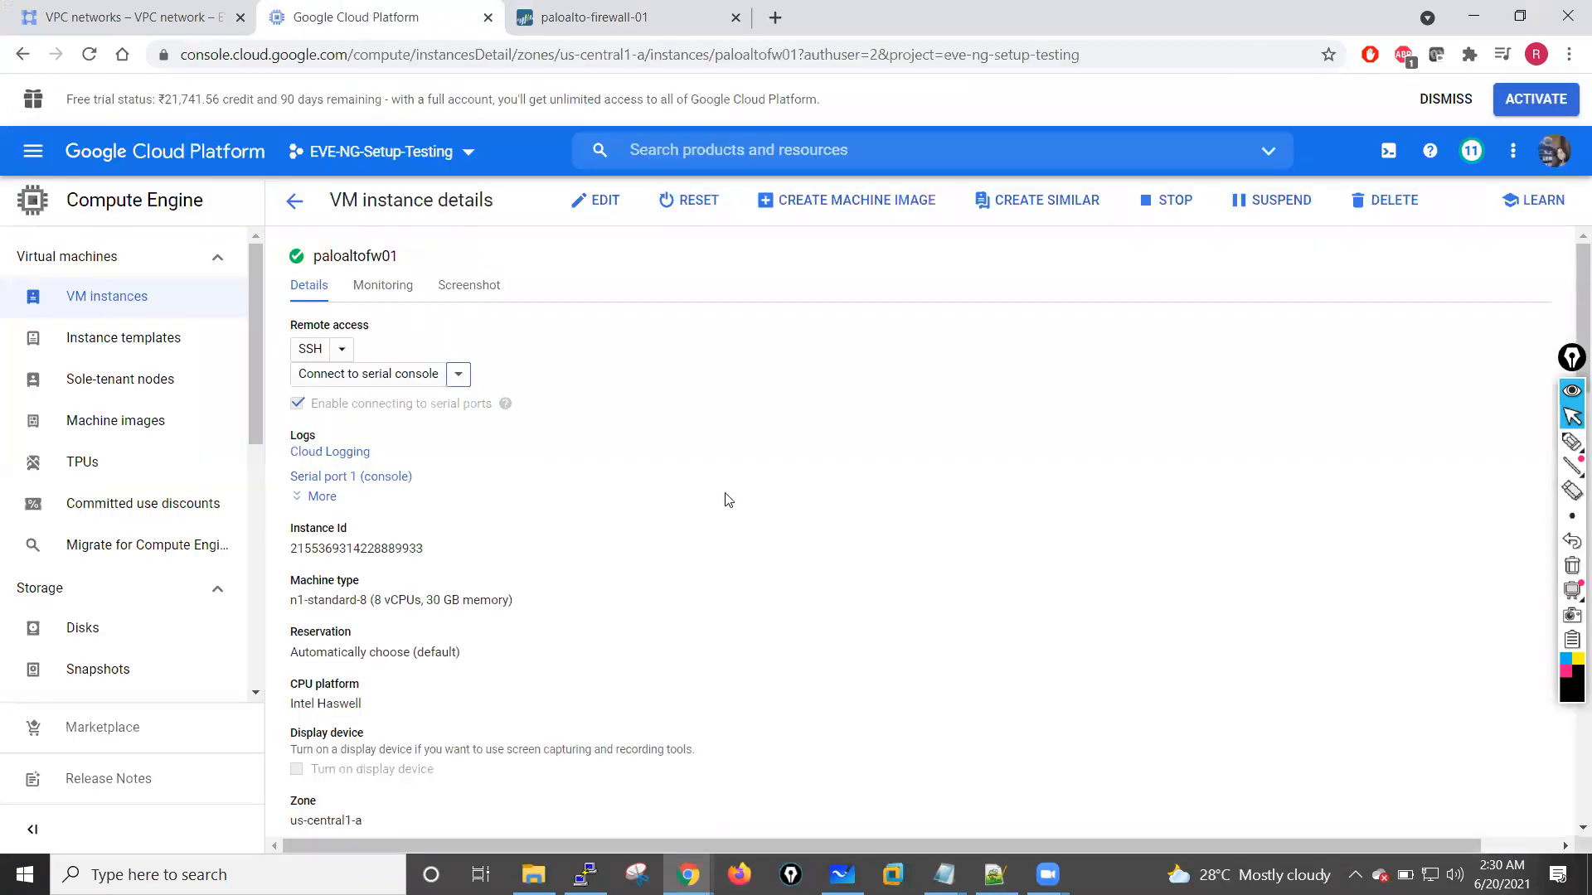
scroll(726, 499, "down", 7)
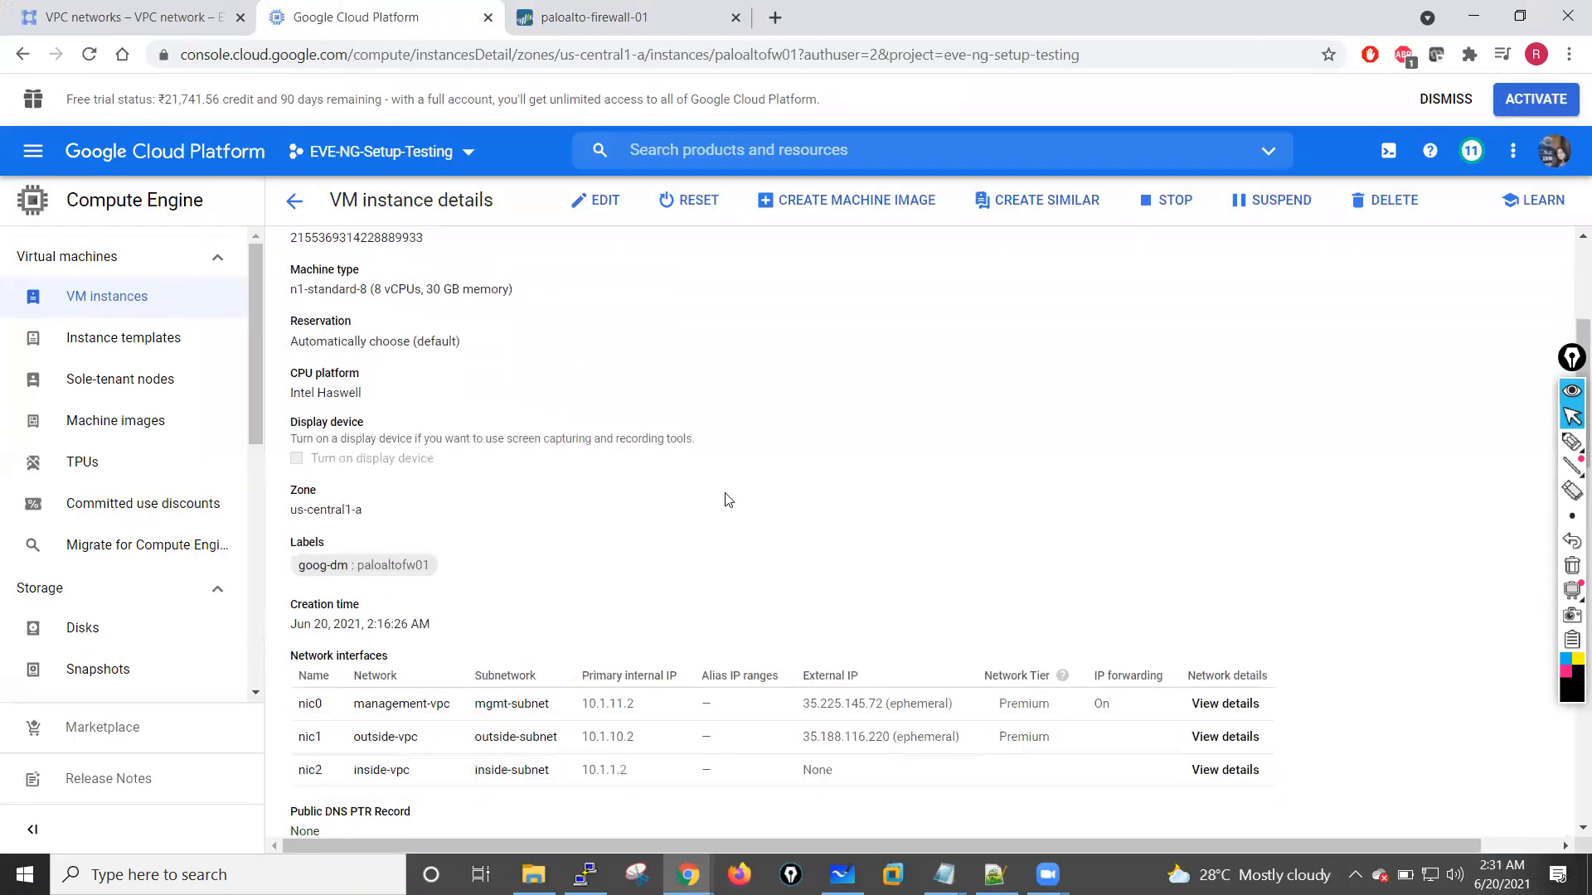
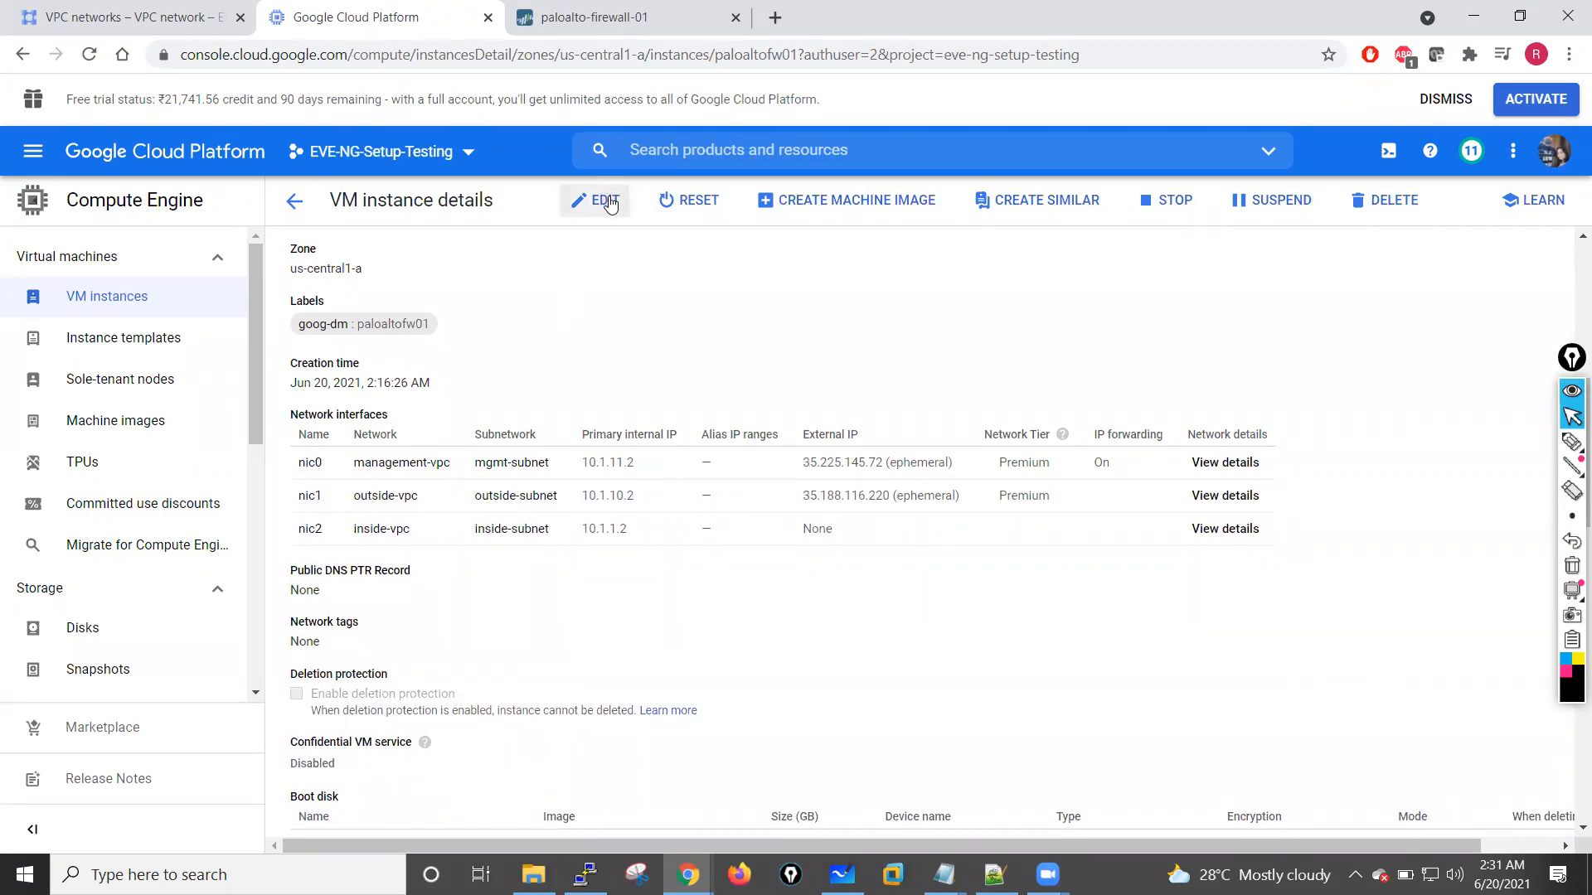
Step: Review the paloaltofw01 instance details and open the instance for editing
scroll(574, 568, "down", 6)
scroll(573, 568, "down", 8)
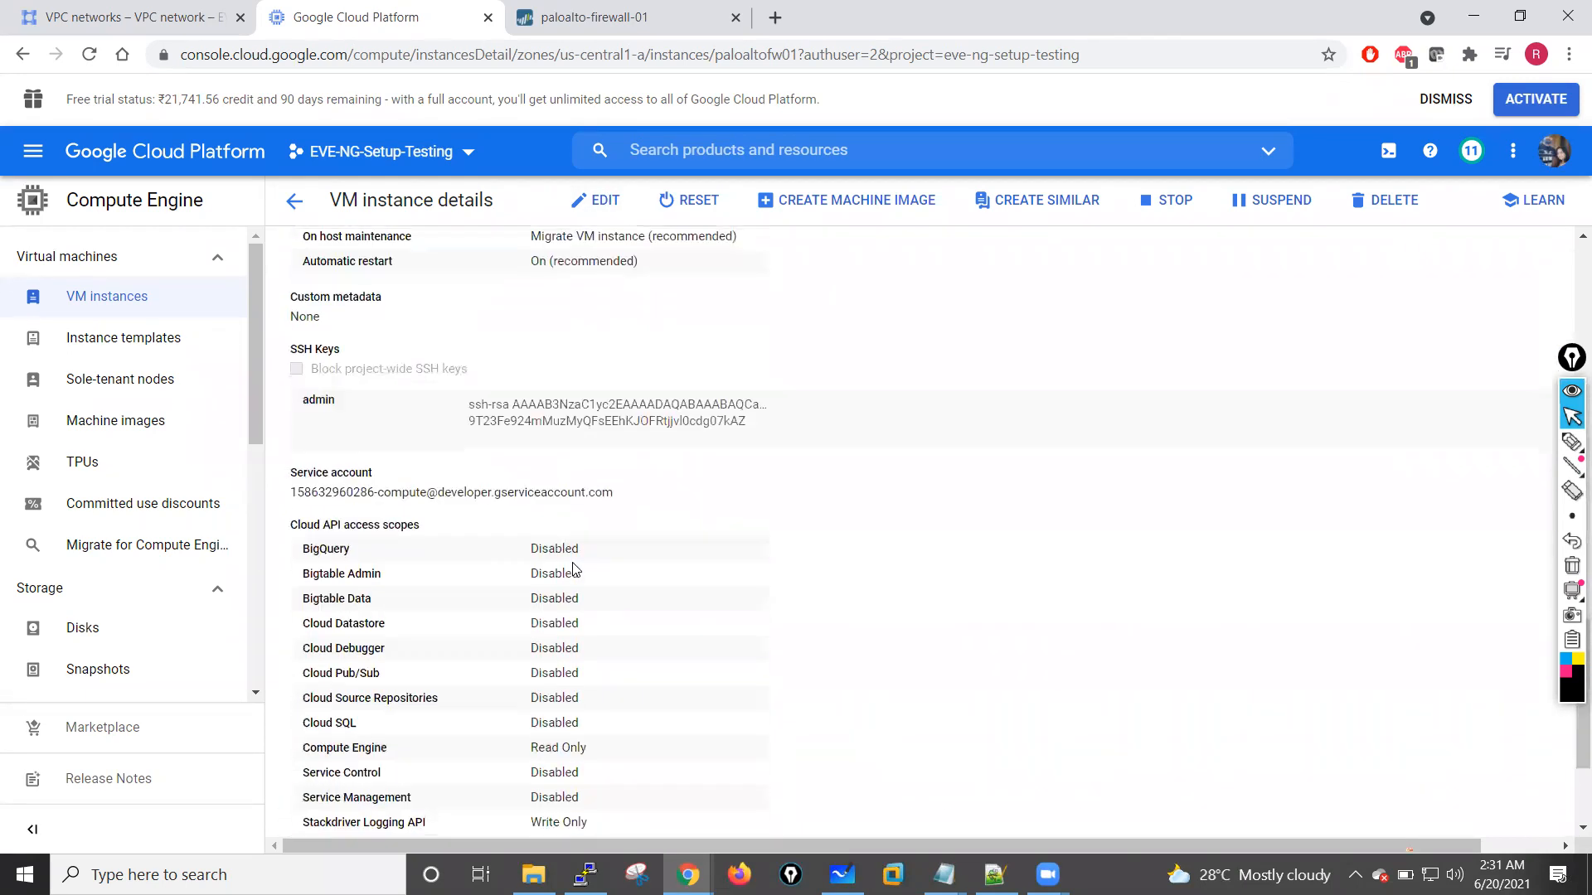
scroll(574, 568, "up", 12)
scroll(574, 569, "up", 8)
left_click(602, 201)
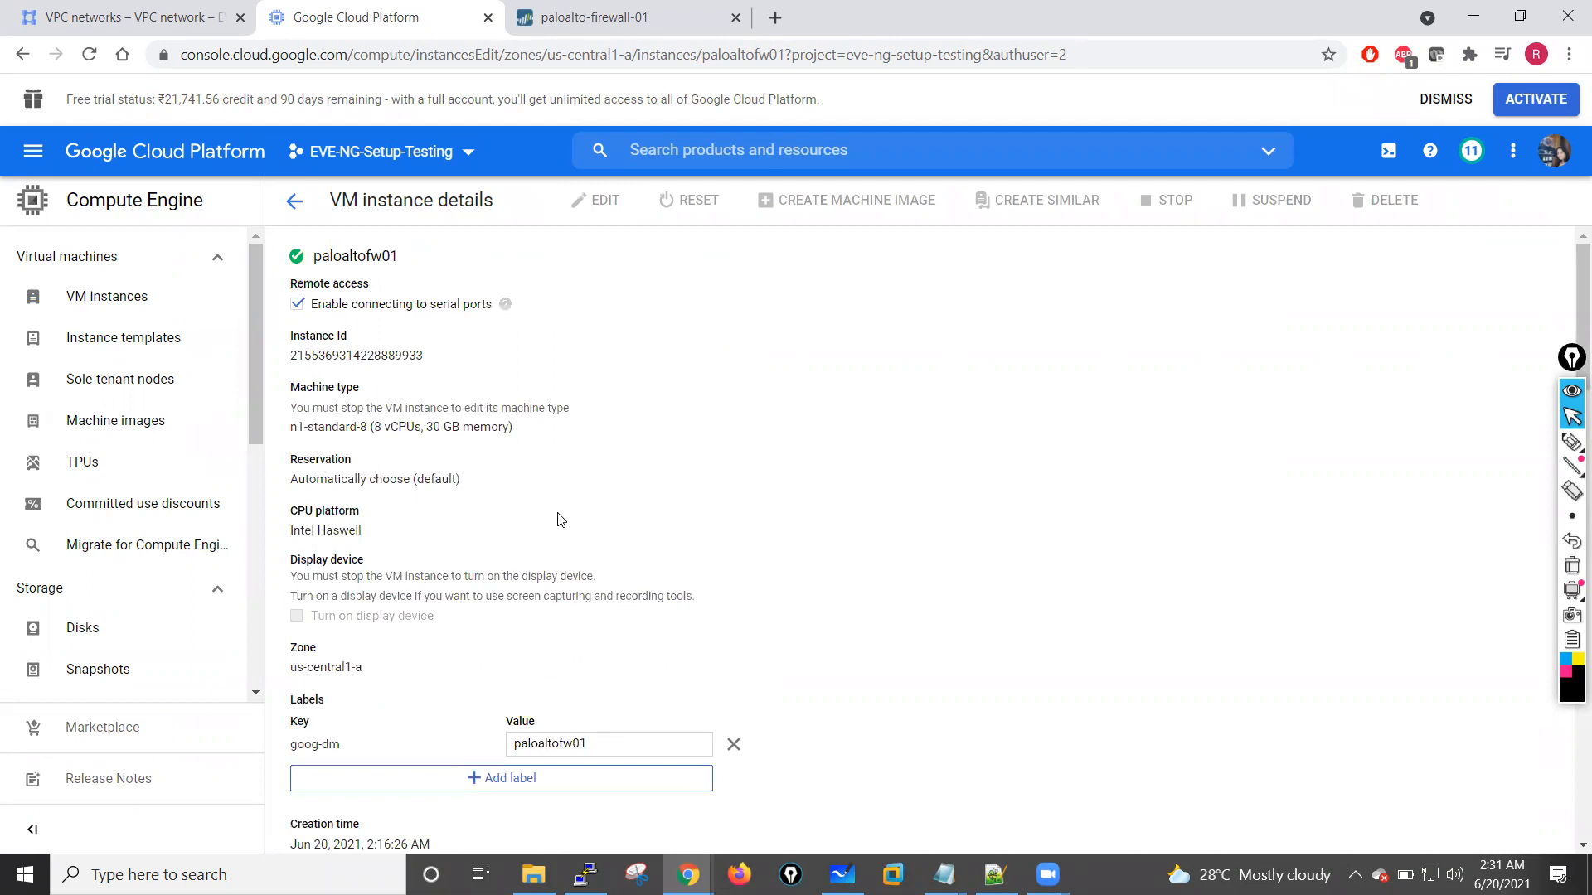
Step: Edit the nic1 outside-vpc network interface and choose Static as its internal IP type
scroll(561, 520, "down", 5)
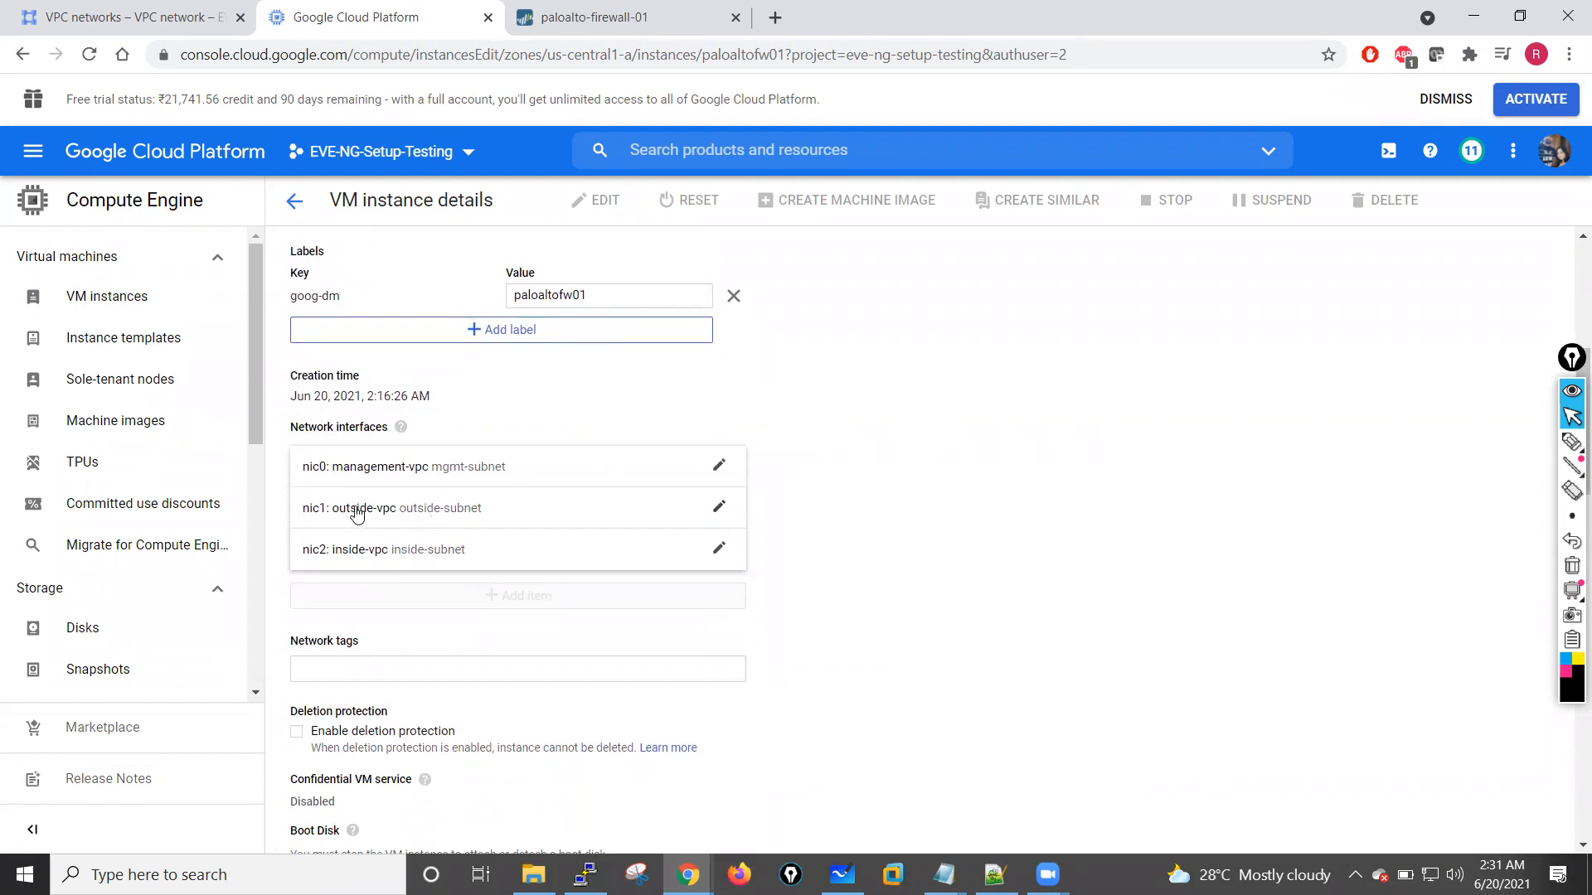
left_click(719, 509)
scroll(384, 719, "down", 1)
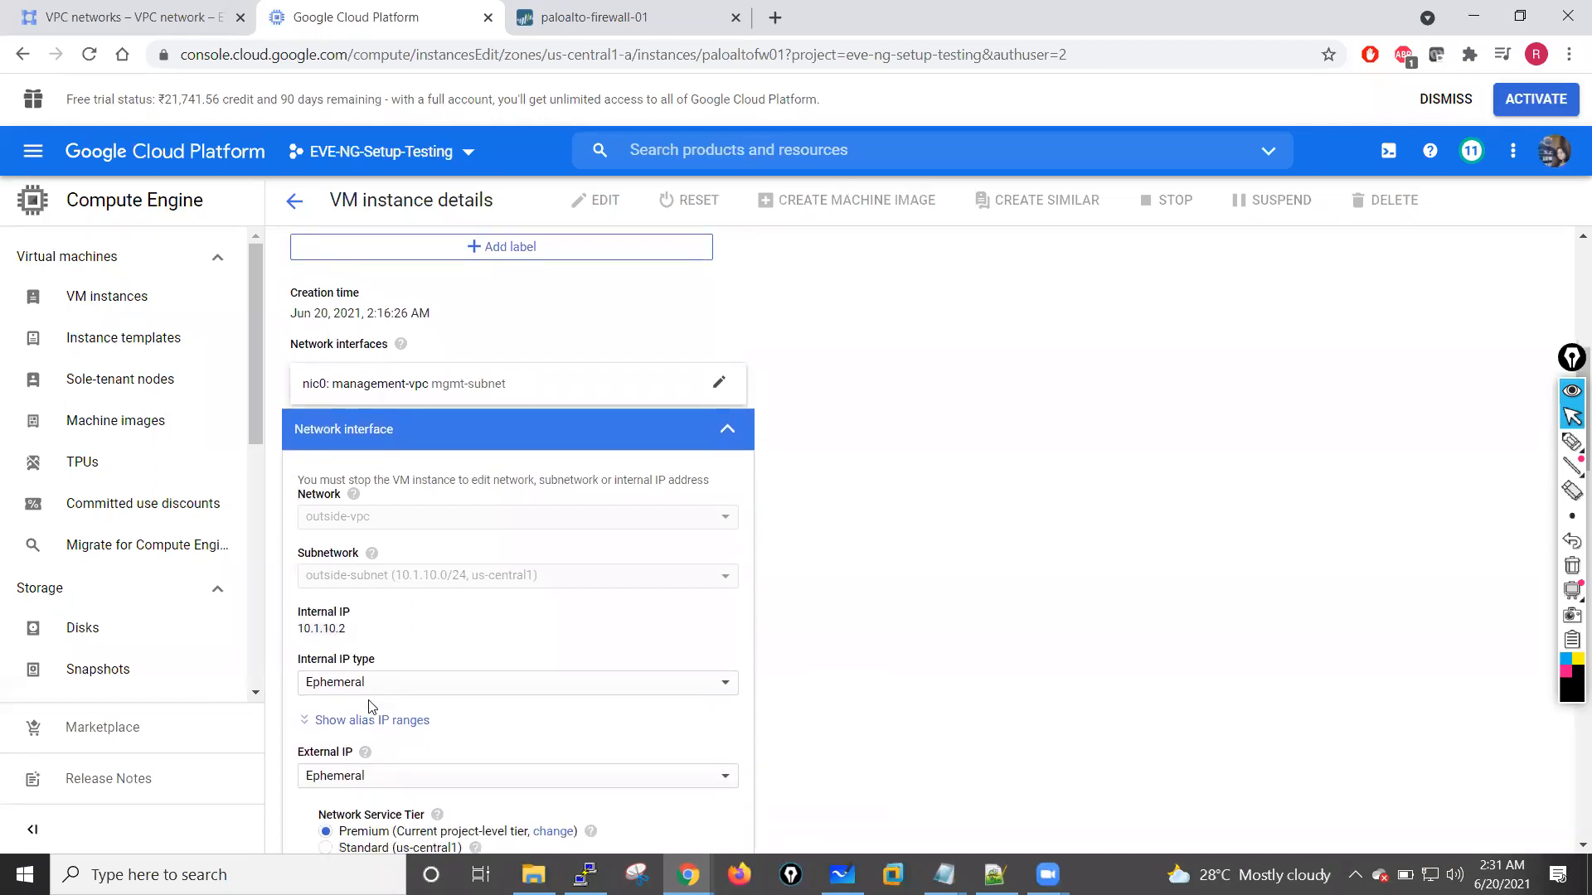
left_click(414, 684)
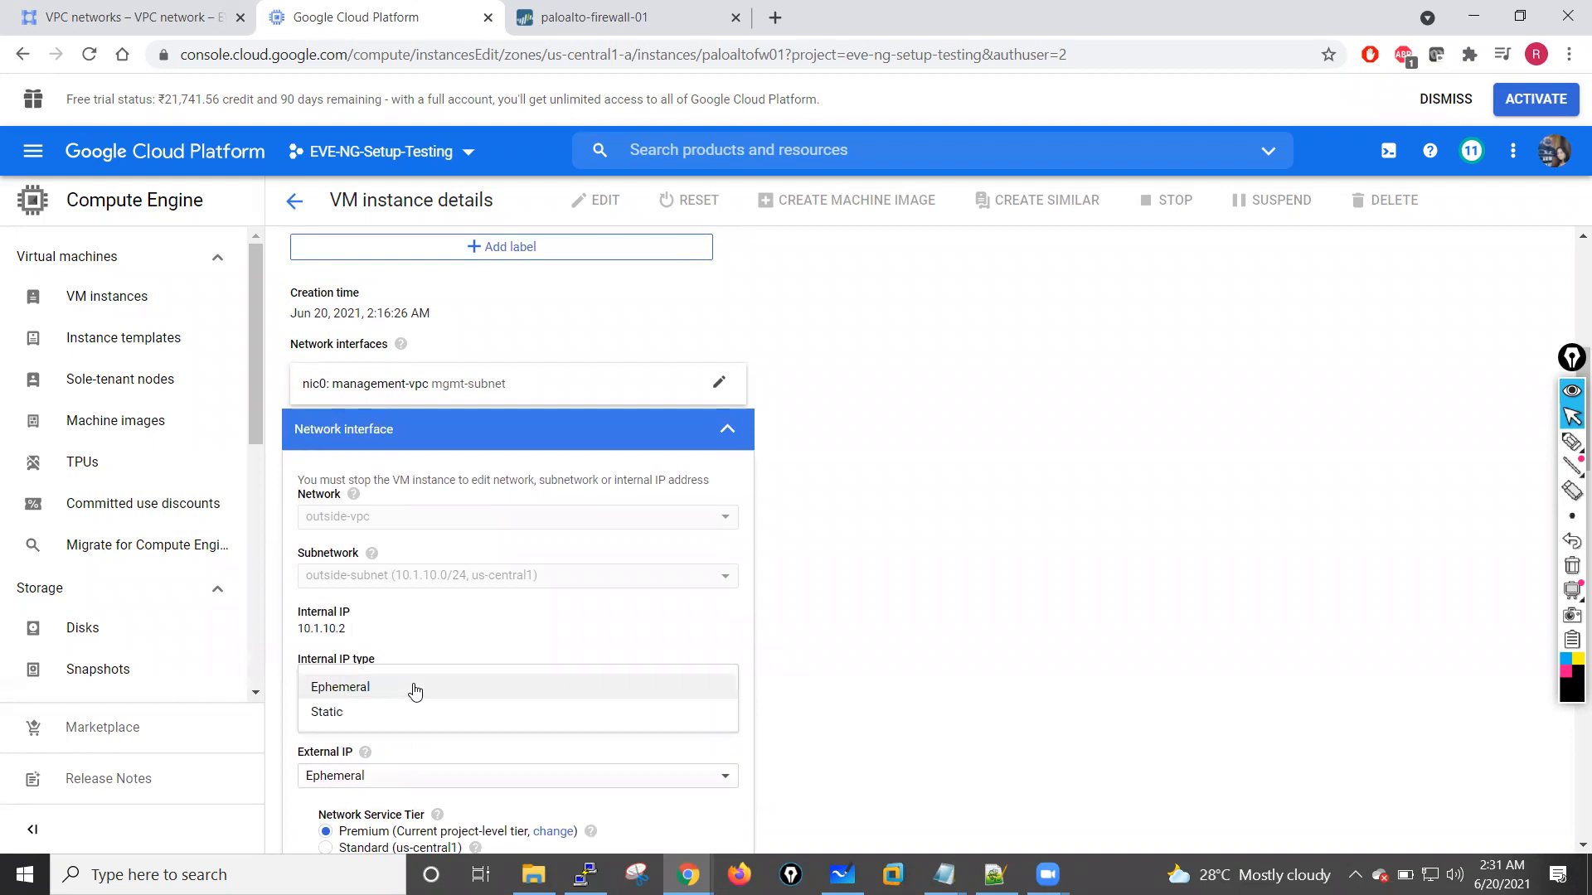
left_click(333, 713)
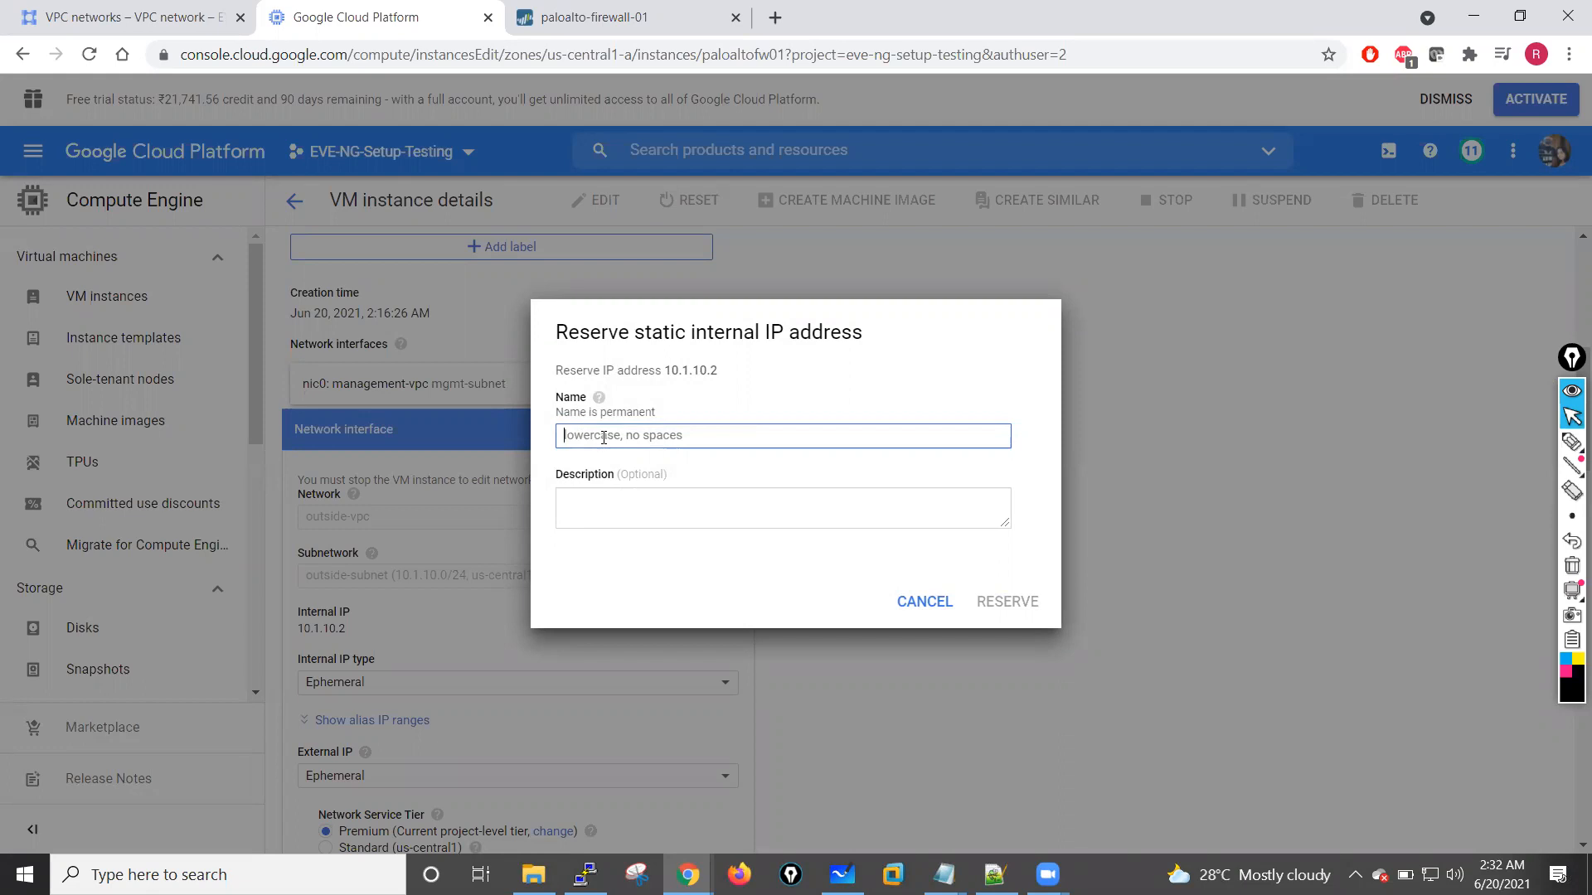
Step: Reserve the static internal address 10.1.10.2 for nic1 under the name untrust-interface
left_click_drag(666, 370, 724, 374)
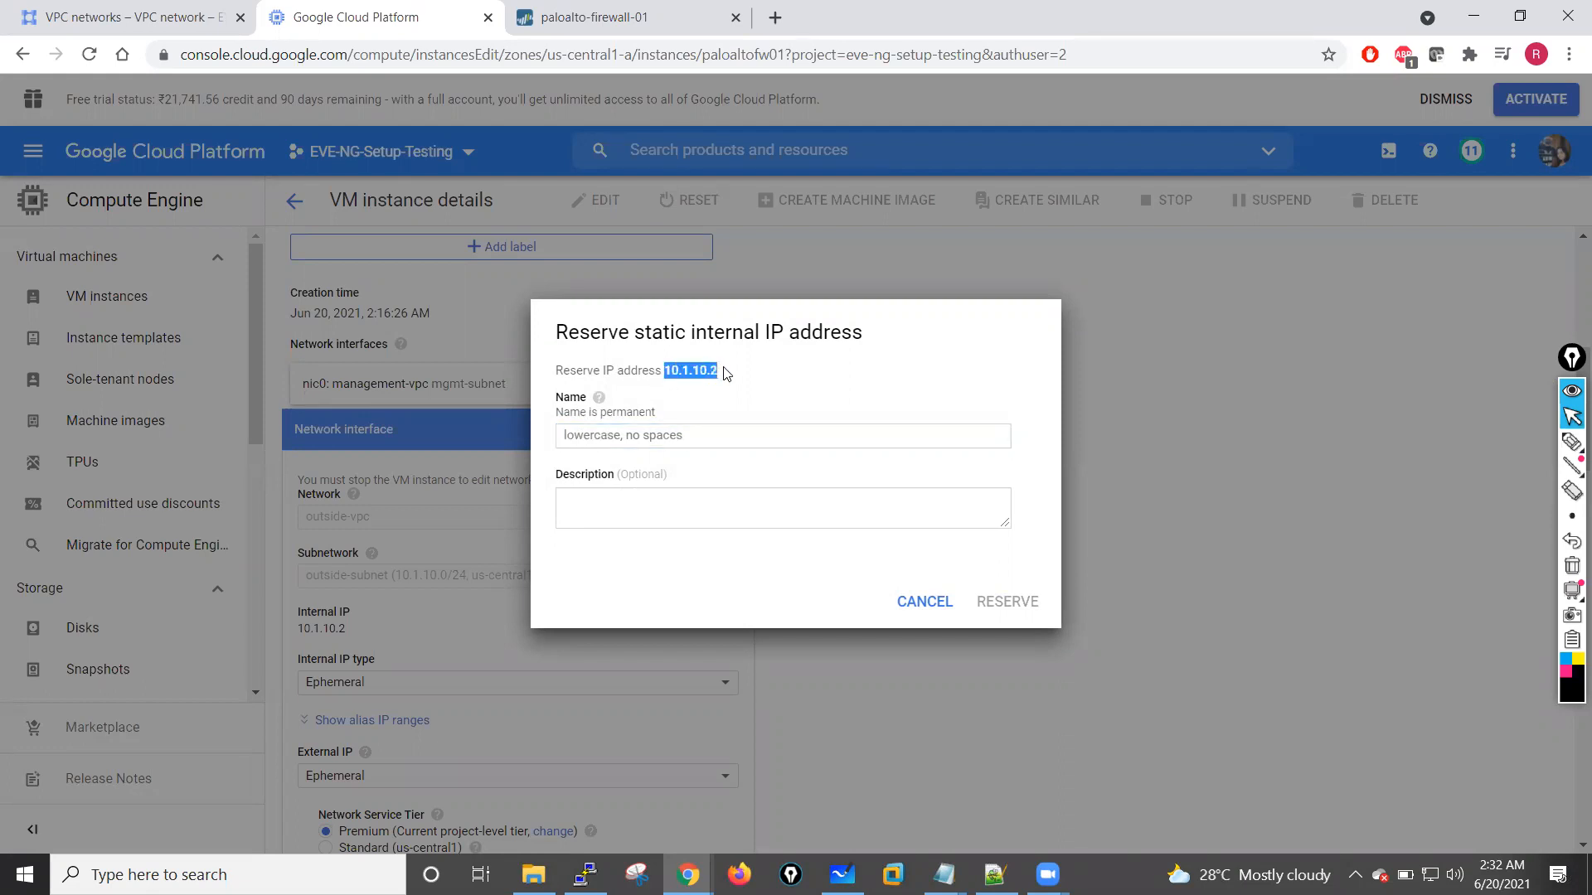
left_click(570, 437)
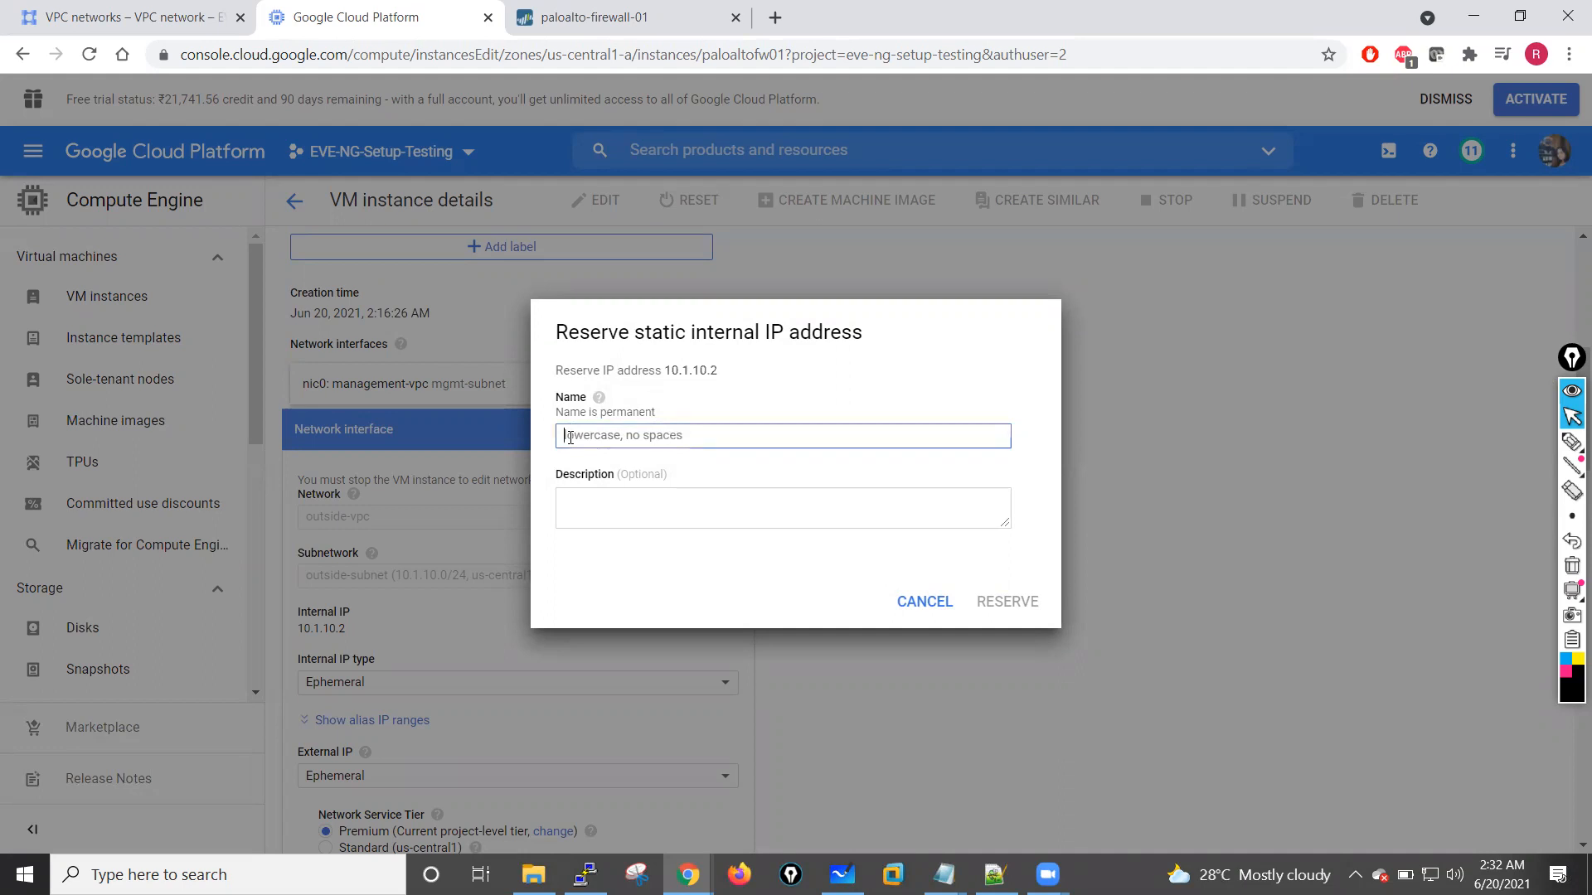
left_click(630, 507)
left_click(593, 437)
type("OU")
key("BackSpace")
key("BackSpace")
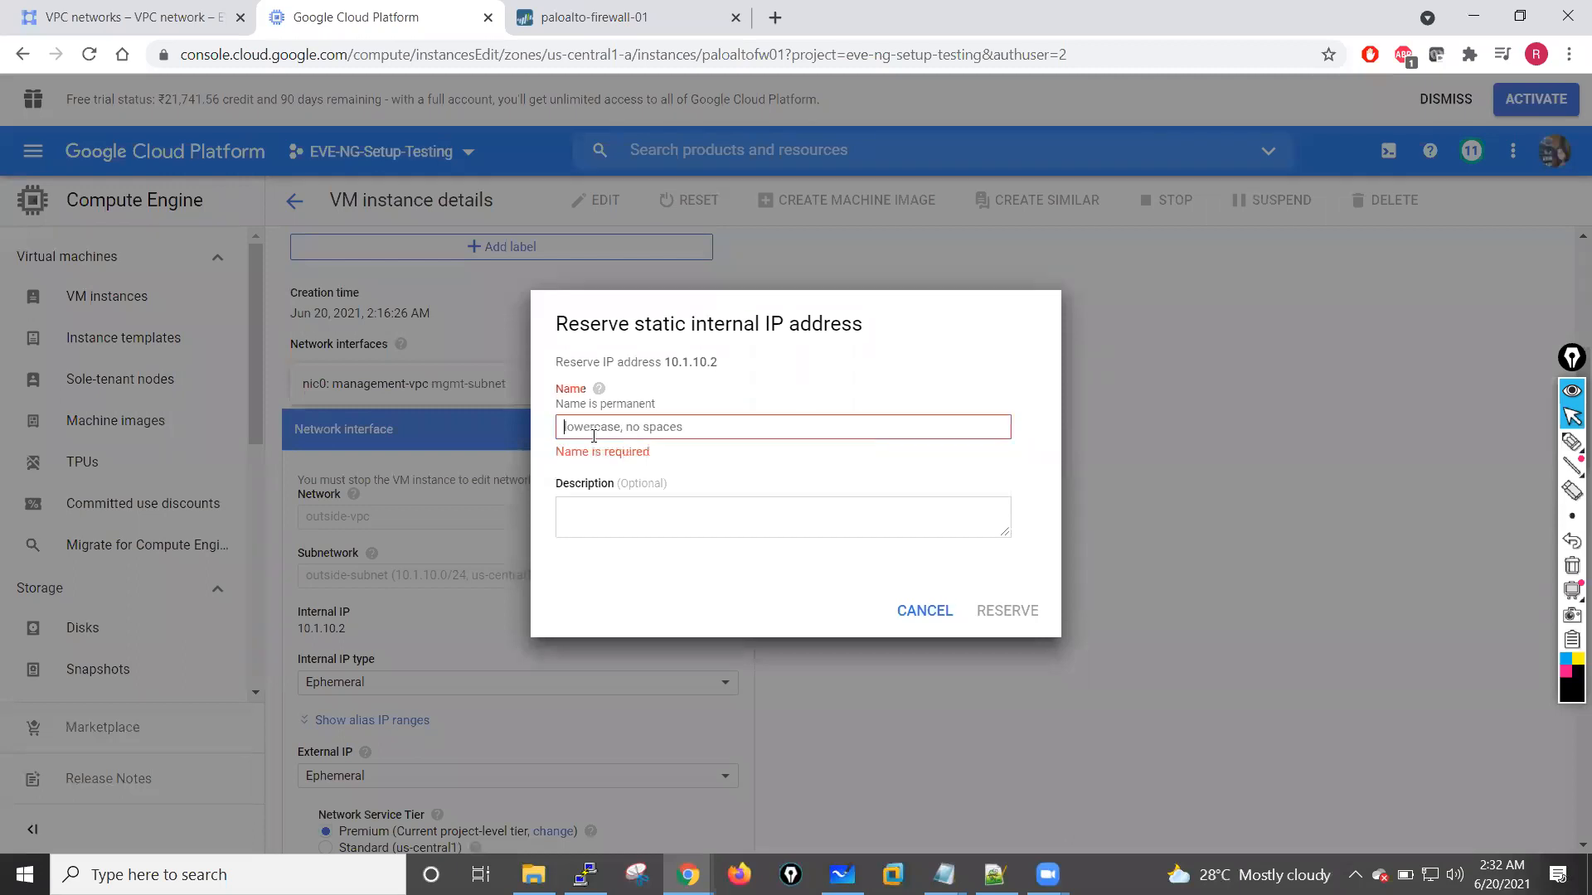
type("untrust-")
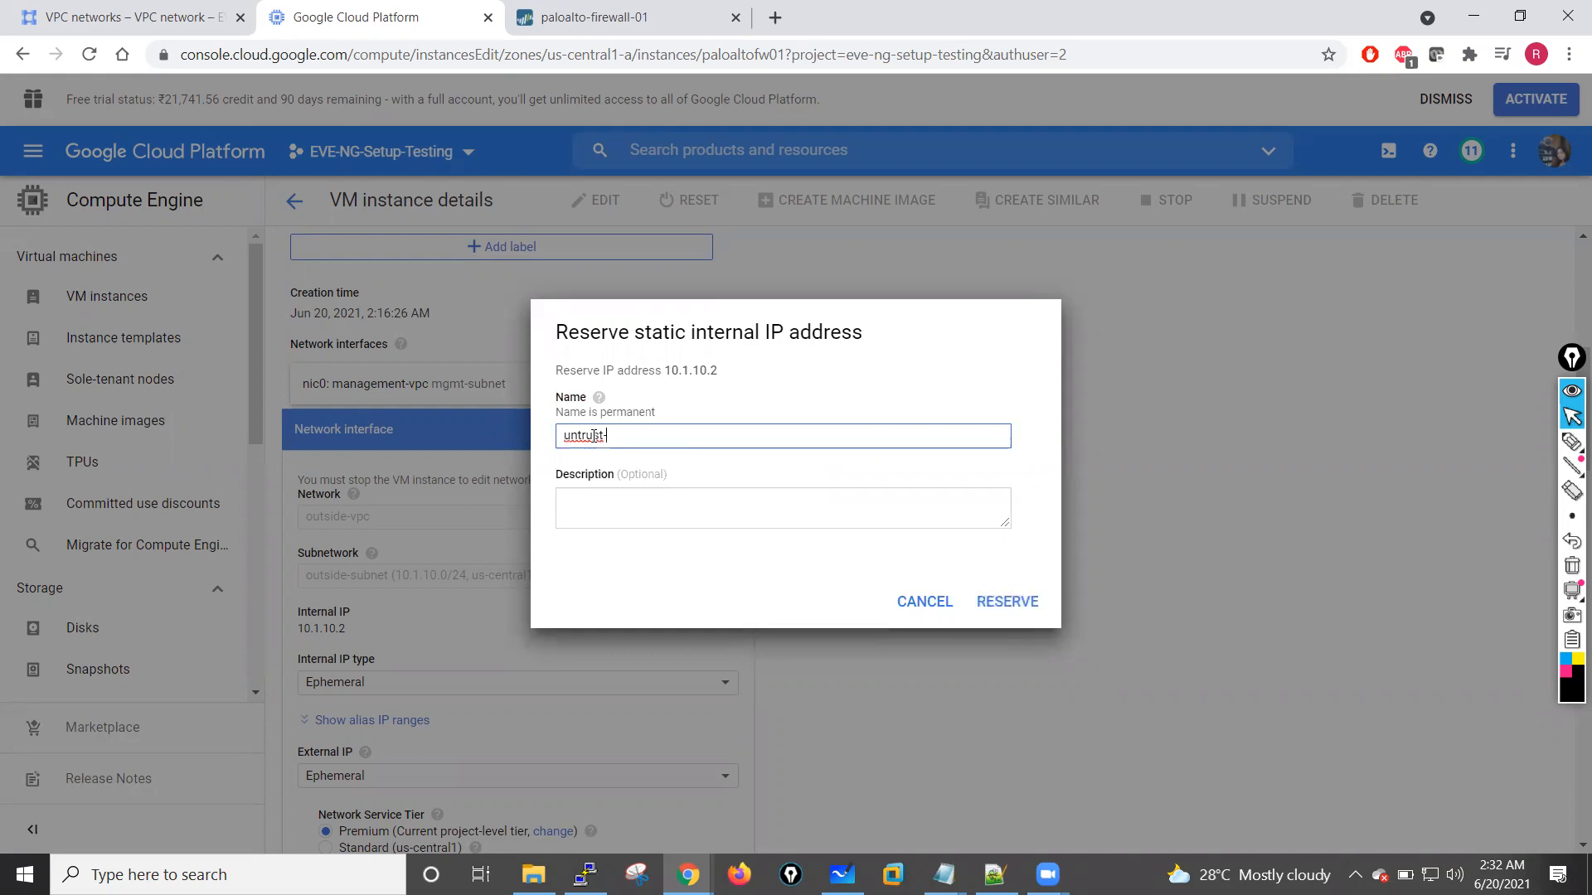
type("int")
key("BackSpace")
left_click(1017, 602)
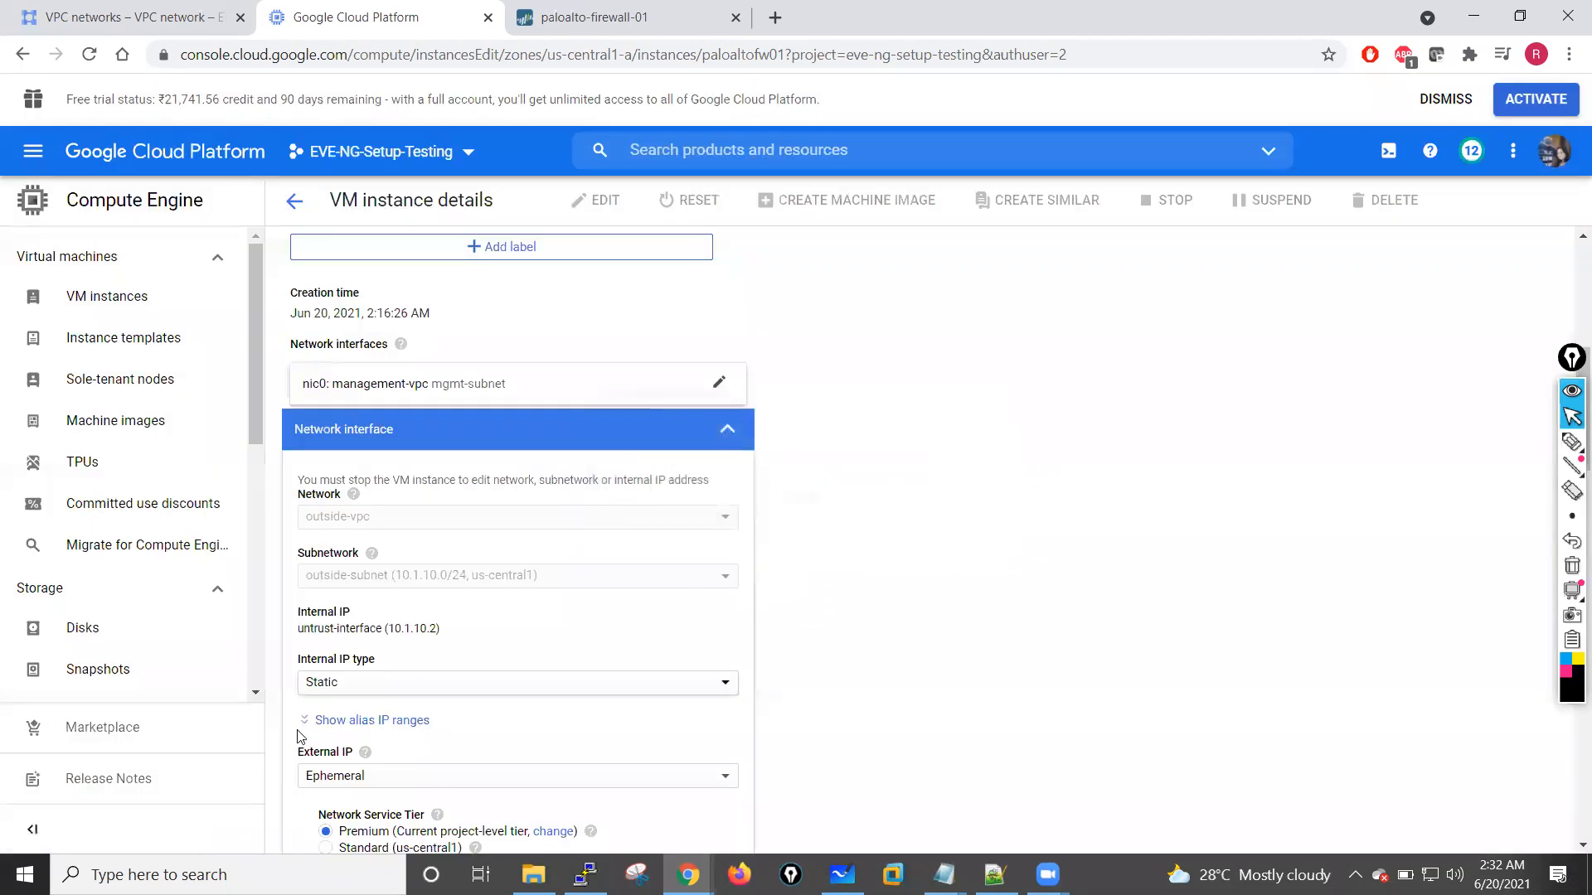
Step: Try to apply the nic1 settings with a blank alias IP range on the primary subnet range
scroll(461, 679, "down", 2)
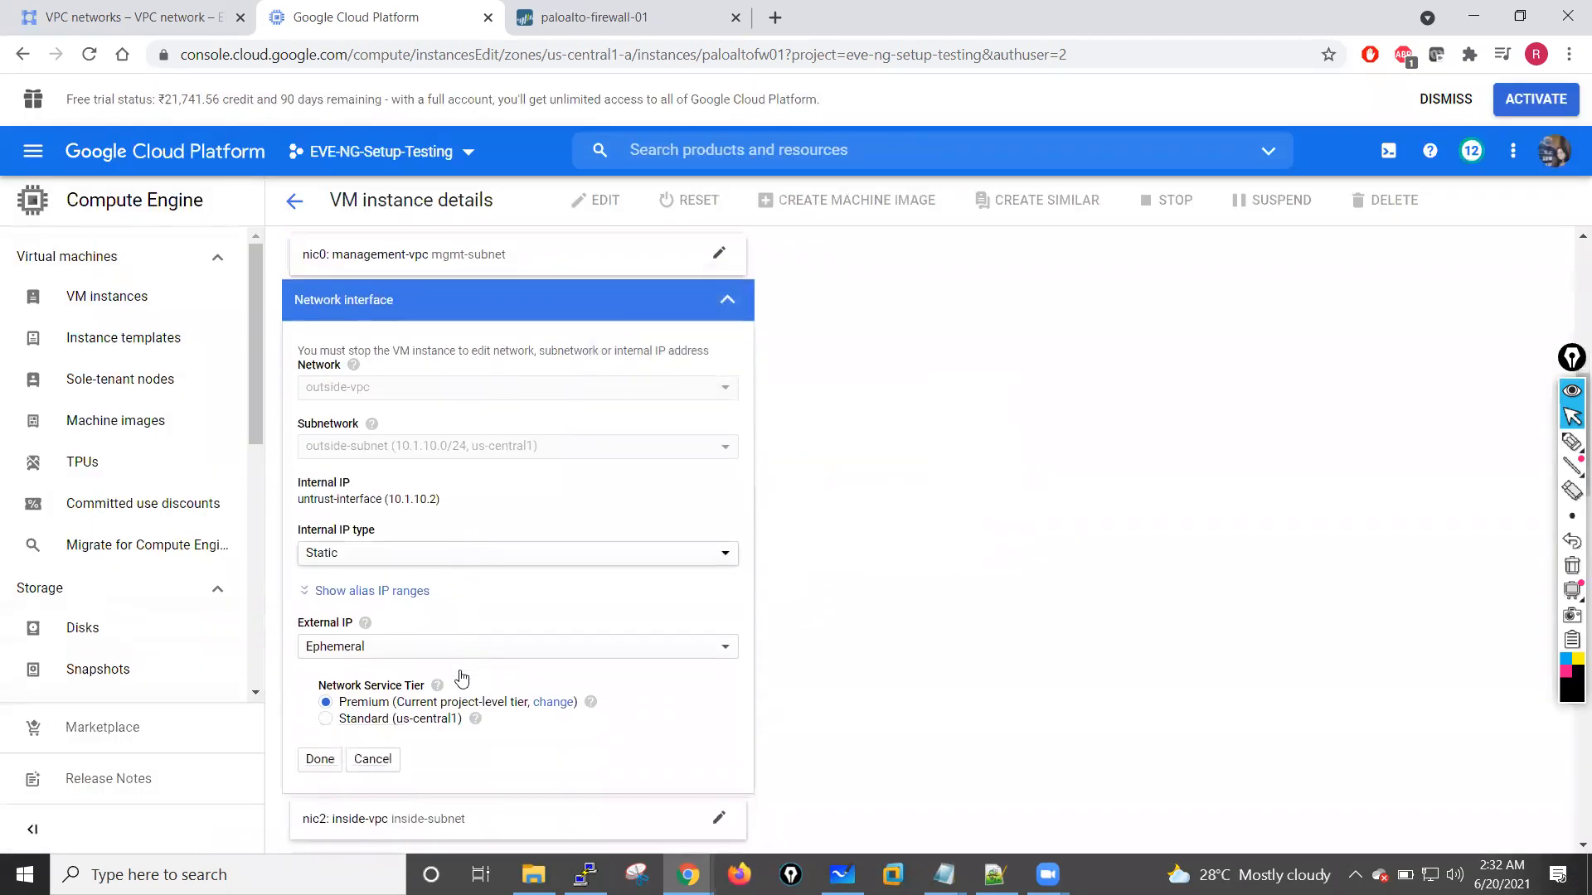
left_click(358, 590)
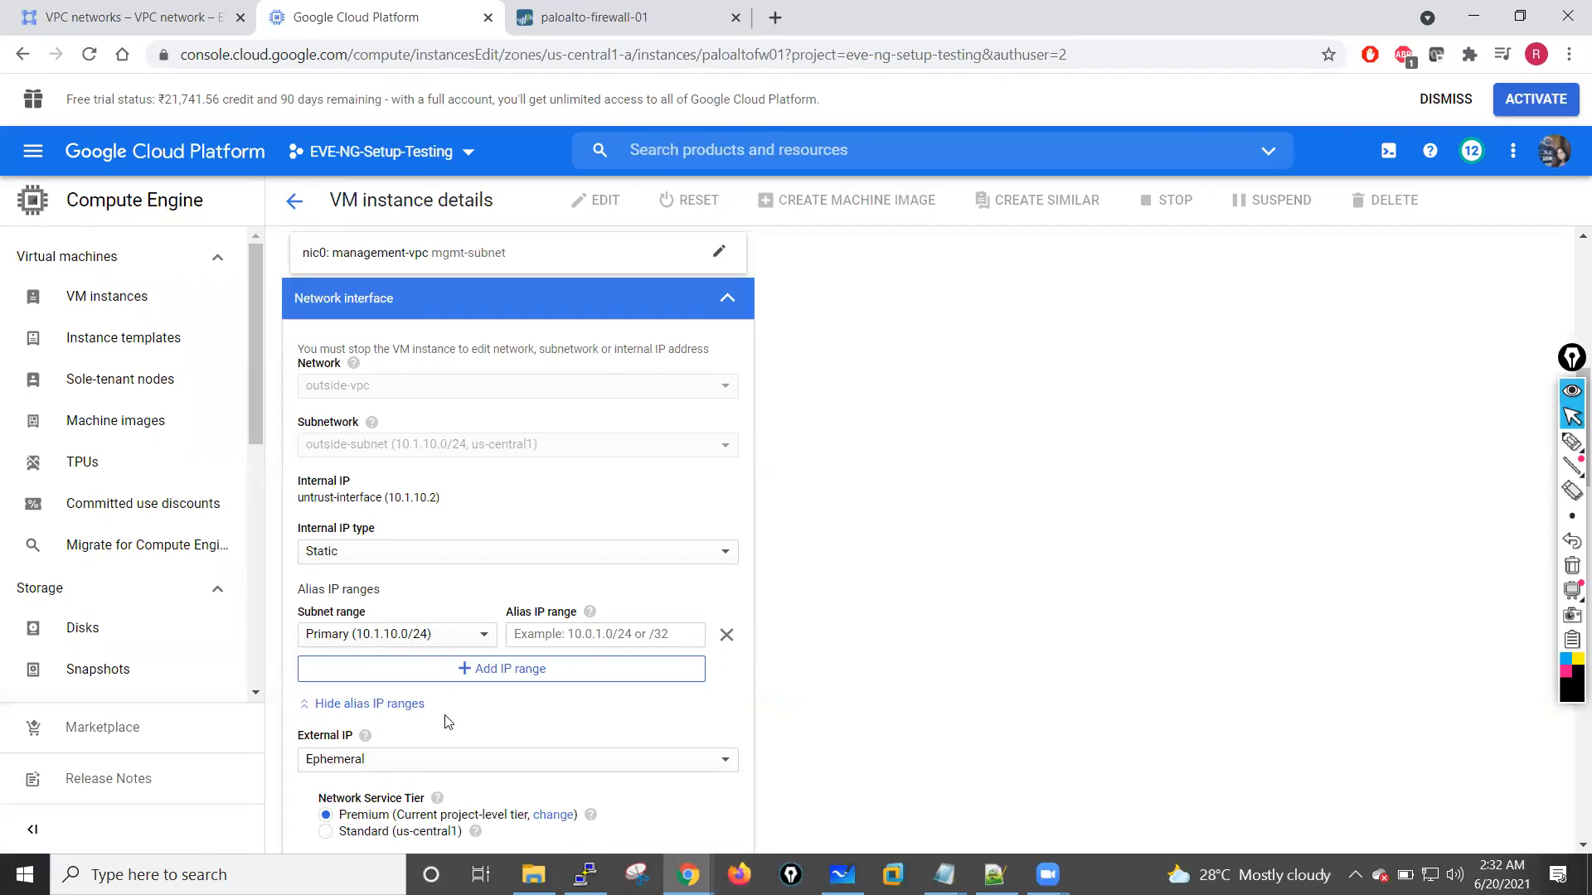
scroll(446, 717, "down", 2)
scroll(446, 717, "down", 1)
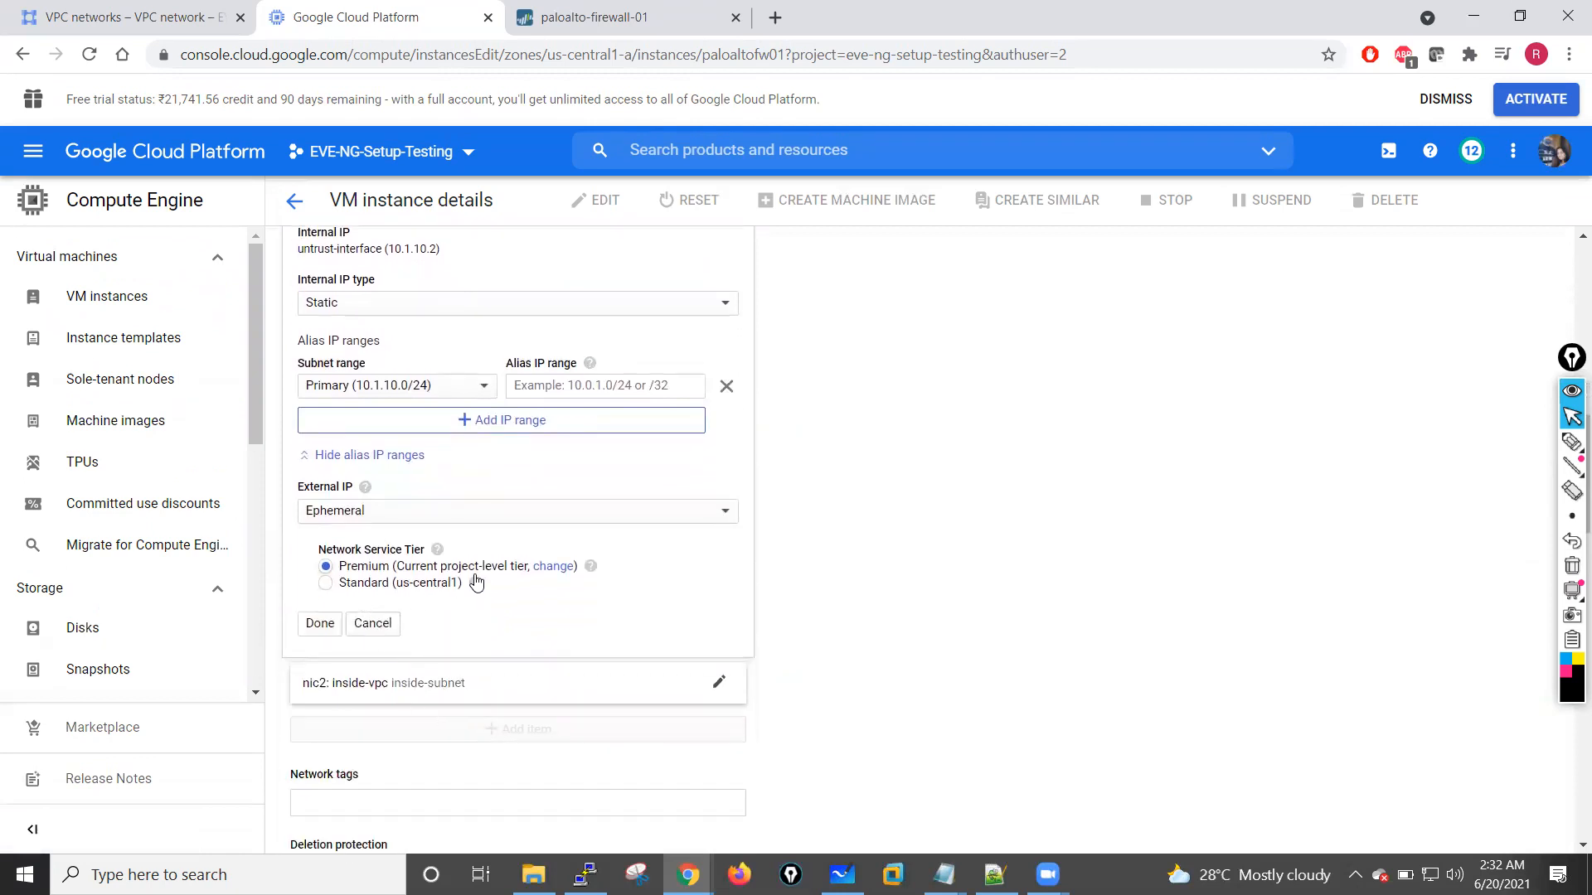
scroll(438, 569, "up", 3)
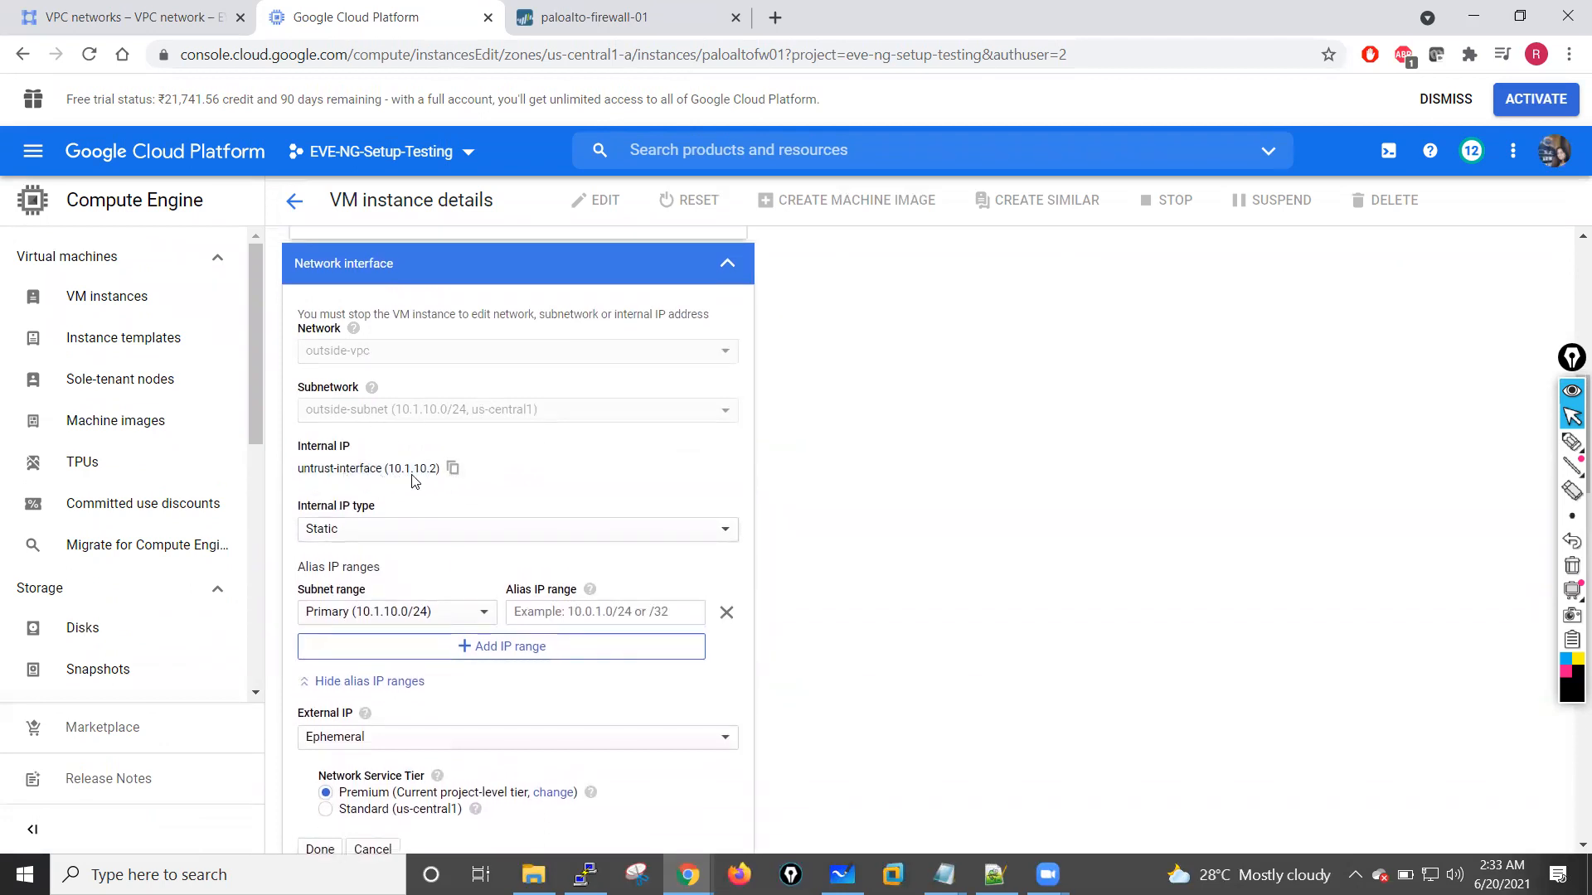
scroll(451, 519, "down", 4)
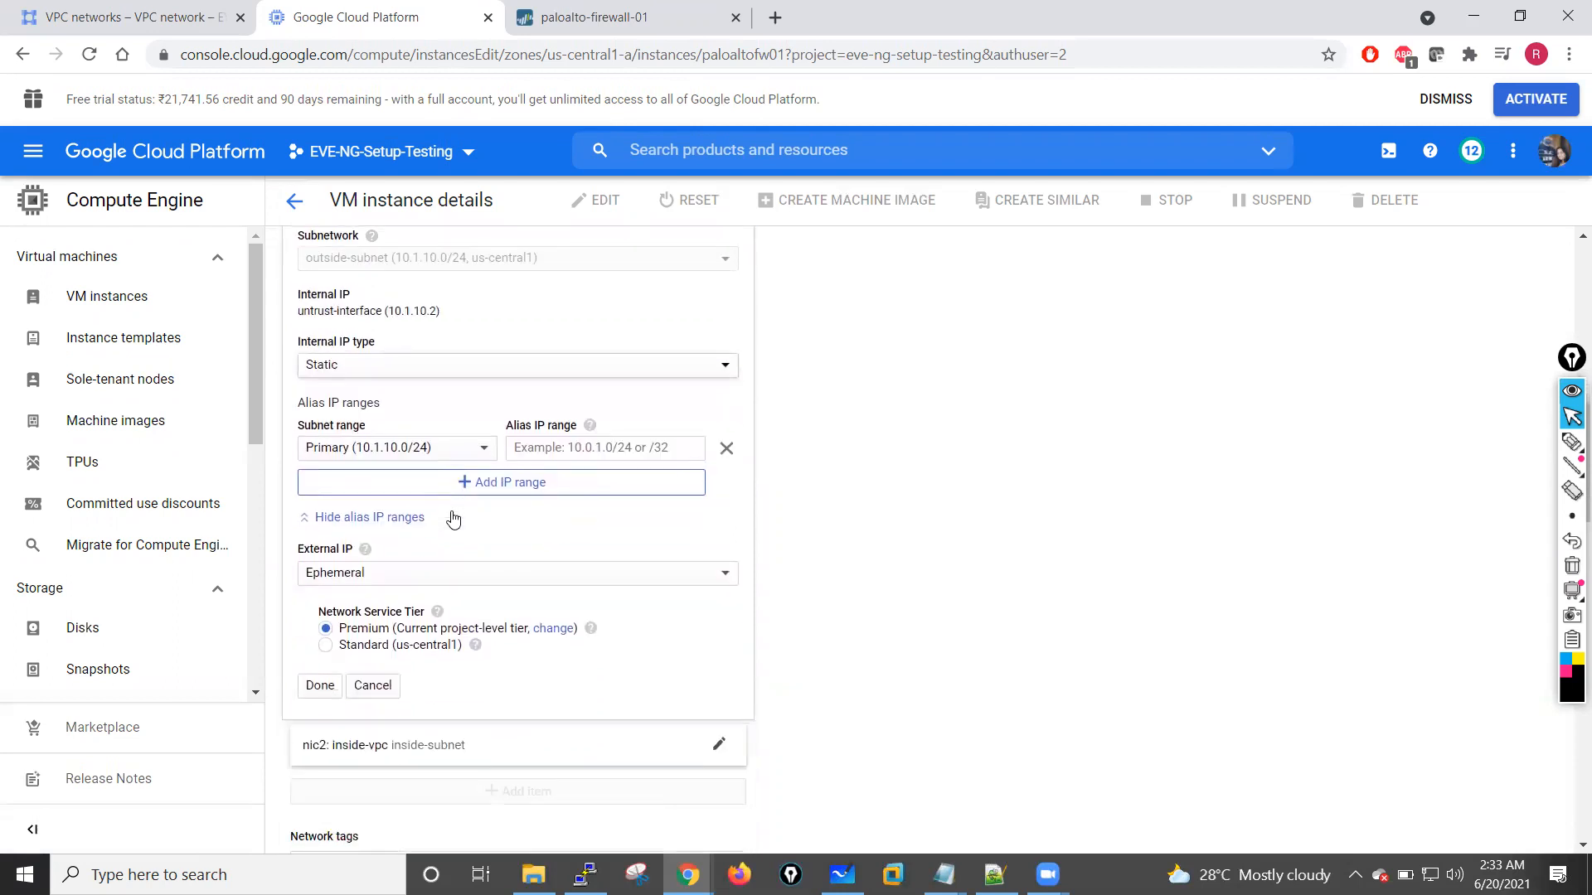
left_click(320, 561)
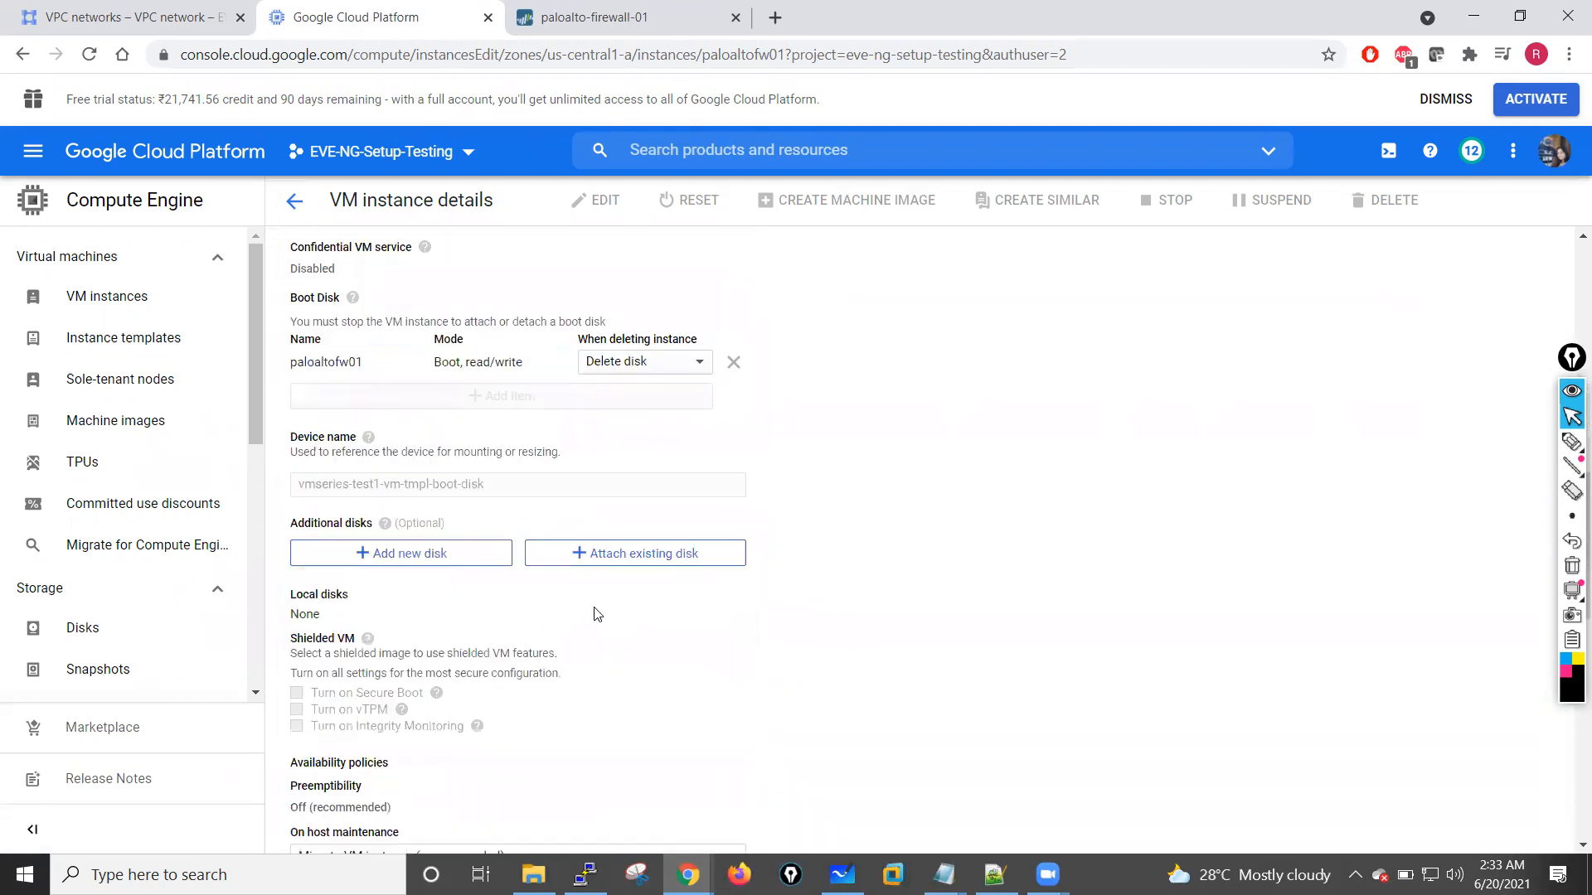
Step: Reopen the nic1 outside-vpc interface, remove the empty alias IP range entry, and apply the interface settings
scroll(597, 613, "up", 4)
scroll(594, 614, "down", 7)
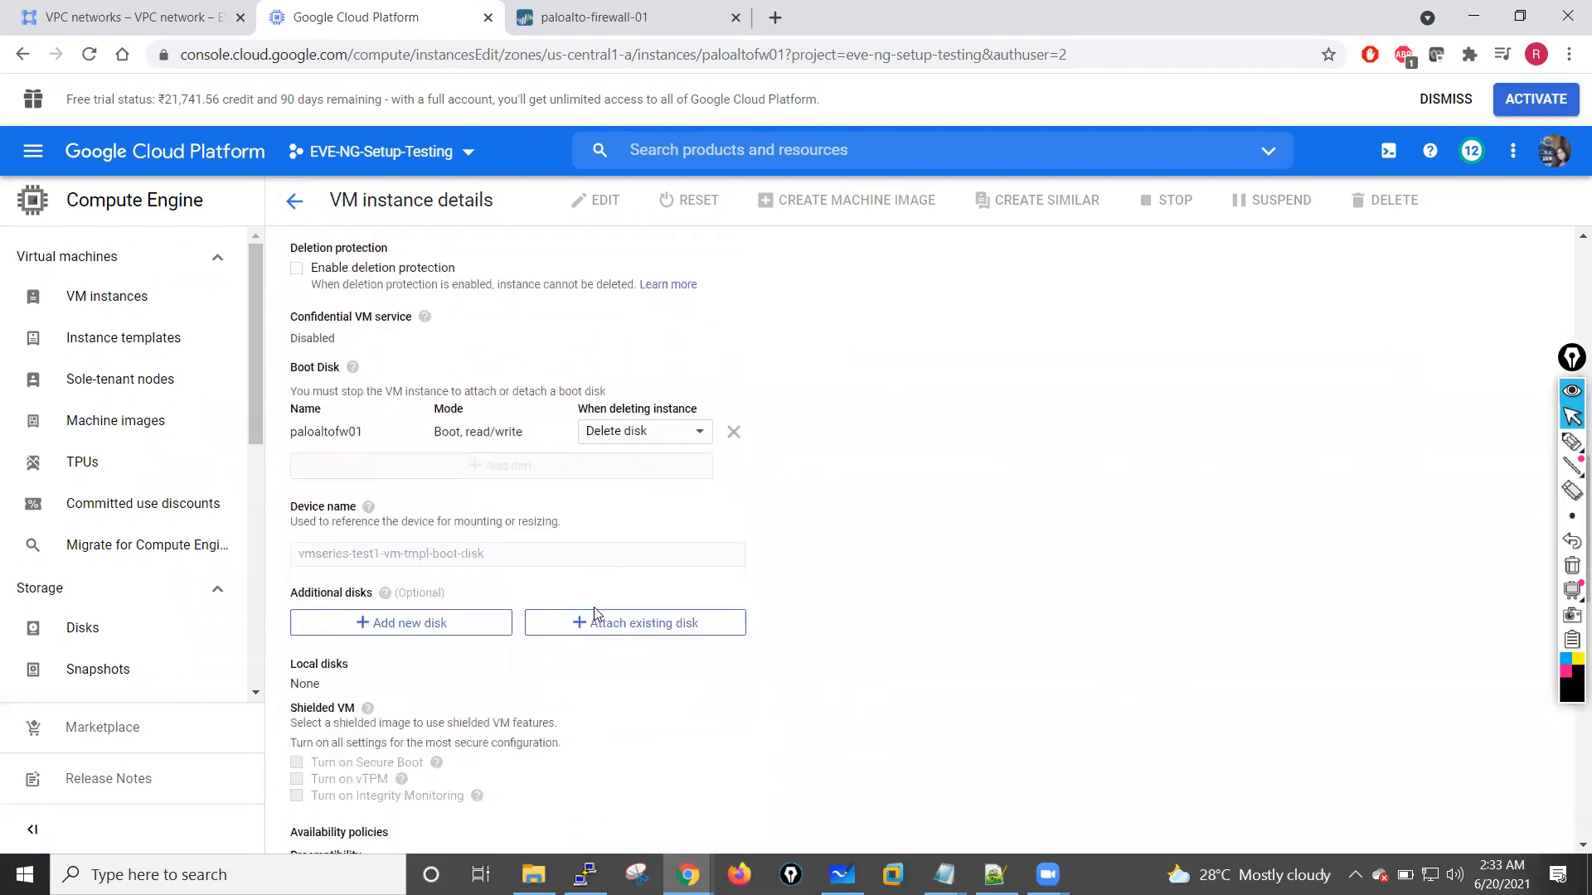
scroll(595, 613, "up", 6)
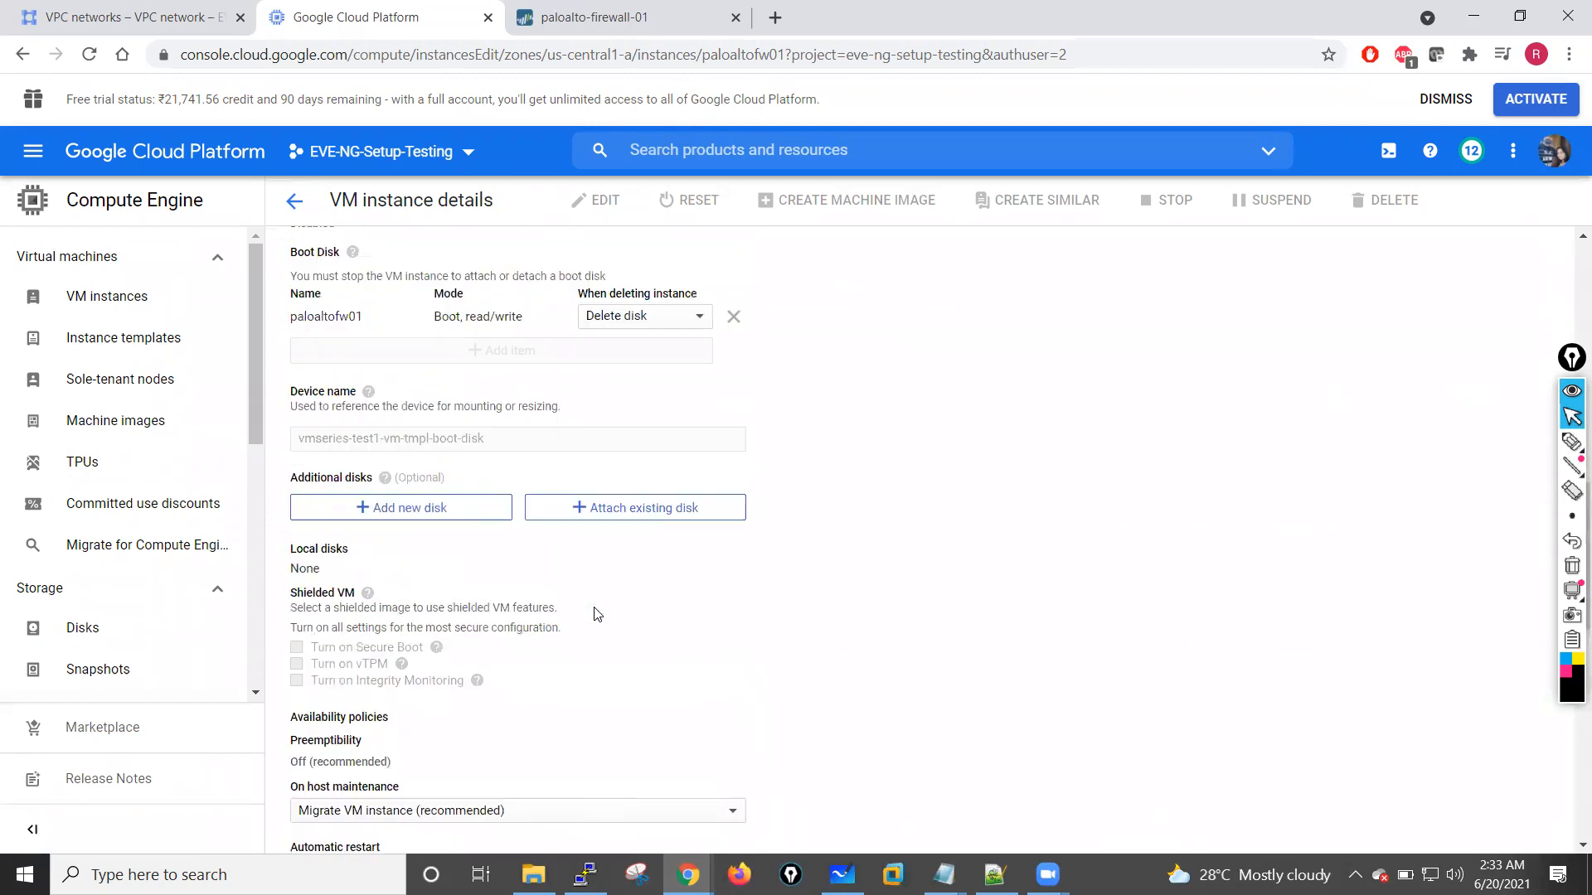
scroll(408, 442, "up", 3)
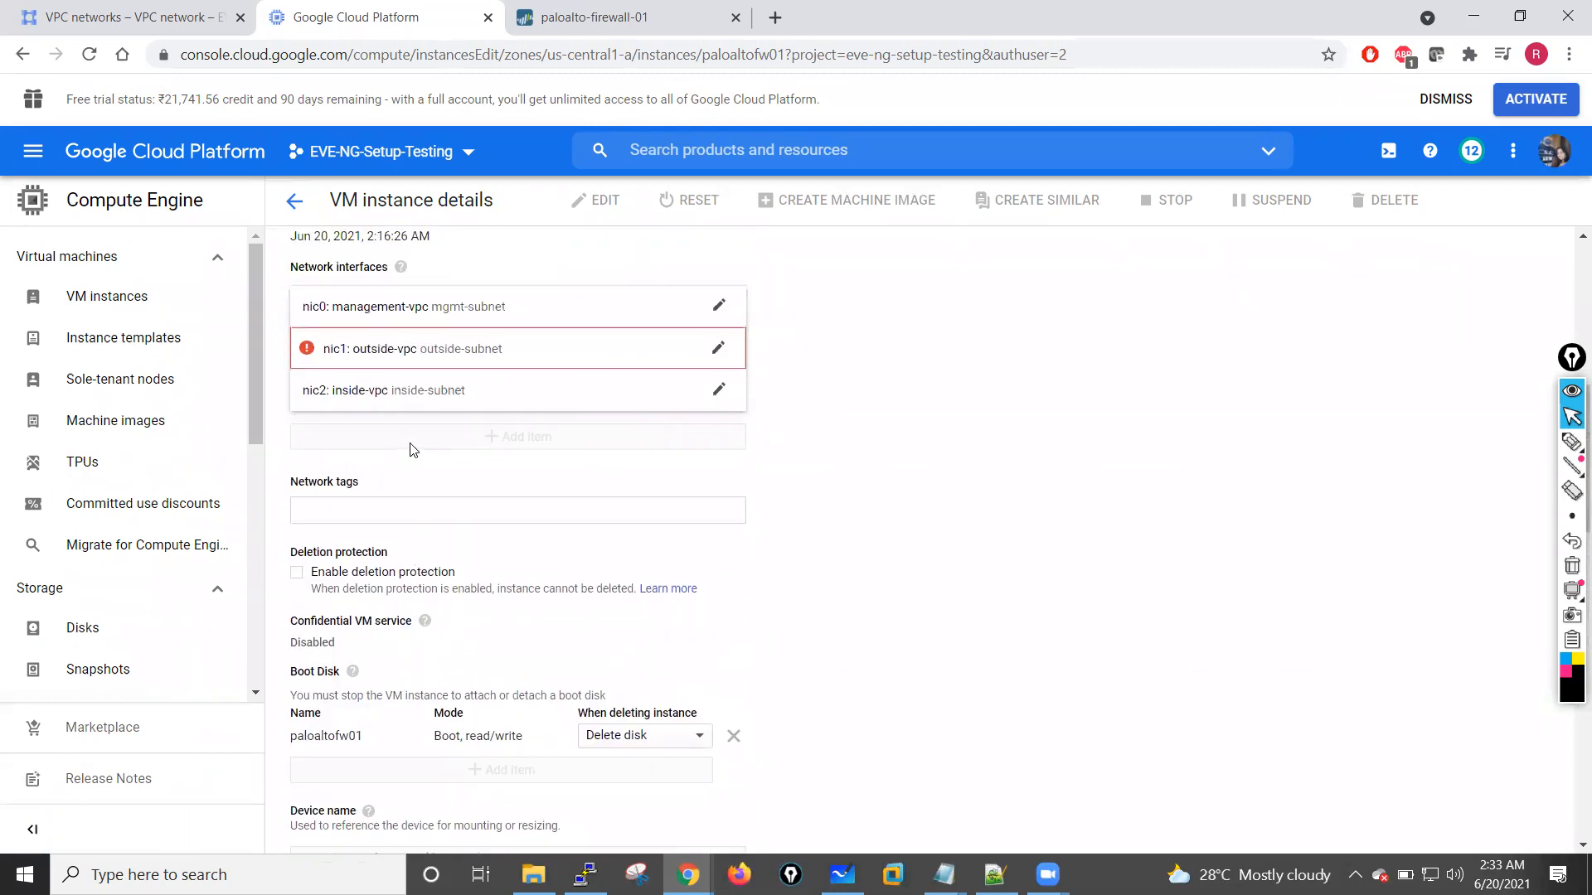
scroll(408, 443, "up", 2)
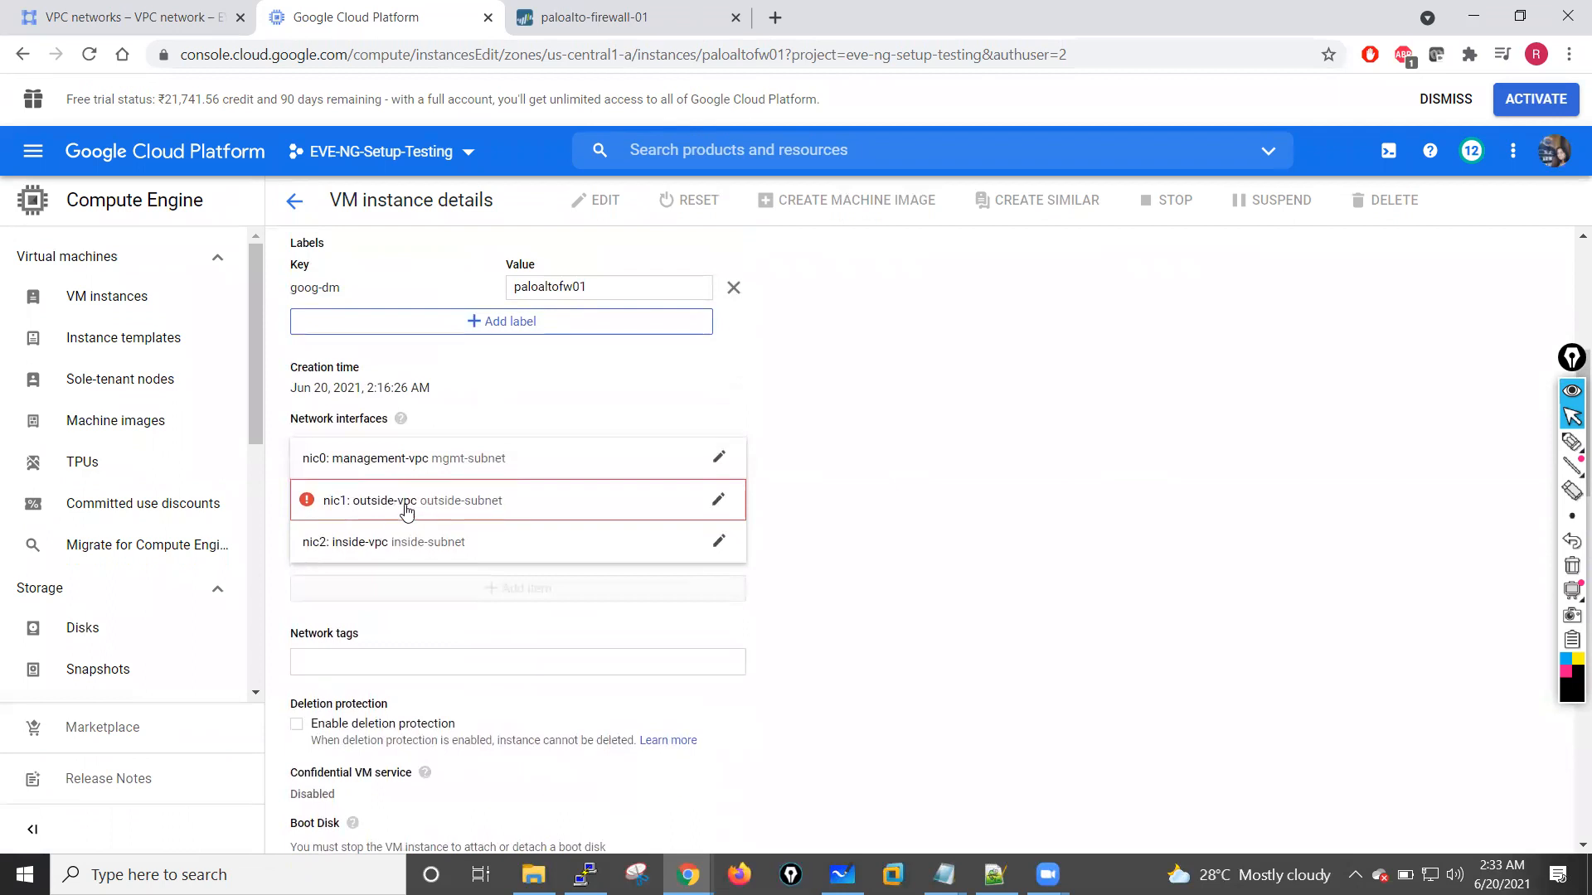
left_click(718, 500)
scroll(535, 634, "down", 3)
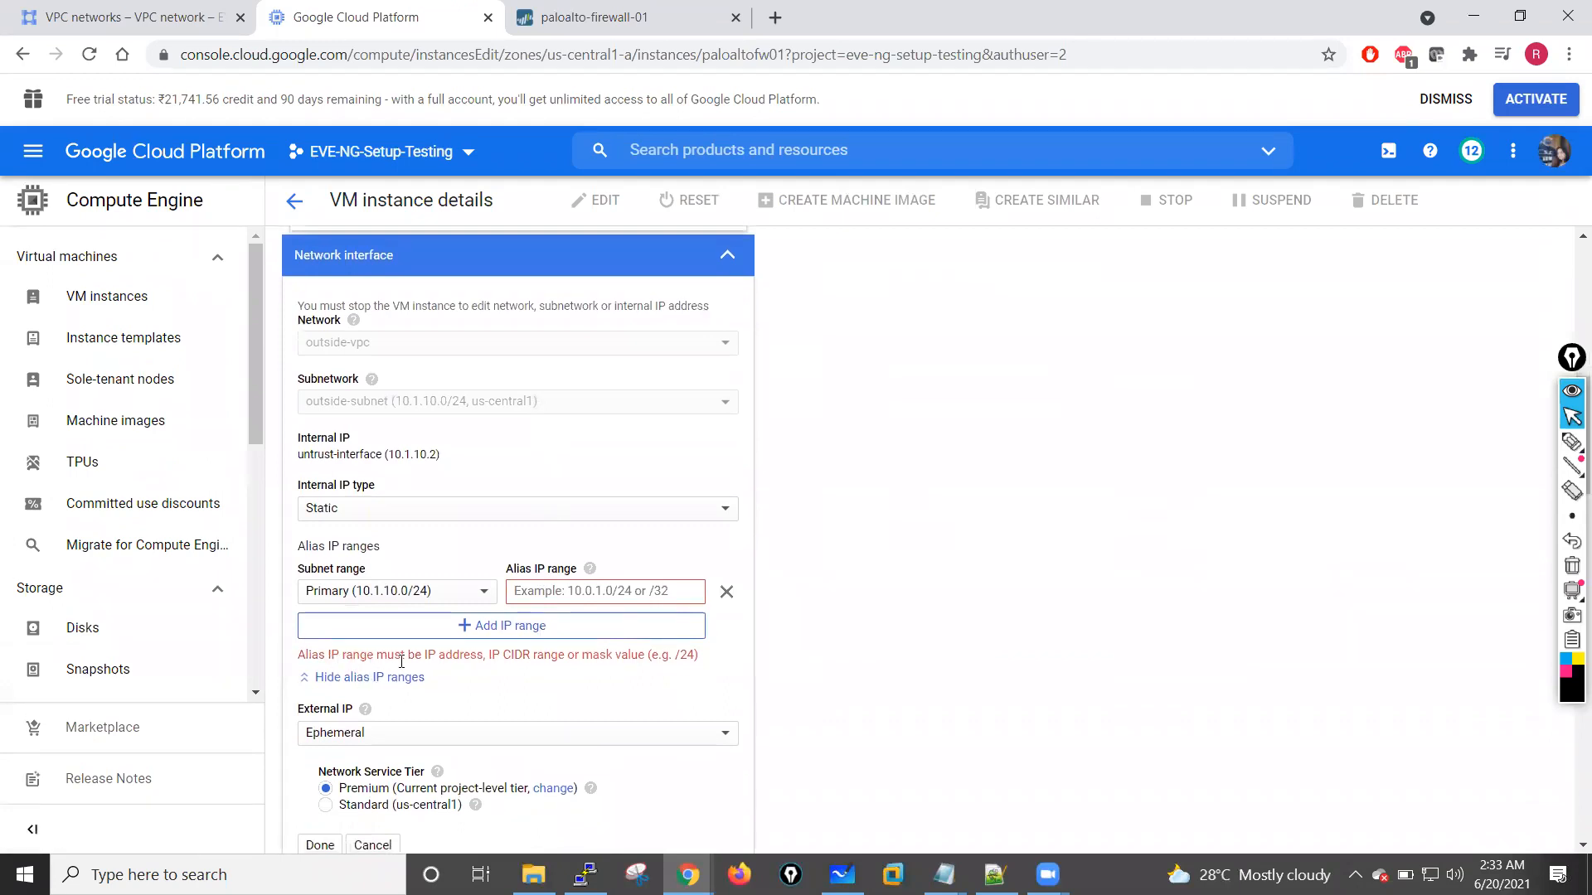
left_click(730, 594)
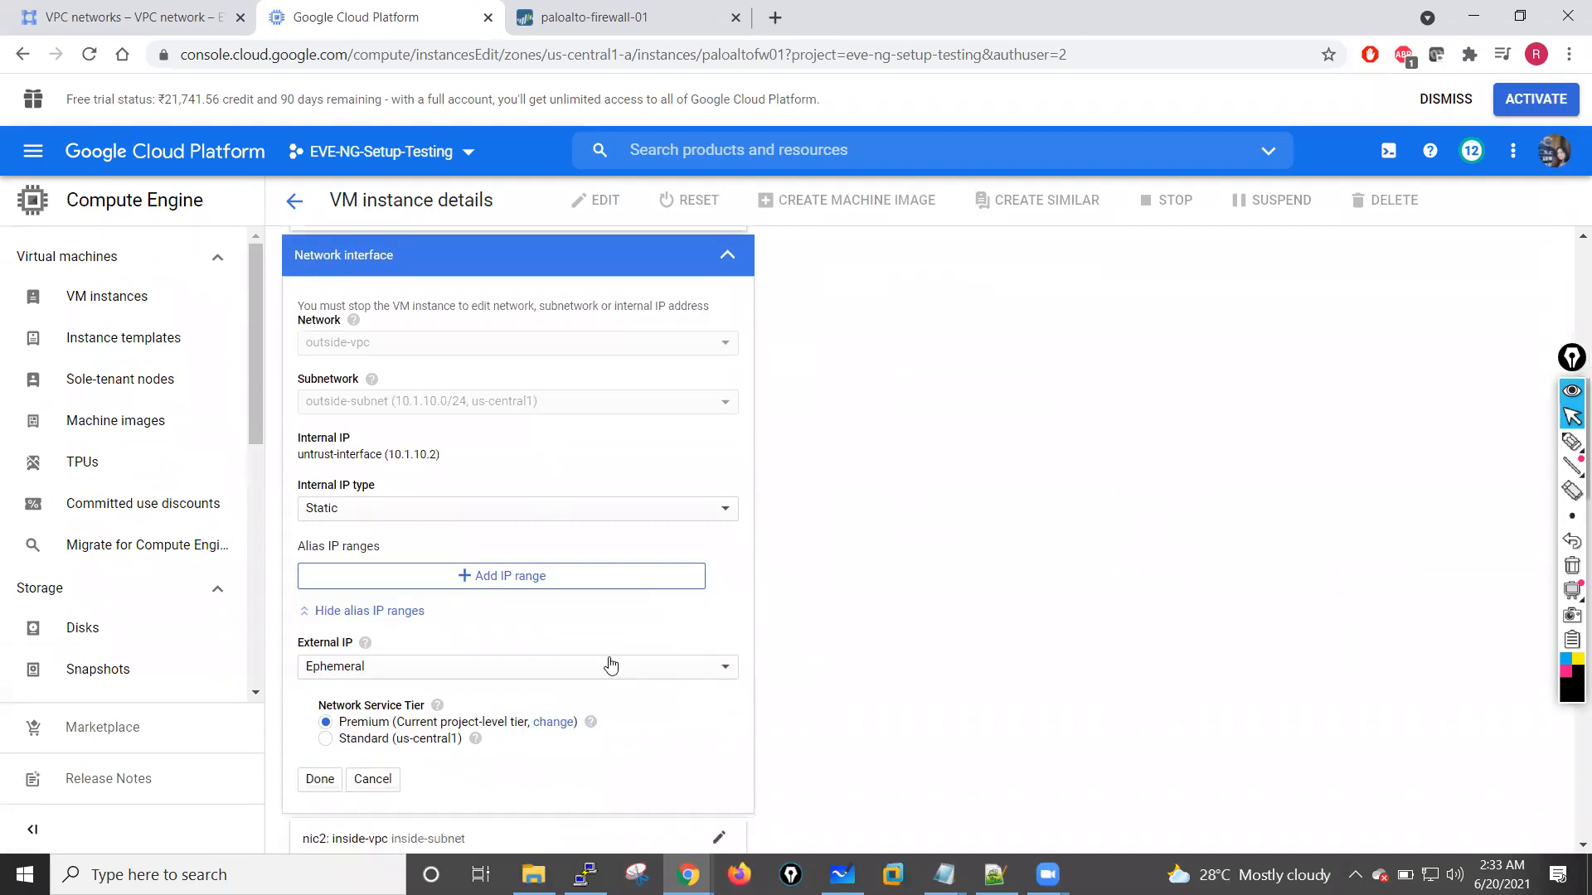
scroll(554, 639, "up", 1)
scroll(560, 637, "down", 3)
scroll(539, 632, "down", 3)
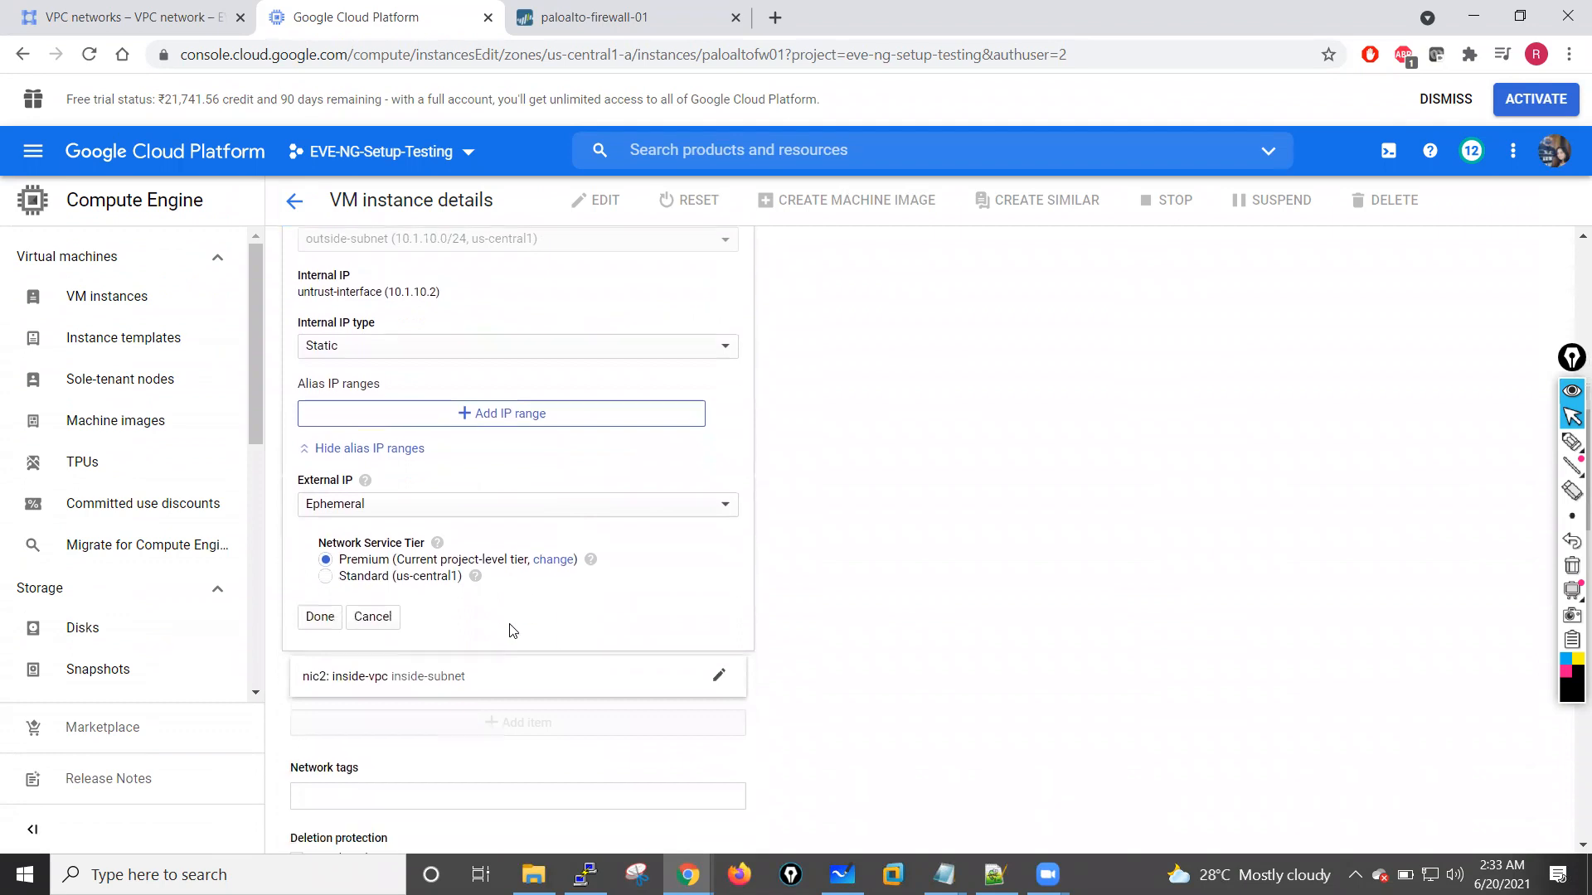
left_click(320, 510)
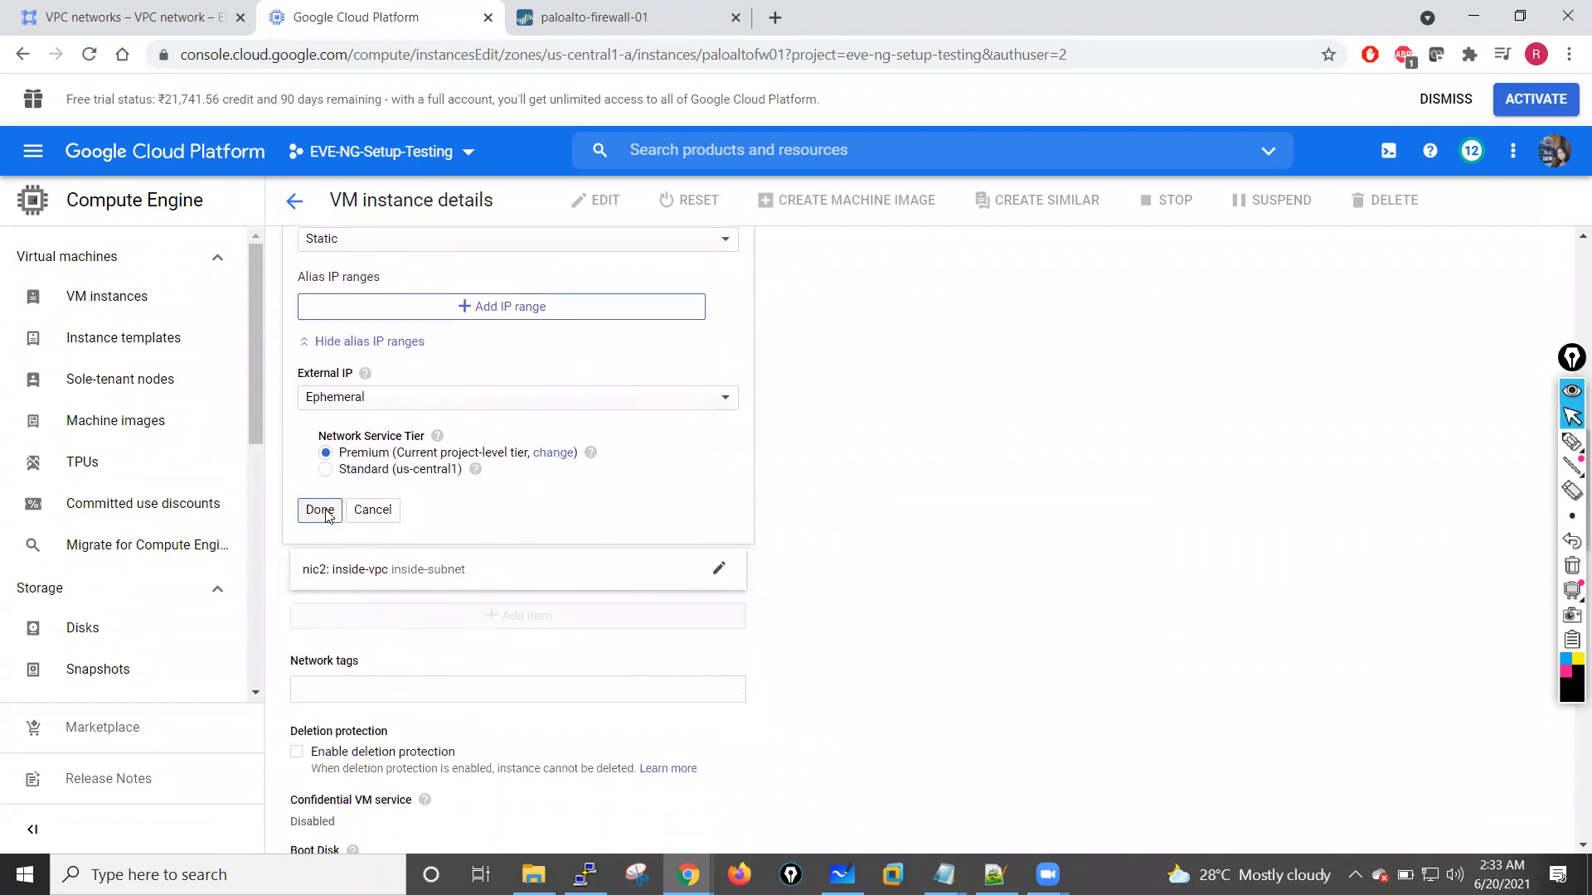
Step: Edit the nic2 inside-vpc network interface and choose Static as its internal IP type
scroll(650, 453, "up", 4)
scroll(650, 455, "down", 2)
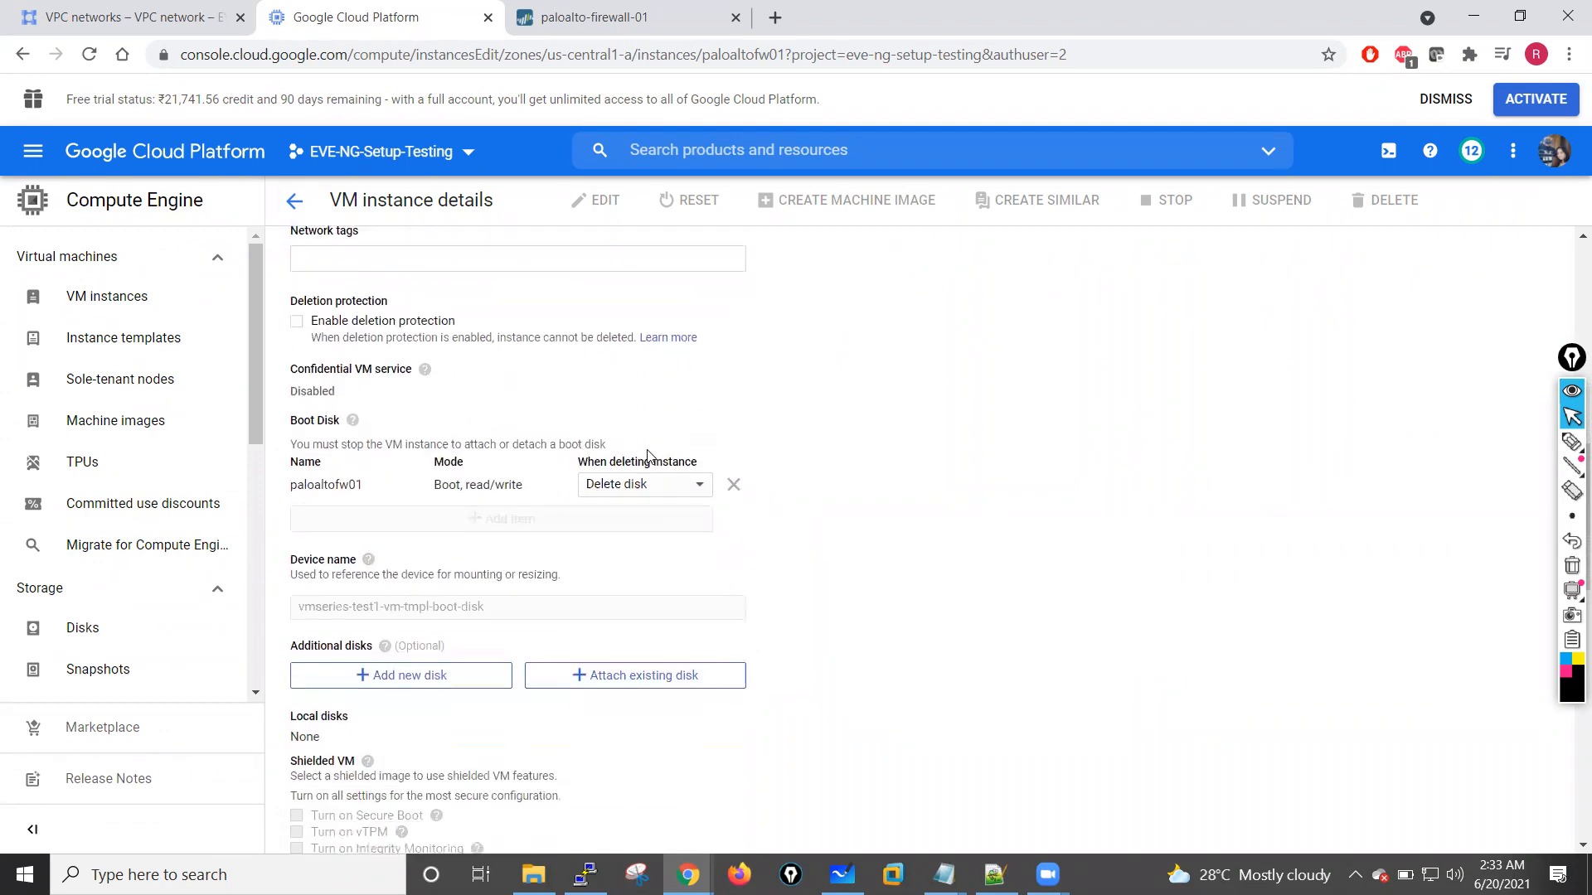
scroll(649, 455, "up", 3)
scroll(585, 422, "up", 3)
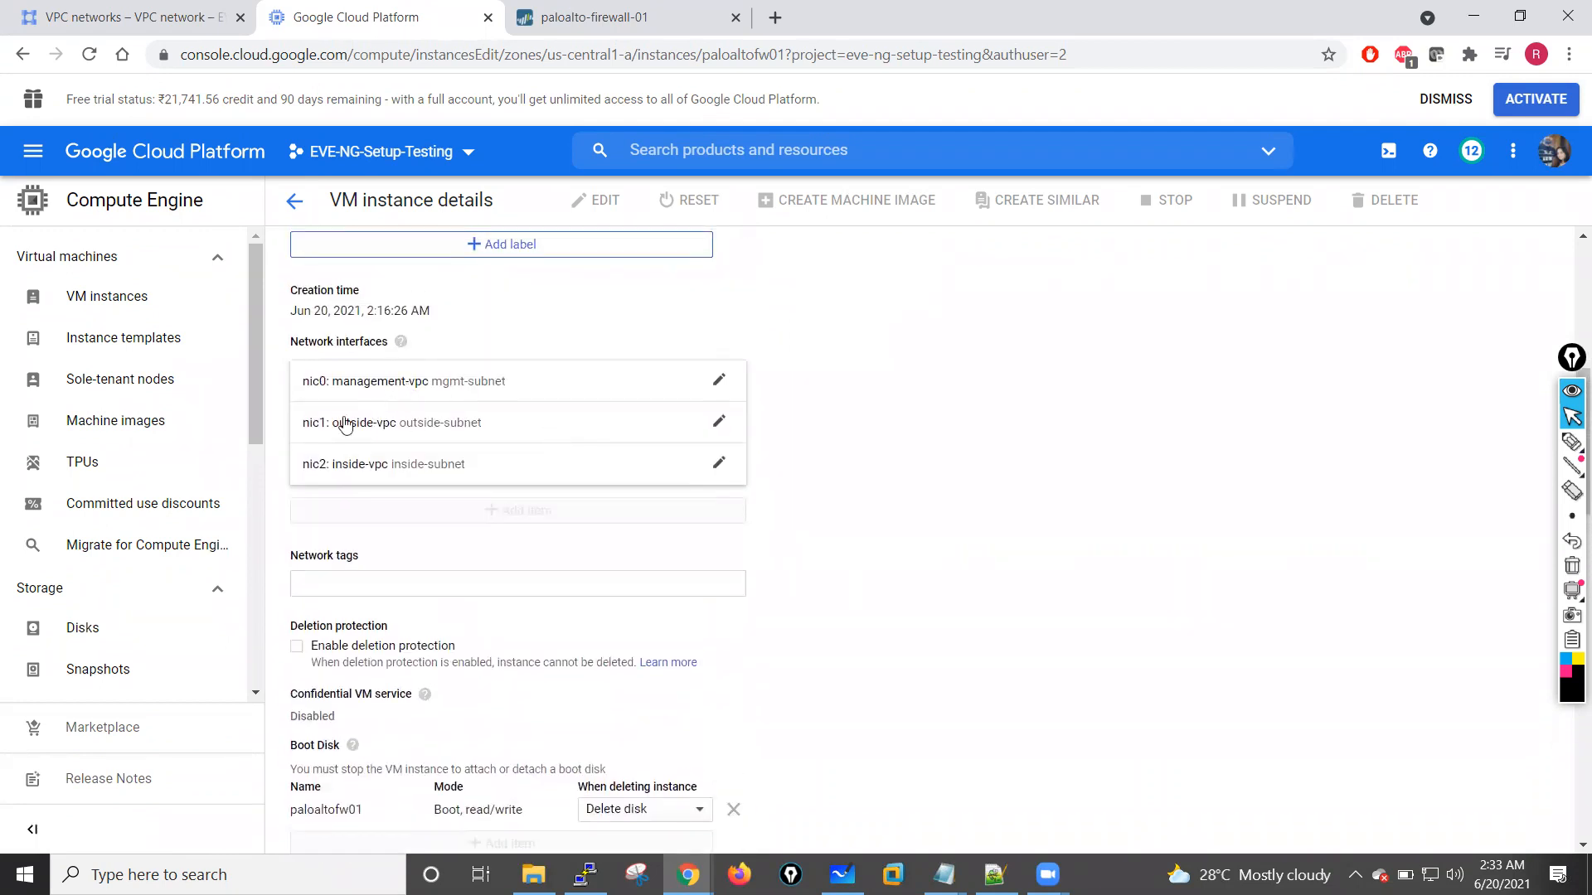
left_click(719, 467)
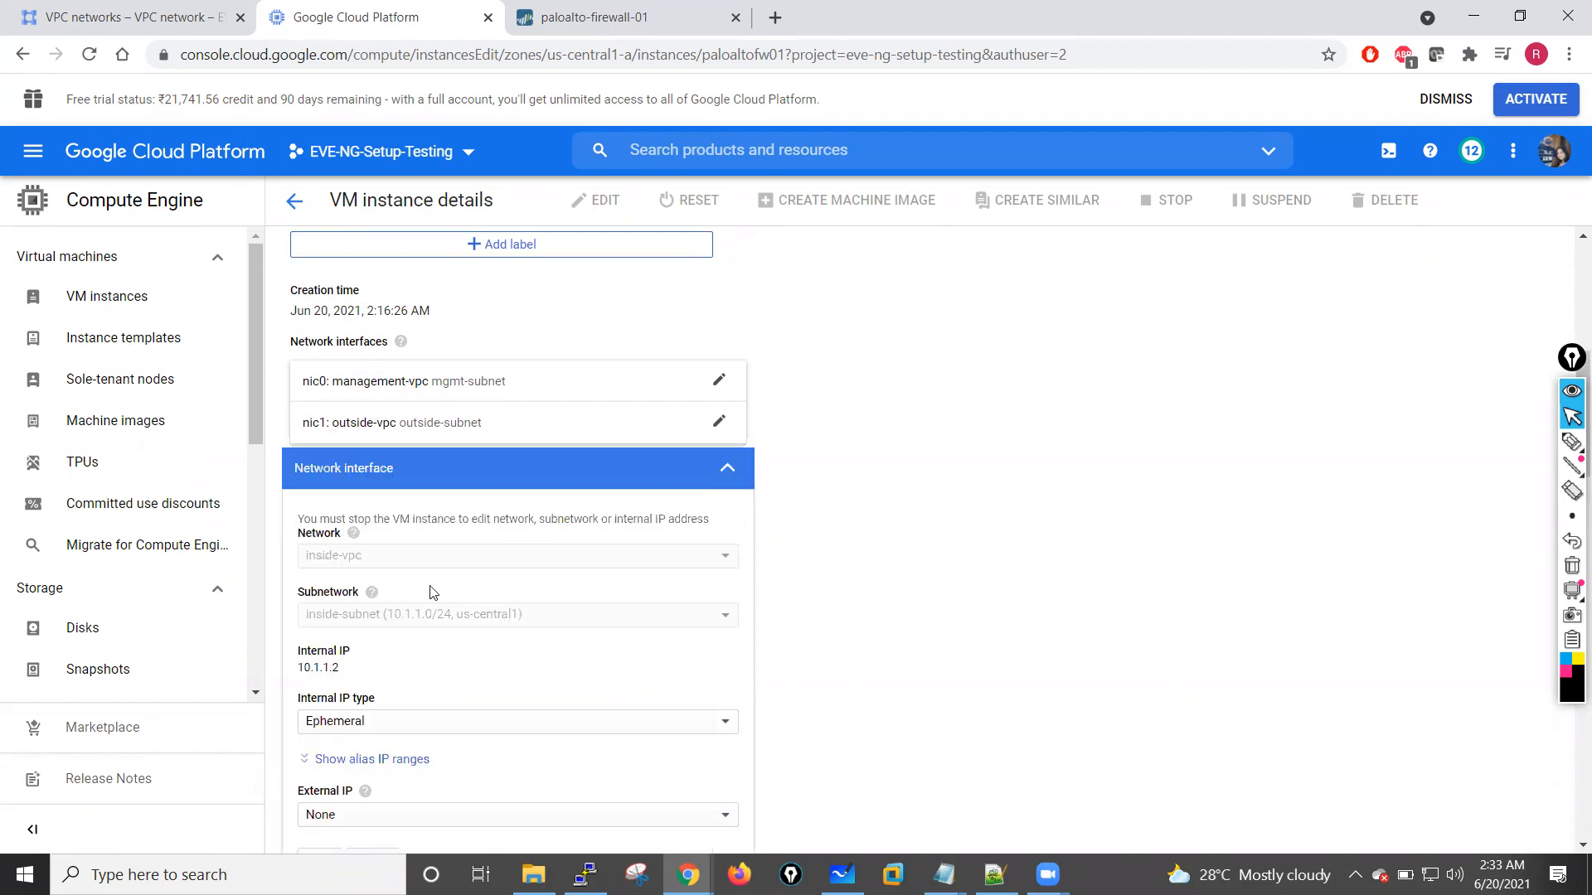
scroll(431, 592, "down", 1)
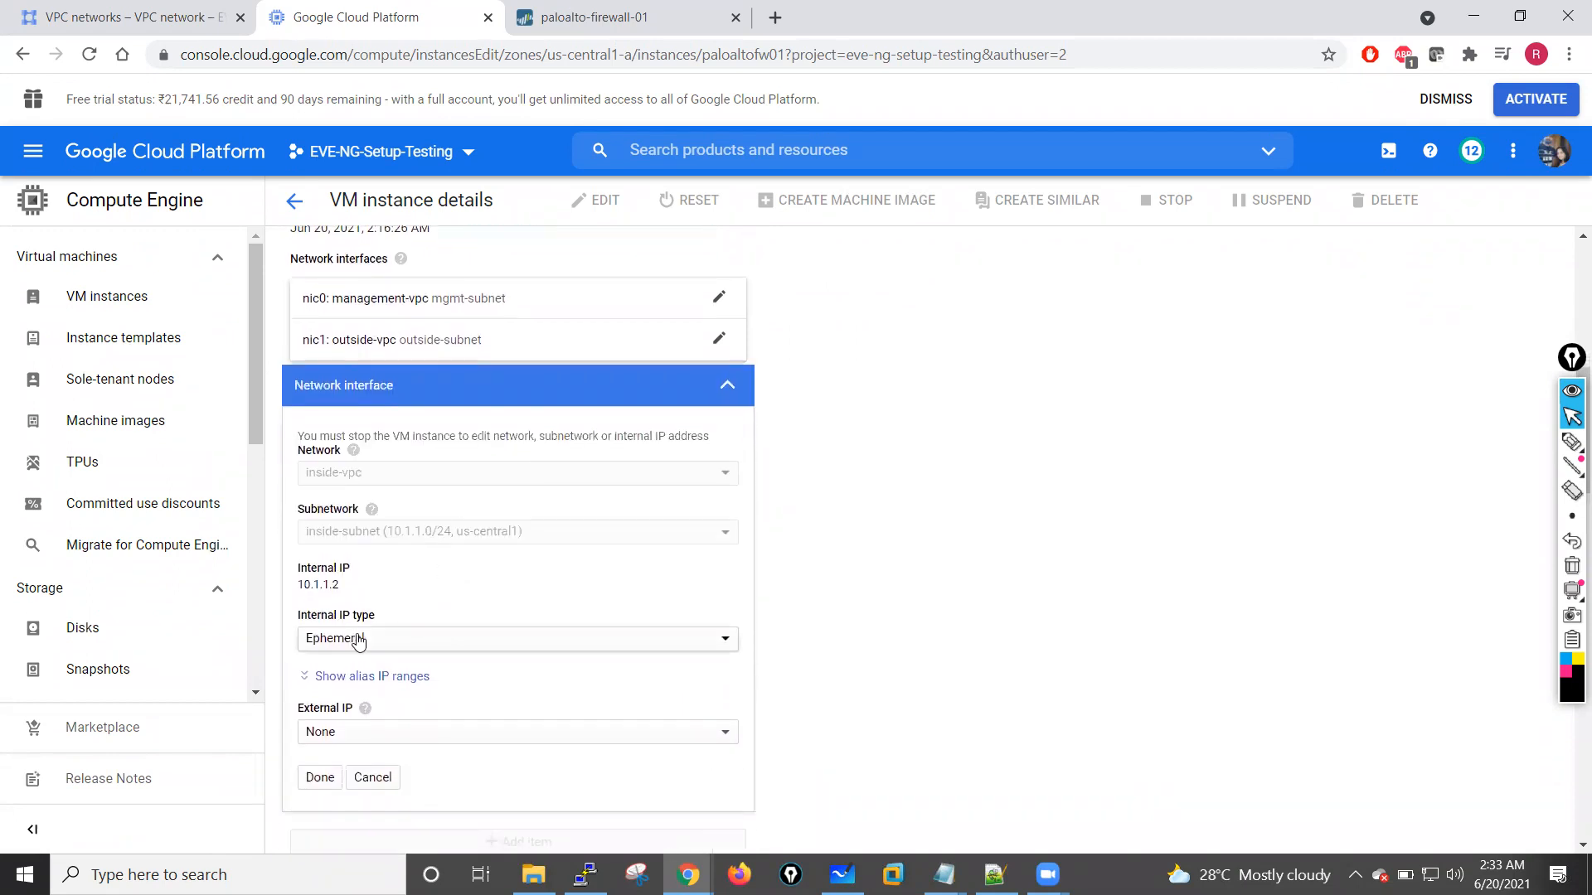
left_click(358, 641)
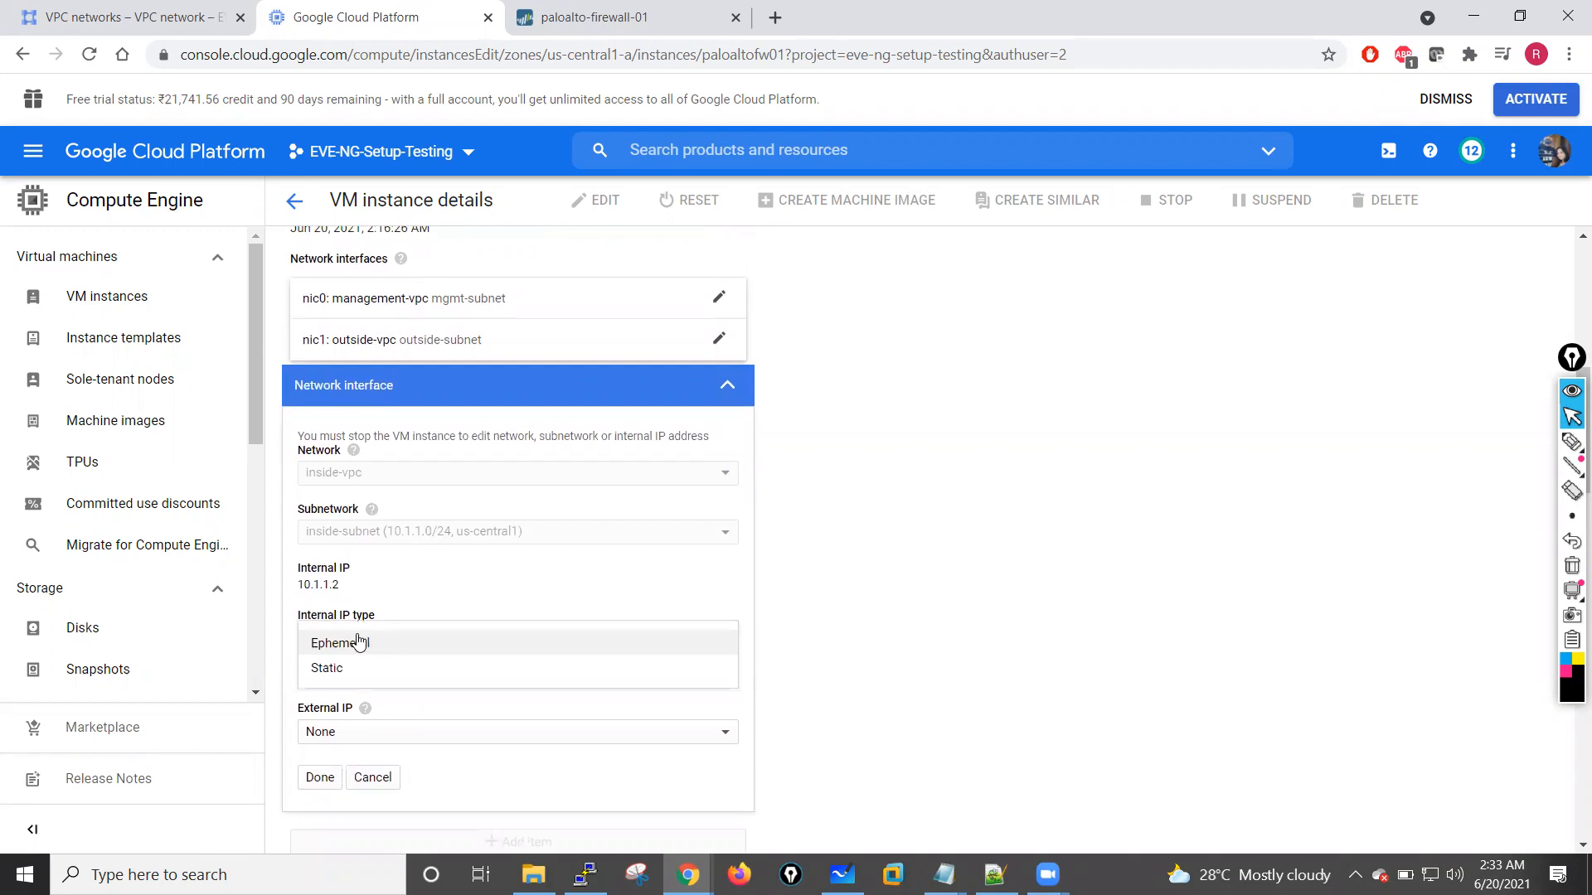
left_click(331, 670)
Step: Reserve the static internal address 10.1.1.2 under the name inside-interface and apply the nic2 settings
type("inside-interface")
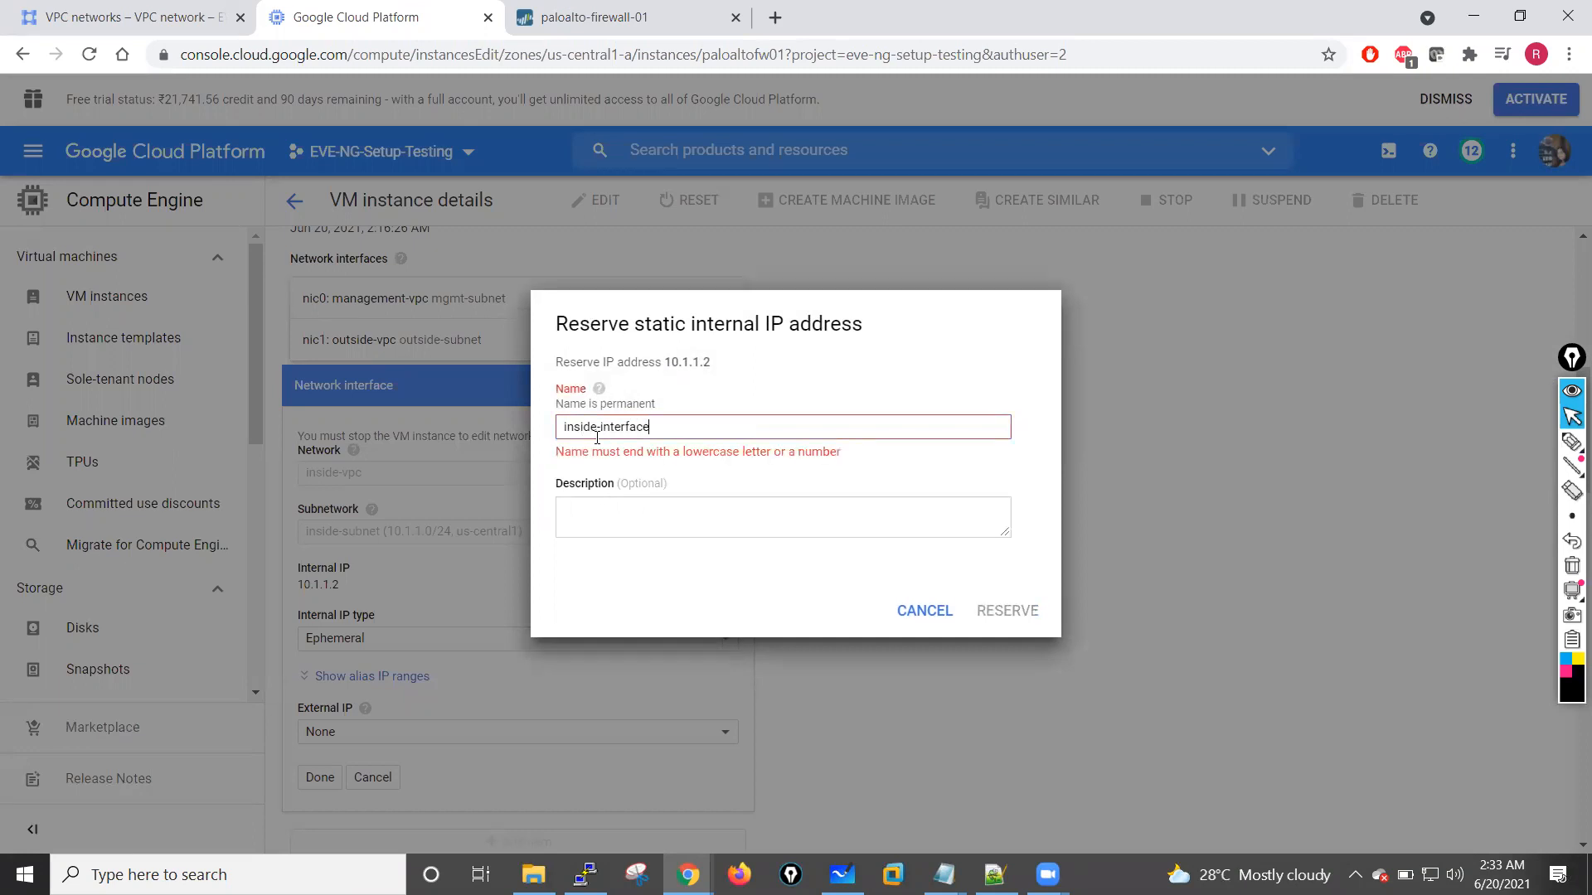
left_click(1005, 603)
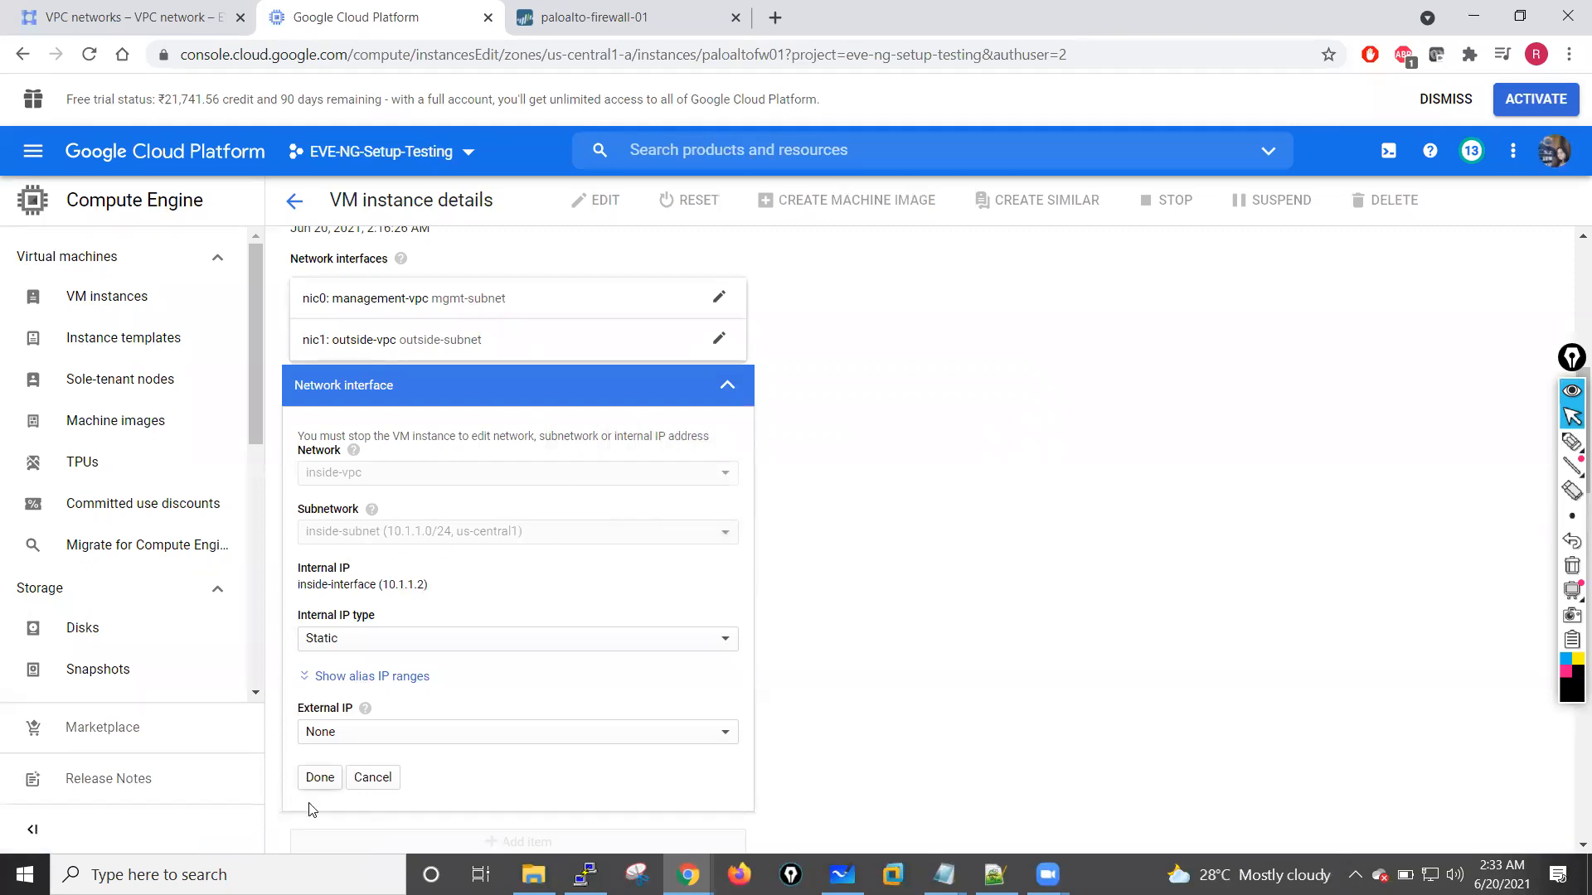
left_click(320, 777)
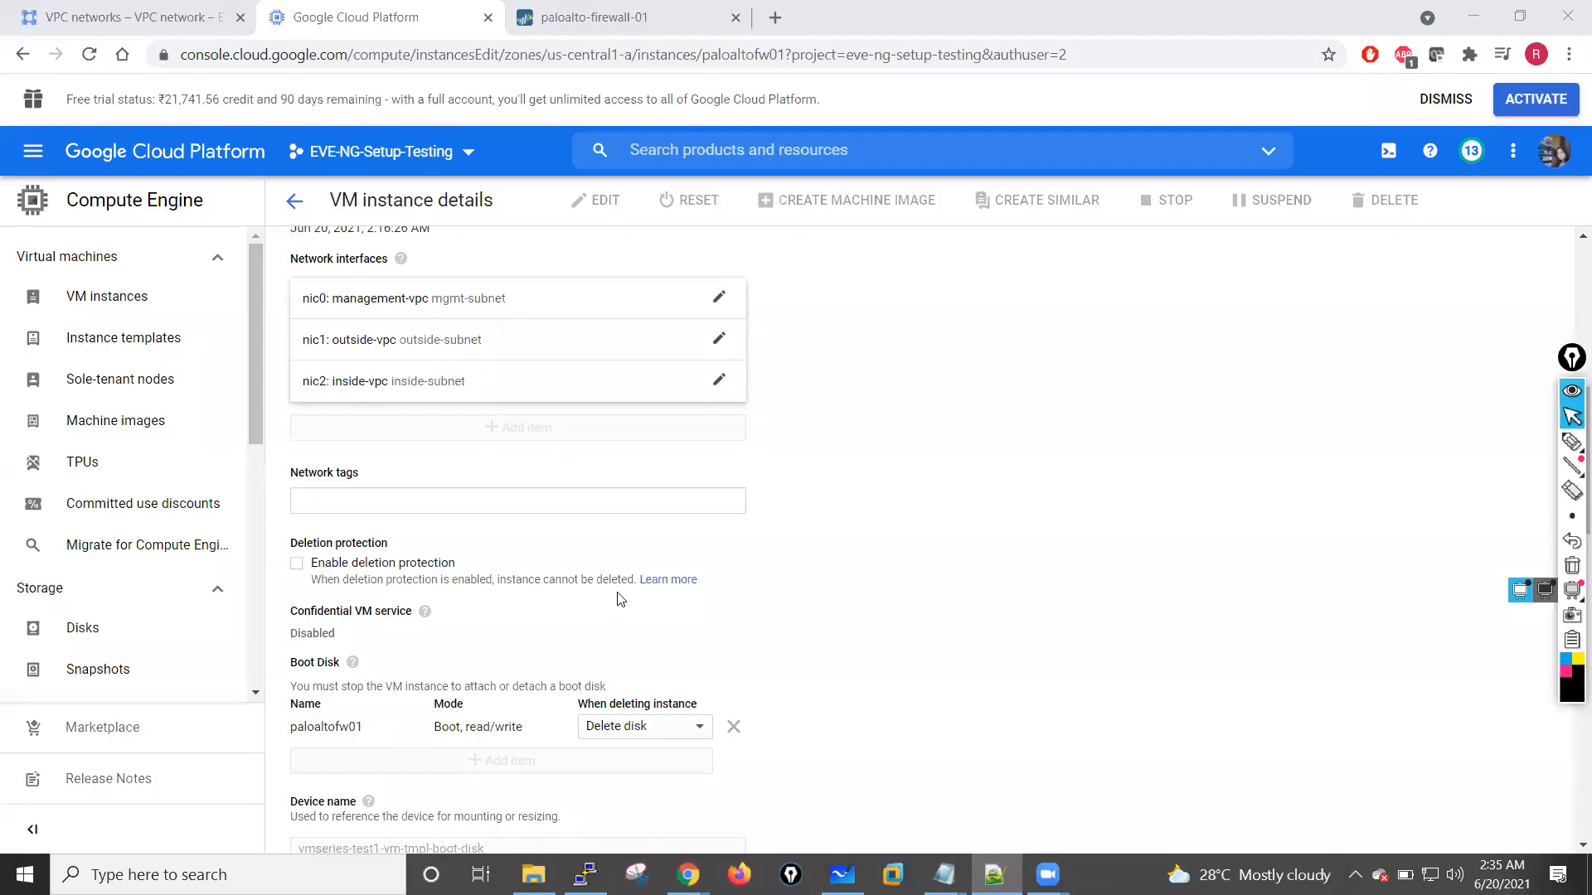
scroll(618, 598, "down", 5)
scroll(618, 599, "up", 5)
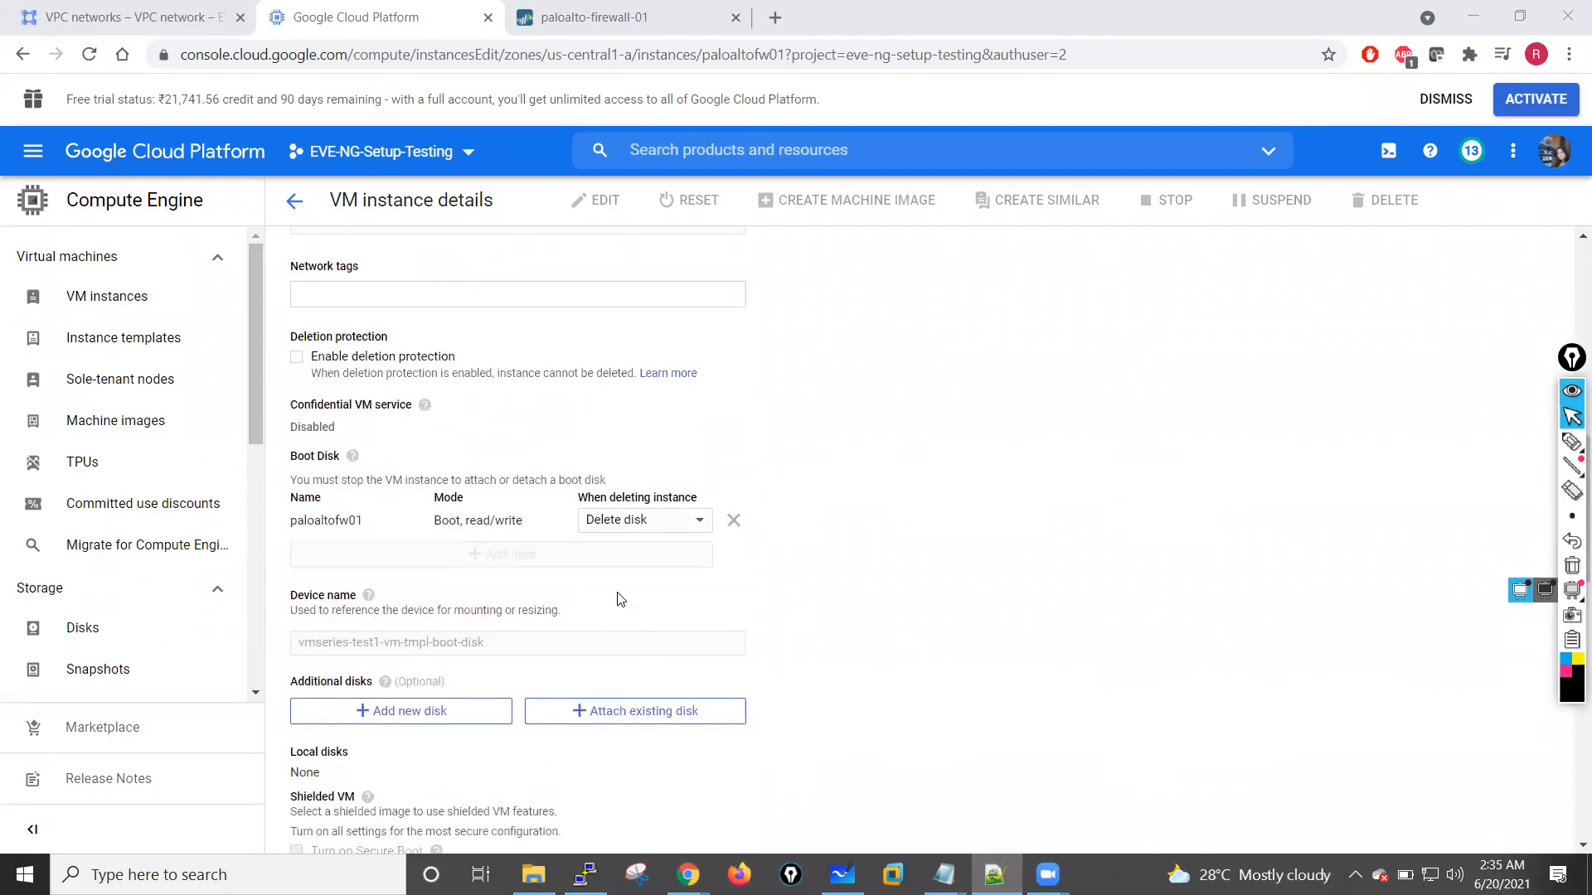
scroll(618, 599, "up", 3)
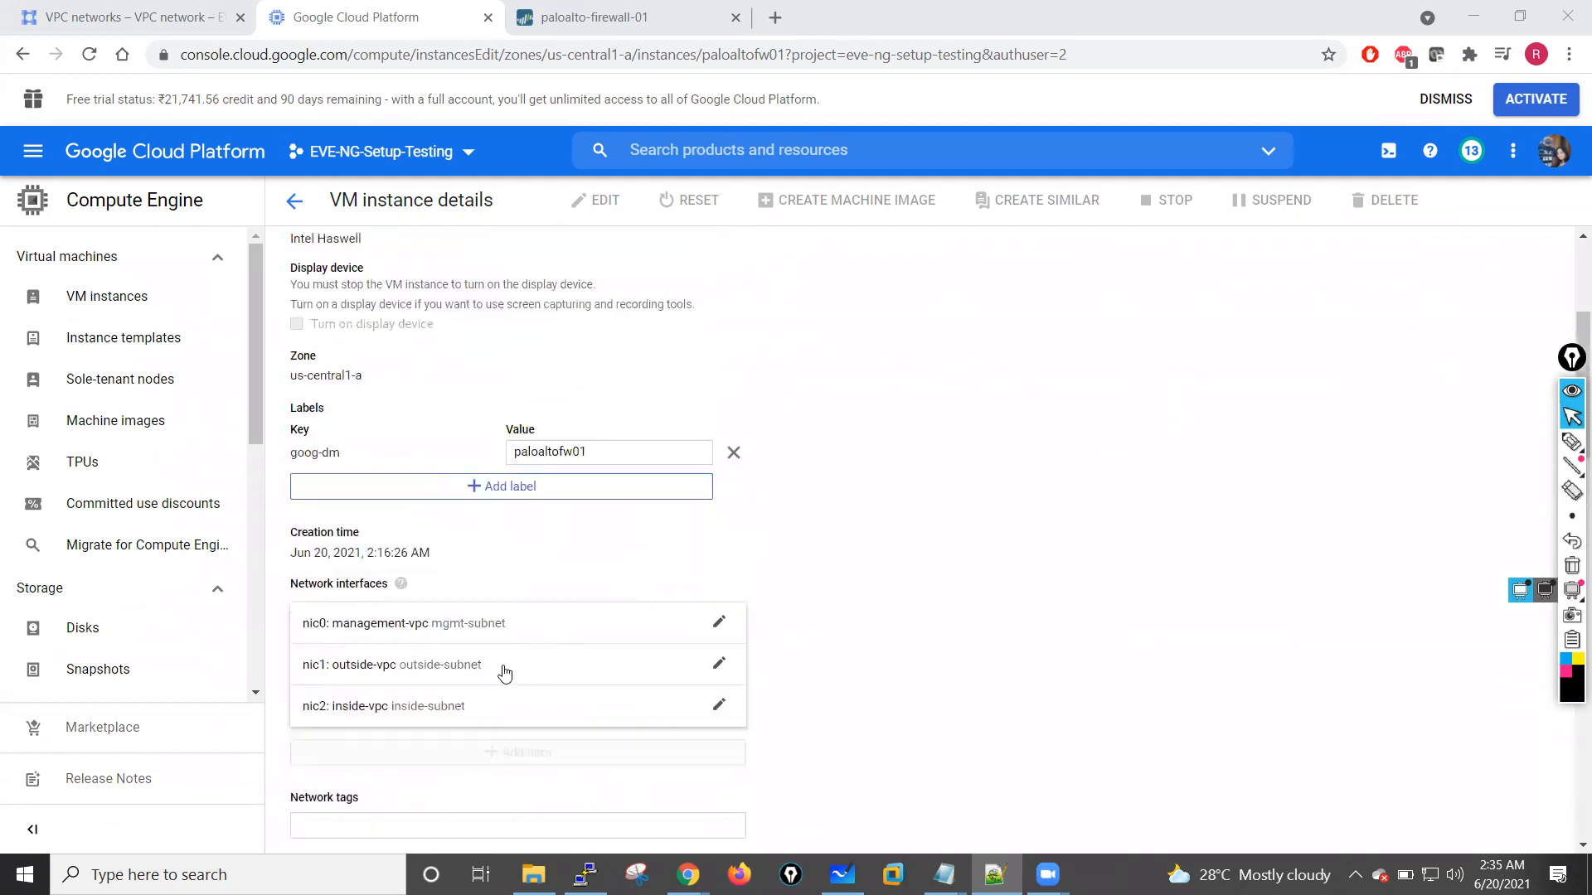
Step: Edit the nic0 management-vpc network interface and choose Static as its internal IP type
scroll(501, 664, "down", 1)
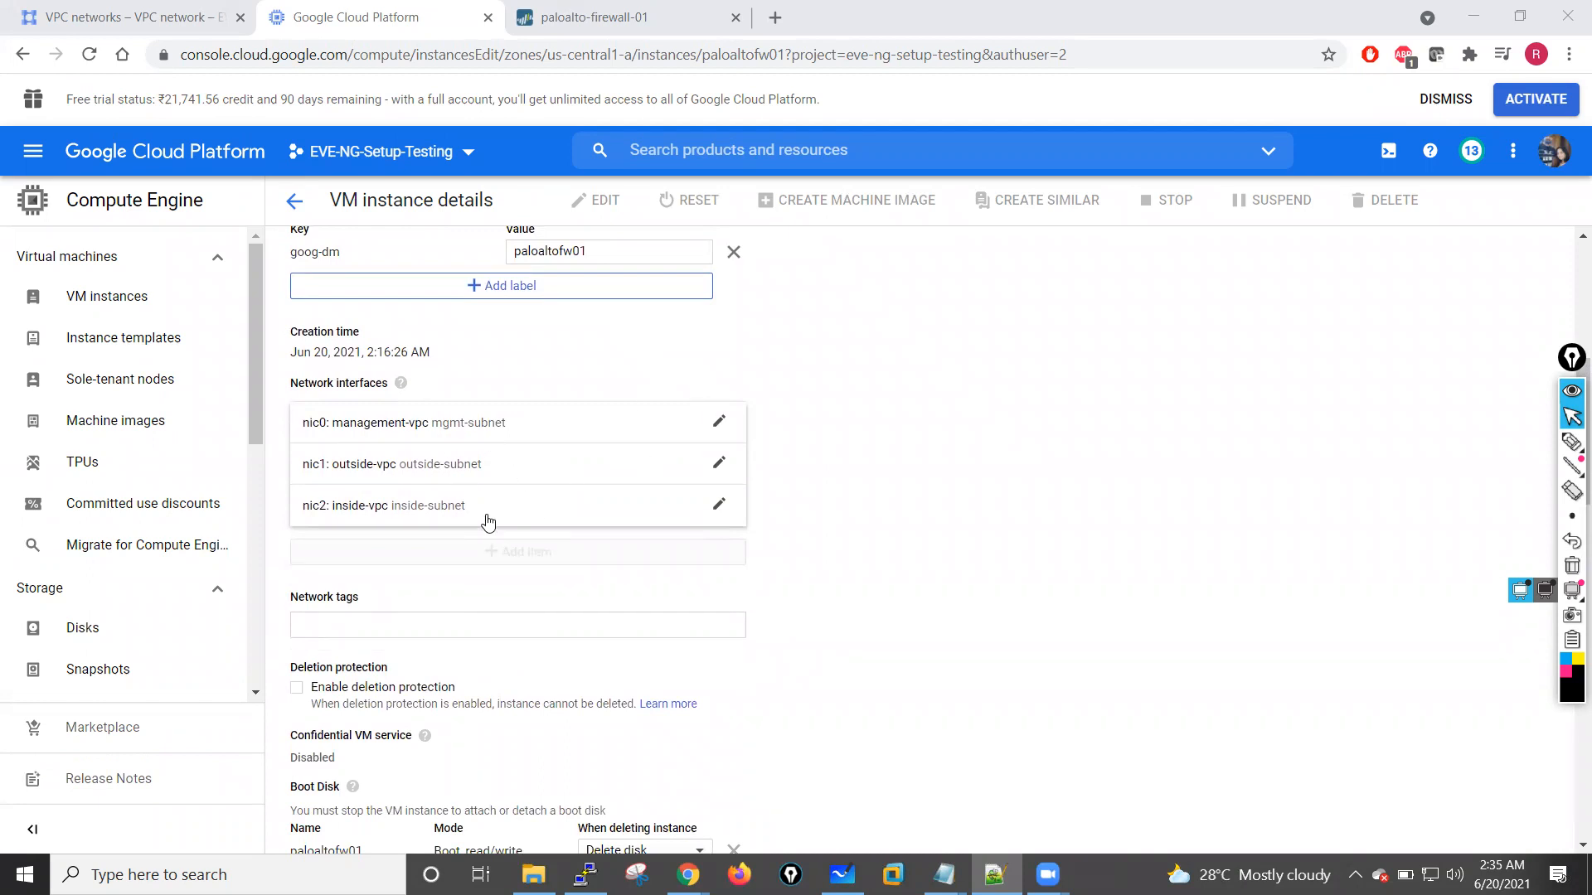
left_click(715, 429)
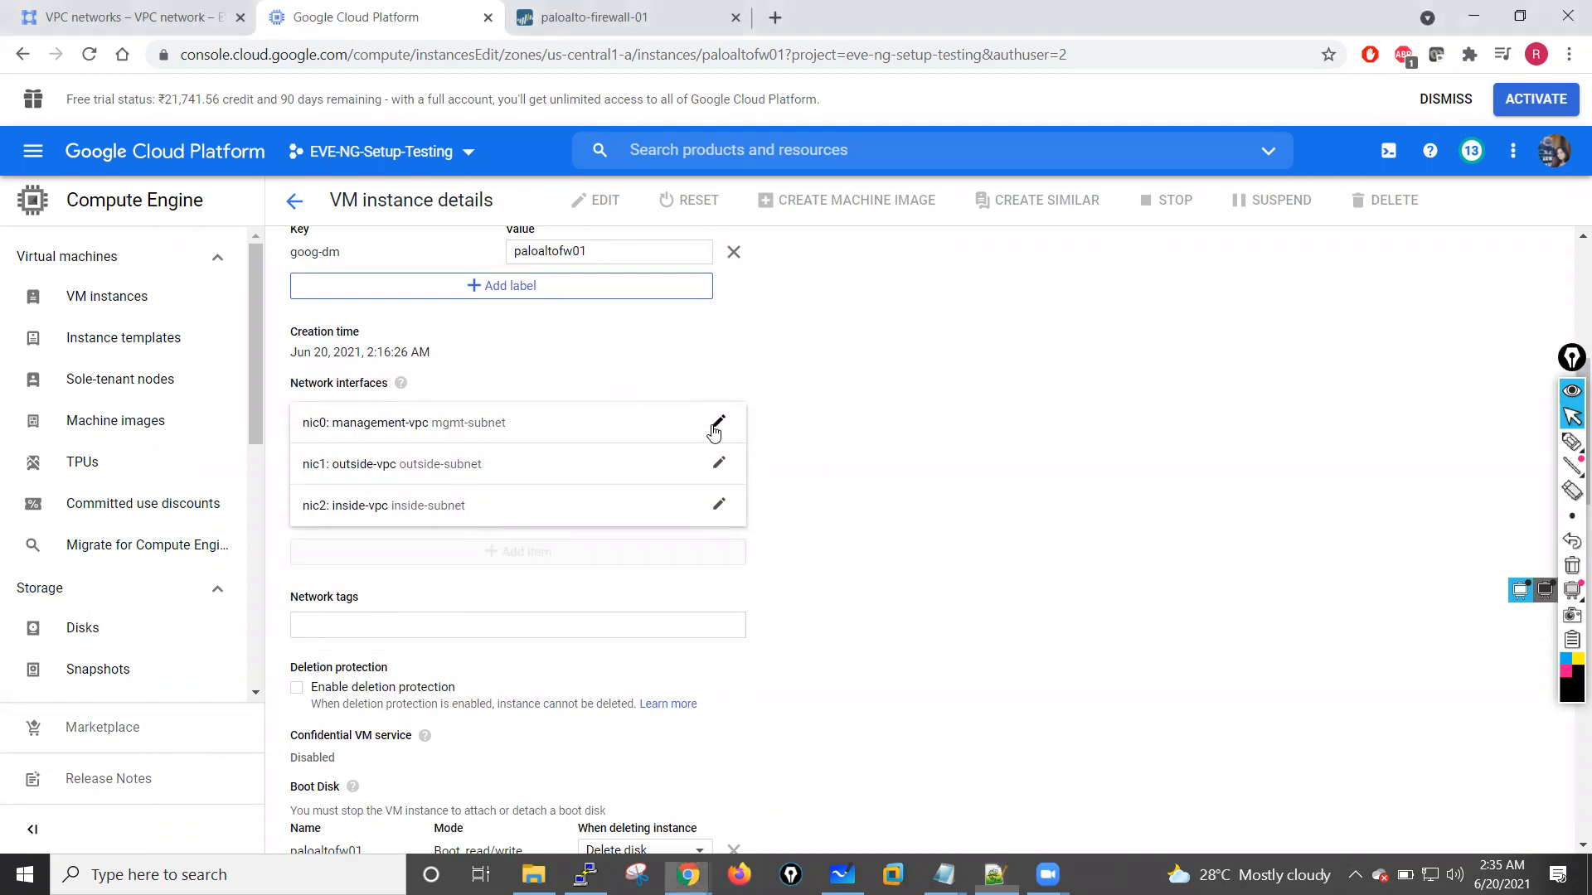
left_click(718, 427)
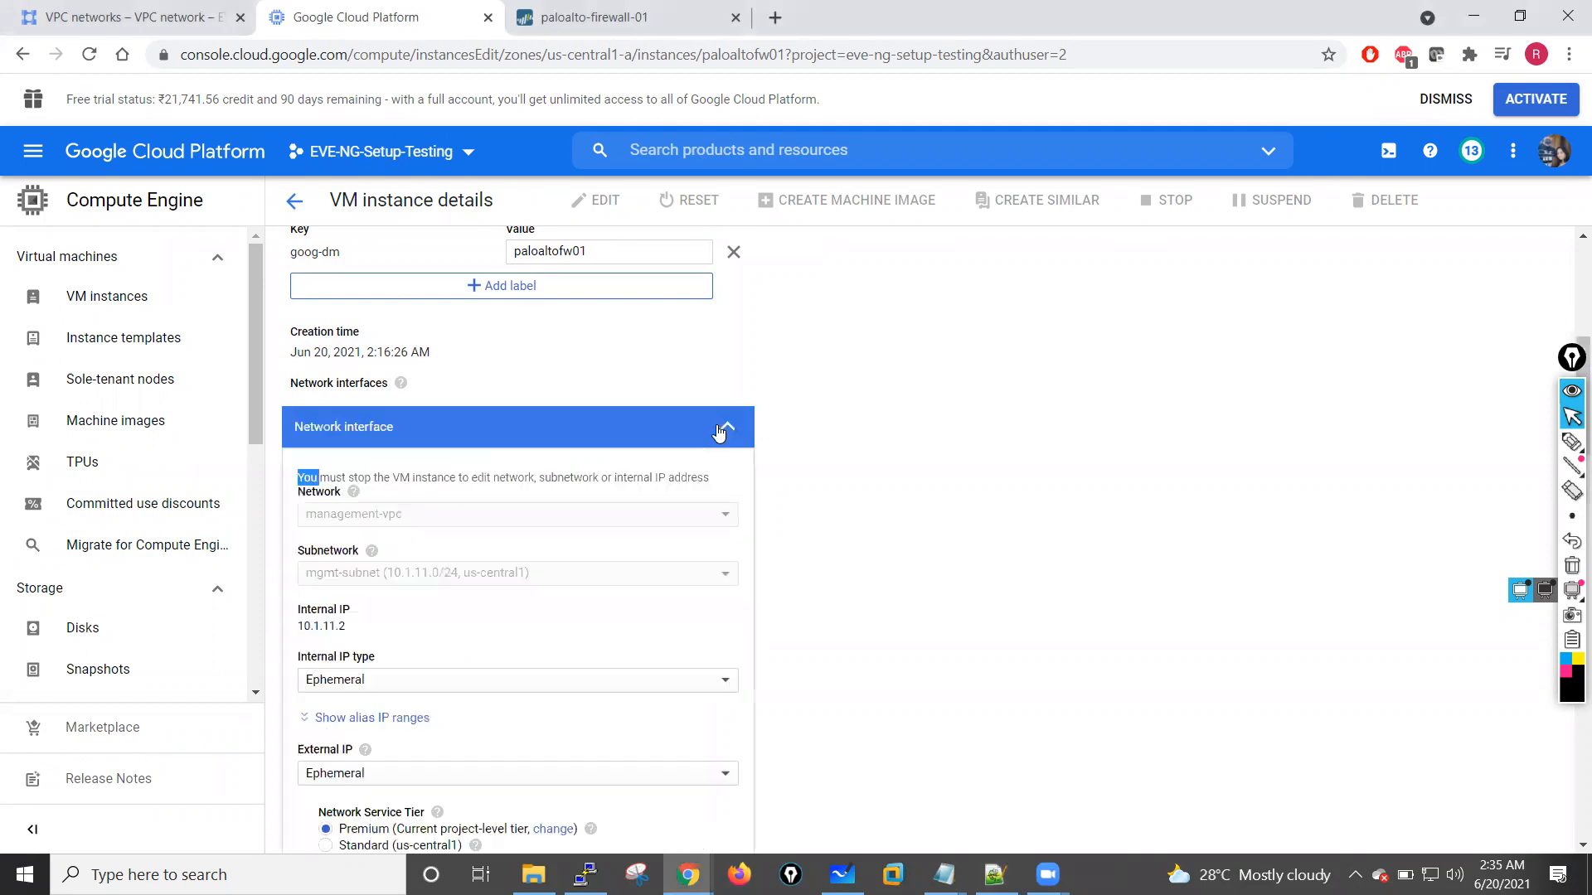
scroll(464, 564, "down", 2)
left_click(394, 541)
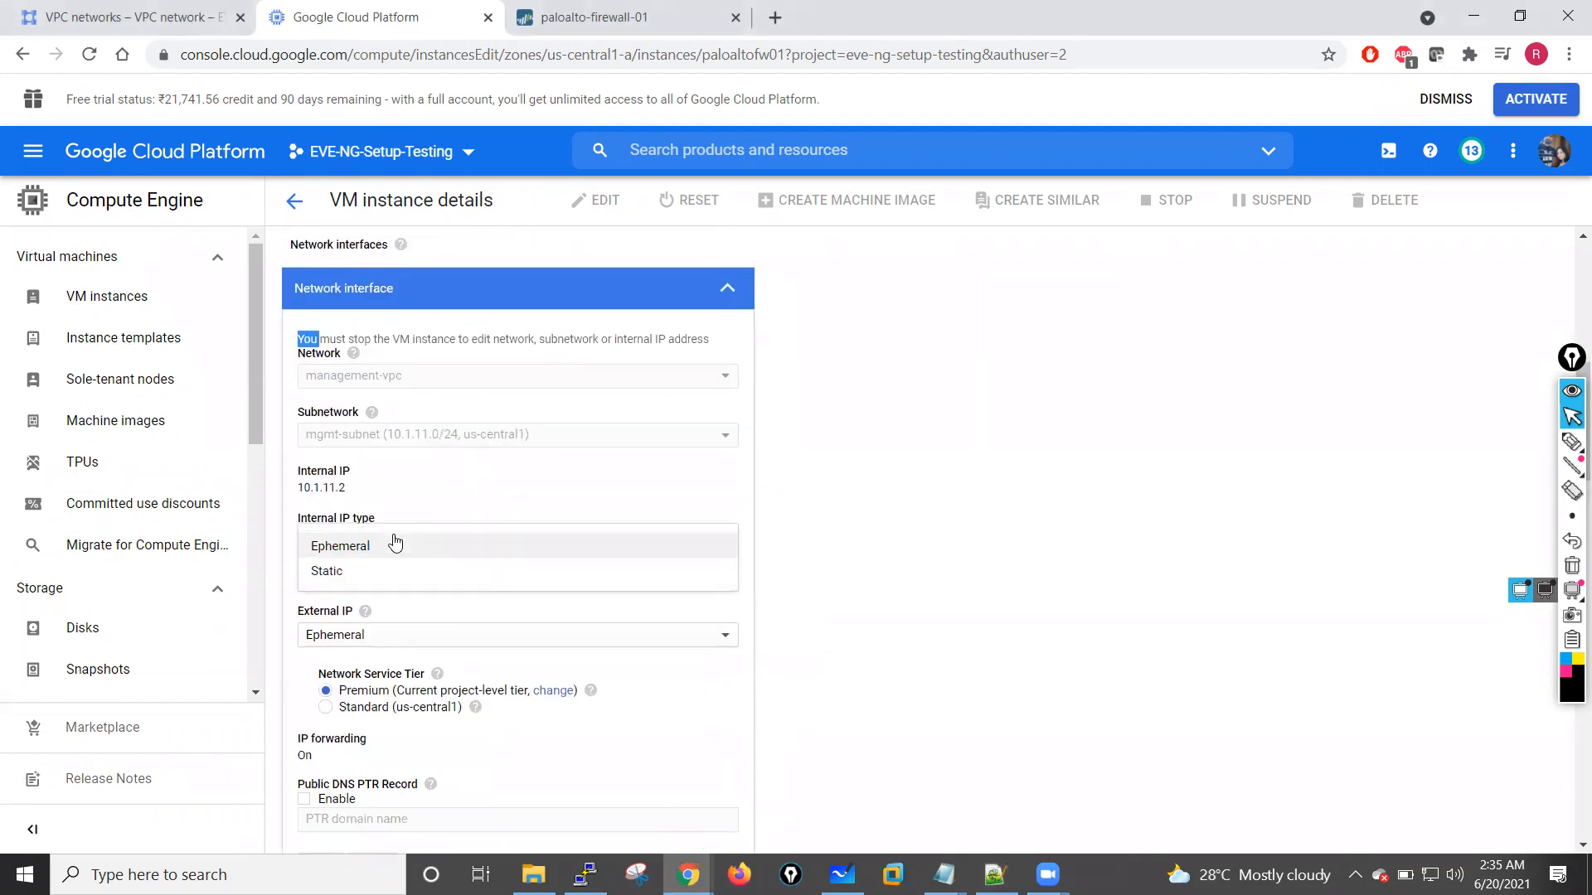
left_click(349, 580)
Step: Reserve the static internal address 10.1.11.2 for the management interface under the name mgmt-interface
type("m")
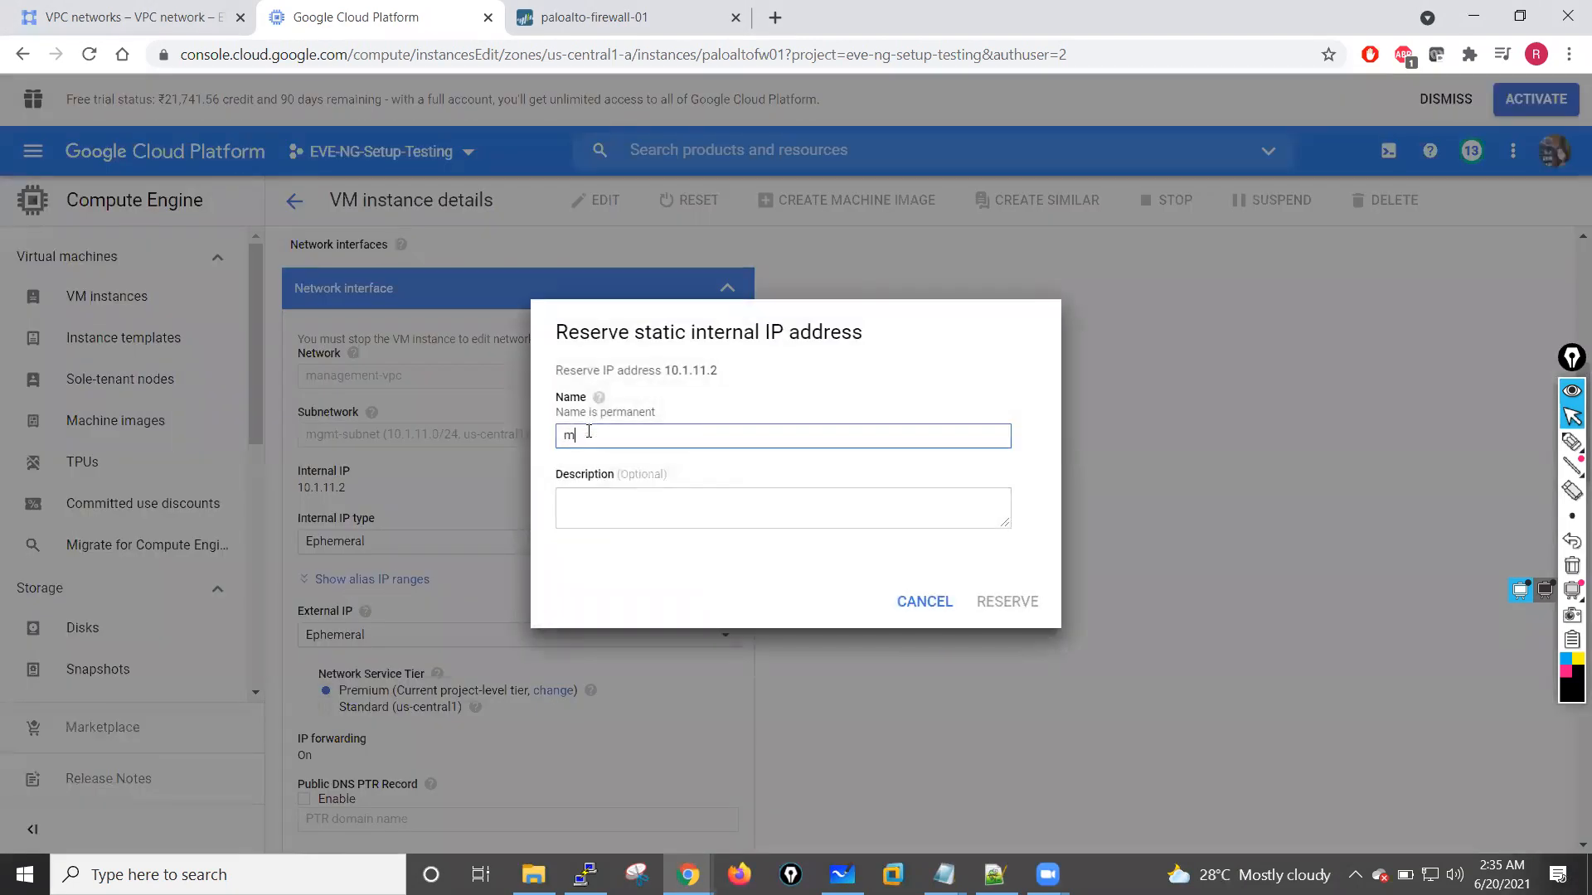
type("gmt-interface")
key("Tab")
key("Tab")
key("Tab")
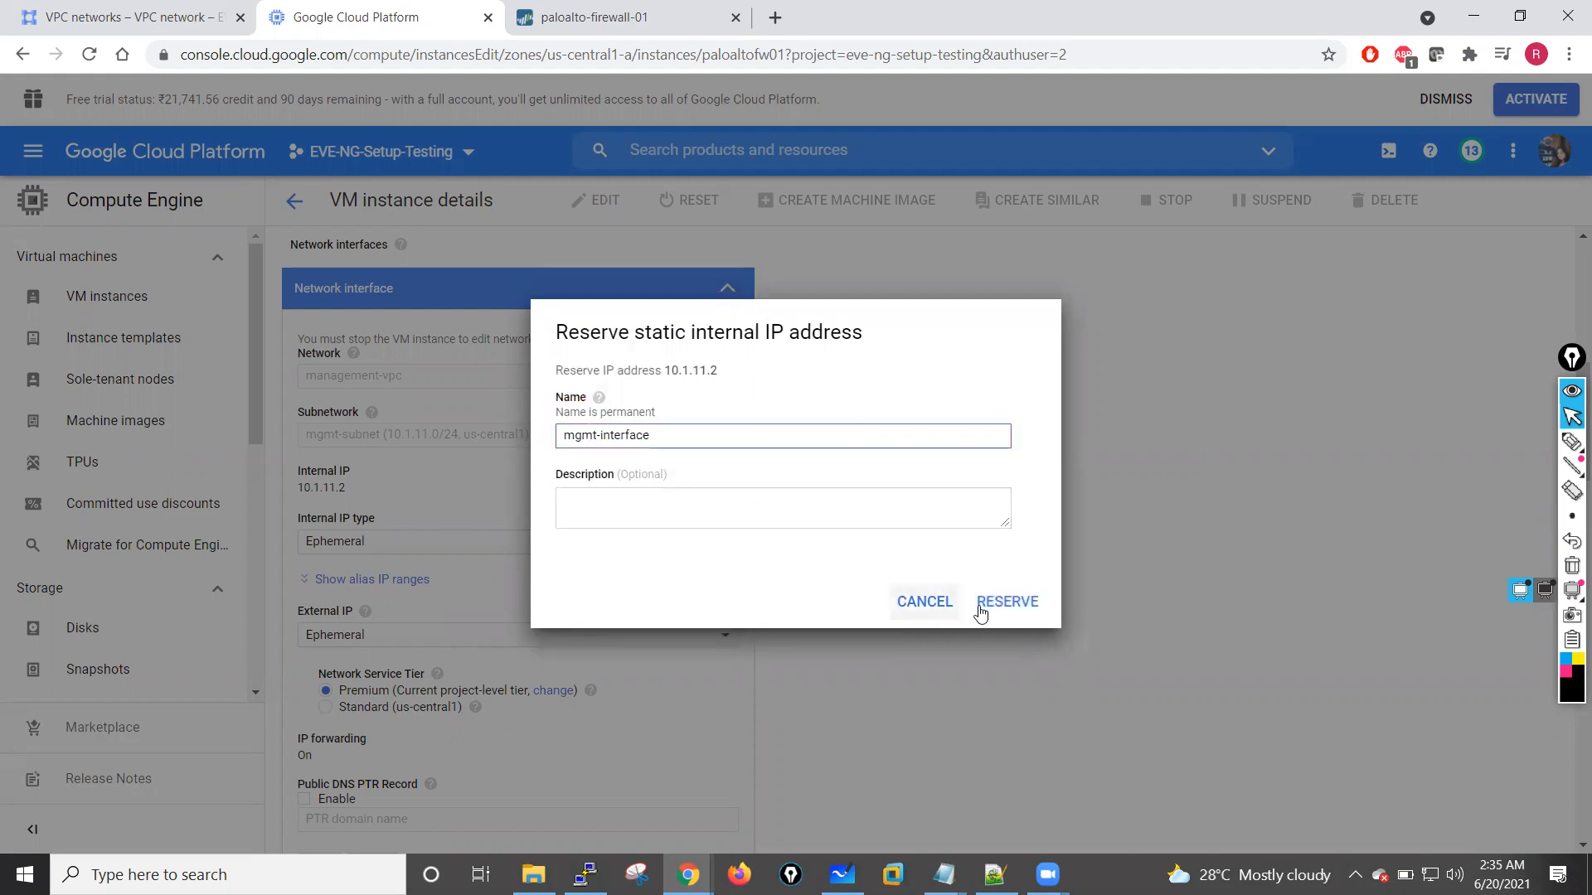
key("Return")
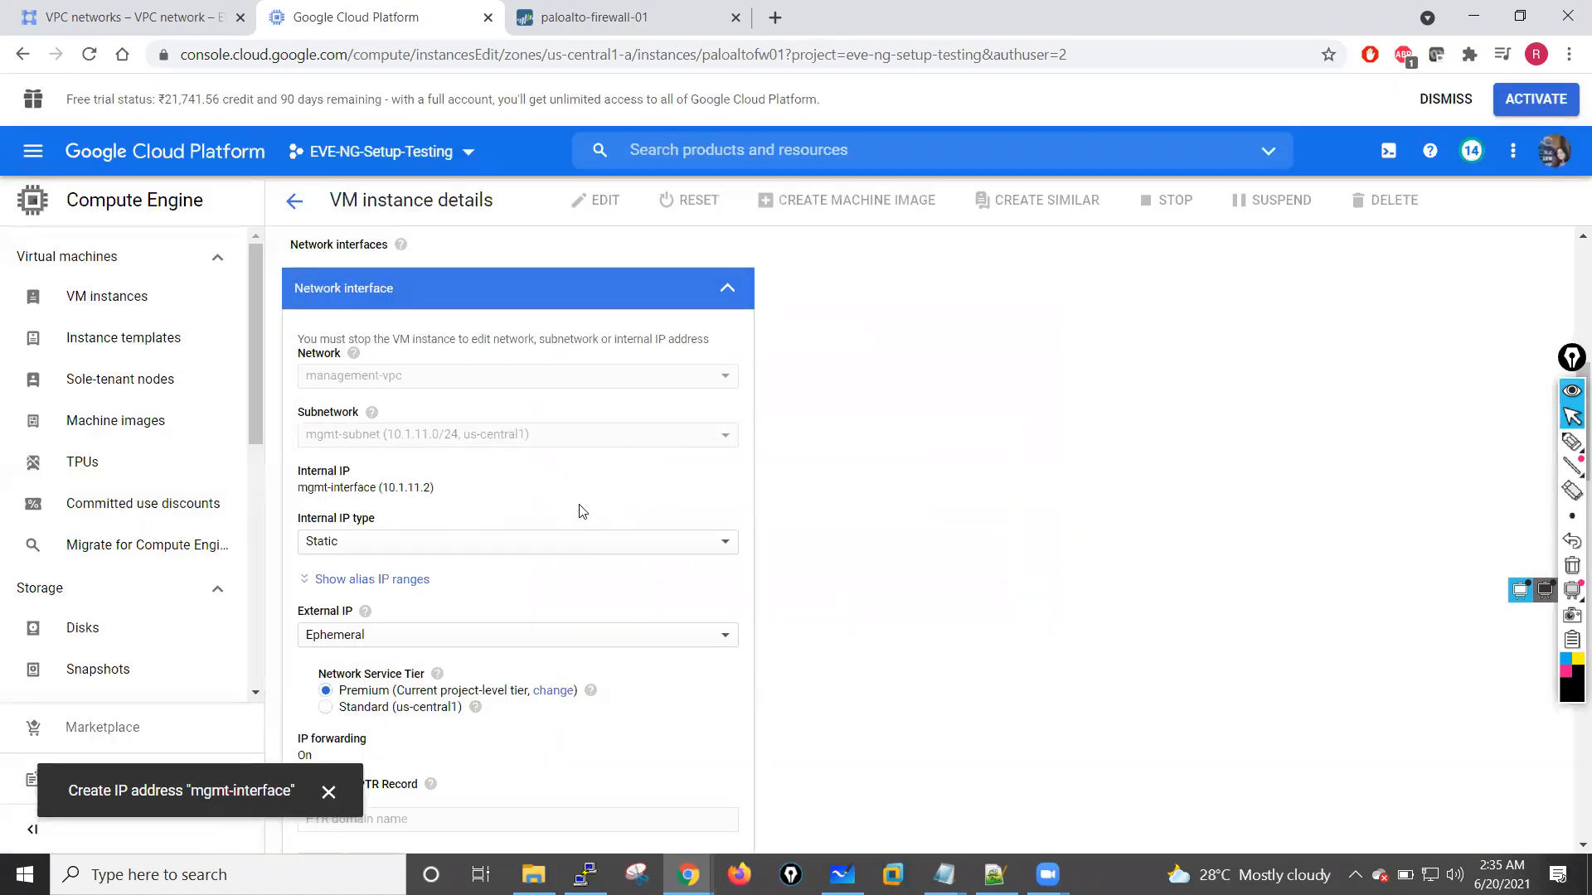
scroll(1012, 504, "down", 2)
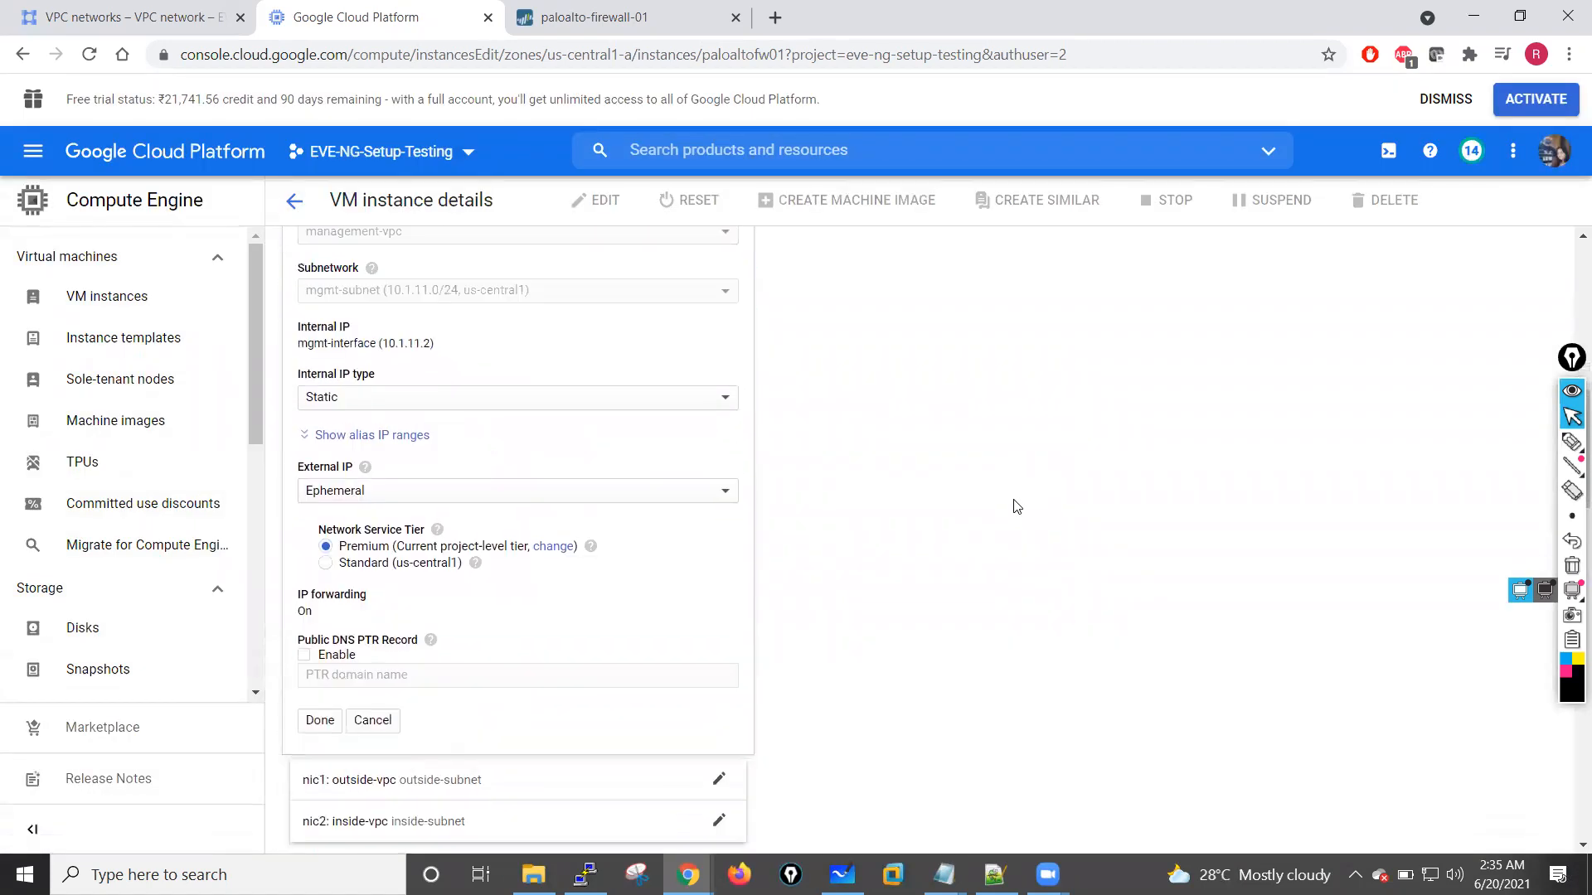
scroll(1013, 504, "up", 10)
Step: Switch to the paloalto-firewall-01 web interface and open the device setup's Services settings for editing
left_click(654, 17)
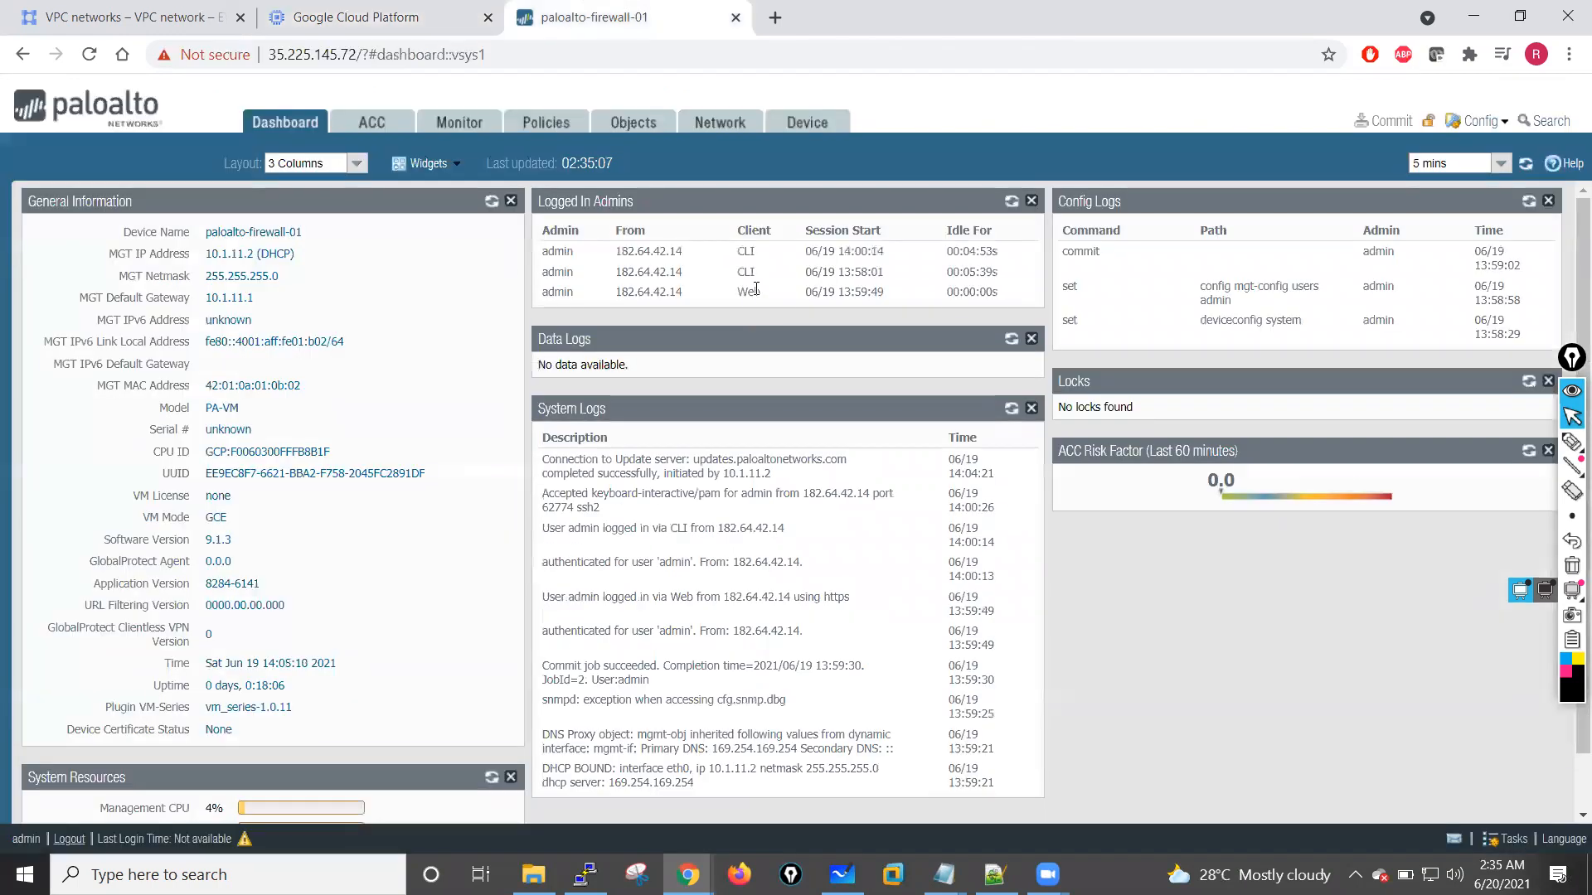
left_click(736, 124)
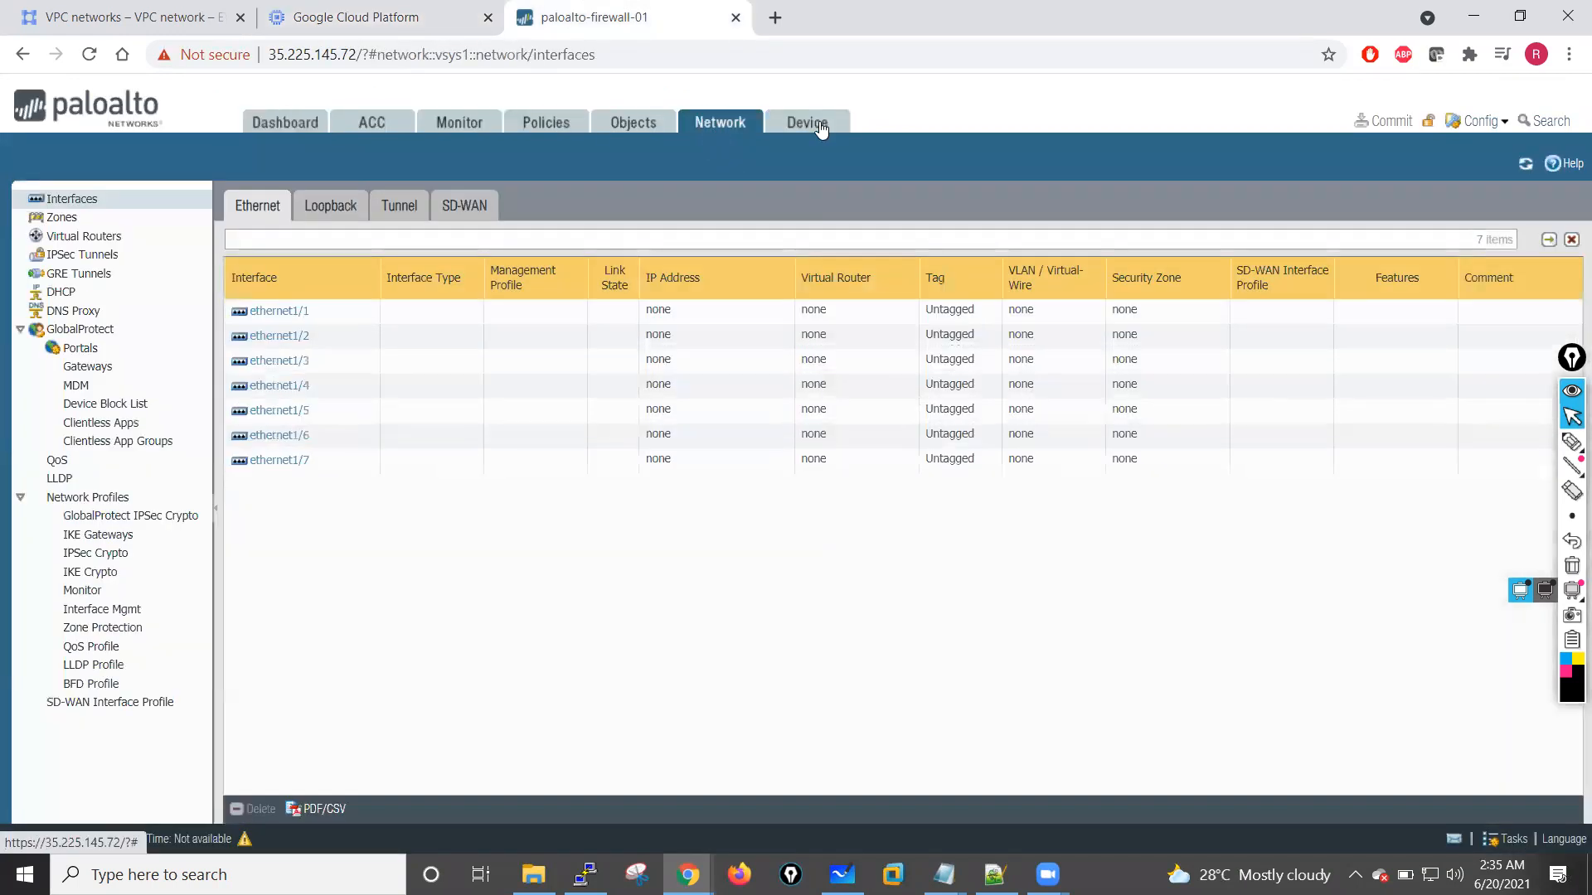
left_click(818, 130)
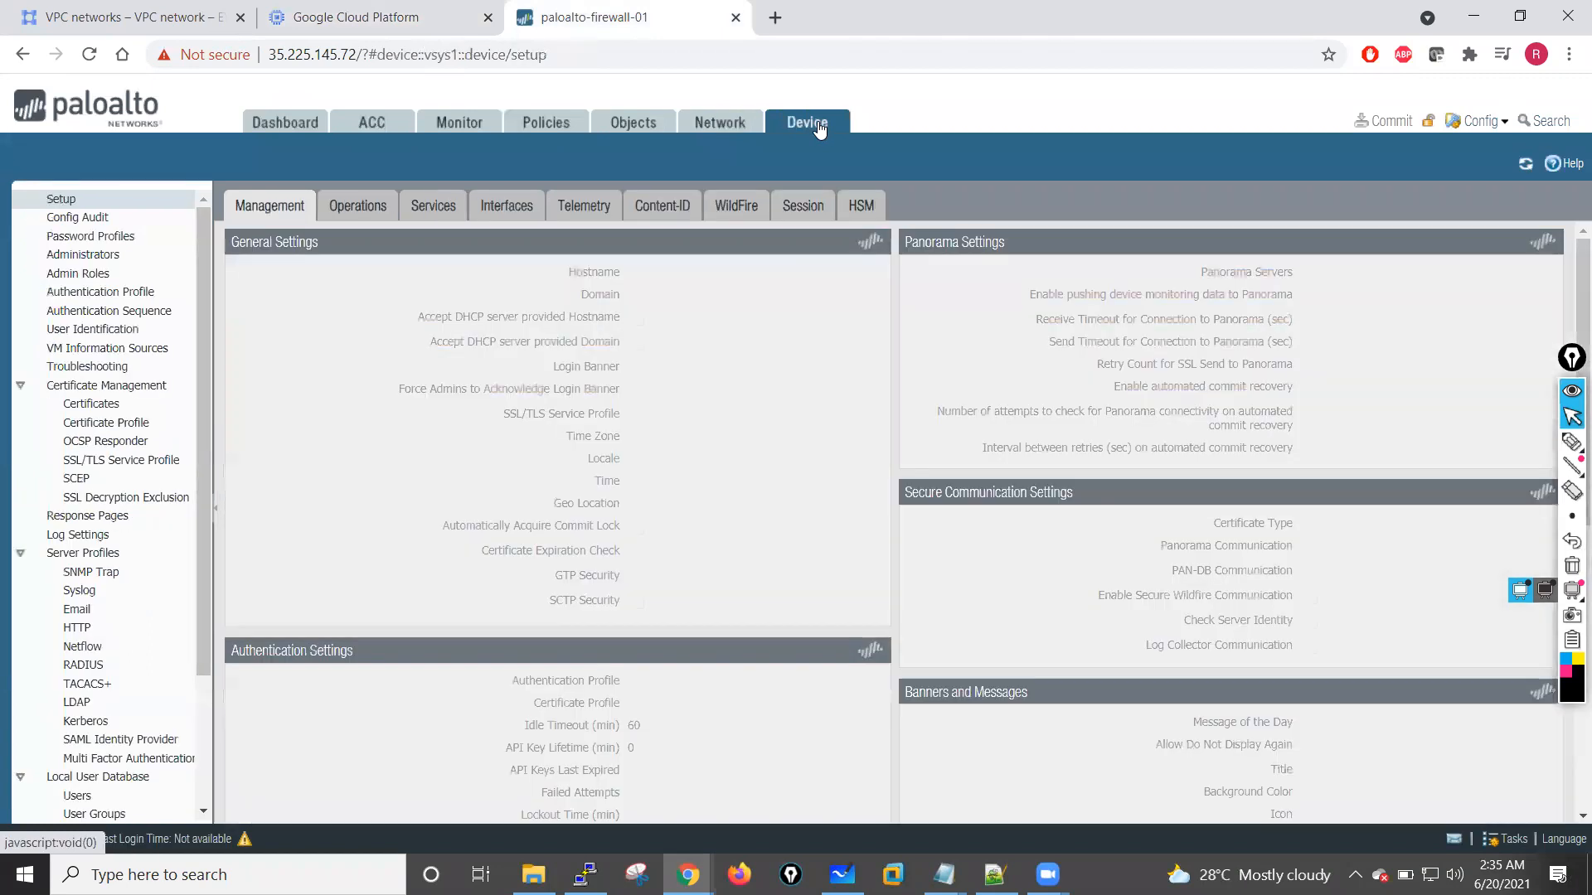
left_click(436, 204)
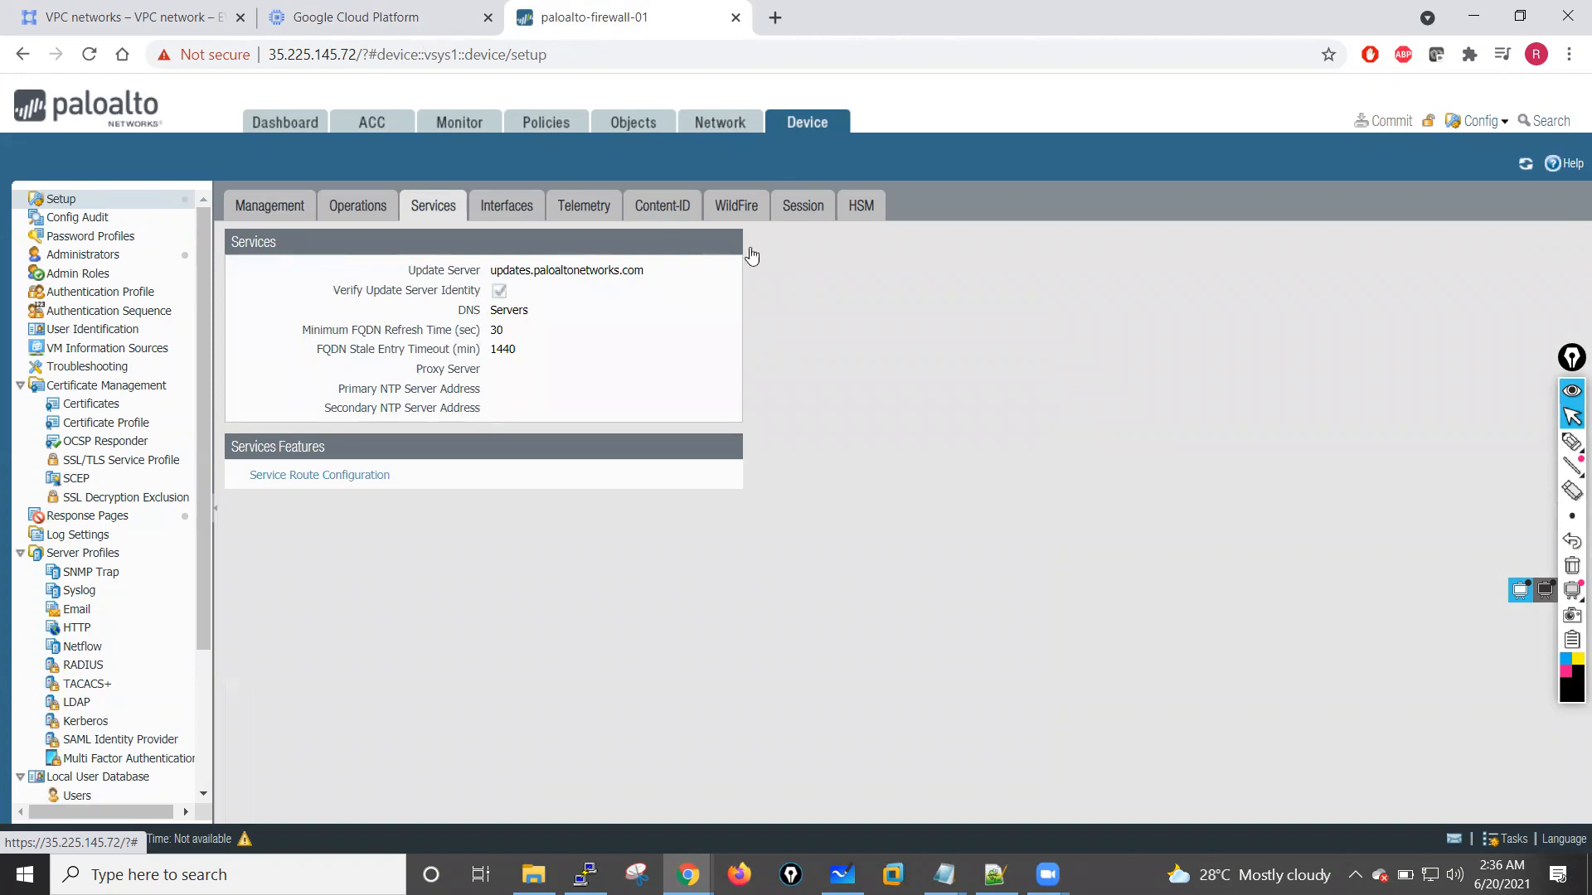
left_click(633, 370)
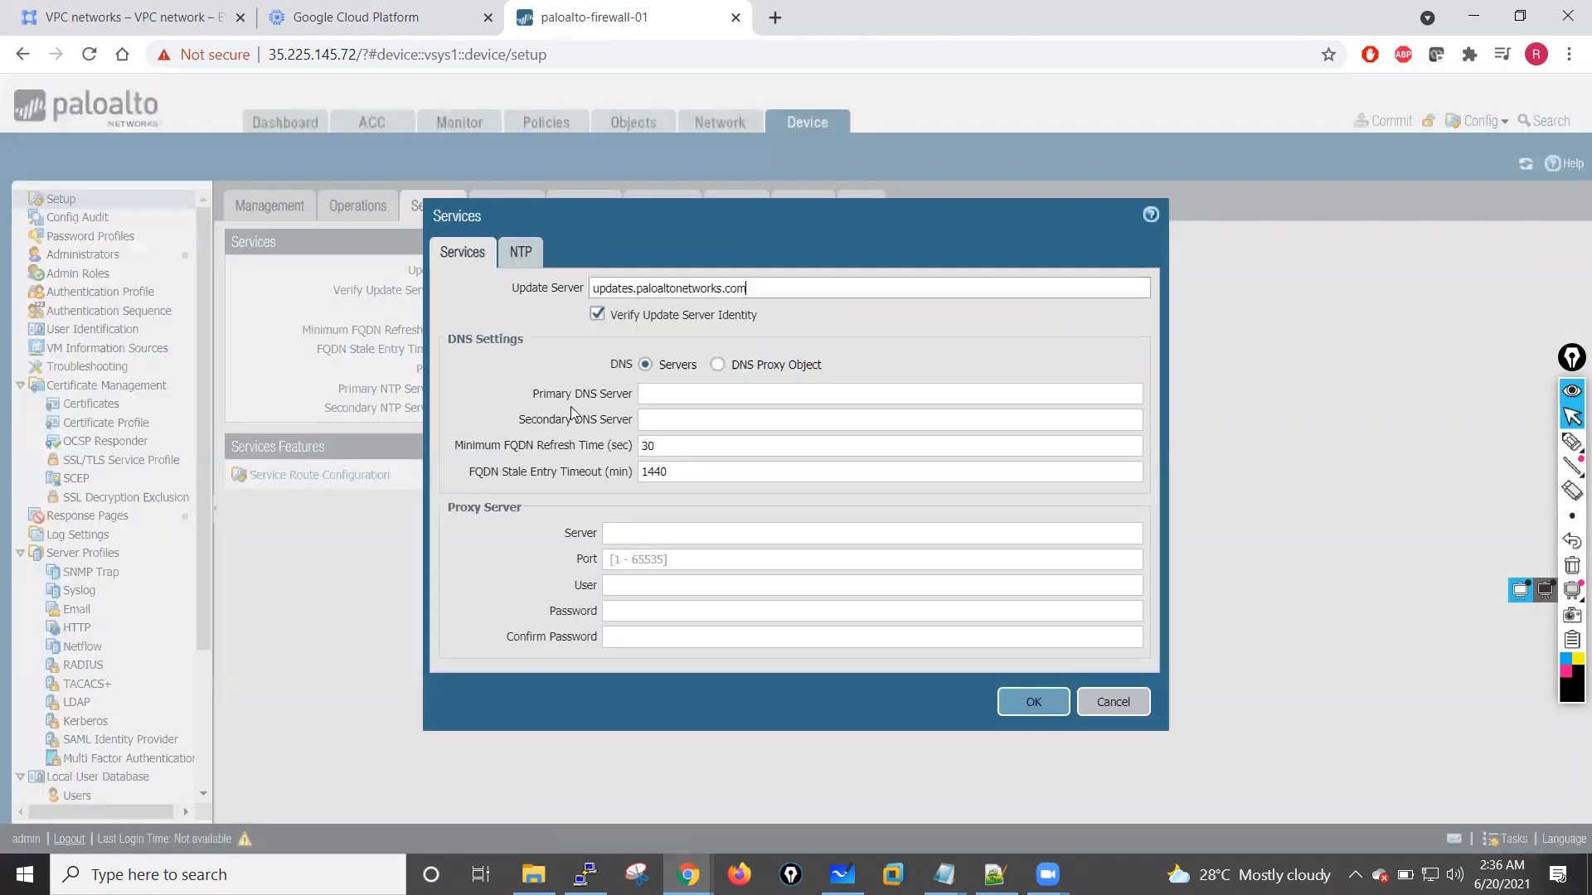
Step: Set the primary DNS server to 8.8.8.8 and the secondary DNS server to 4.2.2.2, and save the Services settings
left_click(667, 398)
type("8.8.")
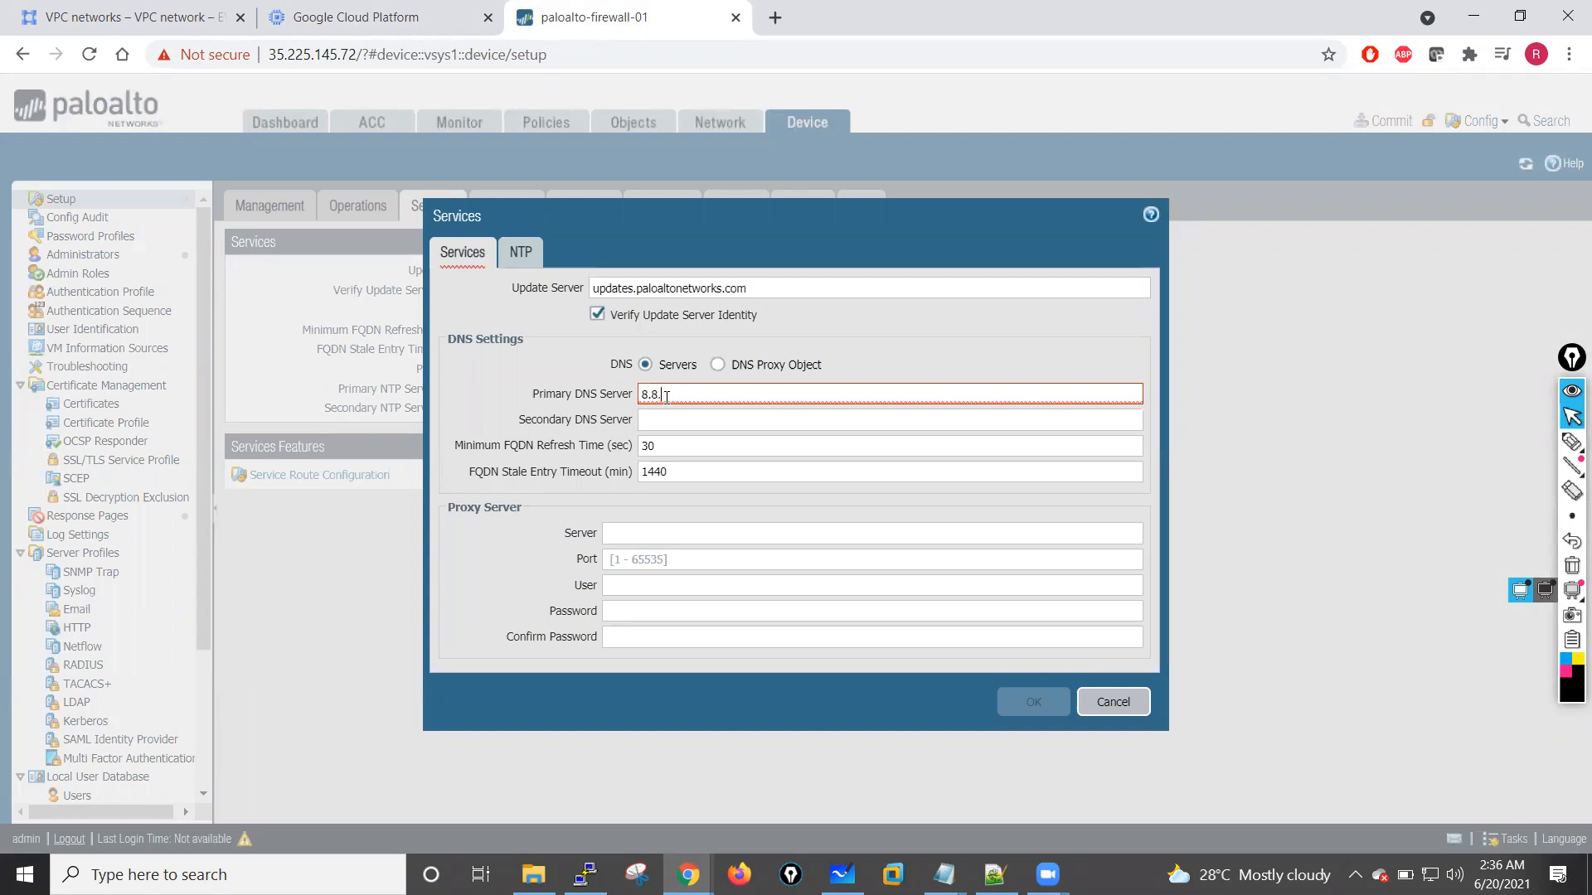
key("BackSpace")
key("BackSpace")
key("BackSpace")
type("8.8")
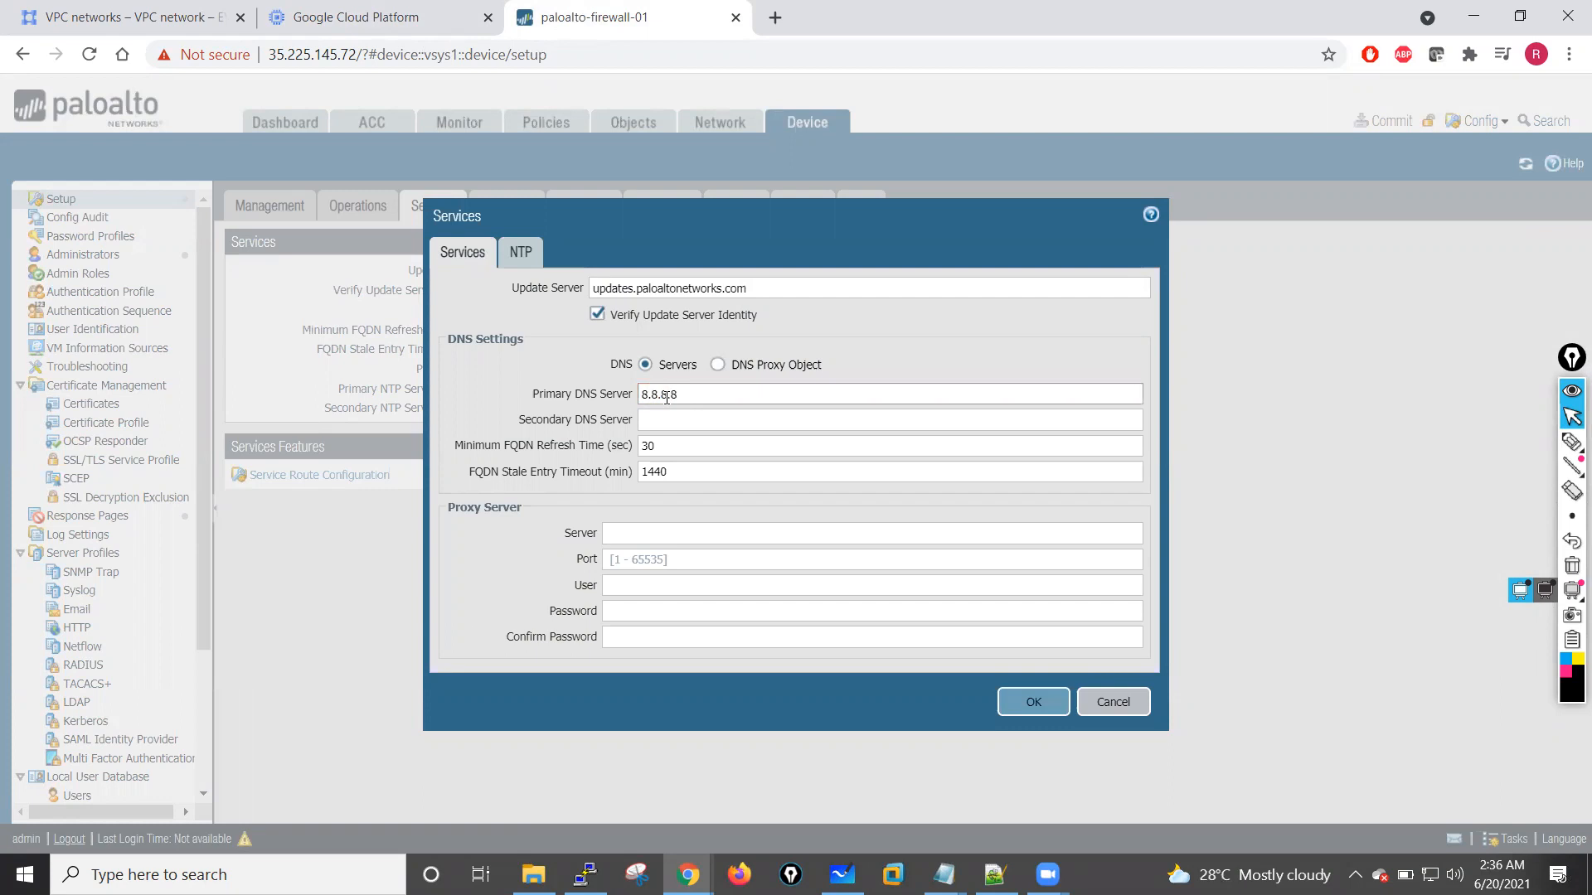
key("Tab")
type("4.2.2.2")
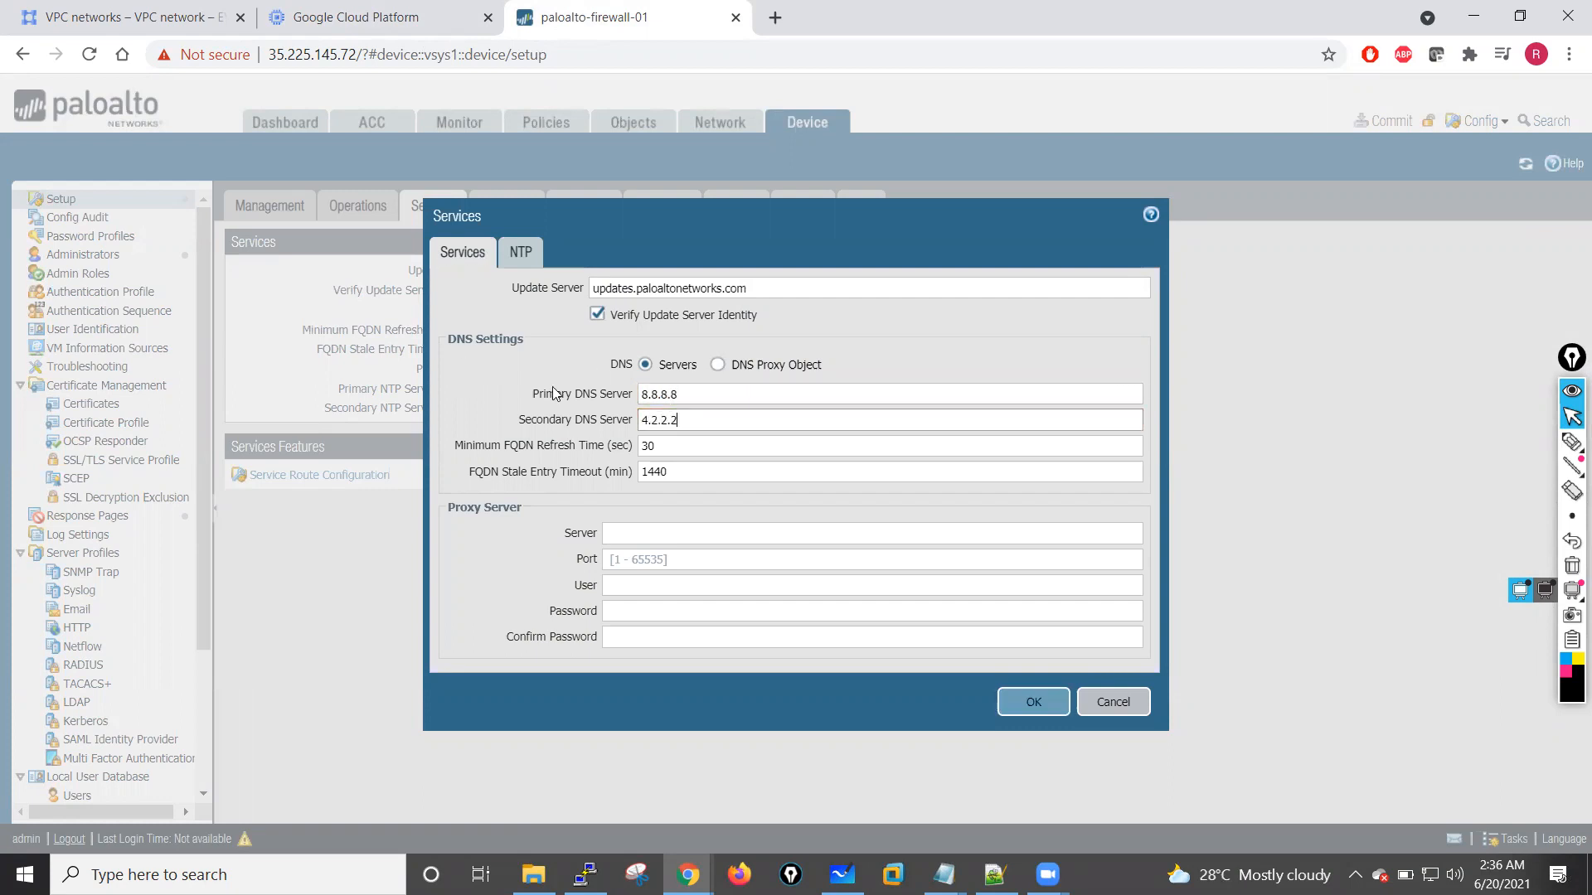
left_click(521, 260)
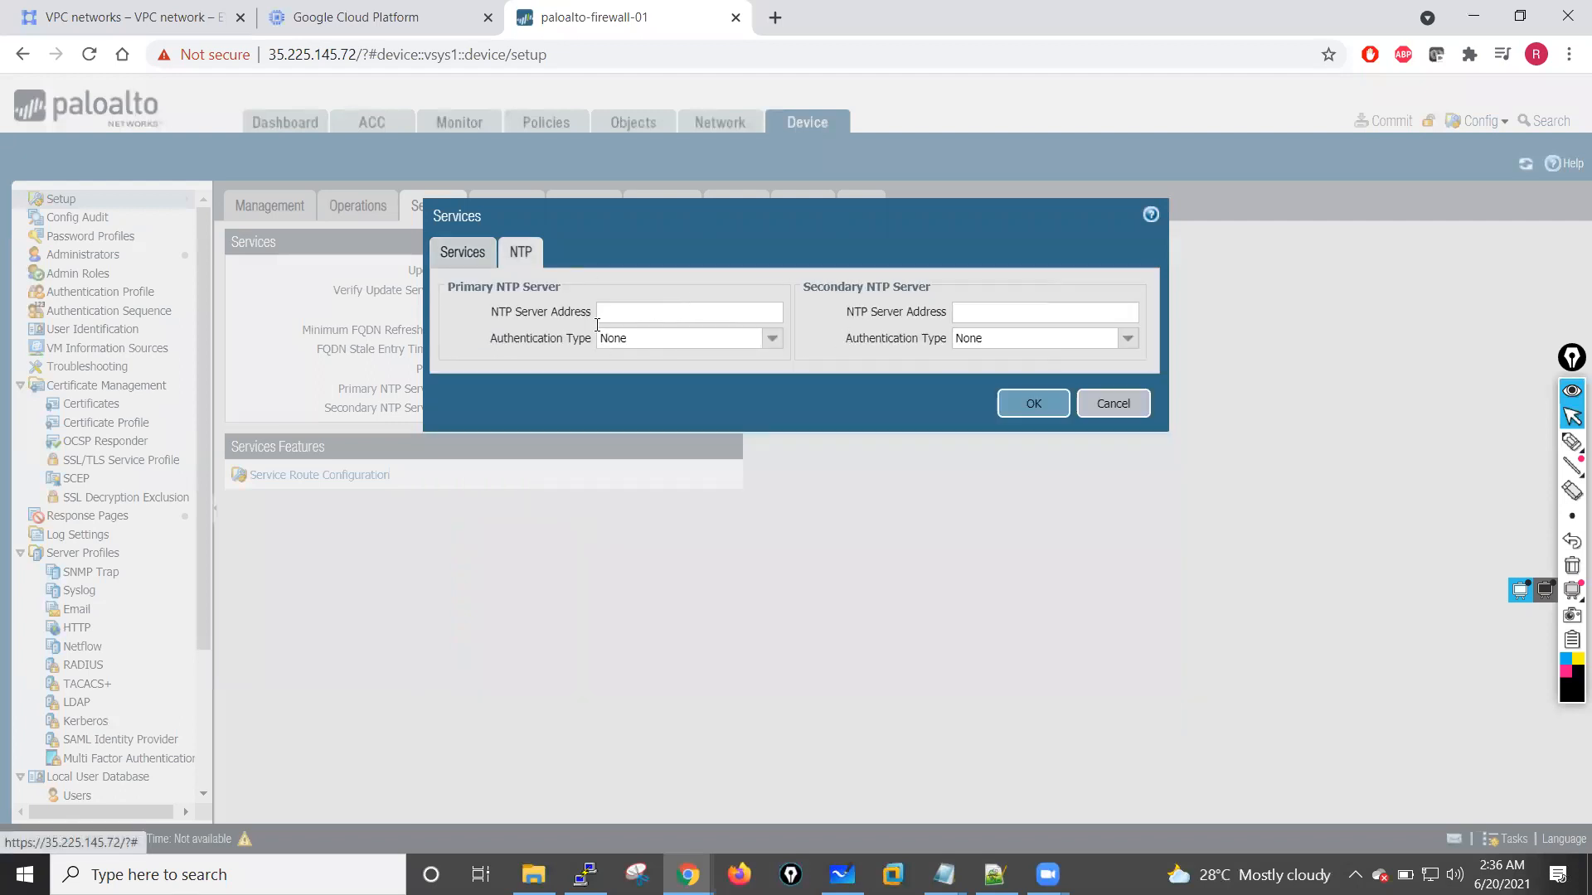
left_click(469, 260)
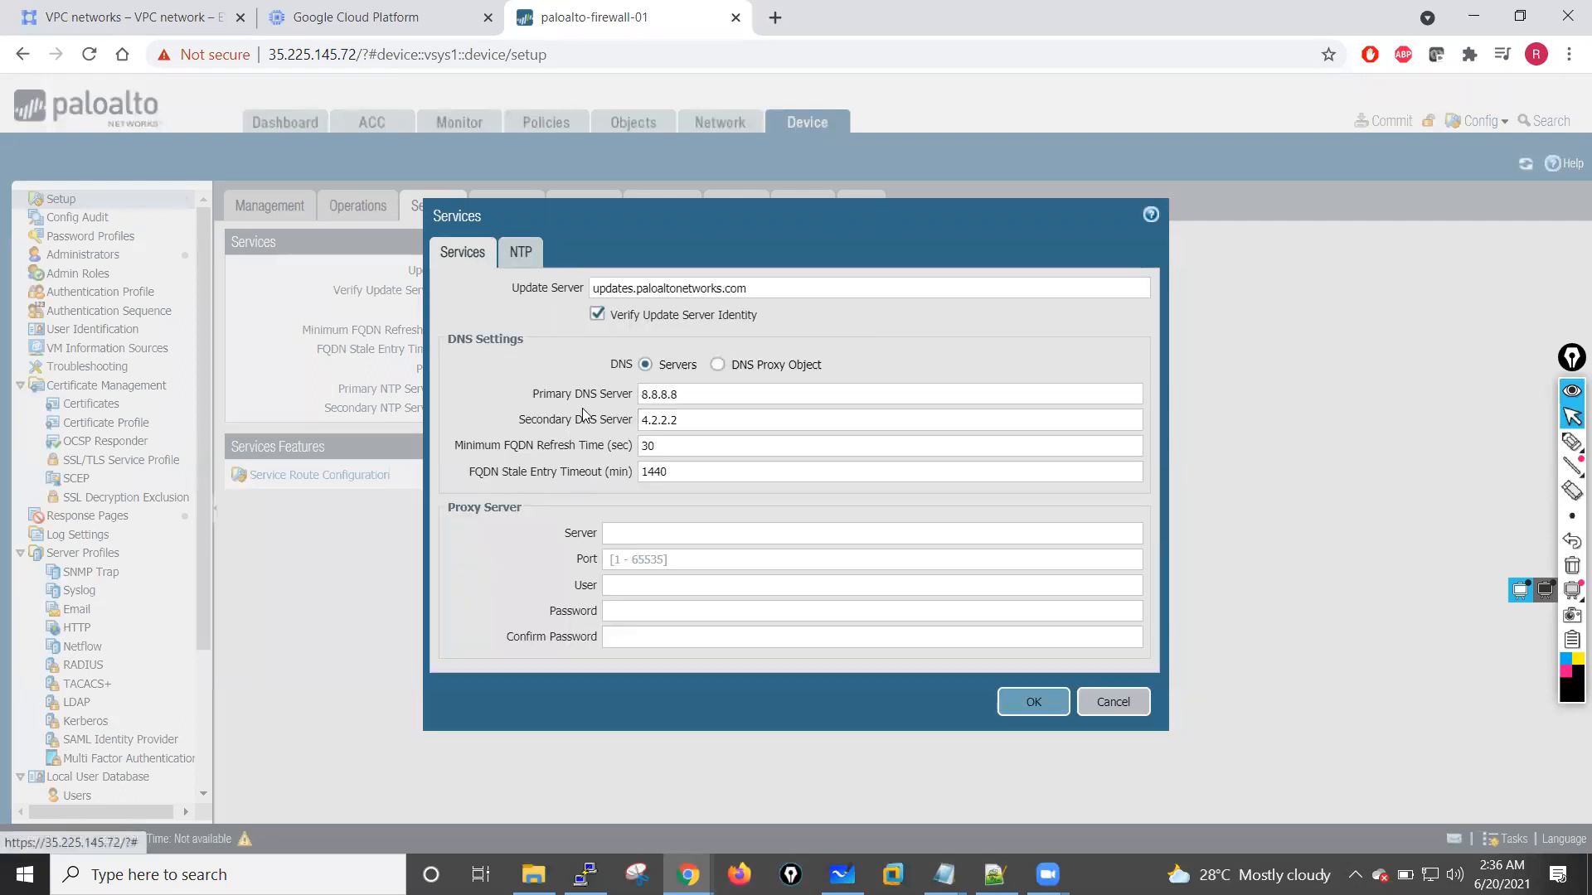
left_click(1032, 706)
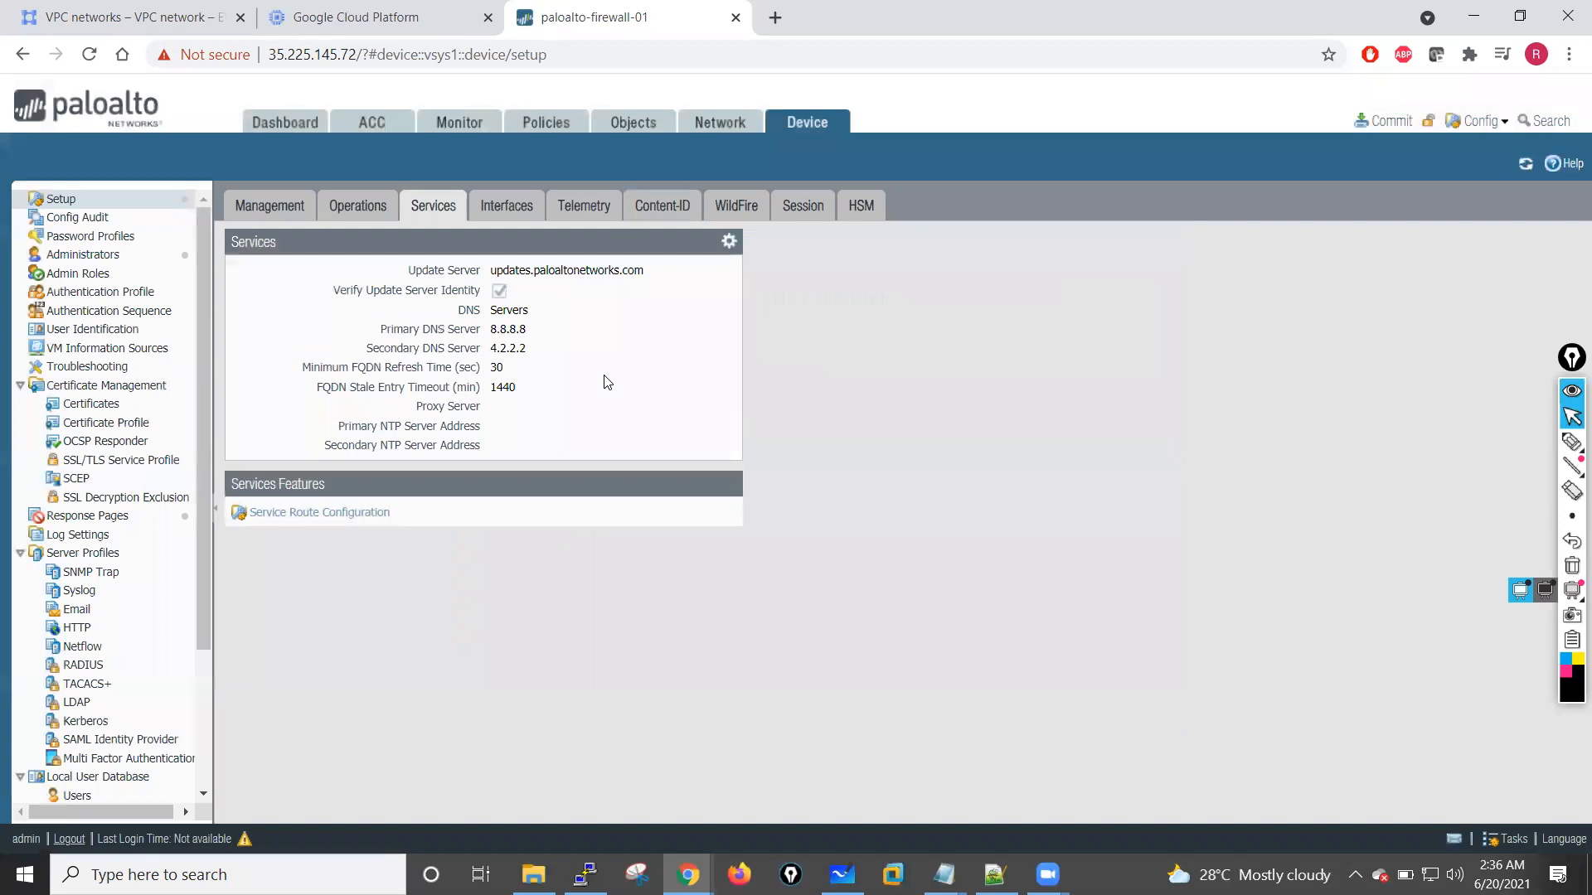
Step: Open the ethernet1/1 network interface, enter Outside as its comment and set its interface type to Layer3
left_click(719, 126)
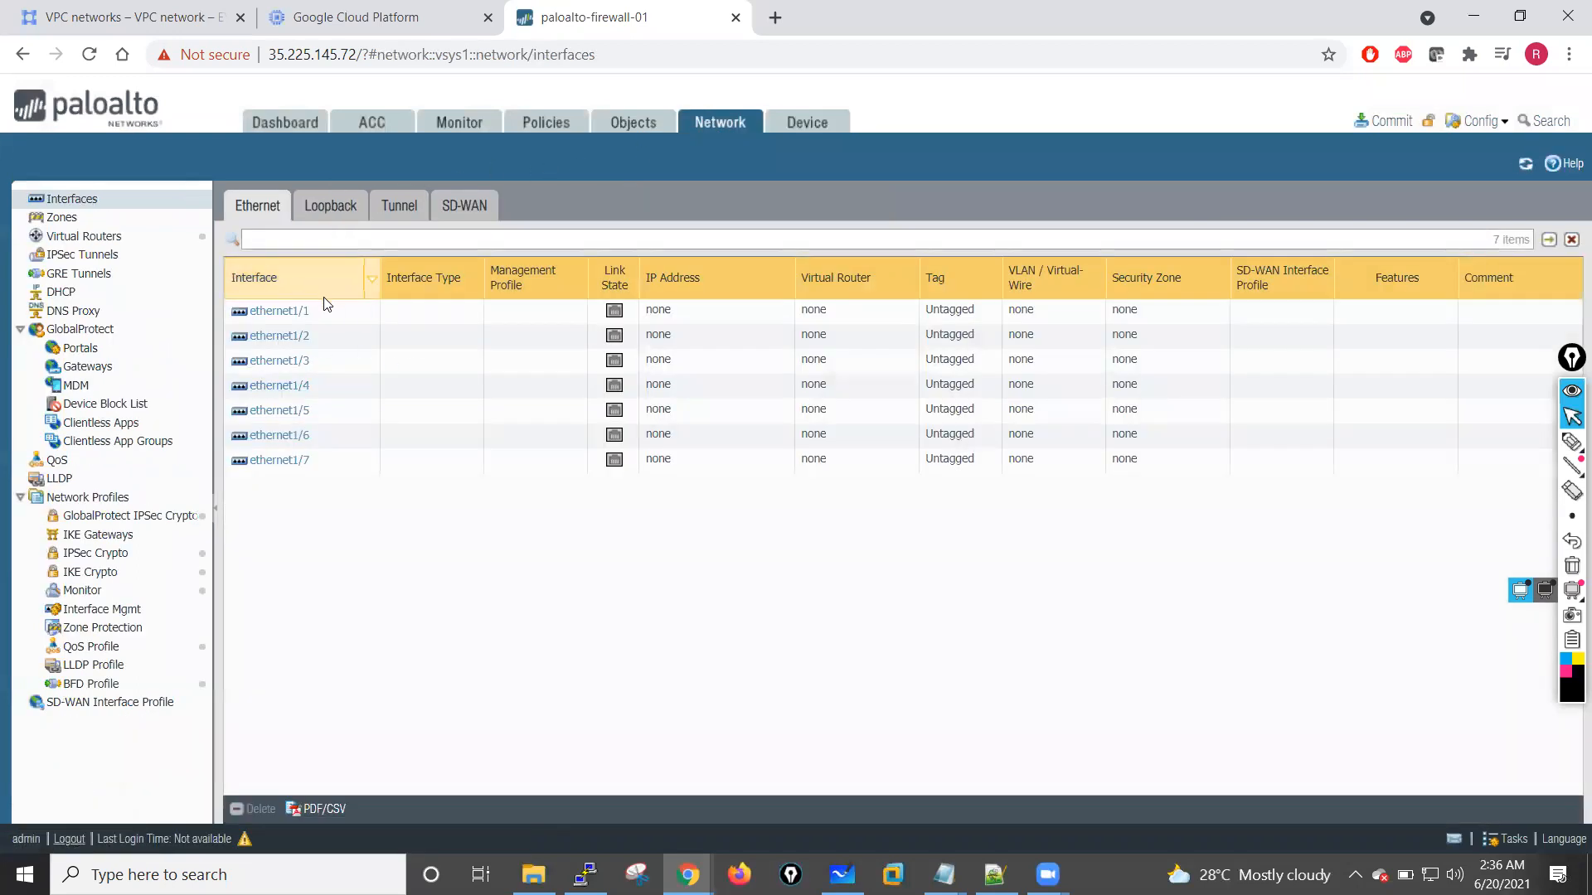
left_click(281, 312)
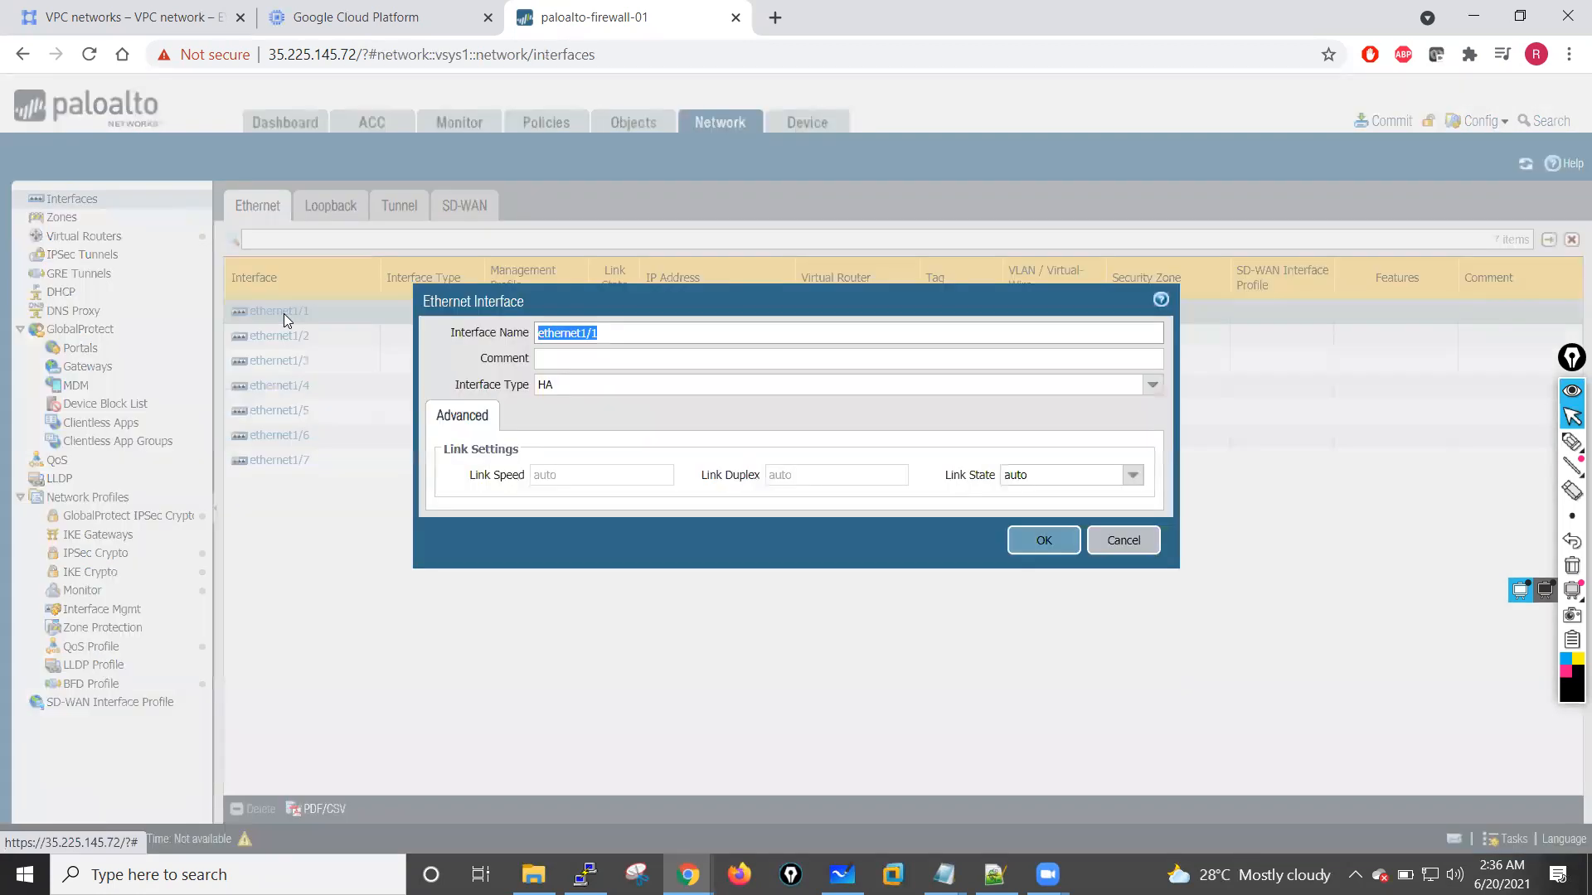
left_click(590, 359)
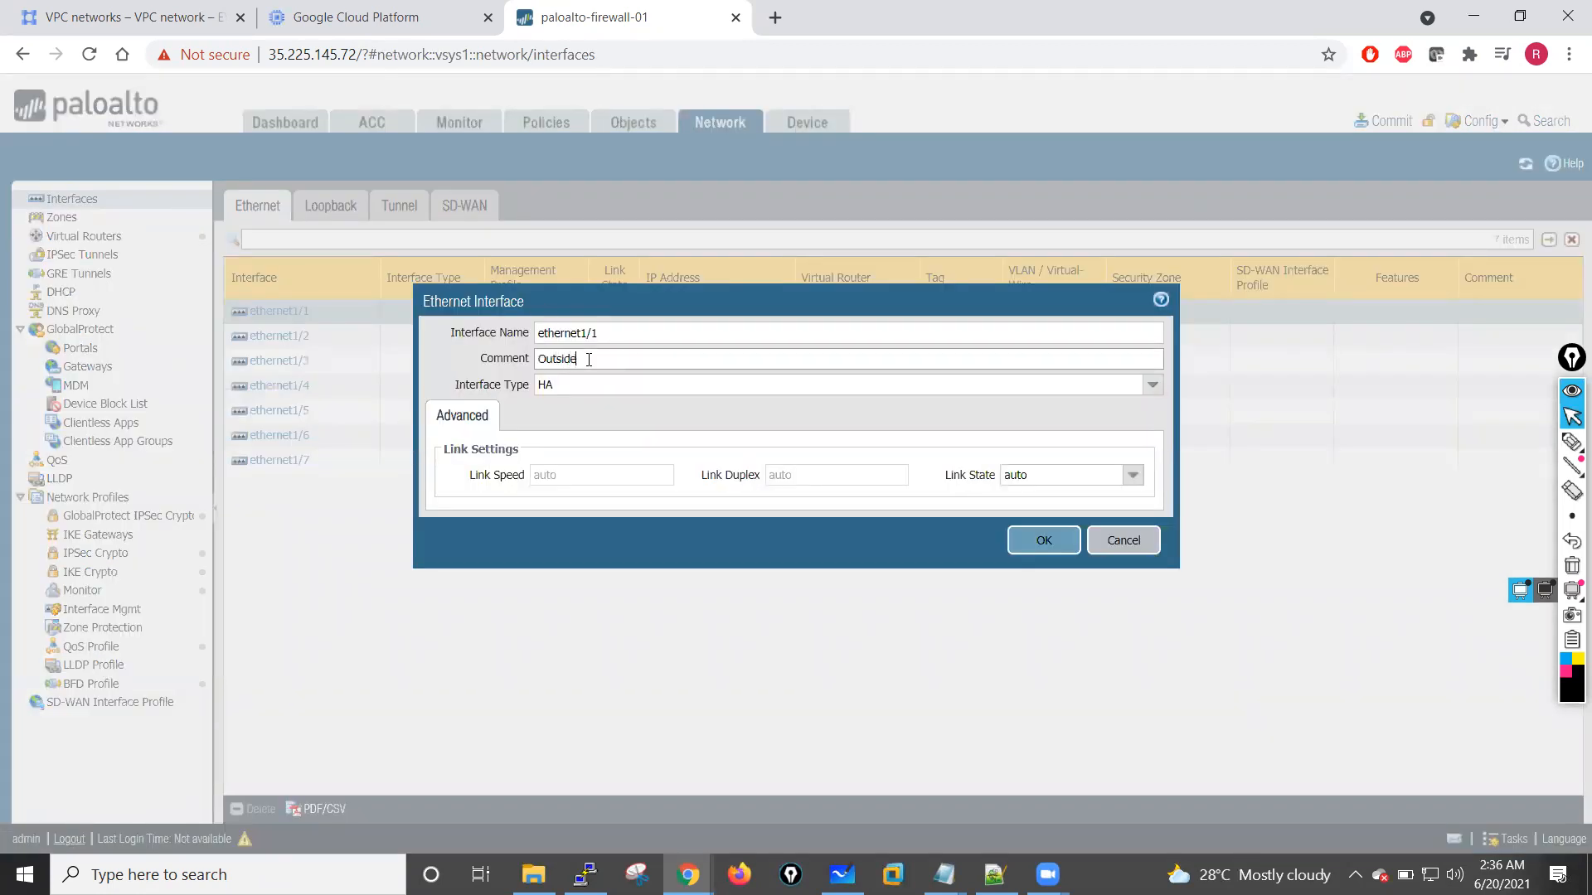
left_click(1141, 387)
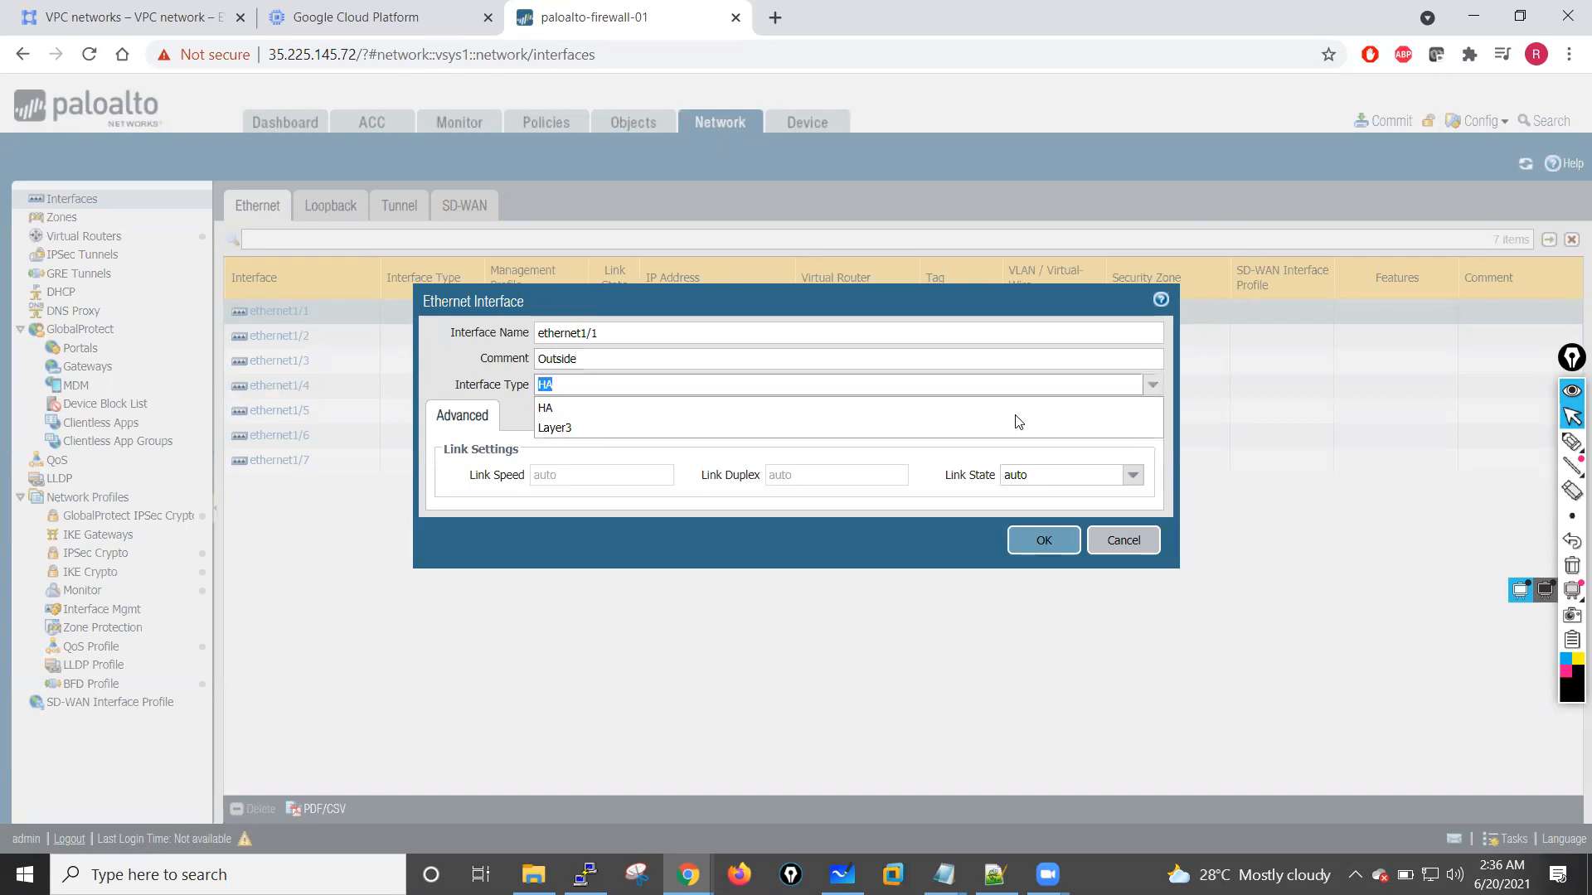
left_click(562, 430)
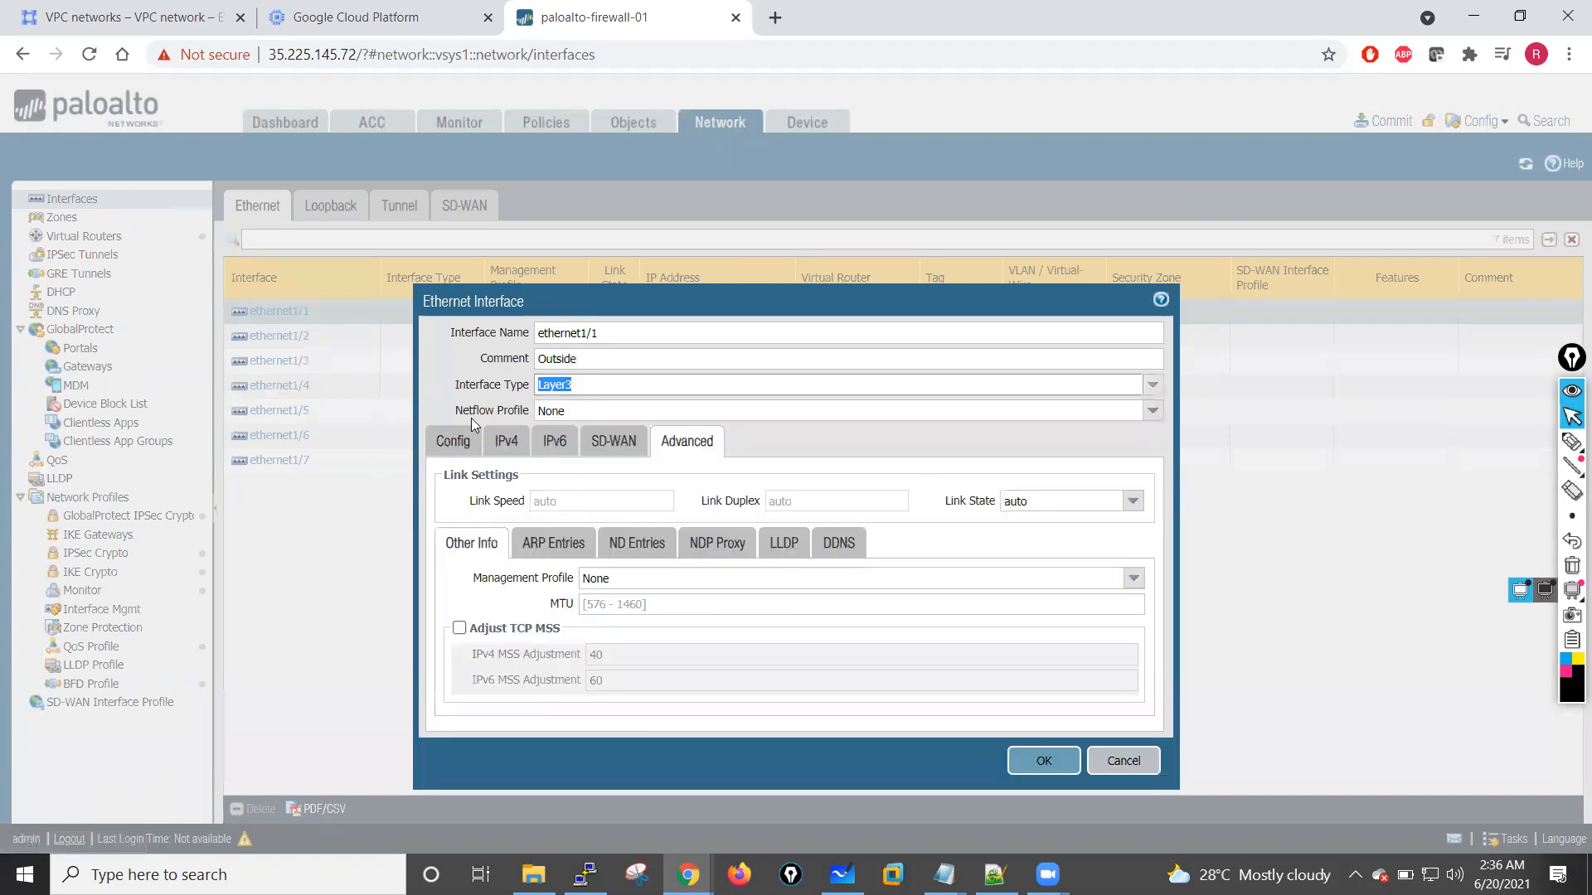
left_click(1151, 385)
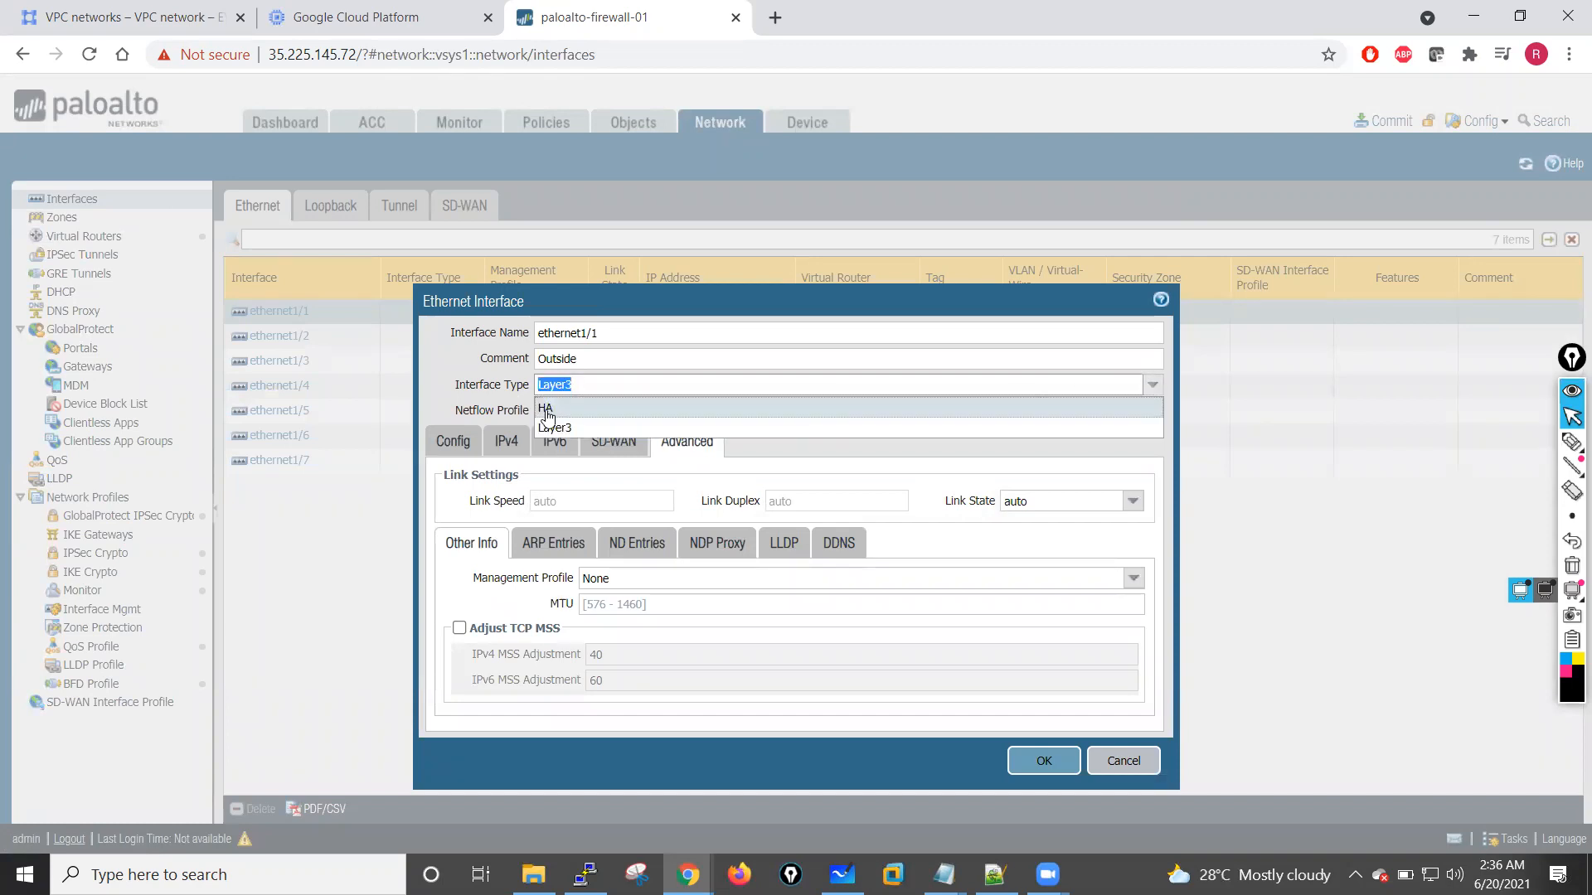
left_click(435, 389)
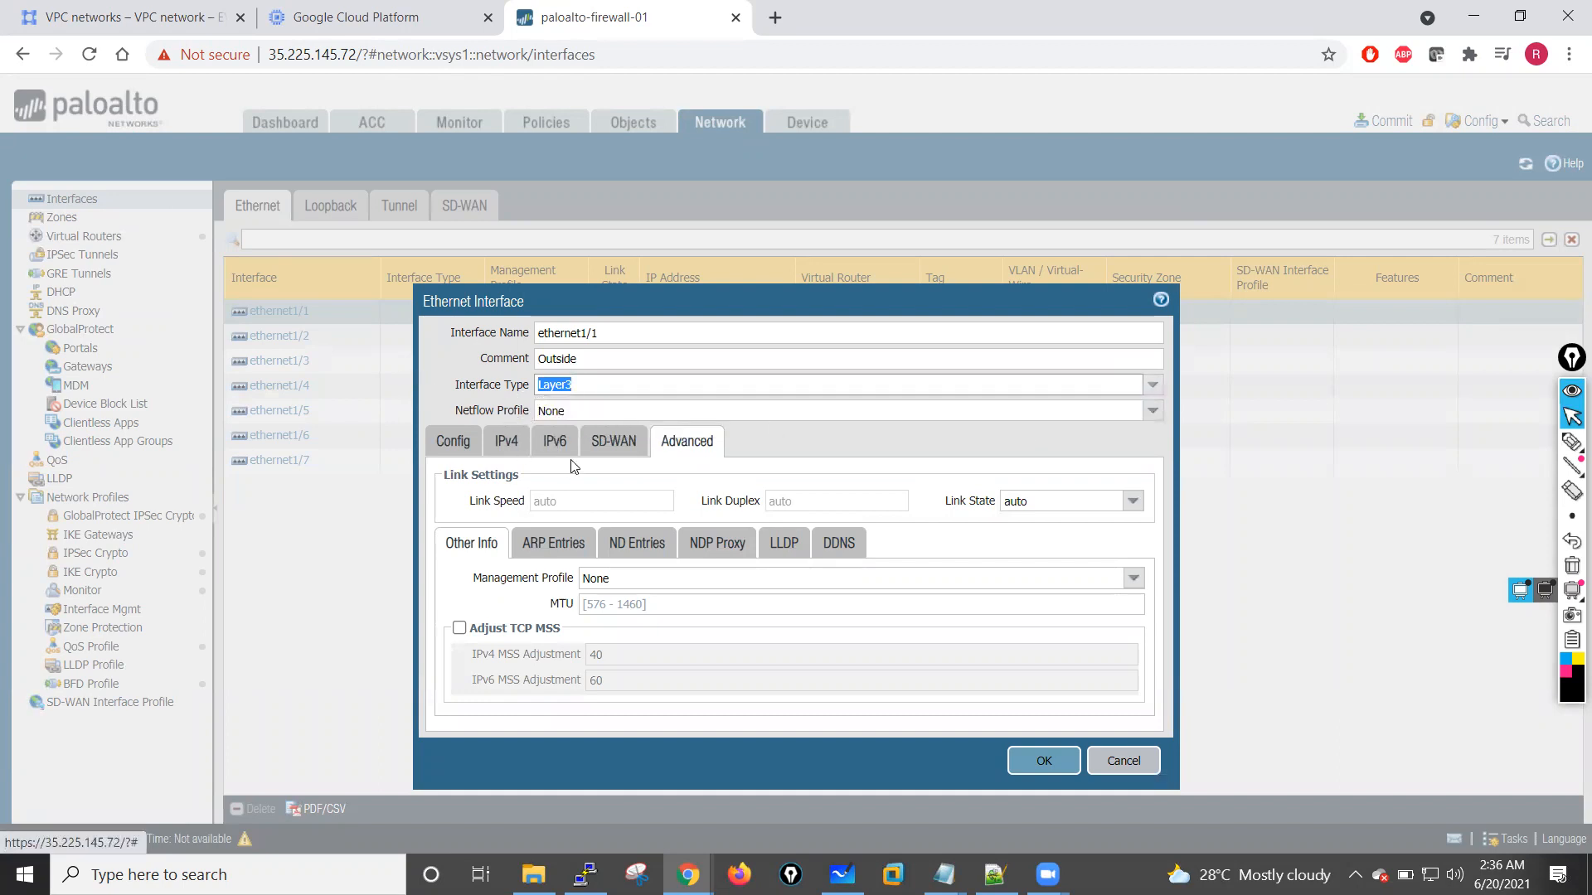
Step: Create a new virtual router named VR-01 and assign ethernet1/1 to it
left_click(447, 444)
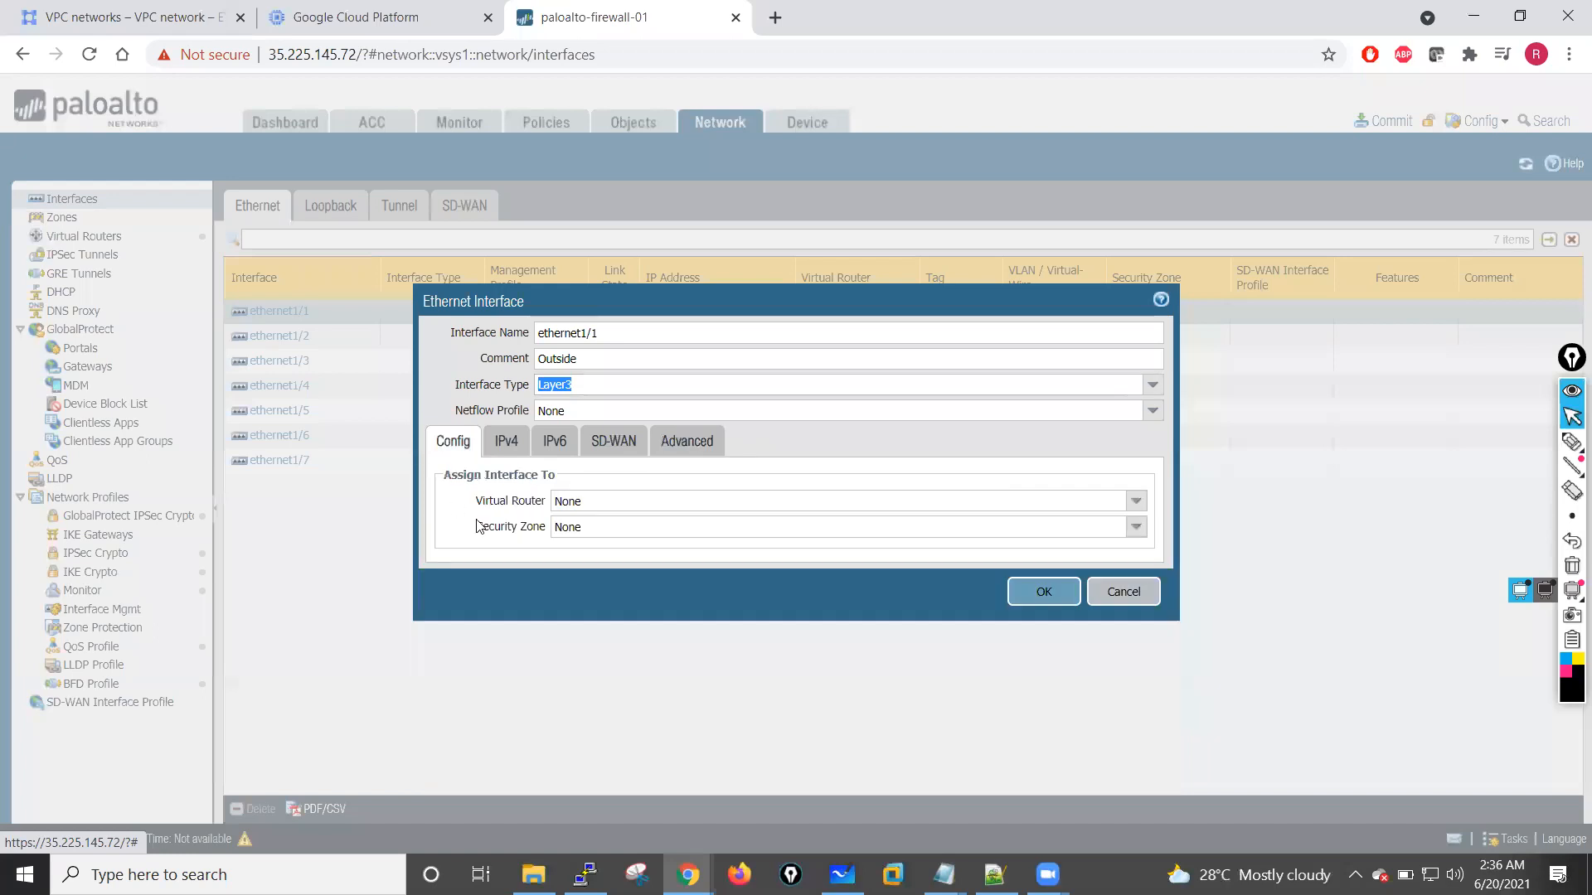
left_click(1136, 503)
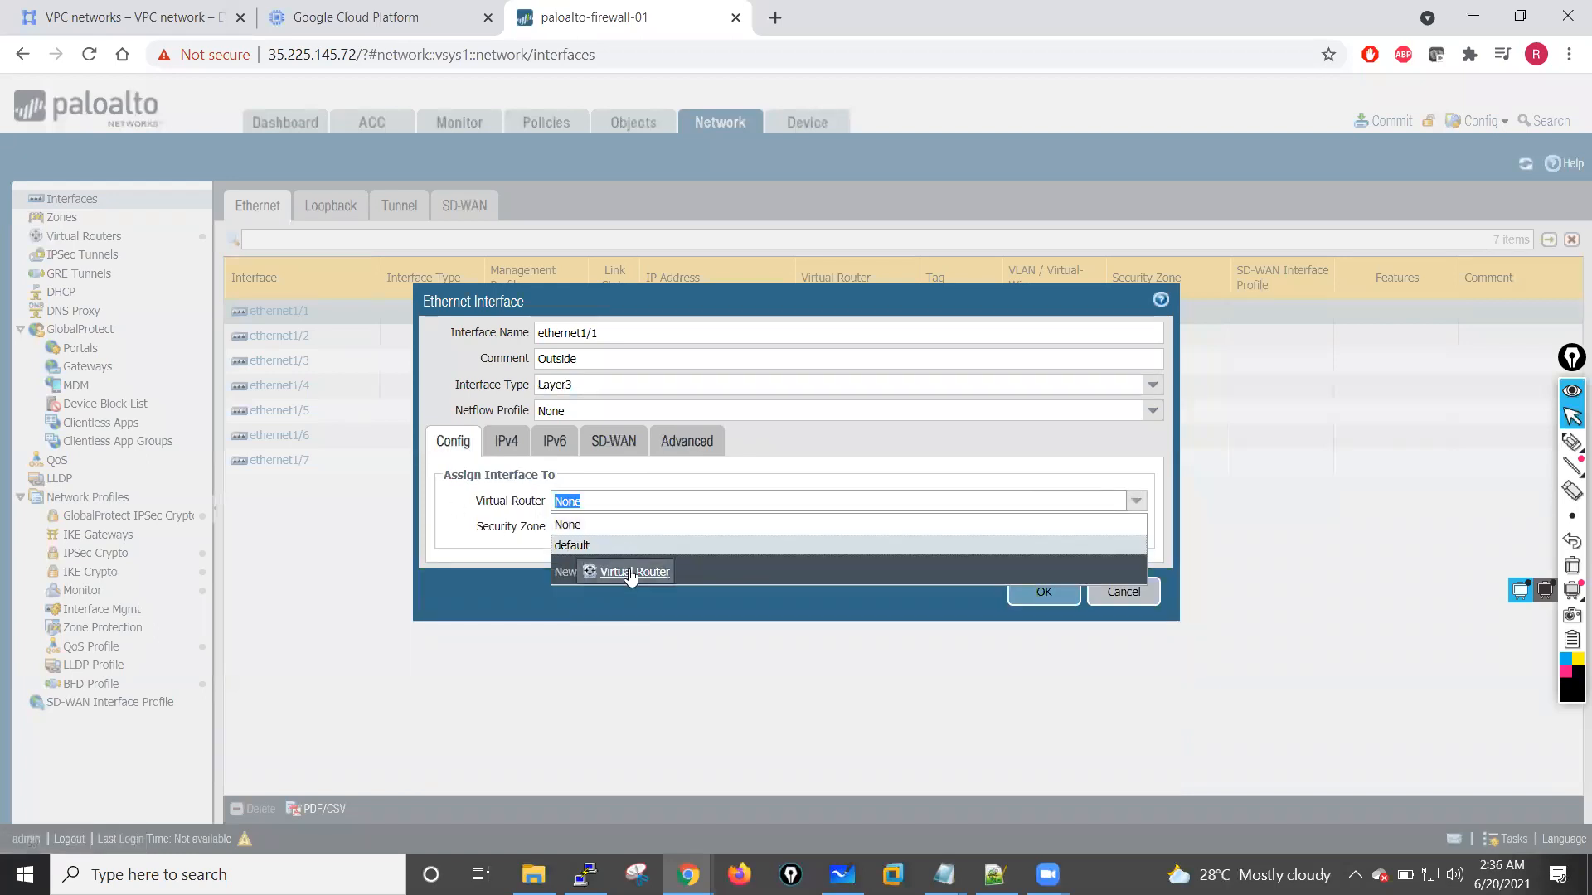
left_click(631, 573)
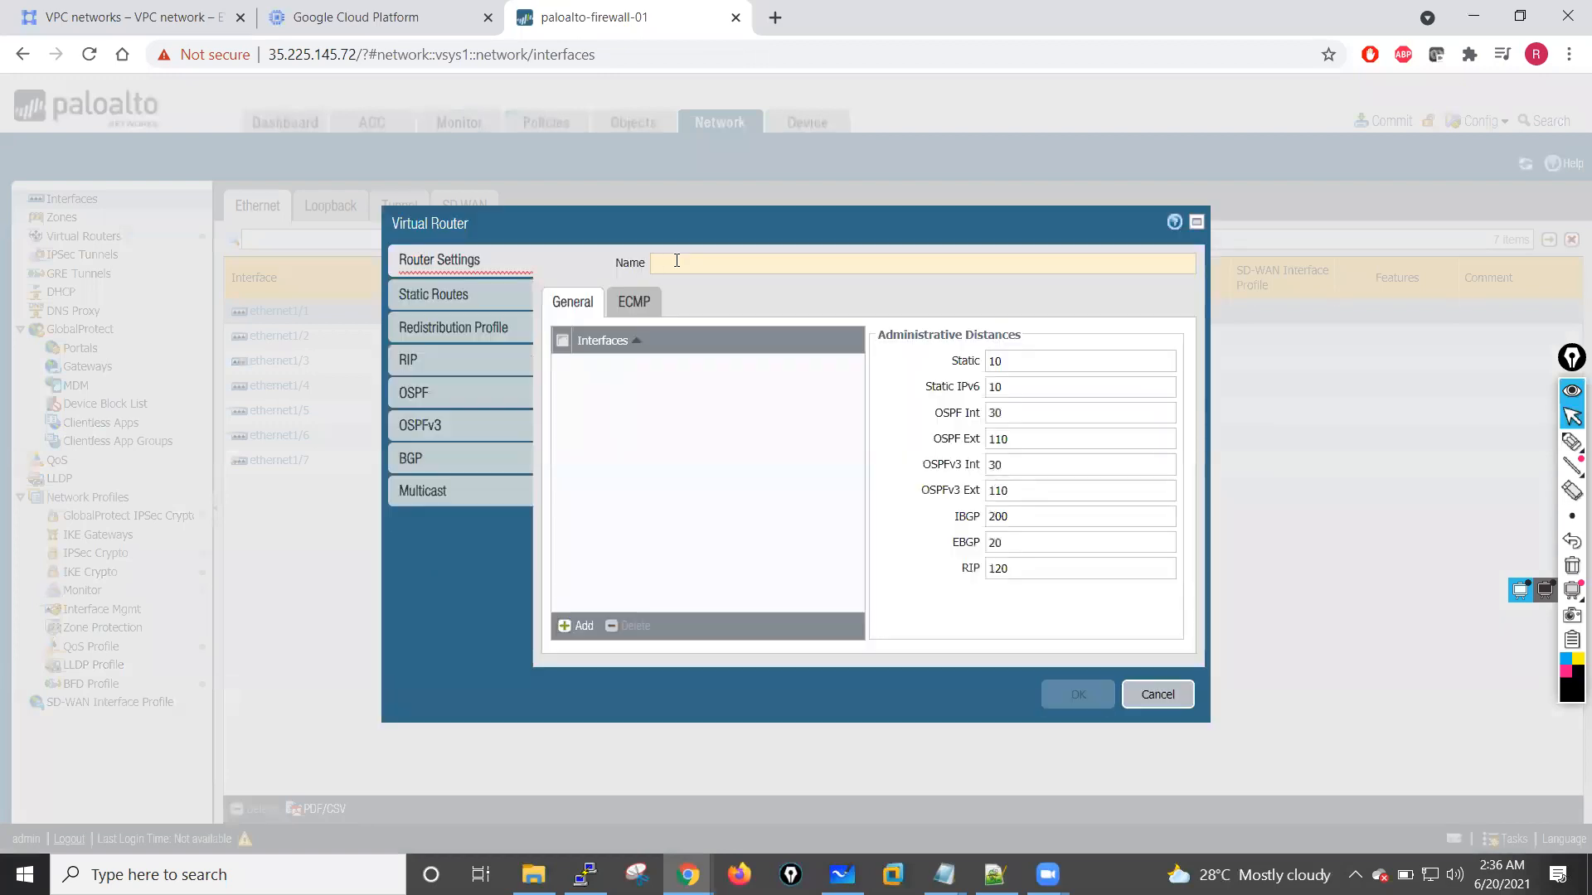
type("VR")
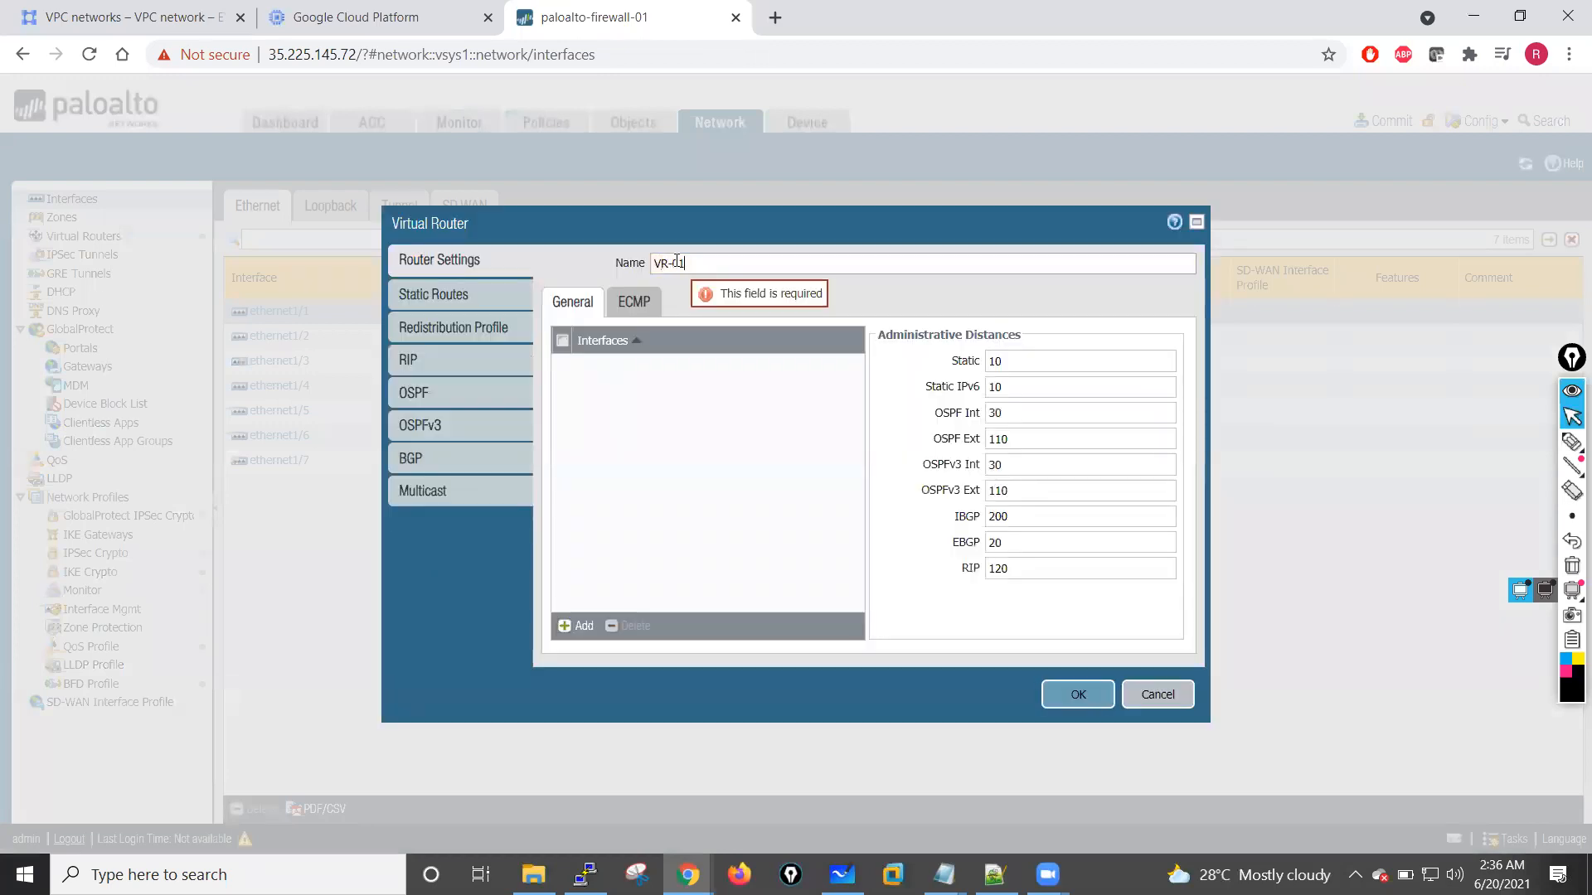
type("-01")
left_click(1082, 699)
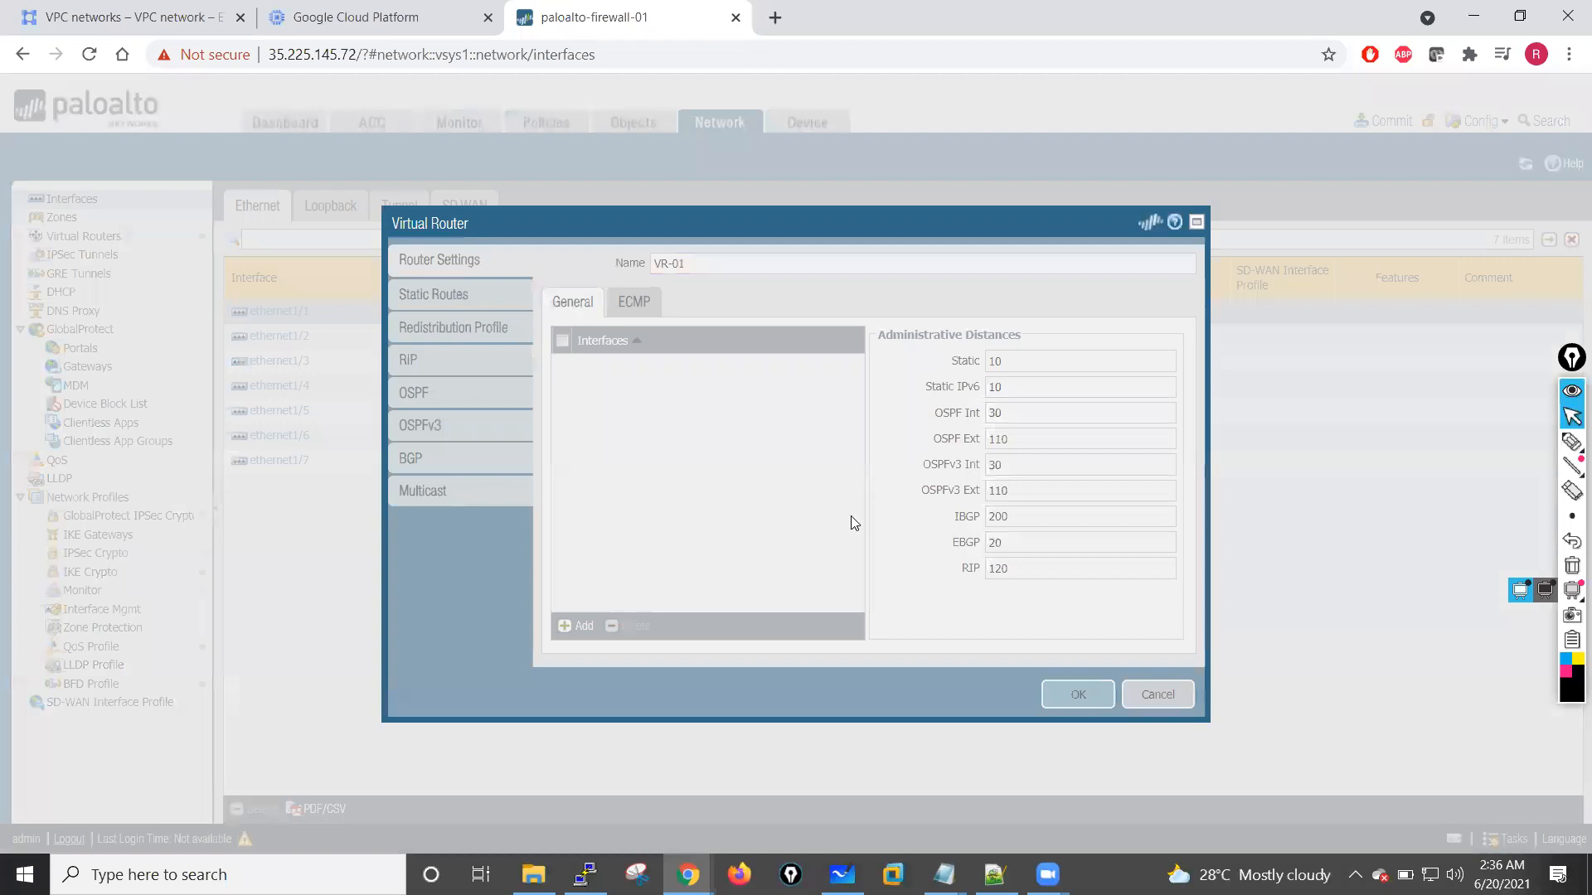
Step: Create a new security zone named Outside and assign ethernet1/1 to it
left_click(1136, 527)
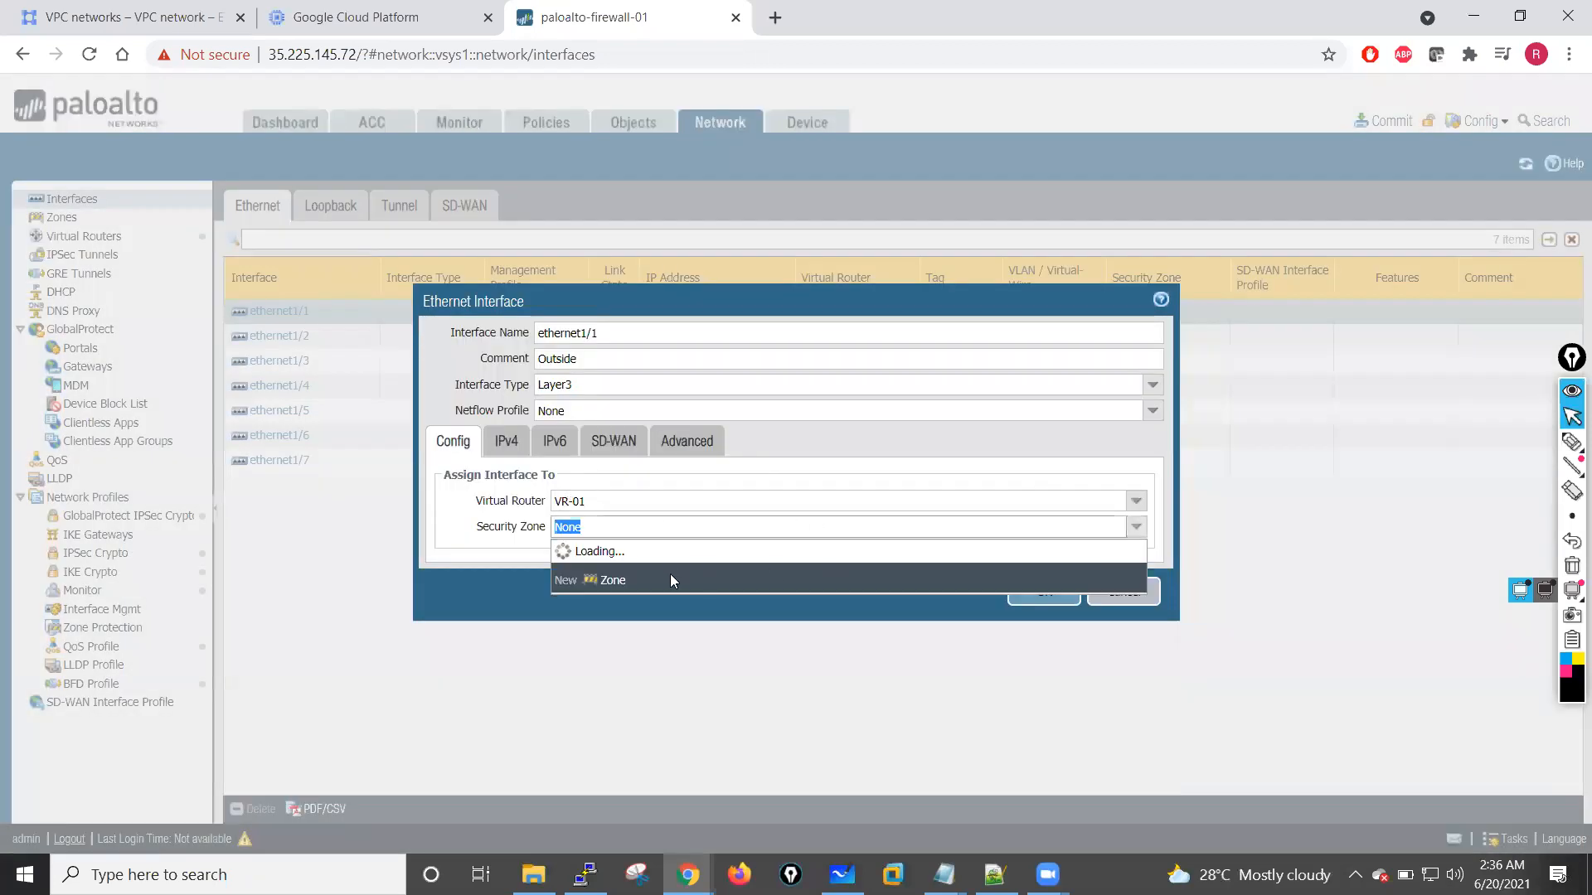
left_click(614, 578)
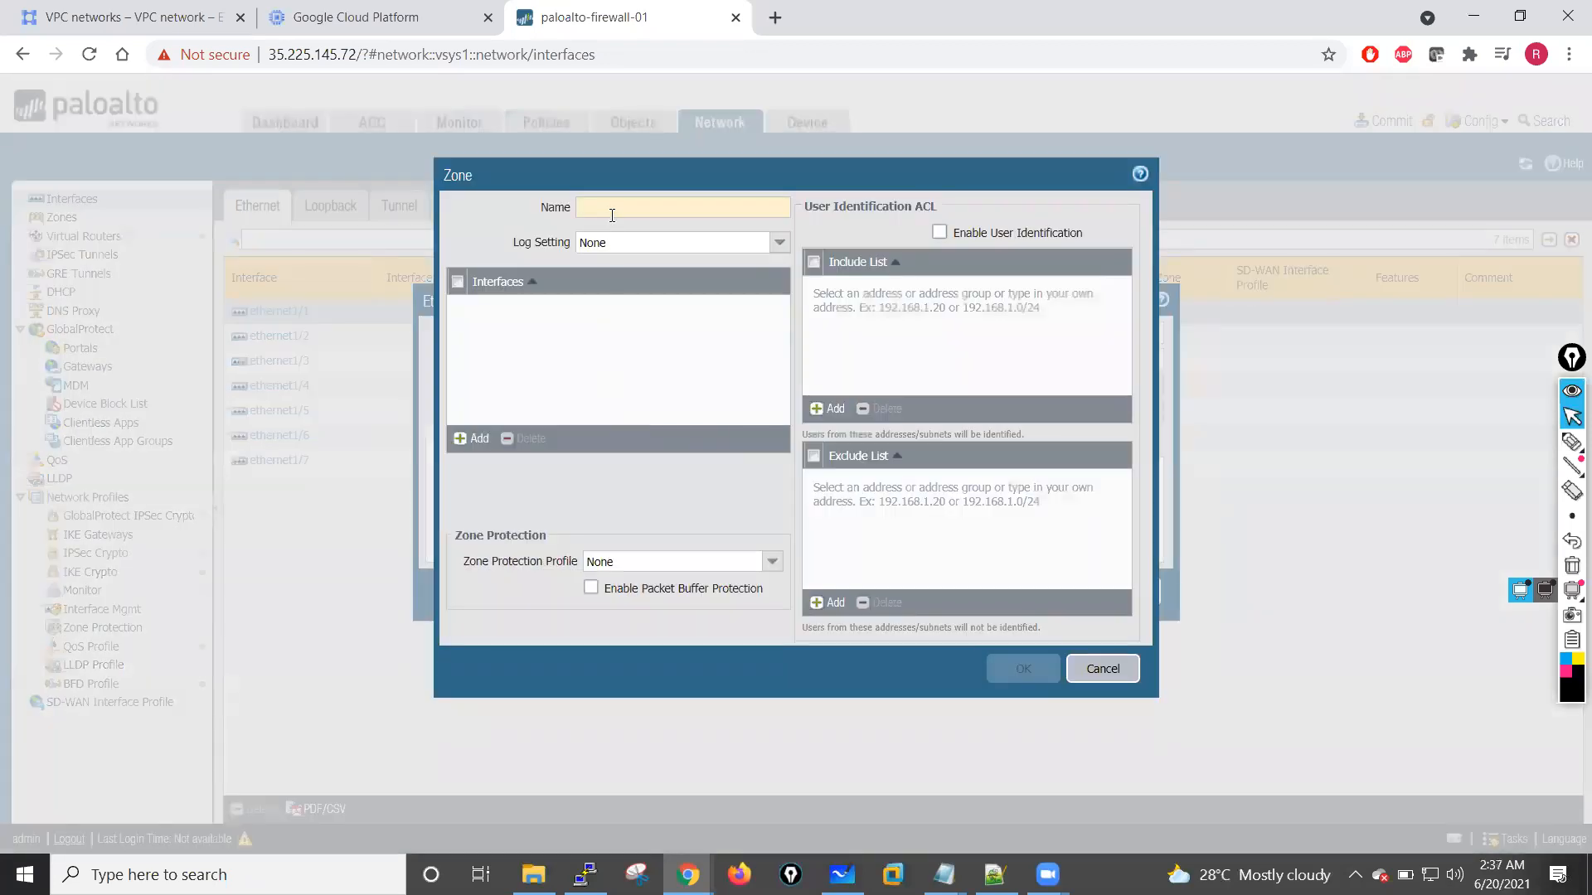
type("Untrust")
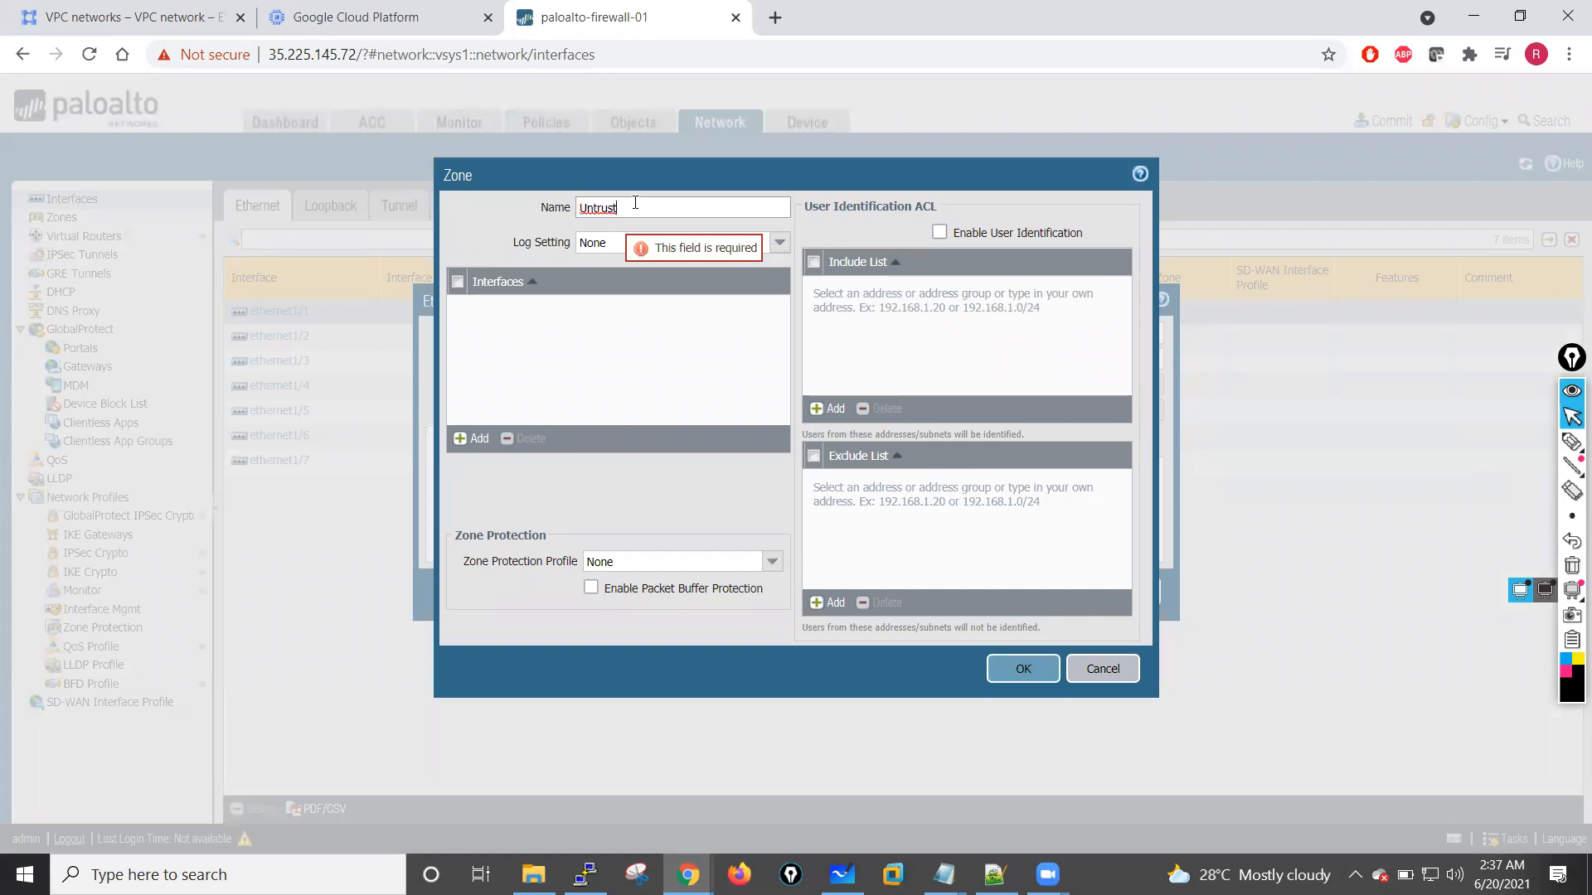
left_click_drag(635, 204, 552, 213)
type("Outside")
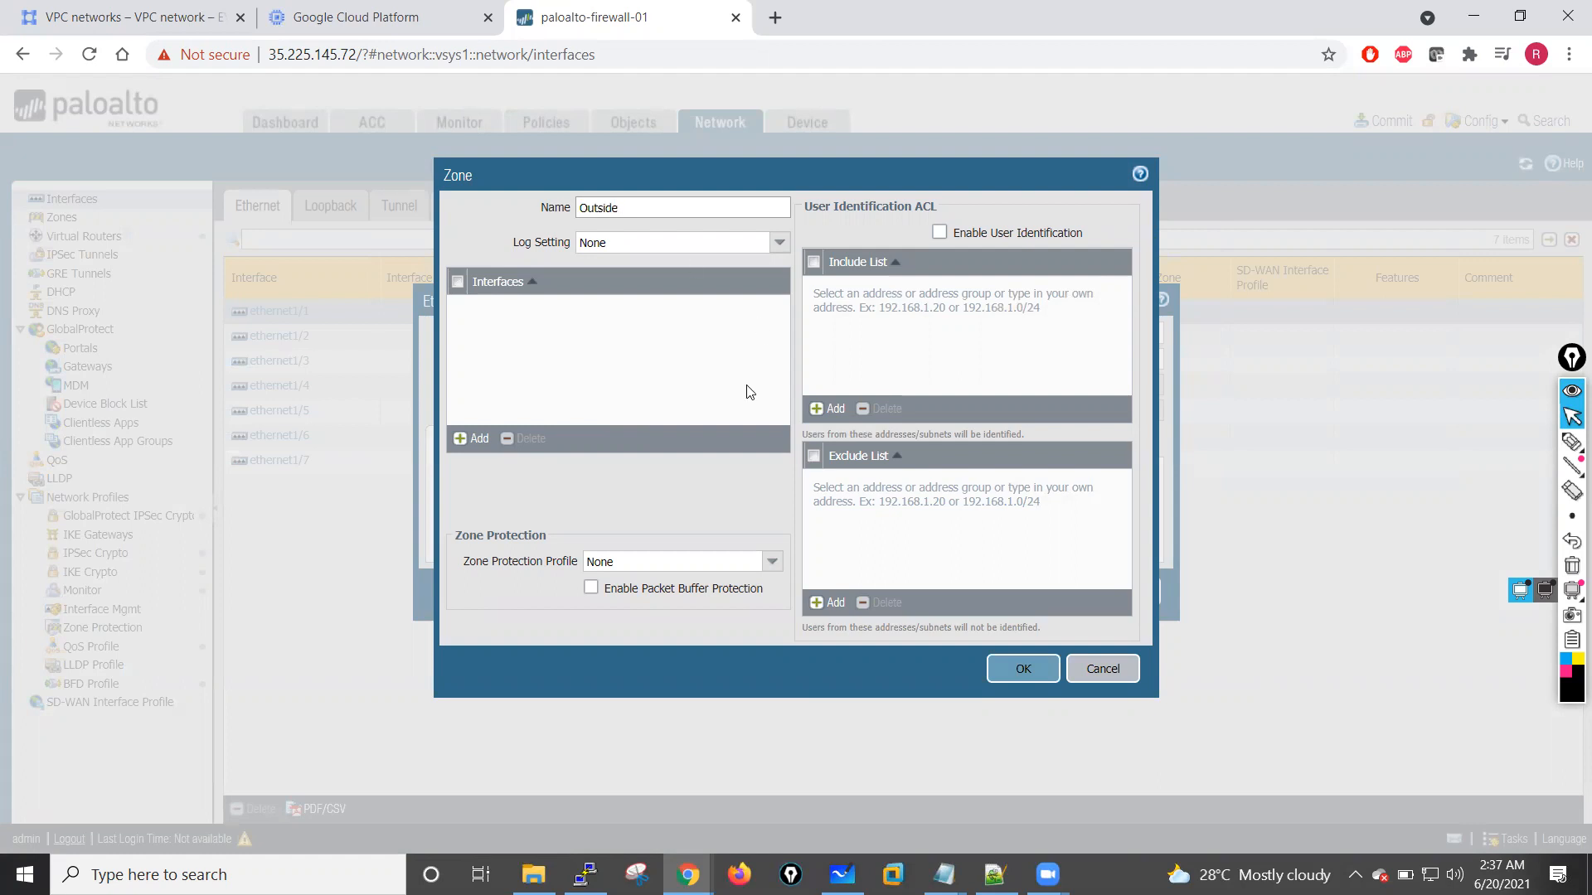
left_click(1020, 667)
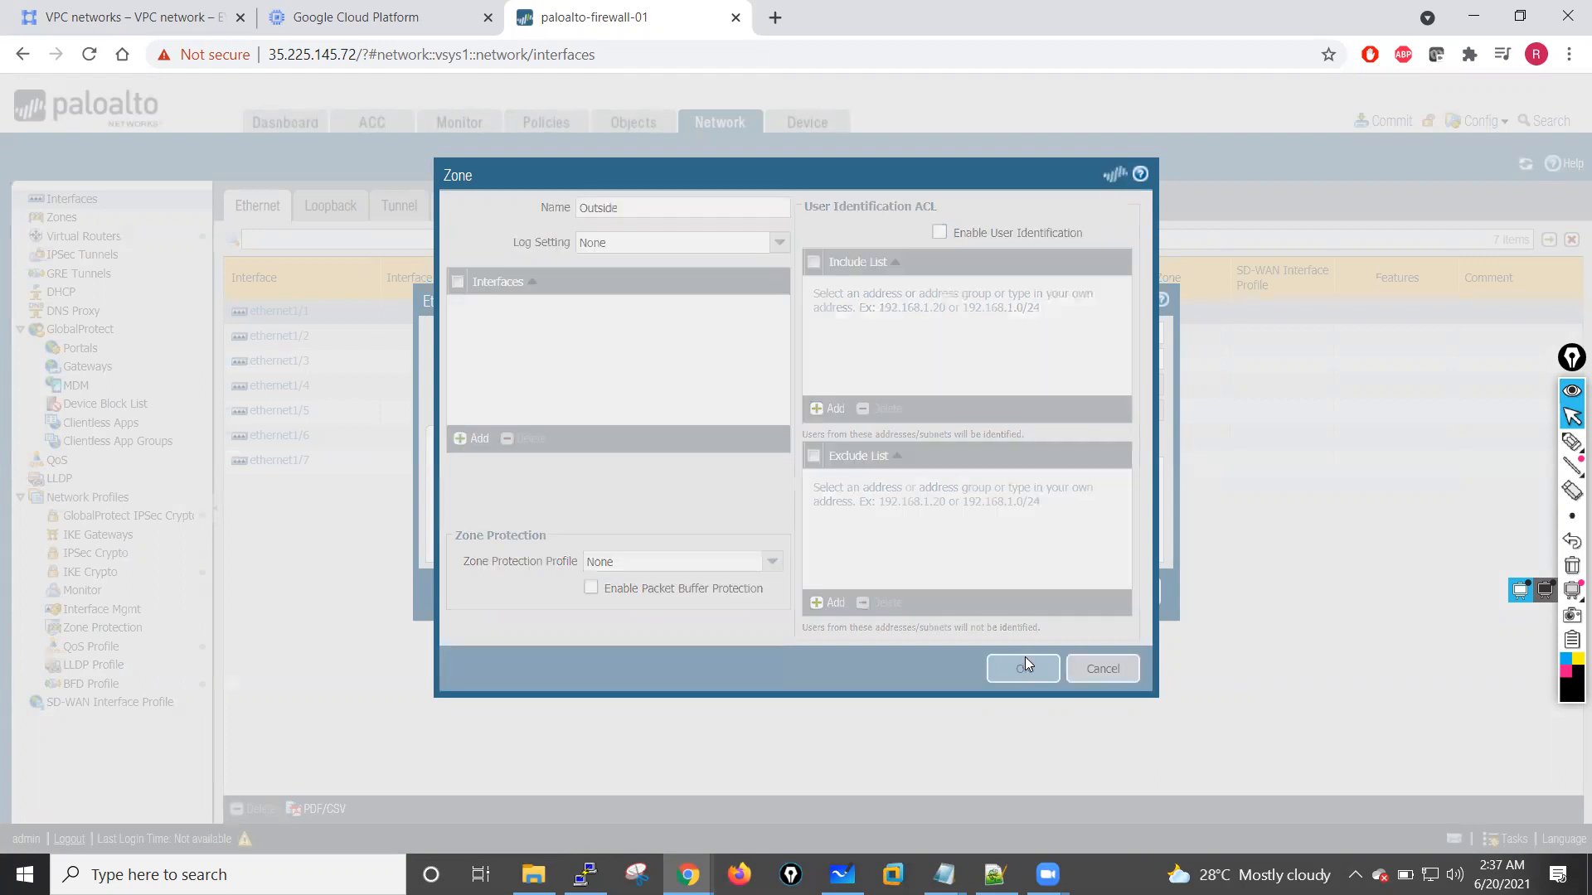
Step: Add the static IPv4 address 10.1.10.2/24 to ethernet1/1
left_click(506, 441)
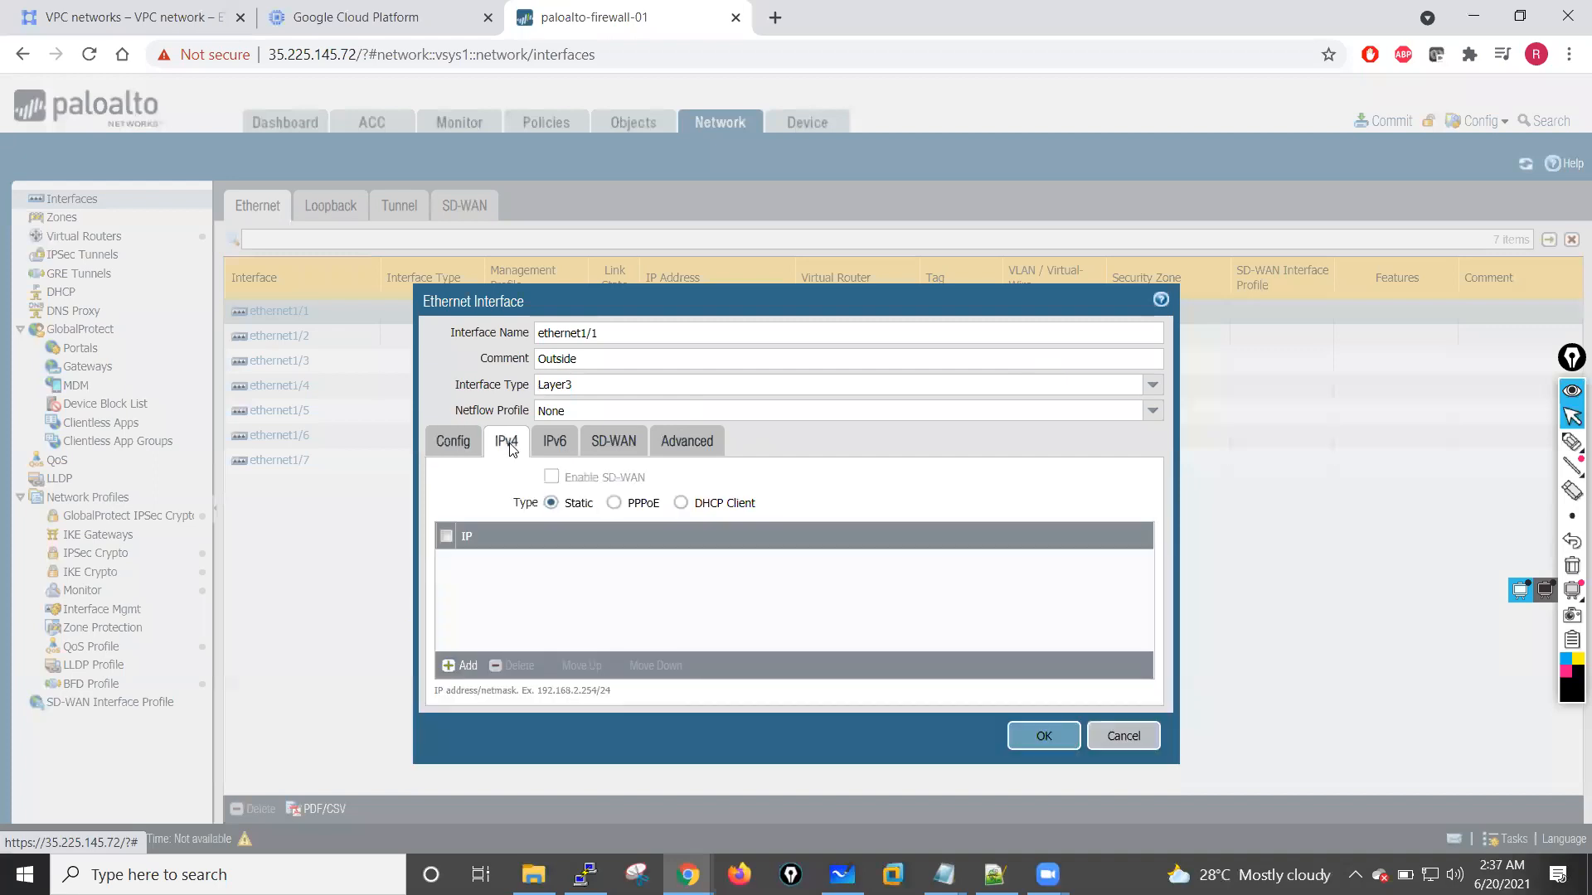
left_click(461, 665)
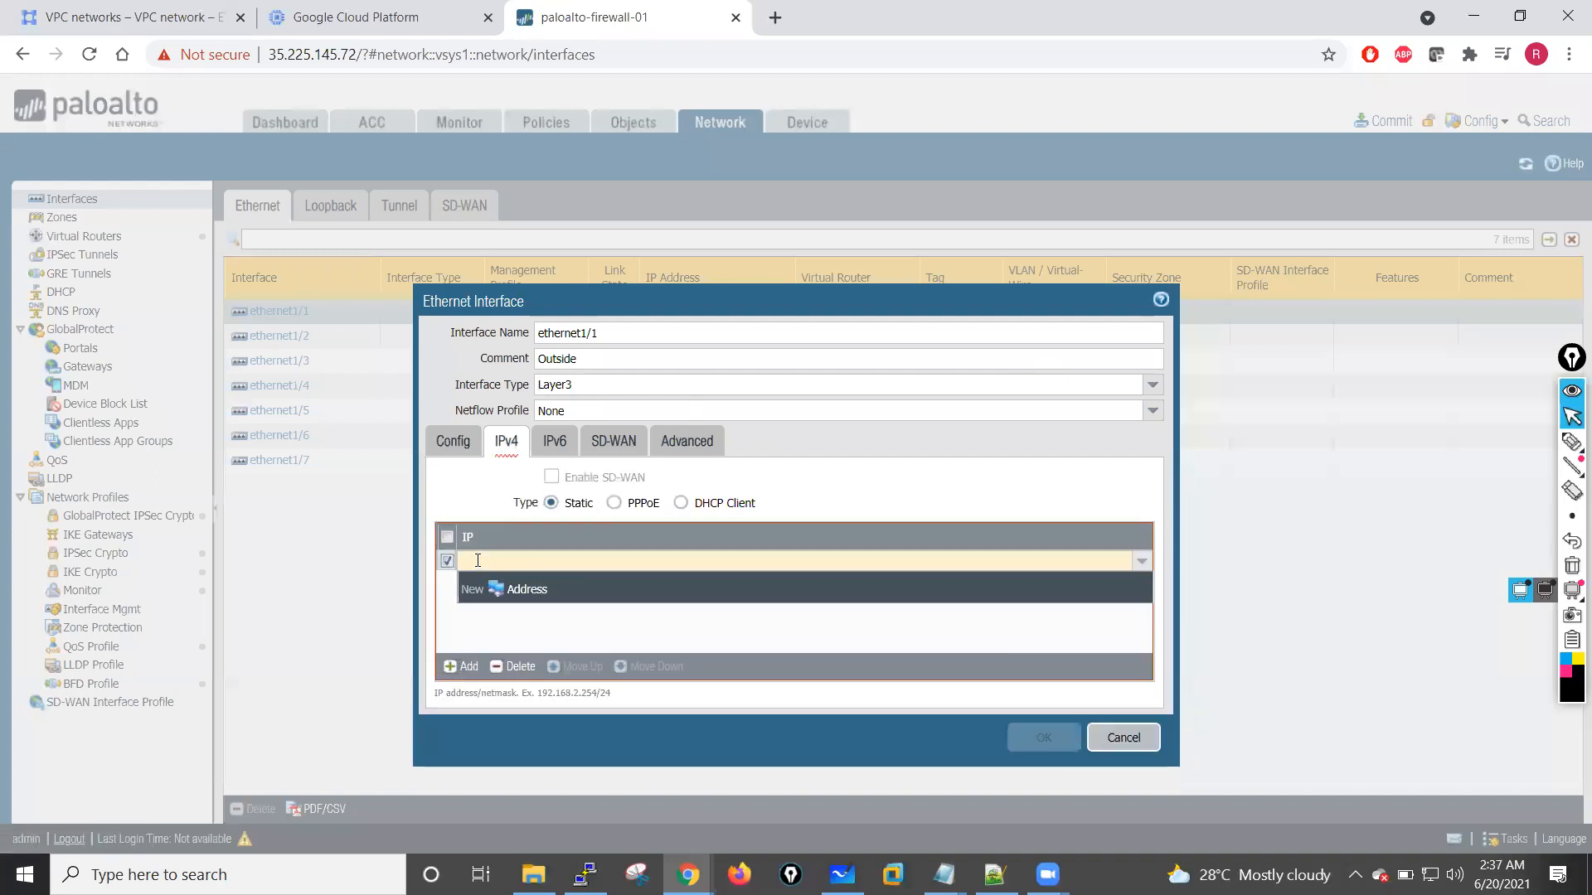
type("10")
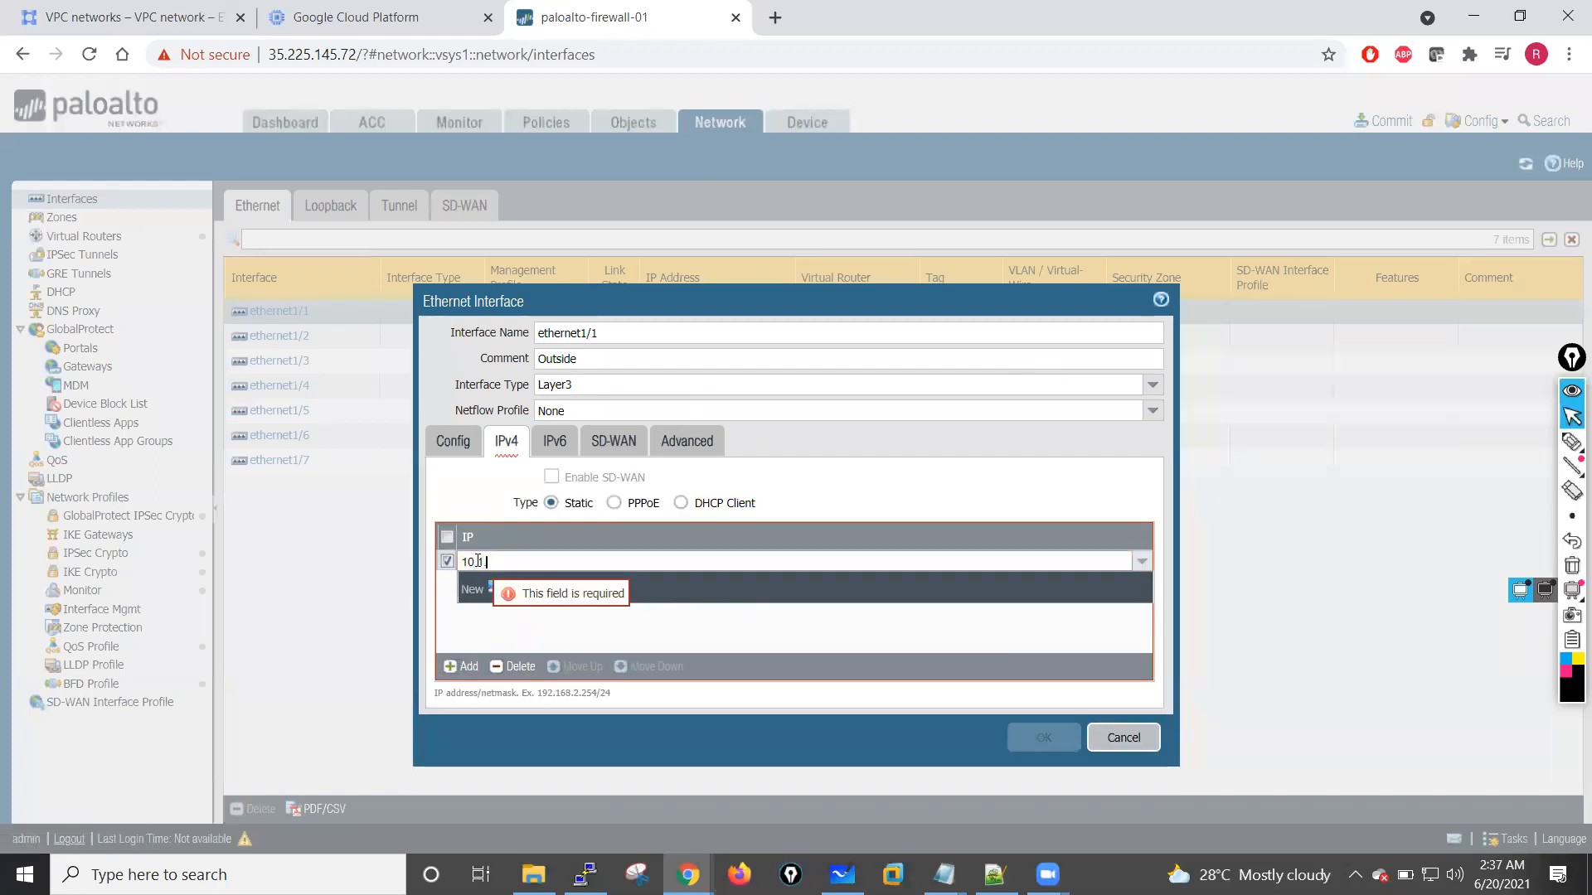
type(".1.10.2/24")
left_click(503, 642)
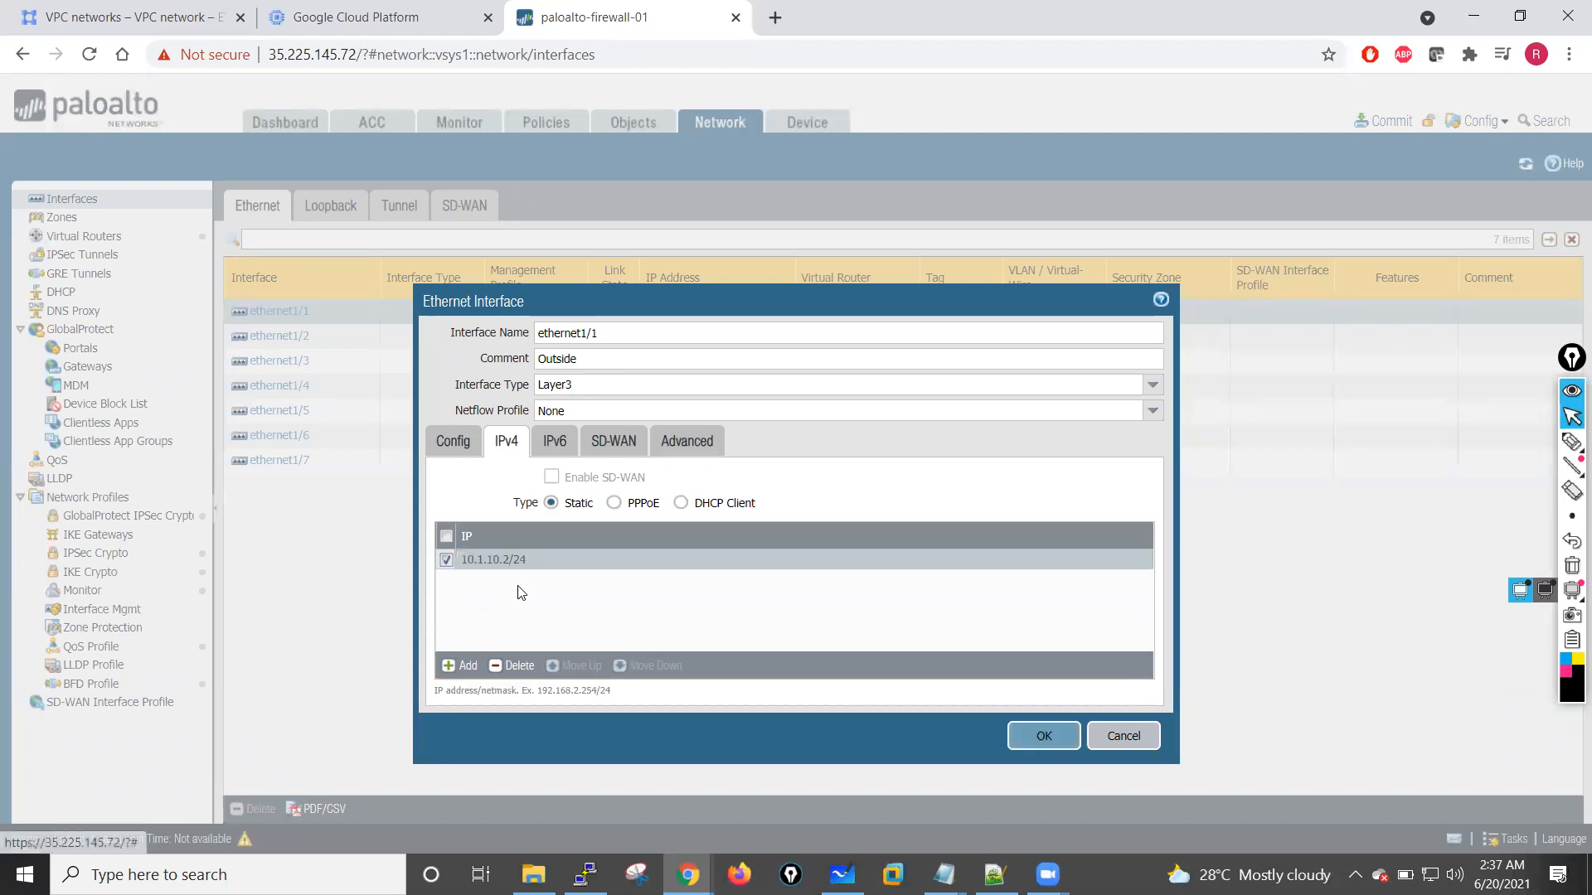
Step: Set the link state of ethernet1/1 to up in its advanced settings
left_click(686, 448)
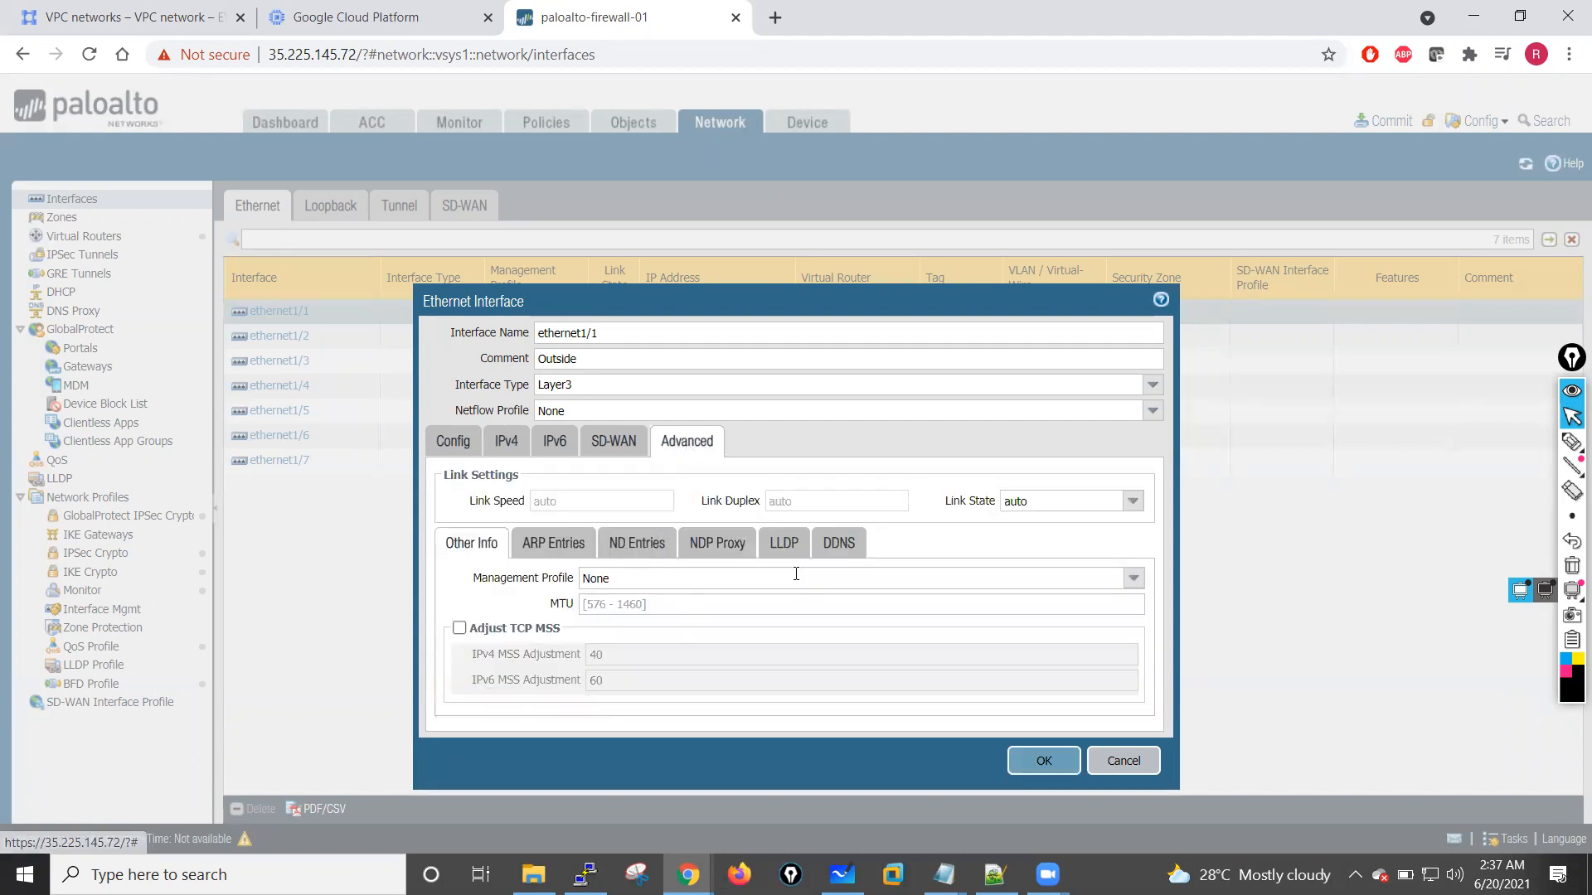
left_click(1132, 501)
left_click(1046, 545)
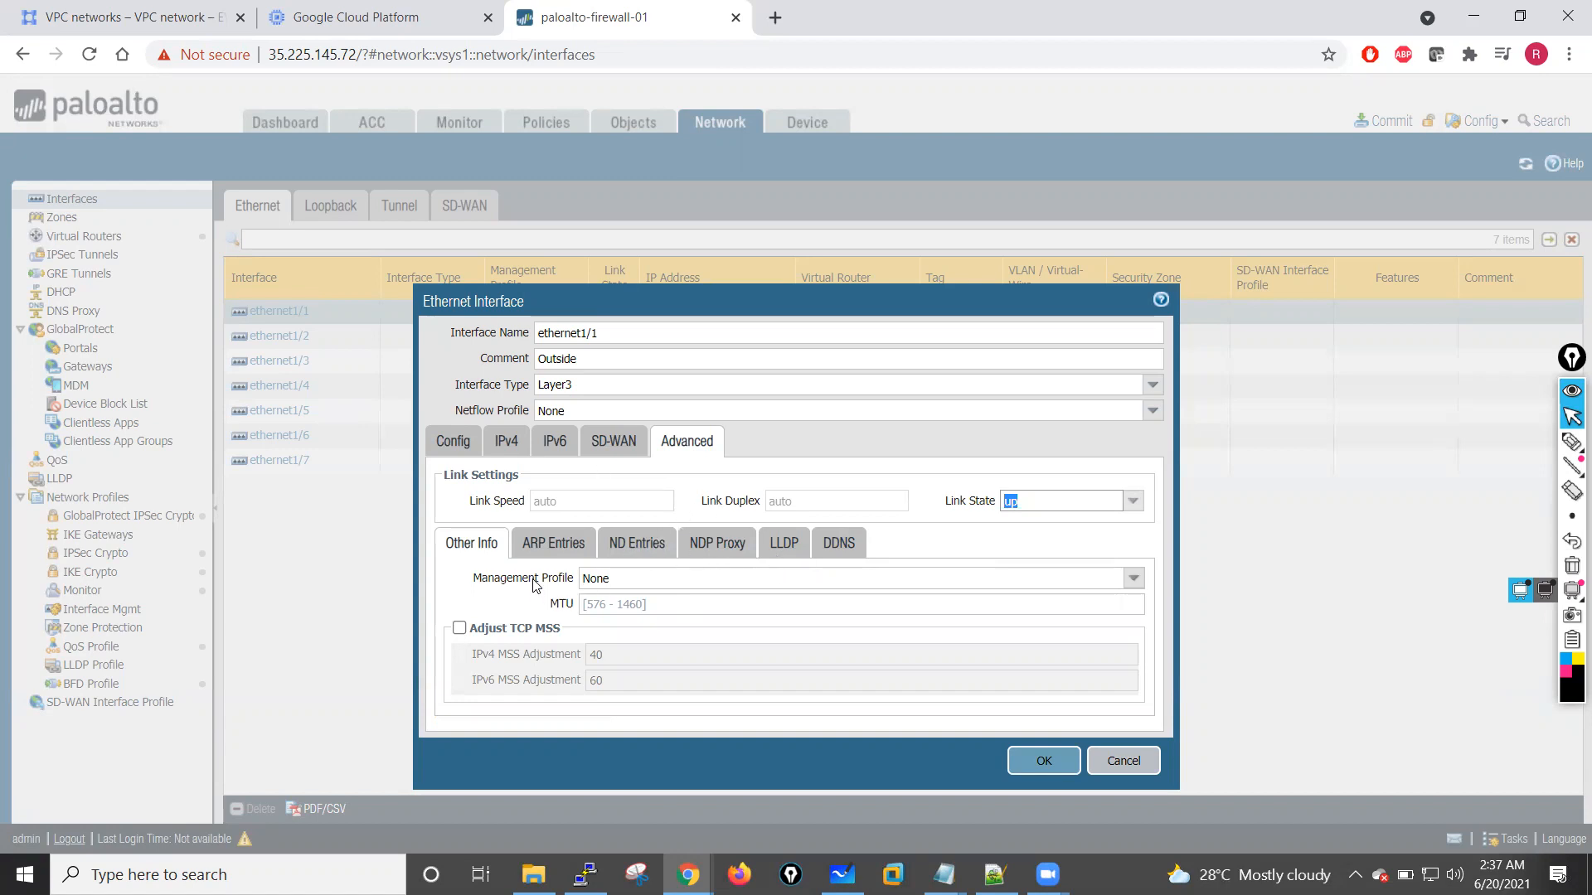
Step: Create an interface management profile named Ping that allows only the Ping service, apply it to ethernet1/1 and save the interface
left_click(1133, 578)
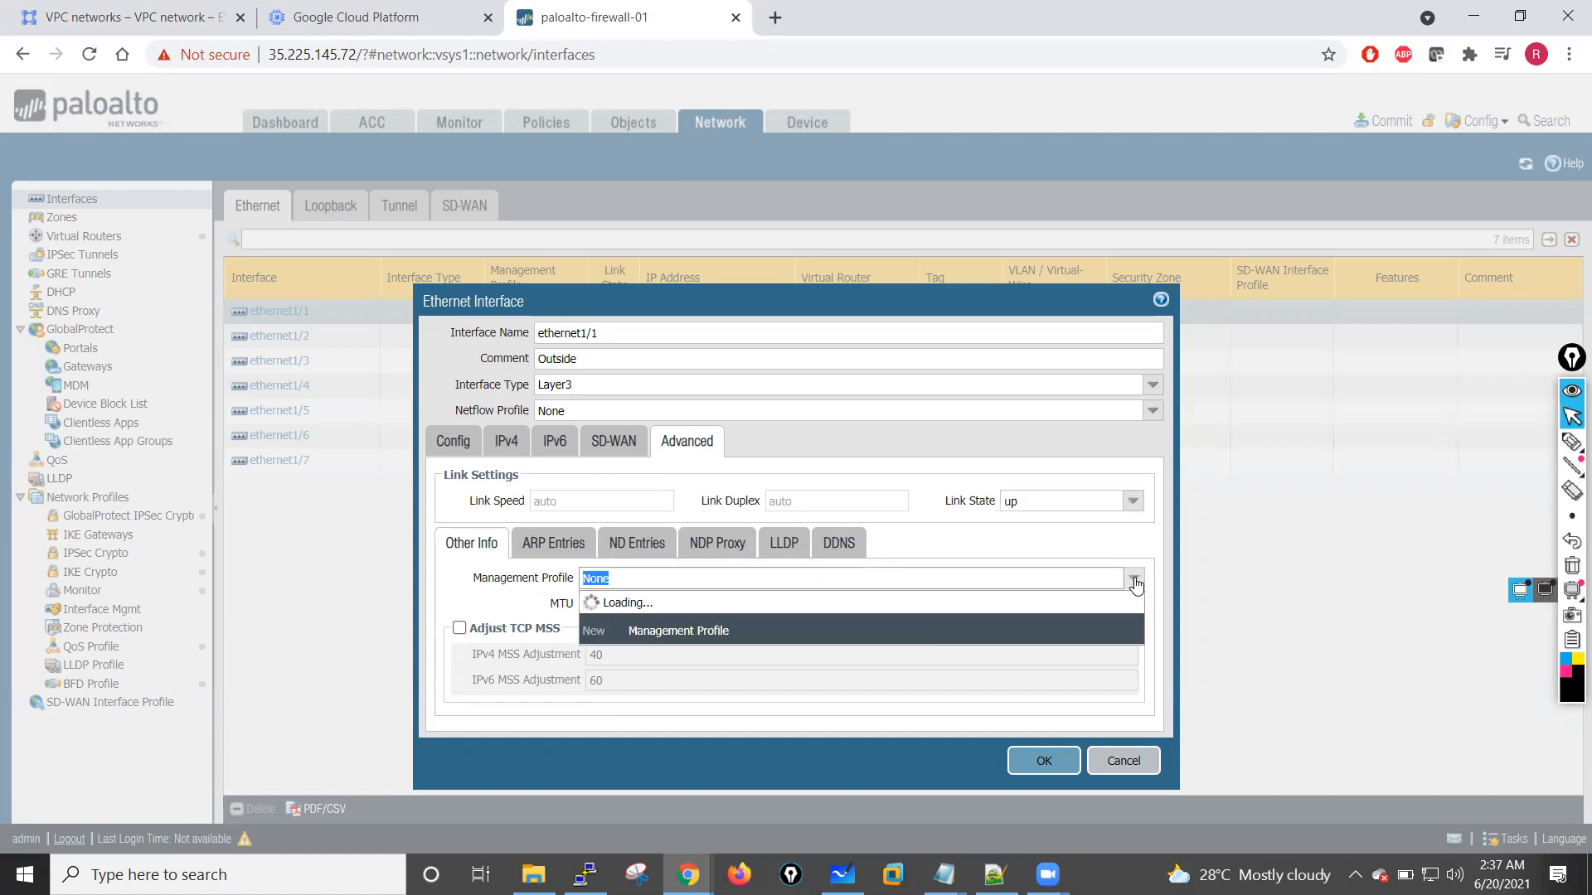
left_click(713, 627)
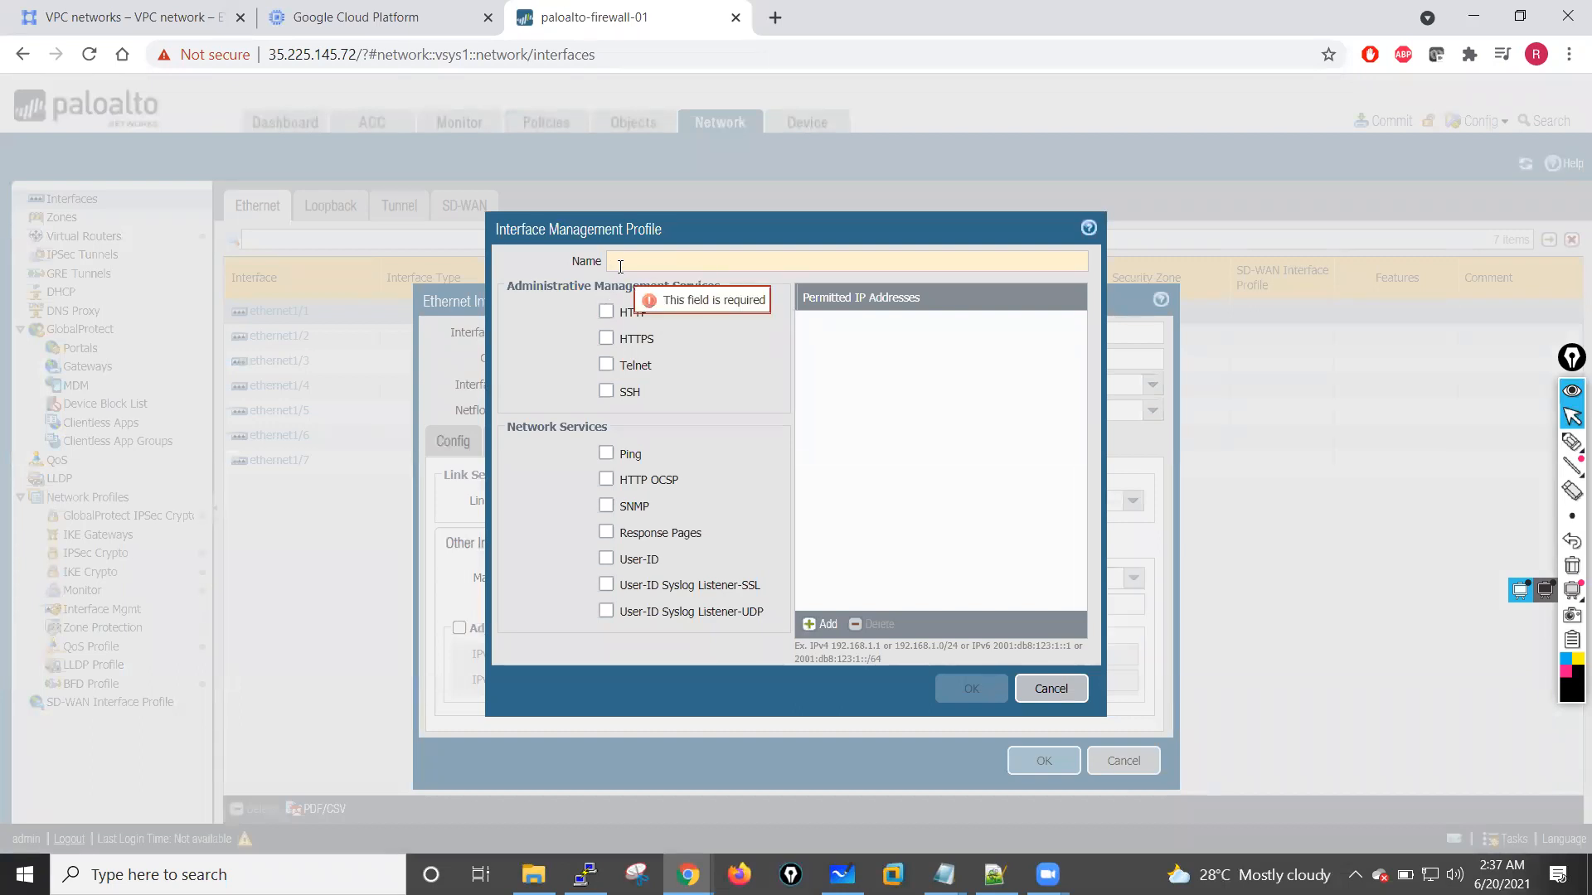
type("Or")
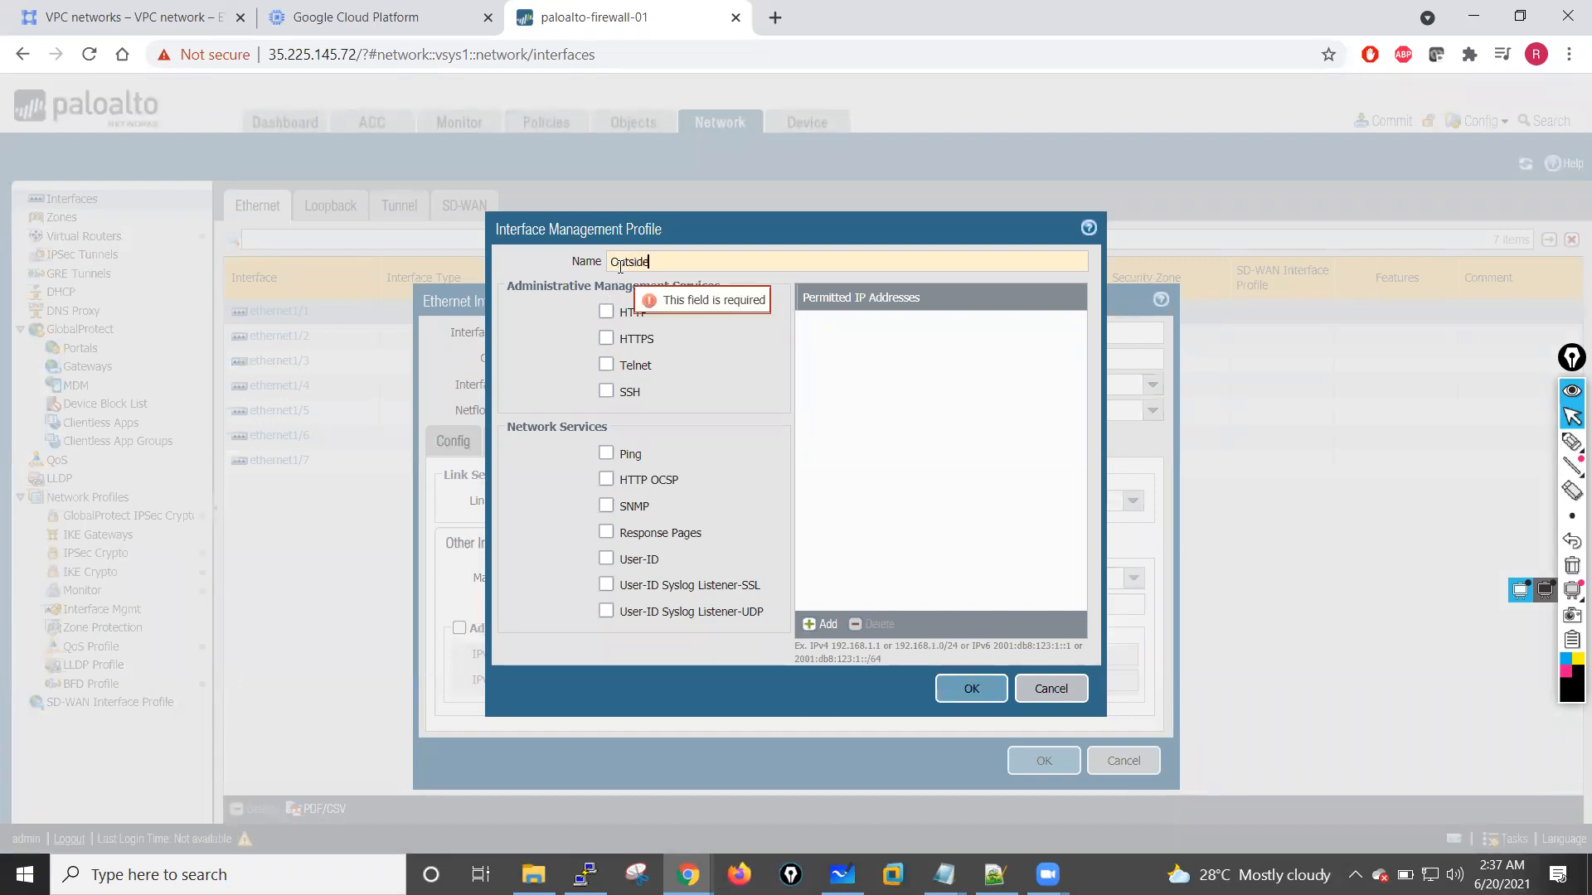
left_click(619, 263)
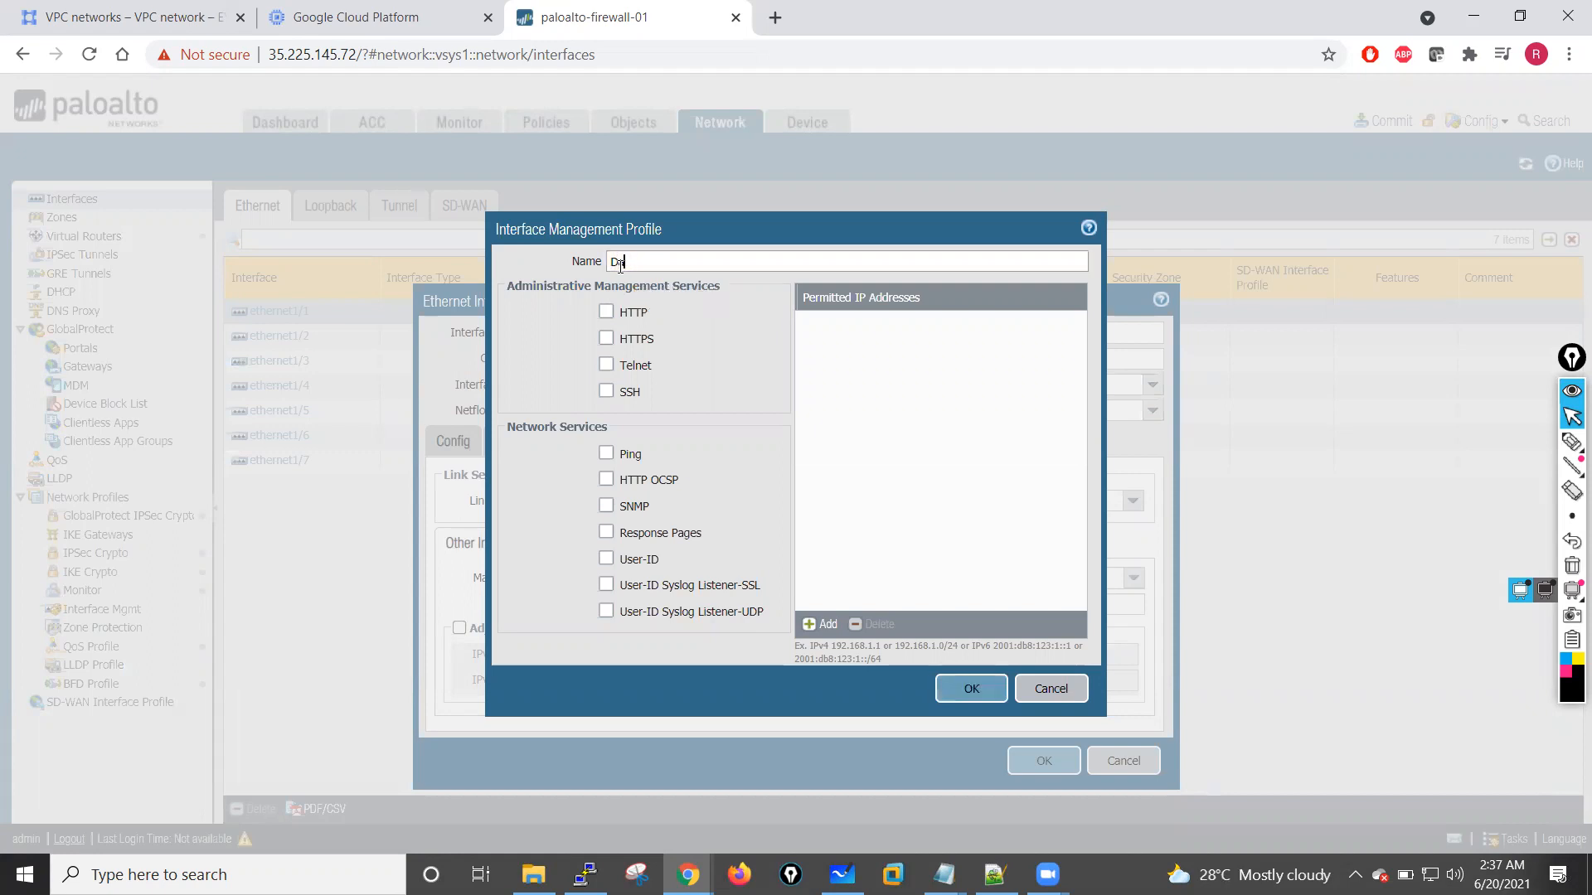
key("BackSpace")
key("BackSpace")
type("Ping")
left_click(605, 453)
left_click(966, 690)
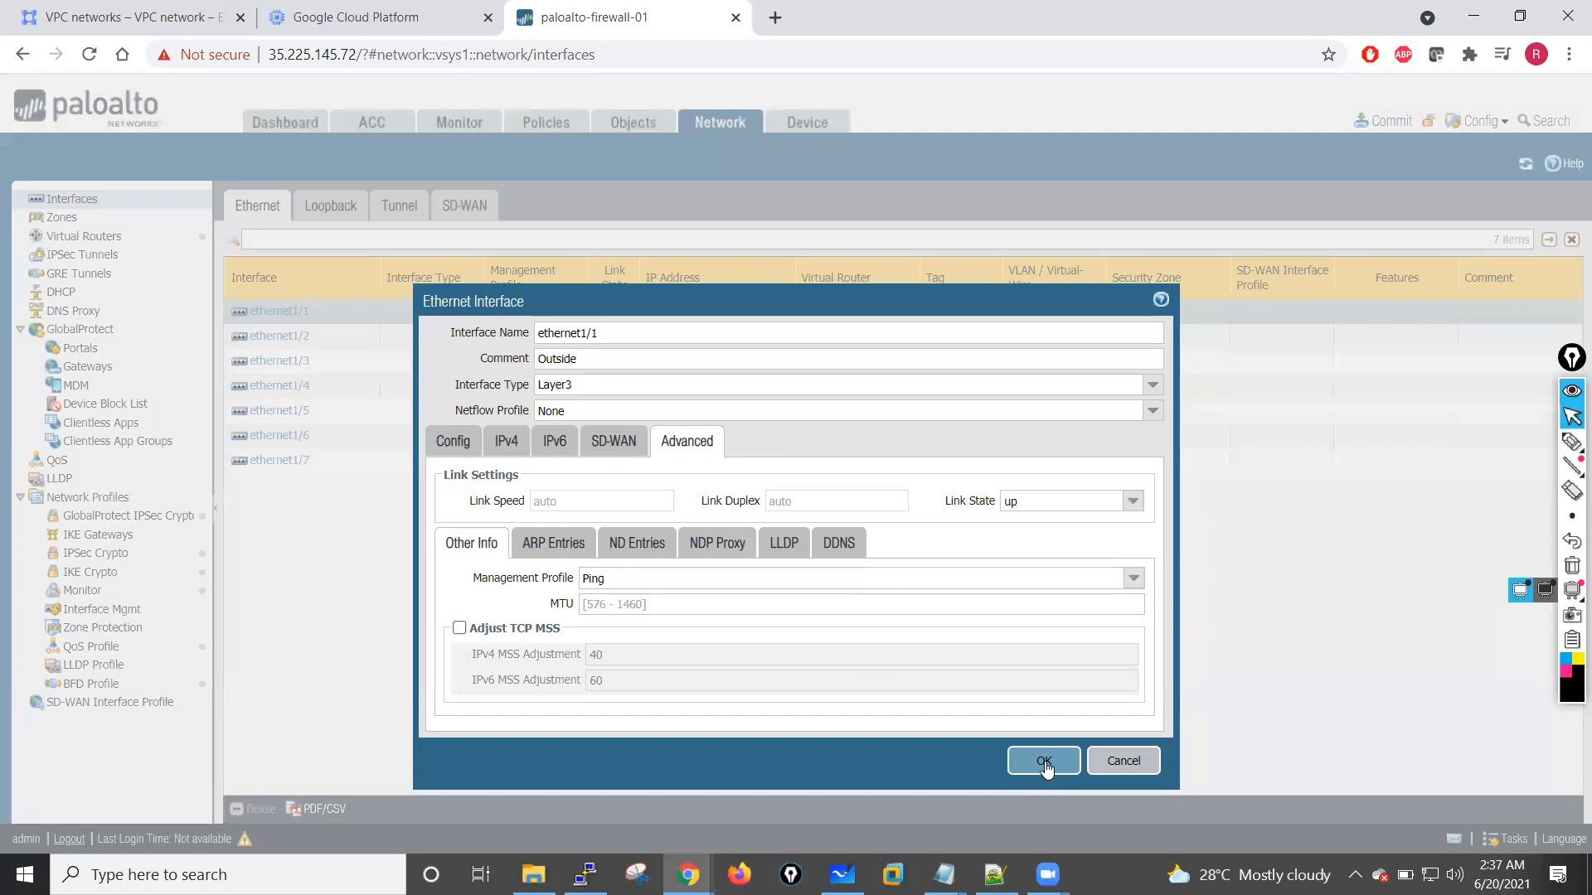
left_click(1044, 761)
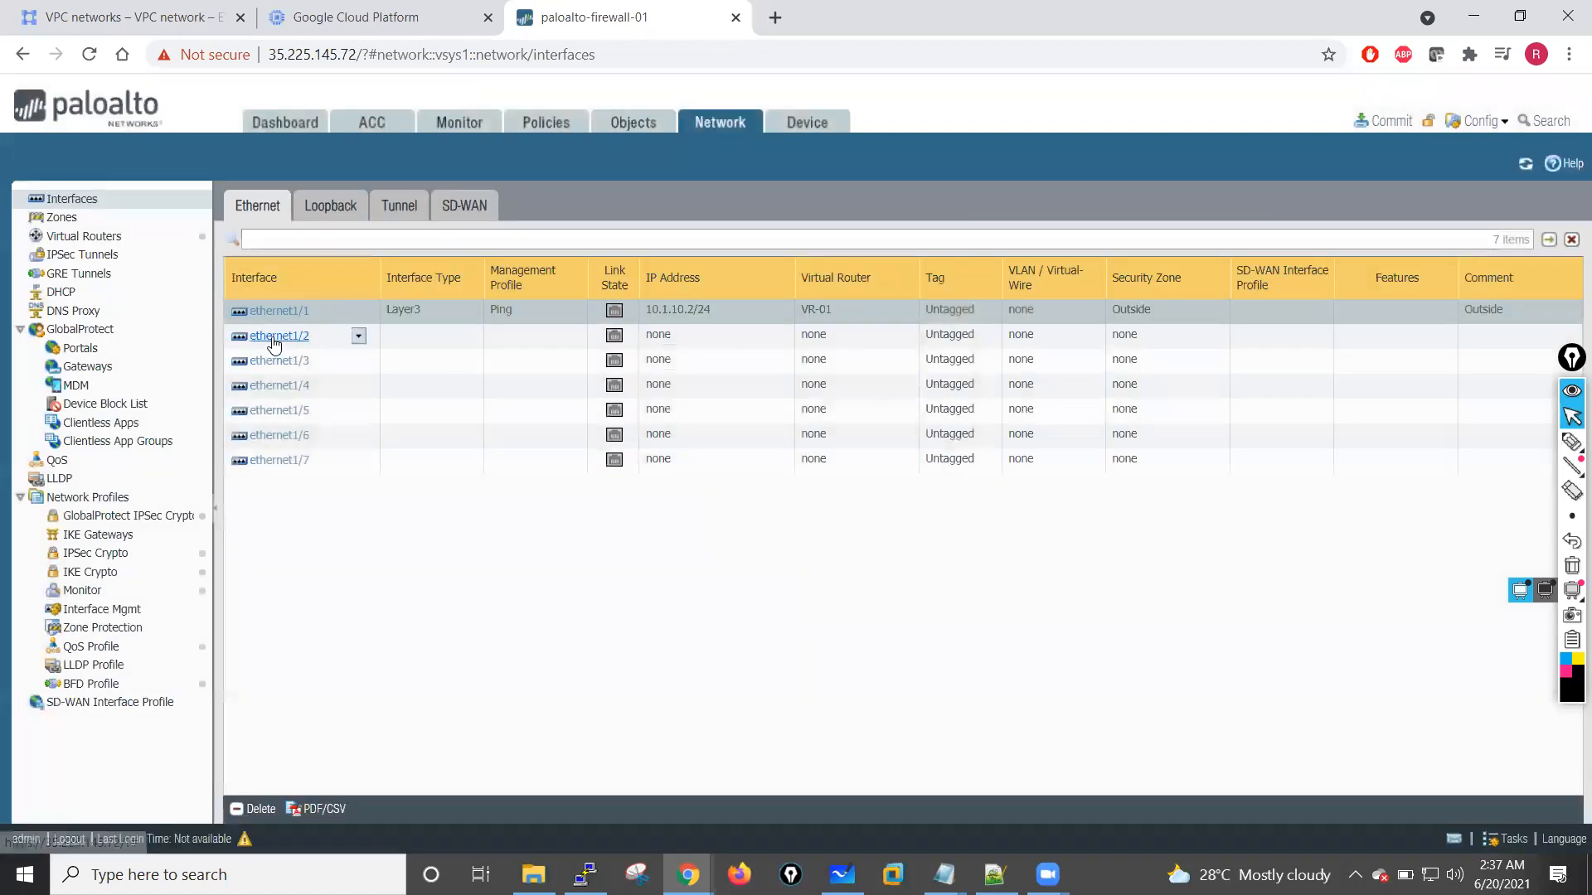
Step: Open the ethernet1/2 interface, enter Inside as its comment and set its interface type to Layer3
left_click(273, 336)
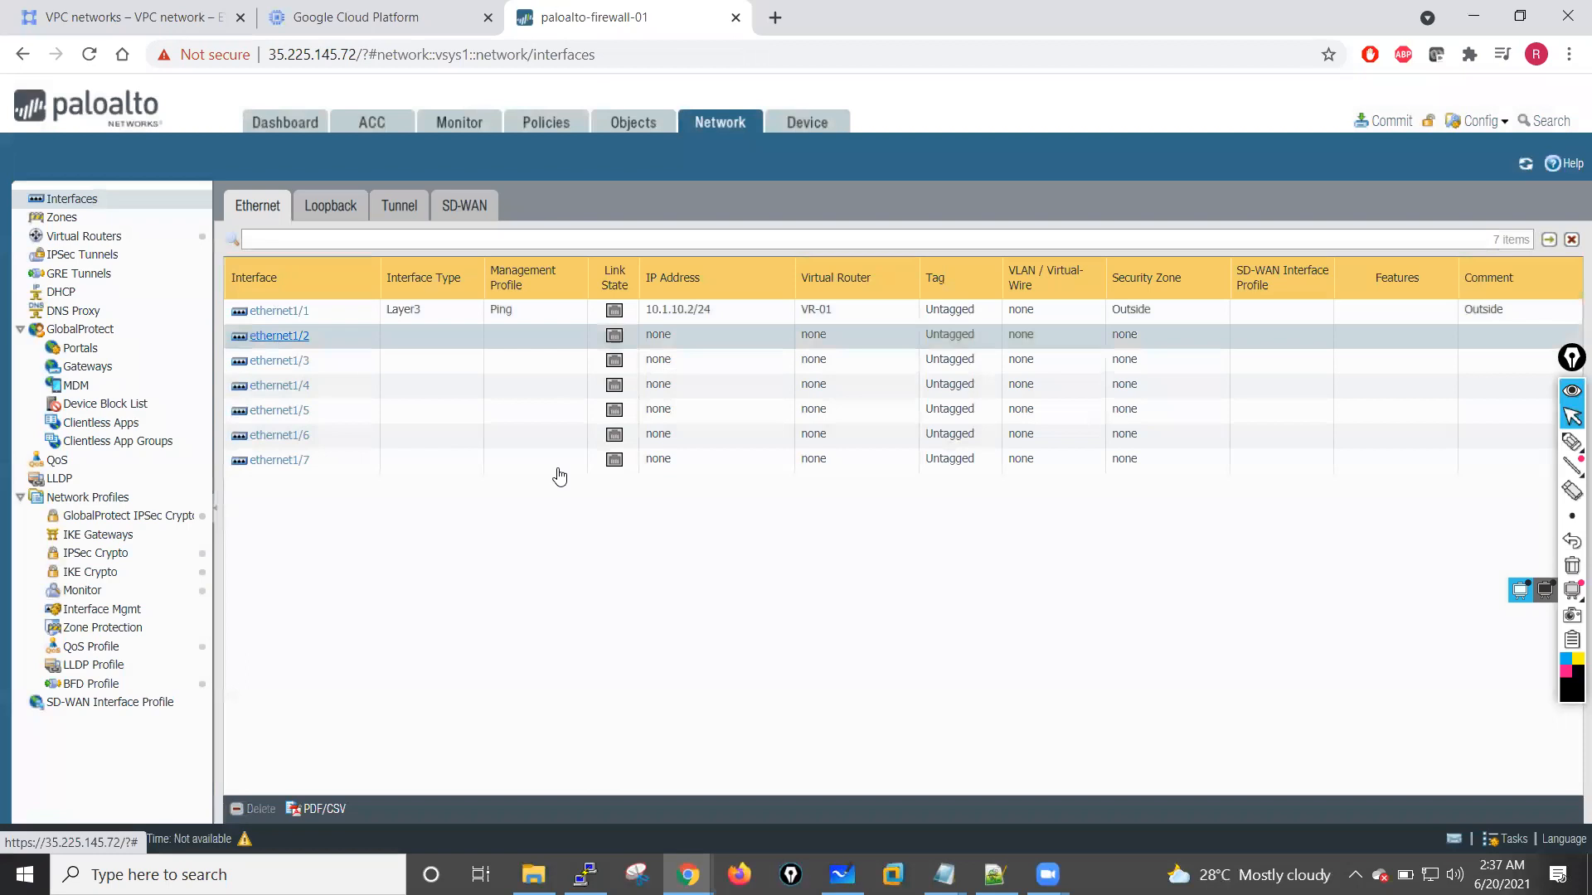
left_click(1026, 365)
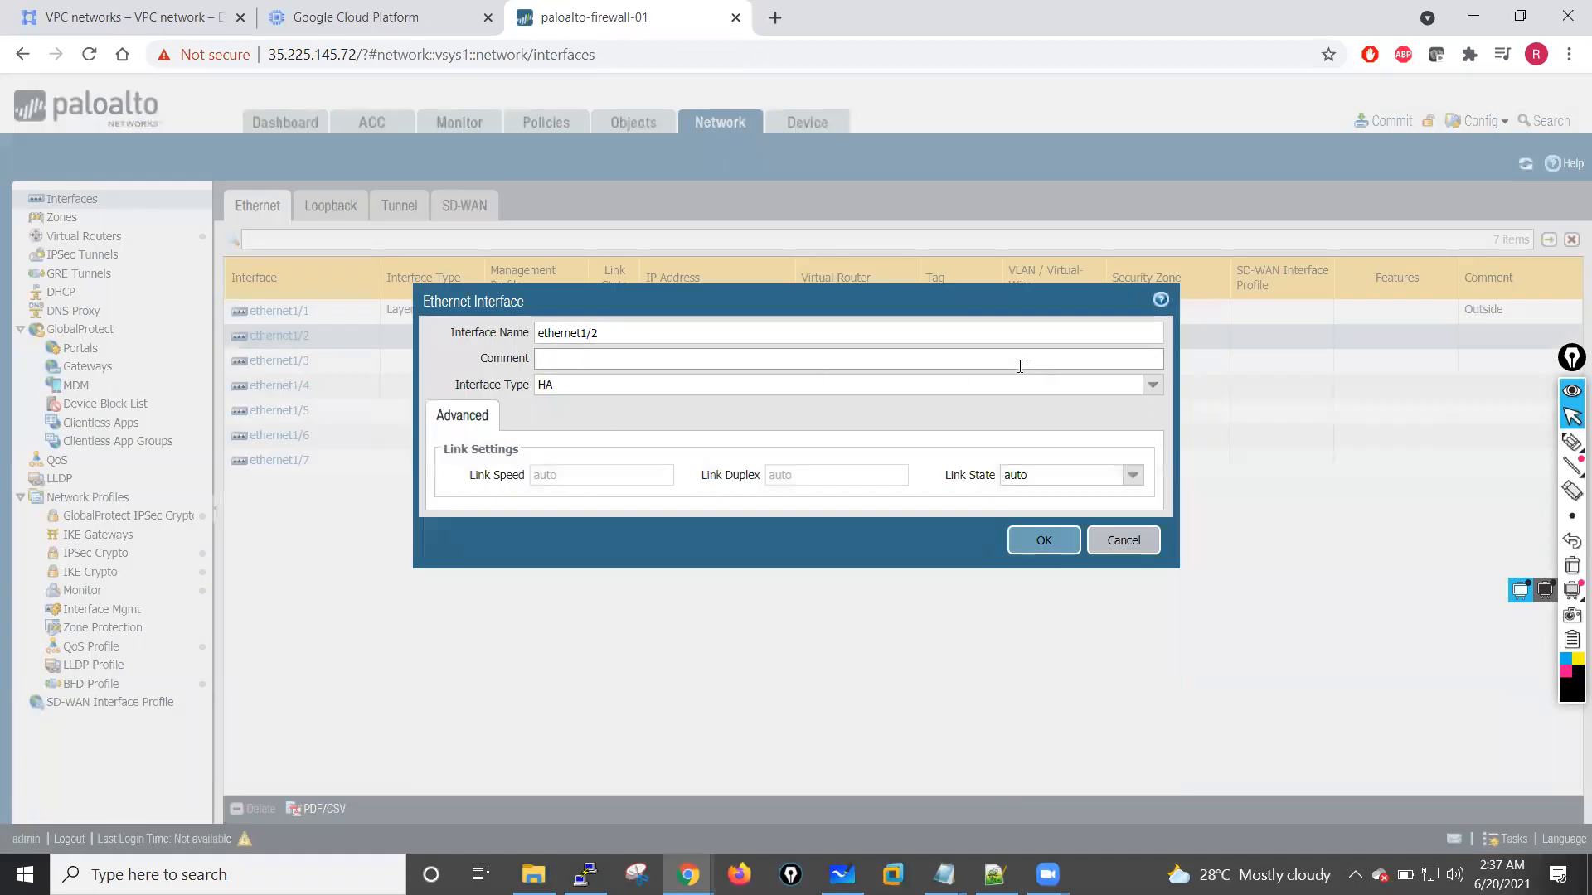
left_click(1152, 385)
left_click(568, 425)
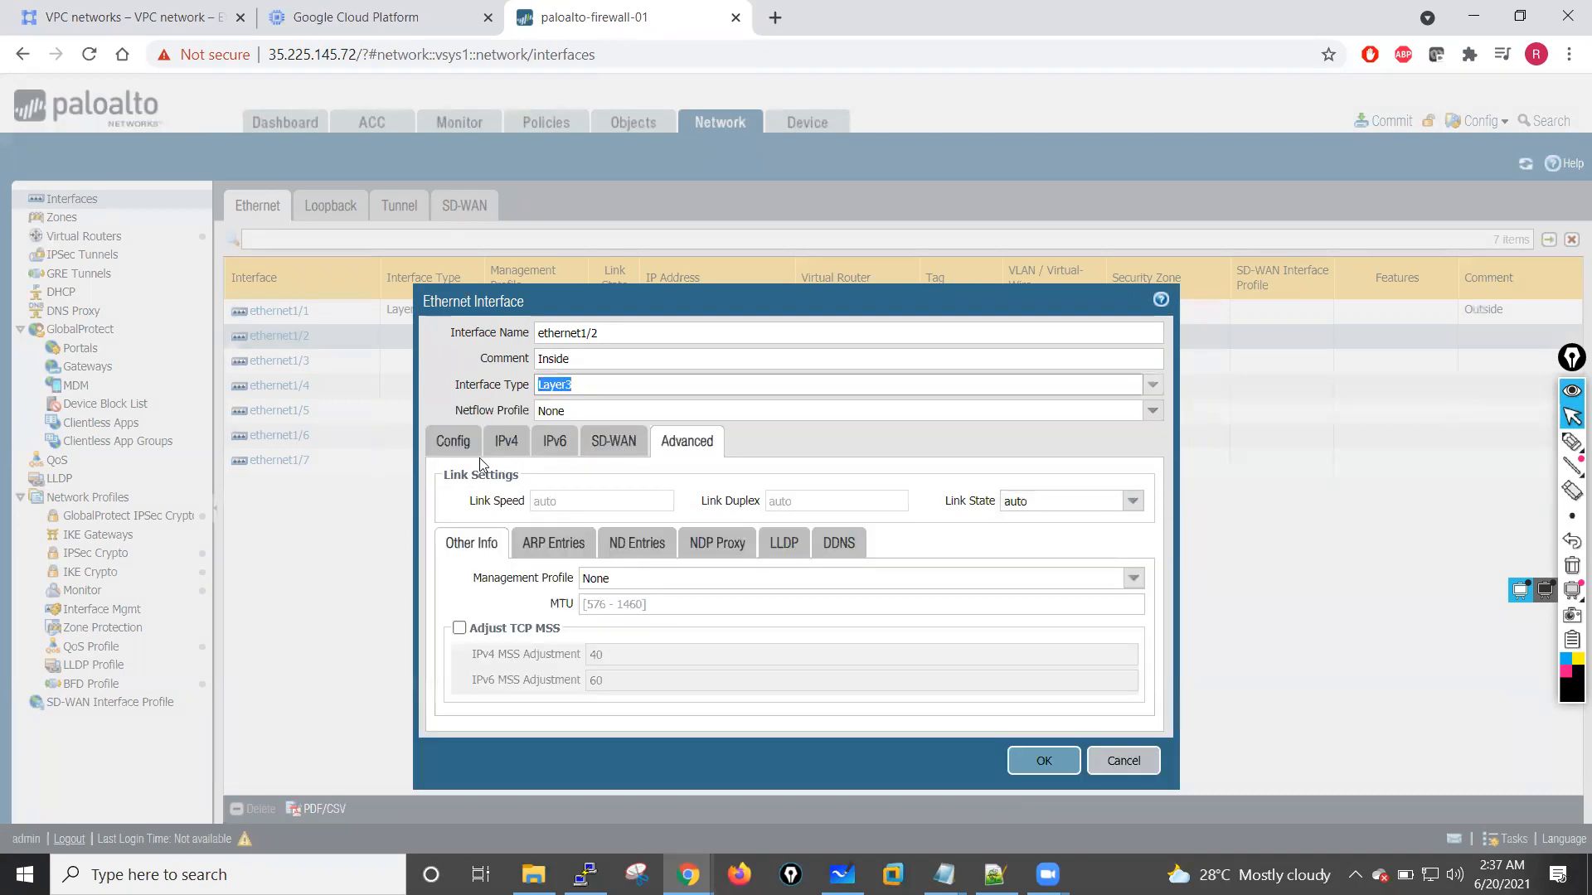
Step: Assign ethernet1/2 to virtual router VR-01 and to a new security zone named Inside
left_click(461, 446)
left_click(1134, 502)
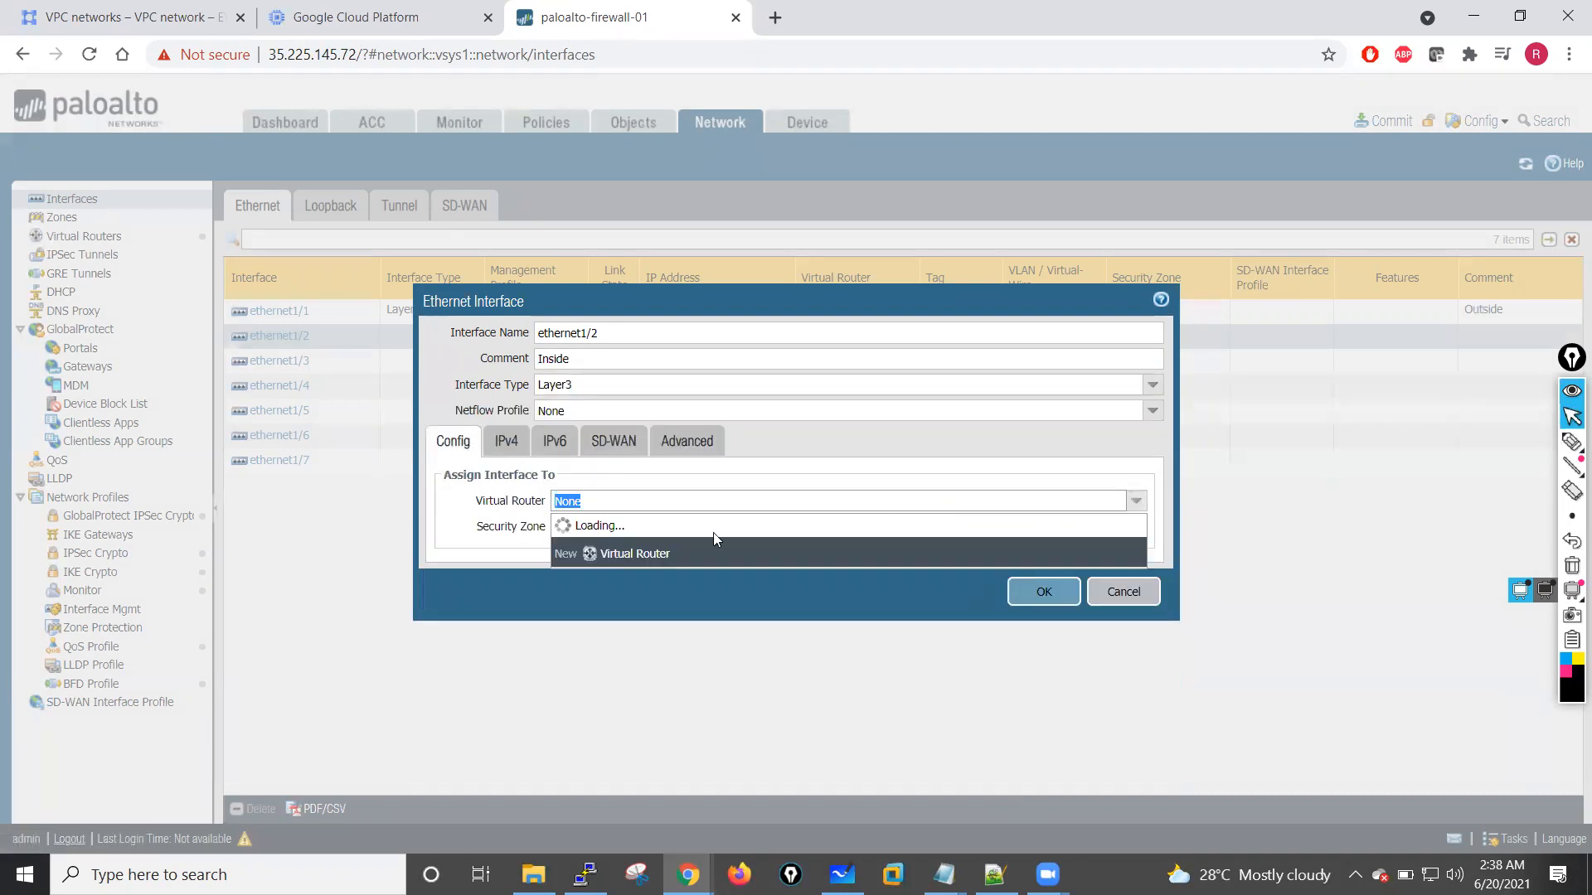
left_click(721, 544)
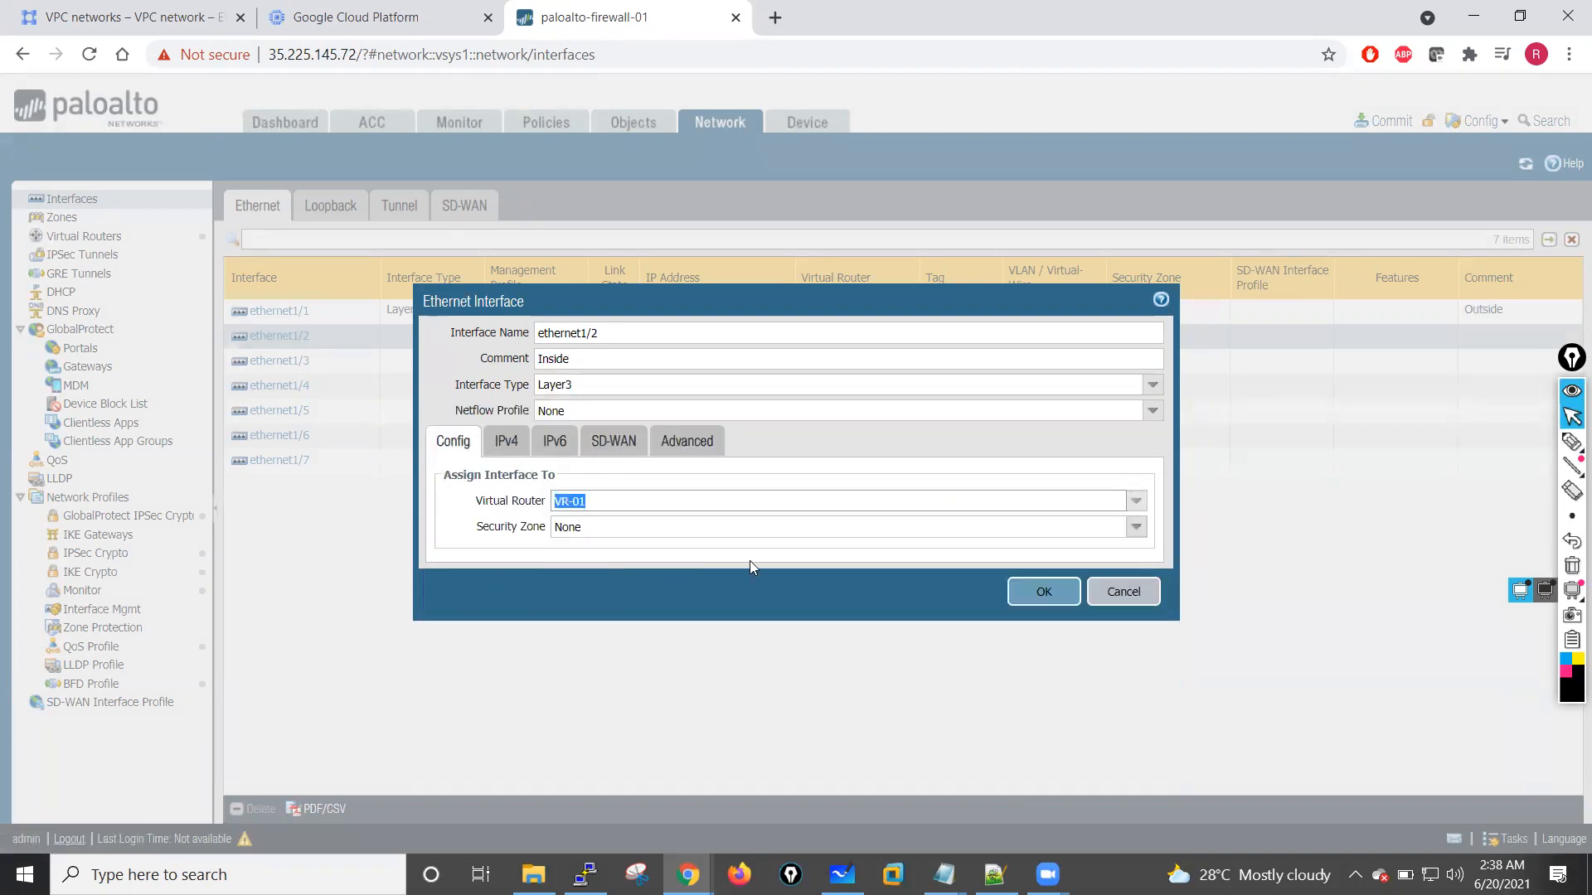
left_click(1136, 528)
left_click(611, 598)
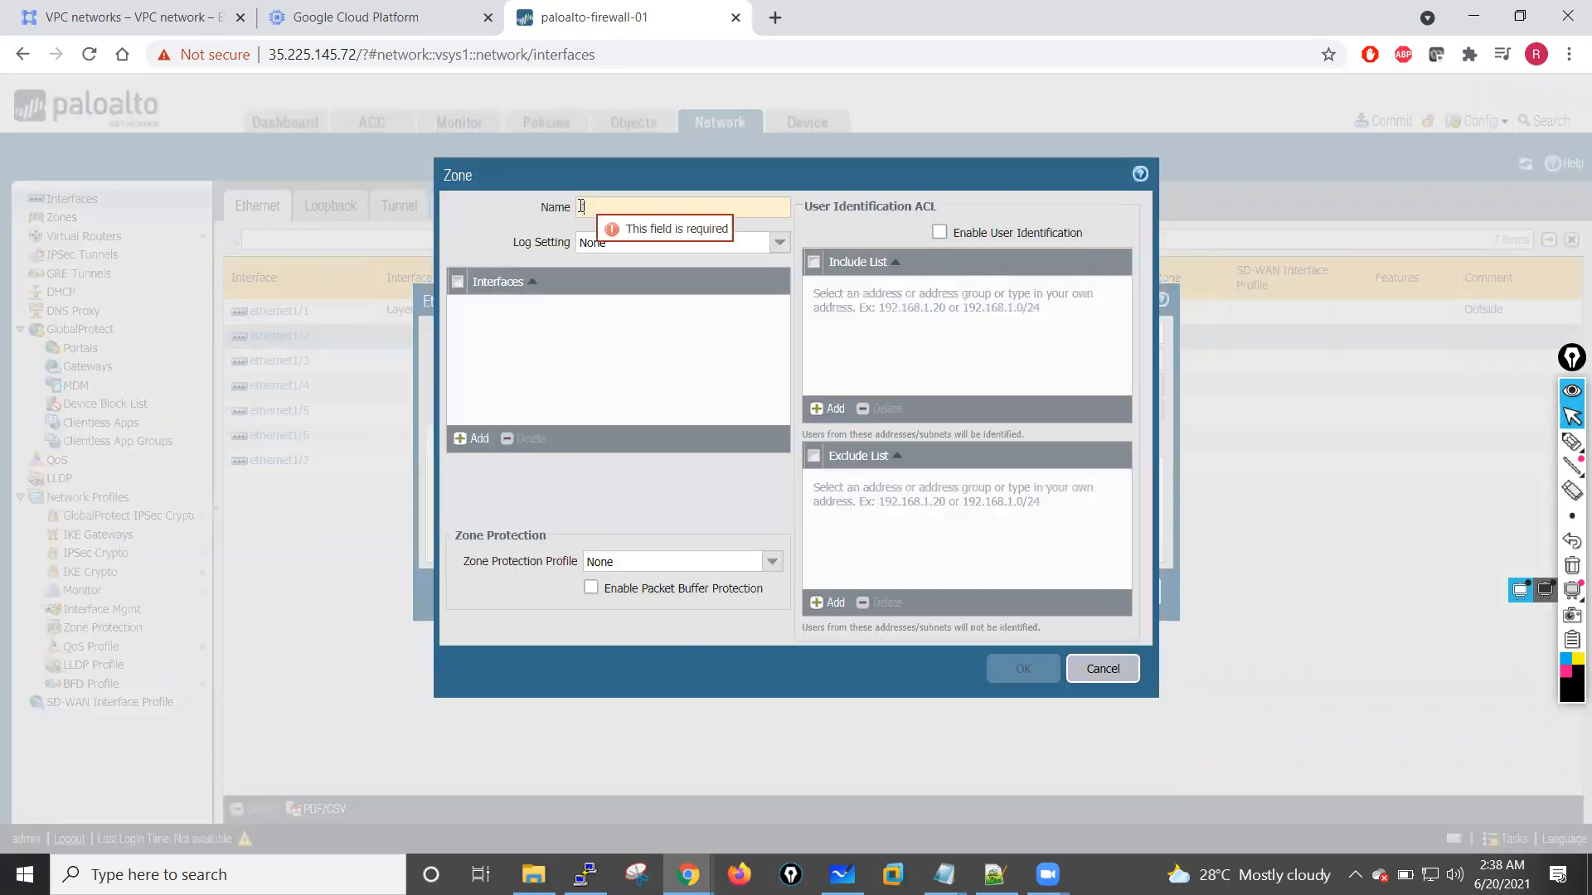
type("Inside")
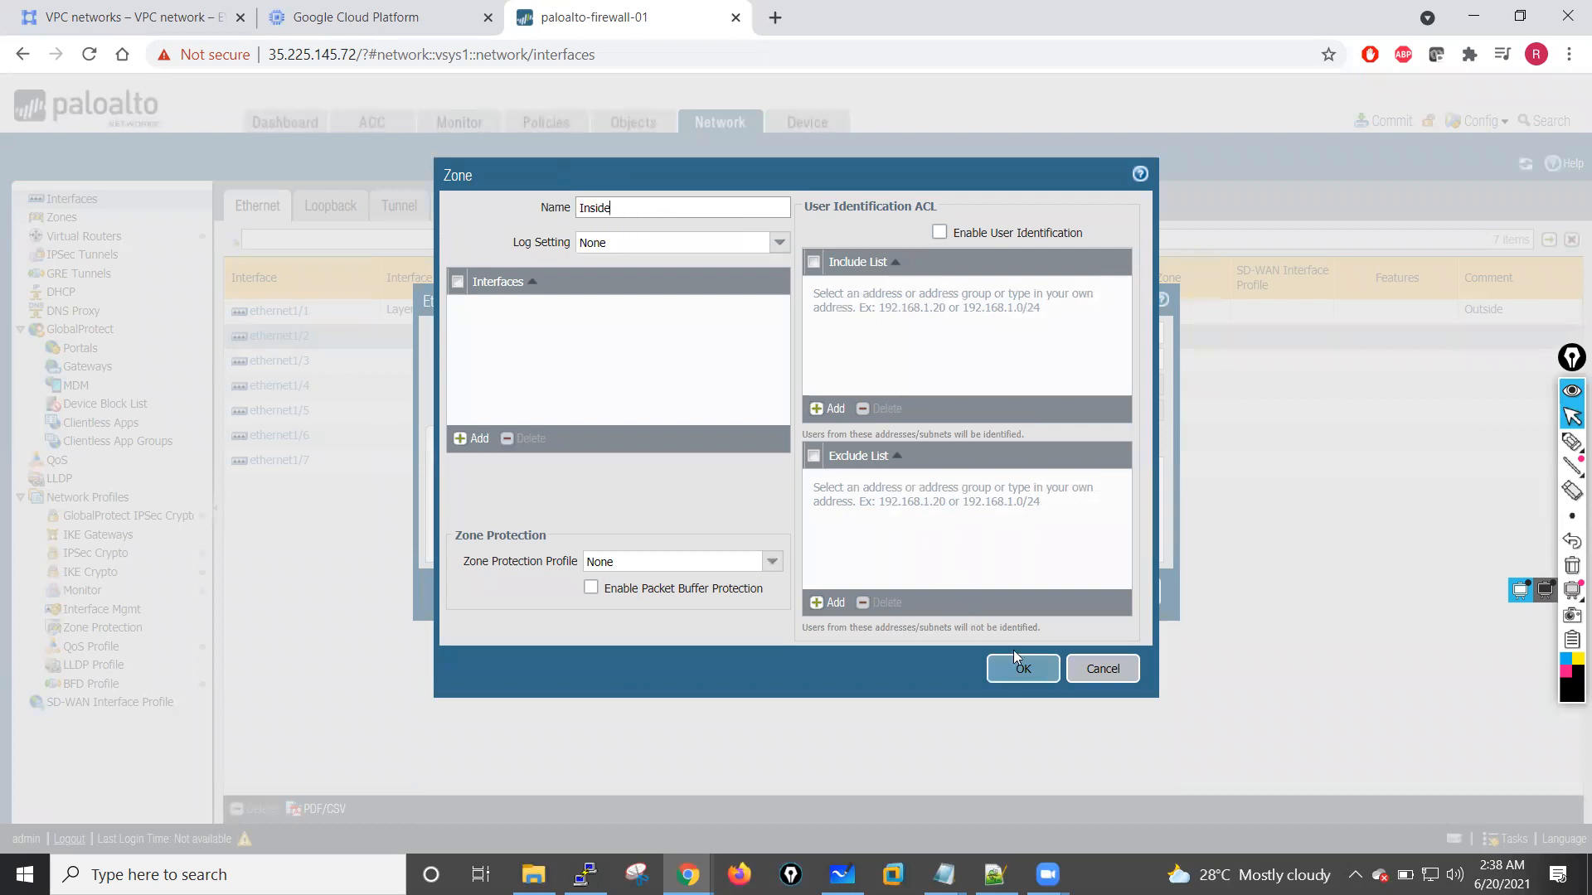
left_click(1021, 672)
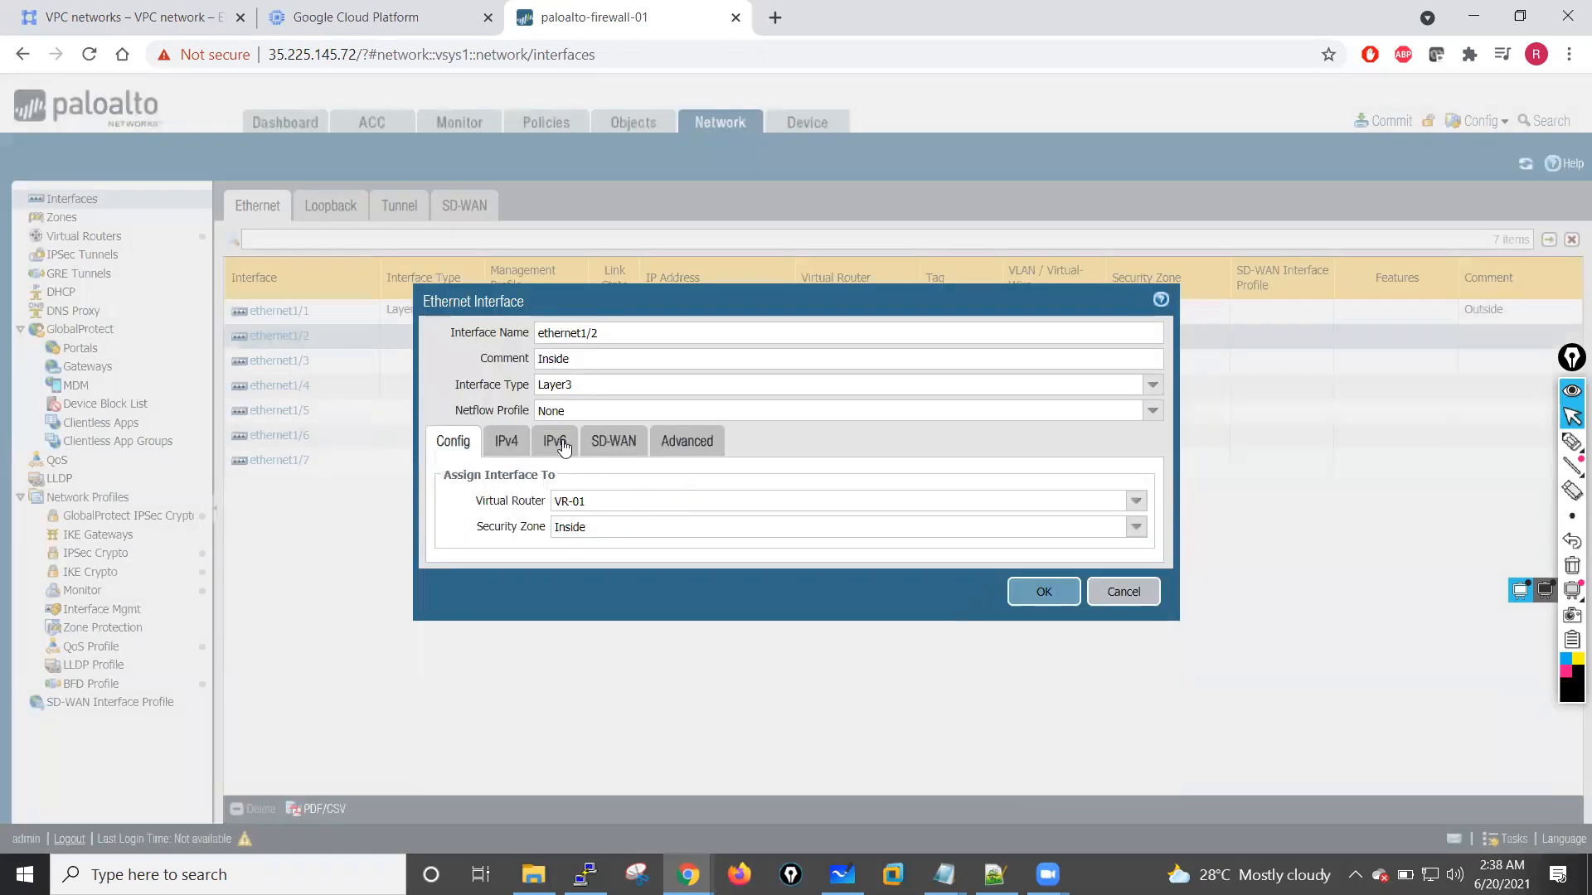
Step: Add the static IPv4 address 10.1.1.2/24 to ethernet1/2
left_click(505, 440)
left_click(456, 666)
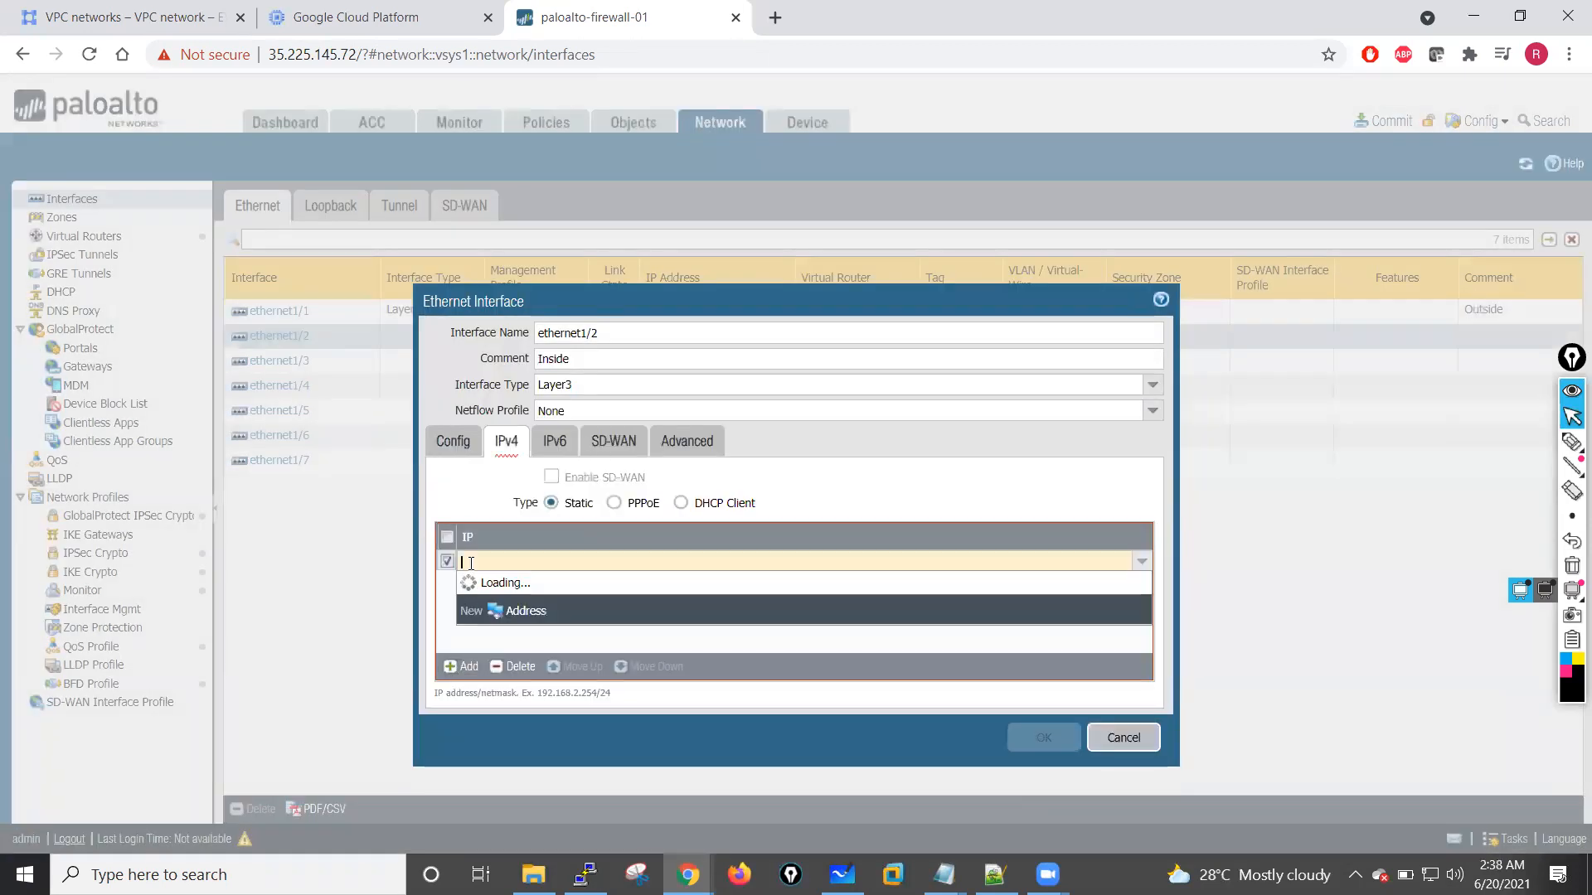
type("10.1")
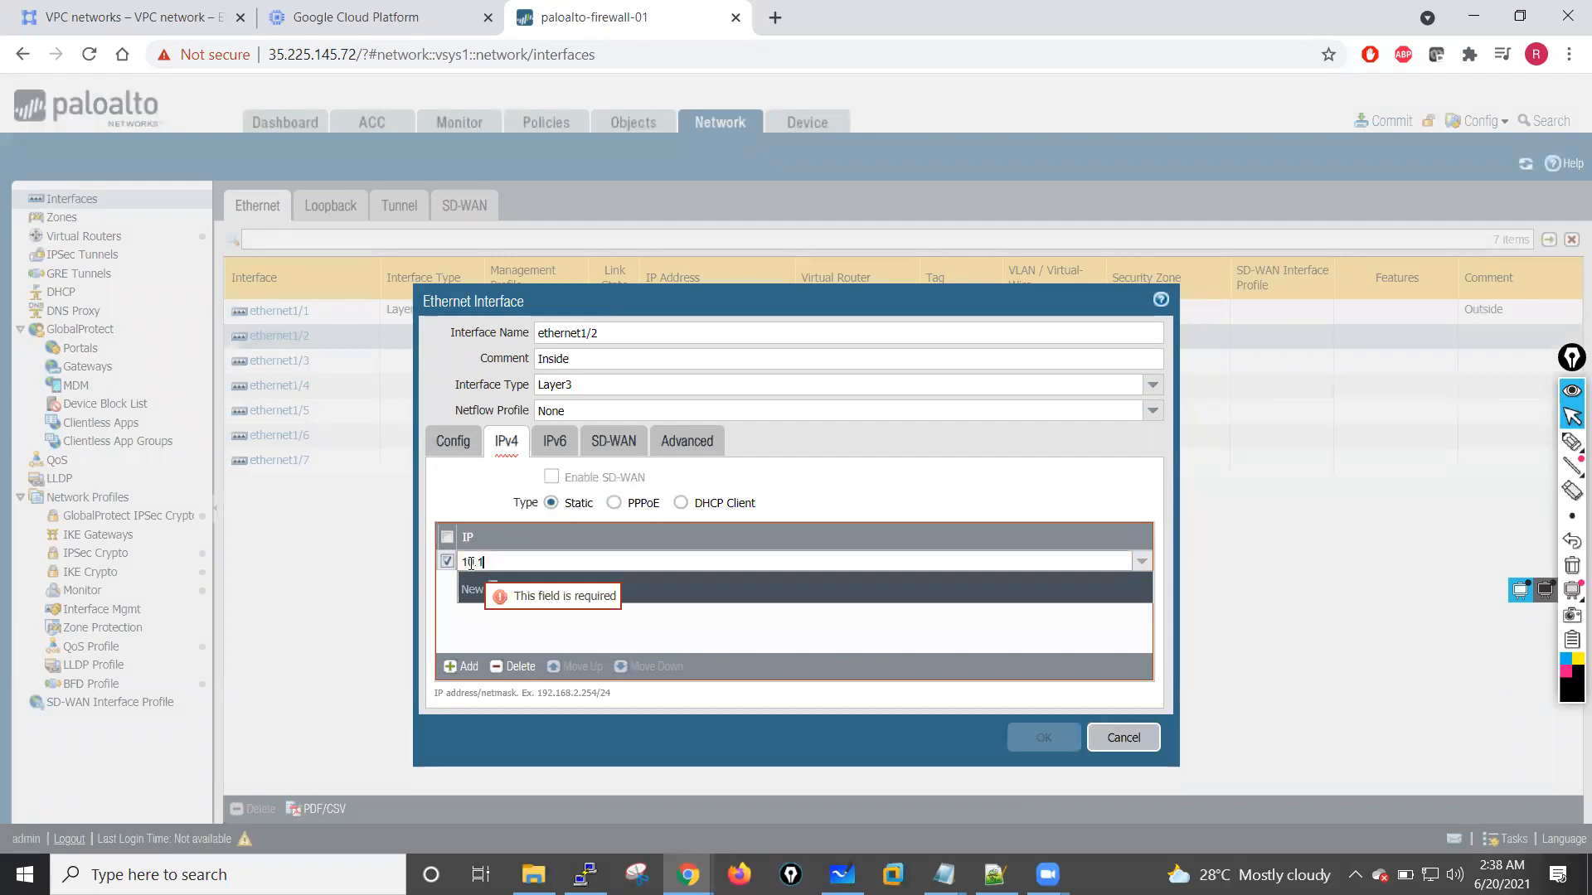
type(".1.2")
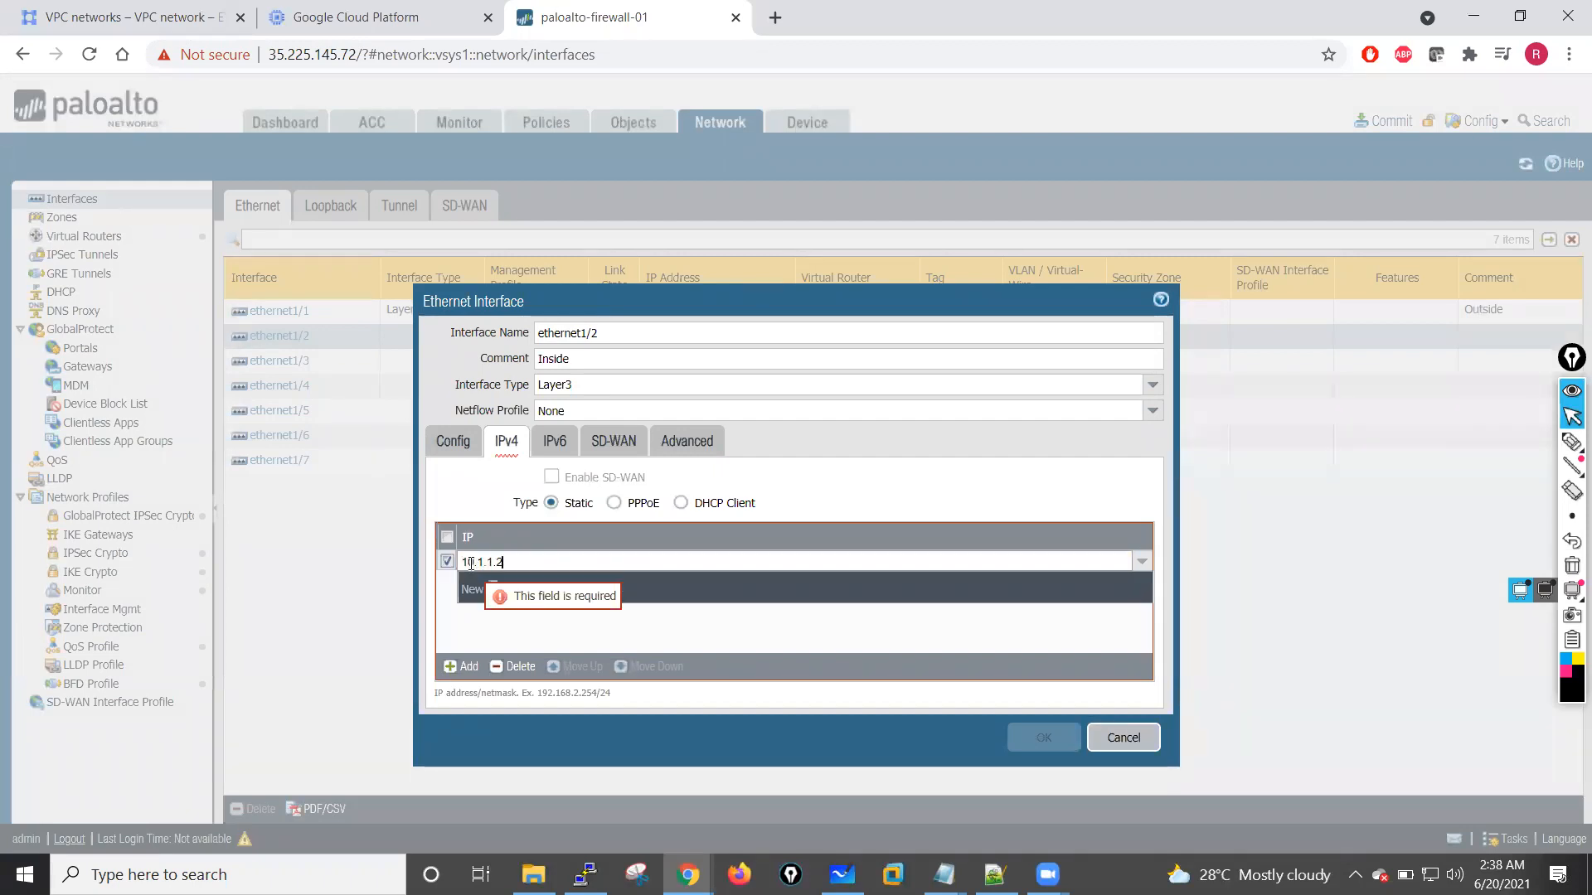
type("/24")
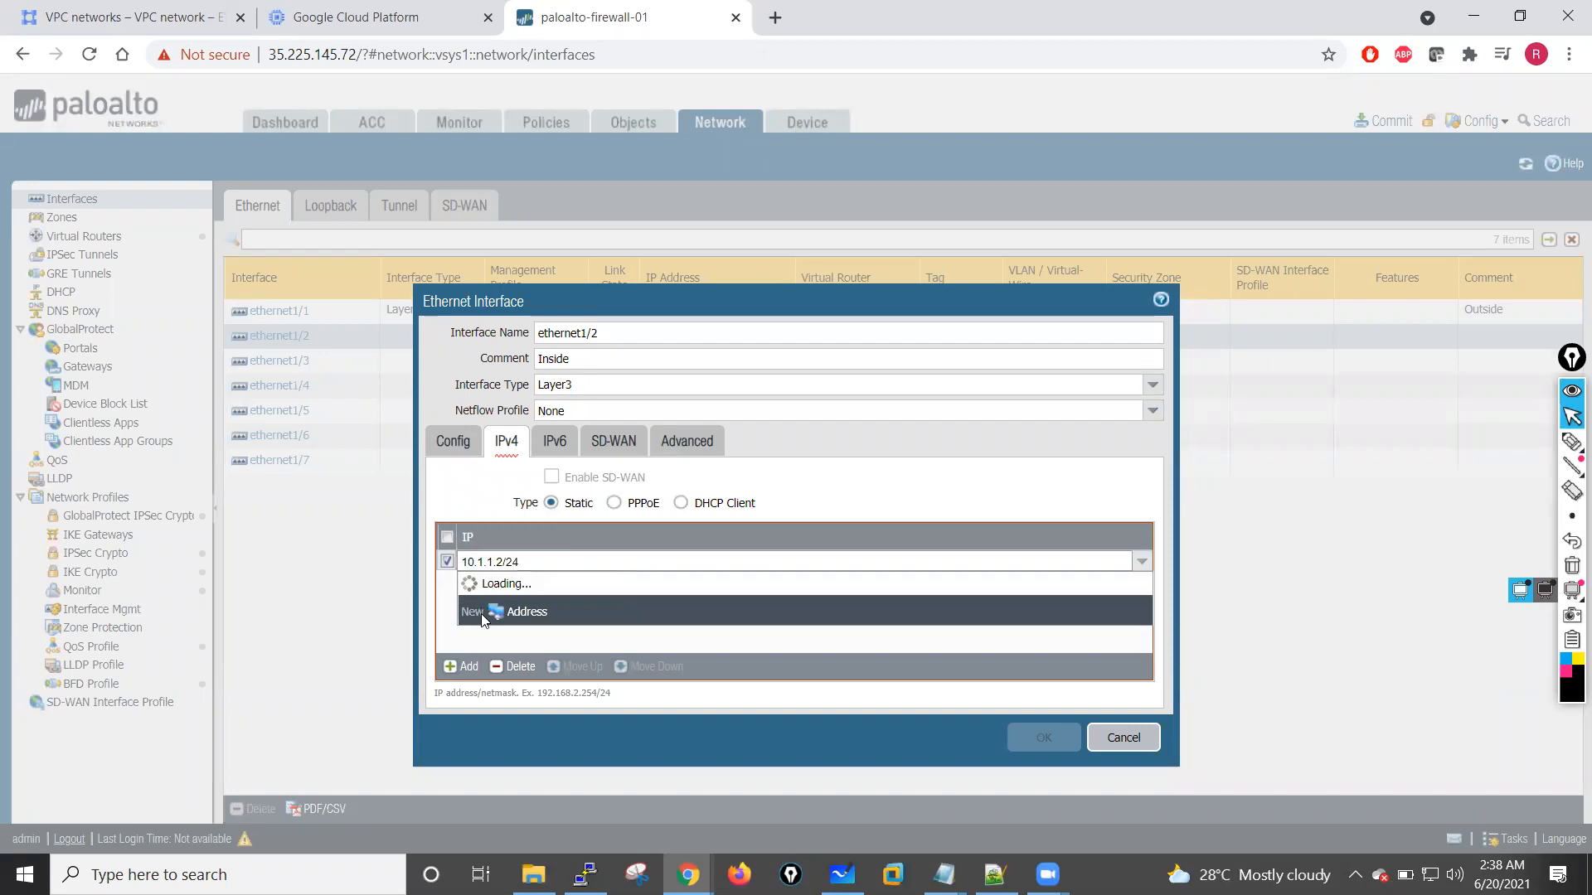
left_click(476, 633)
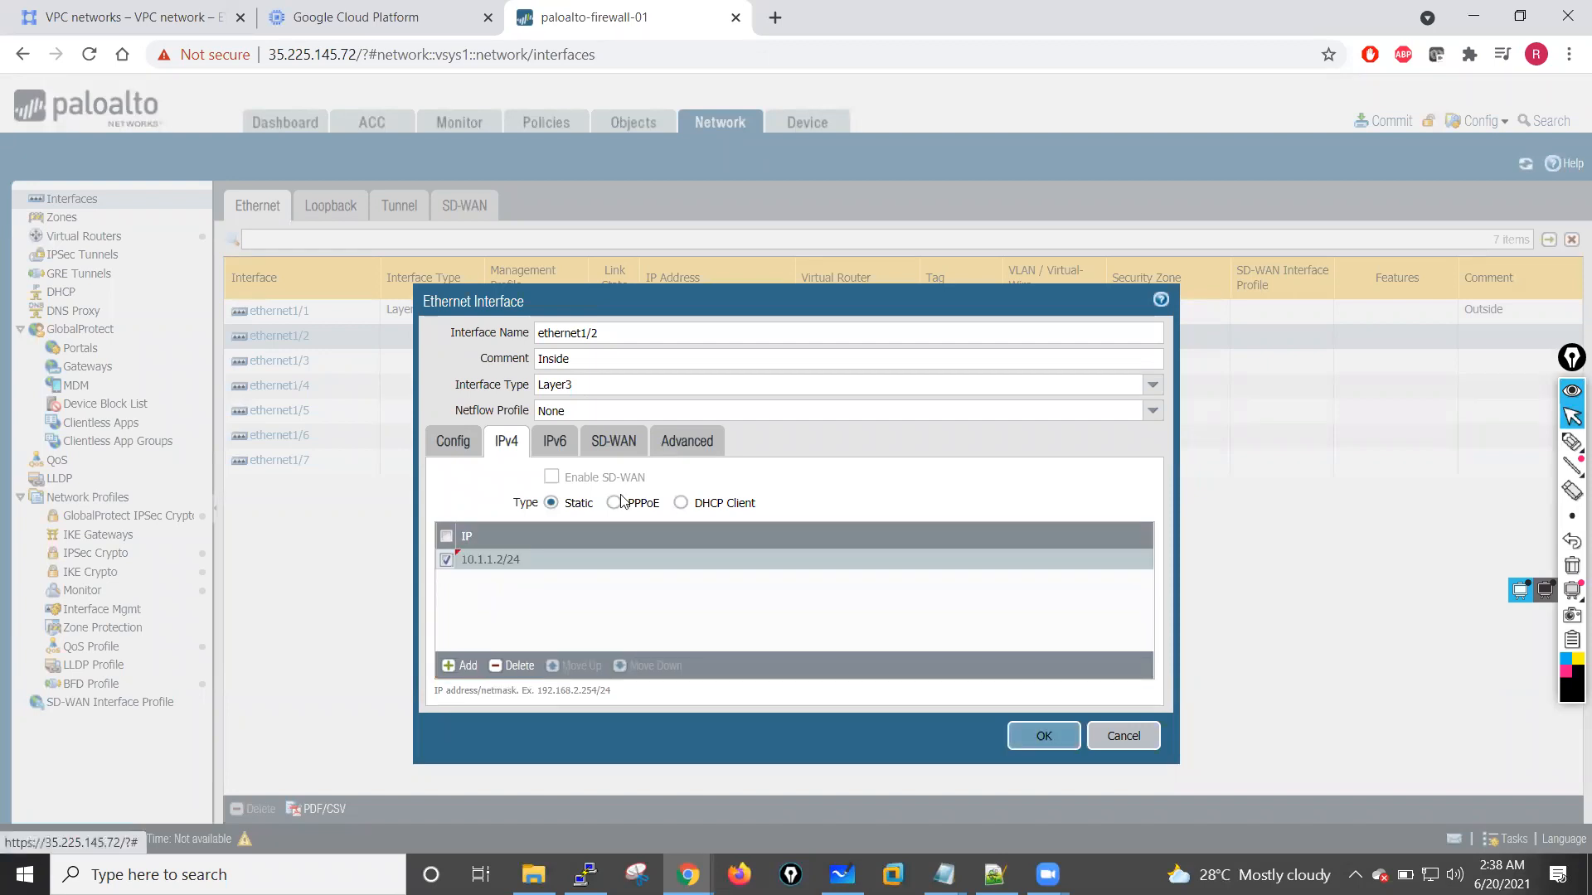
Step: Set the link state of ethernet1/2 to up, apply the Ping management profile, and review its router, zone and IPv4 settings
left_click(668, 445)
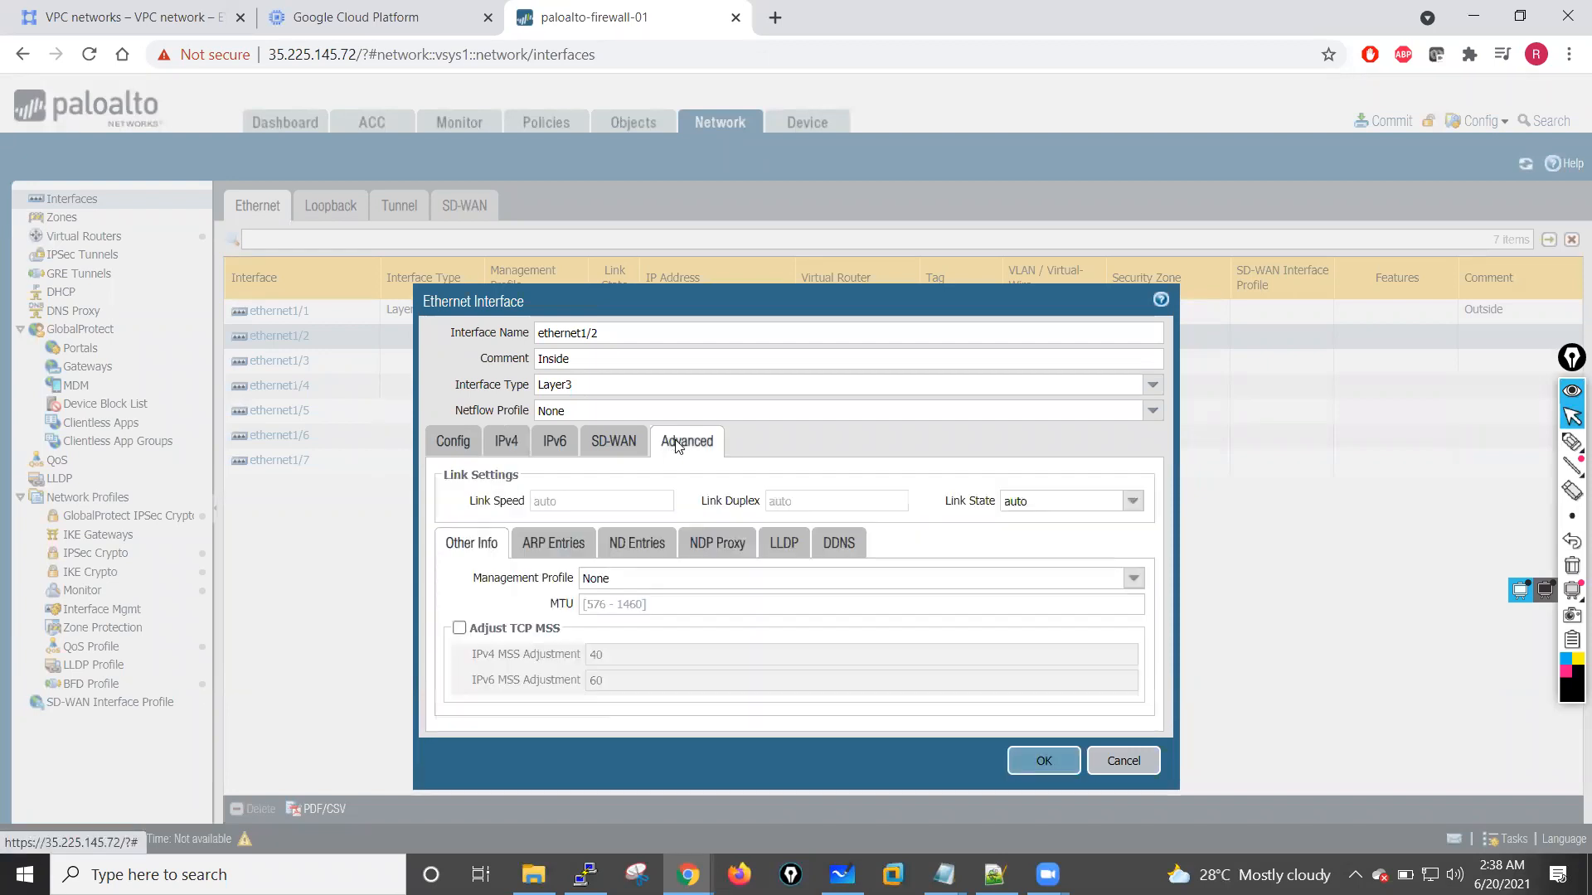
left_click(1131, 500)
left_click(1020, 535)
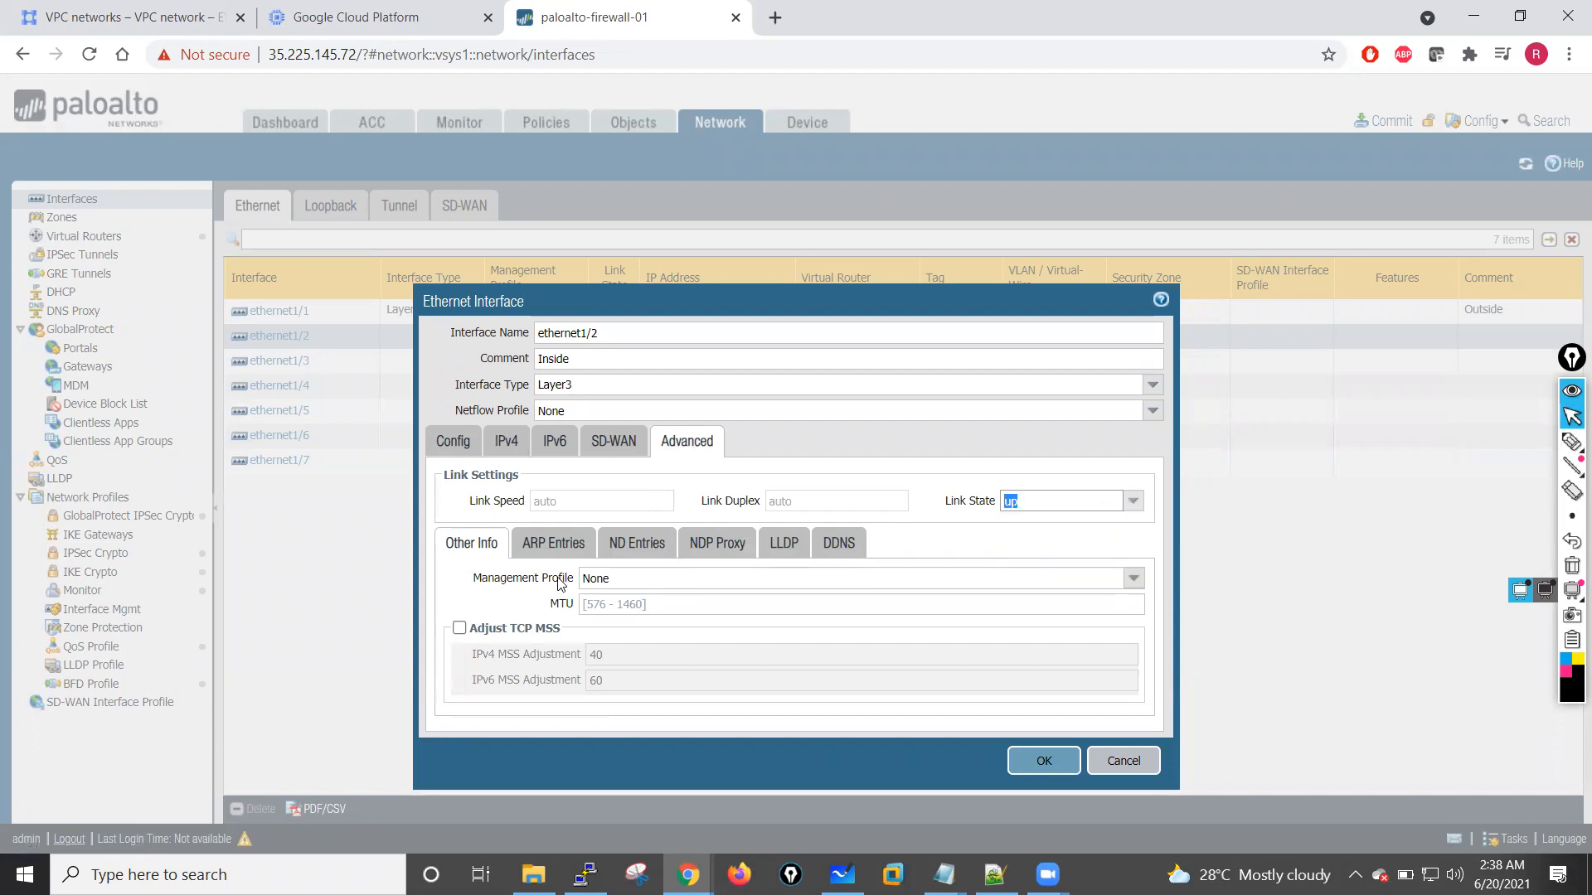
left_click(1133, 578)
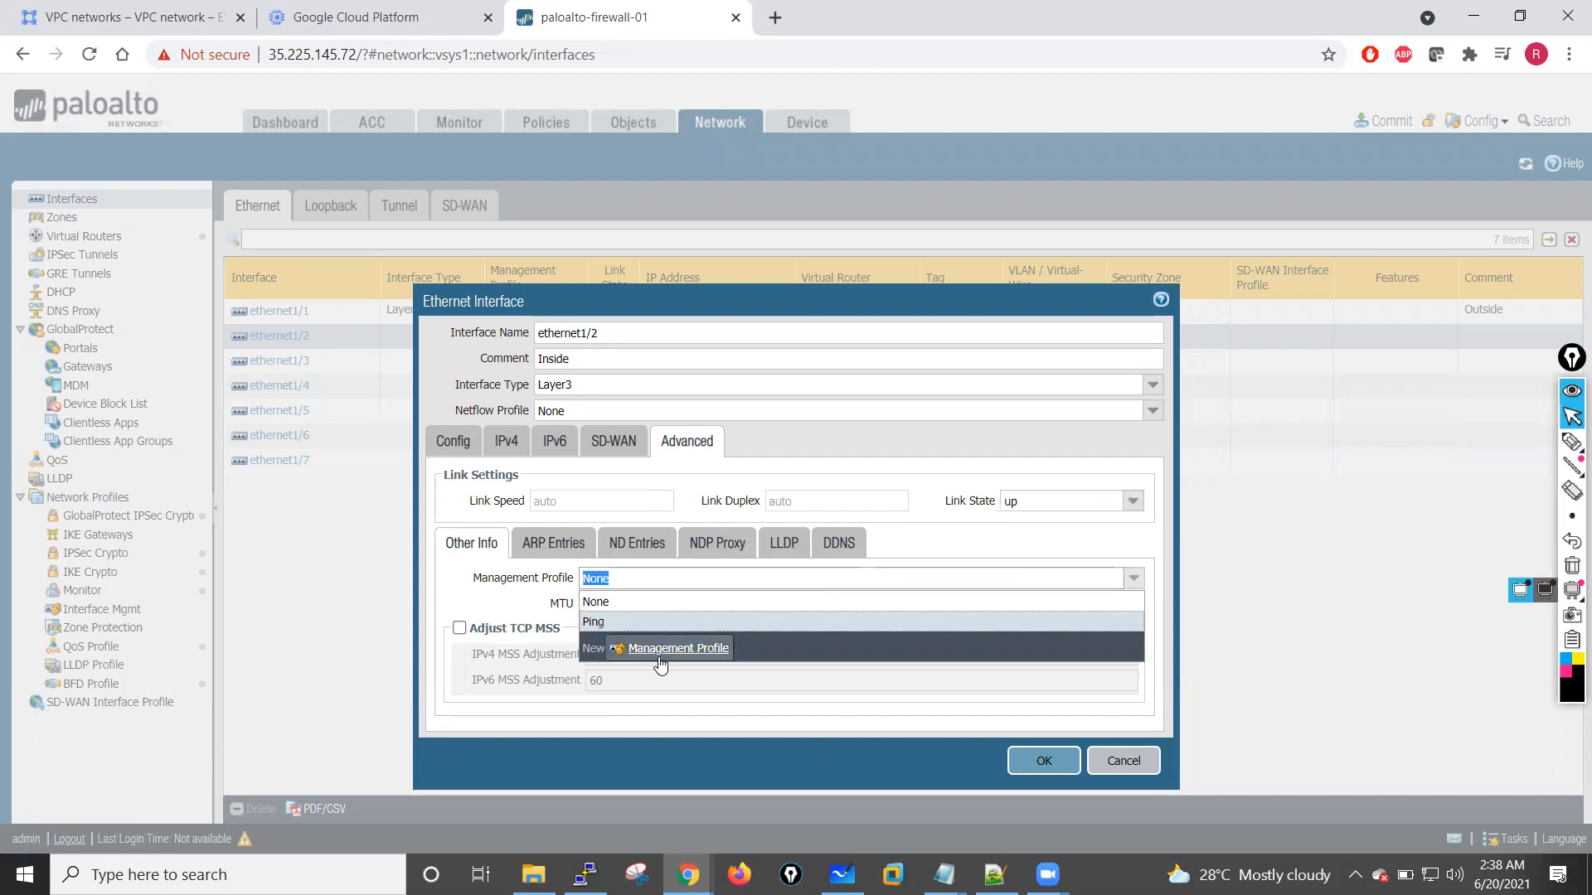
left_click(596, 623)
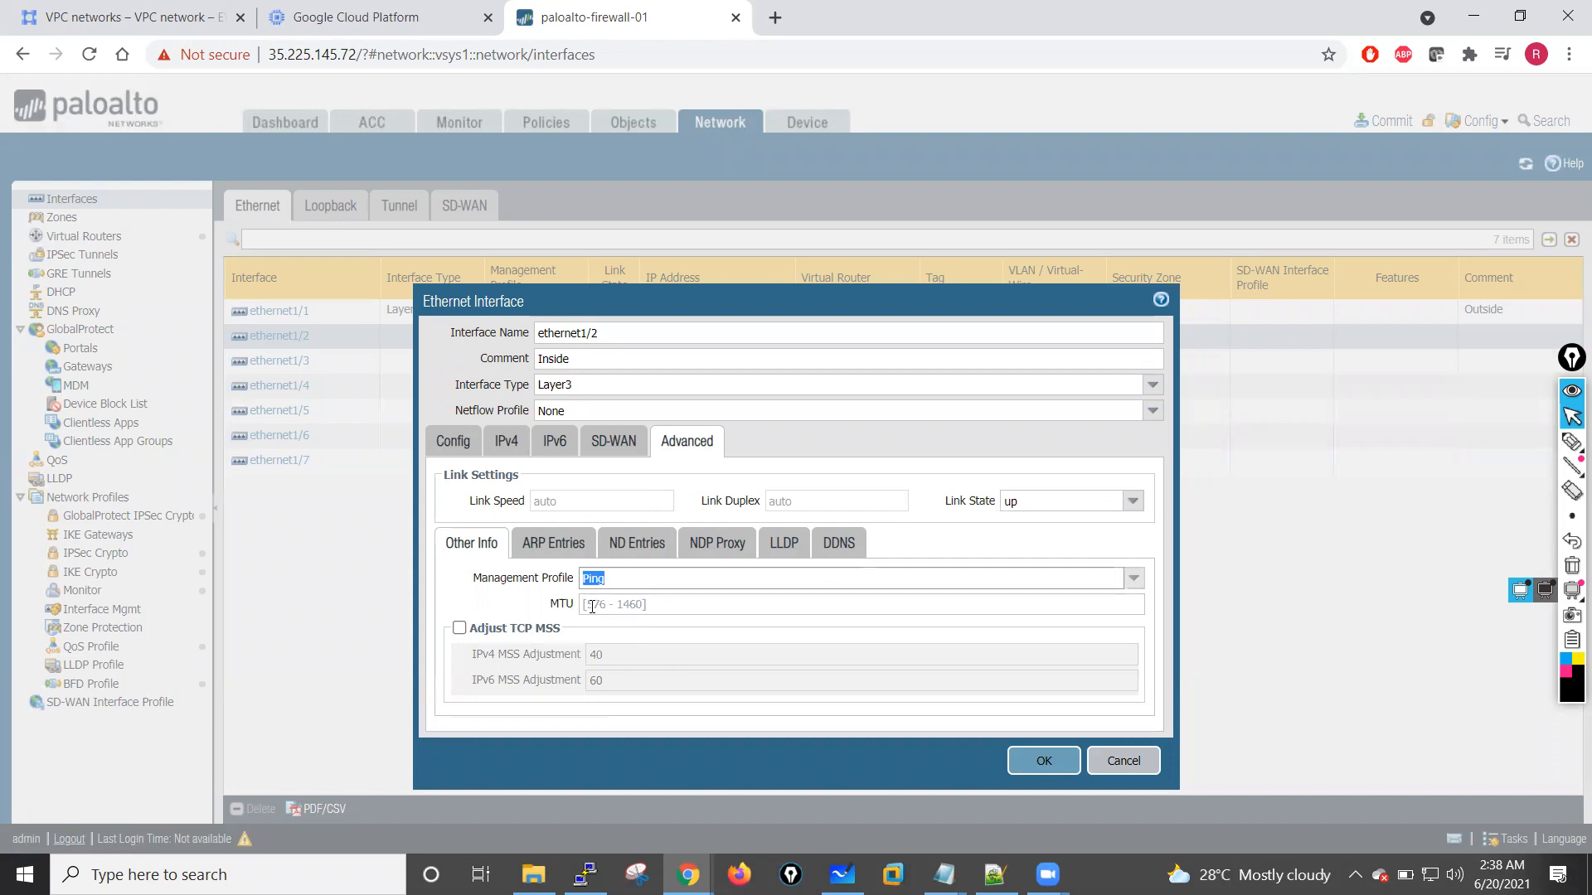
left_click(455, 444)
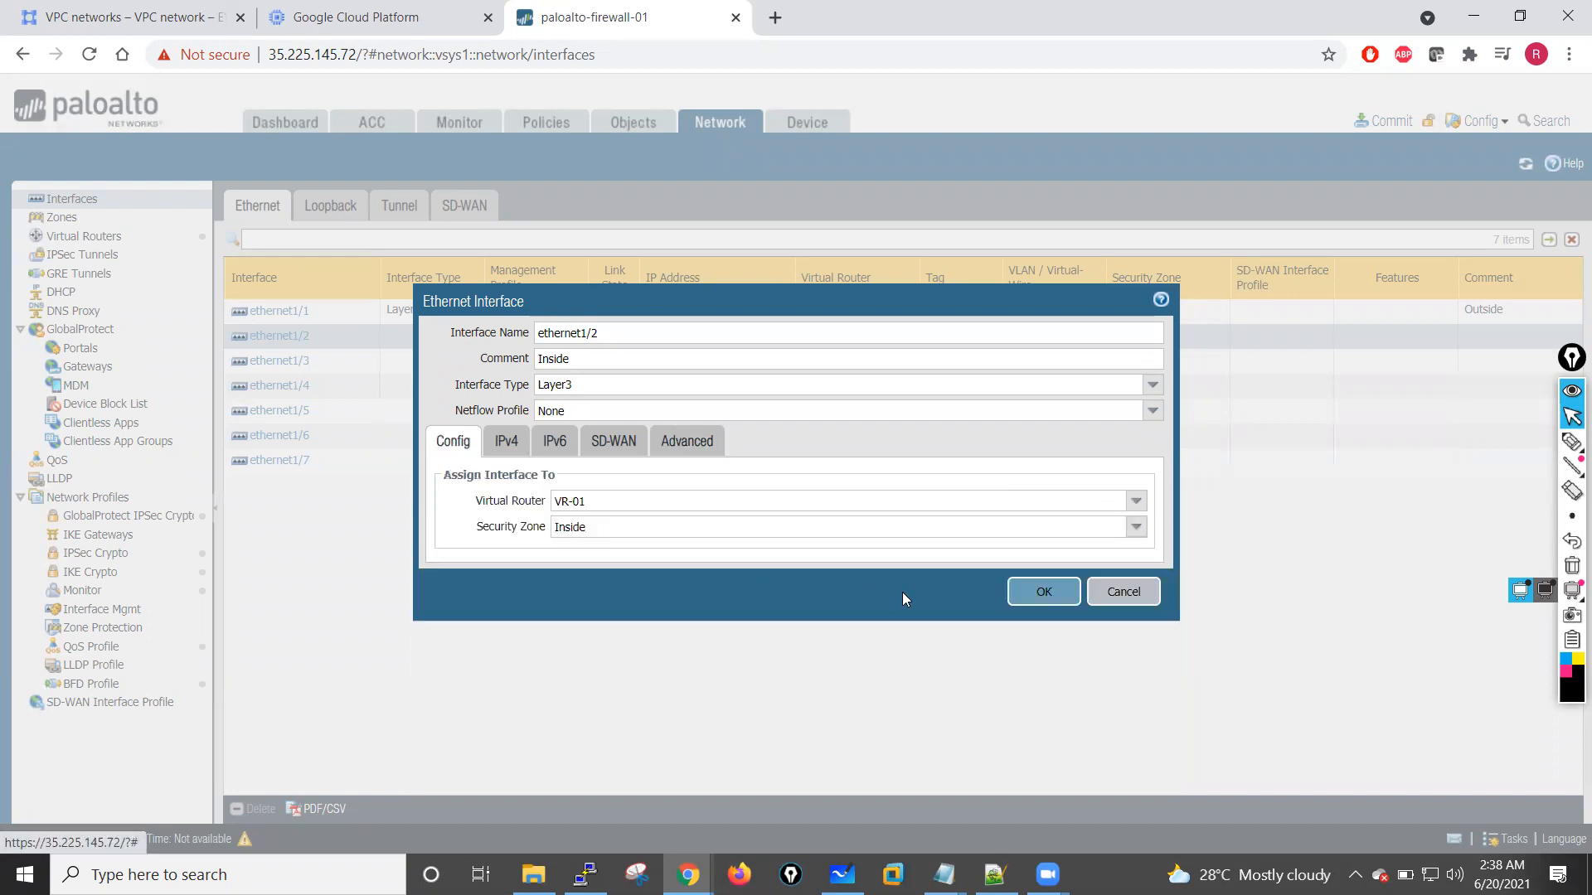
left_click(509, 444)
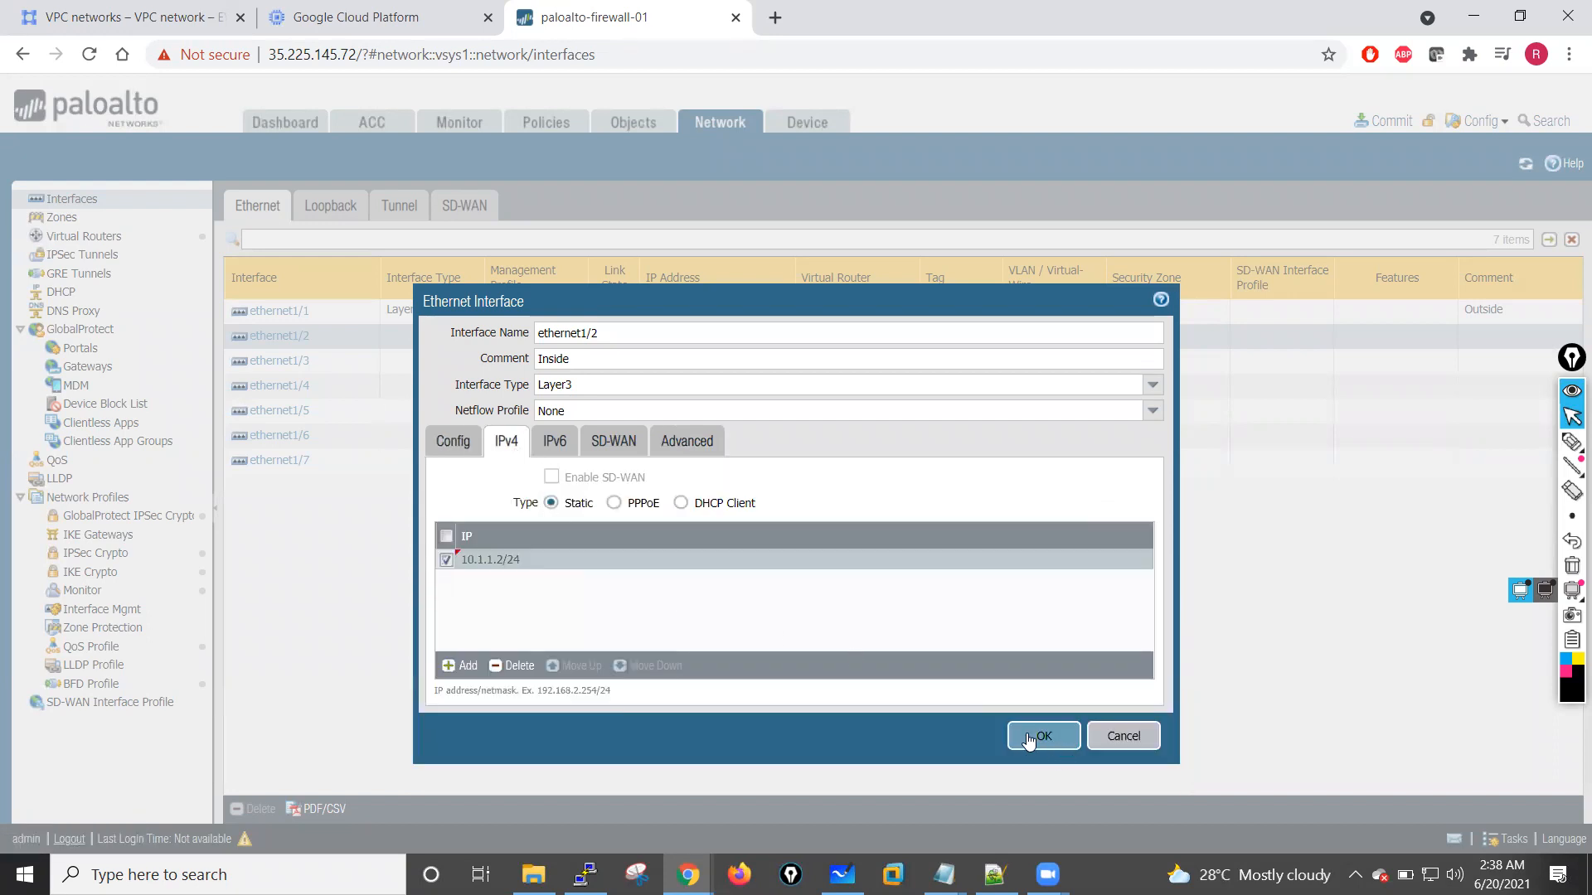
Step: Save the ethernet1/2 settings and start a new IPv4 static route named Default-Route in virtual router VR-01
left_click(1028, 737)
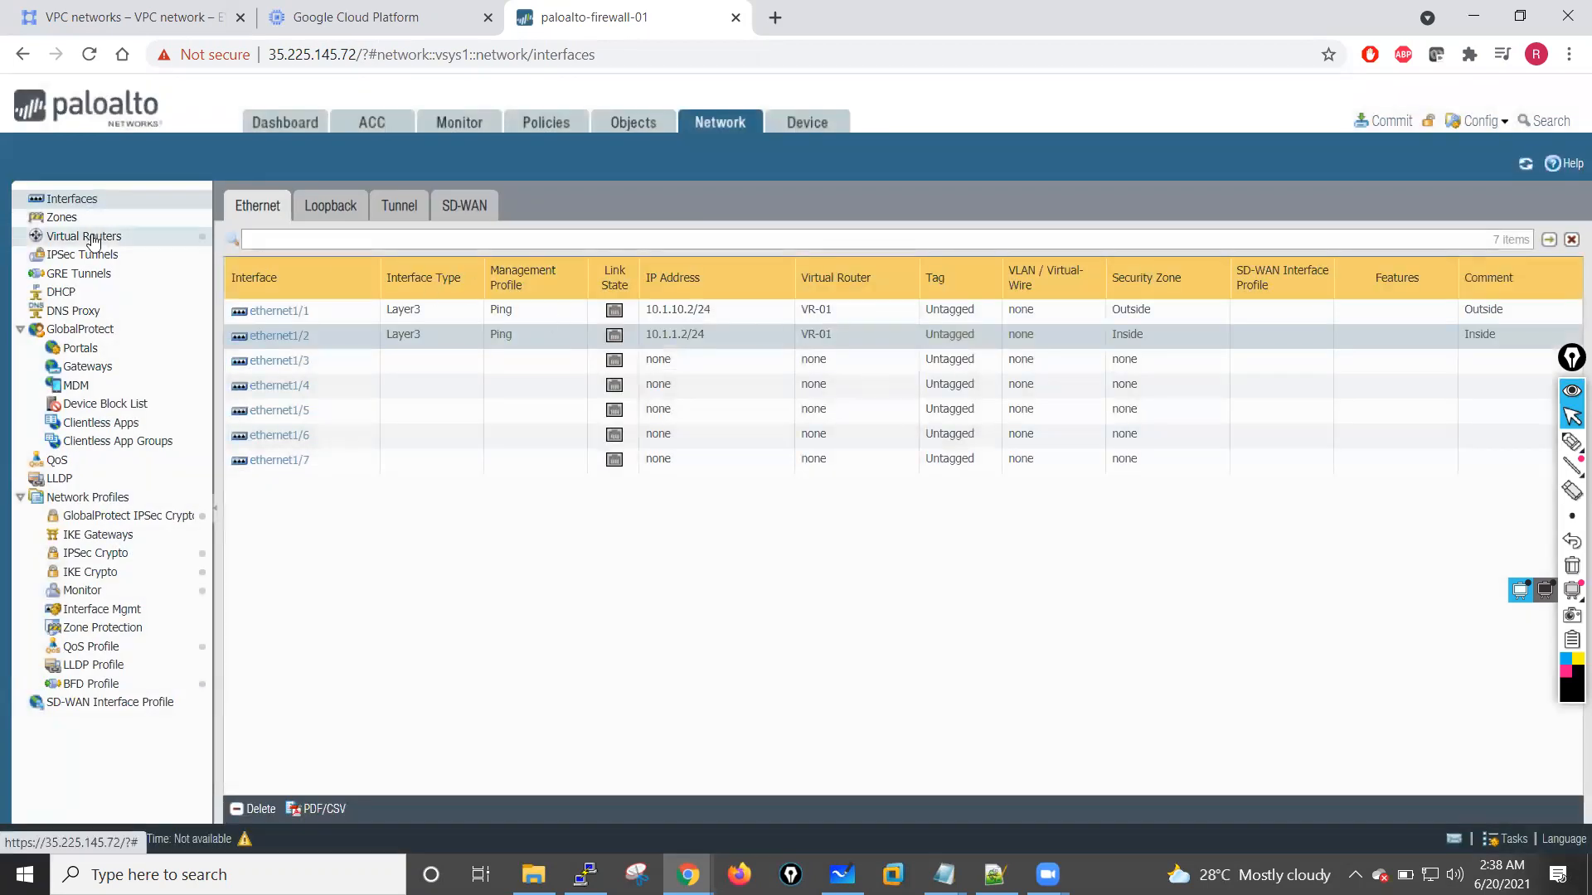
left_click(92, 240)
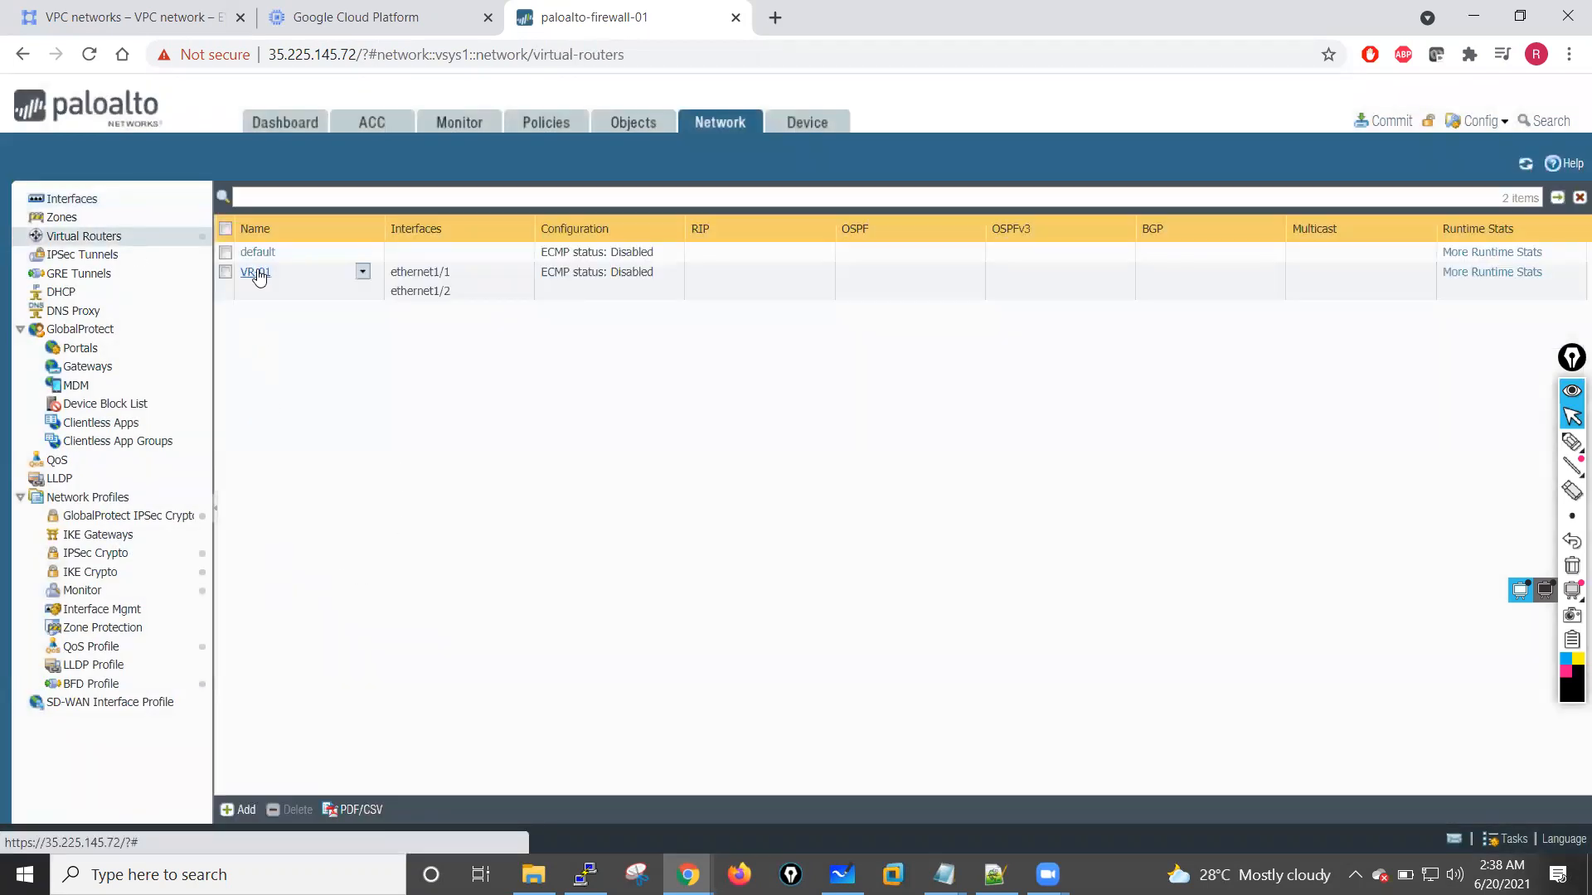
left_click(258, 274)
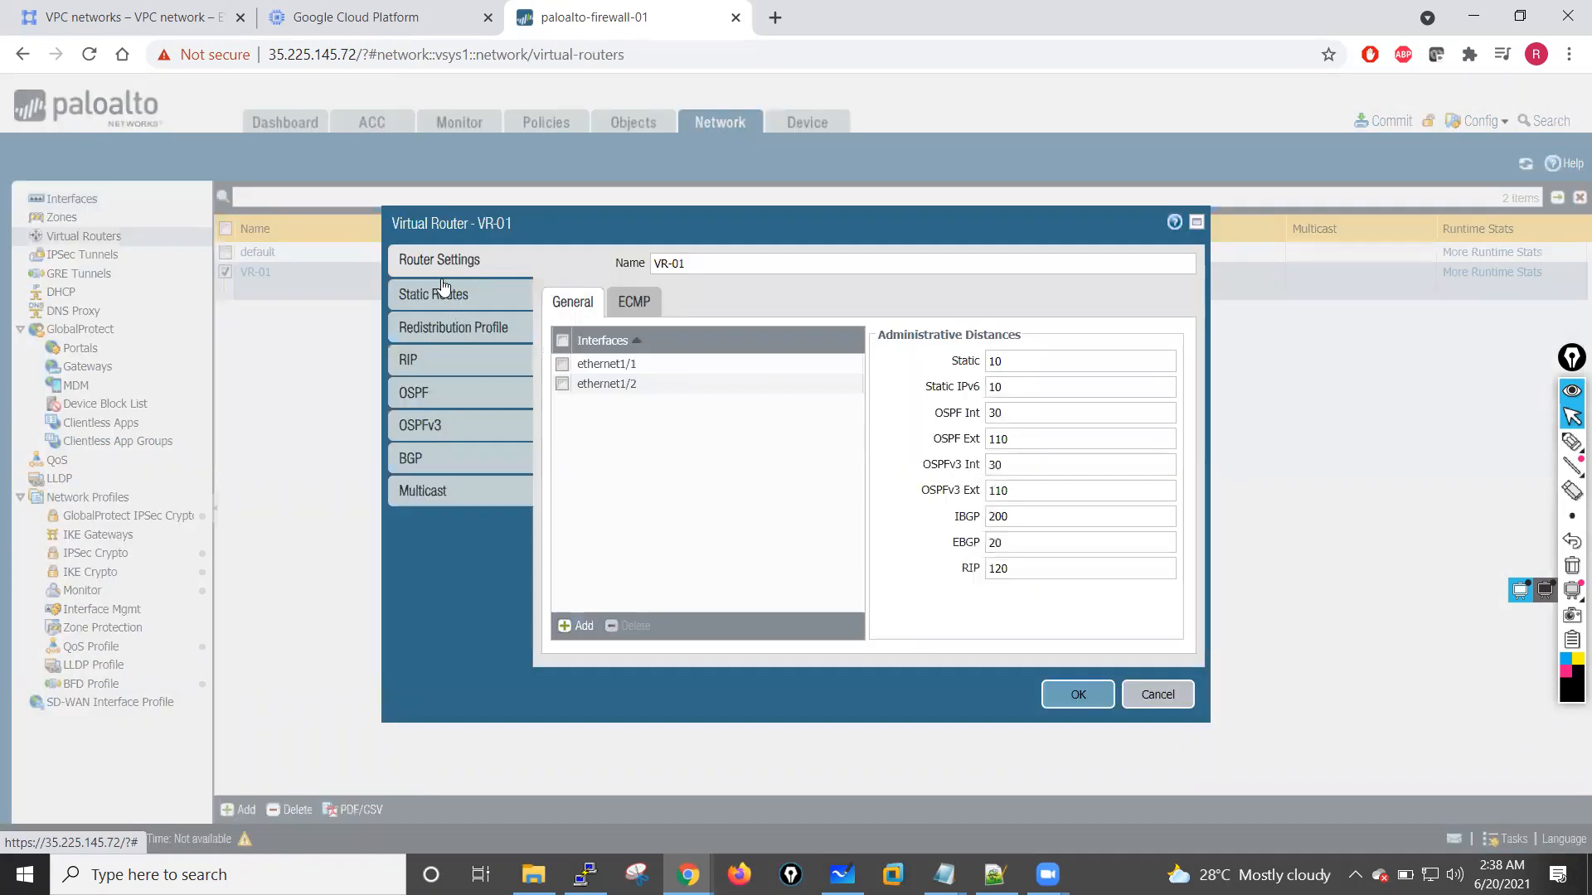
left_click(437, 291)
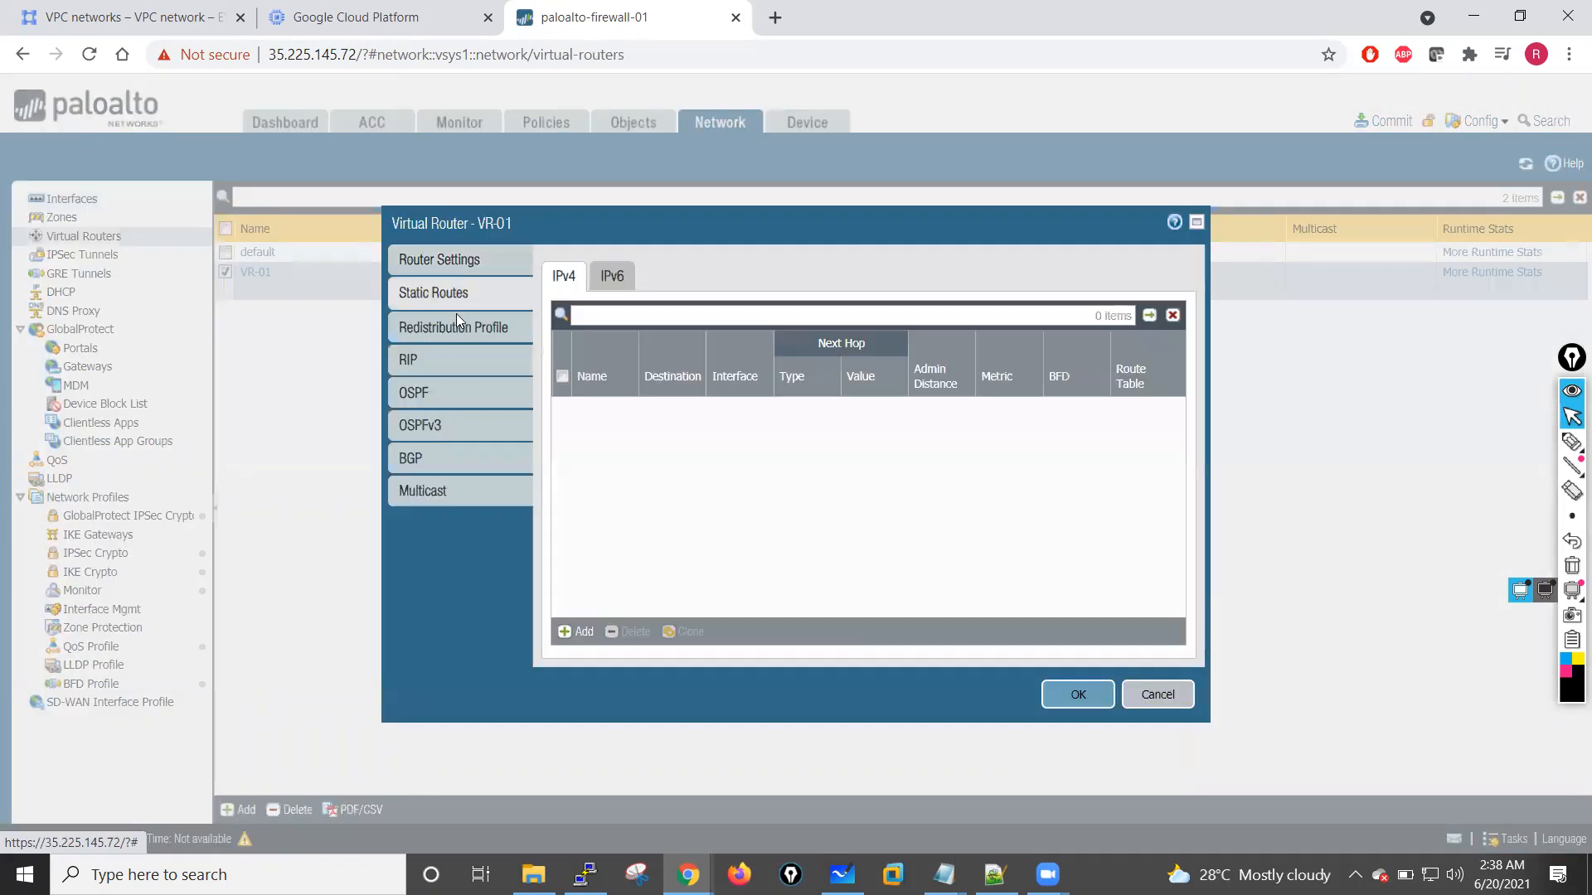
left_click(580, 625)
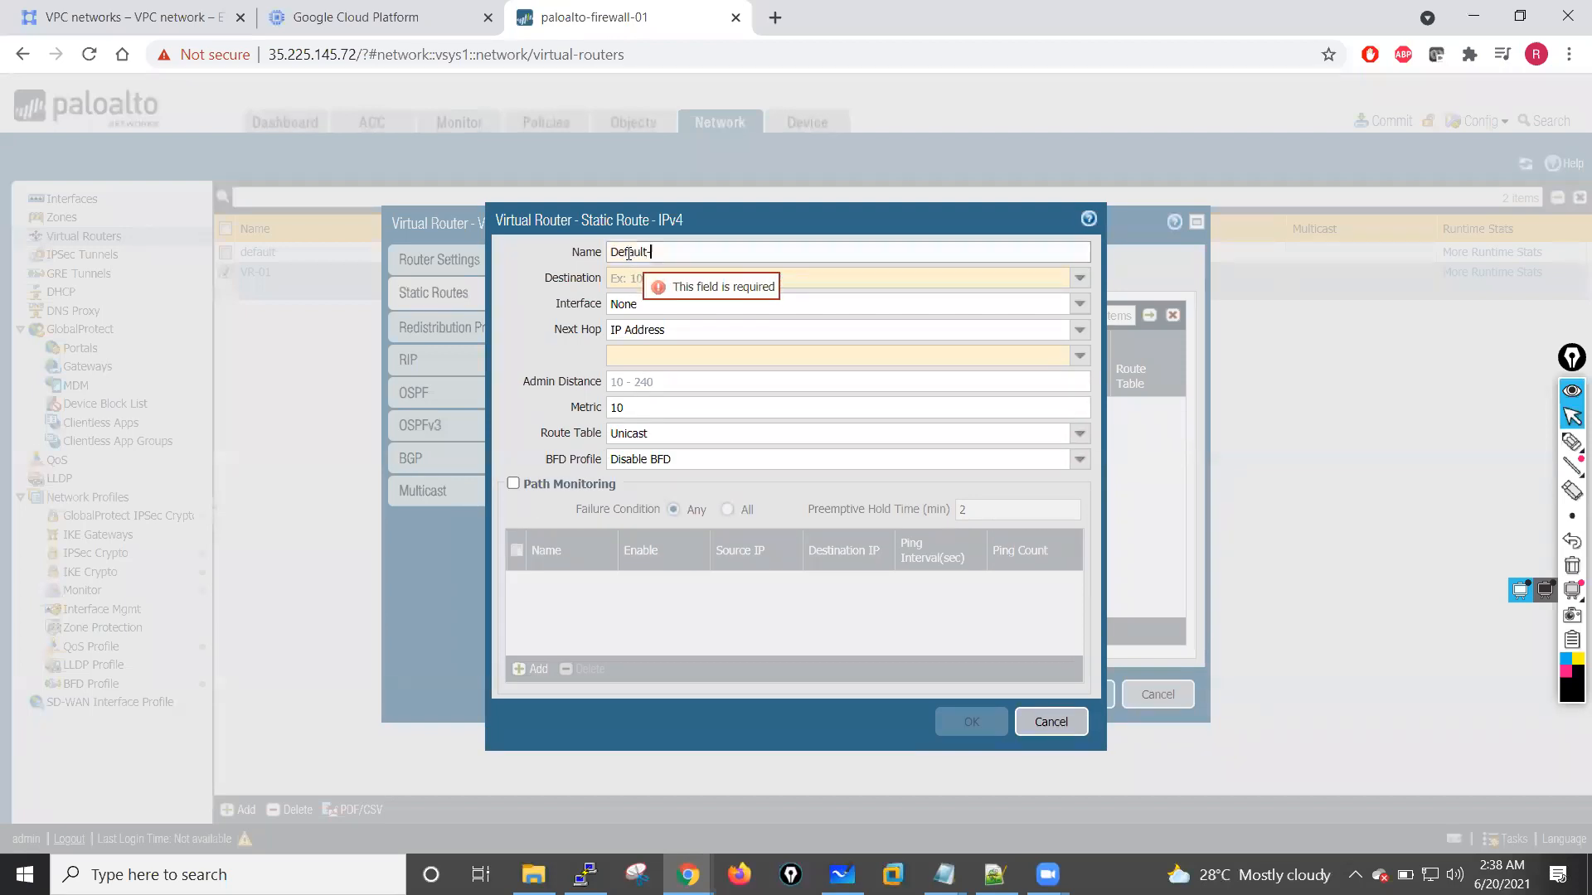
type("te")
Step: Set the static route's destination to 0.0.0.0/0 and its outgoing interface to ethernet1/1
left_click(628, 270)
type("0.0.0.0/0")
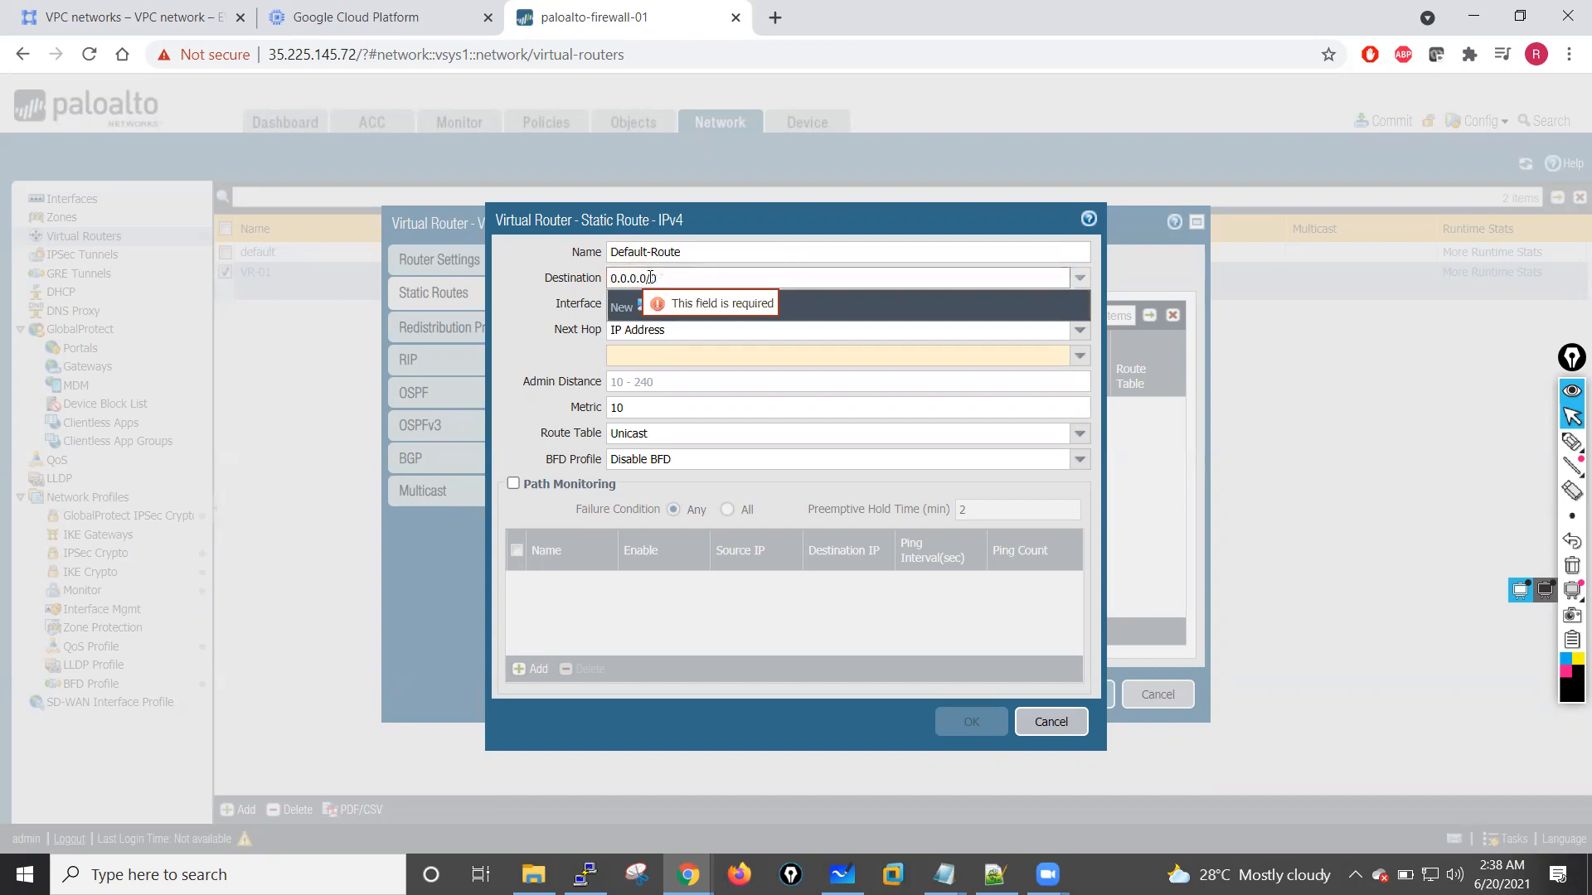
key("Tab")
left_click(1078, 304)
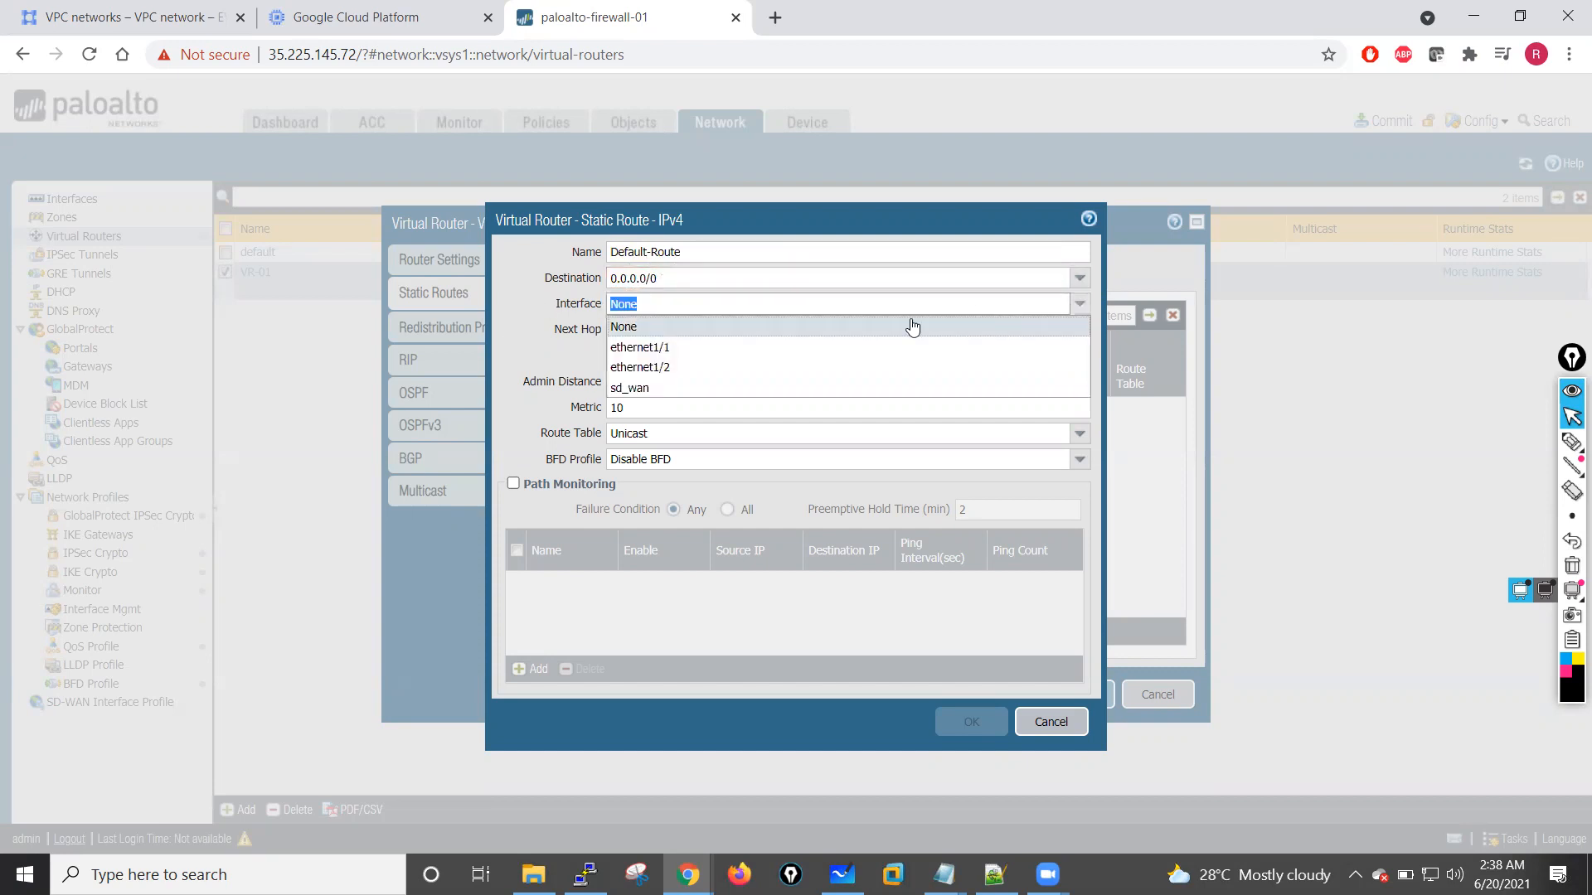
left_click(658, 355)
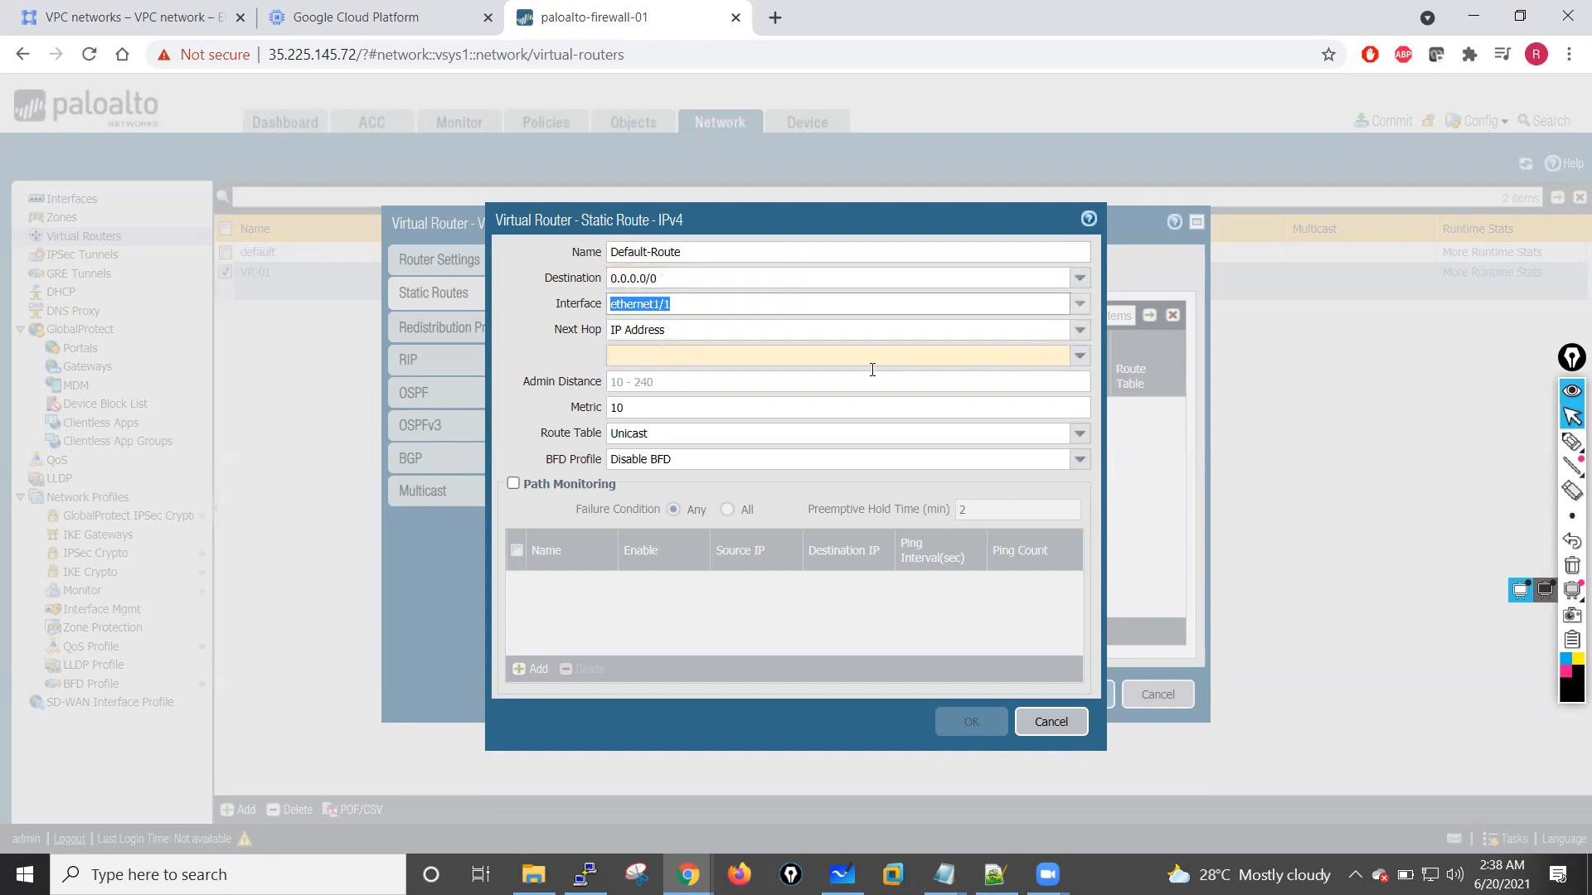
Step: Set the default route's next hop IP address to 10.1.10.1 and save the route to VR-01
left_click(780, 360)
type("1")
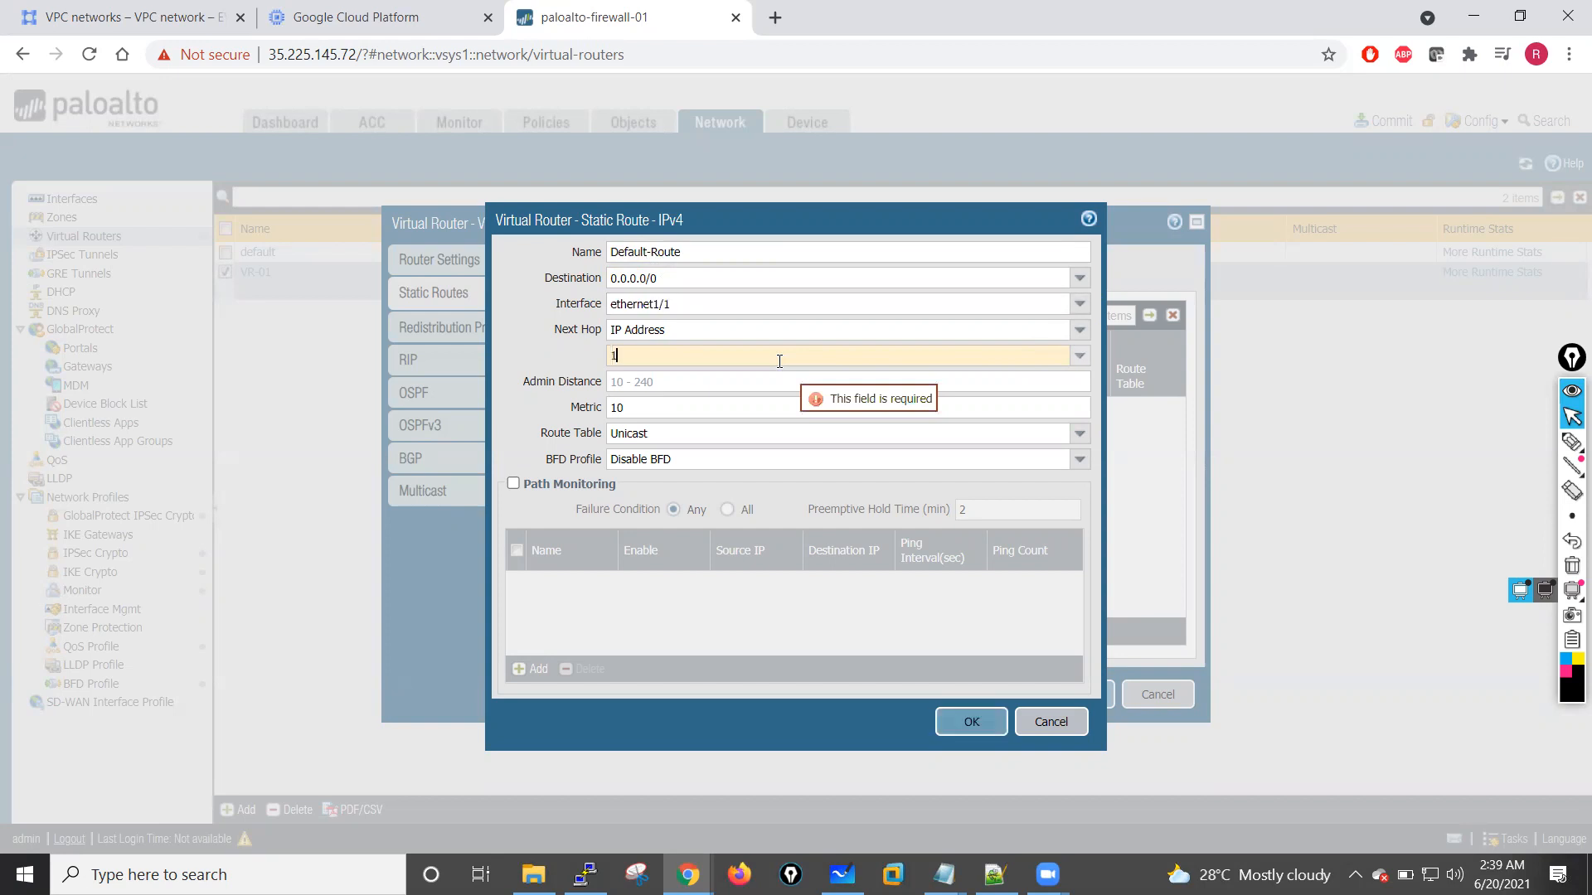
type("0.1.10.1")
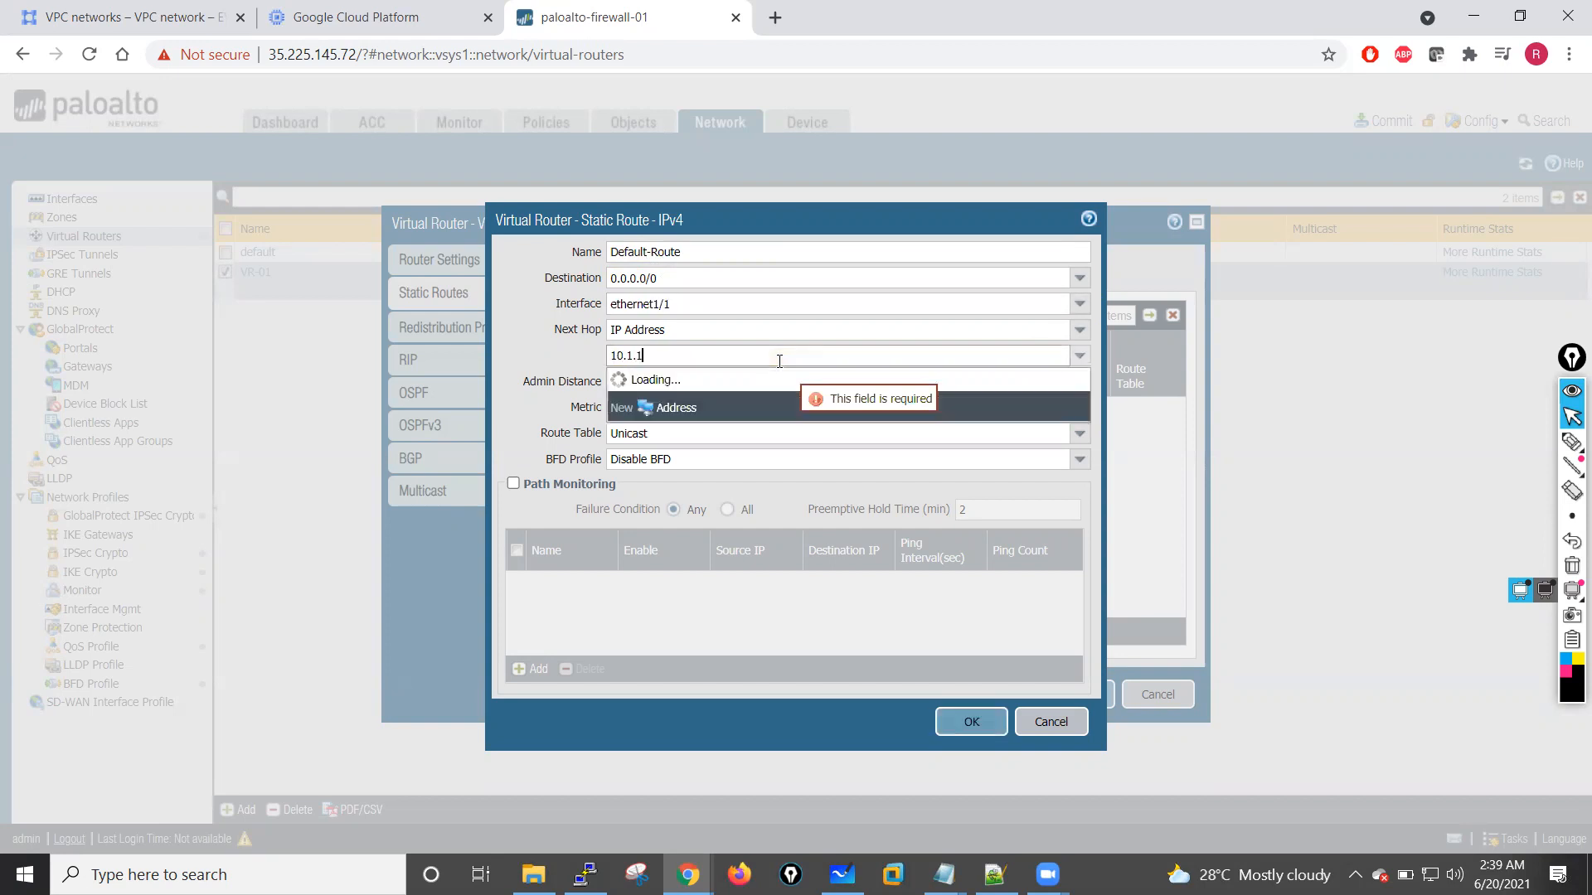
left_click(509, 348)
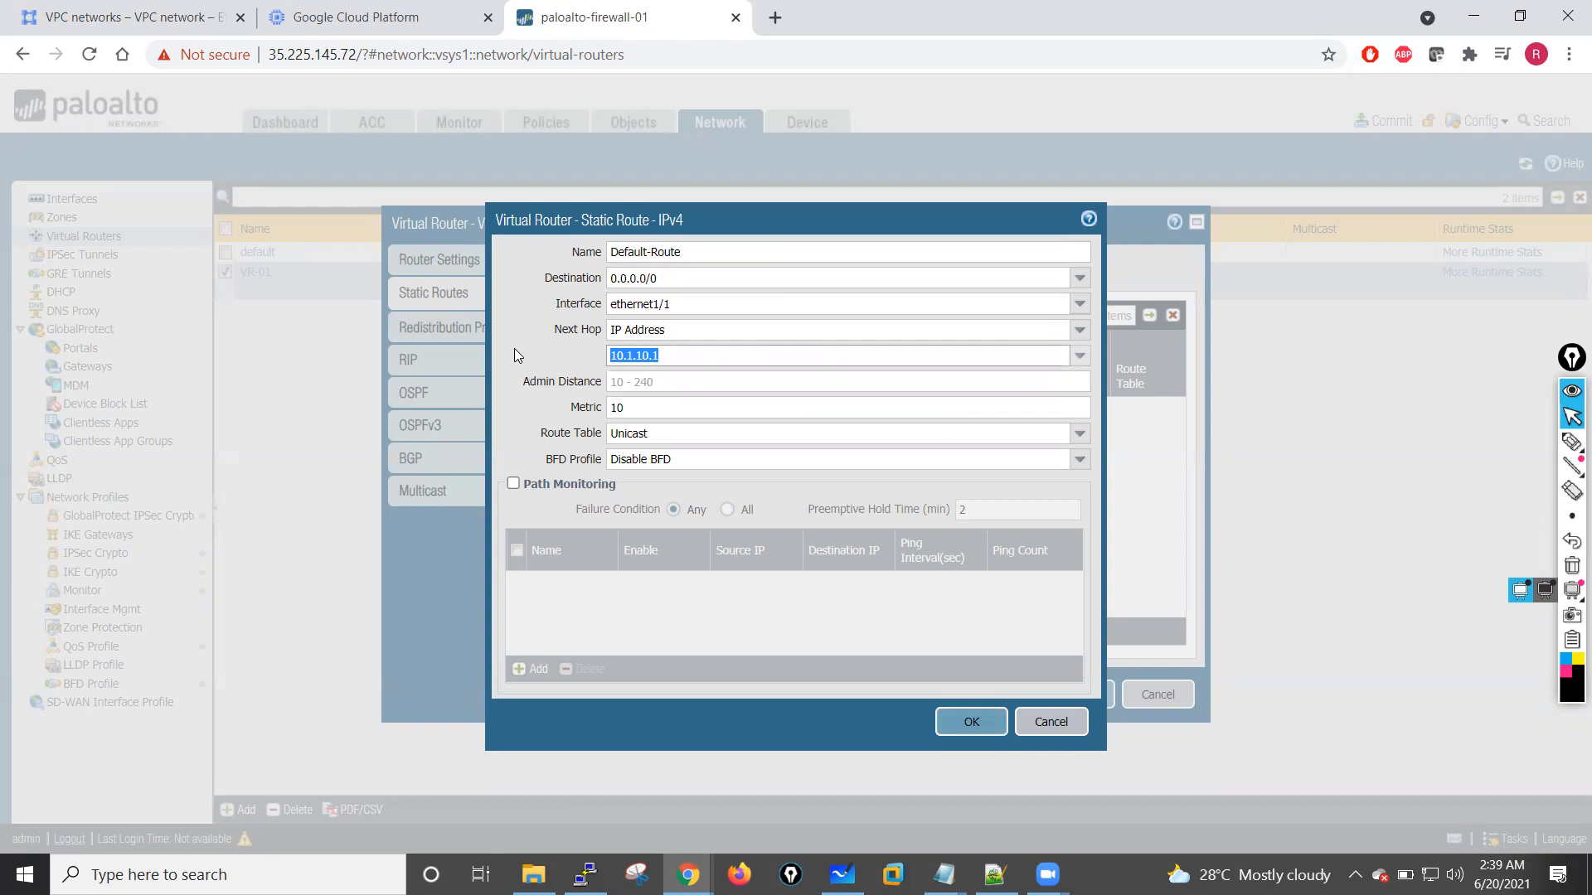
left_click(967, 723)
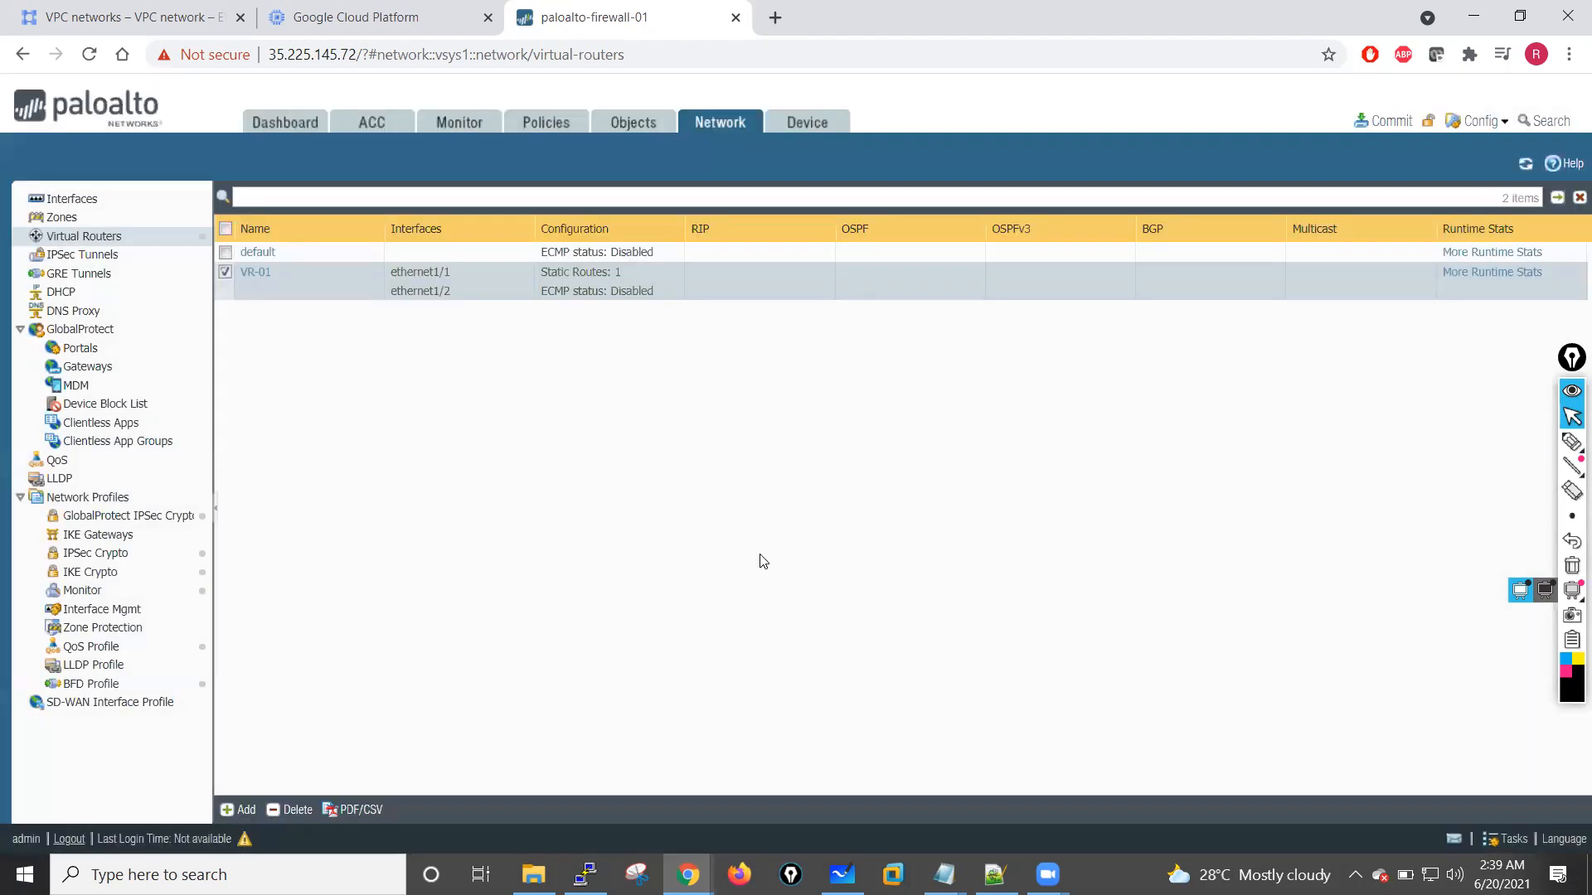
Step: Create a security policy rule named Allow-Internet-Access with Inside as its source zone
left_click(572, 131)
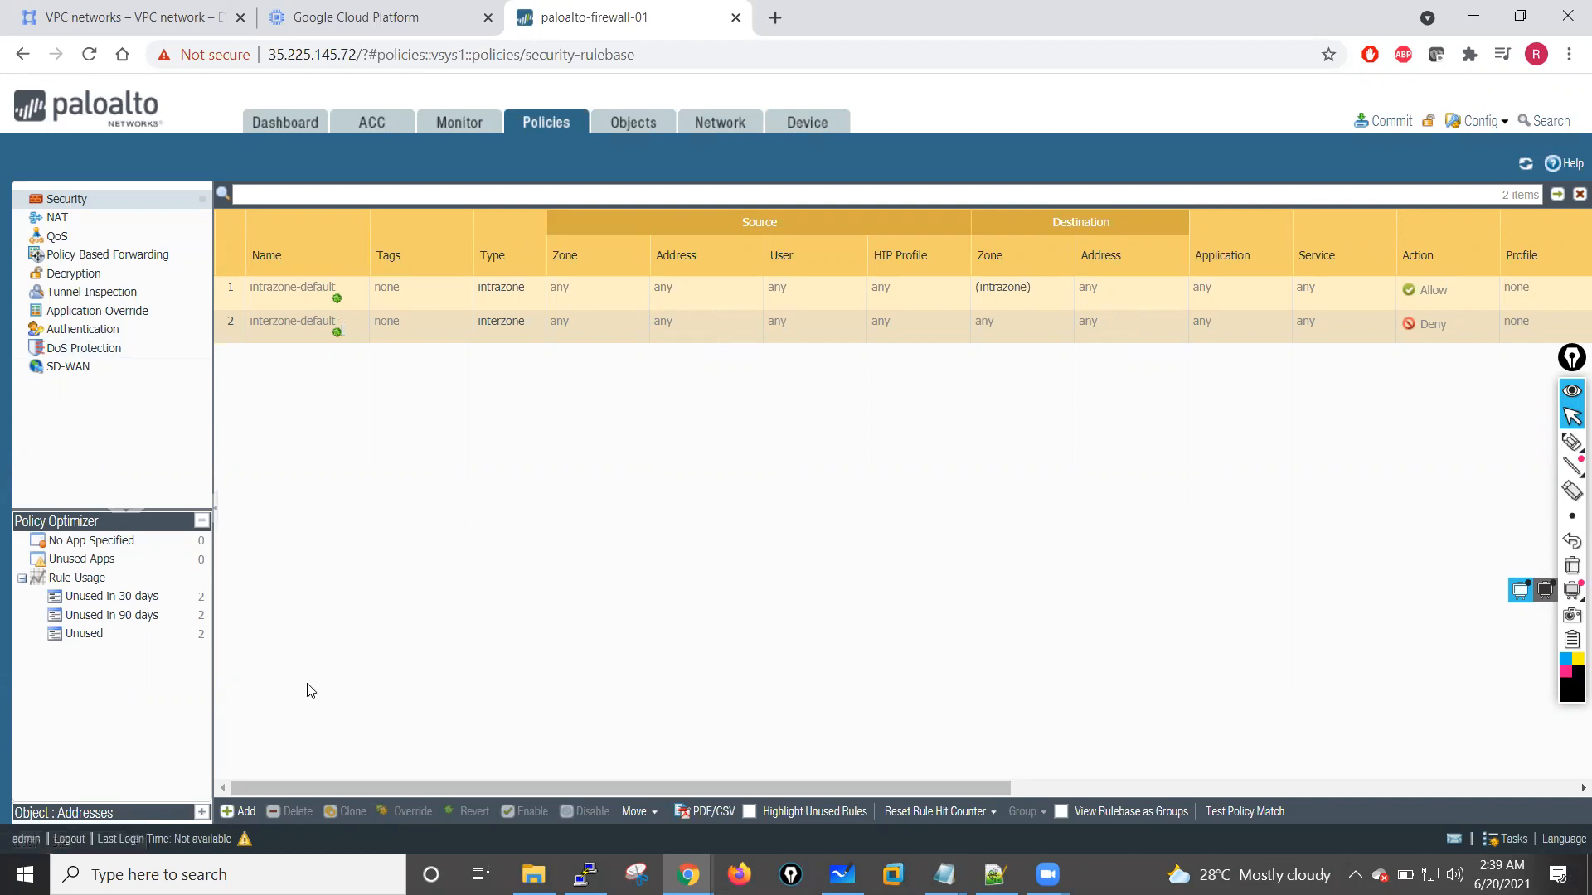
left_click(241, 812)
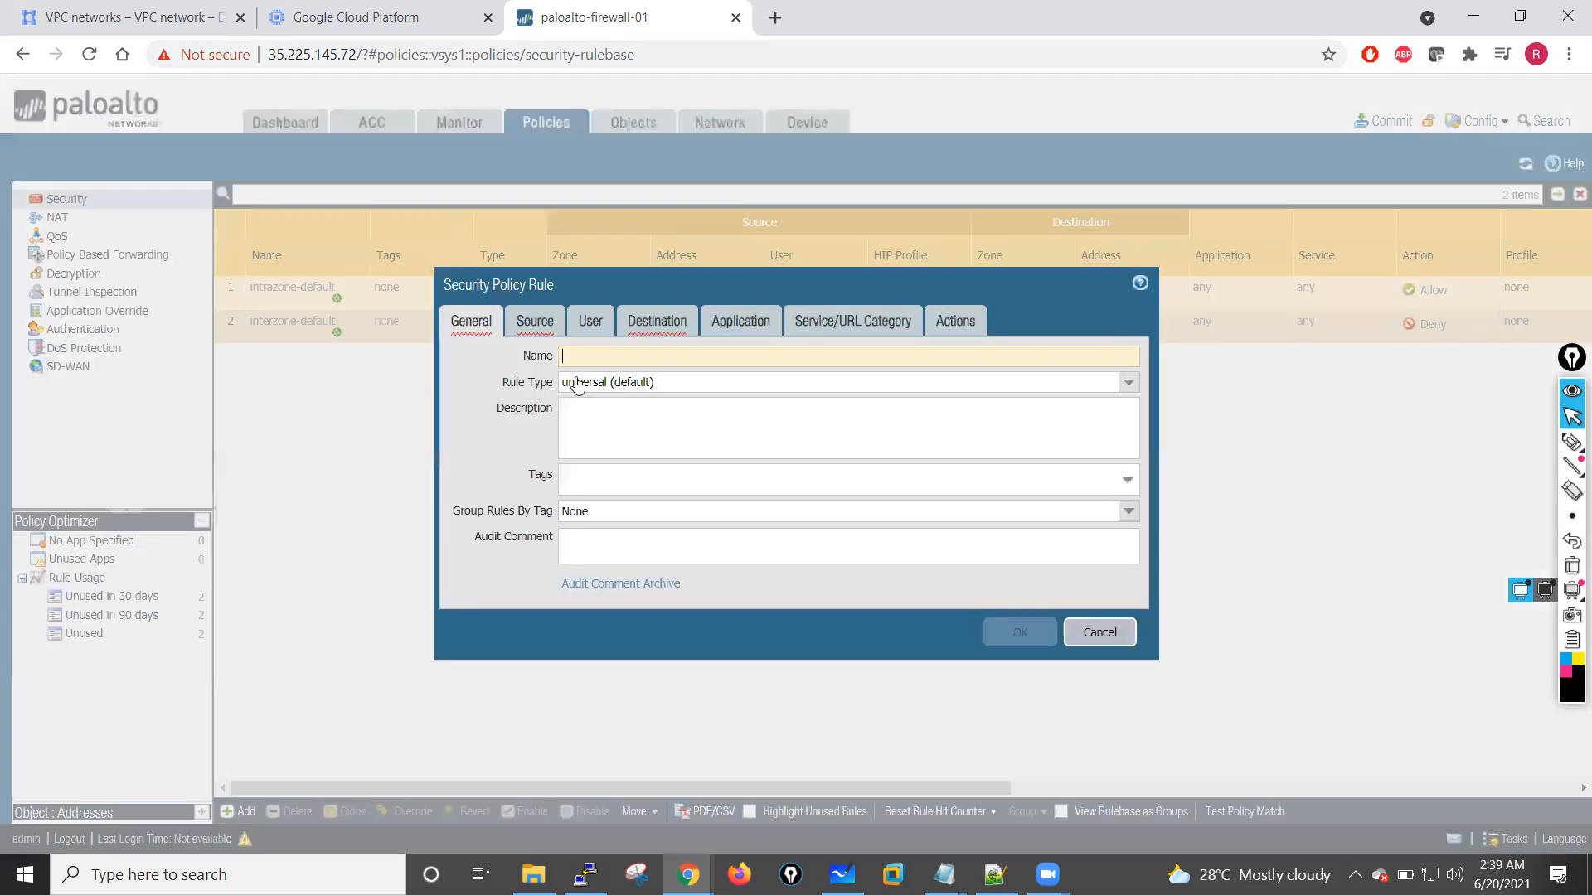
type("Allow-Internet-Access")
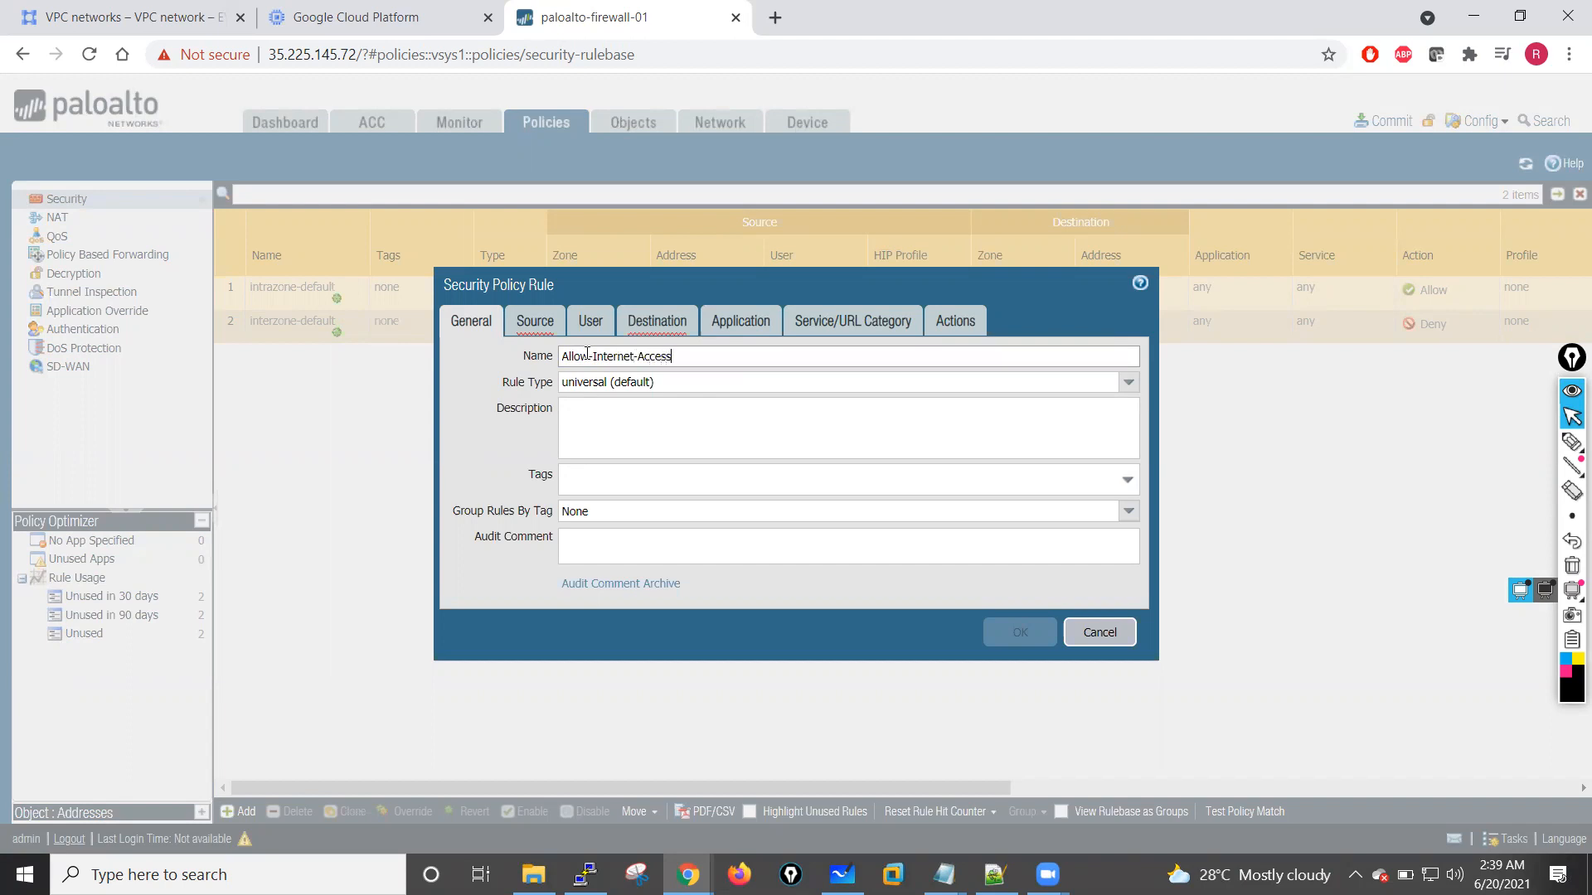
left_click(535, 321)
left_click(484, 580)
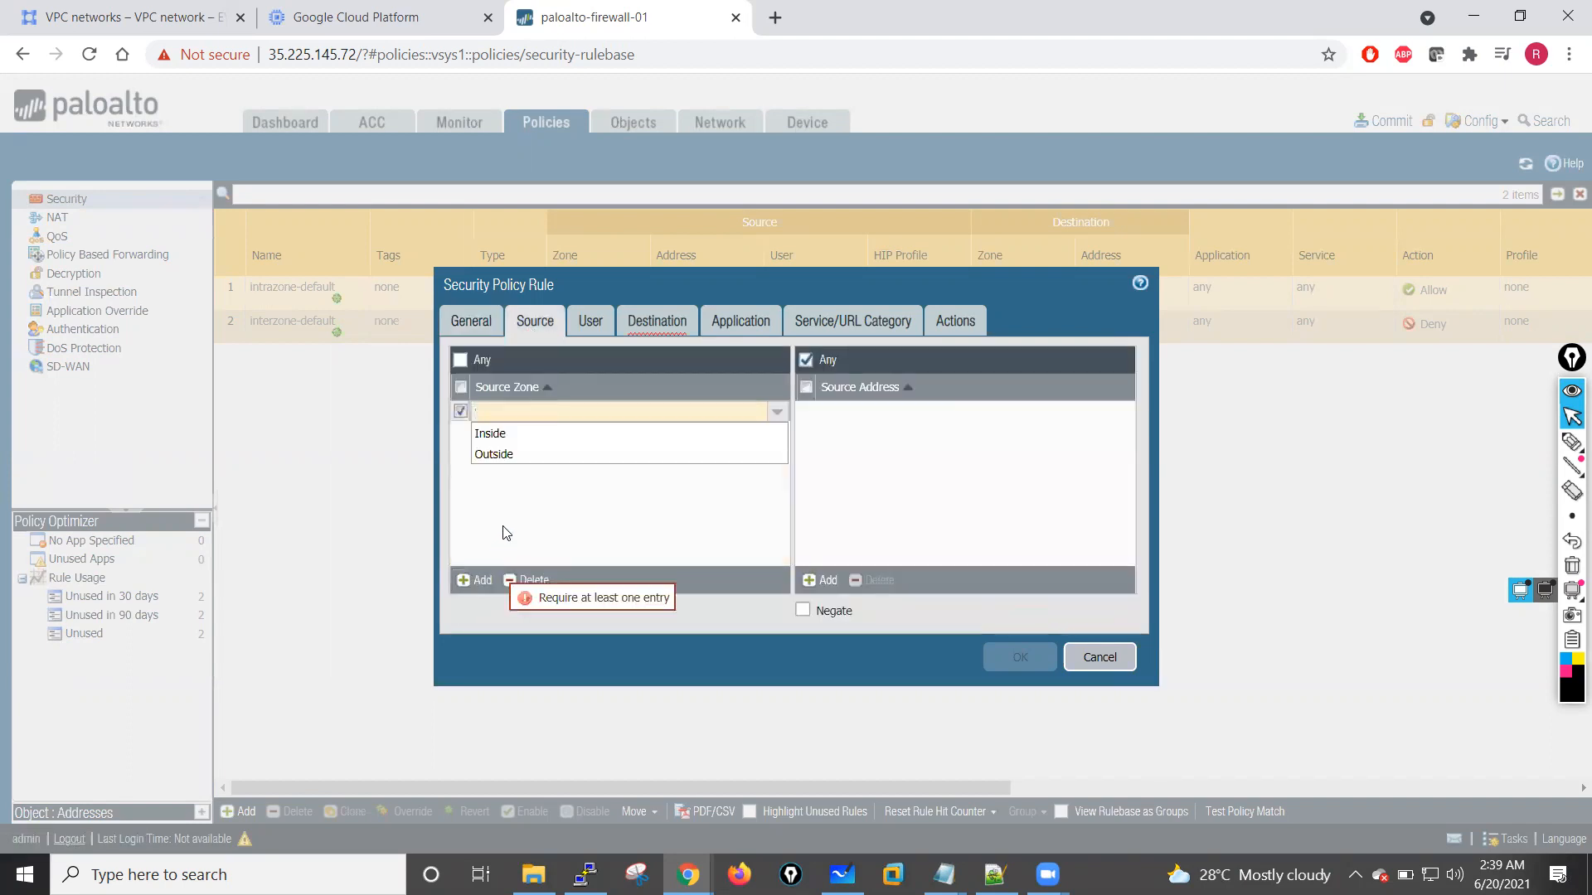
left_click(498, 431)
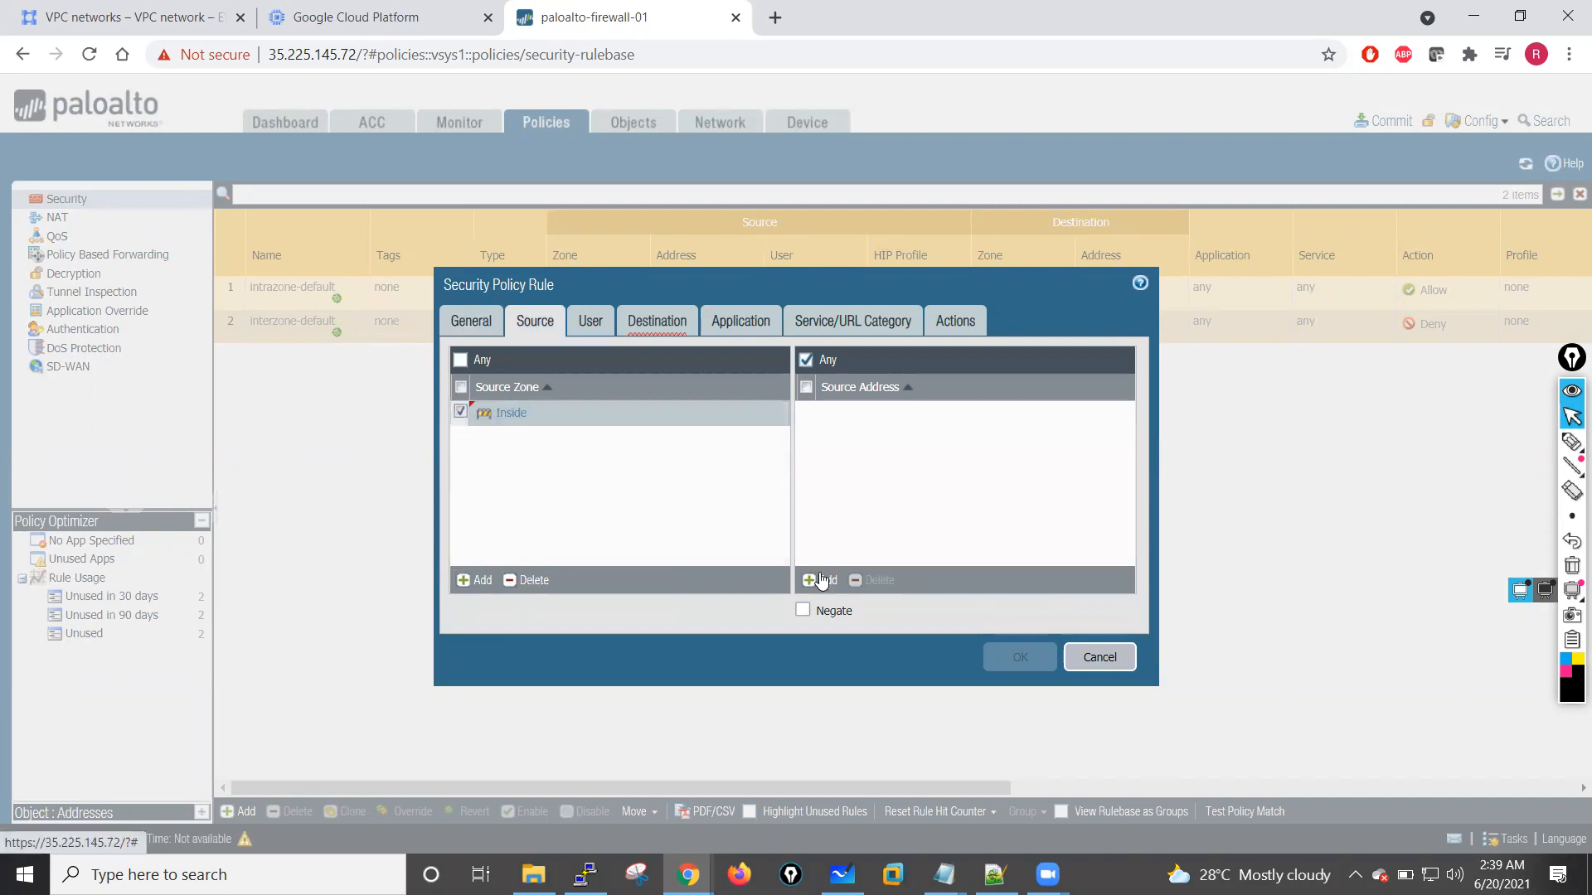
Step: Add 10.1.1.0/24 as the source address of the Allow-Internet-Access rule
left_click(819, 580)
type("10.1.1.1")
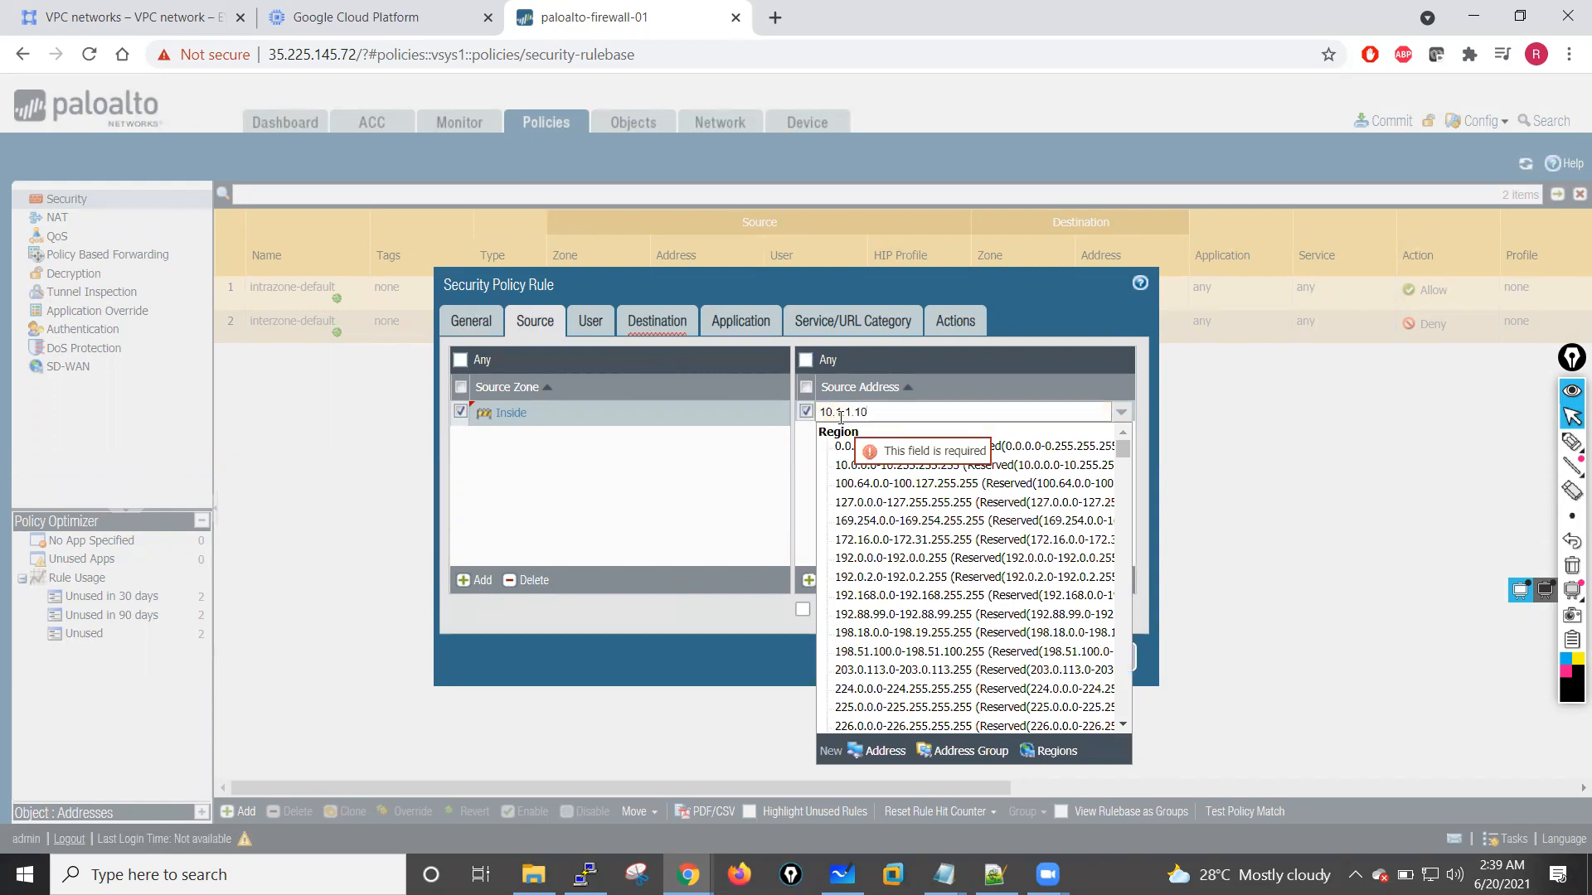
key("BackSpace")
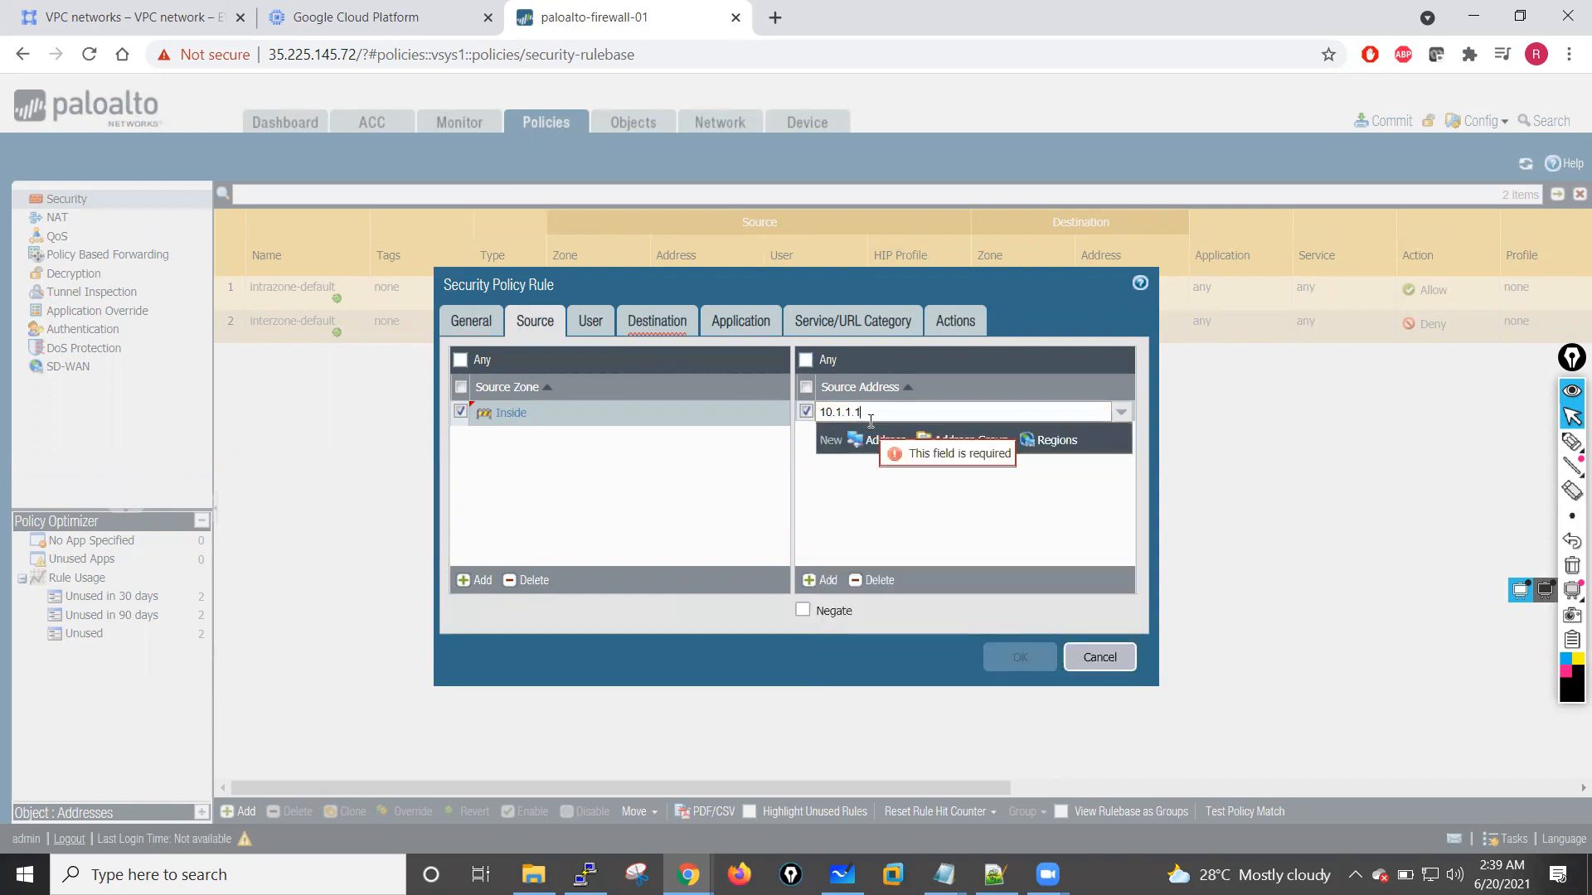
type("0")
type("/24")
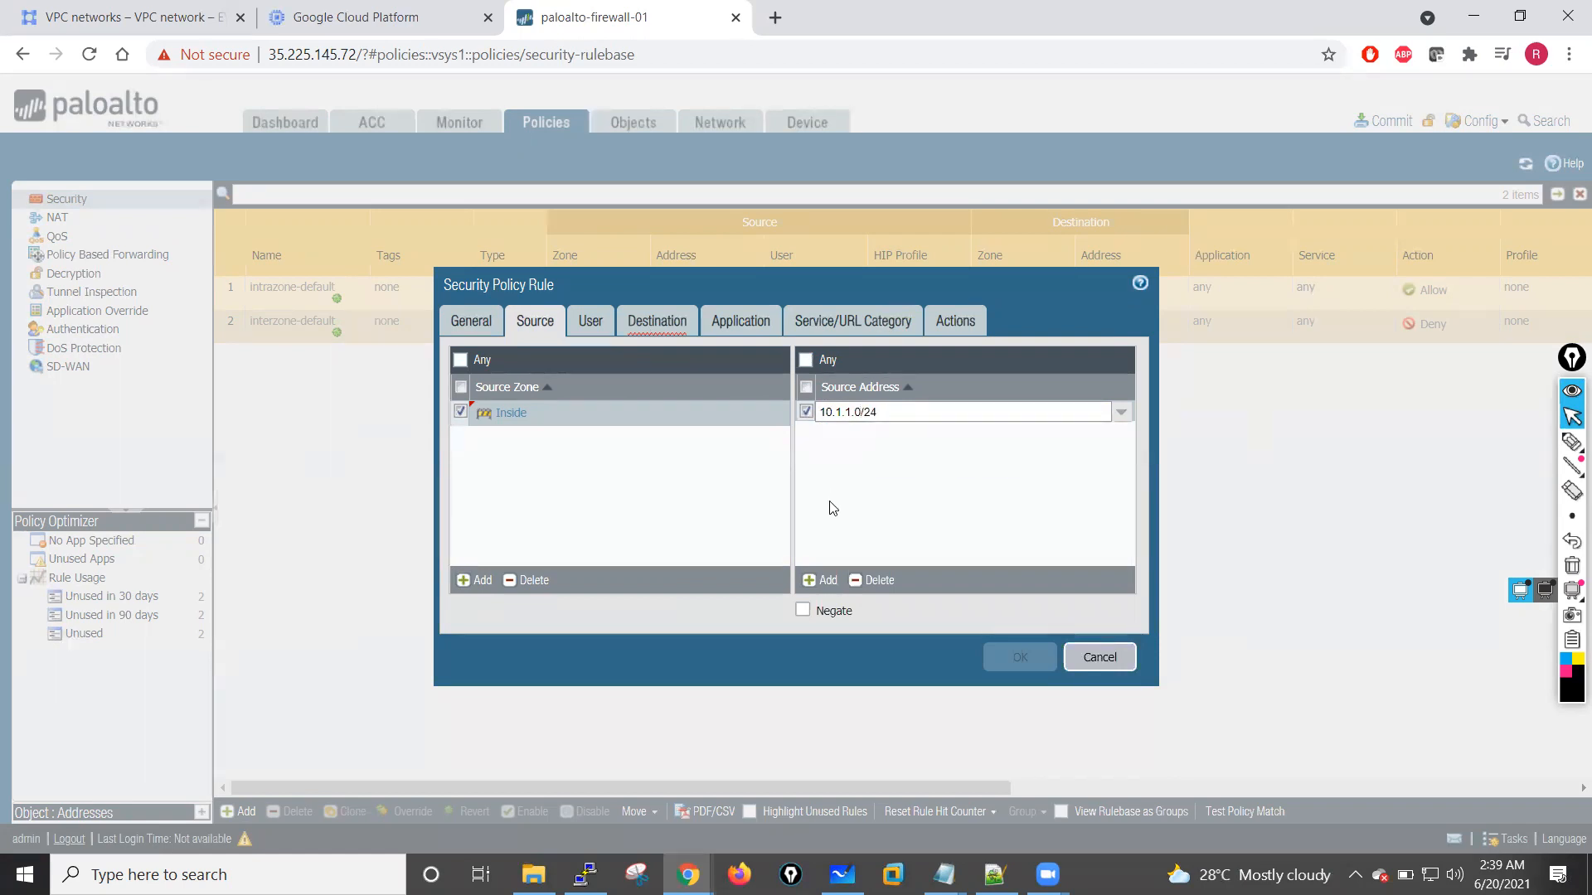
key("Return")
Step: Add Outside as the destination zone of the Allow-Internet-Access rule
left_click(626, 336)
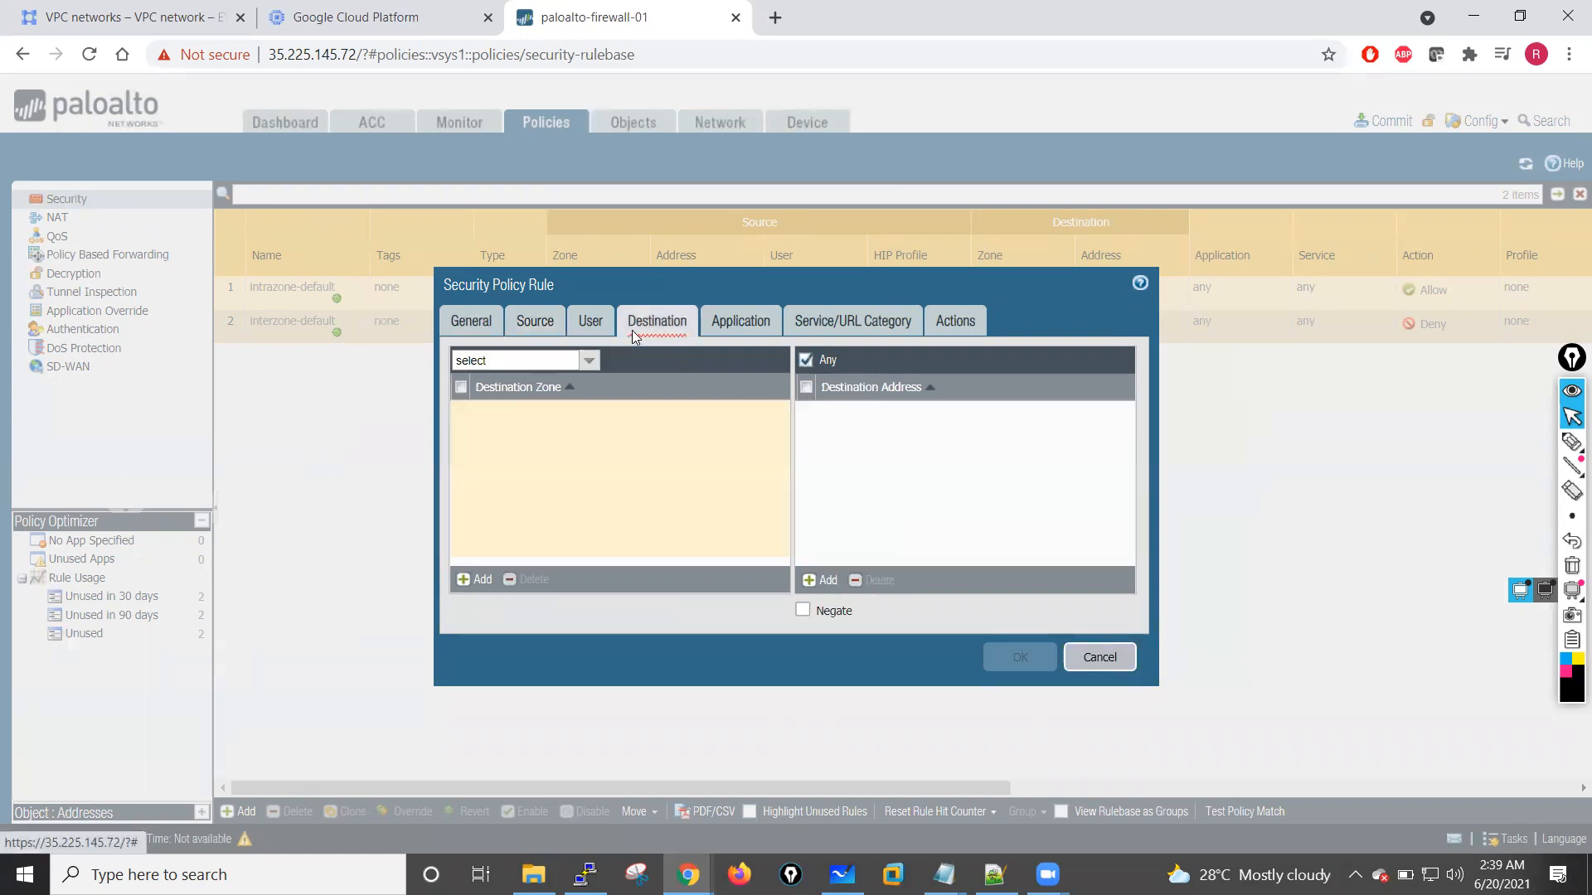
left_click(481, 579)
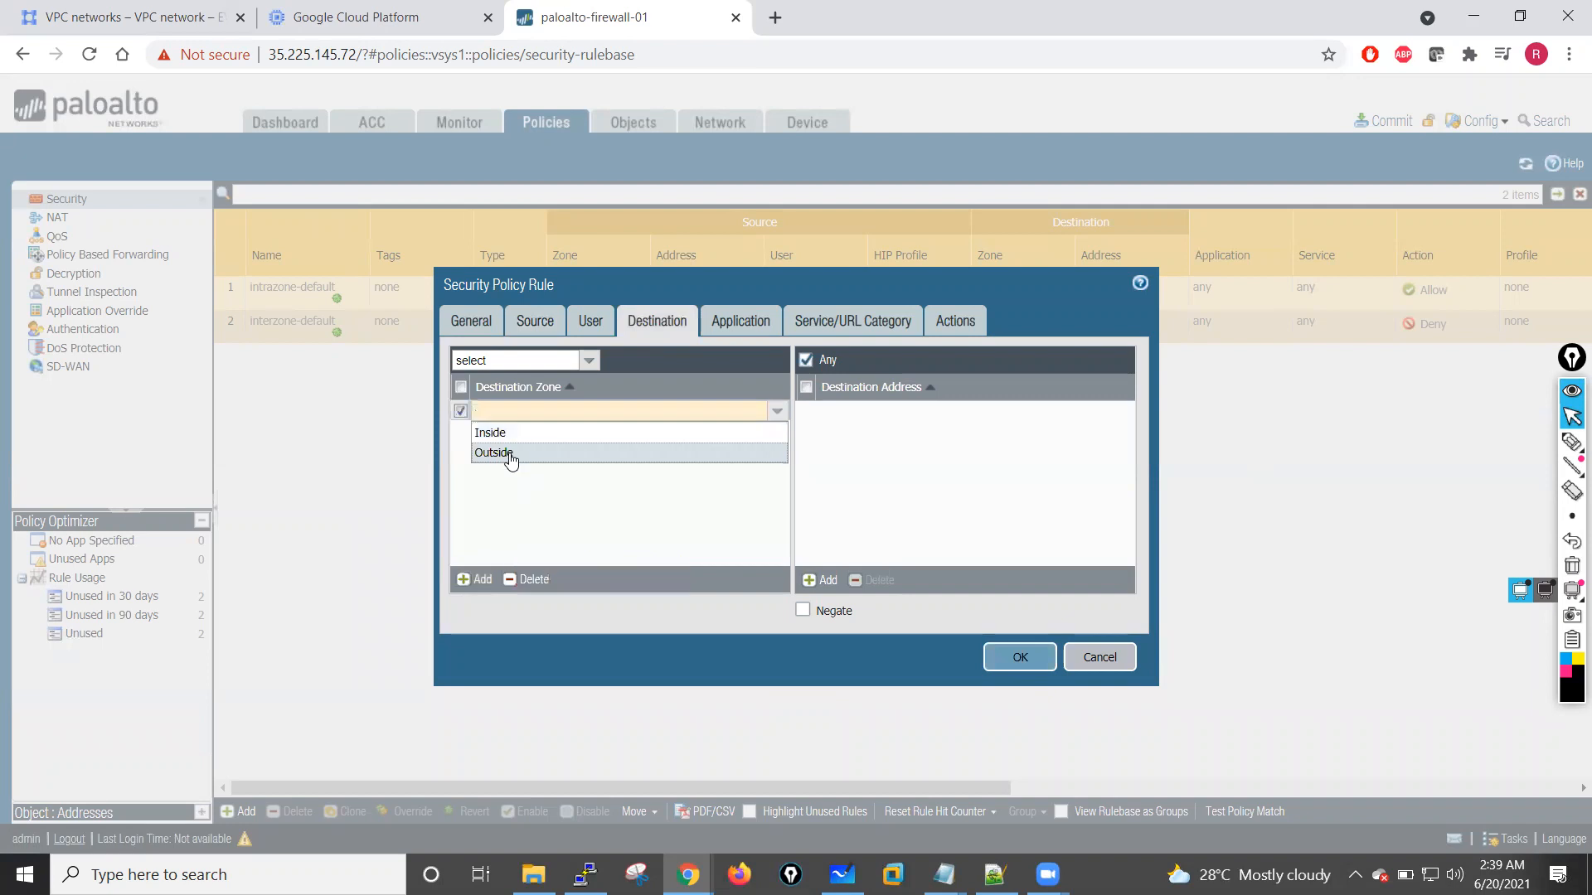
left_click(509, 454)
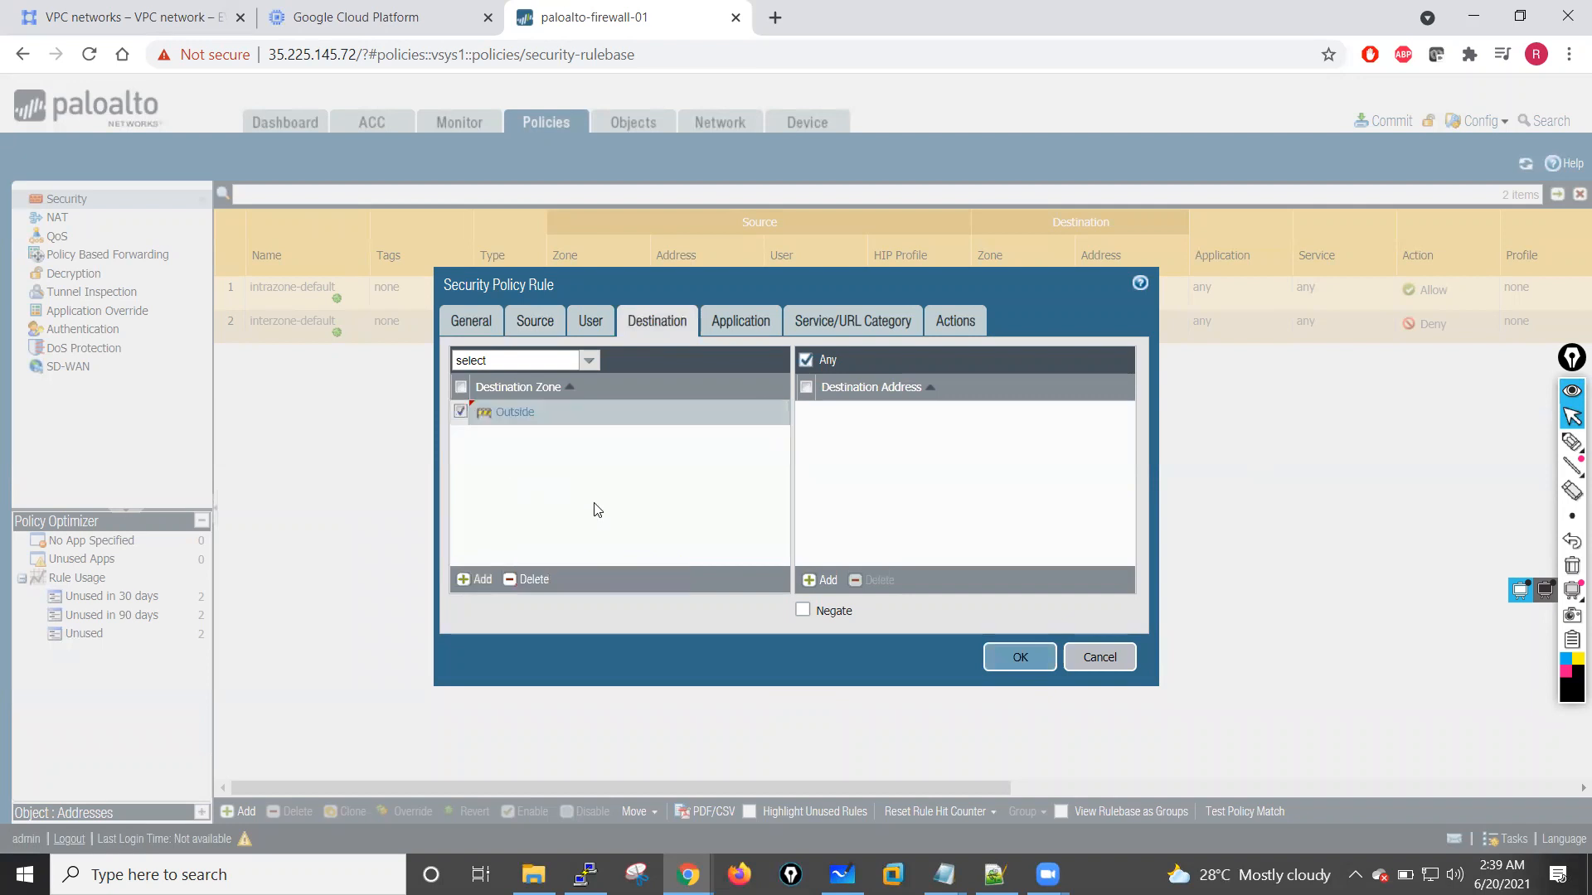
Step: Set the security rule's service to any, check its application and action settings, and save the rule
left_click(723, 325)
left_click(865, 325)
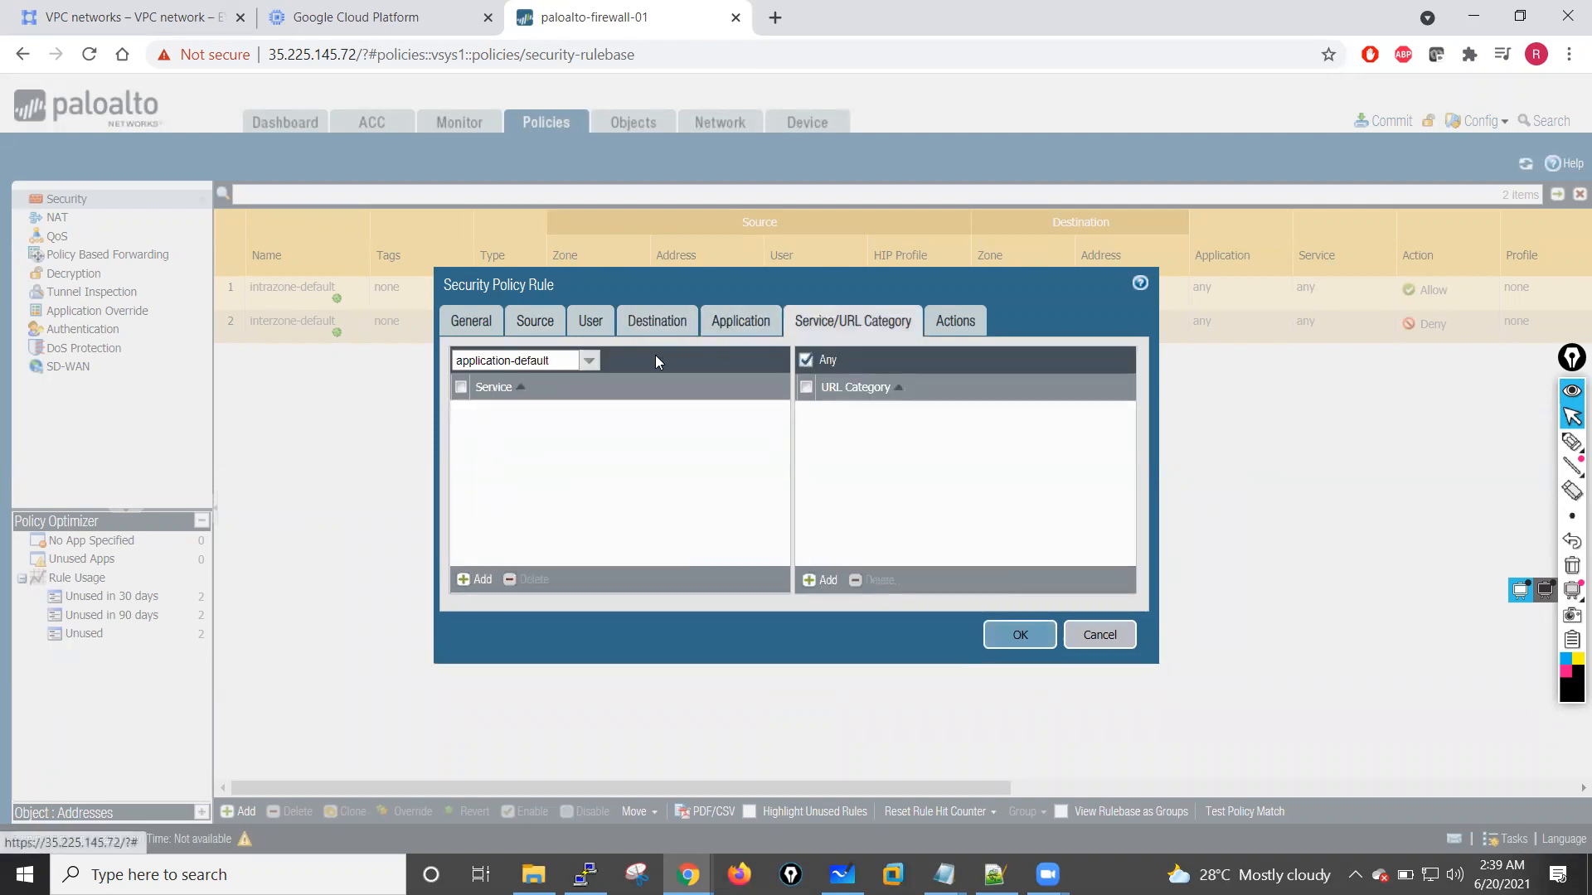
left_click(589, 360)
left_click(484, 404)
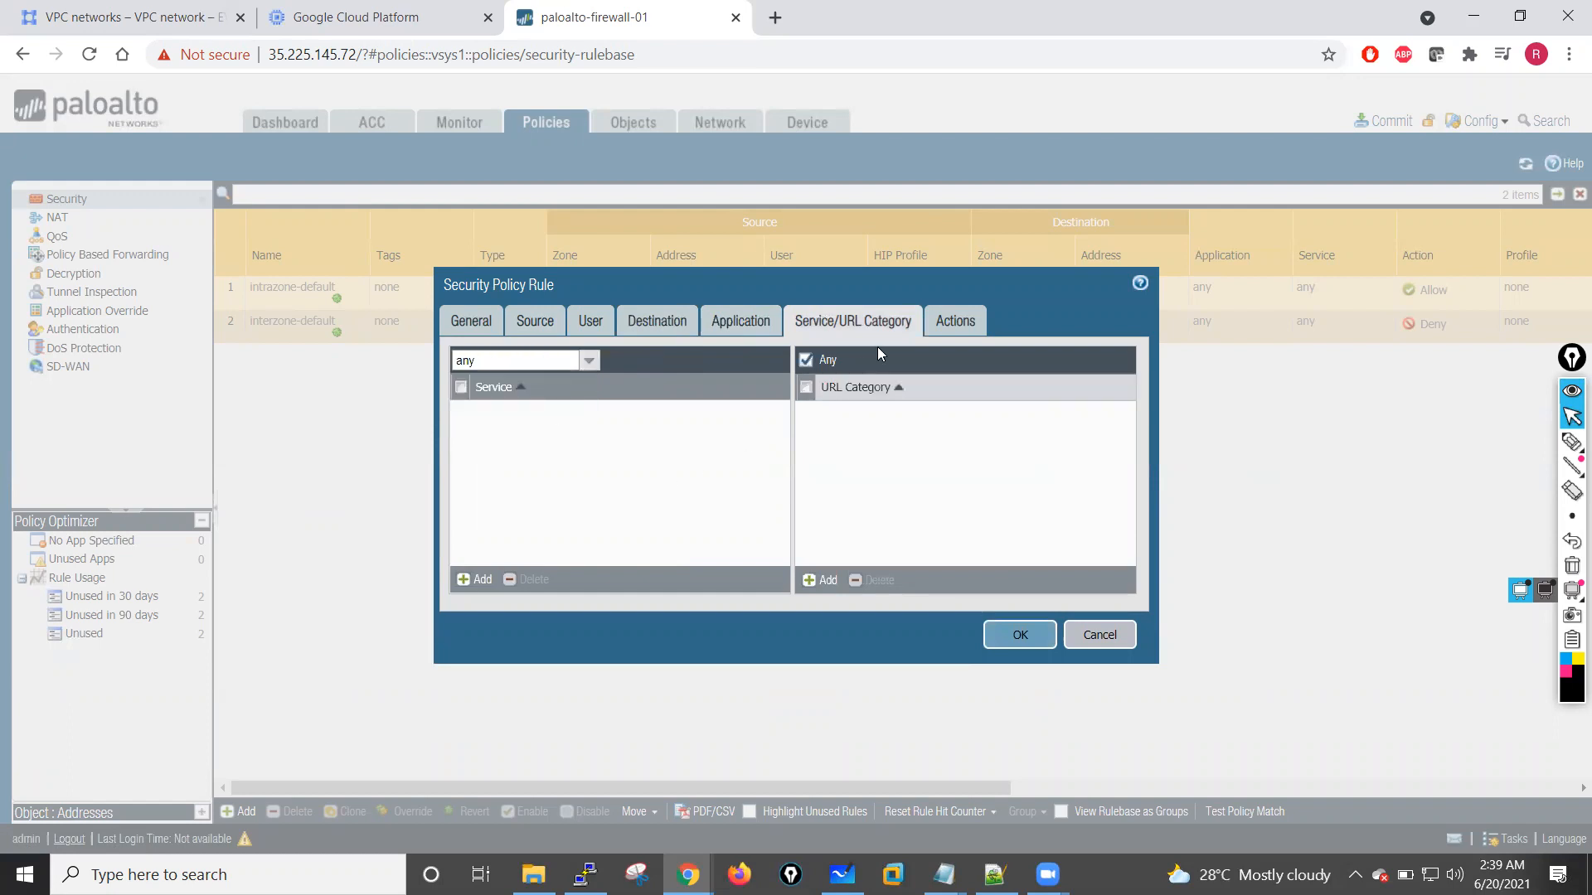
left_click(951, 325)
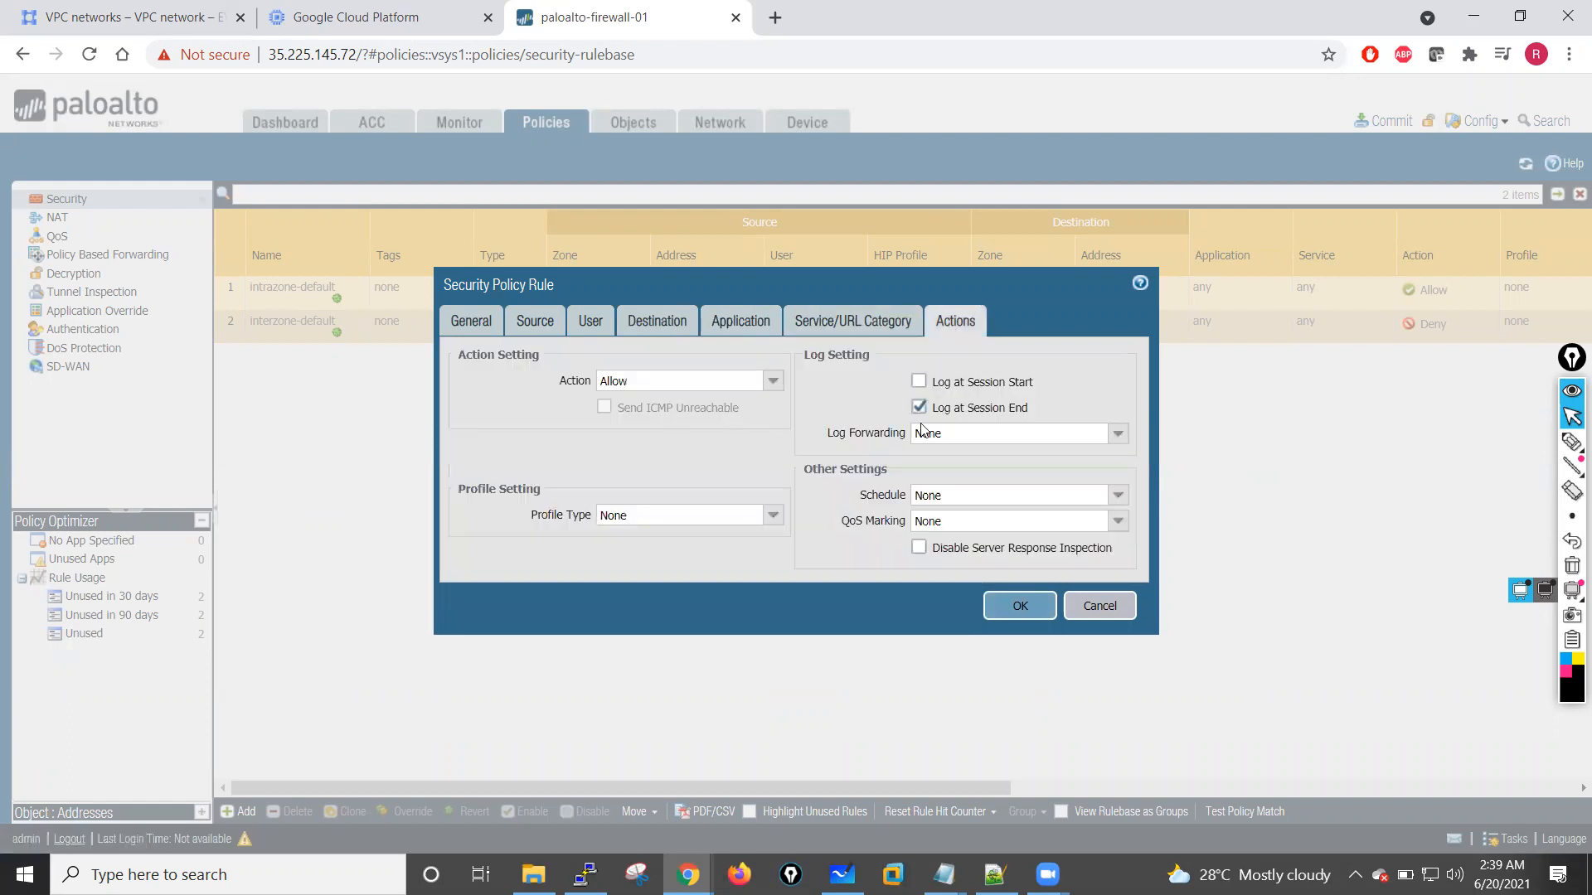
left_click(1020, 608)
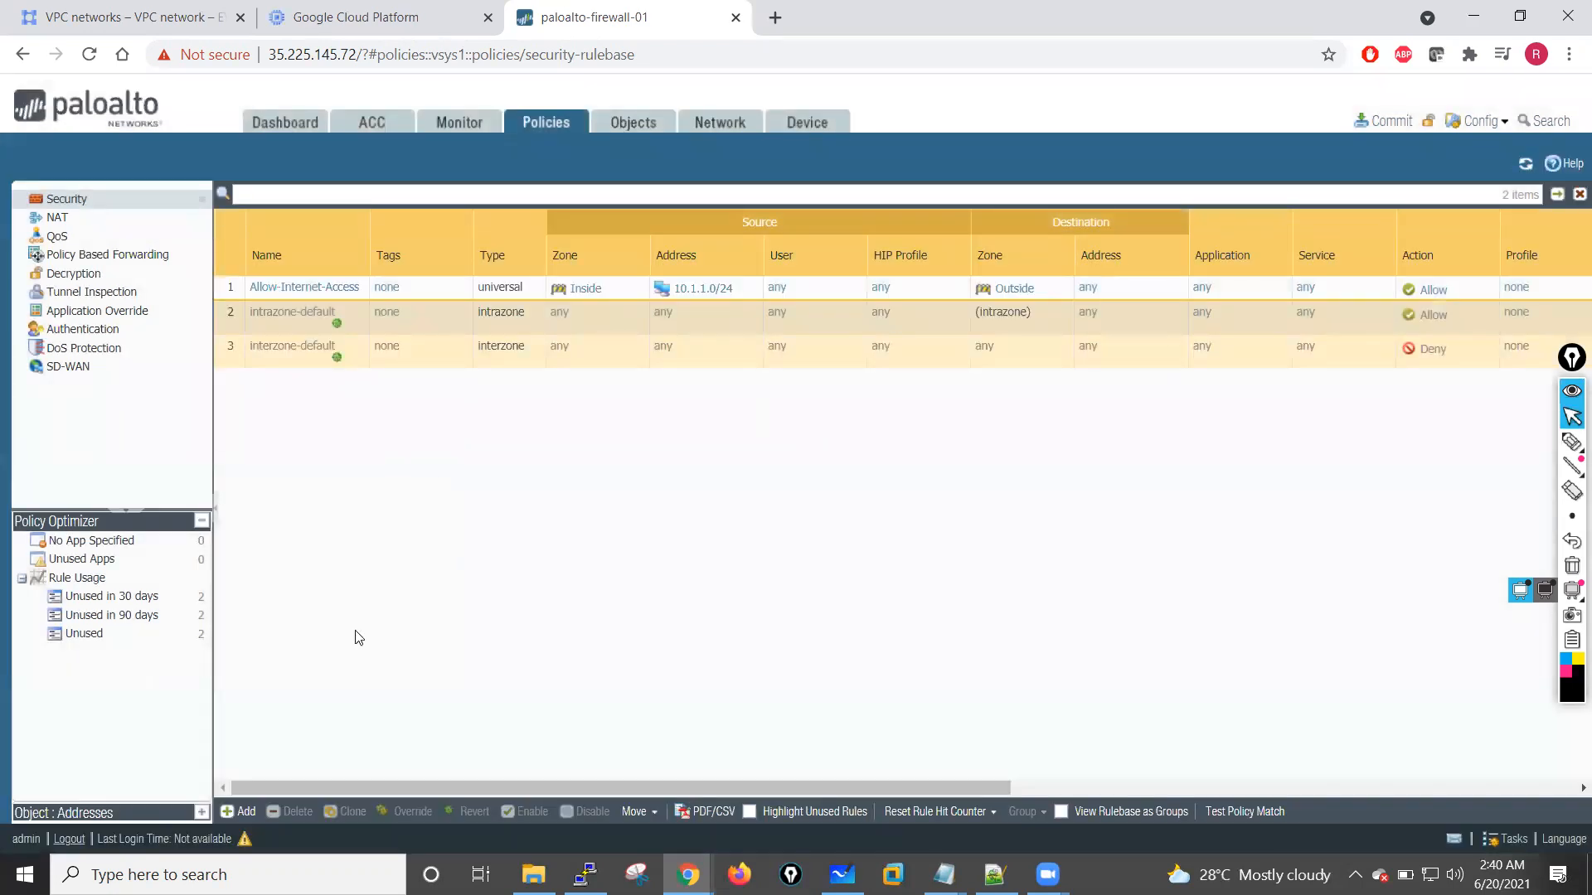
Step: Create a NAT policy rule named PAT with Inside as the original packet's source zone
left_click(117, 219)
left_click(241, 812)
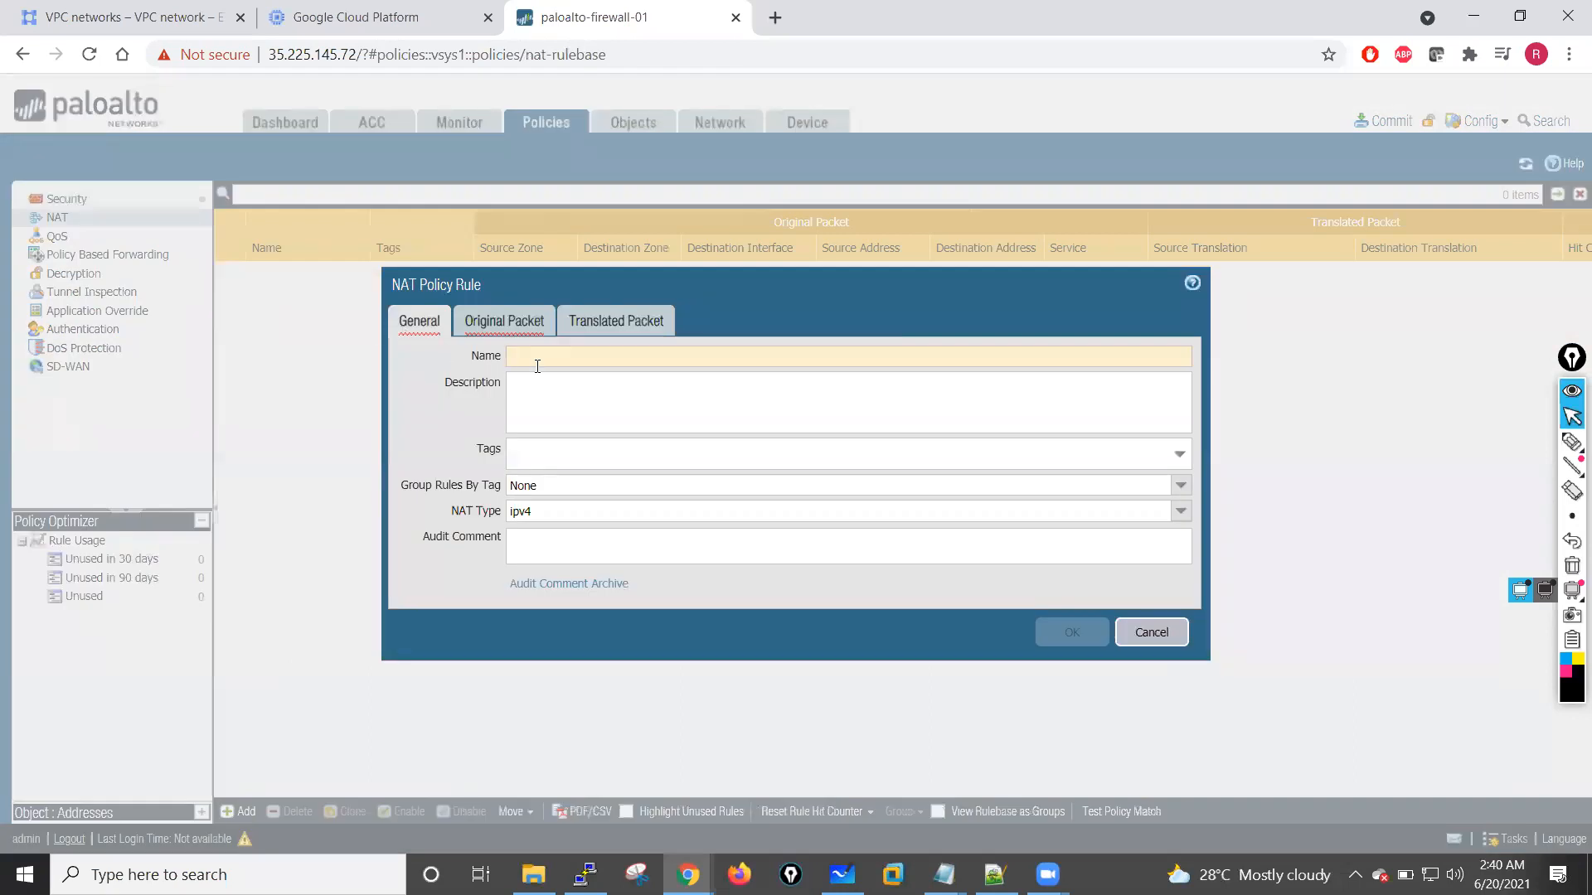
type("PAT")
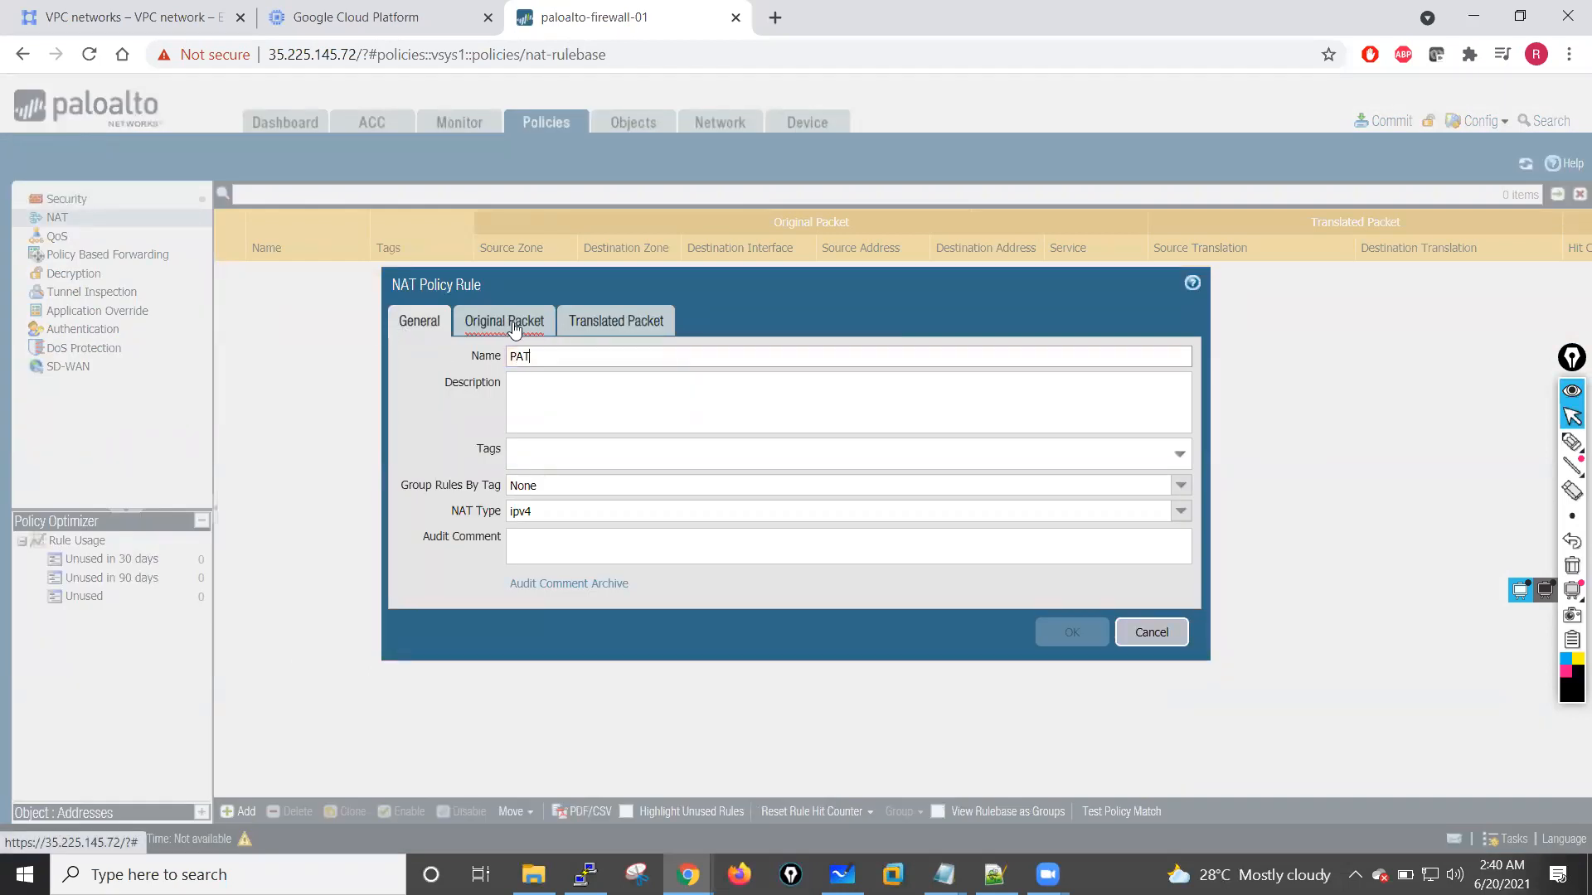
left_click(514, 329)
left_click(425, 580)
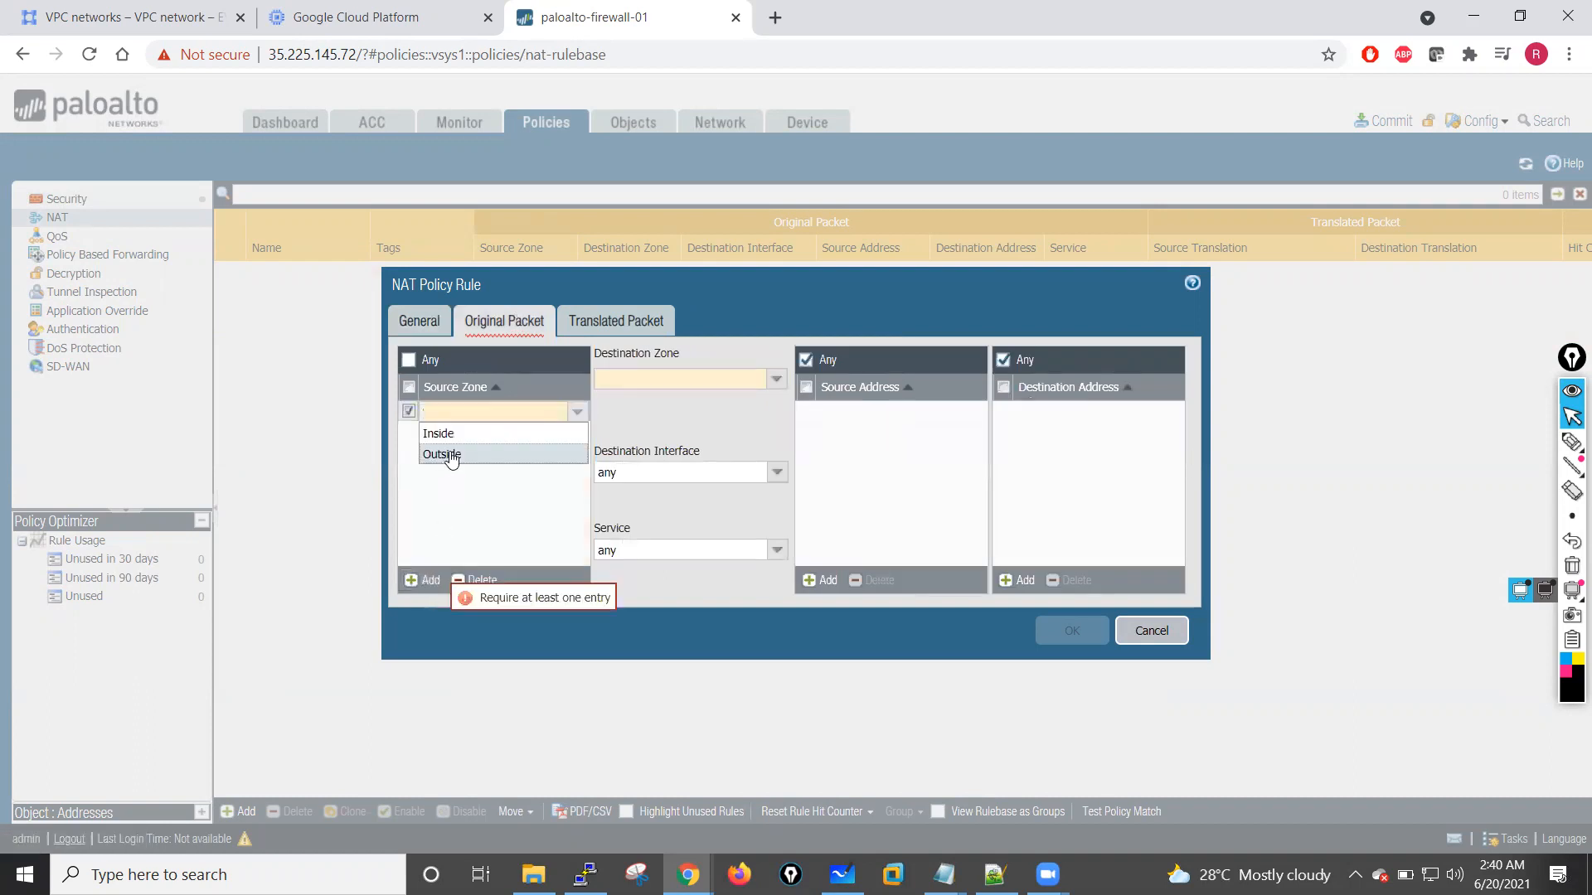
left_click(446, 435)
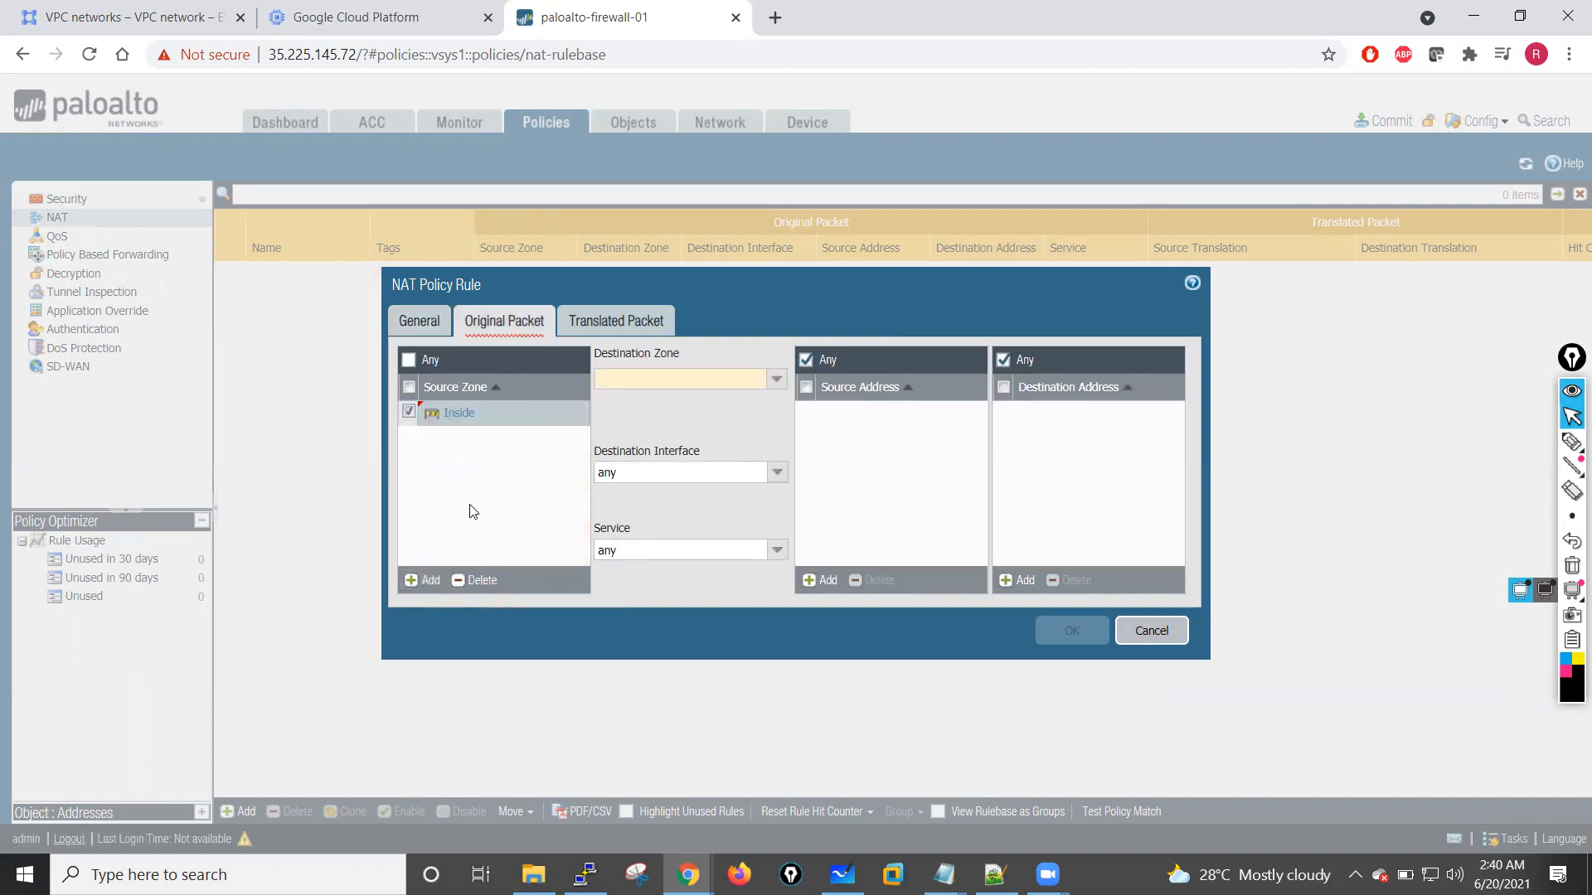
Step: Set the PAT rule's destination zone to Outside and add 10.1.1.0/24 as its source address
left_click(776, 383)
left_click(642, 425)
key("Tab")
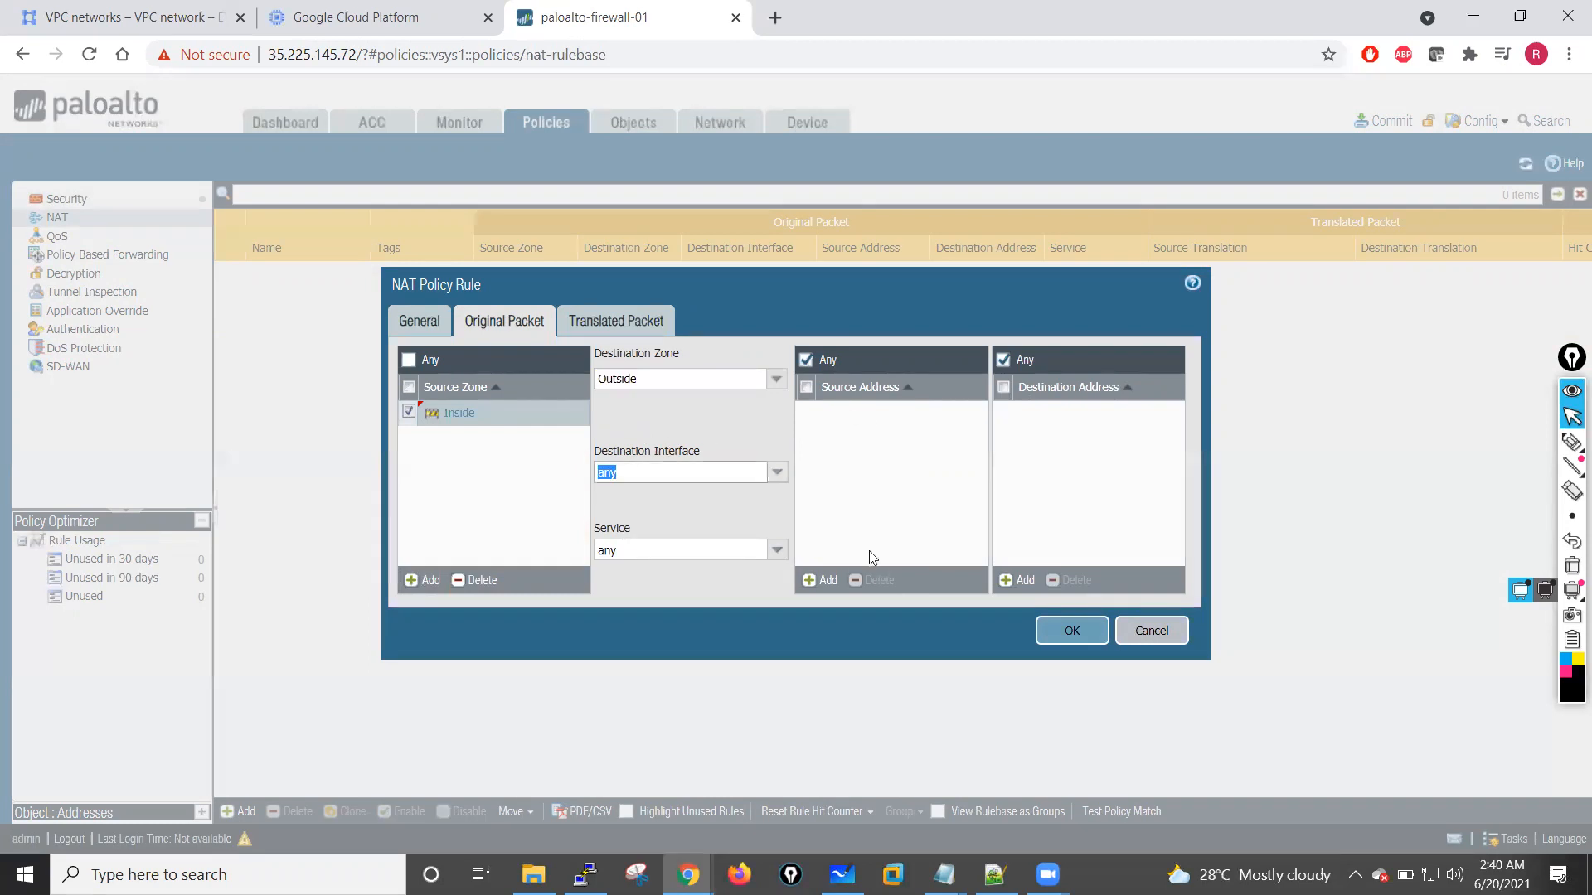
left_click(839, 581)
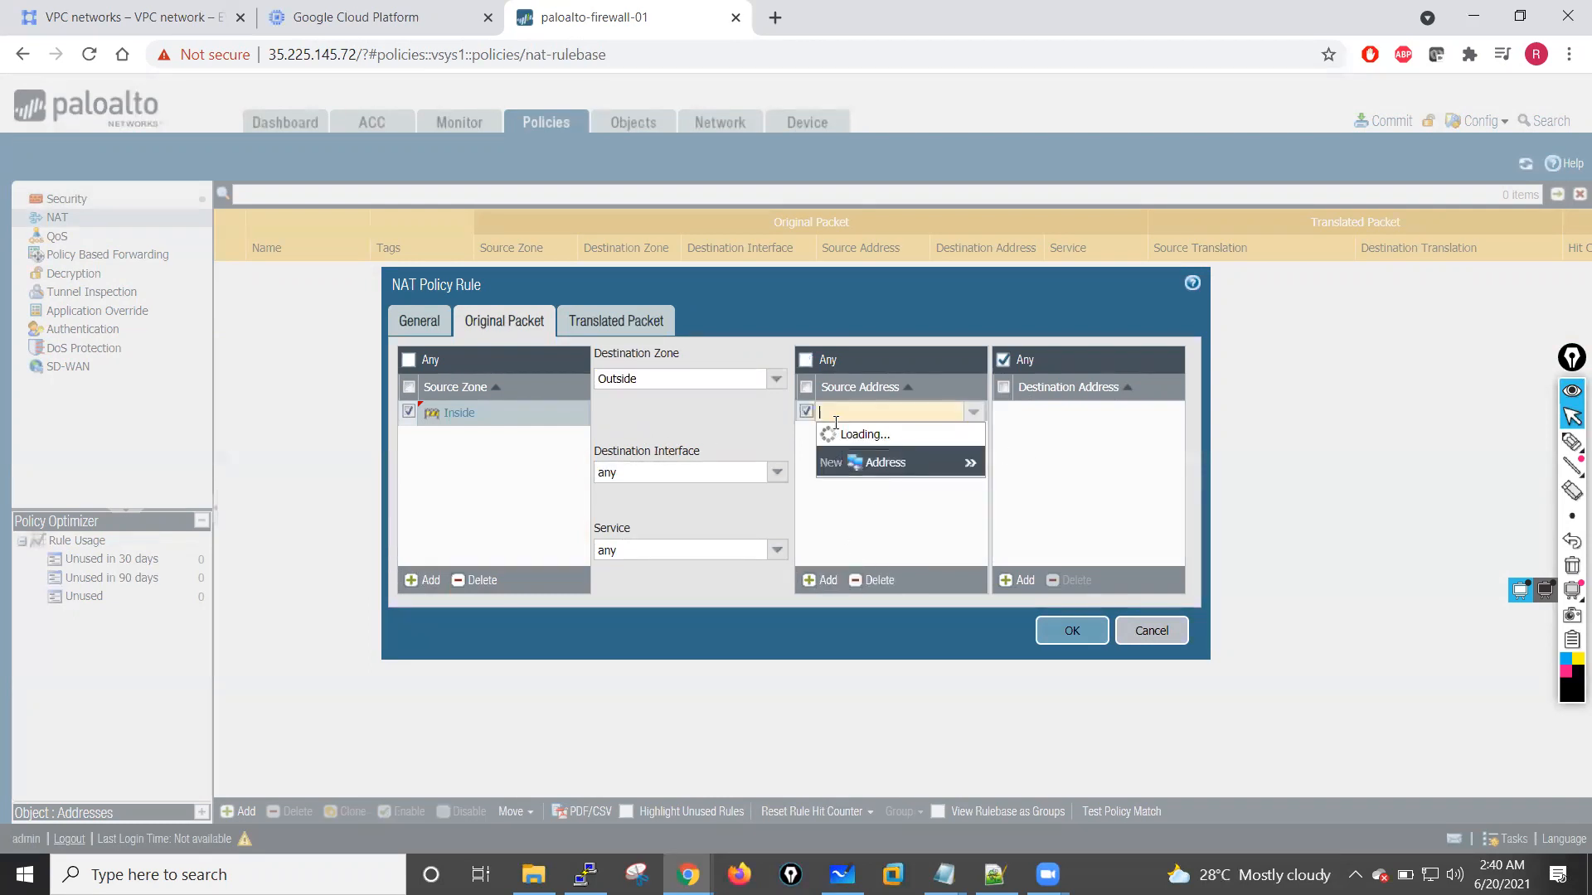
type("10.1.1.0/24")
left_click(862, 517)
Step: Set the PAT rule's source translation to Dynamic IP And Port using interface address ethernet1/1 with IP 10.1.10.2/24, and save the rule
left_click(600, 325)
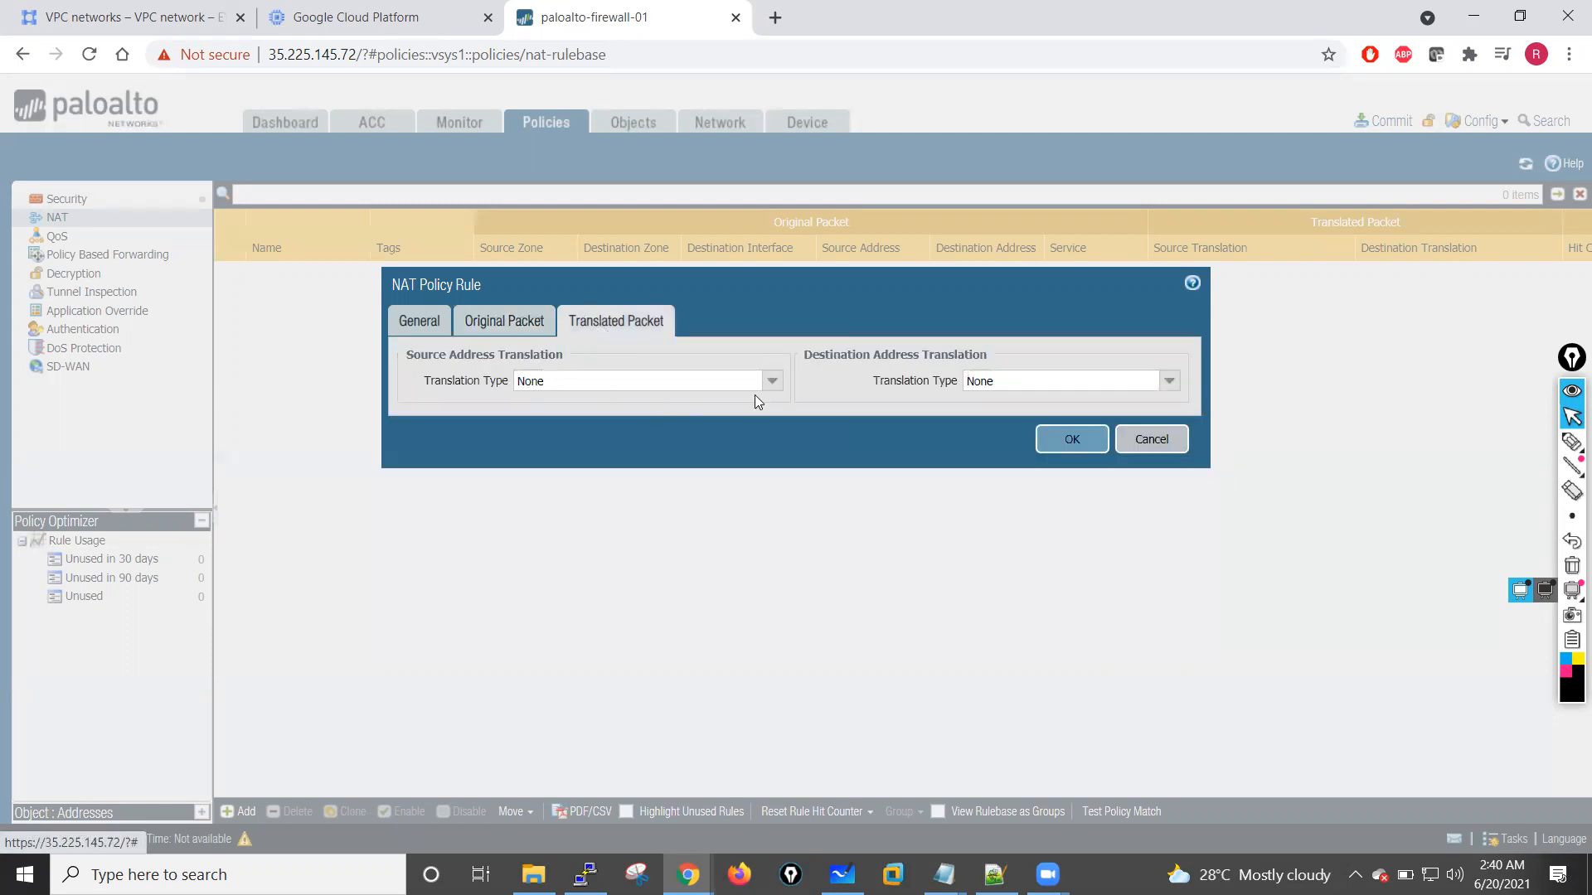
left_click(772, 380)
left_click(763, 400)
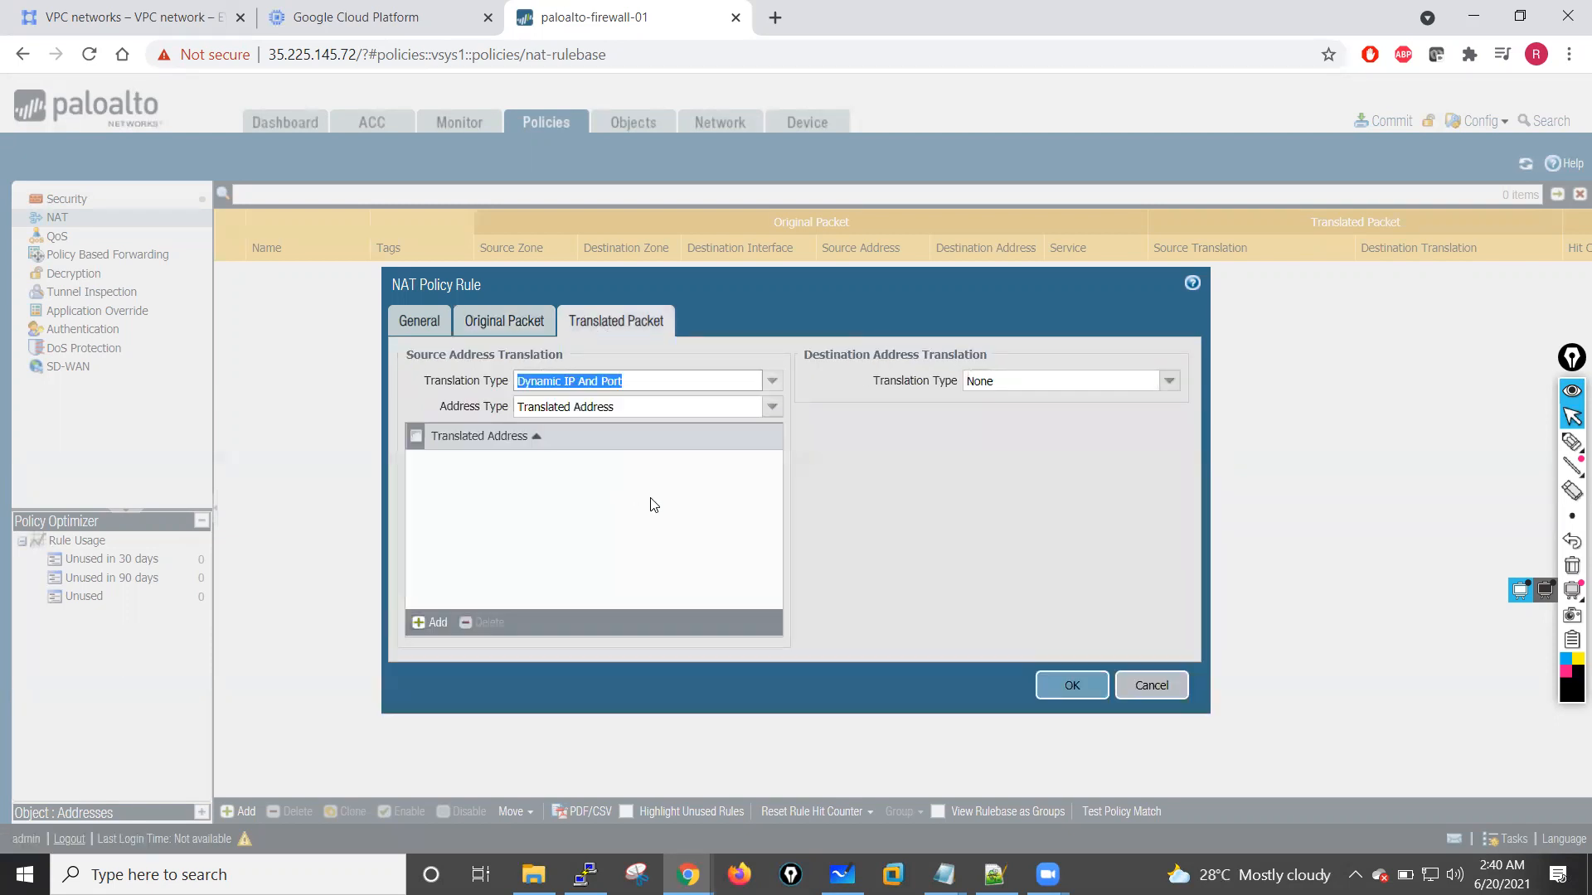
left_click(767, 409)
left_click(572, 451)
left_click(771, 432)
left_click(551, 457)
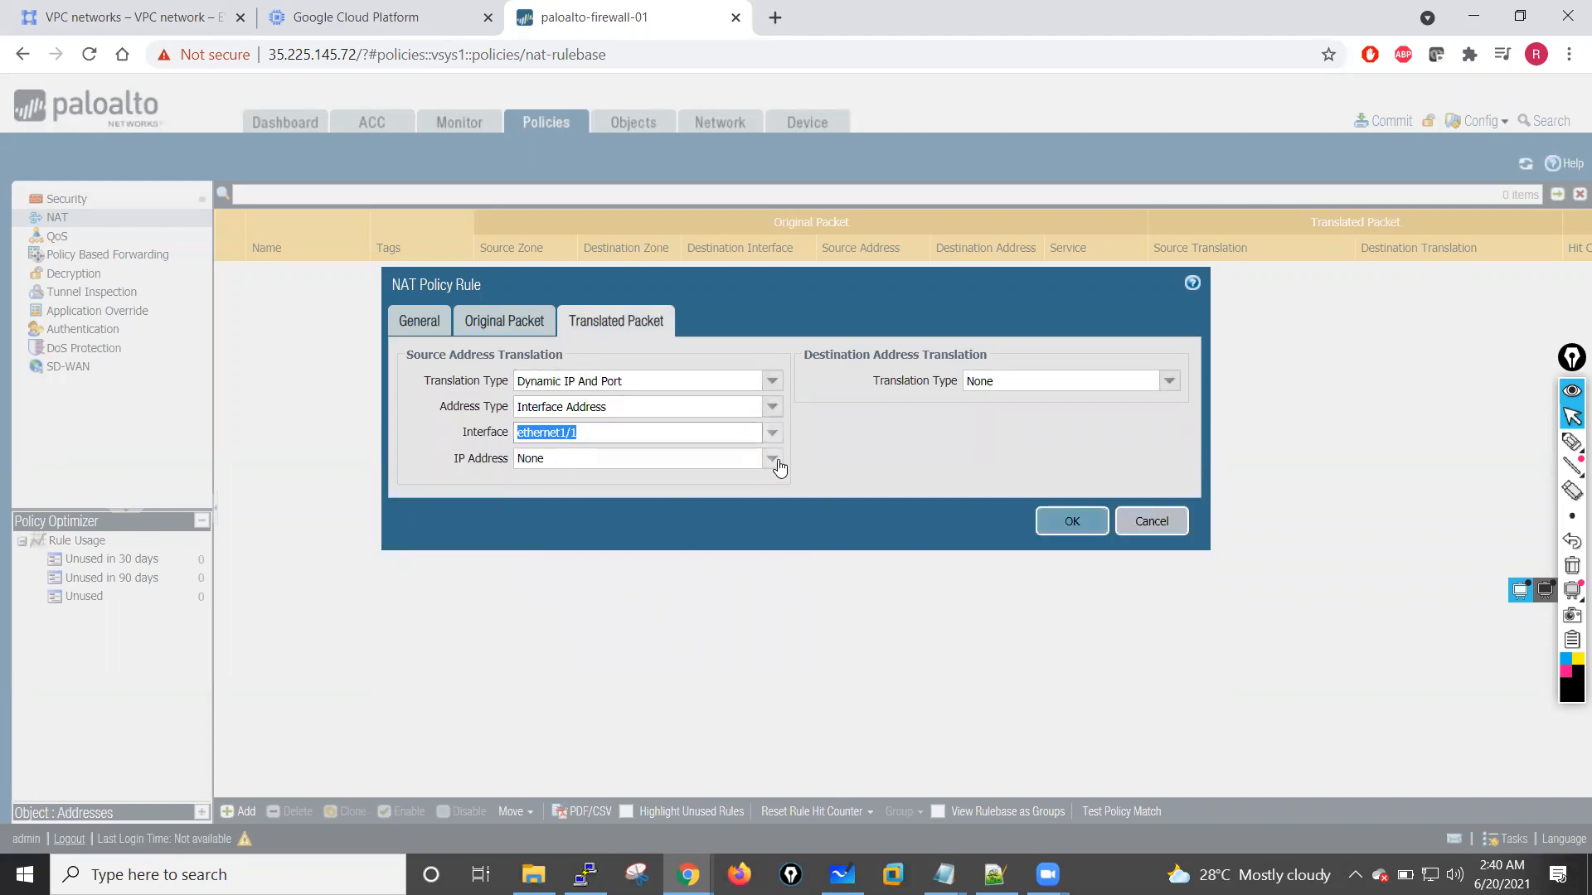
left_click(772, 458)
left_click(555, 500)
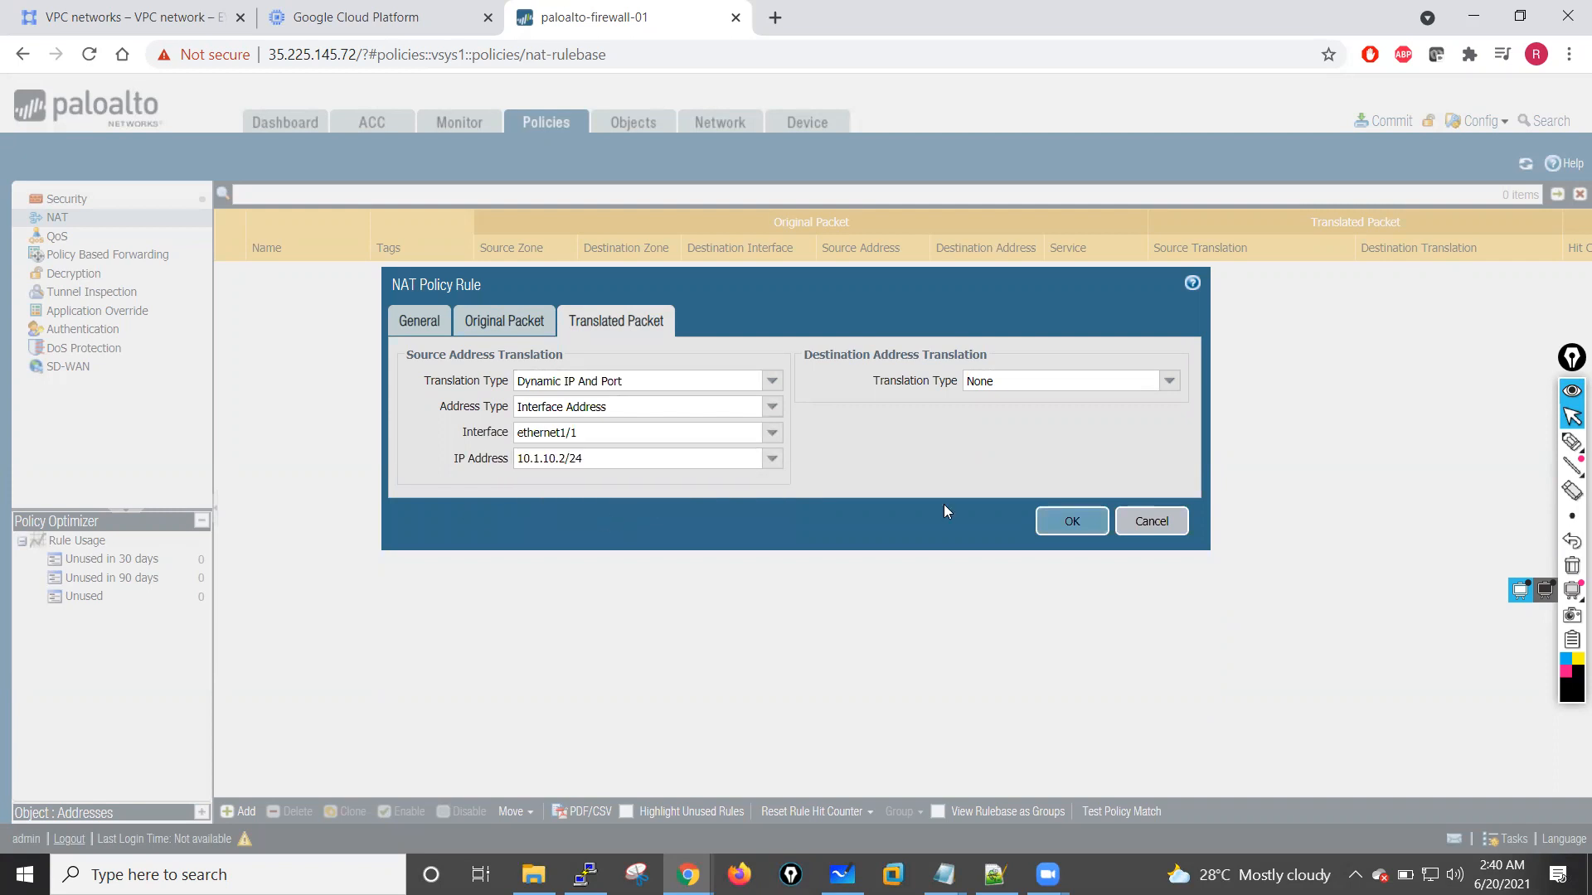
left_click(1071, 522)
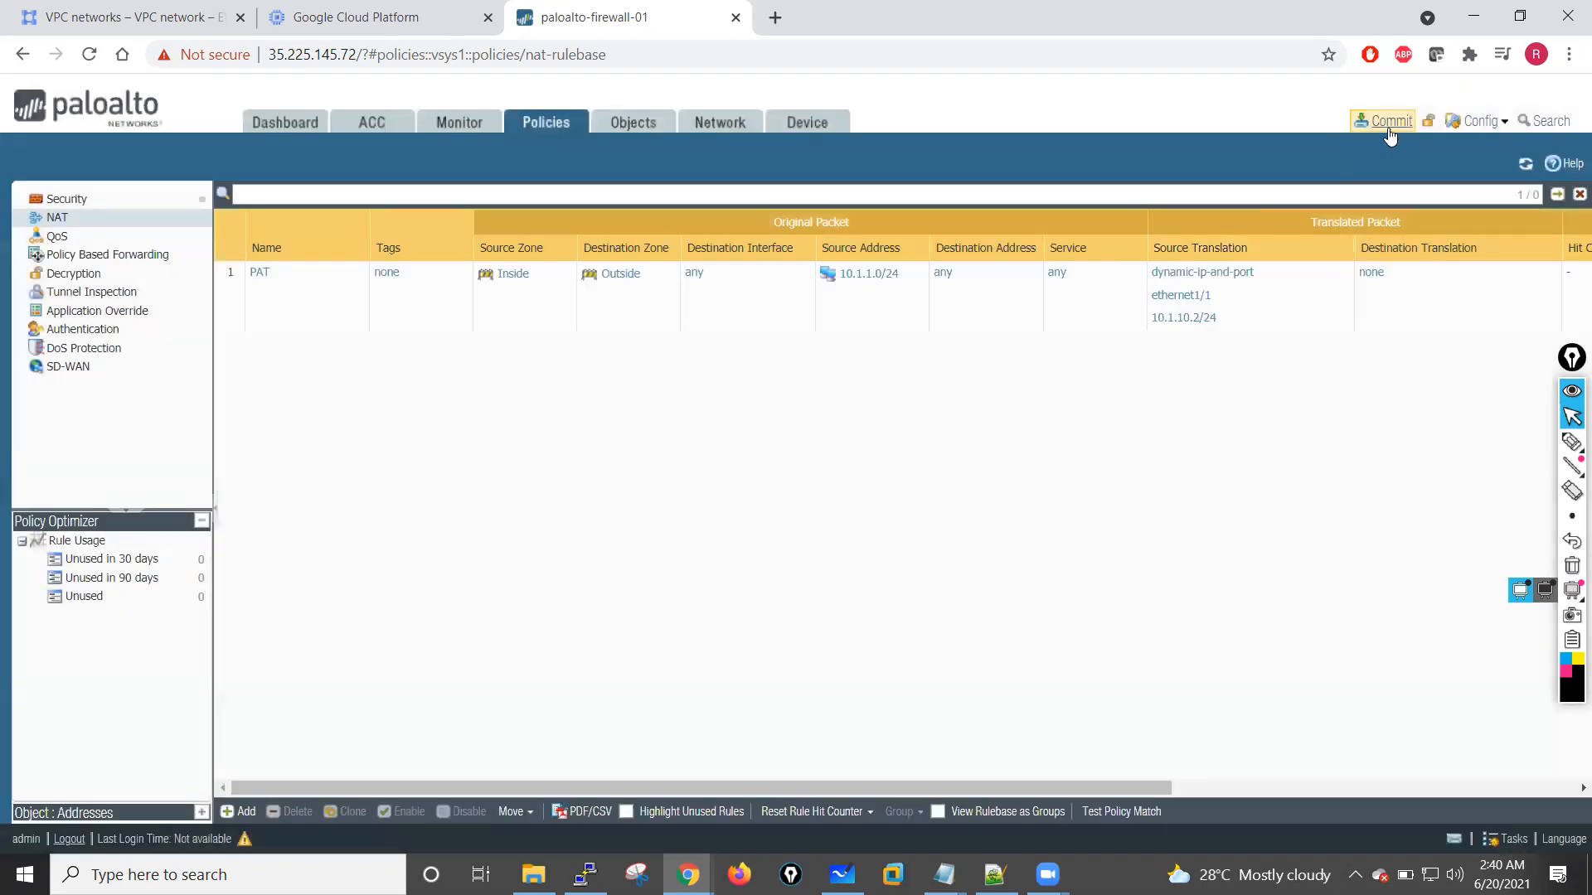
Step: Commit the firewall configuration, check the Step 03 line in the Notepad outline meanwhile, and close the commit status
left_click(1387, 124)
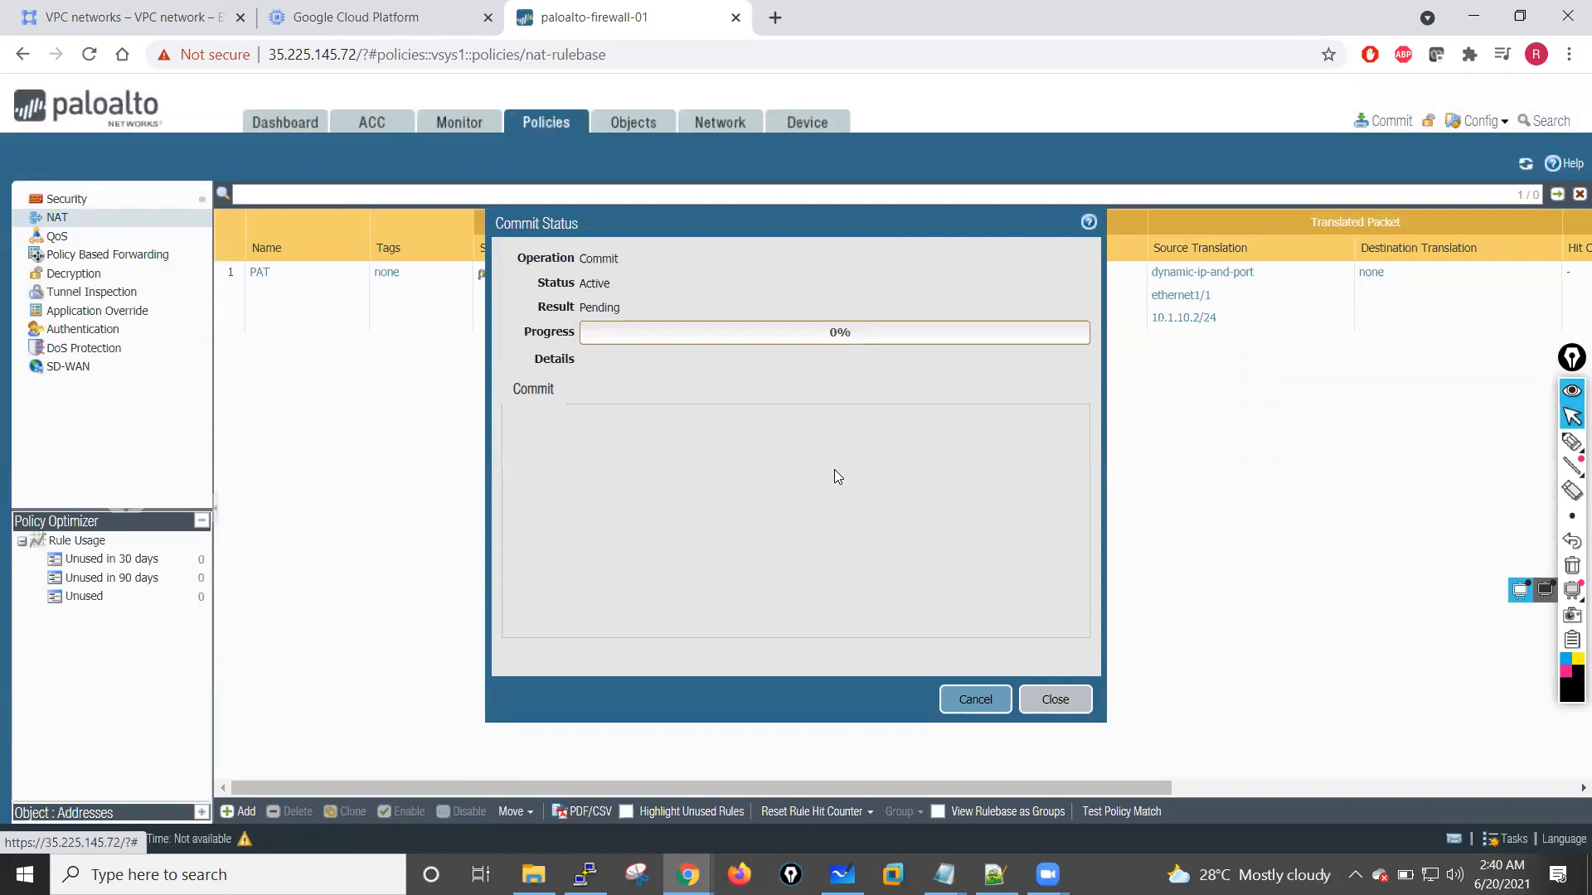
left_click(944, 874)
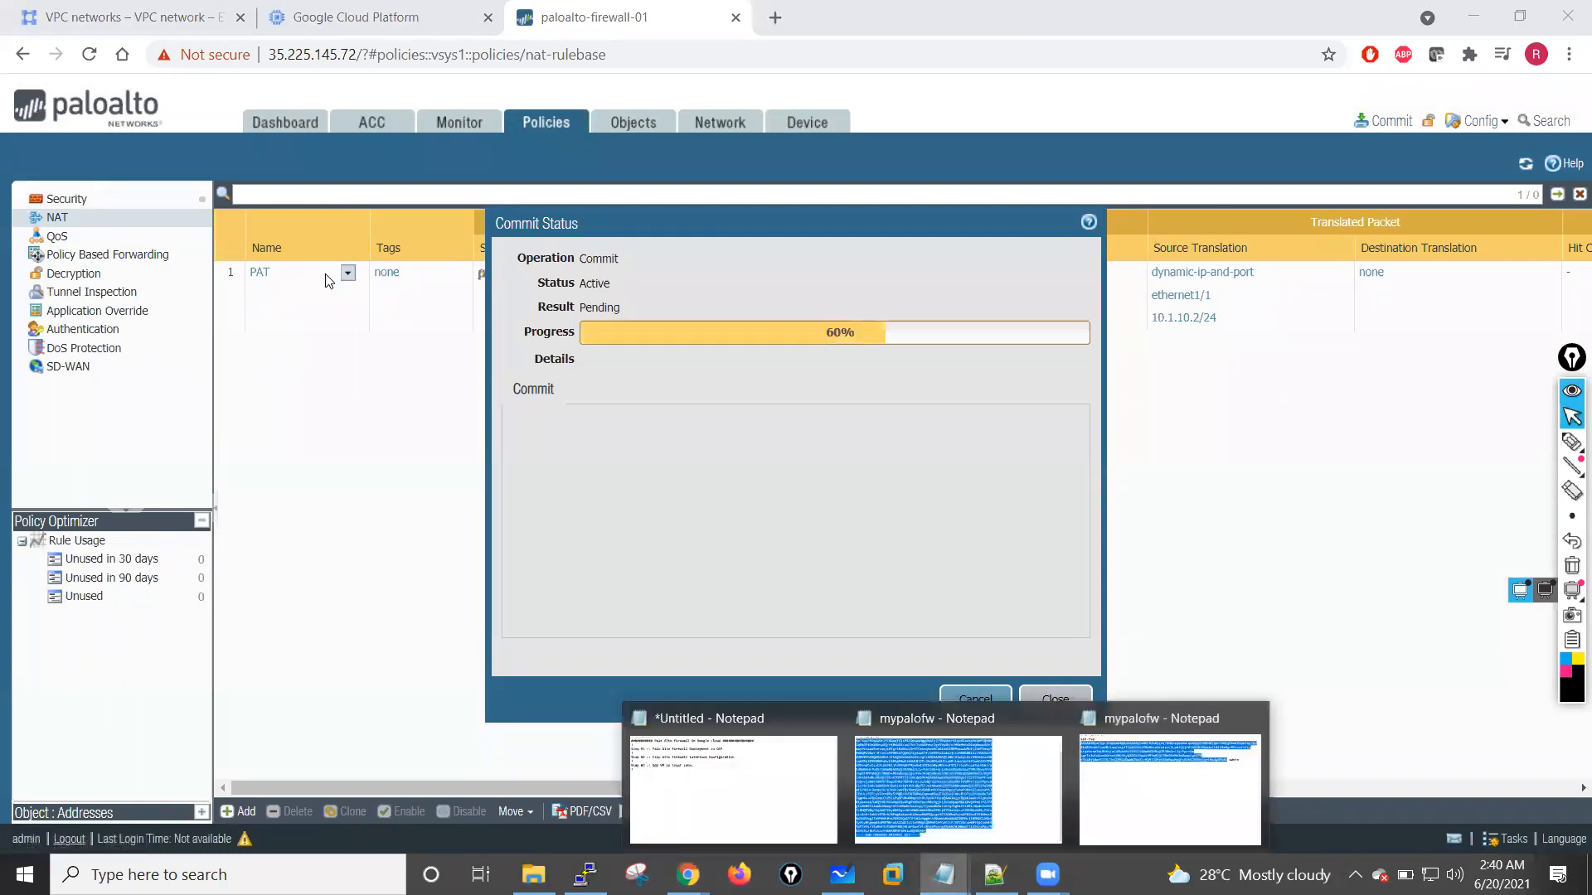
left_click(733, 787)
left_click_drag(173, 188, 850, 184)
left_click_drag(12, 250, 491, 250)
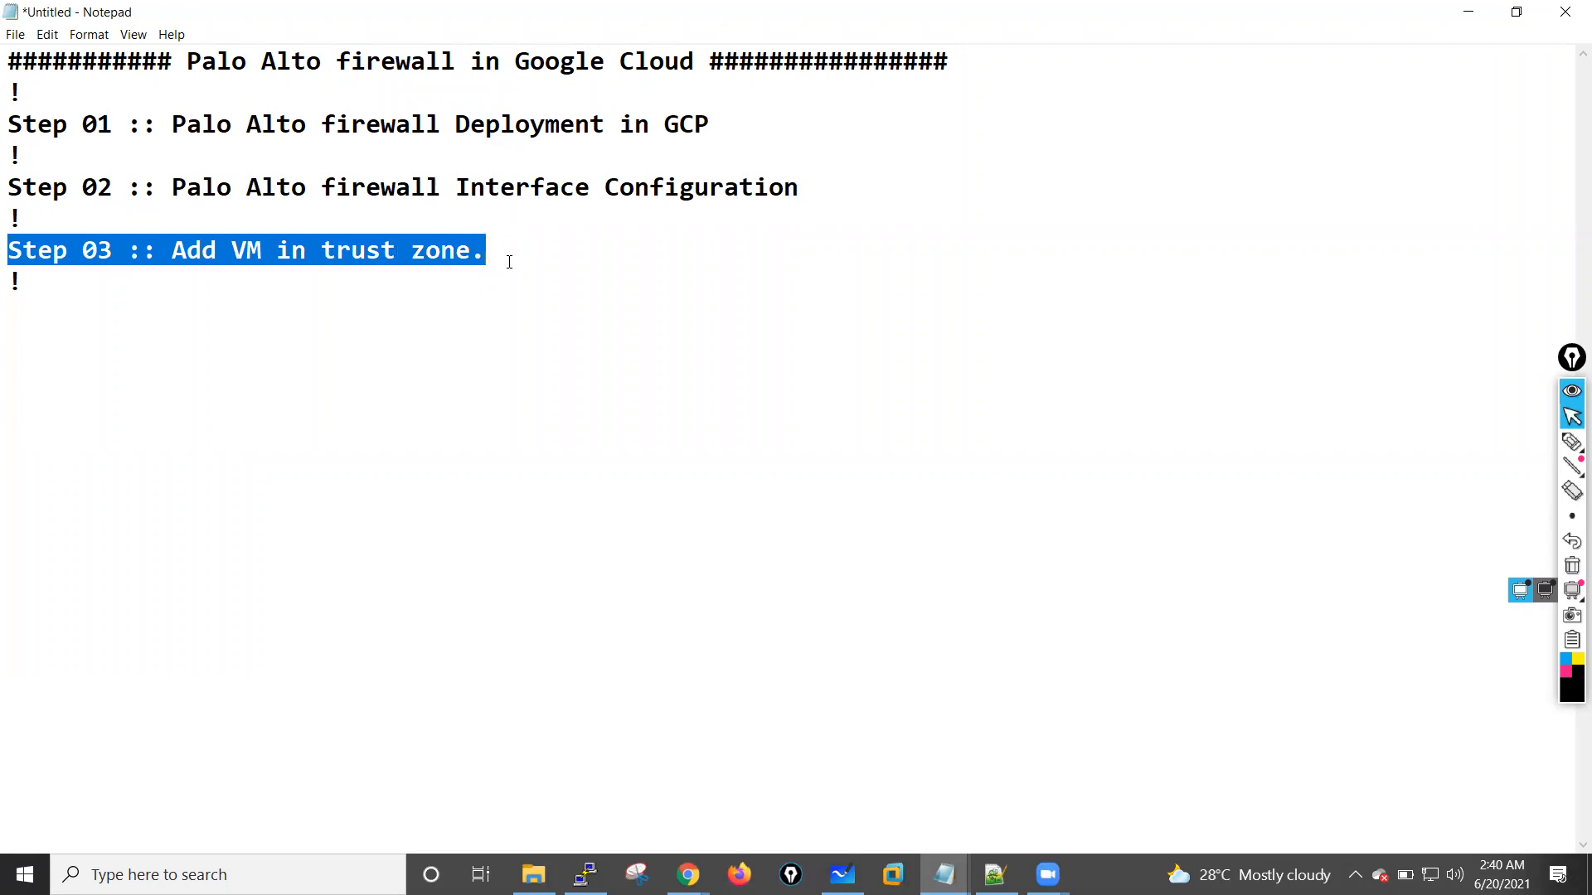
left_click(509, 262)
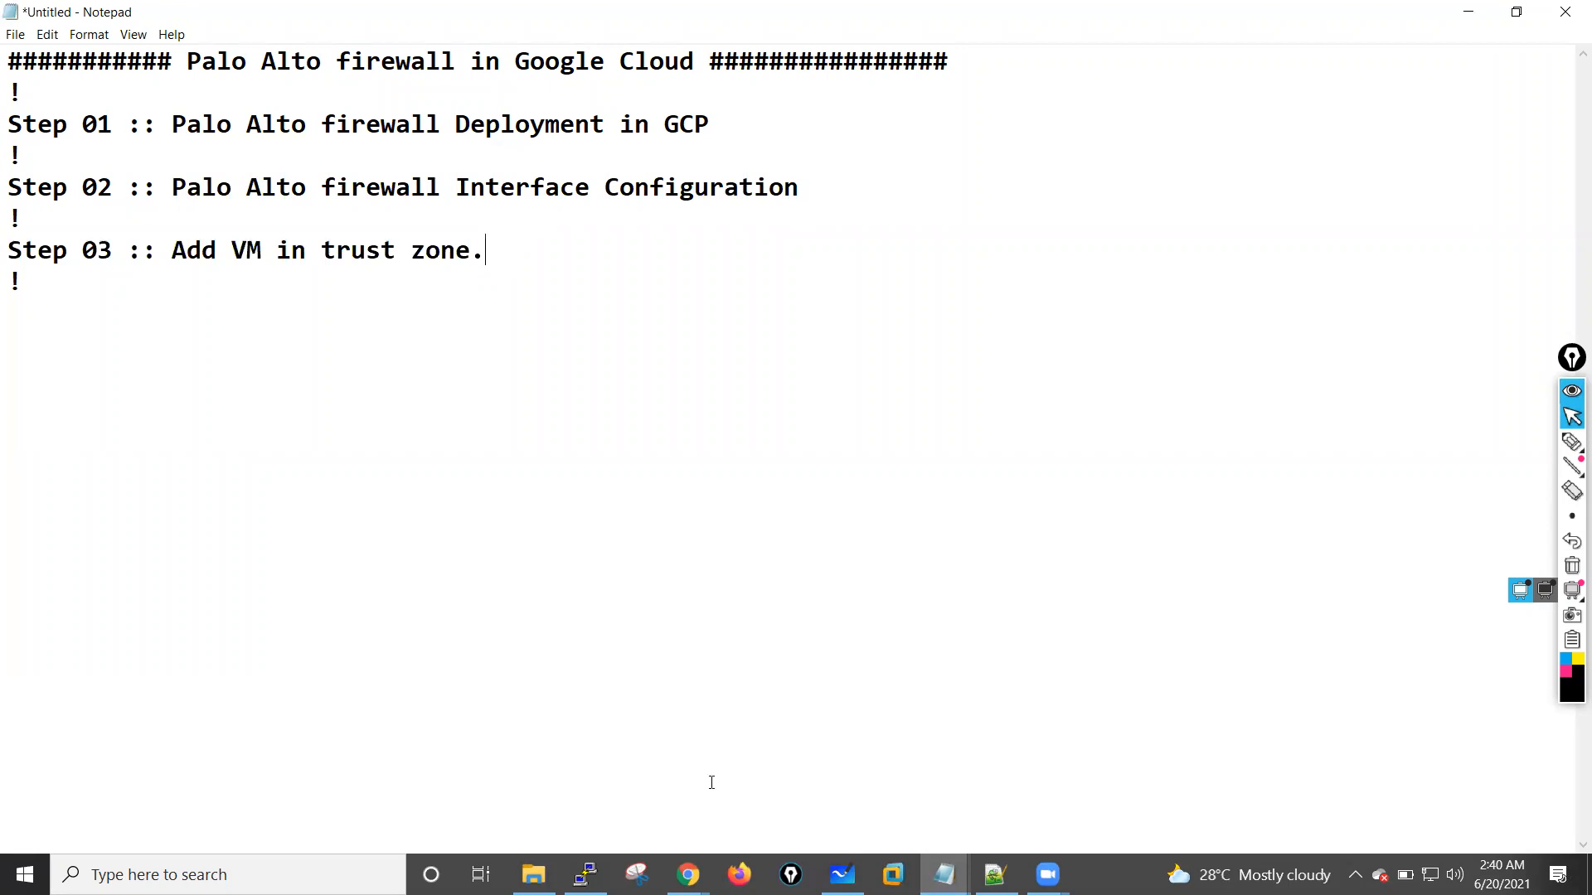
mouse_move(688, 875)
left_click(505, 793)
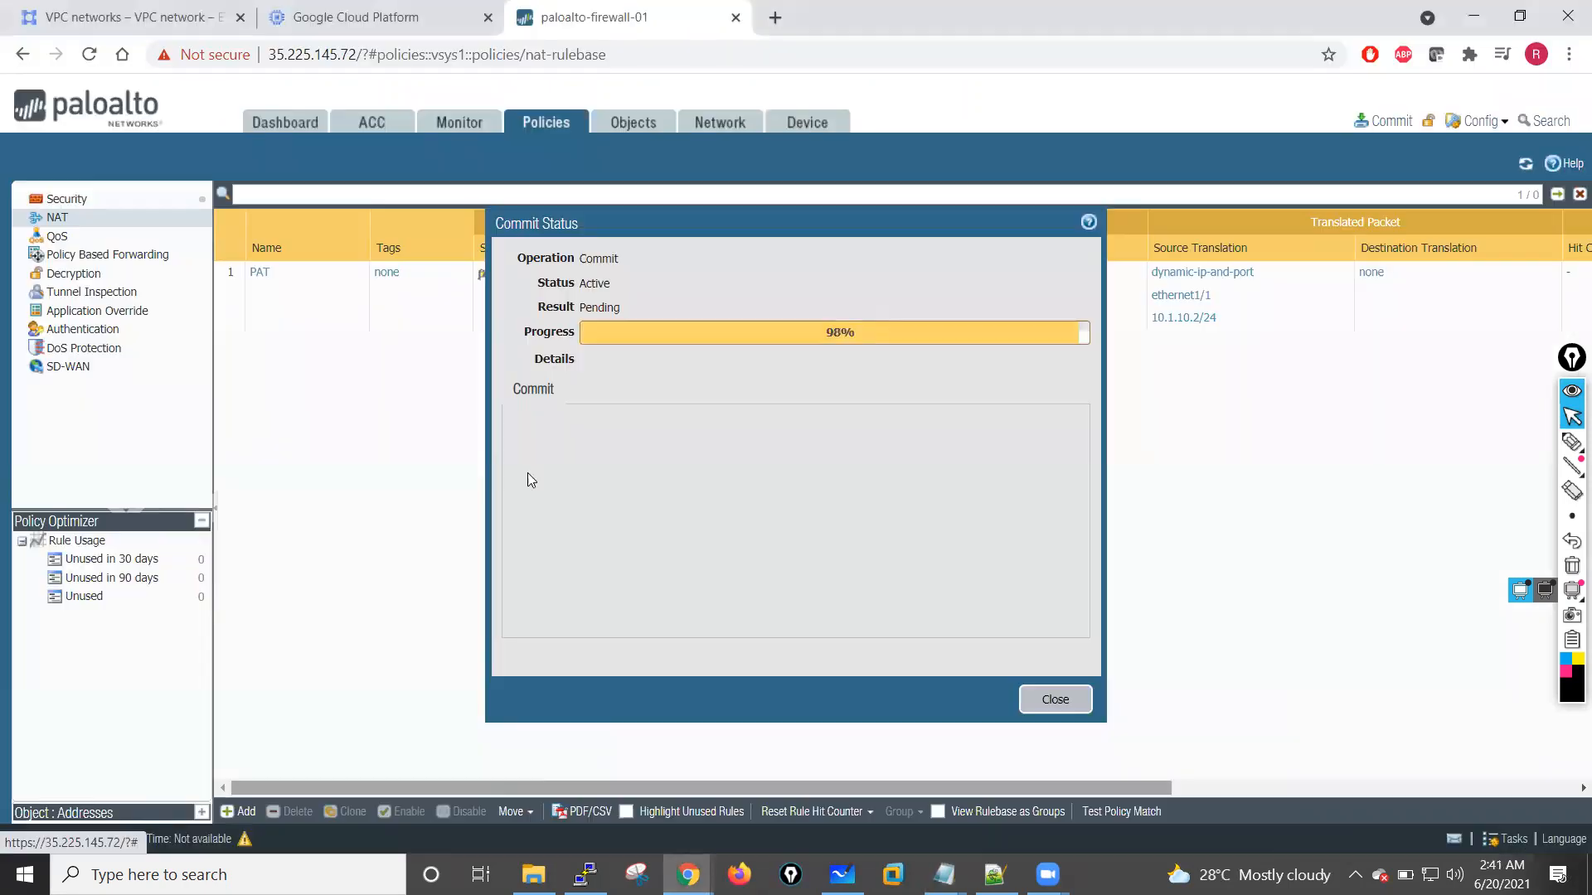
left_click(1037, 696)
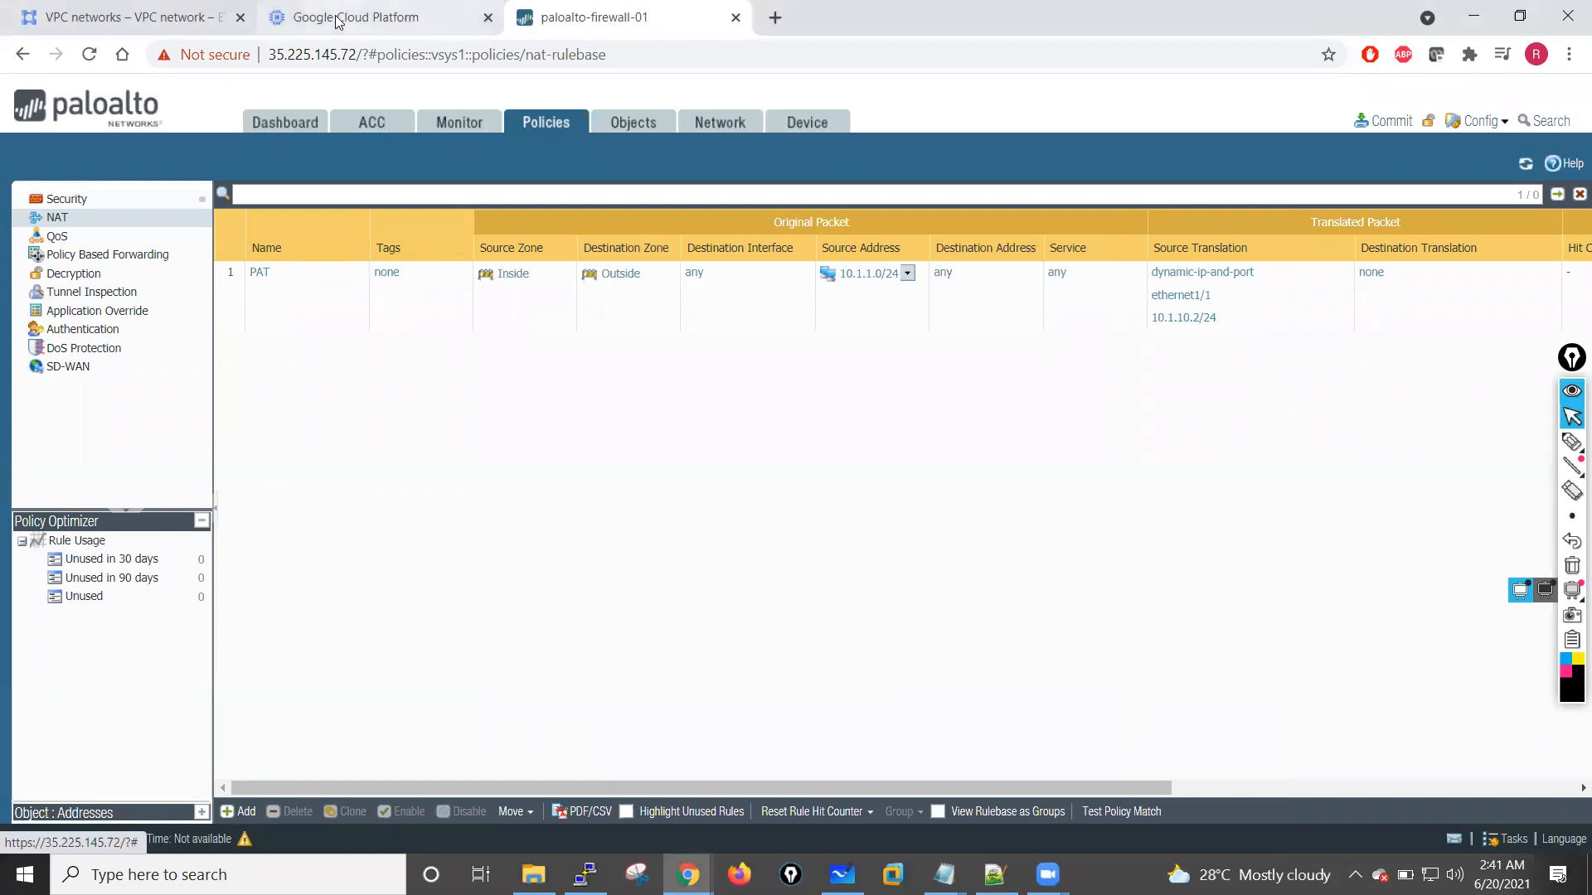
Step: Switch to the Google Cloud console and start a new VM instance named inside-vm
left_click(303, 18)
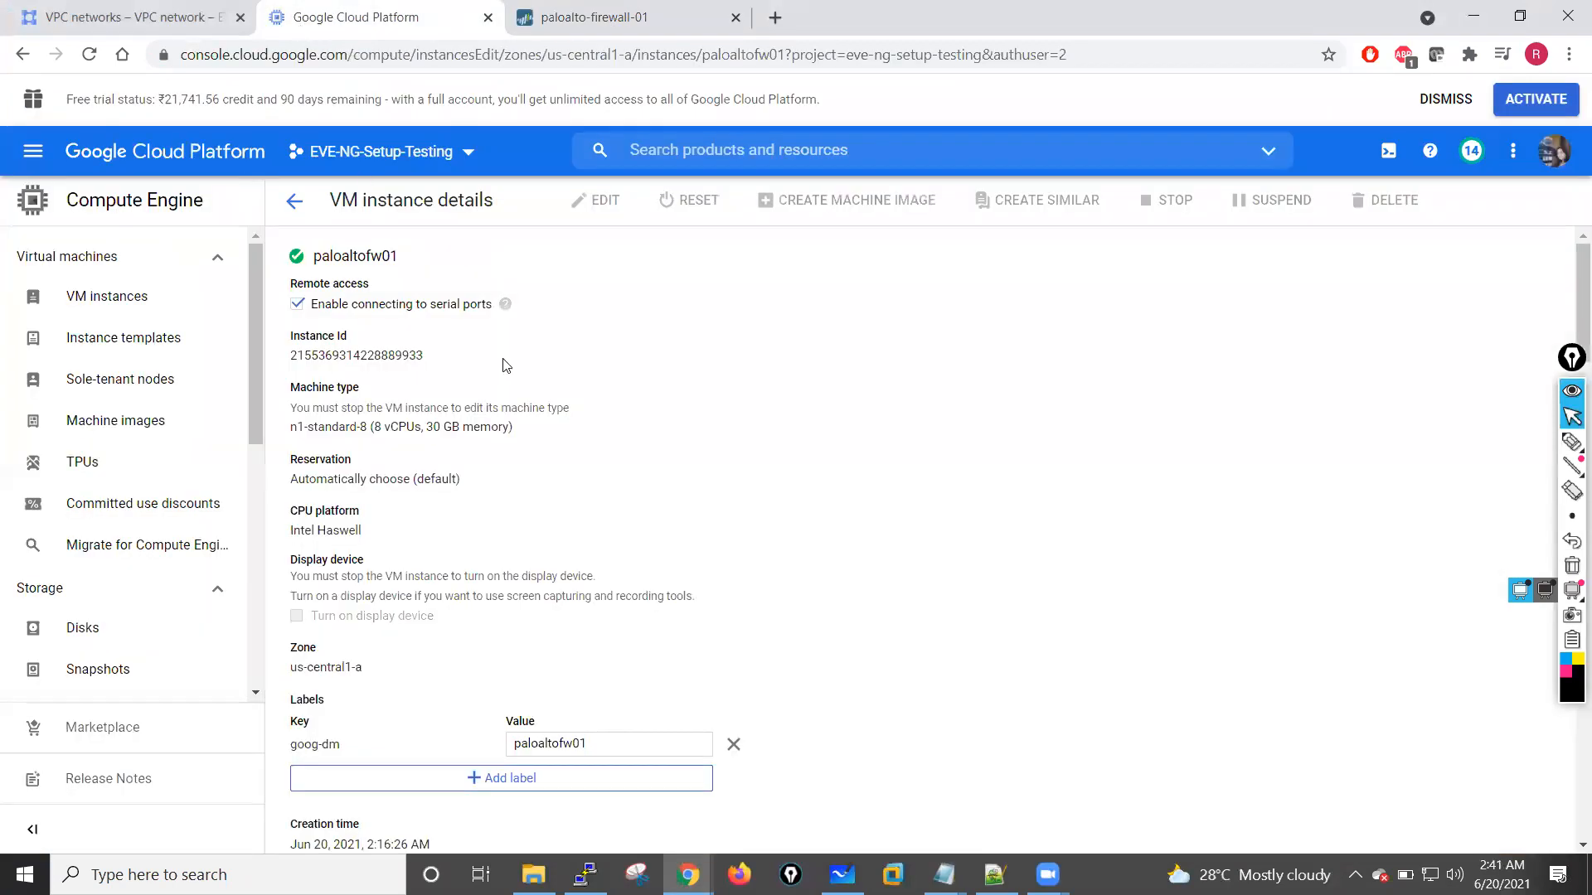
left_click(295, 202)
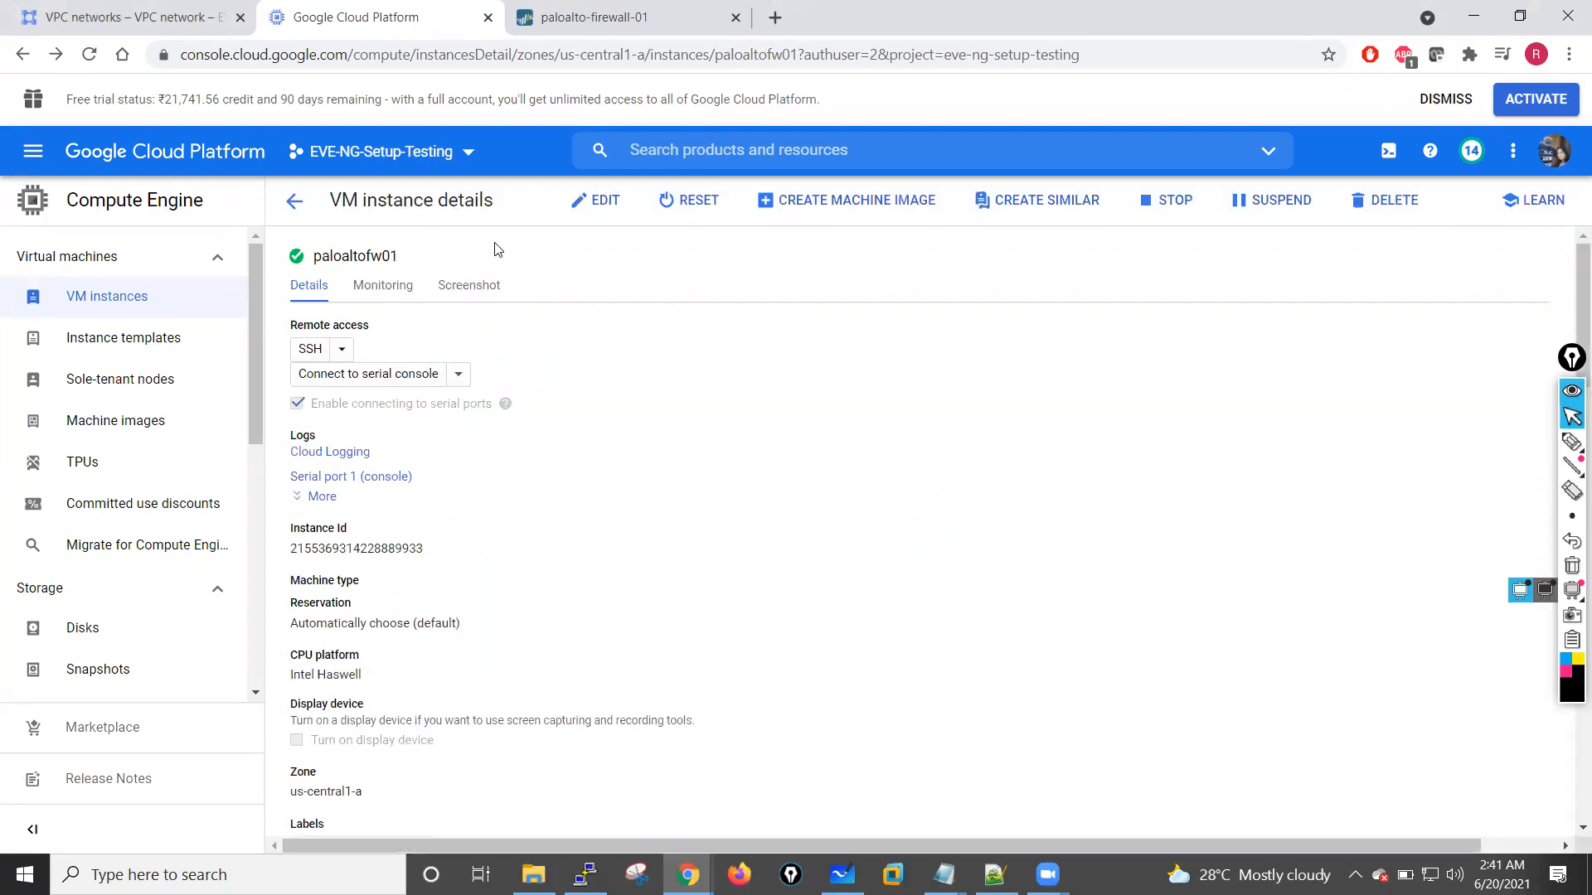
left_click(295, 201)
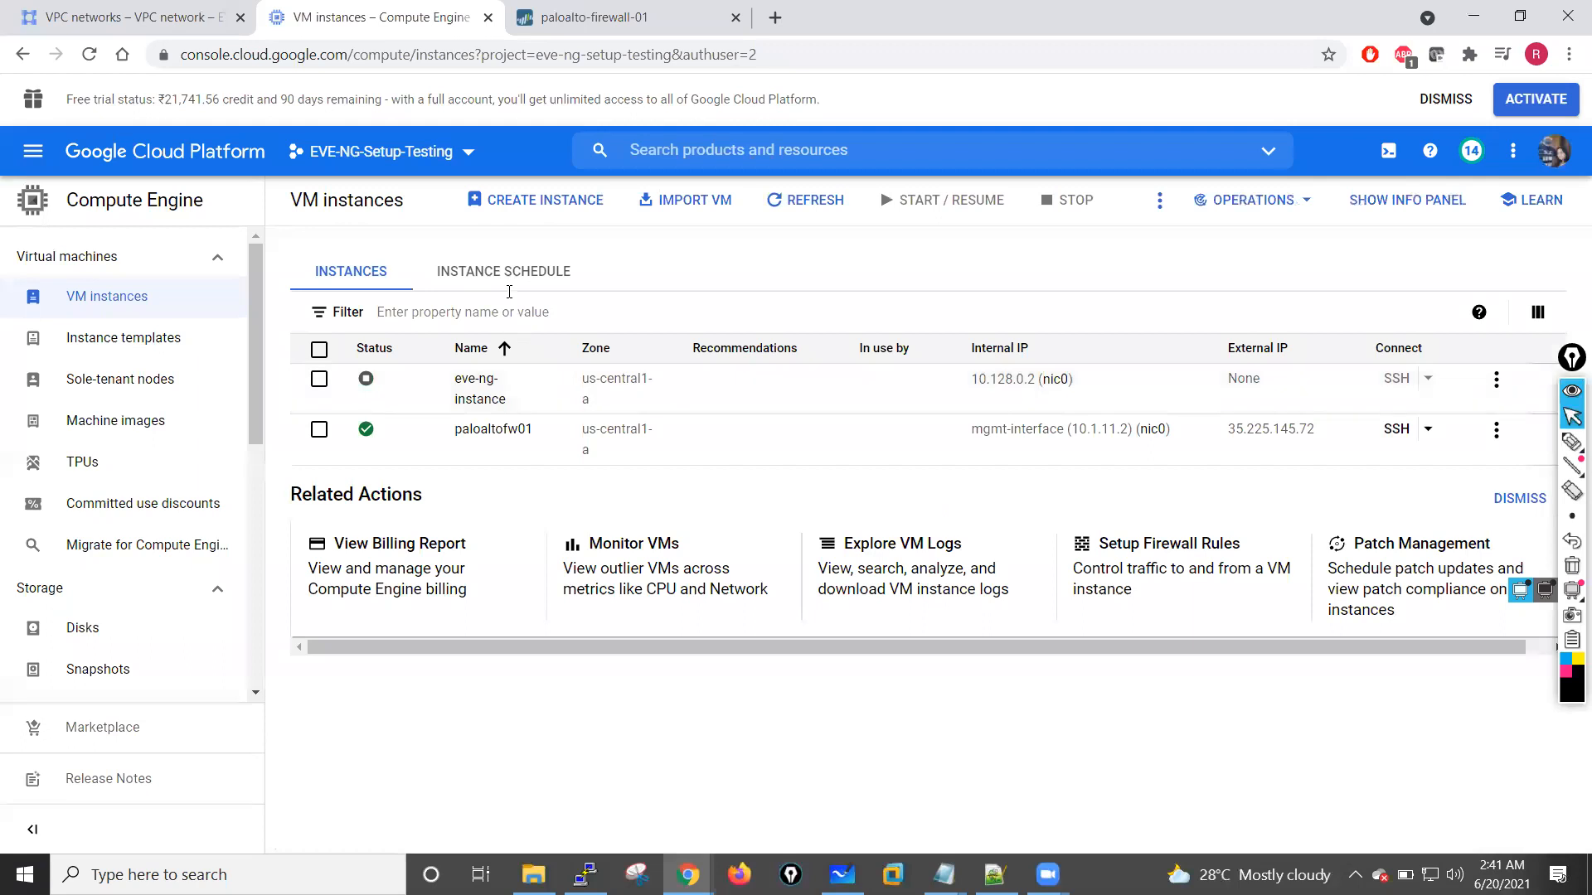
left_click(543, 202)
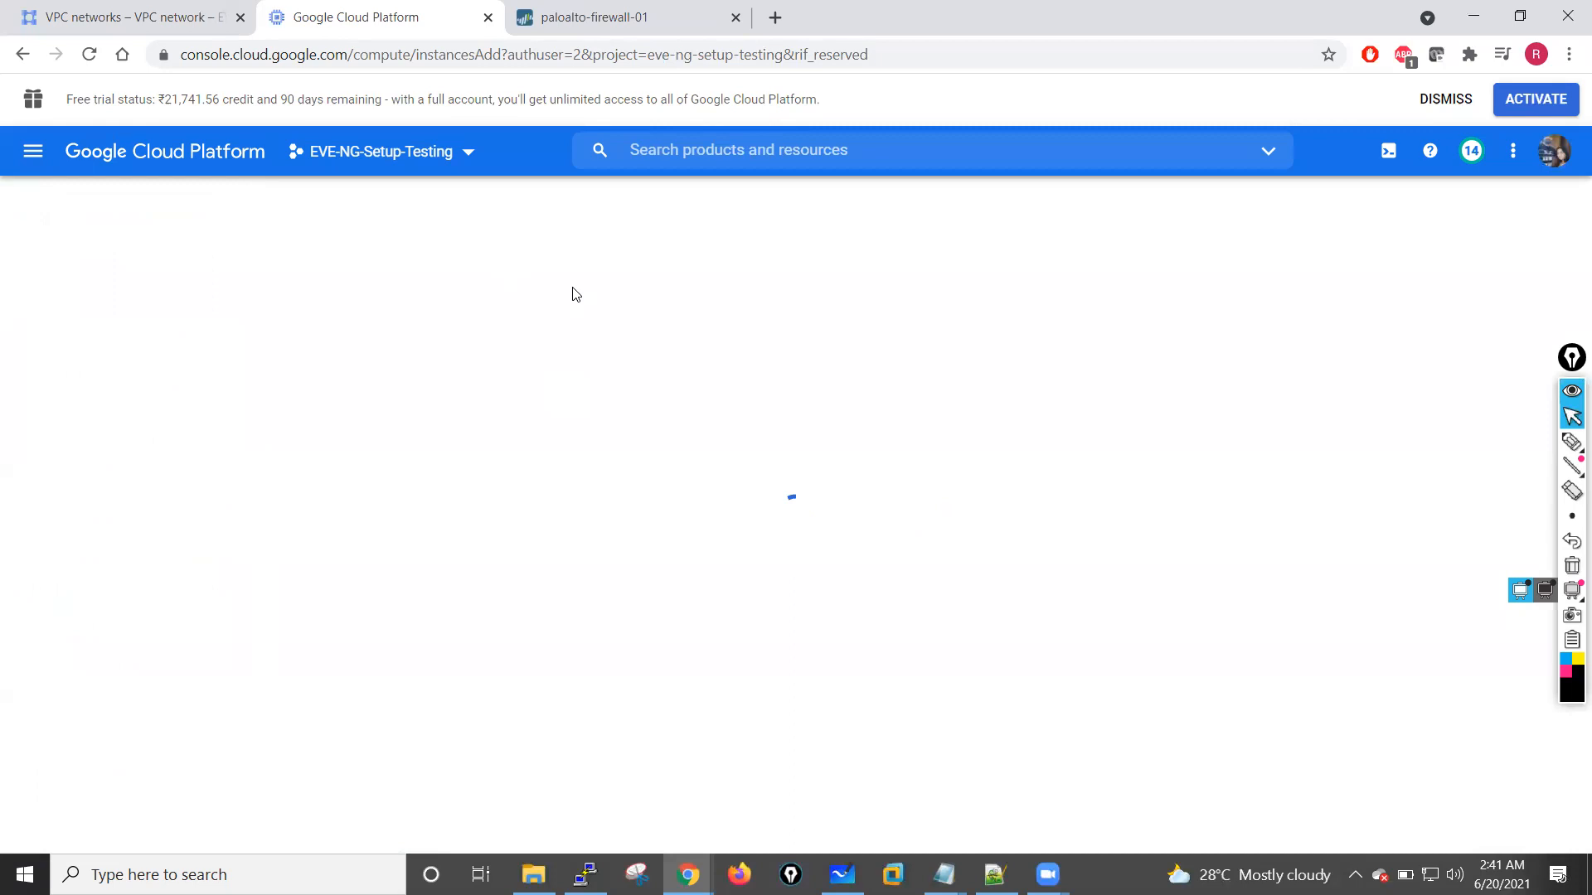
left_click(515, 356)
left_click_drag(515, 356, 432, 354)
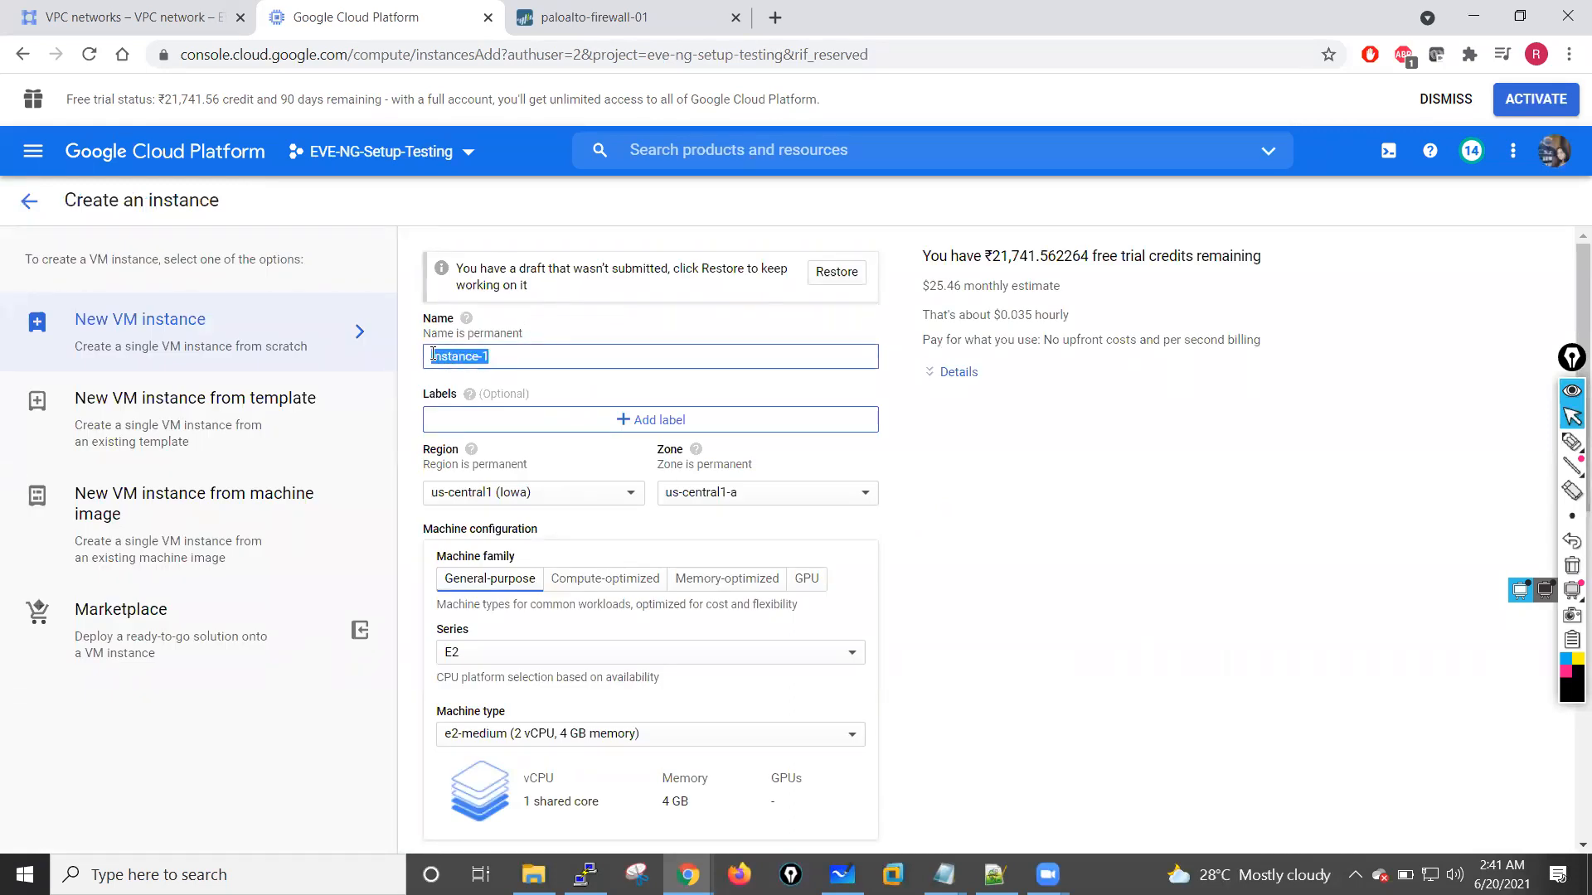
type("inside-vm")
Step: Set the new instance's boot disk to the public Ubuntu 16.04 LTS image
scroll(531, 514, "down", 1)
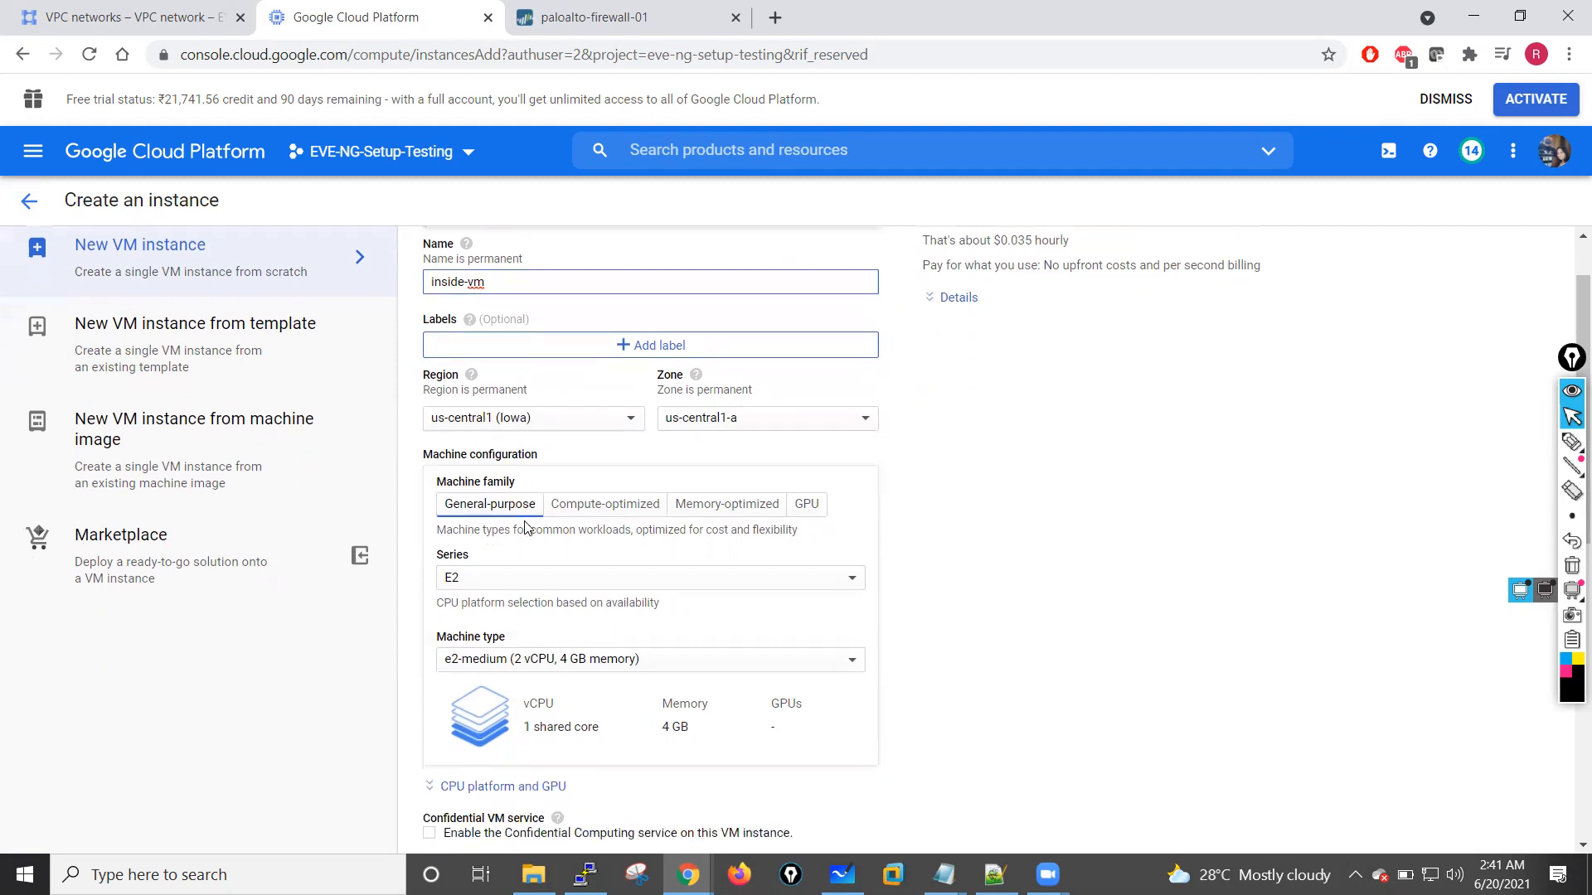
scroll(552, 475, "up", 1)
scroll(554, 470, "down", 2)
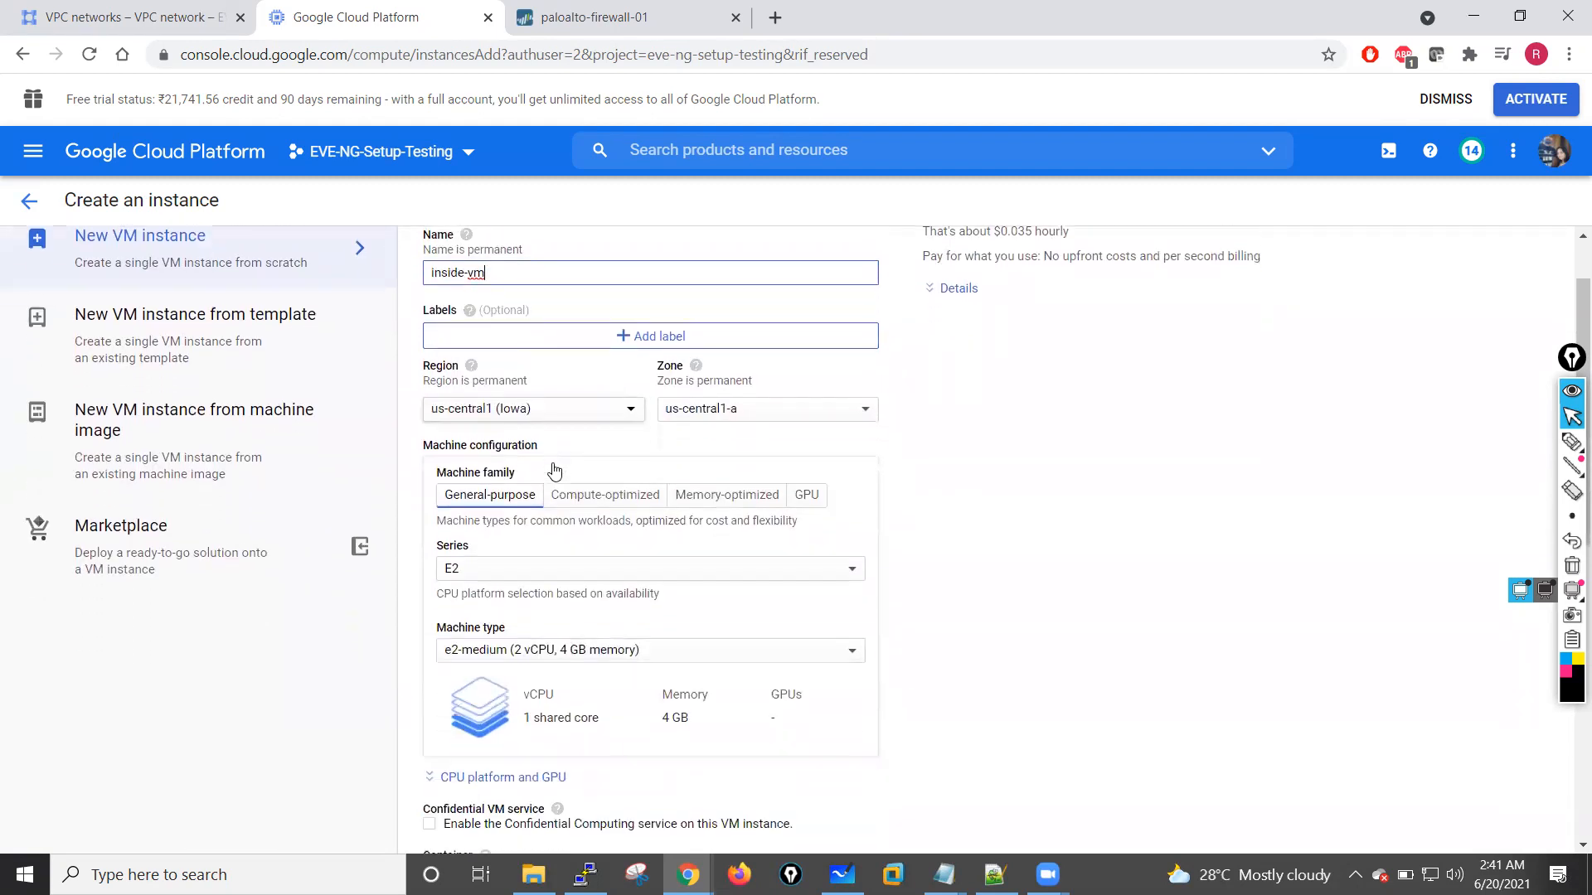
scroll(484, 479, "down", 1)
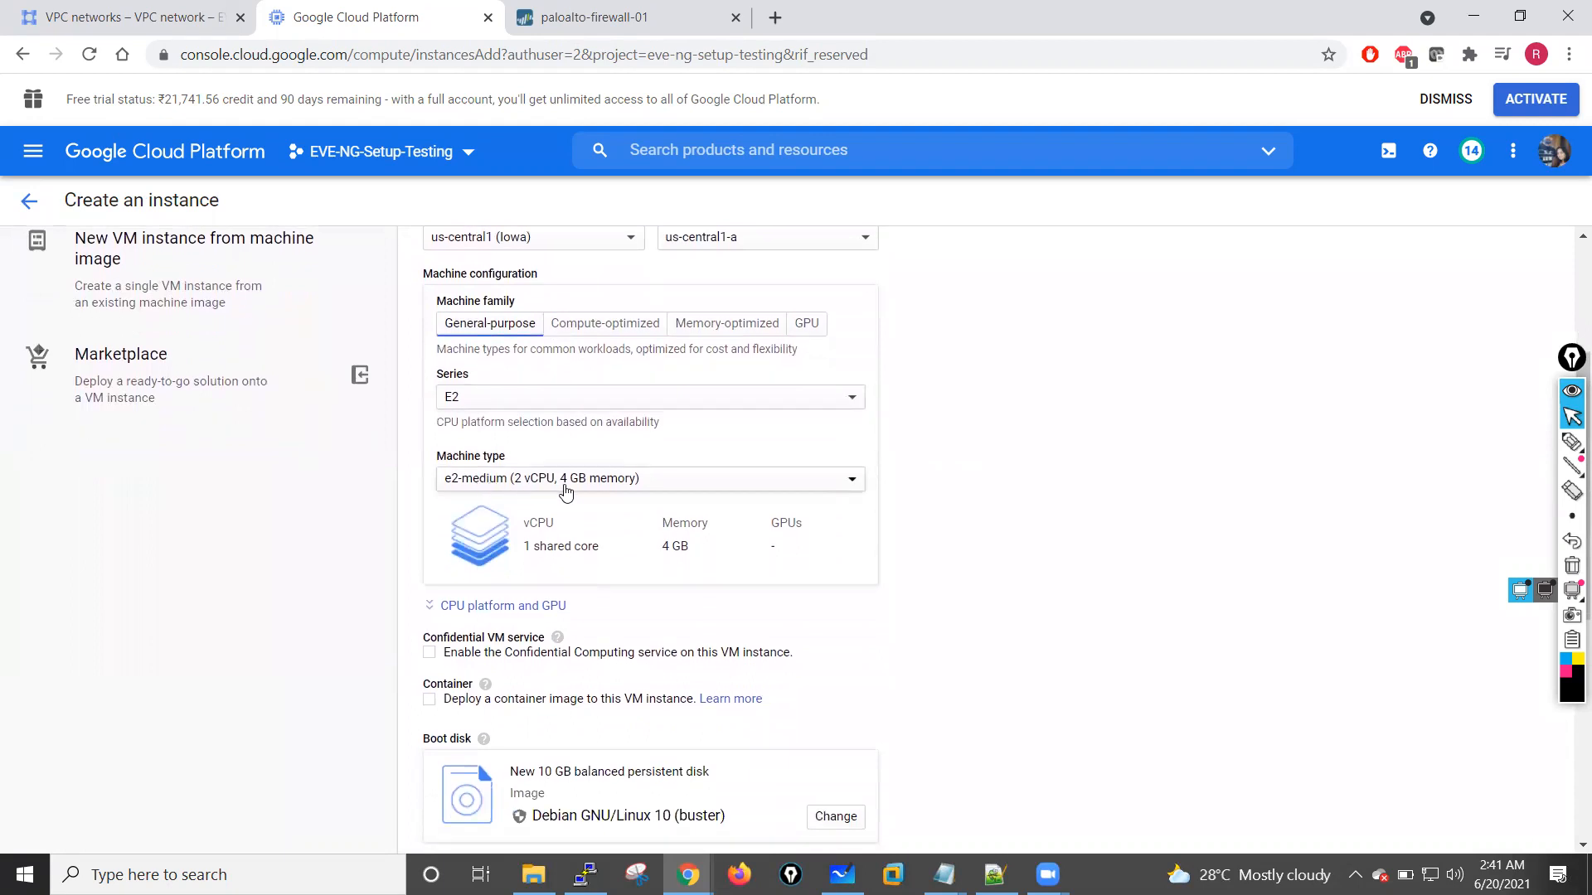
scroll(556, 489, "down", 3)
scroll(563, 491, "down", 2)
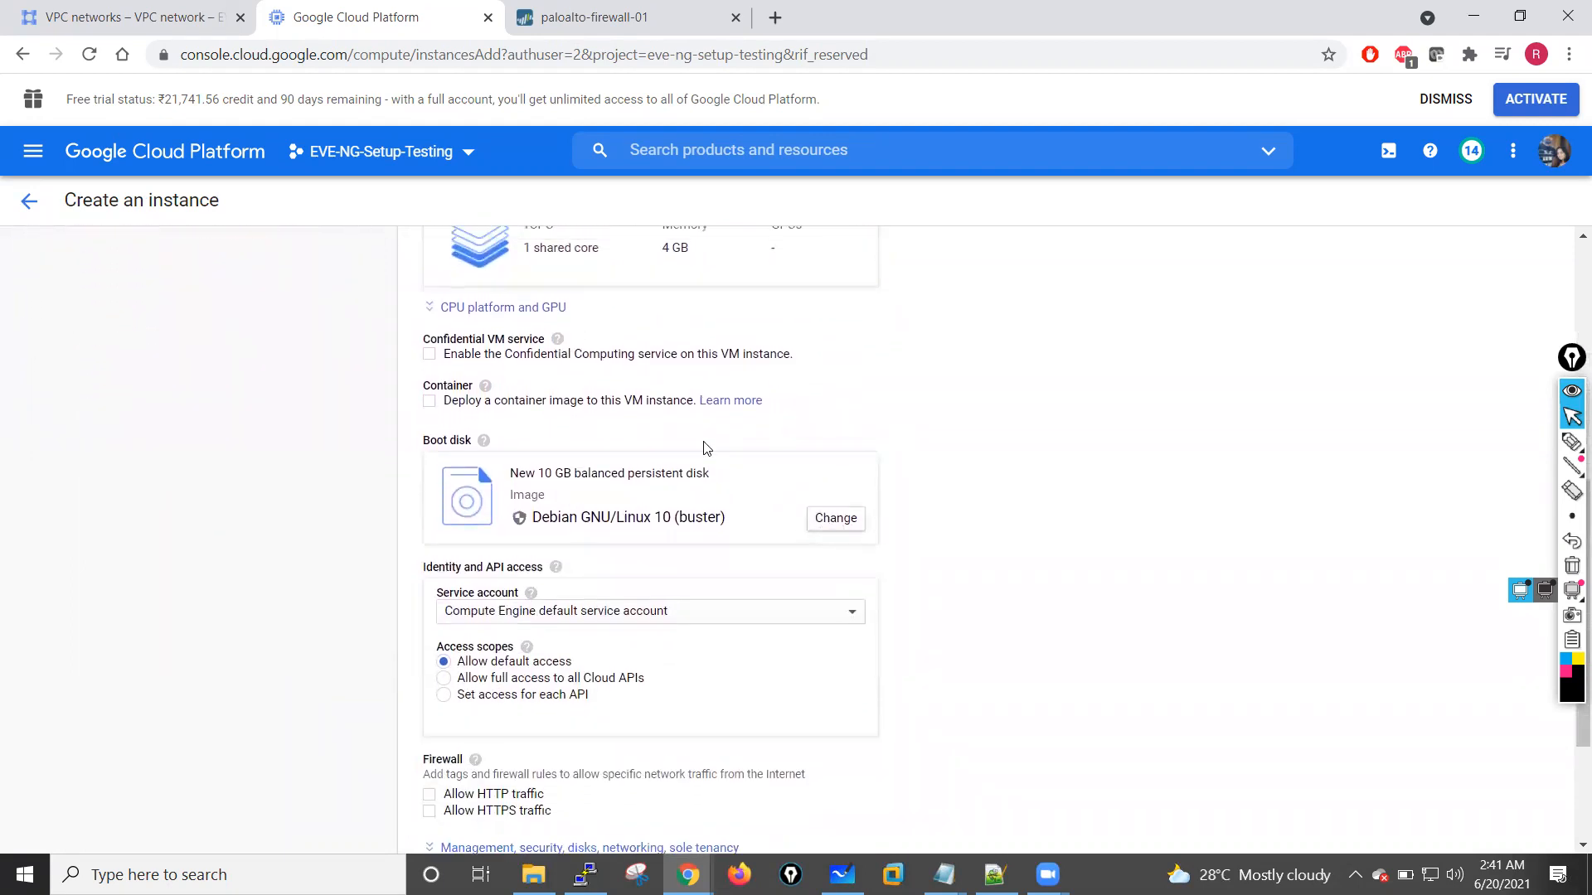
scroll(543, 500, "up", 4)
scroll(580, 618, "down", 2)
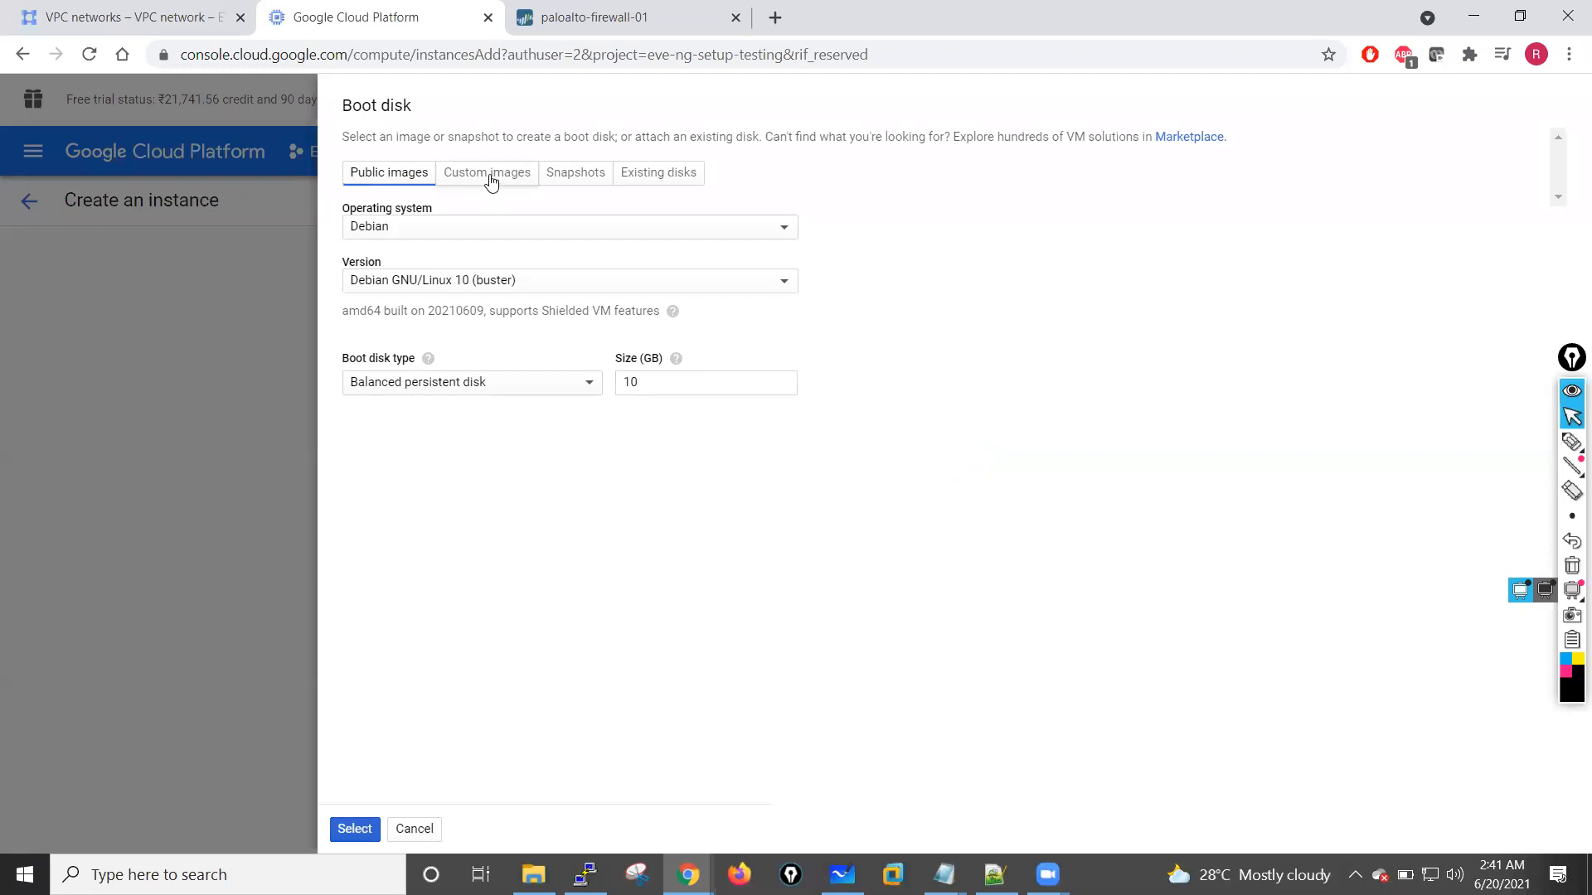
left_click(485, 238)
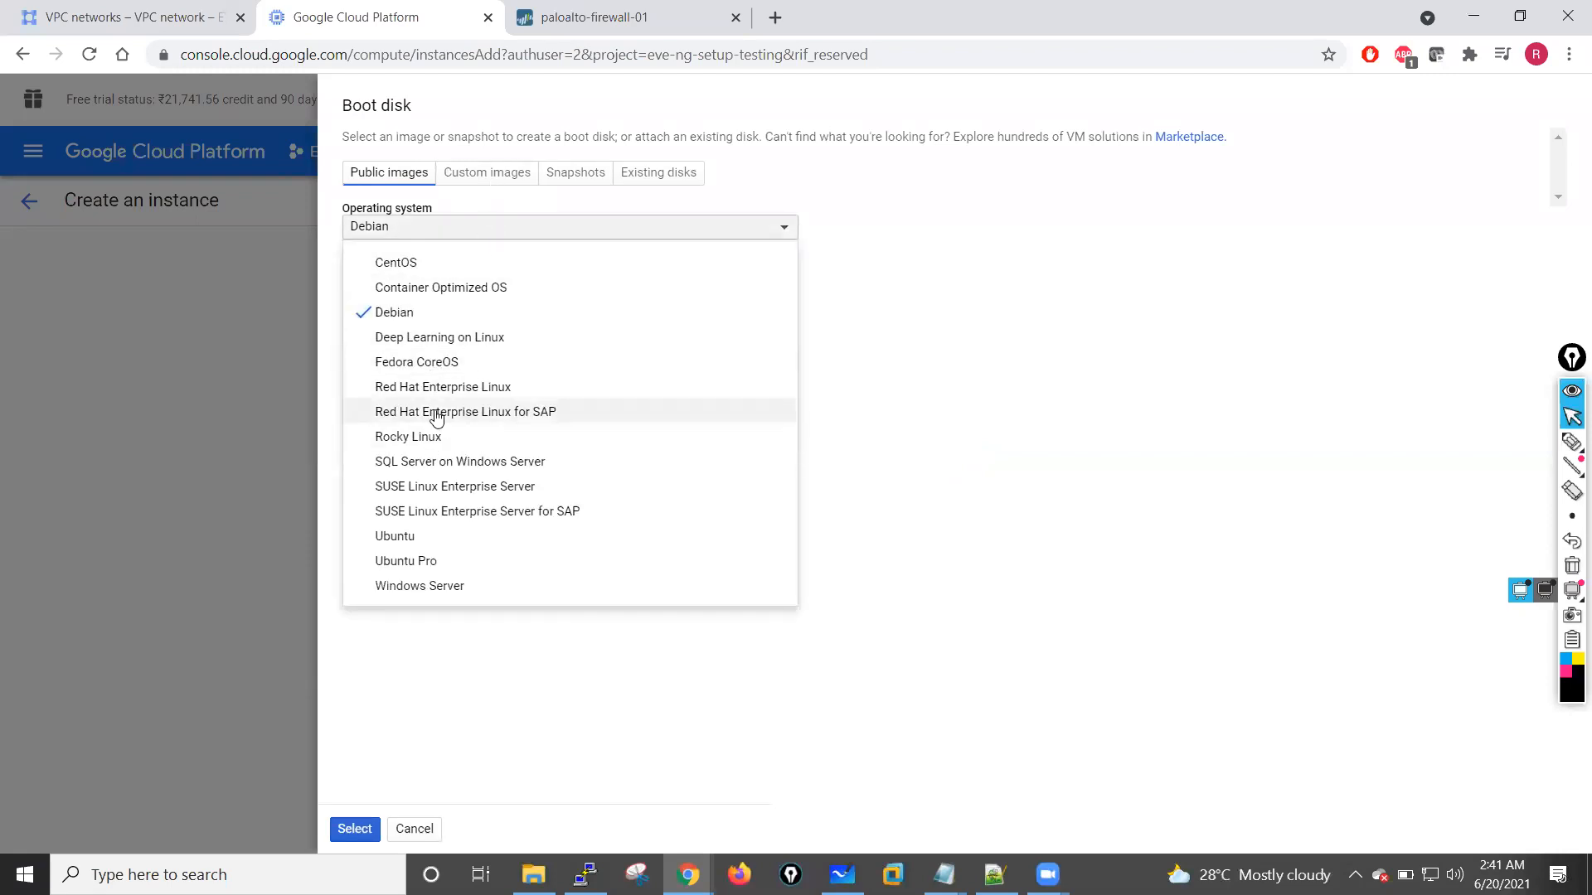
left_click(403, 544)
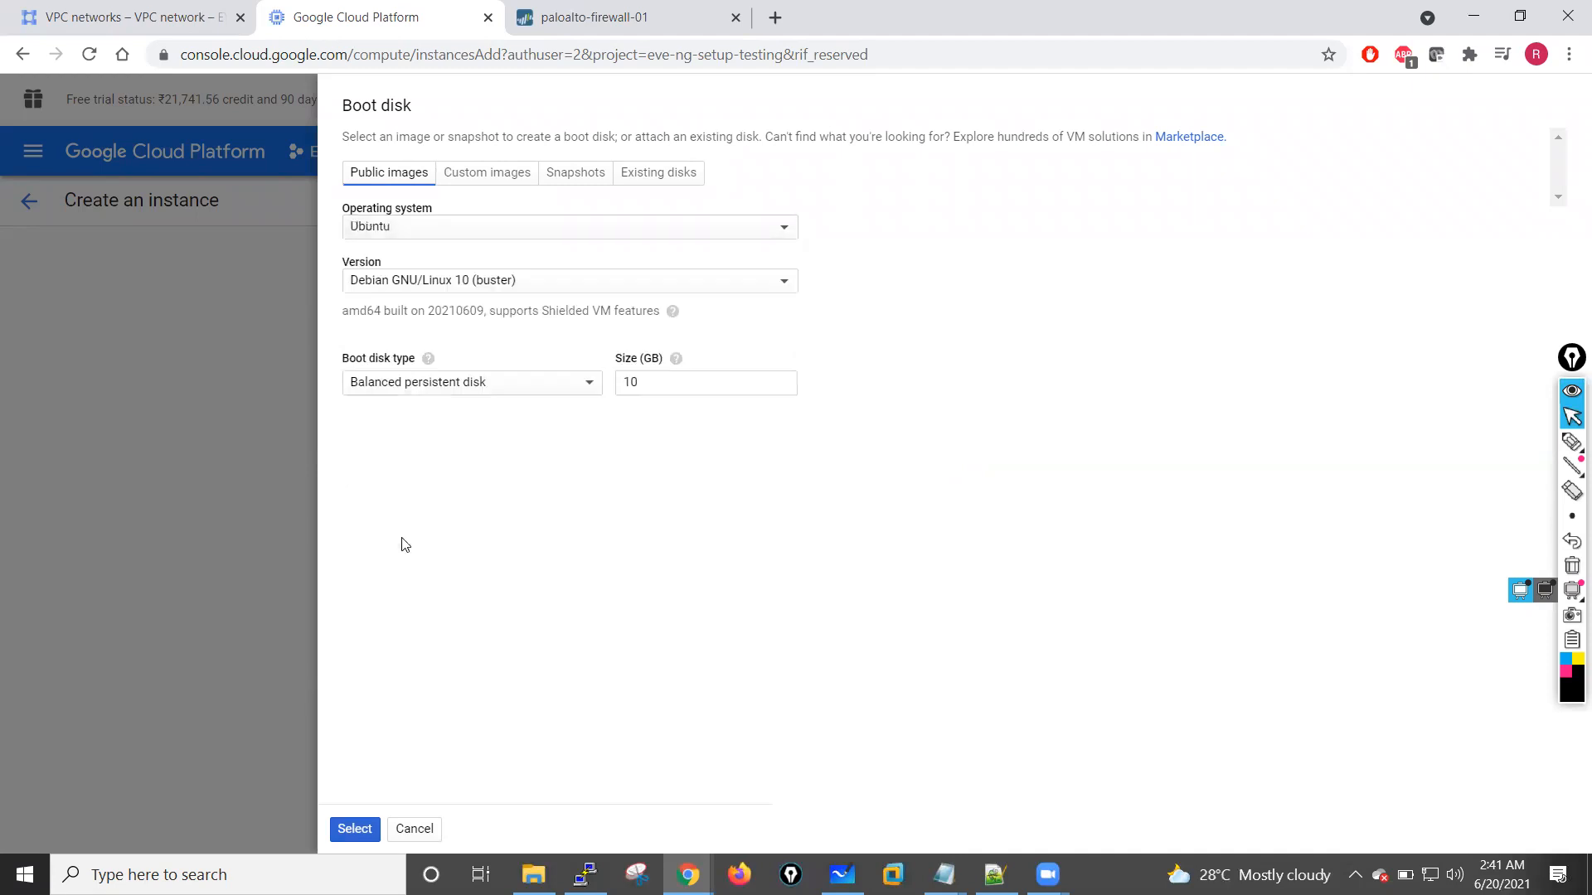
left_click(455, 284)
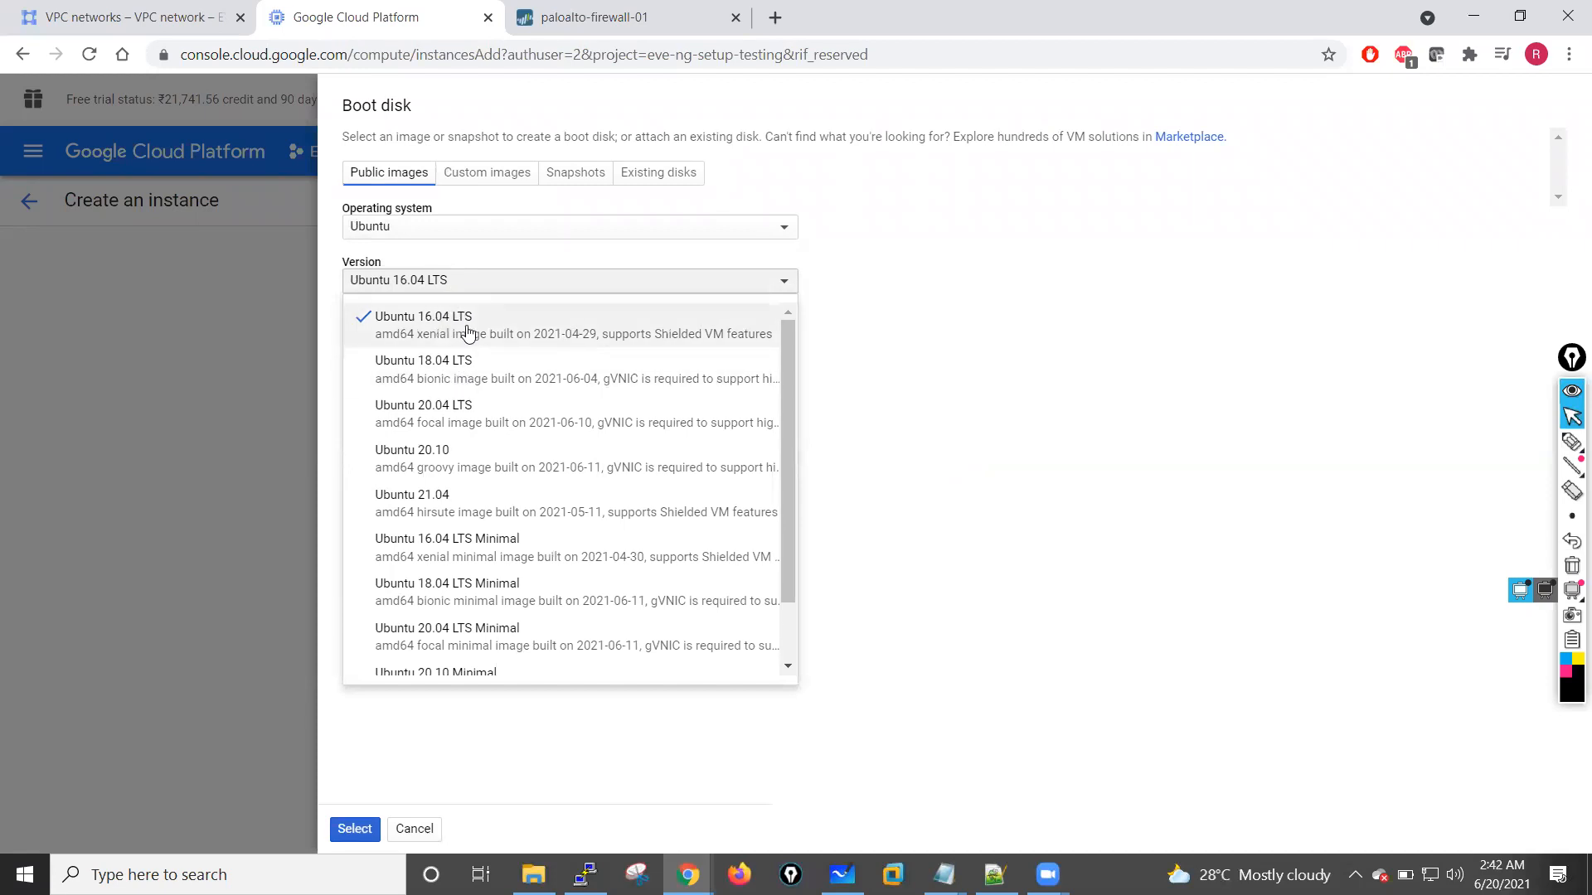
left_click(1005, 375)
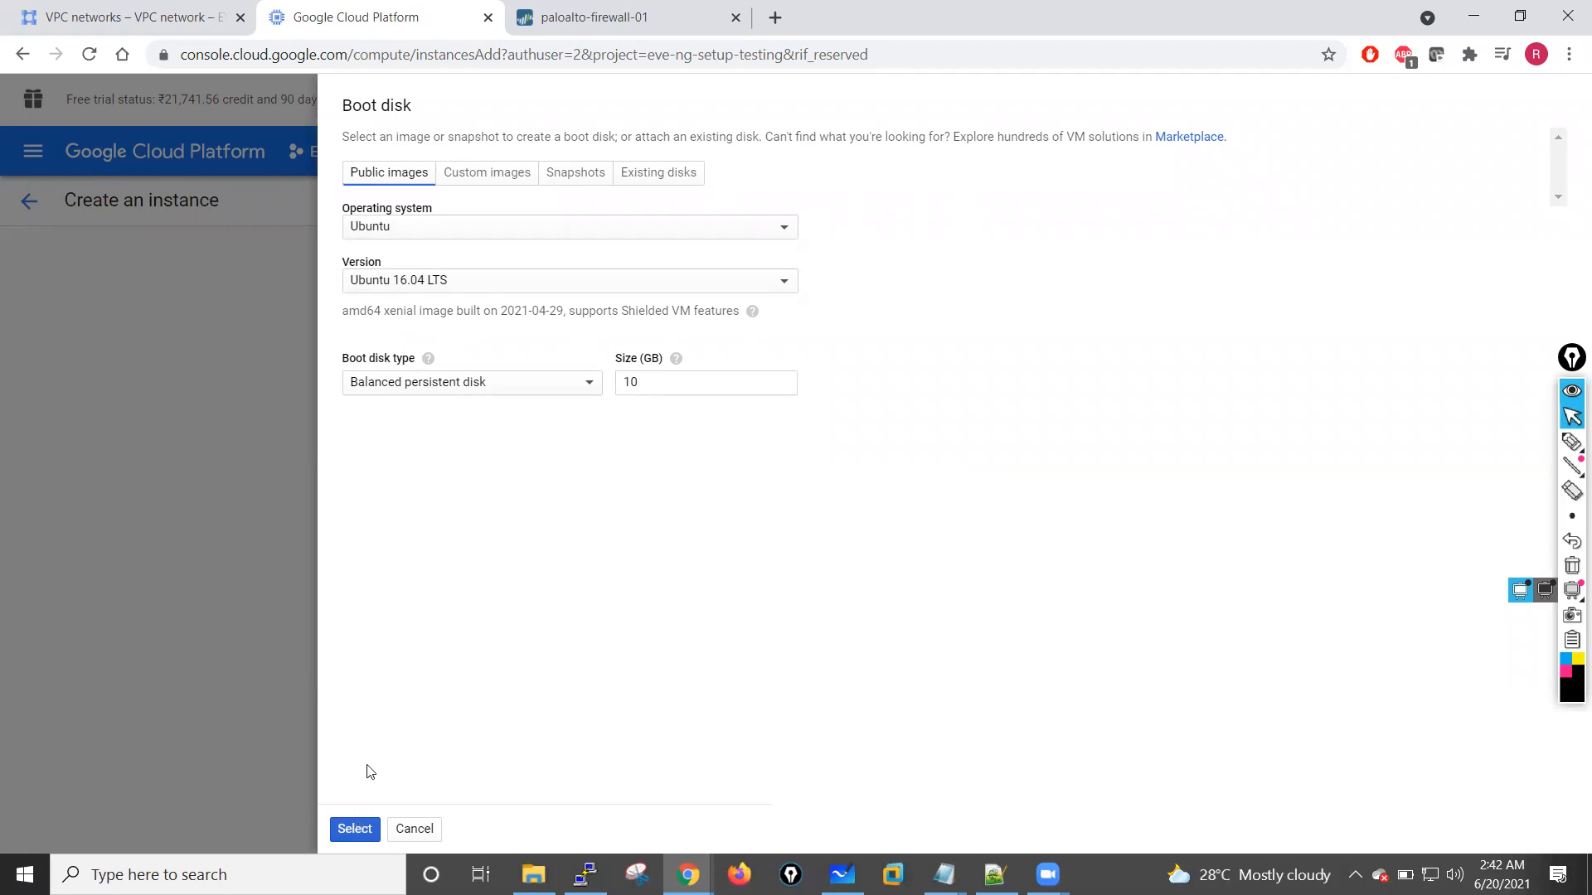
left_click(355, 827)
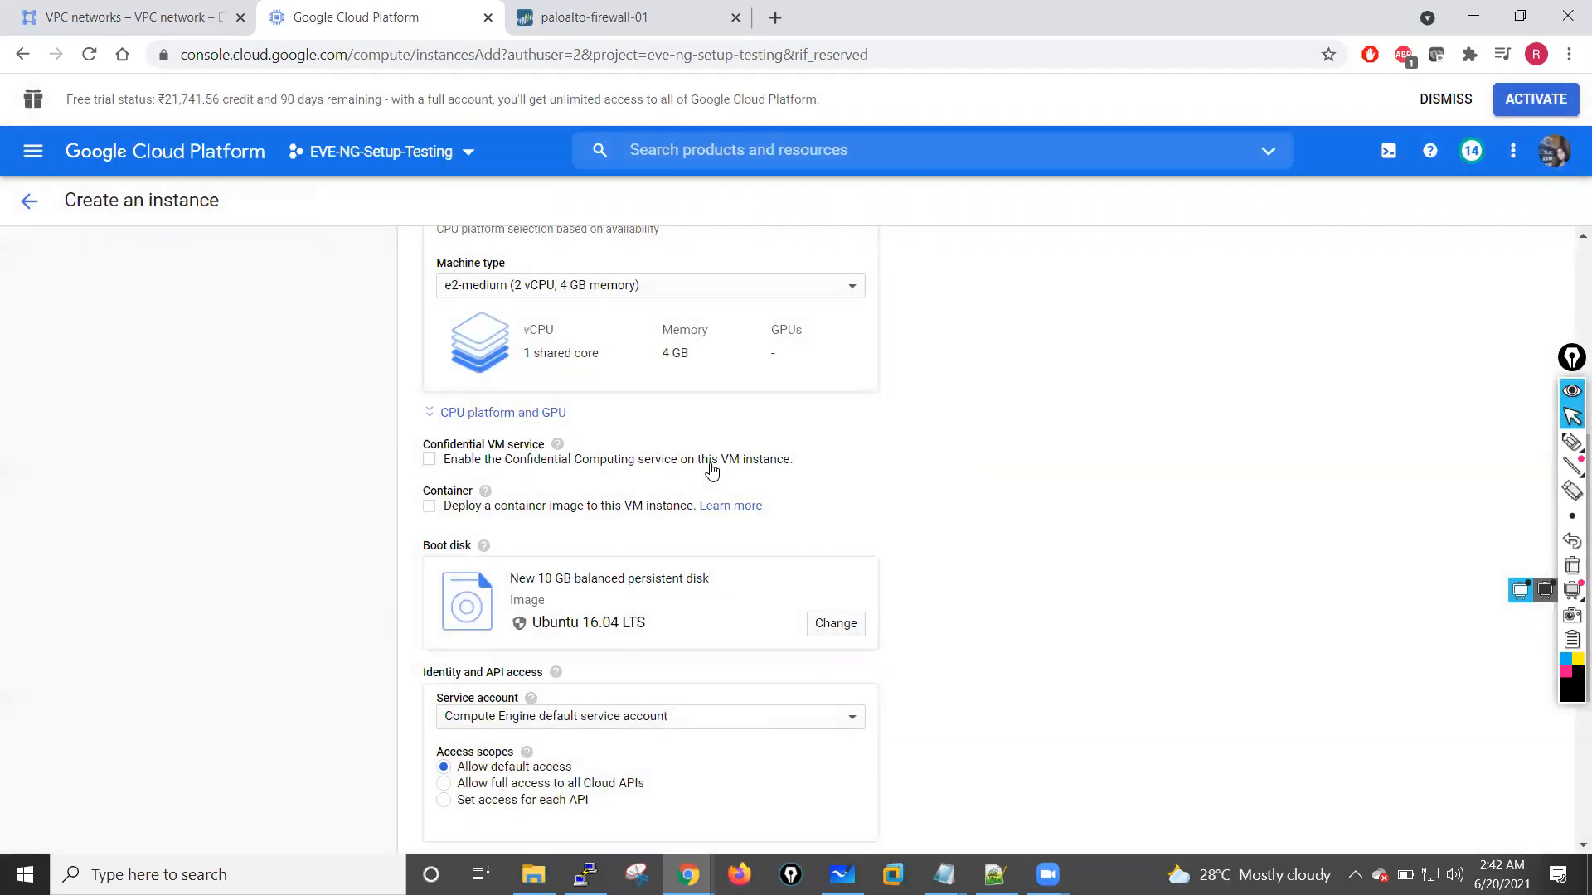
Step: Review the new instance's region, machine configuration, boot disk and access settings
scroll(683, 348, "up", 2)
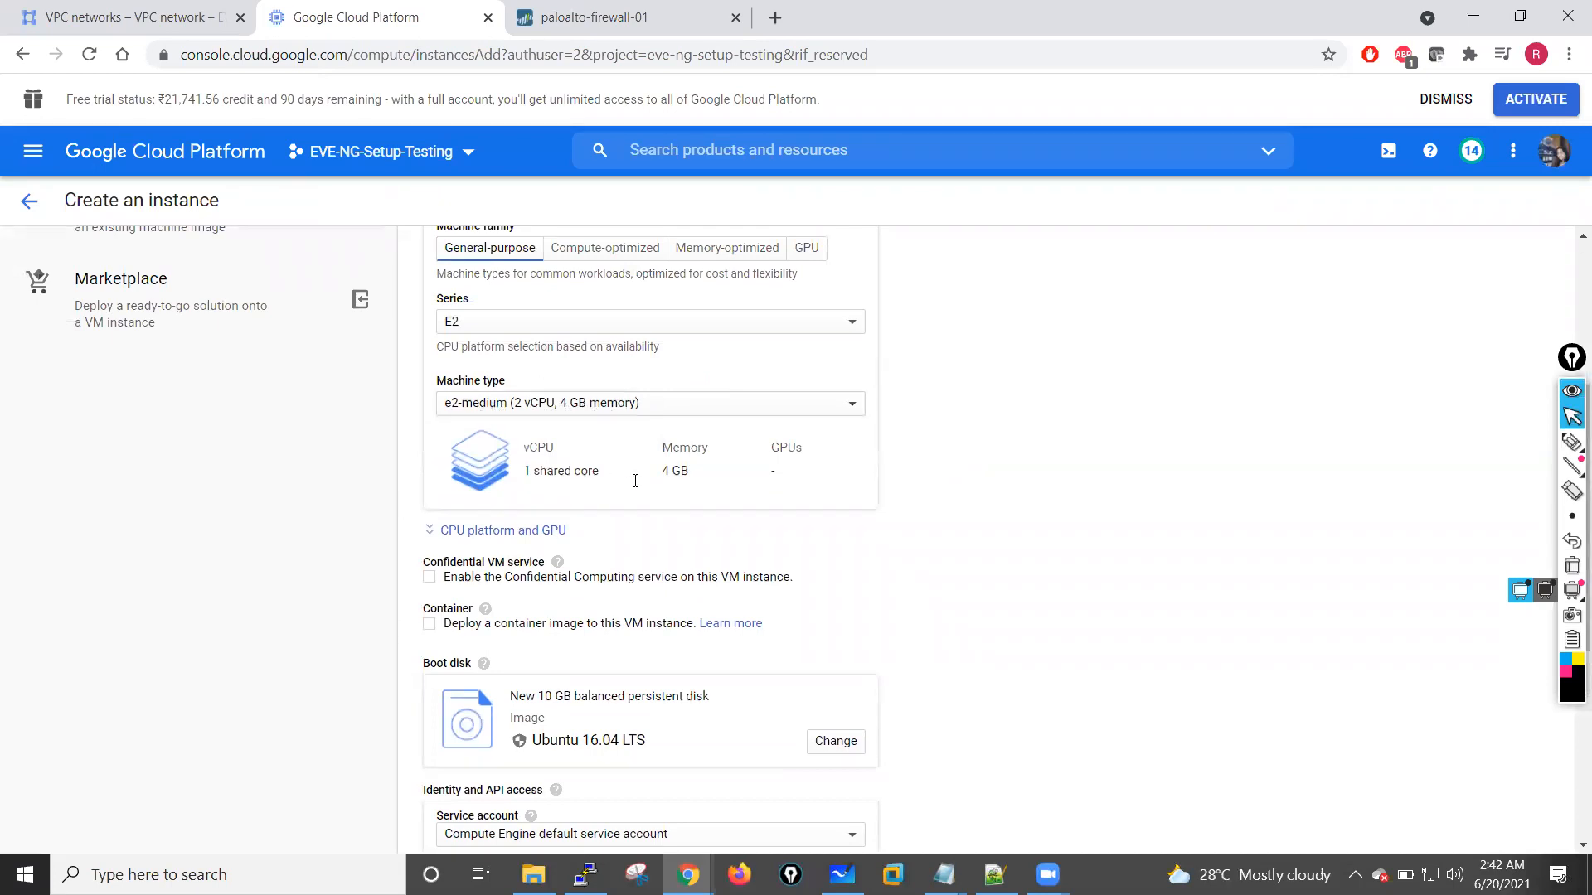
scroll(663, 481, "up", 3)
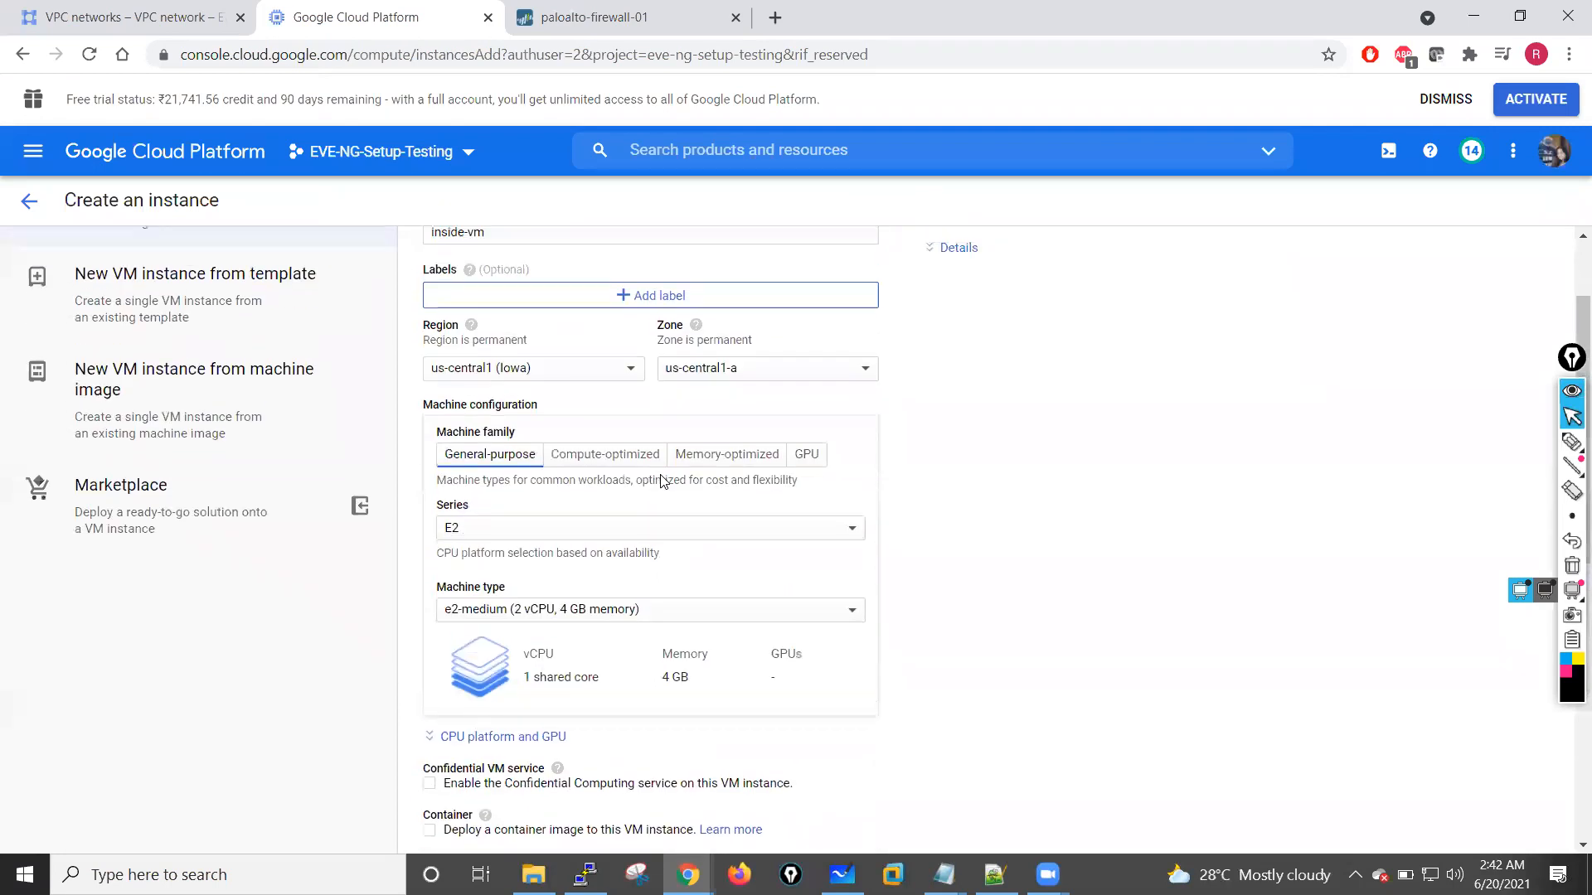
scroll(664, 481, "up", 2)
scroll(664, 480, "down", 10)
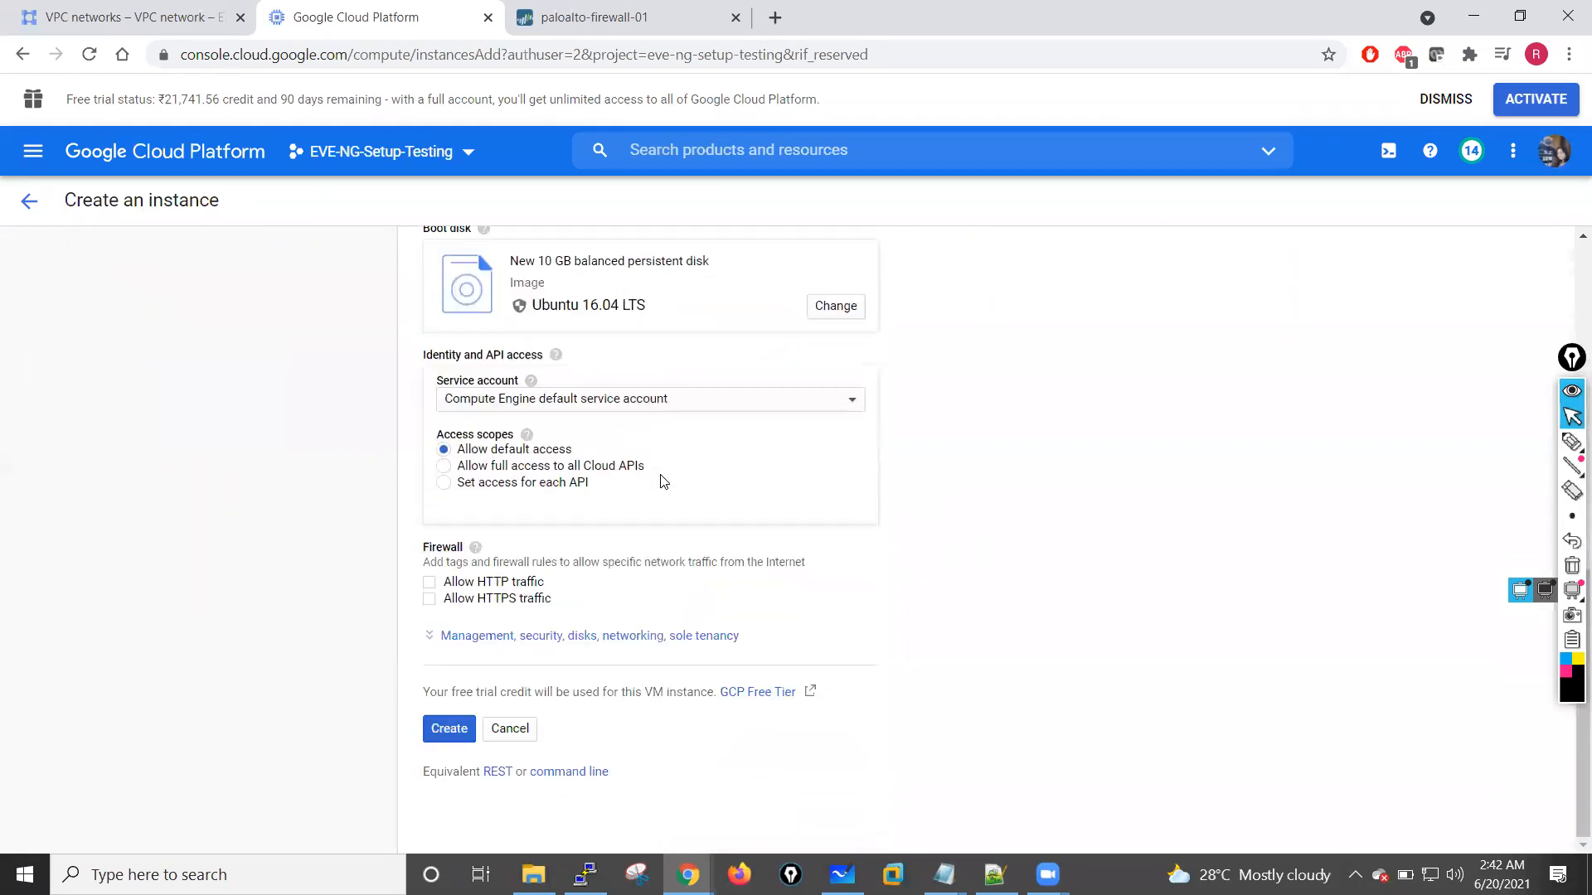
scroll(664, 481, "up", 1)
scroll(664, 481, "down", 2)
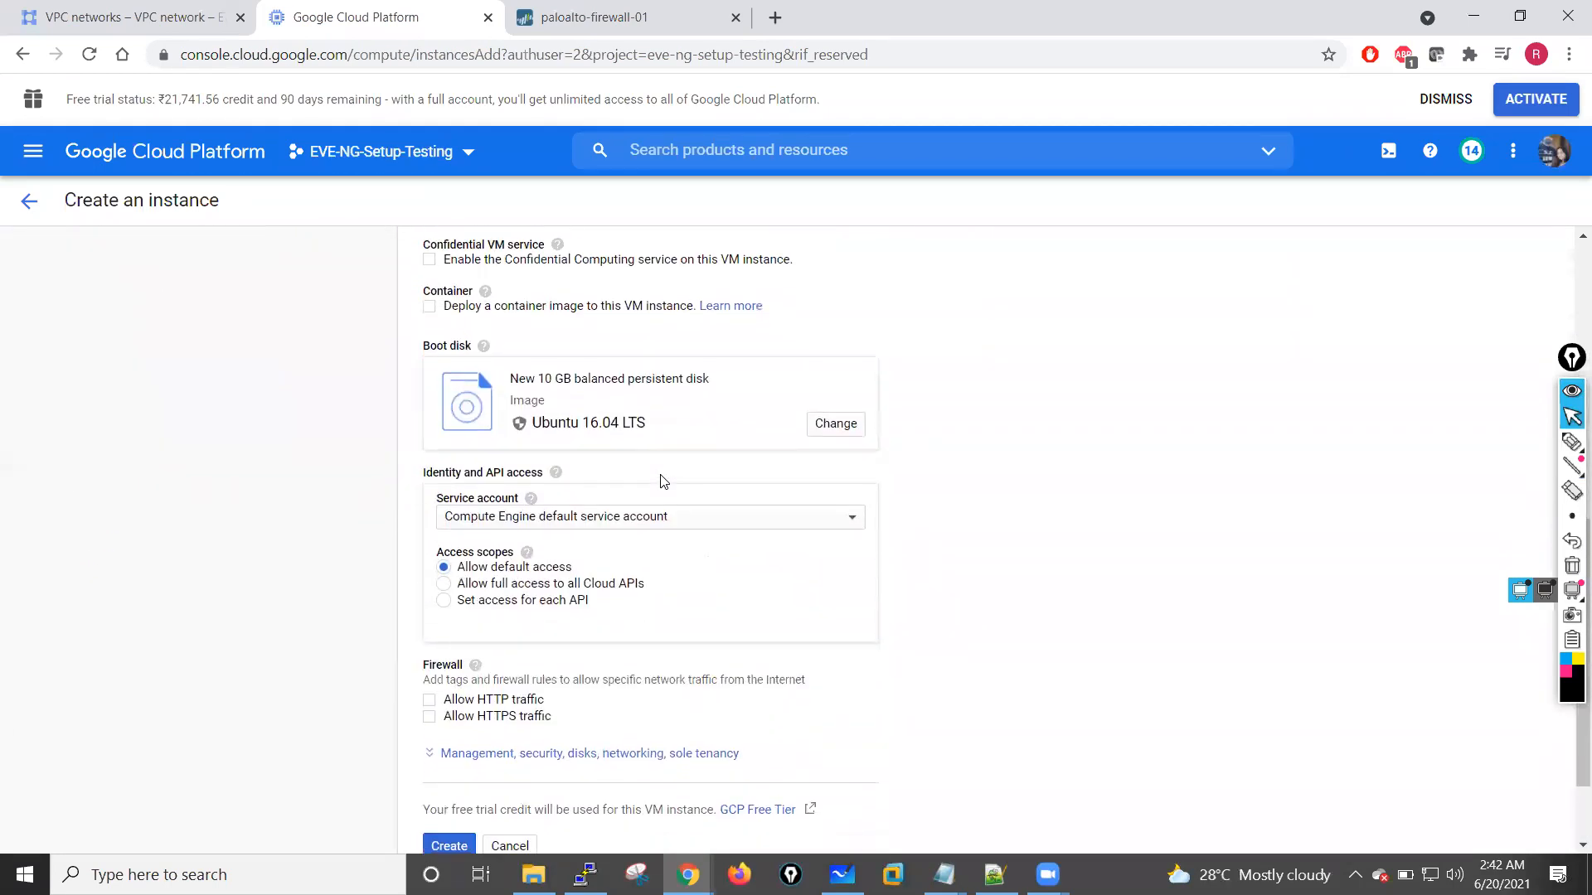
scroll(663, 481, "up", 10)
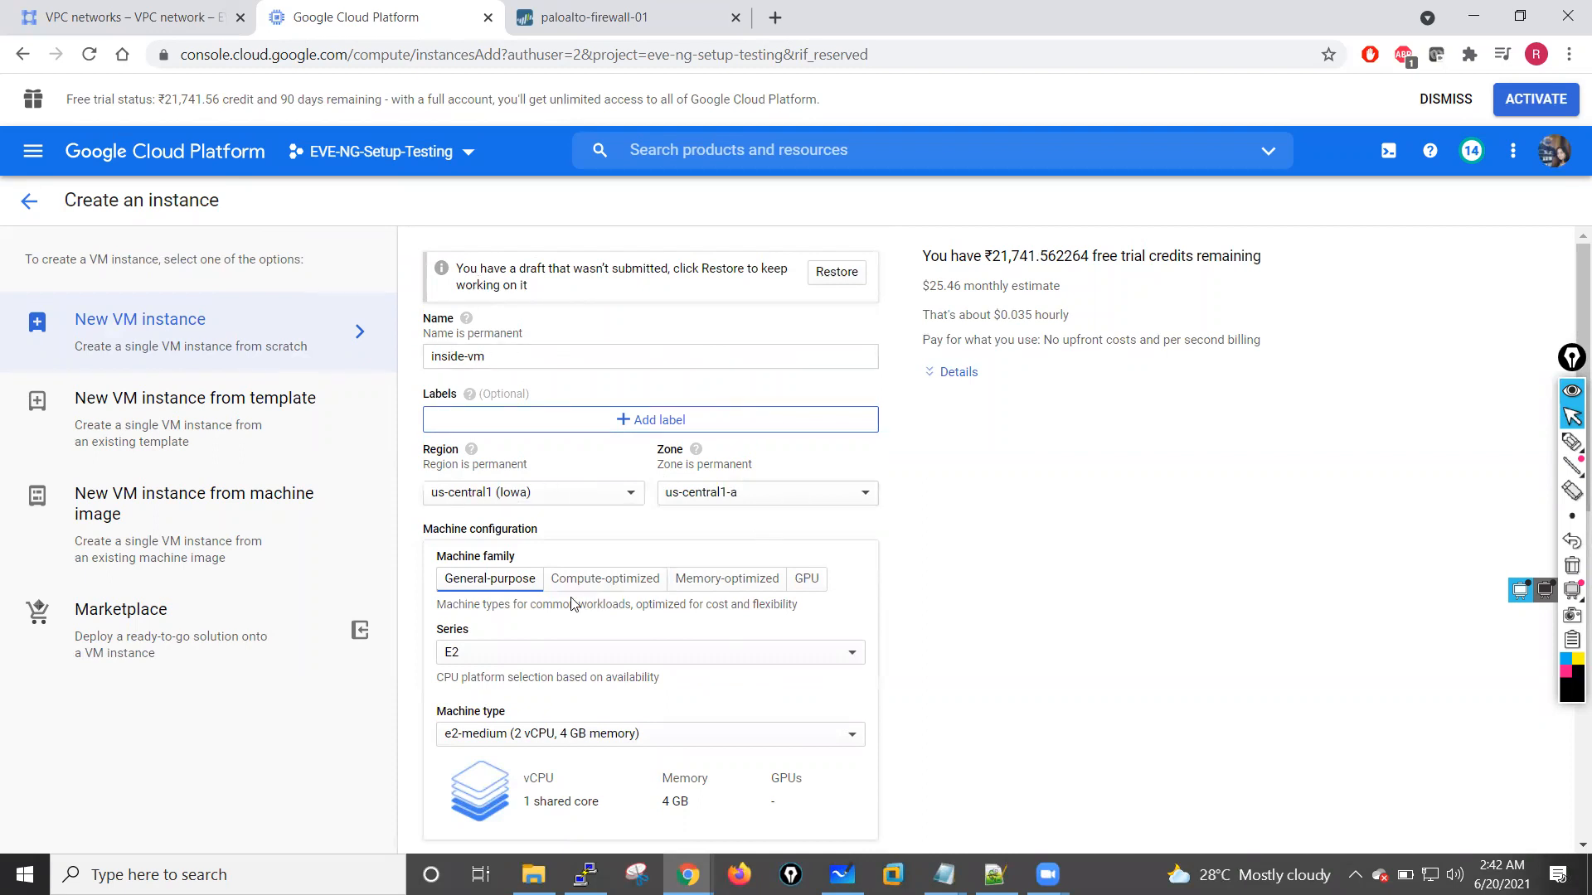
Step: Allow HTTP and HTTPS traffic in the new instance's firewall settings
scroll(572, 603, "down", 3)
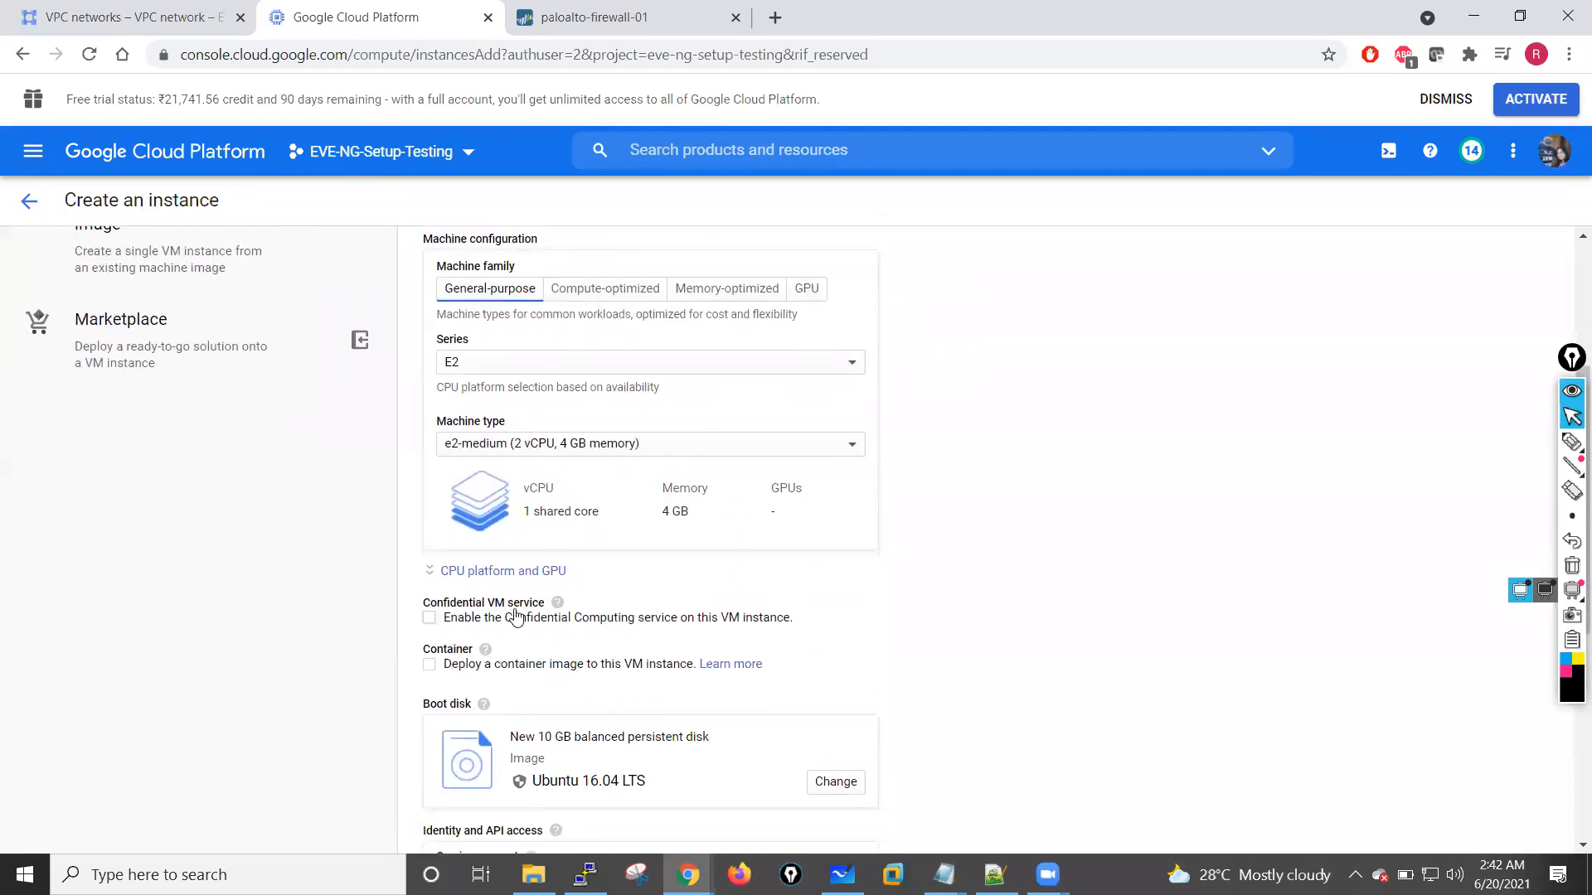
scroll(597, 710, "down", 3)
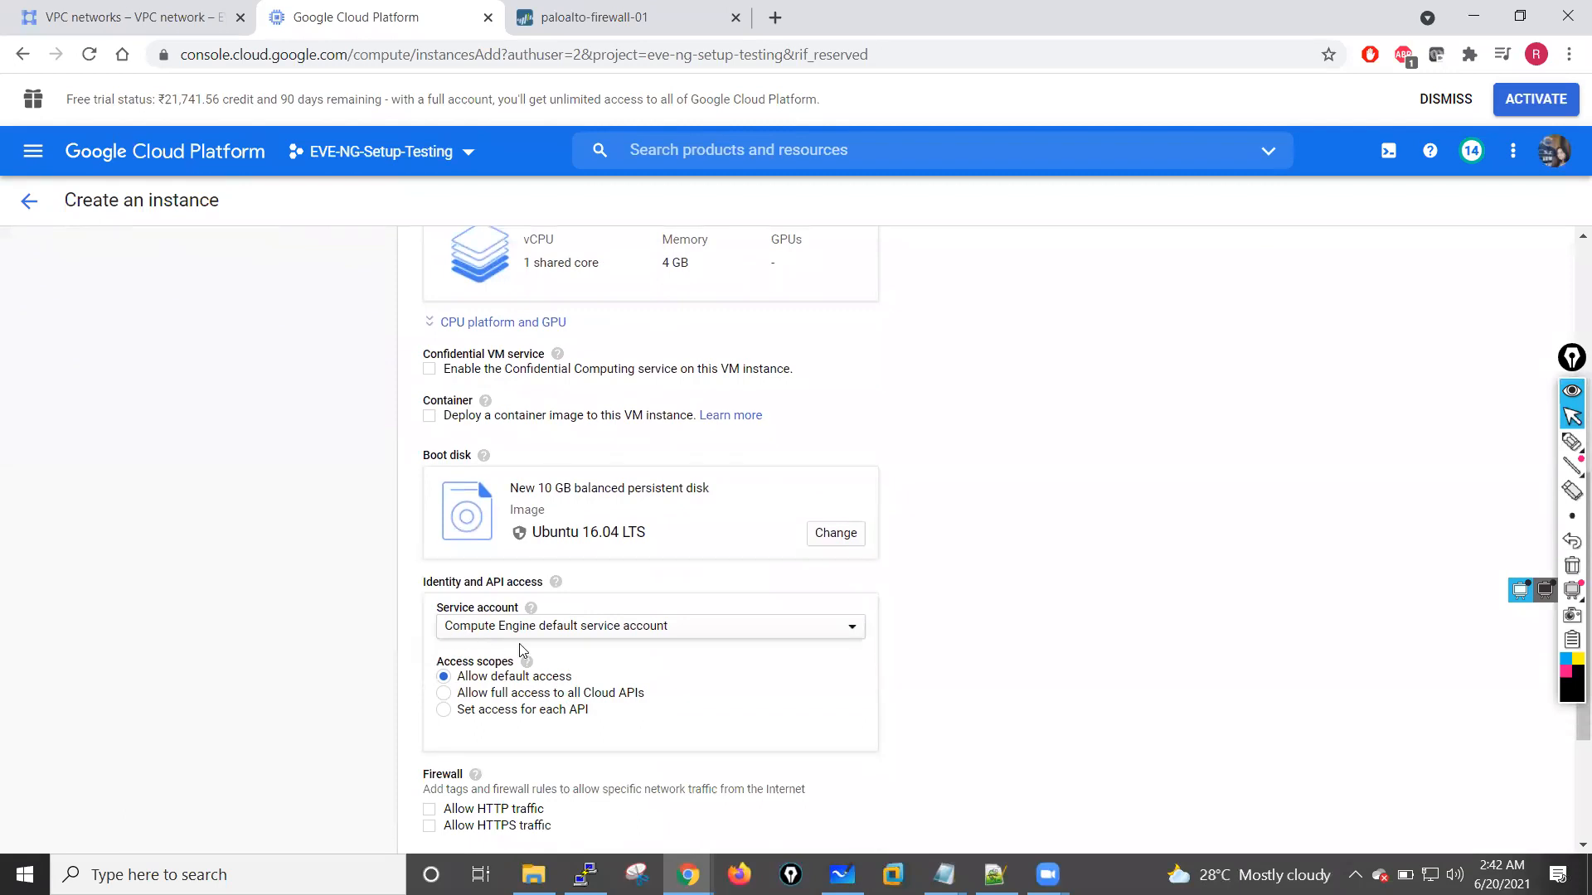
scroll(522, 650, "down", 2)
scroll(526, 650, "down", 1)
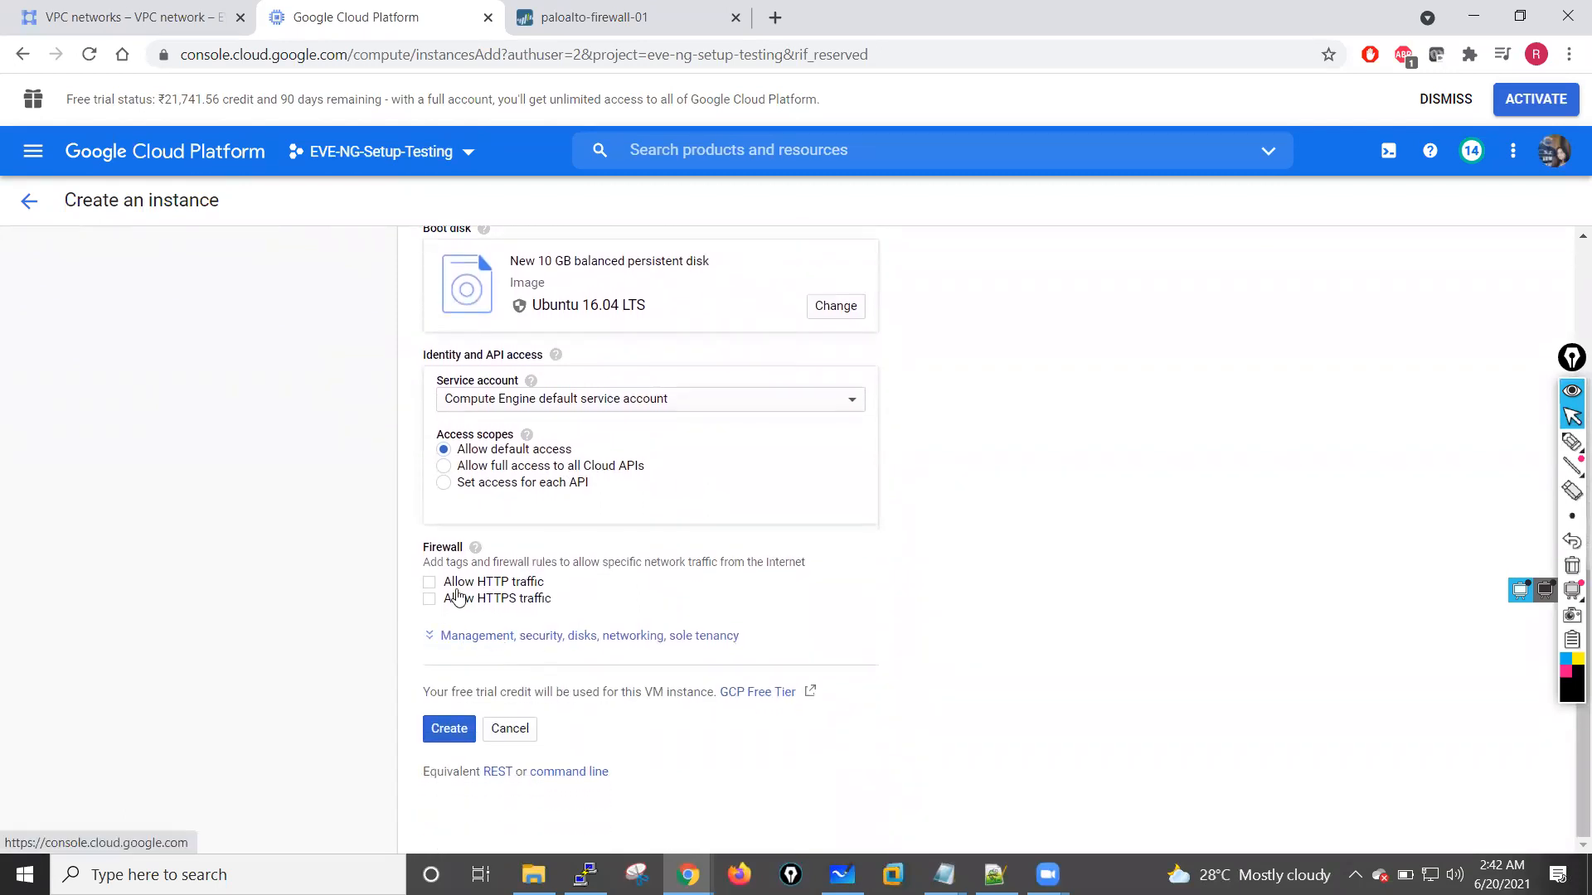
left_click(430, 582)
left_click(429, 599)
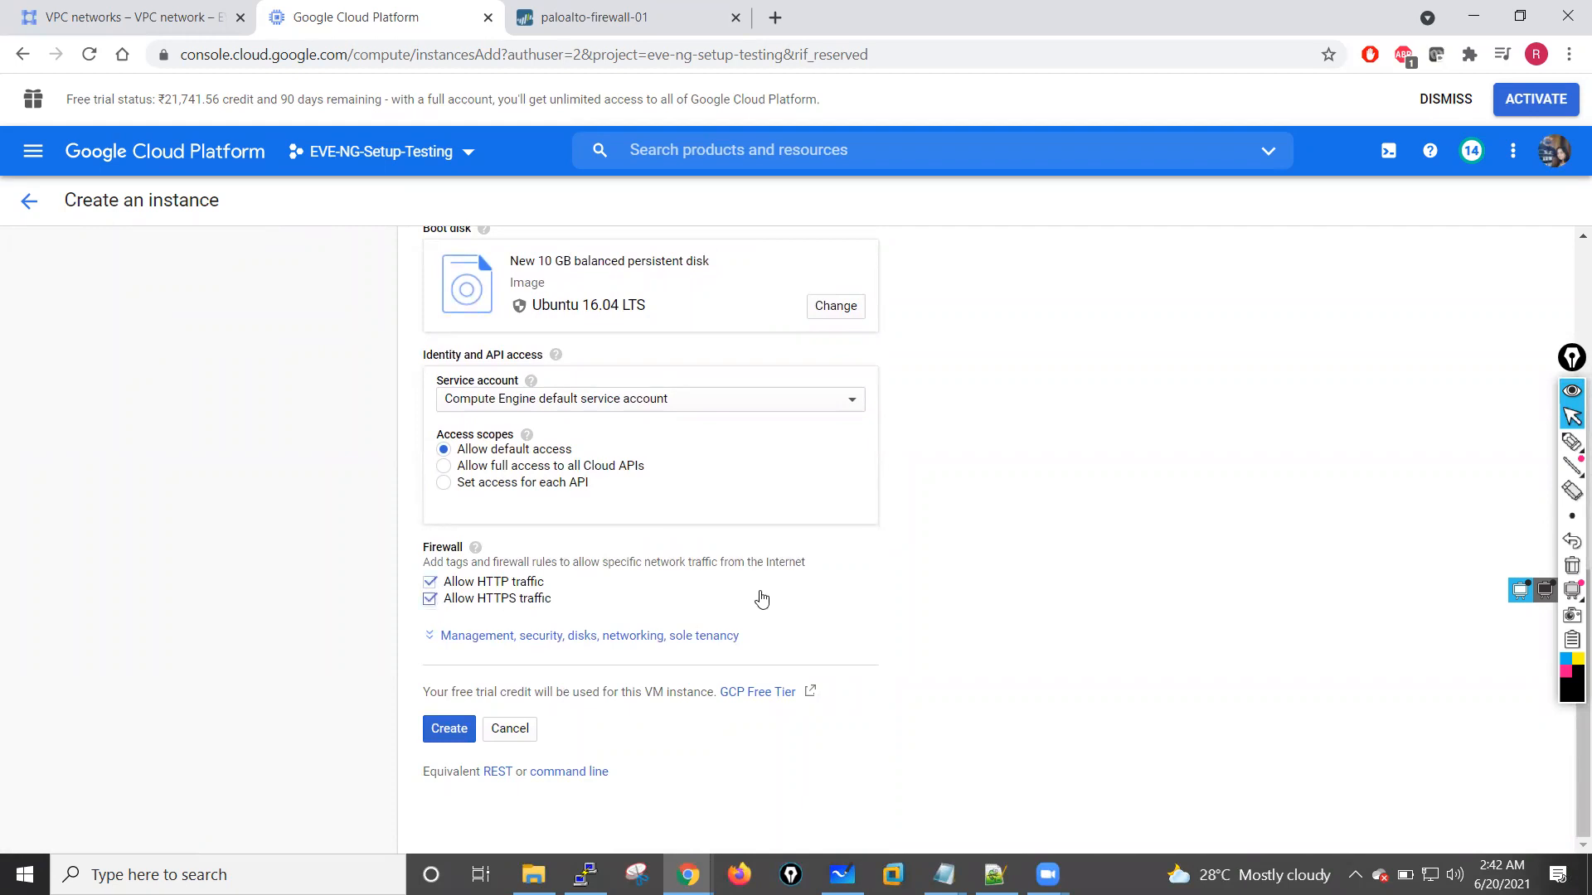
Step: Select region us-central1 (Iowa) and zone us-central1-a for the inside-vm instance
left_click(456, 736)
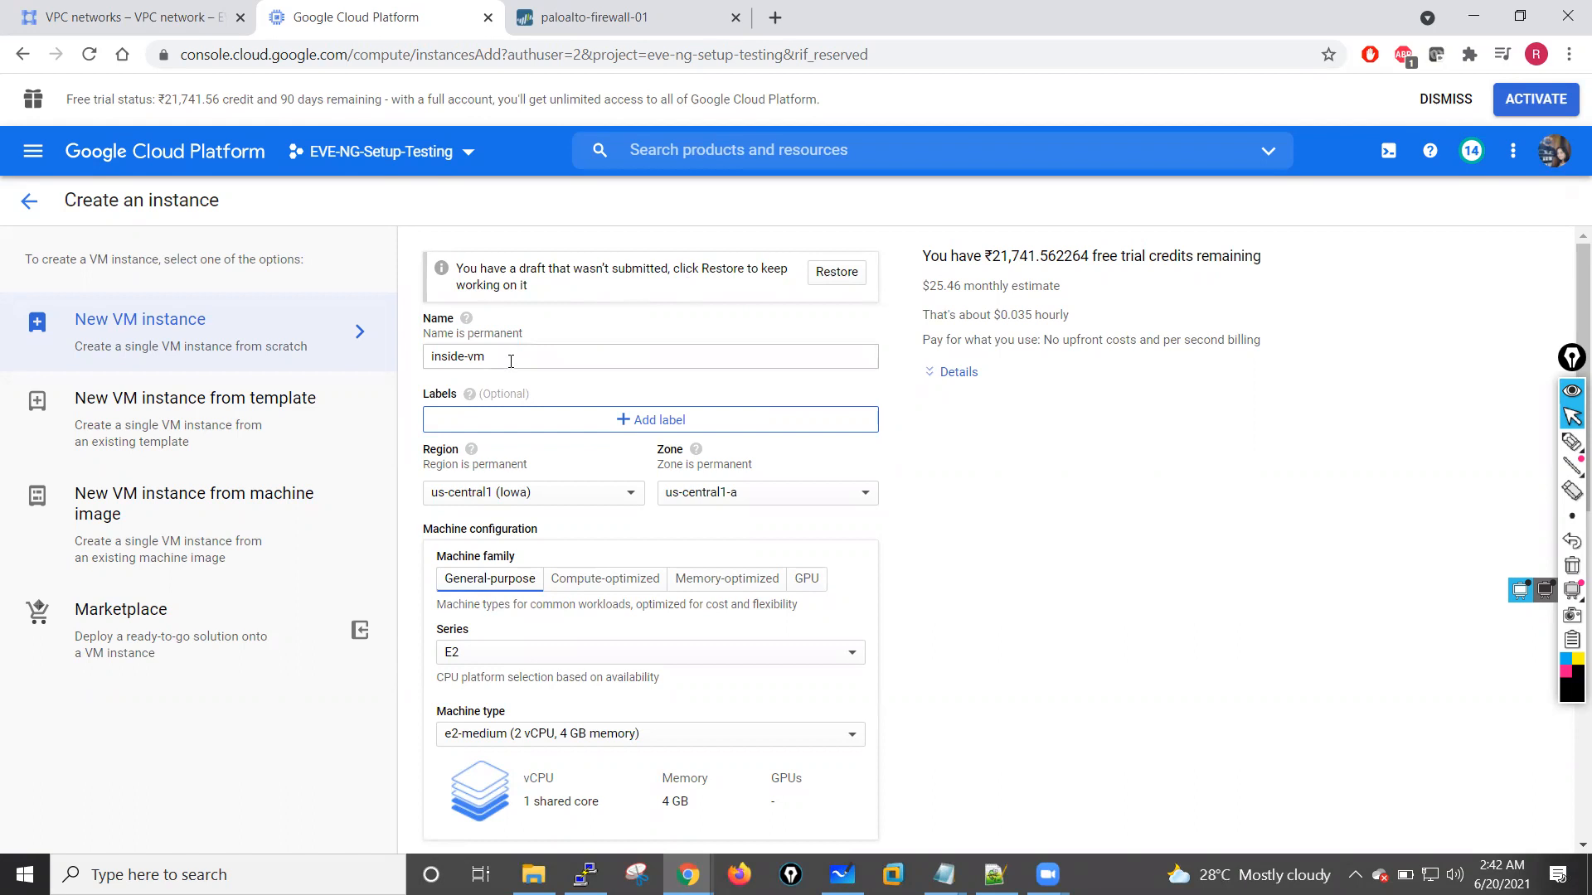
left_click(615, 494)
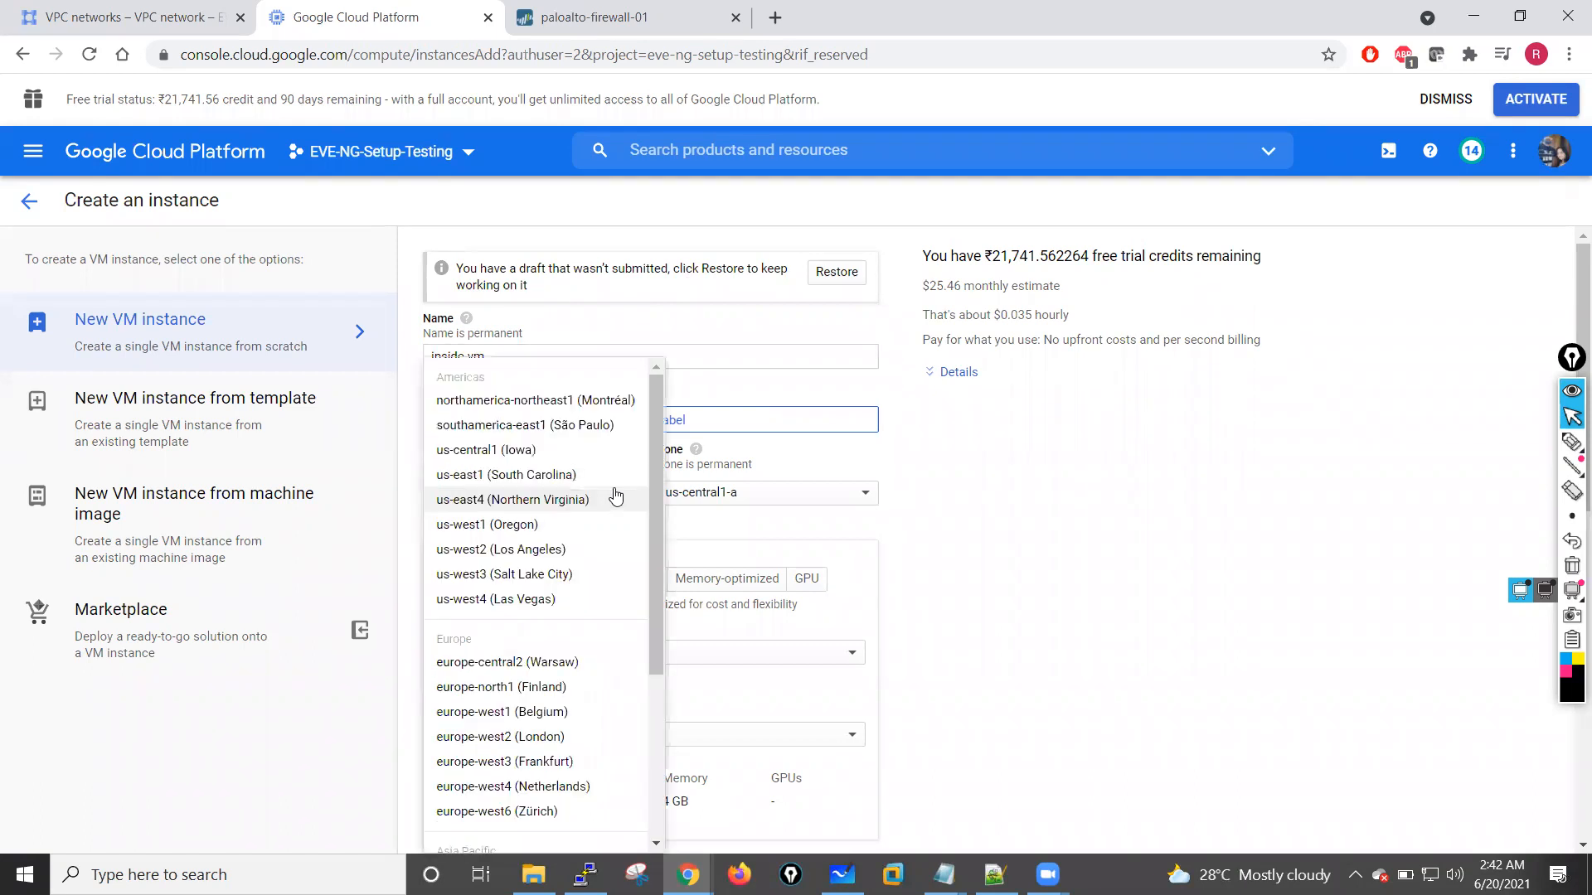
scroll(663, 503, "down", 2)
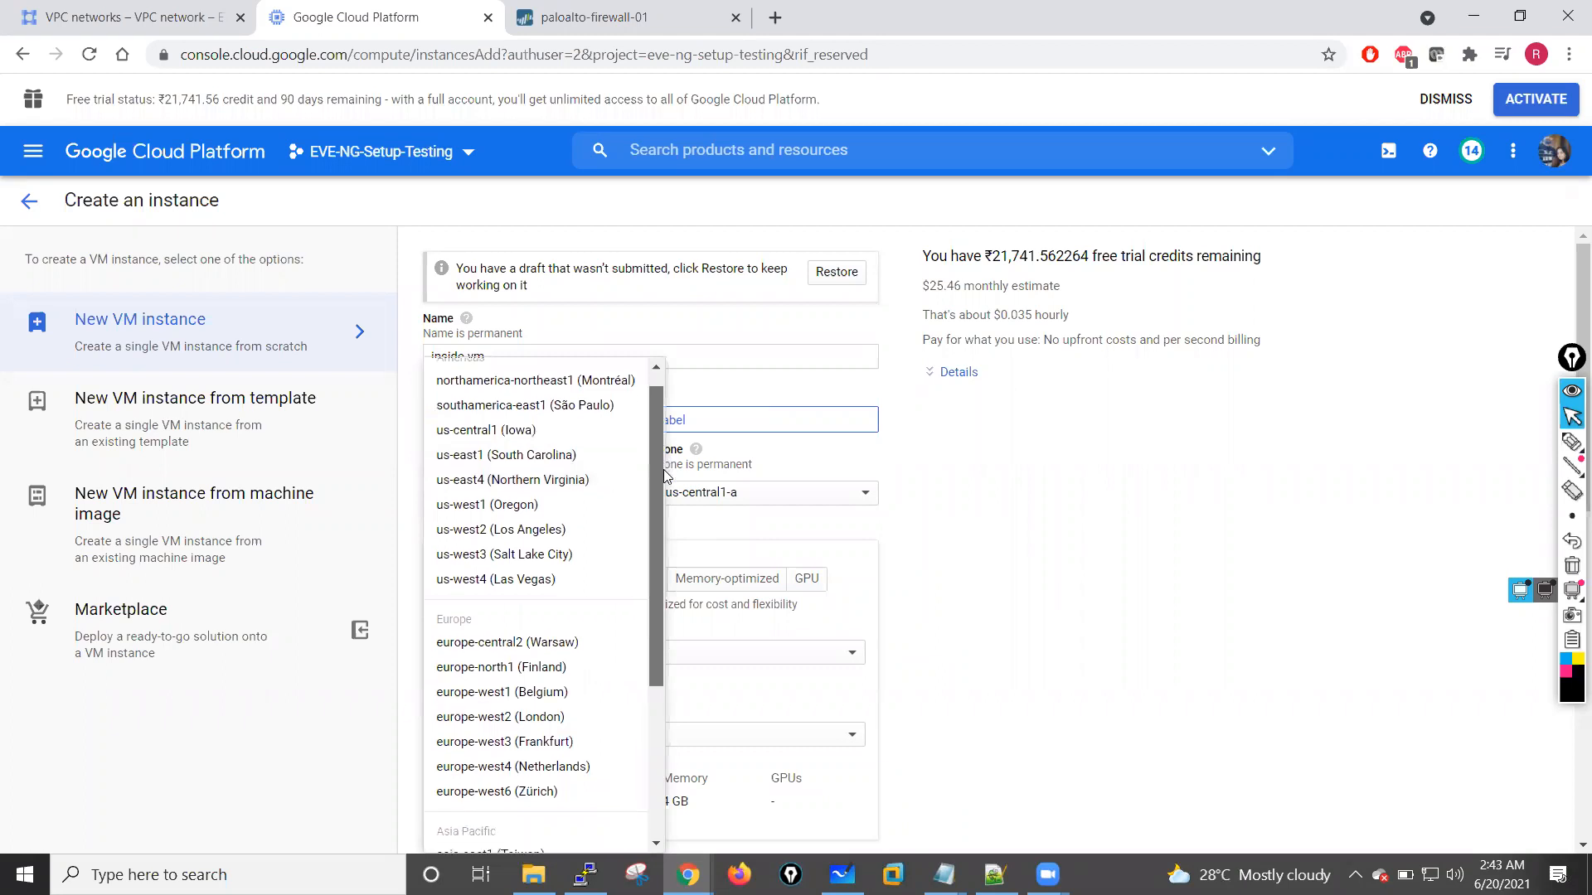
left_click_drag(663, 502, 647, 446)
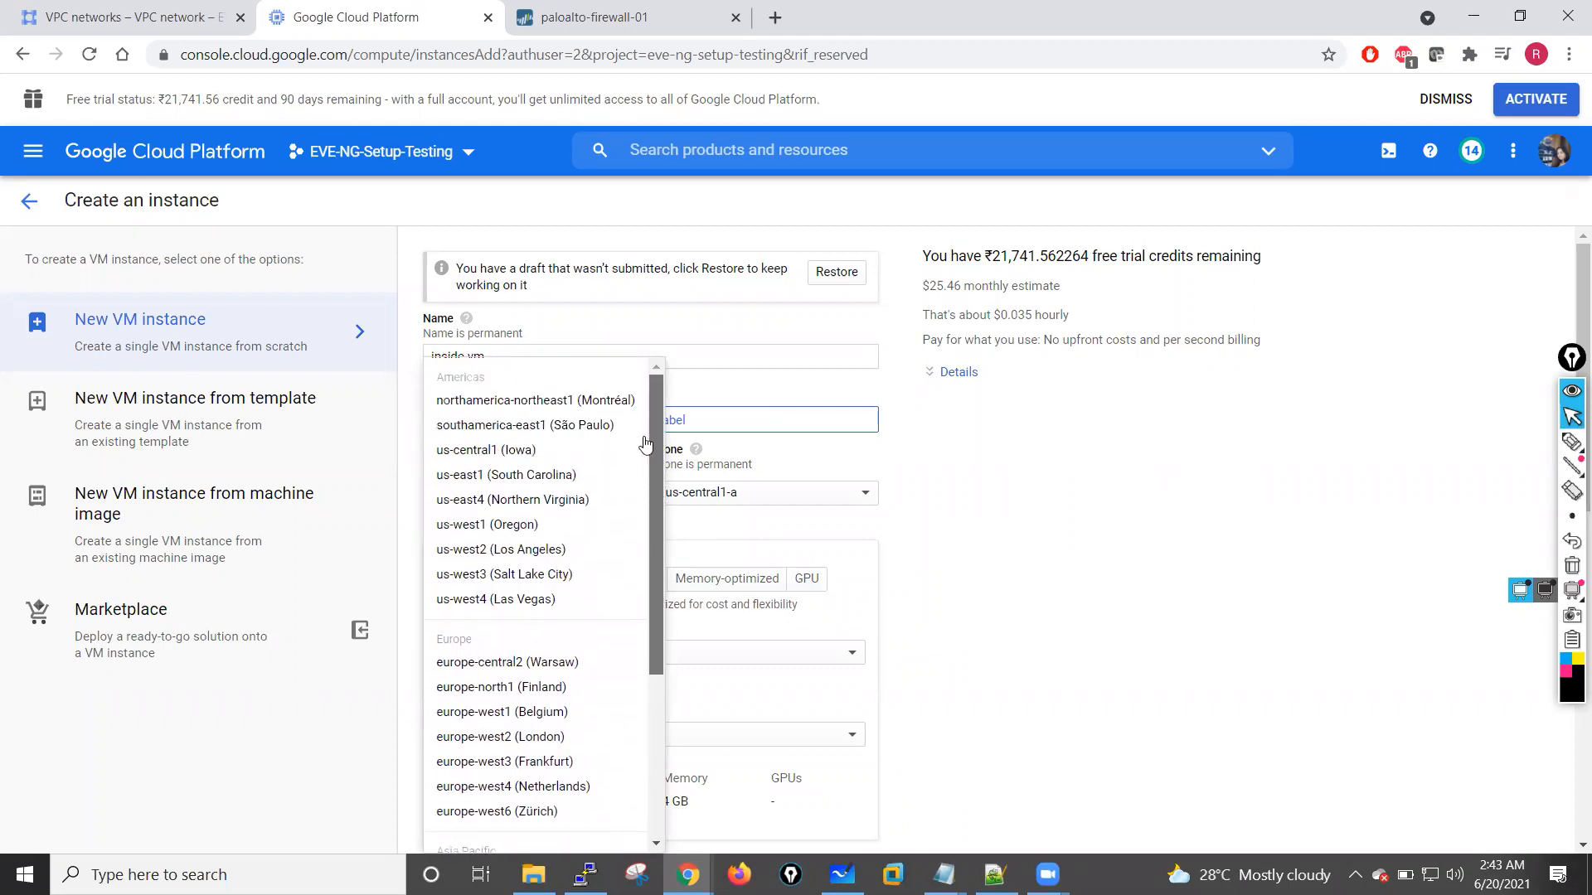
left_click(495, 452)
left_click(754, 494)
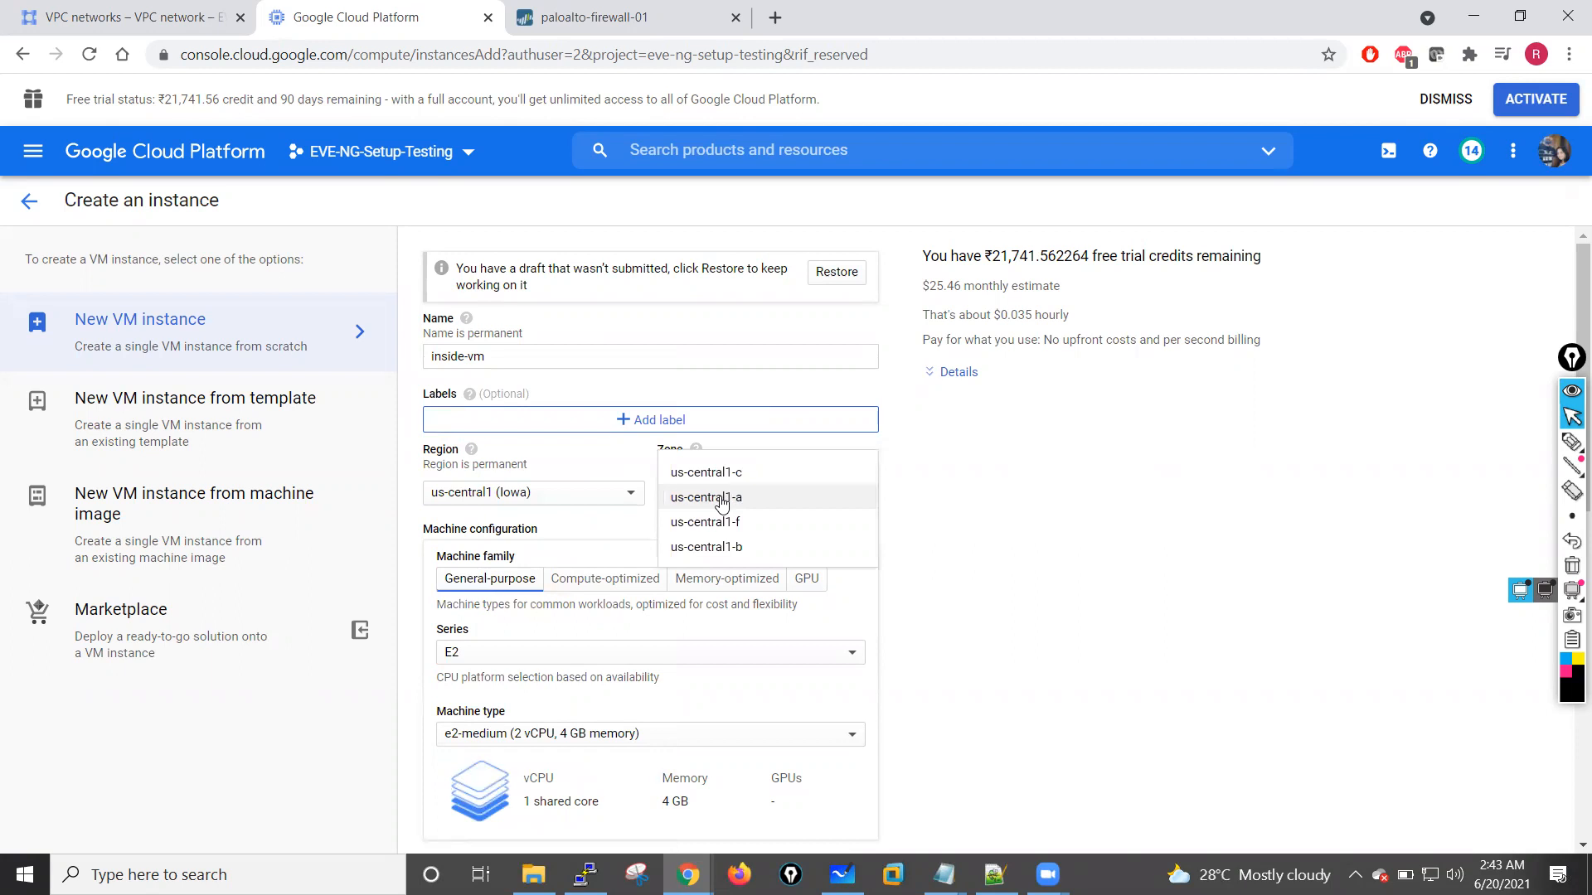
left_click(721, 500)
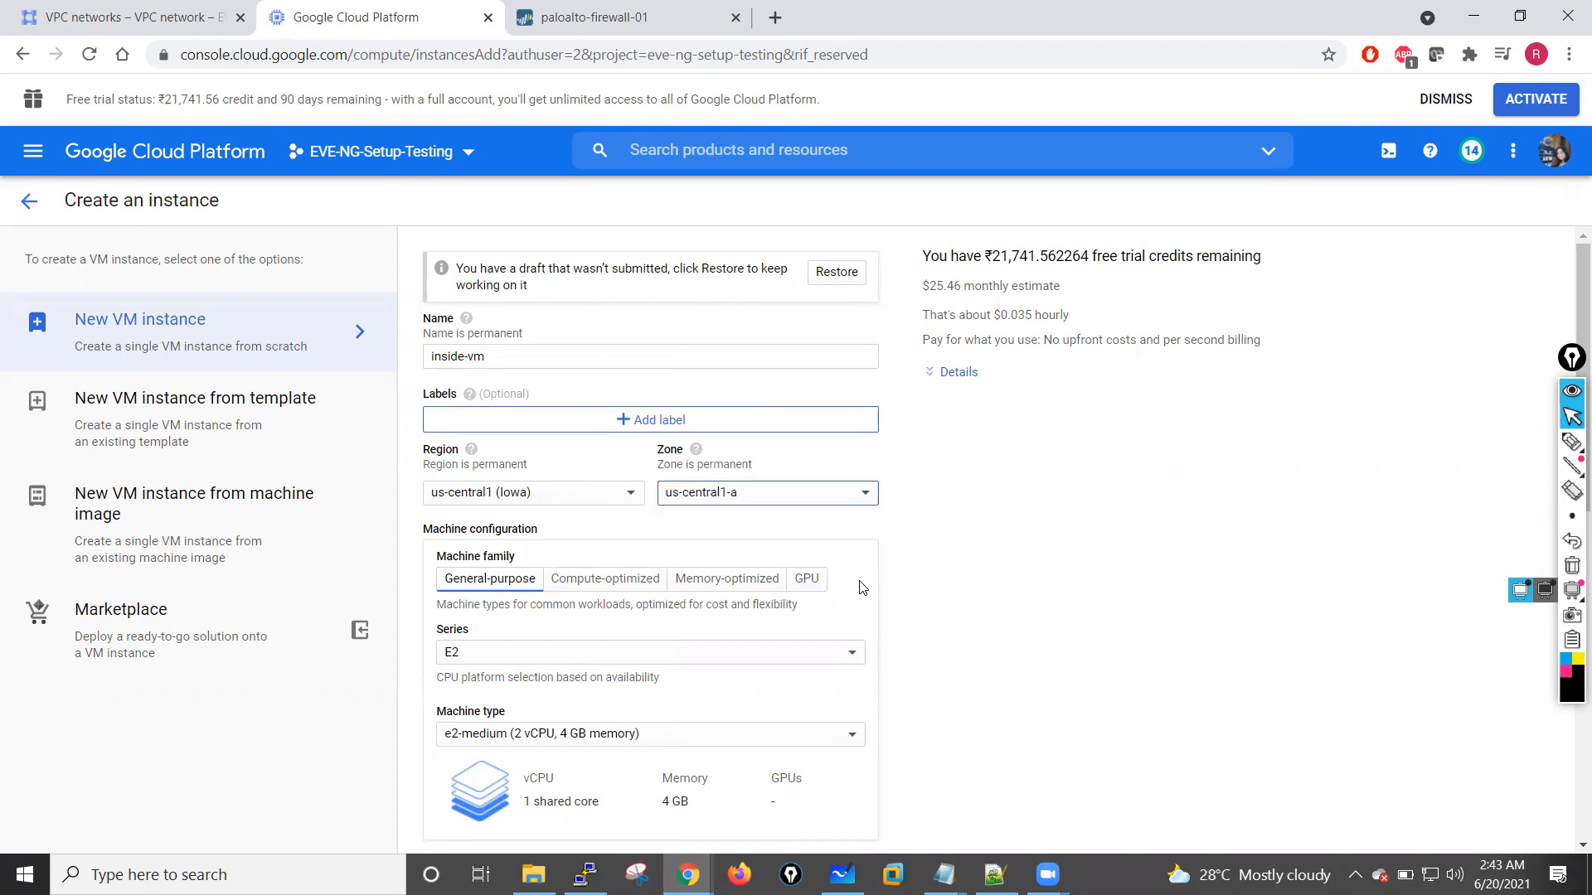
Step: Reselect the zone for inside-vm and try to create the instance with its Ubuntu 16.04 LTS boot disk
scroll(863, 587, "down", 10)
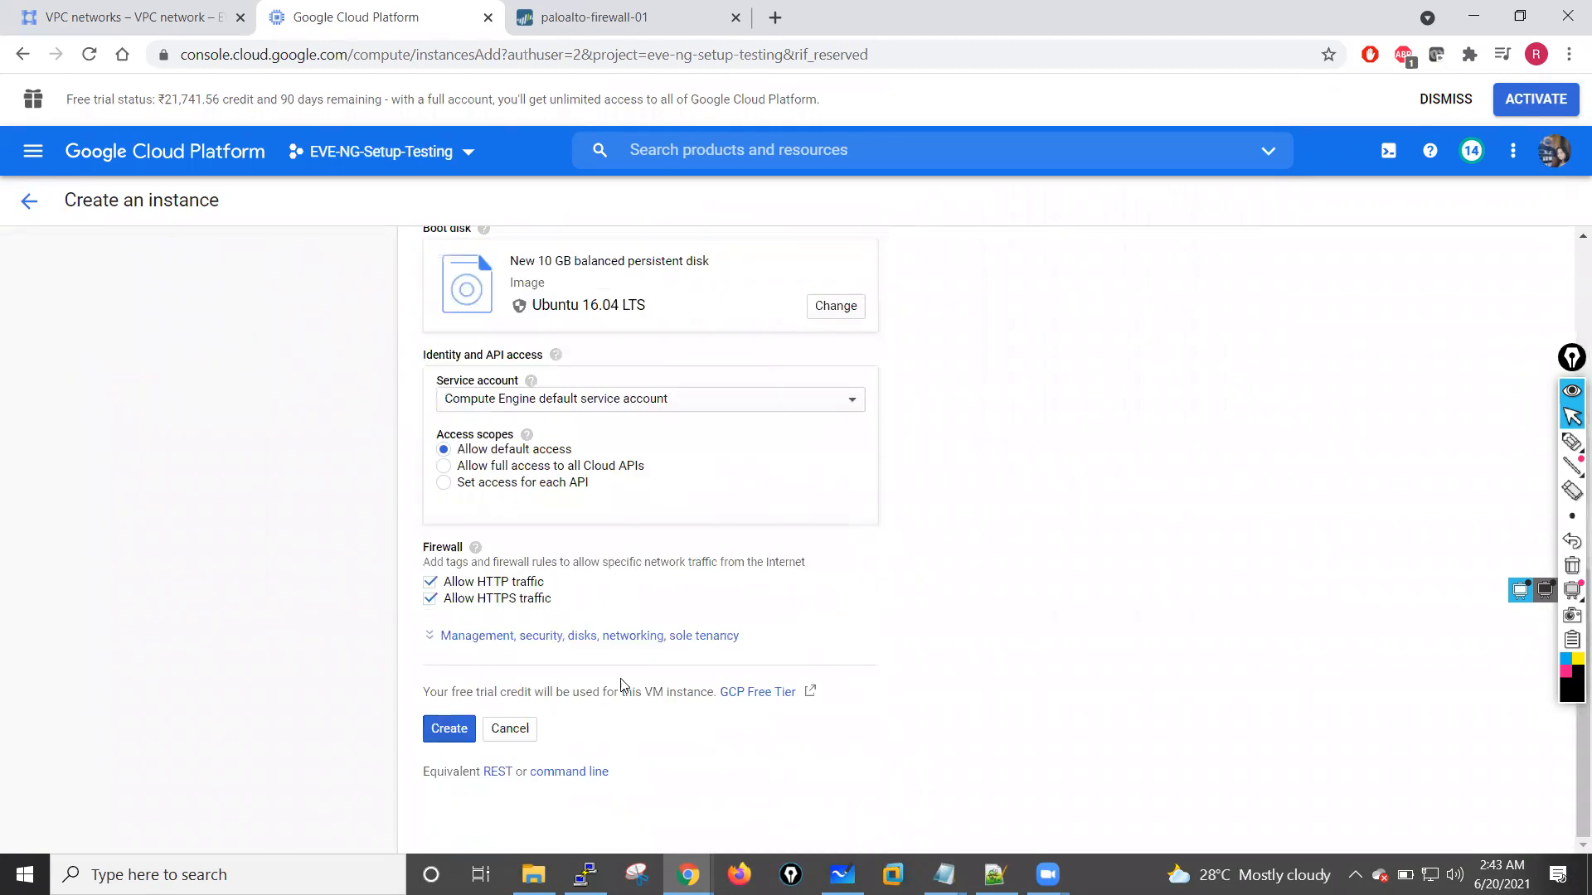
scroll(624, 673, "up", 10)
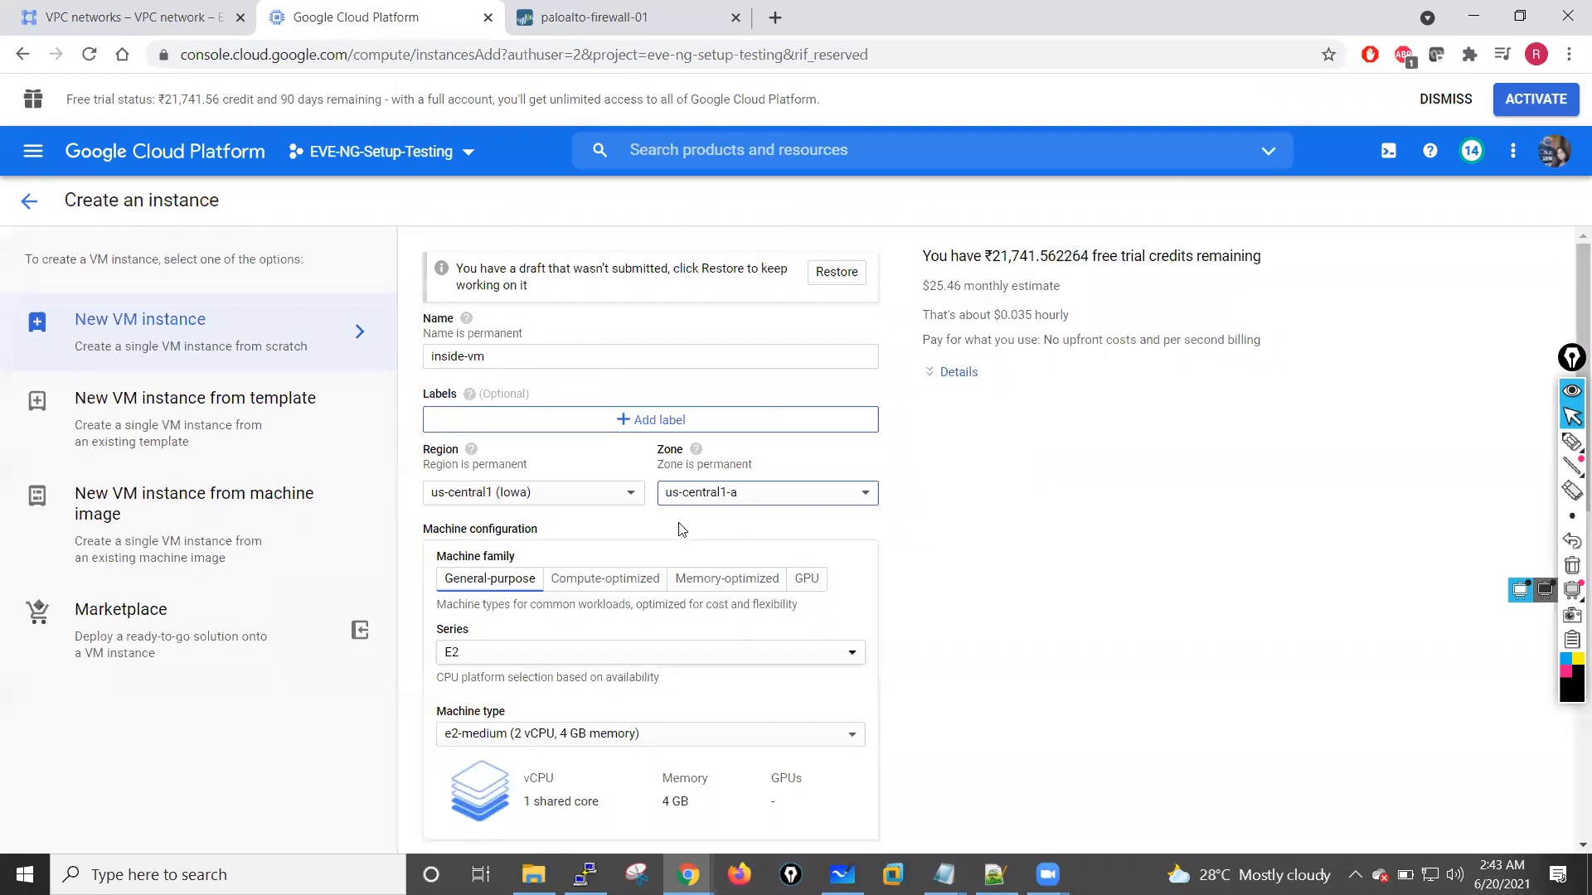
left_click(738, 500)
left_click(737, 481)
left_click(749, 496)
left_click(729, 538)
scroll(711, 602, "down", 2)
scroll(710, 603, "down", 7)
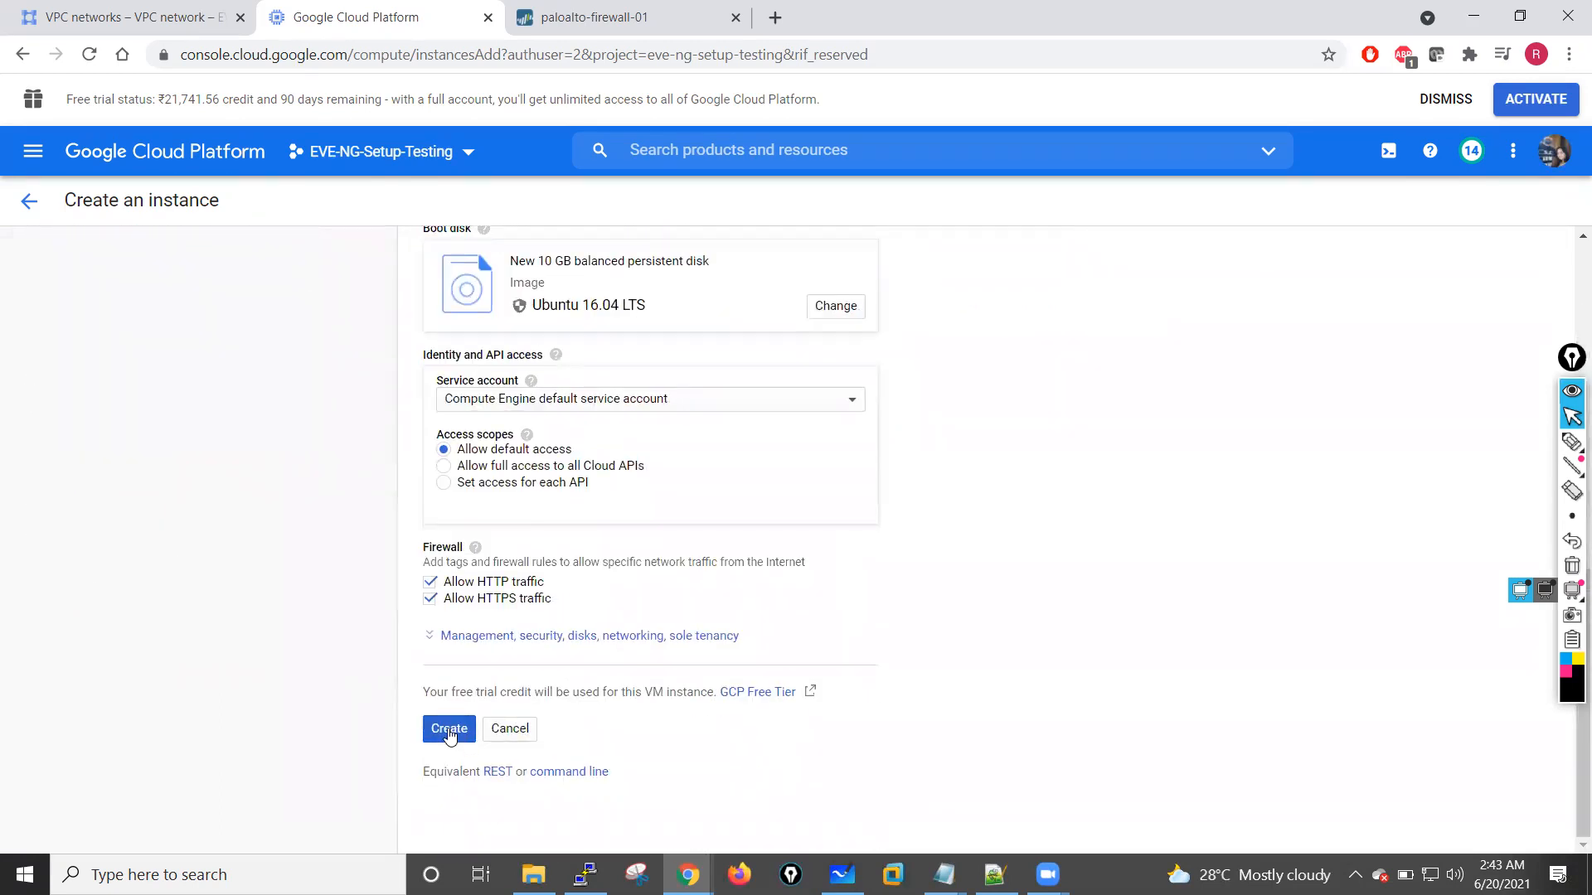
left_click(452, 728)
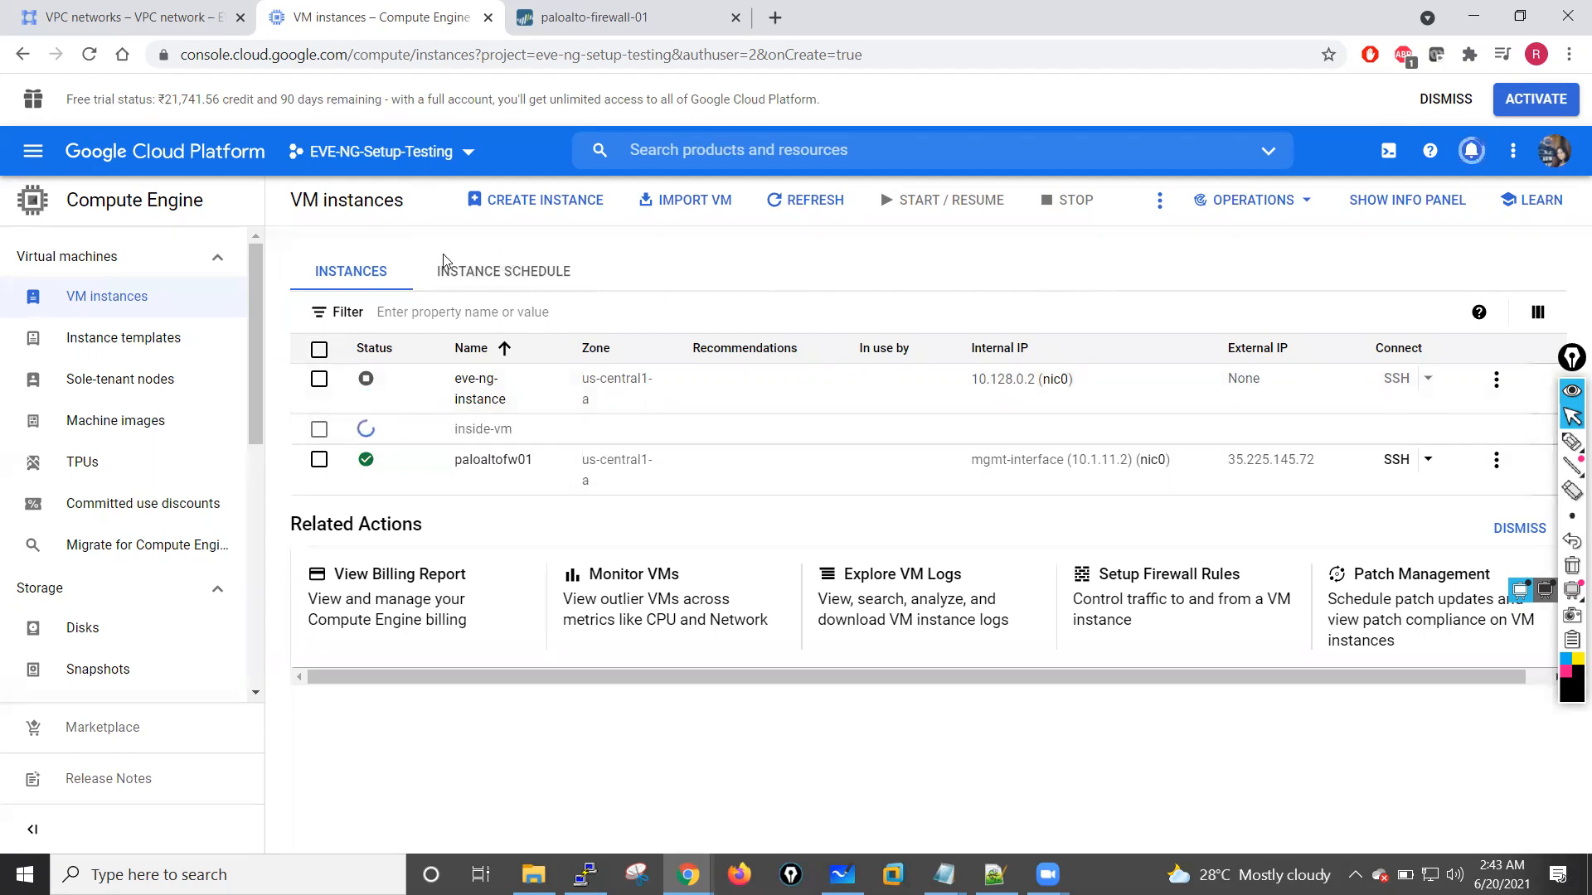
Step: Review the subnets of the custom VPC networks with the default network's subnet list collapsed
left_click(117, 16)
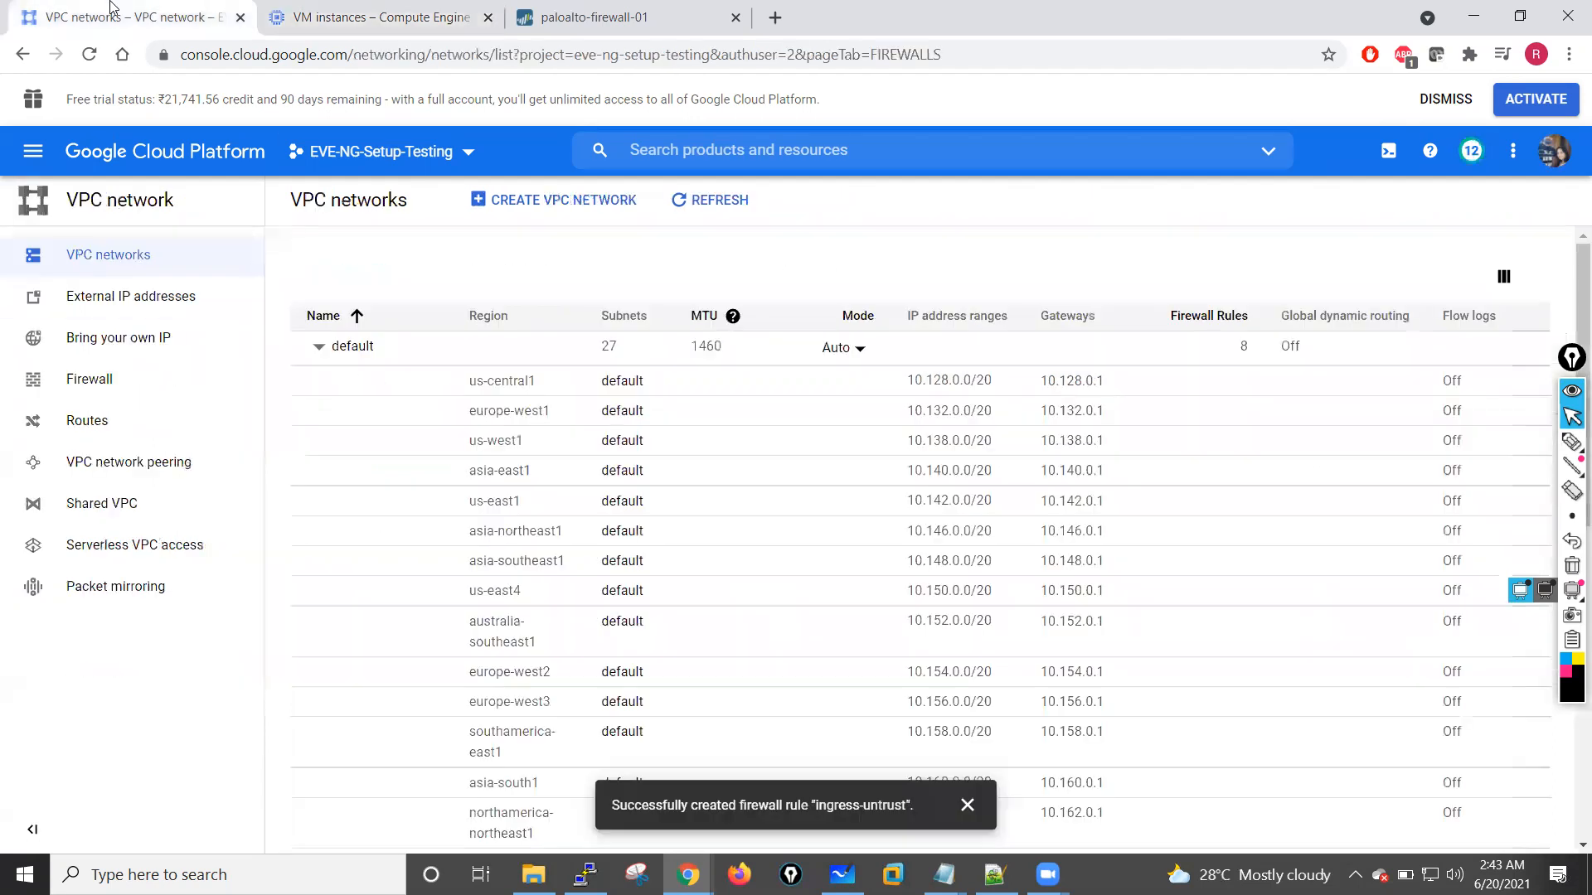
left_click(126, 257)
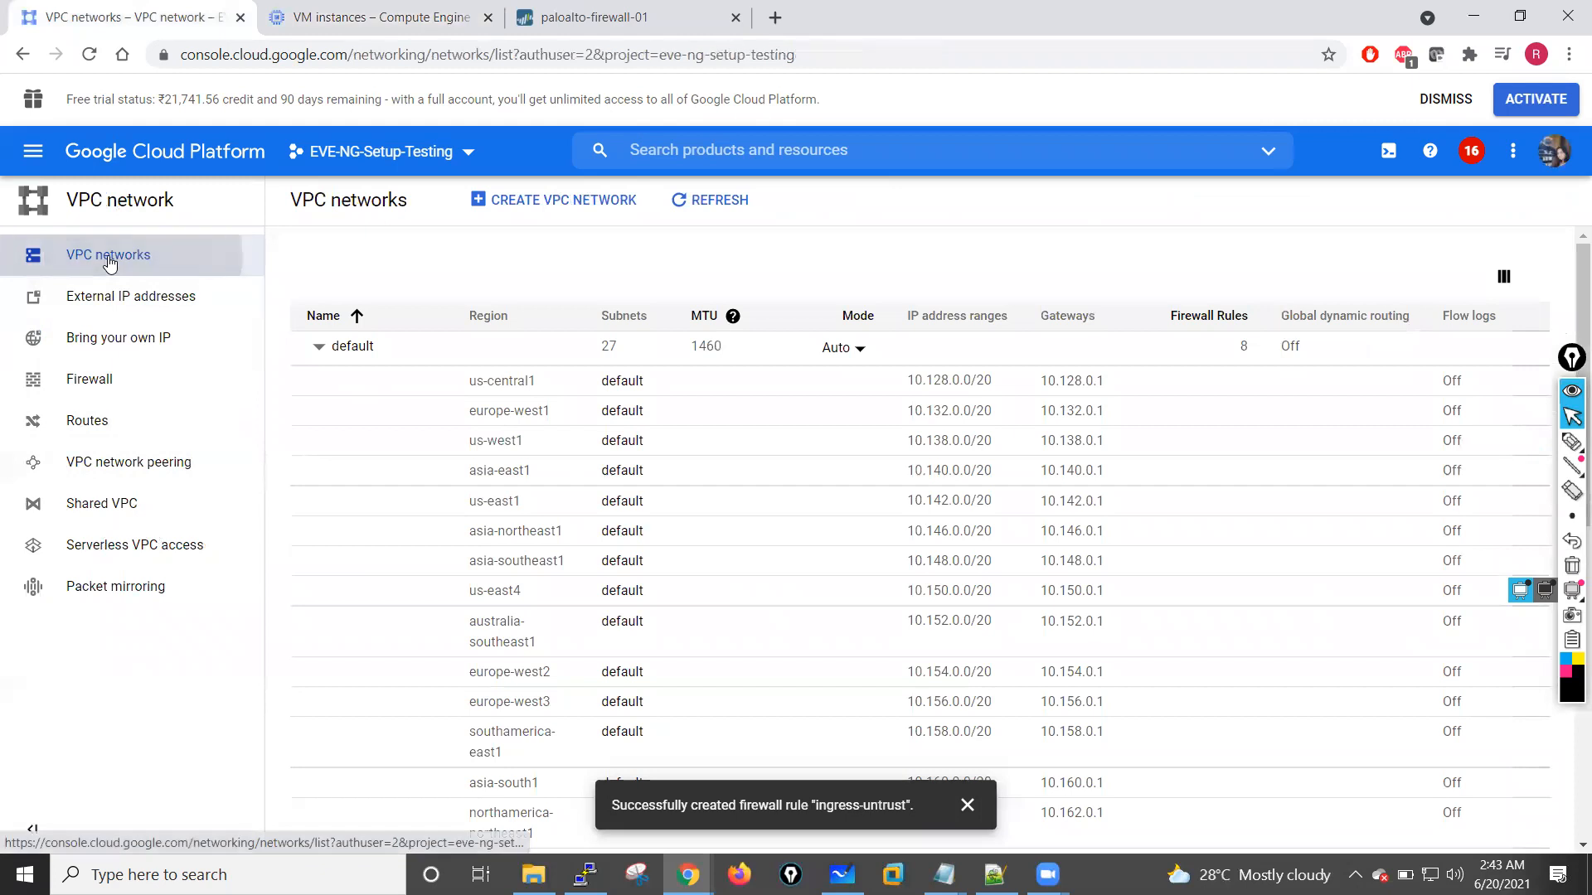
left_click(318, 347)
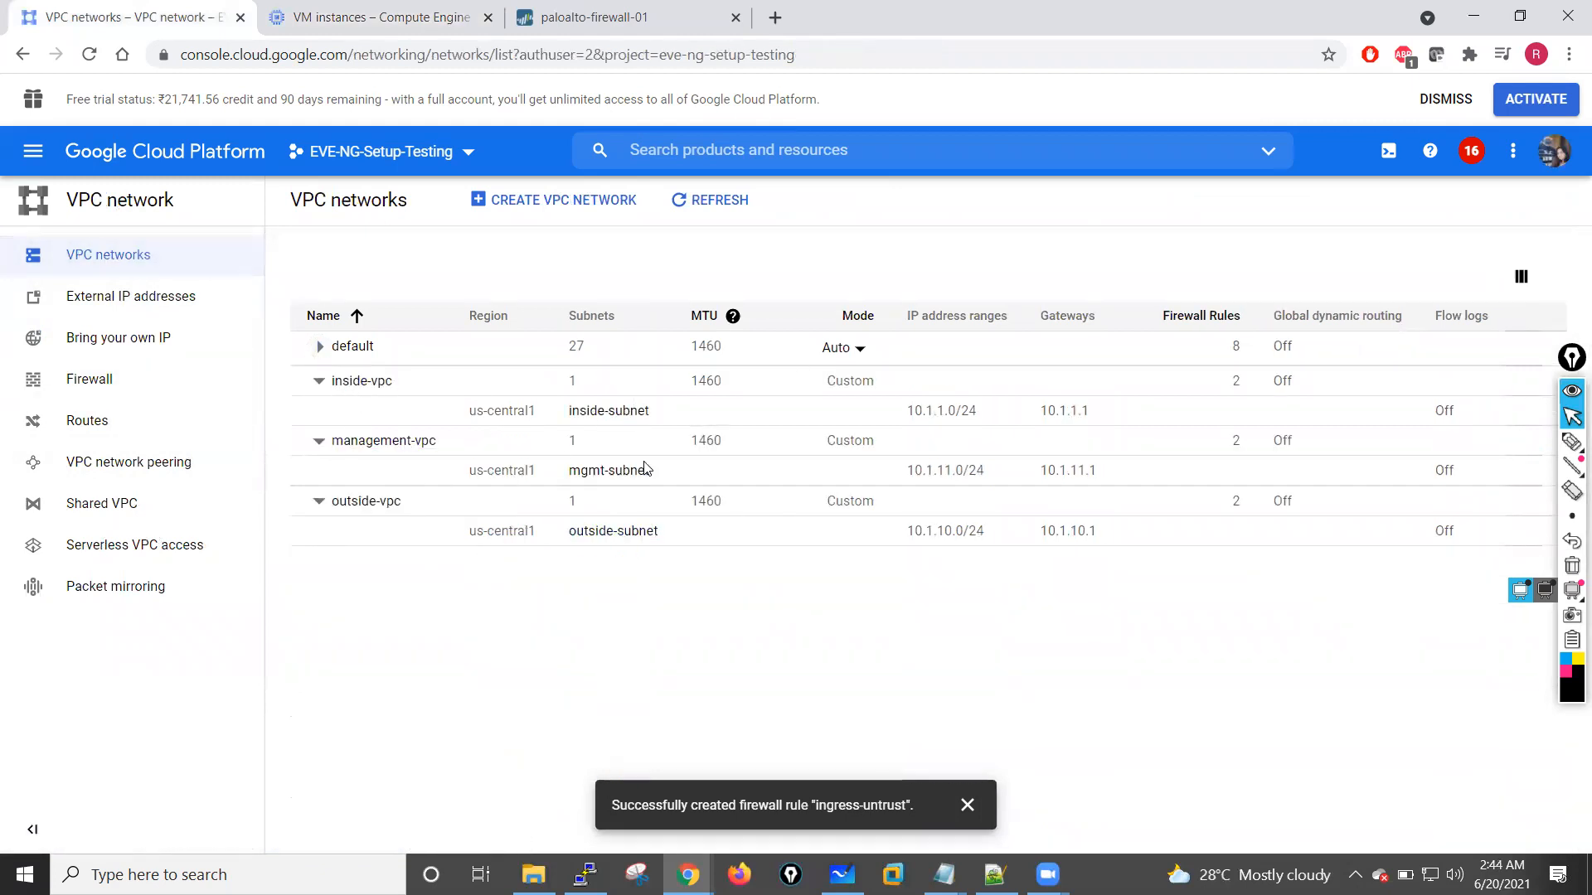
Step: Check the notification for the inside-vm creation and view the quotas of the EVE-NG-Setup-Testing project
left_click(365, 10)
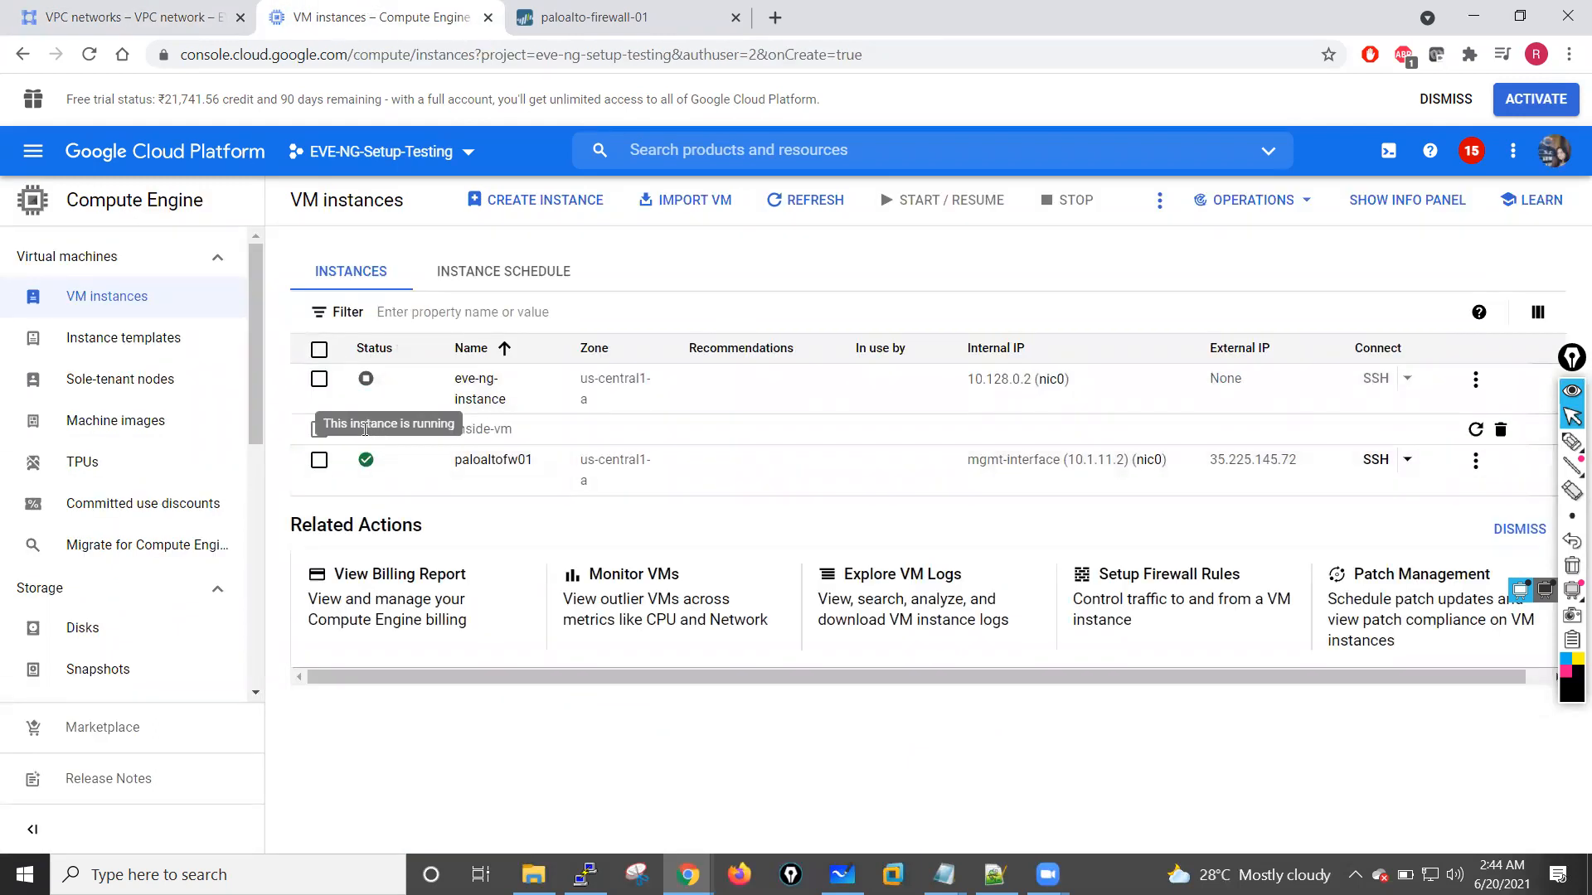
left_click(1472, 151)
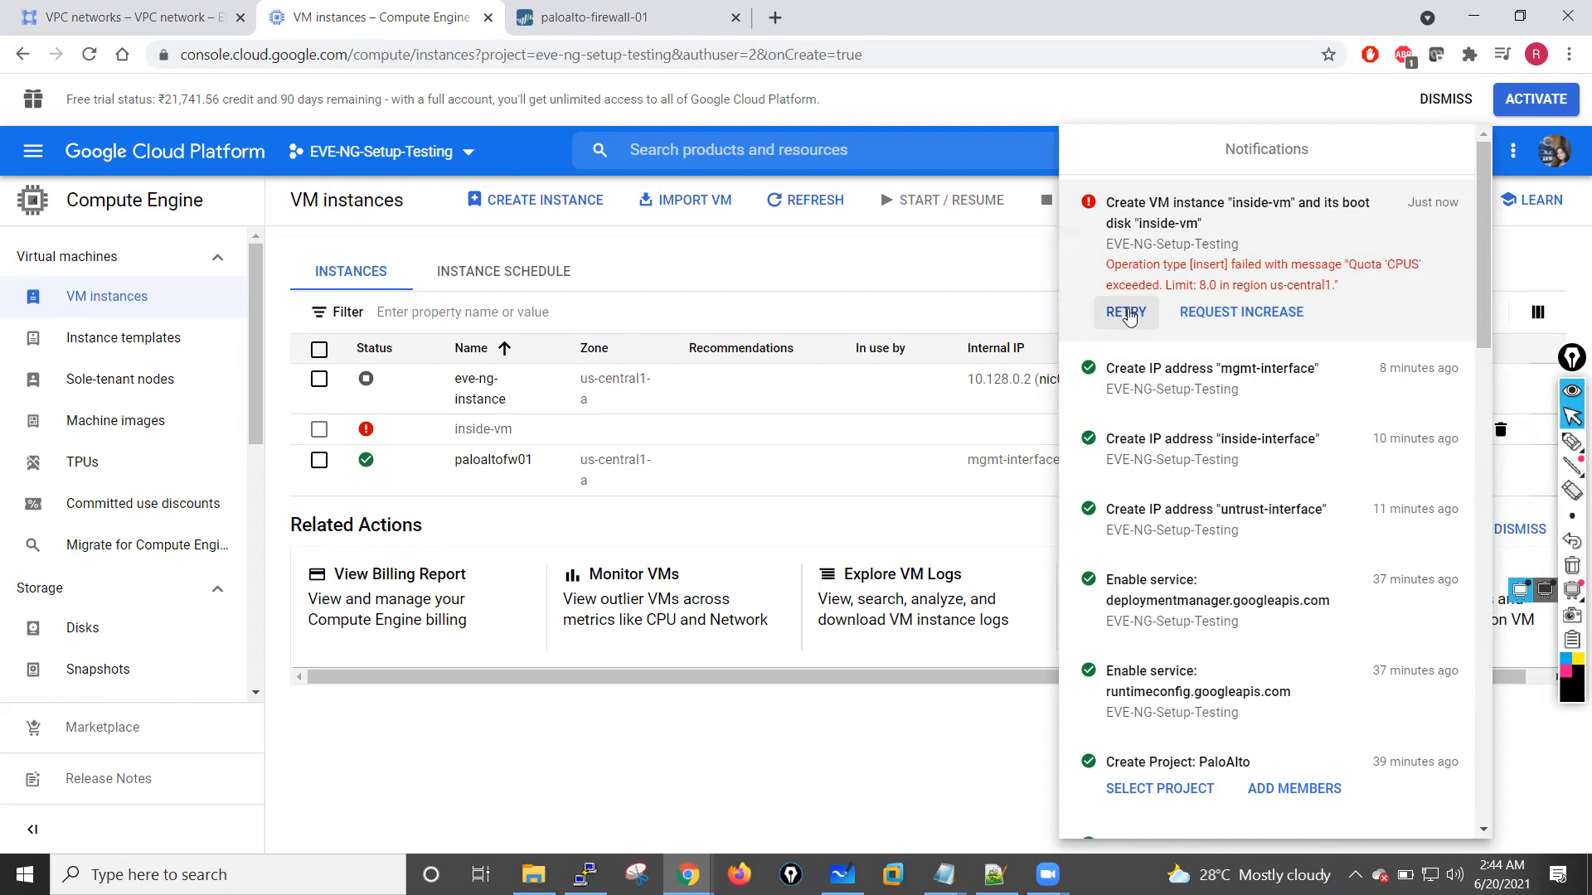
left_click(1240, 312)
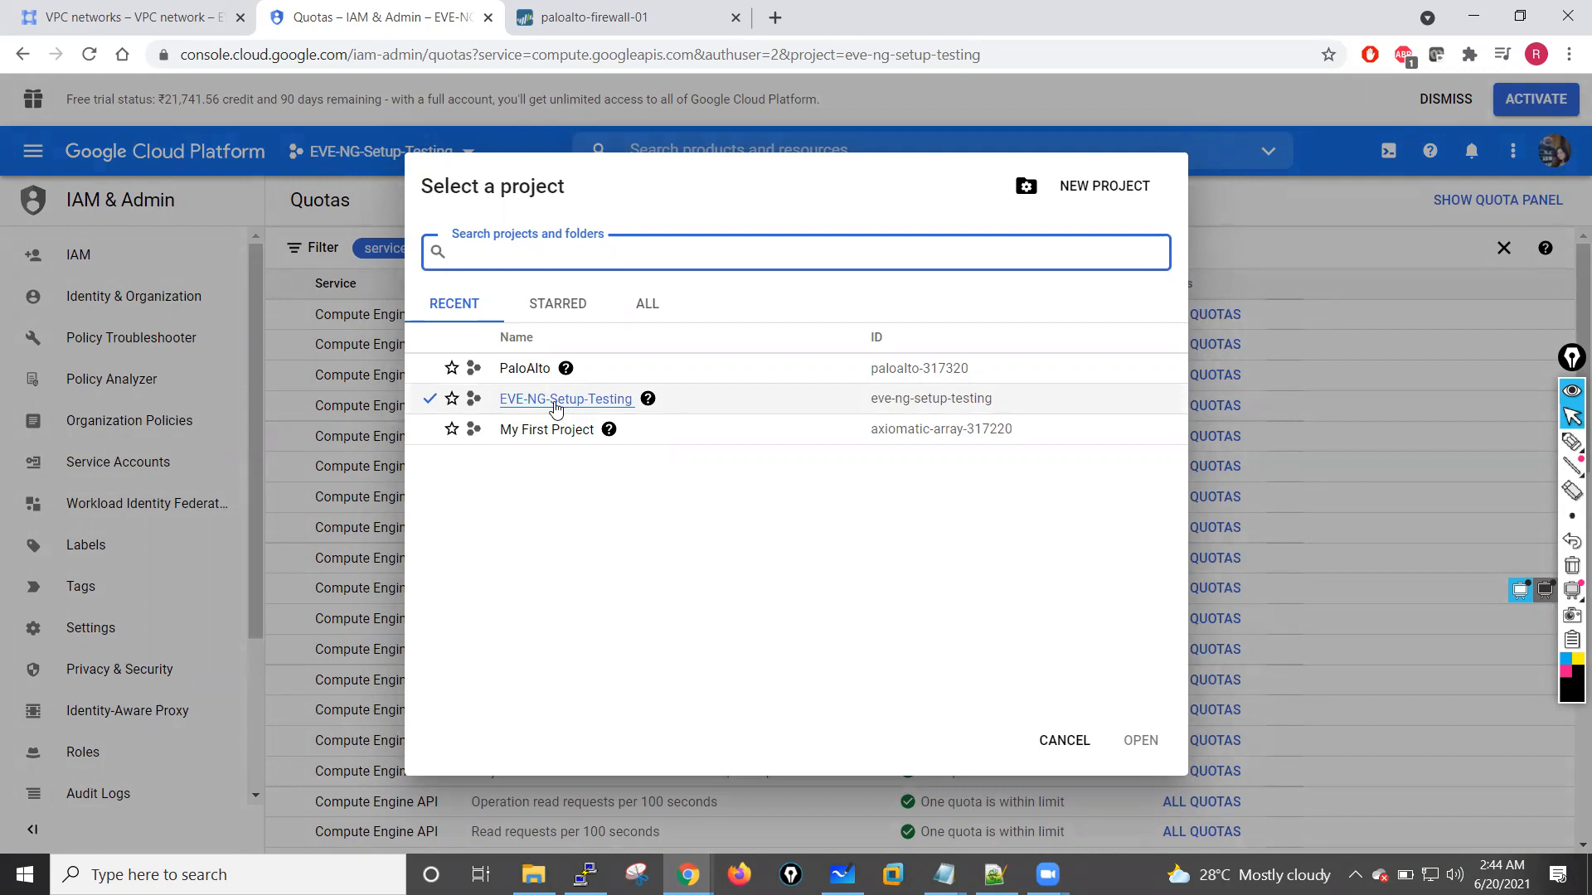
left_click(555, 408)
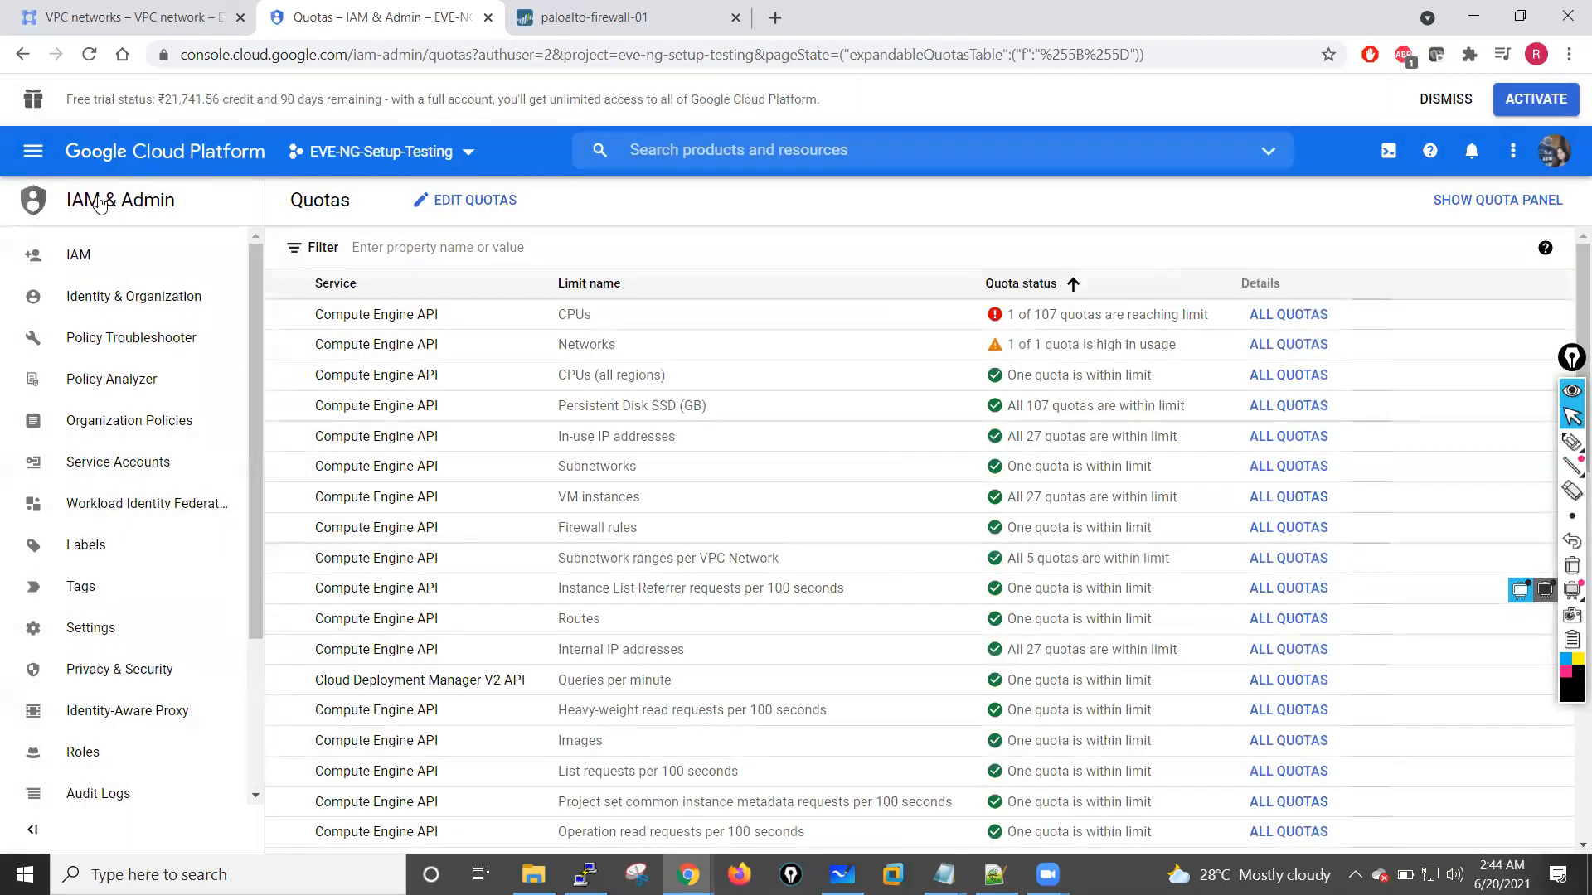
Step: Return to the Compute Engine VM instances and examine the network interface details of eve-ng-instance
left_click(33, 153)
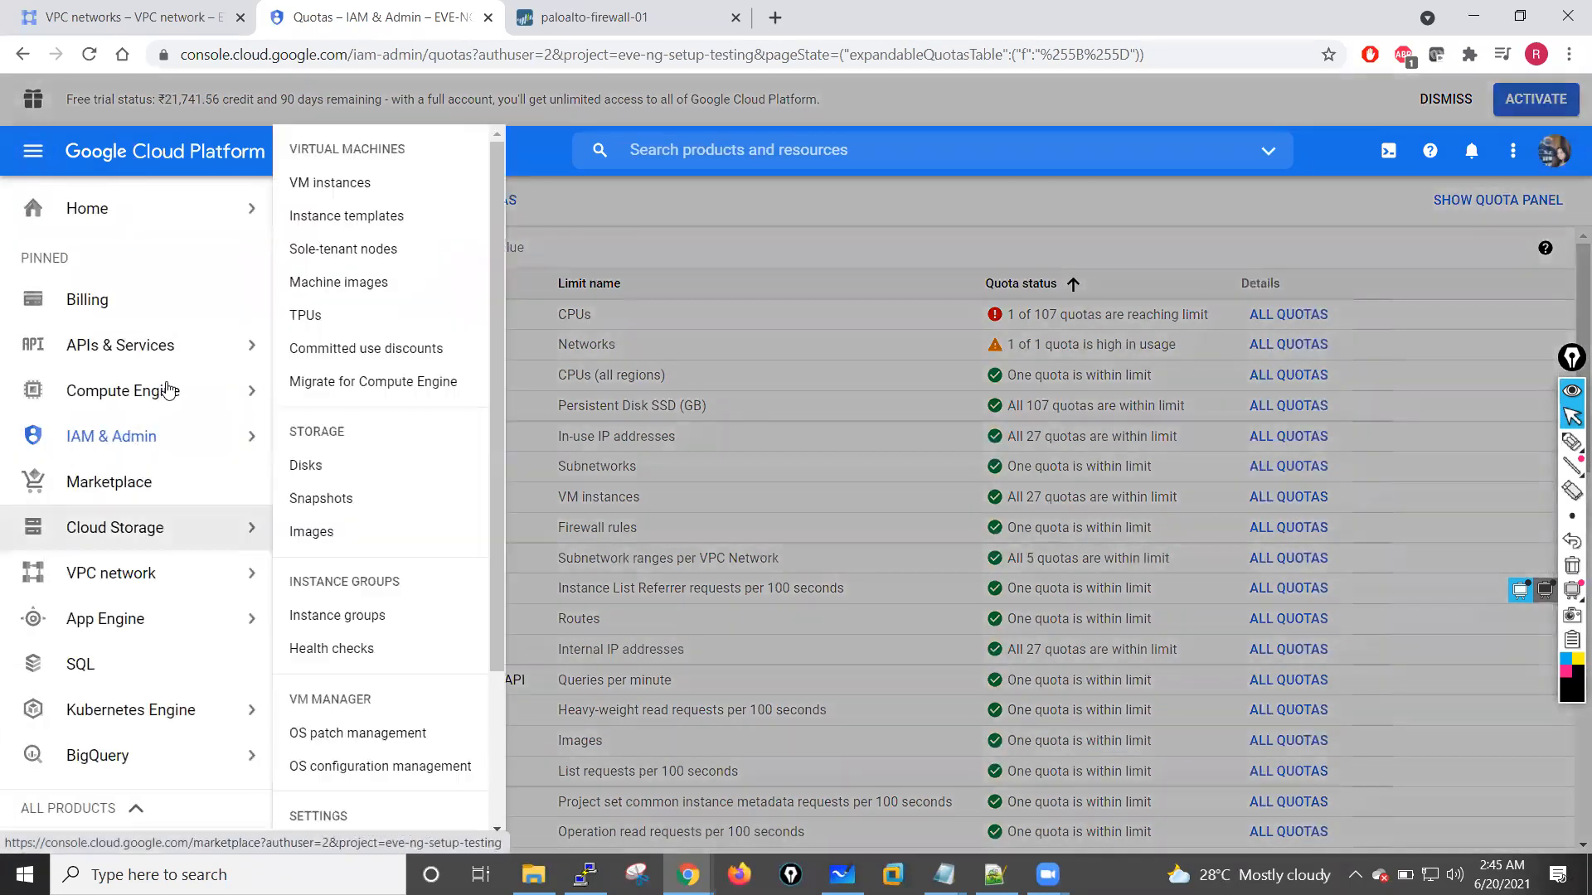
left_click(125, 390)
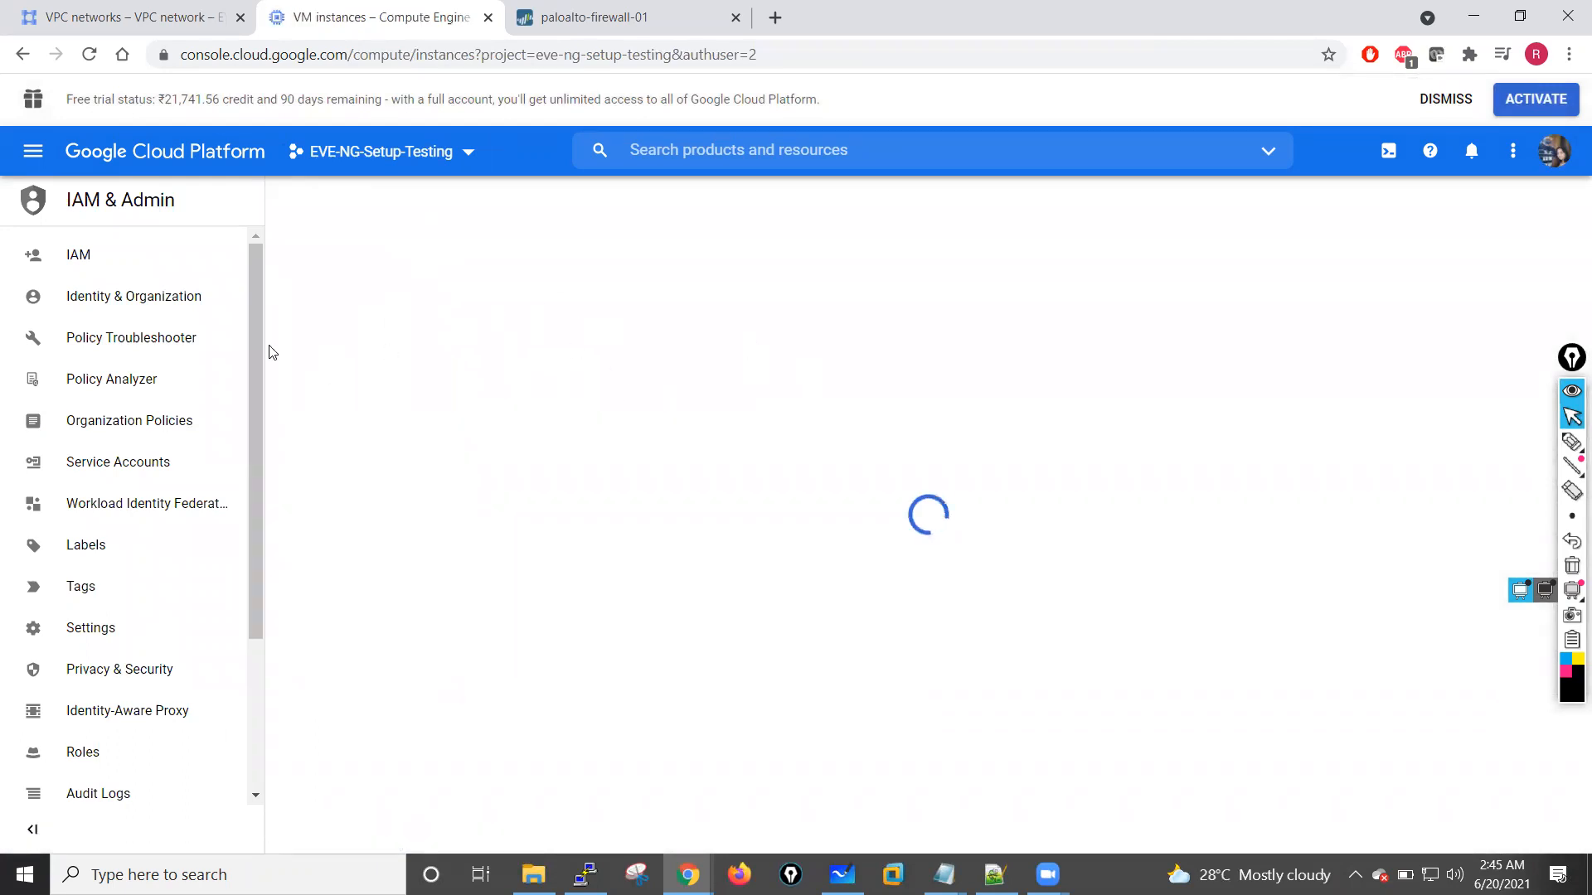
left_click(319, 379)
left_click(474, 406)
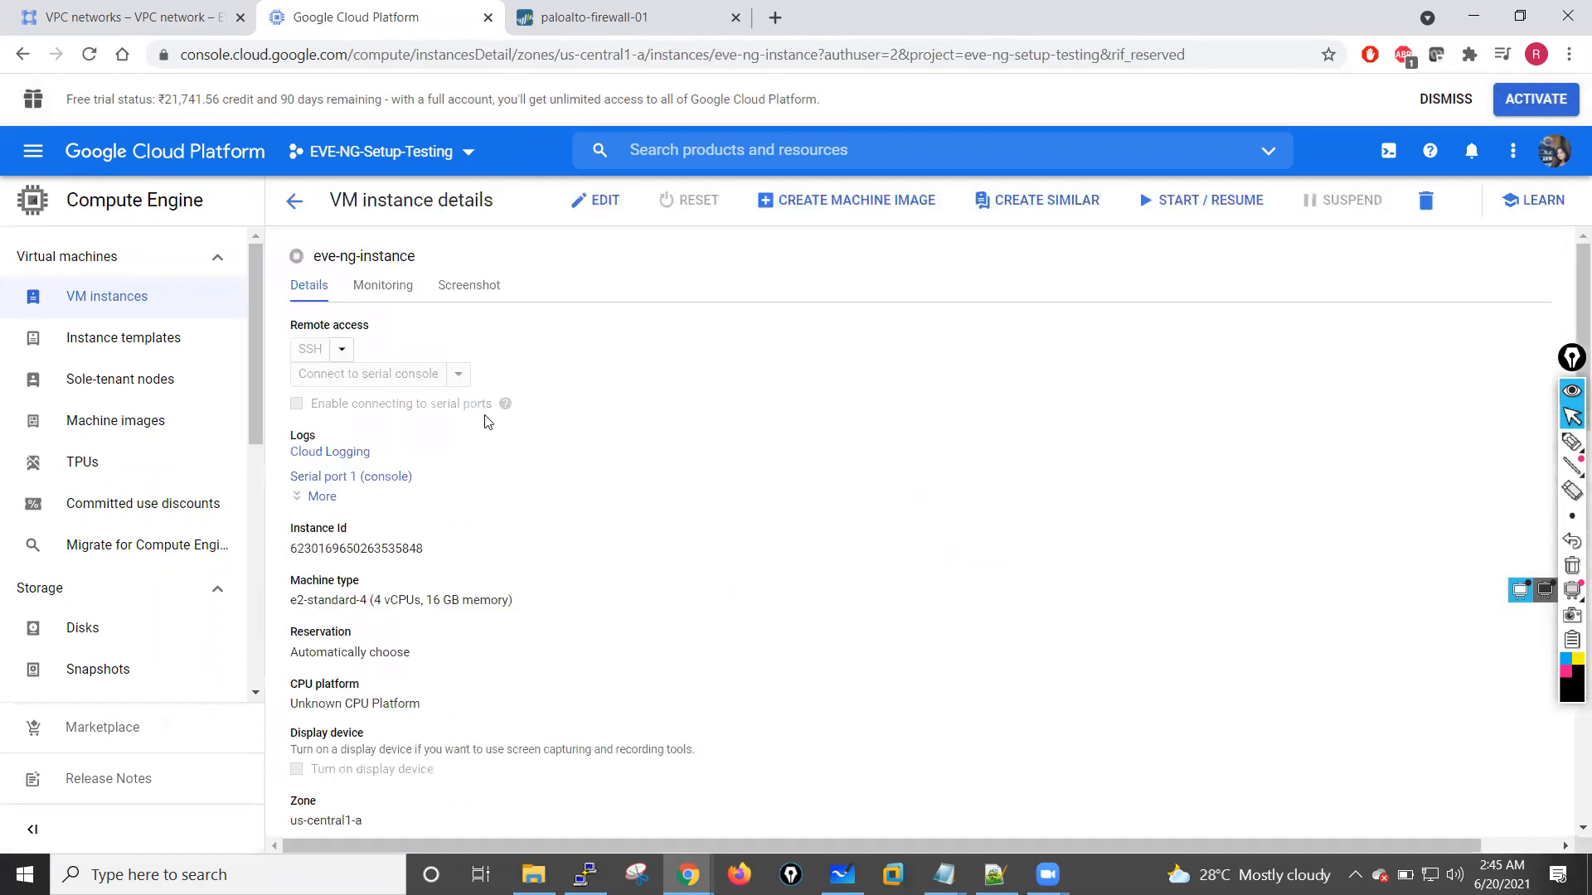
scroll(523, 526, "down", 5)
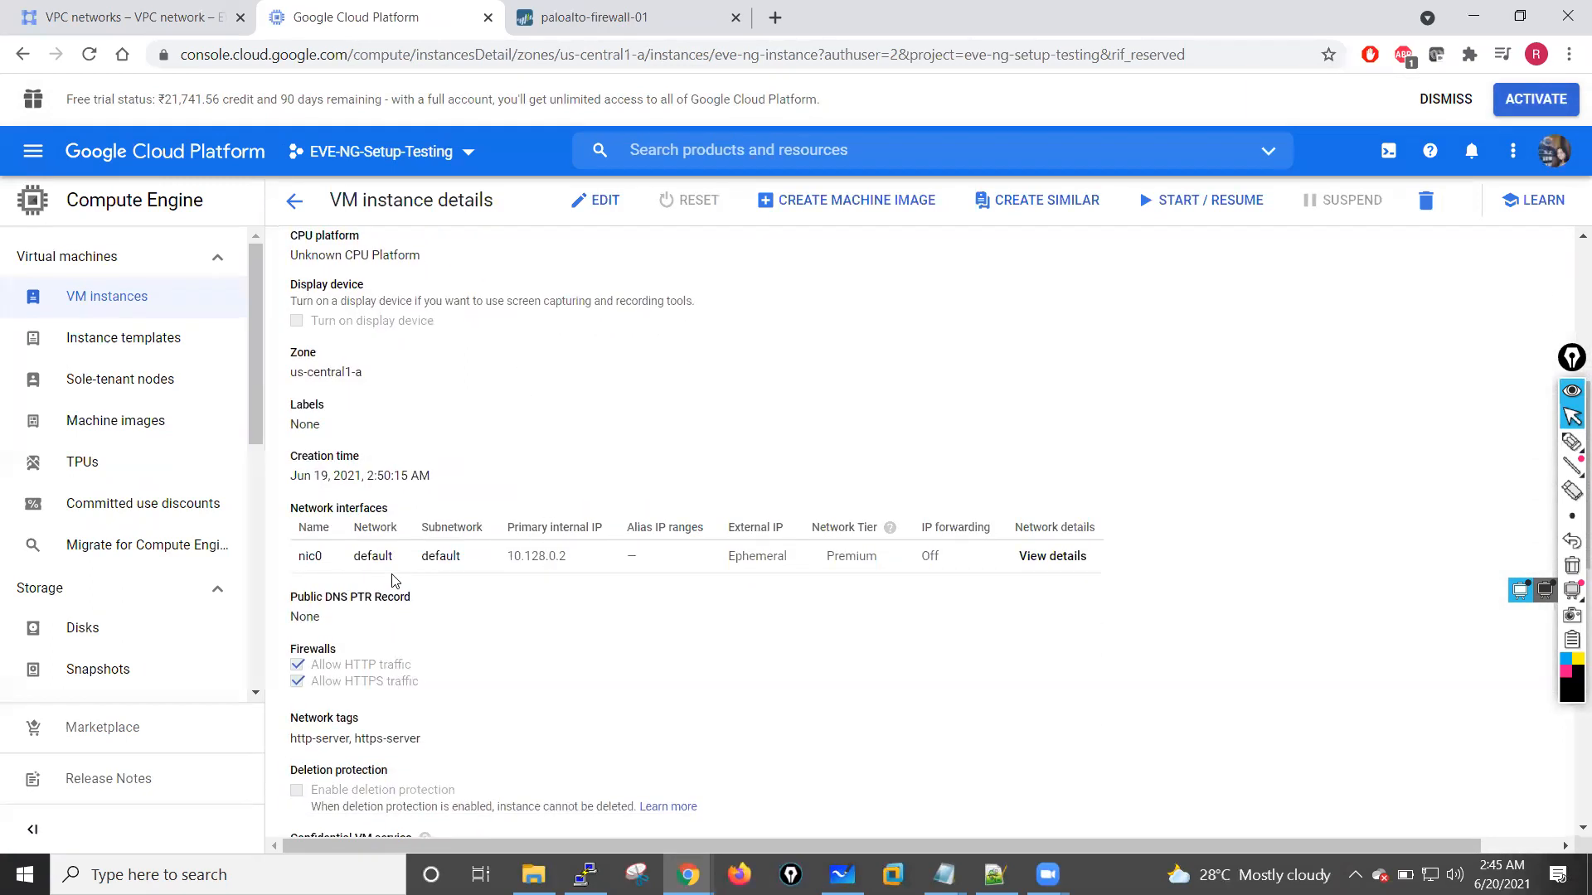
mouse_move(517, 559)
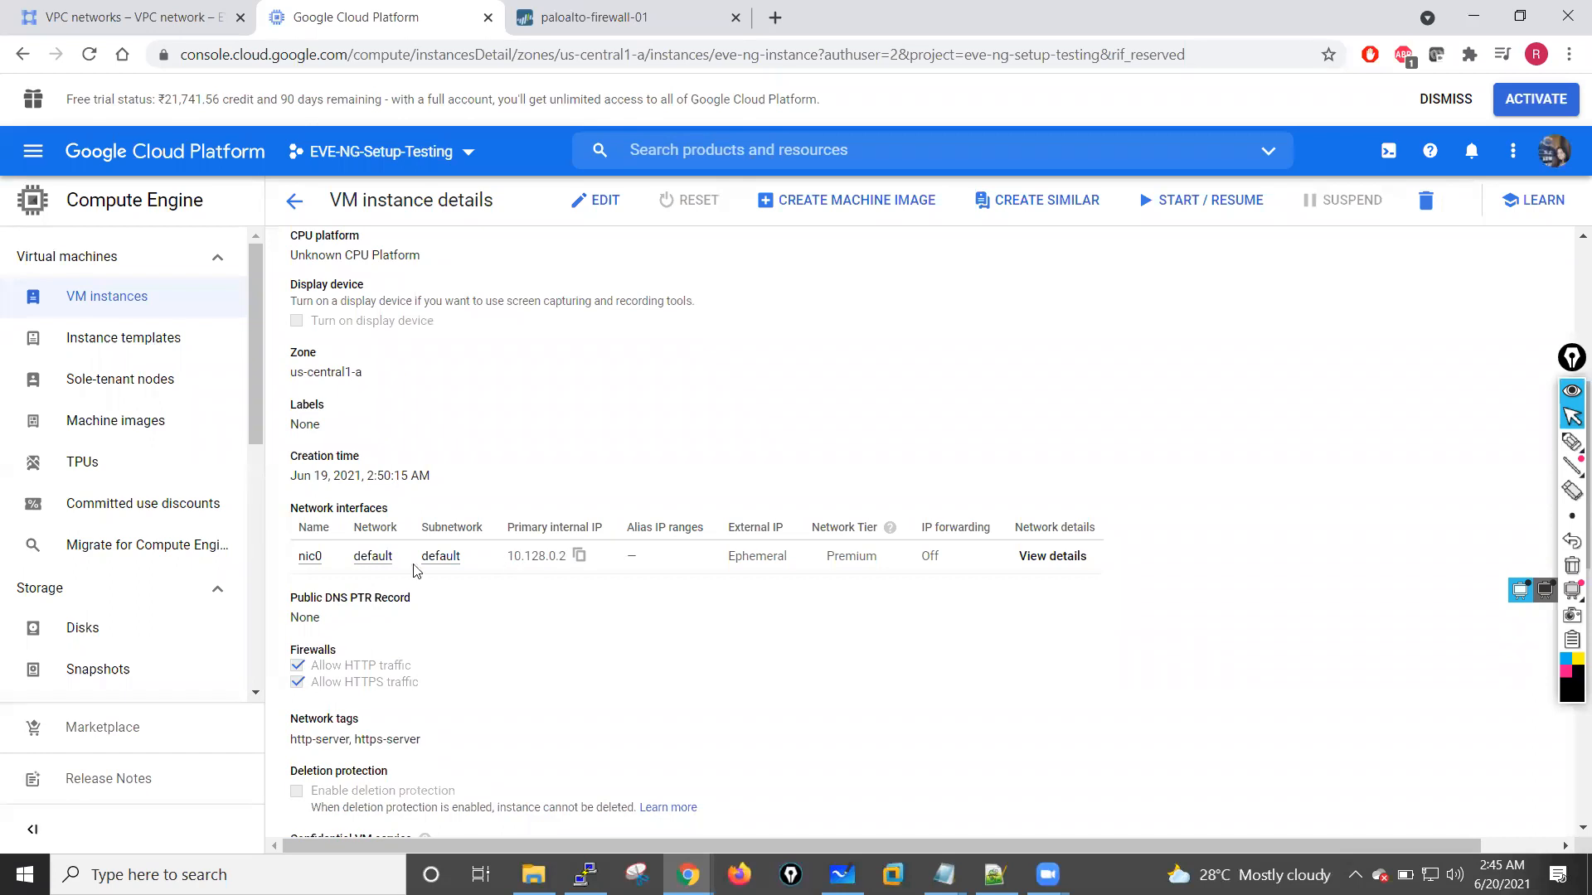
Step: Edit eve-ng-instance's nic0 interface to use the inside-vpc network and the inside-subnet subnetwork
left_click(608, 206)
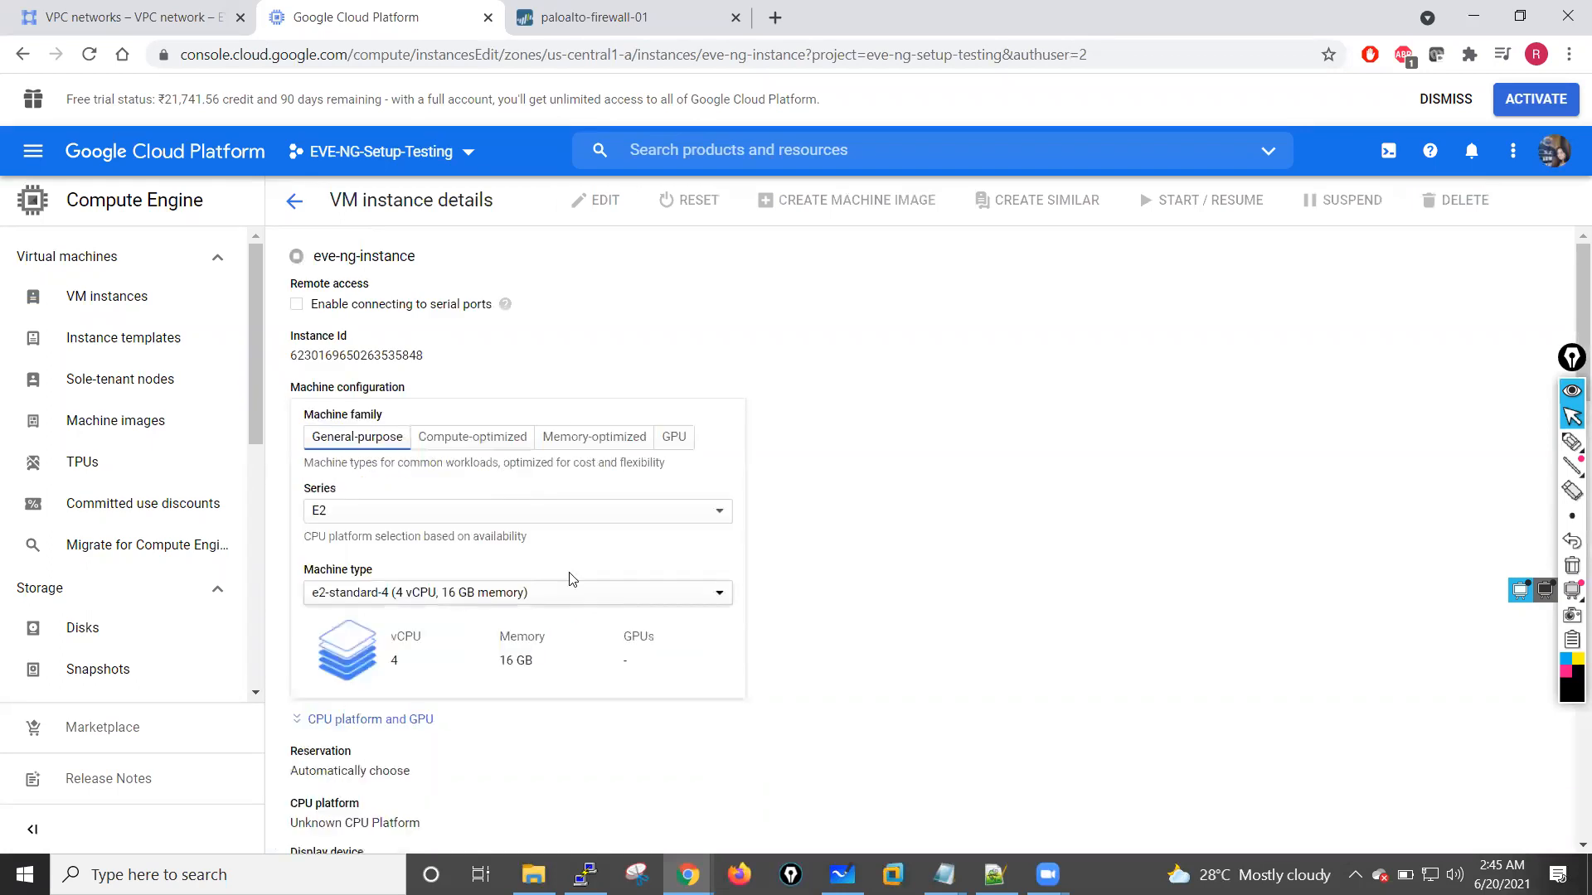
scroll(573, 578, "down", 5)
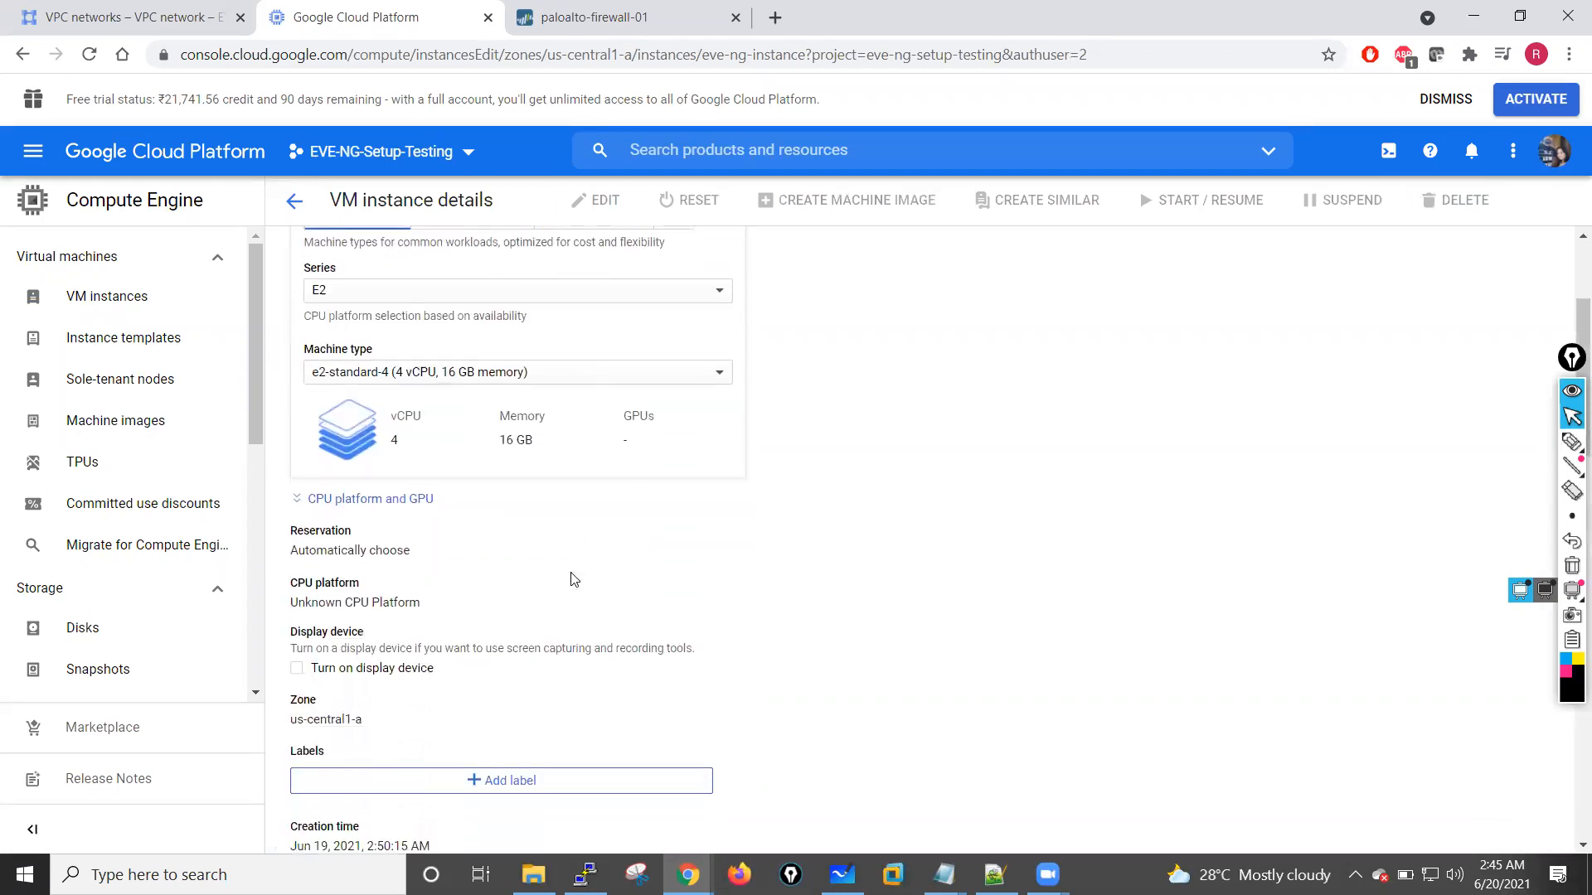
scroll(572, 578, "down", 4)
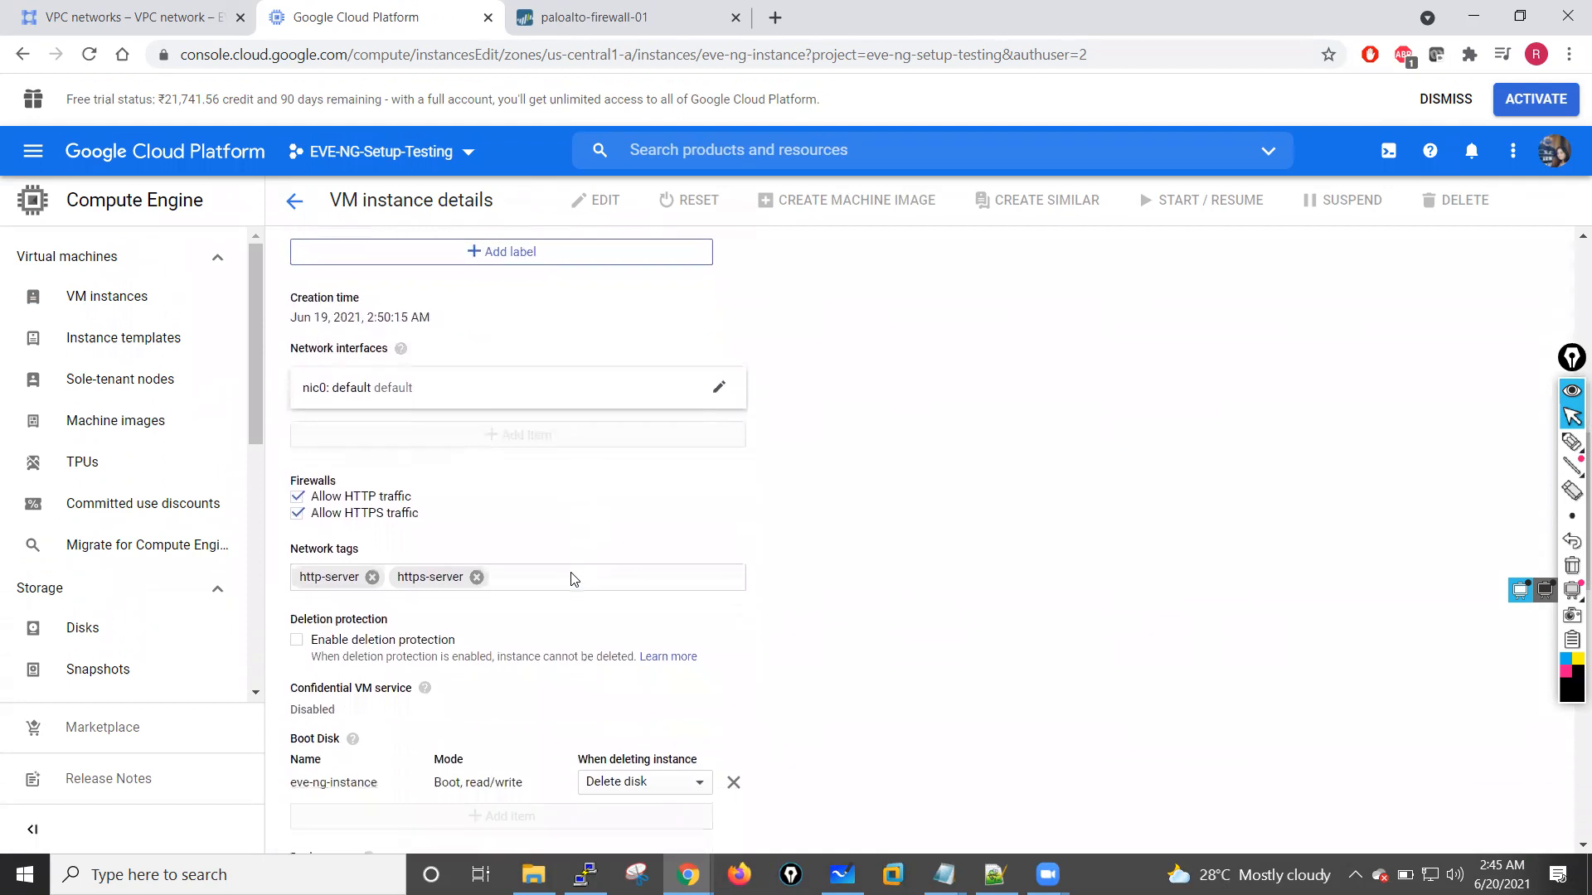
left_click(720, 389)
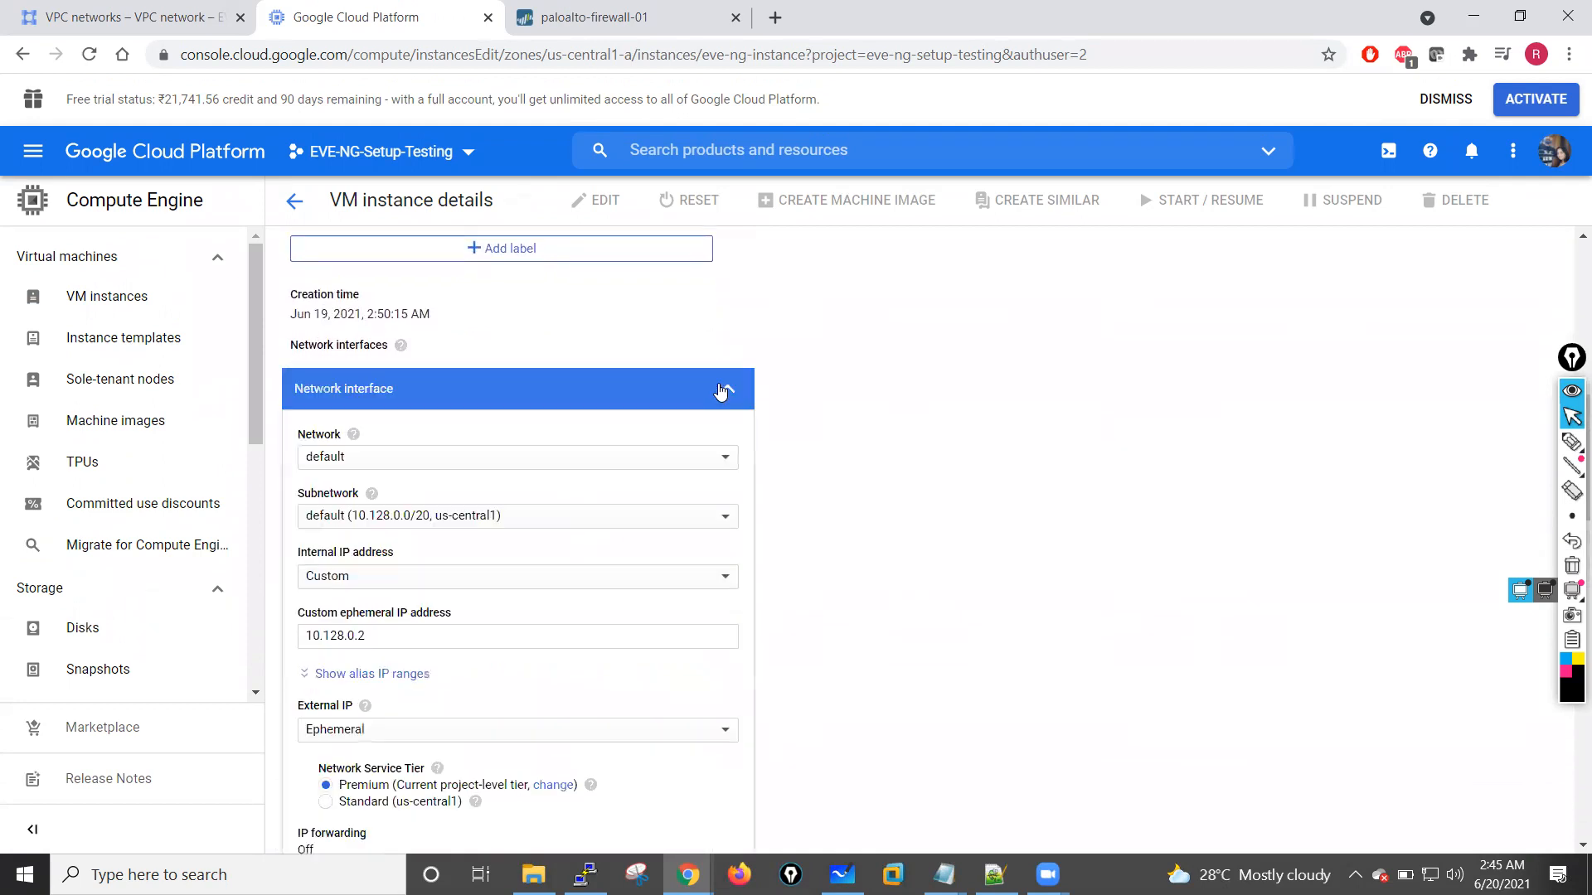
left_click(608, 467)
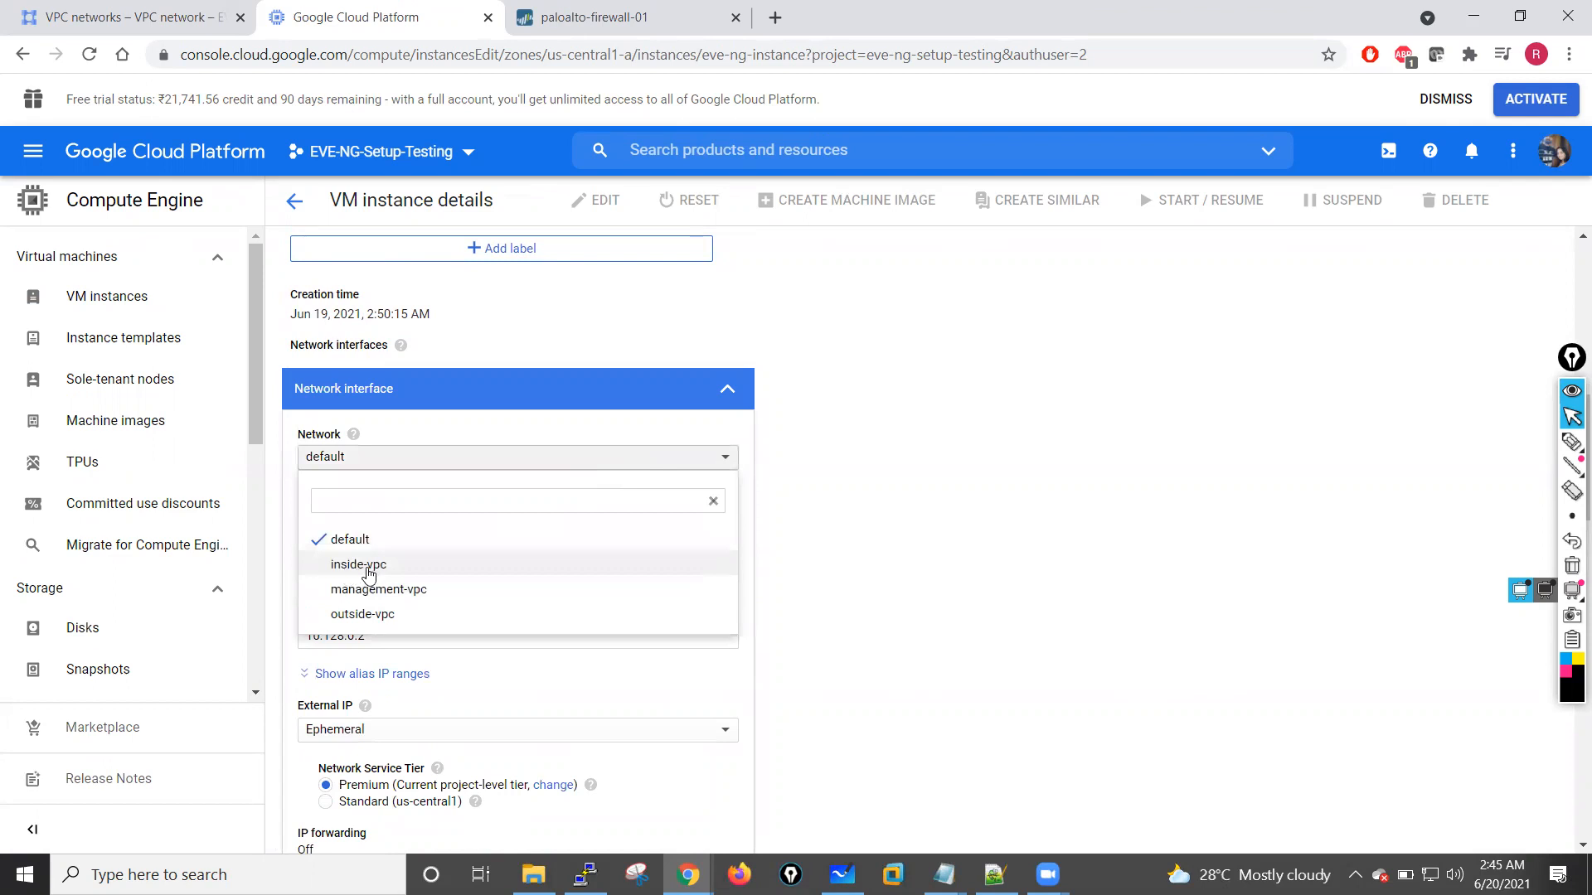
left_click(369, 570)
left_click(693, 517)
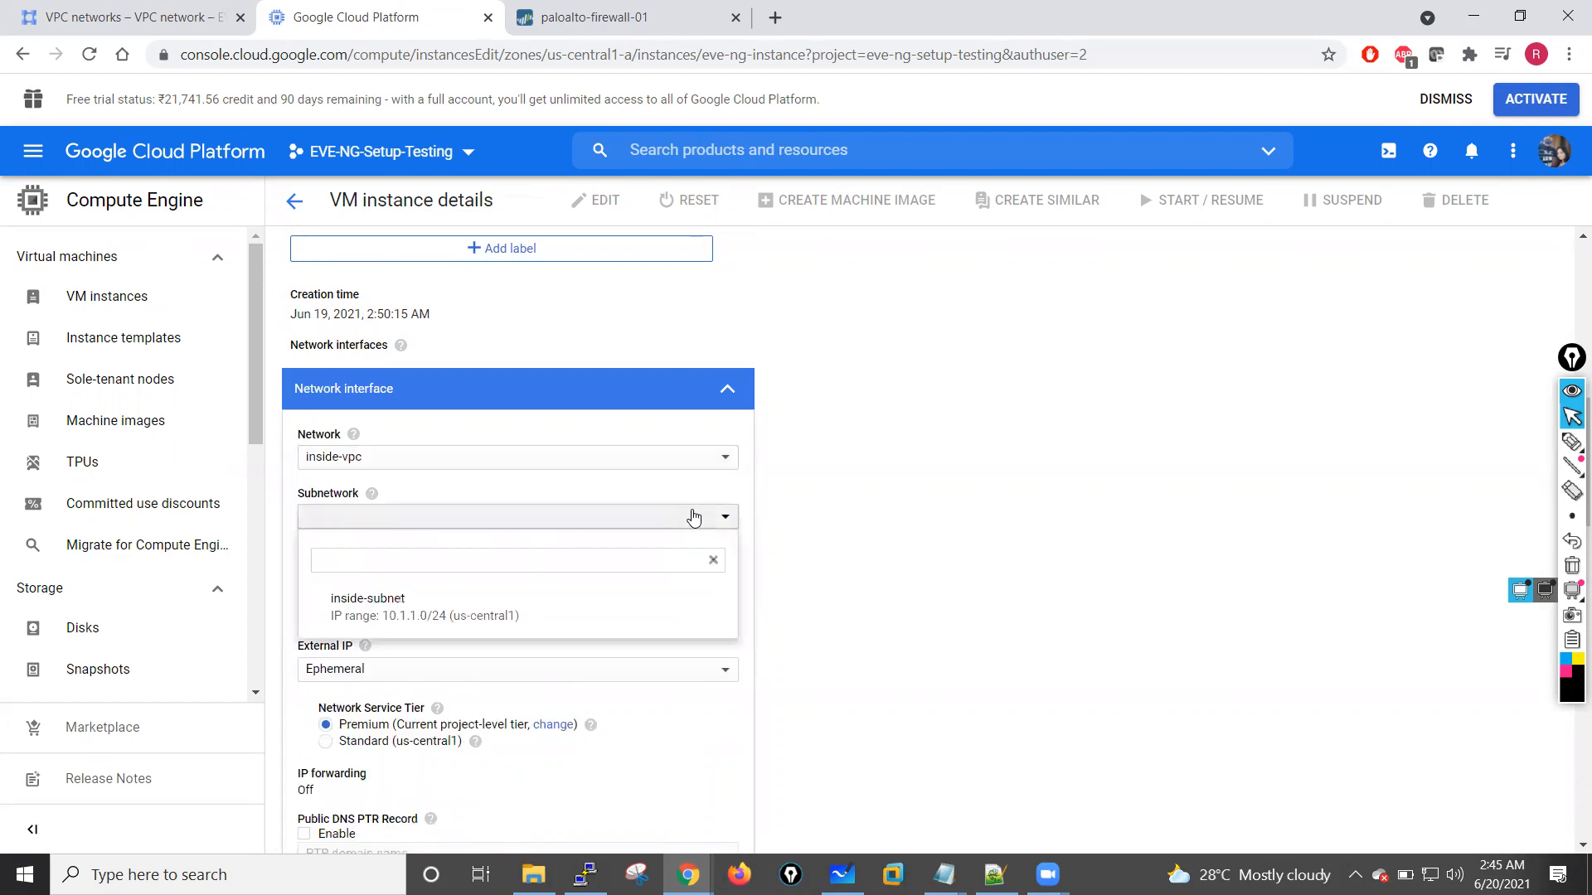
left_click(382, 620)
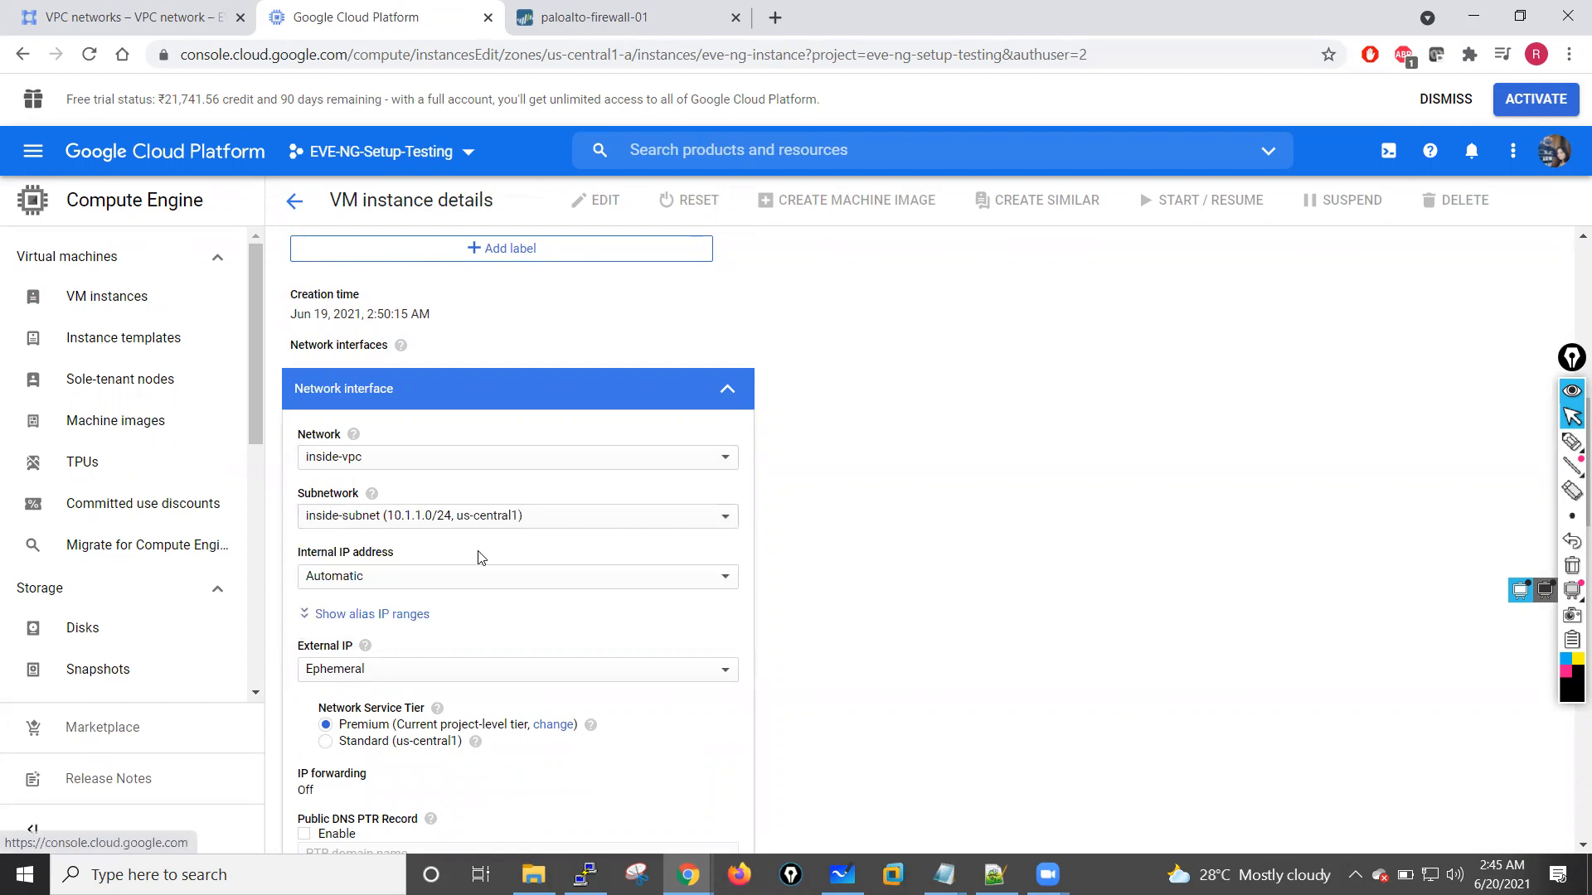
Step: Give the interface the custom internal IP address 10.1.1.100 and the Standard network service tier, and confirm the interface settings
left_click(440, 577)
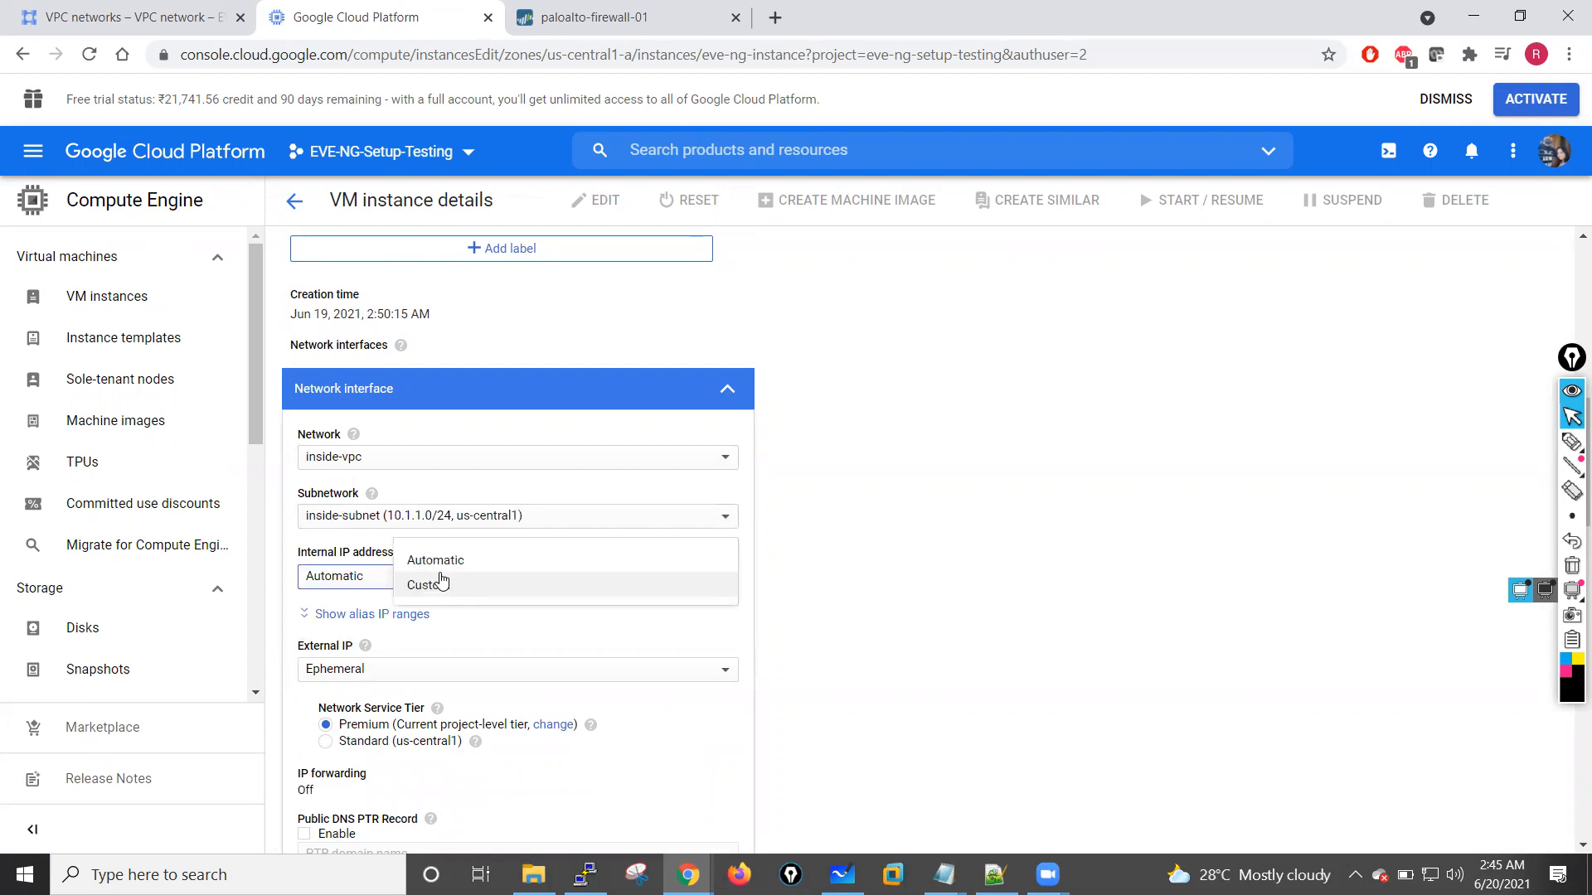
left_click(439, 588)
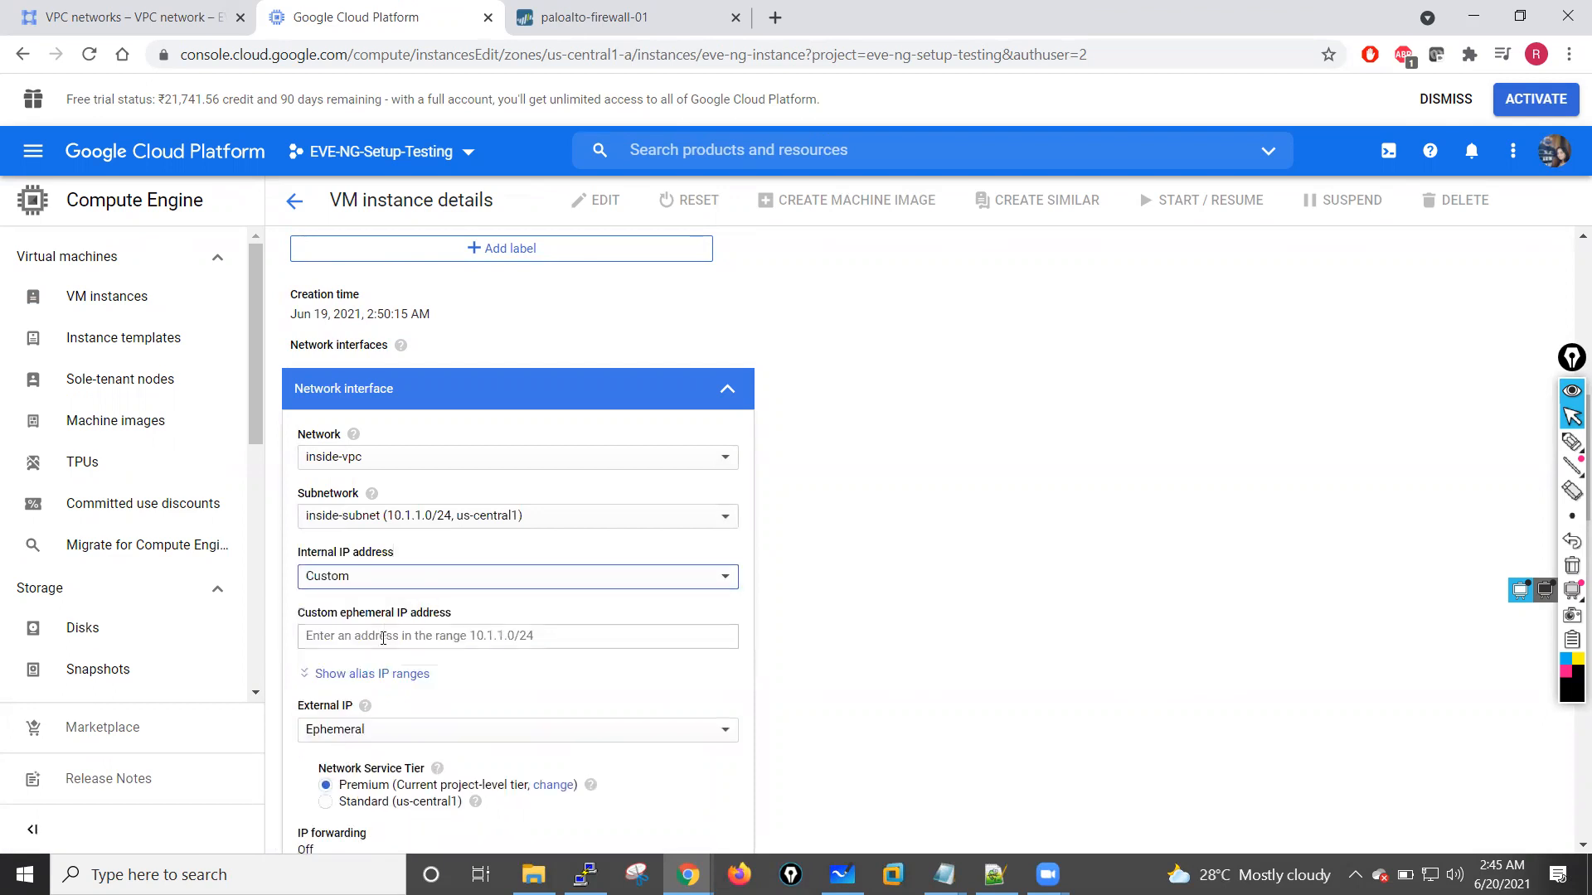
left_click(475, 638)
type("10.1.1.100")
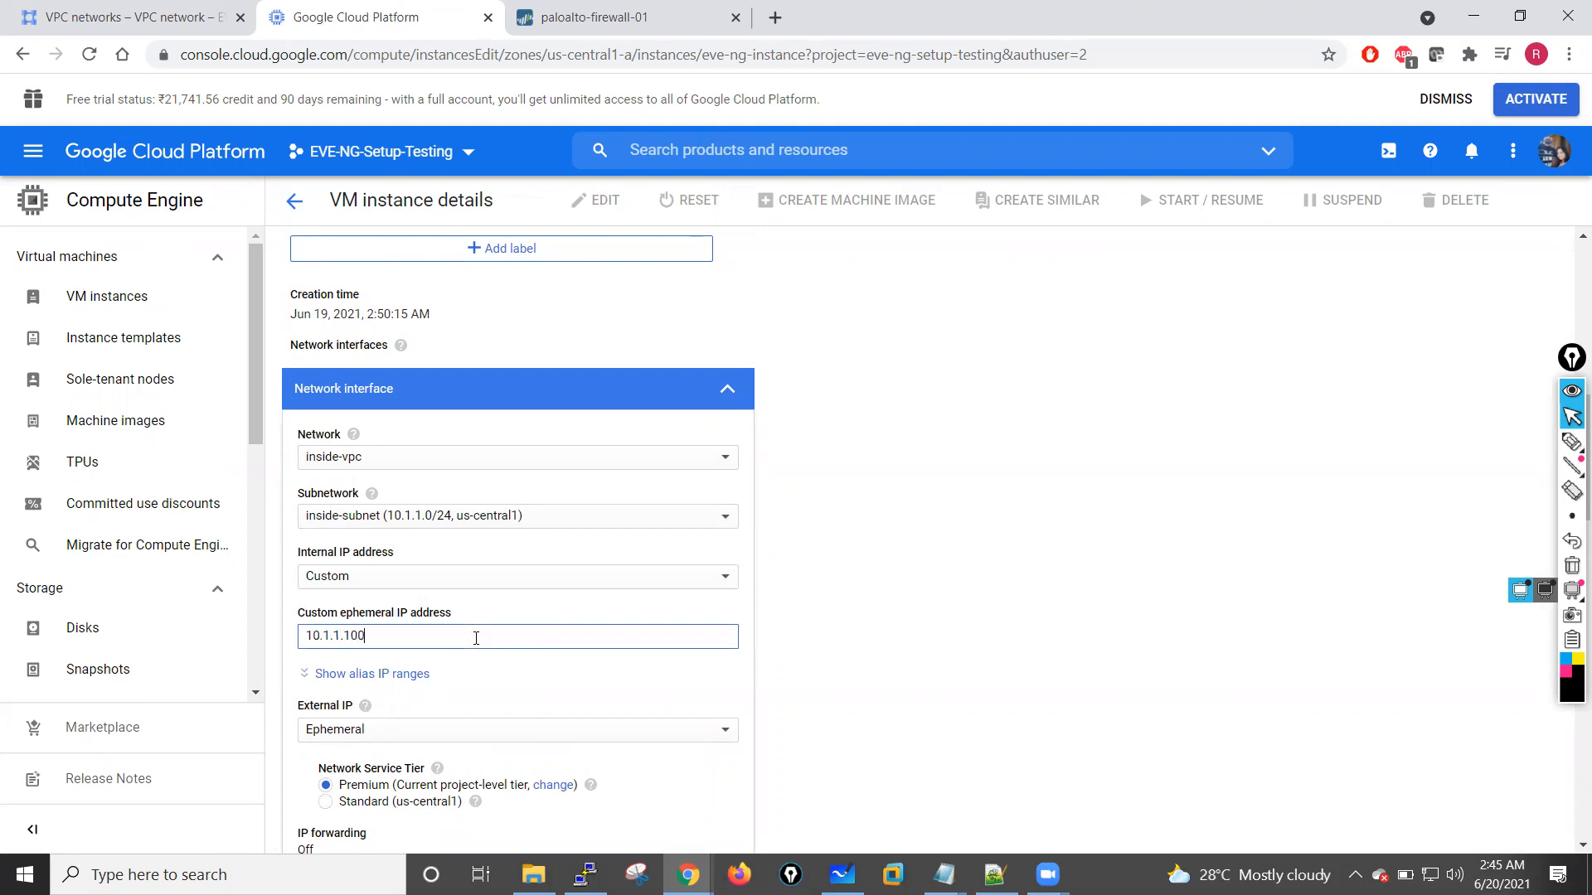
left_click(879, 656)
scroll(887, 657, "down", 2)
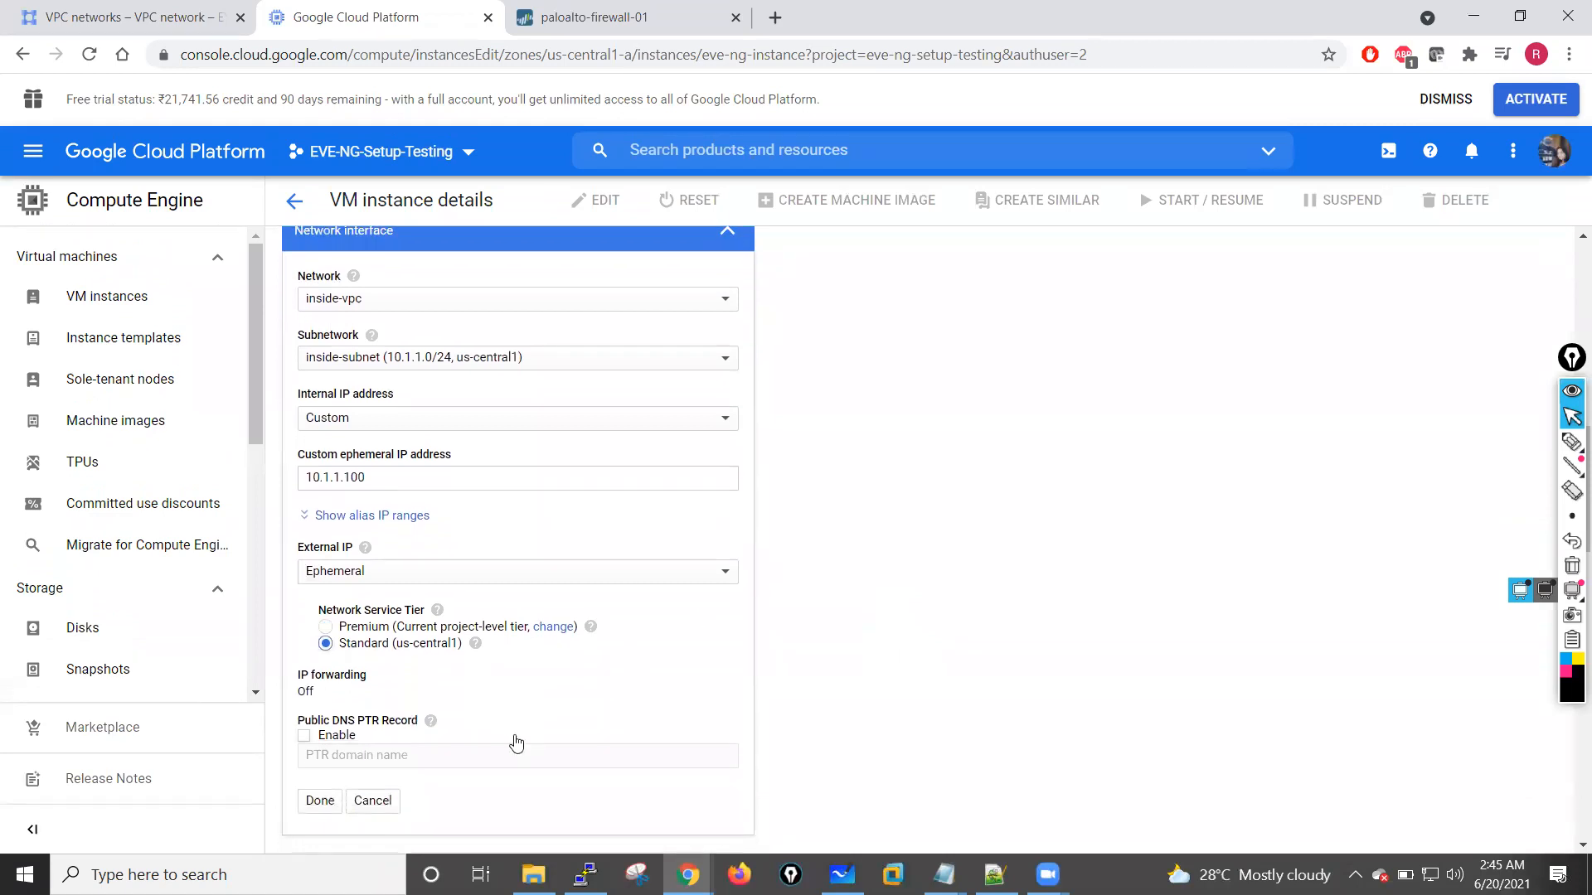
left_click(320, 800)
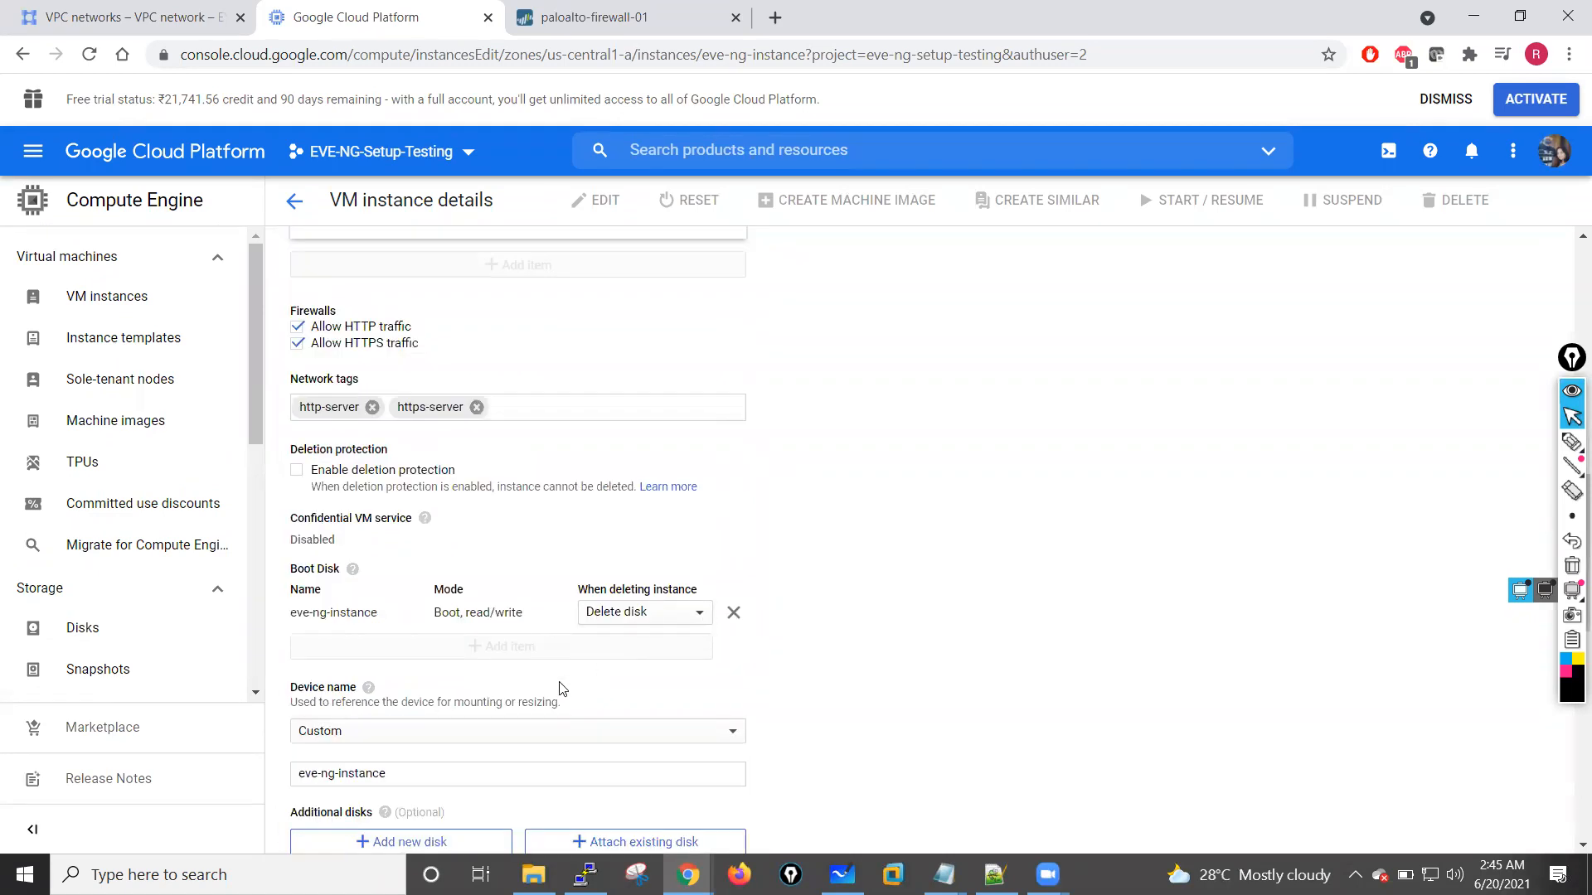
Step: Save the edited network settings of eve-ng-instance
scroll(546, 719, "down", 8)
left_click_drag(547, 715, 555, 643)
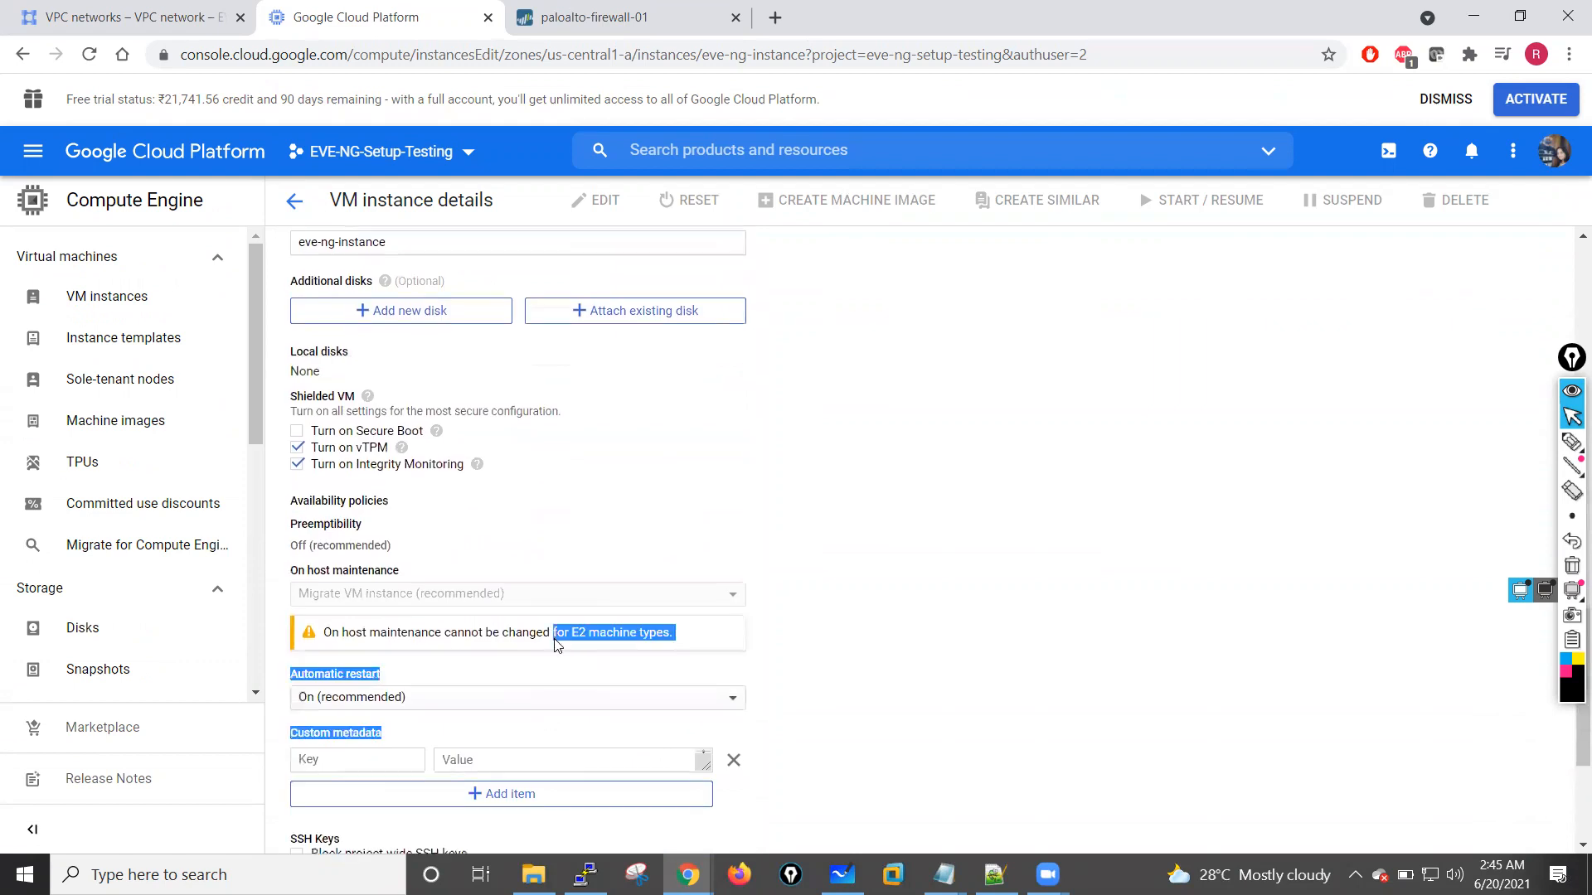
scroll(555, 644, "down", 1)
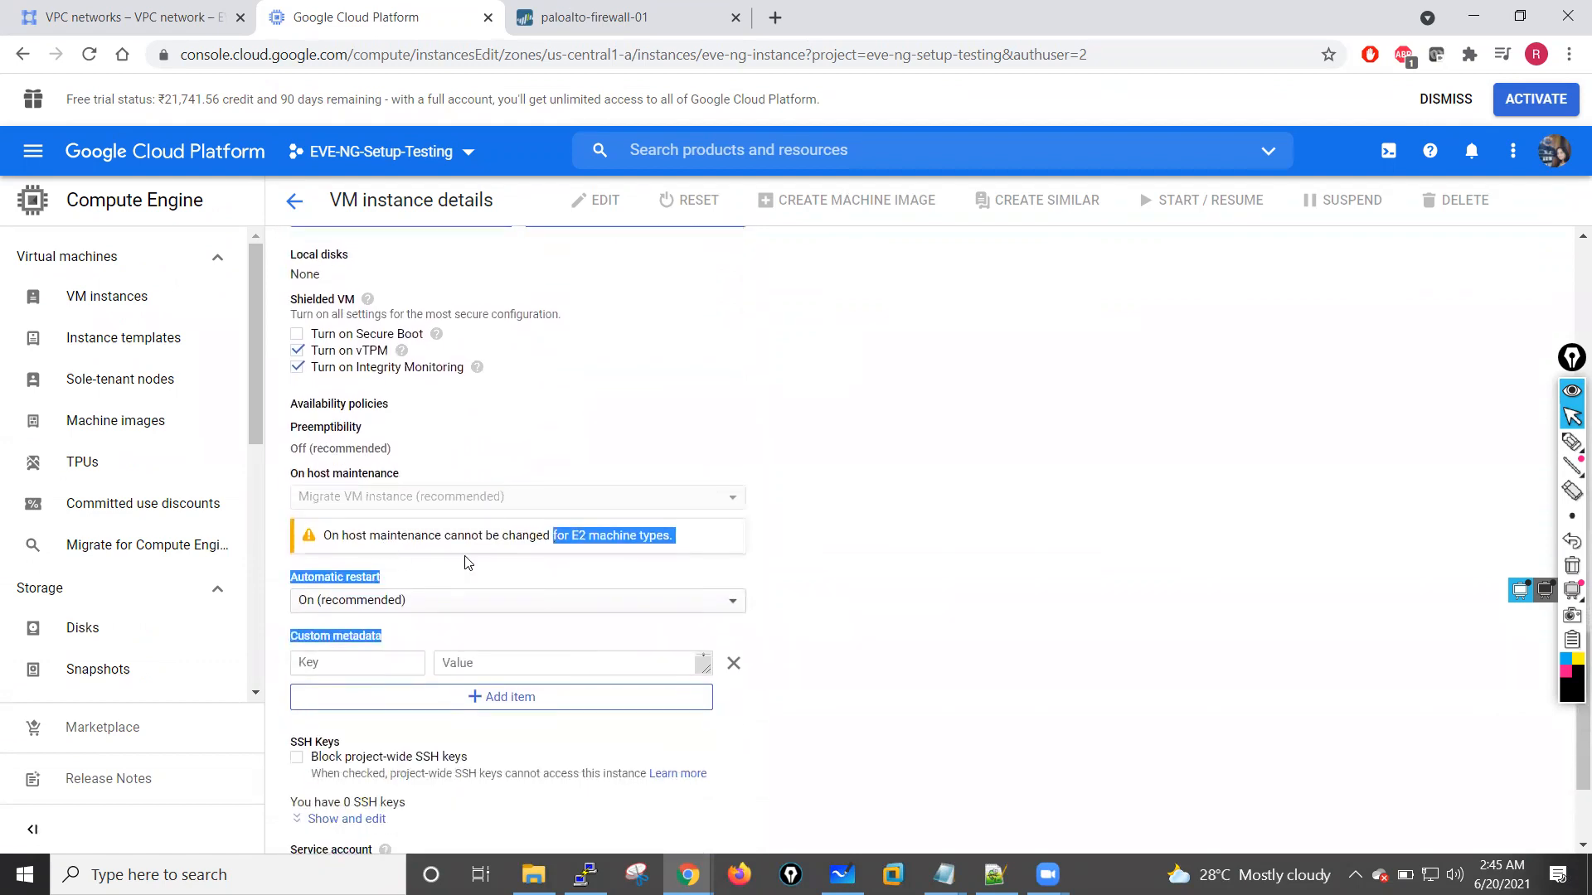
scroll(582, 568, "down", 2)
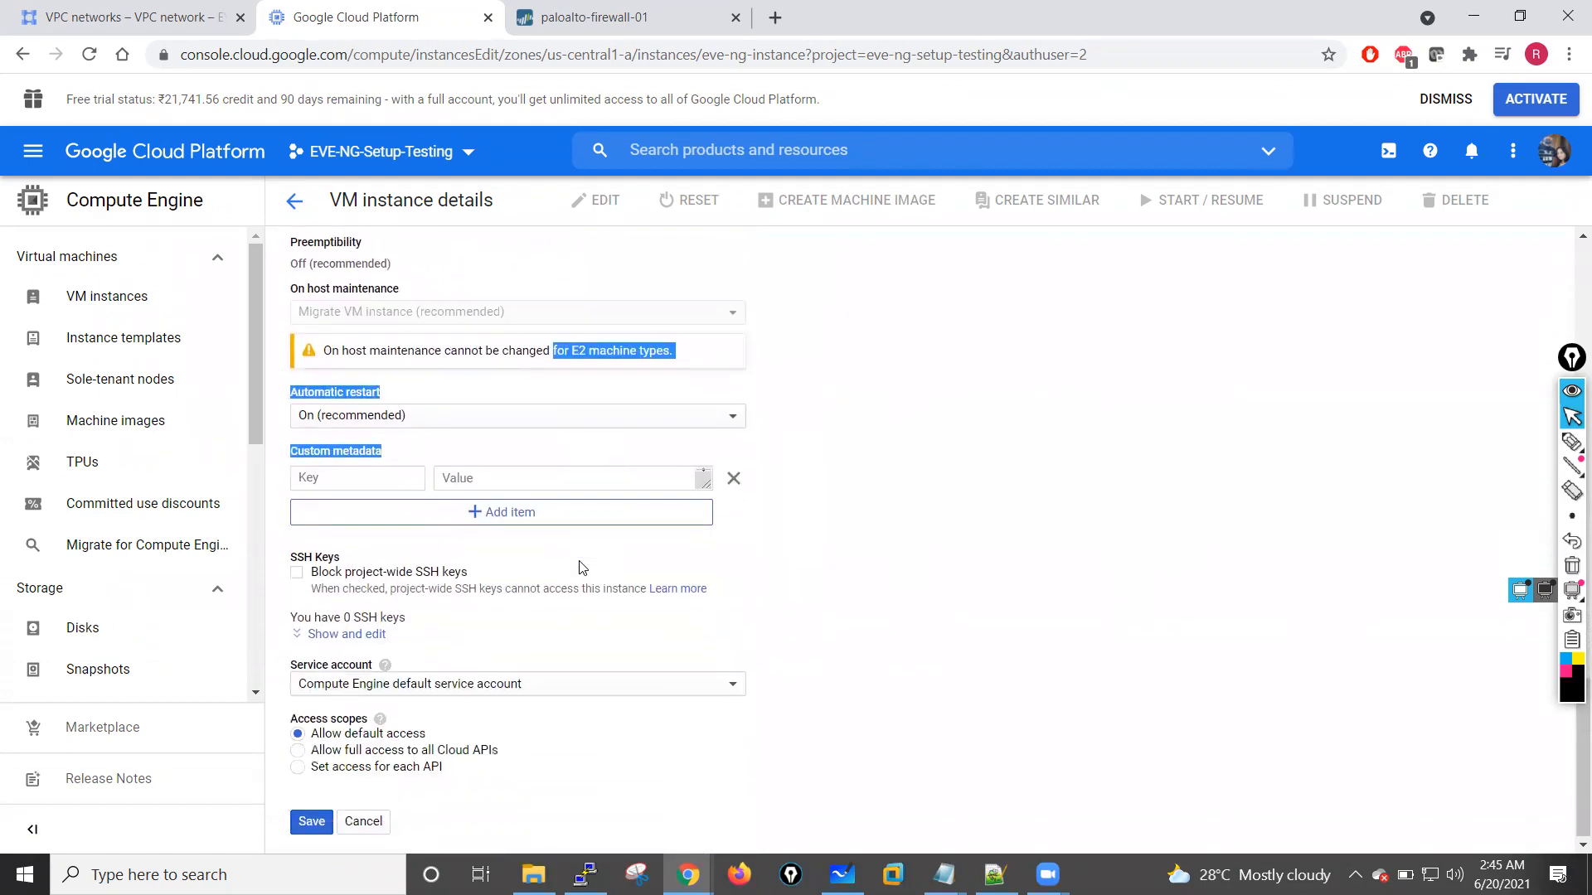
left_click(312, 821)
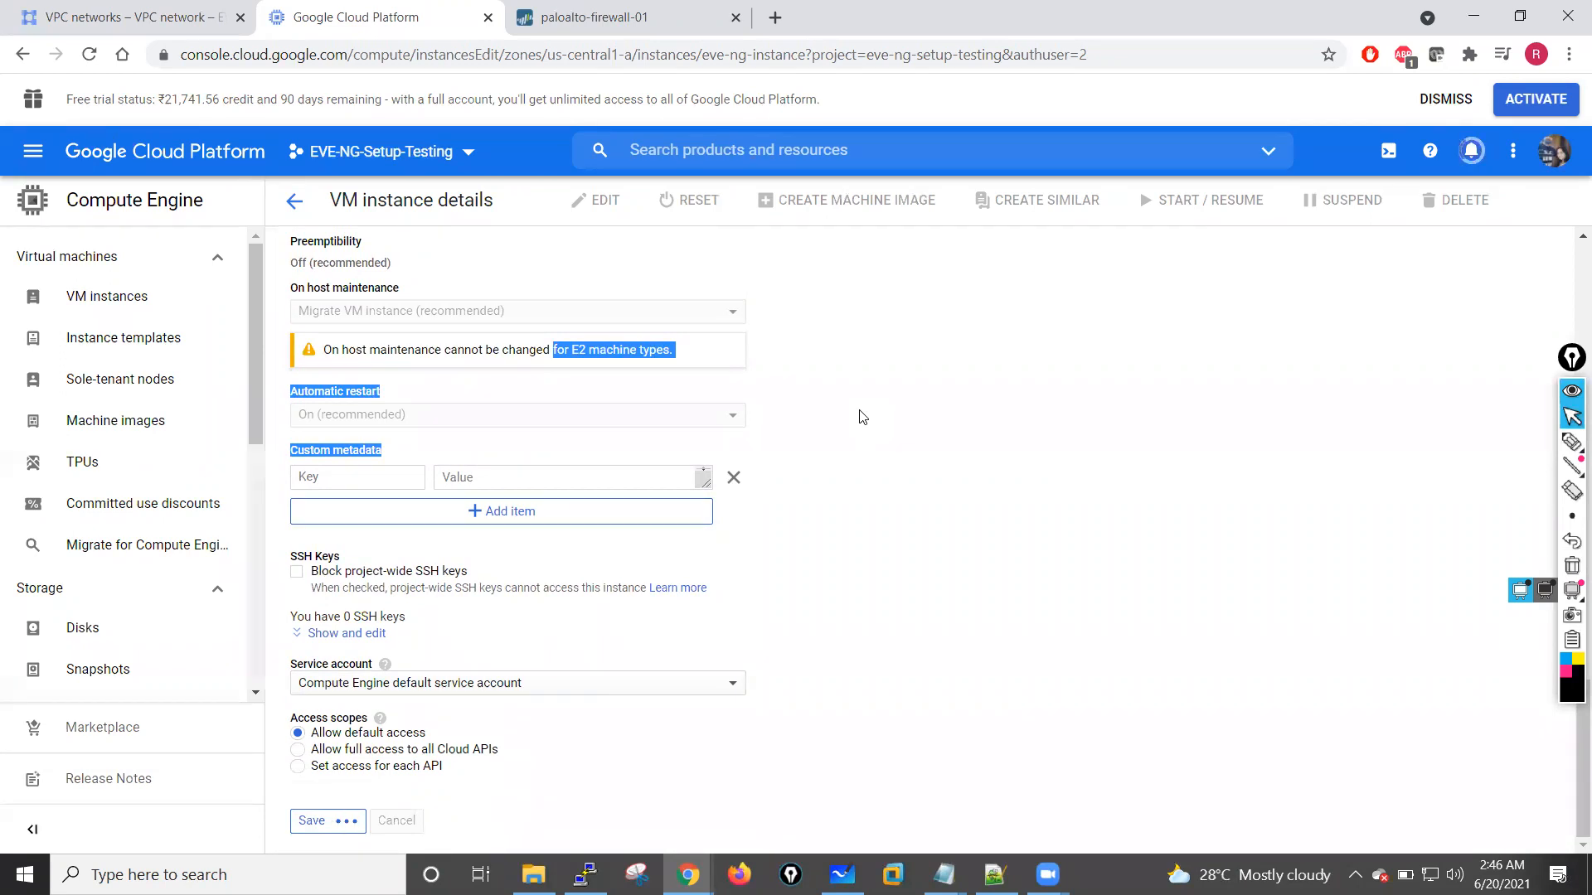
Step: Check the notifications for the status of the eve-ng-instance edit
scroll(954, 360, "up", 10)
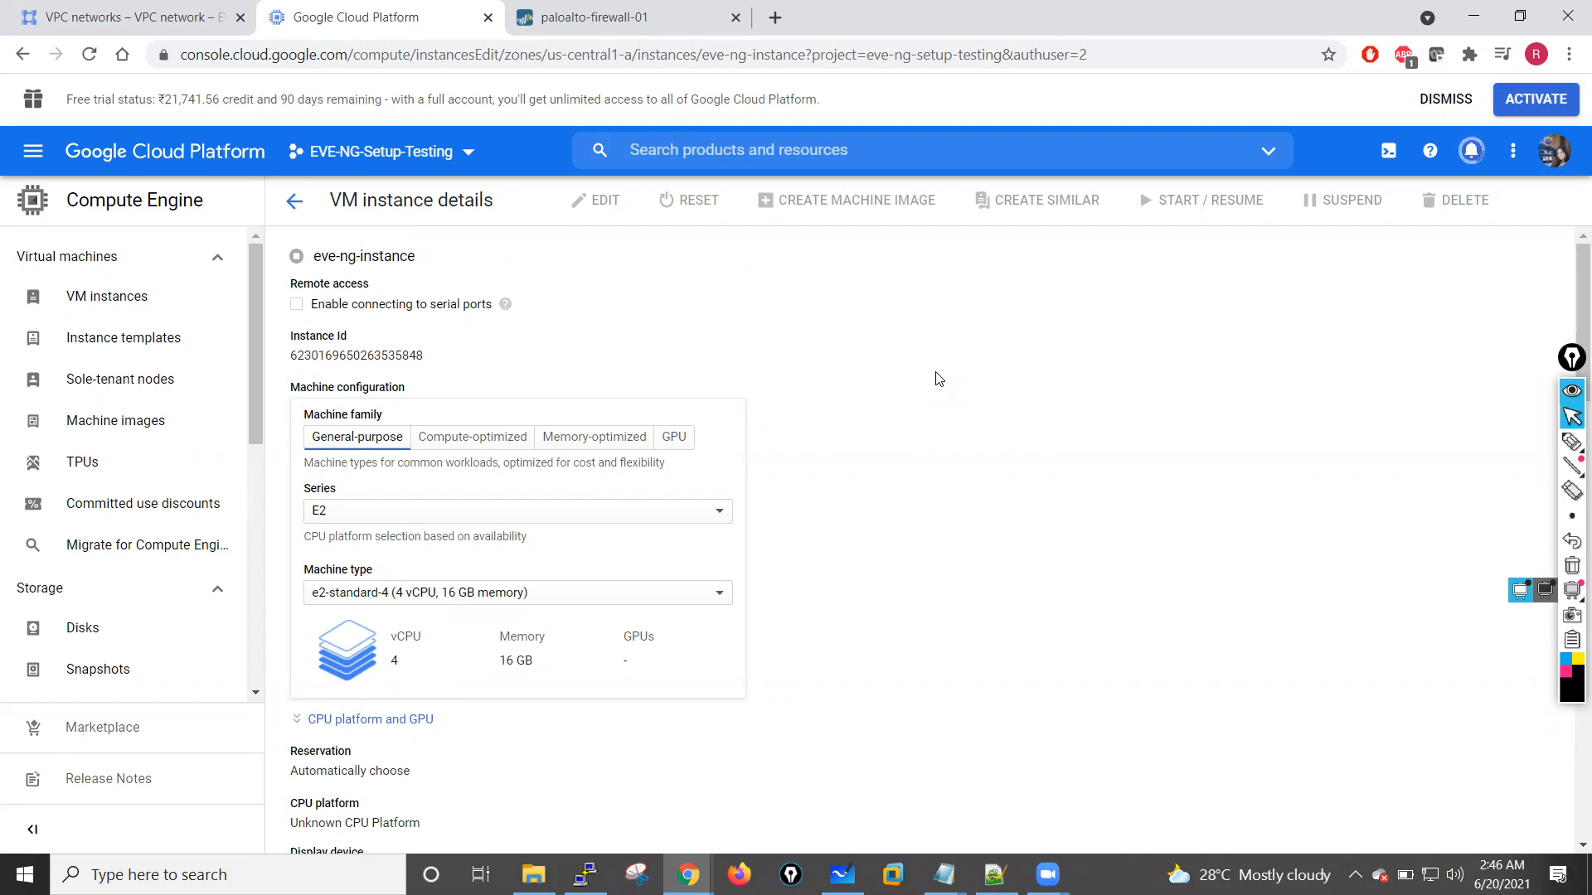
left_click(1470, 152)
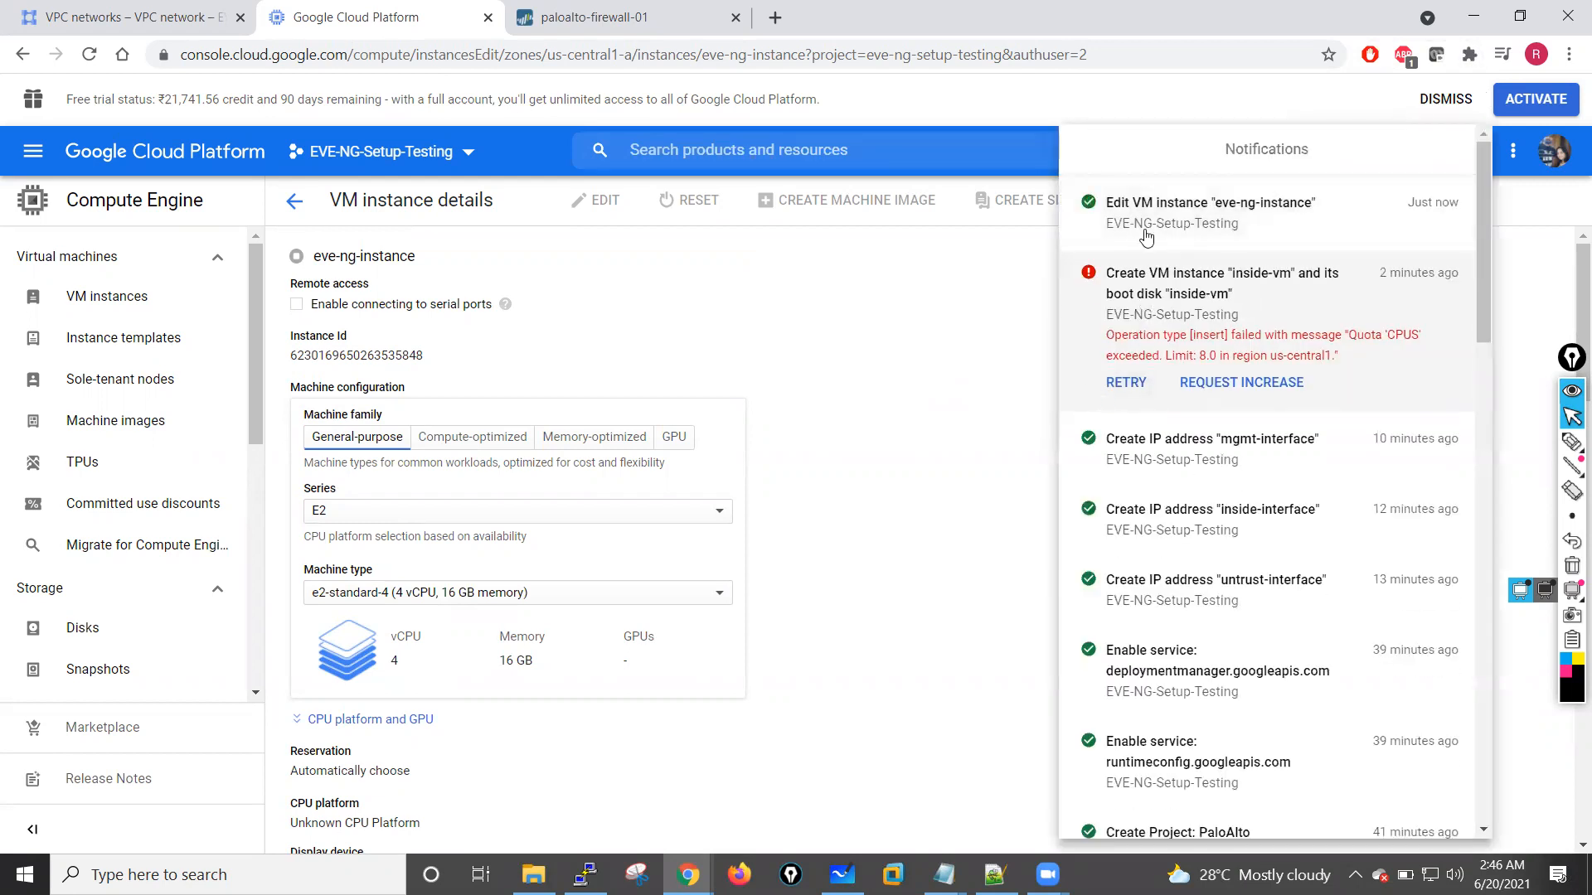
left_click(906, 288)
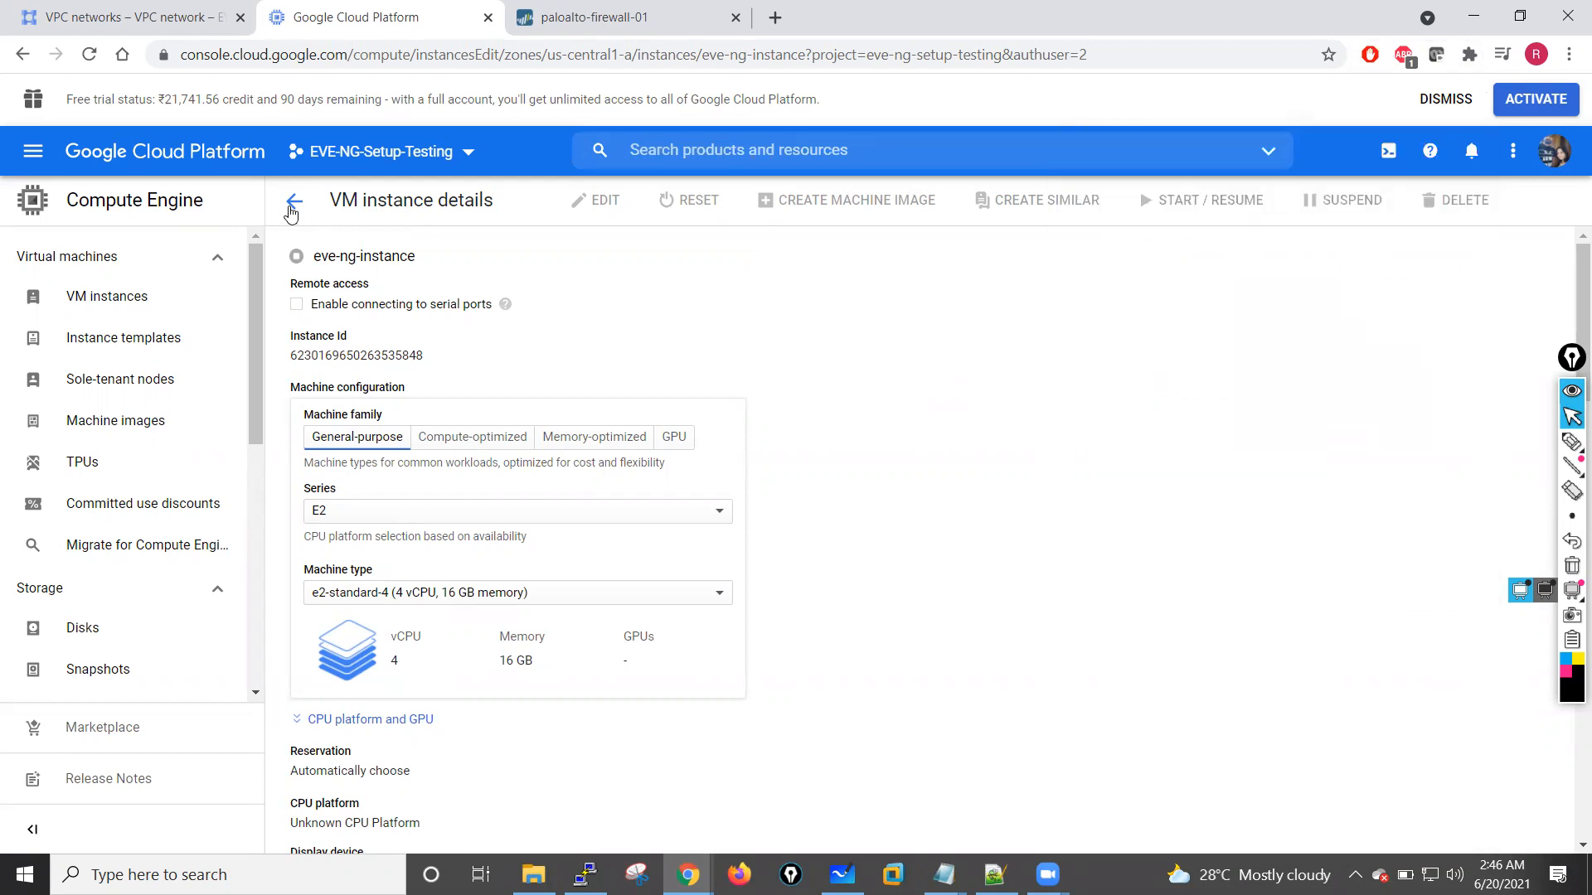
Step: Return to the eve-ng-instance details, start the VM instance, and review its network interface
left_click(293, 202)
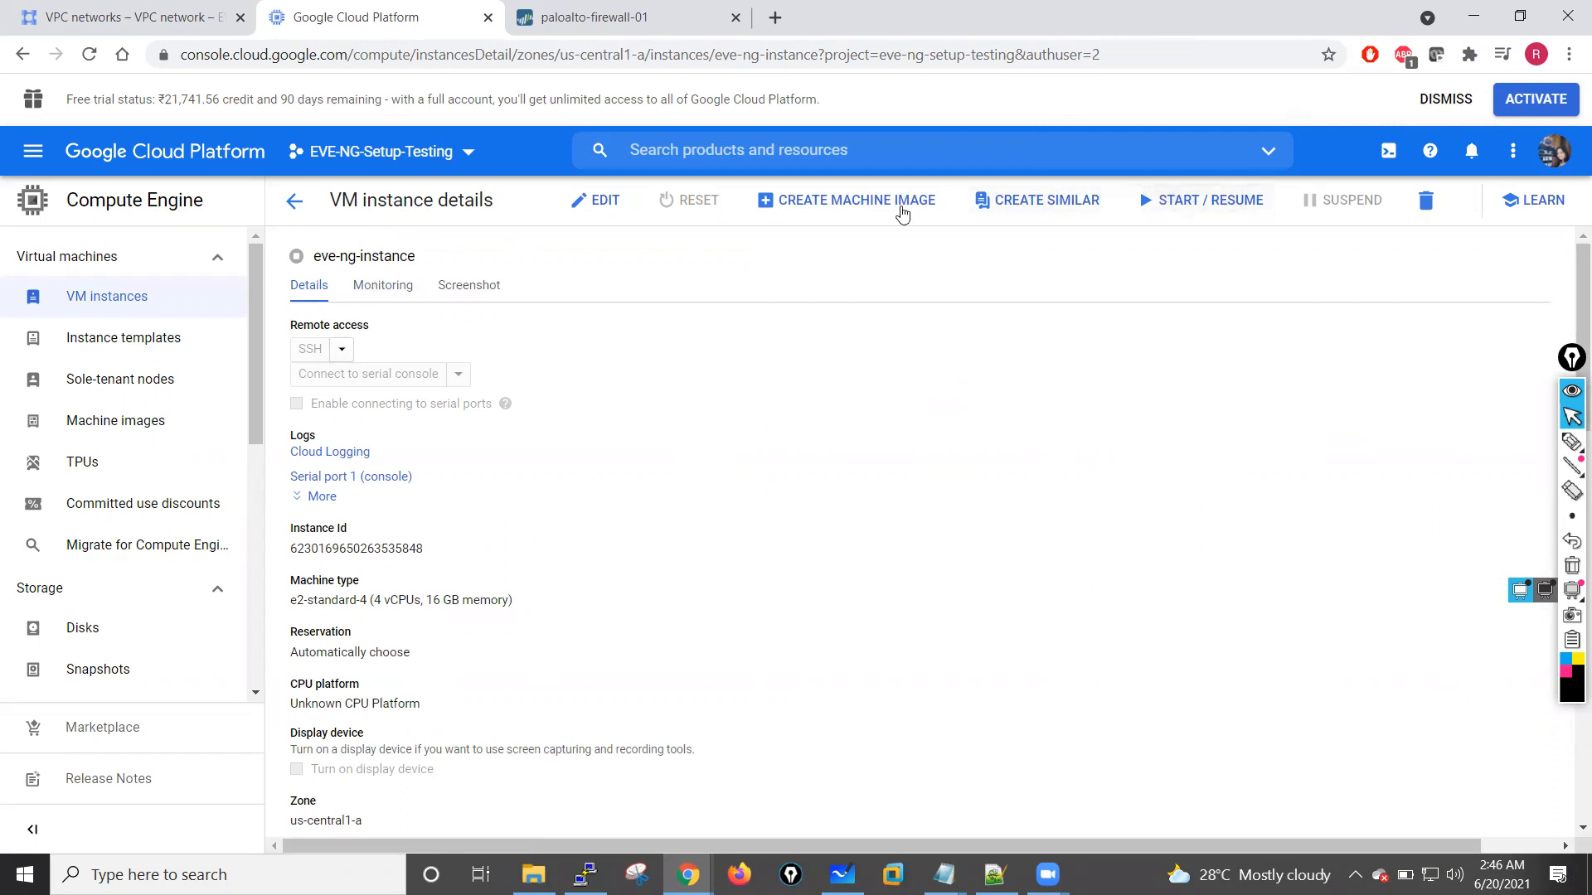
left_click(1179, 207)
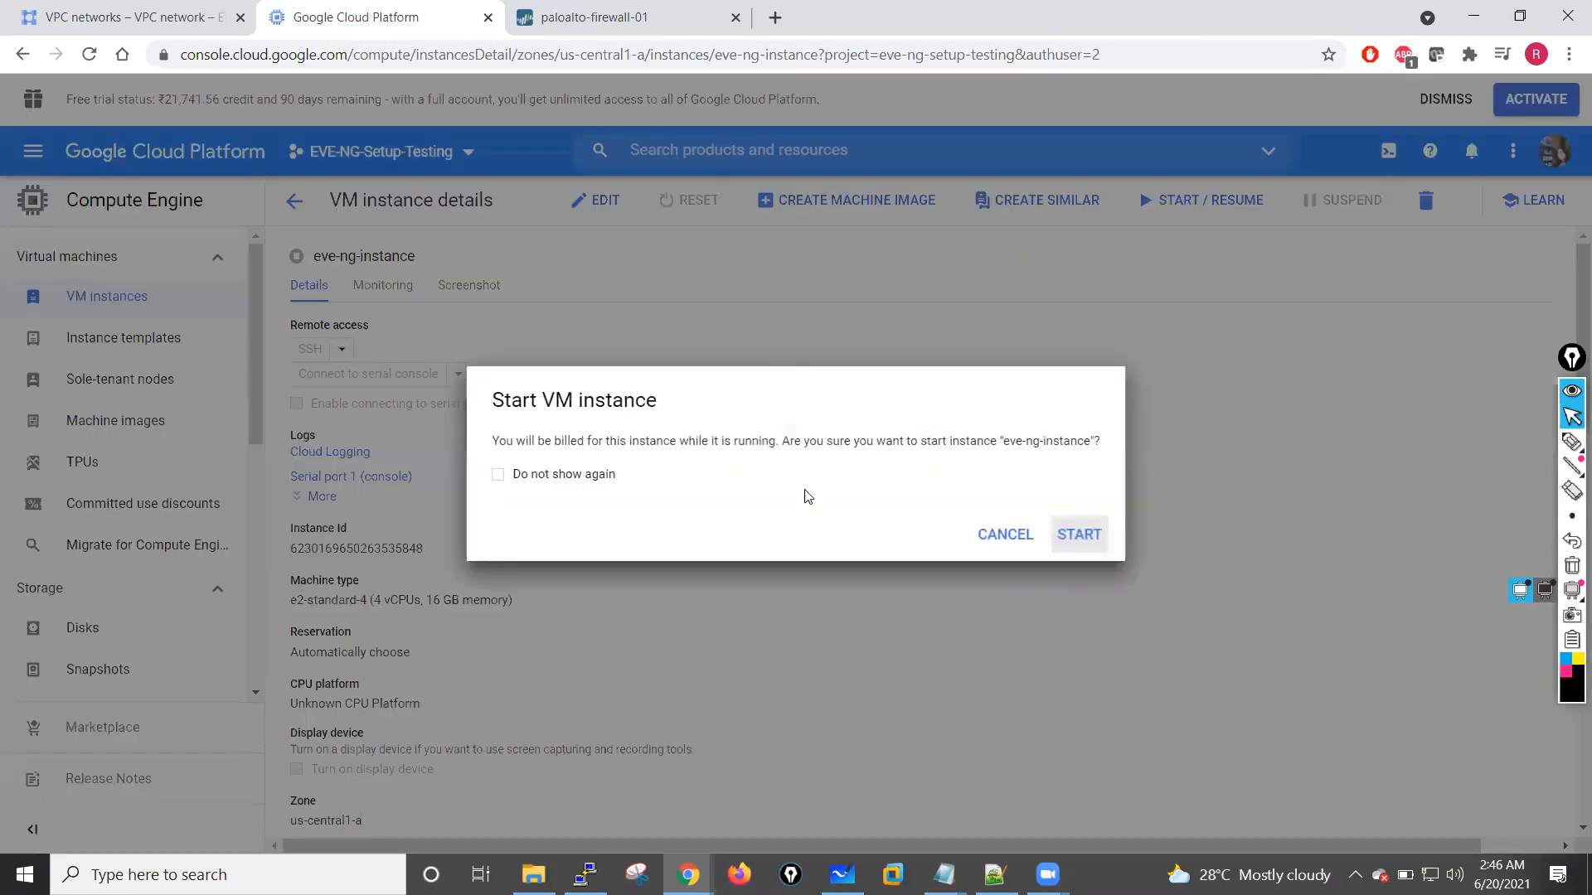
left_click(1077, 536)
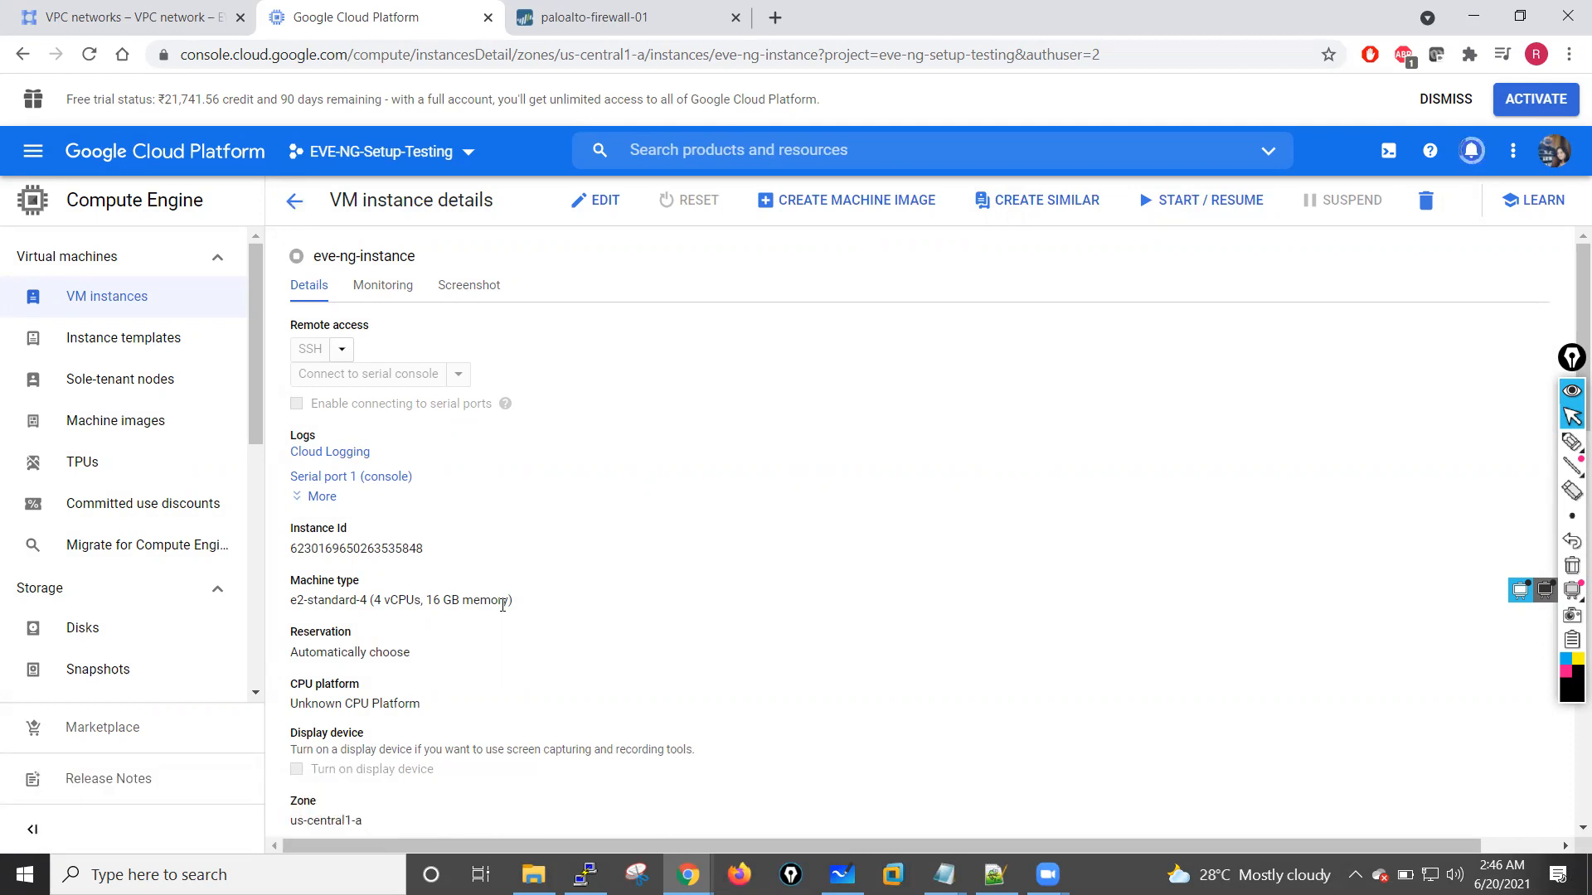
scroll(502, 604, "down", 7)
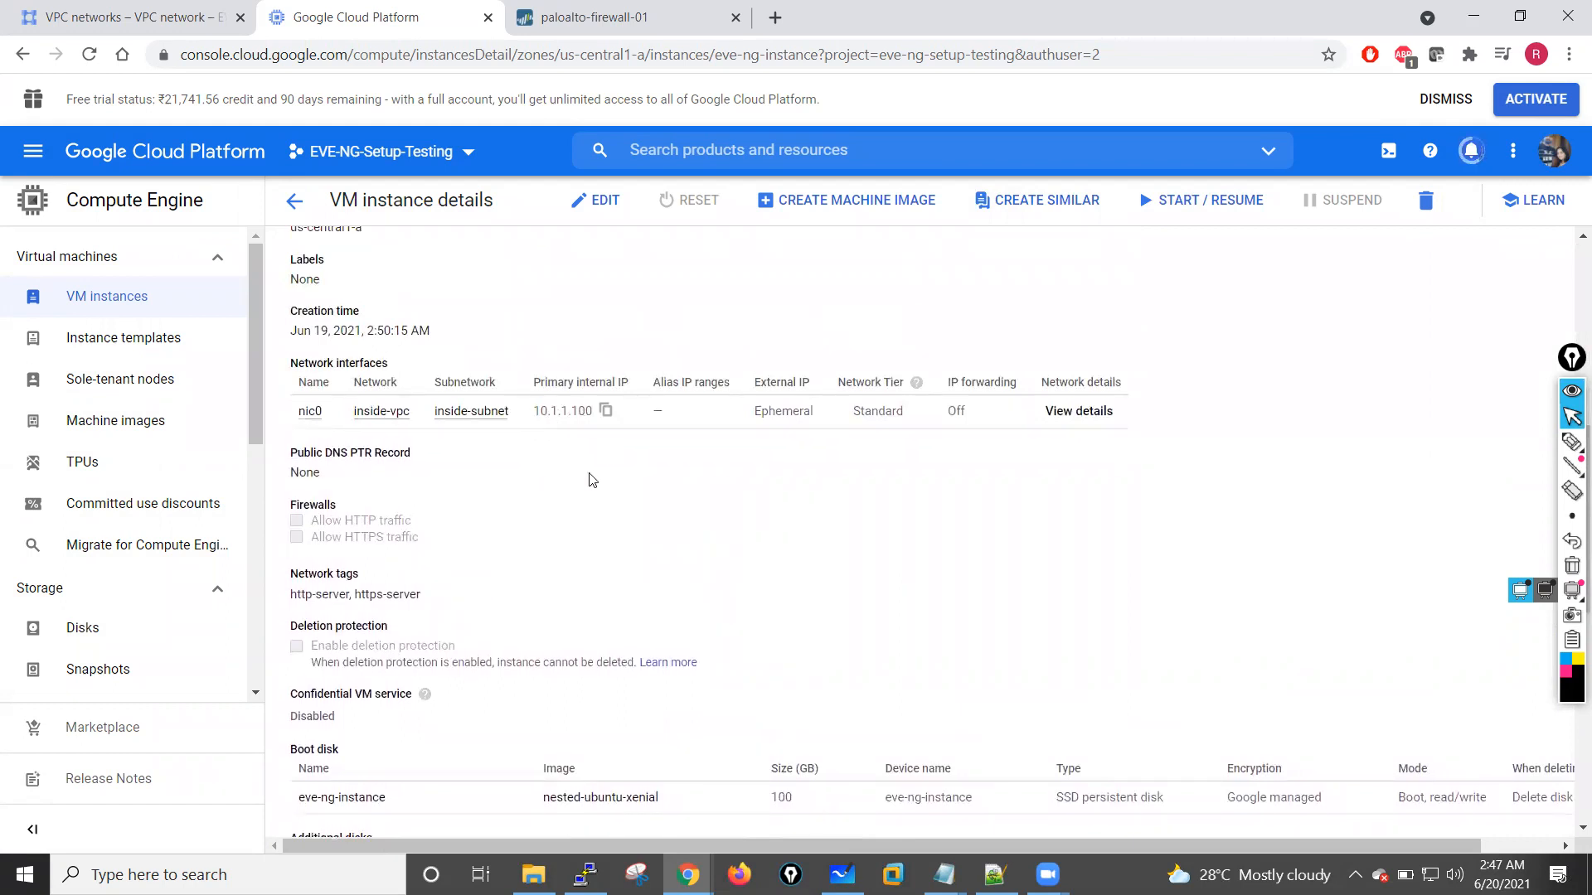
Step: Switch to the VPC networks browser tab and open the routes of inside-vpc
left_click(87, 8)
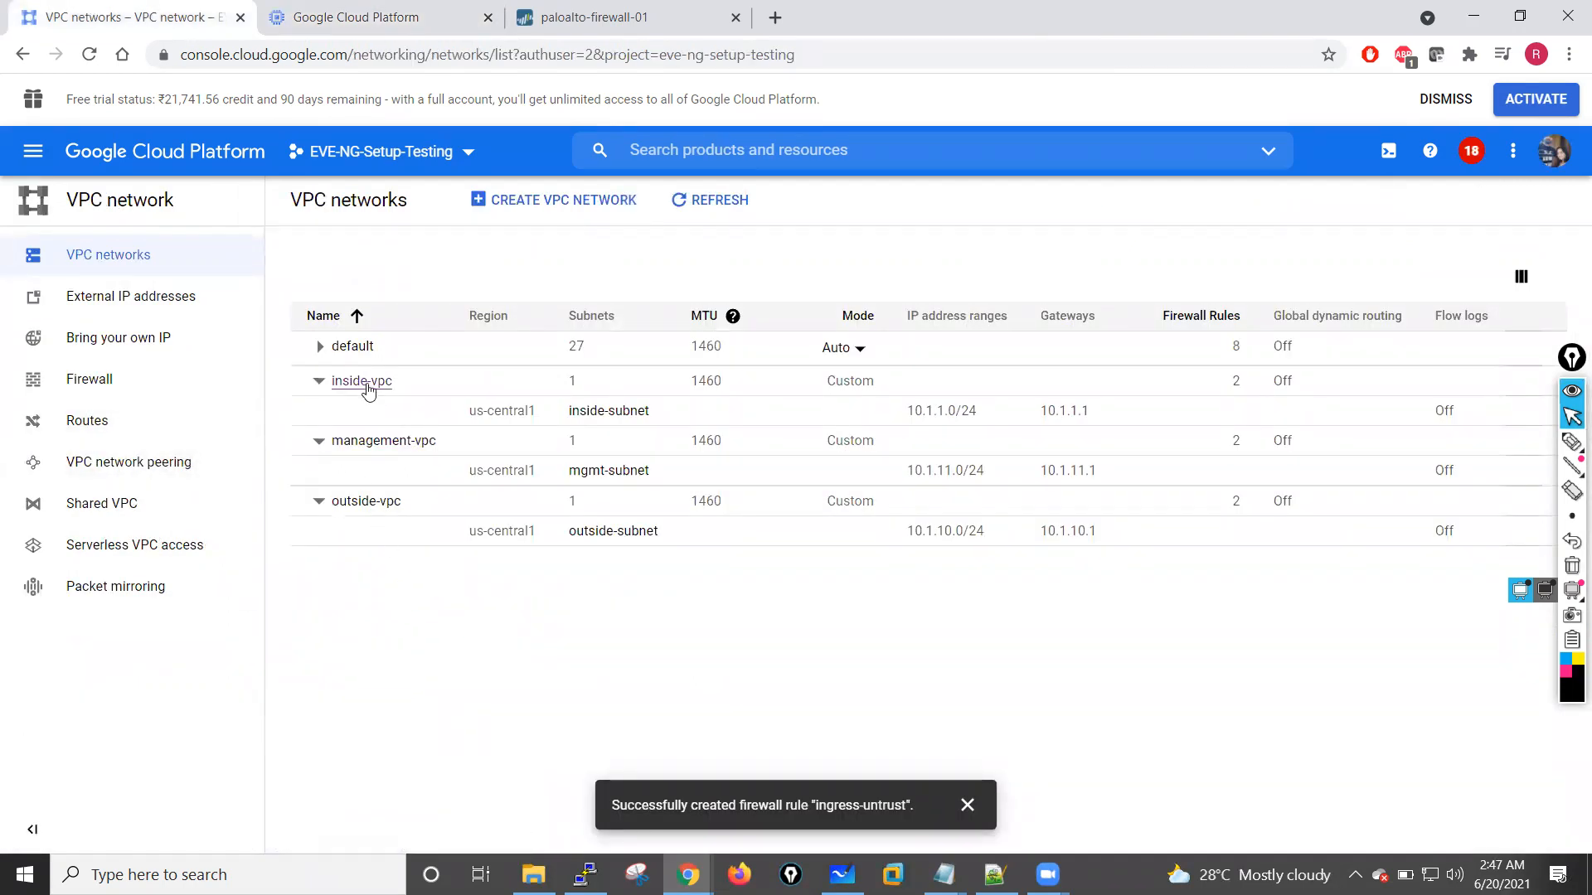
left_click(367, 387)
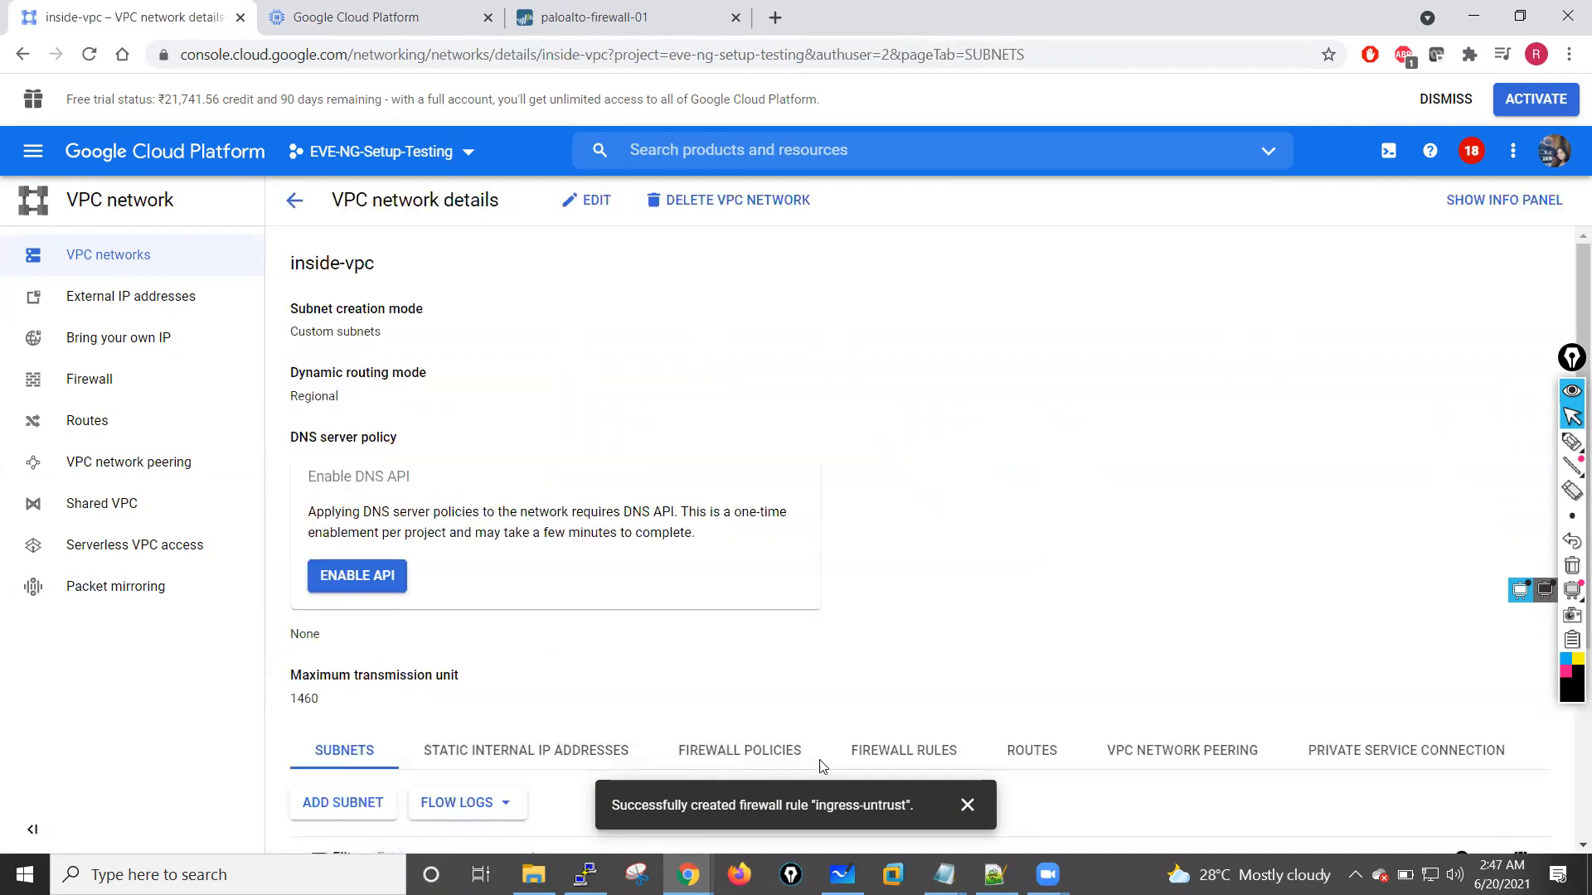
left_click(1030, 752)
scroll(937, 721, "down", 3)
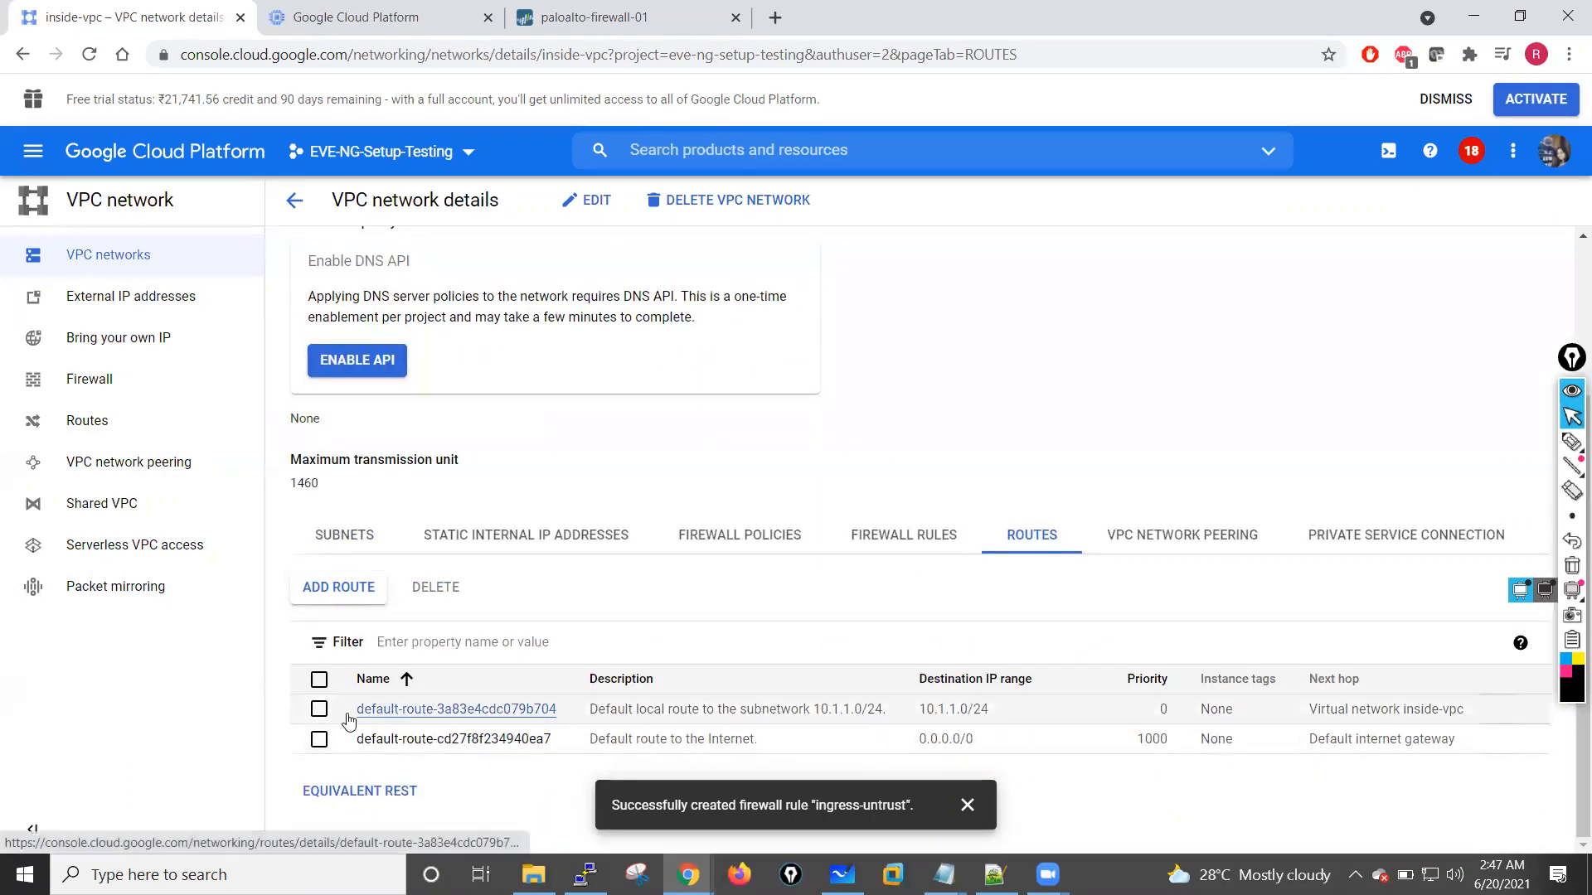
Step: Examine the local route for 10.1.1.0/24 and the instances it applies to, and return to the inside-vpc details
left_click(420, 715)
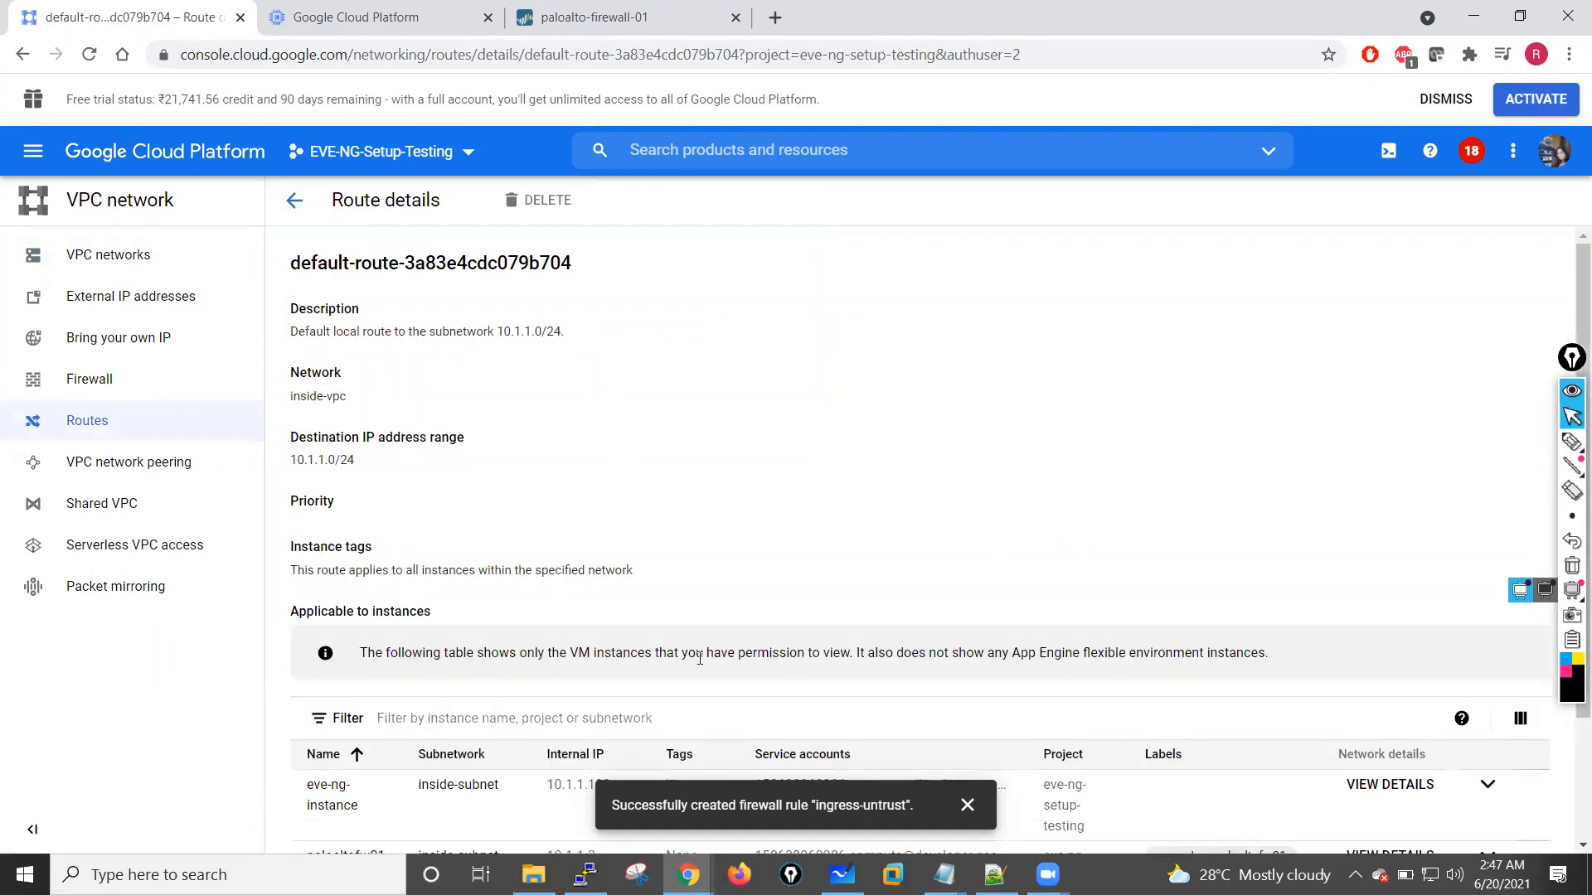
scroll(813, 580, "down", 2)
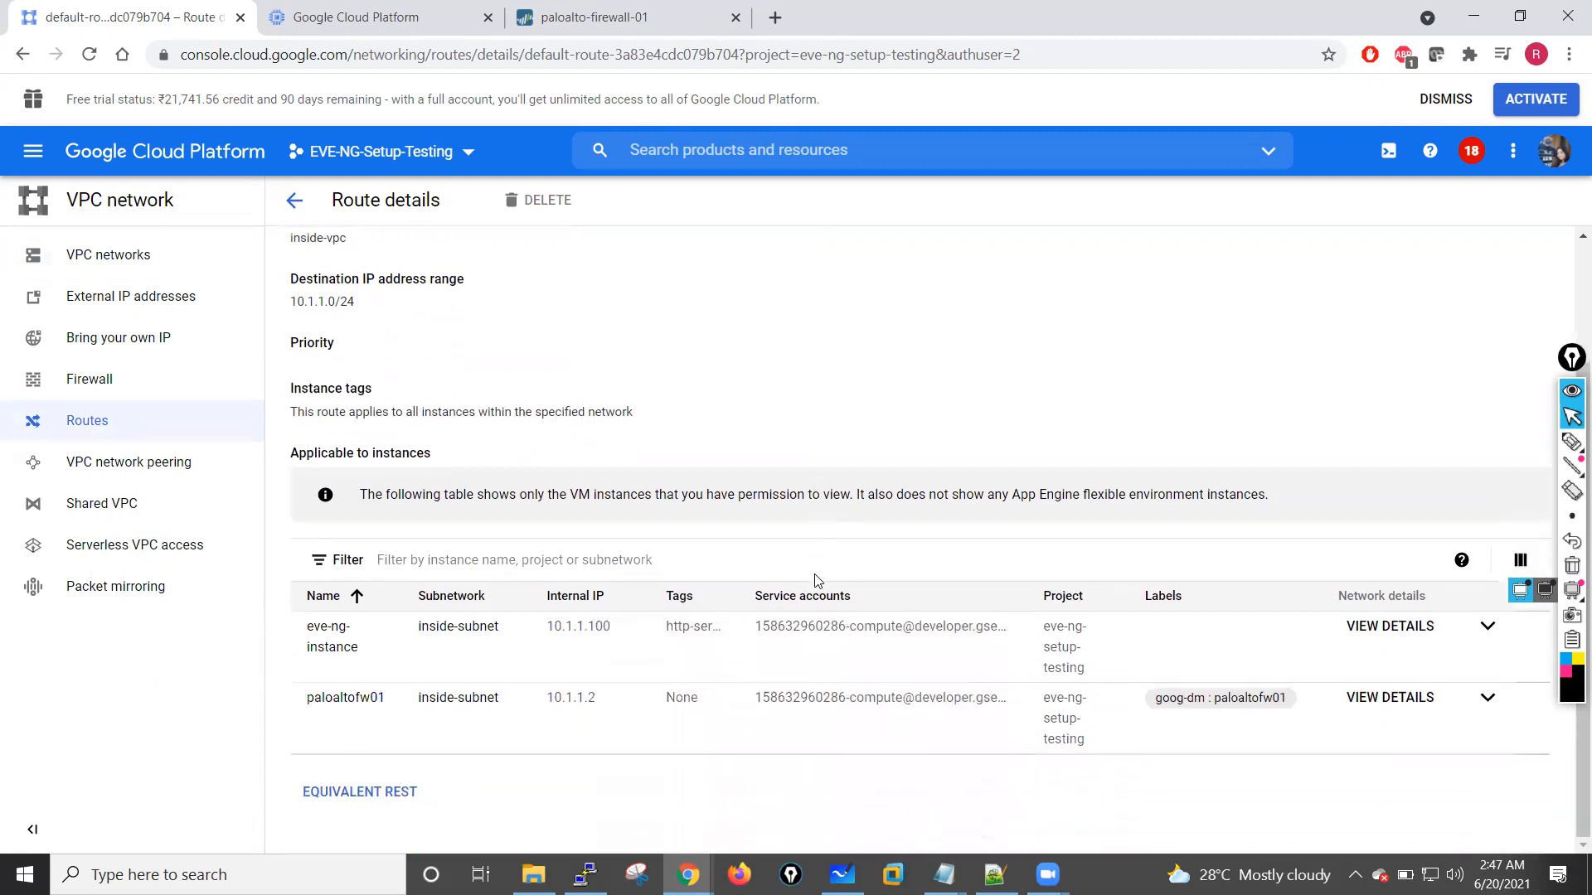
left_click(1488, 628)
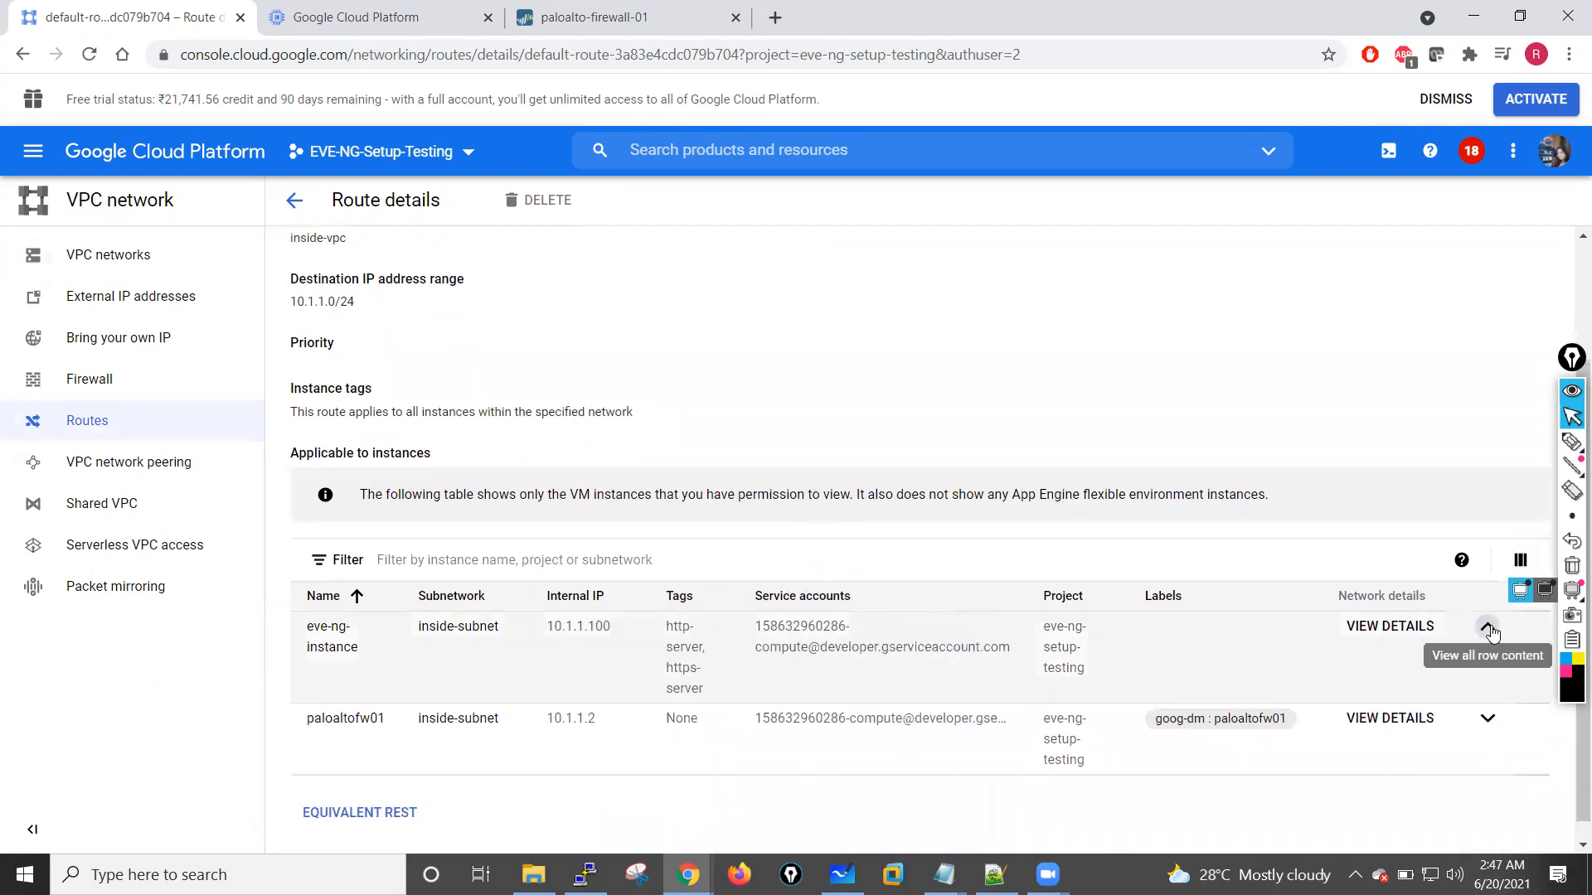
left_click(1488, 628)
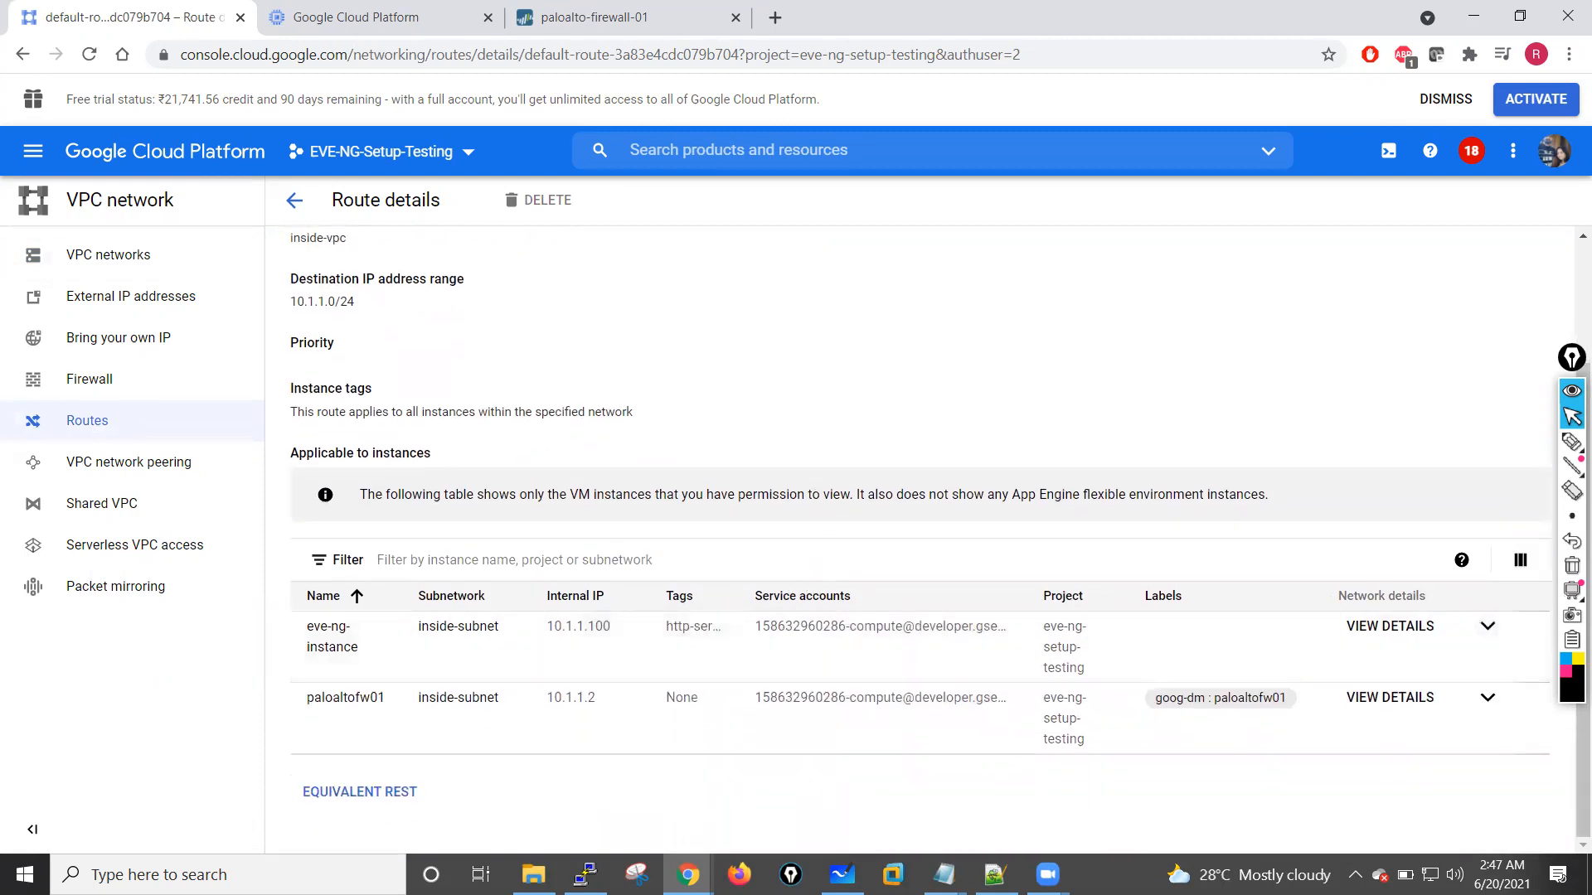
left_click(1568, 360)
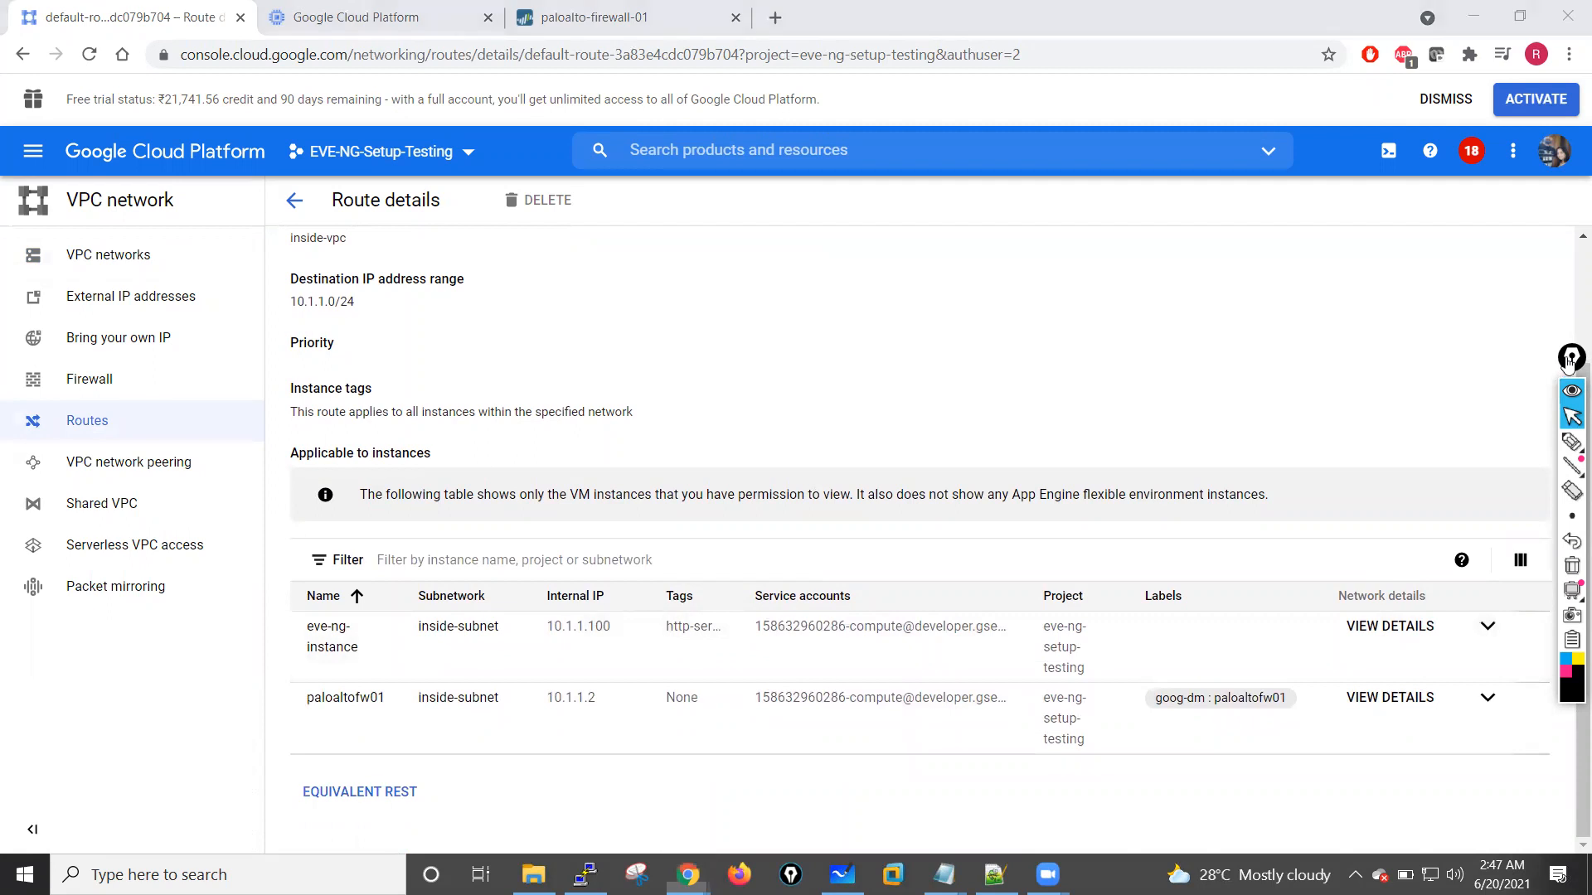
left_click_drag(1568, 362, 1534, 233)
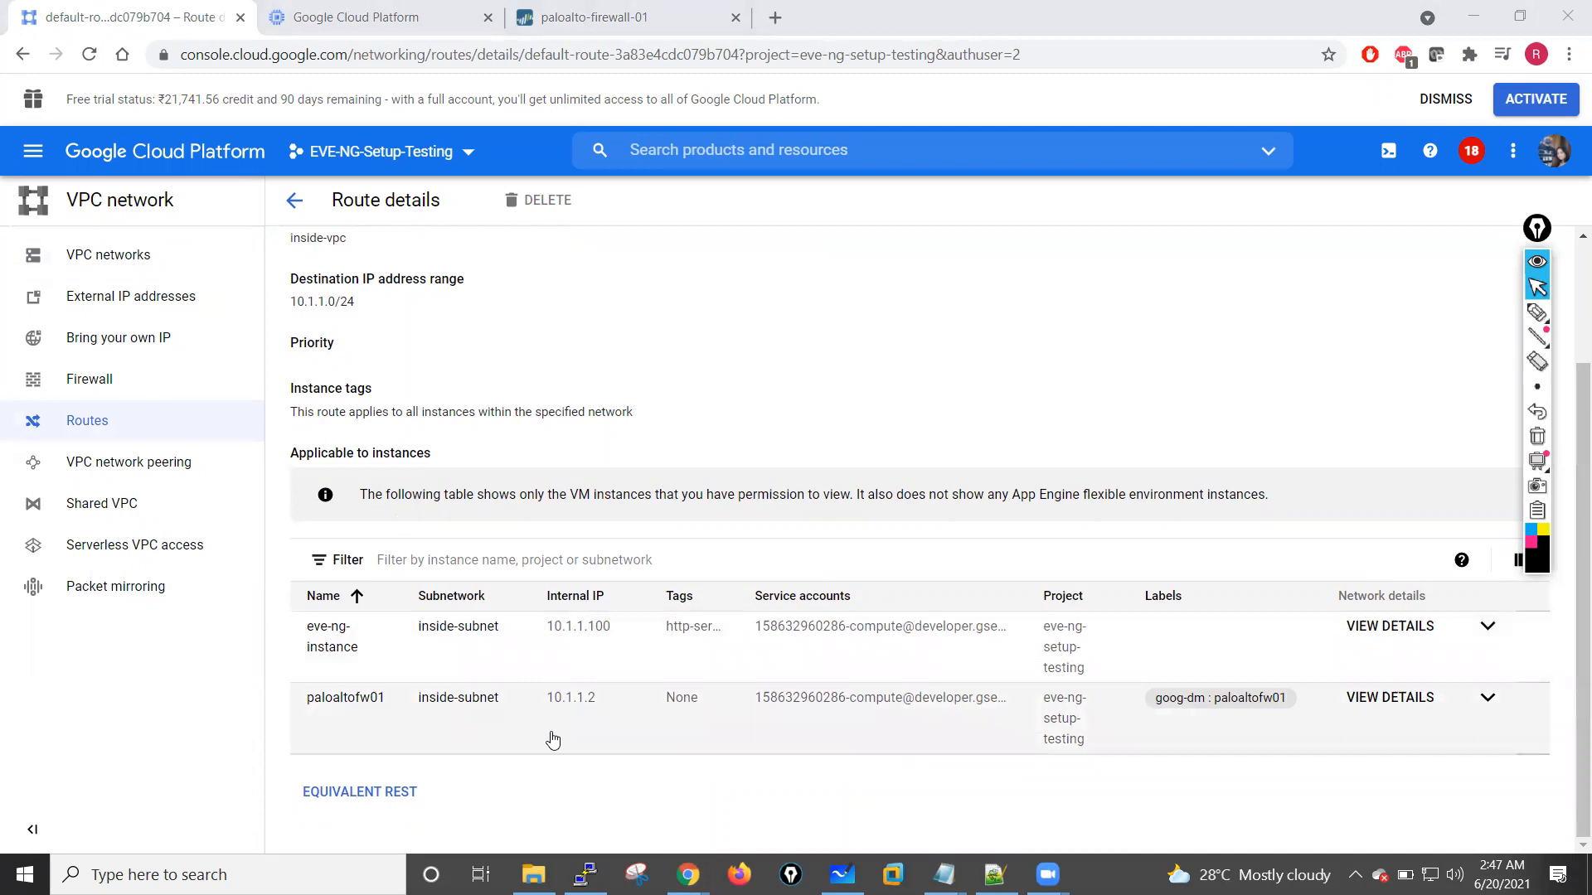
scroll(553, 740, "up", 2)
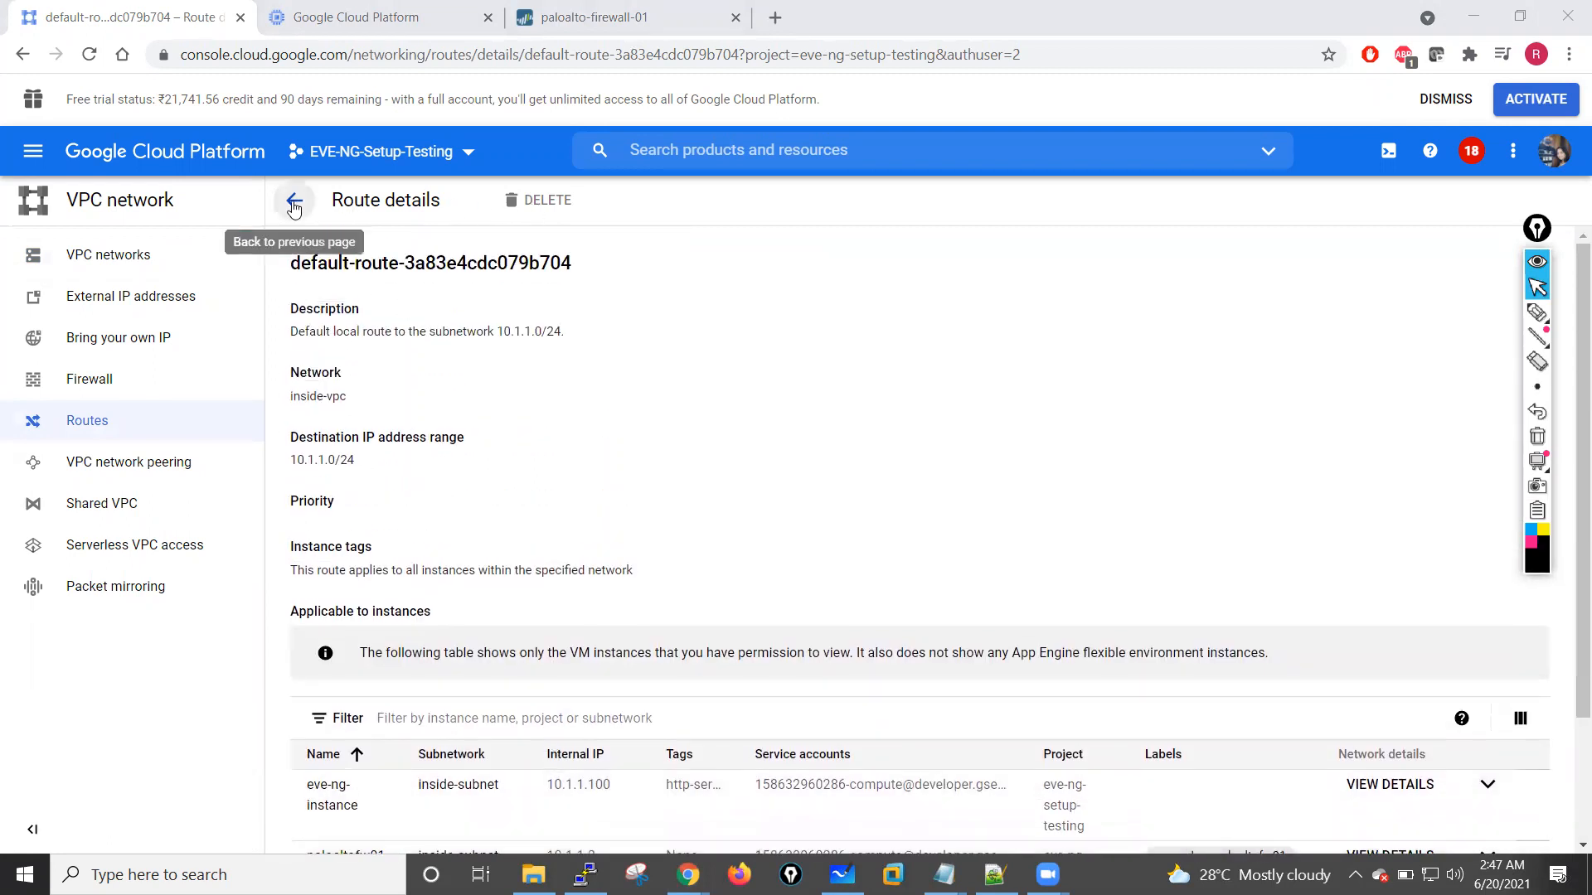
left_click(295, 200)
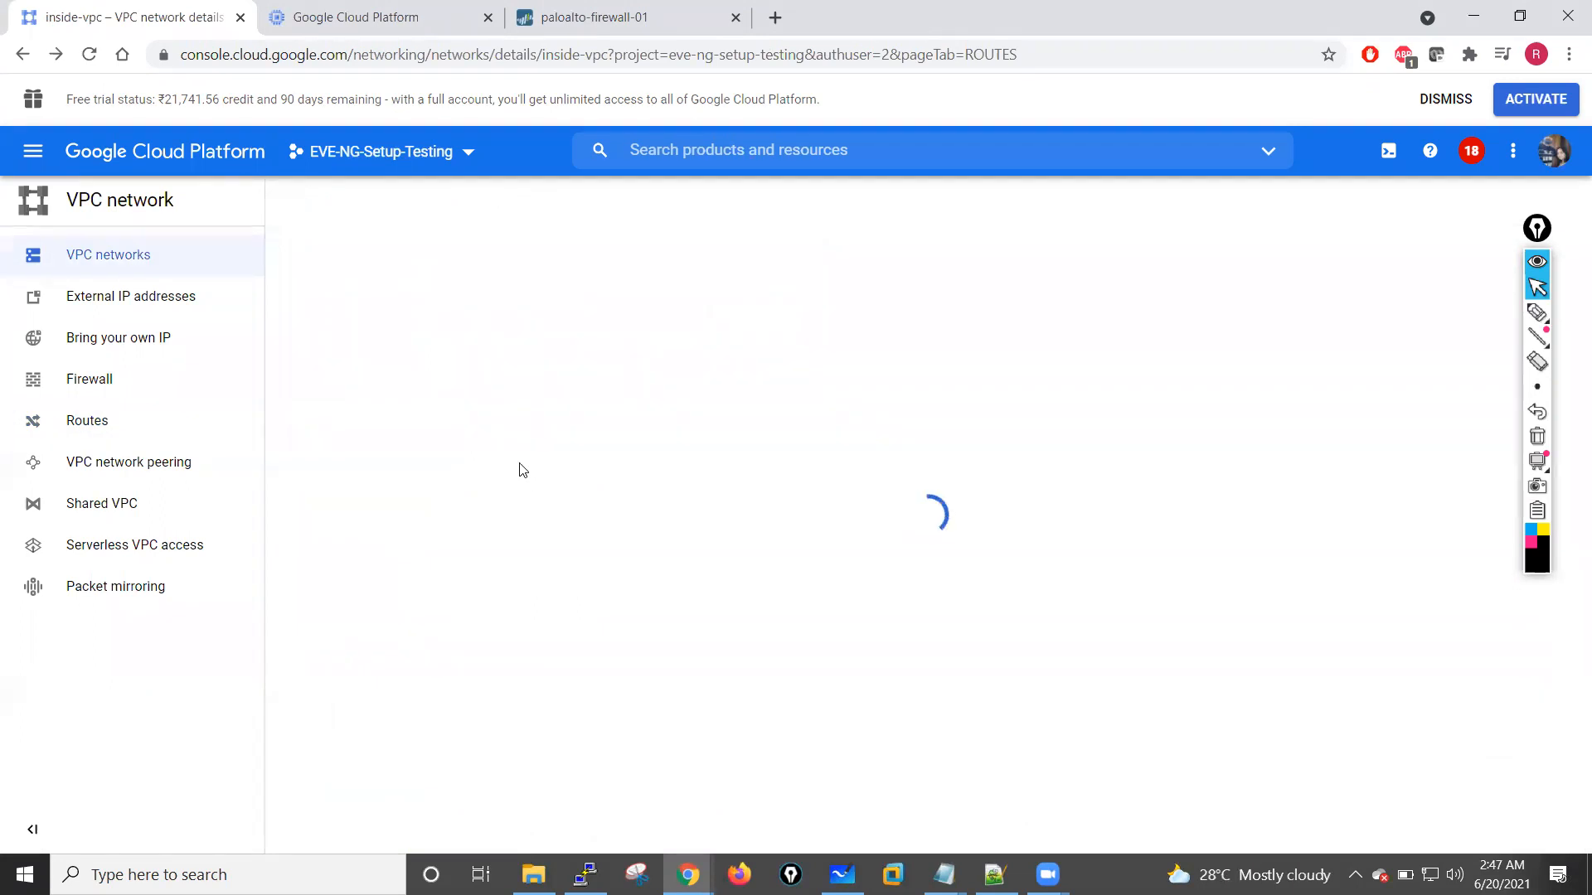
Step: Delete the default route to the Internet (0.0.0.0/0) from inside-vpc
scroll(542, 626, "down", 3)
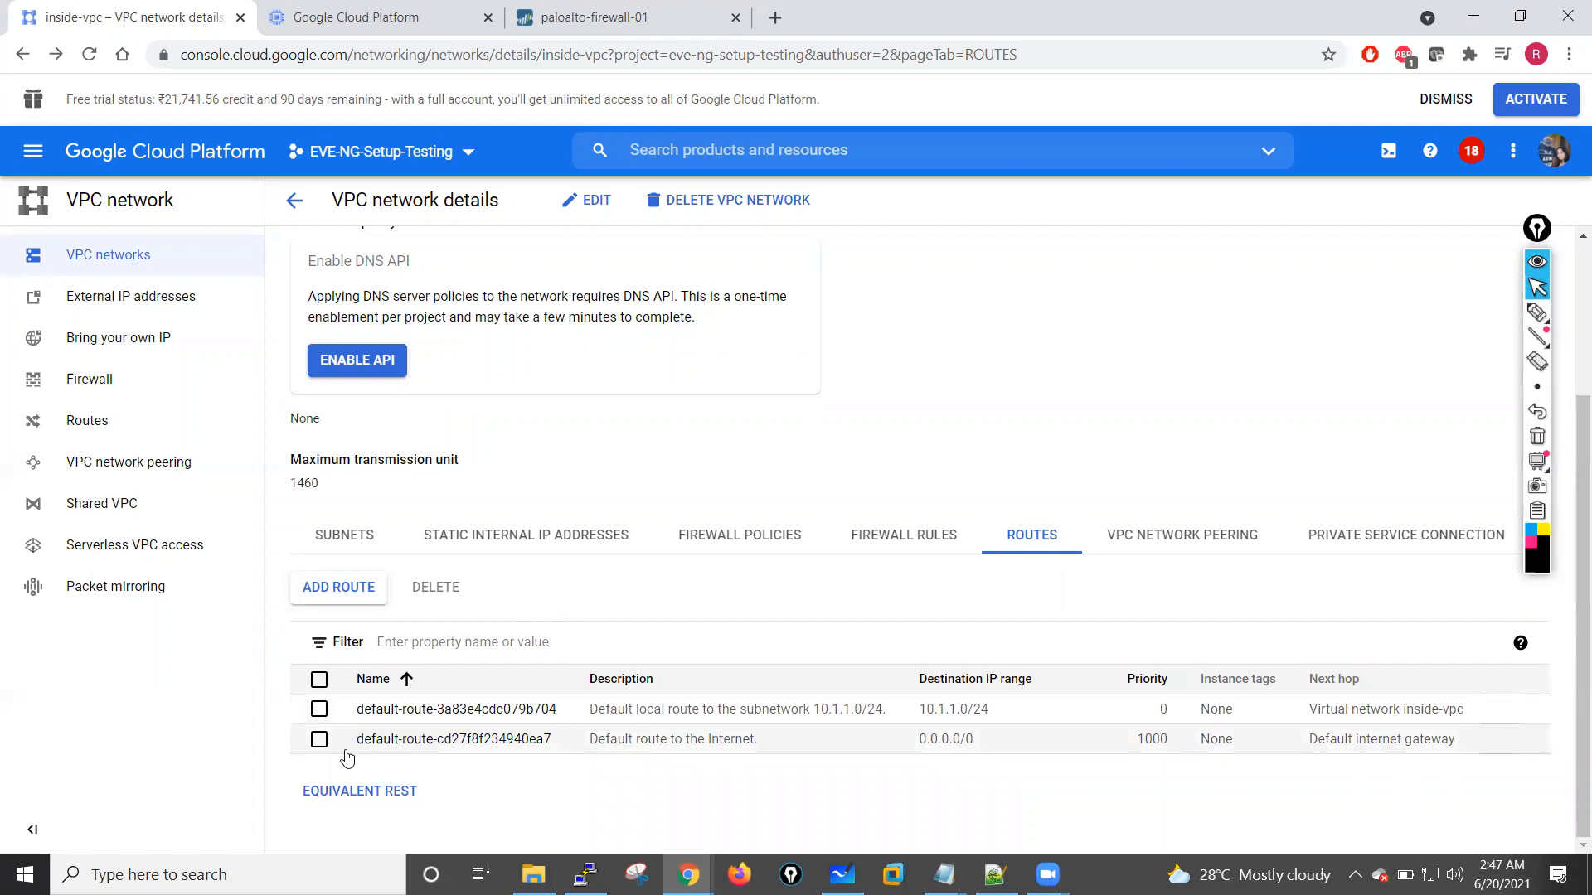
left_click(319, 739)
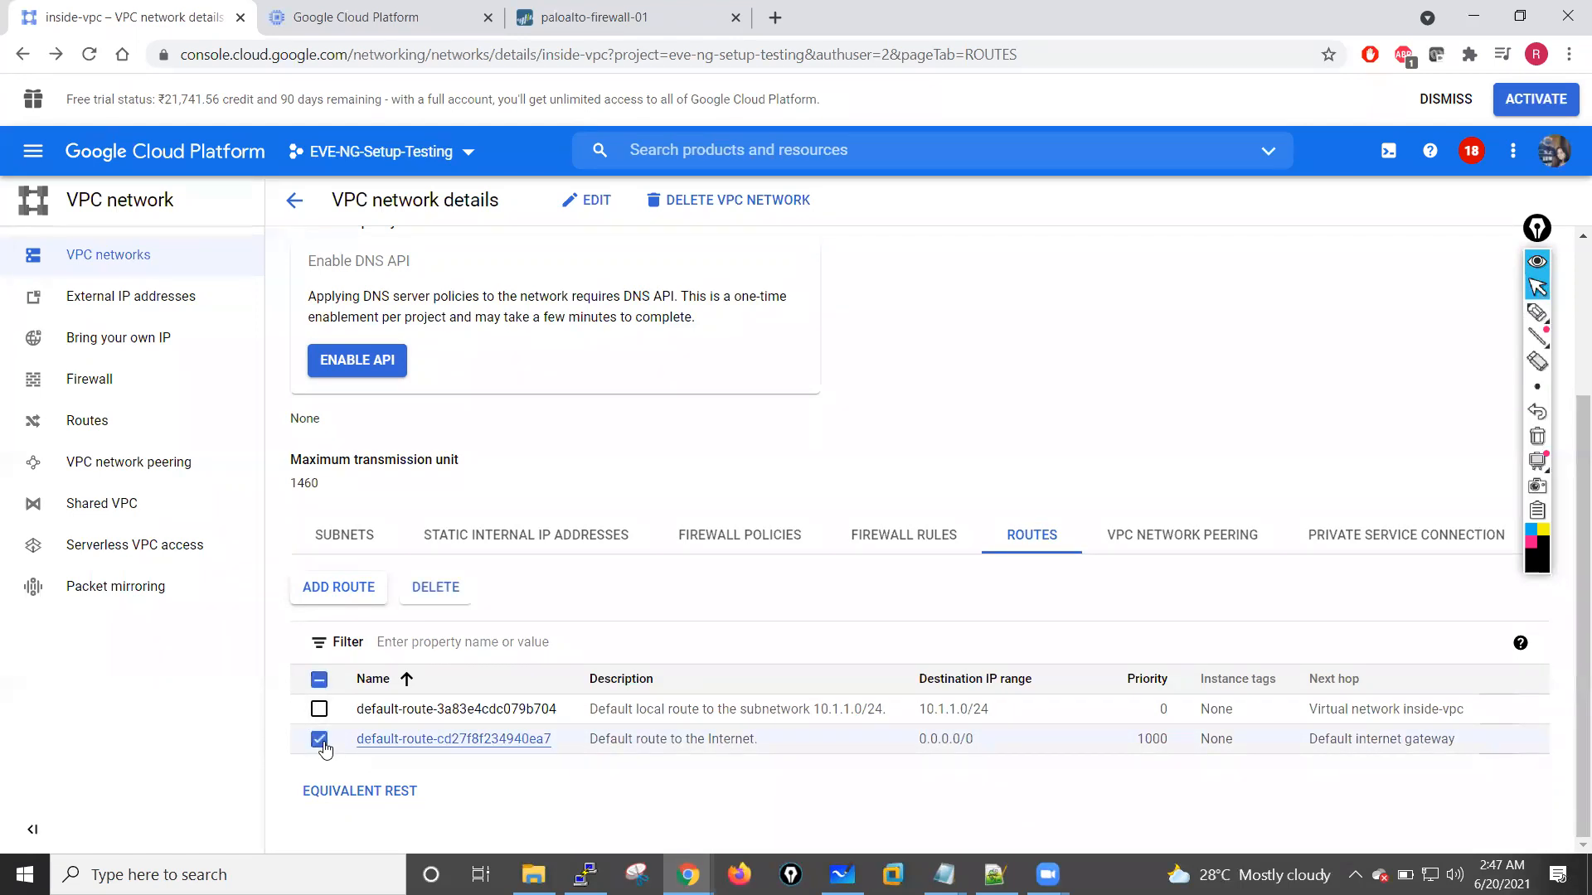
left_click(429, 588)
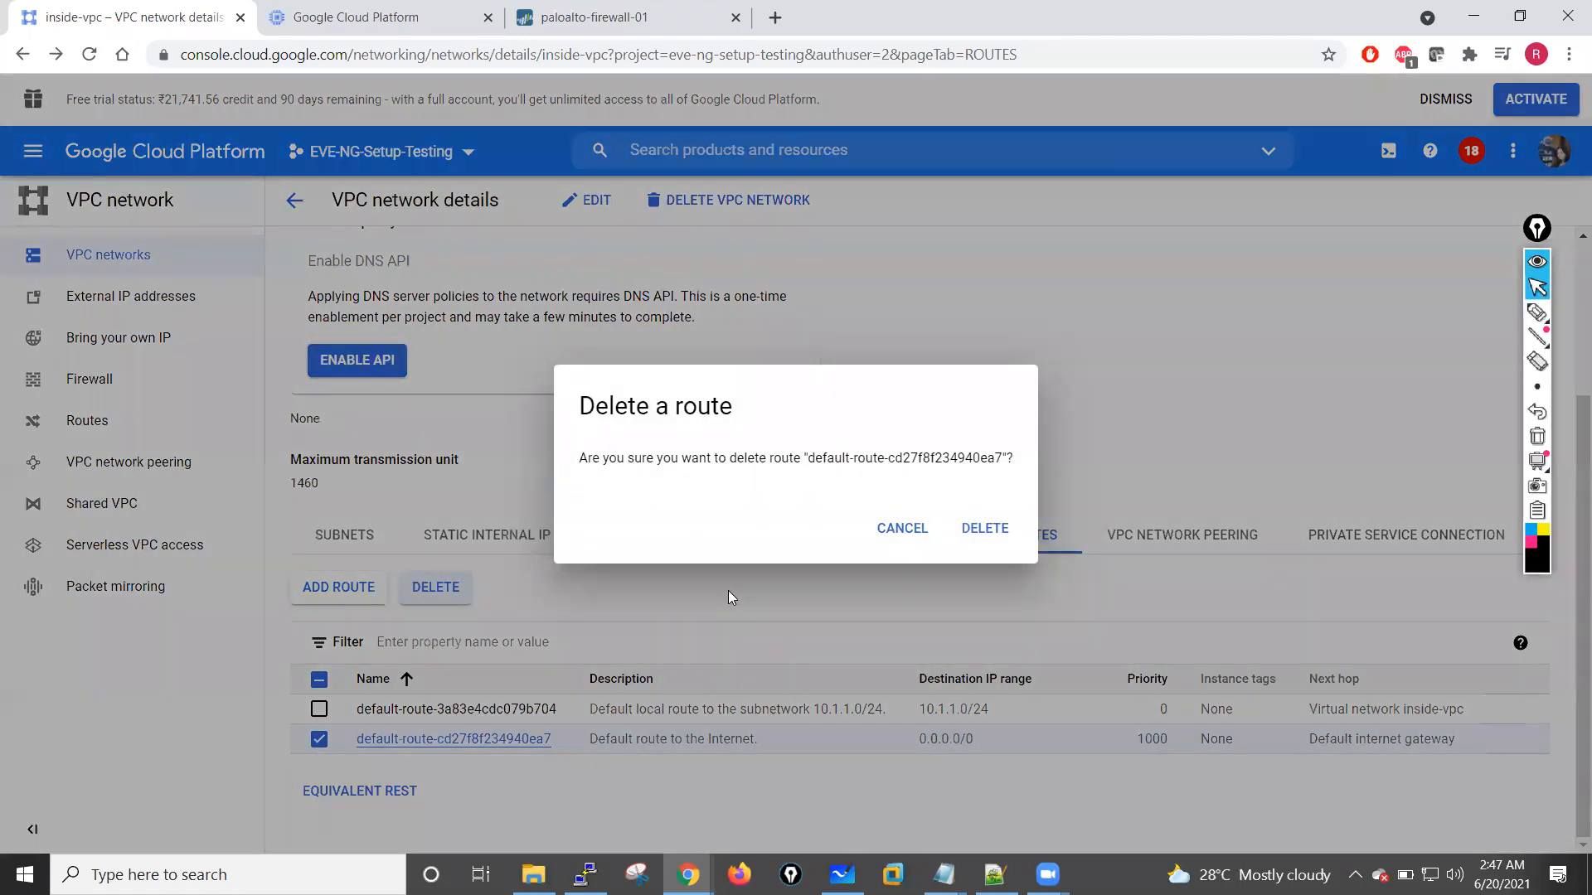
key("Return")
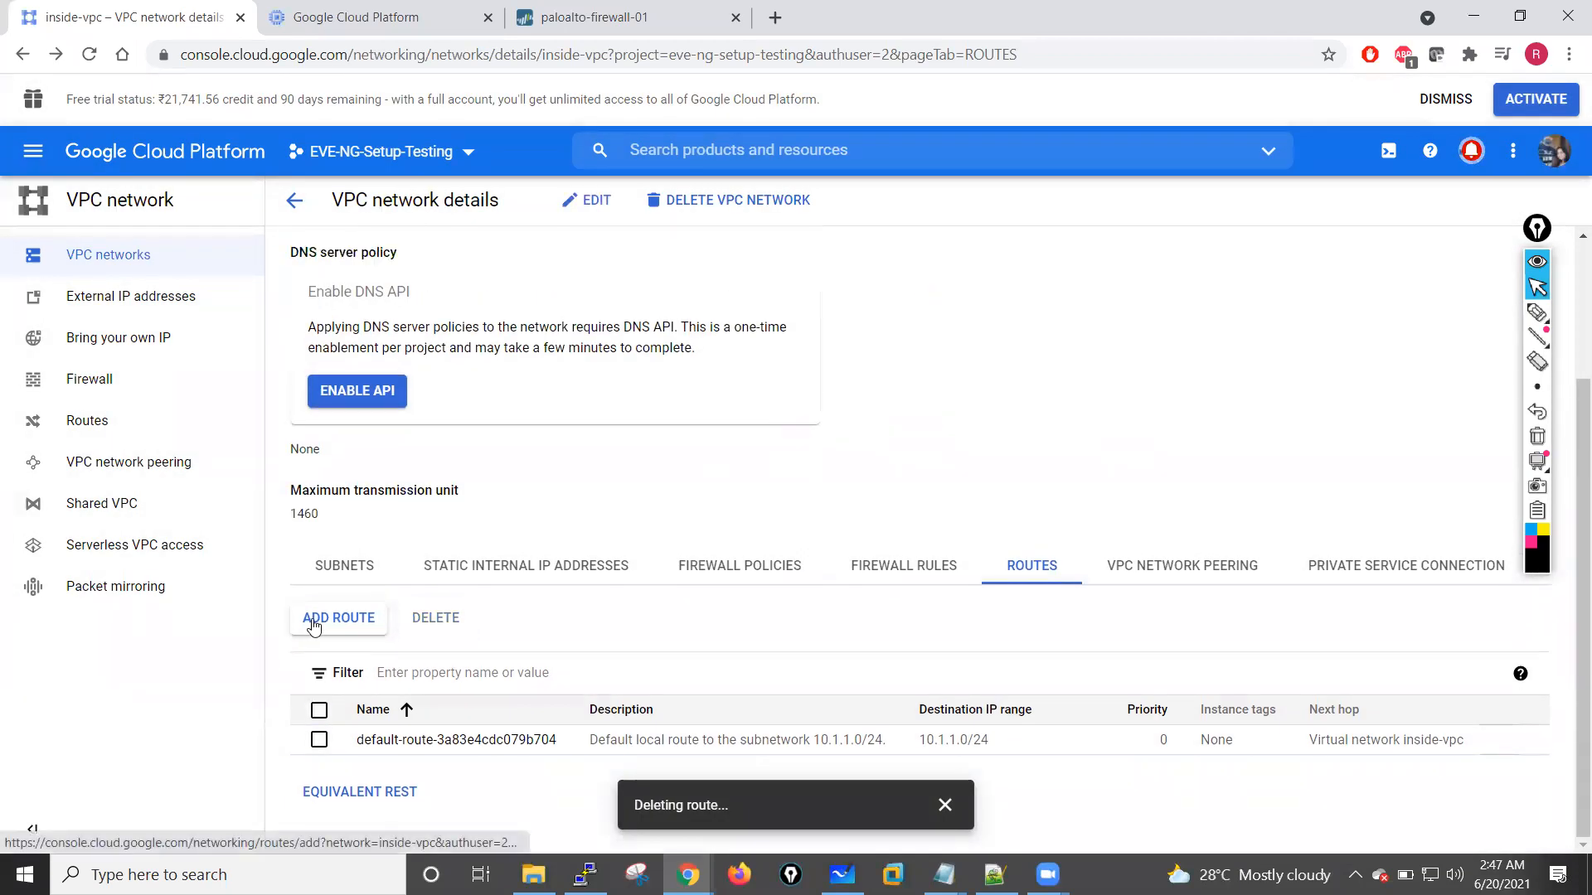
Step: Begin a new route in inside-vpc named default-route with the description "default-route towards palo alto firewall"
left_click(314, 623)
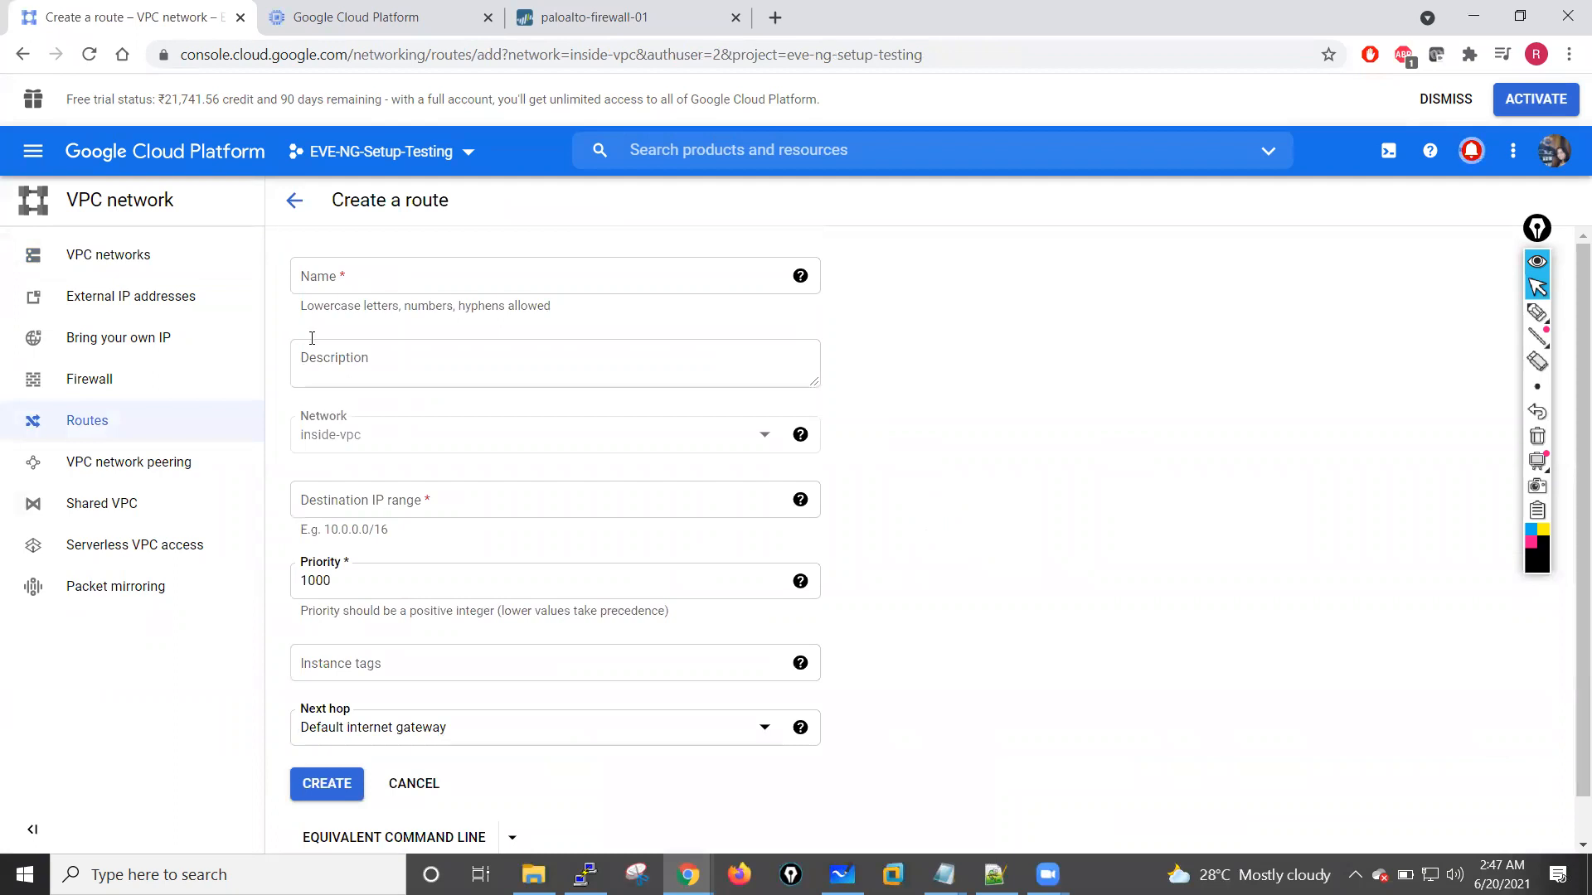
left_click(358, 280)
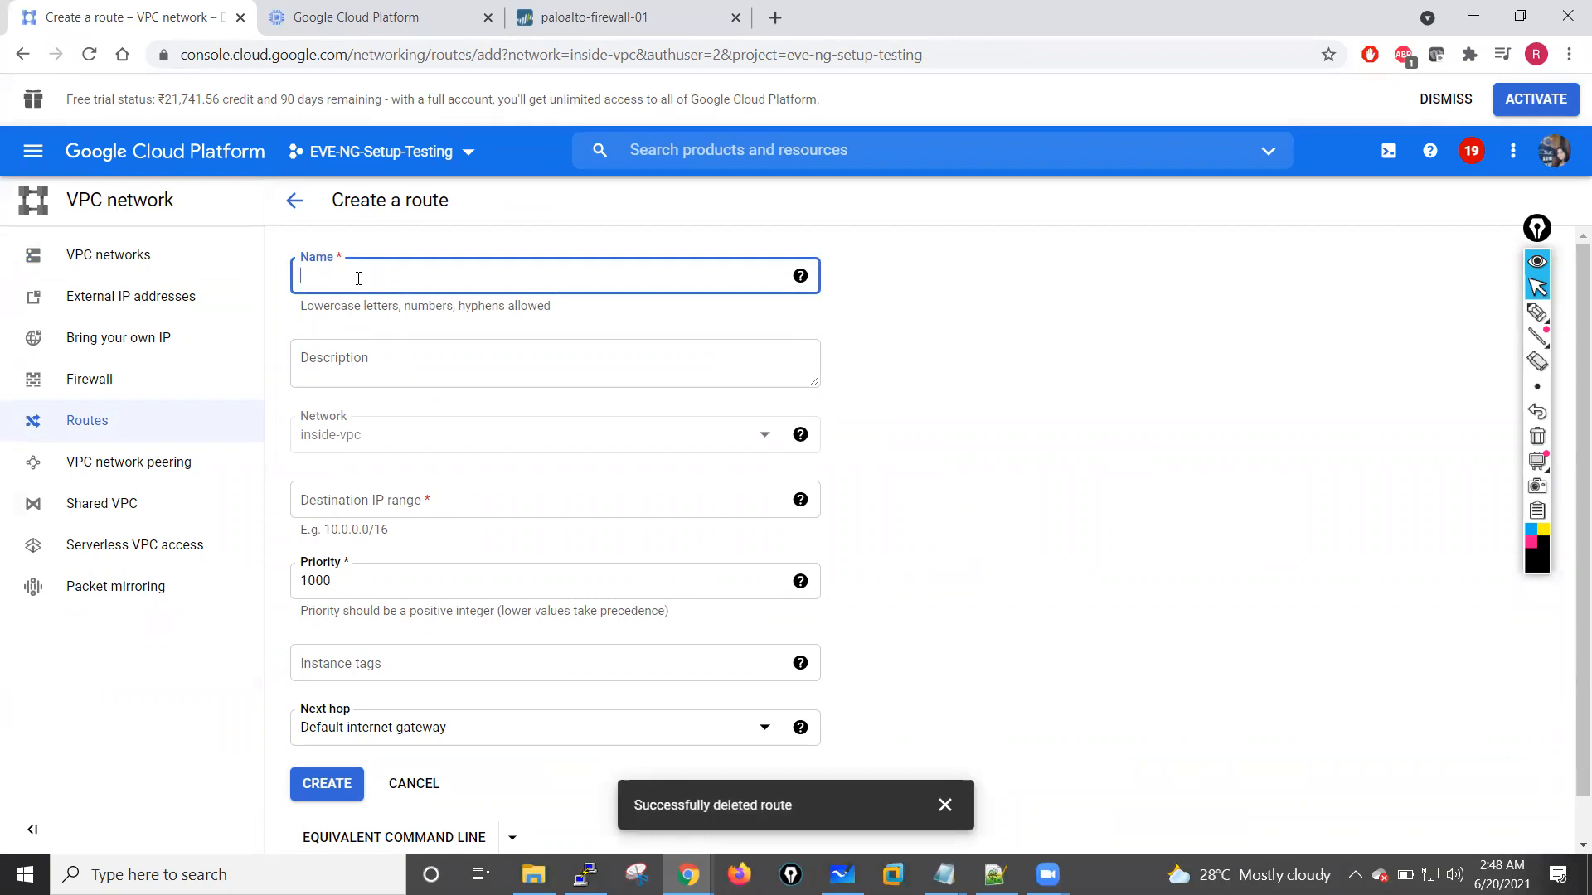
type("default-route")
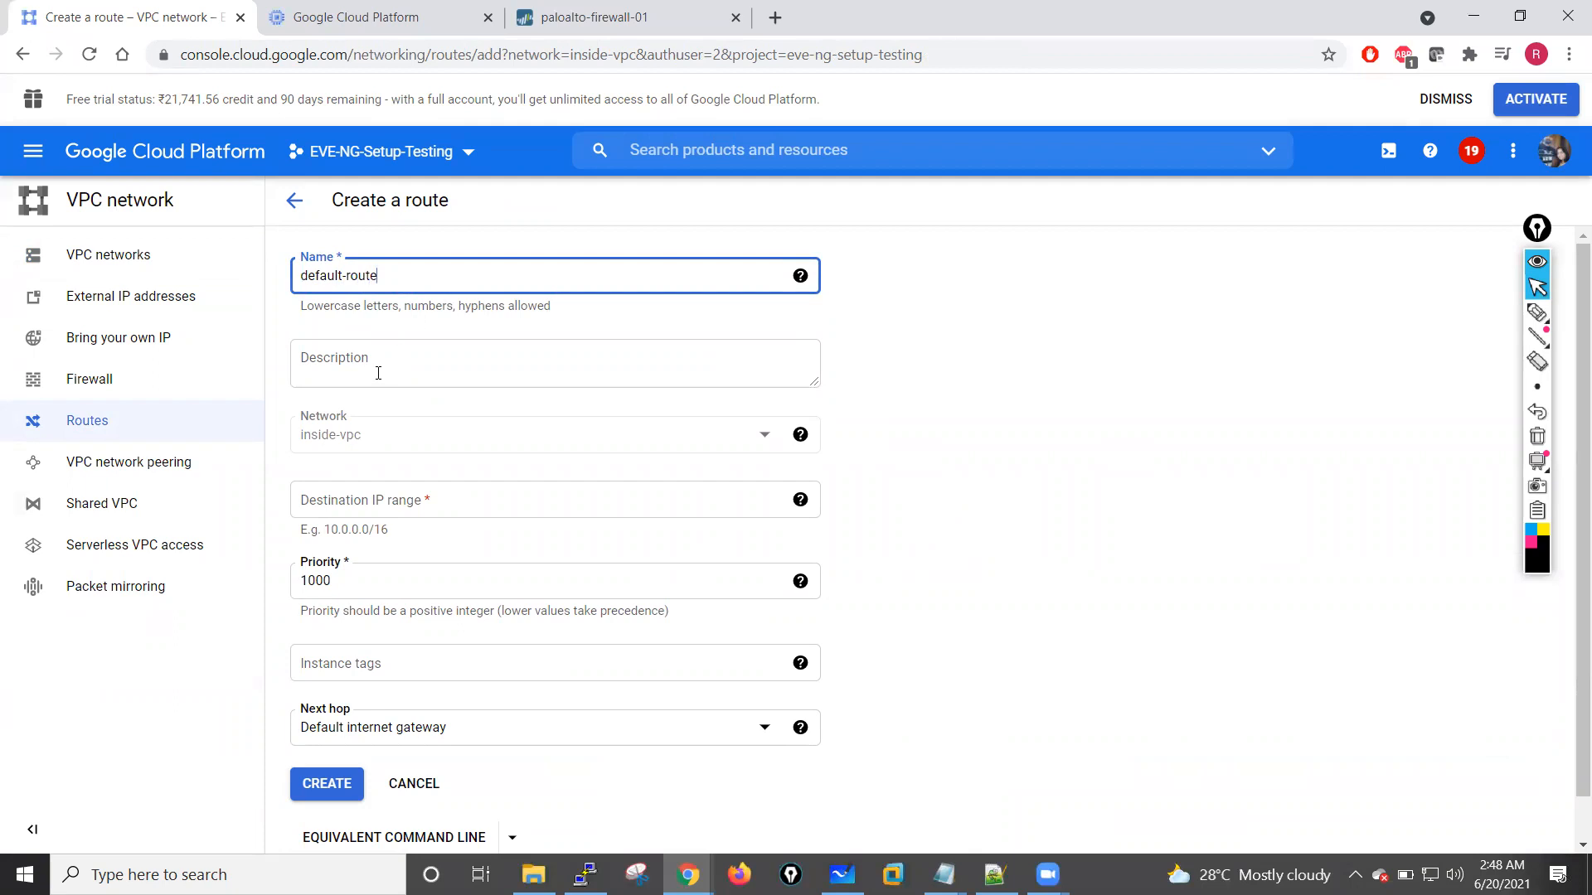
left_click(378, 373)
left_click_drag(401, 285, 278, 287)
key("ctrl+c")
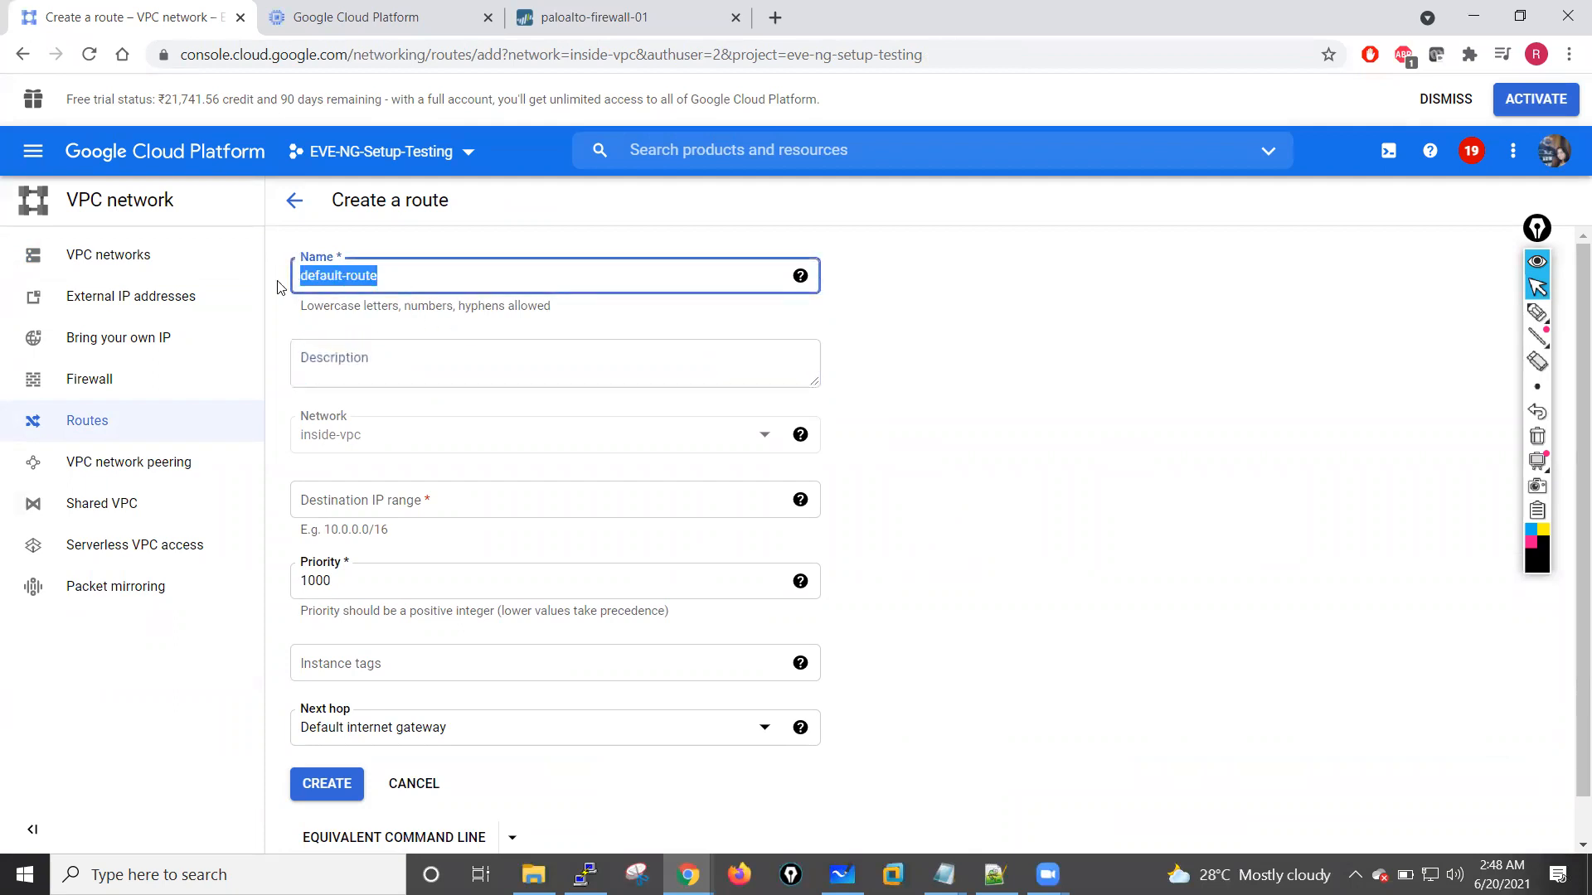
left_click(344, 373)
key("ctrl+v")
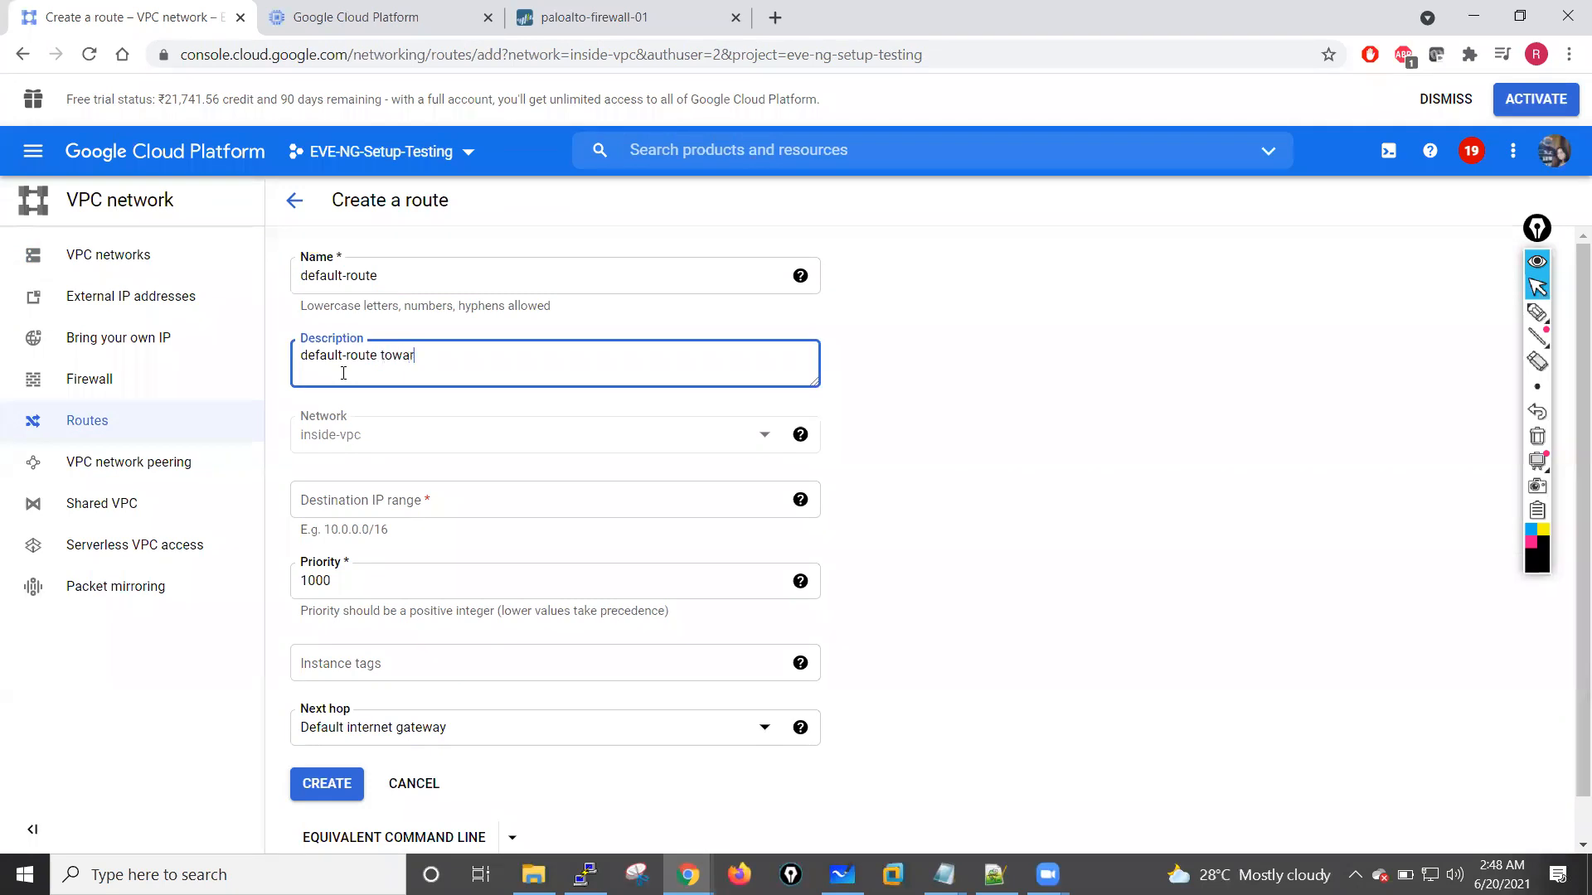
type("towards palo alto firewall")
left_click(370, 448)
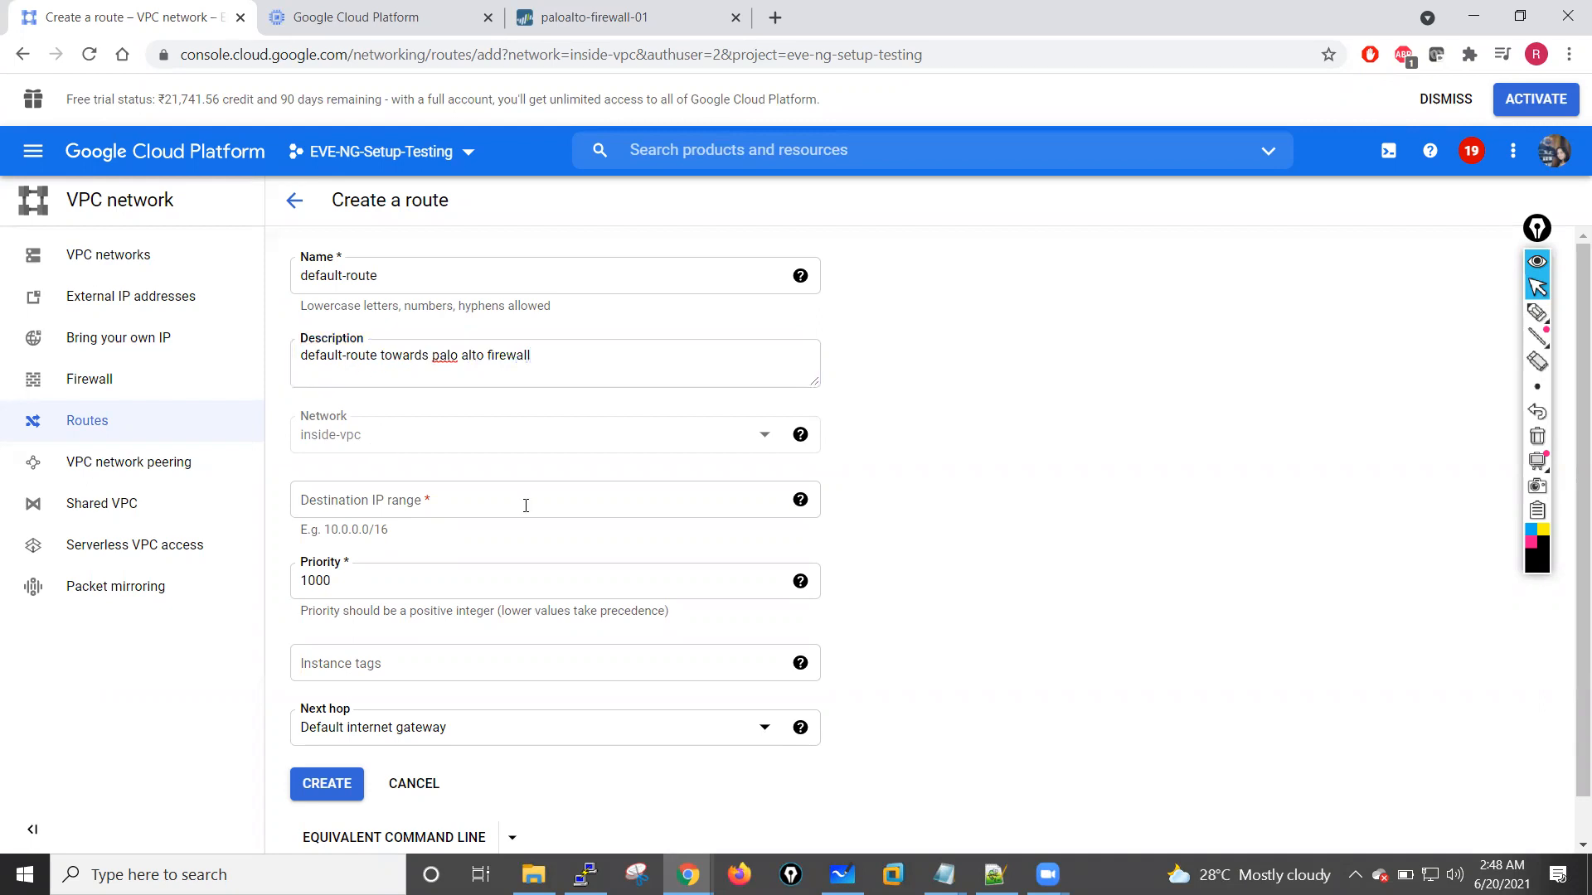
Step: Set the new route's destination IP range to 0.0.0.0/0
left_click(435, 500)
type("0.0.0.0/0")
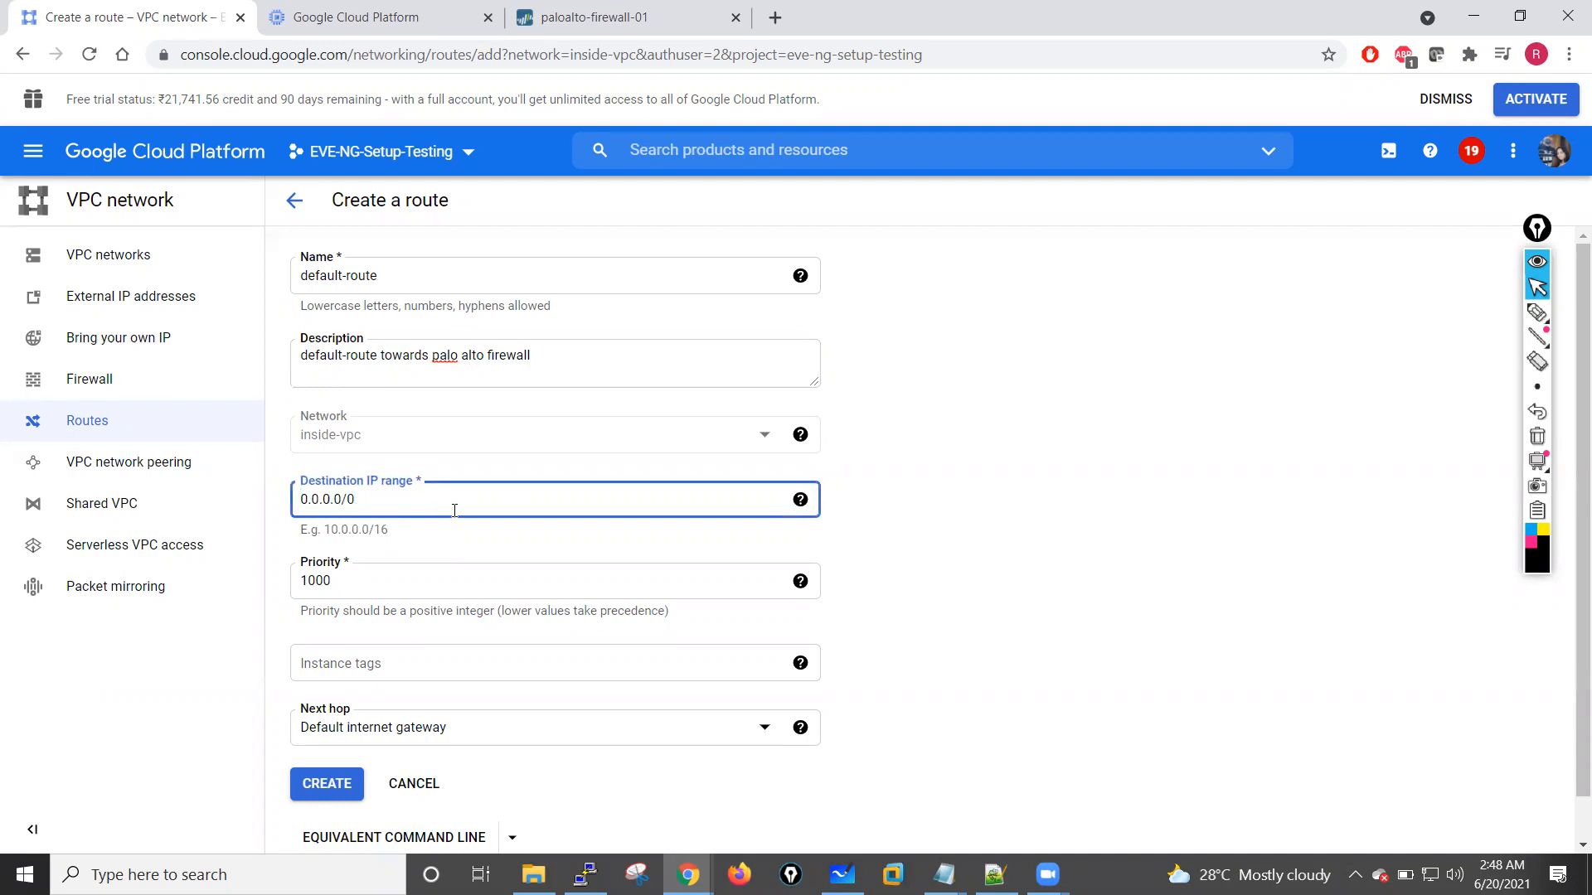
left_click(1039, 603)
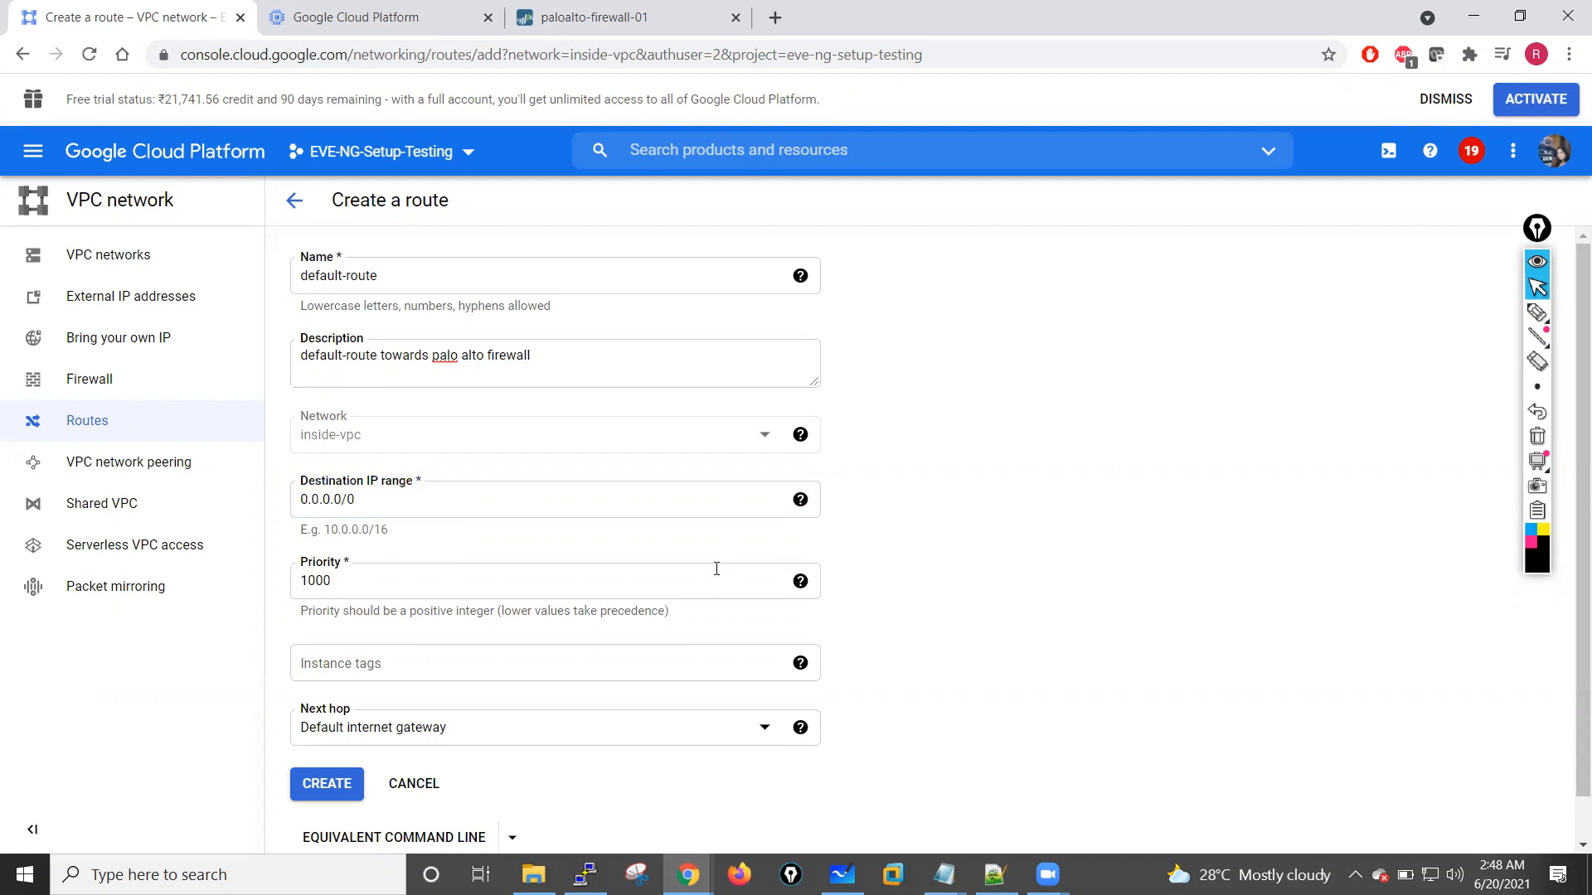
scroll(416, 590, "down", 1)
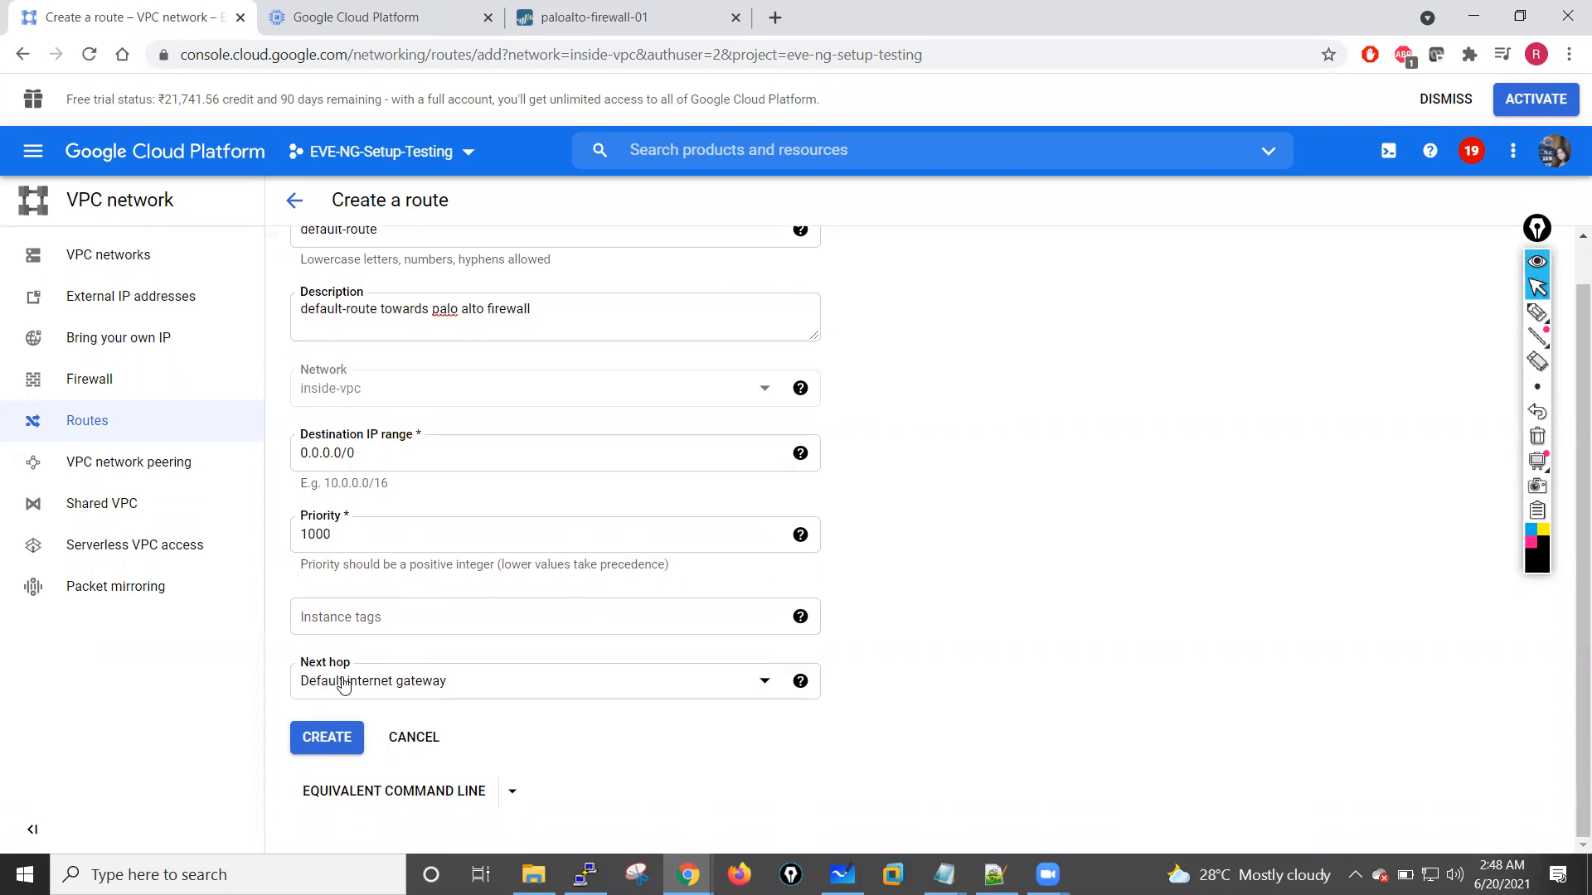
Step: Set the route's next hop to the instance paloaltofw01 and create the route
left_click(755, 683)
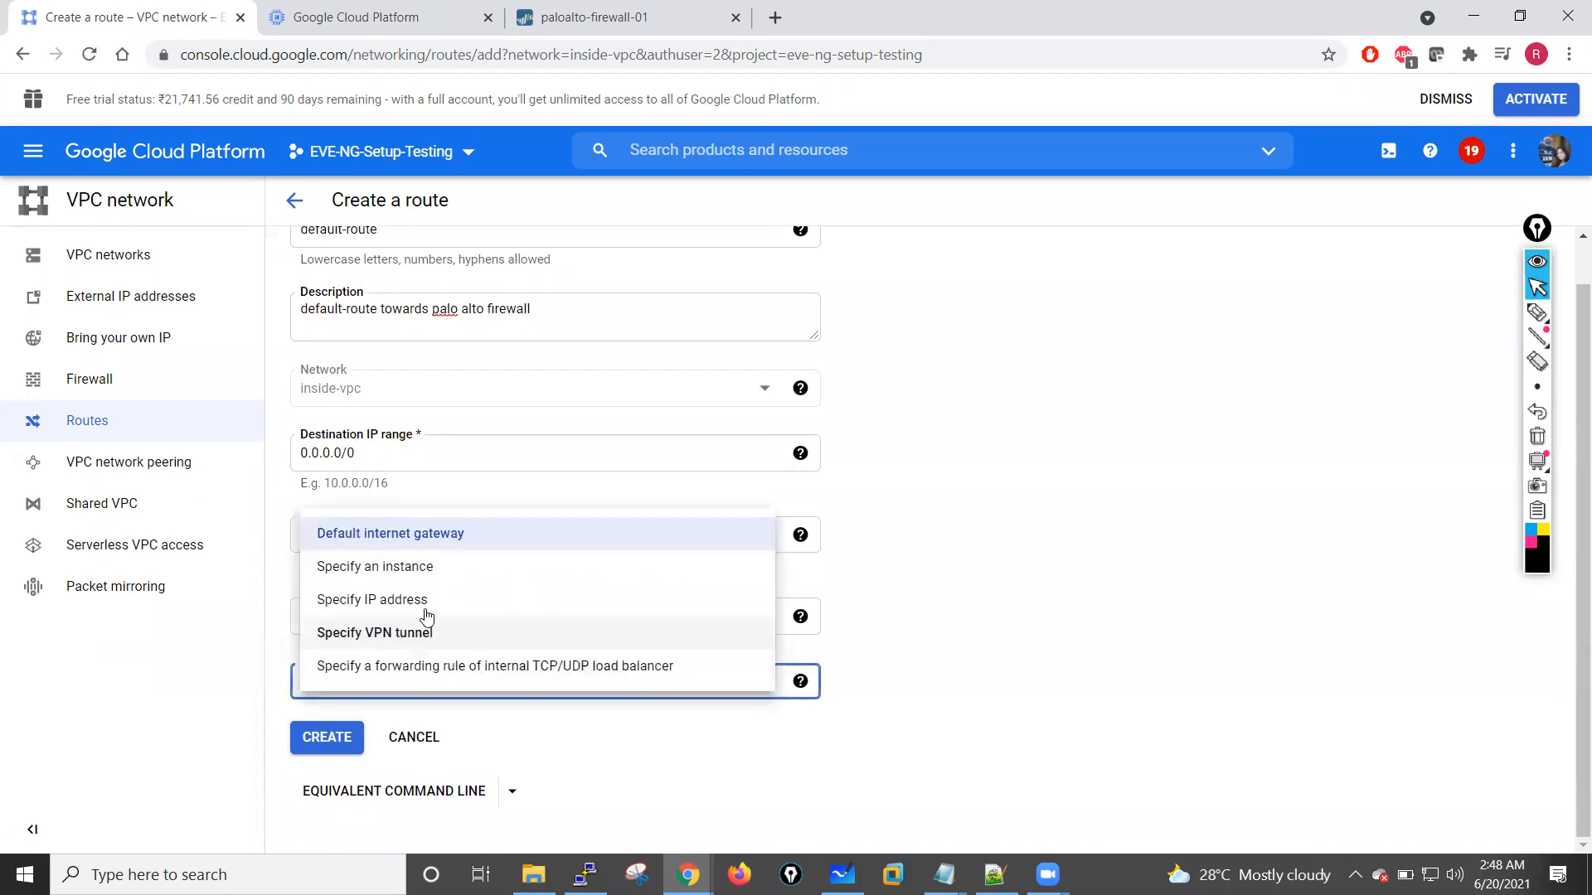
left_click(384, 571)
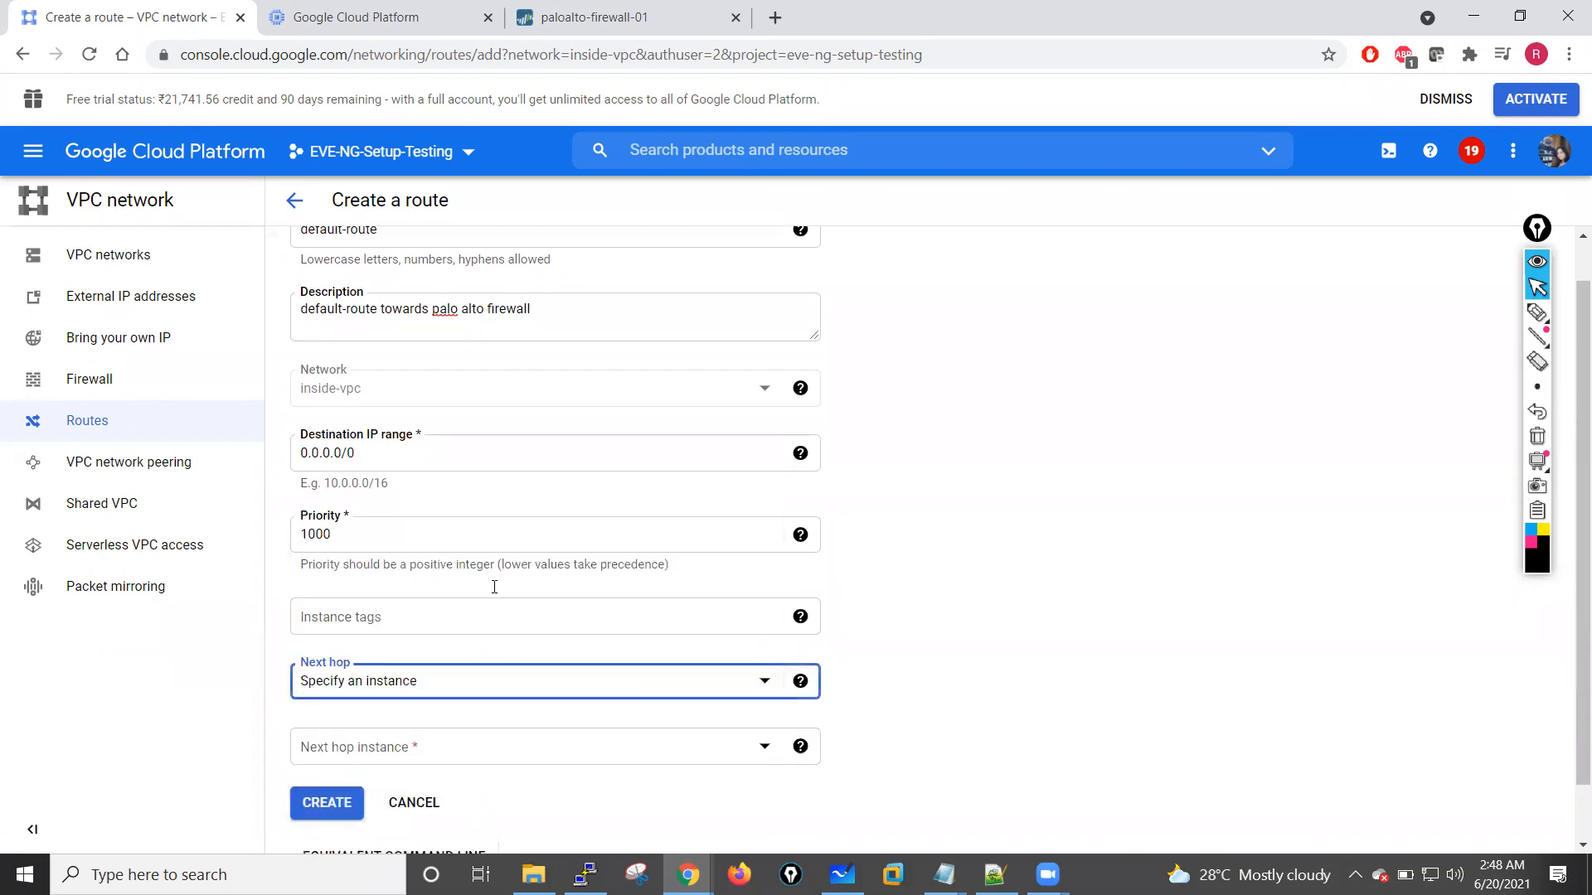
scroll(564, 700, "down", 1)
left_click(757, 684)
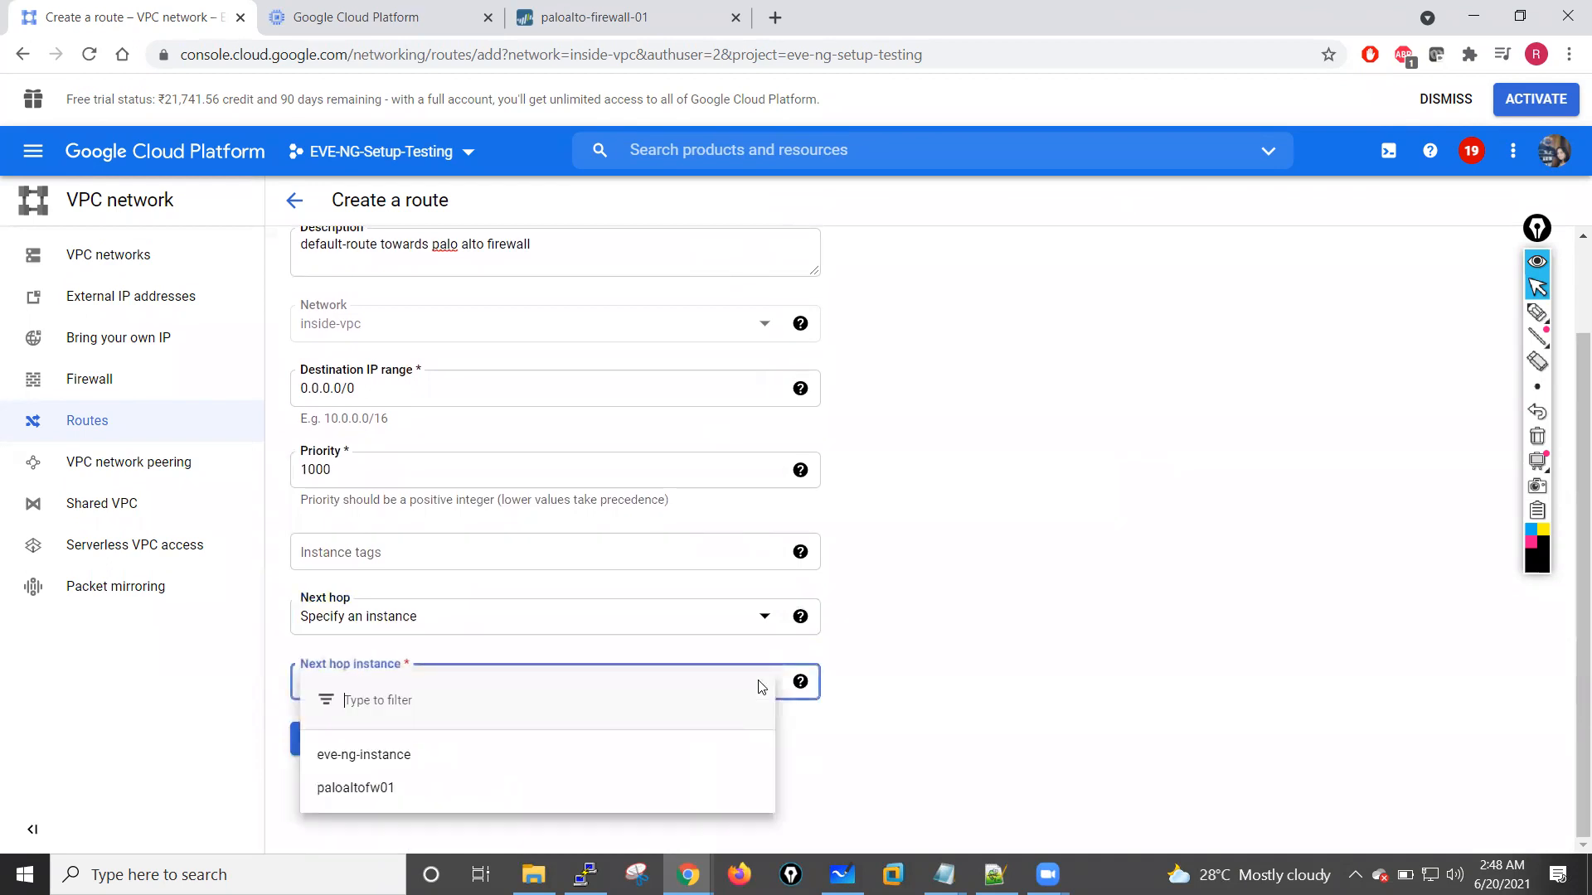
left_click(340, 787)
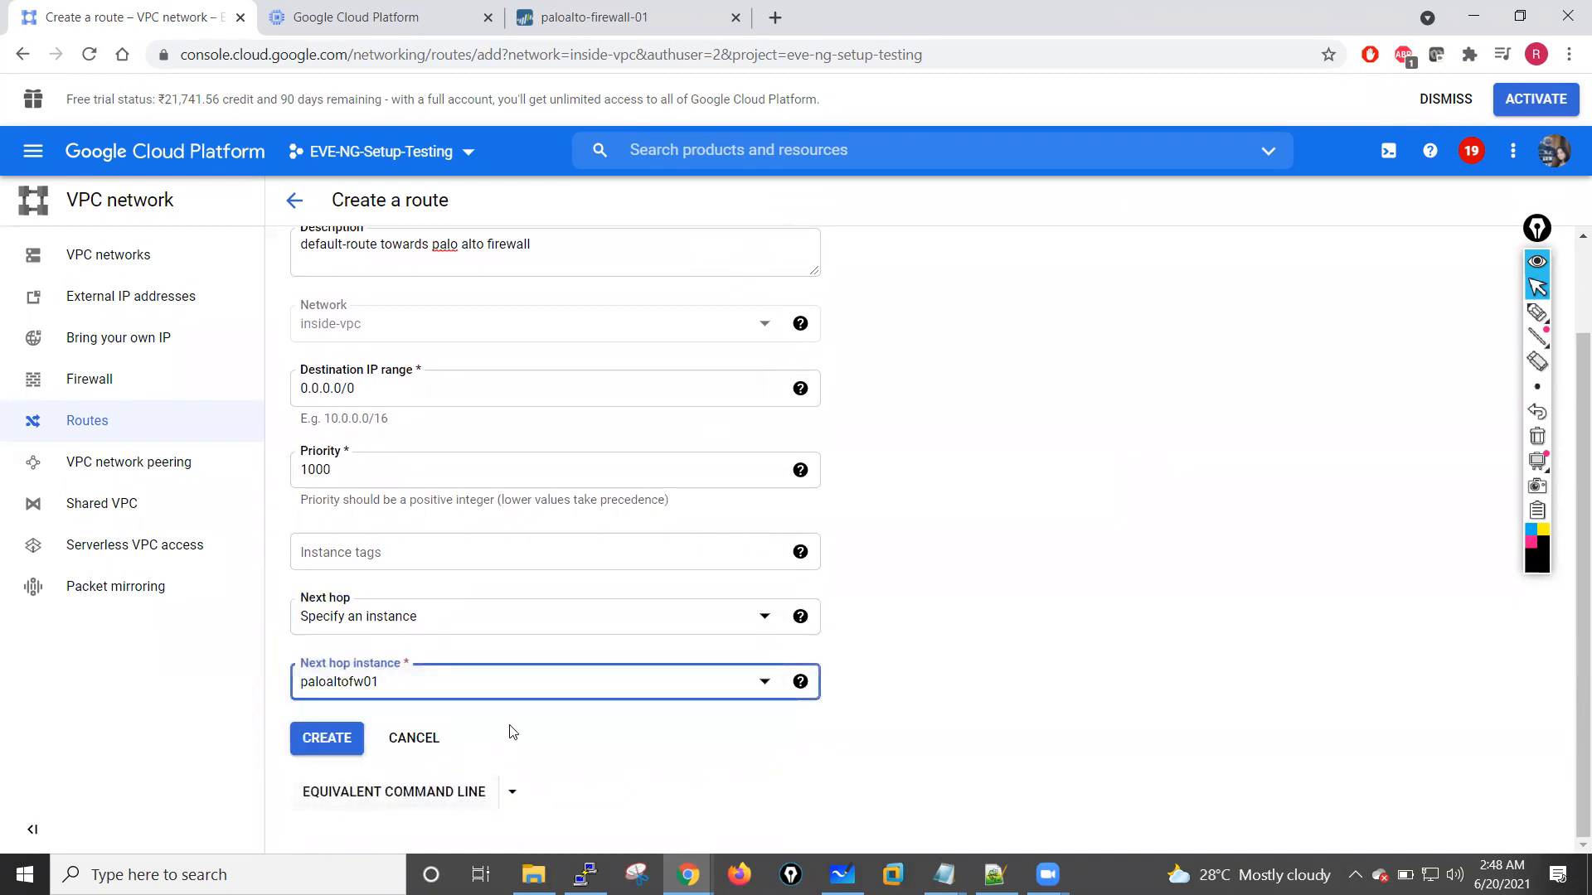
left_click(325, 747)
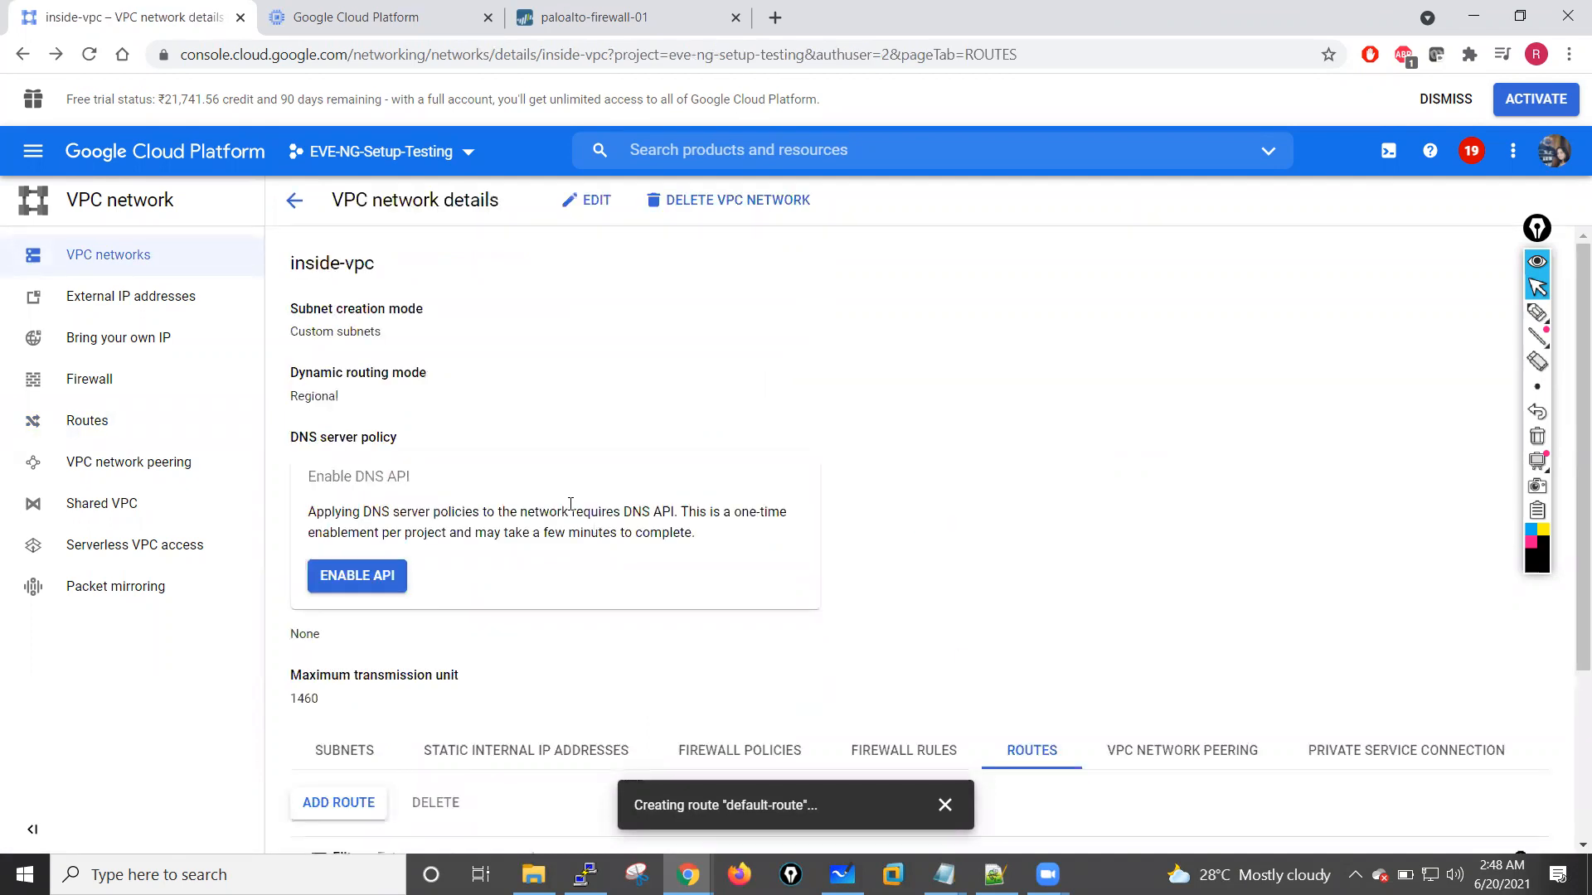
left_click(944, 805)
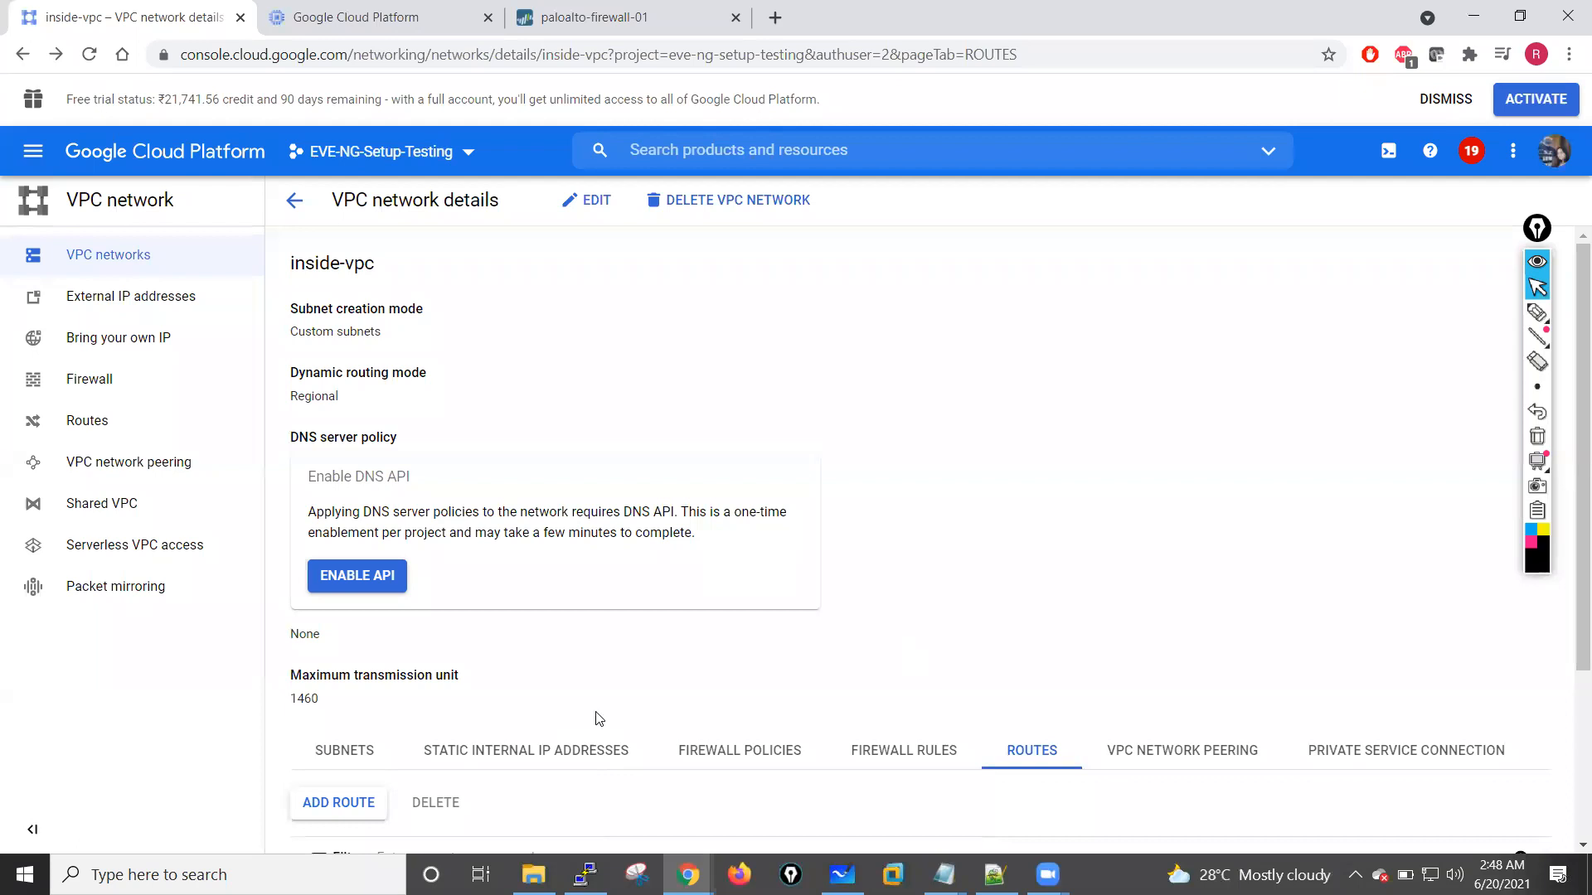
scroll(597, 718, "down", 3)
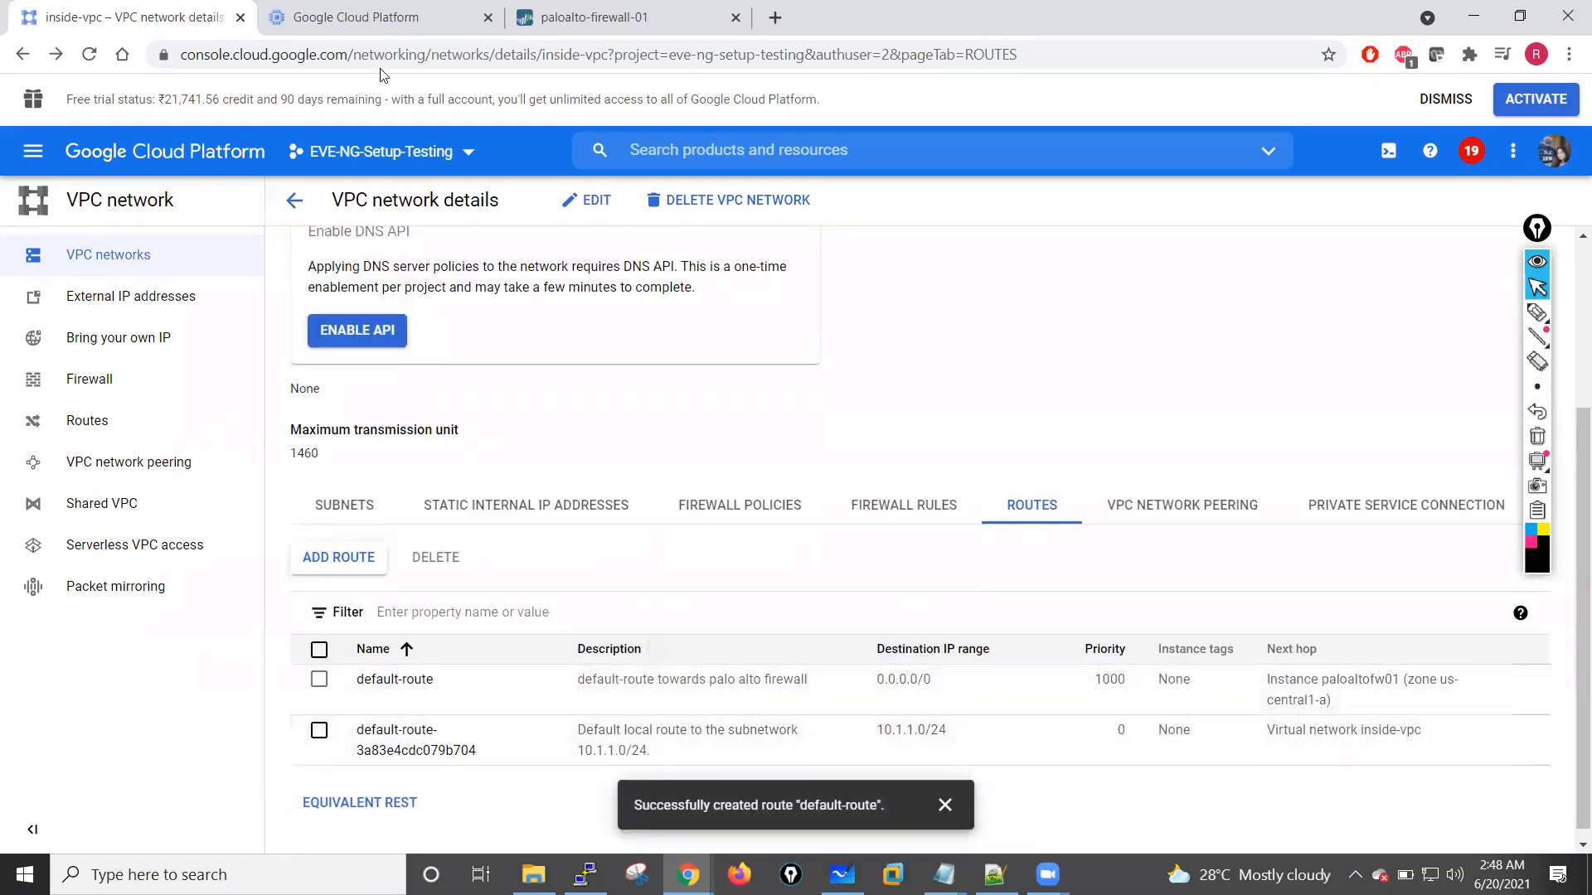
Step: Return from the eve-ng-instance details to the list of VM instances and review the project's notifications
left_click(332, 15)
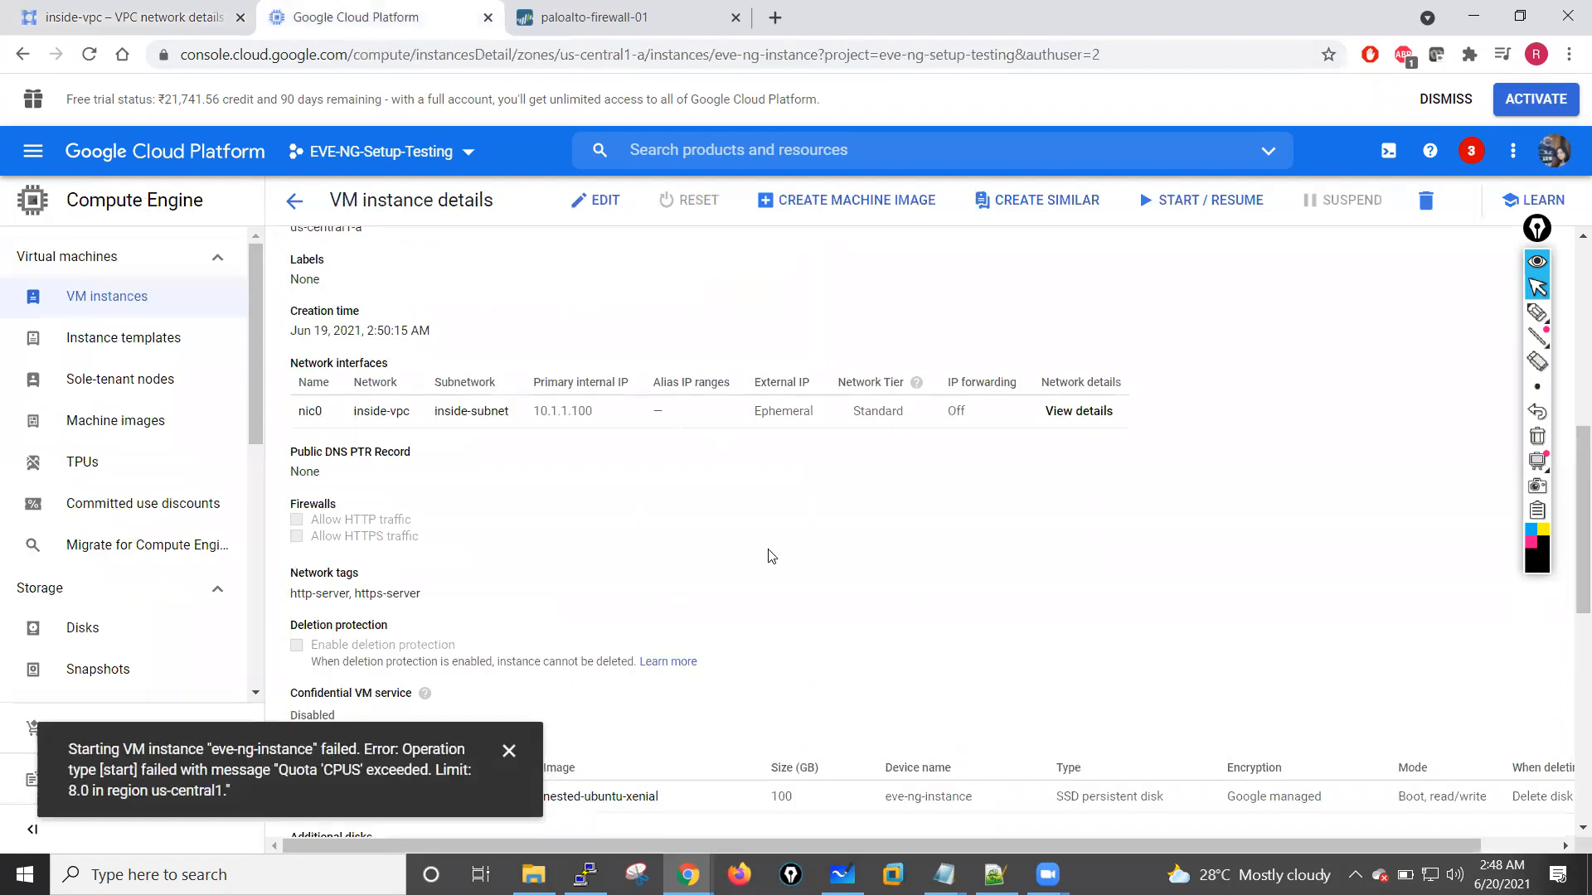
scroll(520, 381, "up", 7)
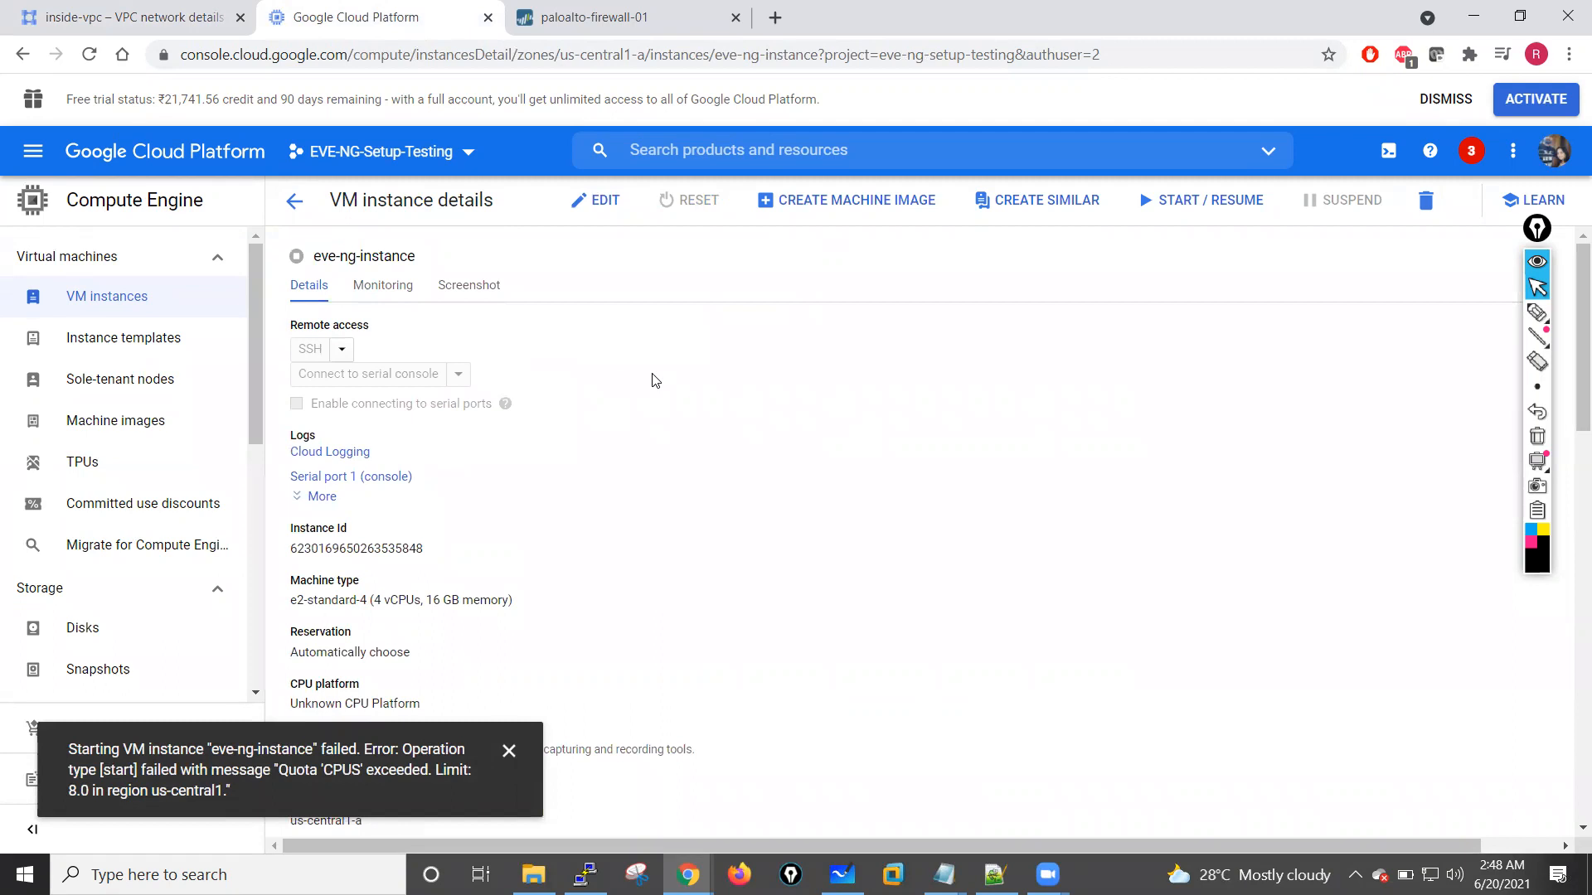
left_click(295, 212)
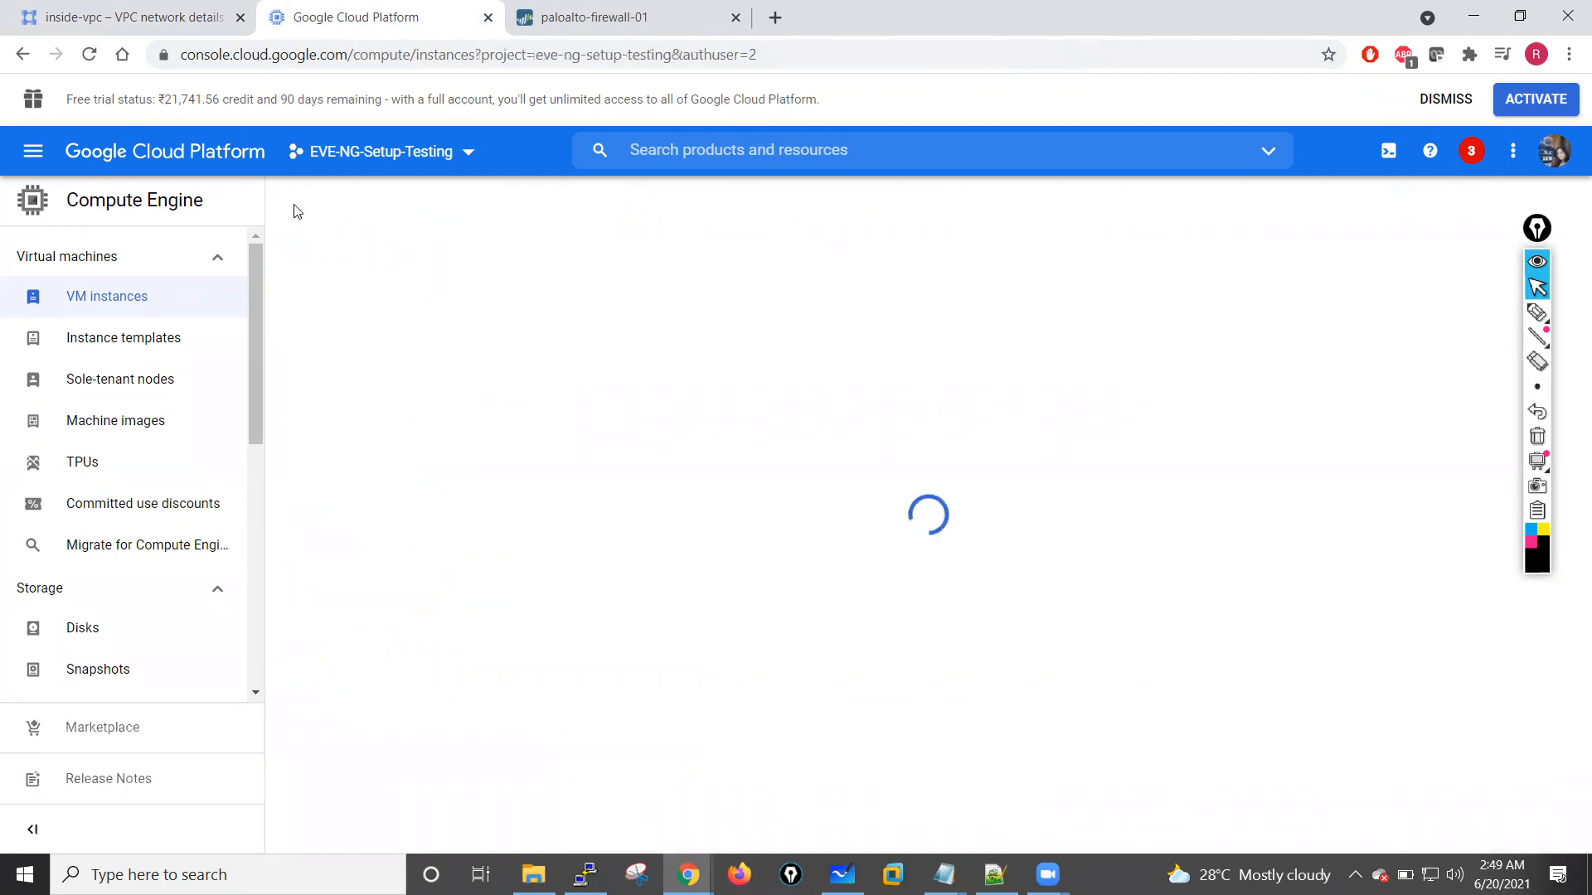
left_click(1472, 156)
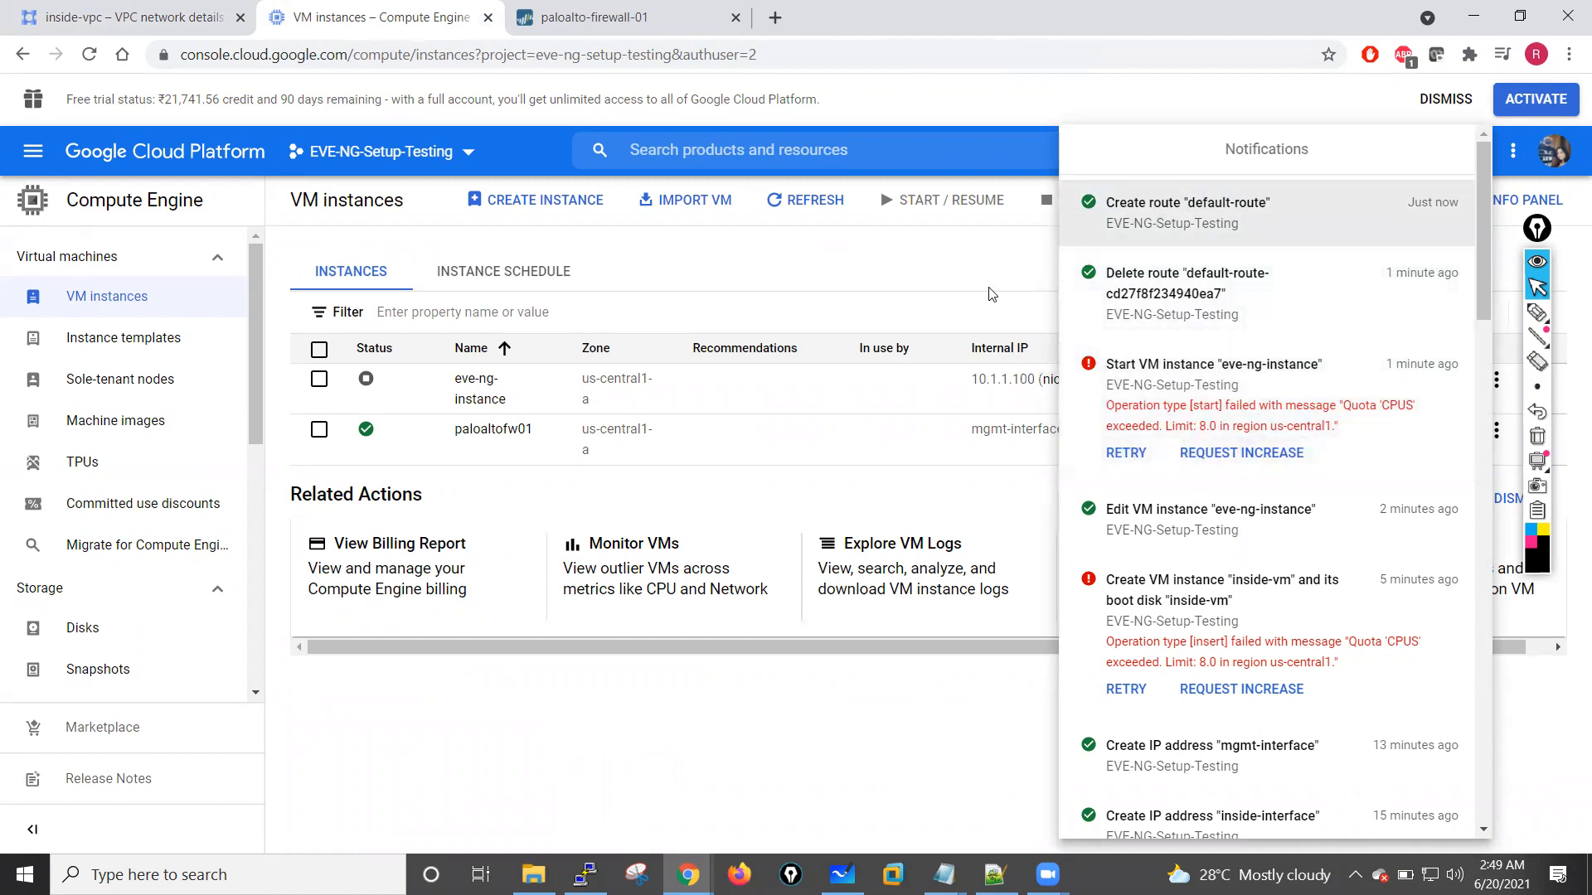
left_click(974, 271)
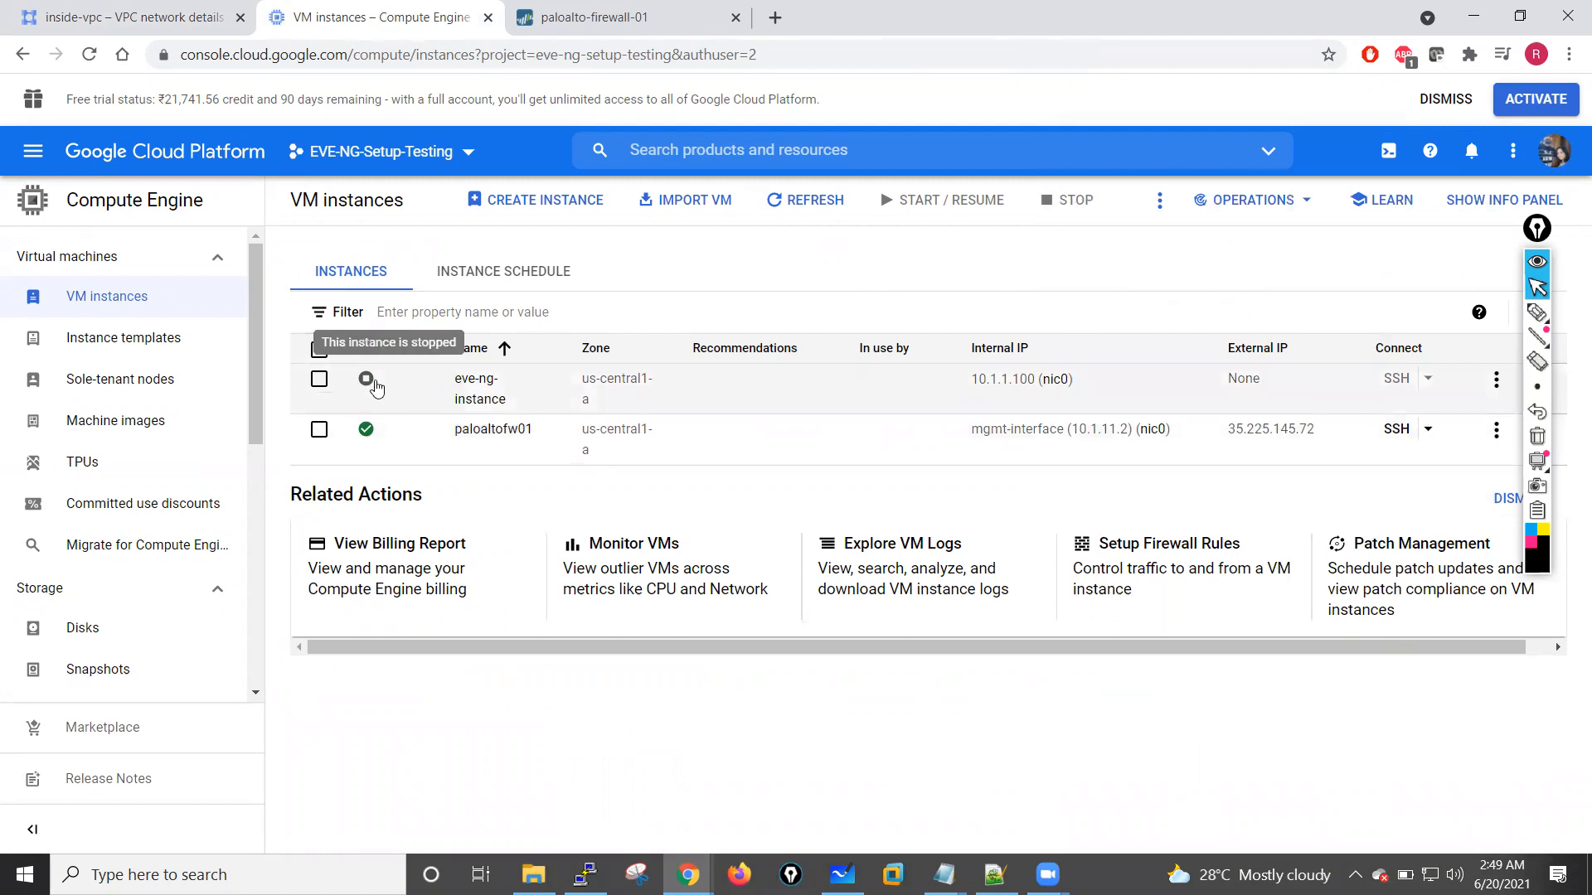
Step: Try to start eve-ng-instance from the VM instances list and review the notification for the start operation
left_click(319, 380)
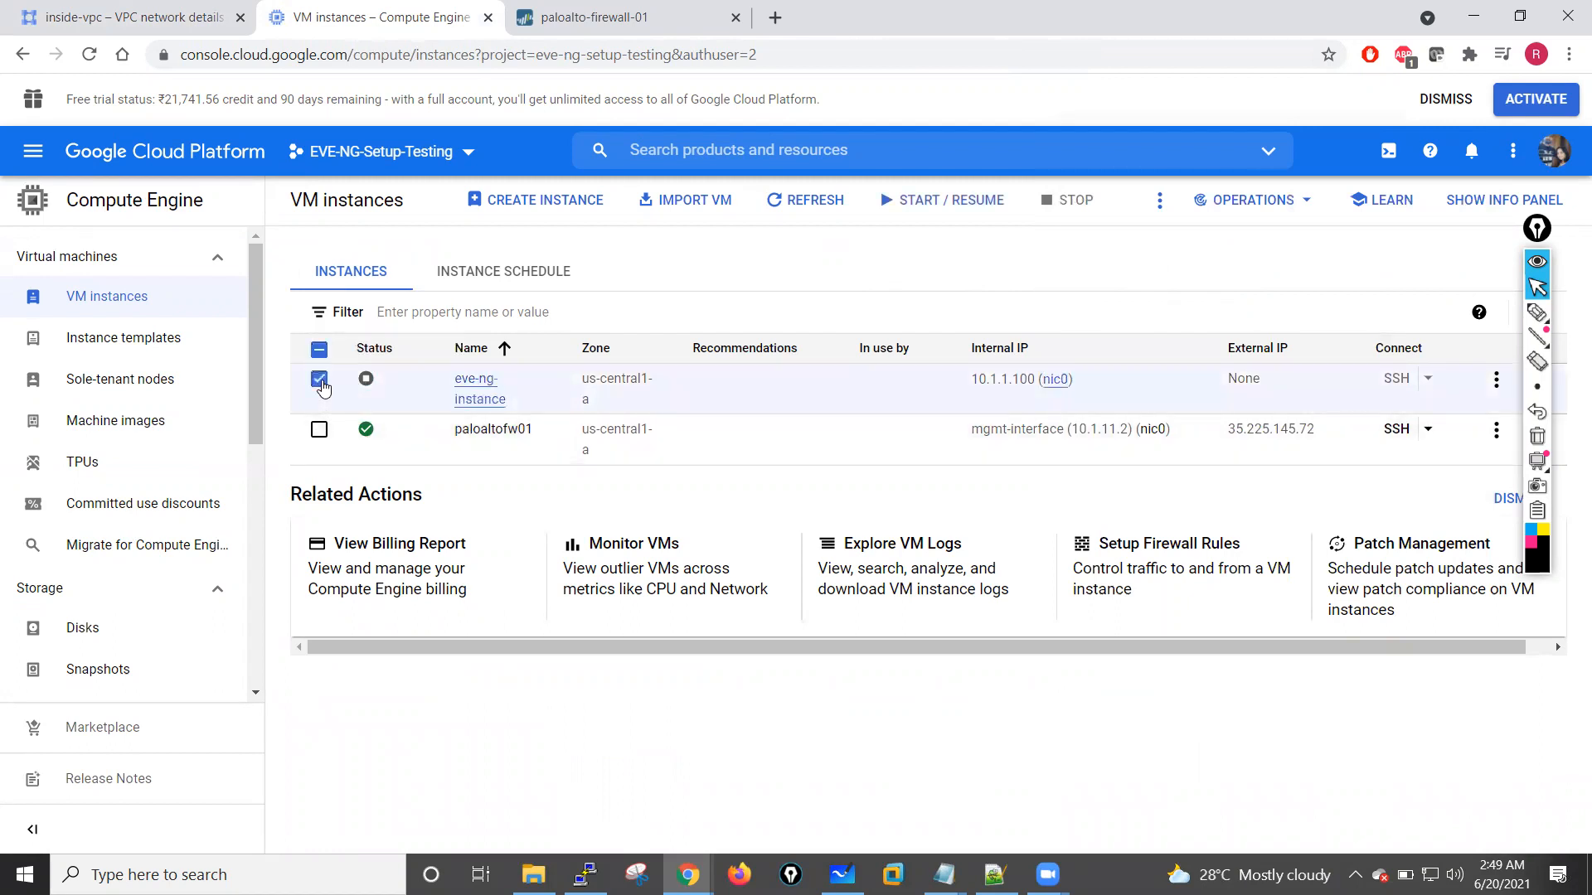
left_click(906, 205)
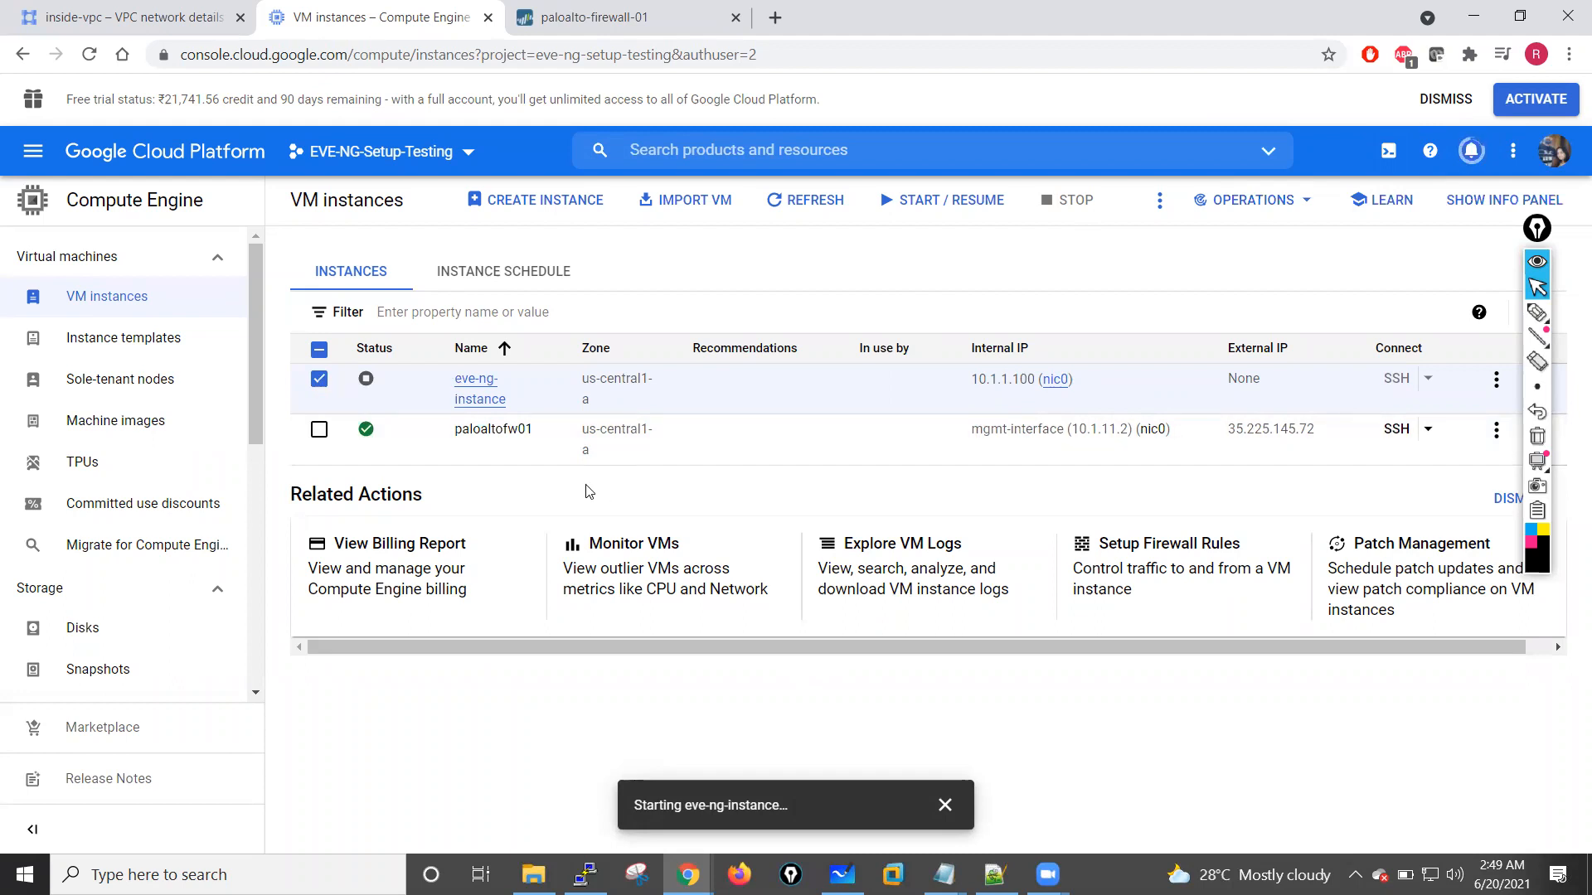
left_click(320, 382)
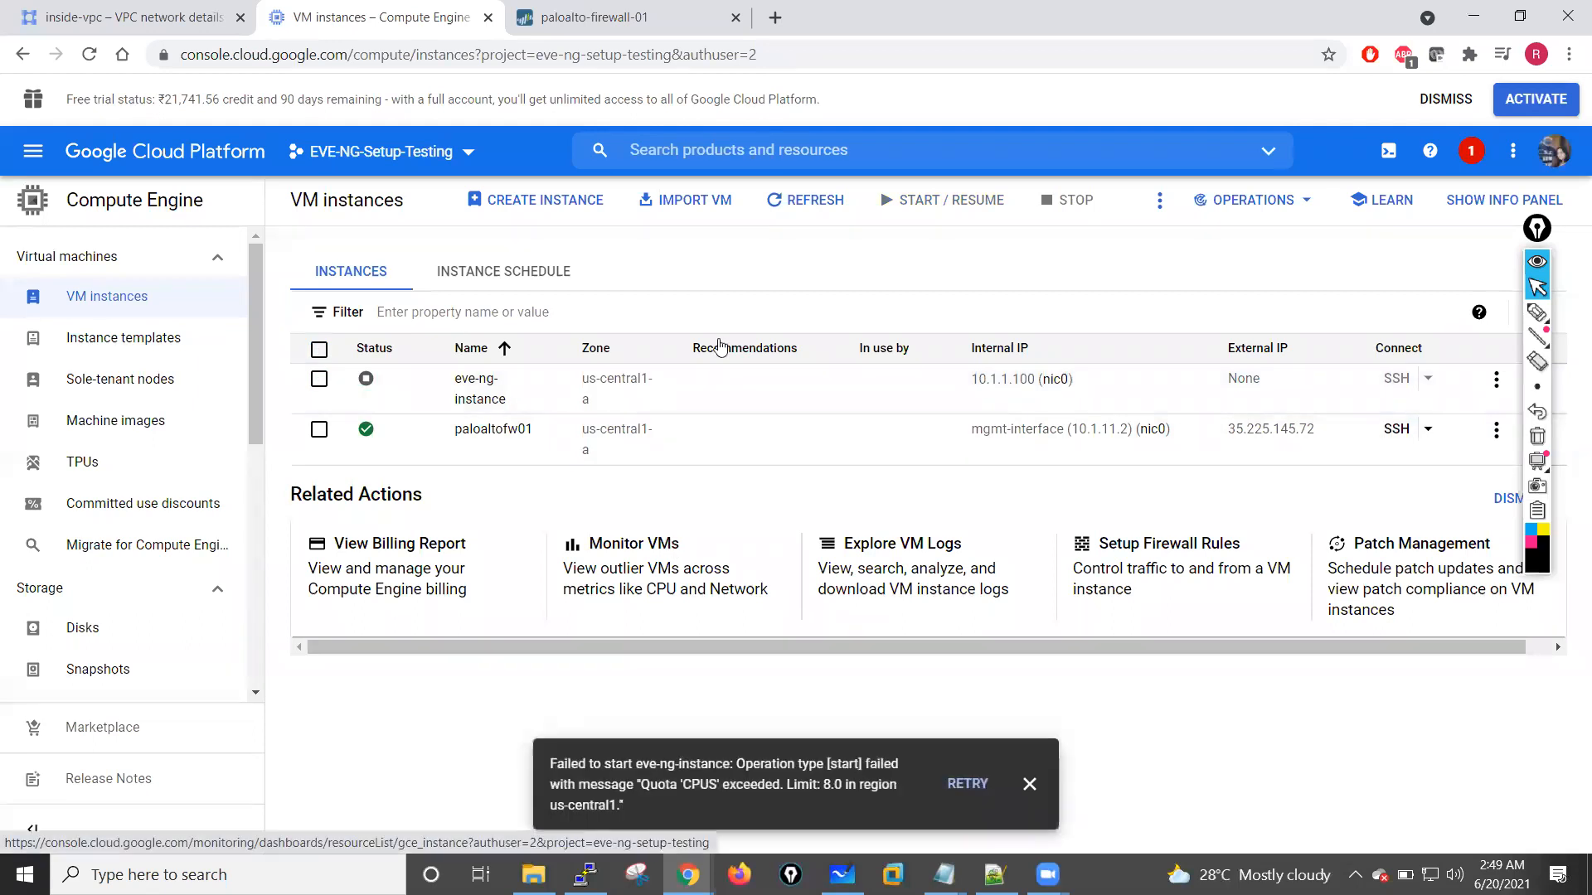
left_click(1472, 153)
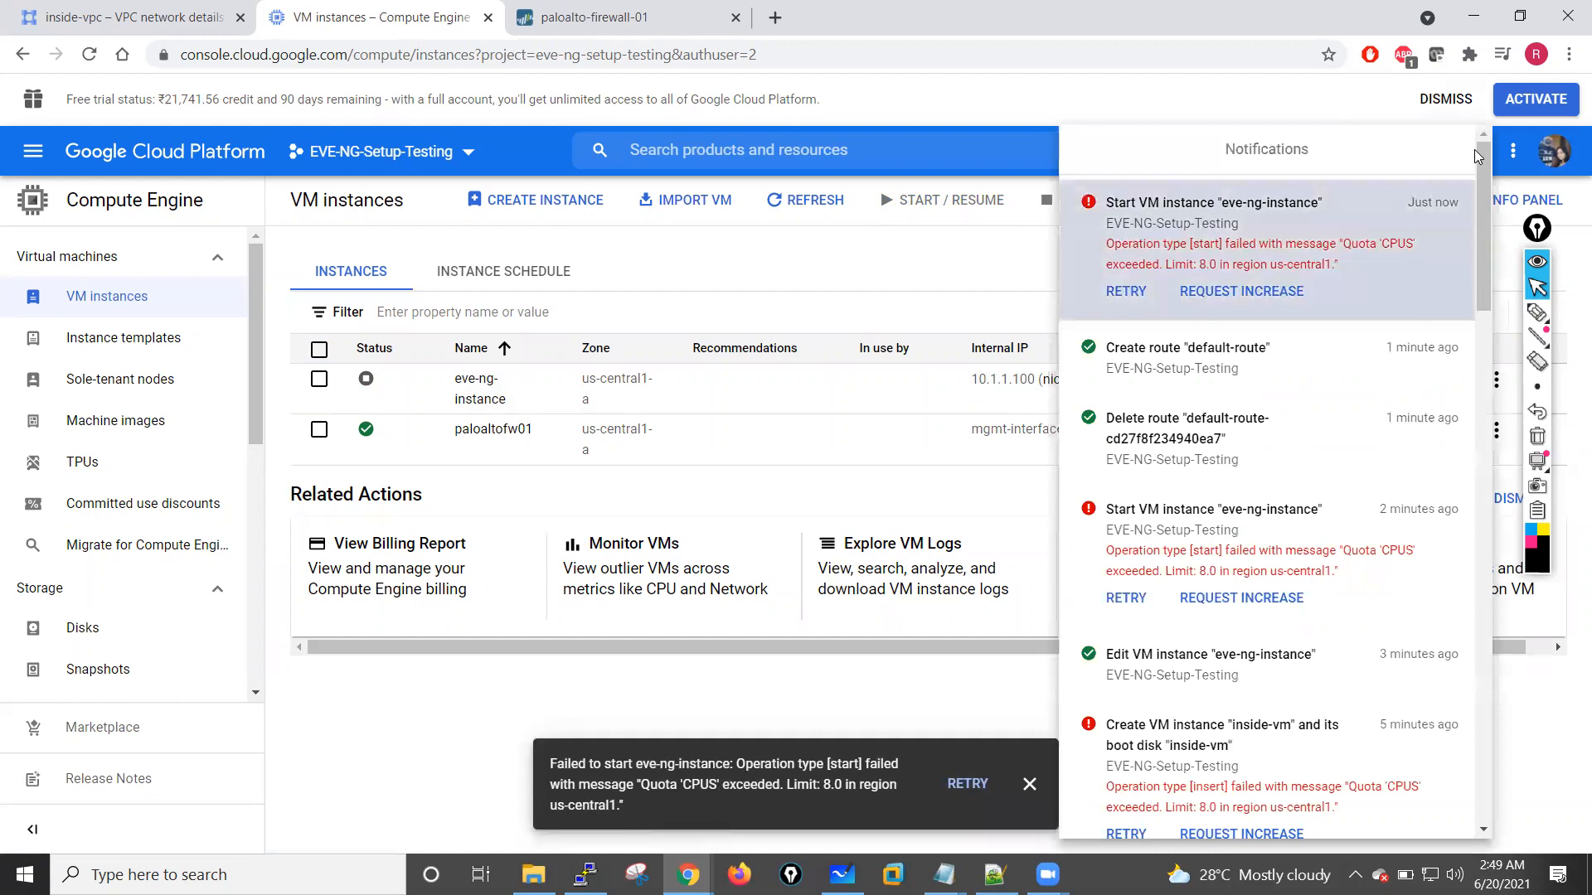
left_click(959, 273)
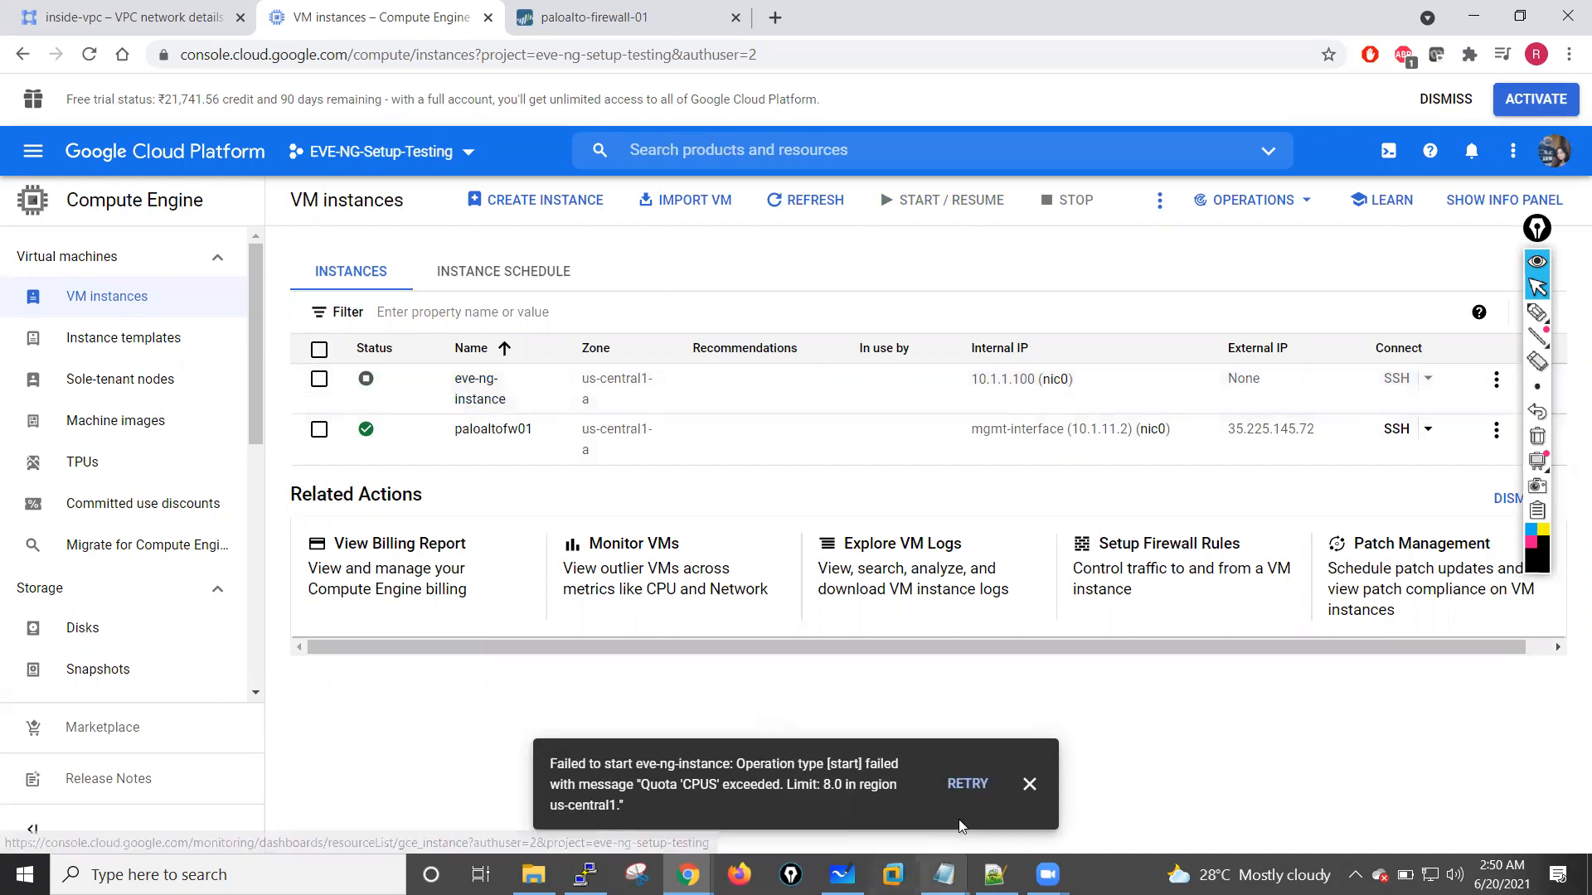
left_click(1029, 783)
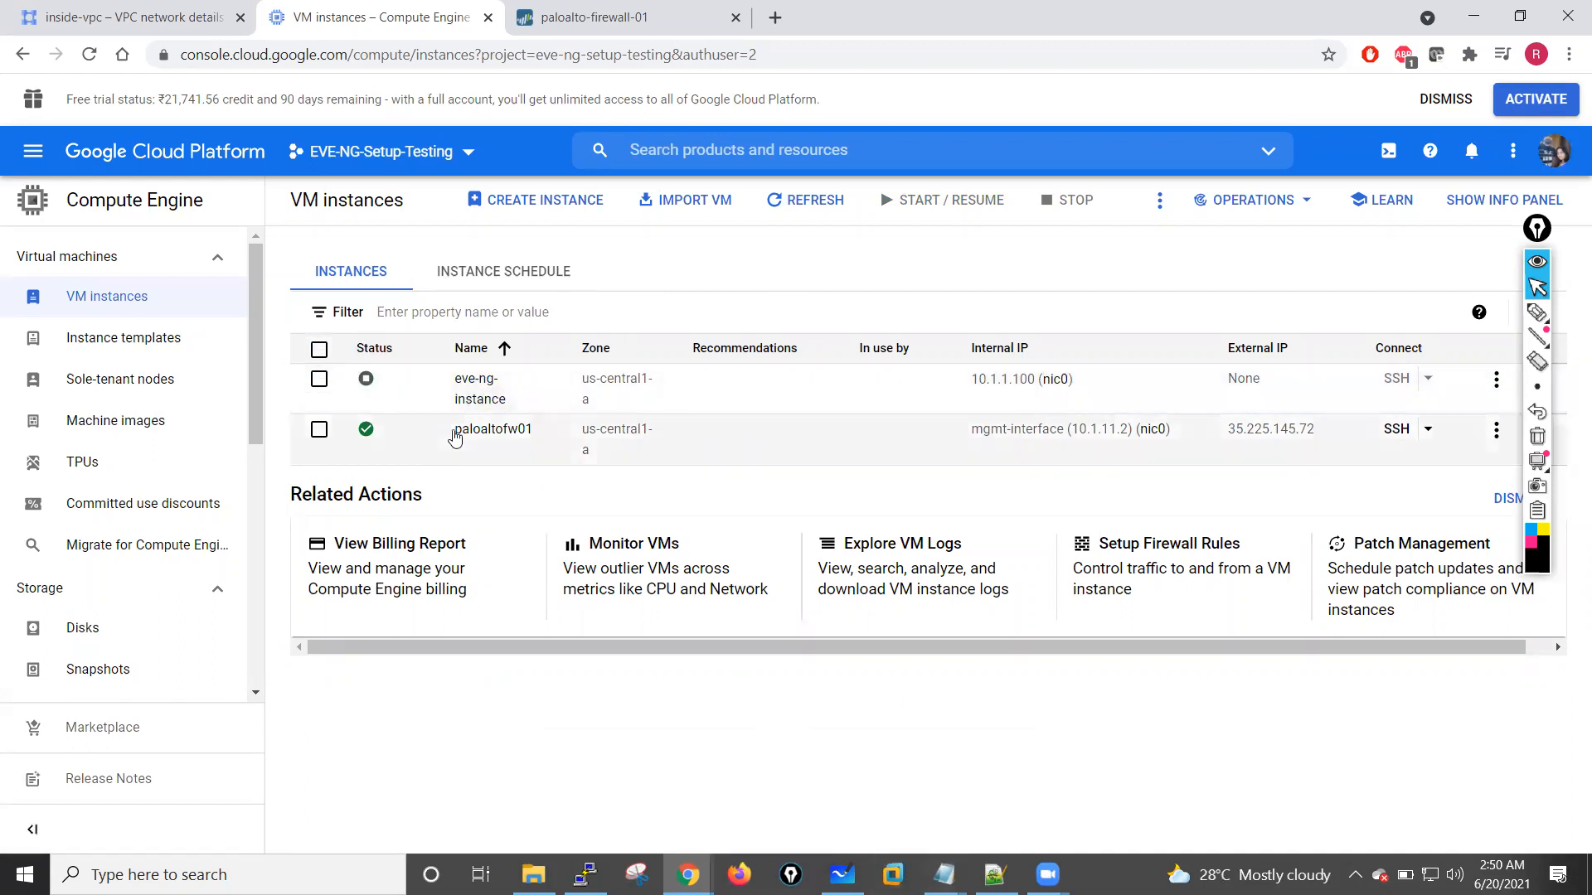
Step: Switch to the Palo Alto firewall's web interface and view its traffic logs and session browser
left_click(605, 17)
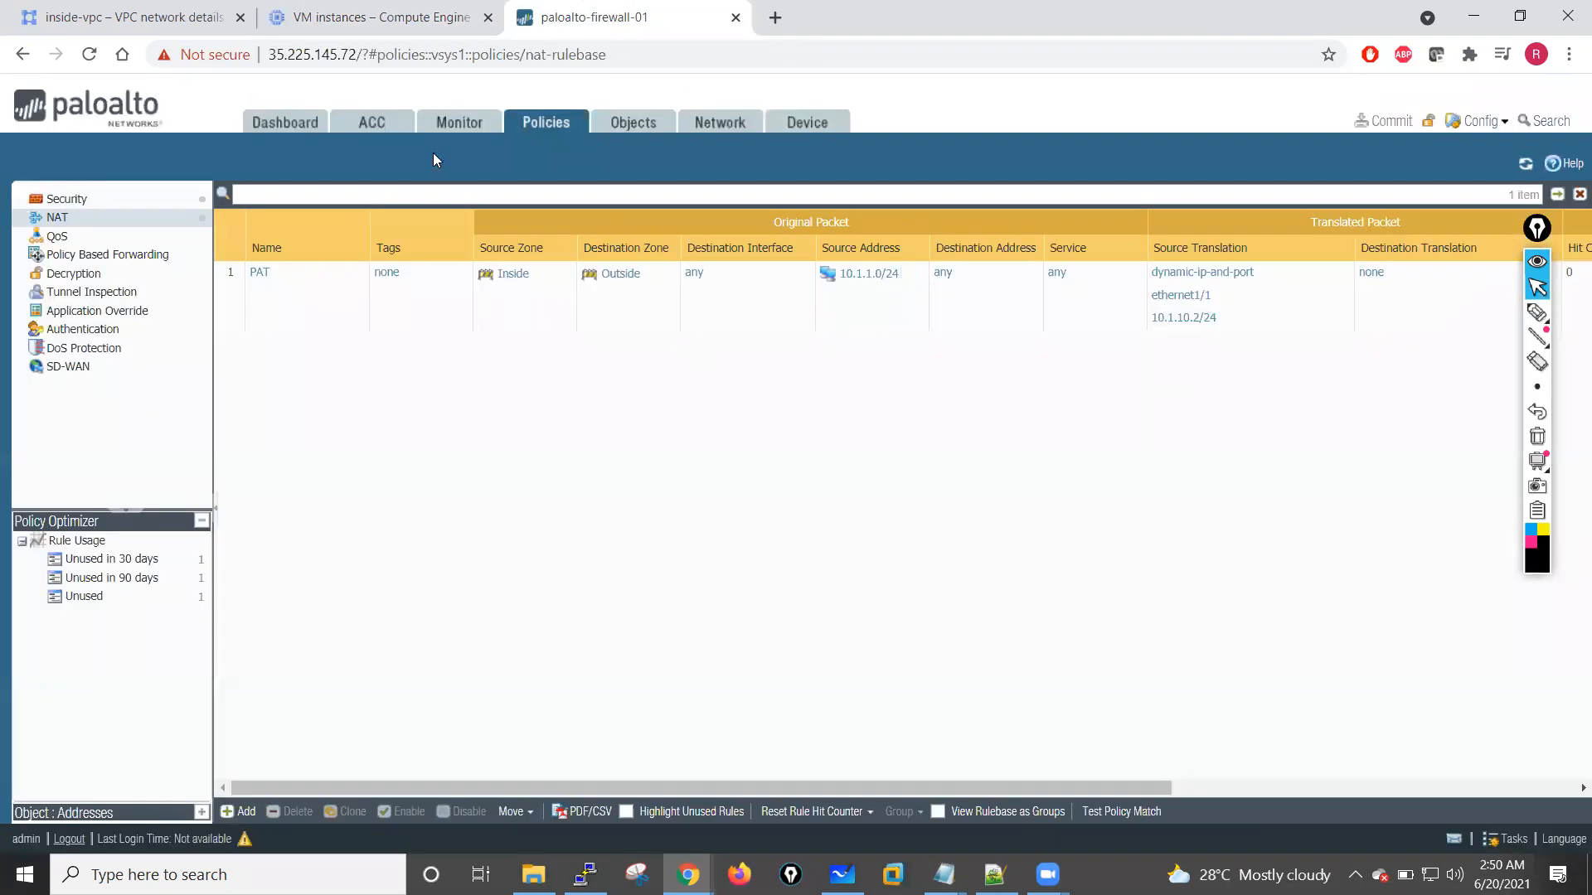
left_click(452, 133)
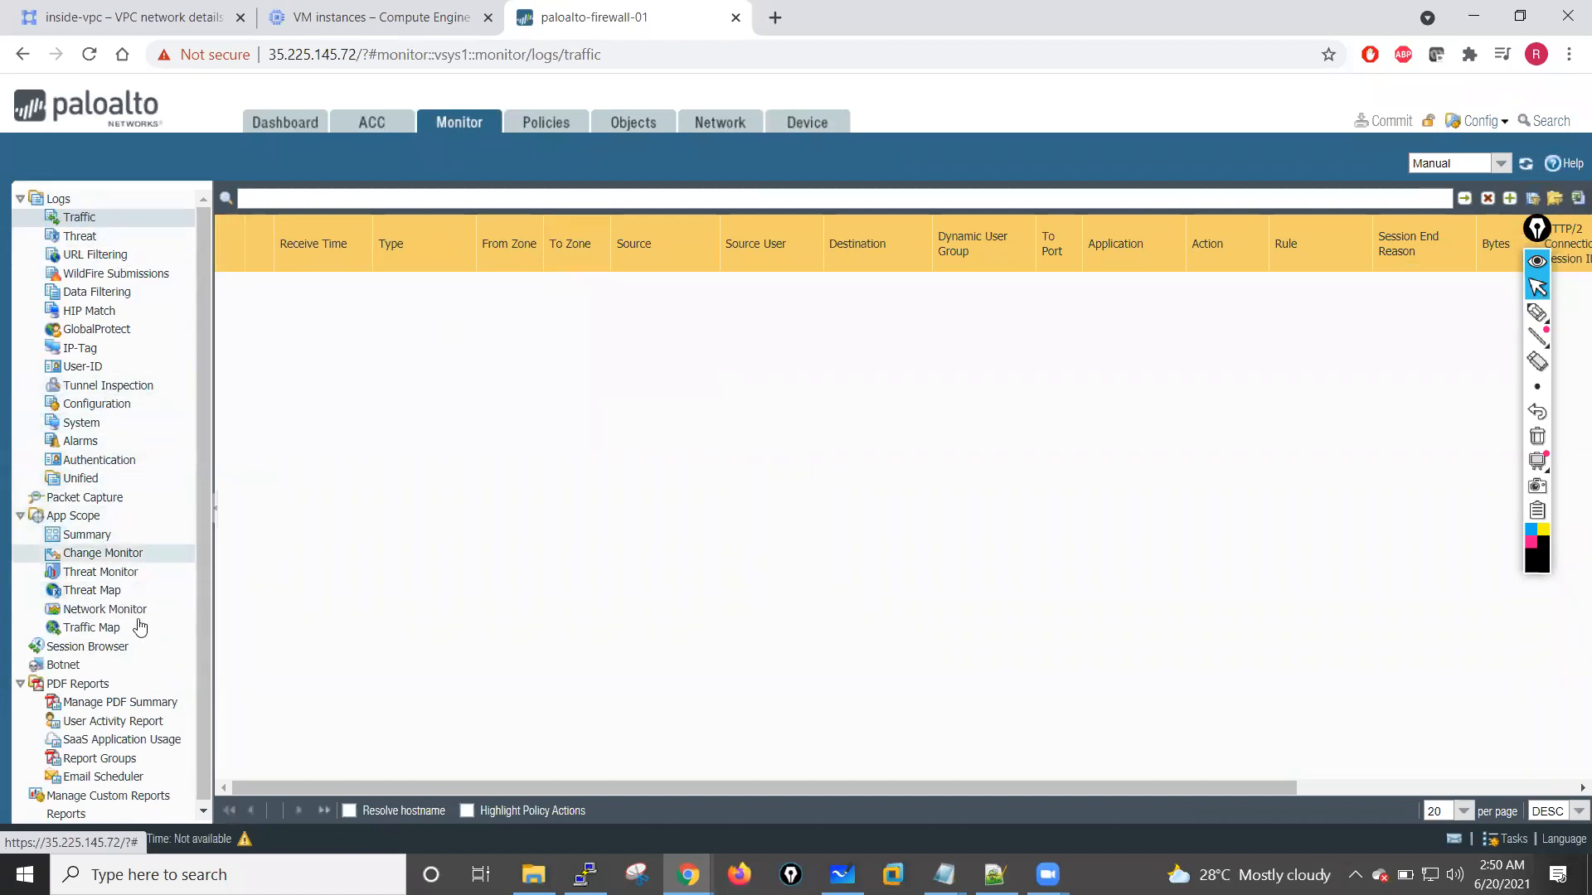
left_click(120, 647)
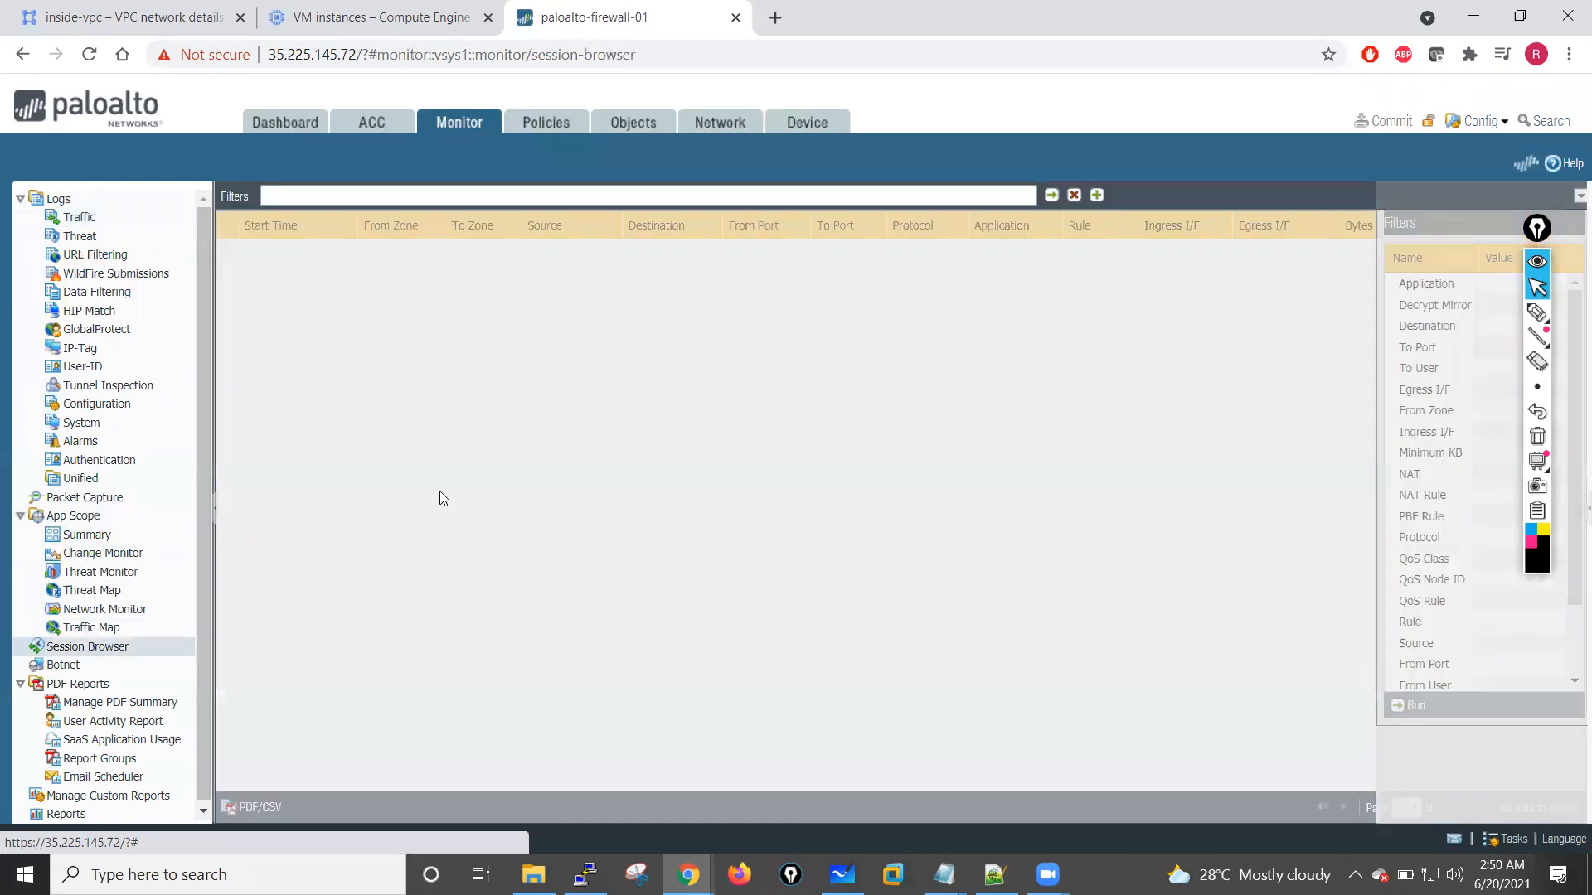